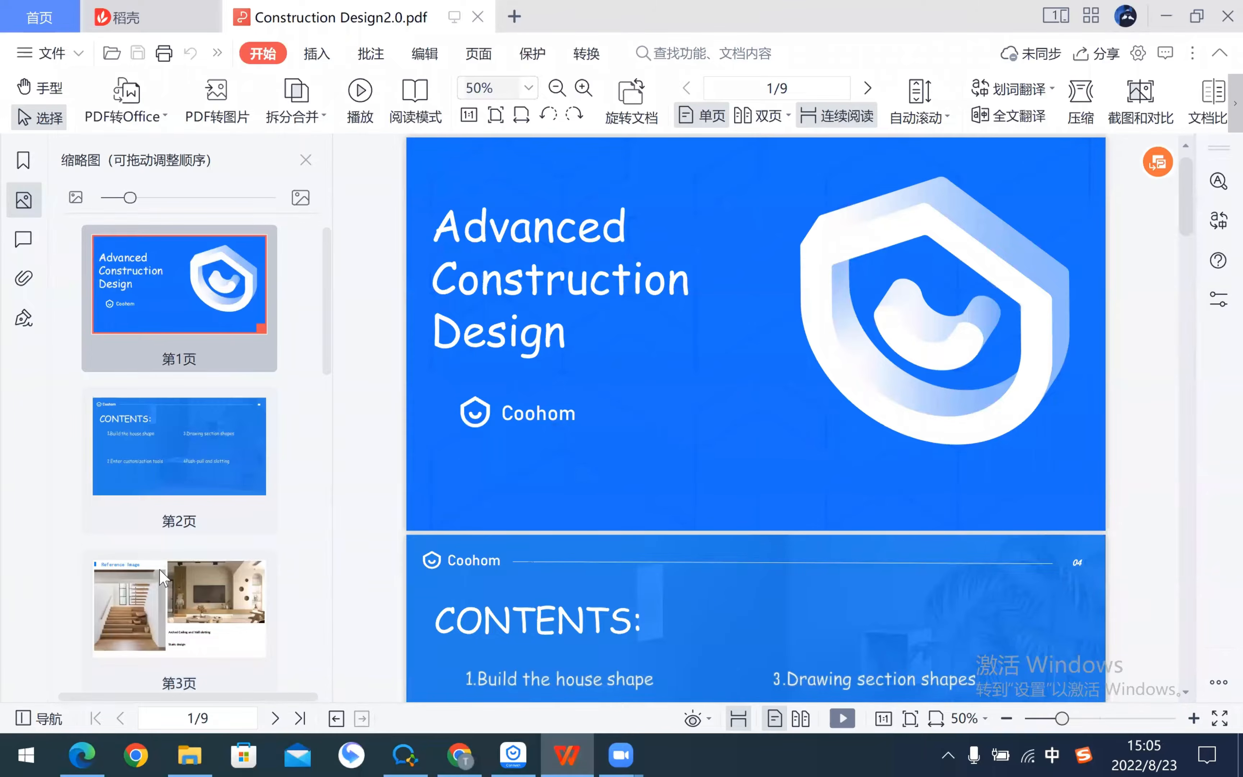
Step: Review the Contents, Reference Image and "Build the house shape" pages of Construction Design2.0.pdf
scroll(213, 468, down, 2)
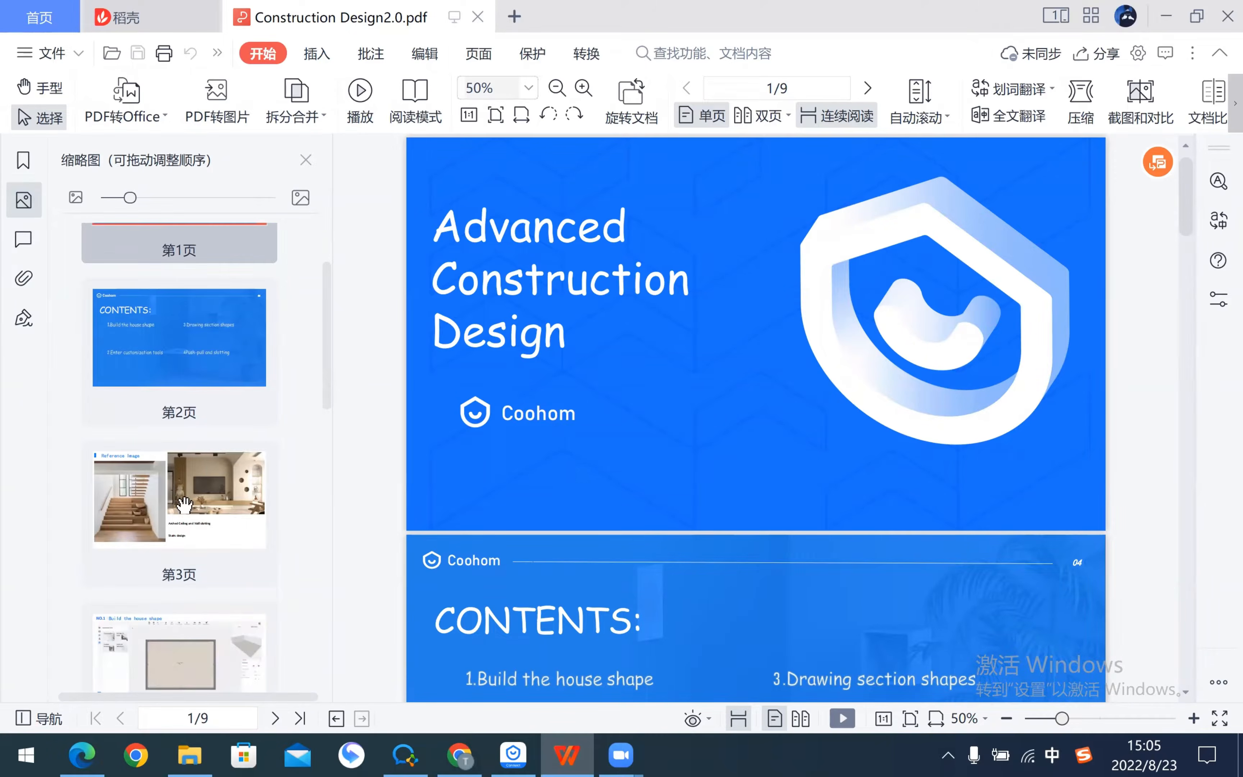
click(205, 496)
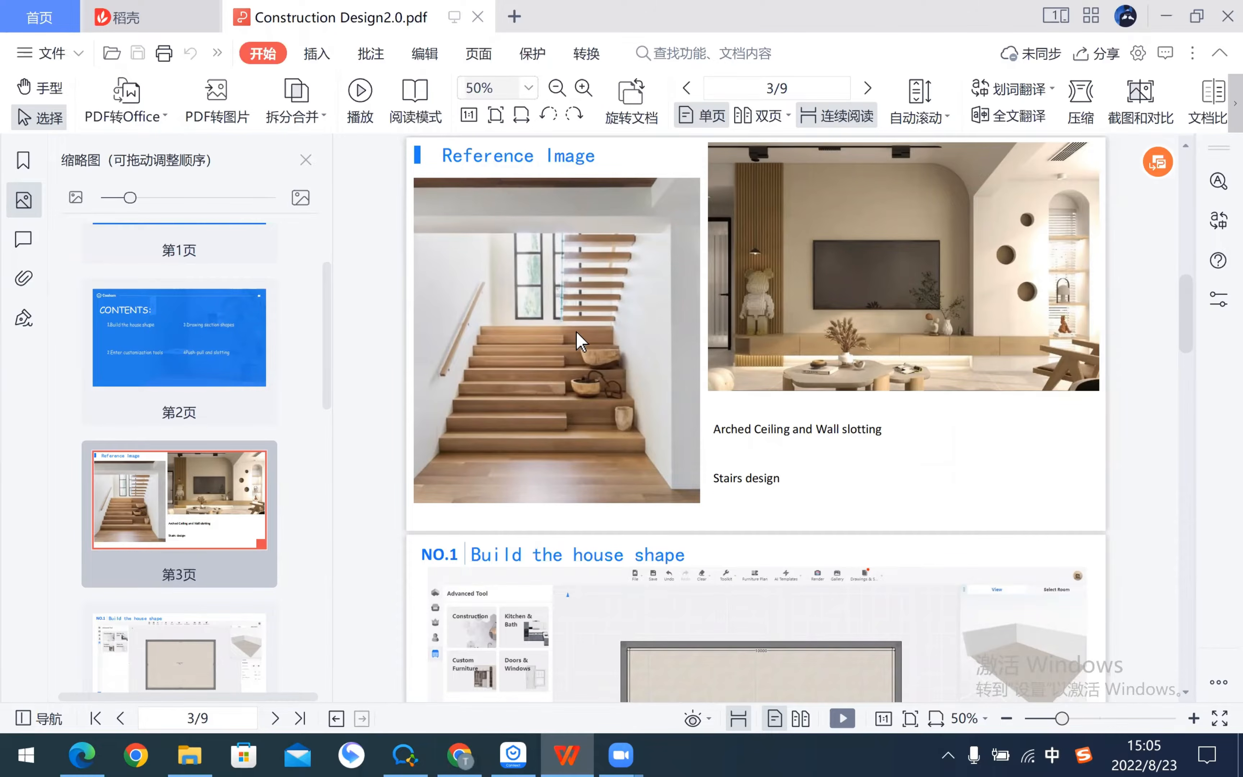
scroll(226, 404, down, 3)
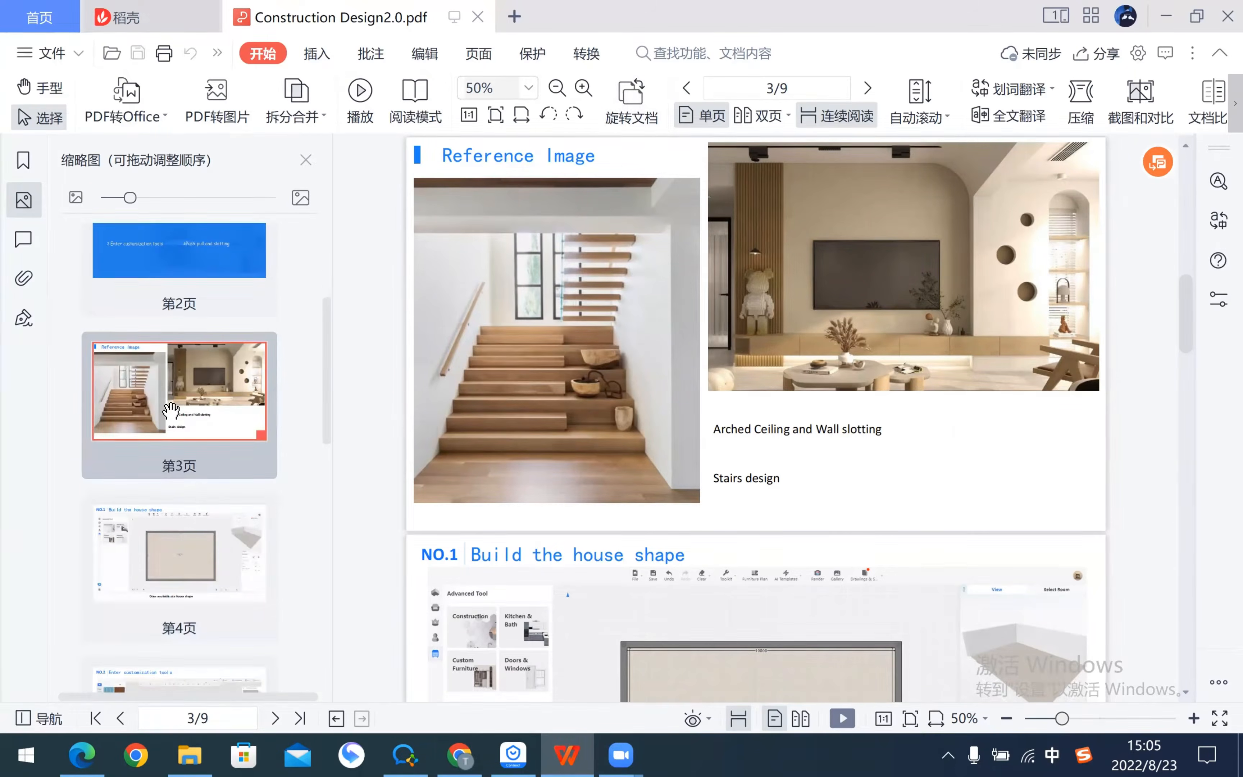
click(213, 542)
scroll(216, 390, up, 3)
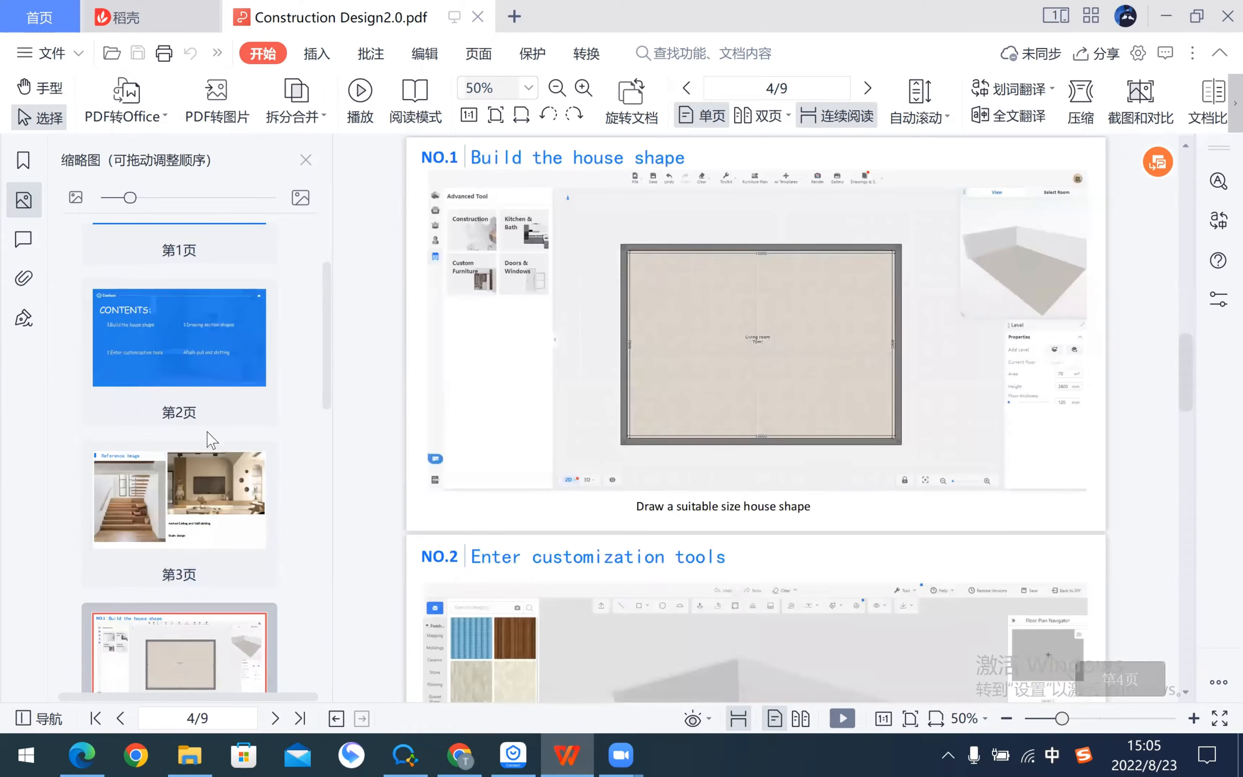
click(213, 396)
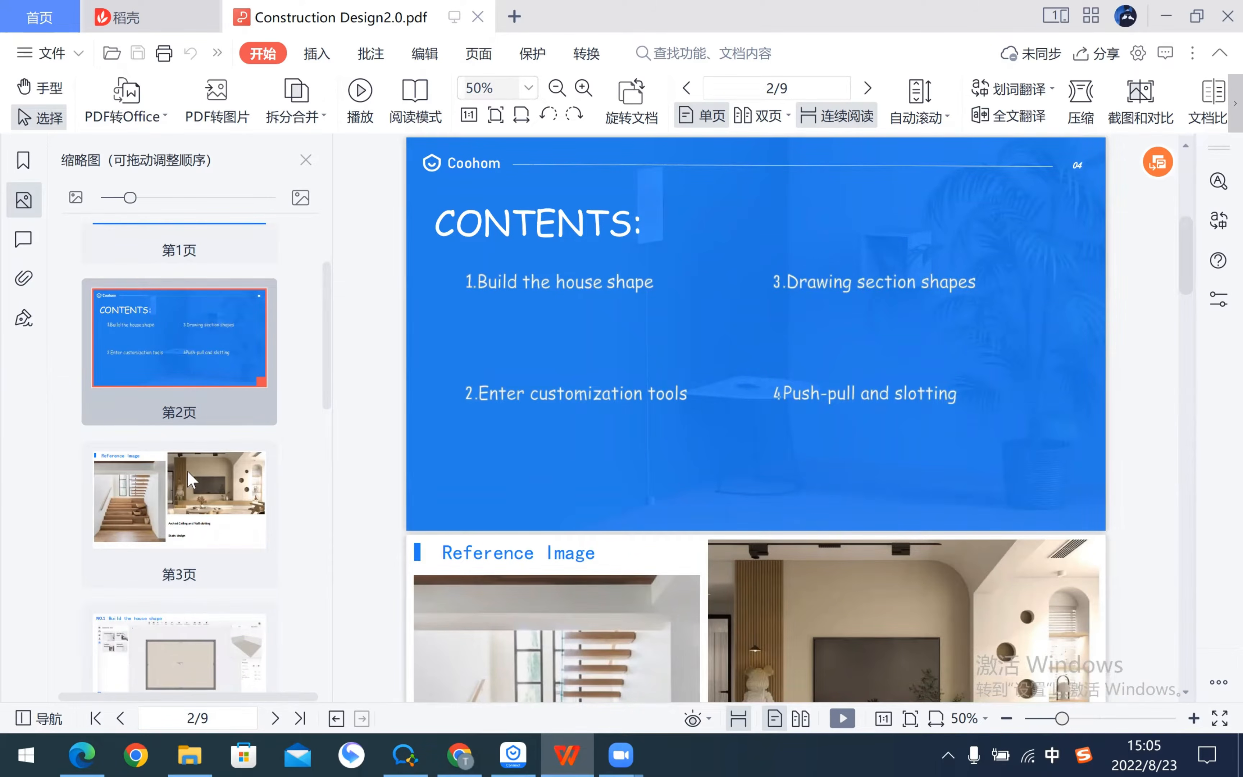
scroll(193, 511, down, 2)
click(192, 414)
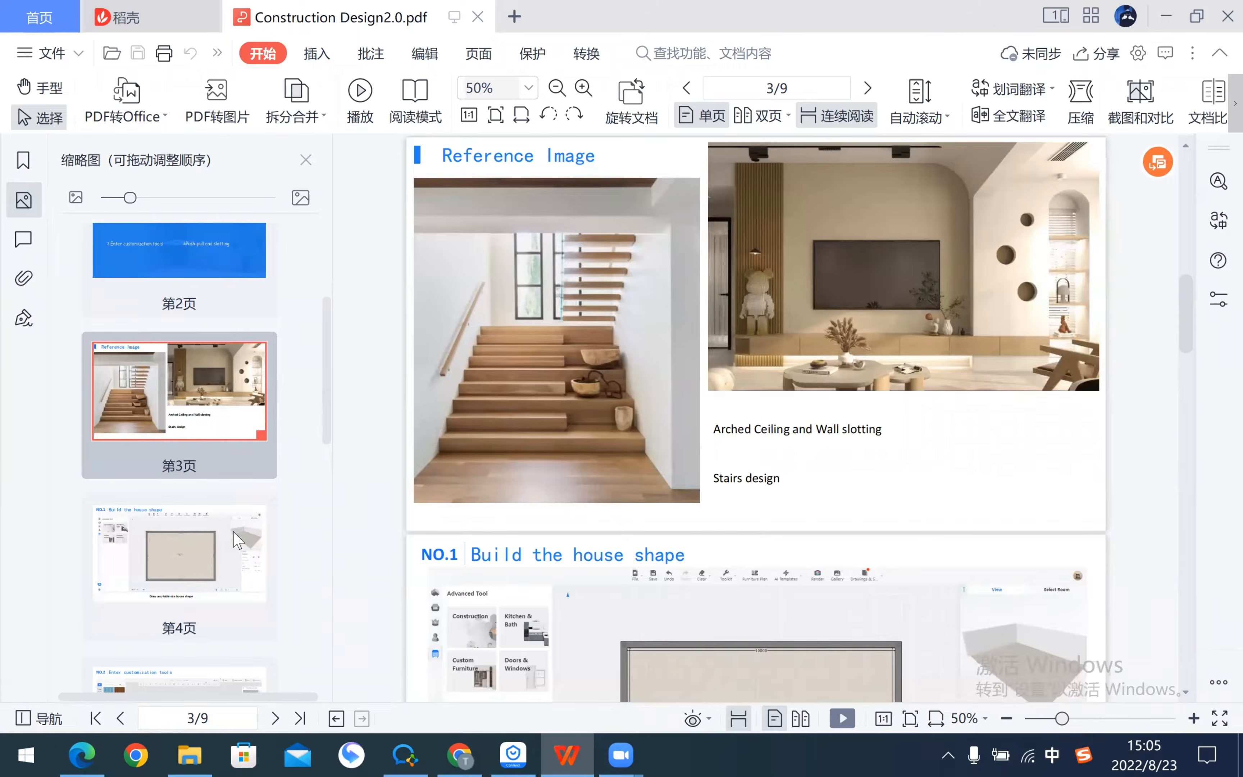
click(206, 511)
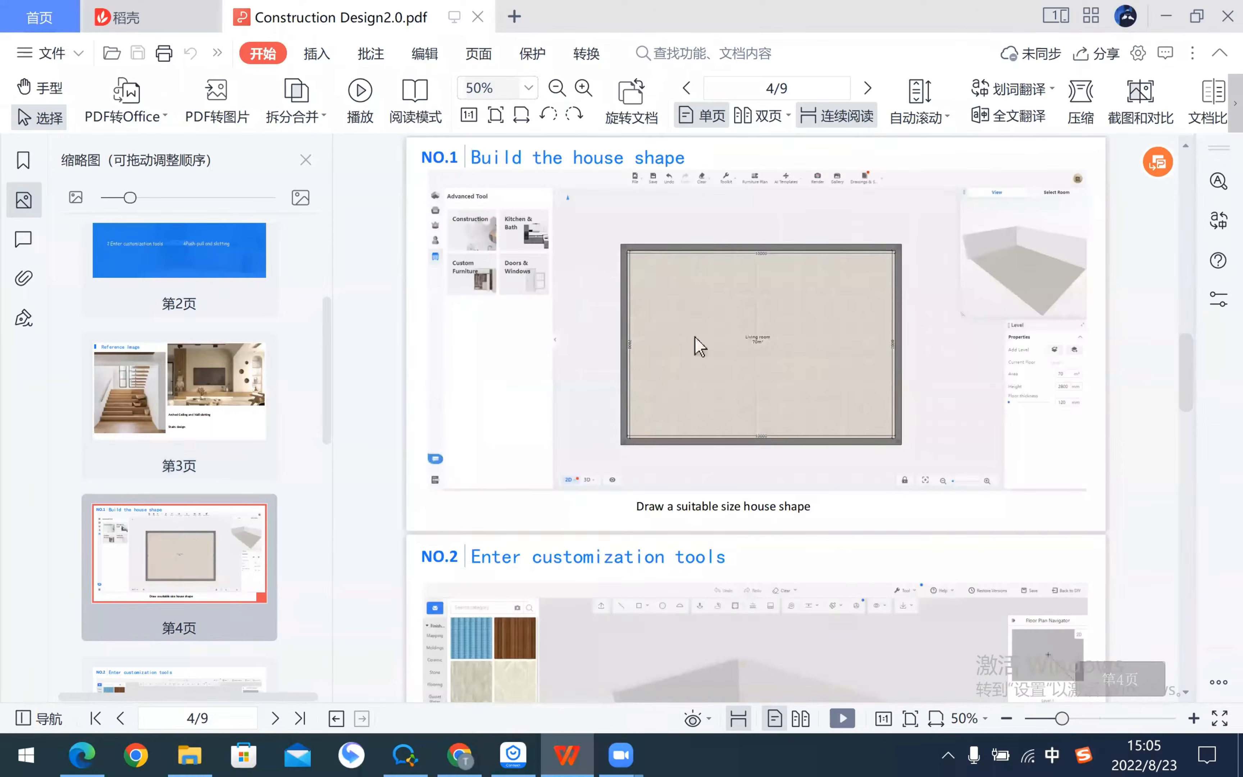
Step: Read the PDF's pages on customization tools, section shapes, push-pull and slotting, and return to the Reference Image page
scroll(666, 310, down, 2)
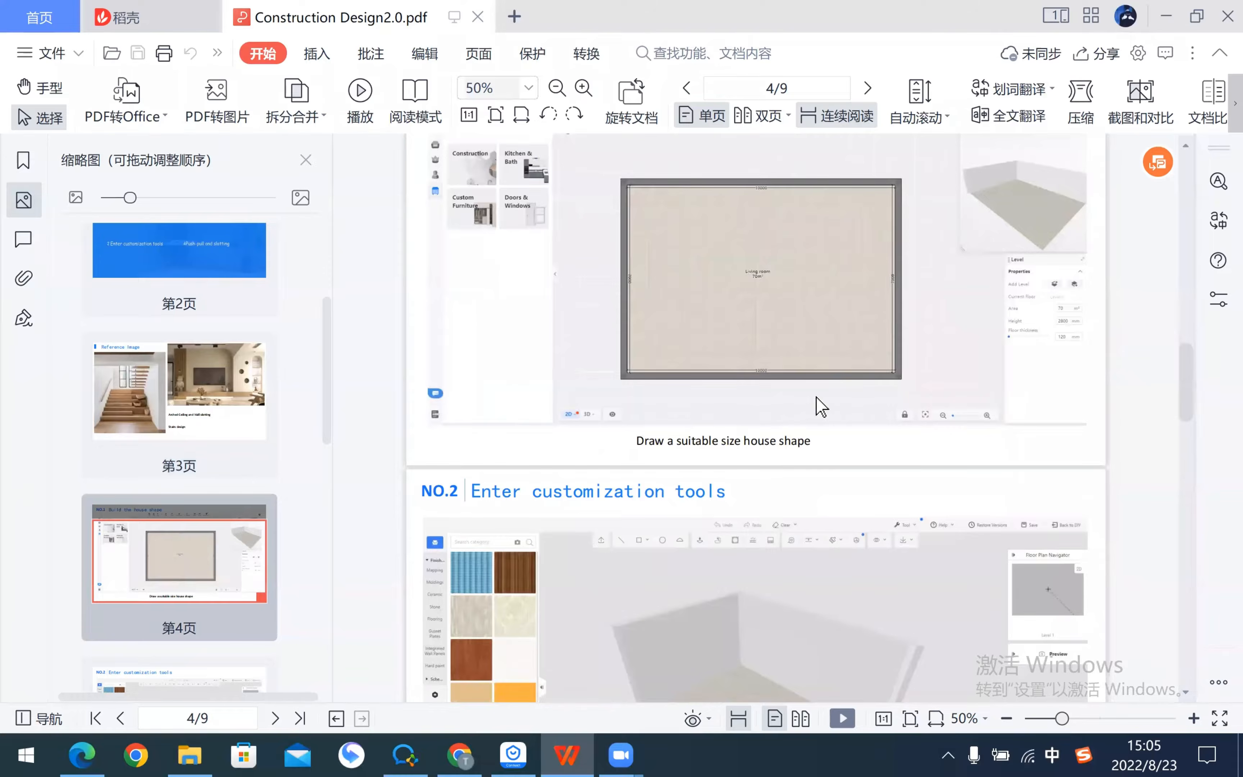
scroll(822, 405, down, 5)
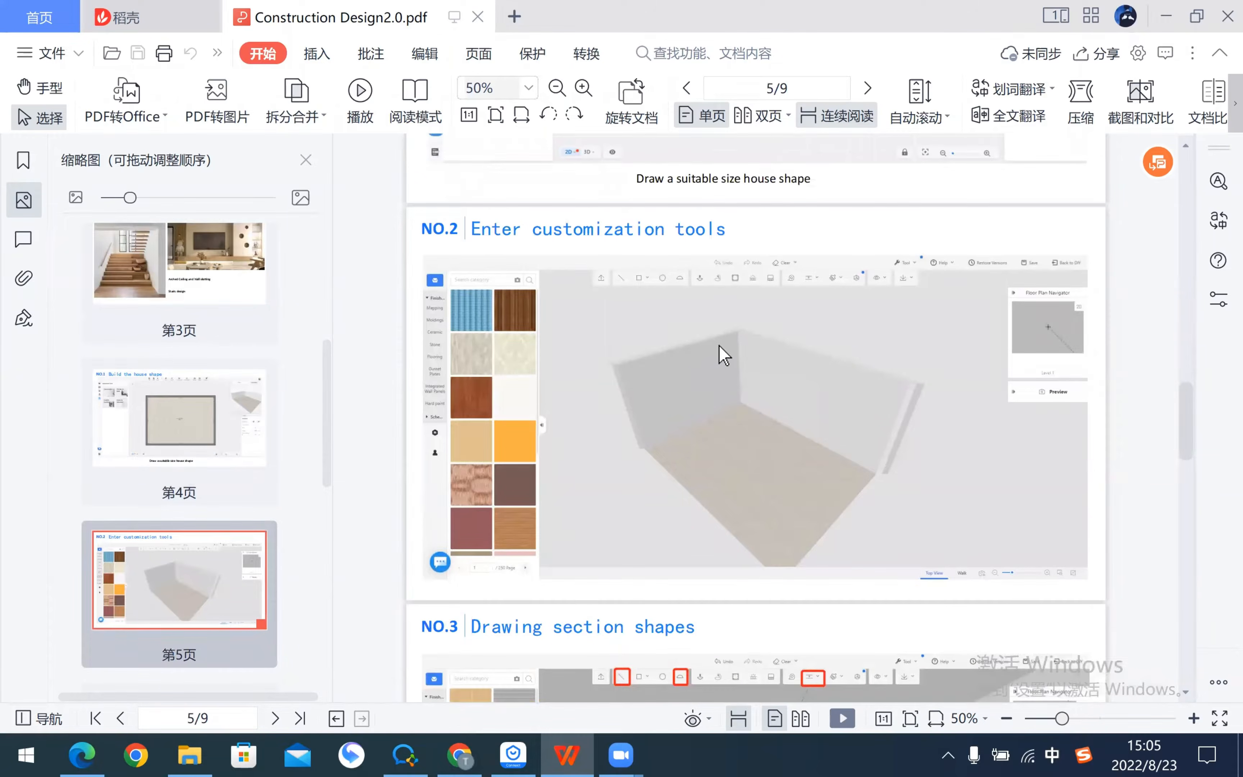
scroll(719, 345, down, 6)
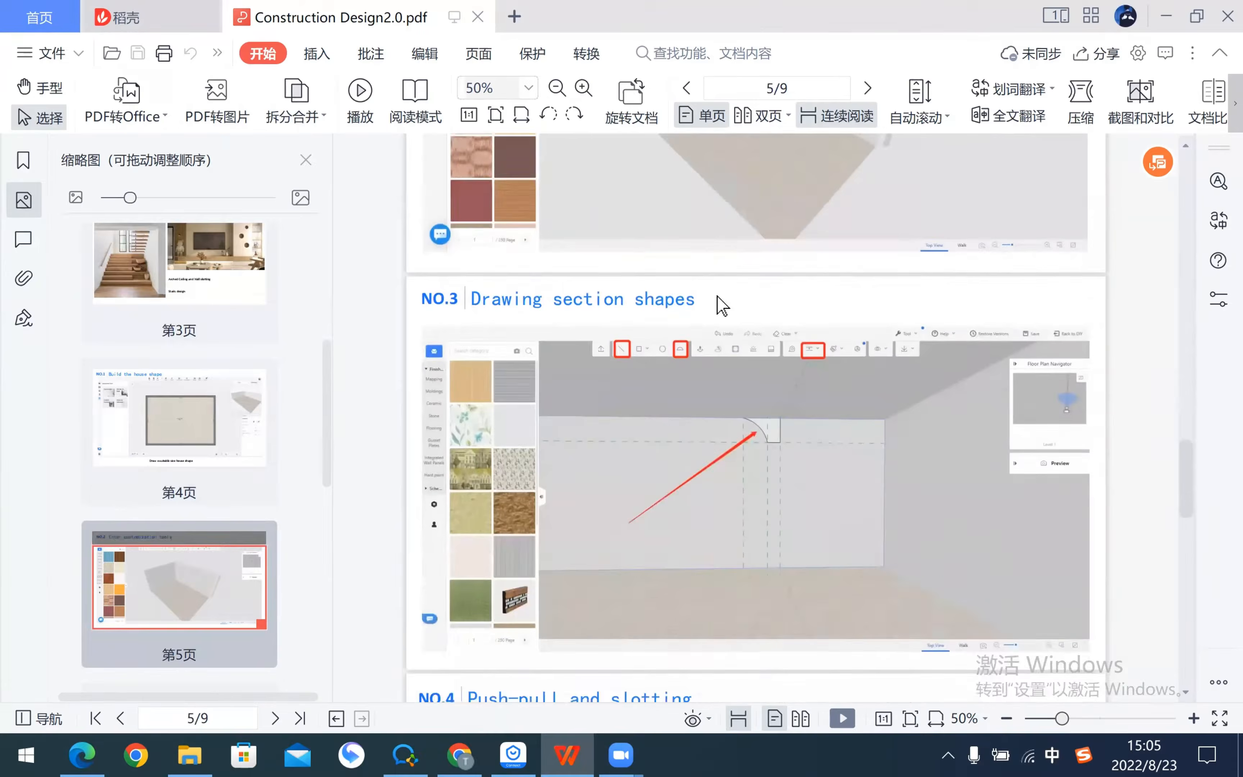
scroll(728, 378, down, 1)
scroll(565, 399, down, 1)
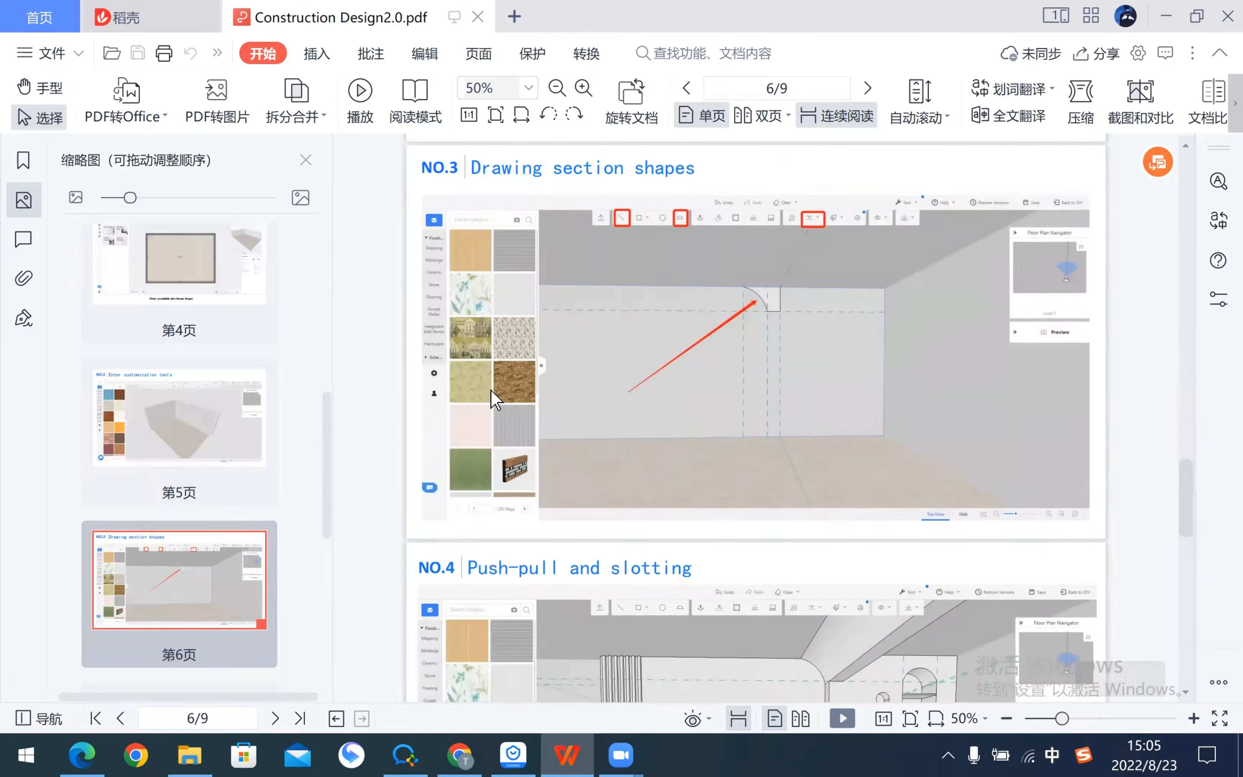
scroll(710, 345, down, 6)
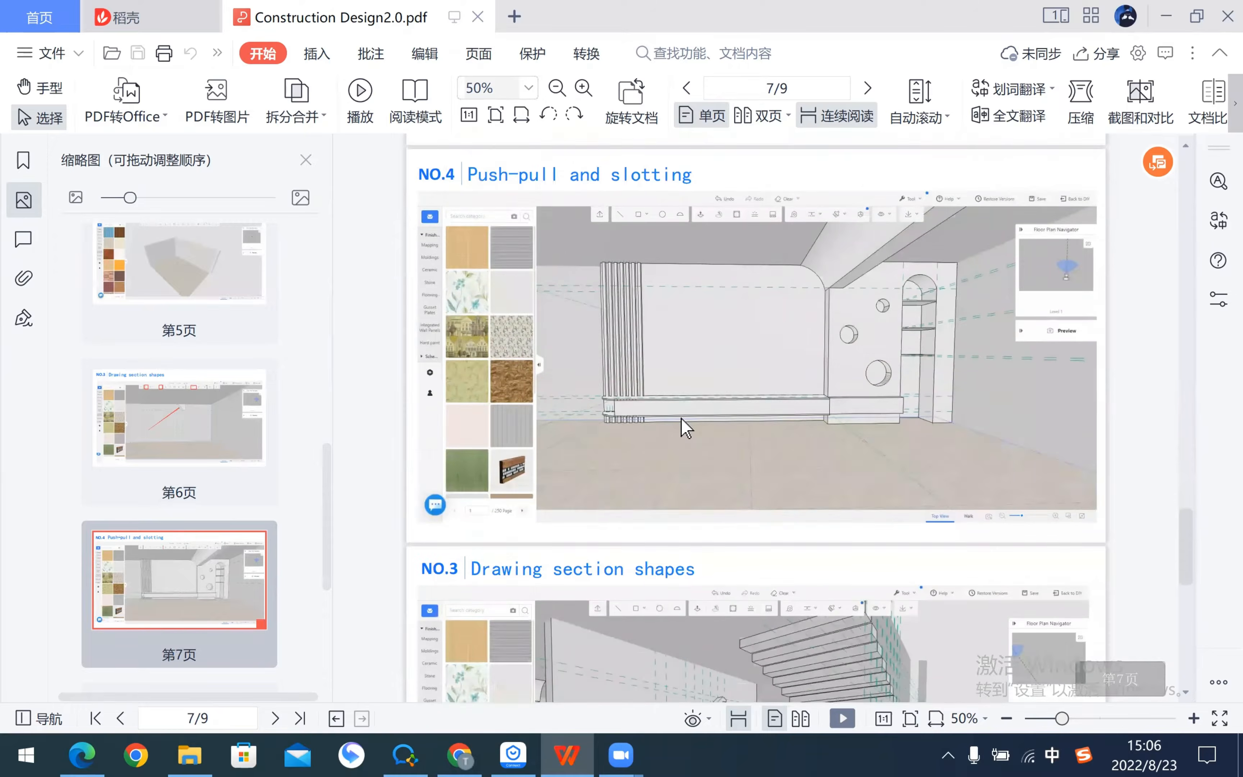
scroll(686, 429, down, 5)
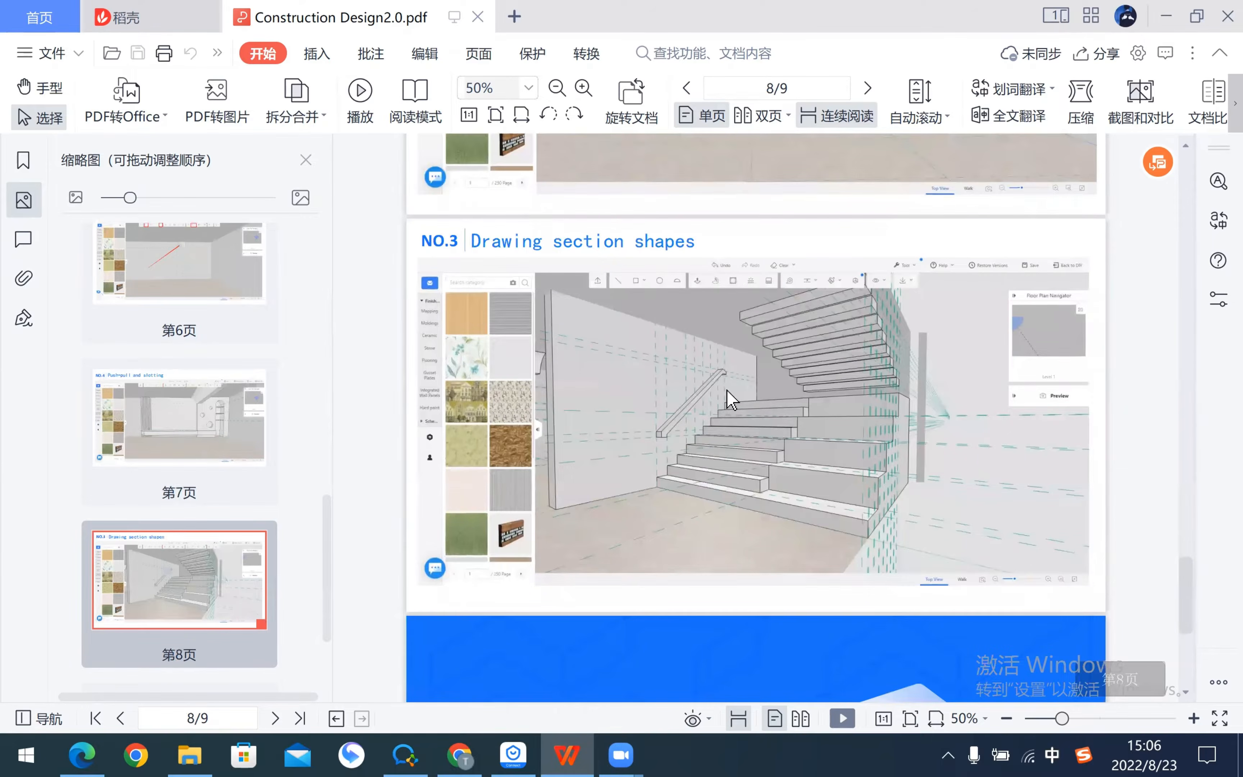
scroll(208, 428, down, 3)
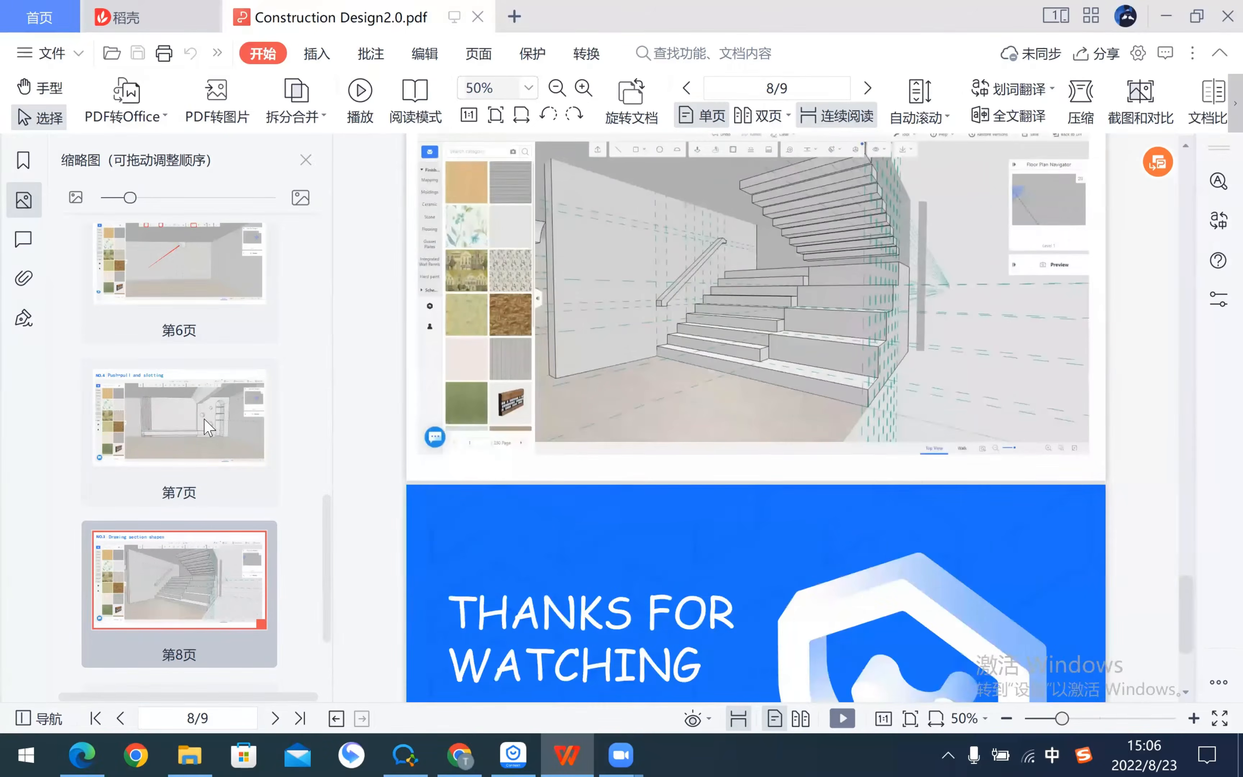
scroll(203, 349, up, 6)
click(206, 315)
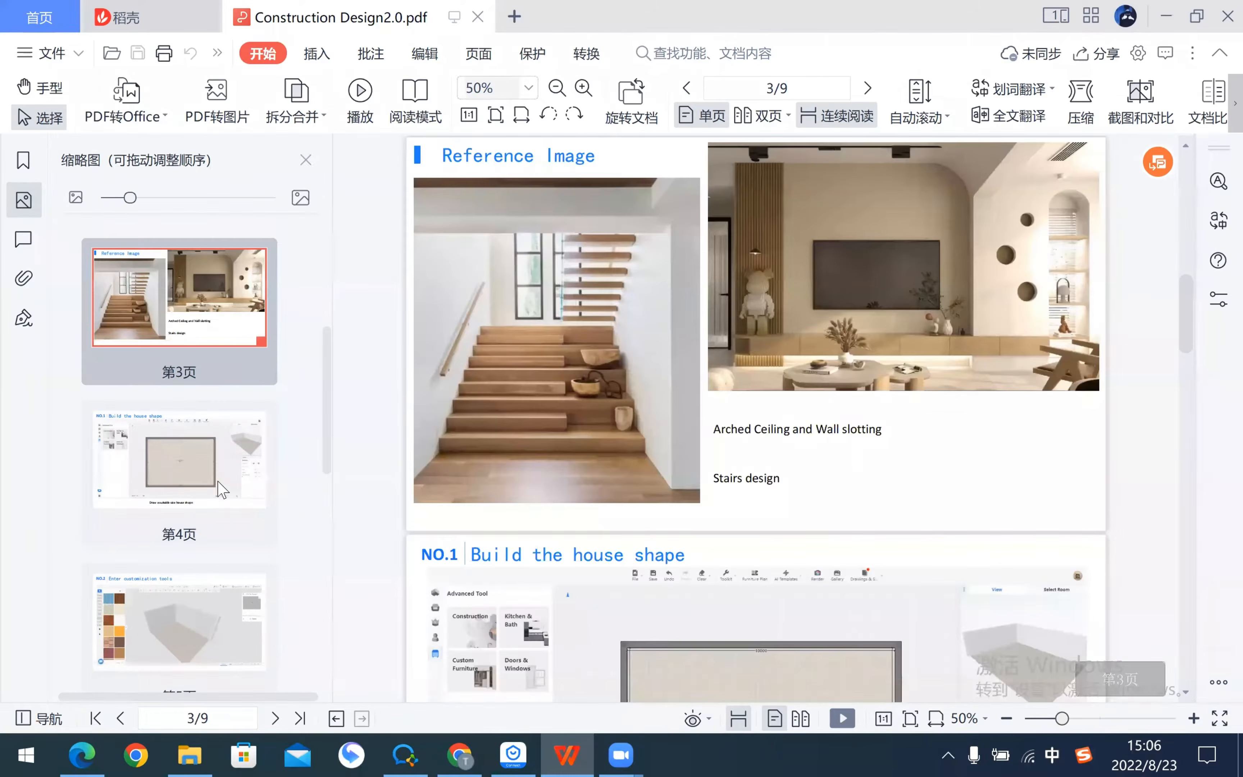
scroll(181, 383, up, 5)
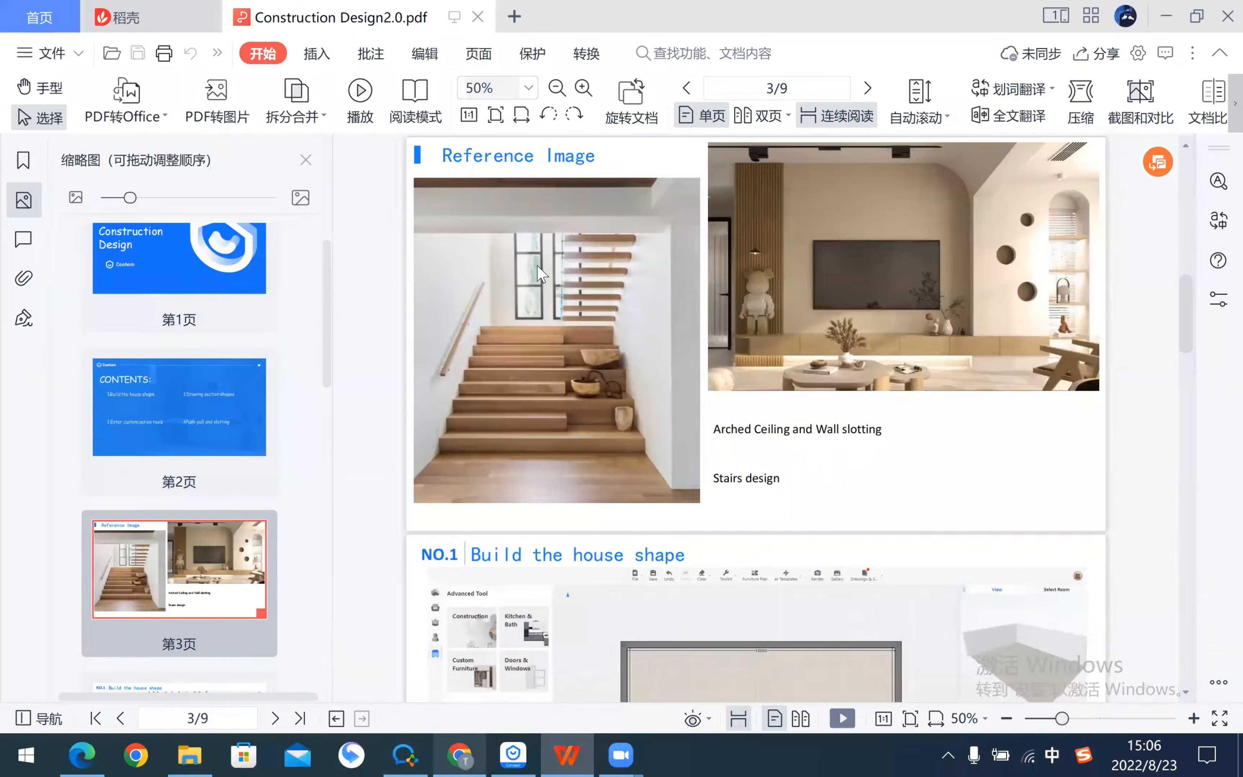
Step: Switch to the Coohom project in Chrome and examine the living room's feature wall with its arched ceiling, round openings and shelf niche
key(alt+Tab)
drag(458, 291, 581, 302)
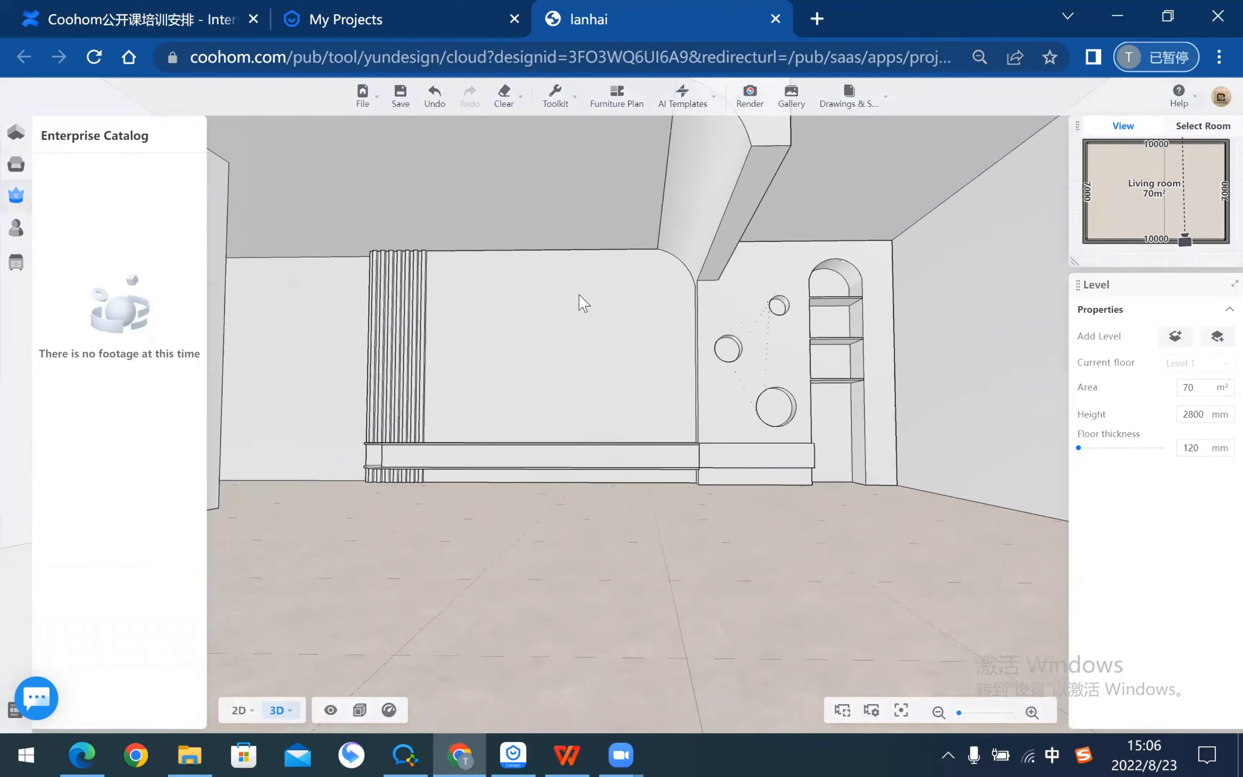
key(w)
key(a)
key(d)
key(s)
key(a)
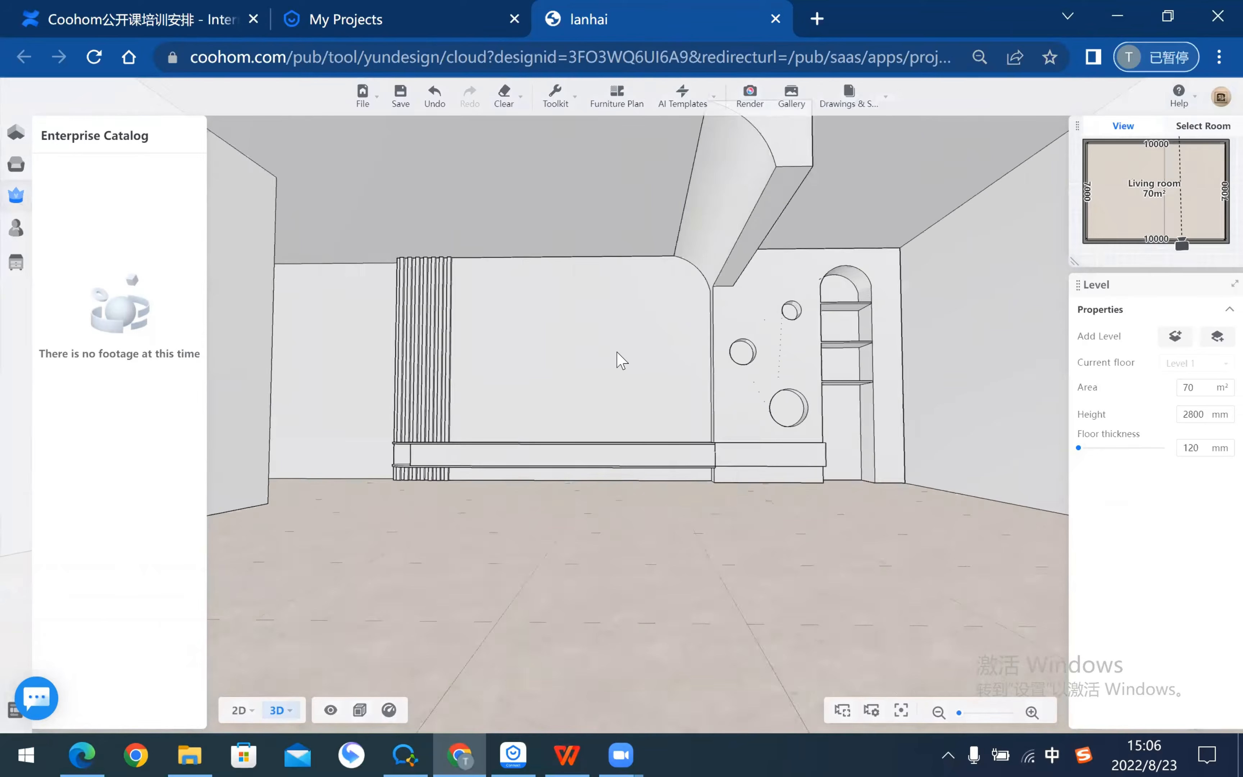
click(486, 270)
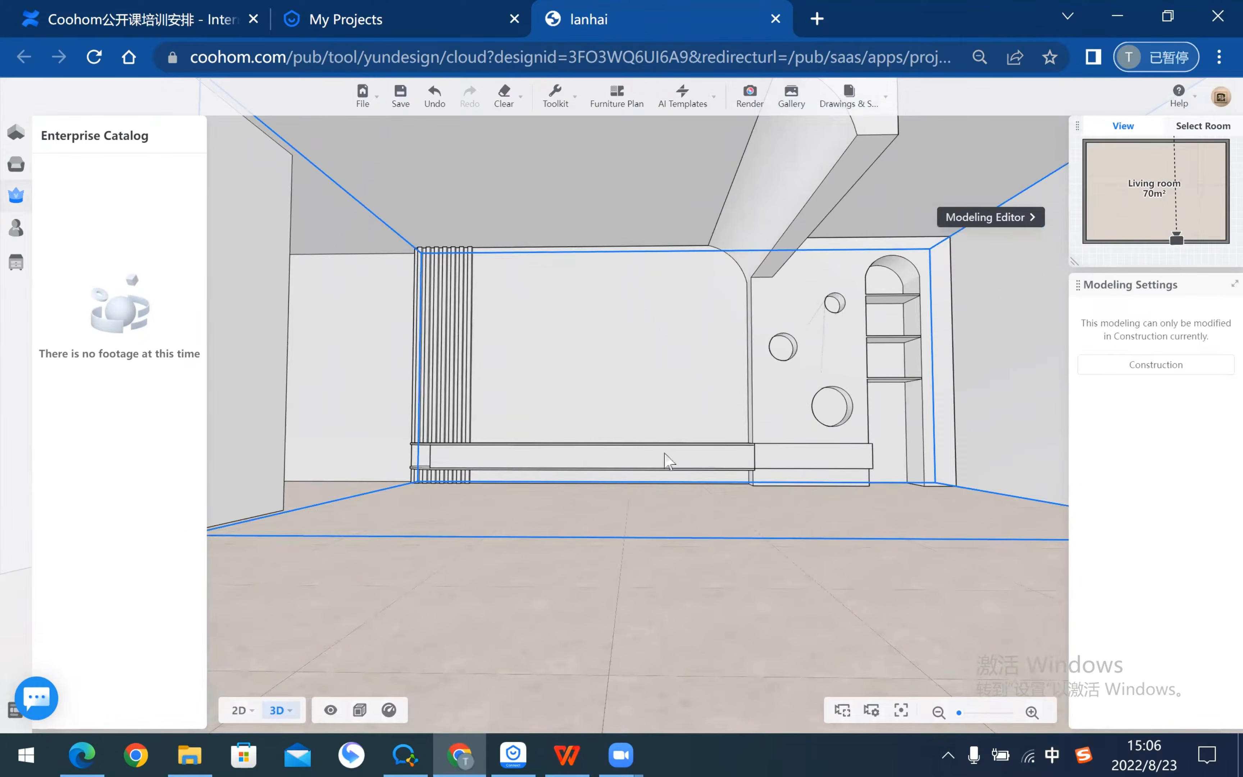
scroll(666, 455, down, 5)
Step: Examine the staircase model from outside, from inside the room and from above
drag(730, 569, 857, 433)
key(d)
key(w)
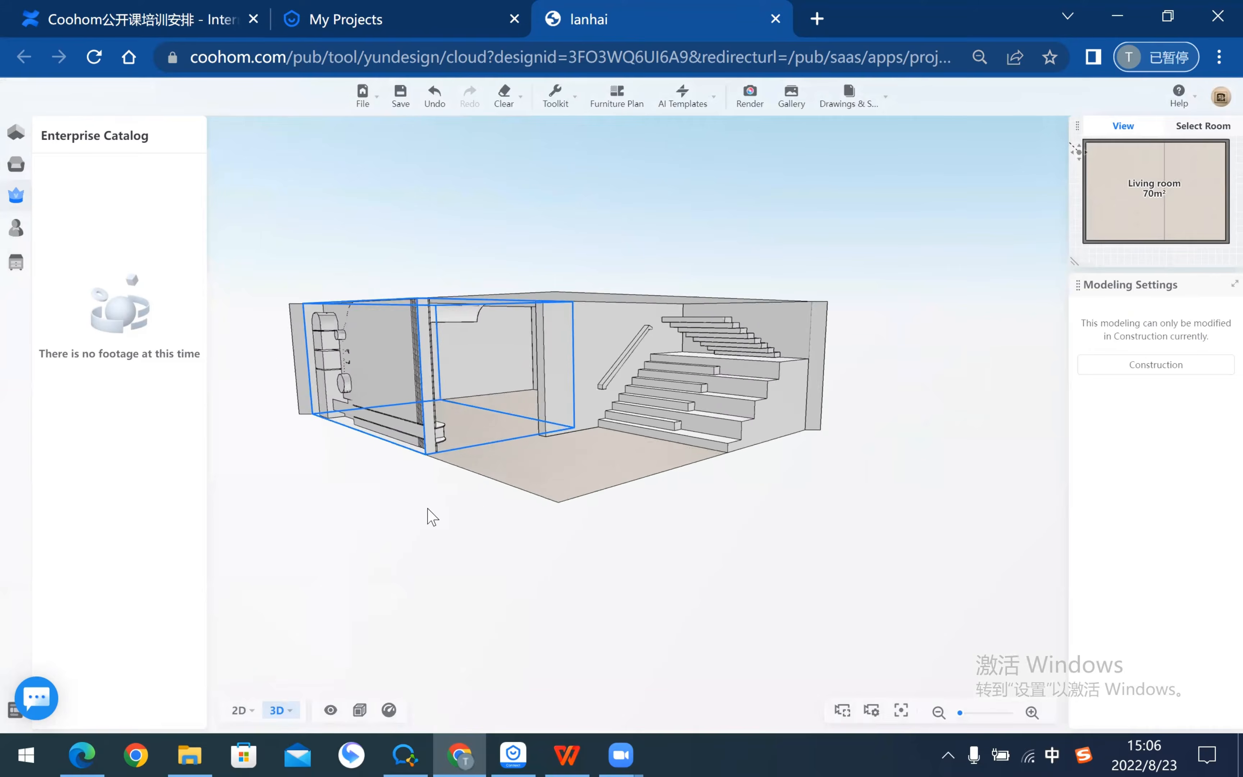
drag(432, 515, 520, 430)
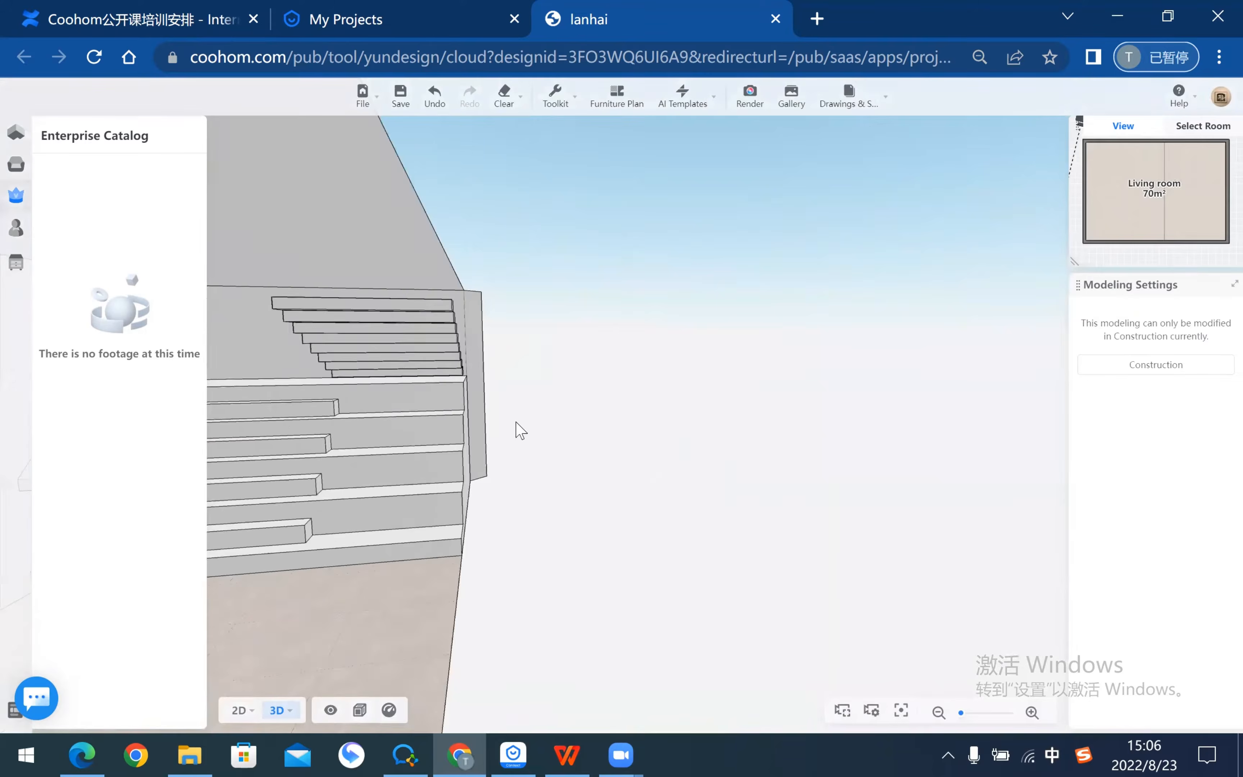
right_drag(521, 430, 652, 394)
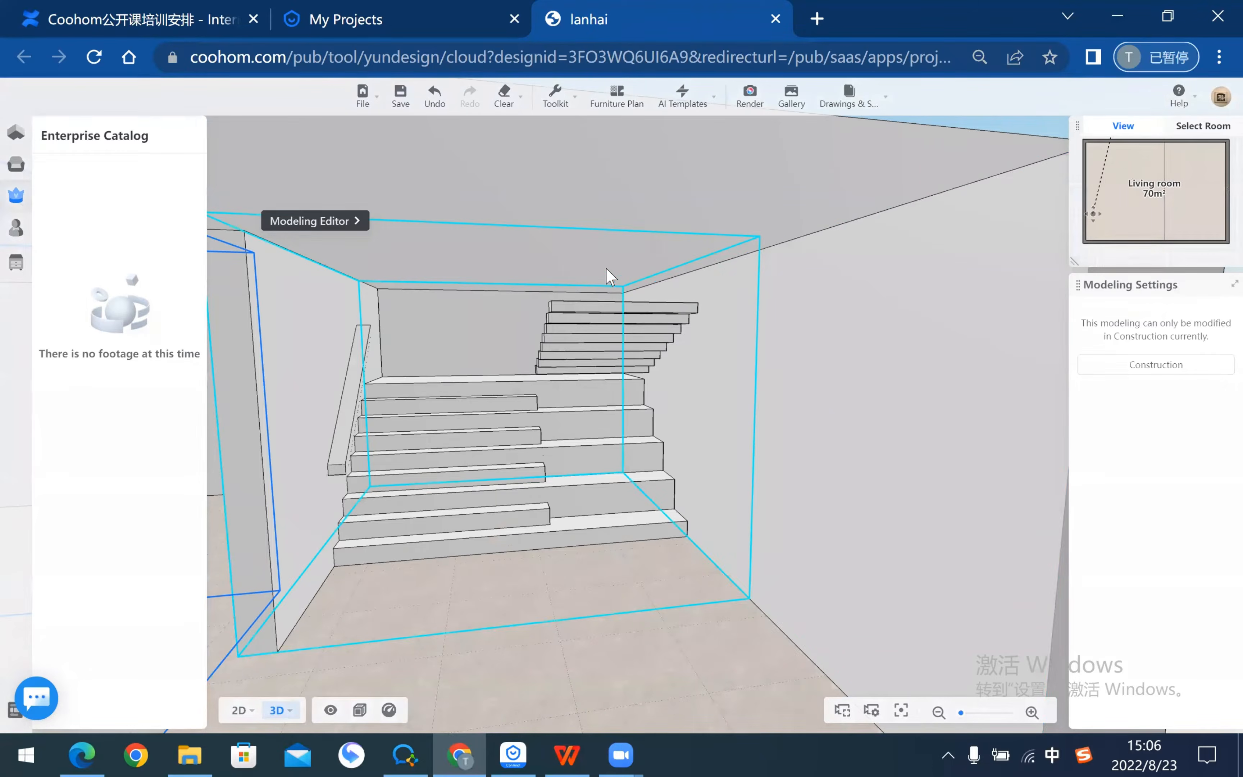
scroll(716, 263, down, 5)
drag(716, 264, 488, 143)
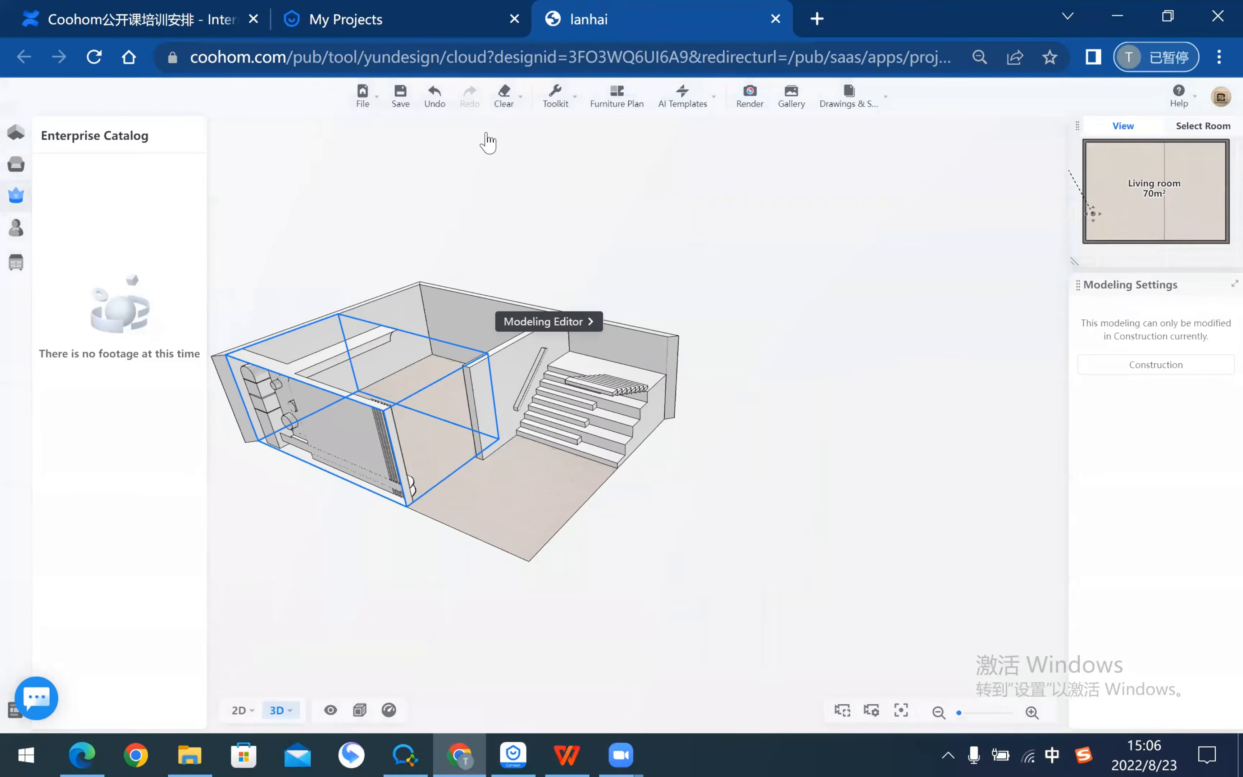
Step: Clear only the construction design from the project and confirm emptying it
mouse_move(486, 135)
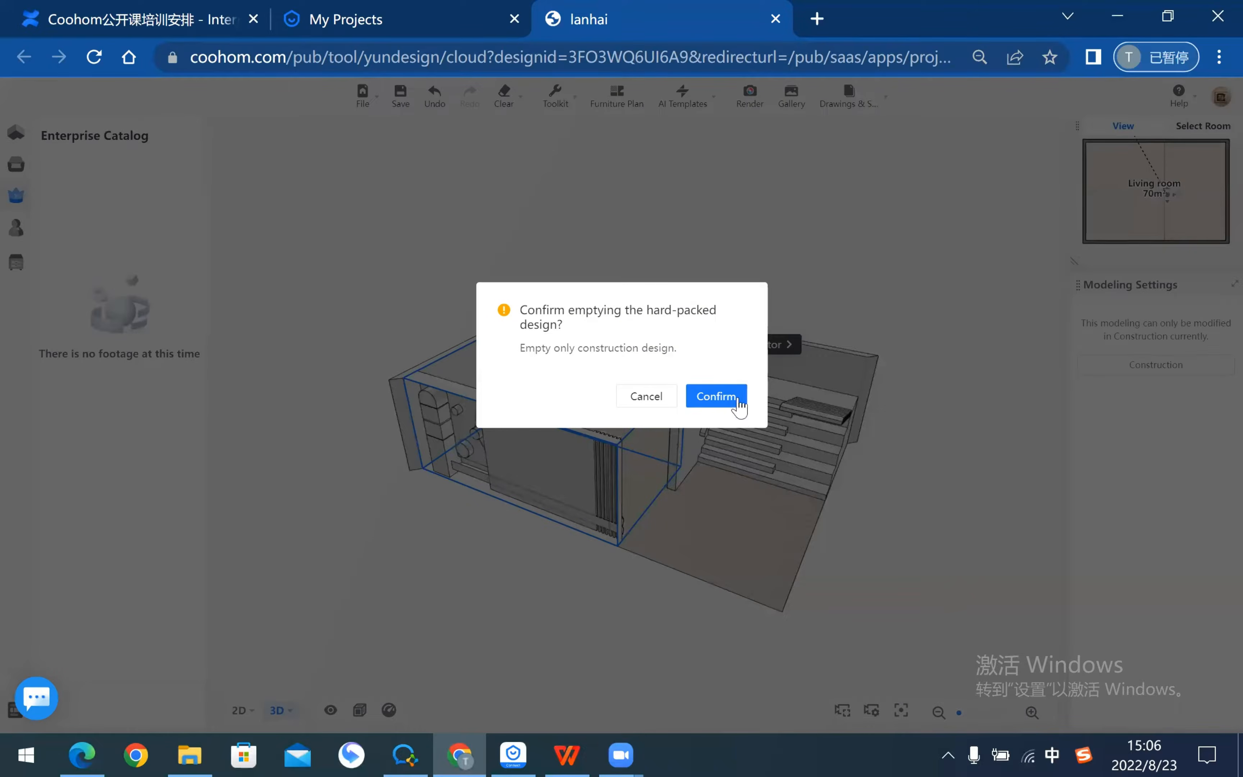
click(729, 396)
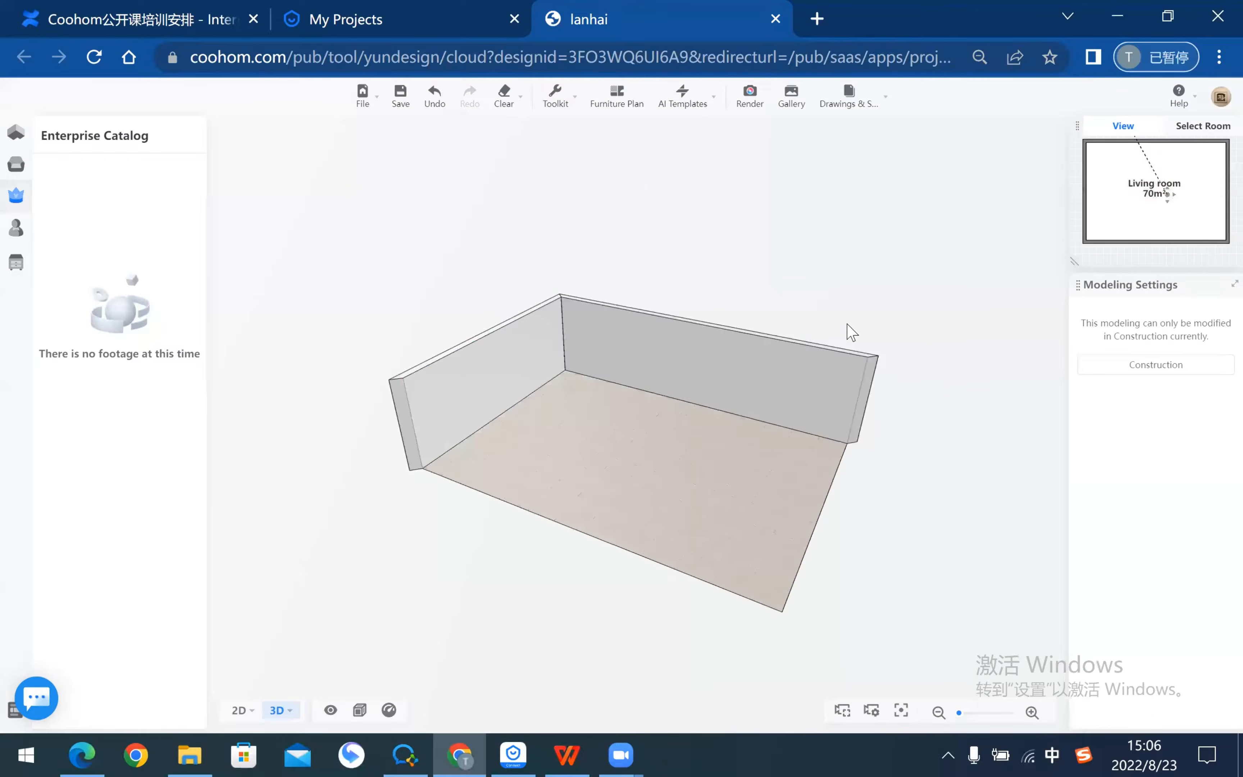
Step: Open the Construction editor from the advanced tools for the emptied living room
drag(521, 359, 590, 539)
mouse_move(20, 278)
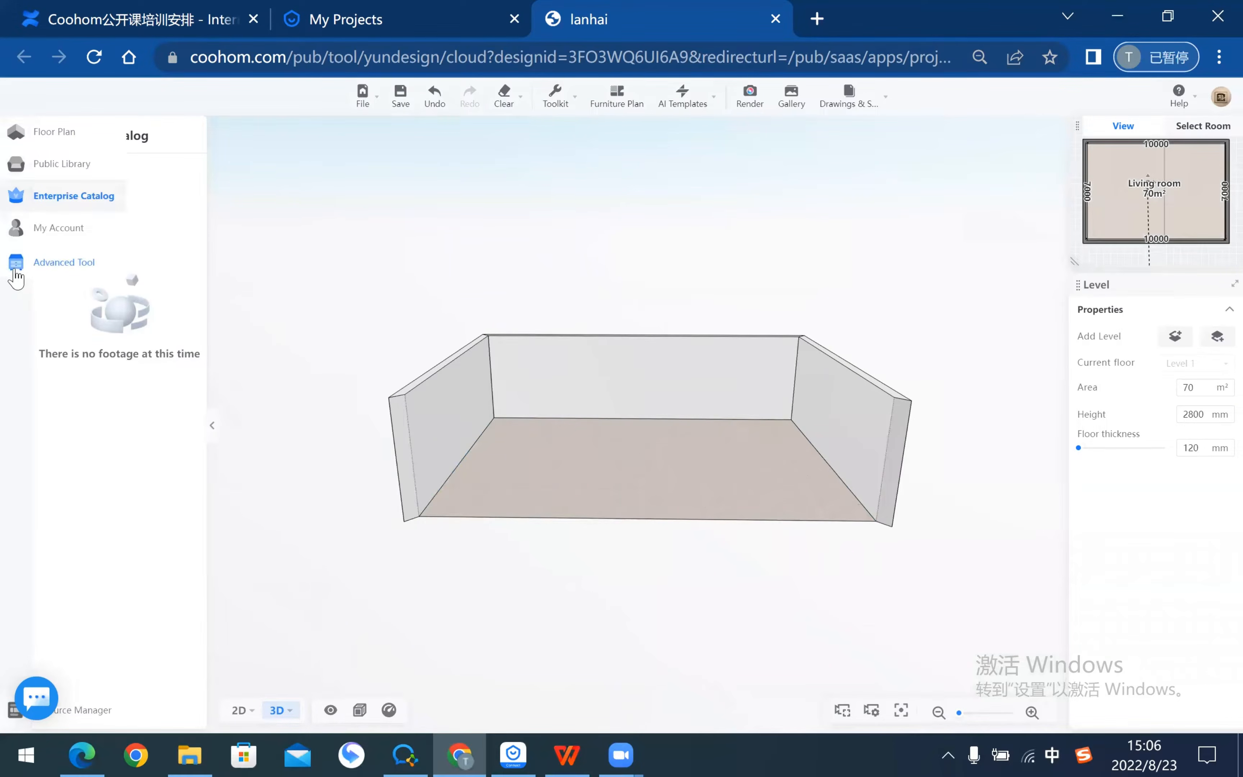
click(16, 273)
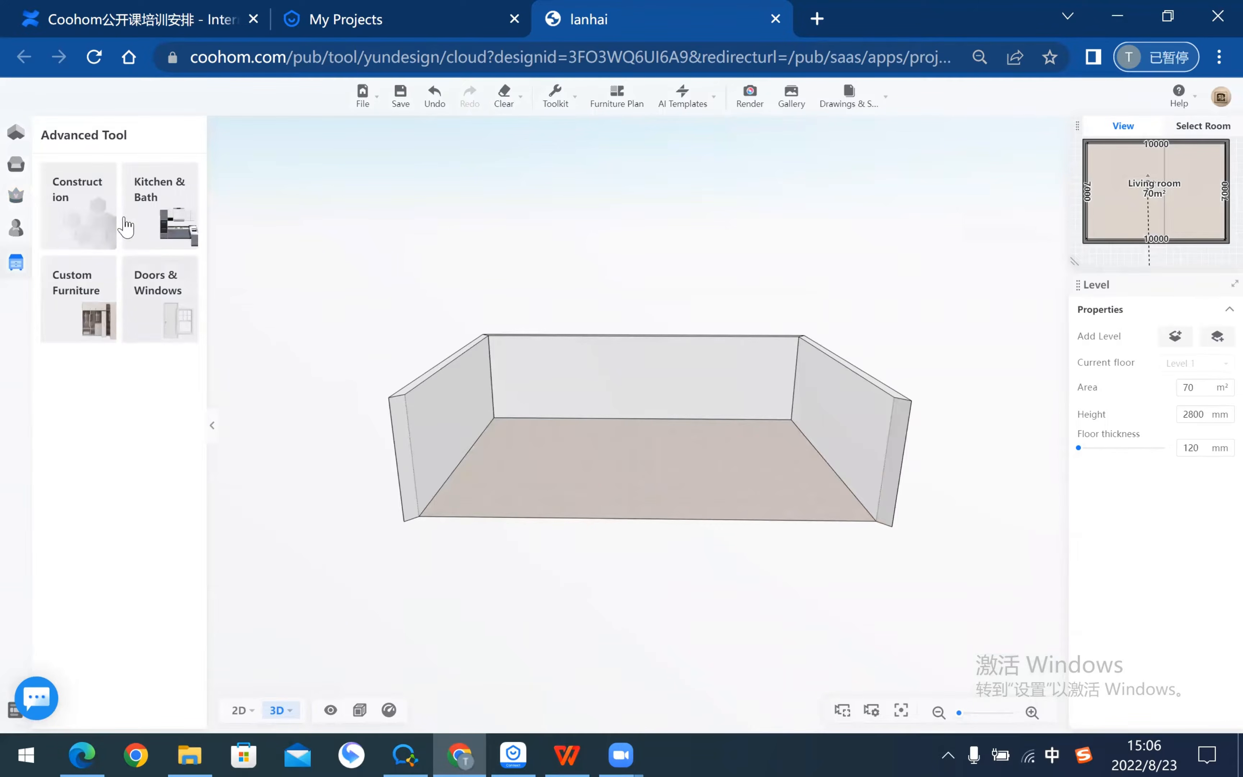
click(90, 209)
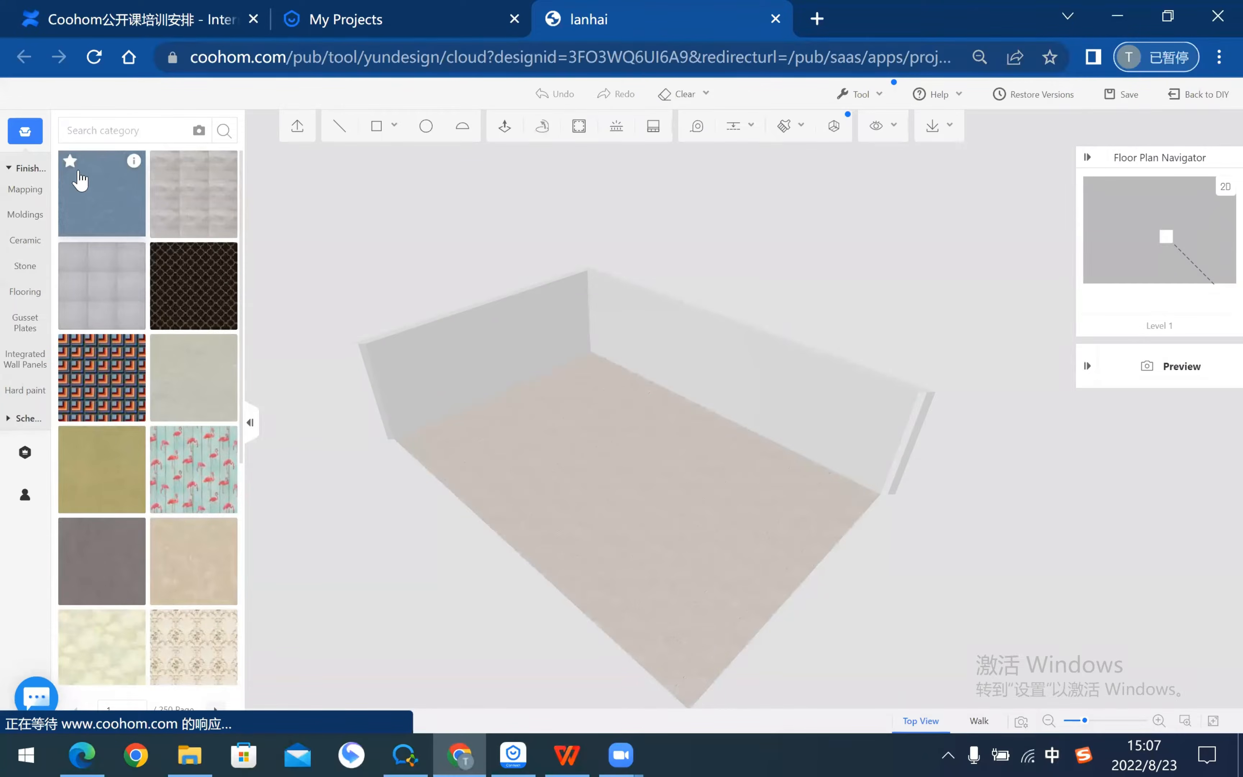
Step: Examine the empty room in the Construction editor from above and from inside, facing the back wall
drag(463, 554, 691, 505)
scroll(815, 484, up, 4)
right_drag(814, 483, 860, 422)
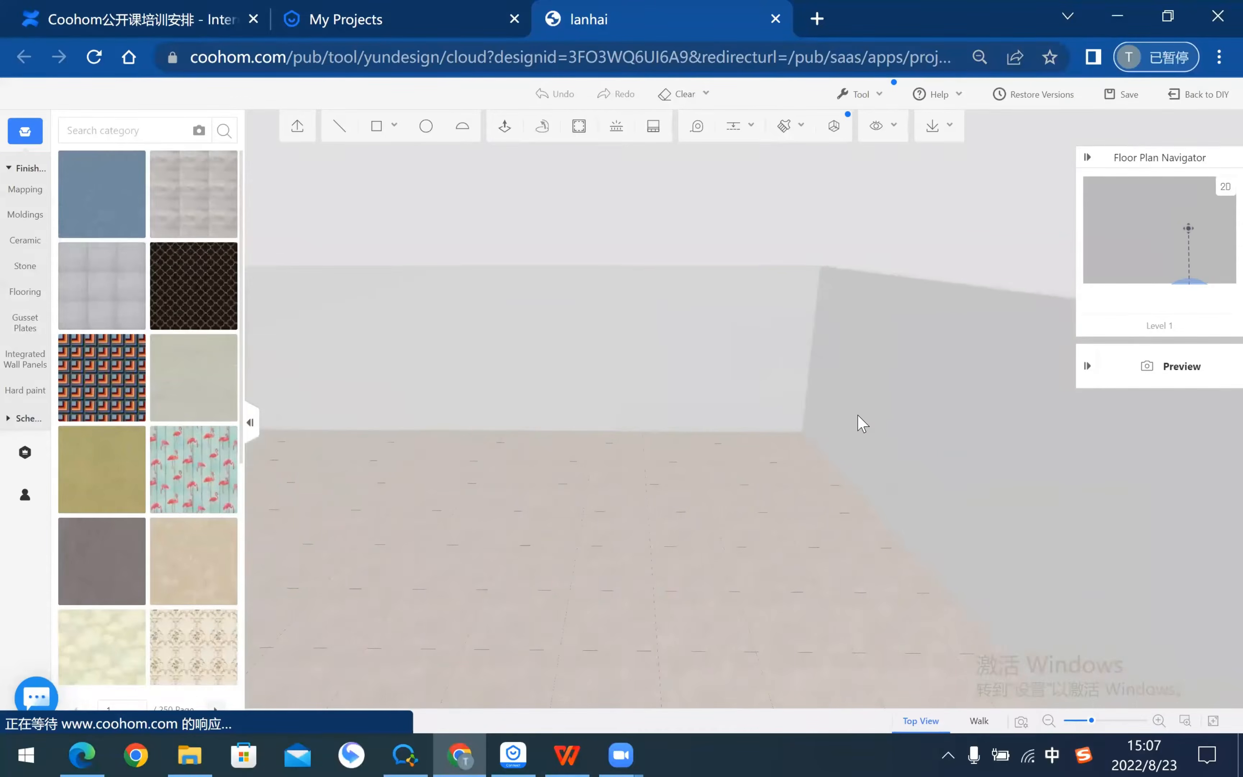
scroll(816, 402, down, 4)
drag(737, 318, 697, 359)
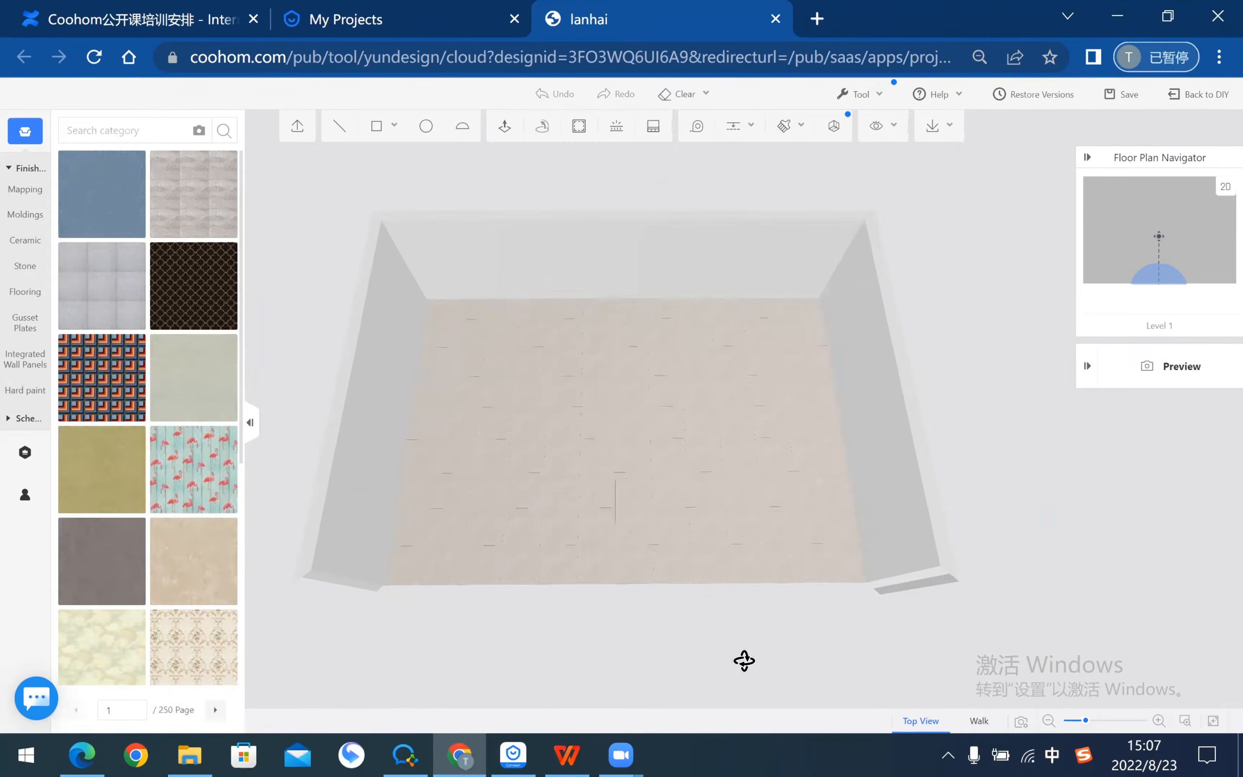
drag(744, 661, 608, 563)
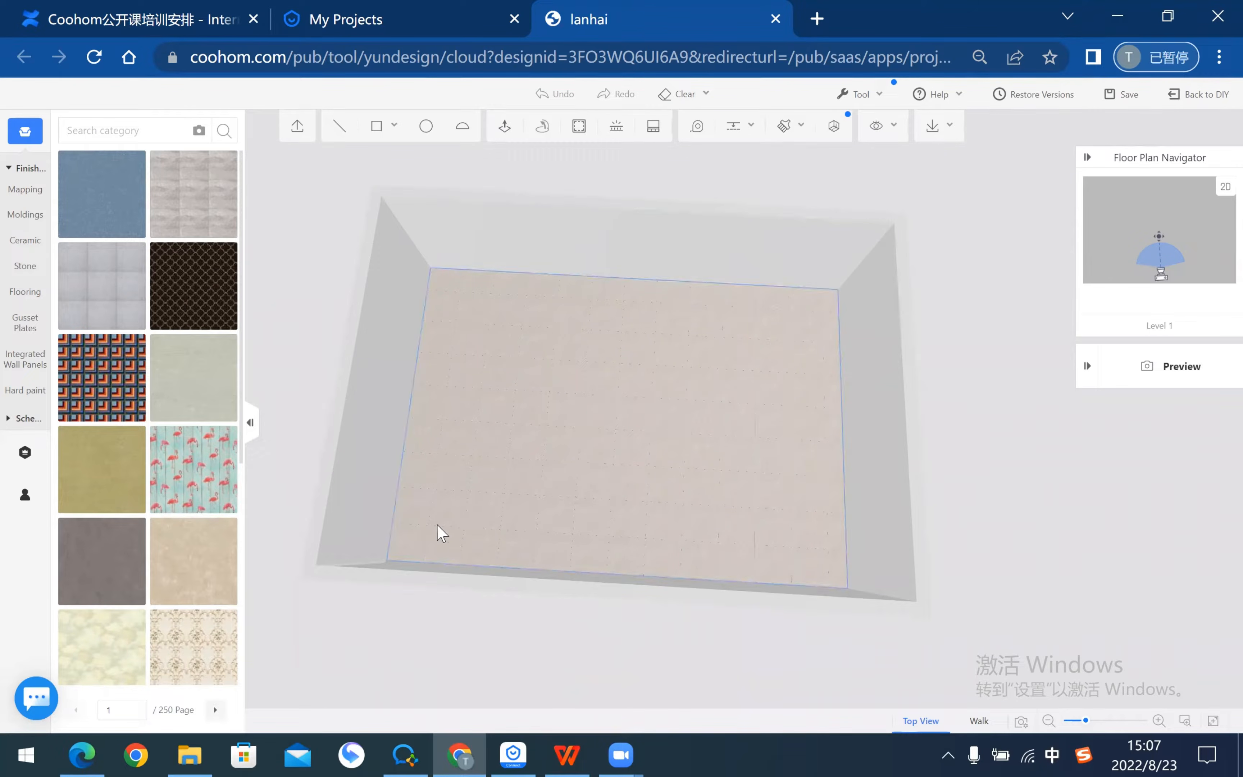
drag(952, 300, 974, 371)
scroll(925, 431, up, 5)
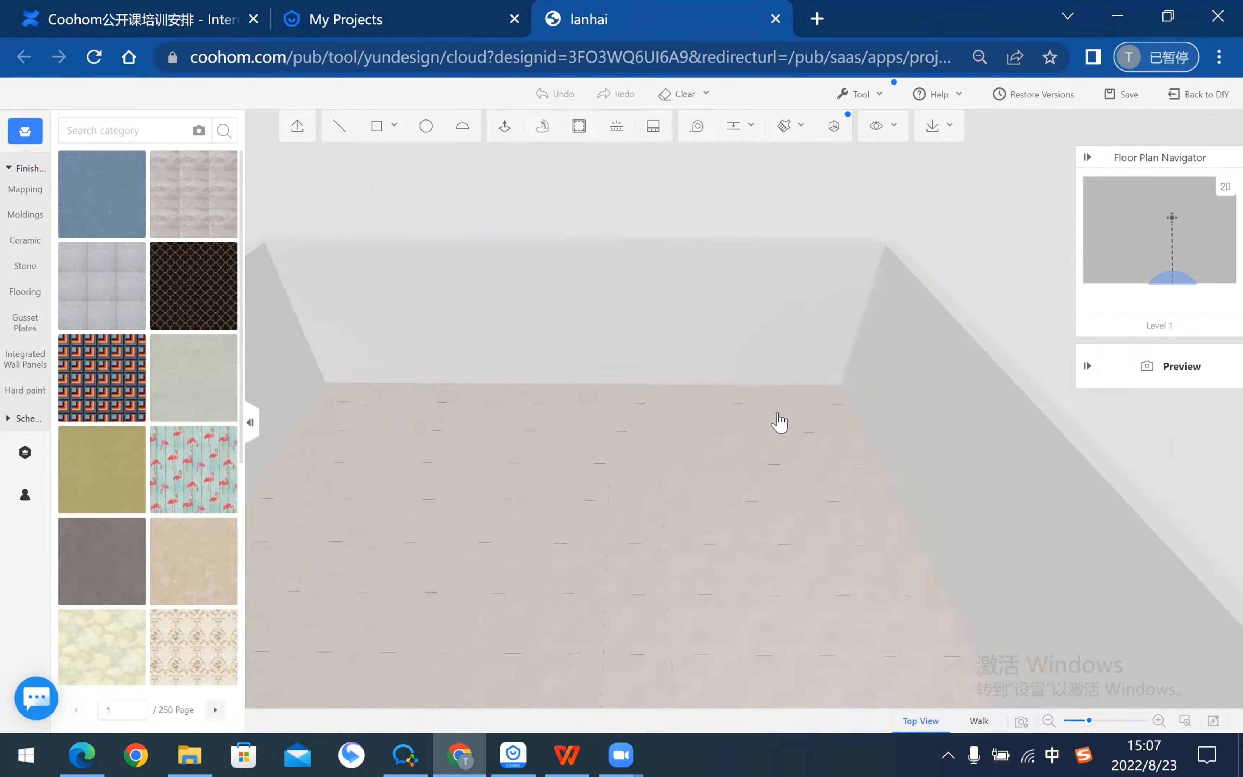
drag(830, 441, 827, 472)
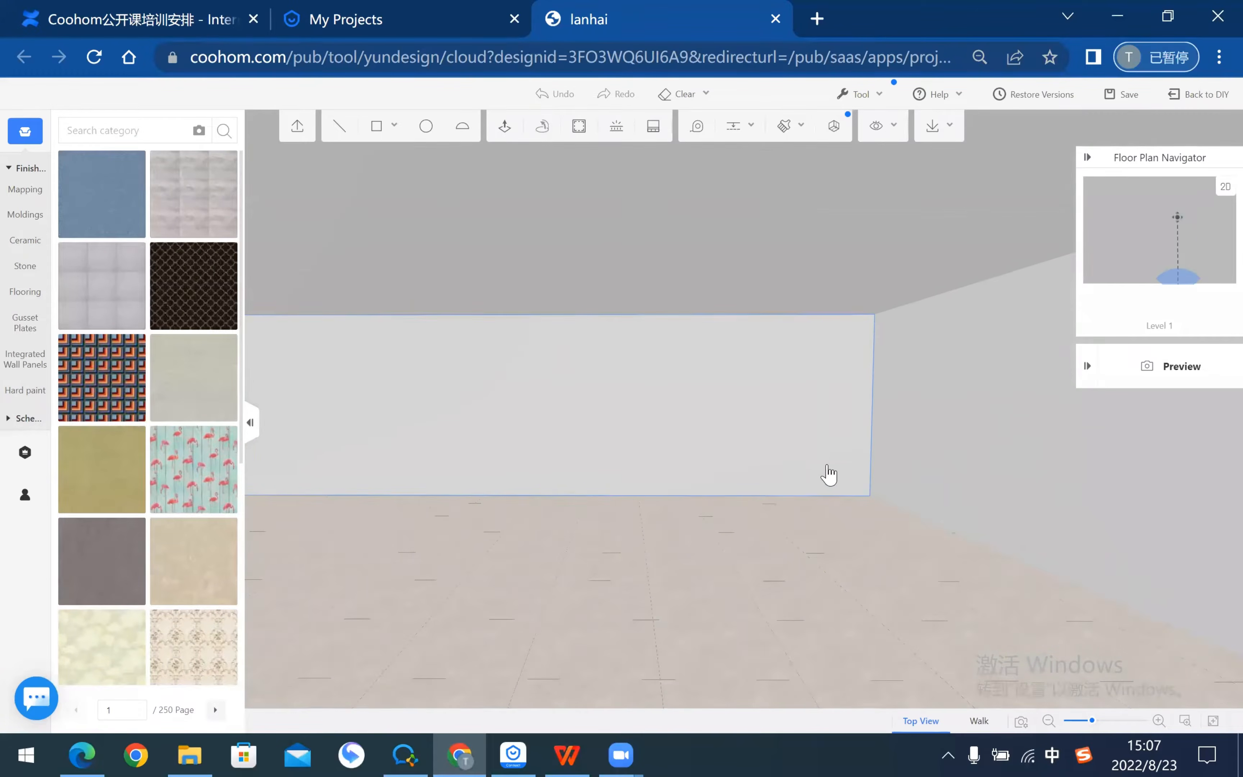
key(w)
key(d)
key(s)
key(a)
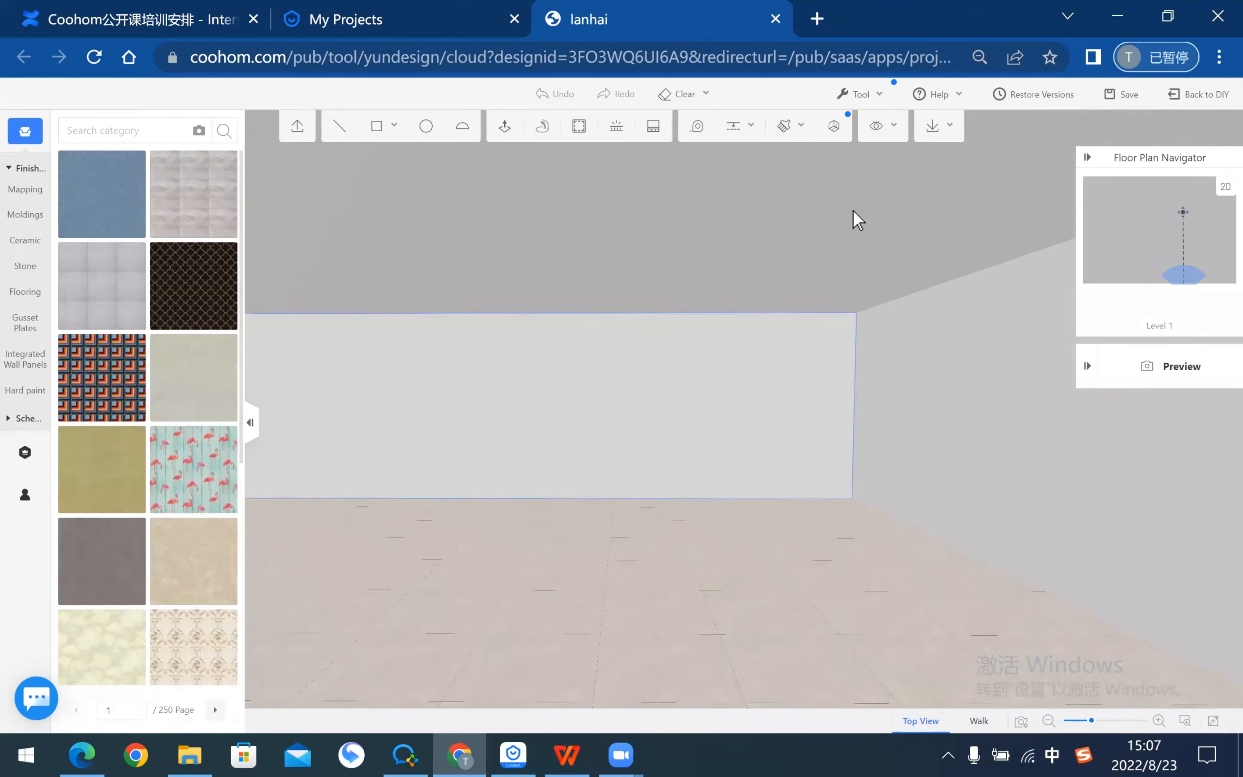
key(alt+Tab)
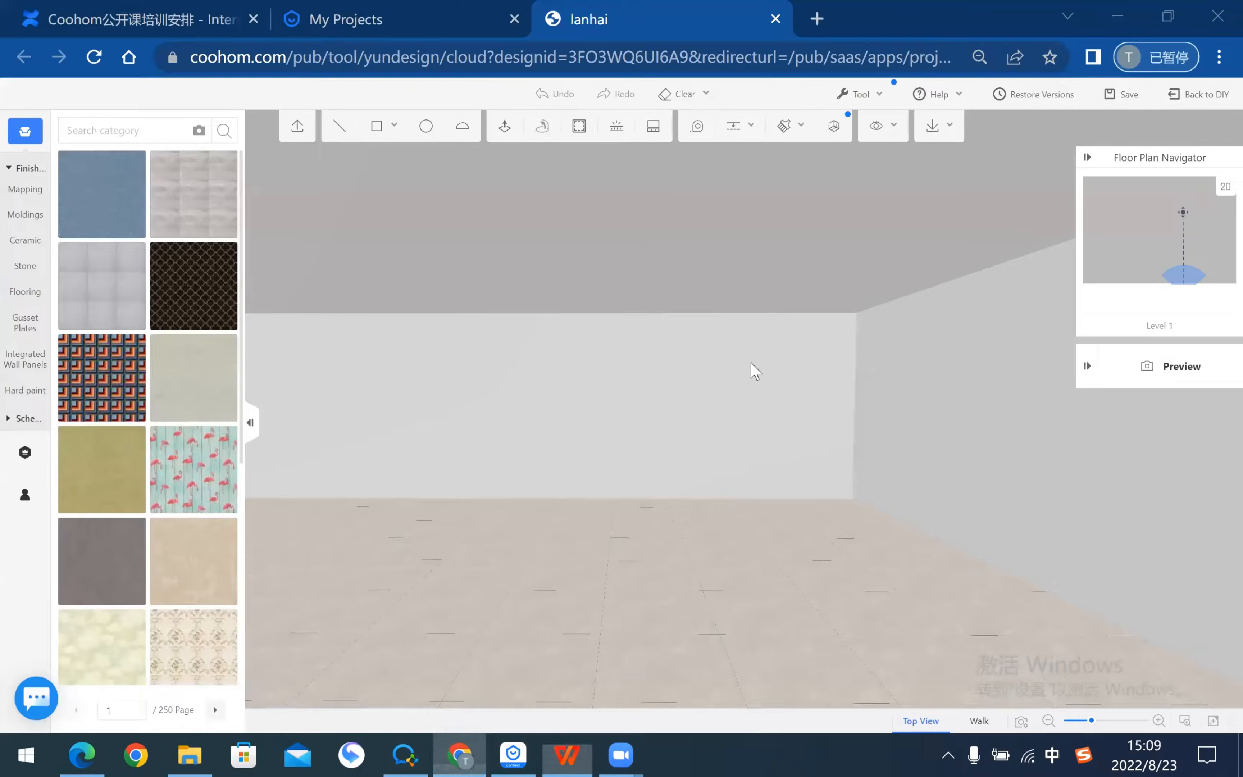
scroll(666, 463, up, 4)
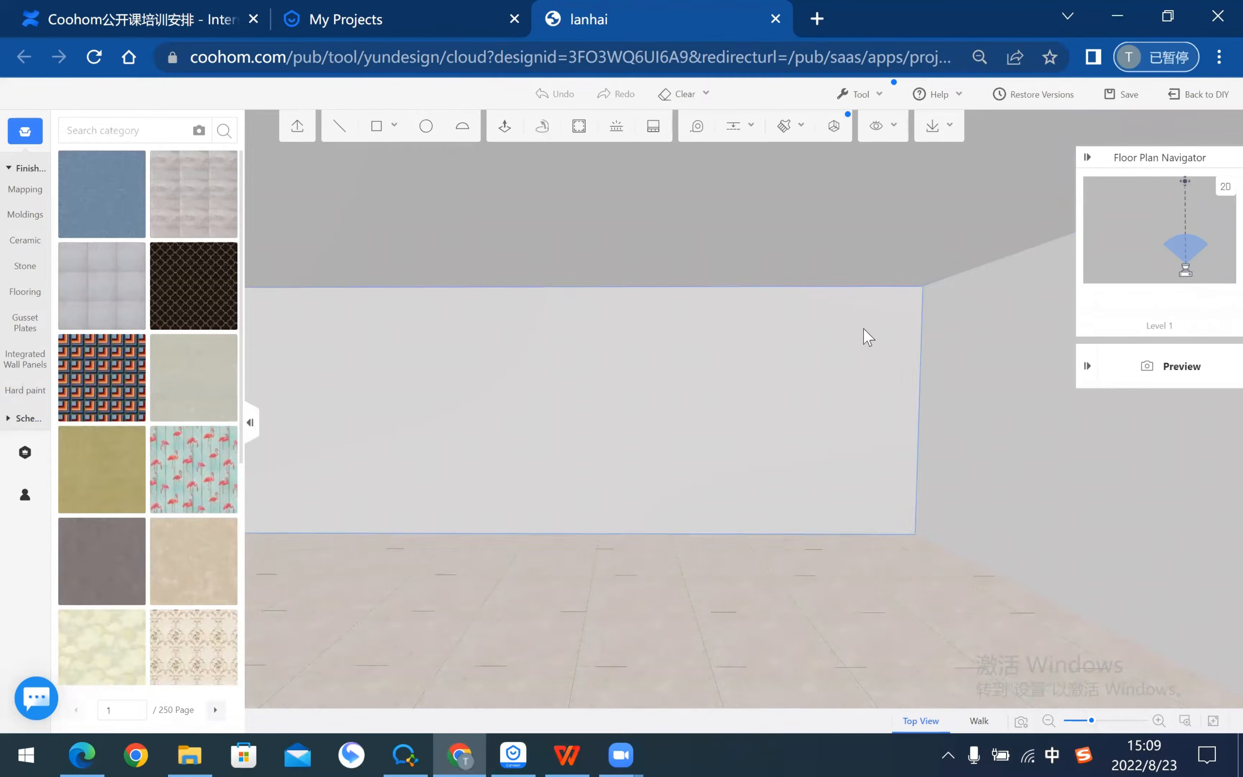
drag(802, 282, 731, 338)
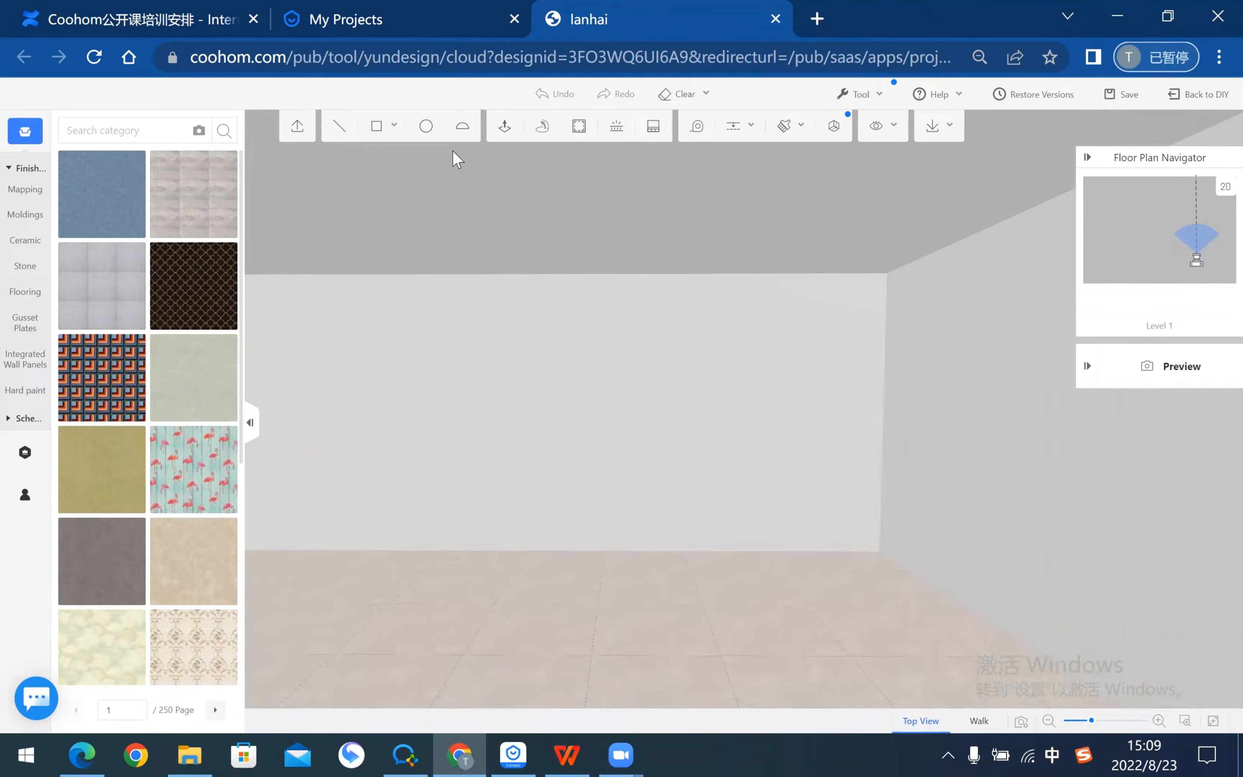
mouse_move(733, 132)
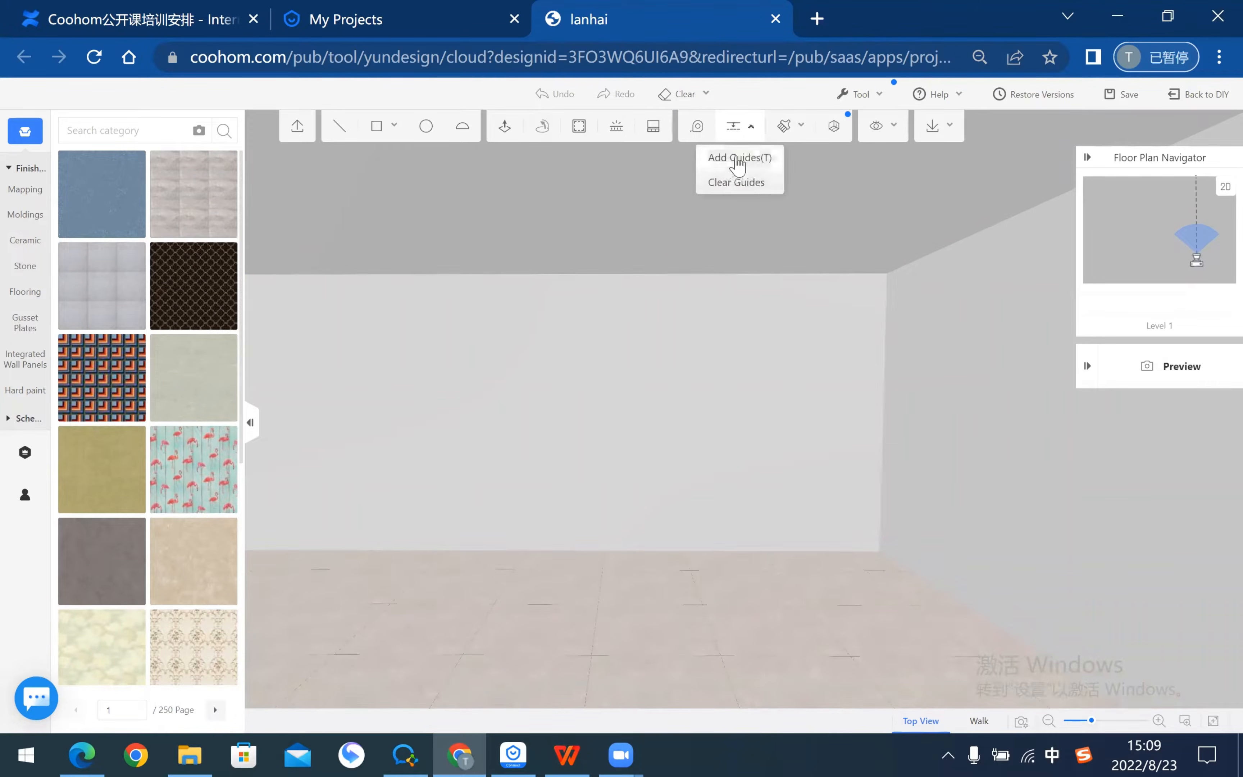
click(739, 158)
click(883, 404)
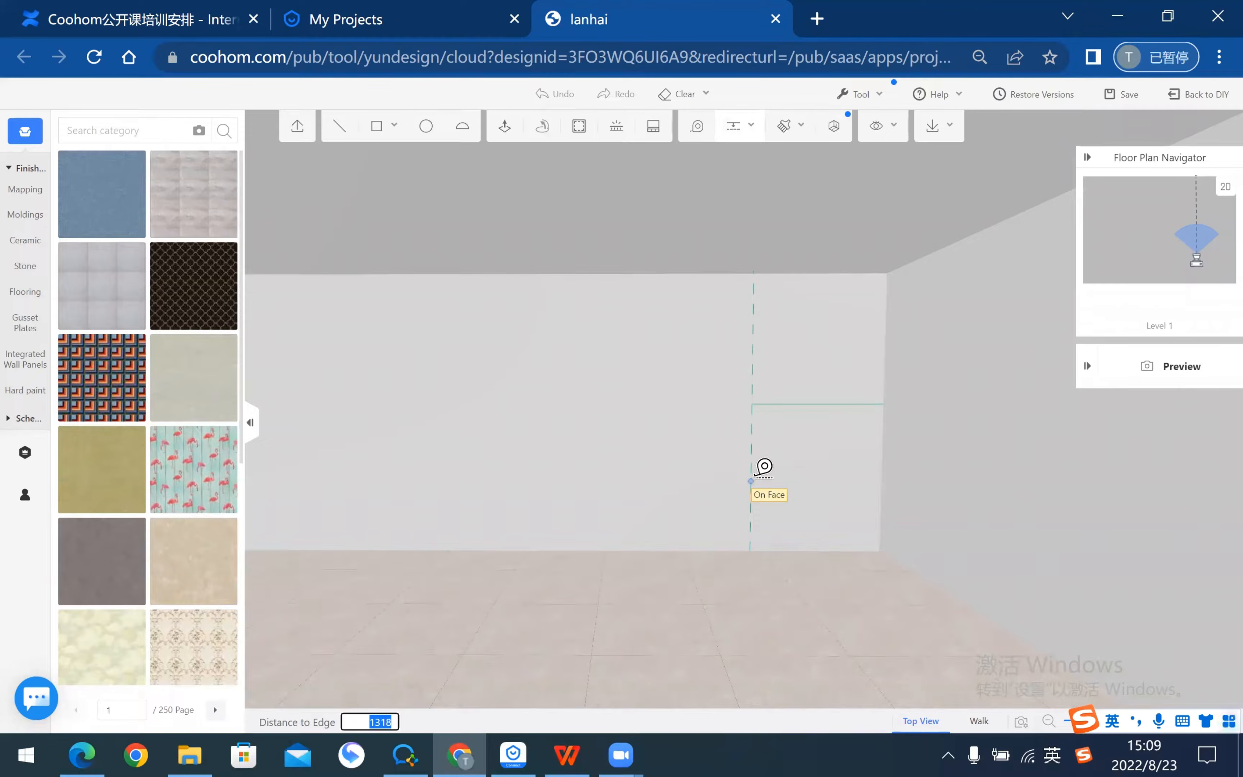
key(Escape)
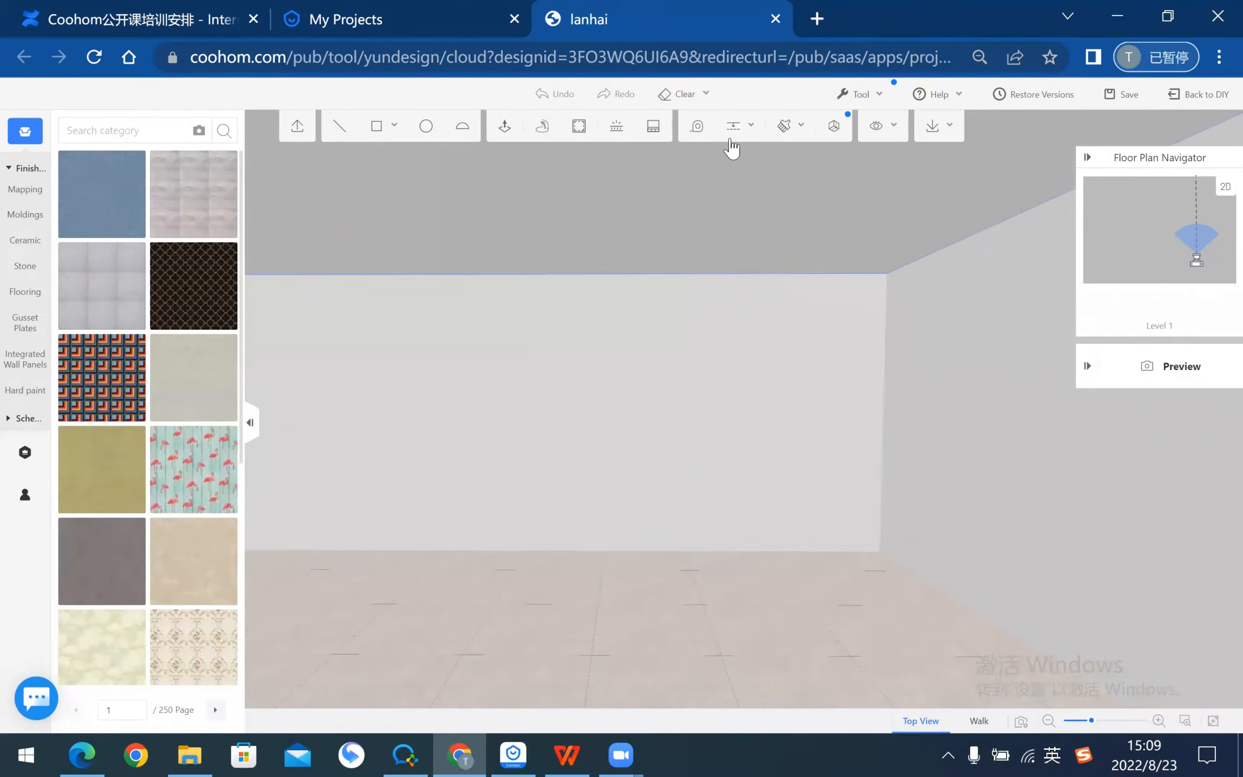
Step: Add a vertical guide on the back wall, 2000 from its right-hand edge
click(734, 129)
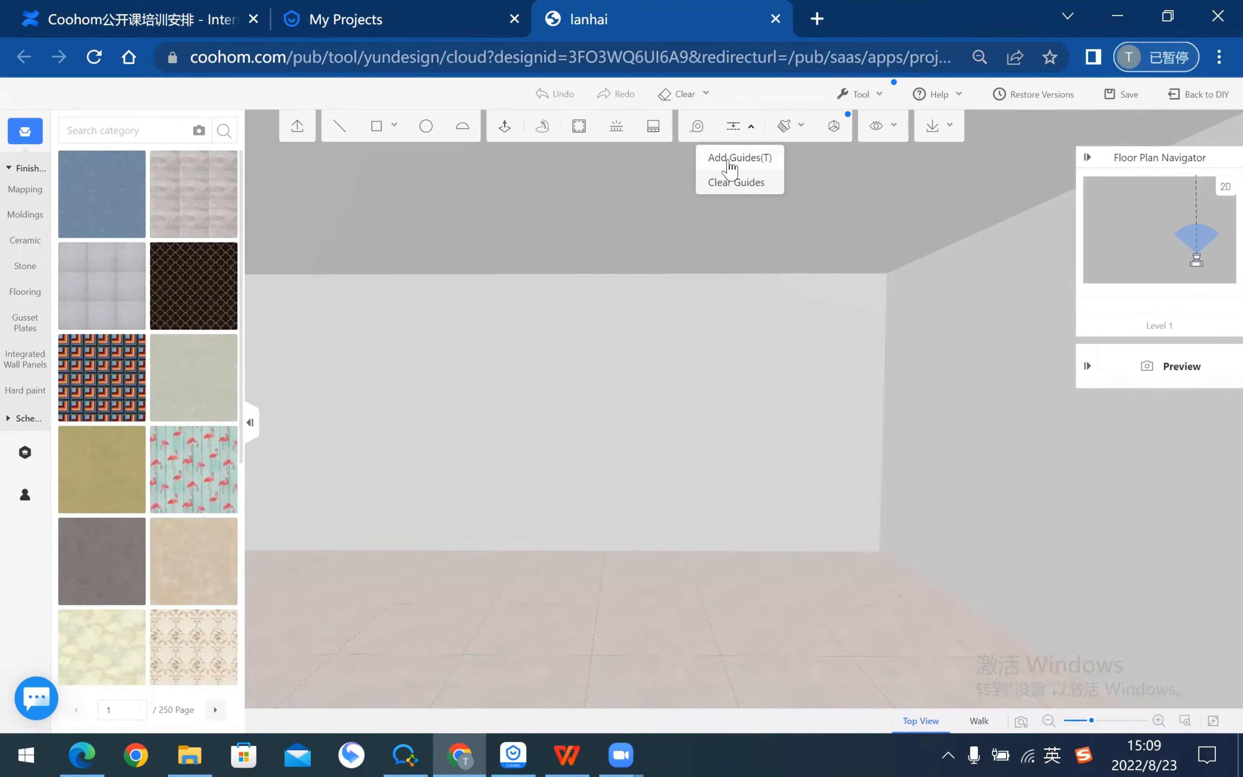
click(735, 157)
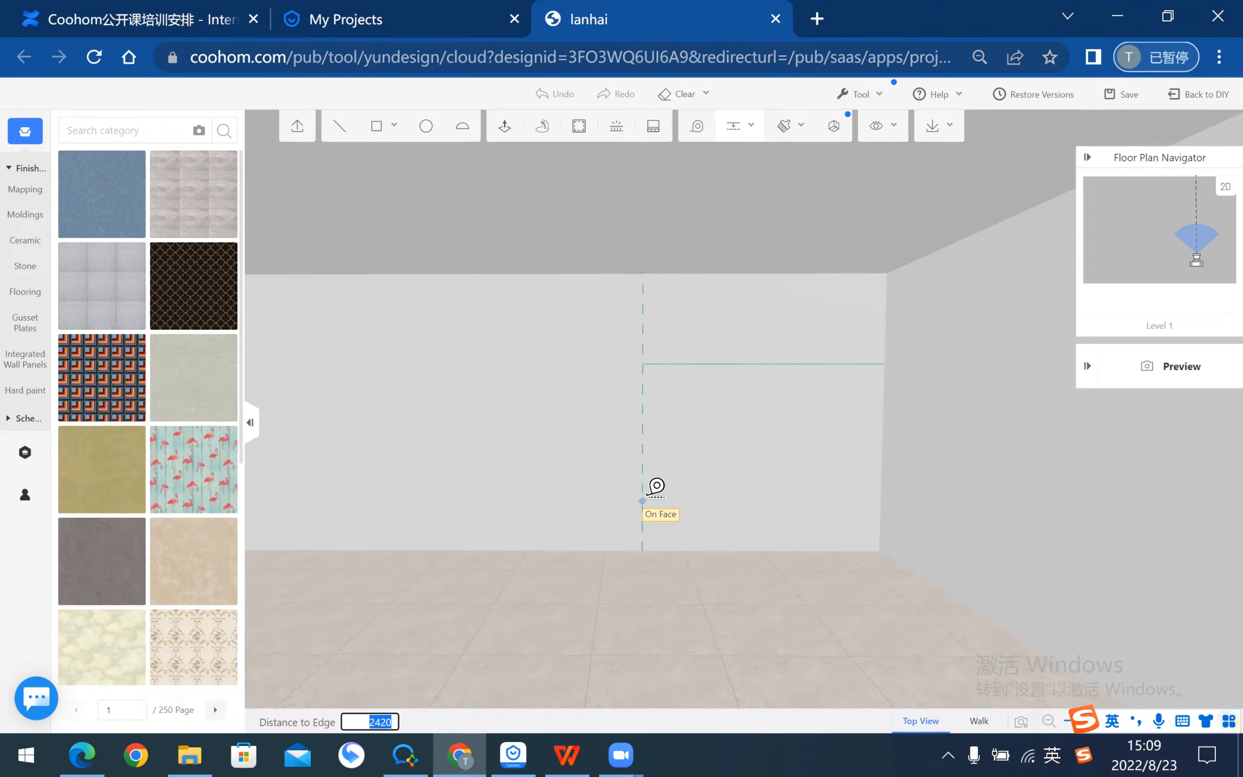
text(20)
key(Return)
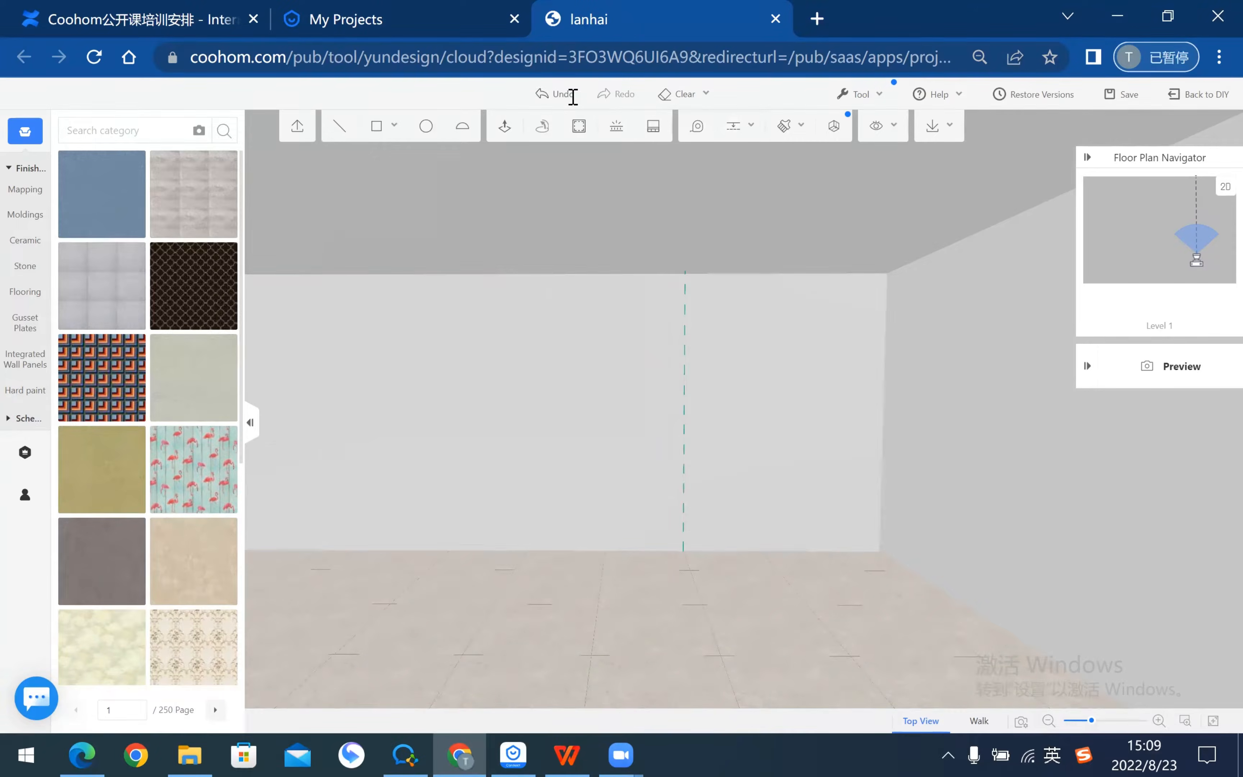
click(617, 212)
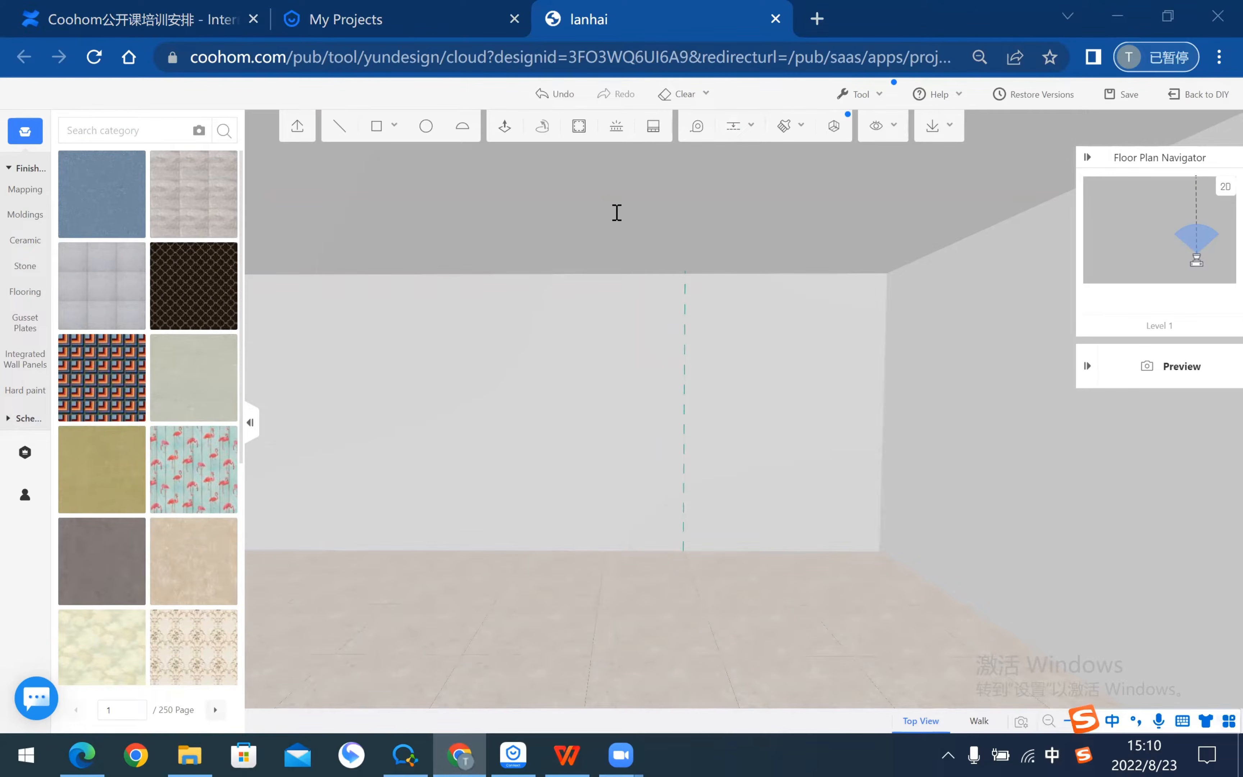
key(ctrl+s)
Step: Add guides on the floor and the ceiling 2000 from the right-hand wall's edges, both meeting the ends of the back wall's vertical guide
right_drag(612, 273, 667, 284)
right_drag(651, 433, 716, 391)
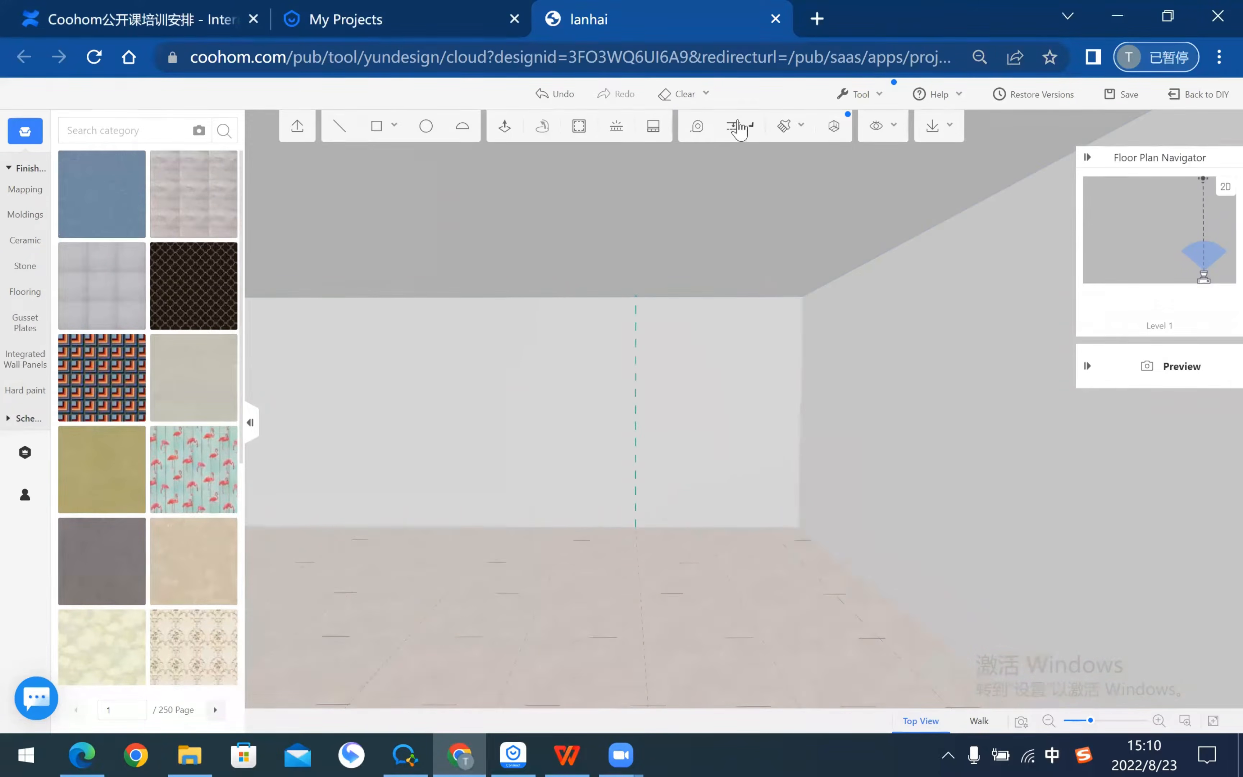
mouse_move(736, 126)
click(737, 158)
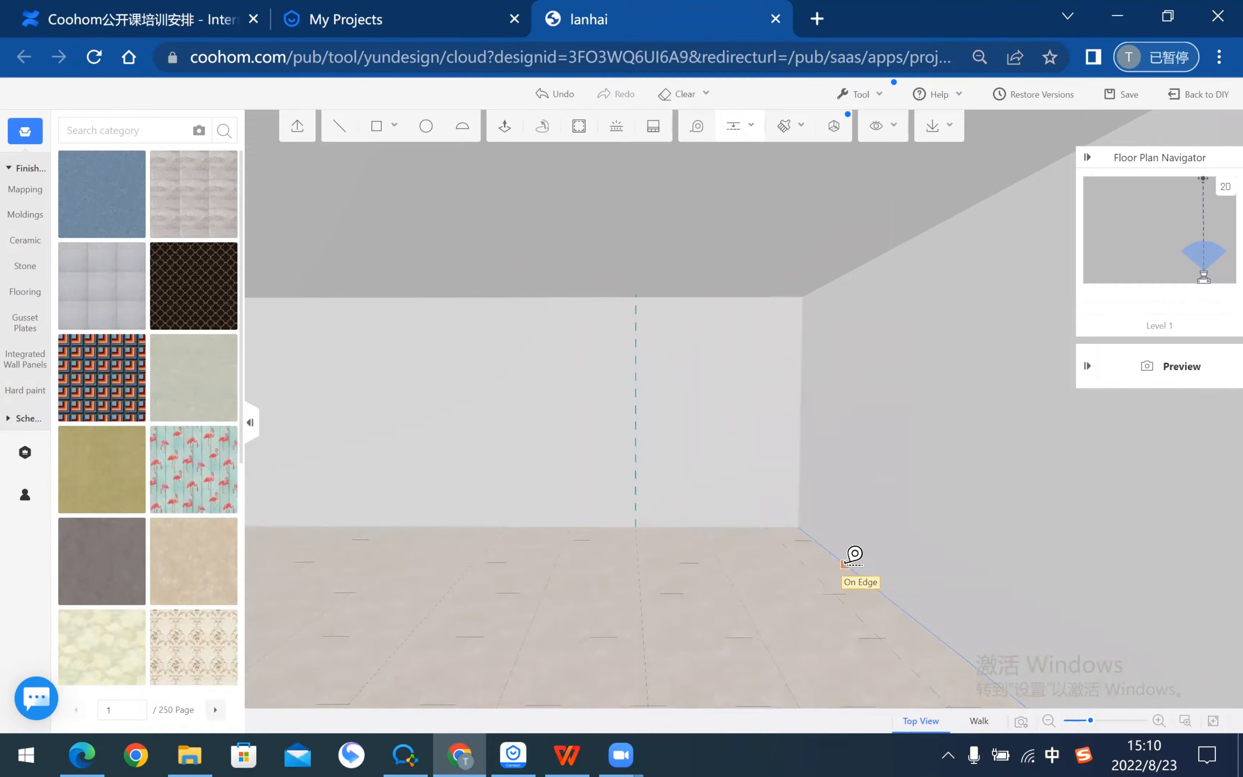
click(651, 532)
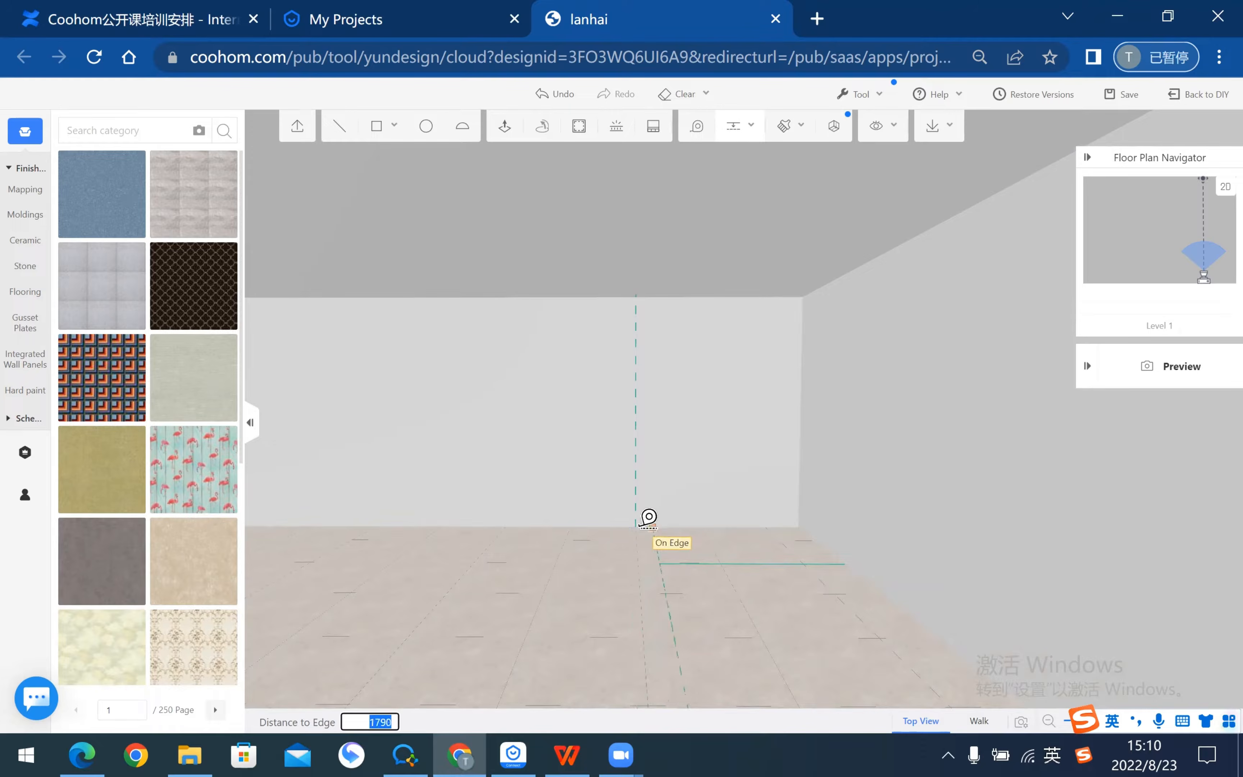
right_drag(629, 556, 719, 570)
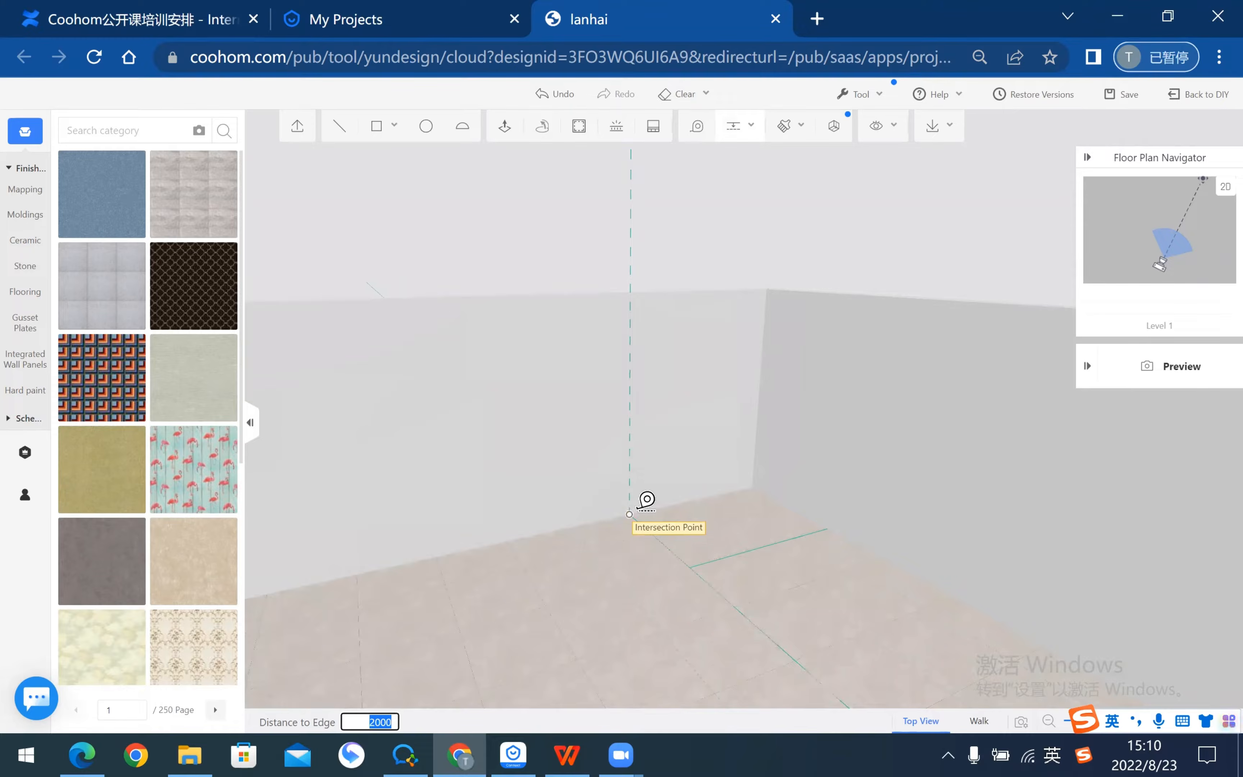
click(637, 510)
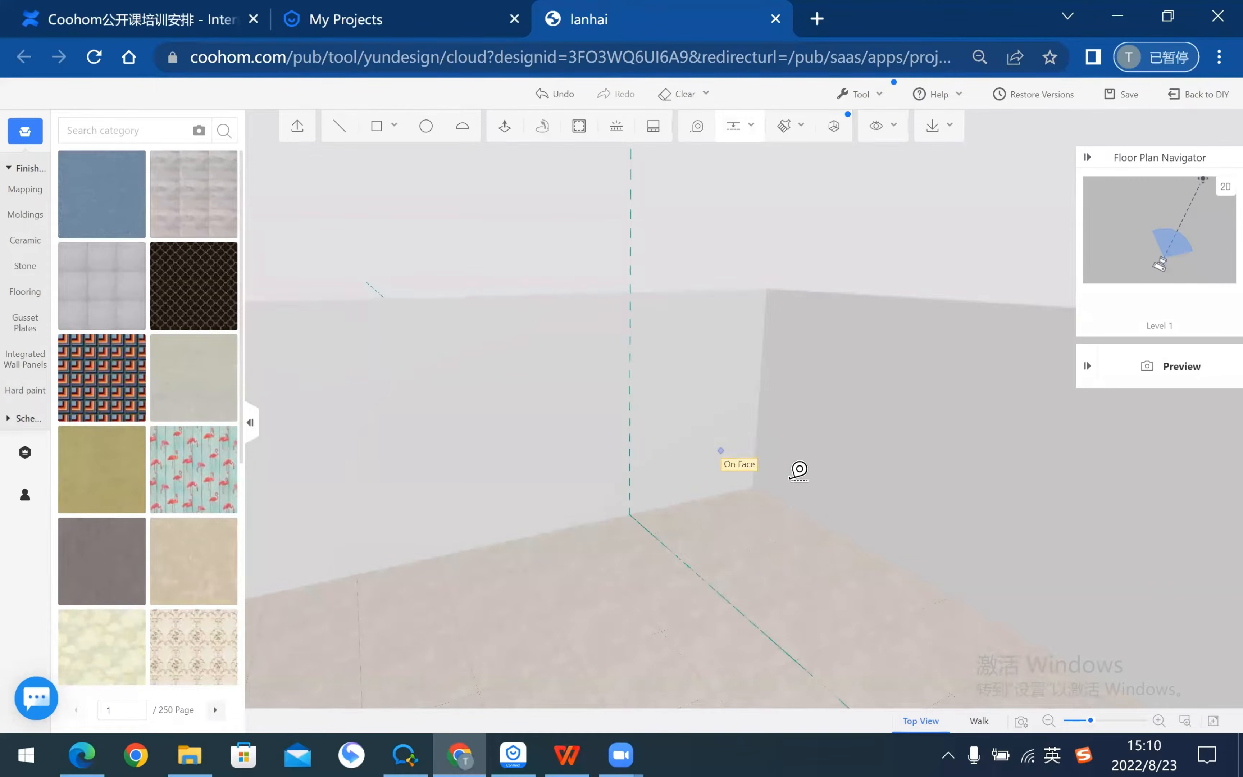
right_drag(807, 492, 758, 460)
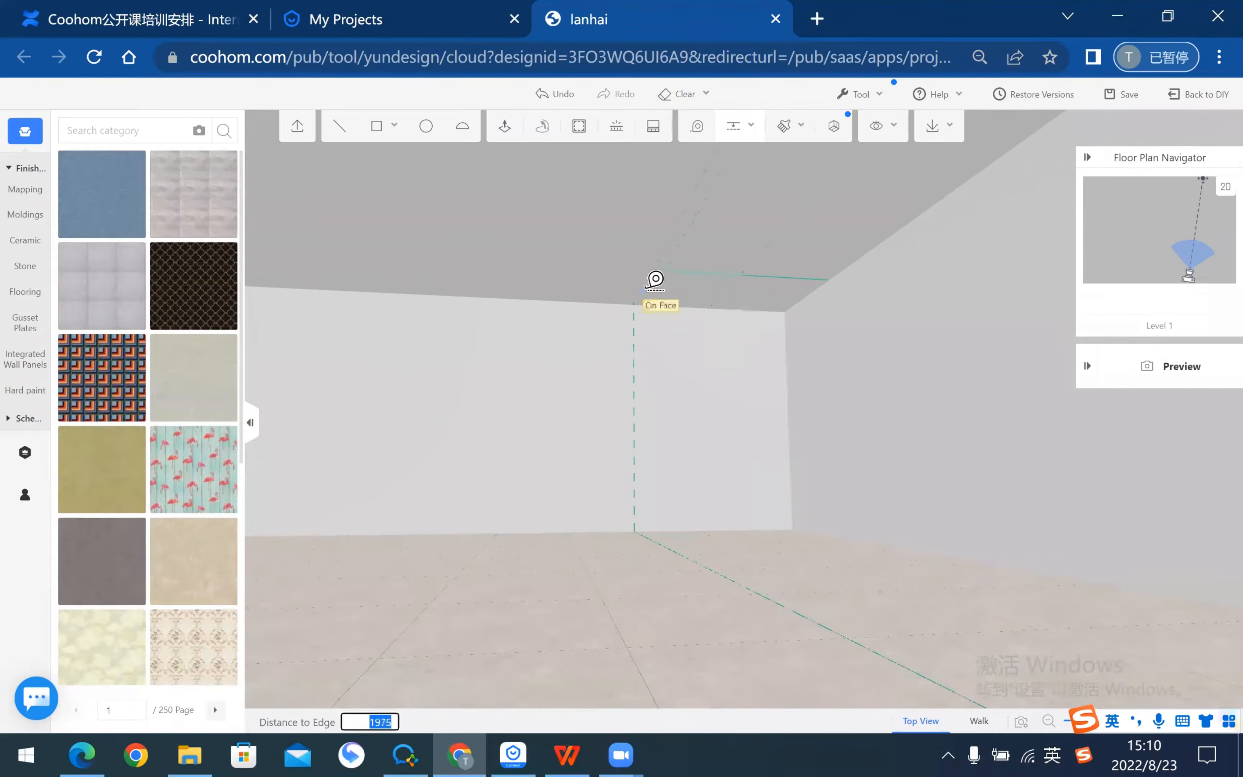
click(642, 301)
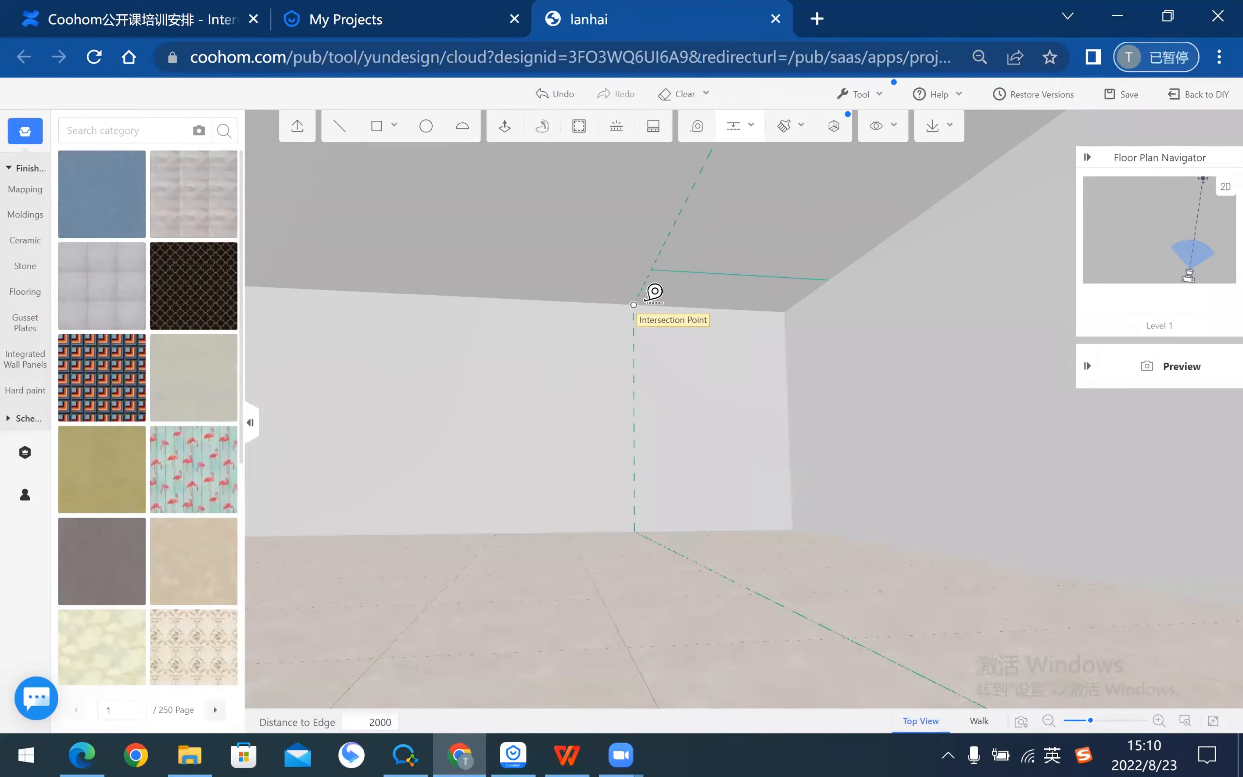
Step: Add a second vertical guide on the back wall, 500 to the left of the first one
right_drag(893, 477, 957, 450)
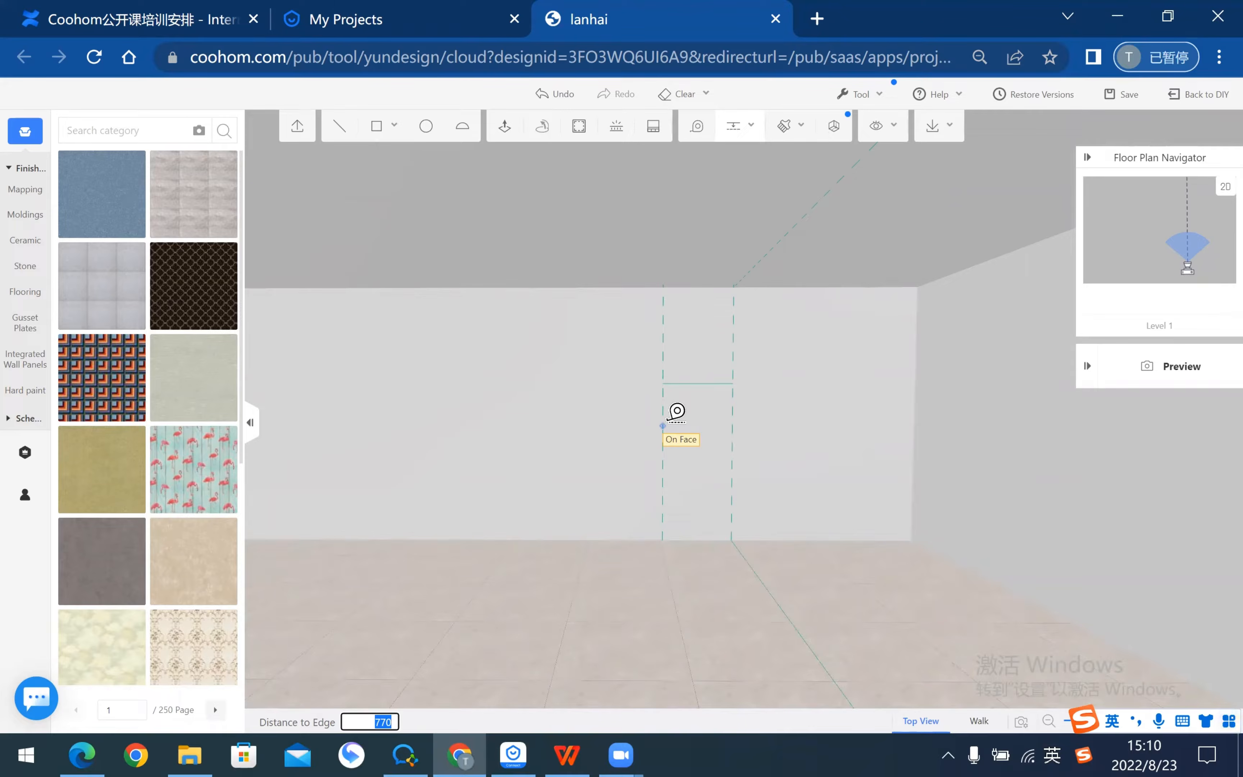
text(500)
key(Return)
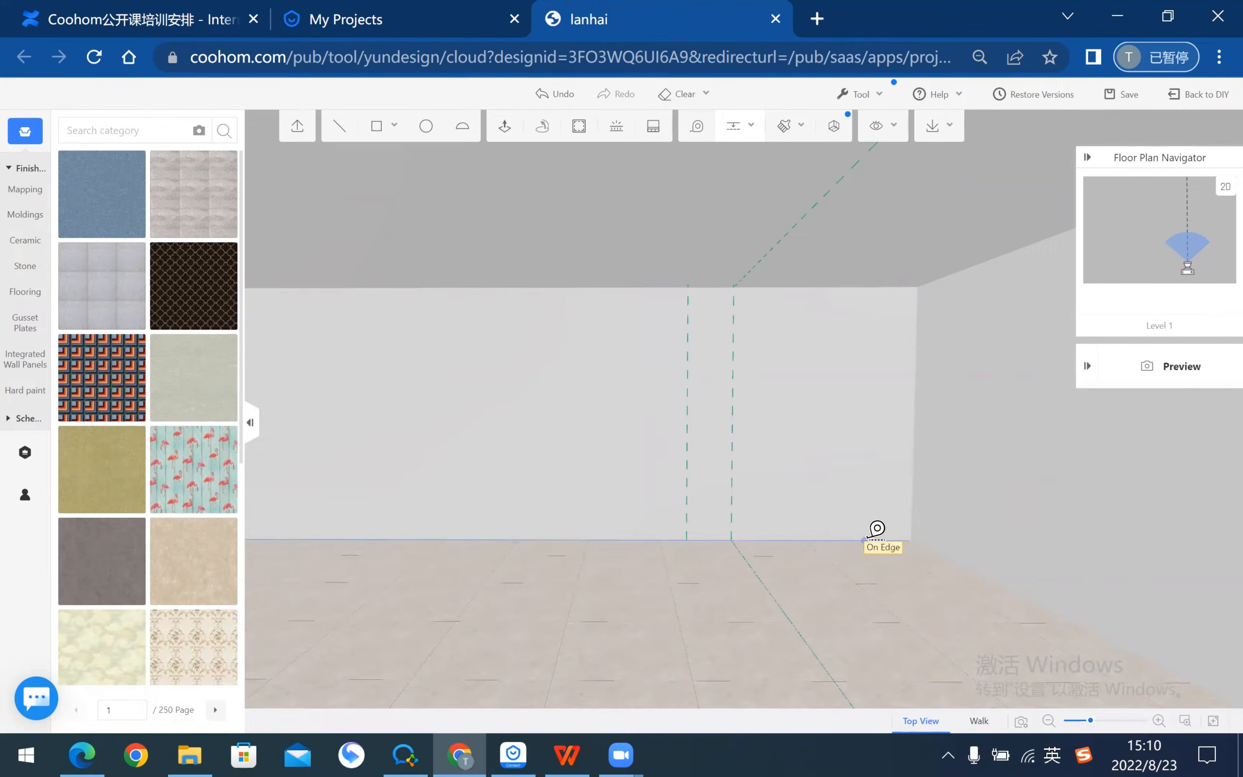
Step: Add a horizontal guide across the back wall, 1900 above its floor edge
click(871, 537)
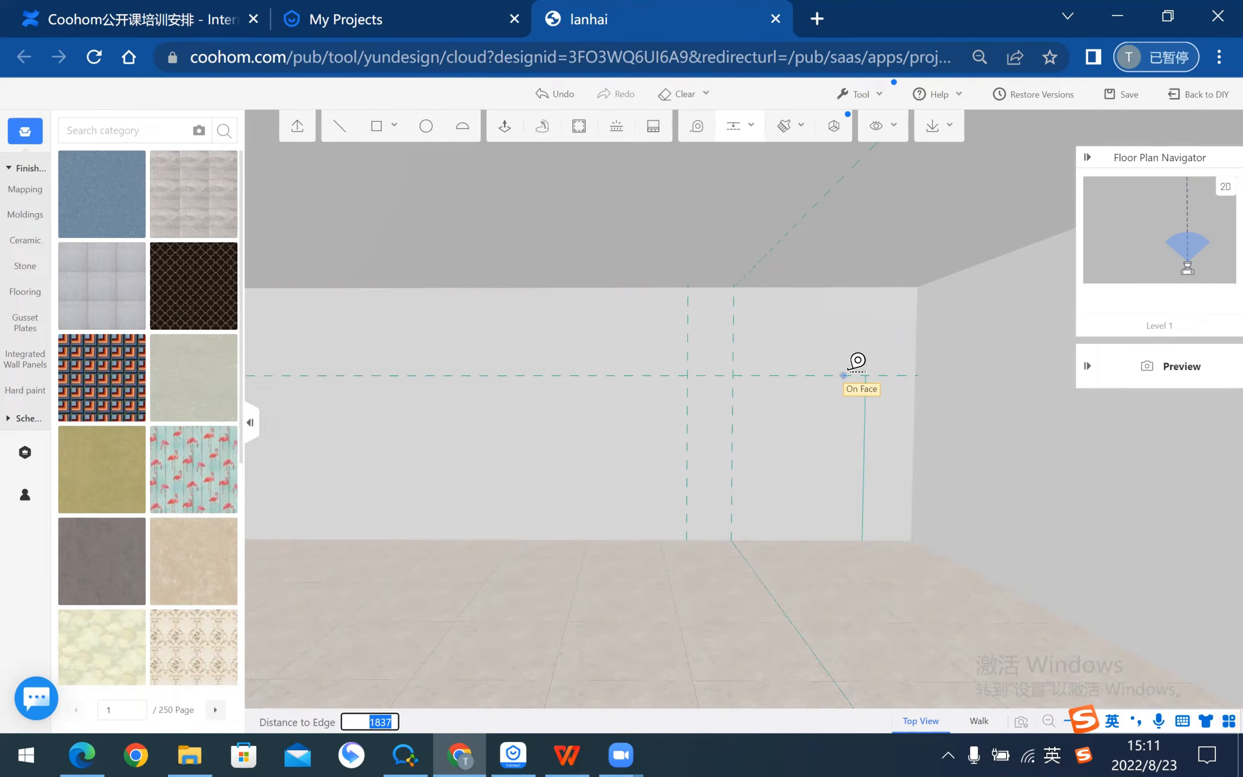
text(1900)
key(Return)
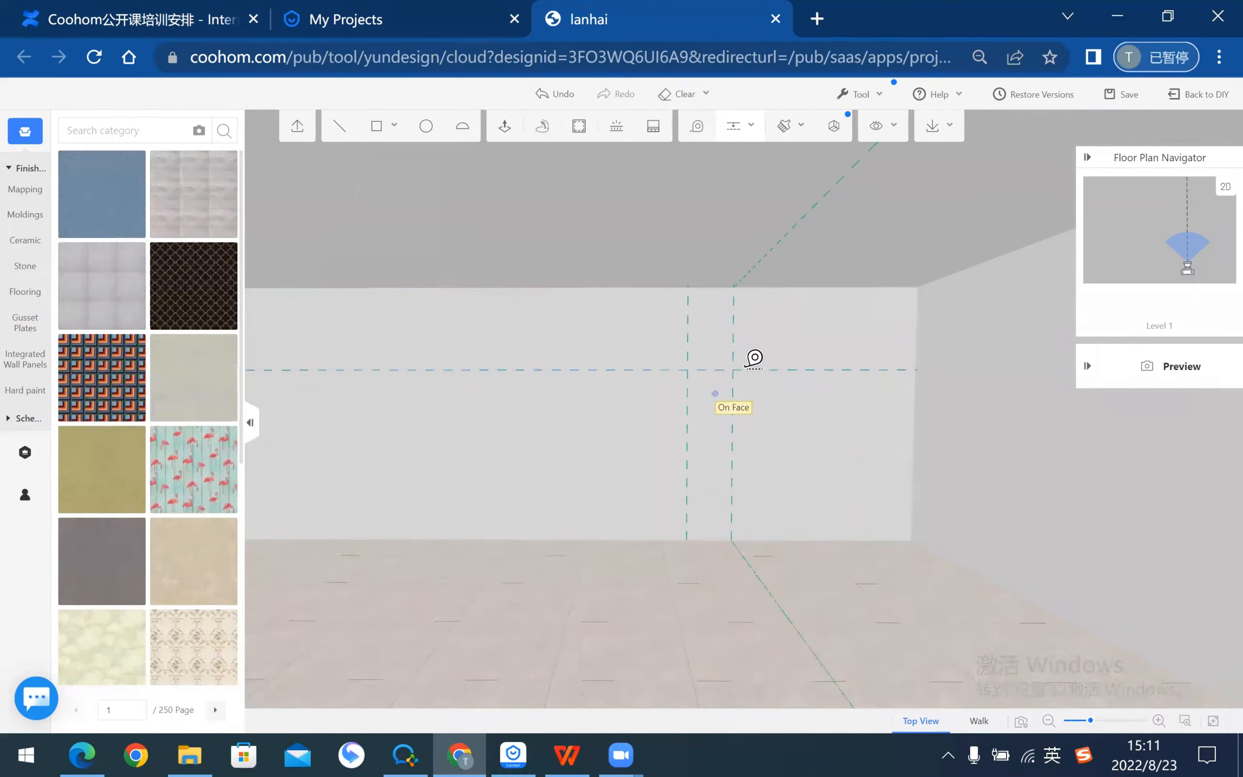
key(Escape)
Step: Check the arched ceiling reference in Construction Design2.0.pdf and draw a 500 wide rectangle between the two vertical guides, from the ceiling to the horizontal guide
click(572, 749)
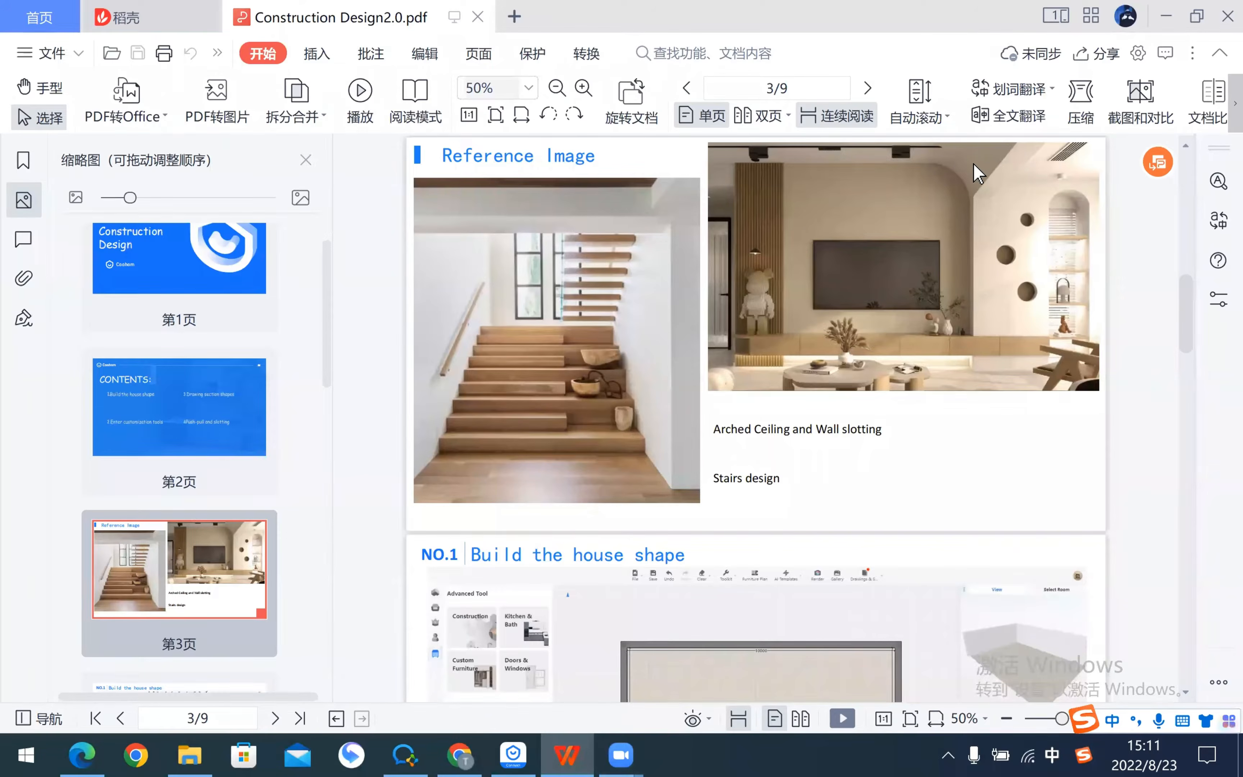
click(453, 755)
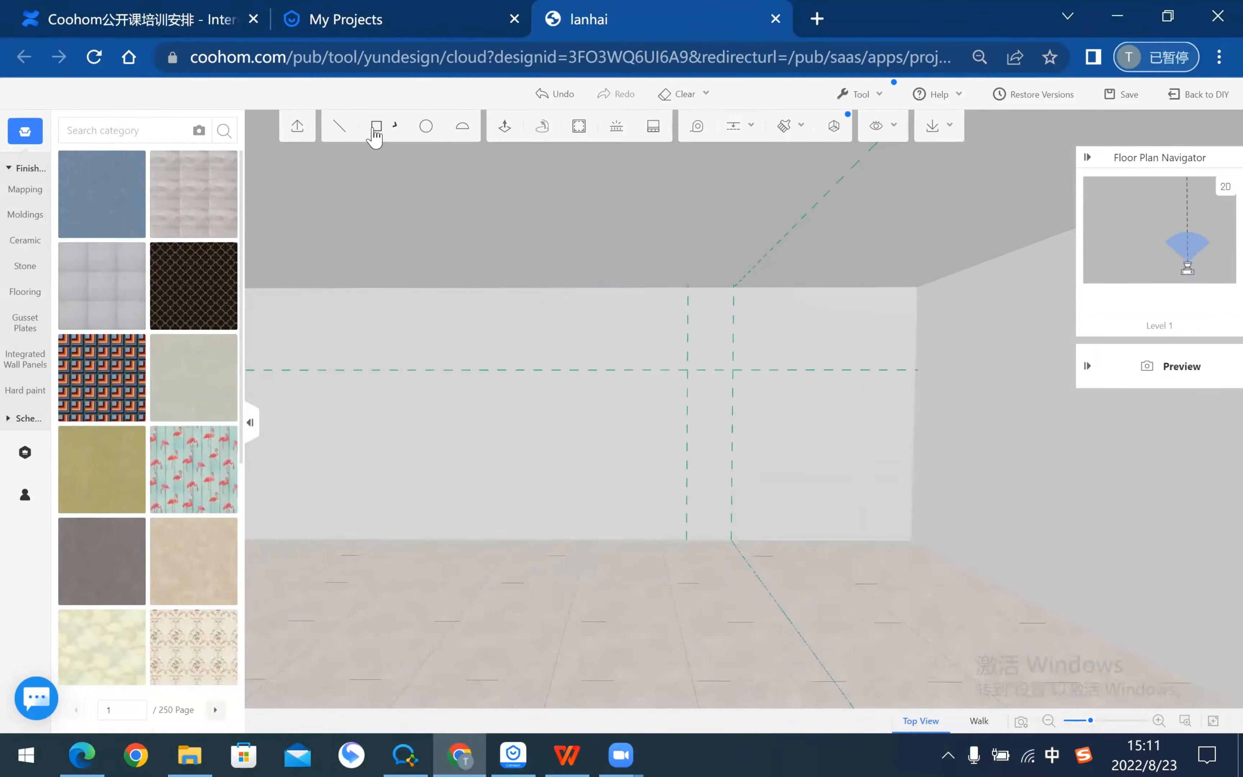
click(377, 126)
click(689, 287)
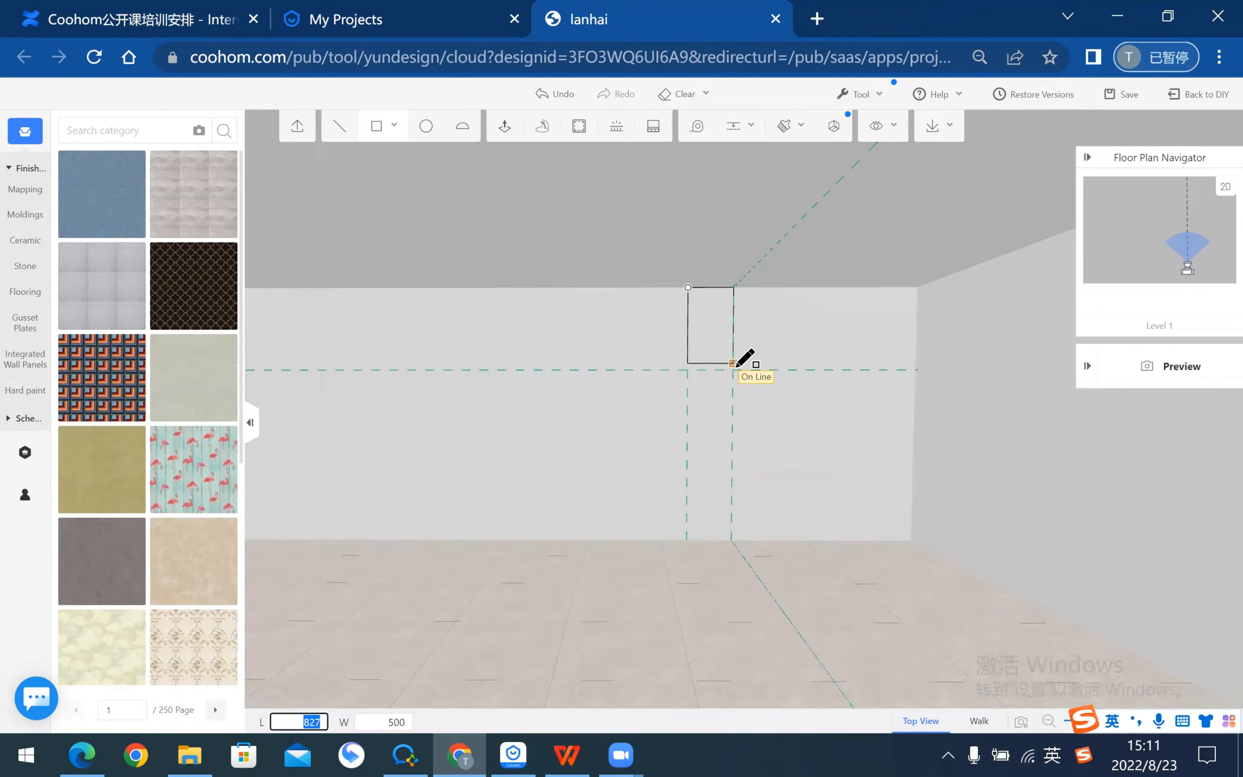
click(733, 370)
Step: Add a third vertical guide on the back wall, one rectangle width (500) to the left of the rectangle's left side
right_drag(668, 385, 699, 406)
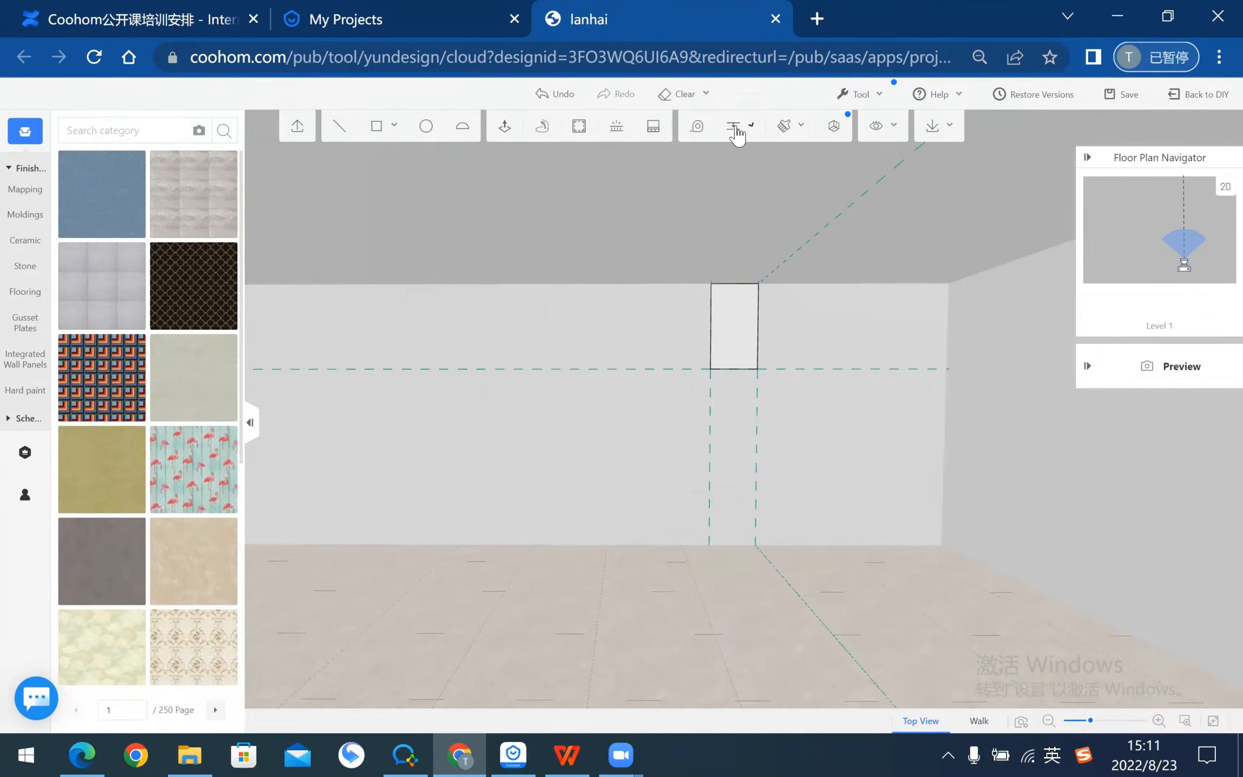
click(734, 129)
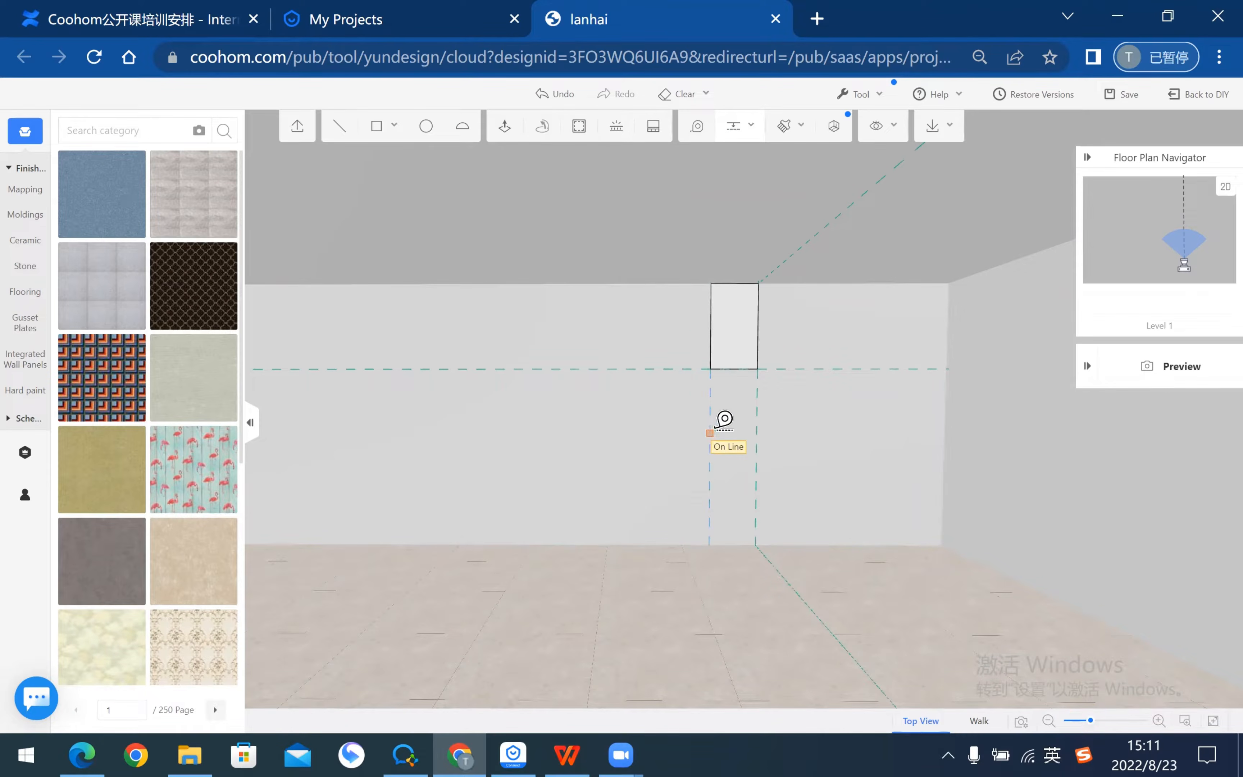
click(710, 432)
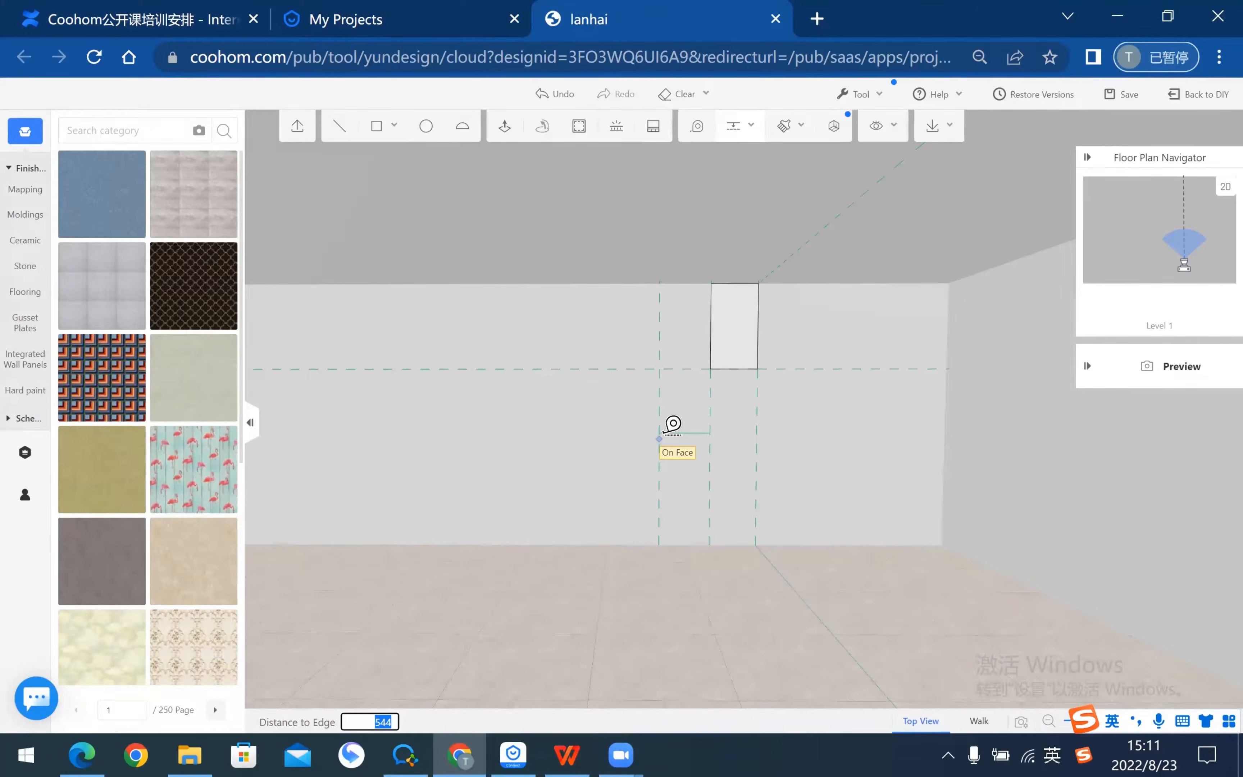
key(Return)
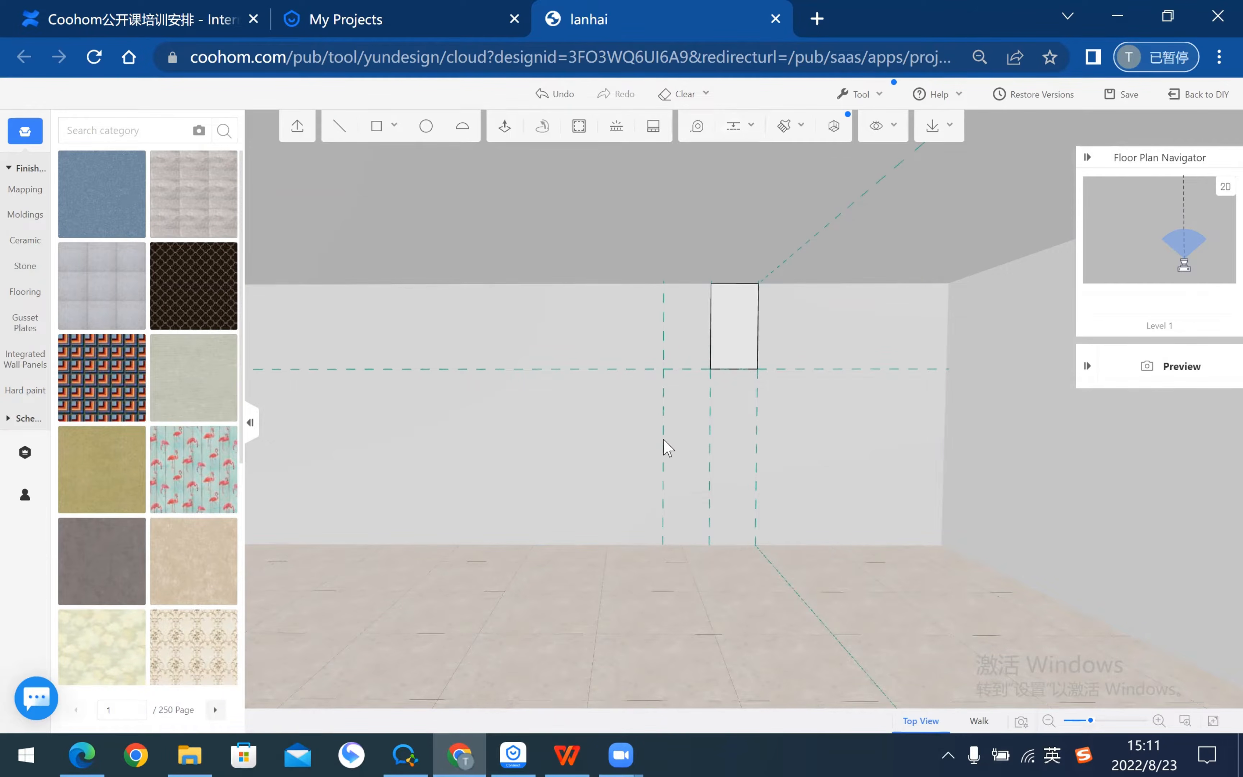
Step: Draw an arc from the third guide's ceiling end to the rectangle's lower-left corner, bulging toward the rectangle with an arc height of about 118
click(451, 137)
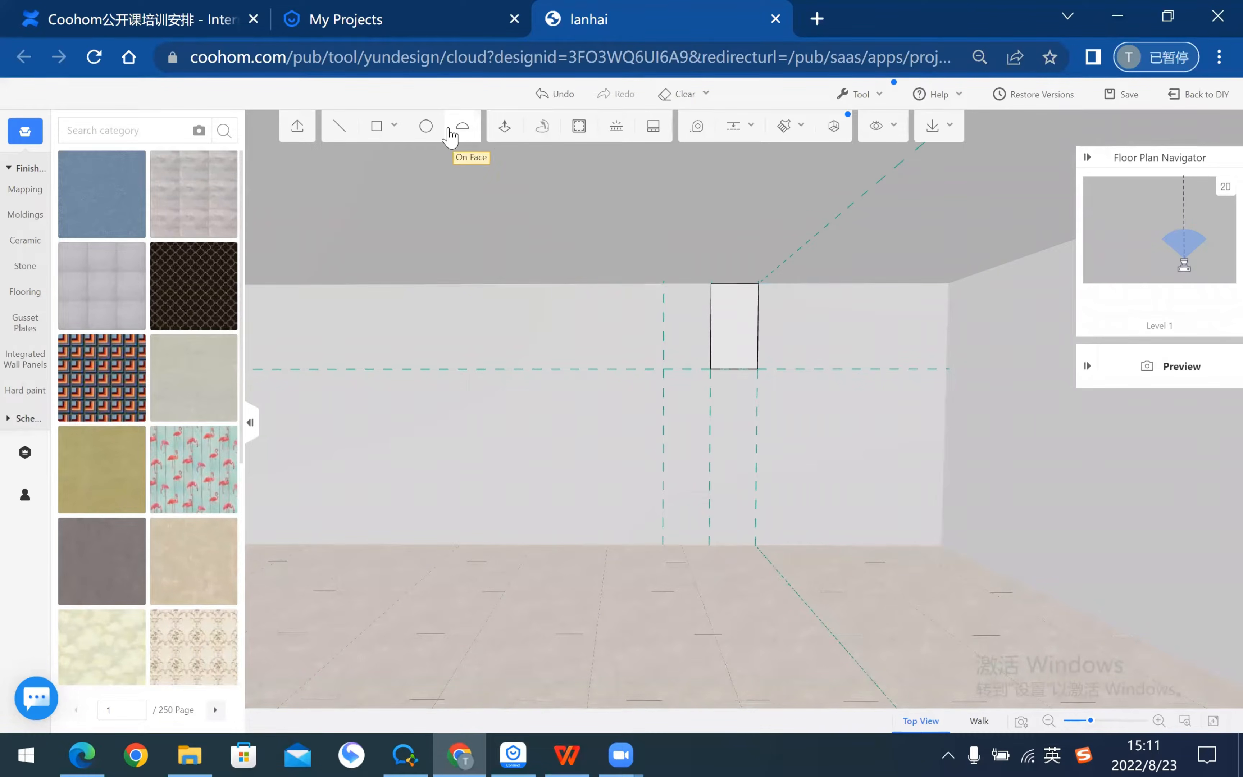
click(664, 283)
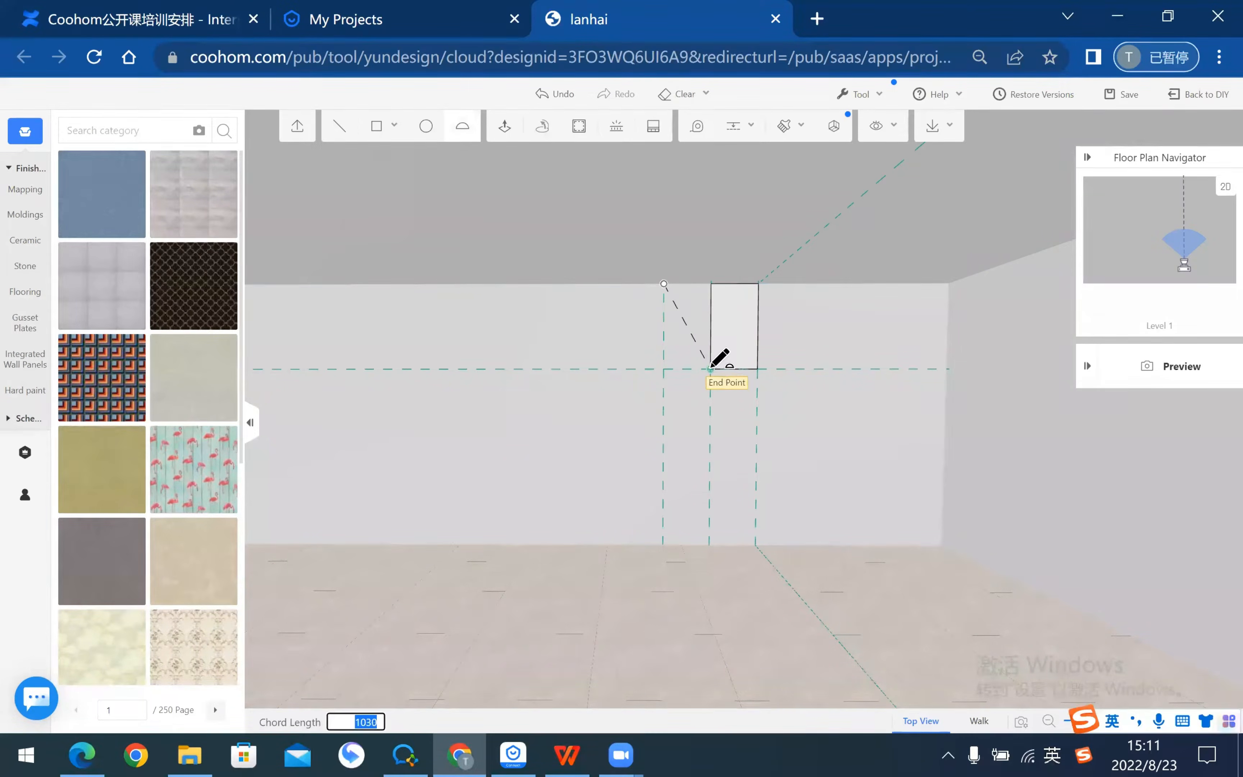
click(711, 368)
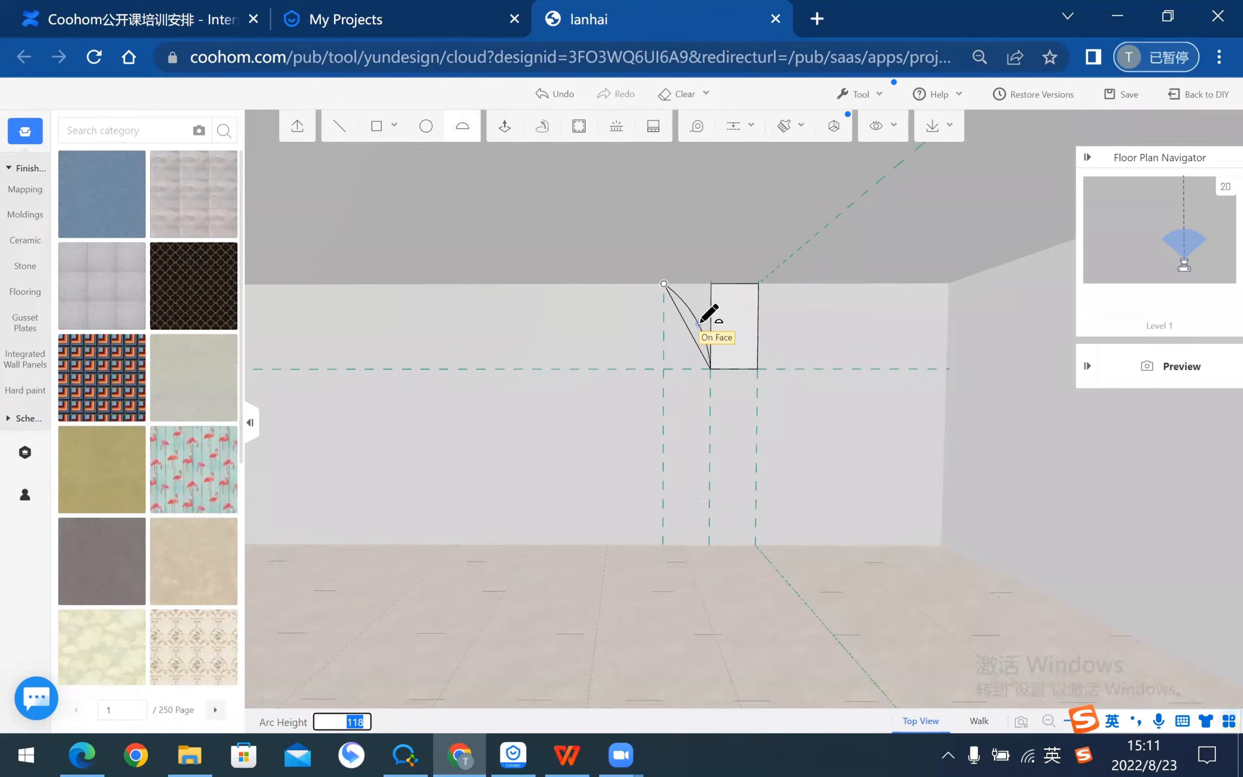
click(709, 313)
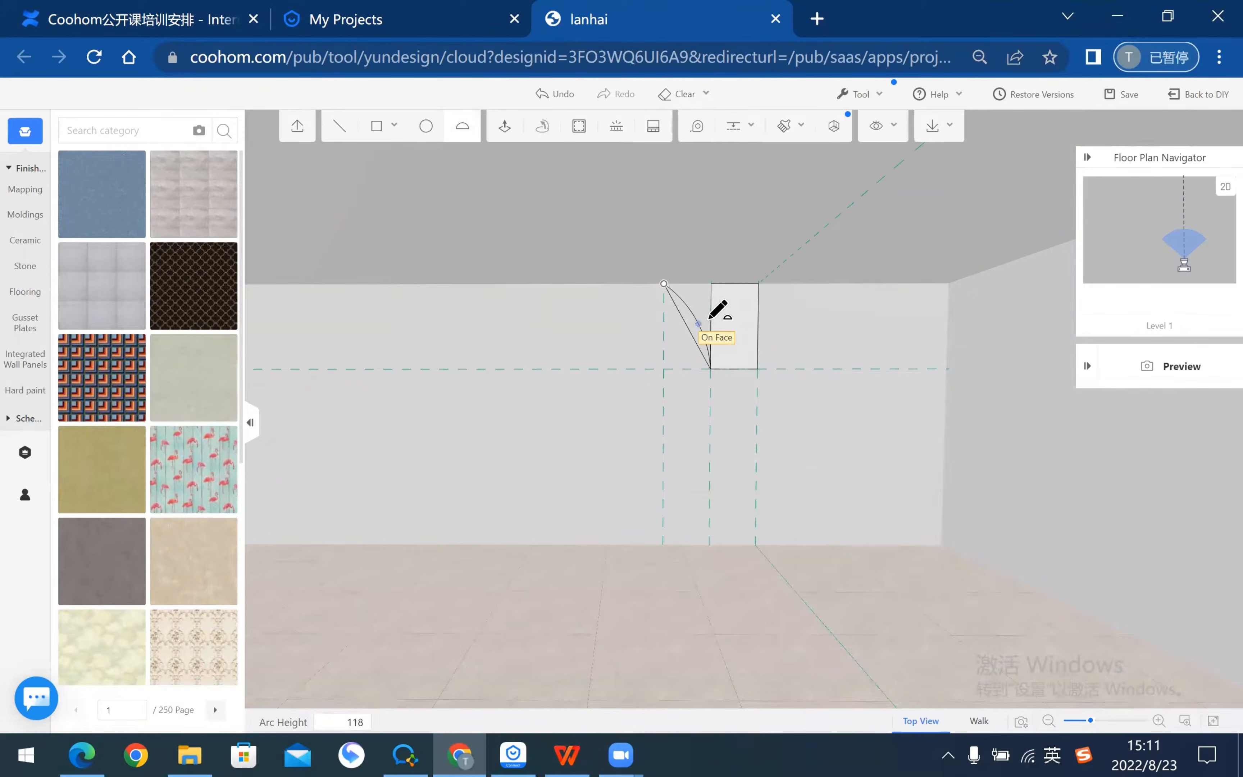
Step: Draw a line along the ceiling edge from the arc's upper end to the rectangle's upper-left corner, closing the area between them
scroll(674, 293, up, 3)
drag(559, 294, 441, 445)
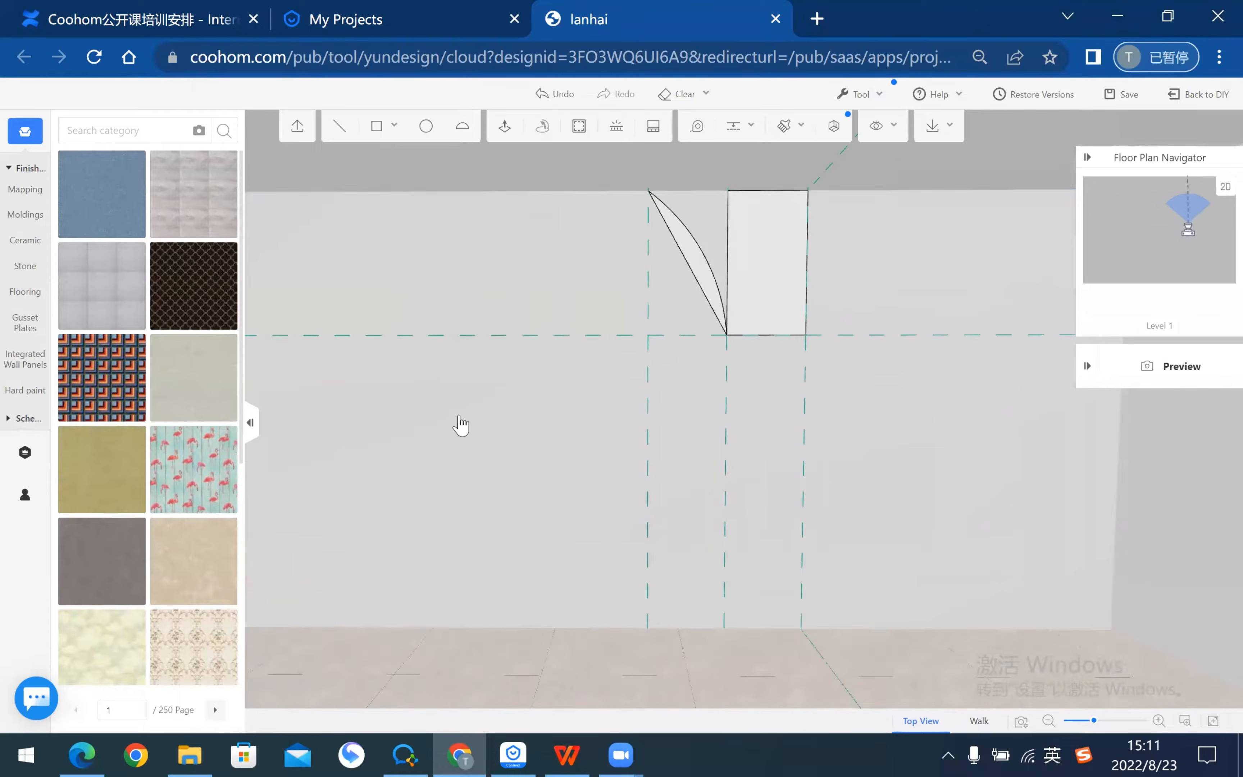
drag(617, 196, 504, 241)
click(341, 127)
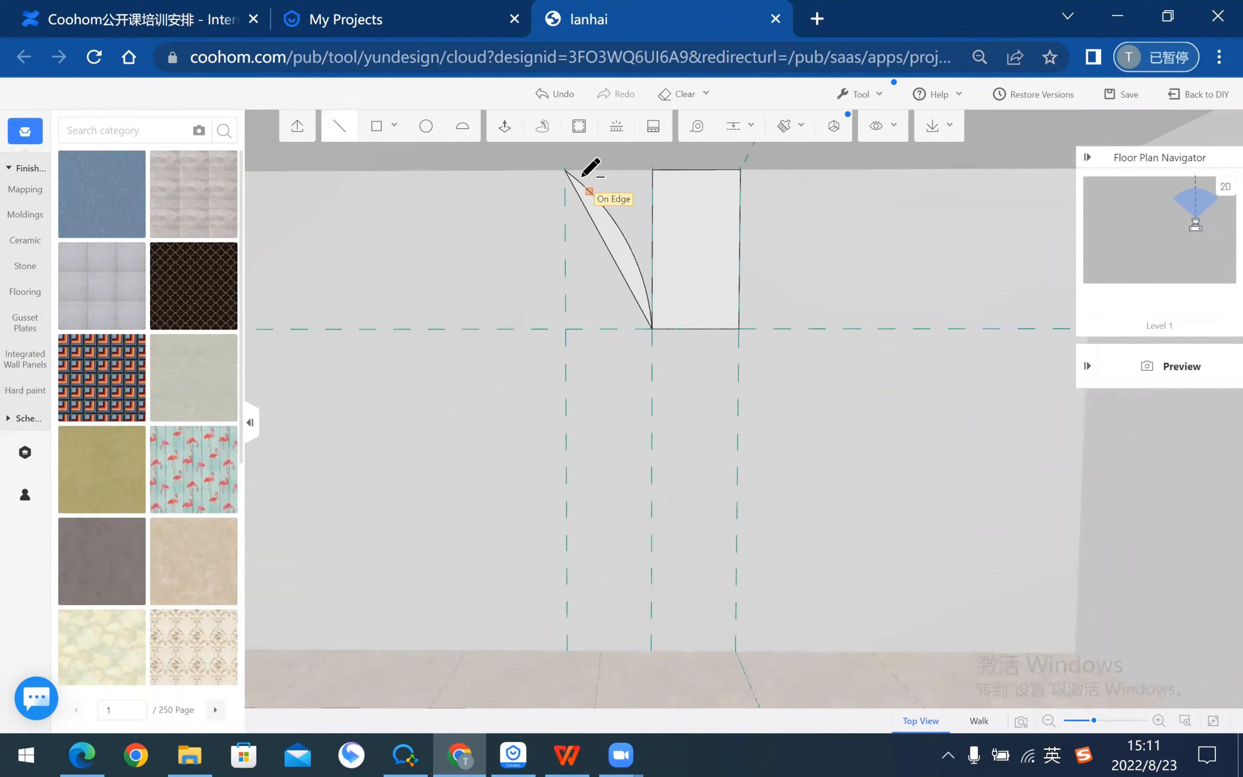
click(565, 169)
click(653, 169)
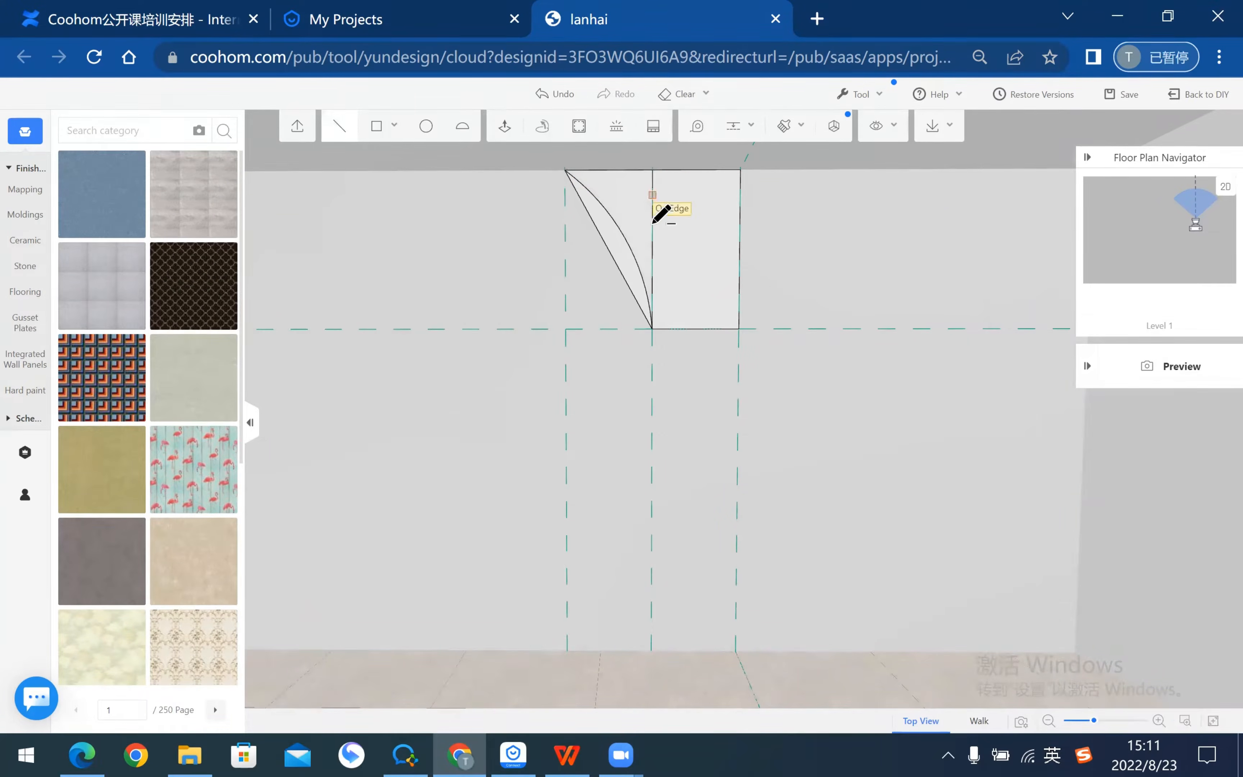
key(Escape)
click(622, 235)
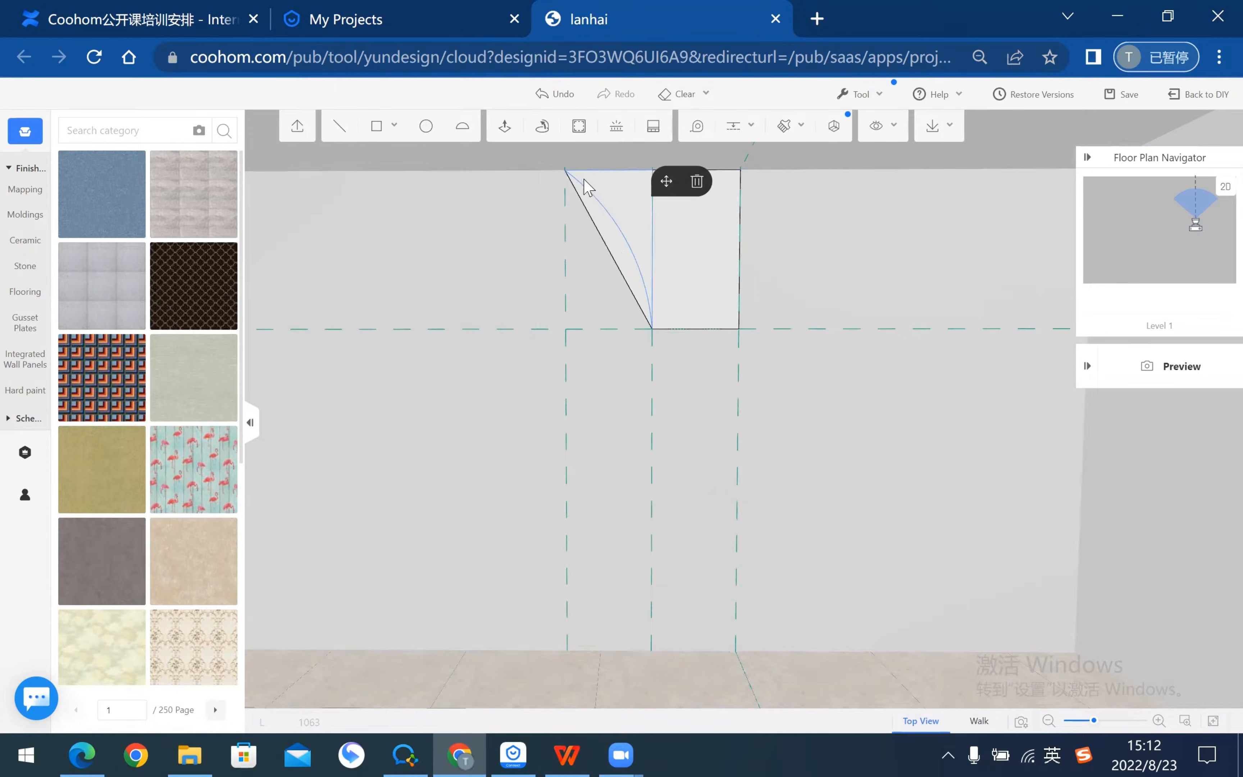
click(697, 185)
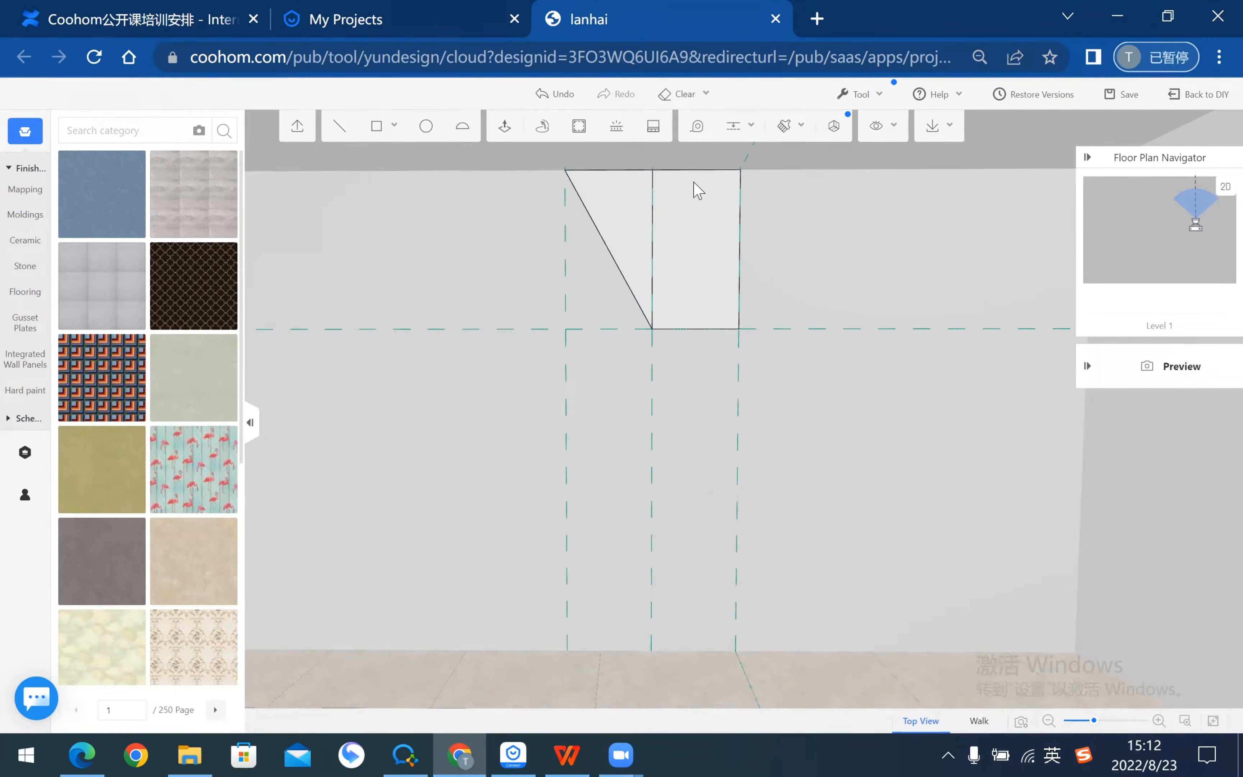
click(652, 231)
drag(472, 430, 527, 422)
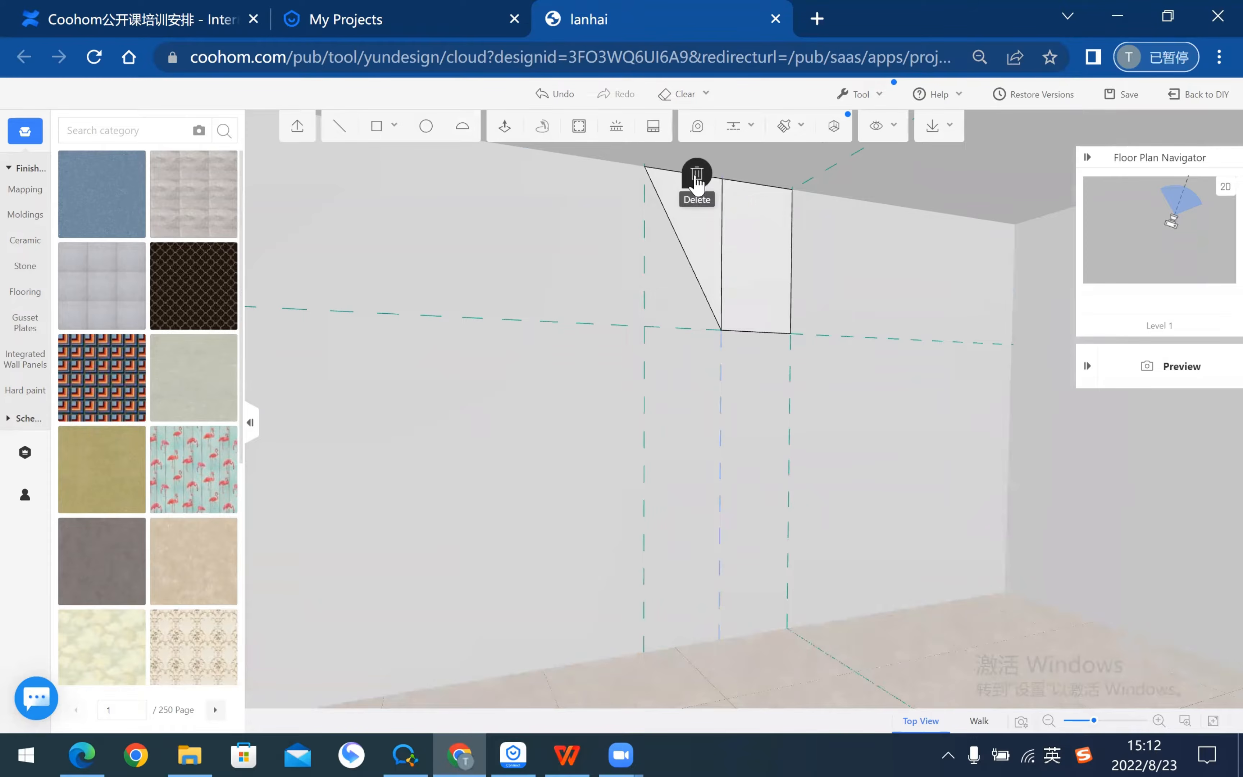
click(696, 175)
click(723, 304)
click(797, 248)
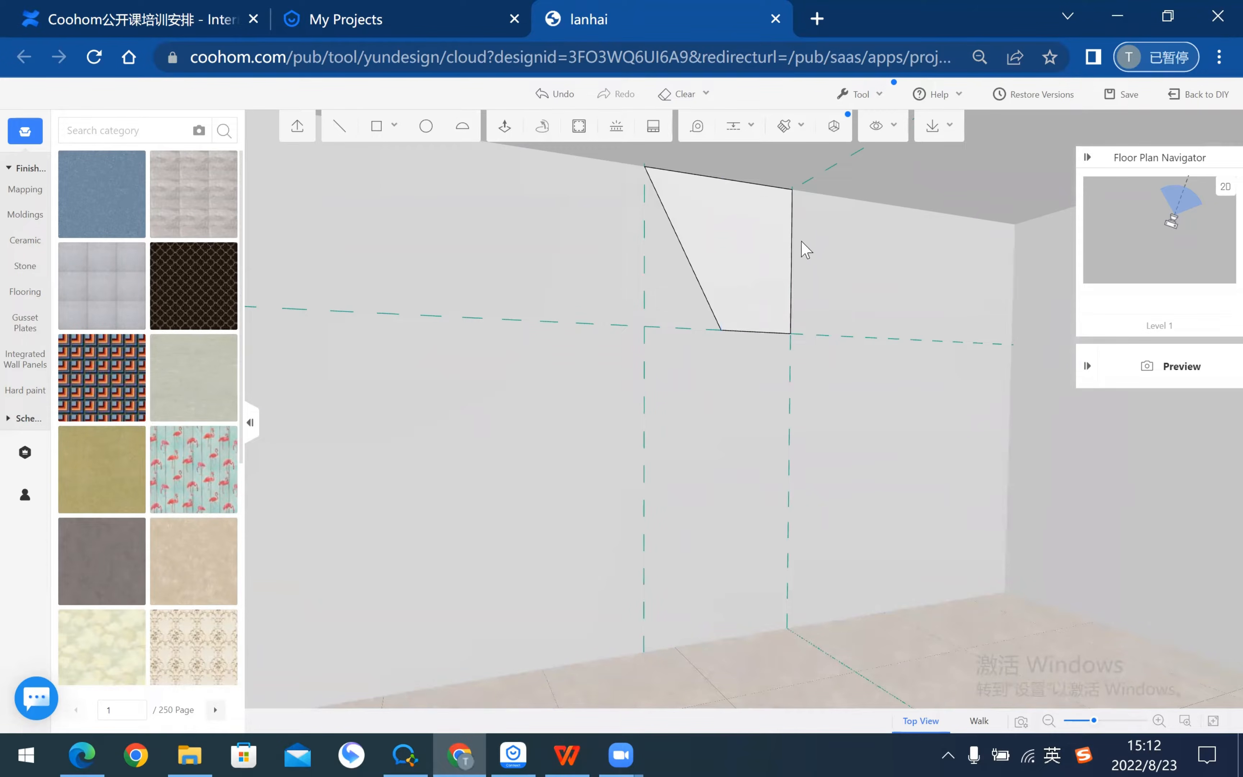
drag(789, 289, 814, 281)
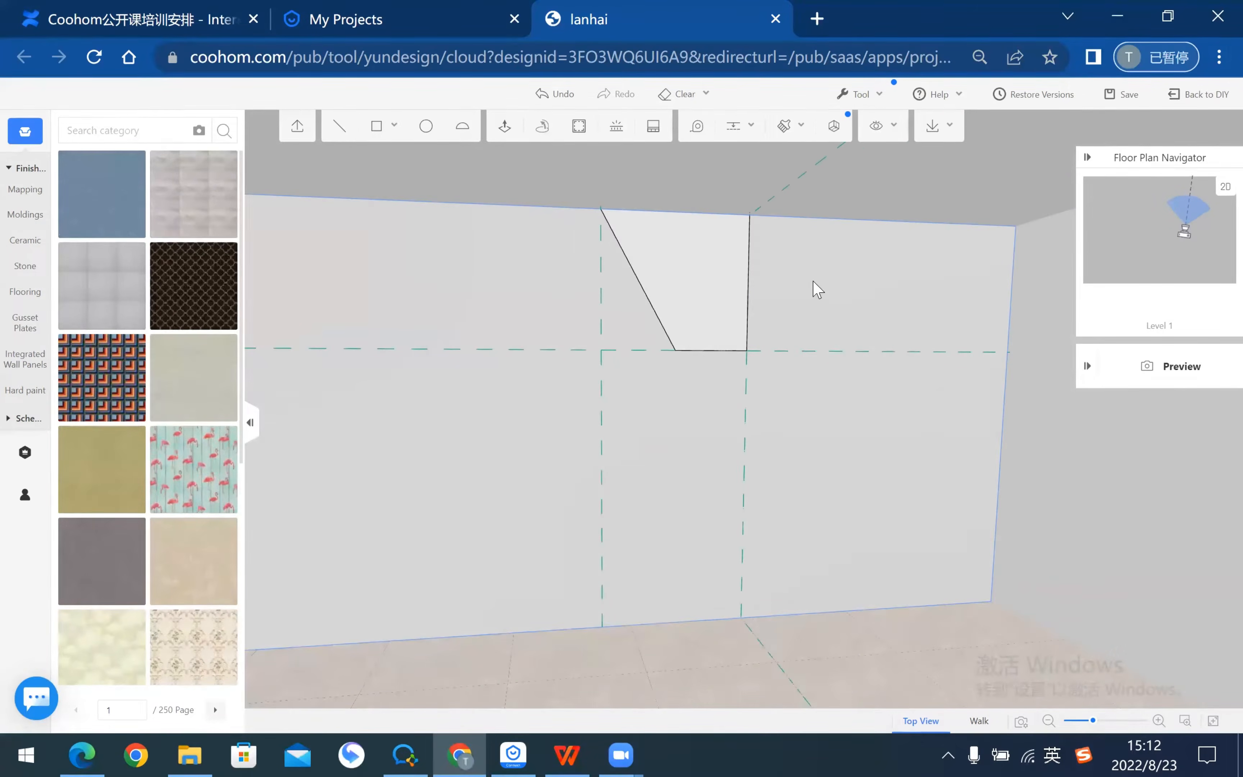
key(ctrl+z)
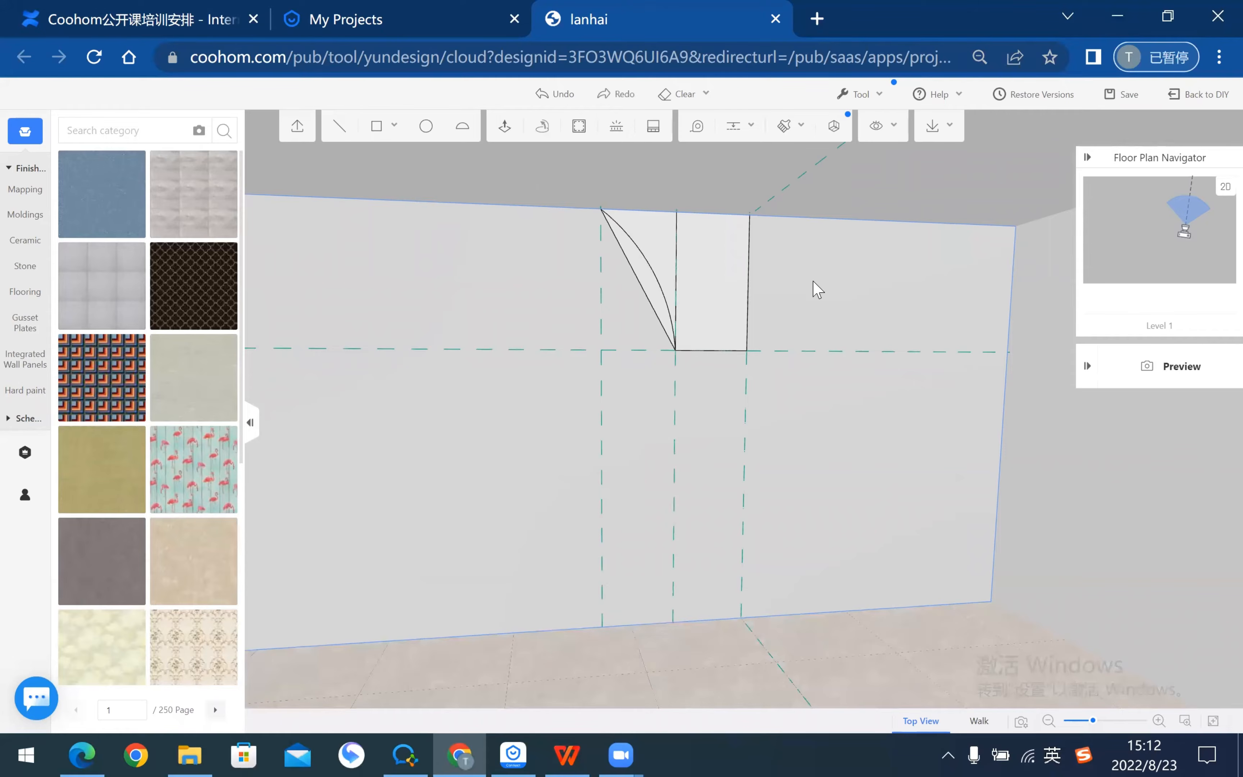
Step: Delete the thin sliver face between the arc and its straight chord so the arc becomes the profile's curved side
click(653, 283)
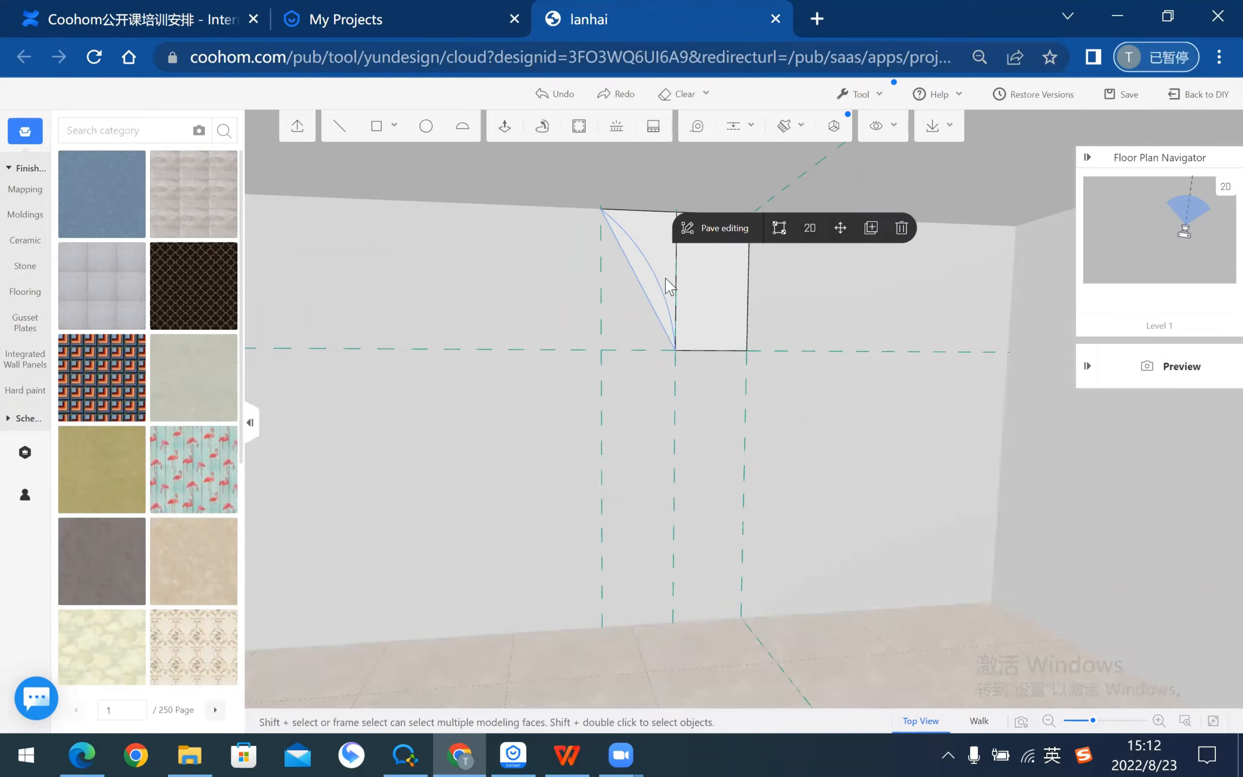
click(900, 228)
right_drag(817, 329, 719, 382)
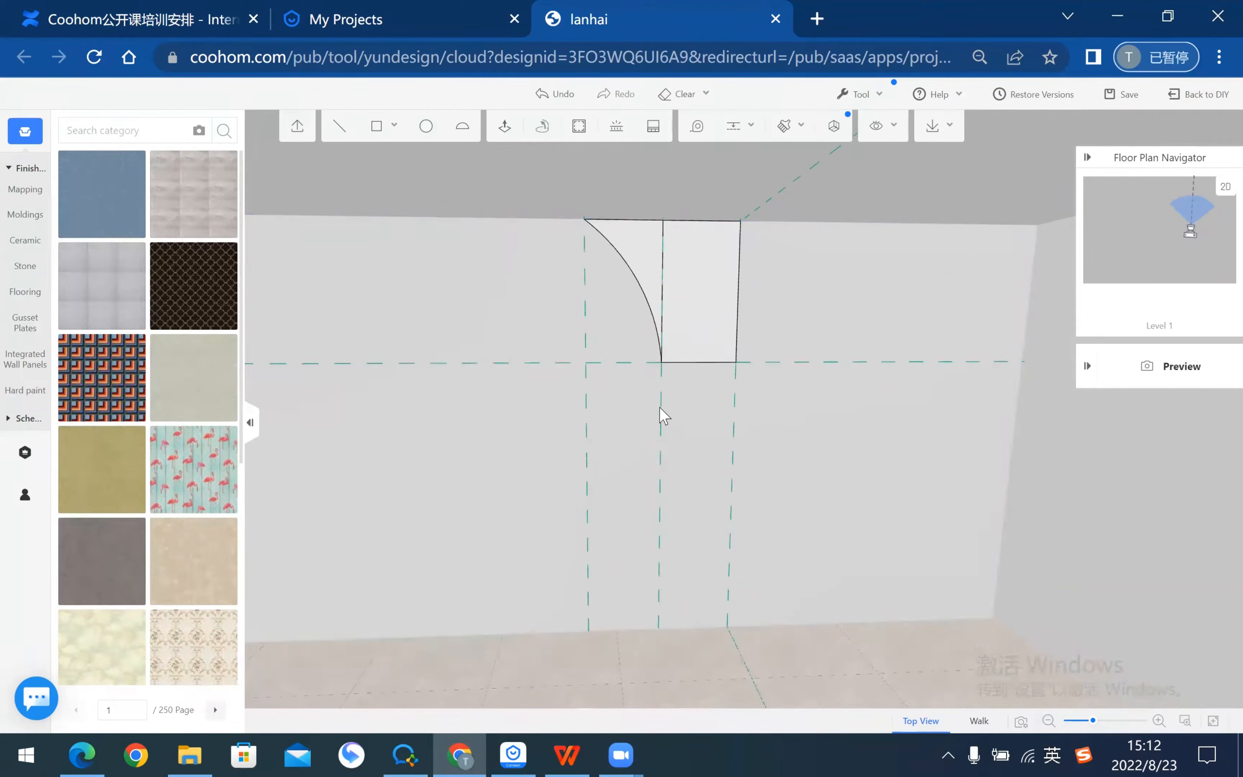
Step: Delete the middle vertical guide and the line dividing the arched area from the rectangle, merging both into one profile
click(661, 409)
click(705, 358)
click(664, 273)
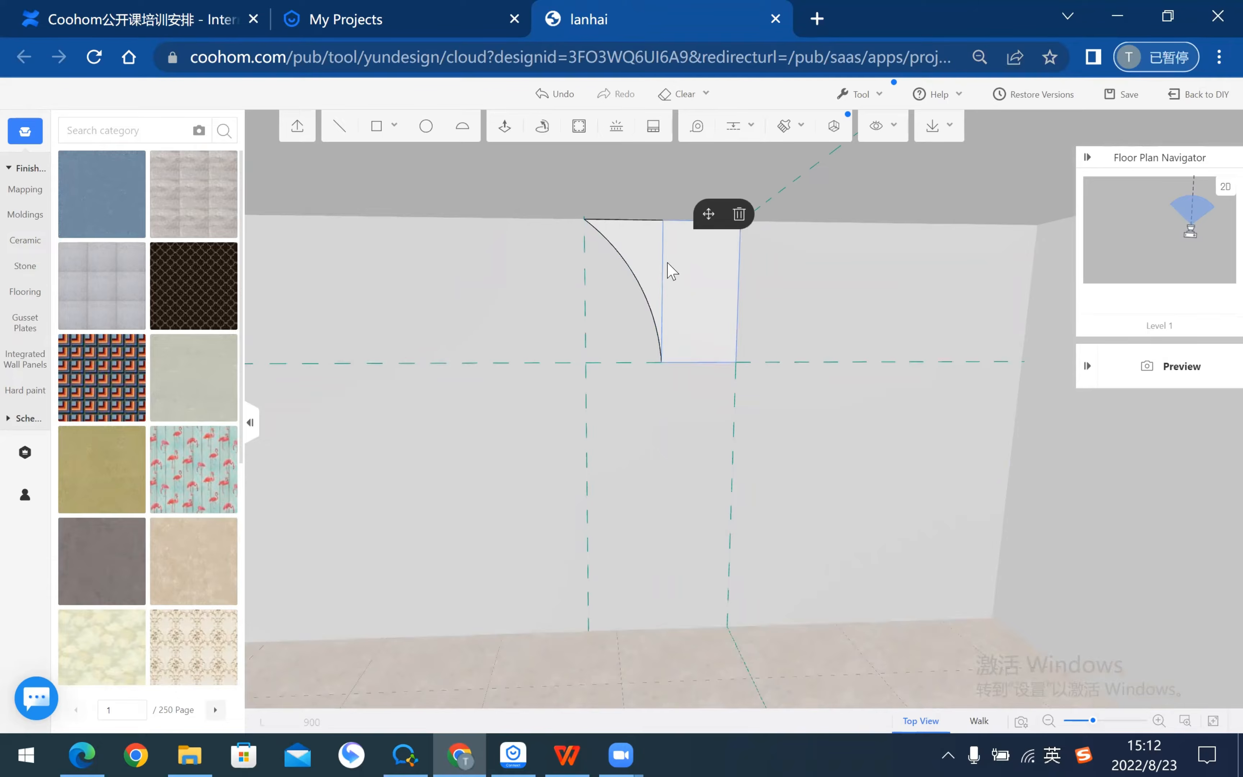
click(739, 217)
right_drag(818, 285, 763, 472)
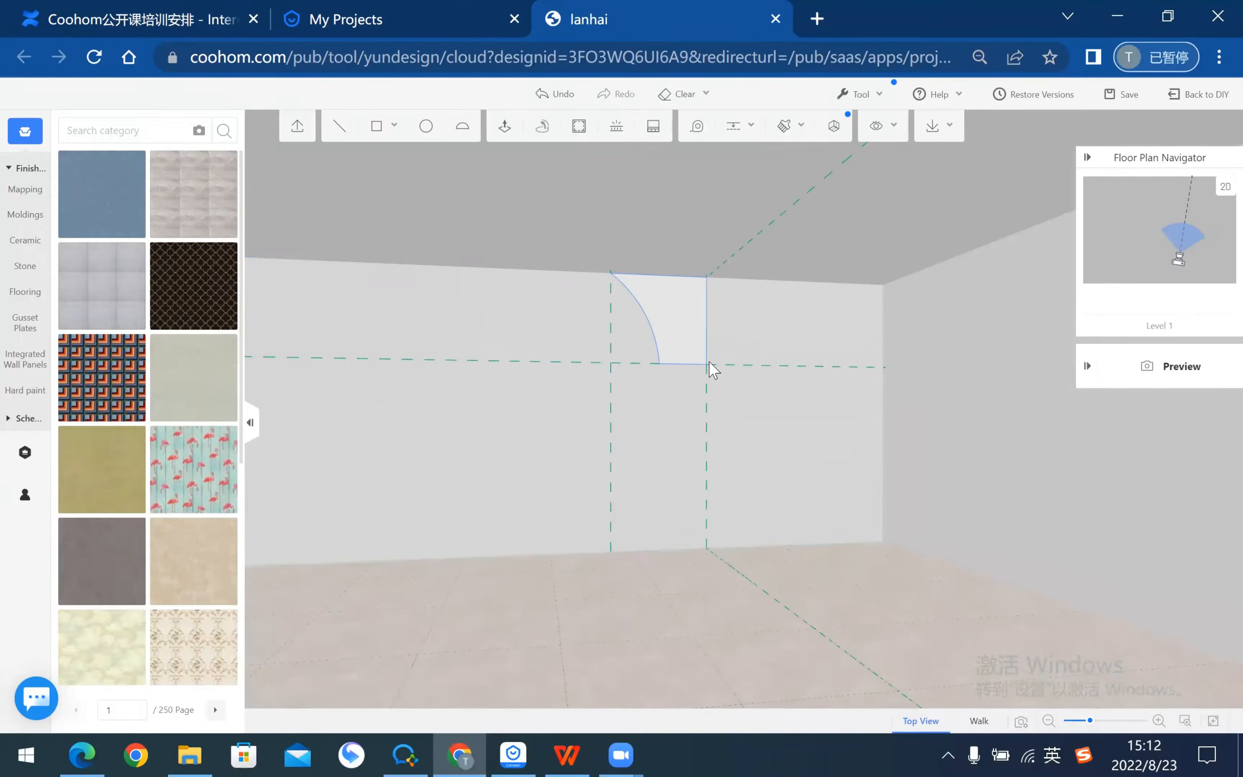
Step: Push/Pull the arched profile out from the back wall along the ceiling to form a solid arched ceiling beam
right_drag(753, 363, 570, 412)
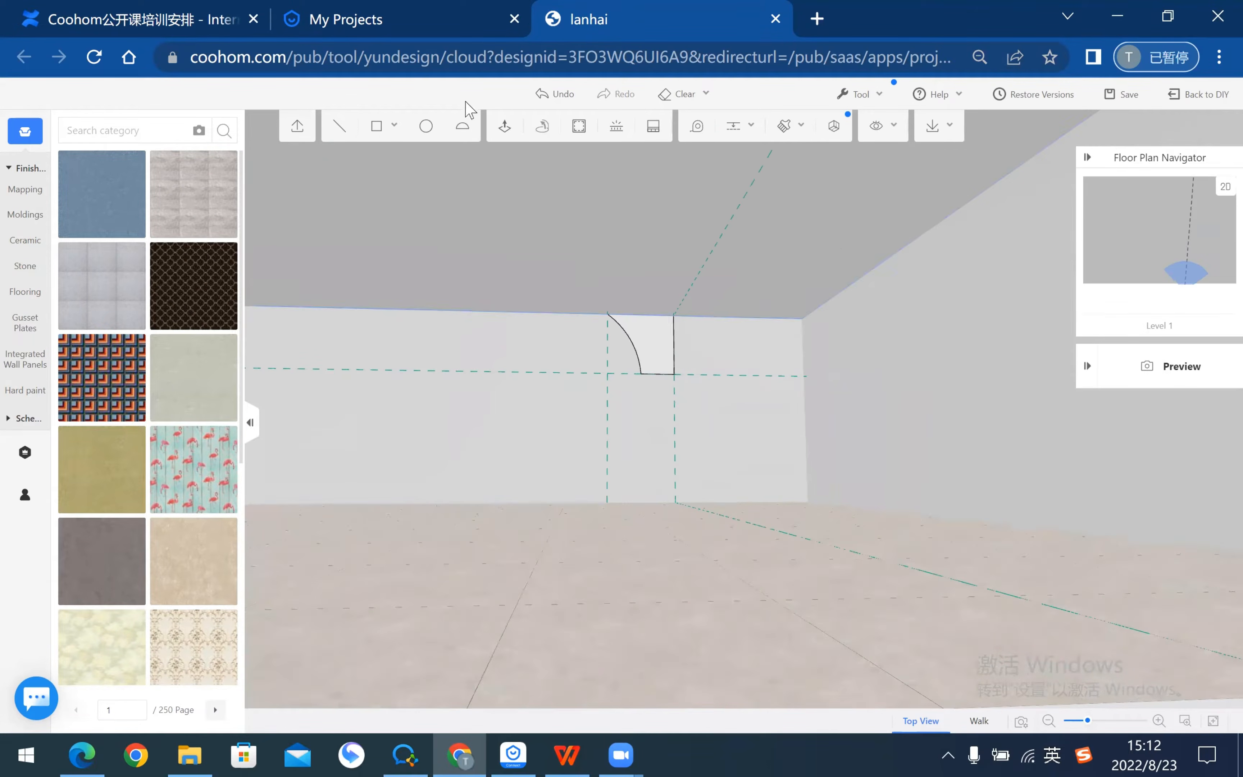
click(510, 138)
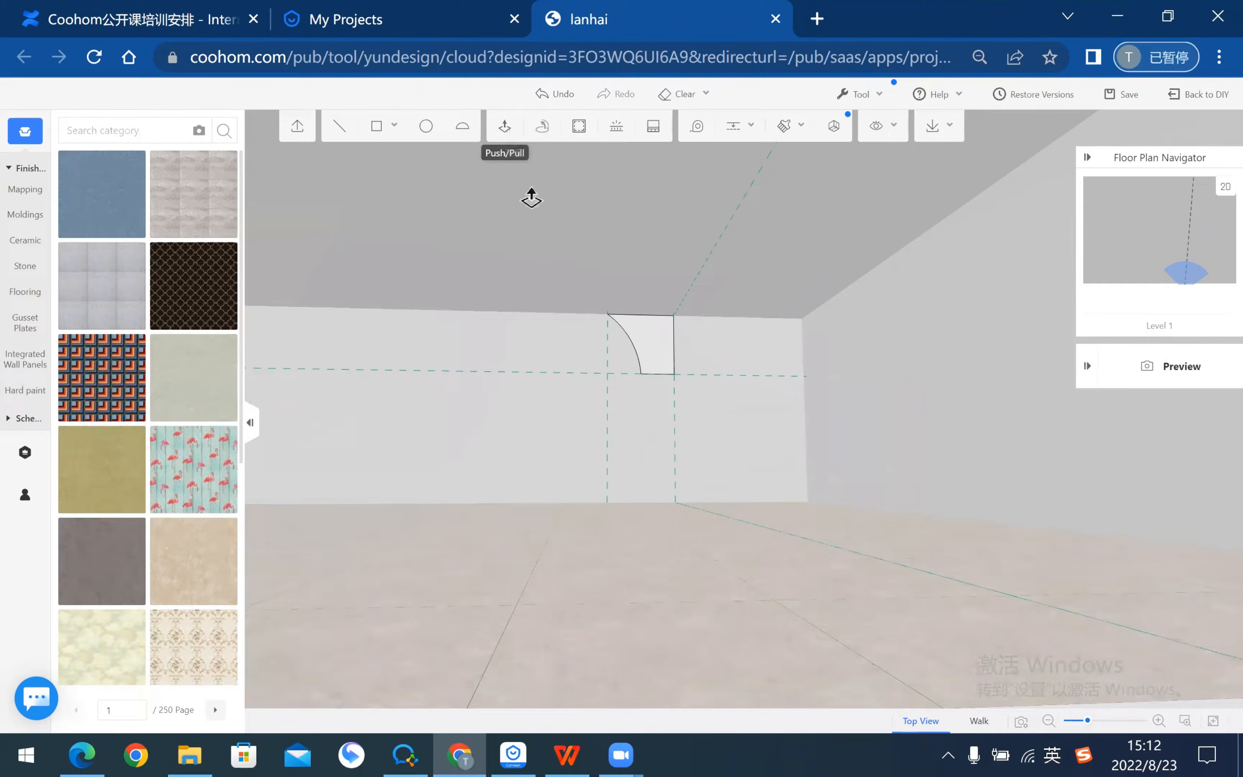
click(663, 352)
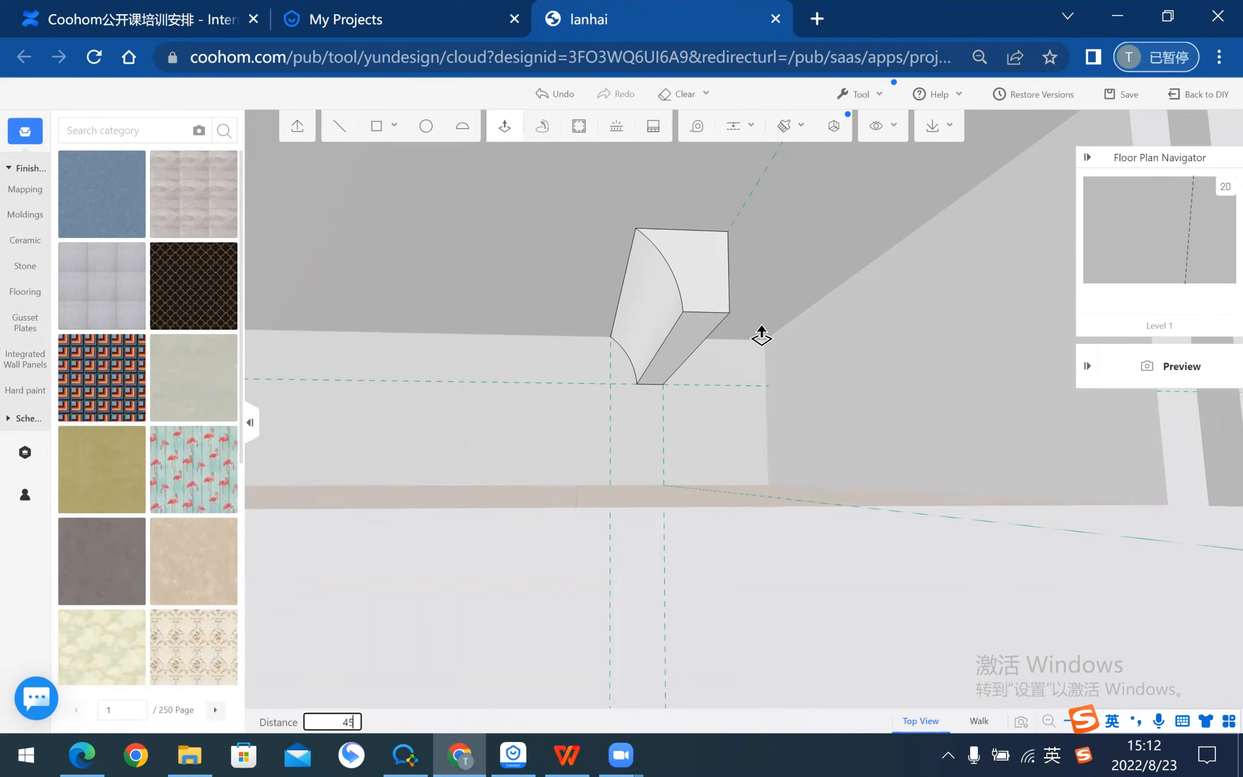
key(Return)
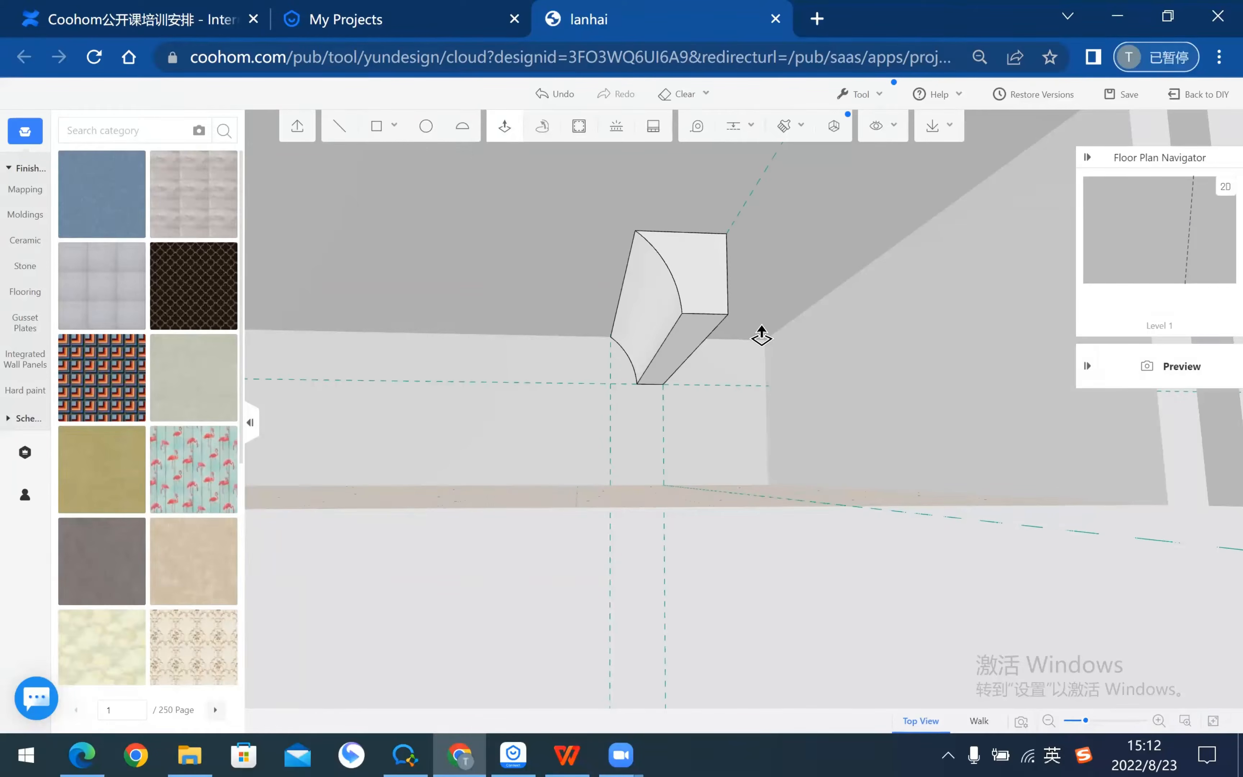
key(Escape)
middle_drag(794, 376, 793, 448)
key(s)
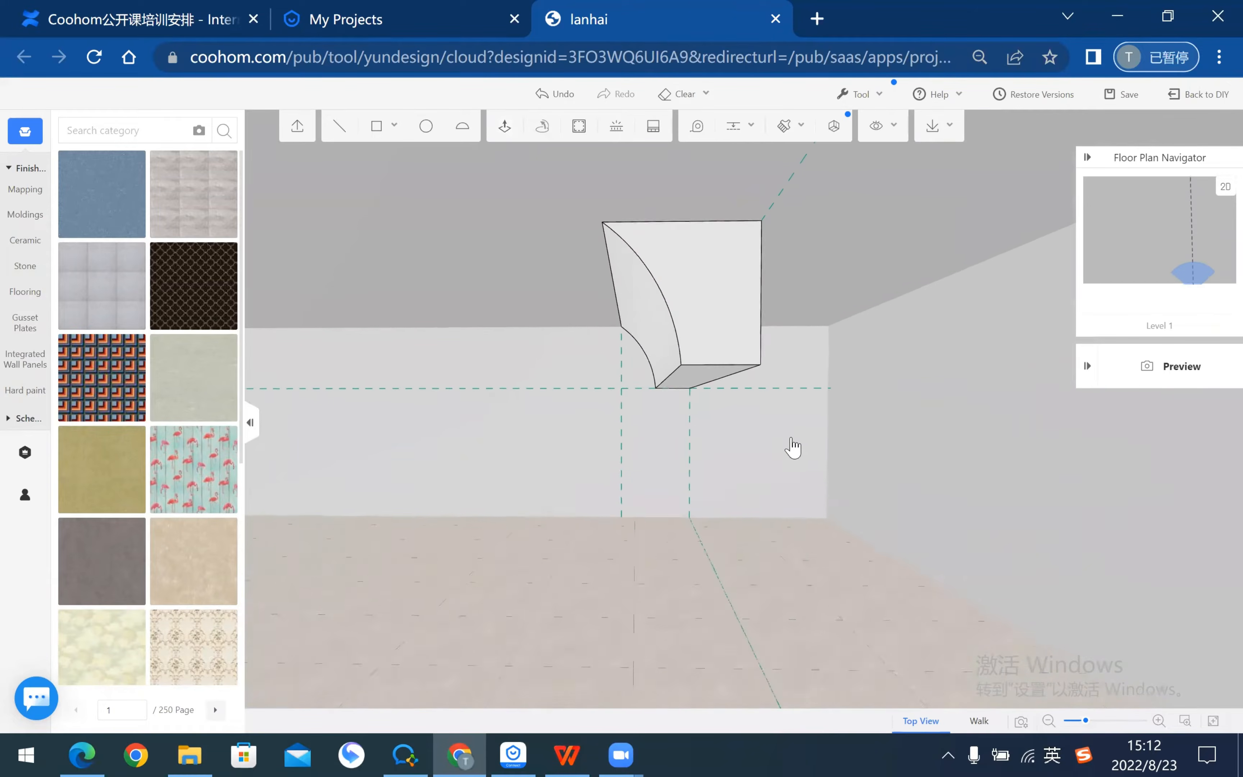
key(a)
key(w)
Step: Check the reference image in Construction Design2.0.pdf and outline the back wall area from the beam's lower-left corner to the floor, right wall and ceiling
key(alt+Tab)
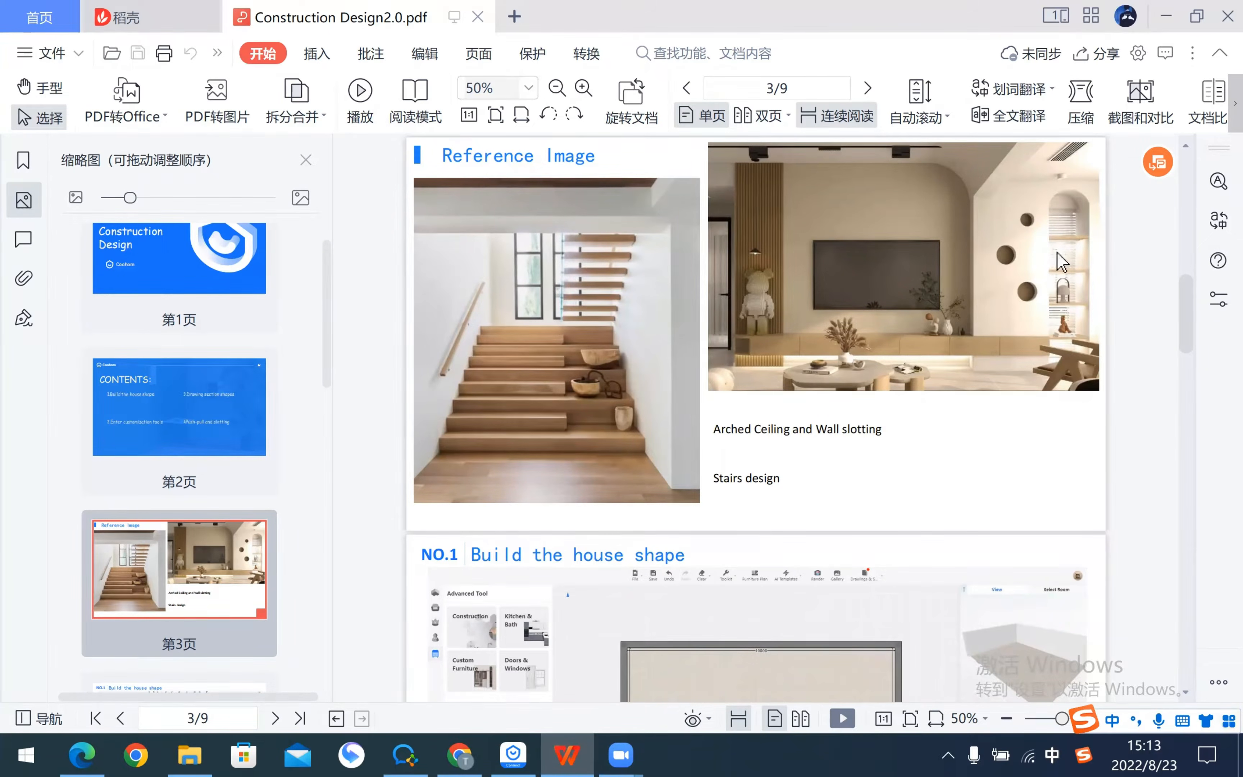
click(464, 755)
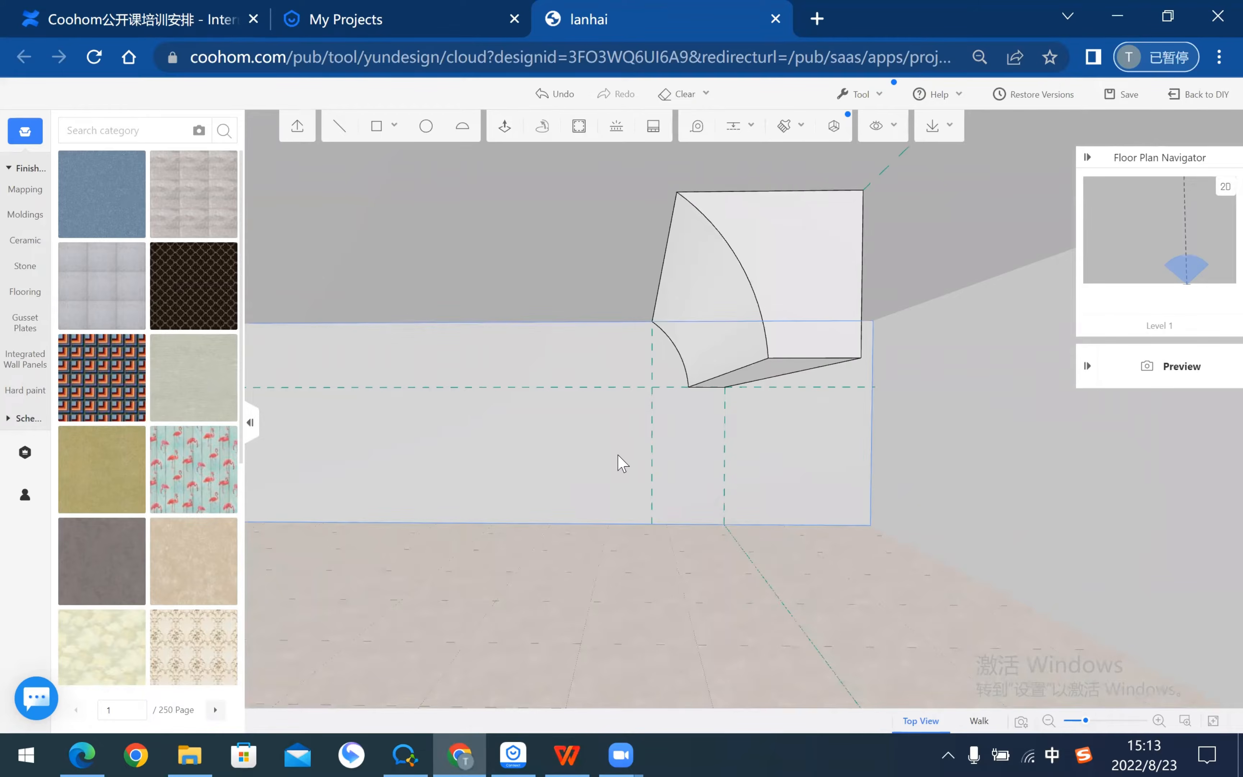
mouse_move(787, 475)
right_down()
mouse_move(780, 516)
mouse_move(772, 467)
right_up()
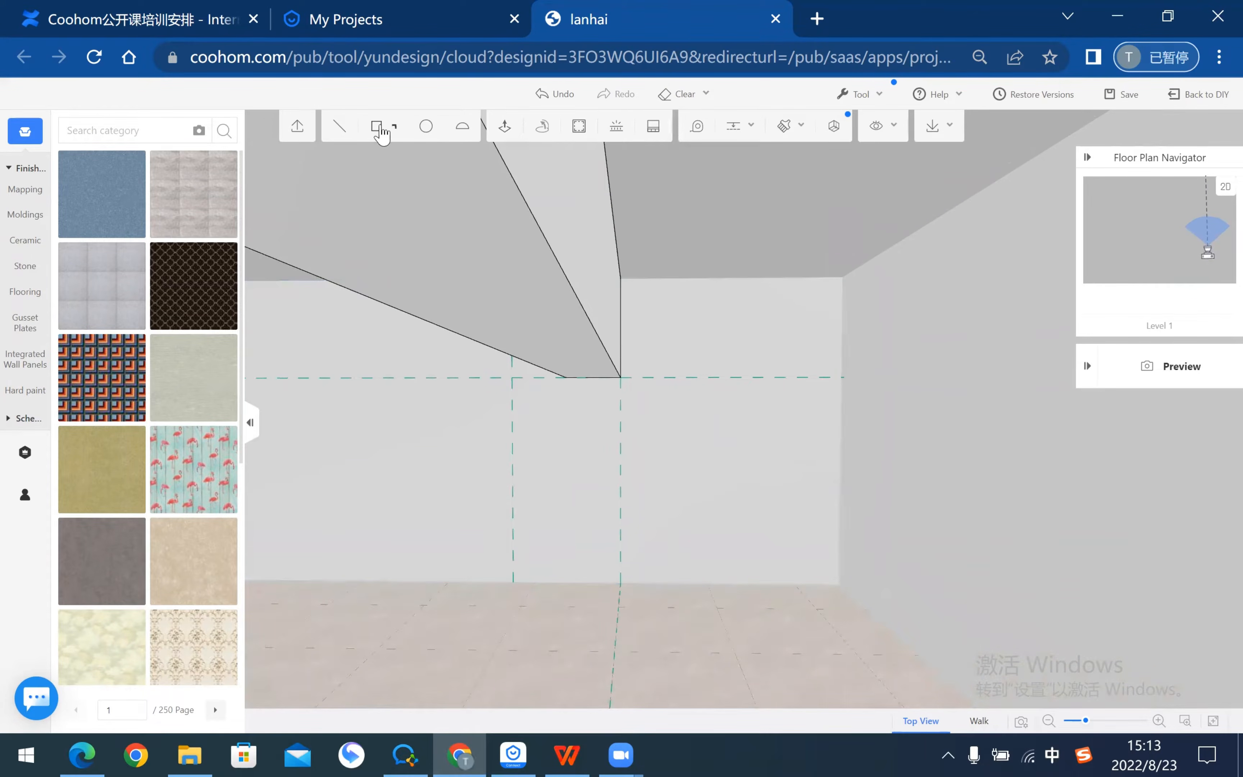
click(354, 126)
click(566, 377)
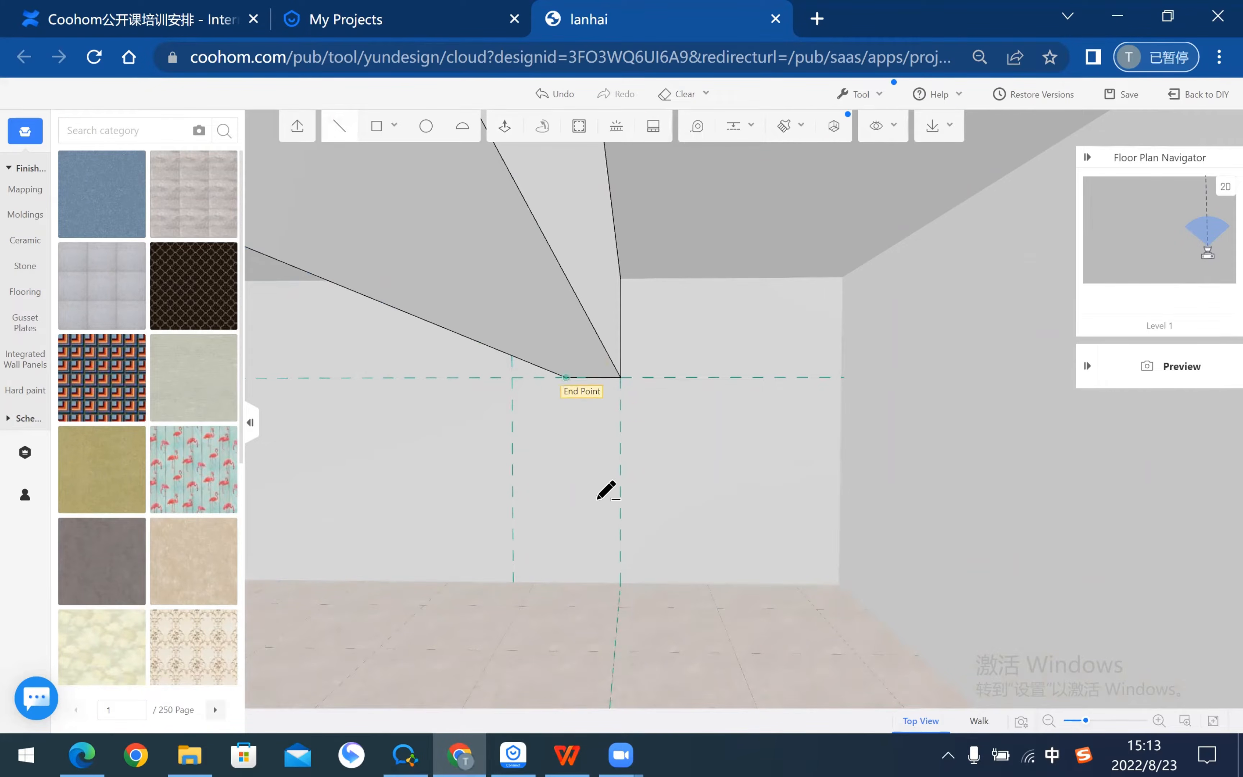
click(568, 581)
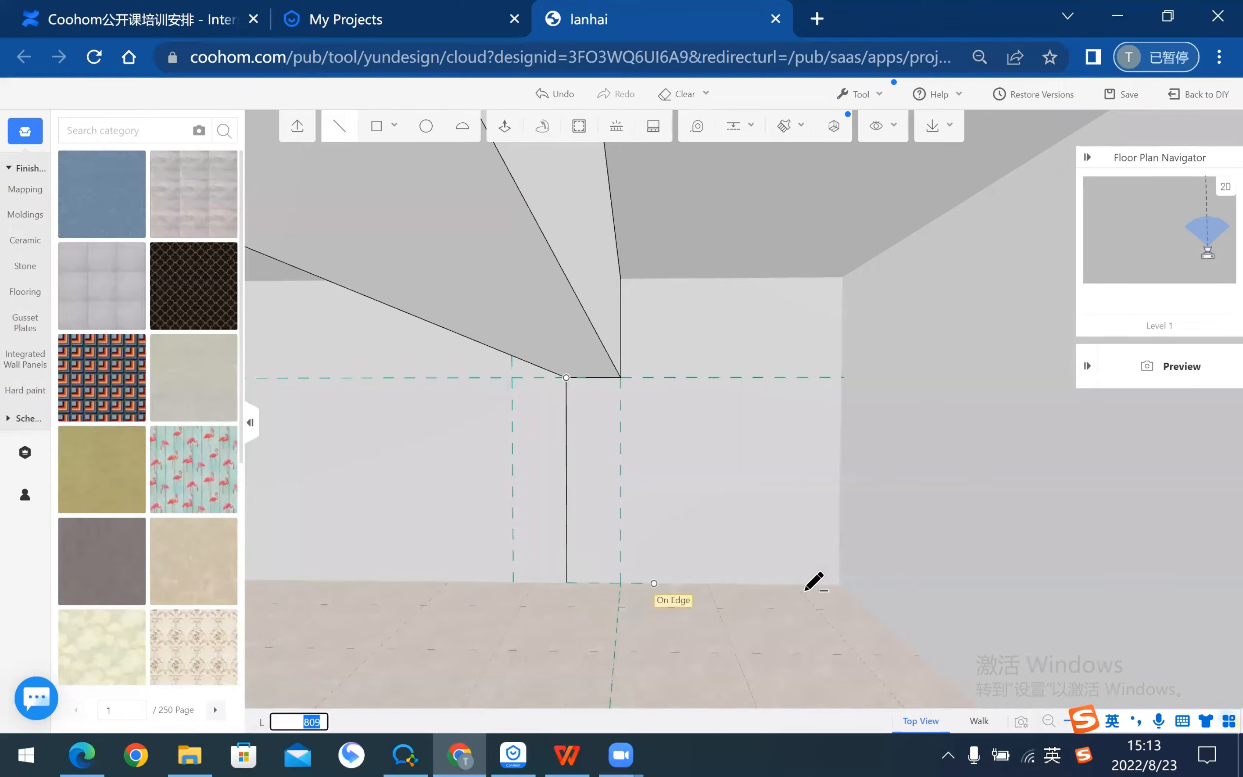
click(839, 584)
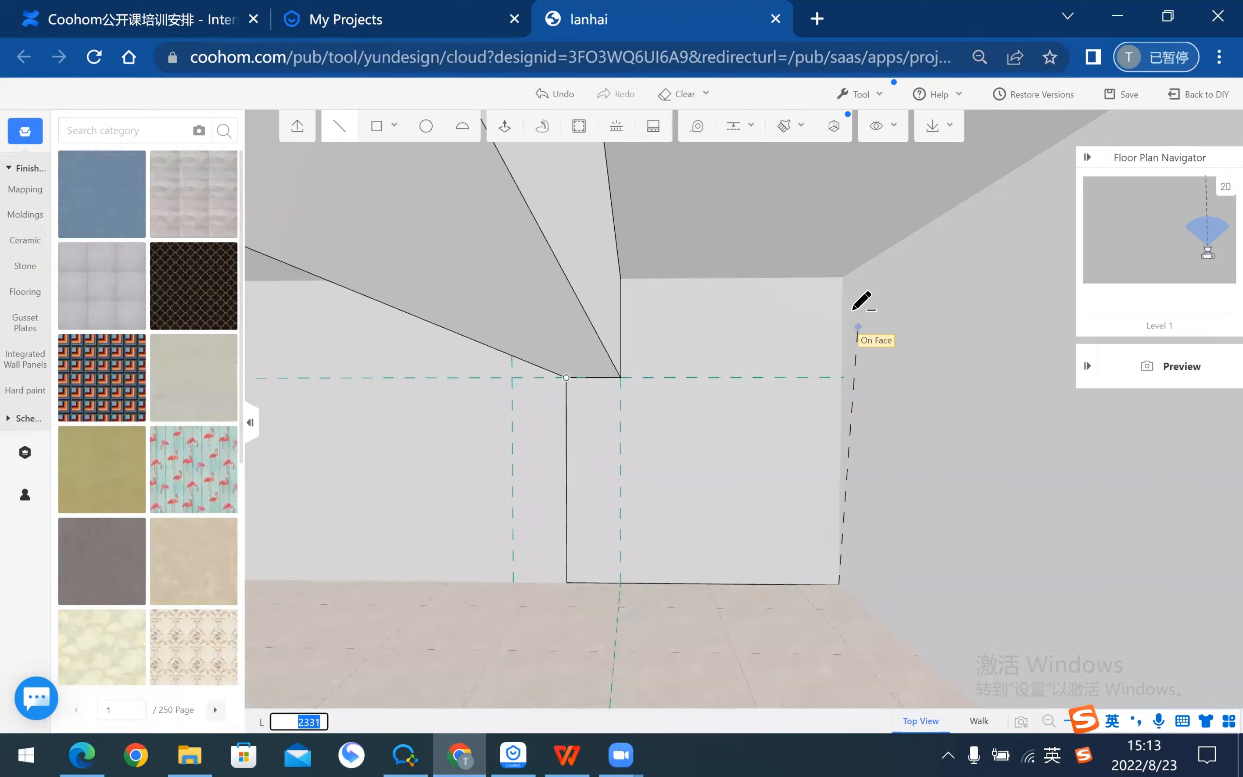
click(843, 278)
click(623, 278)
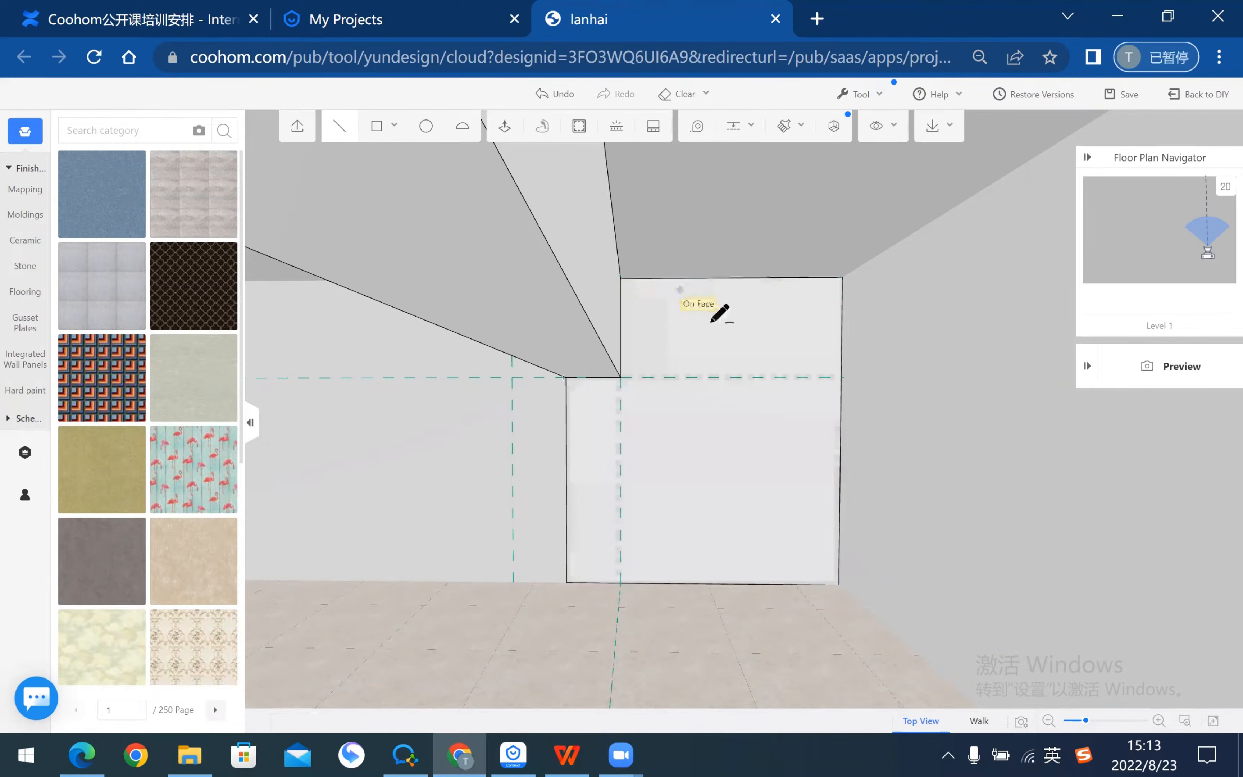
Step: Push/Pull the outlined back wall area below and beside the beam outward by 300
scroll(741, 575, down, 4)
drag(741, 576, 752, 546)
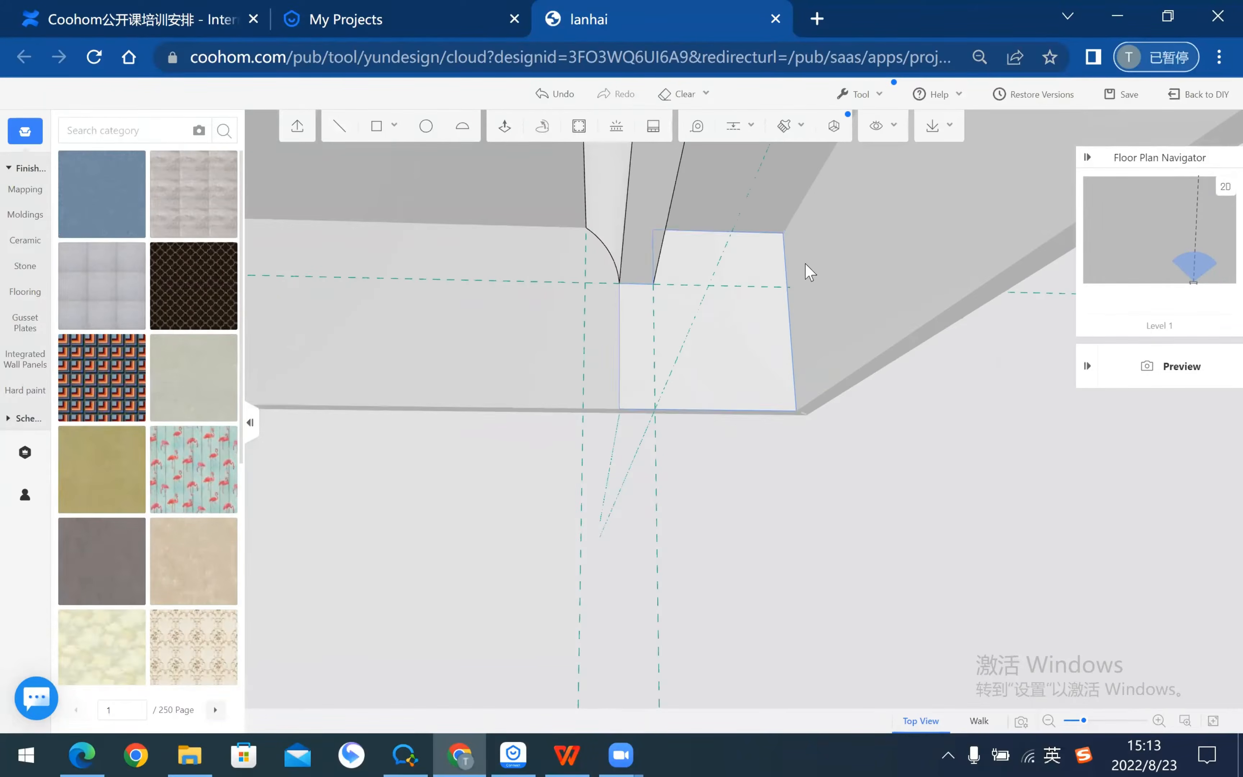
scroll(793, 334, up, 1)
drag(795, 342, 531, 167)
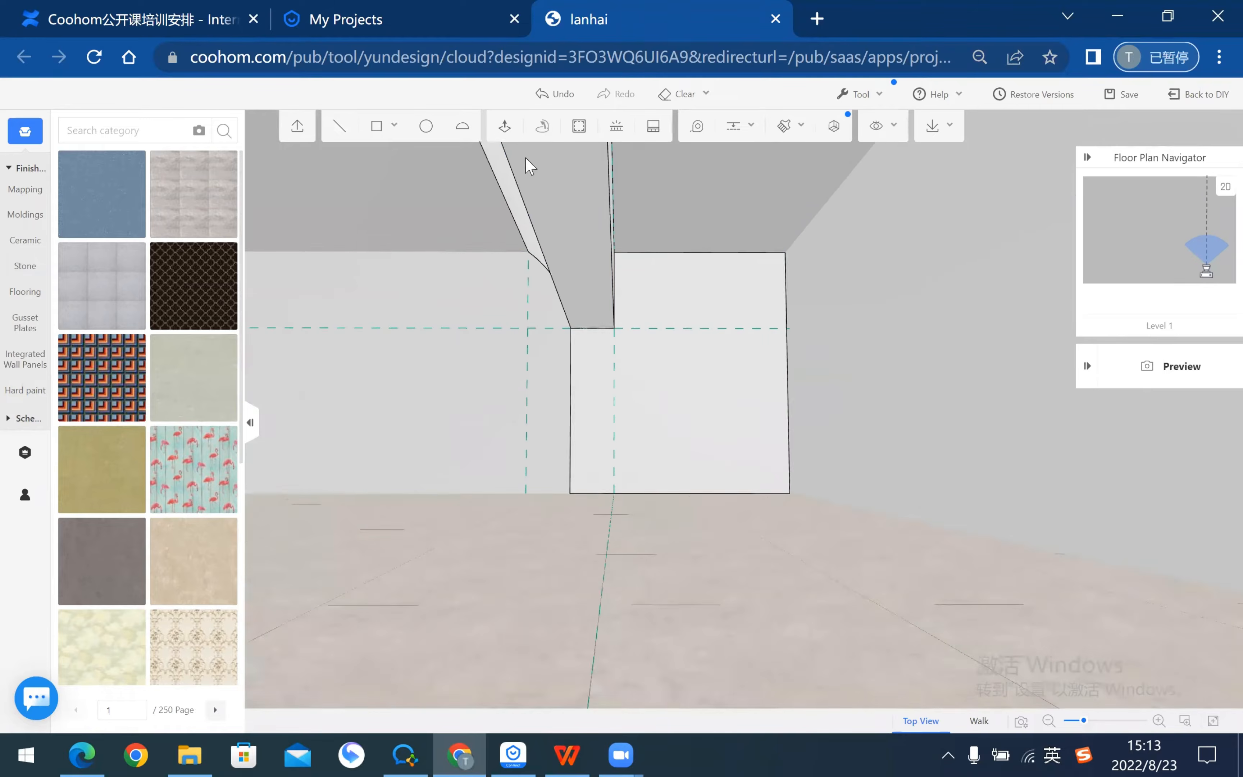
click(504, 126)
click(693, 404)
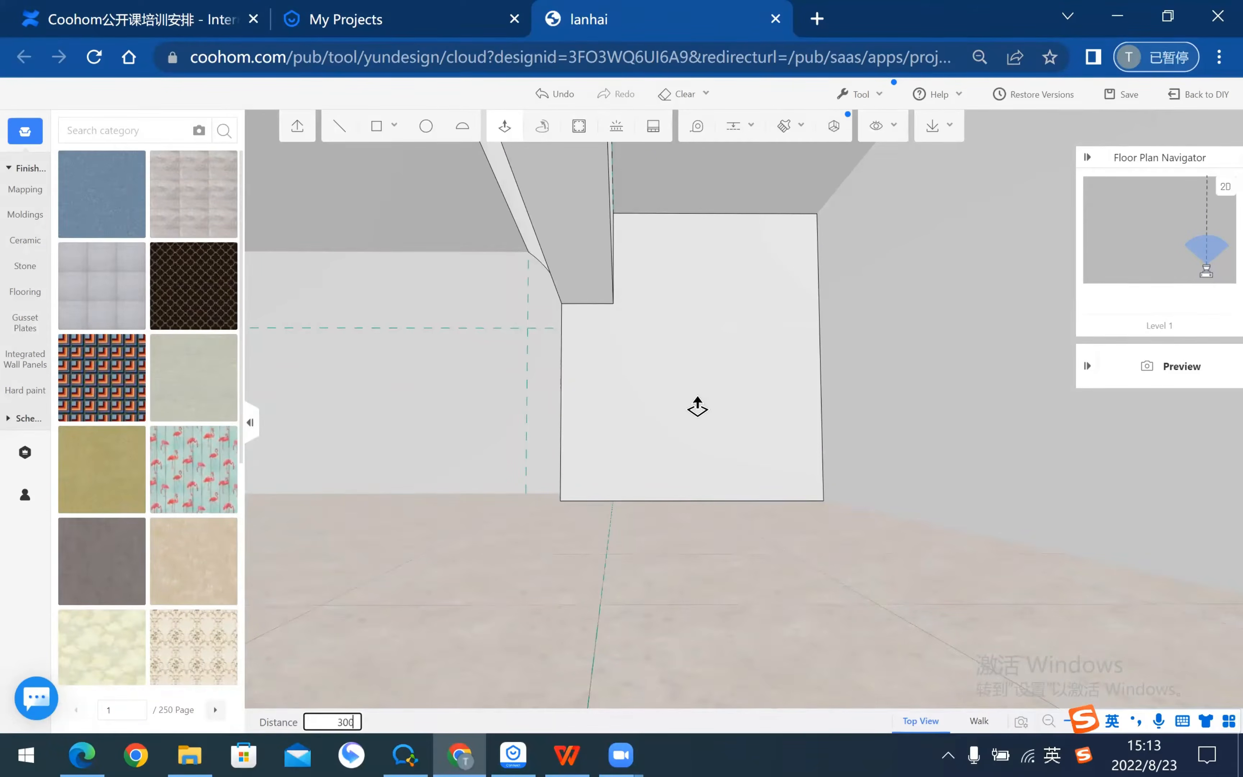
key(Return)
Step: Check the wall slotting reference in Construction Design2.0.pdf and add vertical guides on the raised wall, 150 from its right edge and 700 farther left
drag(599, 528, 729, 181)
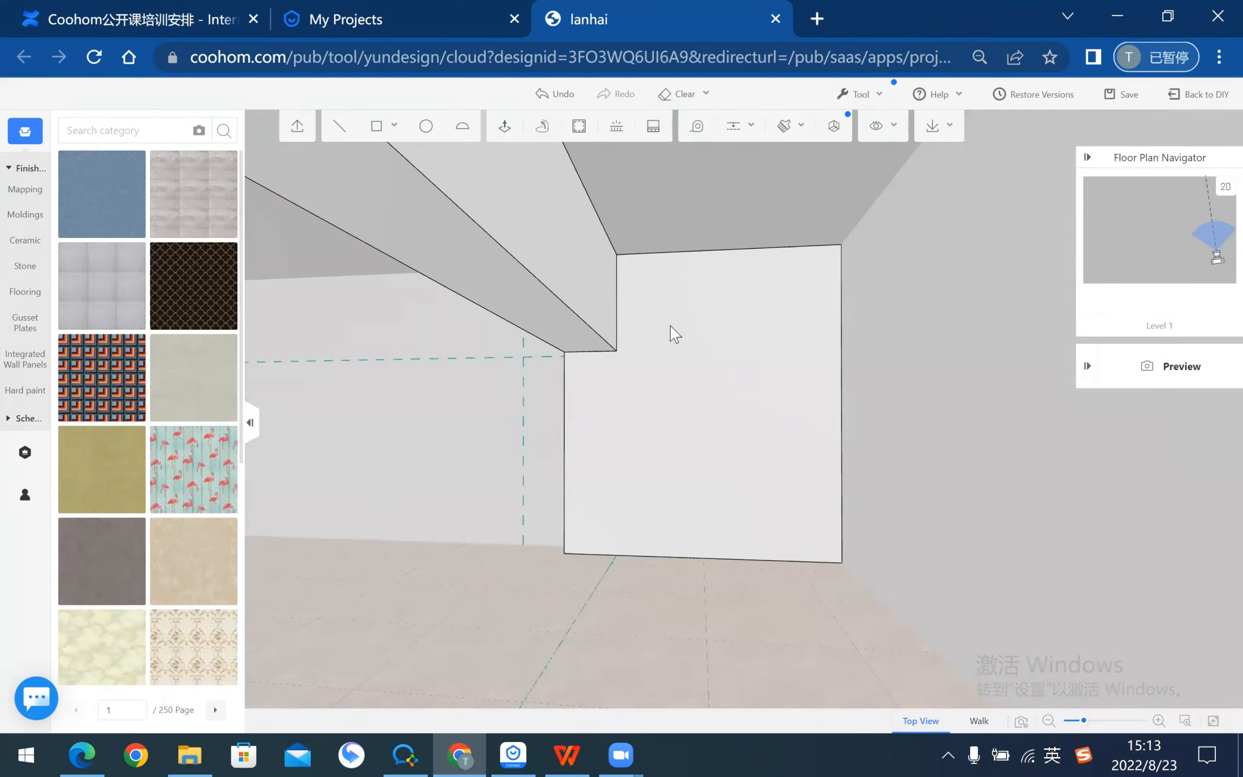
key(shift)
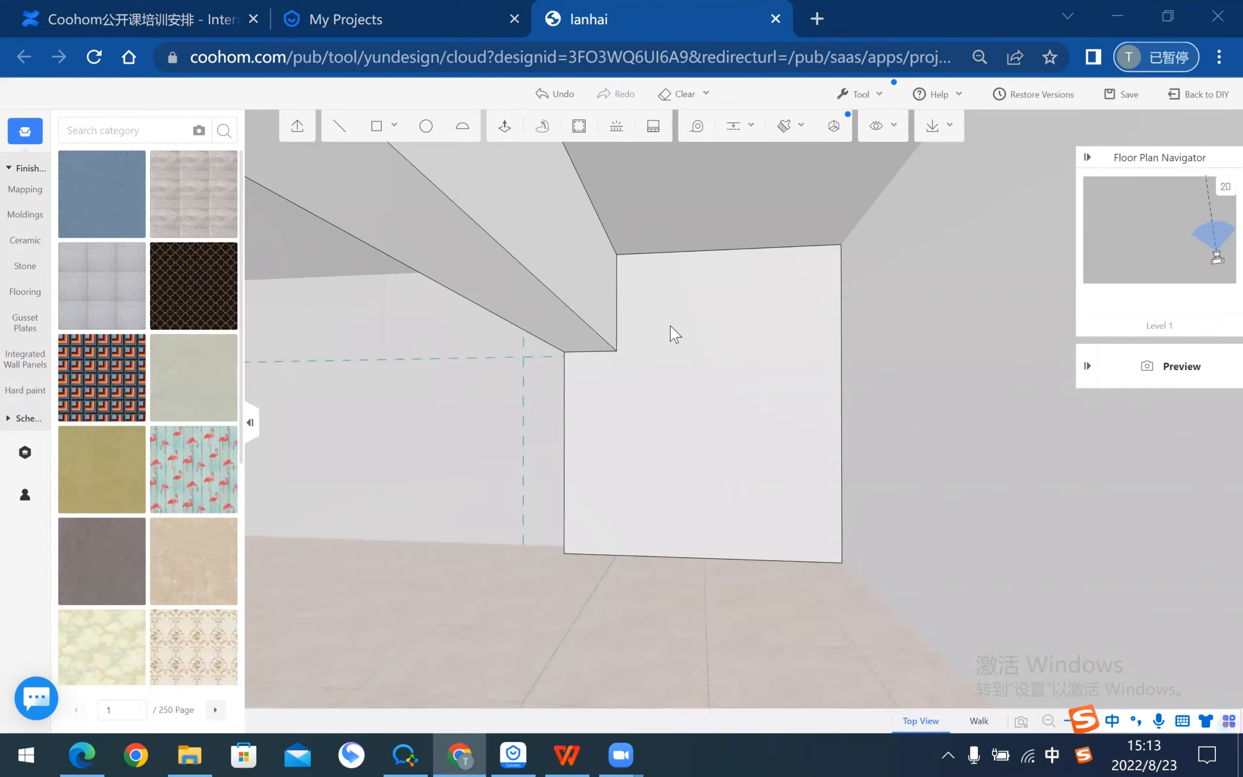
right_drag(904, 424, 839, 497)
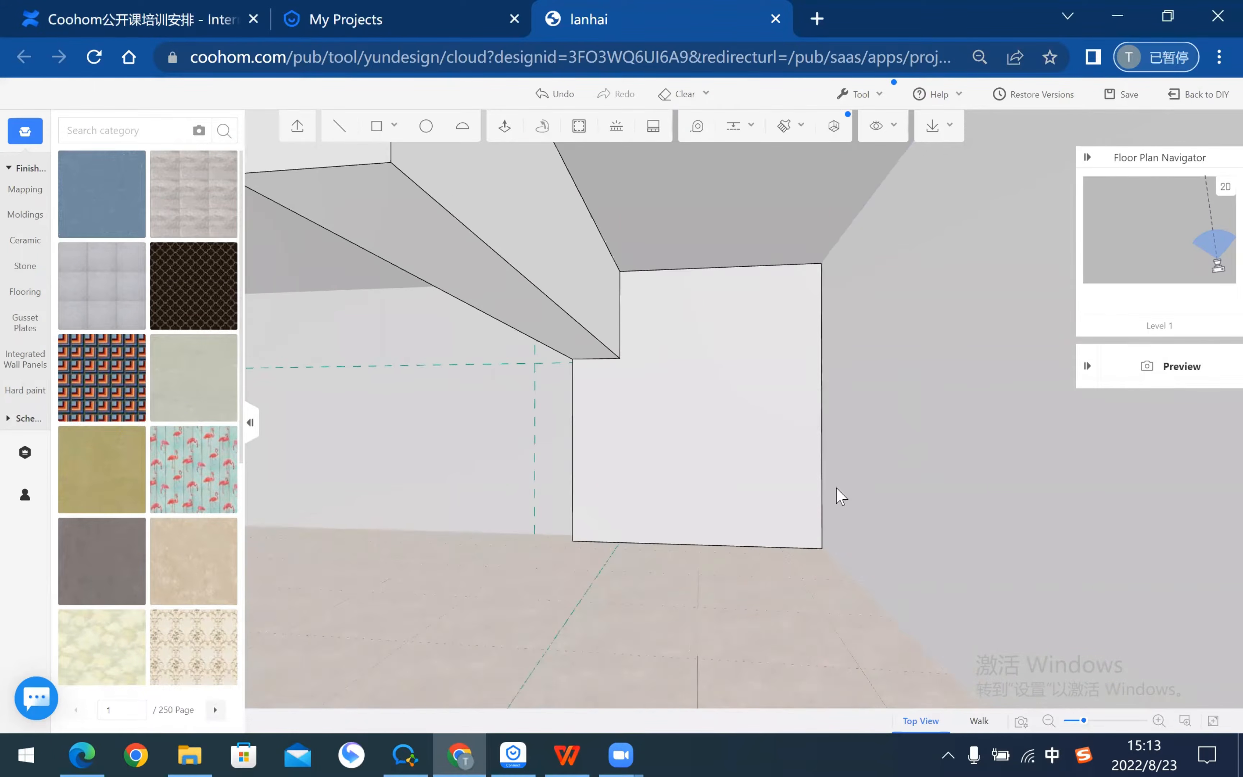
key(alt+Tab)
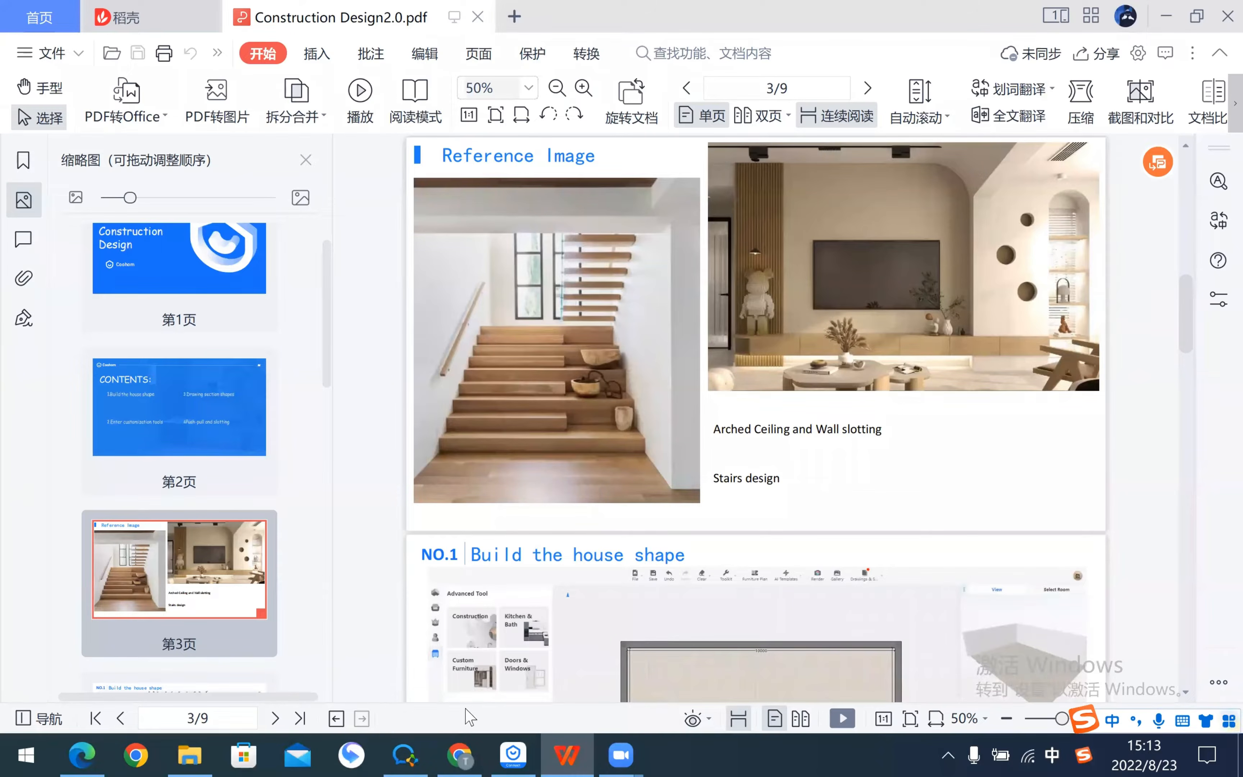
click(405, 756)
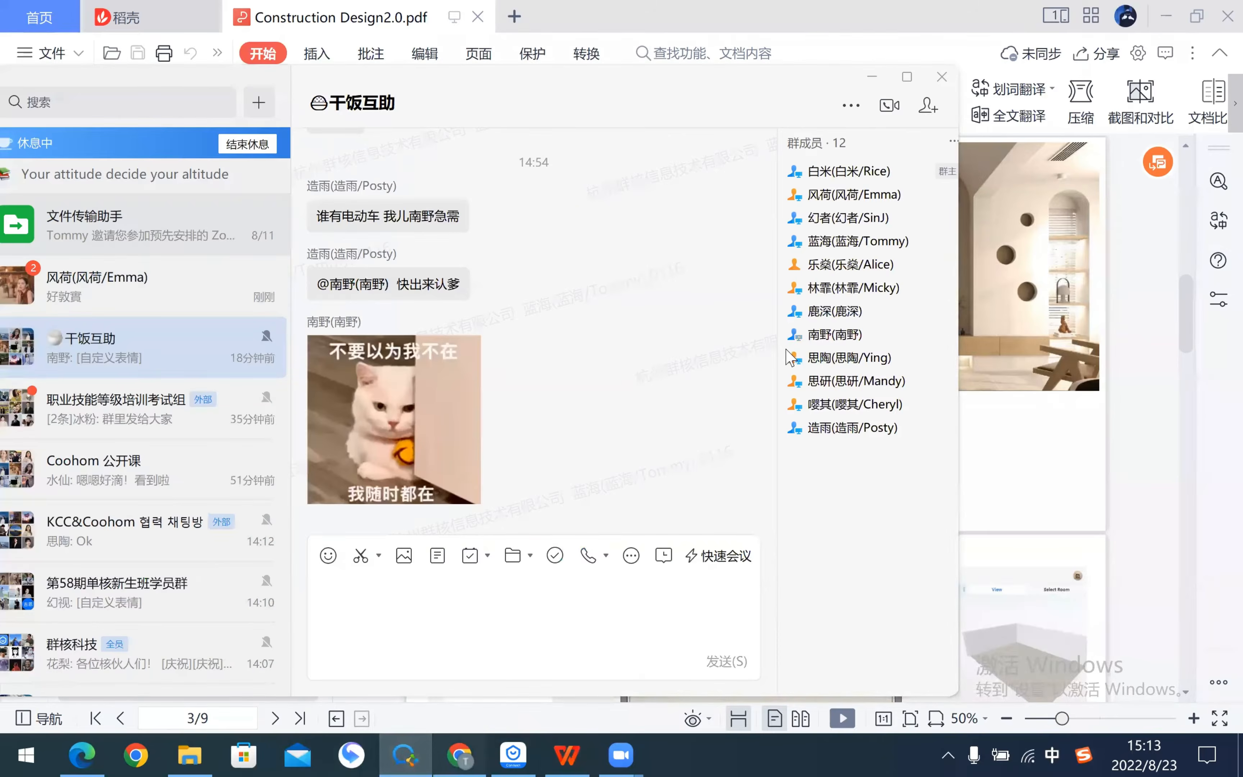
key(alt+Tab)
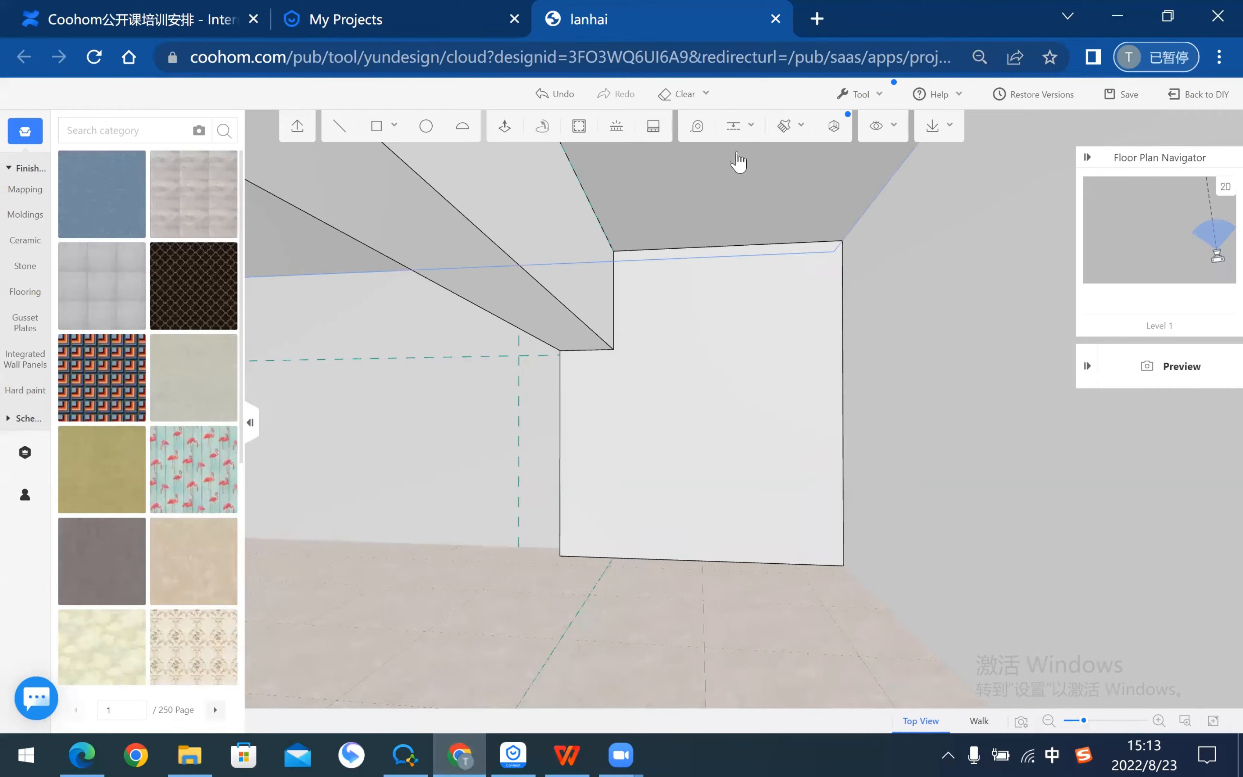
click(738, 162)
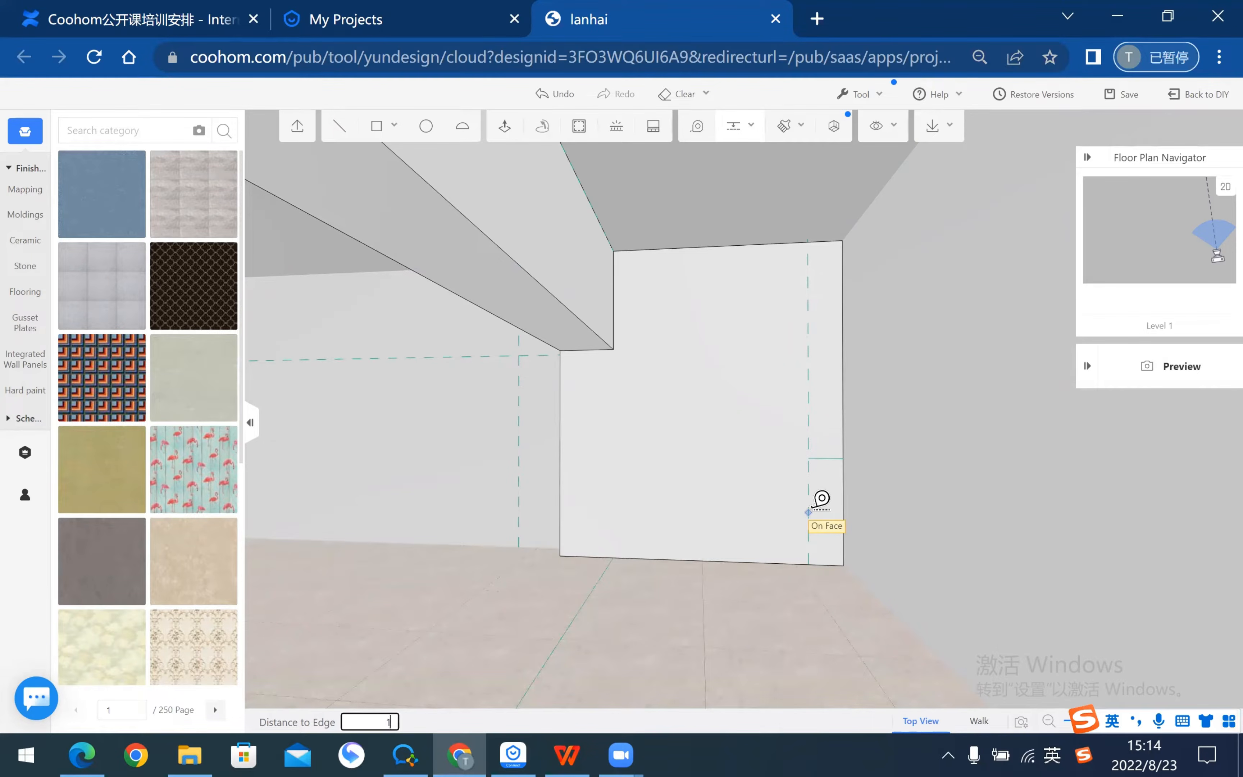
text(150)
key(Return)
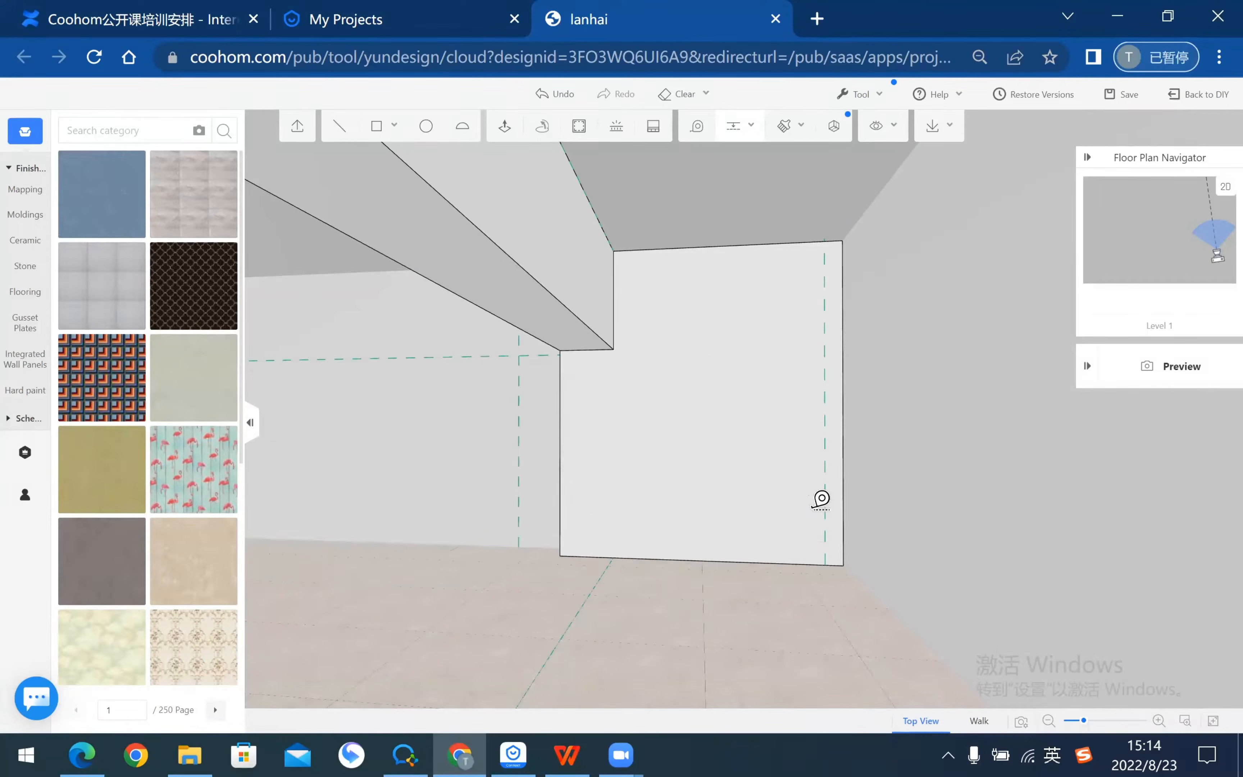
click(786, 372)
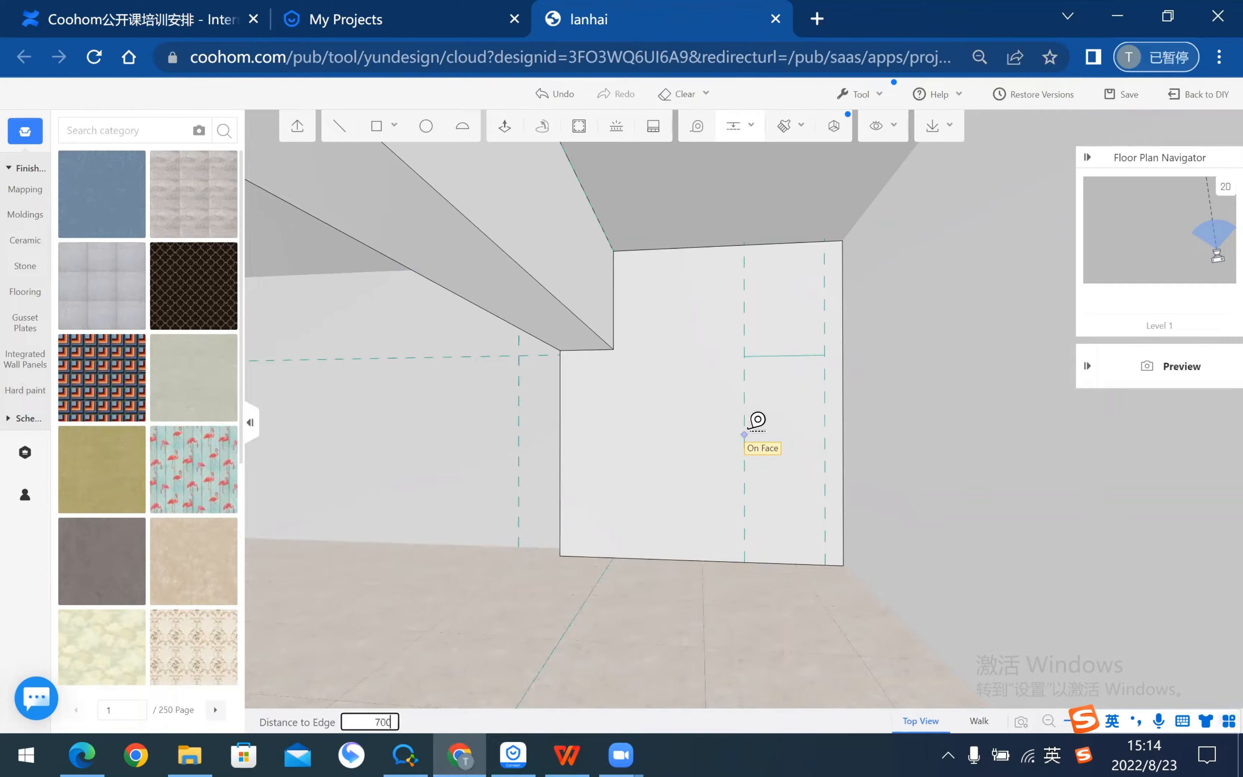
key(Return)
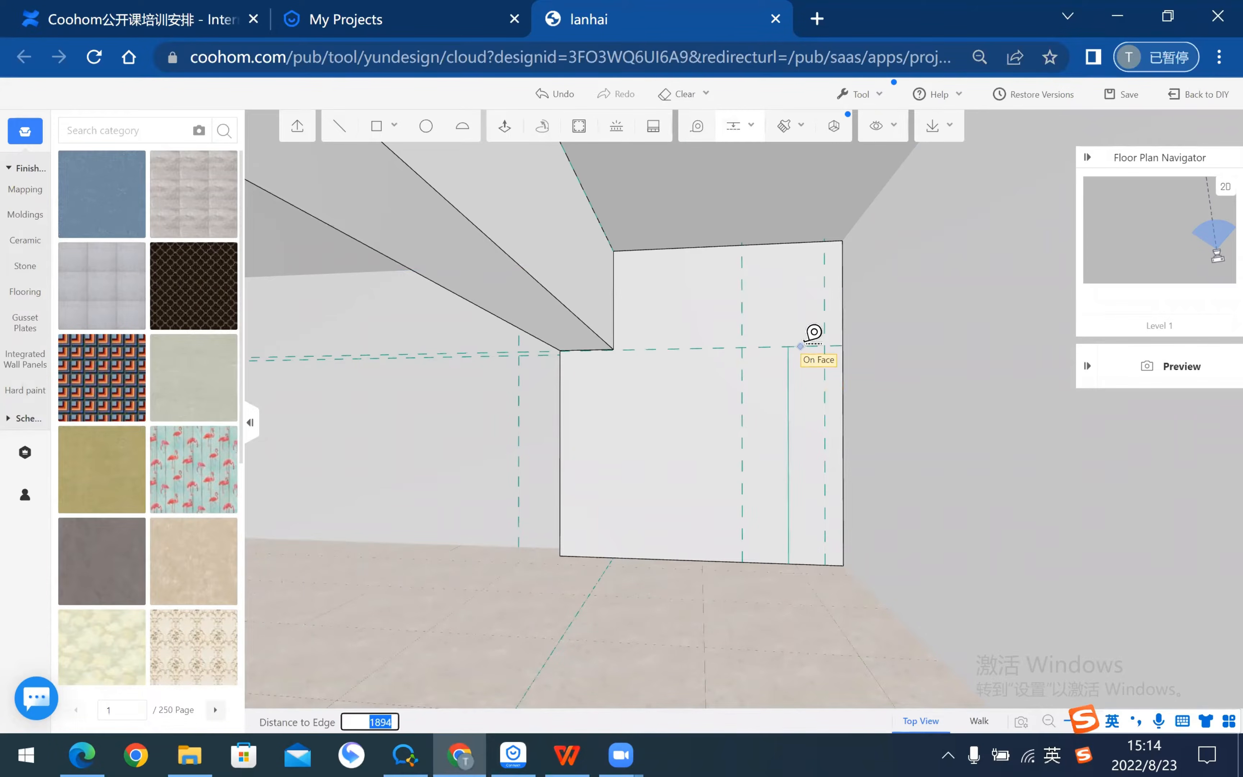
Step: Add a horizontal guide on the raised wall about 350 above the existing horizontal guide
click(772, 349)
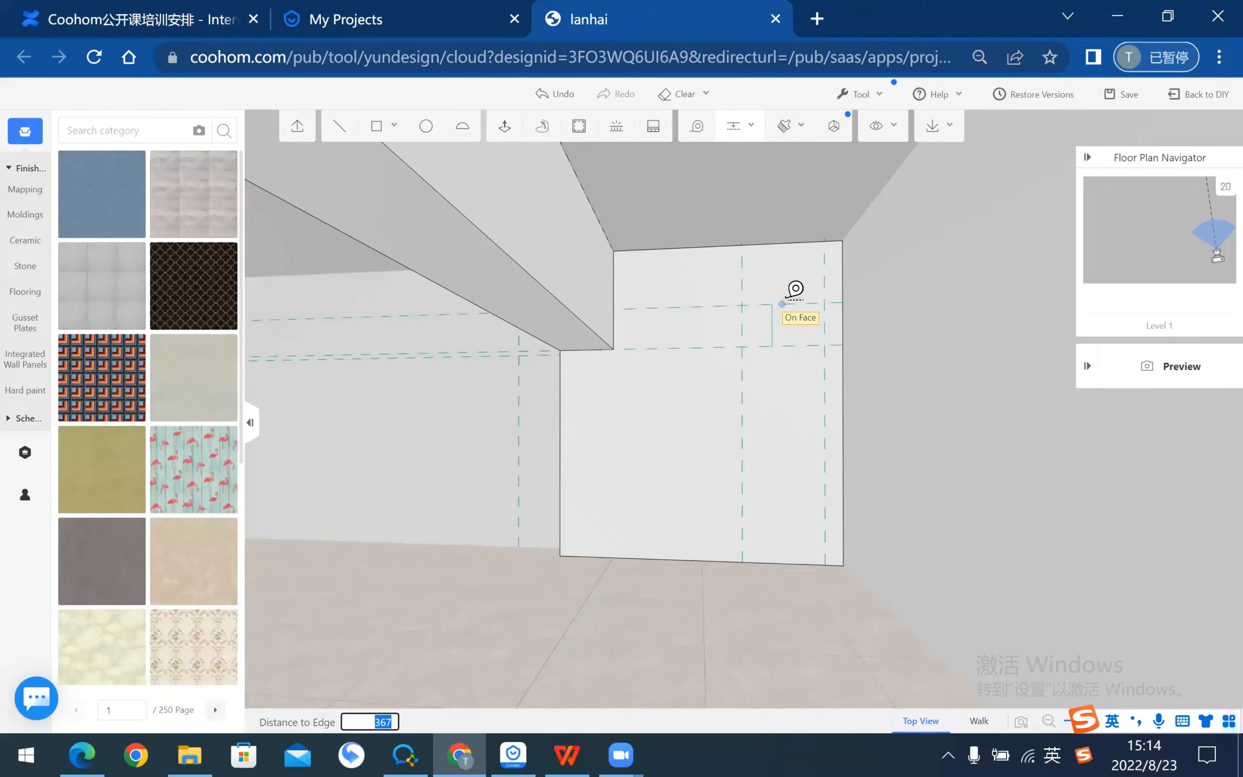
key(Return)
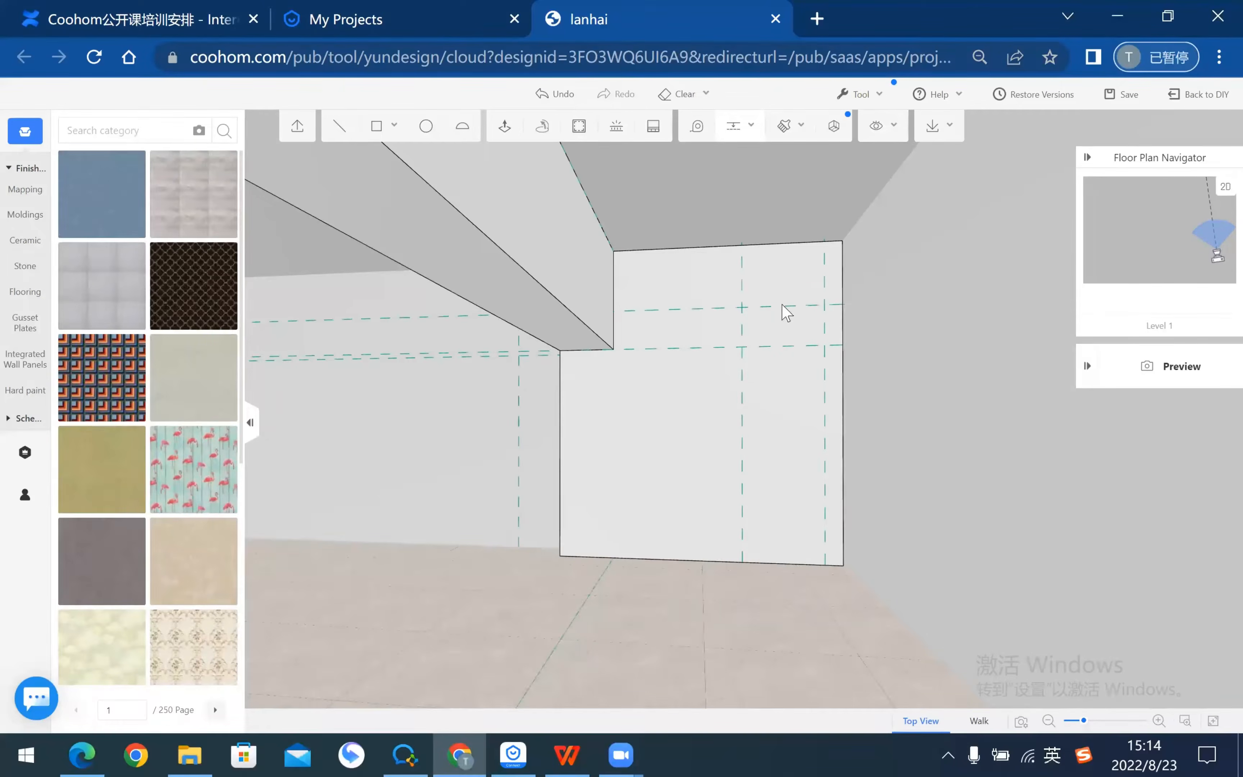
key(Escape)
Step: Draw a rectangle between the two vertical guides, from the lower horizontal guide down to the wall's bottom edge
key(w)
key(d)
key(a)
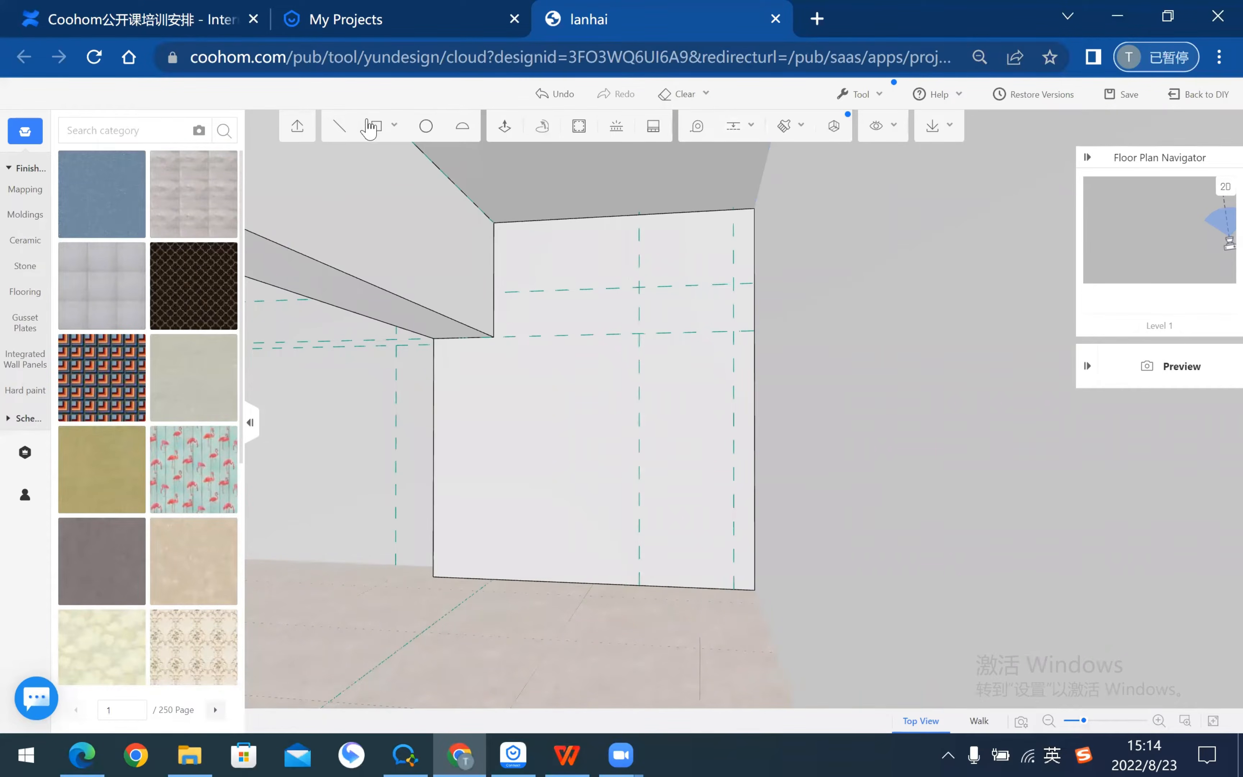
click(369, 129)
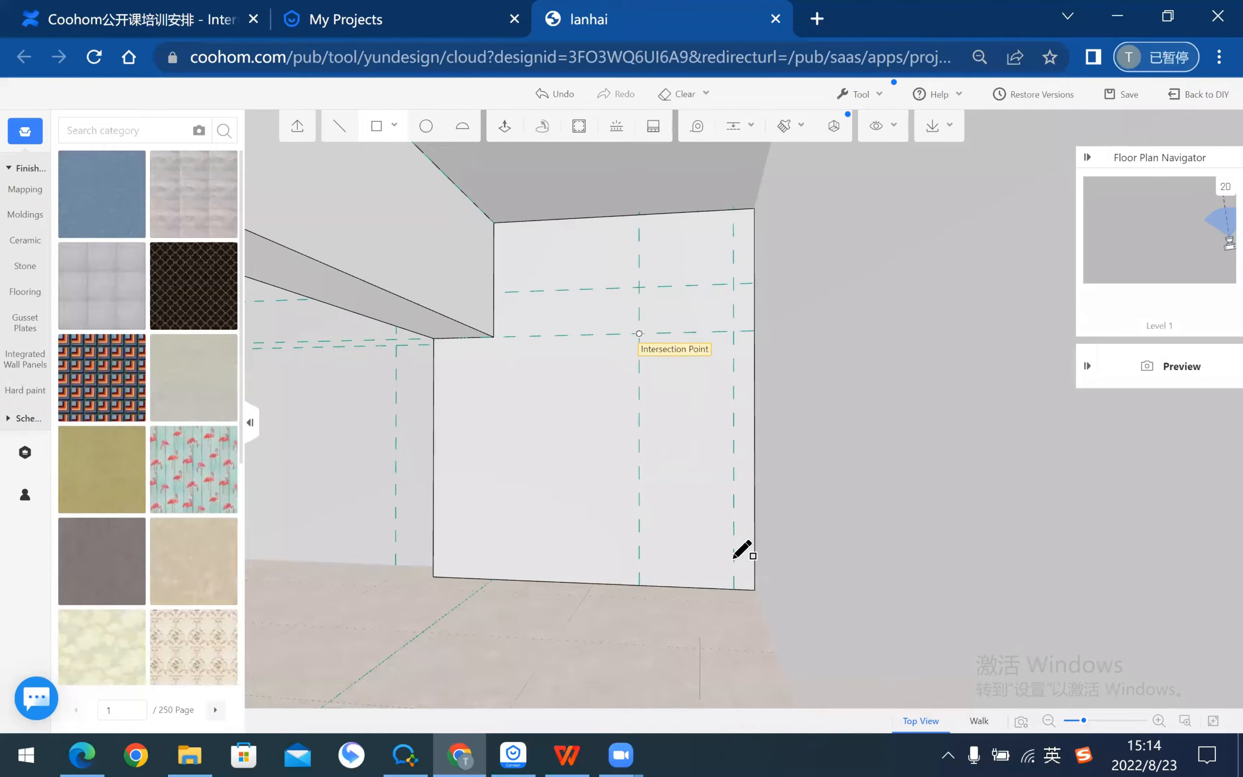
click(734, 586)
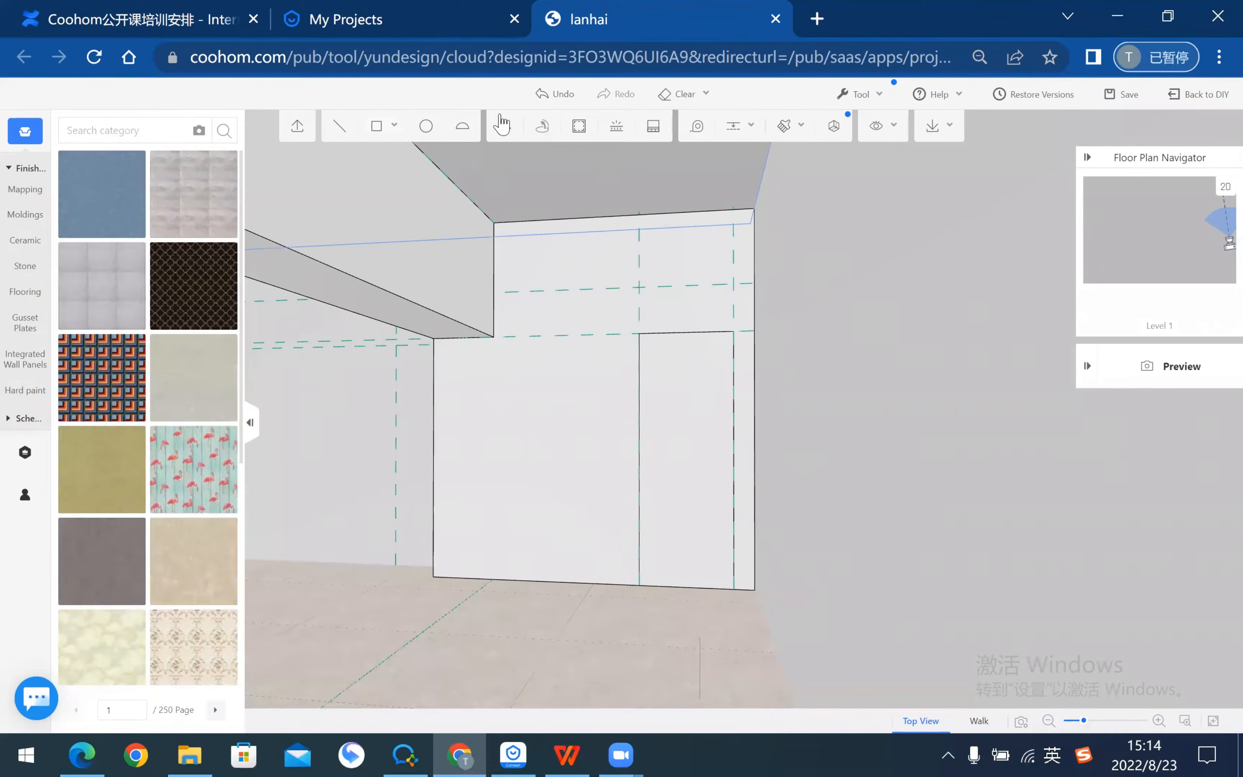
click(462, 126)
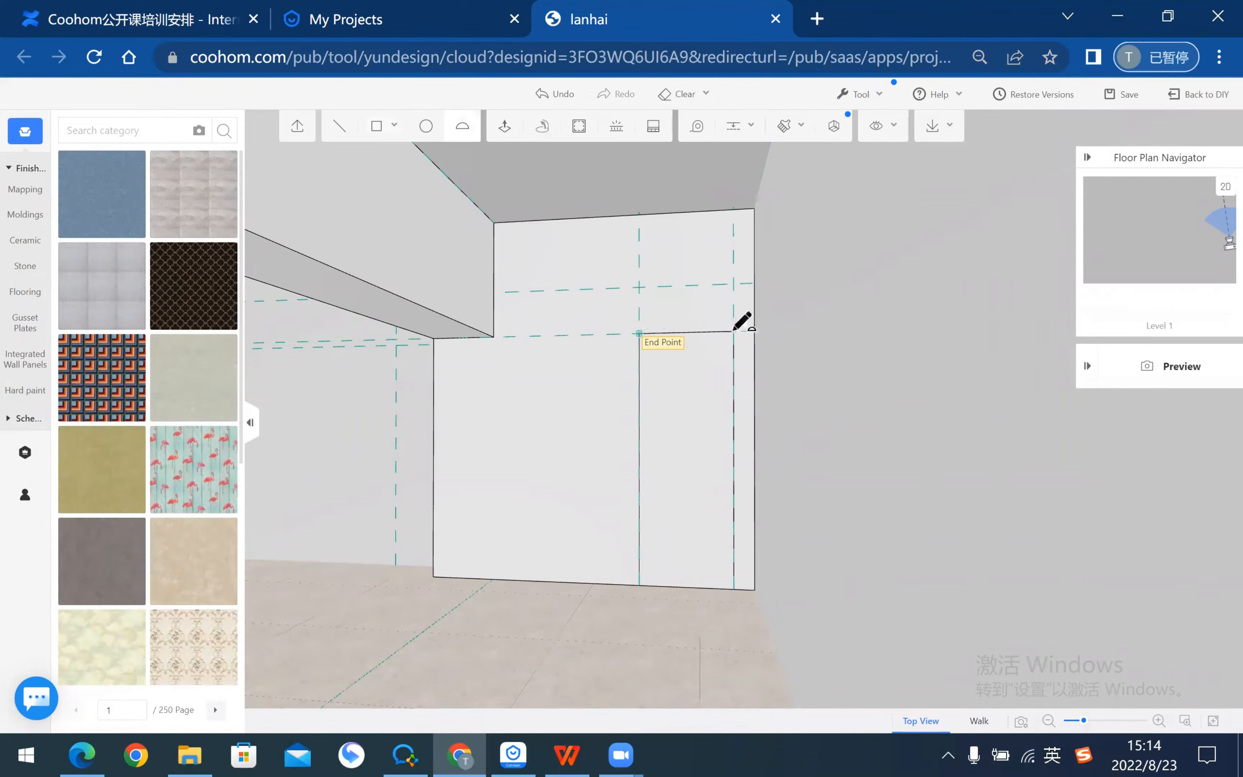
click(639, 334)
key(Escape)
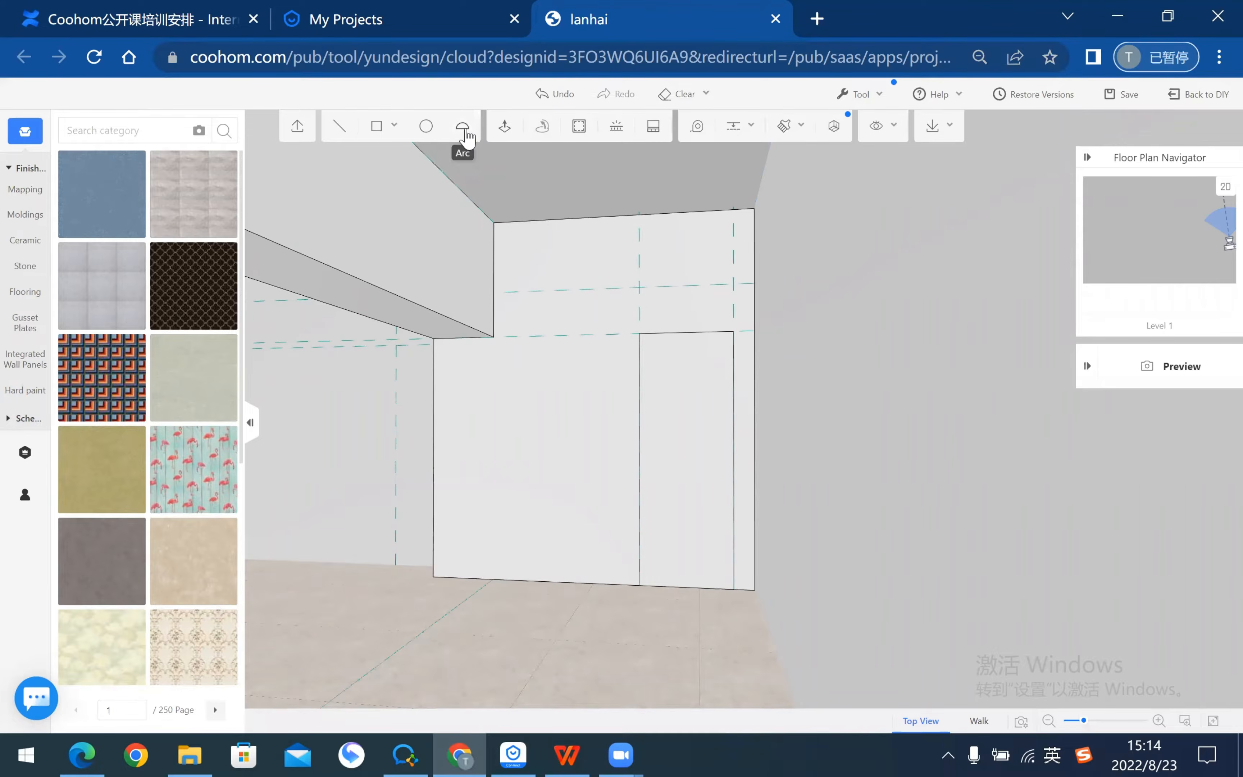
Step: Draw a circle of radius about 350 centred on the midpoint of the rectangle's top edge, reaching the upper horizontal guide
click(426, 126)
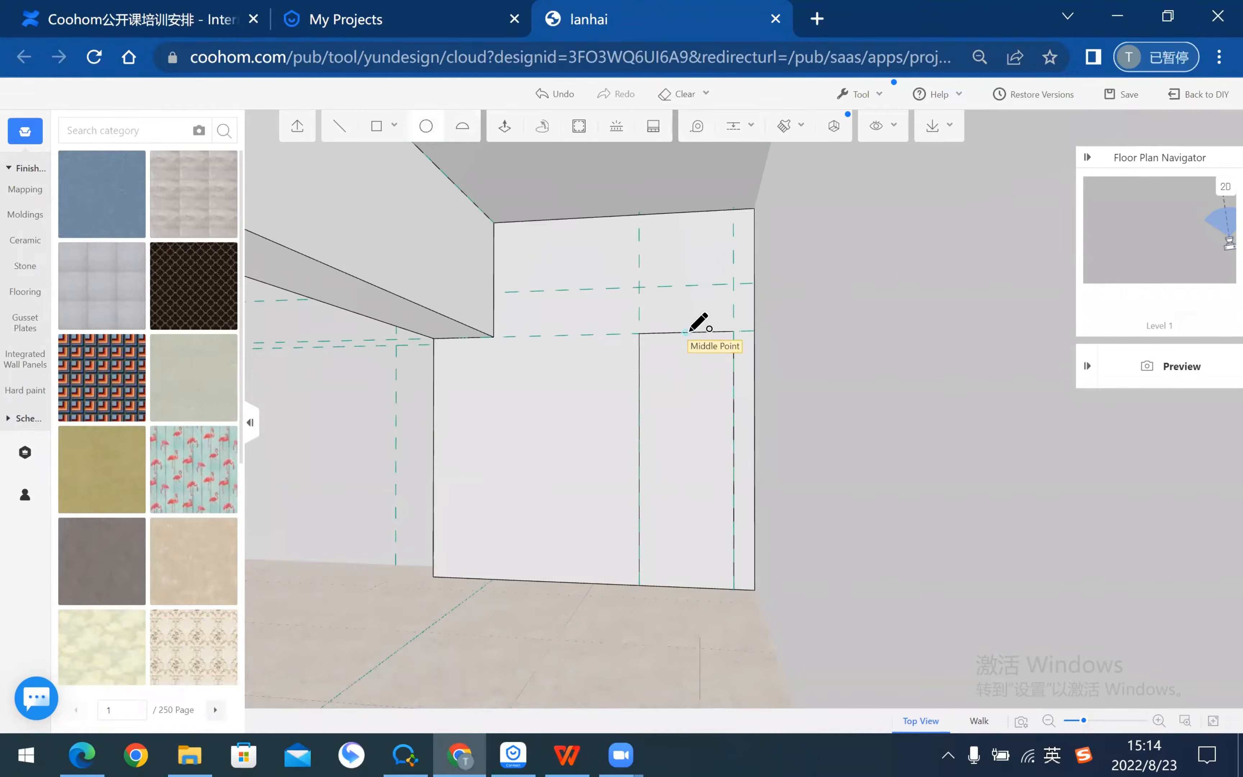
click(686, 332)
click(684, 285)
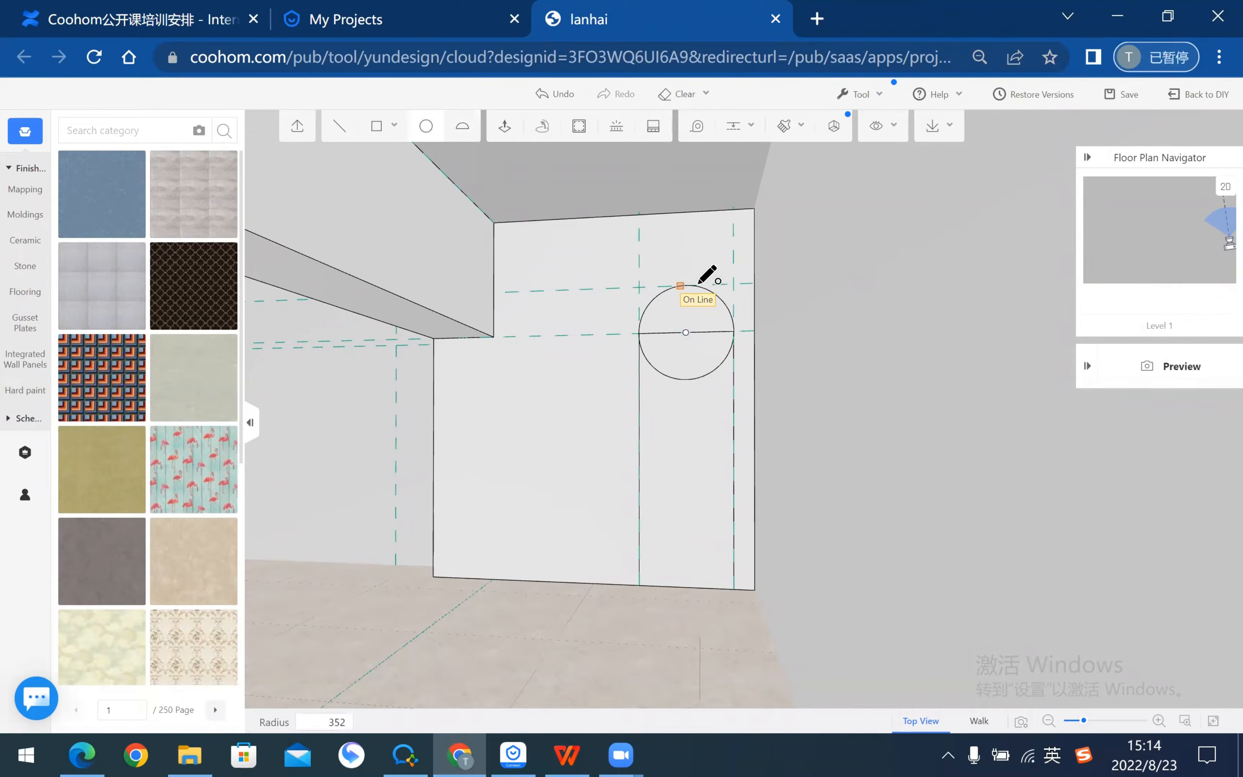
key(Escape)
Step: Delete the lower half of the circle inside the rectangle
scroll(853, 298, up, 5)
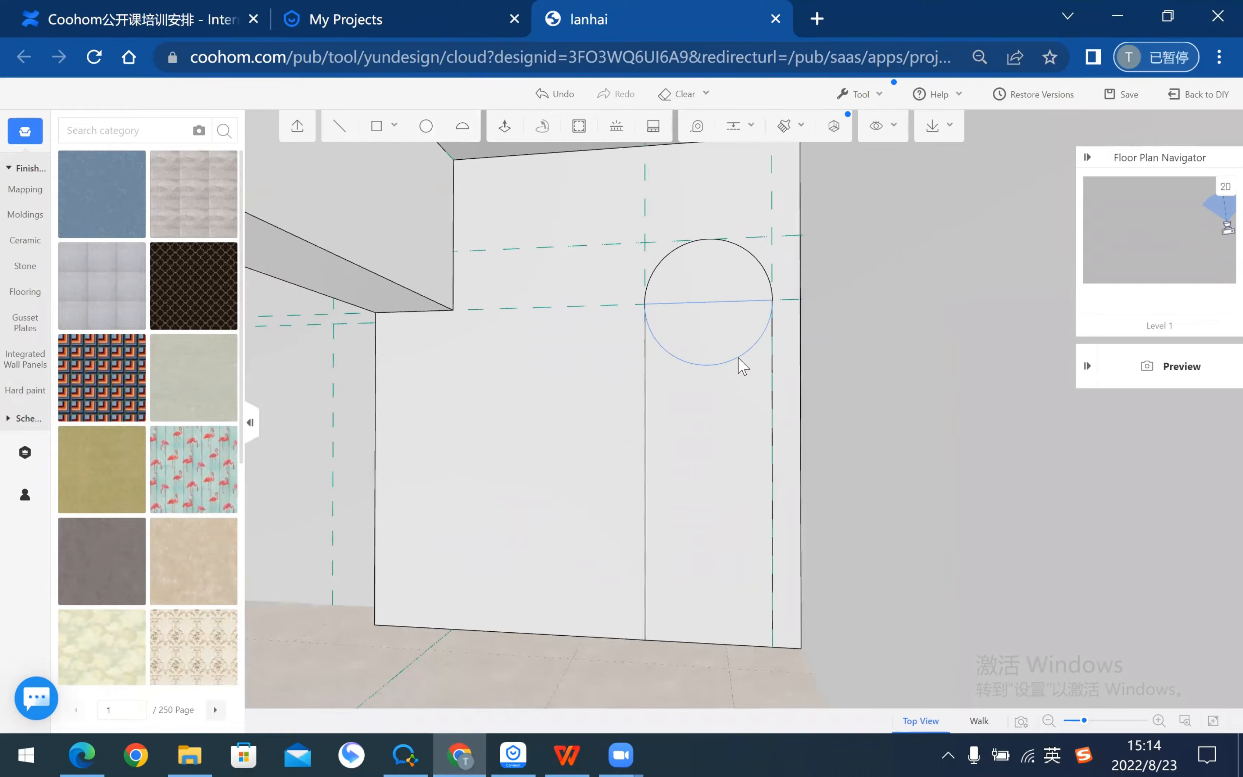
click(741, 360)
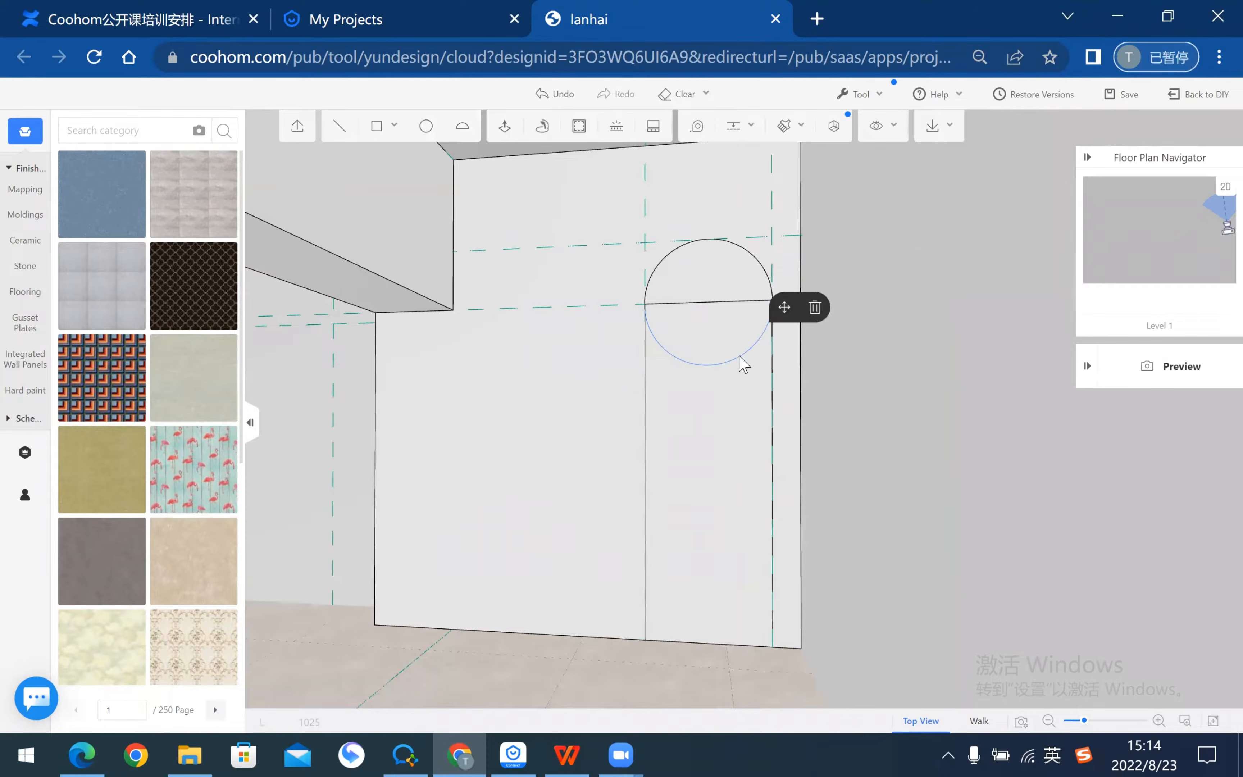
click(816, 310)
Step: Delete the lower horizontal guide and the rectangle's top edge beneath the arc to merge them into one arched outline
click(797, 310)
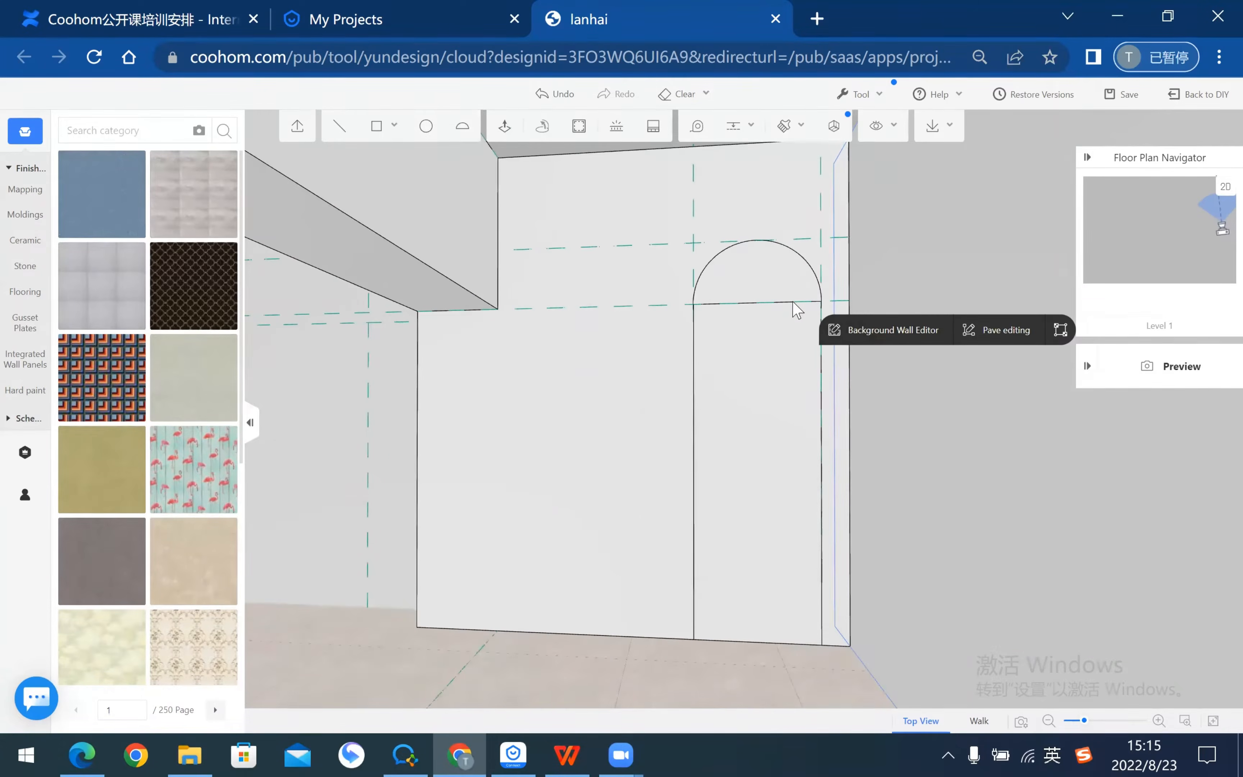
click(793, 303)
click(831, 251)
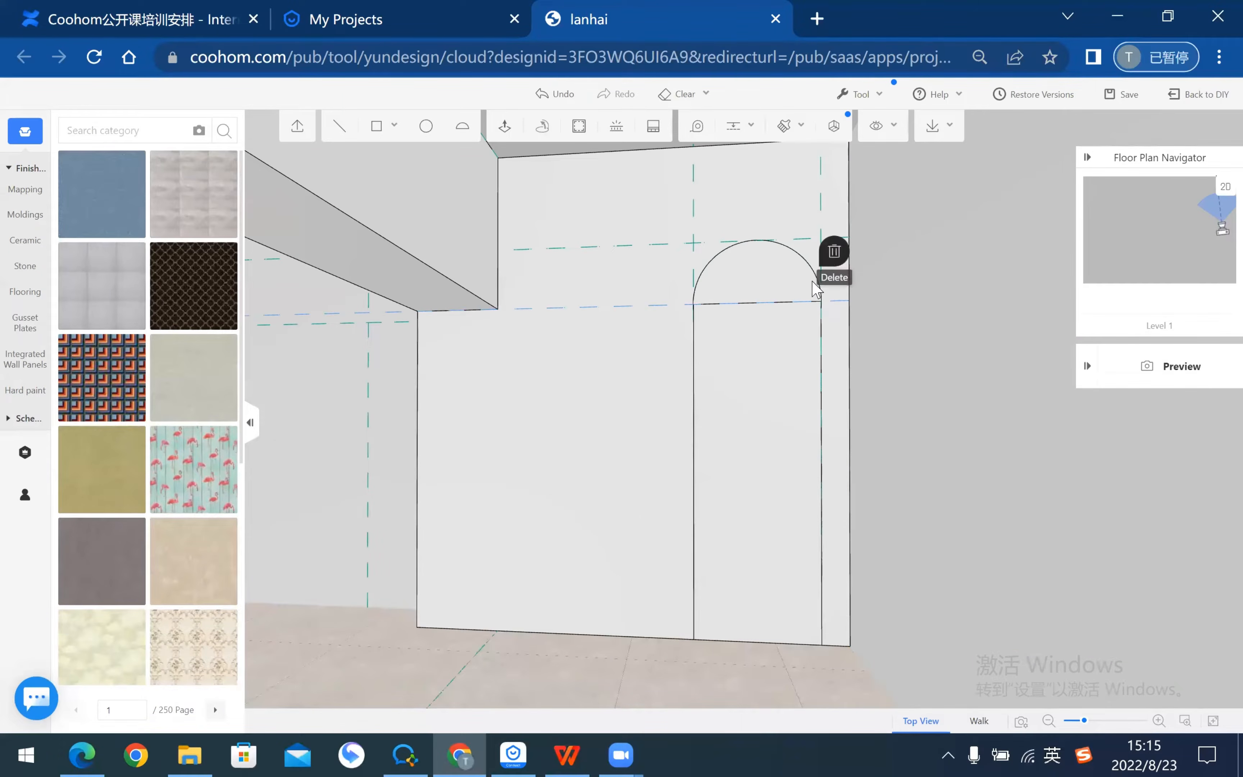
click(801, 309)
click(872, 255)
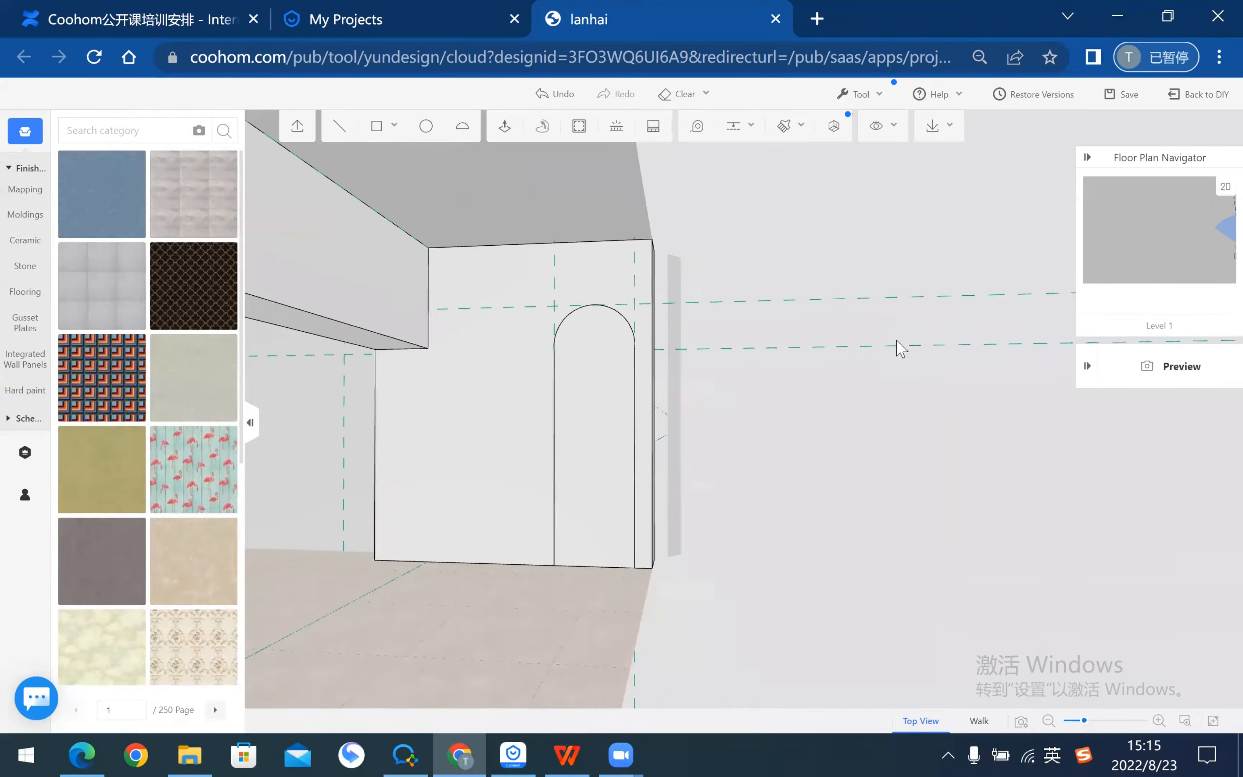
Step: Push/Pull the arched face into the raised wall by 300 to form a niche
scroll(585, 167, up, 2)
middle_drag(796, 370, 816, 355)
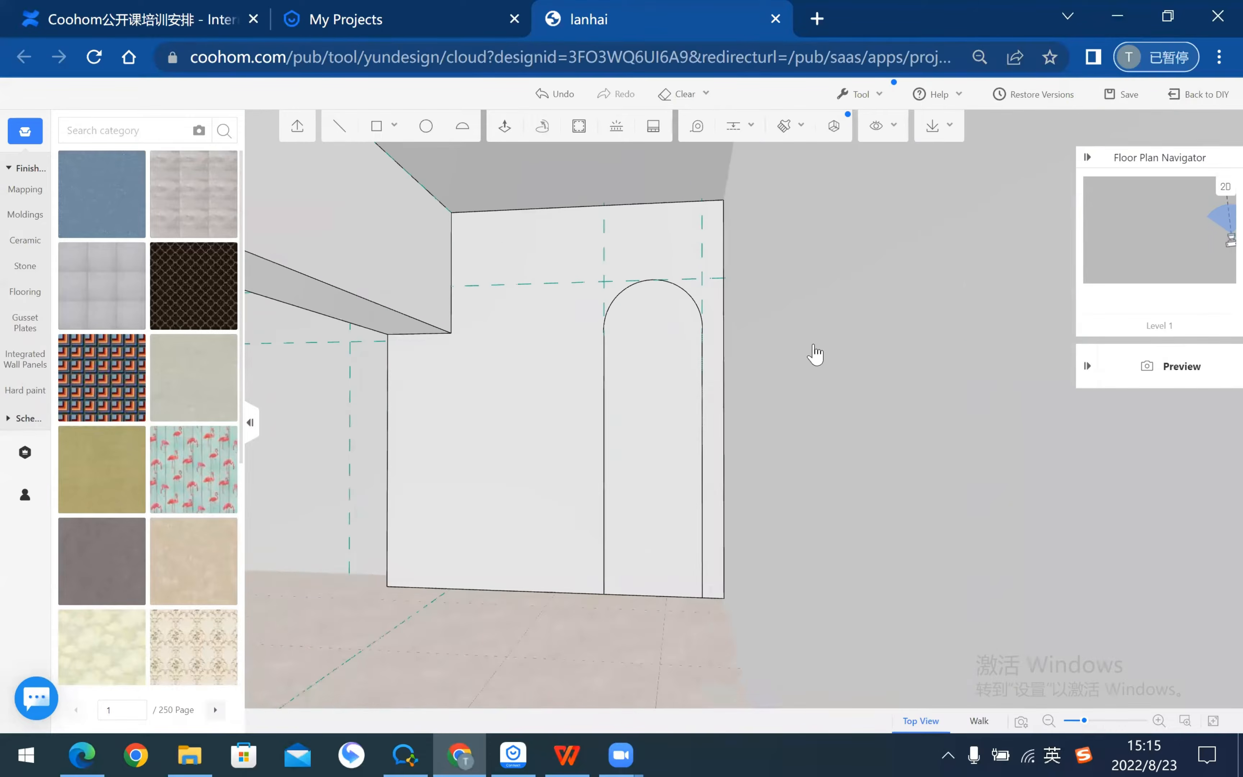
scroll(816, 344, up, 1)
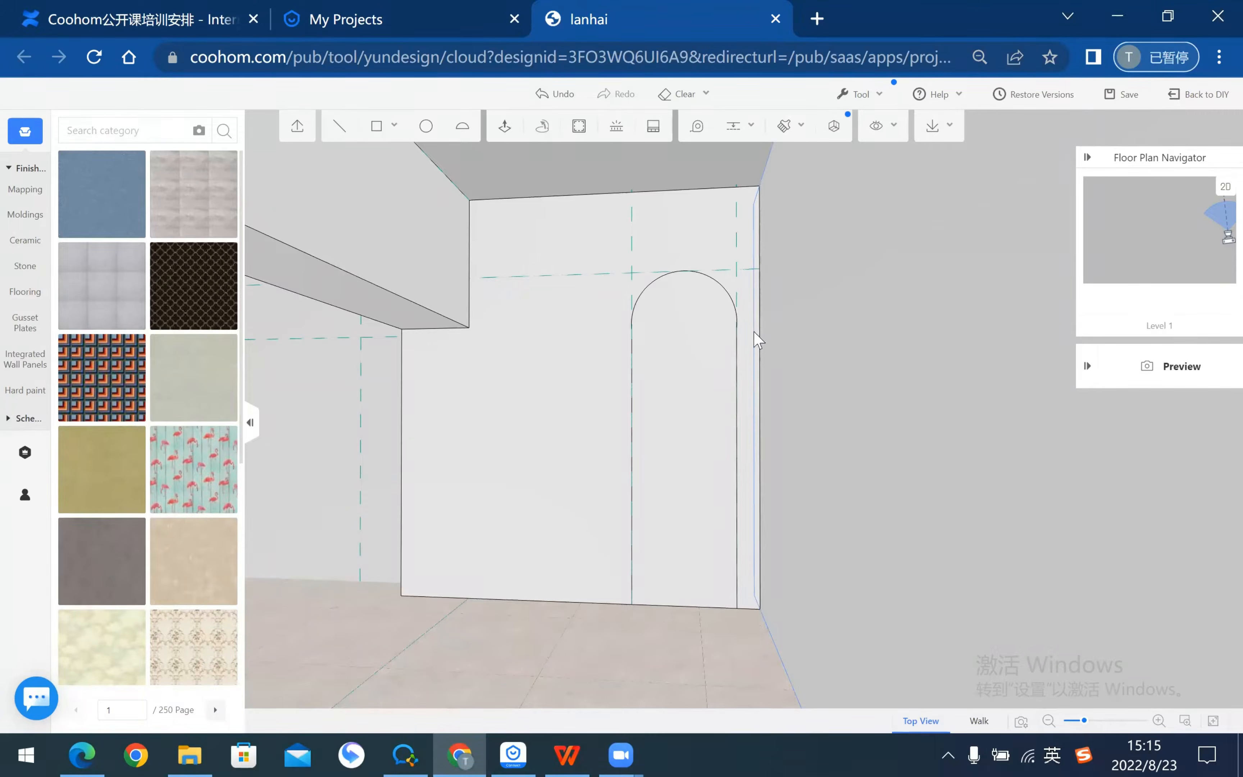
middle_drag(819, 384, 582, 195)
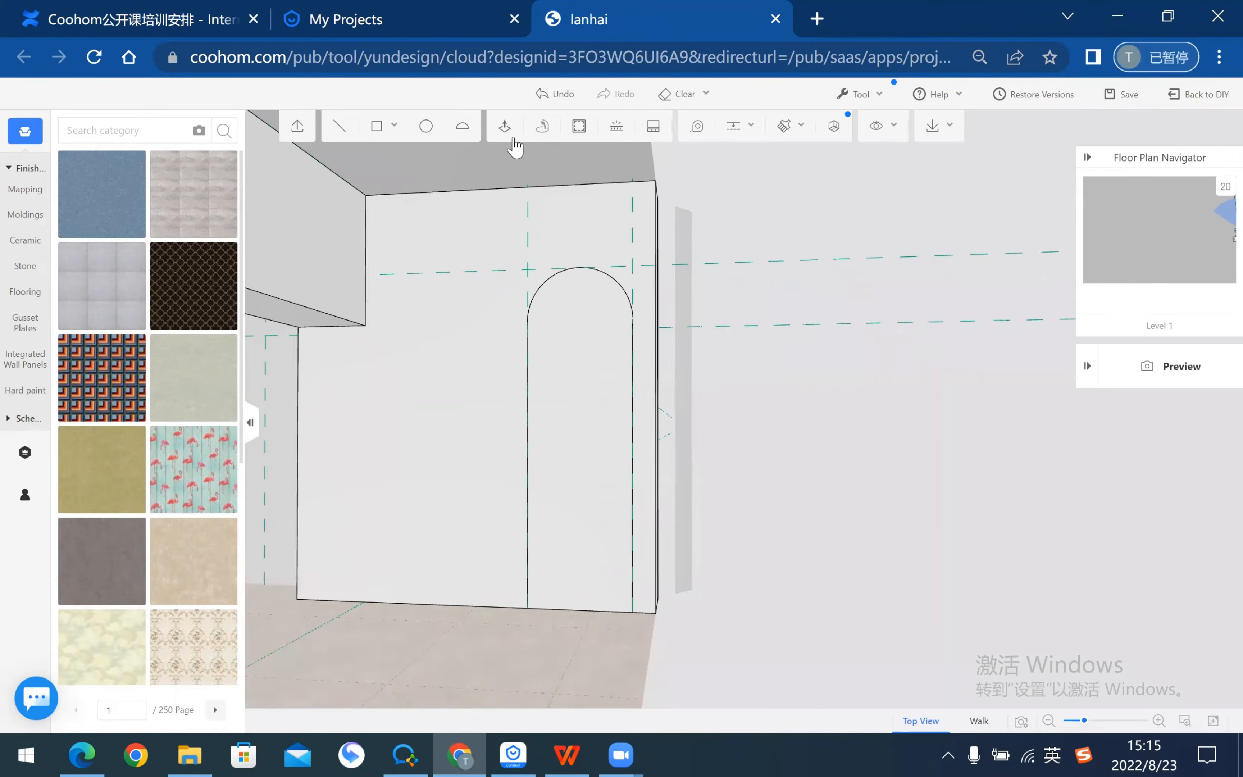
click(505, 127)
click(563, 452)
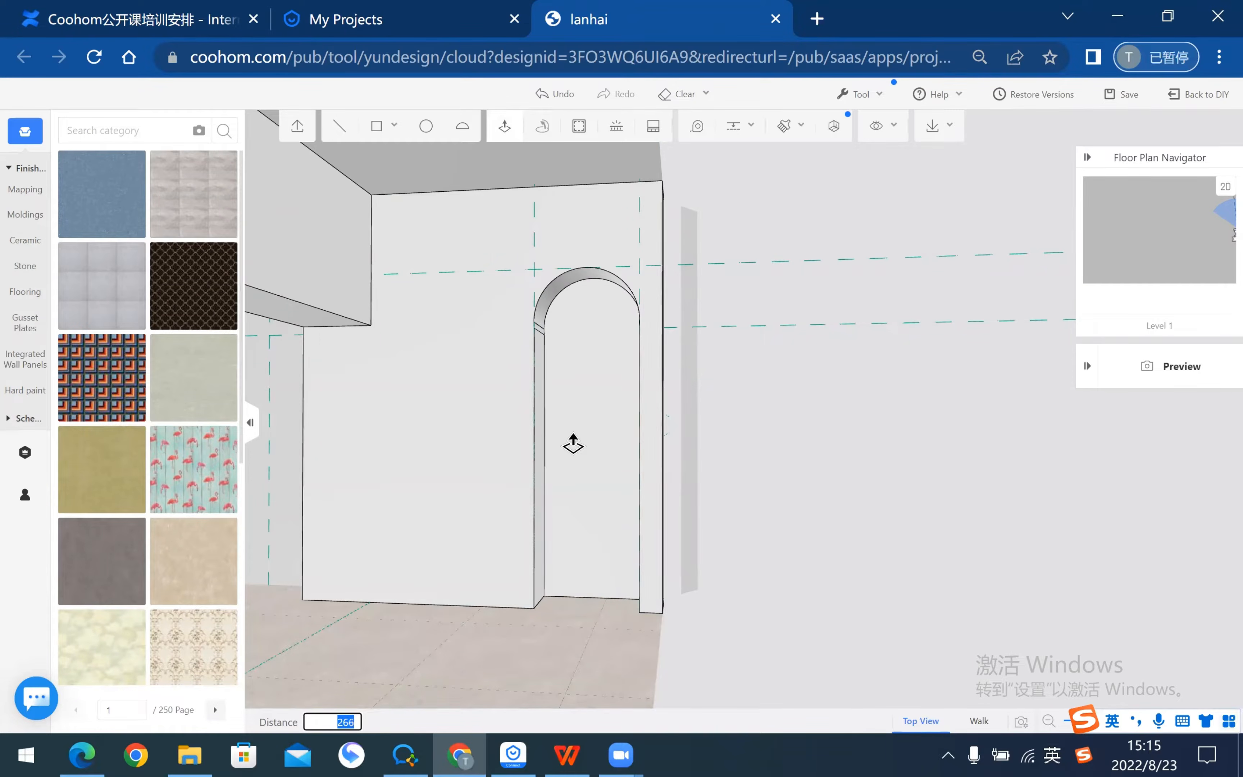
text(300)
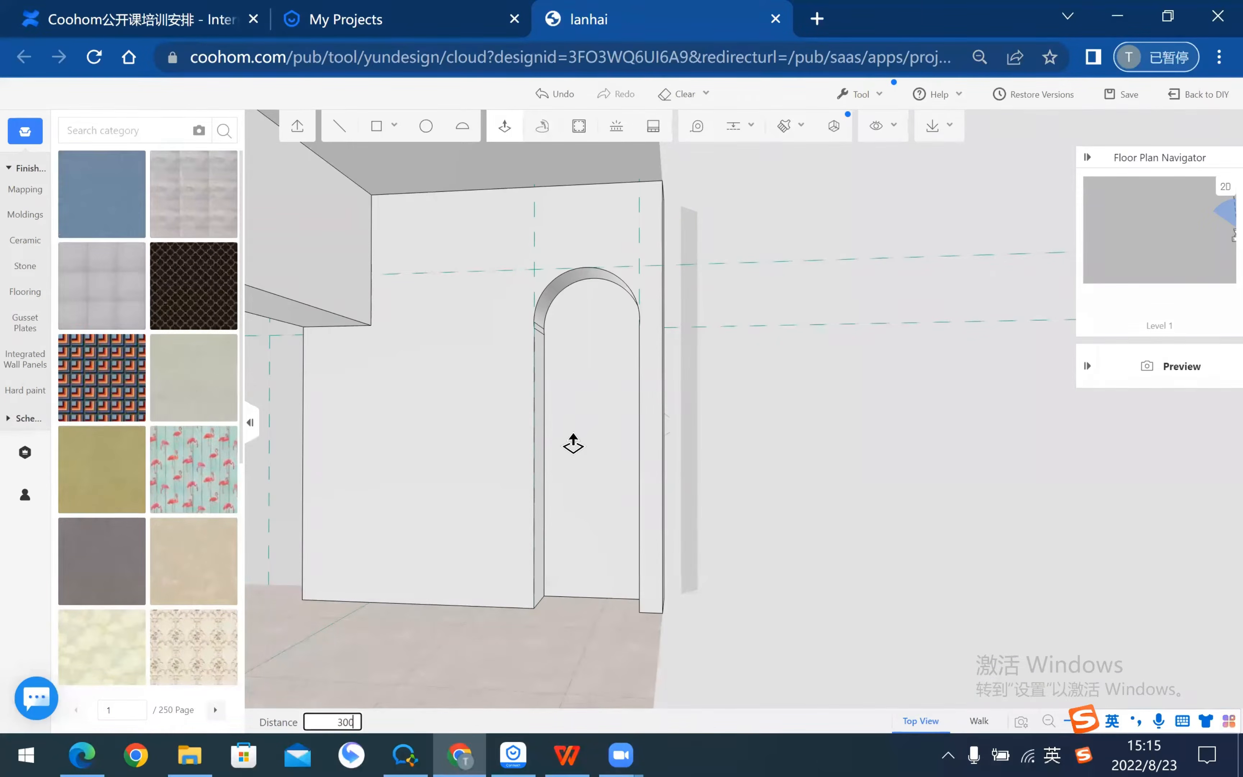
key(Return)
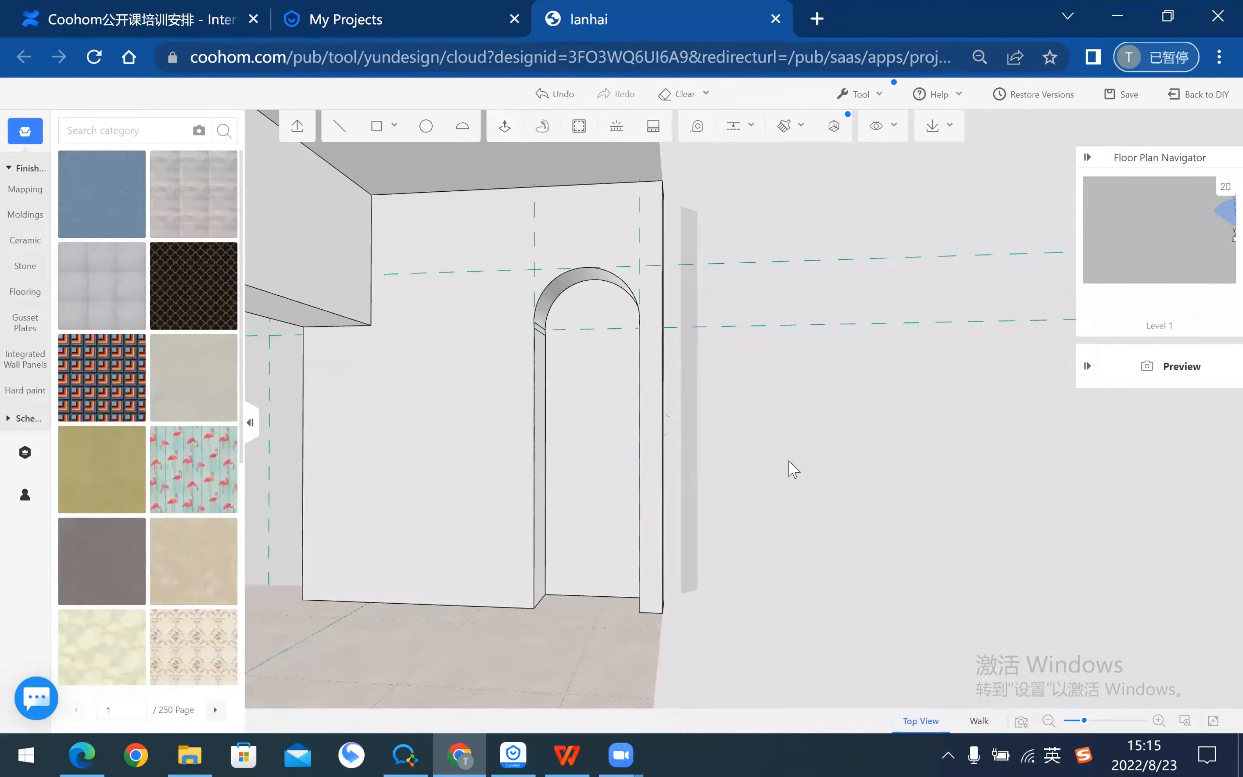
Step: Check the reference image in Construction Design2.0.pdf and draw three staggered circles beside the arched niche, with radii about 155, 275 and 300 from top down
drag(850, 559, 543, 726)
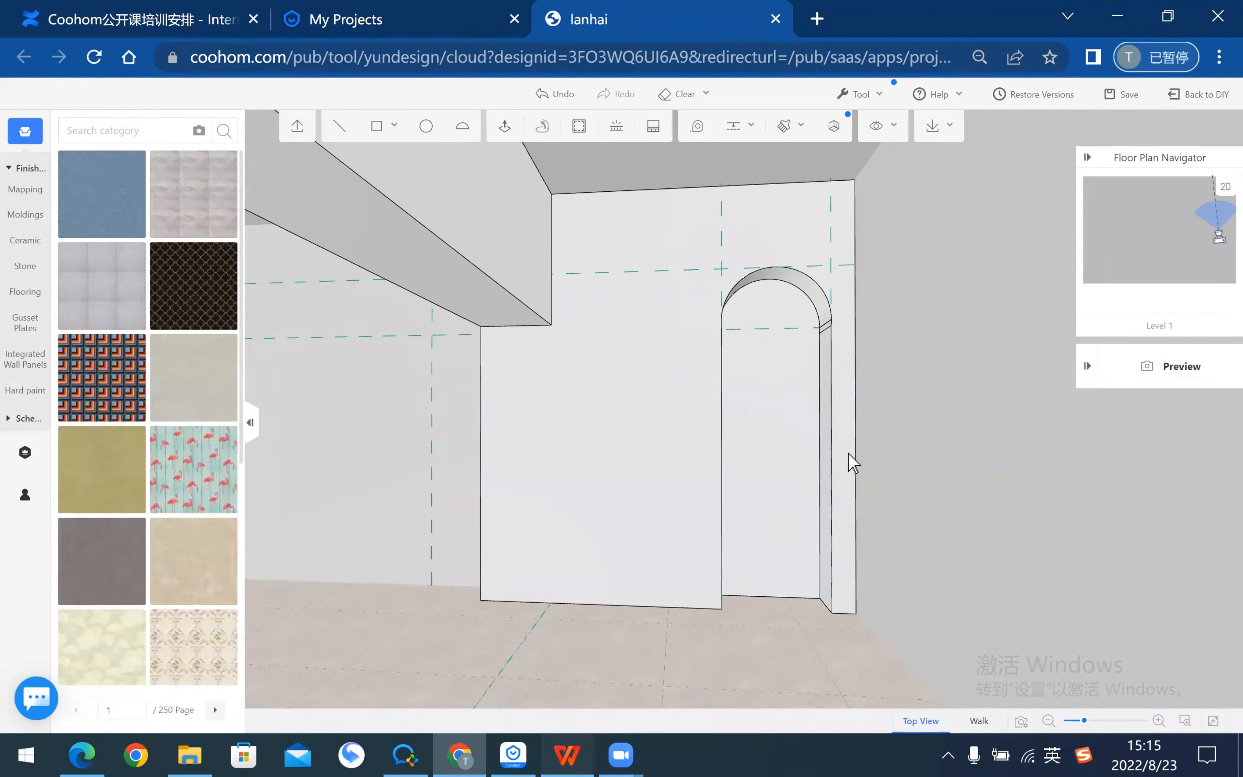
key(alt+Tab)
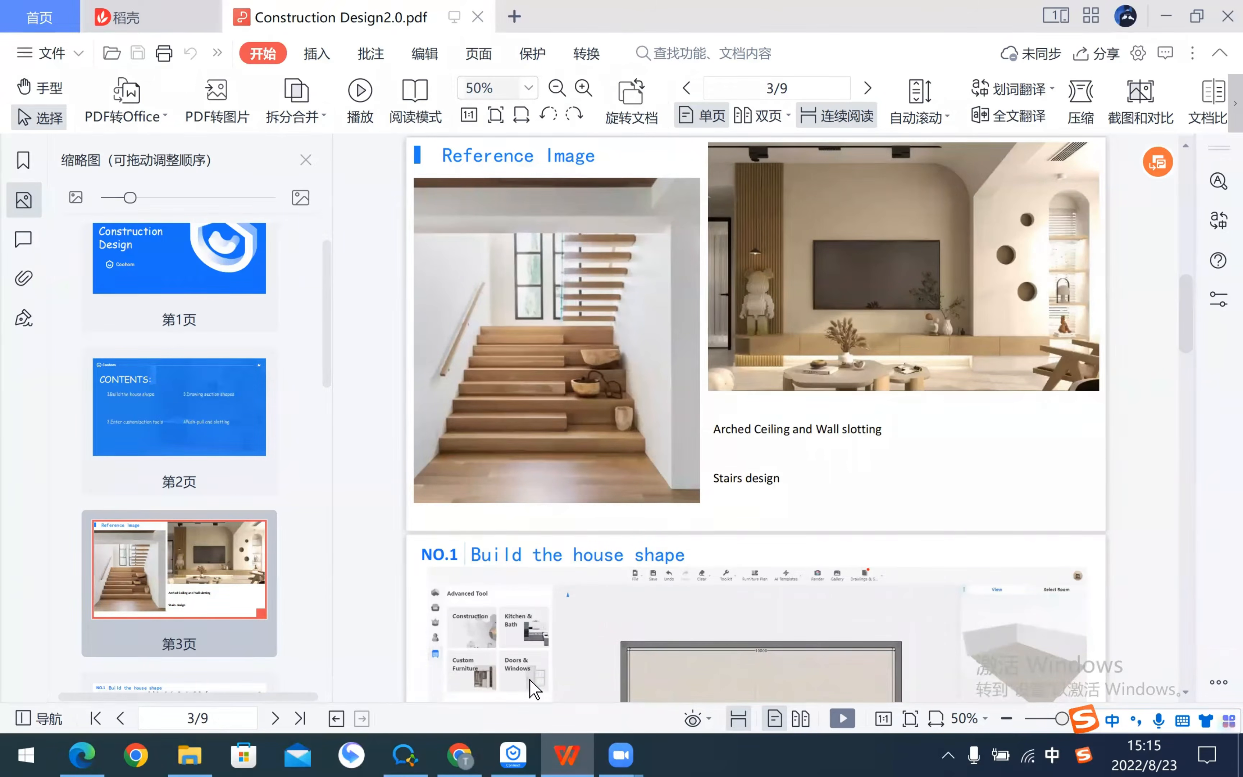
click(471, 751)
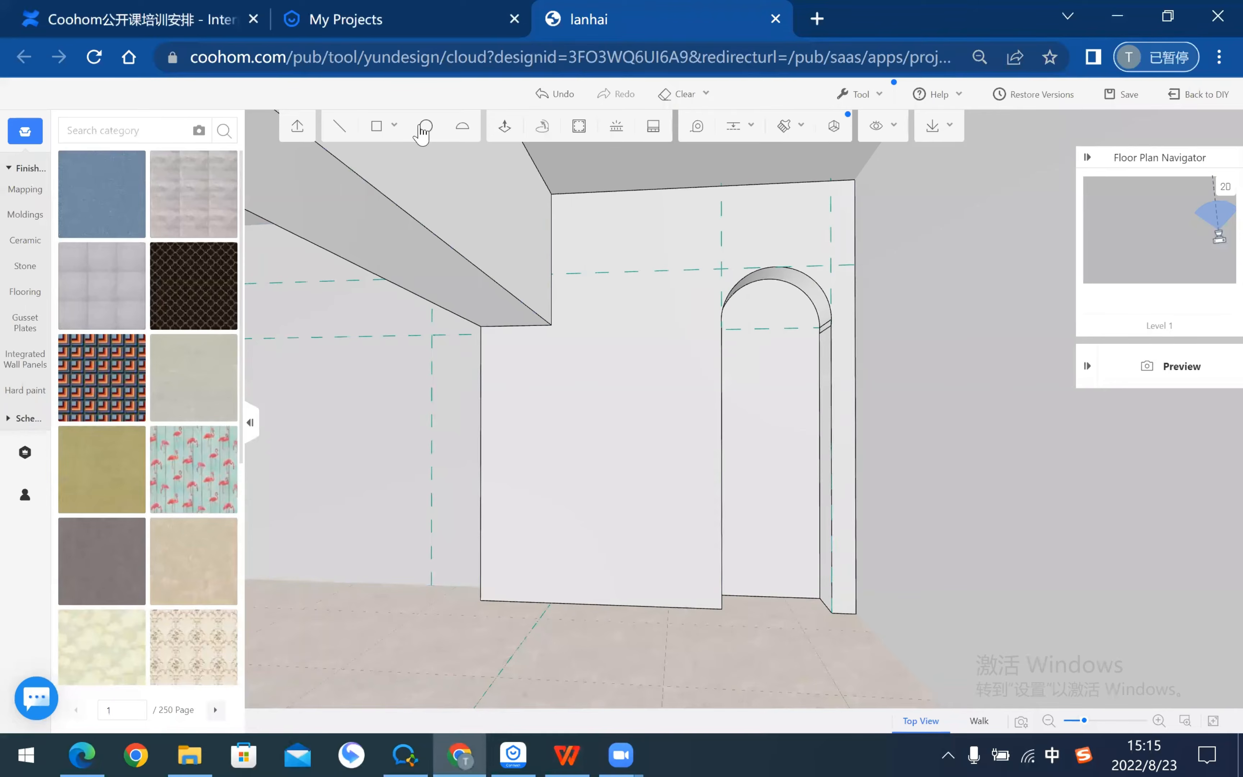
key(c)
click(641, 314)
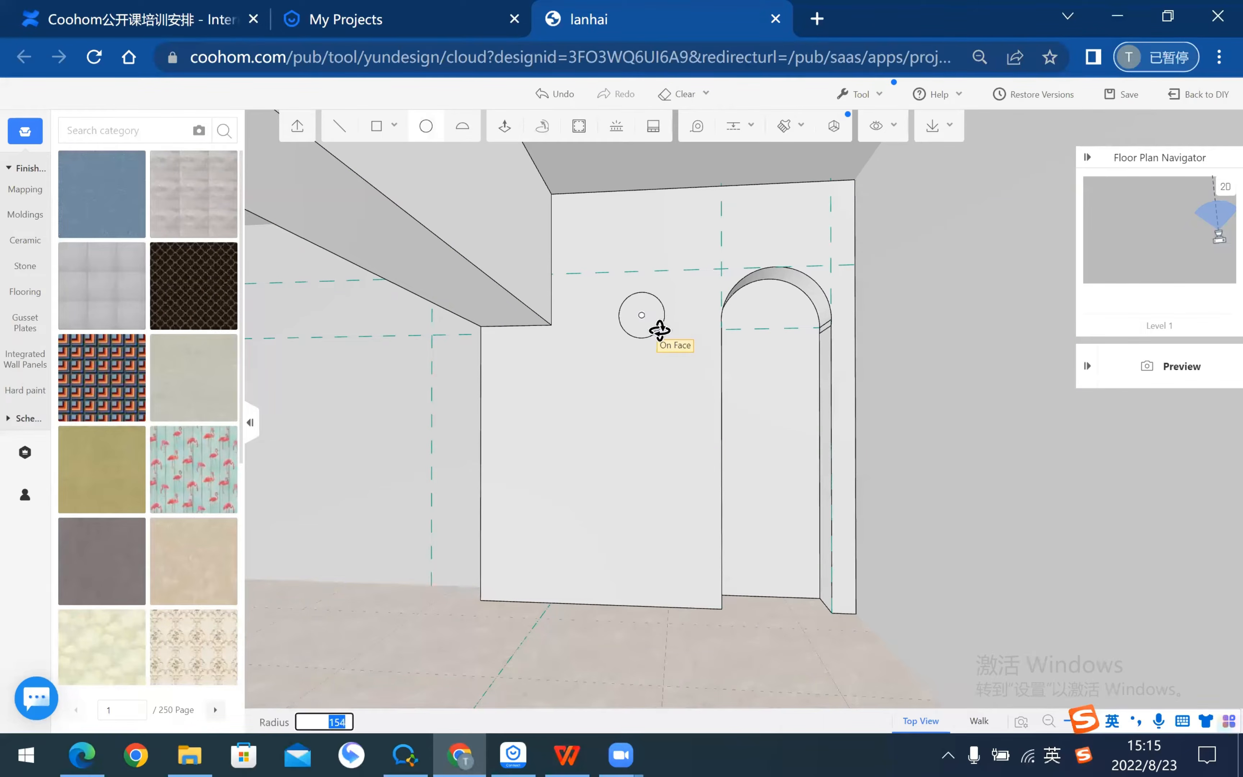
click(660, 330)
click(570, 400)
click(603, 421)
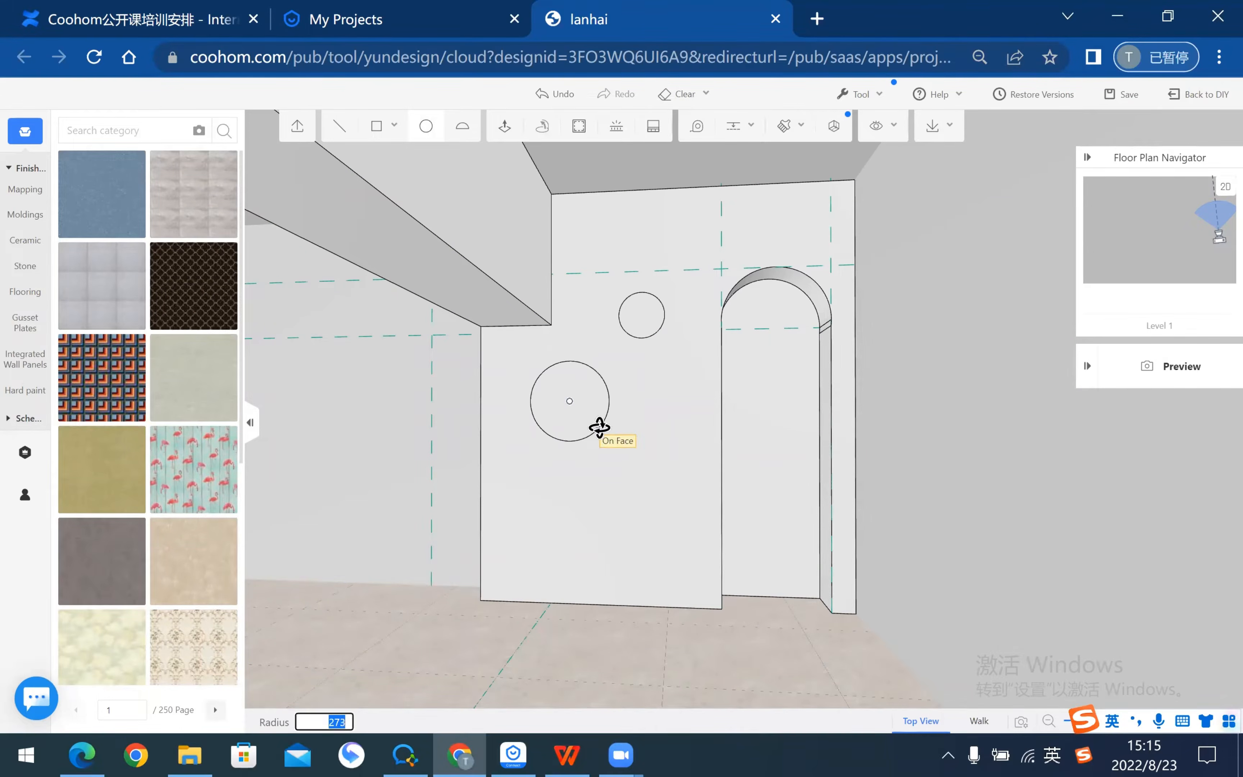
click(622, 487)
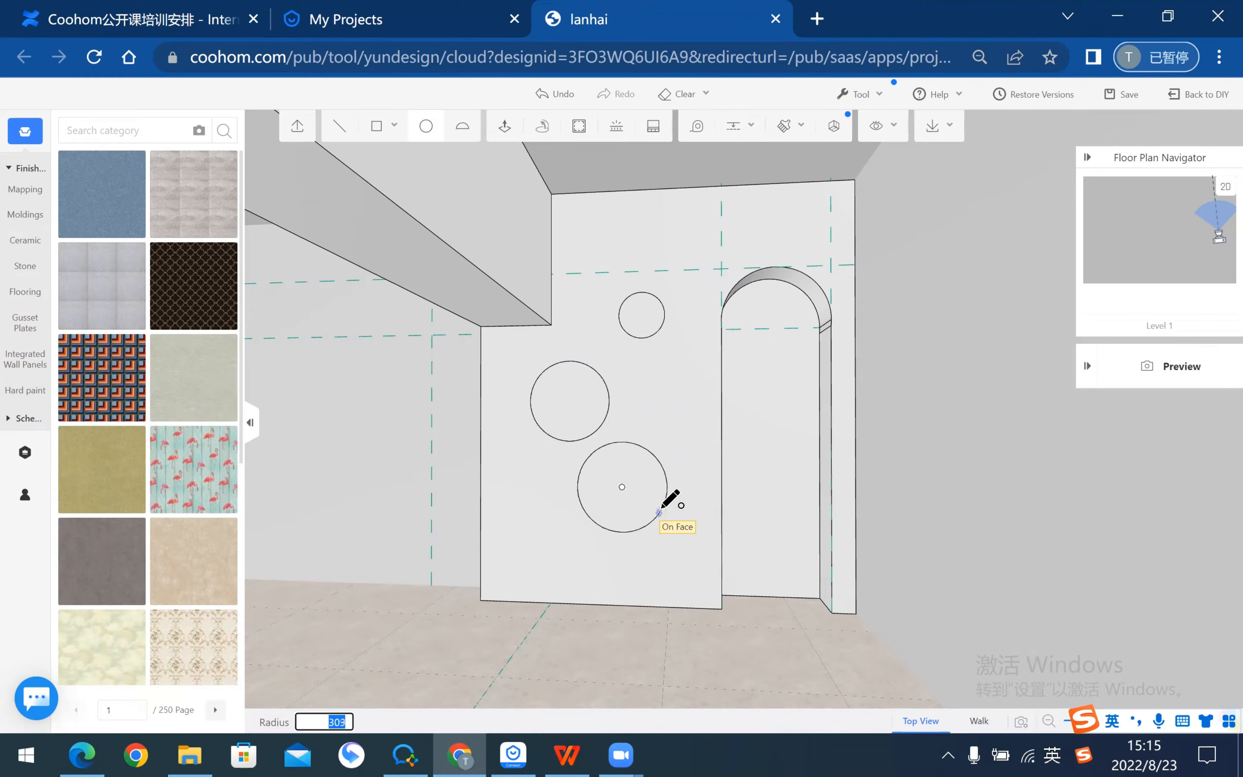
click(666, 500)
key(Escape)
Step: Push/Pull the small upper circle into the raised wall by 150
key(w)
key(a)
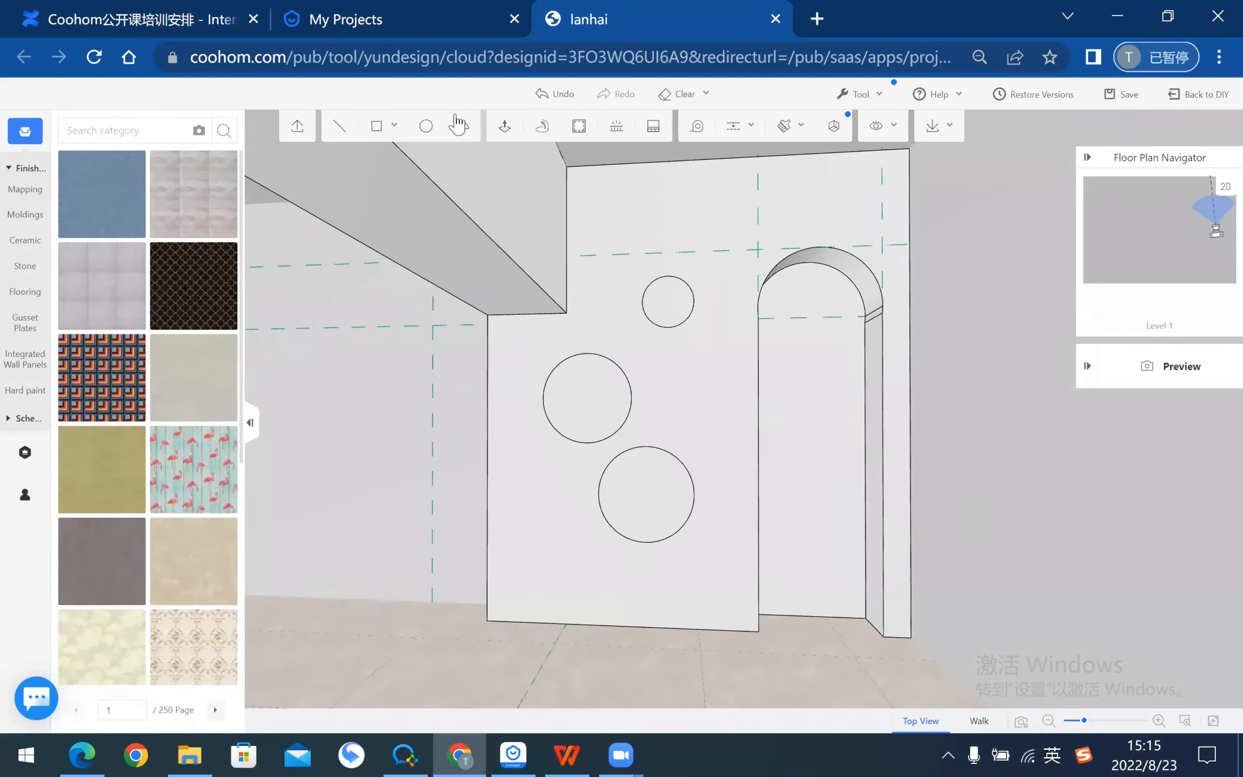
key(d)
click(505, 128)
click(637, 307)
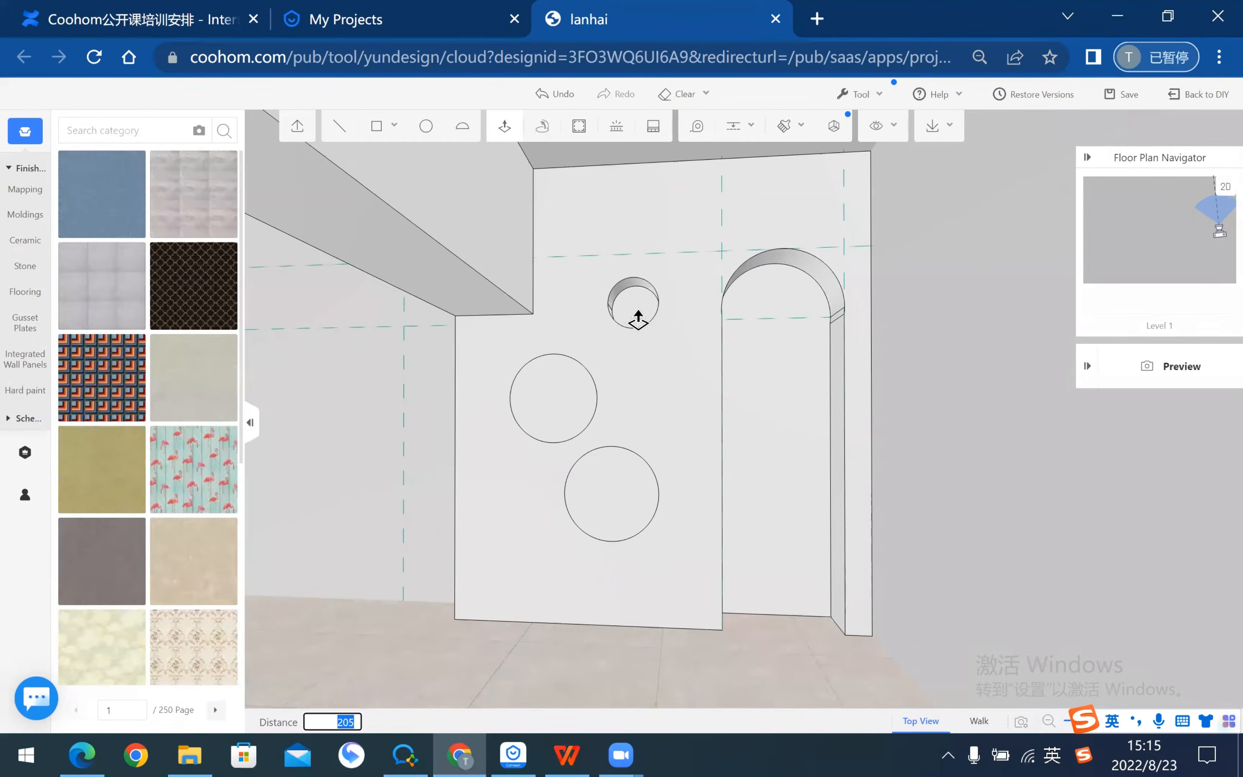
text(150)
key(Return)
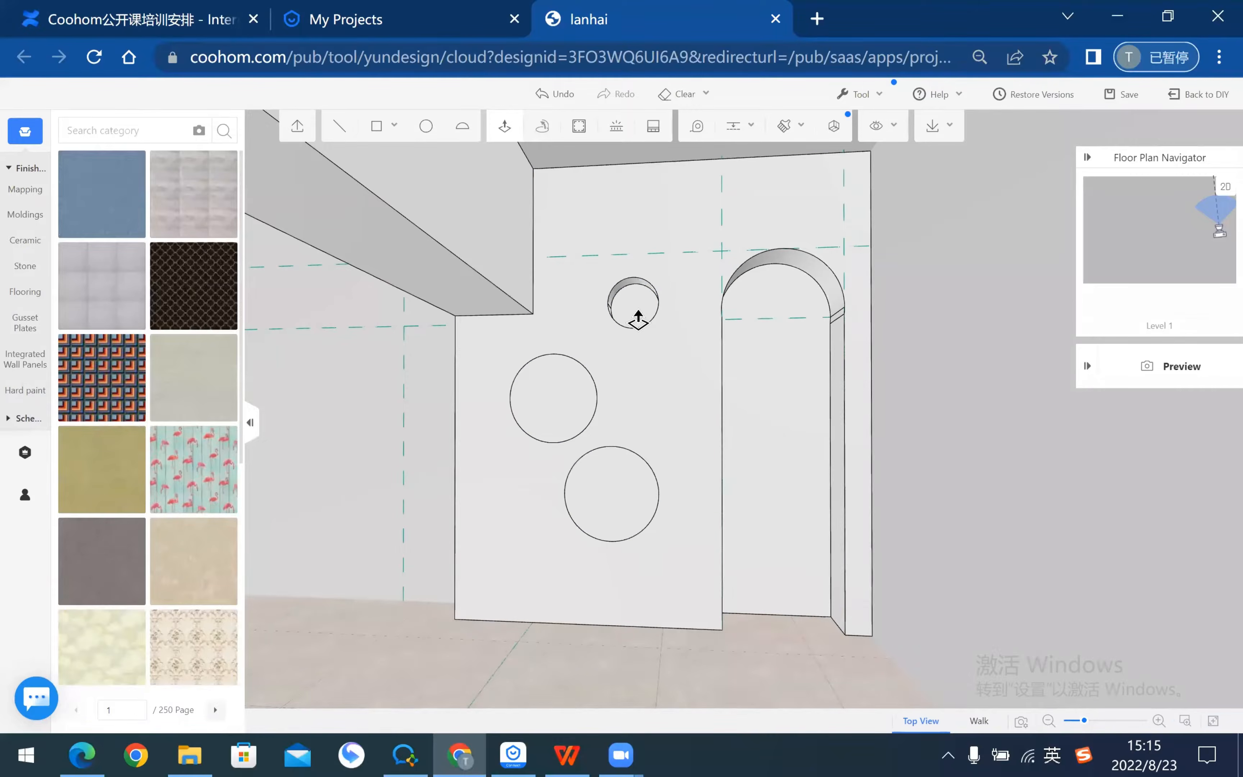
Step: Push/Pull the middle and lower circles into the raised wall by 150 each
click(561, 393)
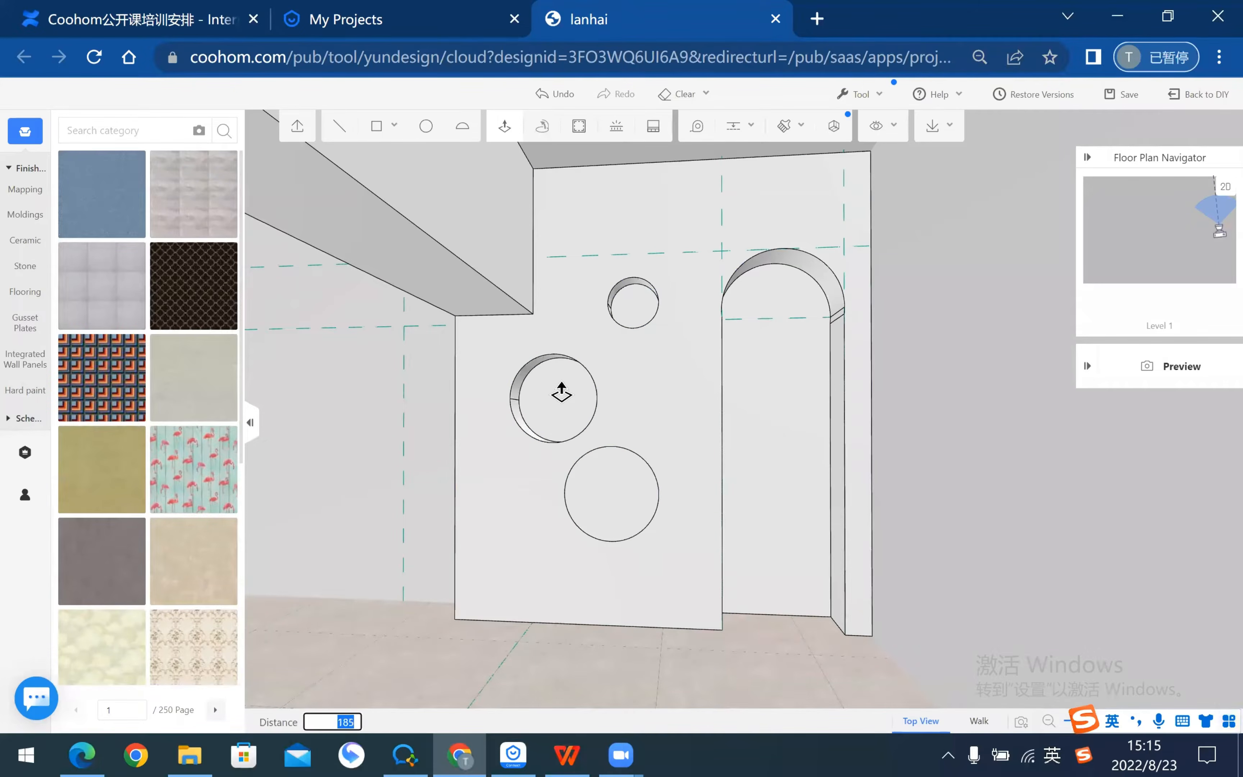
text(1)
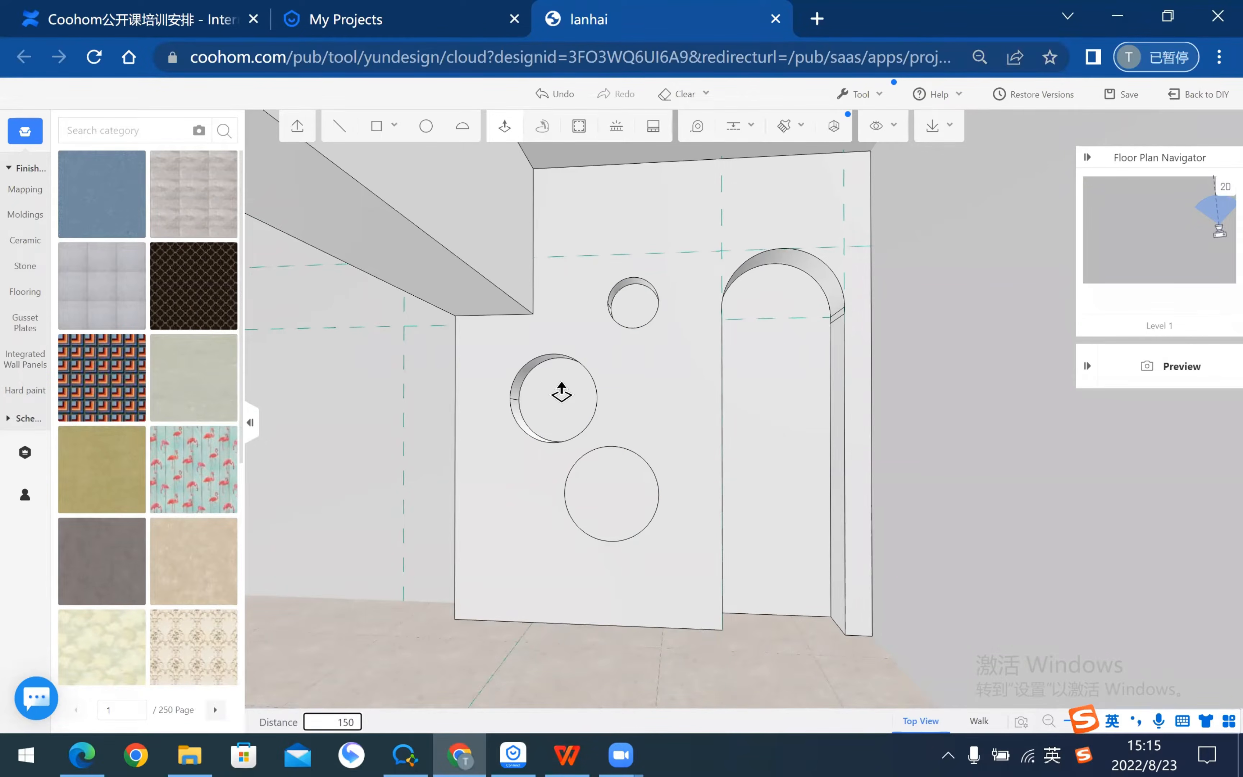
text(50)
key(Return)
click(600, 487)
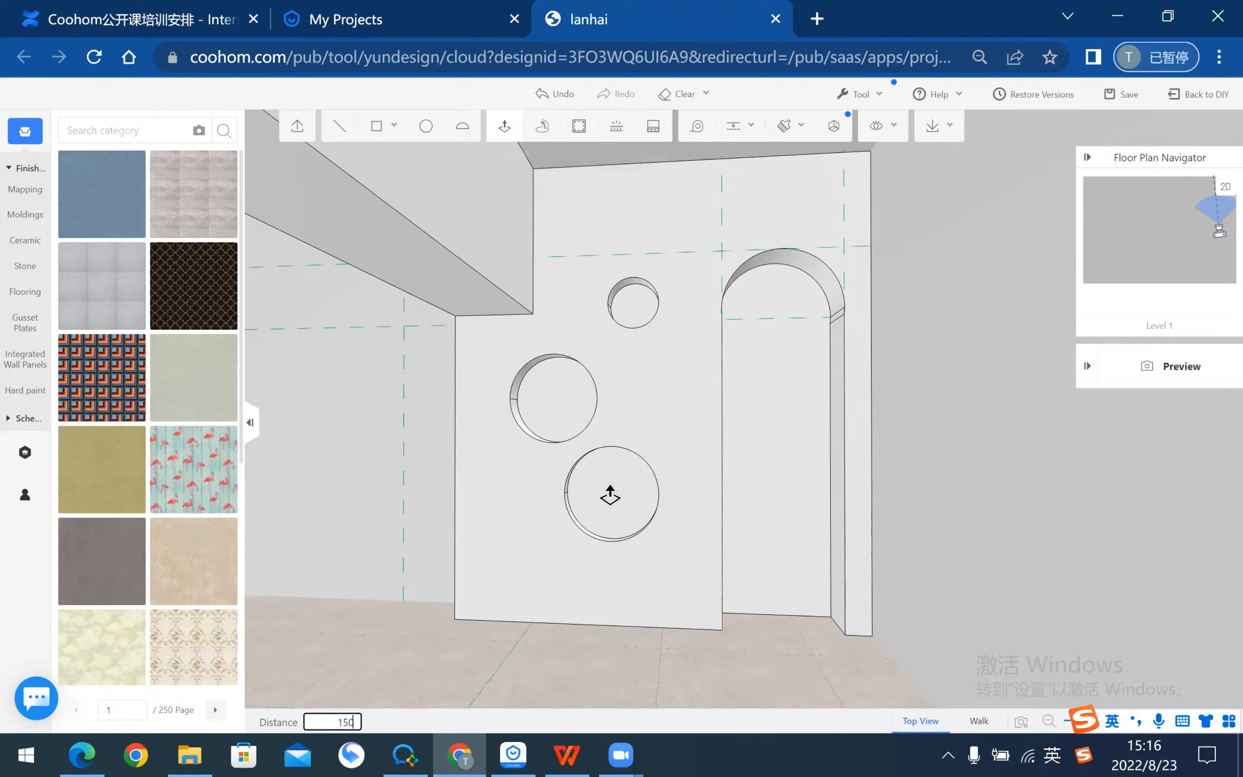
key(Return)
scroll(929, 440, down, 3)
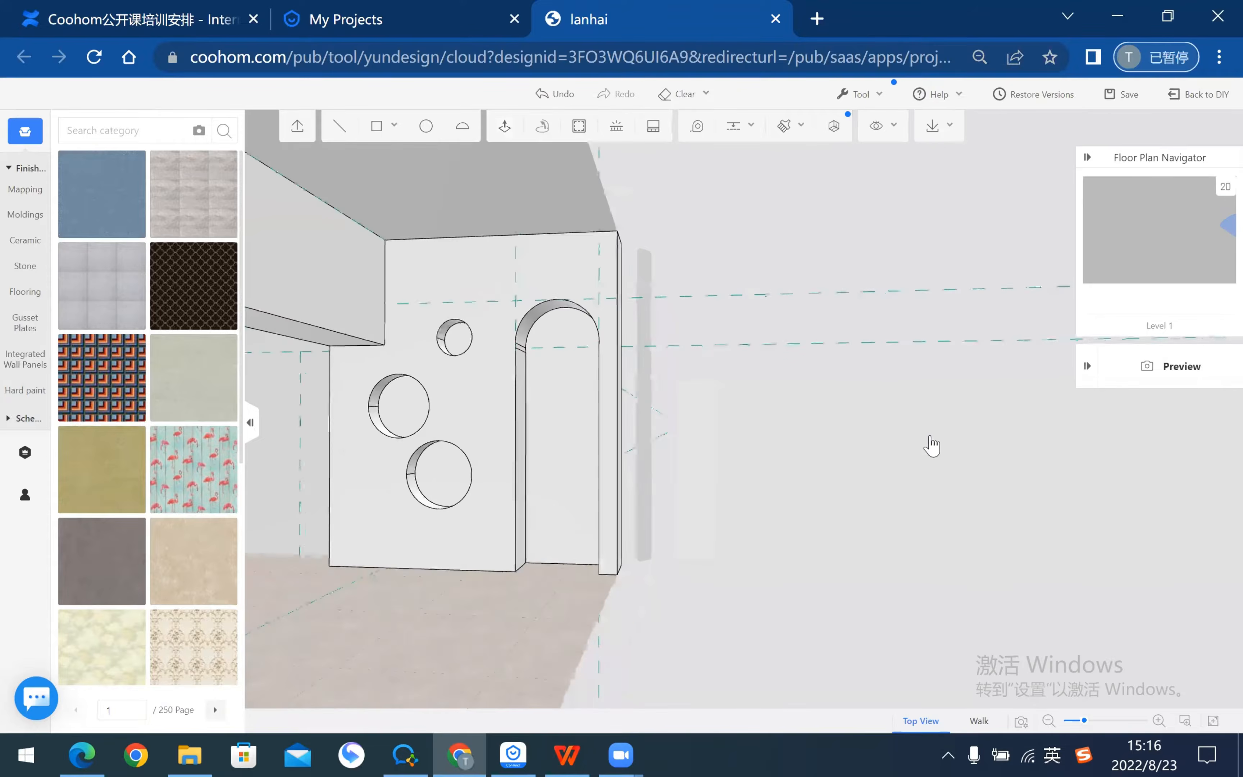
scroll(913, 502, up, 3)
scroll(931, 476, down, 4)
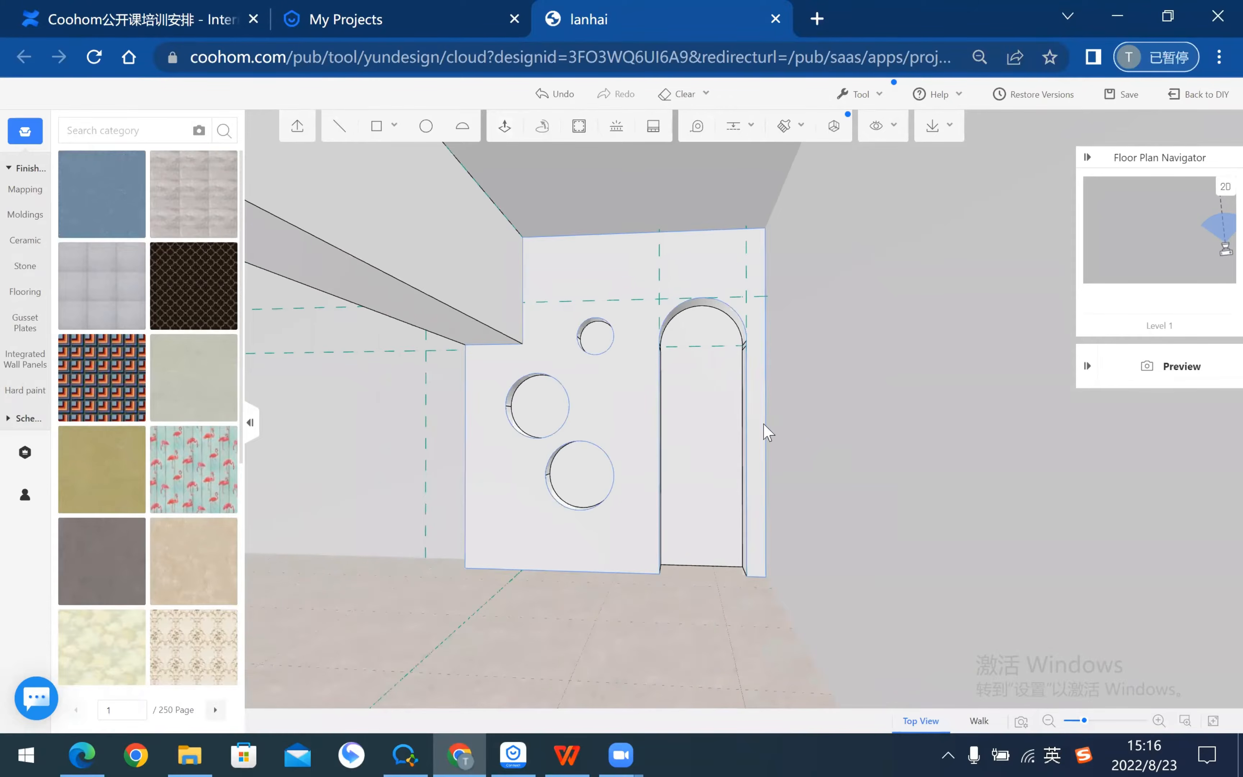
drag(899, 436, 814, 389)
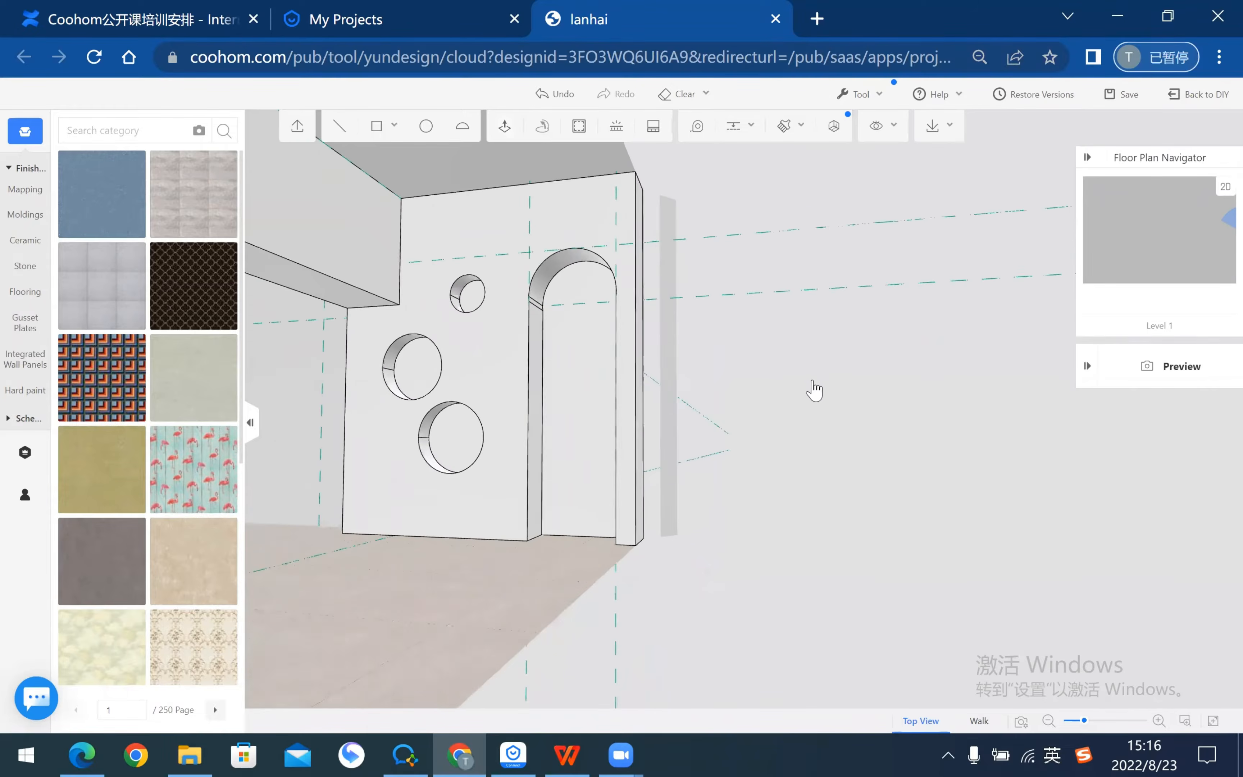
Step: Add a guide 400 above the bottom edge of the arched niche's side face and a second parallel guide just above it
scroll(818, 393, up, 2)
key(d)
key(a)
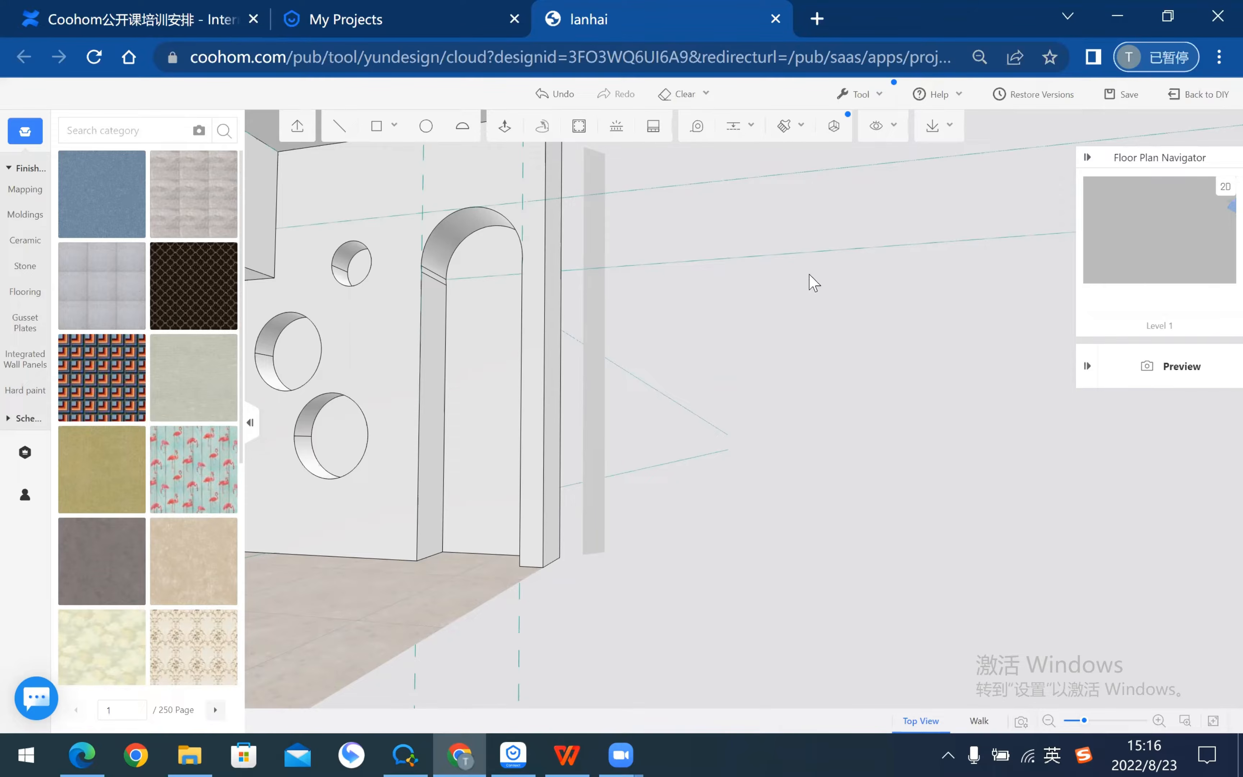
drag(810, 275, 712, 260)
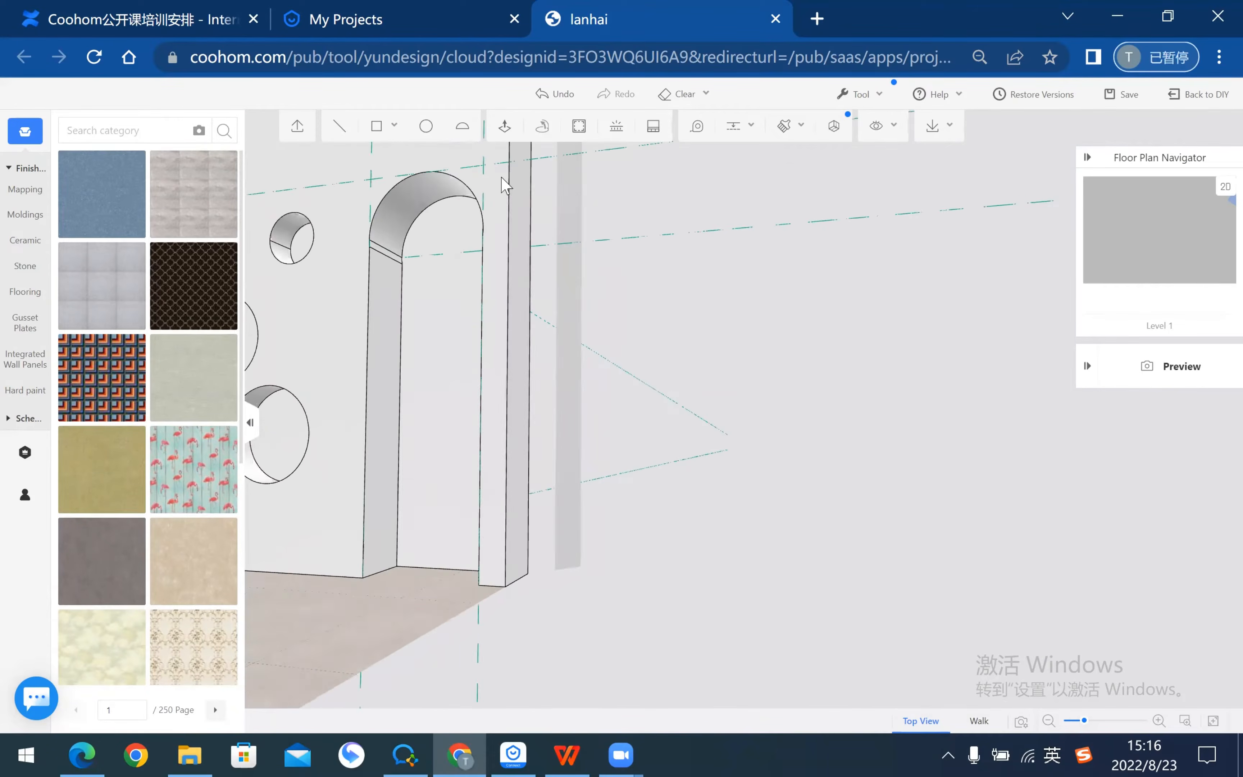
click(738, 129)
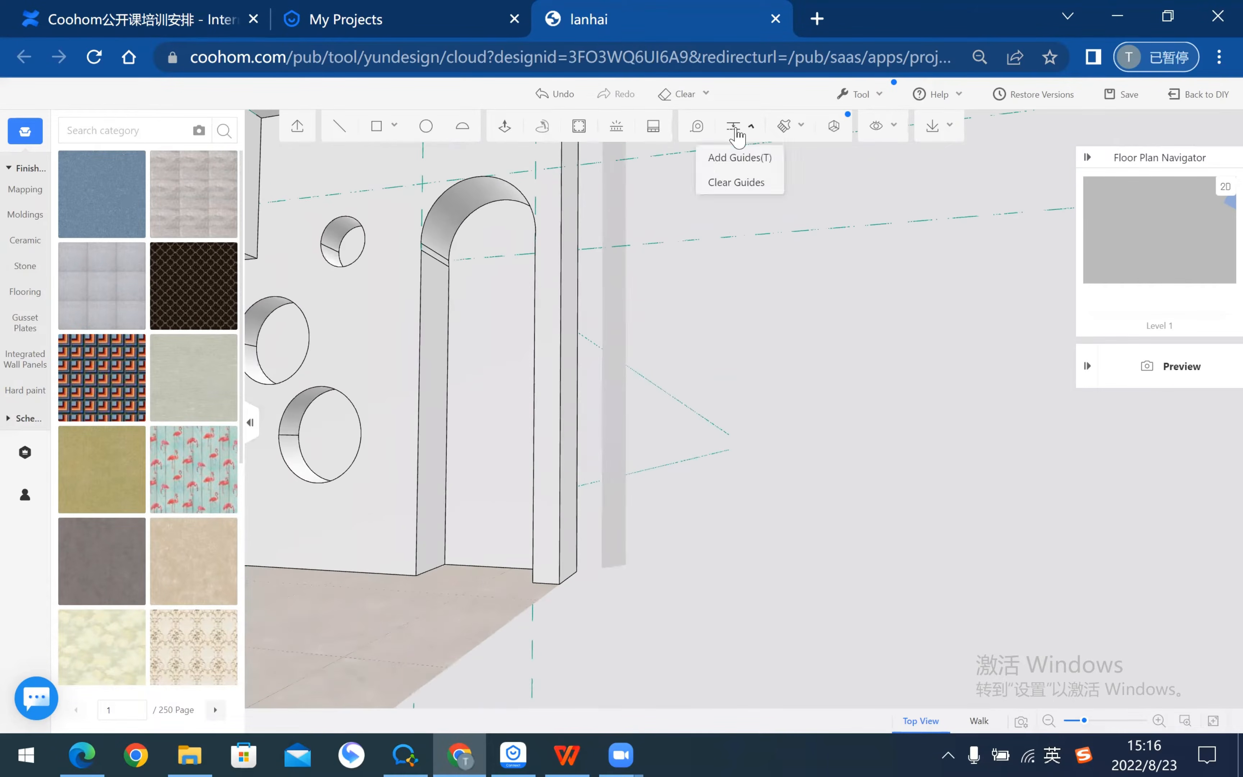
click(740, 157)
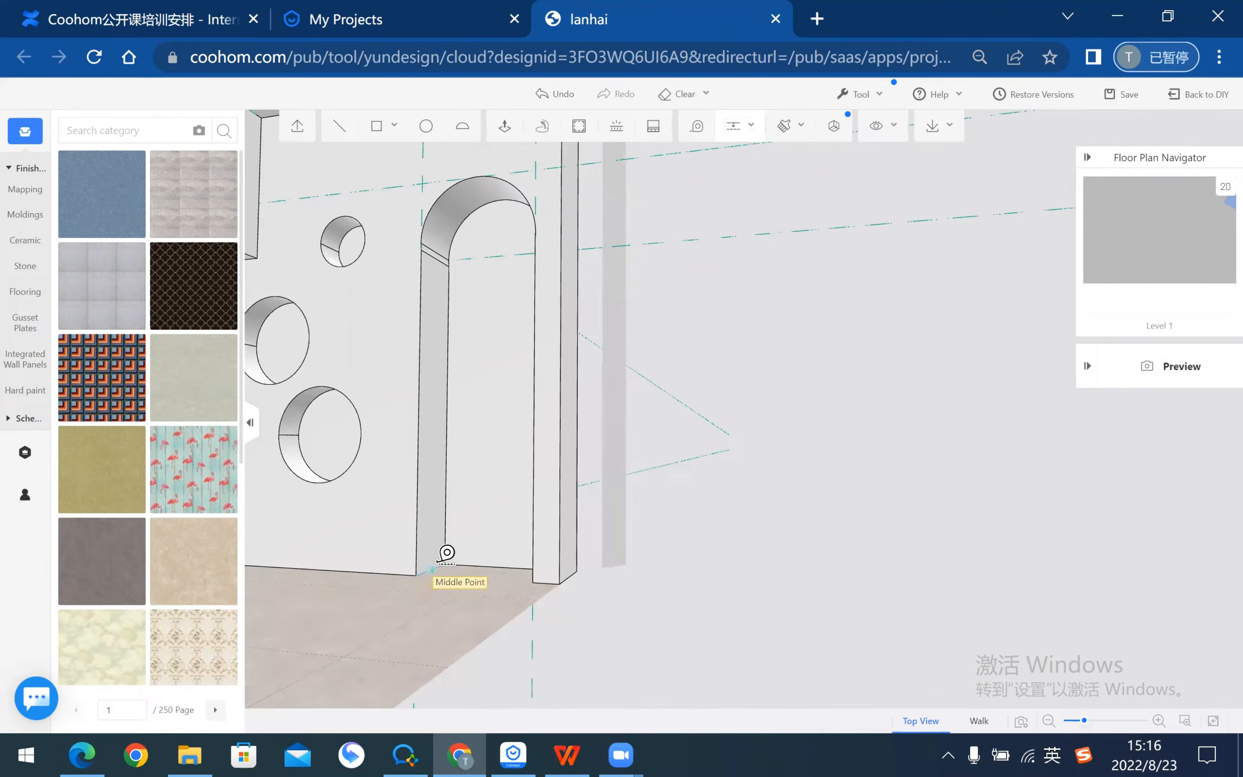
click(432, 568)
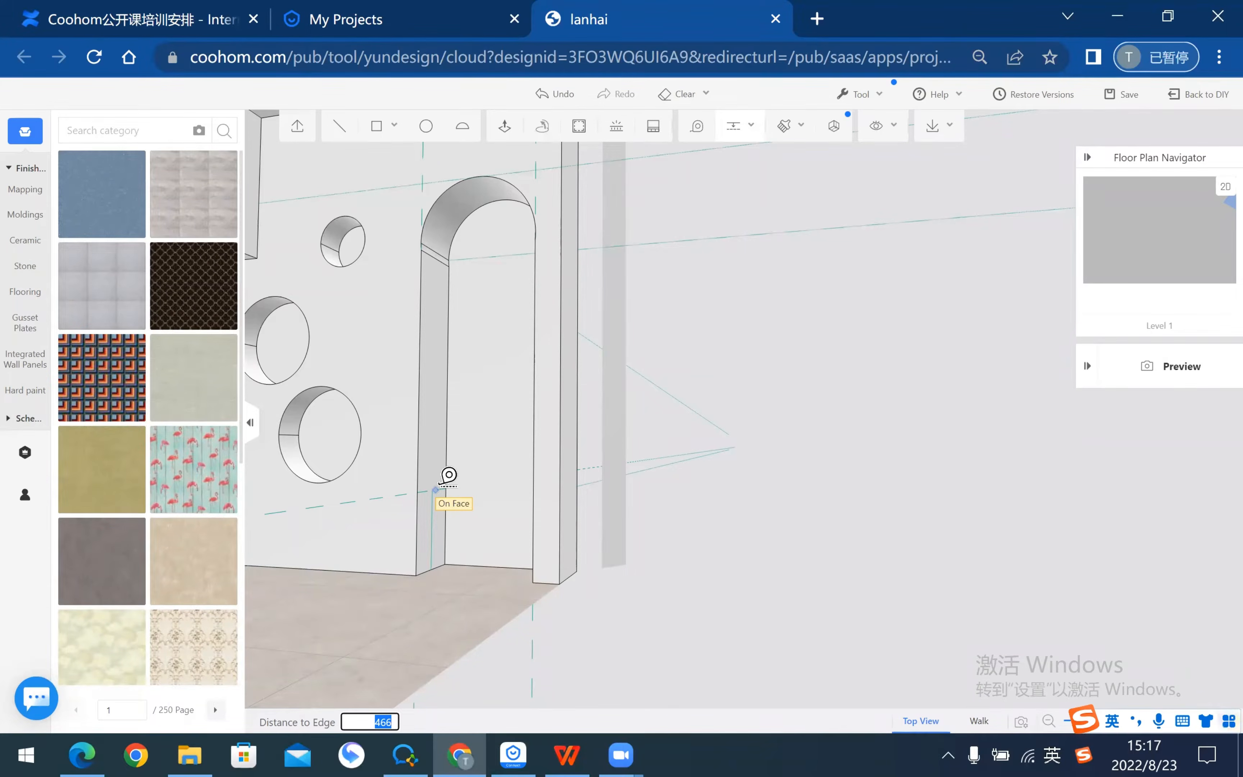
text(400)
key(Return)
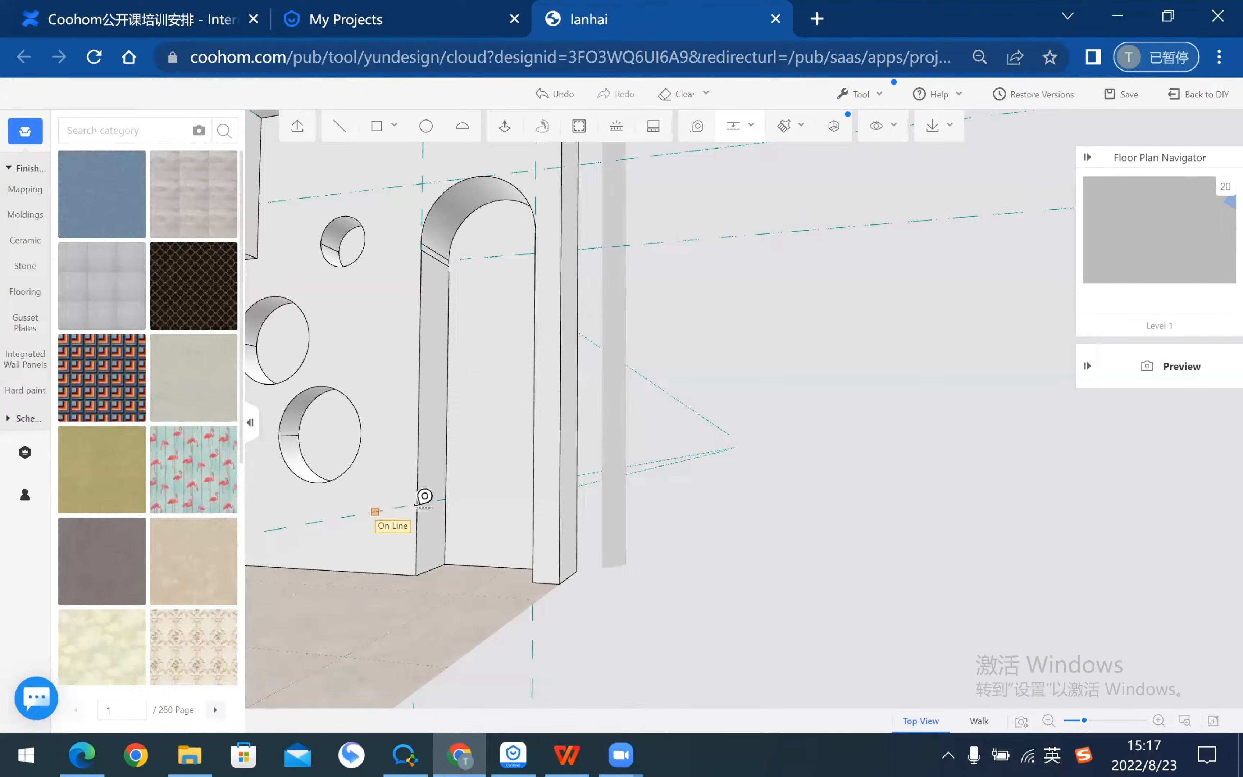
click(395, 508)
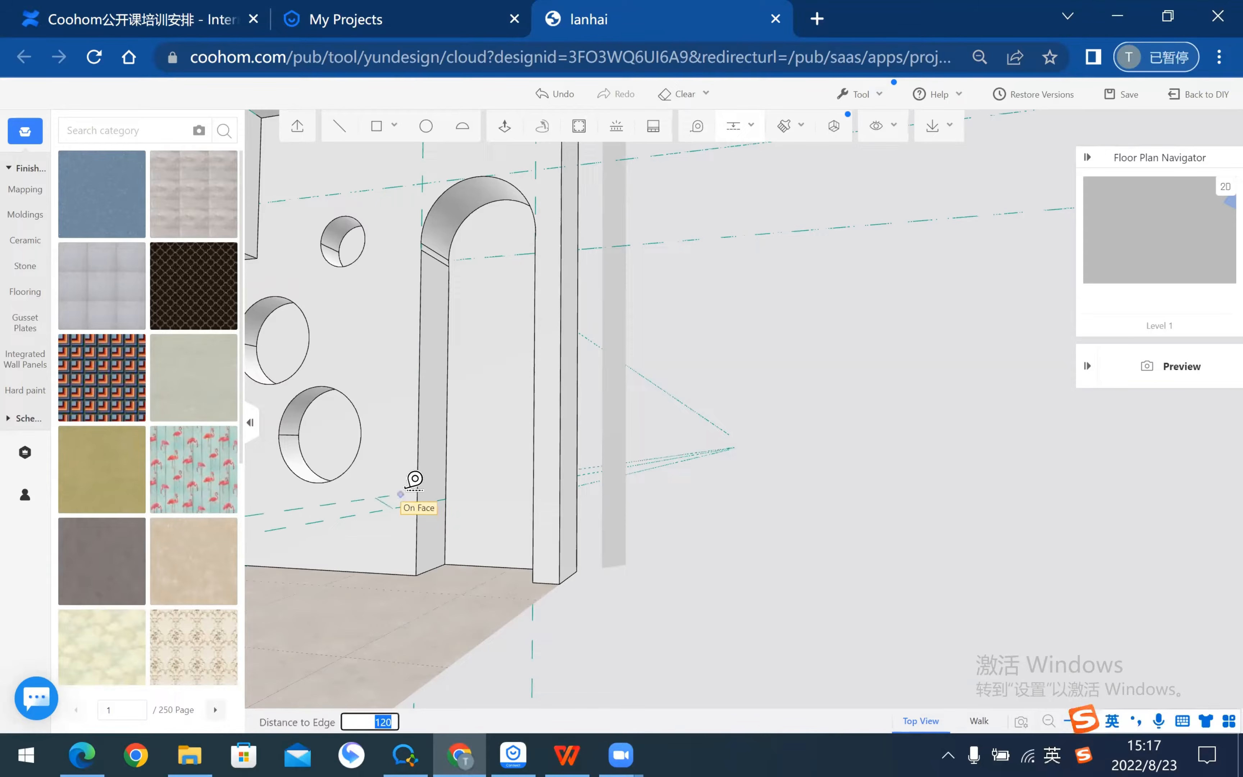
click(437, 482)
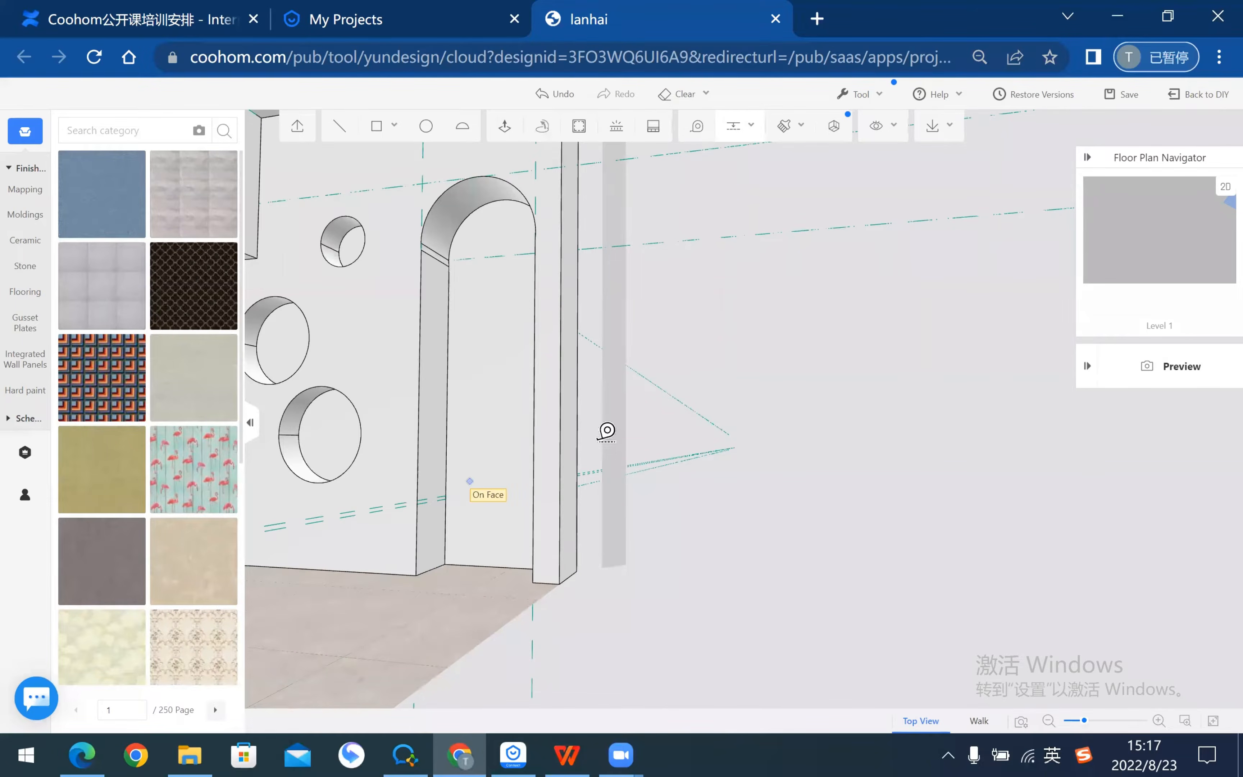
key(Escape)
Step: Draw a 300-long thin rectangle between the two guides across the arched niche's side face
key(w)
key(a)
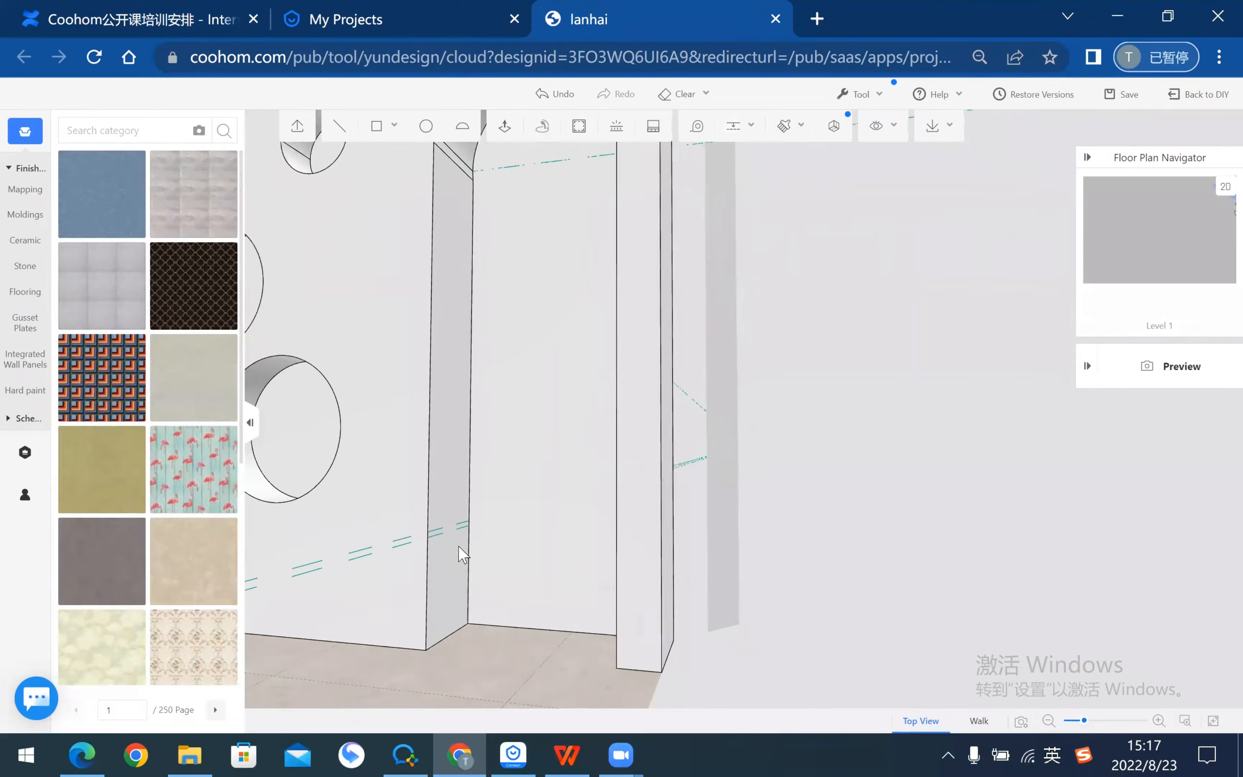
click(379, 135)
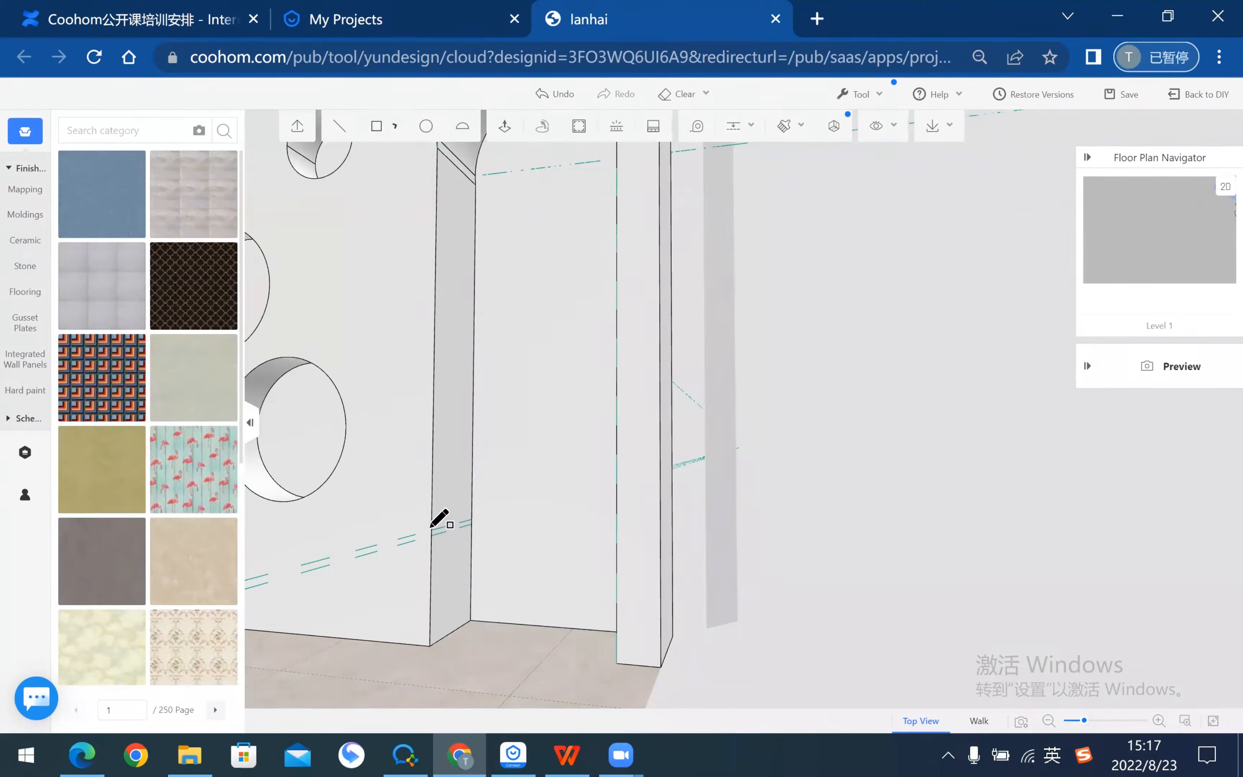
click(432, 530)
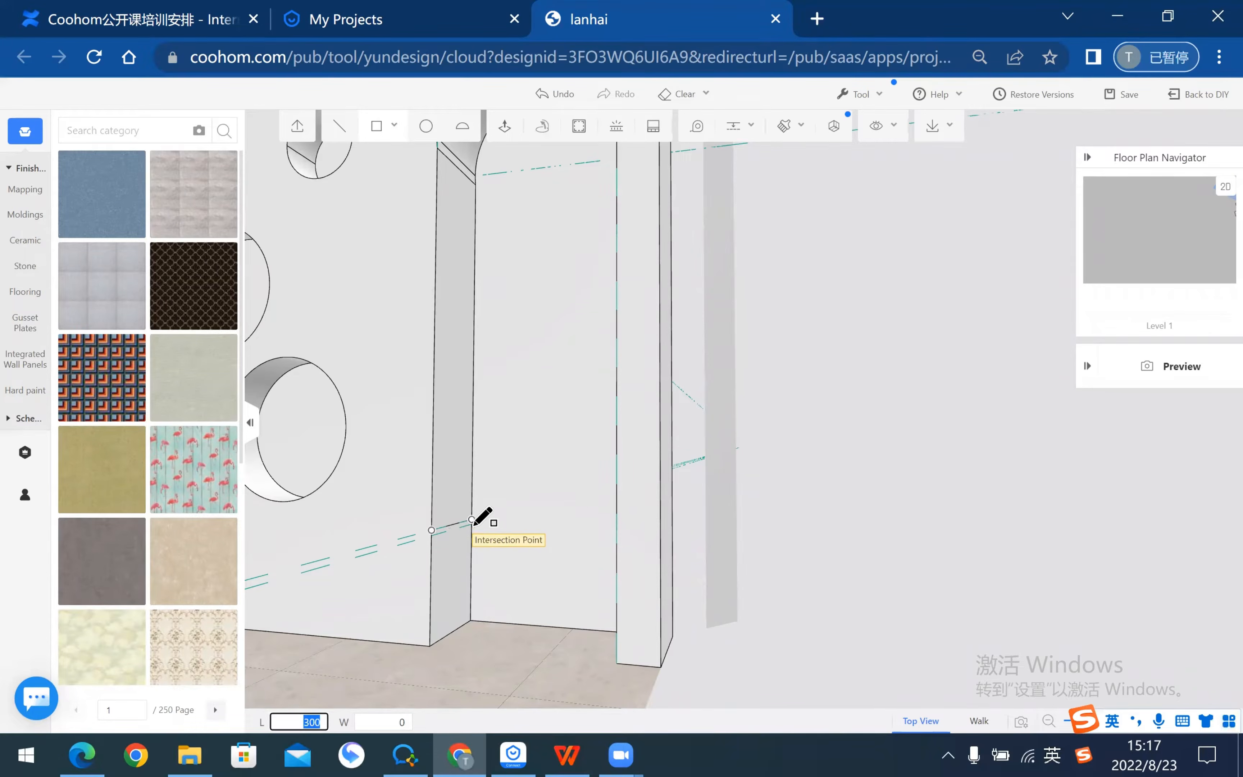
click(472, 524)
key(Escape)
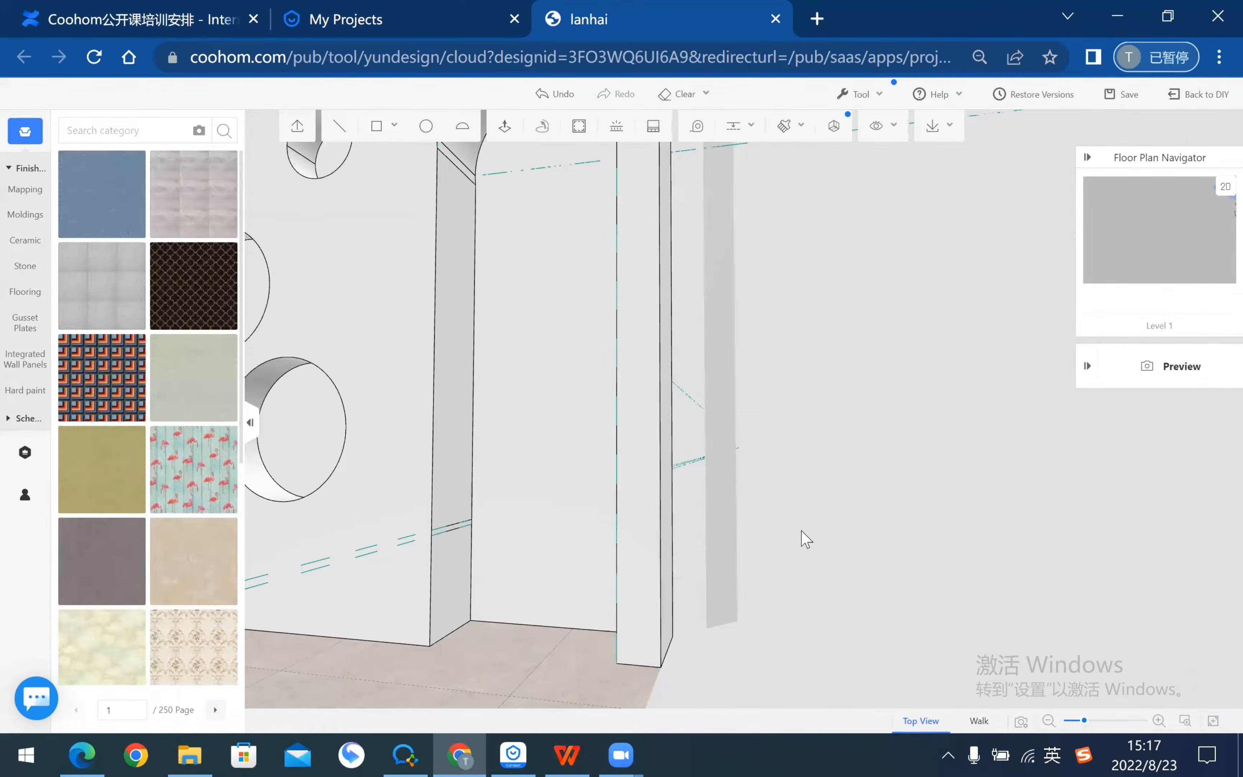
Step: Add a guide 400 above the lowest strip on the arched niche's side face and a second parallel guide just above it
drag(808, 487, 821, 509)
scroll(823, 519, up, 2)
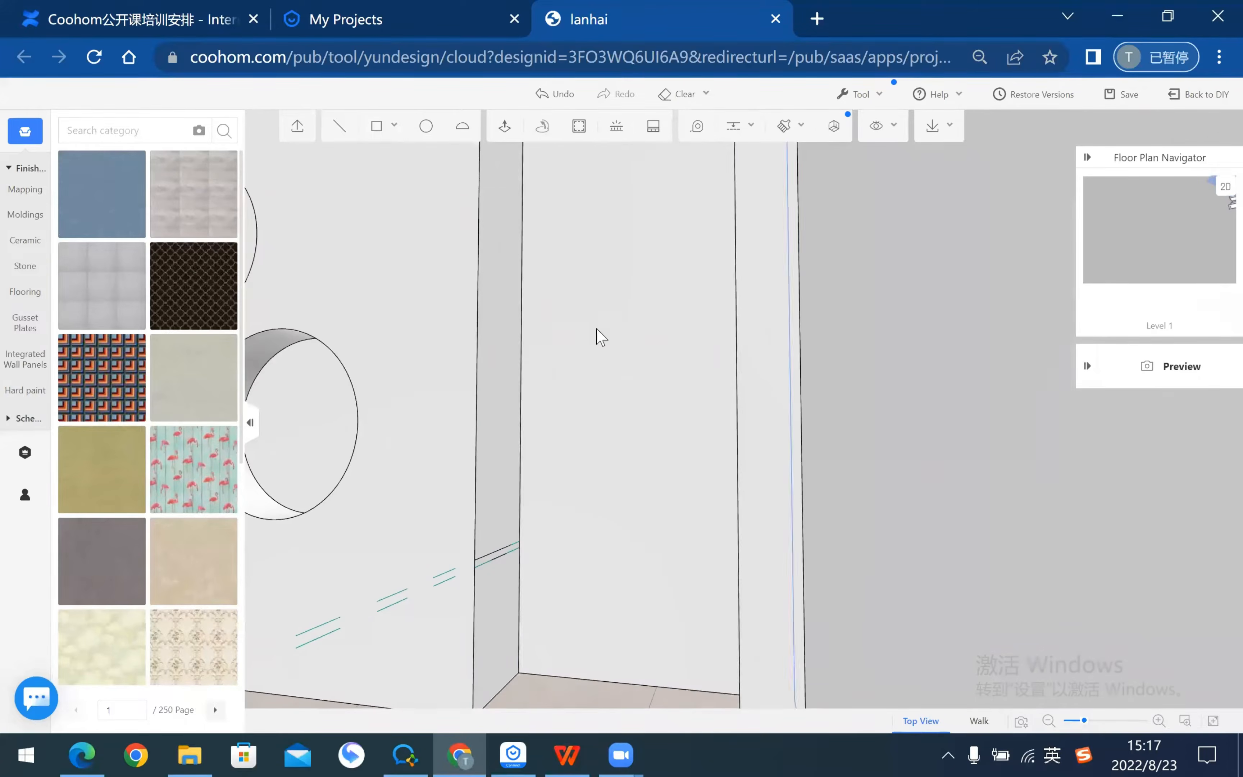
scroll(823, 420, down, 3)
scroll(824, 427, up, 1)
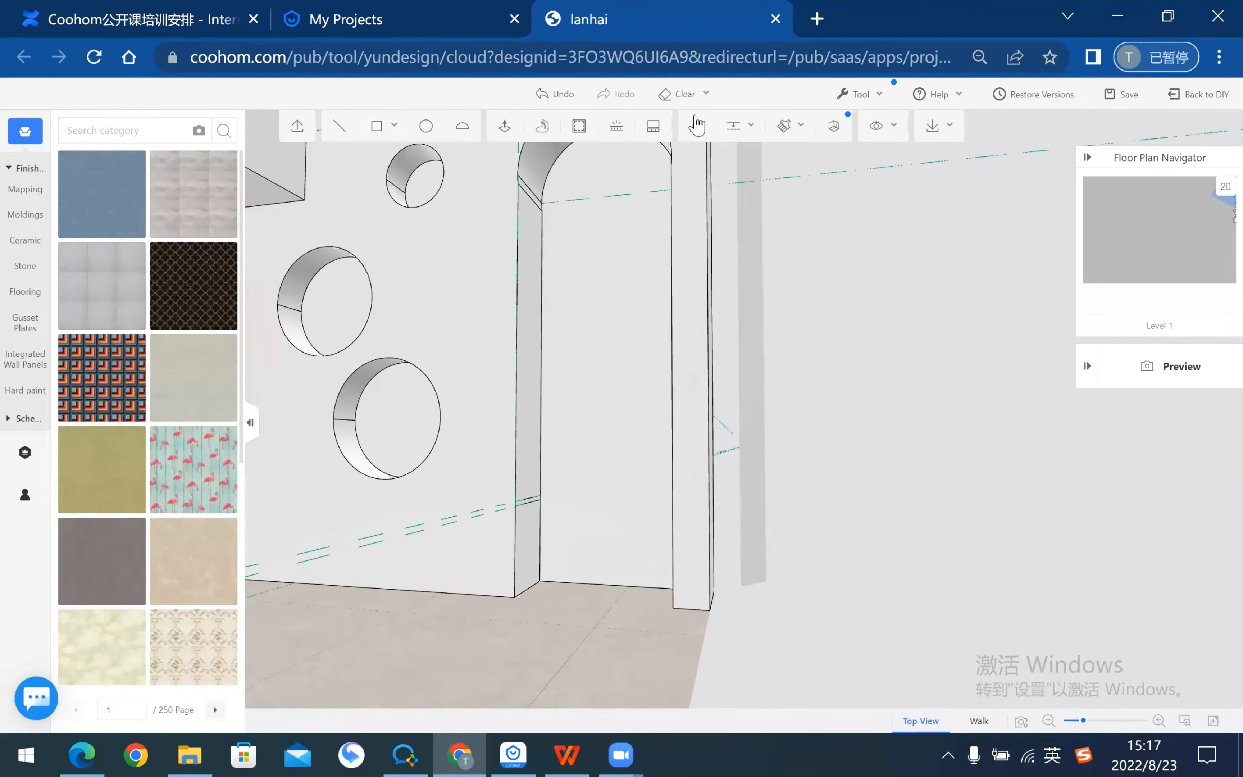
click(740, 127)
click(740, 157)
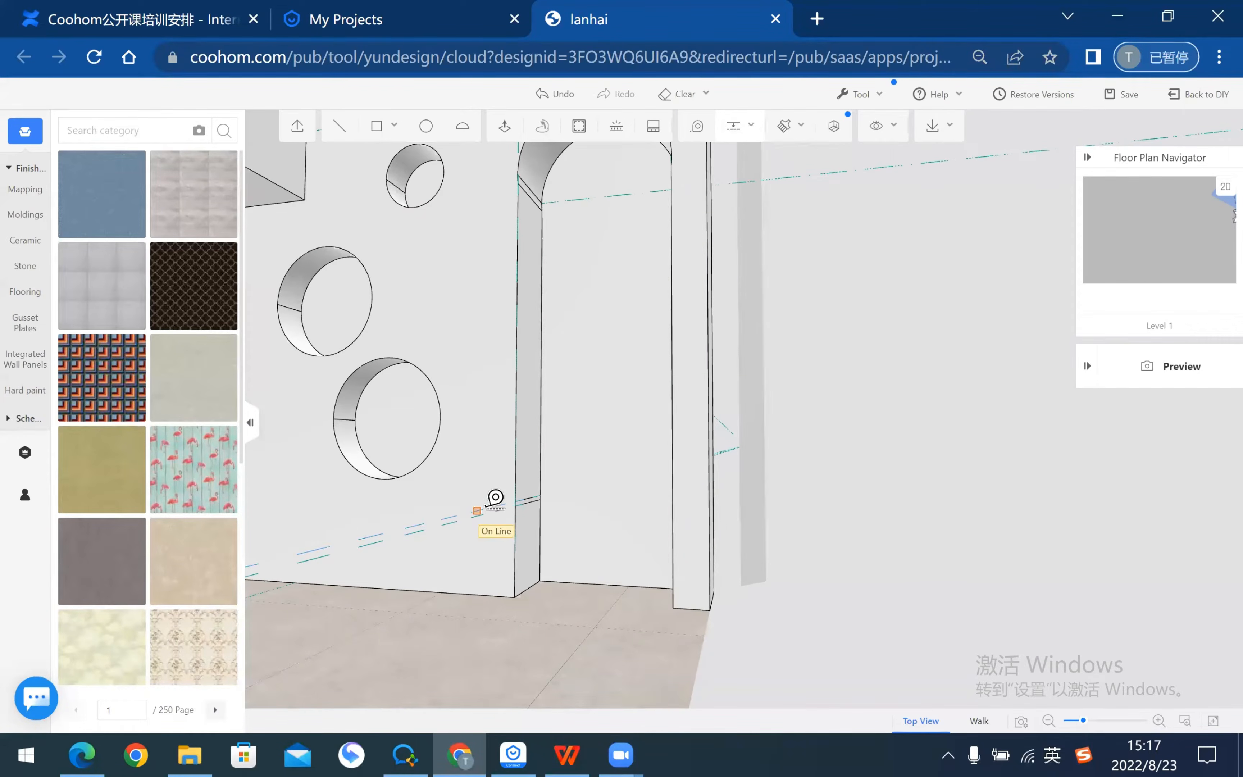
click(483, 510)
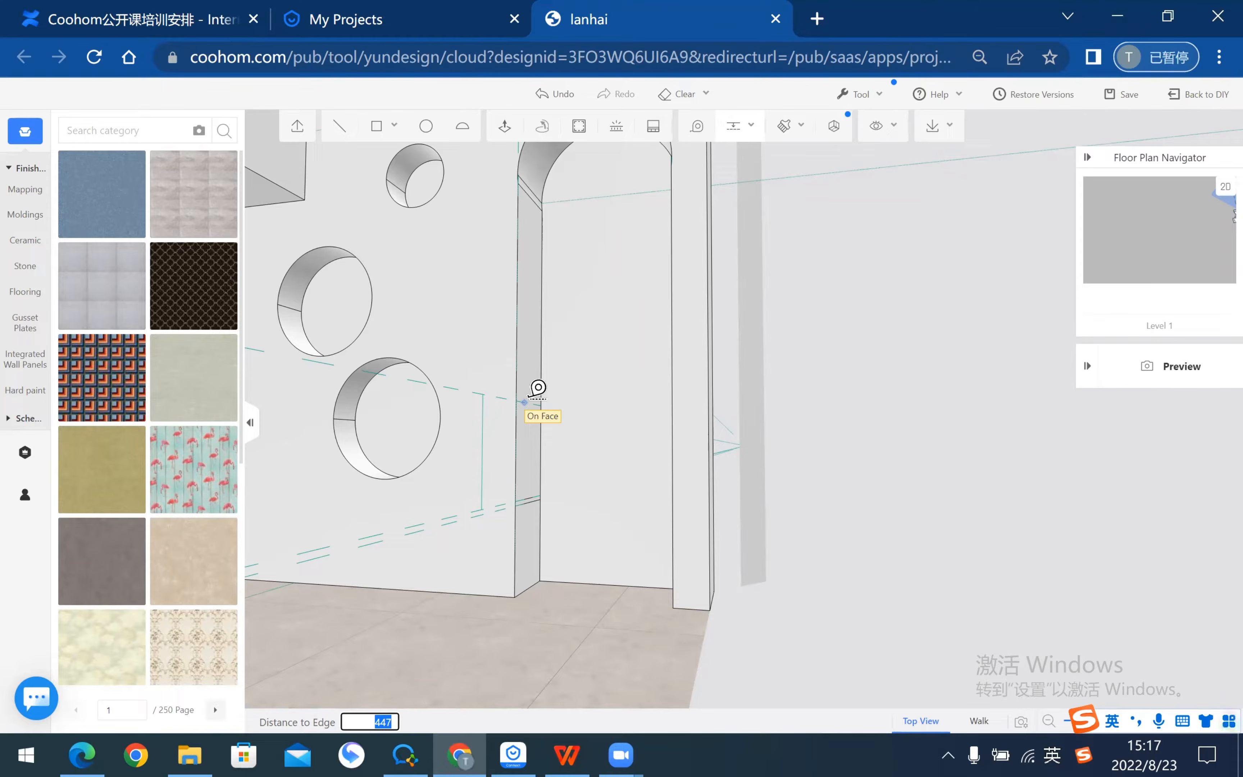
text(400)
key(Return)
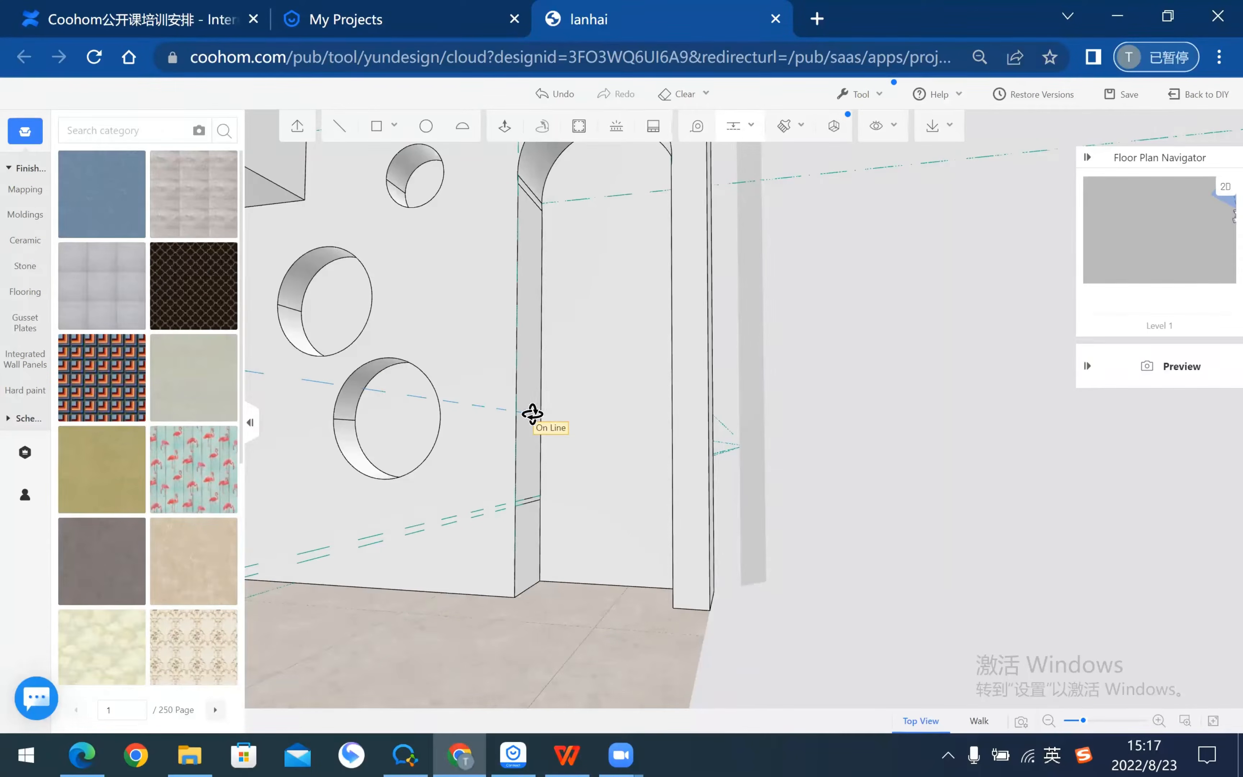
key(Return)
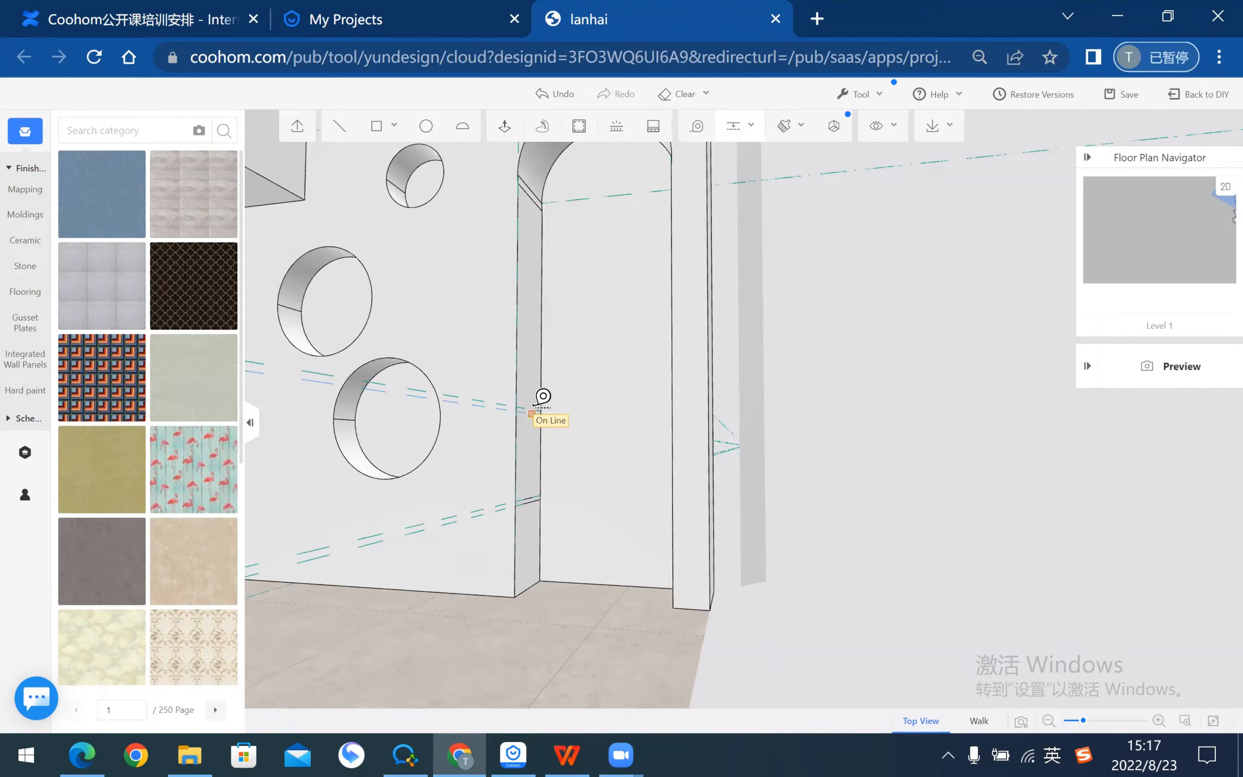
key(Escape)
Step: Draw a second thin rectangle on the niche's side face, corner to corner between the new pair of guides
scroll(561, 426, up, 3)
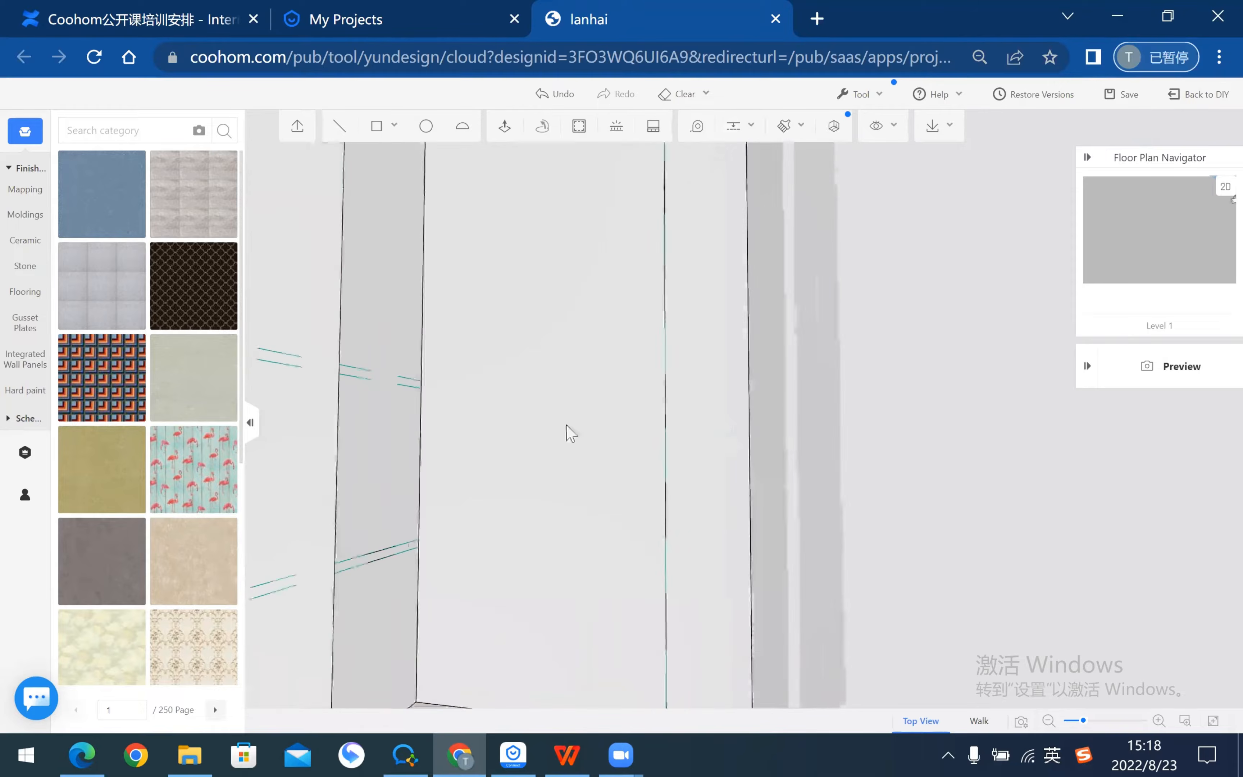
click(378, 126)
click(339, 365)
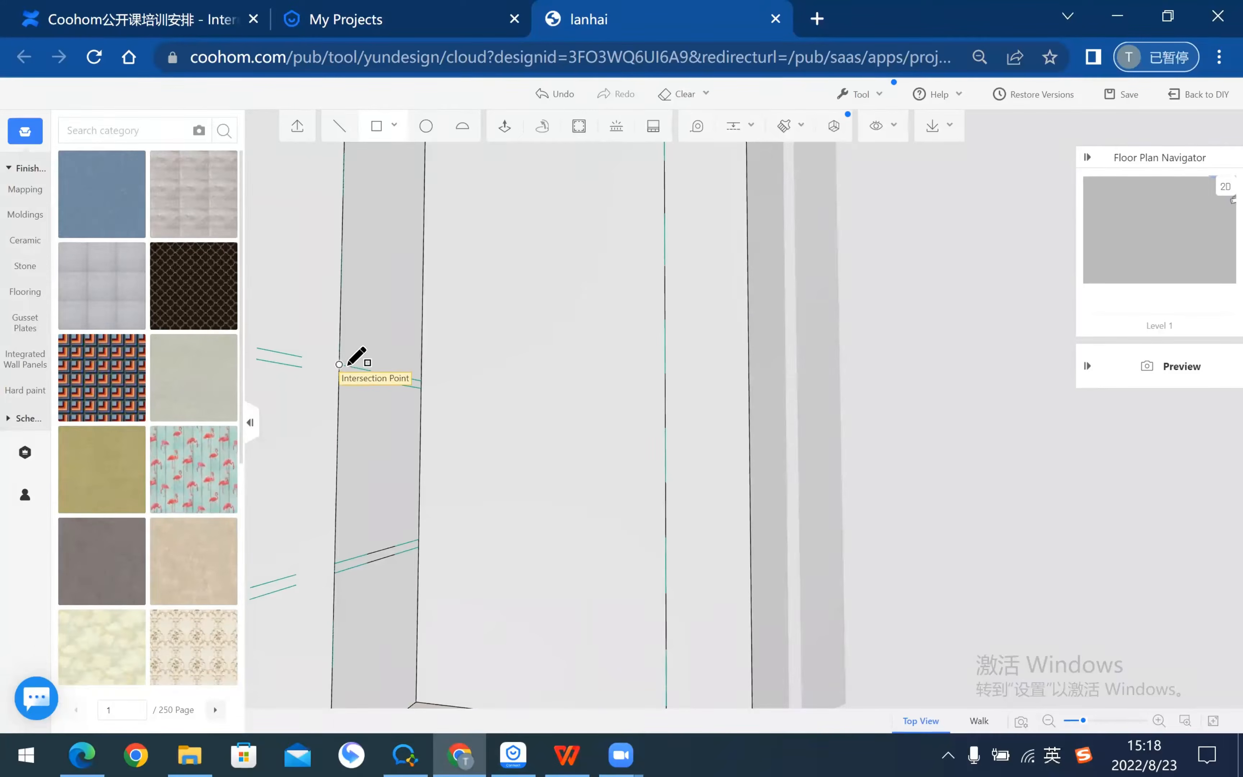
click(421, 388)
key(Escape)
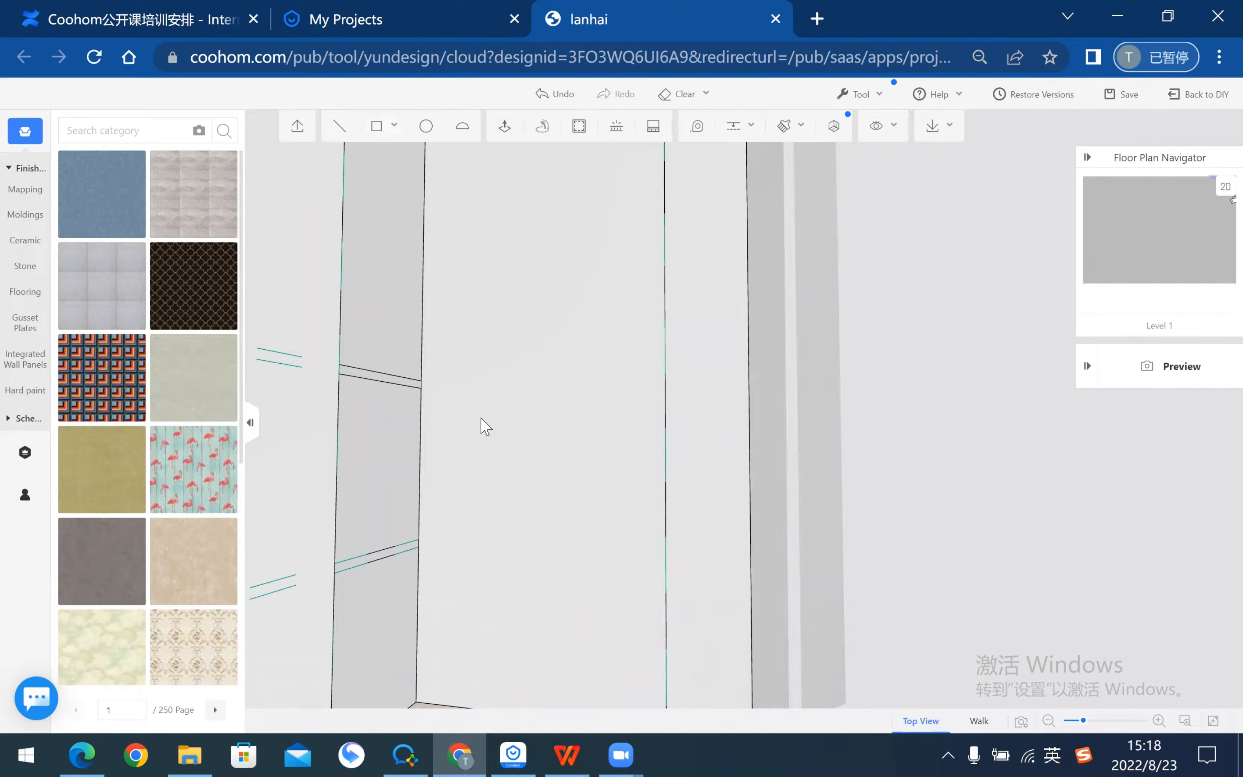
Step: Add a guide 400 above the second strip on the niche's side face and another guide 20 above that one
scroll(539, 443, down, 4)
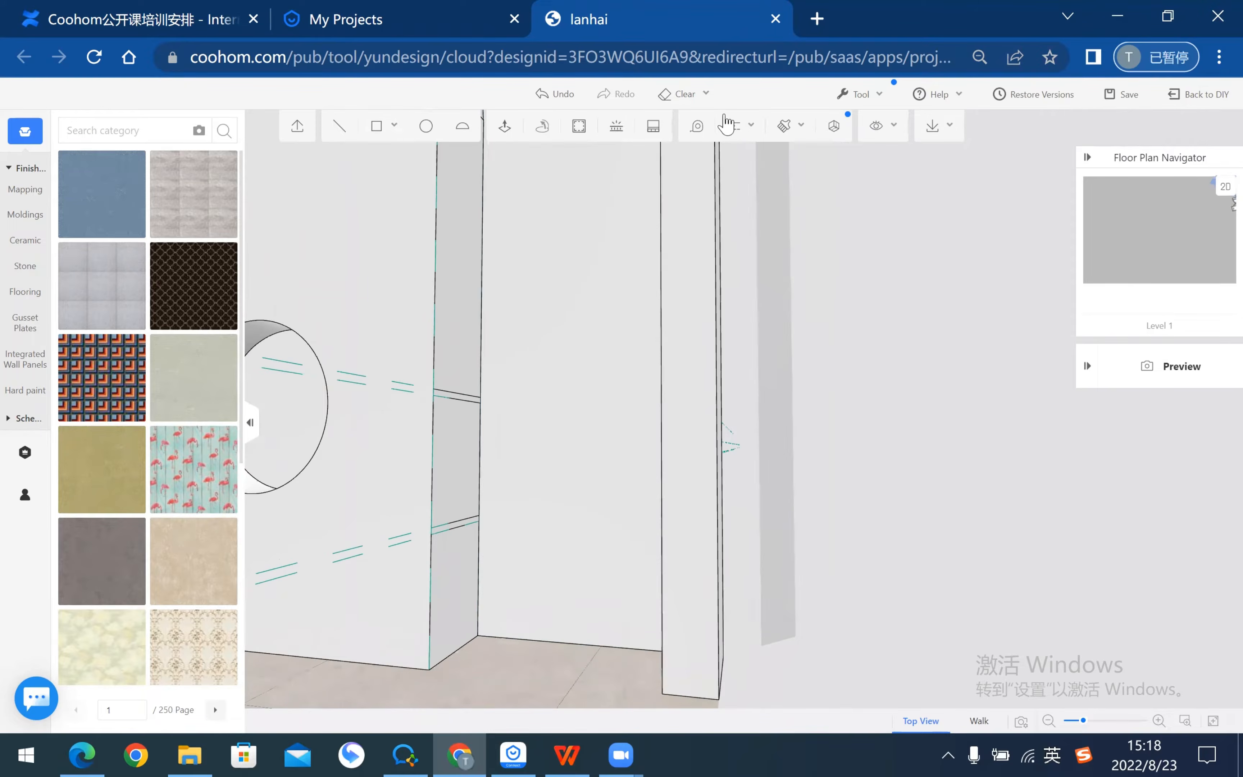
click(734, 126)
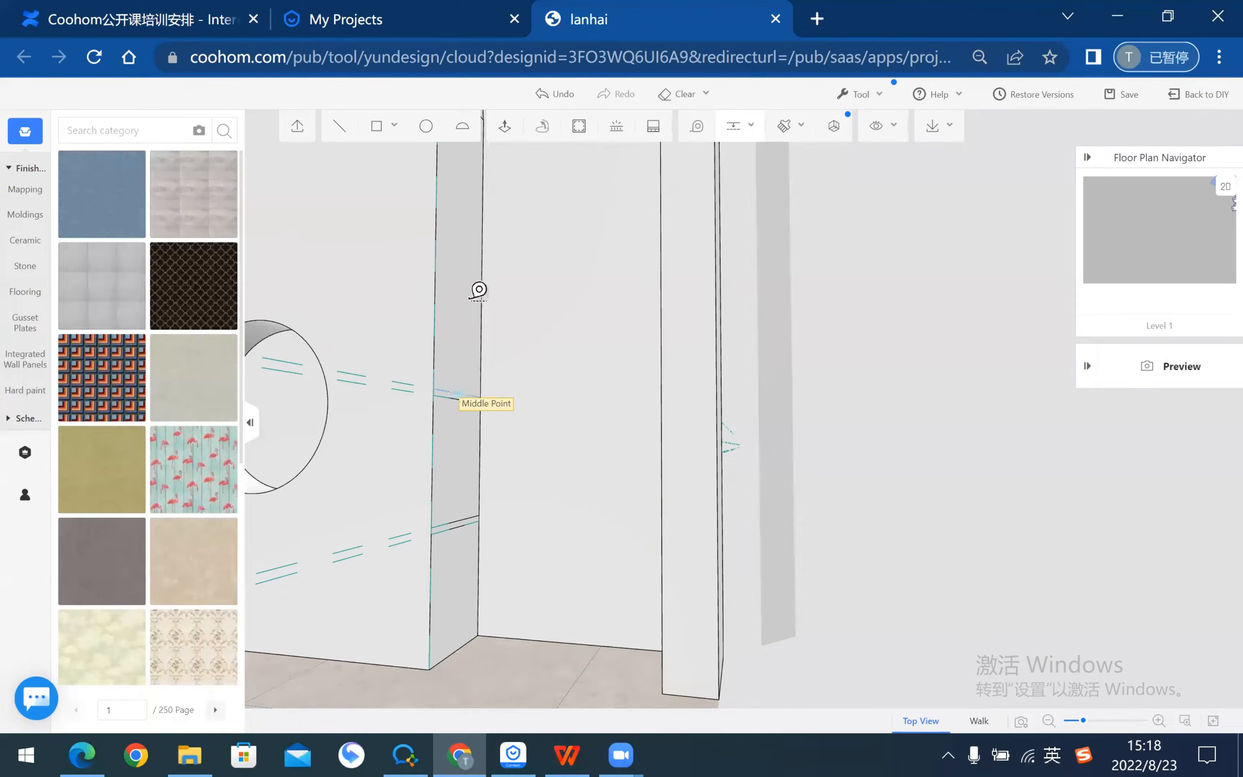
click(458, 393)
text(400)
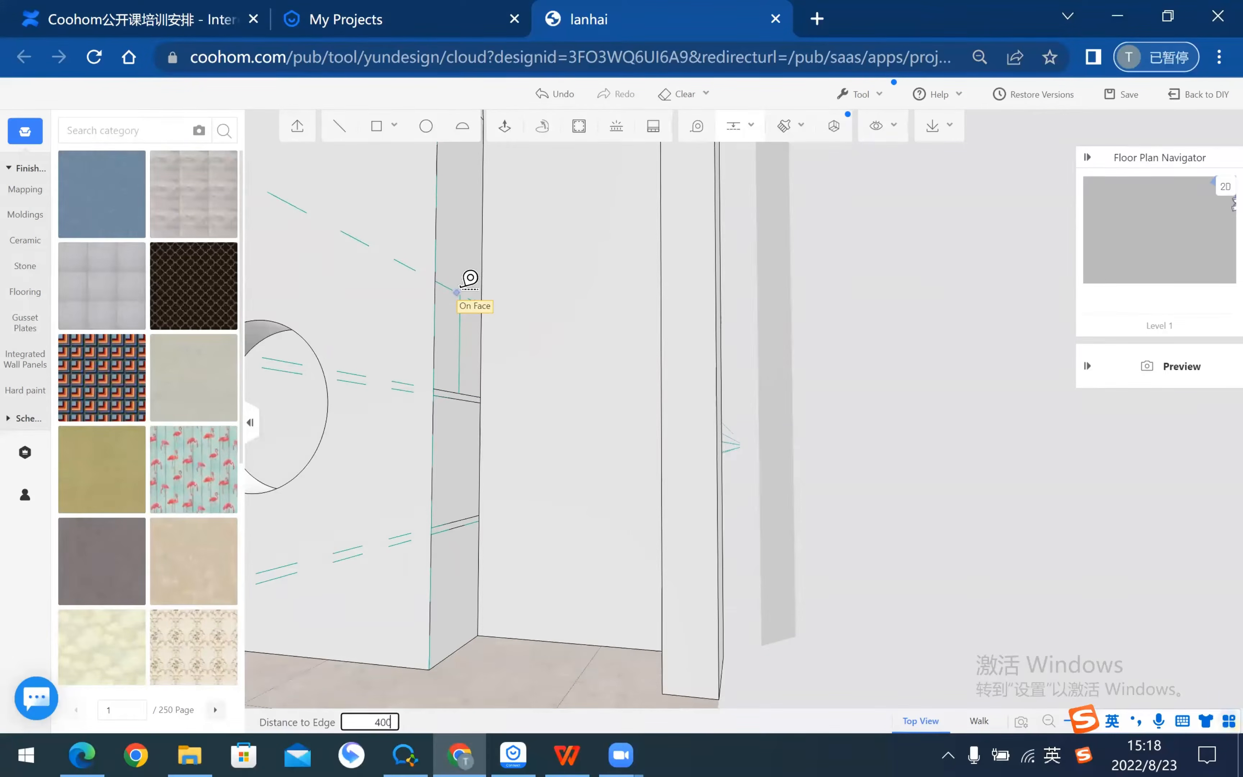
key(Return)
click(446, 266)
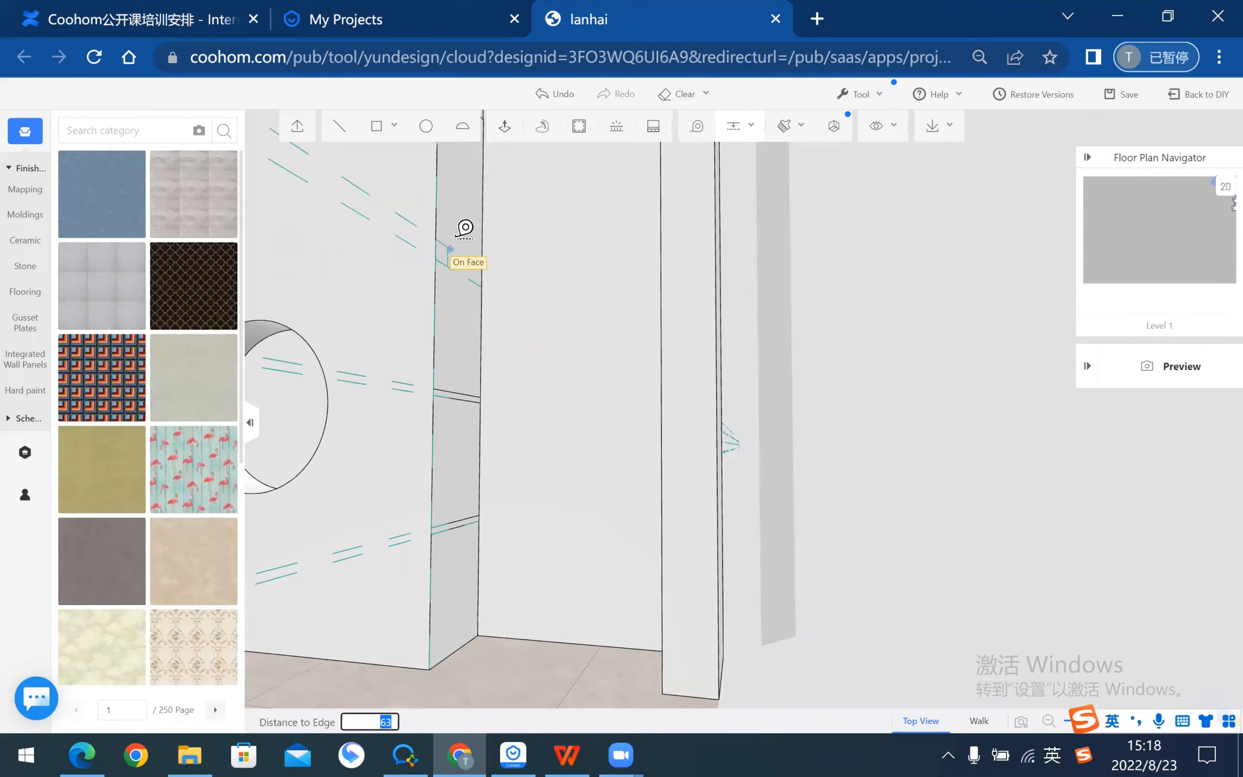
text(20)
key(Return)
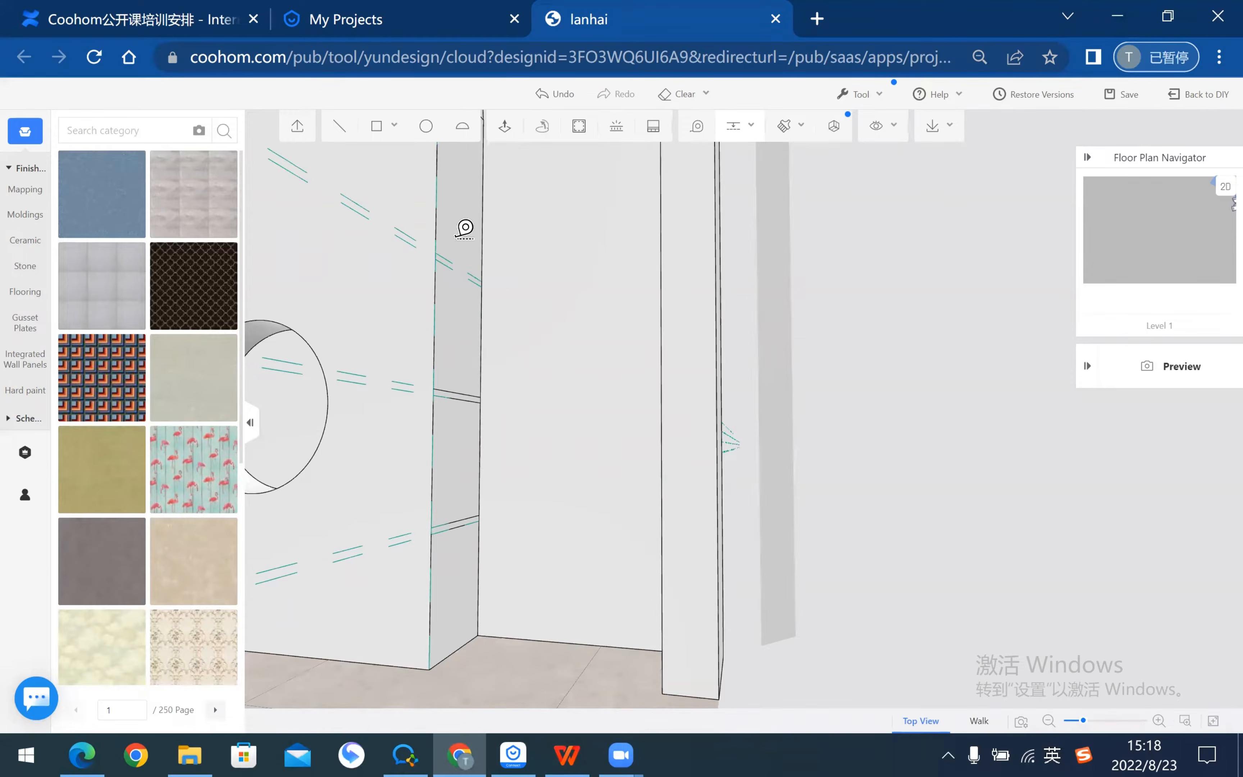
Step: Draw a third strip, a 300 by 20 rectangle, between the upper pair of guides on the niche's side face
click(392, 125)
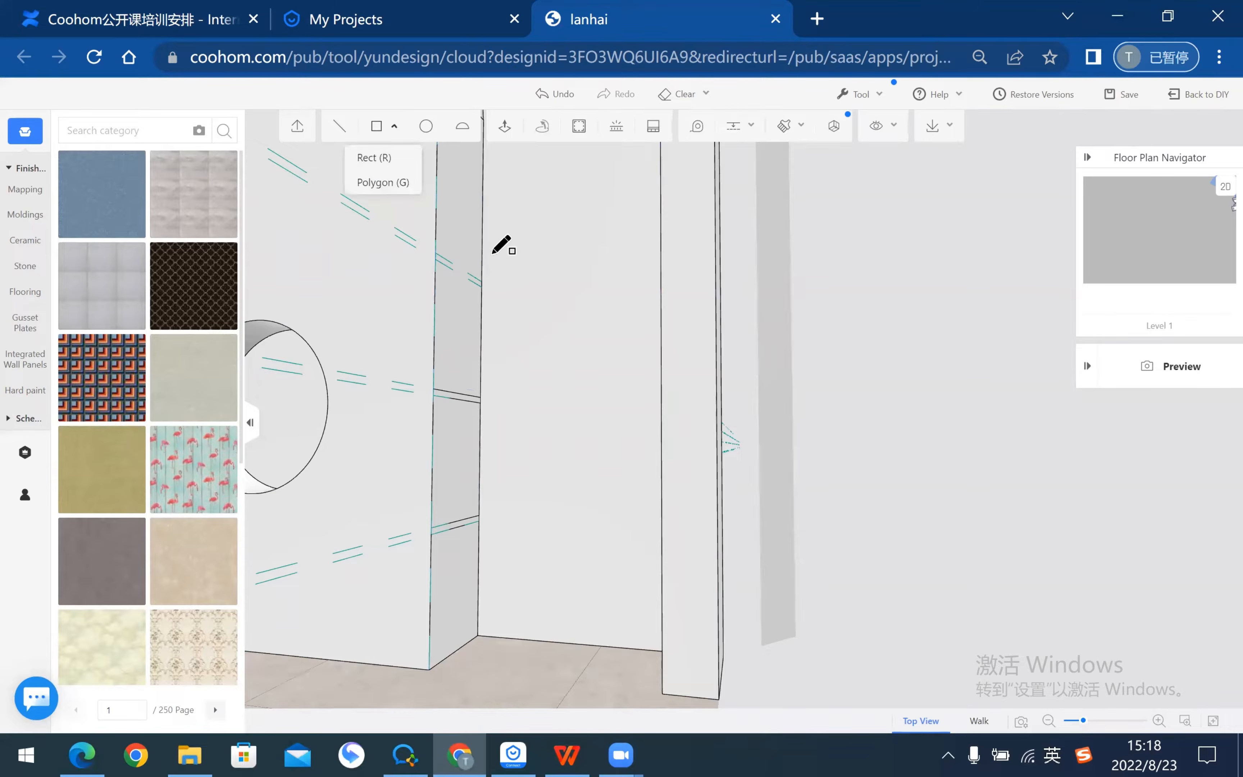
click(436, 252)
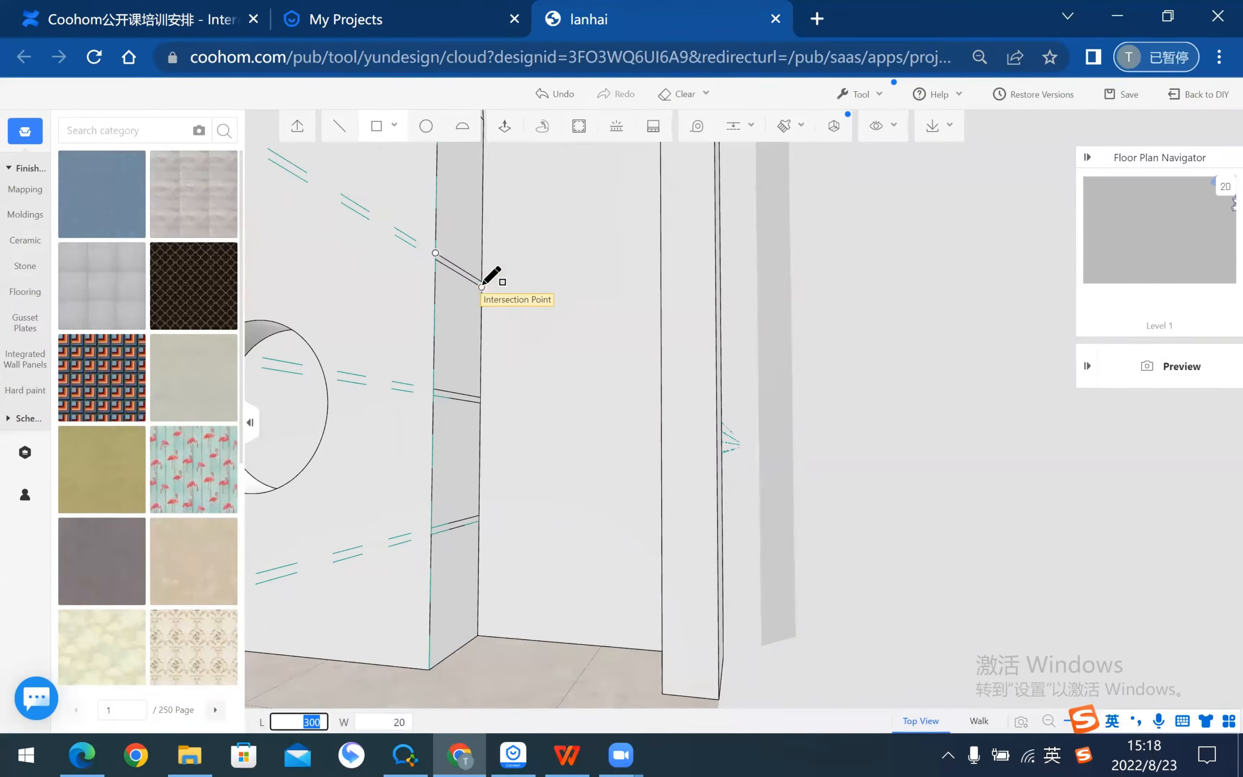
click(482, 285)
key(Escape)
Step: Add a guide above the third strip on the niche's side face, just below the arch, and another guide 20 above it
scroll(594, 416, down, 5)
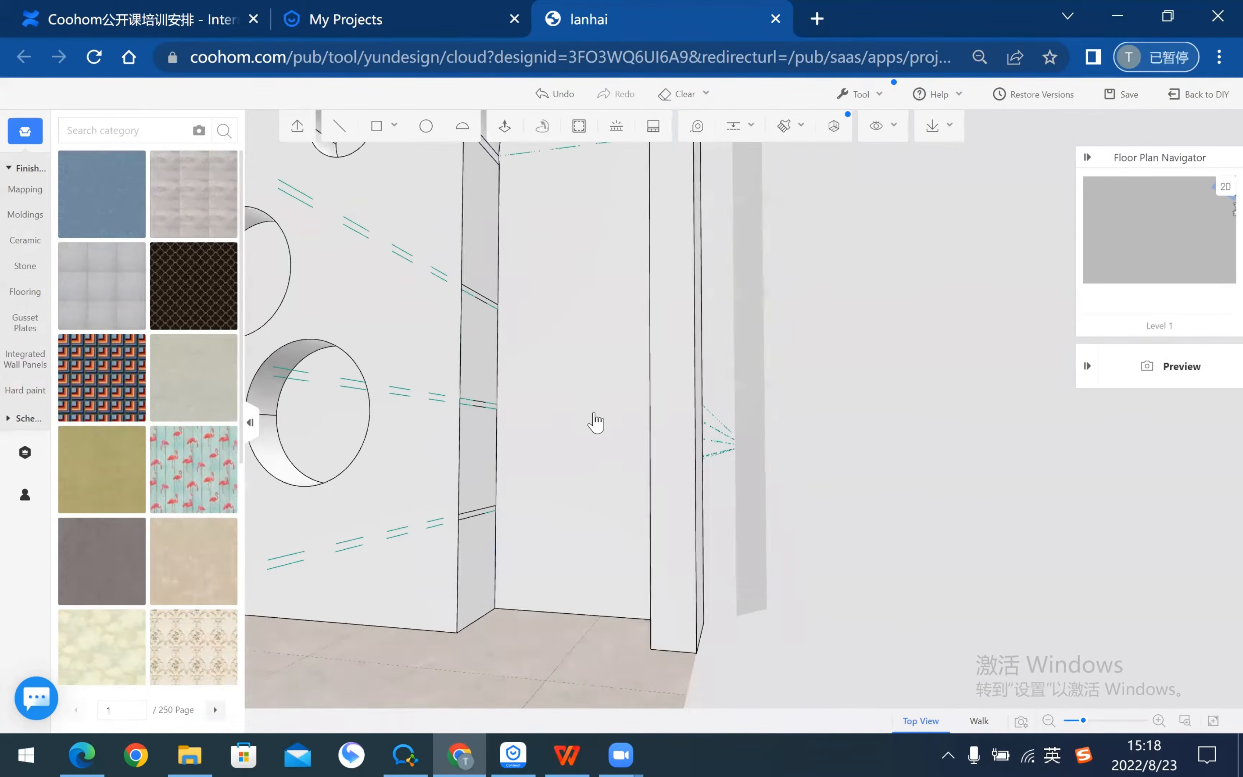
scroll(455, 225, up, 2)
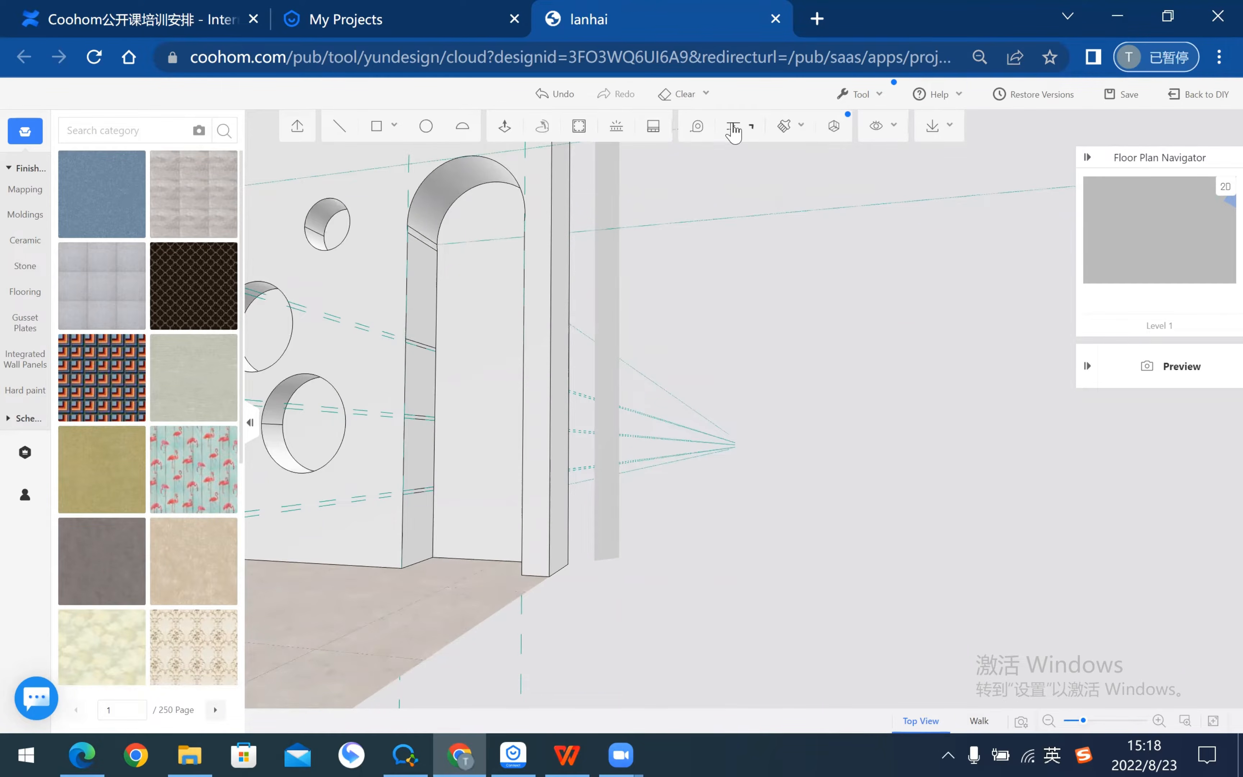
mouse_move(733, 128)
click(740, 159)
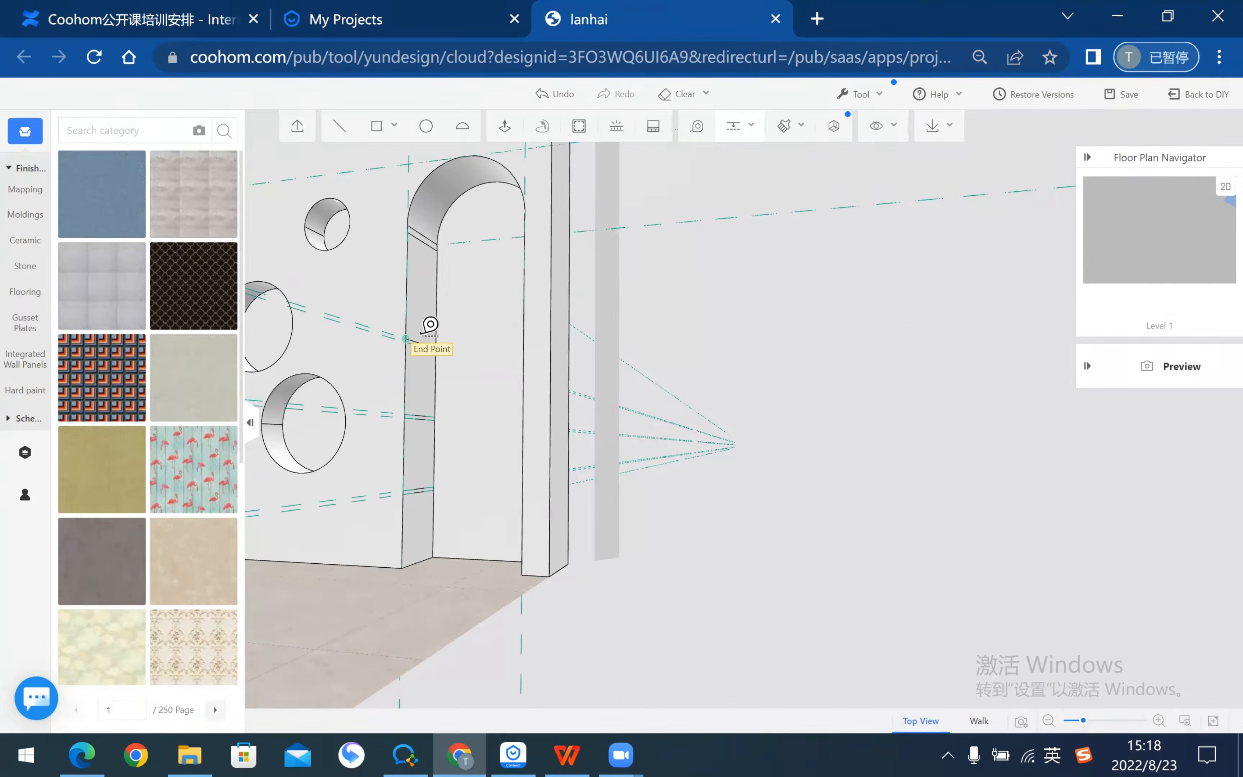
click(429, 322)
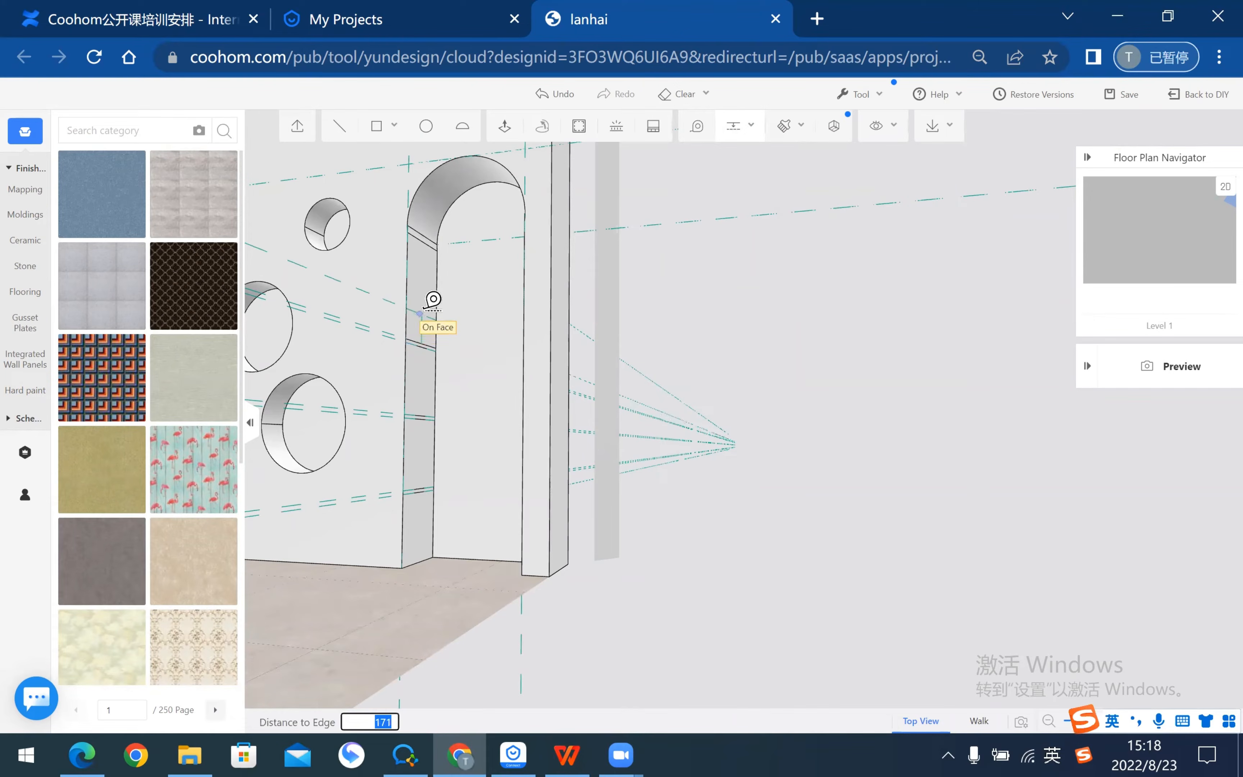
key(Return)
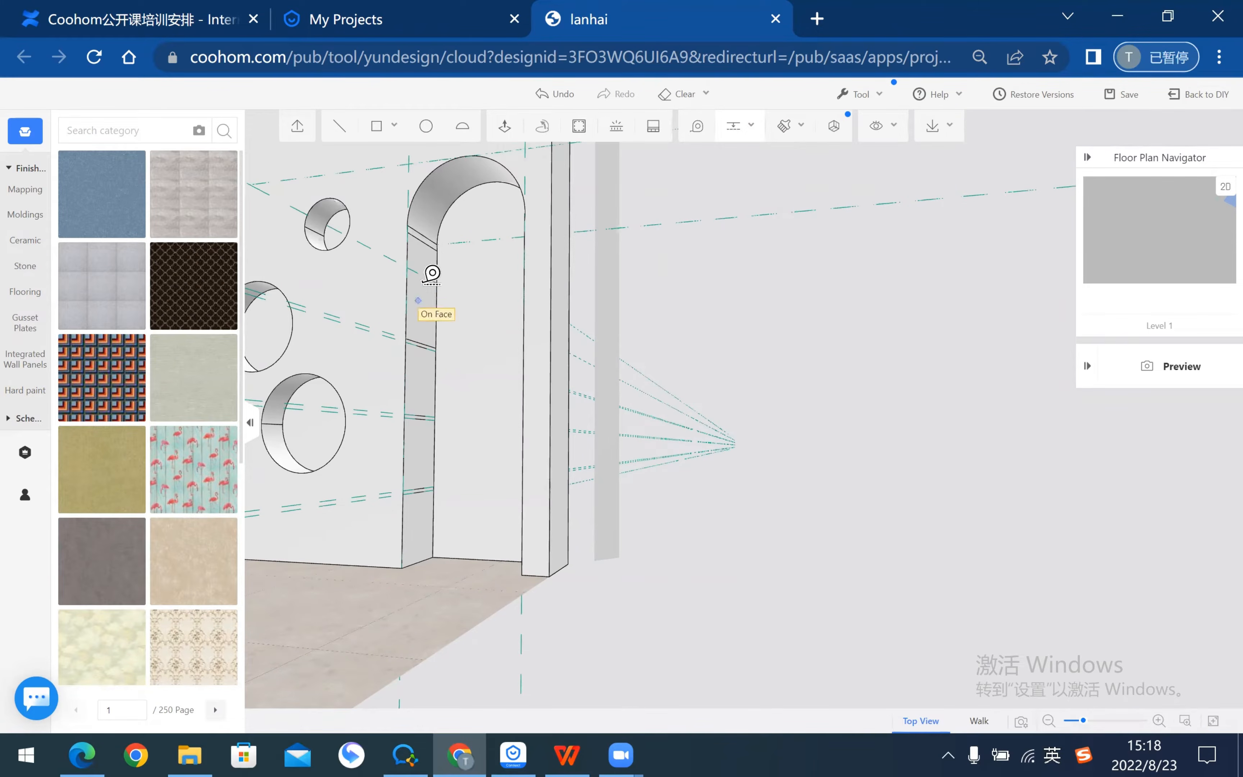
click(438, 246)
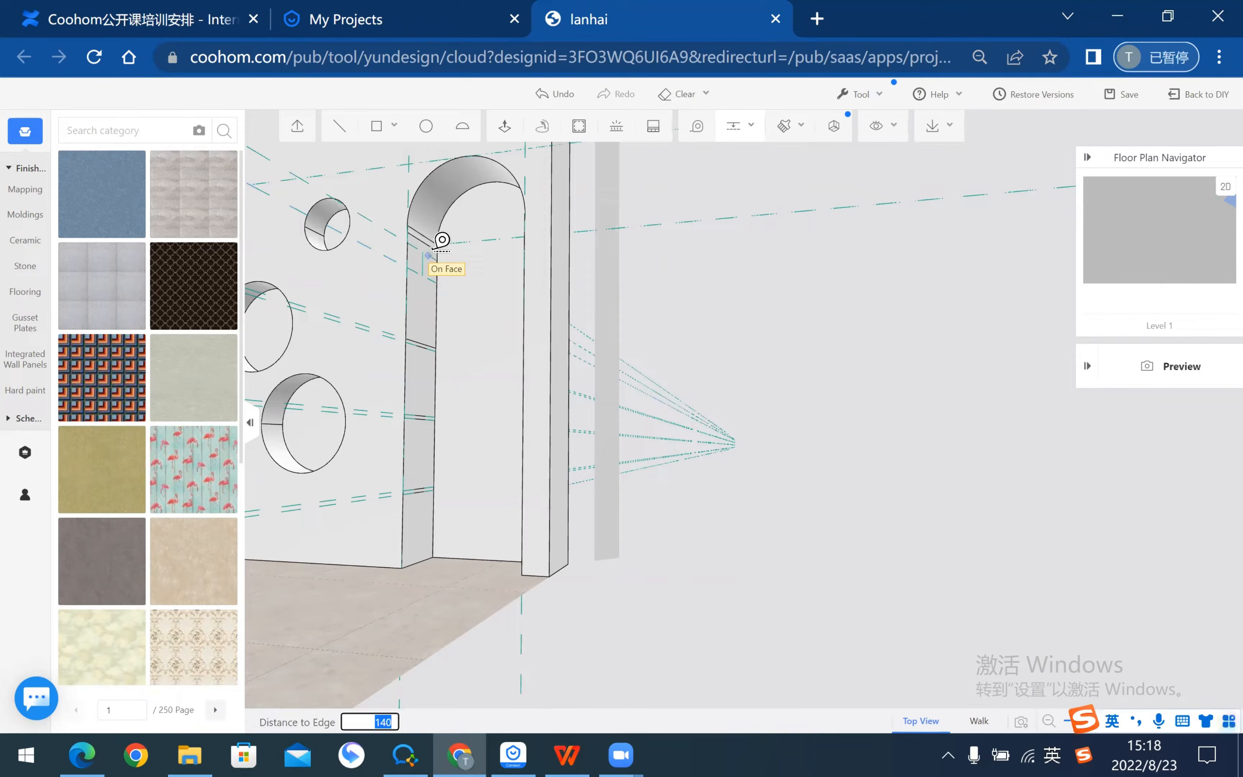
text(20)
key(Return)
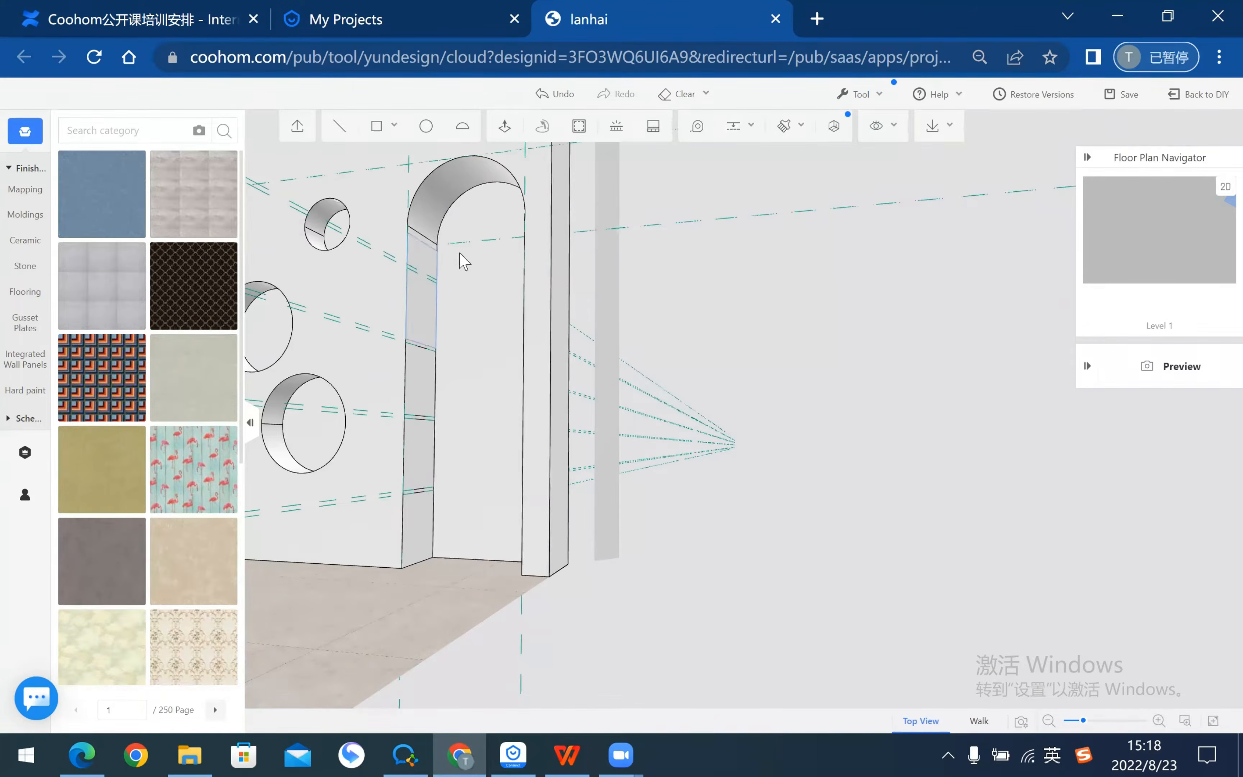
Step: Draw a fourth thin rectangle on the niche's side face, corner to corner between the uppermost pair of guides below the arch
scroll(463, 277, up, 1)
scroll(470, 298, up, 3)
mouse_move(377, 130)
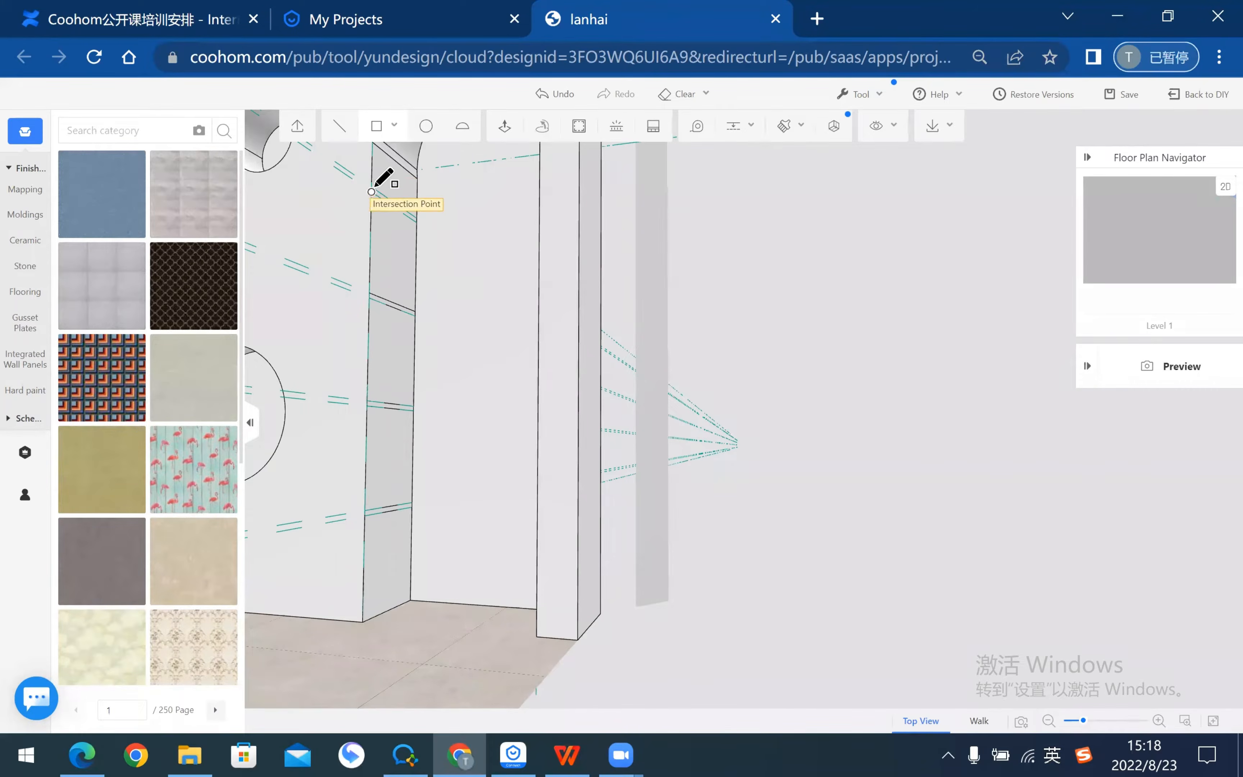
click(372, 187)
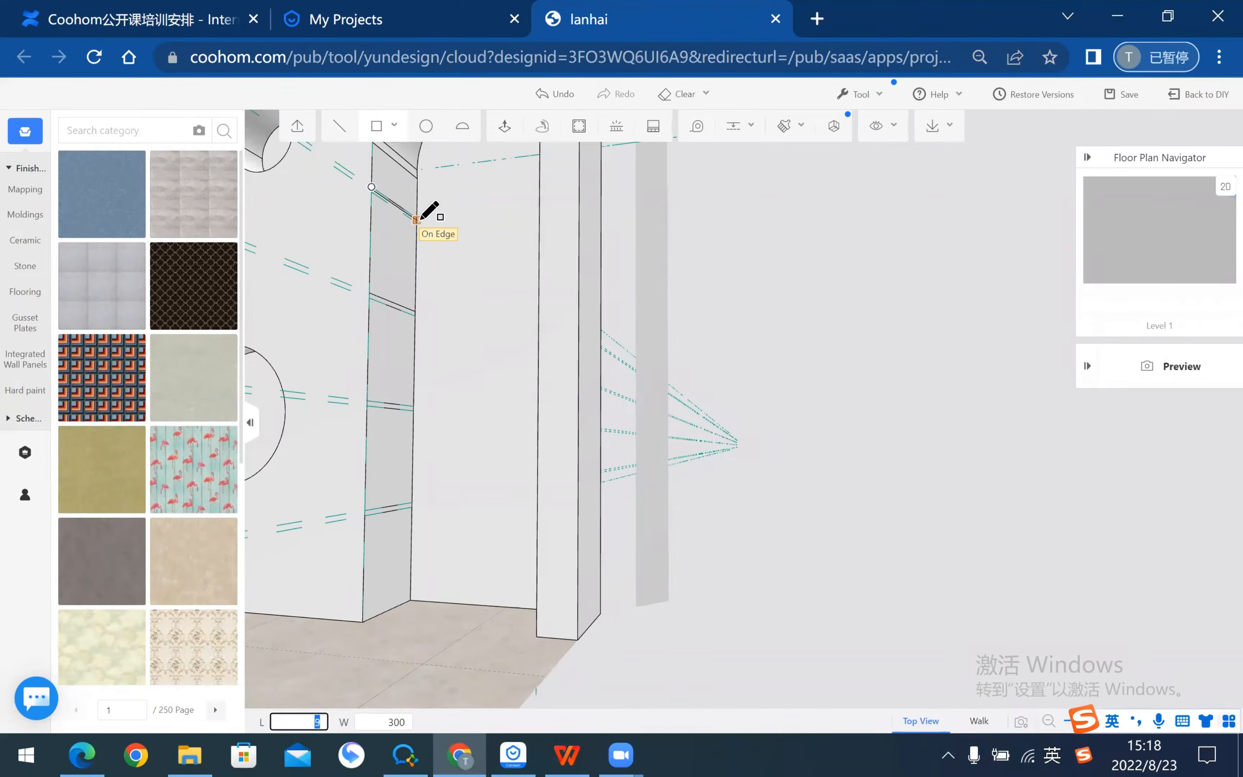
click(415, 221)
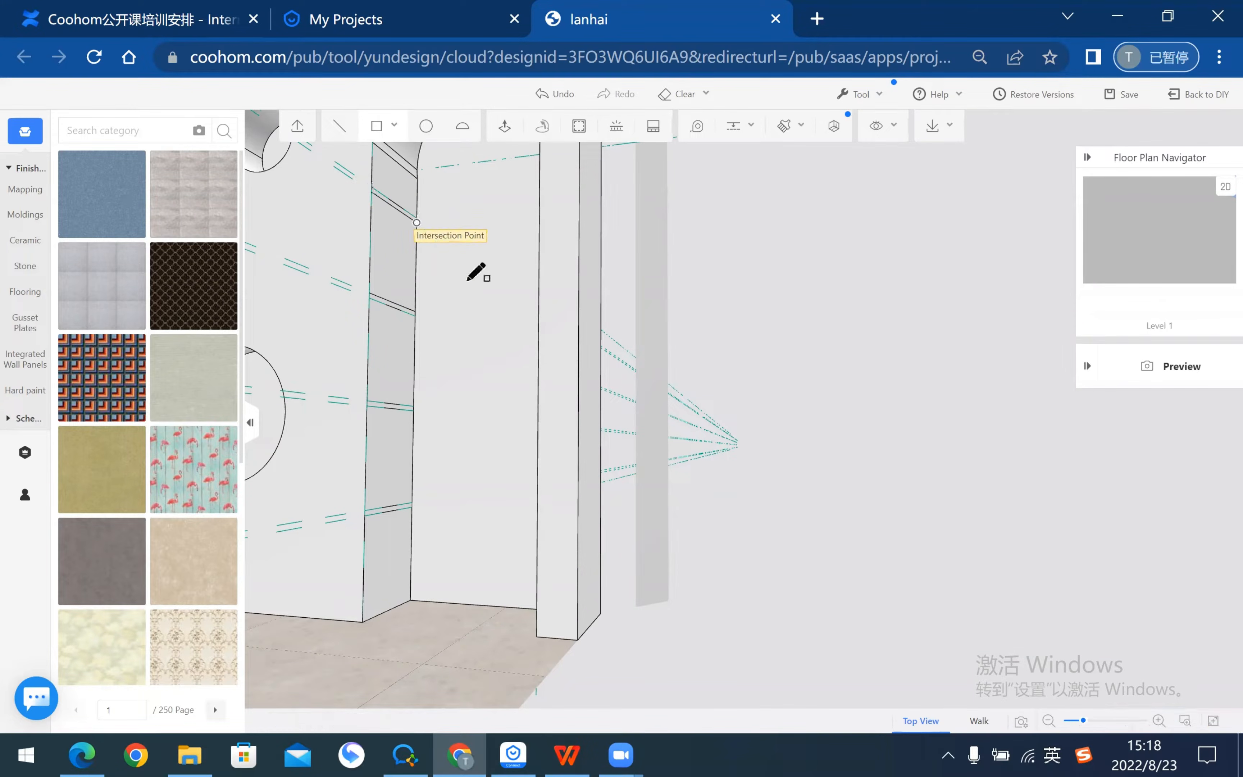
Step: Delete the paired guides that were used to lay out the four shelf strips on the niche's side face
right_drag(712, 421, 673, 380)
right_drag(453, 298, 465, 352)
scroll(729, 466, up, 5)
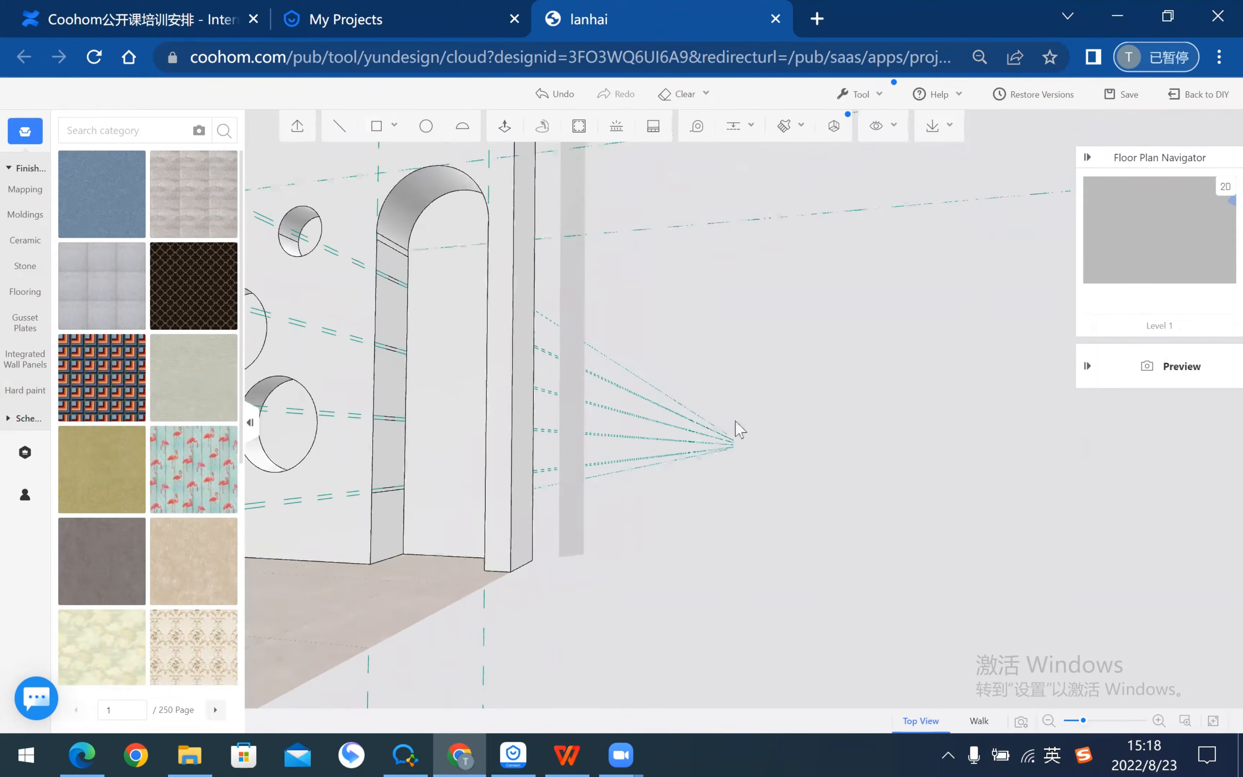
click(658, 375)
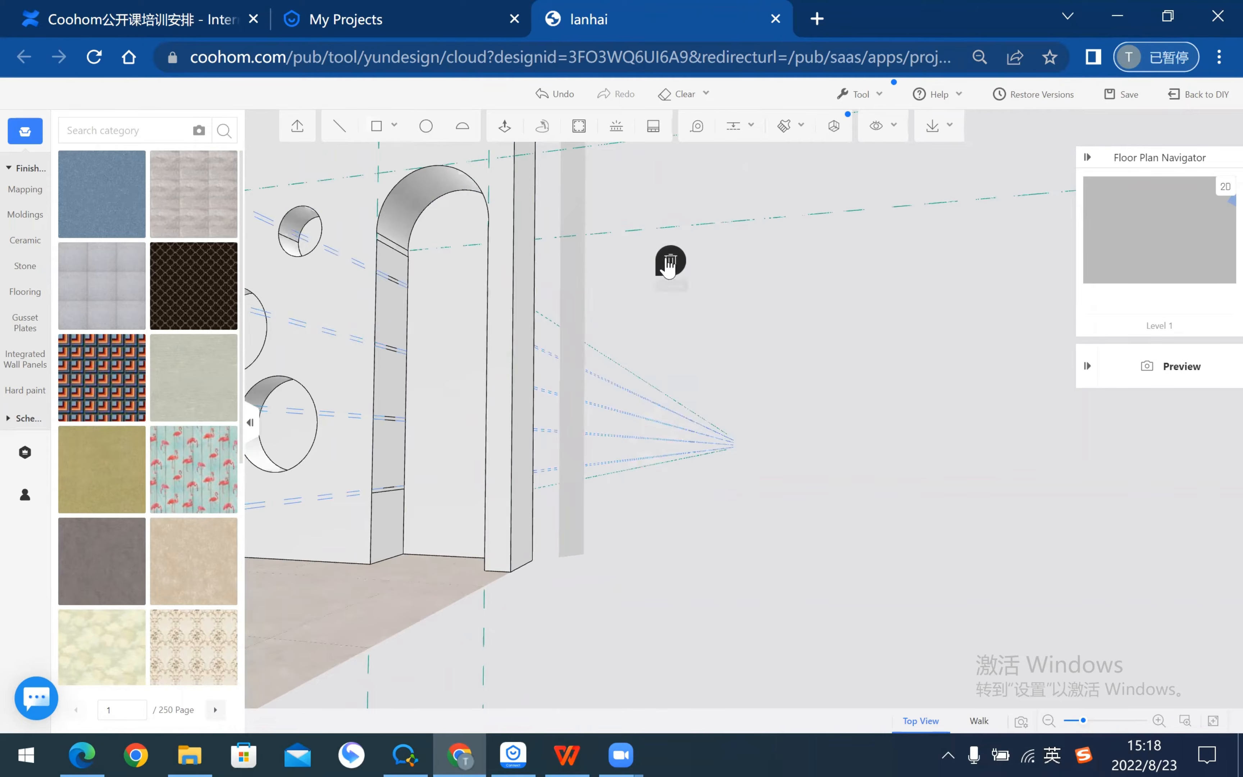
click(670, 262)
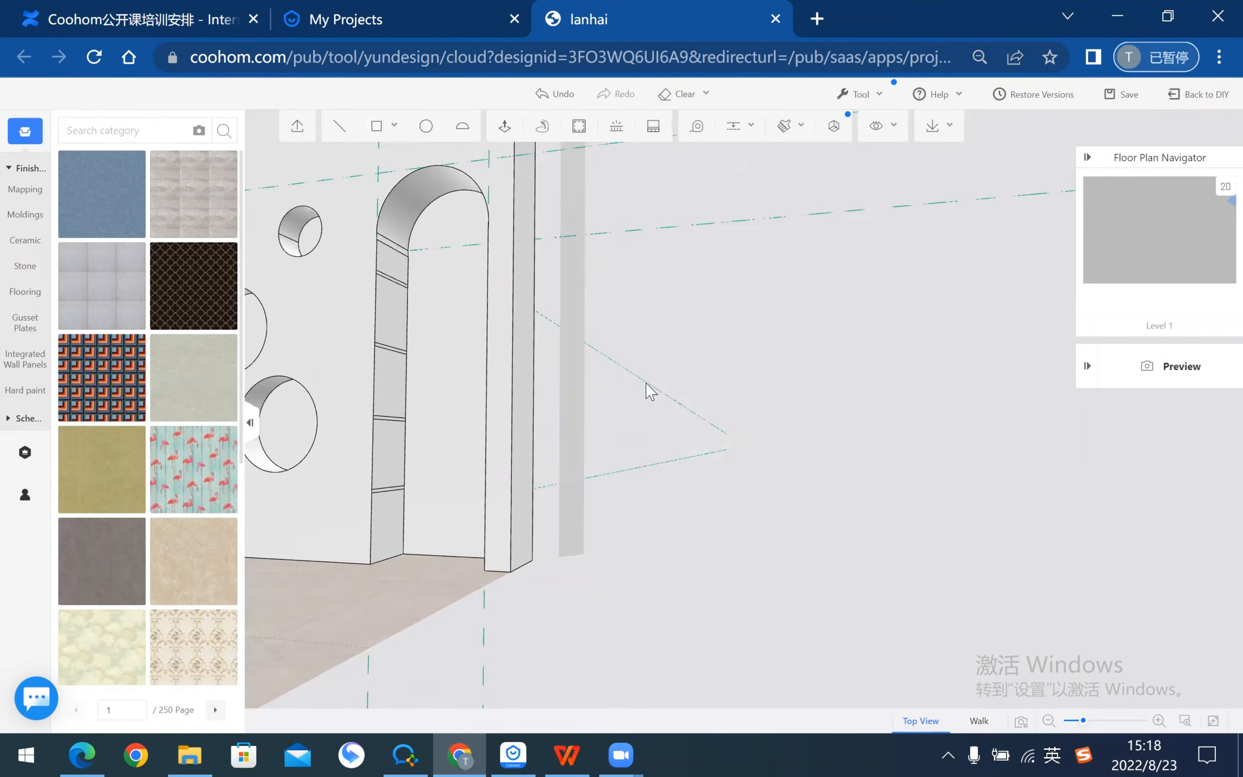
click(681, 355)
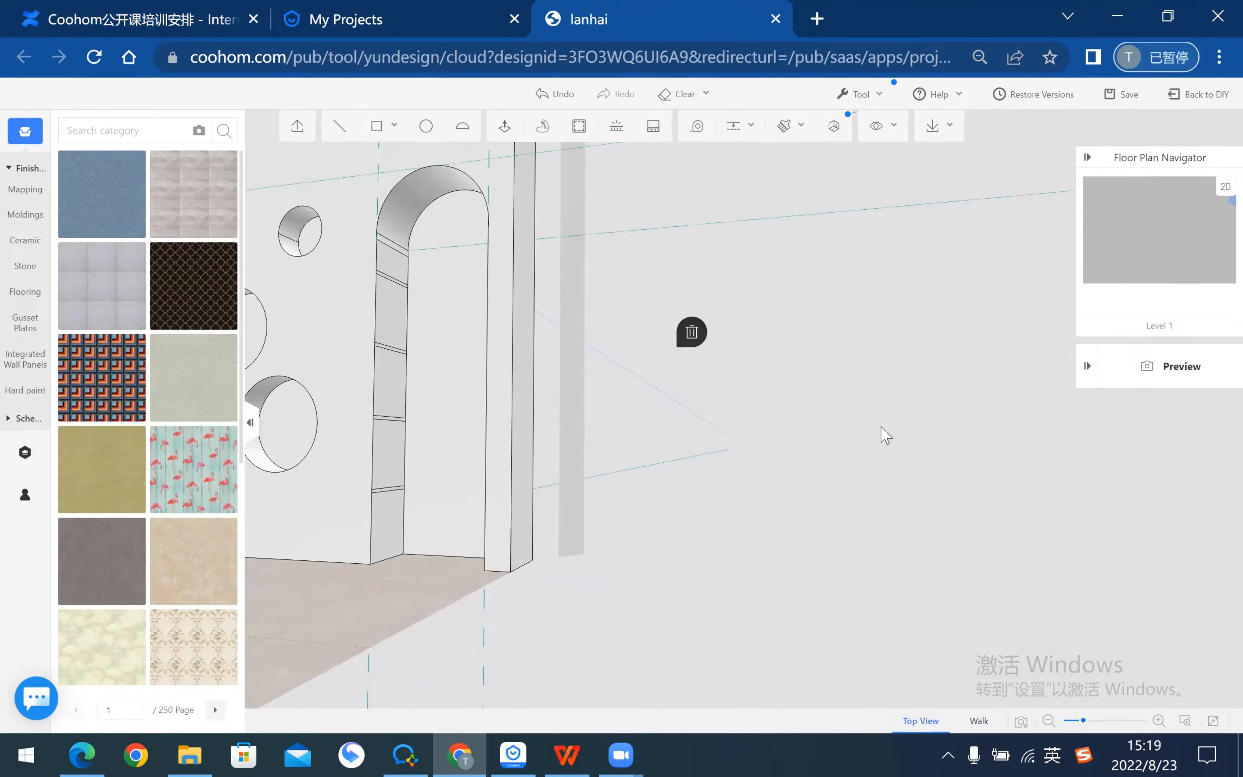
mouse_move(800, 395)
mouse_down()
mouse_move(783, 394)
mouse_move(802, 396)
mouse_up()
scroll(761, 370, up, 2)
scroll(700, 319, up, 1)
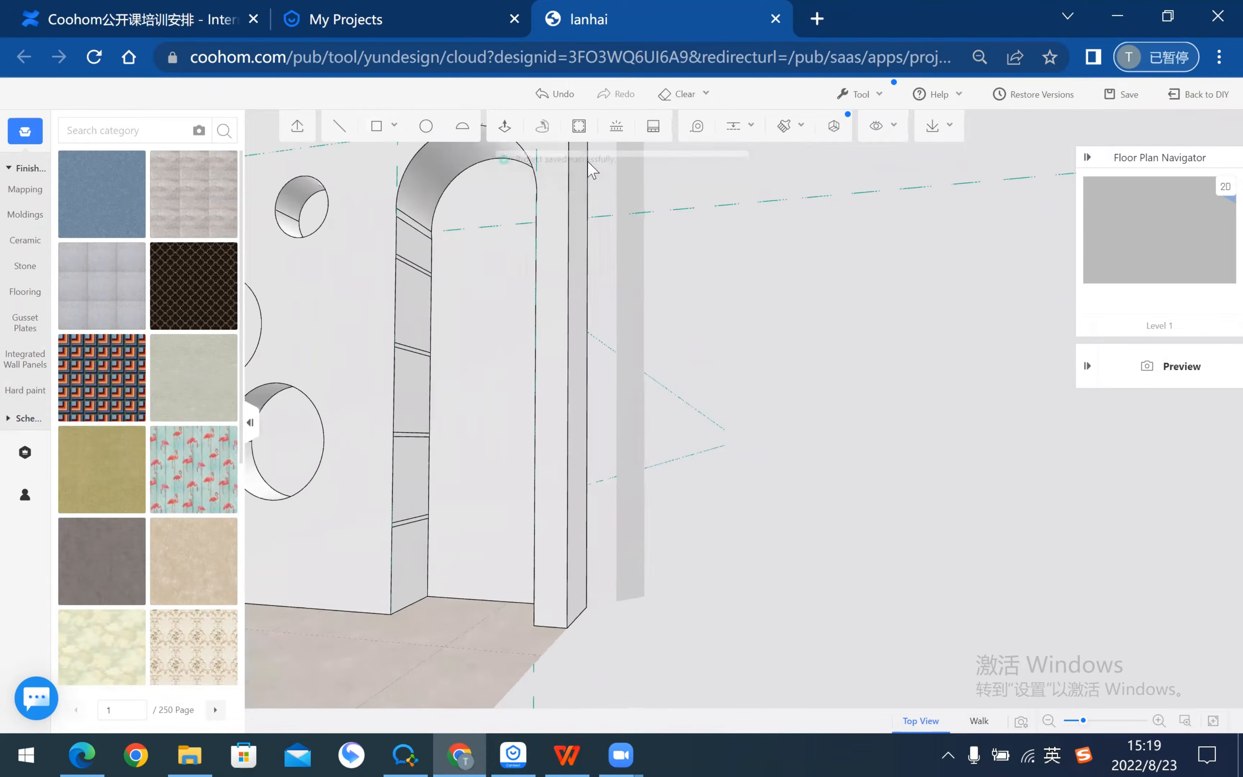
click(504, 126)
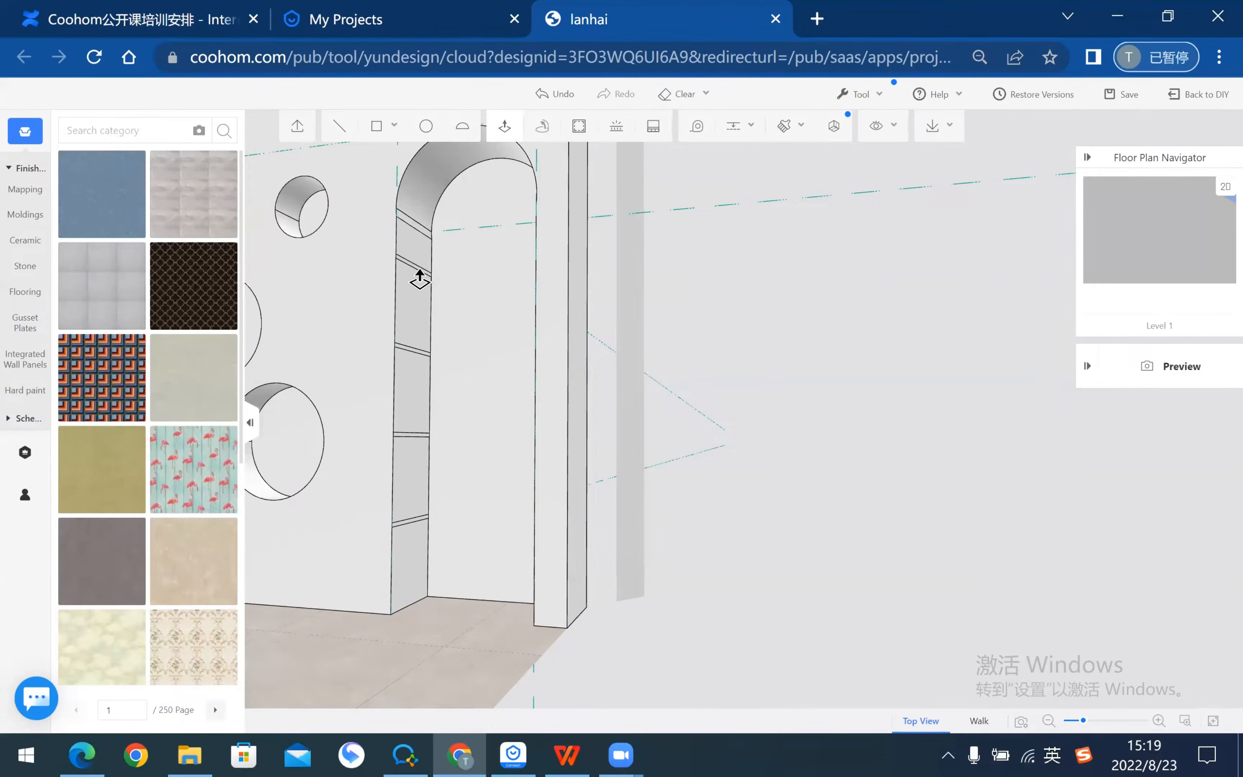
scroll(752, 322, up, 3)
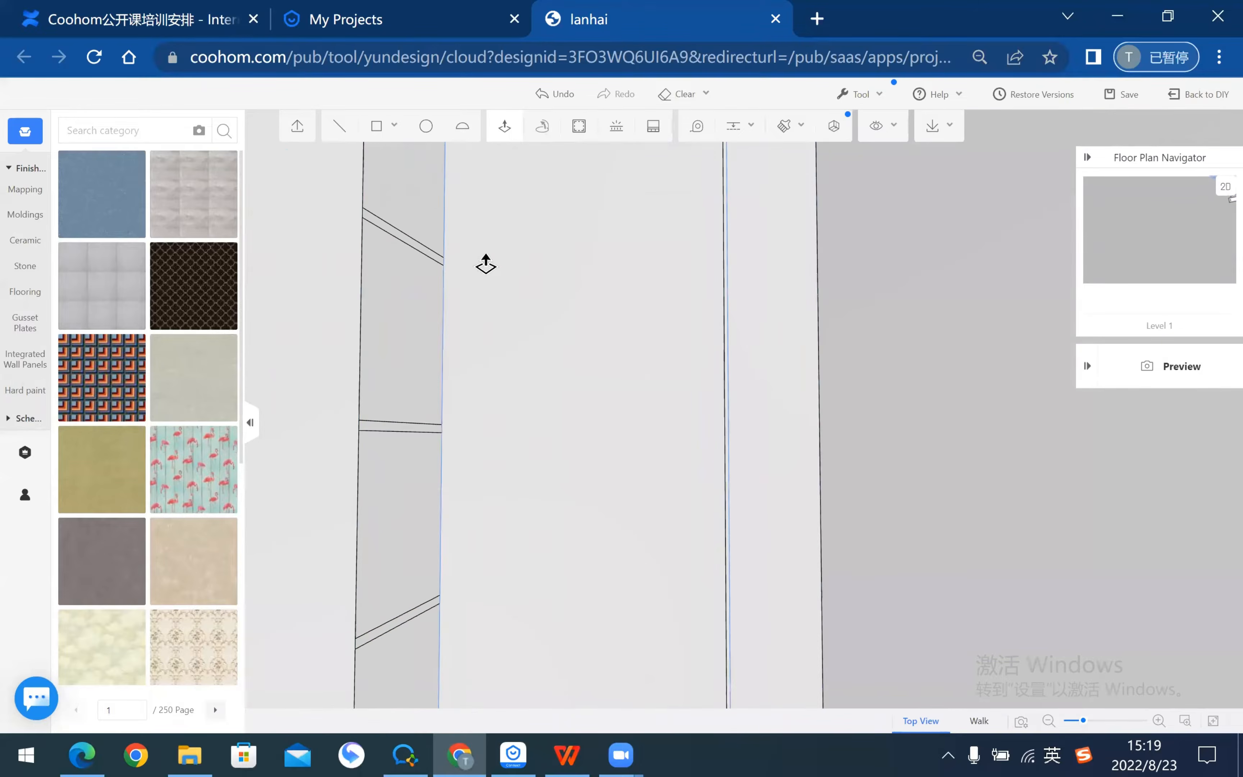
click(520, 268)
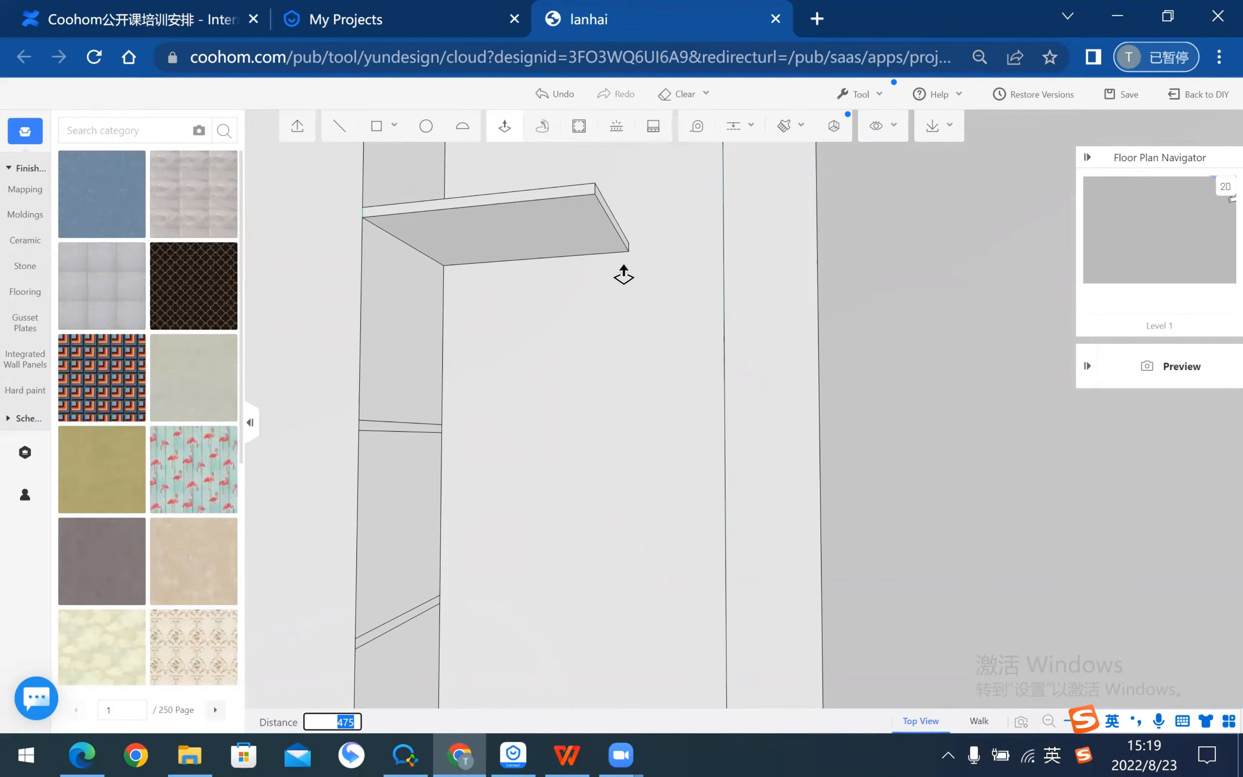
key(Escape)
Step: Measure the width of the arched niche's opening along its base, from one corner to the other
scroll(624, 271, down, 10)
right_drag(847, 550, 886, 541)
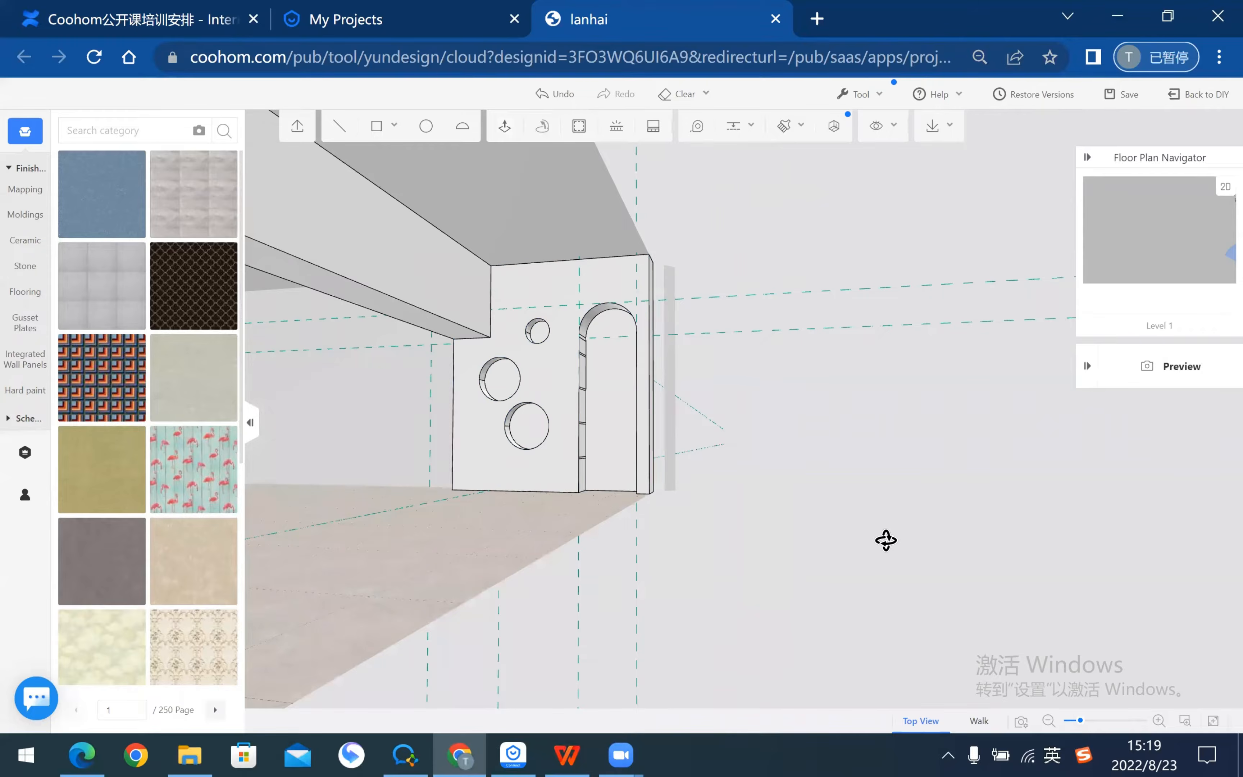
middle_drag(886, 540, 923, 549)
key(d)
key(w)
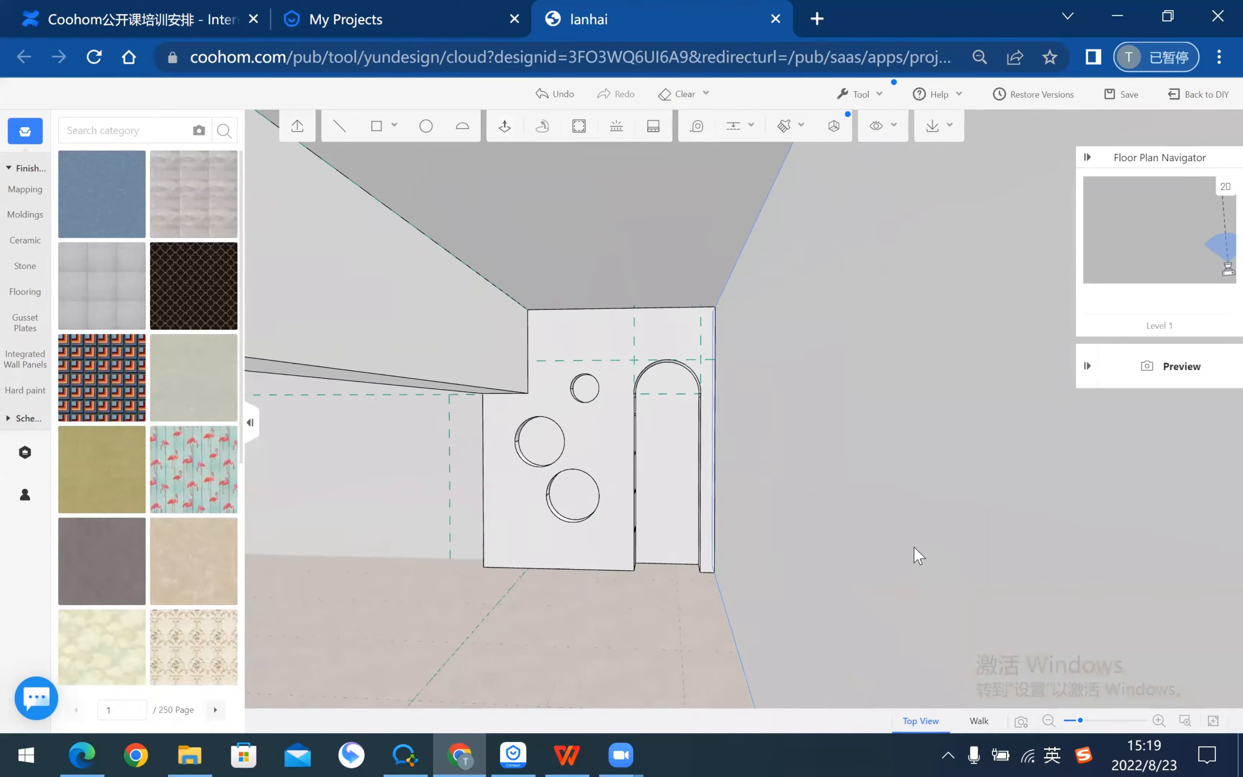
key(w)
key(d)
key(w)
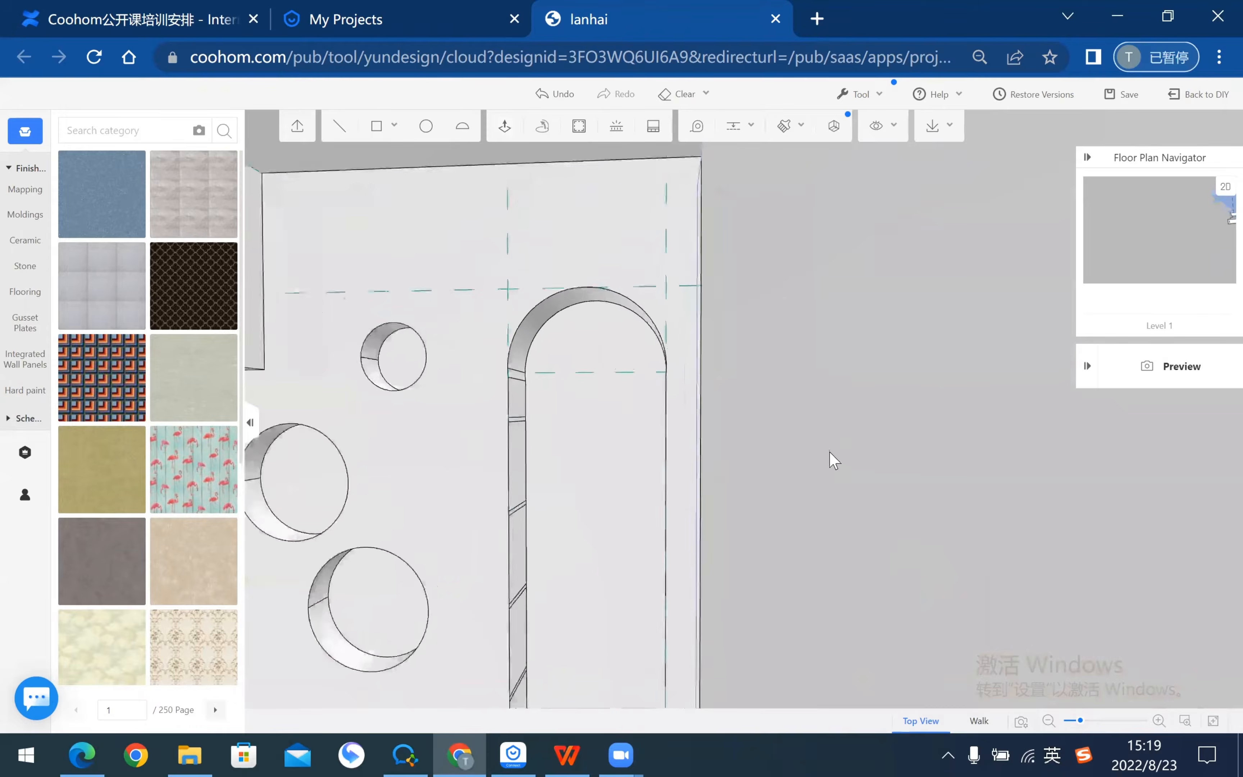
key(s)
key(a)
key(d)
key(w)
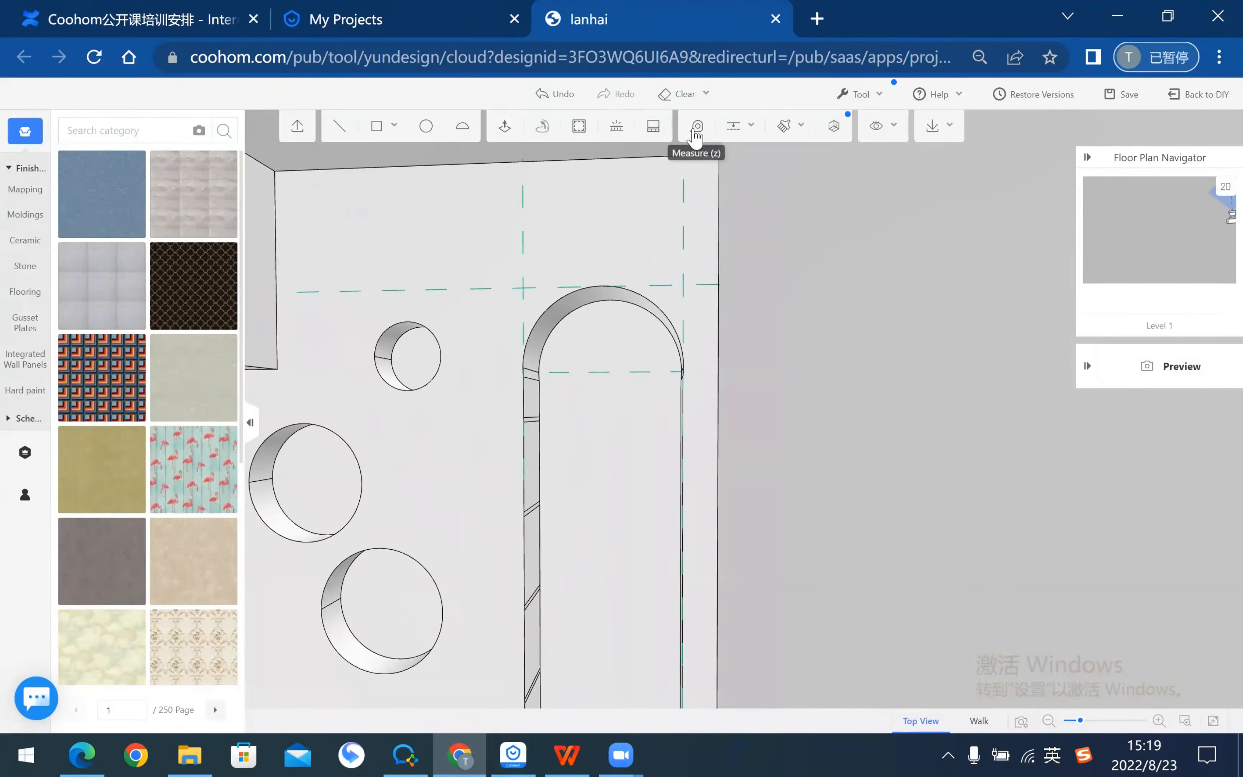
click(695, 133)
scroll(640, 457, down, 5)
scroll(593, 514, up, 4)
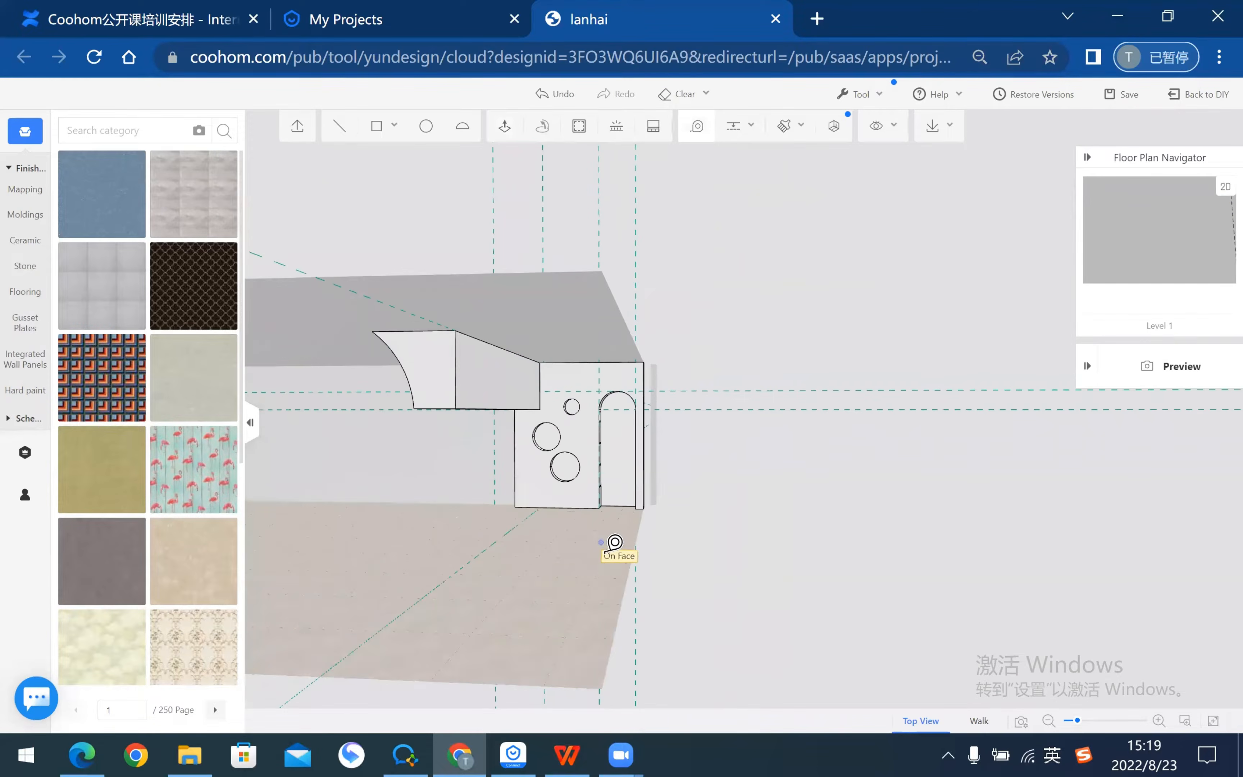
click(584, 584)
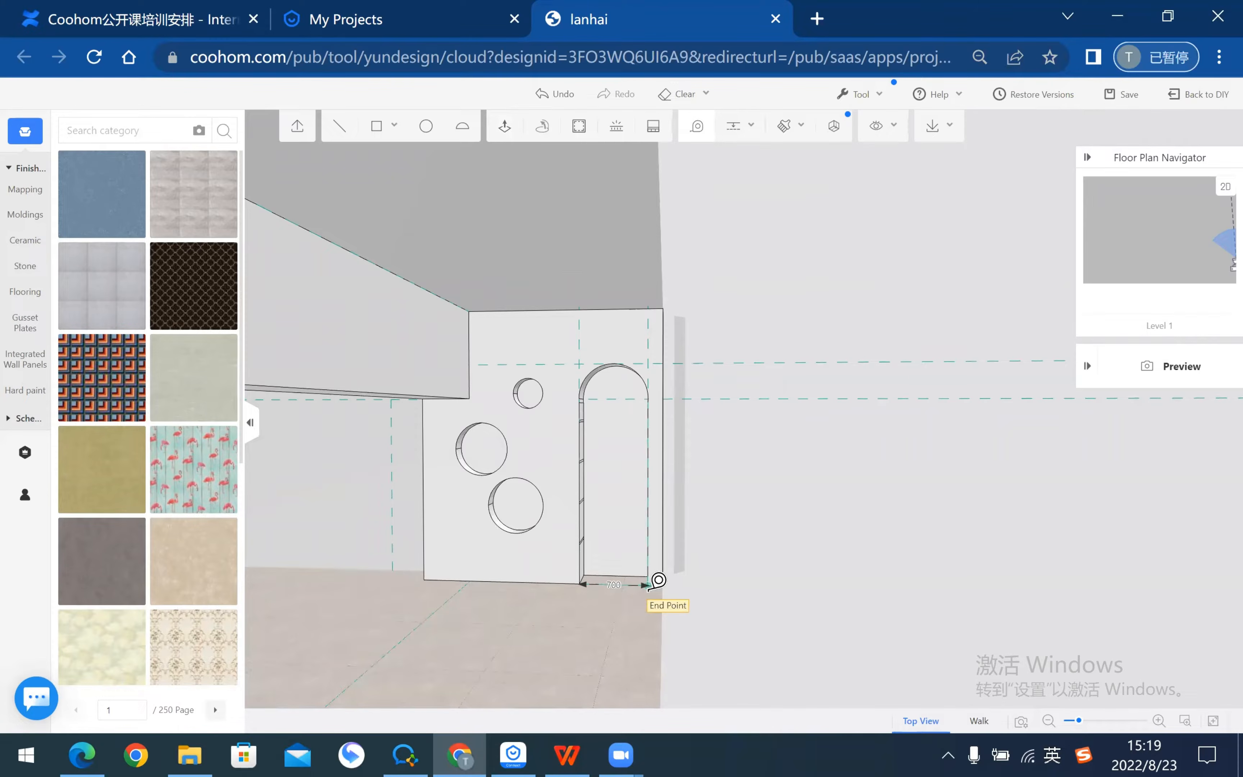
key(Escape)
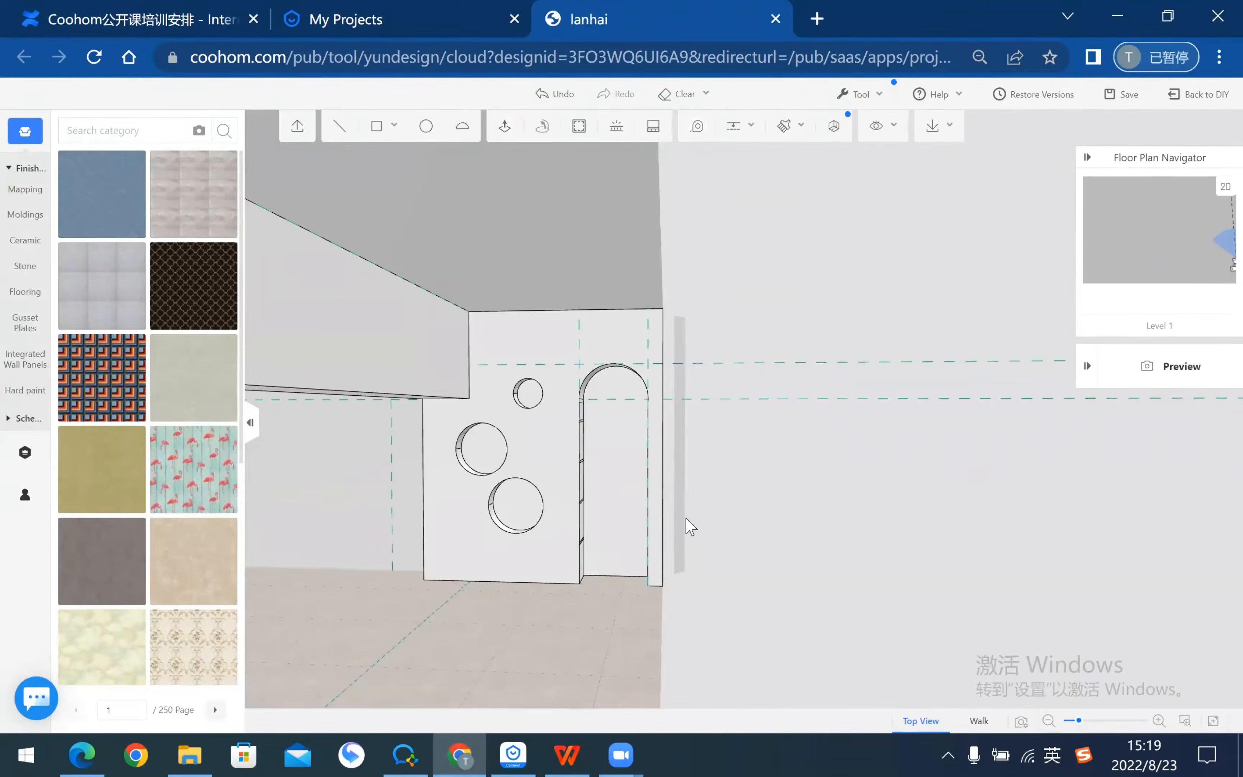
Step: Push/Pull the fourth, uppermost strip 700 across the niche to form the top shelf below the arch
scroll(691, 526, up, 5)
click(504, 126)
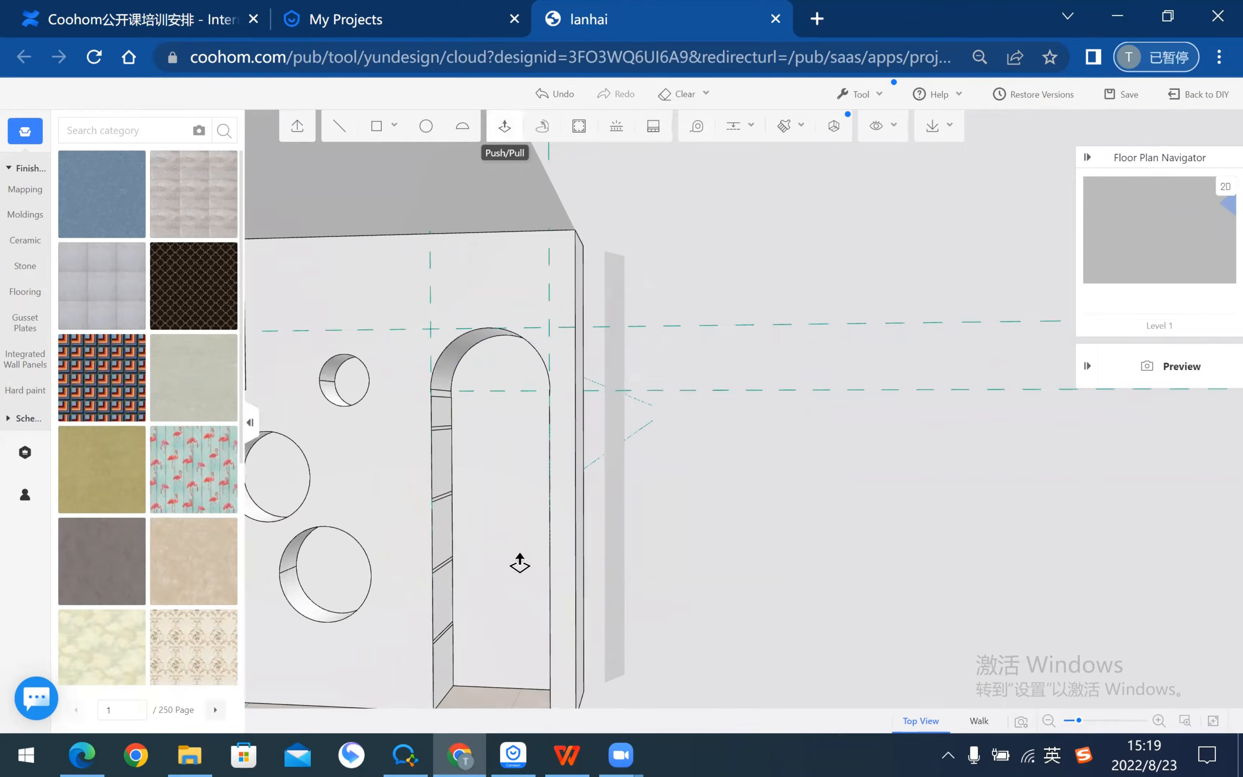
scroll(494, 547, up, 6)
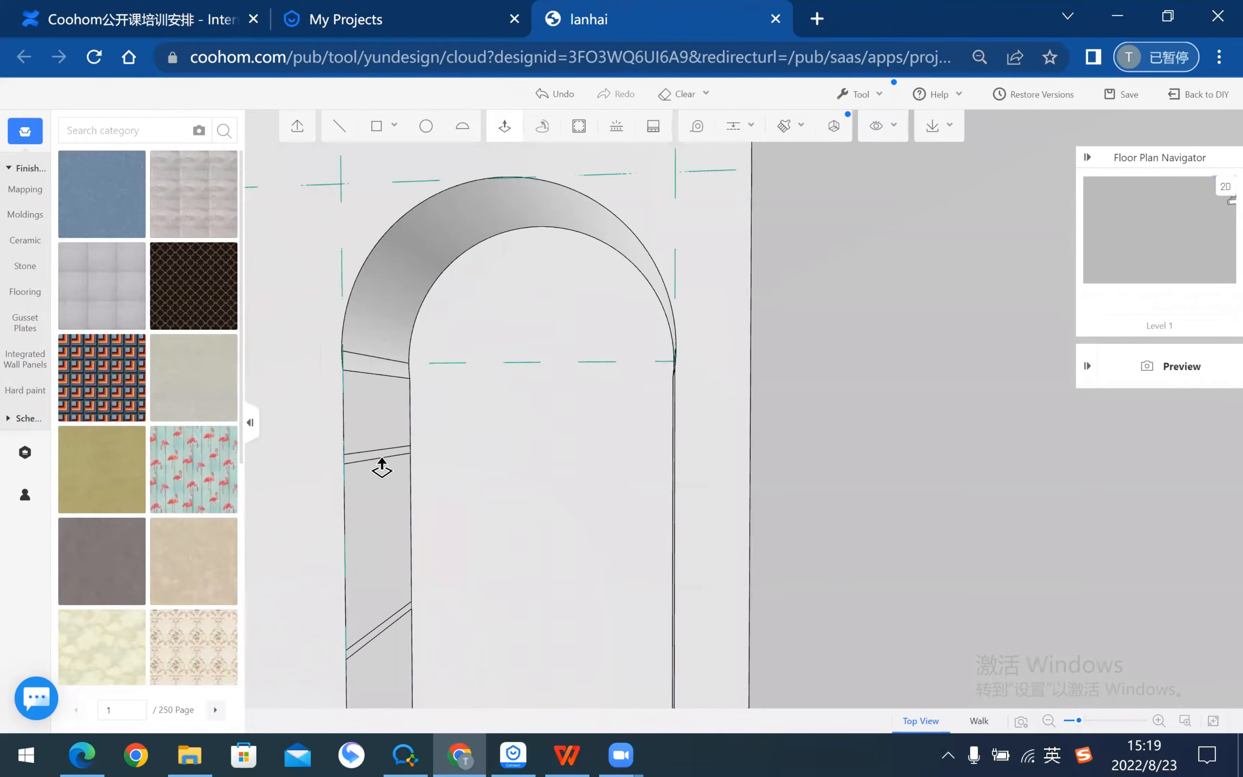
scroll(330, 477, up, 5)
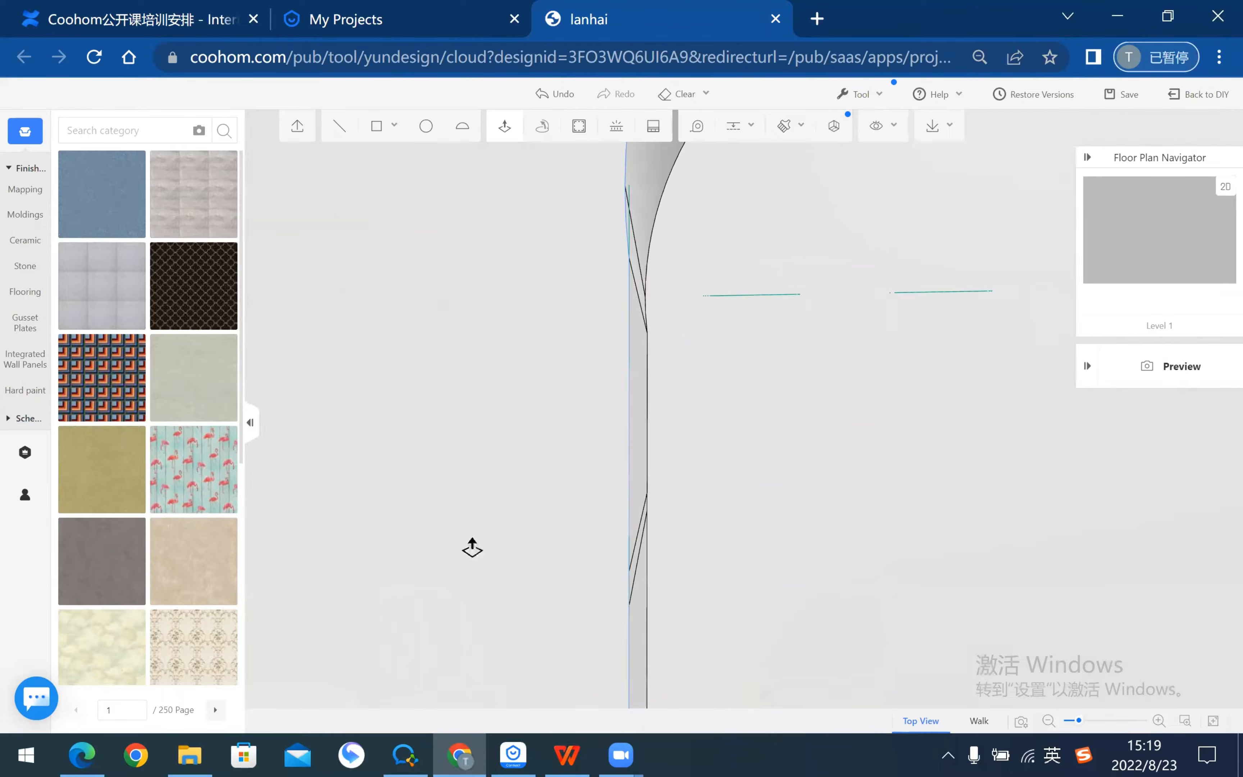
scroll(472, 547, down, 5)
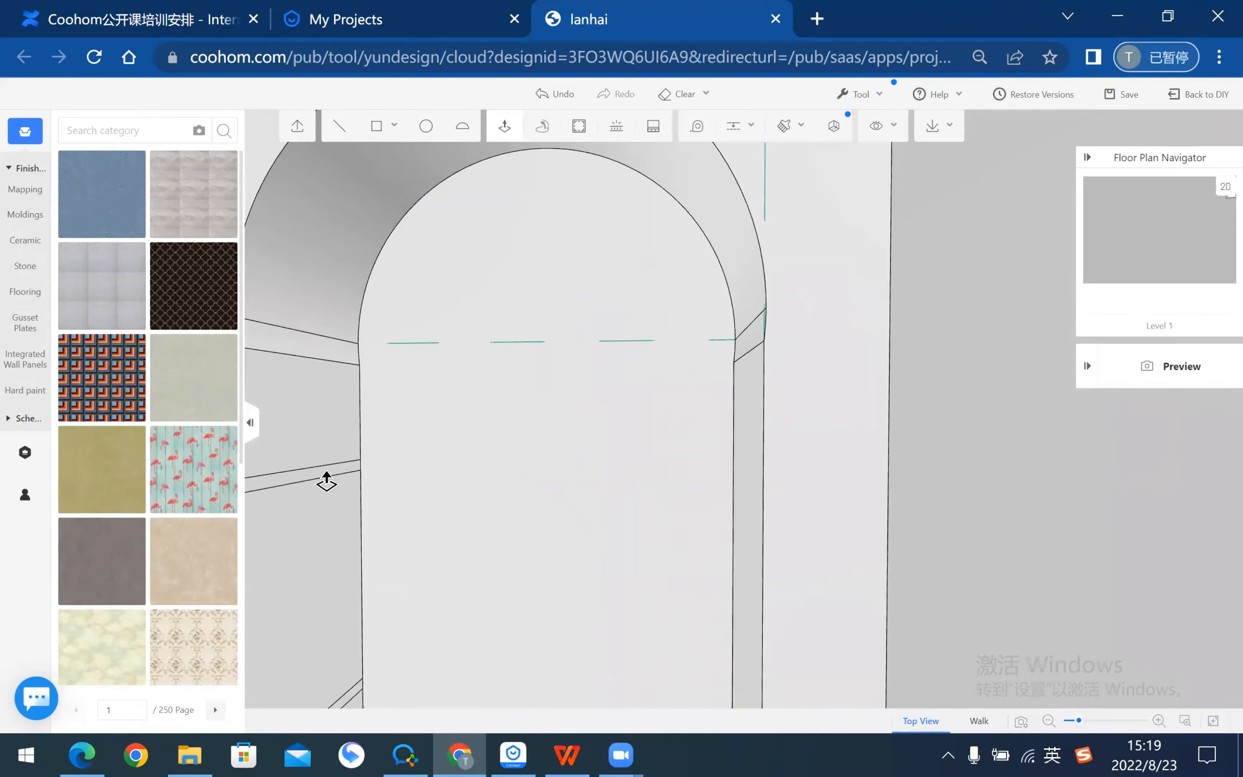
click(327, 483)
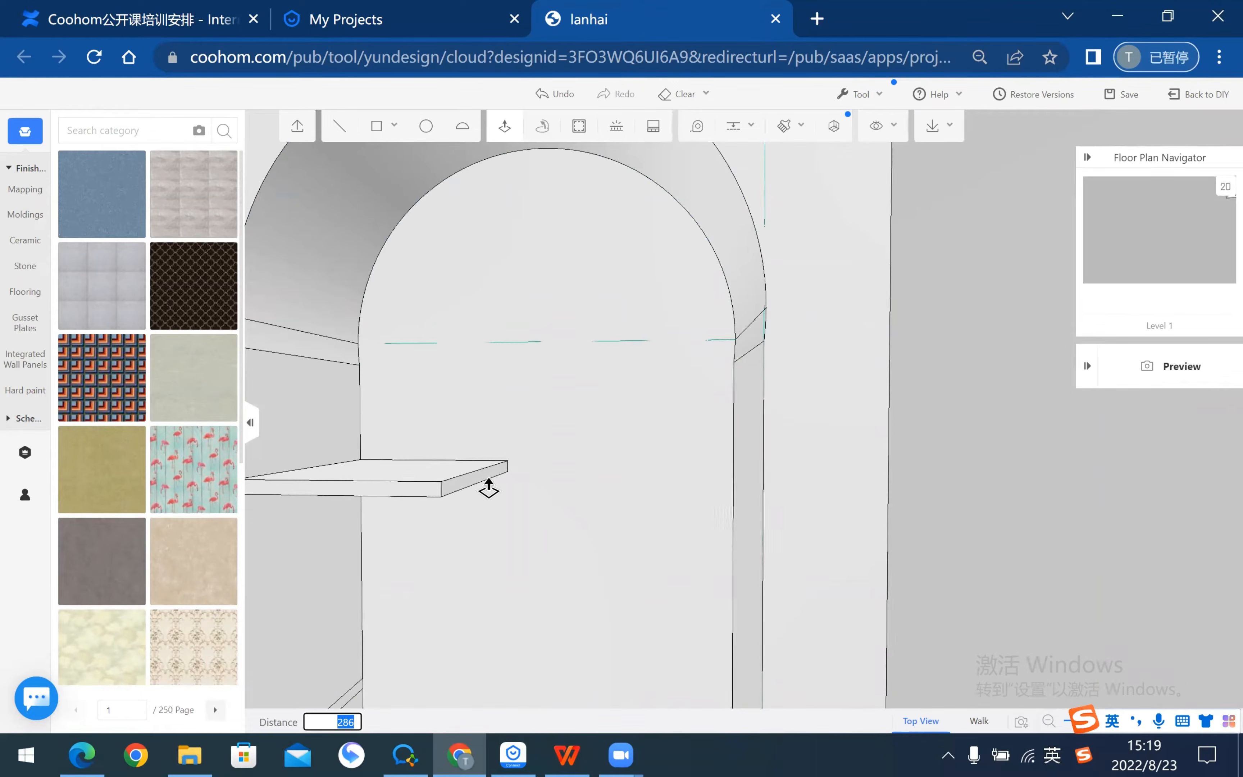
text(700)
key(Return)
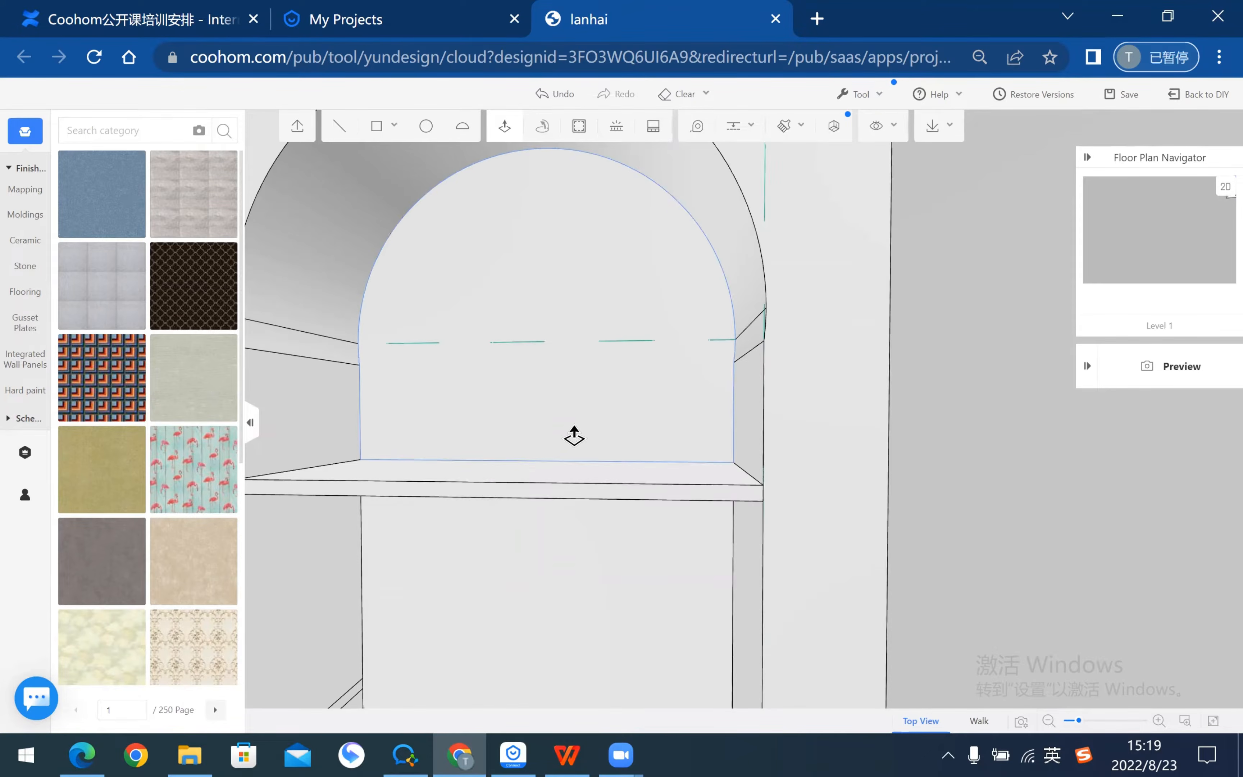
Step: Push/Pull the lowest strip 700 across the niche to form the bottom shelf
scroll(505, 500, down, 3)
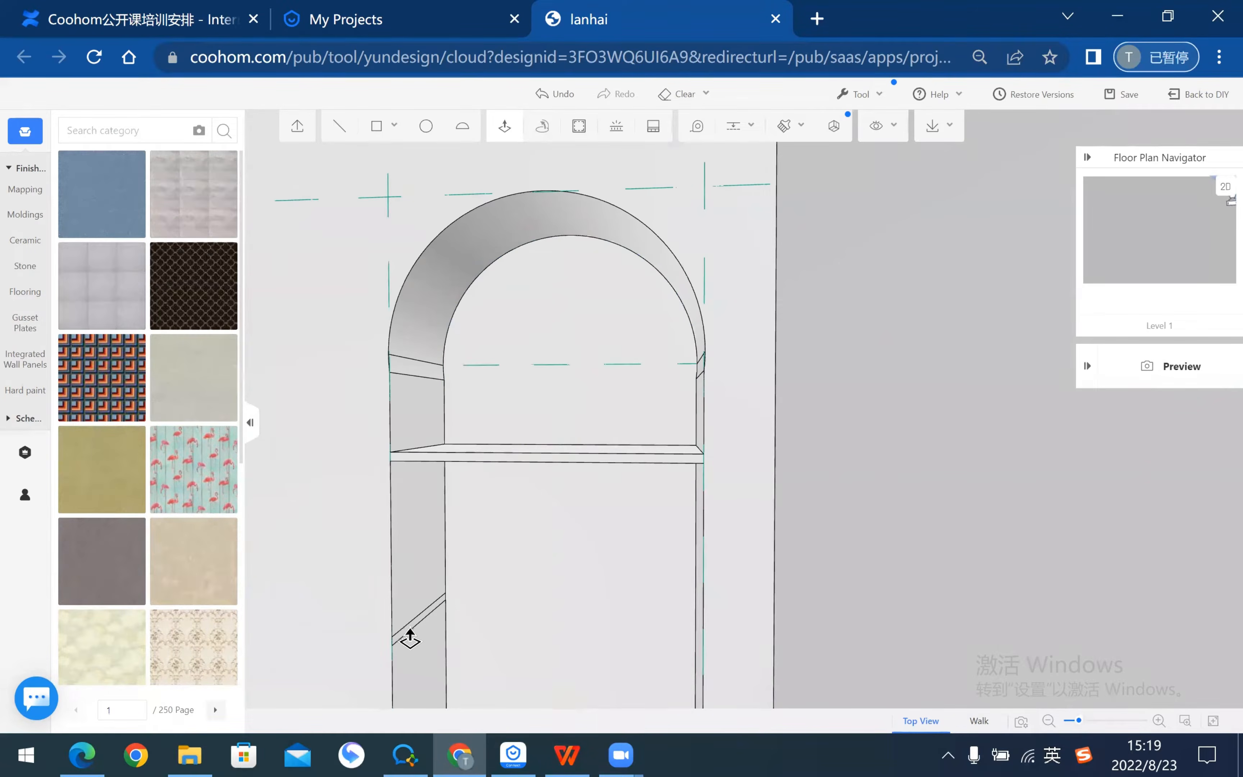
middle_drag(546, 564, 535, 563)
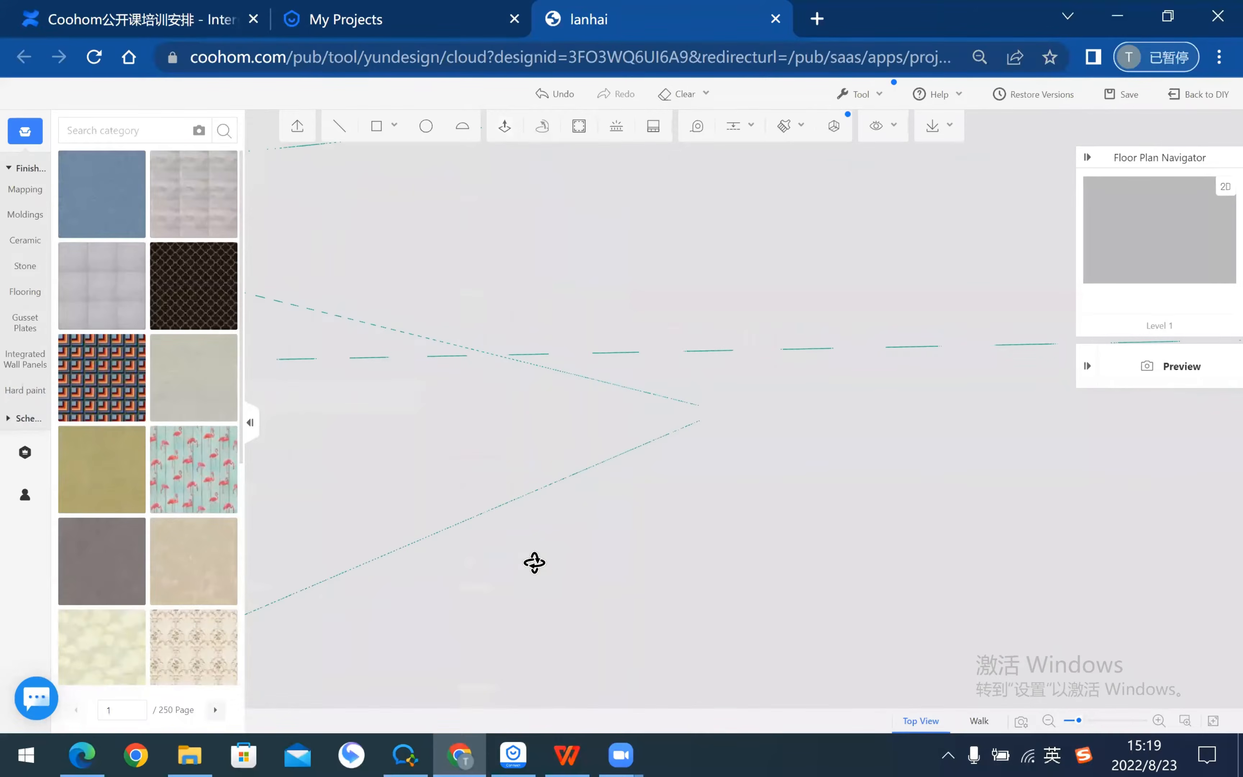
scroll(581, 543, down, 5)
mouse_move(625, 549)
middle_down()
mouse_move(615, 572)
mouse_move(616, 550)
middle_up()
scroll(614, 563, up, 5)
click(513, 126)
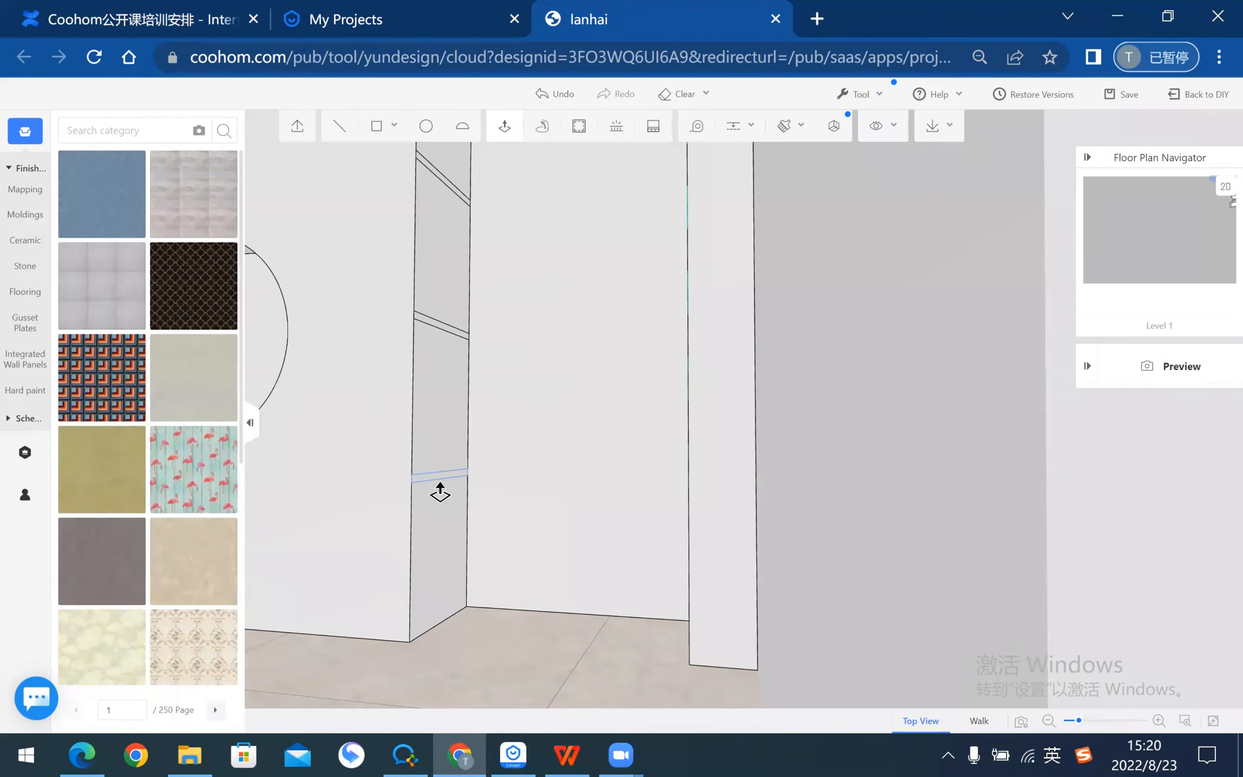
click(440, 492)
text(700)
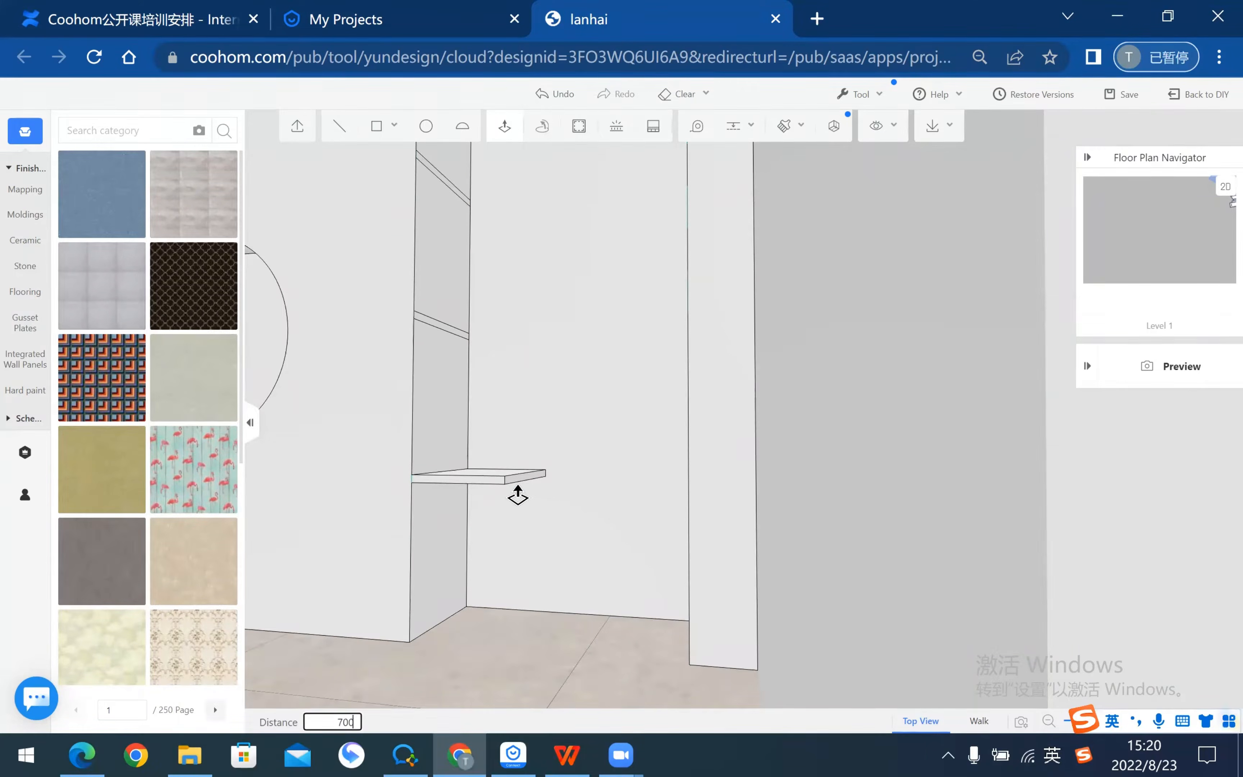
key(Return)
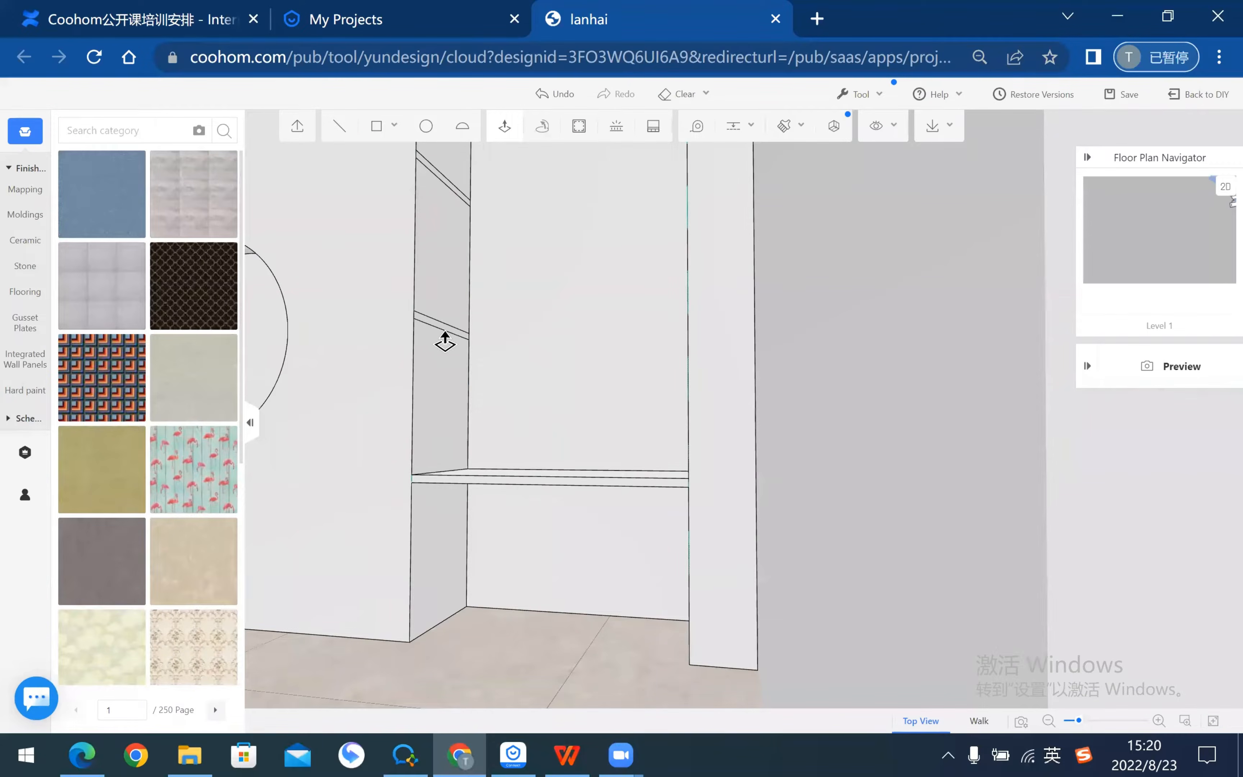
Step: Push/Pull the second strip from the bottom 700 across the niche to form another shelf
scroll(442, 331, up, 3)
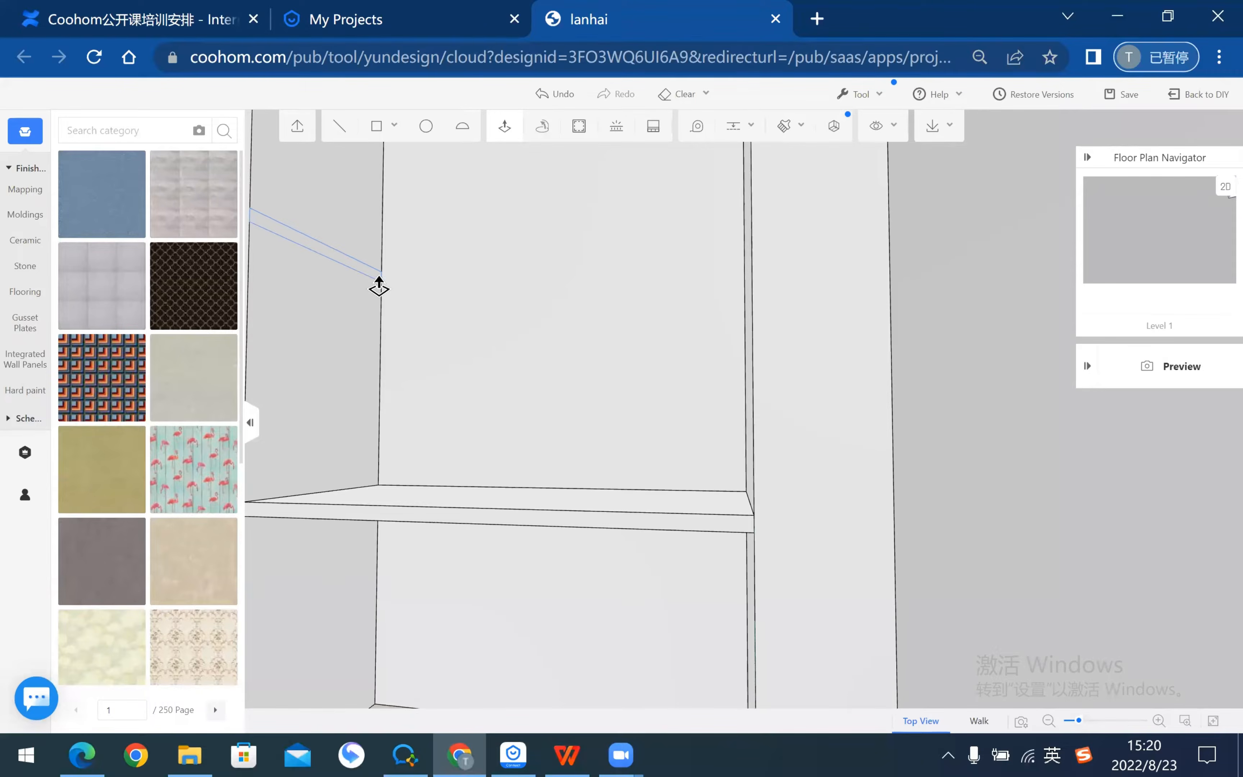
click(379, 288)
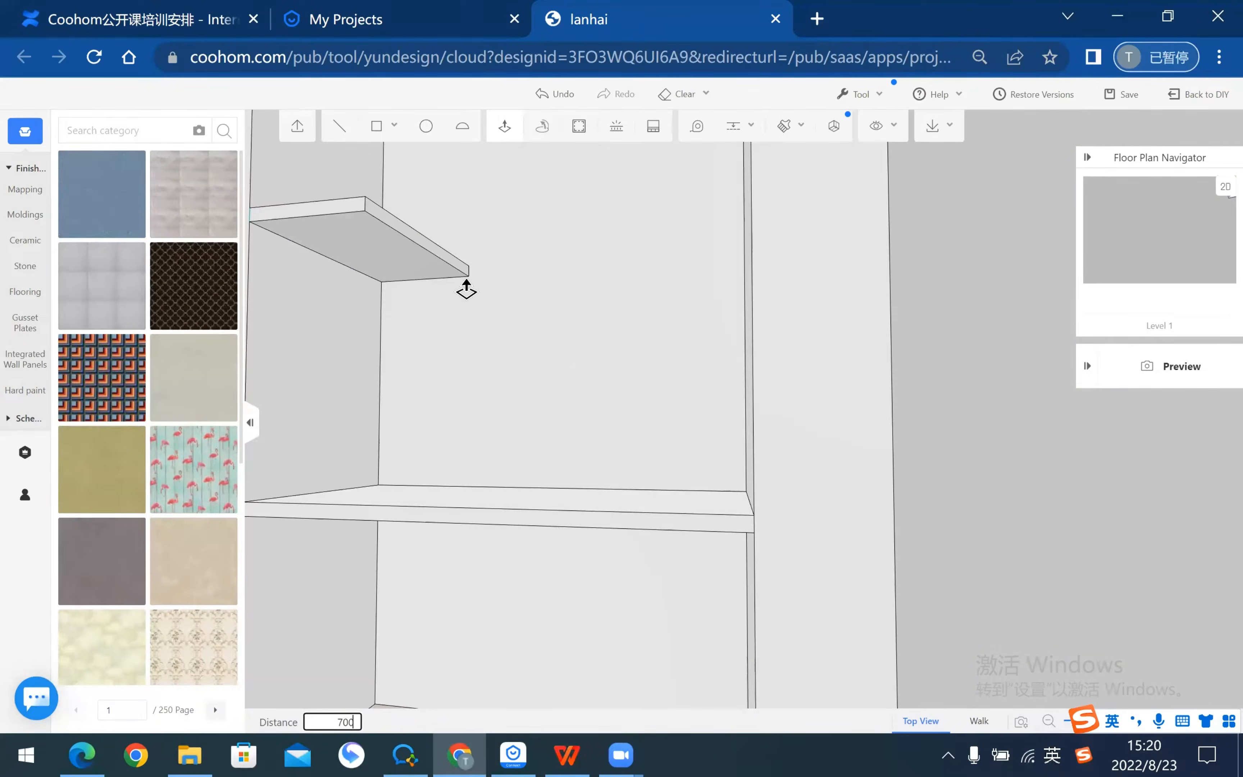
key(Return)
Step: Push/Pull the remaining third strip from the bottom 700 across the niche to complete the shelves
scroll(621, 338, down, 4)
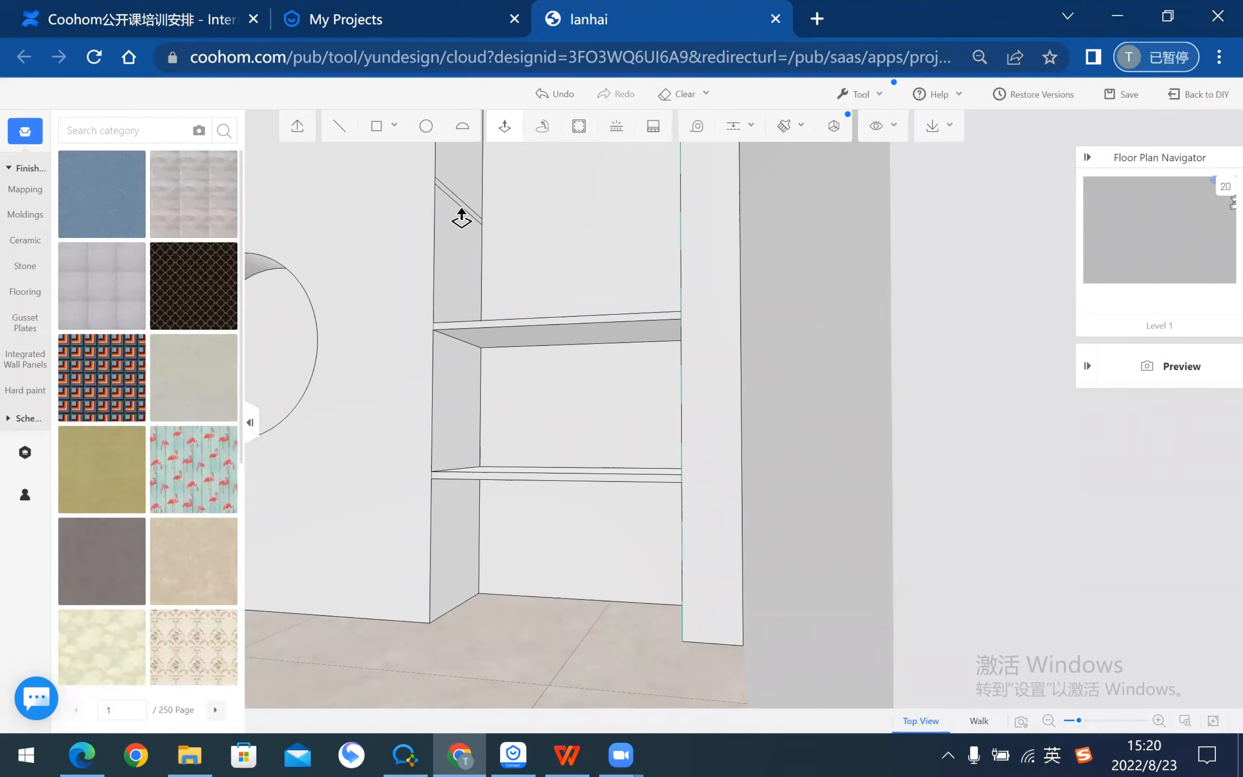
middle_drag(461, 218, 273, 215)
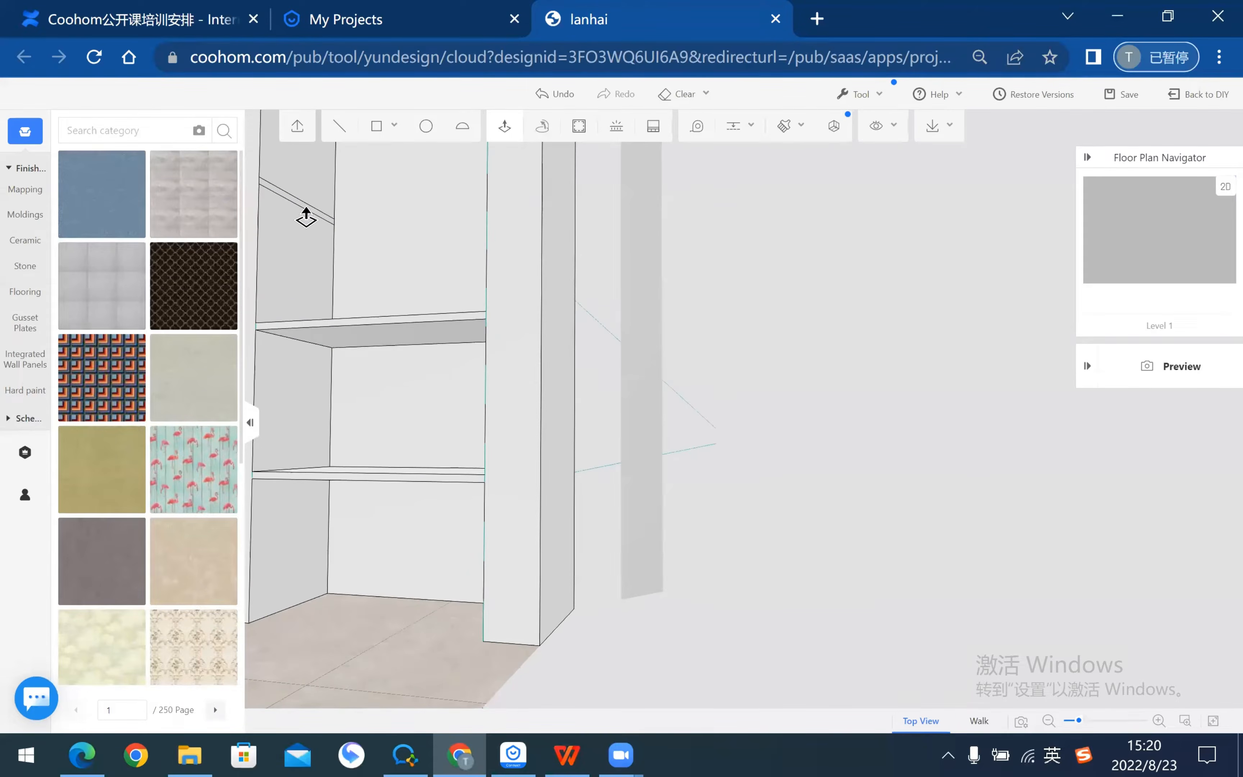
key(Escape)
mouse_move(744, 307)
right_down()
mouse_move(767, 336)
mouse_move(763, 318)
right_up()
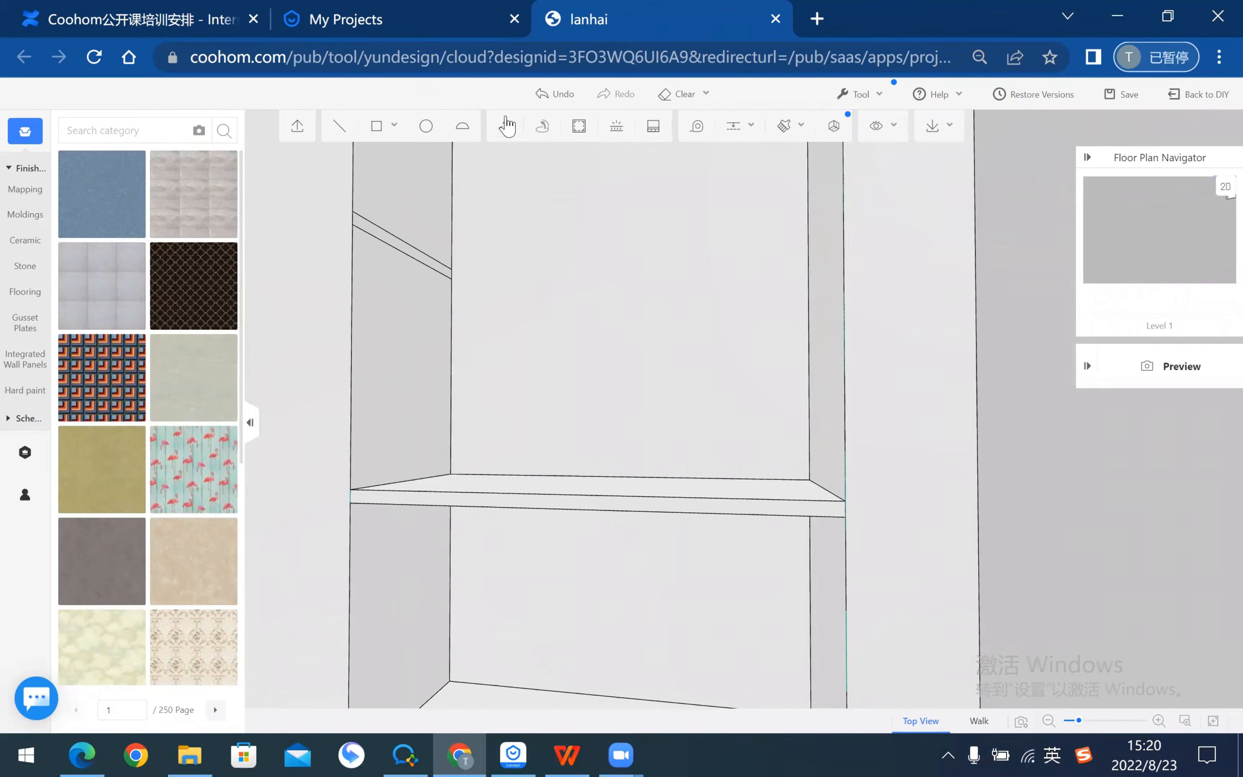
click(506, 127)
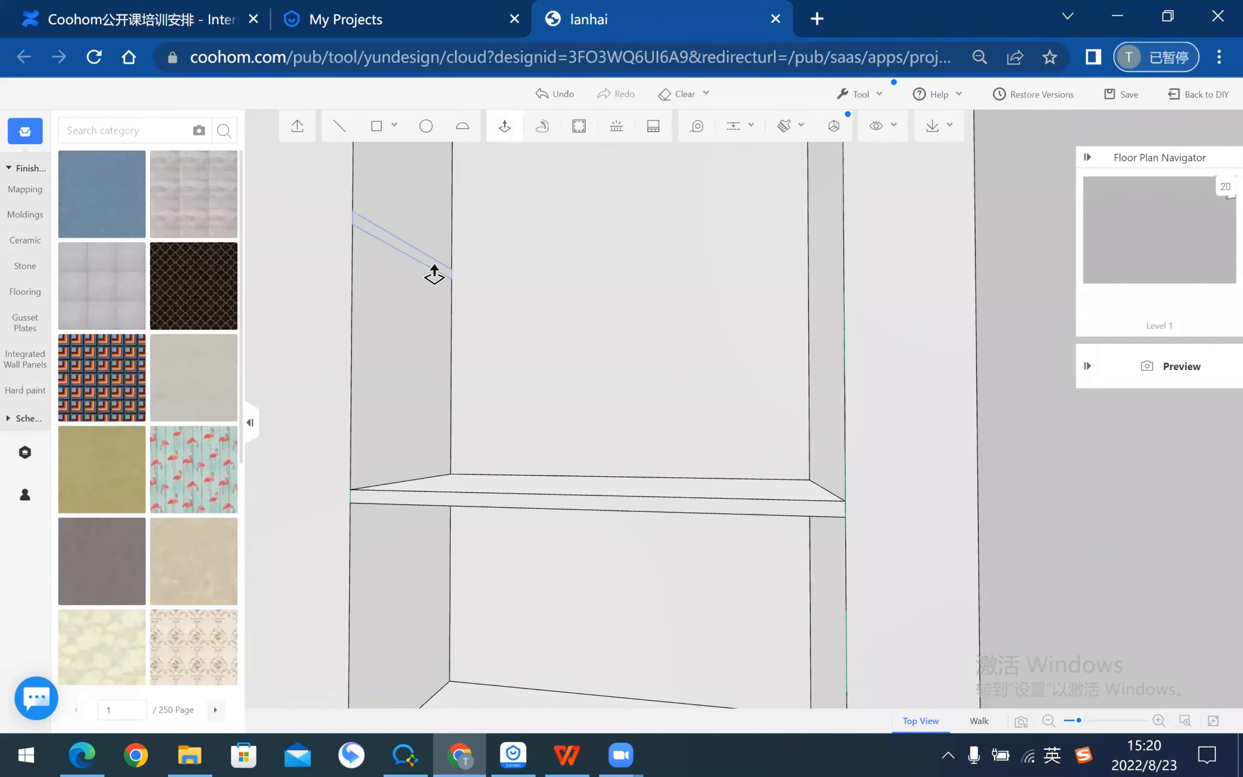
click(433, 270)
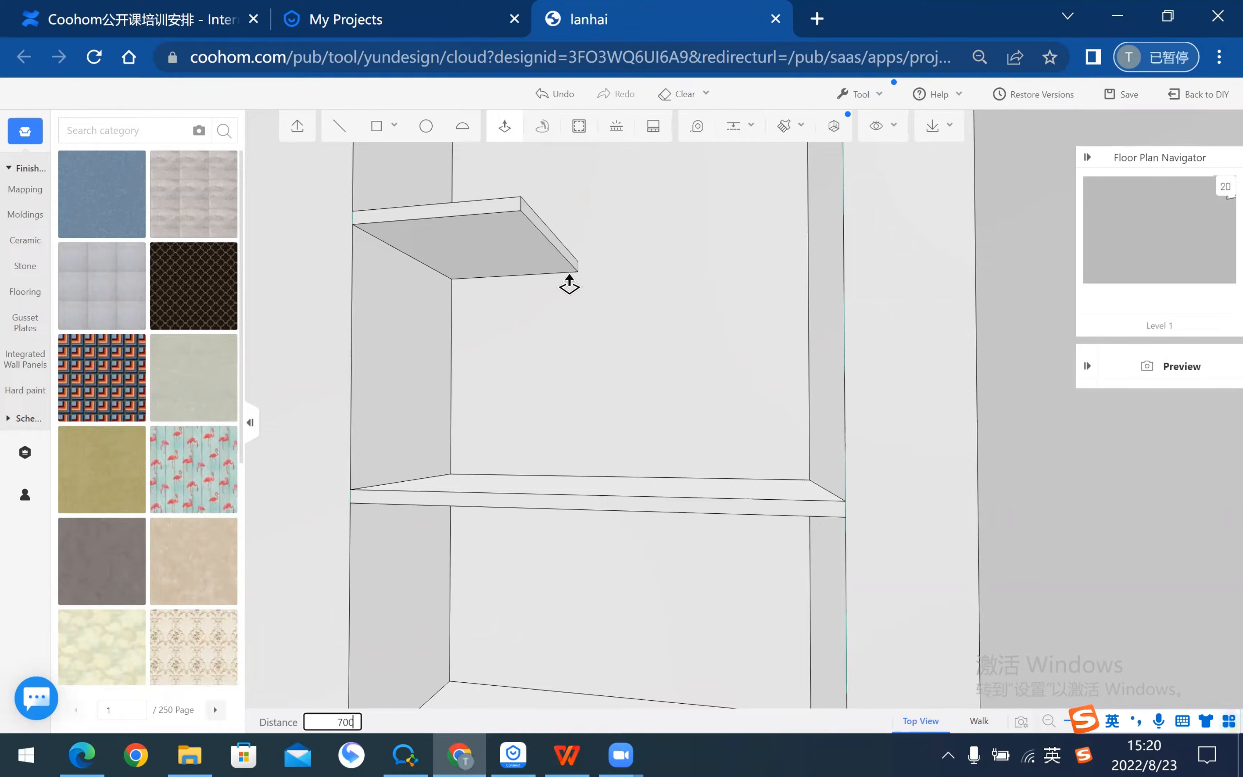
key(Return)
key(Escape)
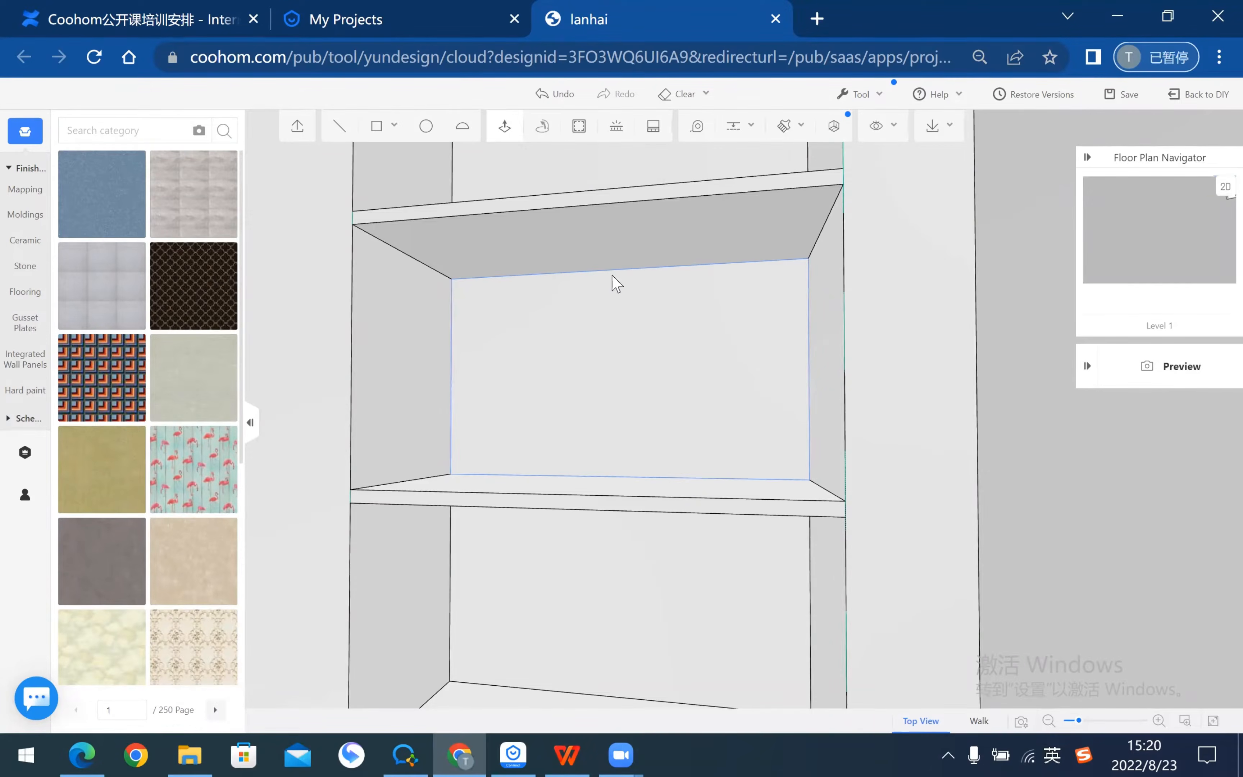
Step: Examine the shelved niche and feature wall from several sides and compare them with the reference image in Construction Design2.0.pdf
scroll(728, 347, down, 5)
drag(825, 423, 847, 352)
scroll(680, 320, down, 4)
drag(679, 319, 558, 366)
scroll(560, 371, up, 2)
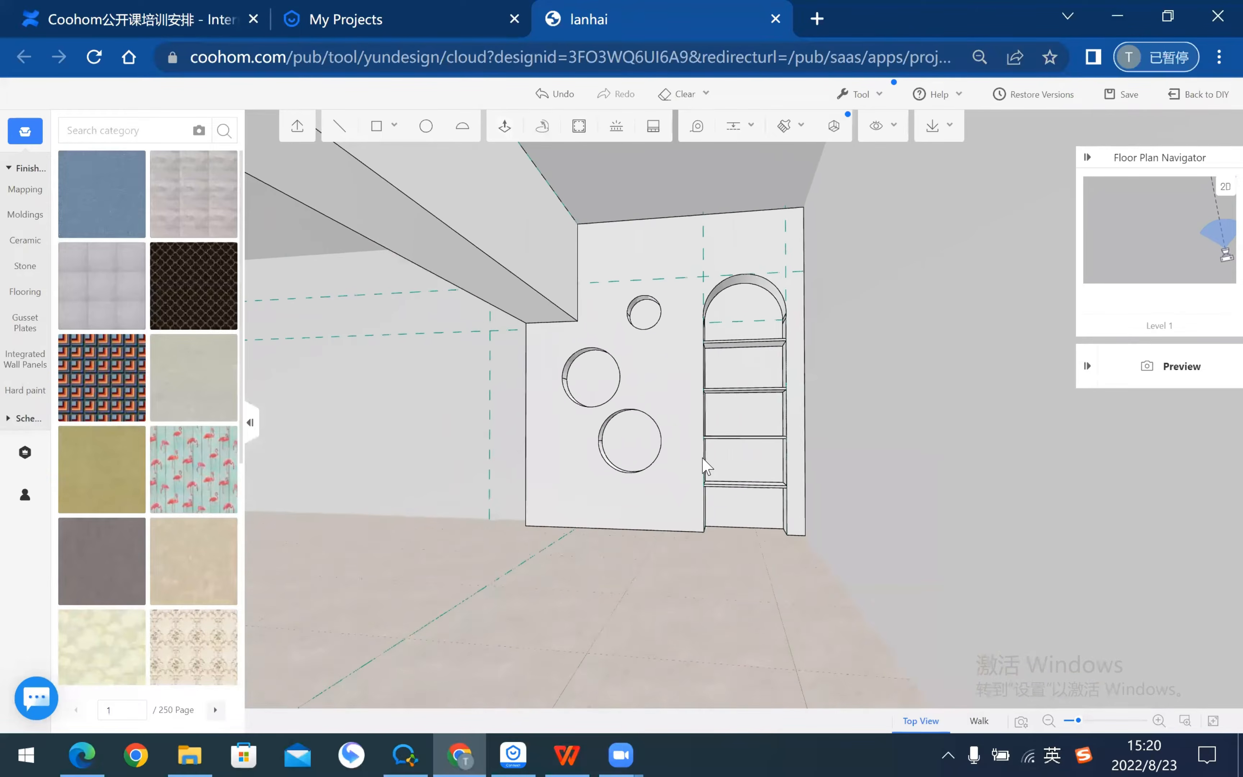
scroll(909, 482, up, 3)
scroll(906, 478, down, 3)
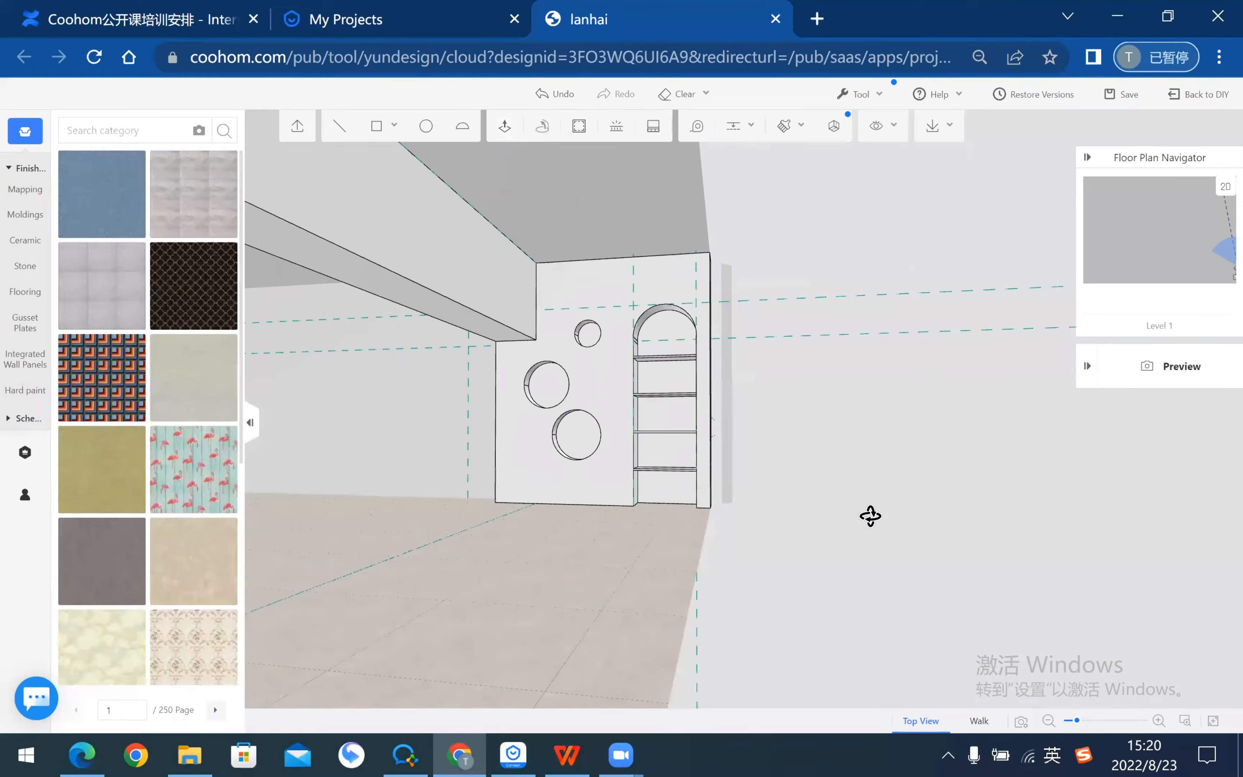
drag(869, 517, 570, 540)
key(d)
key(w)
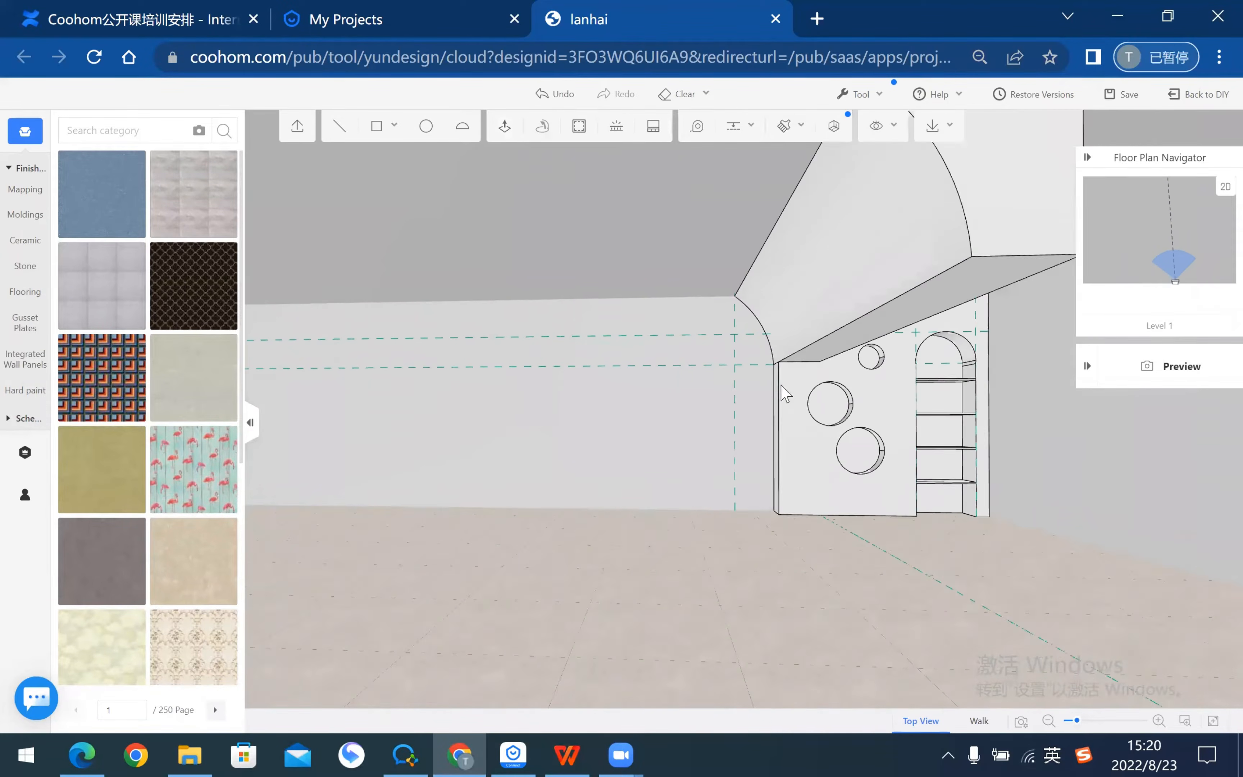
key(a)
key(w)
key(d)
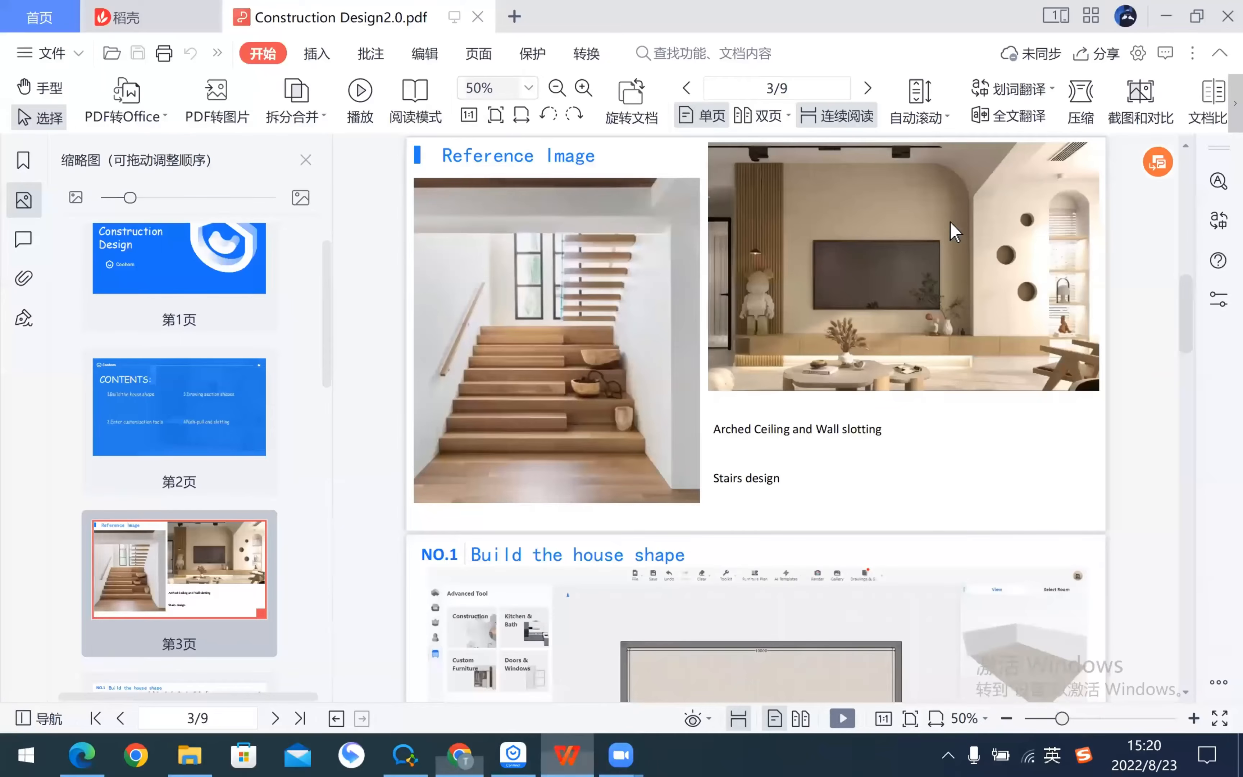
key(alt+Tab)
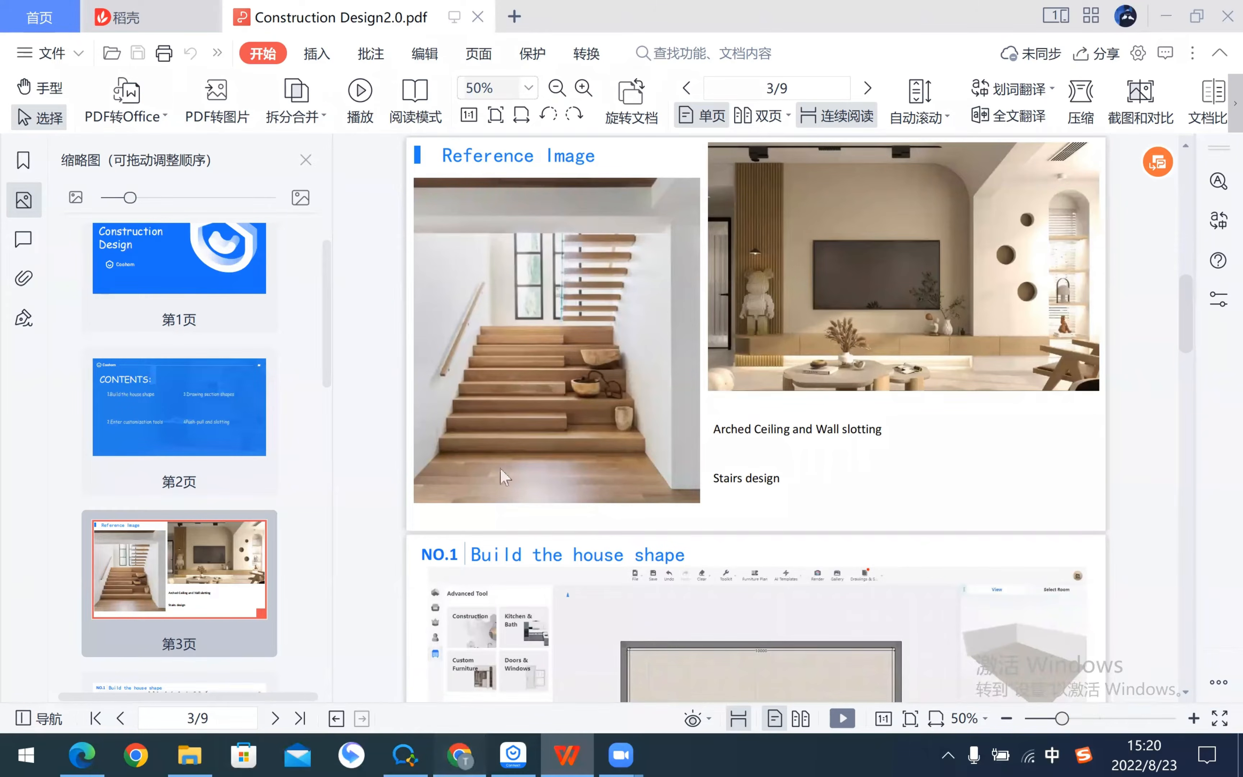
click(461, 755)
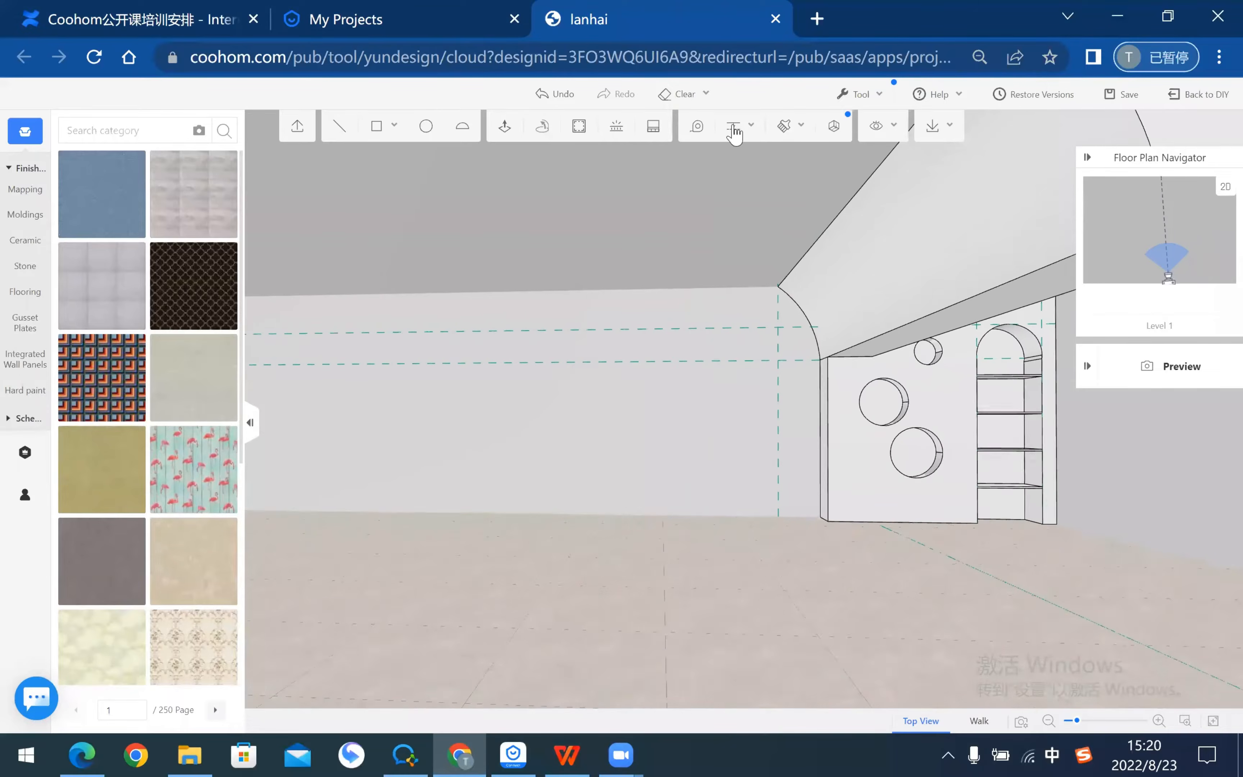
Step: Add a vertical guide on the back wall, offset from its edge beside the feature wall
mouse_move(739, 128)
click(739, 157)
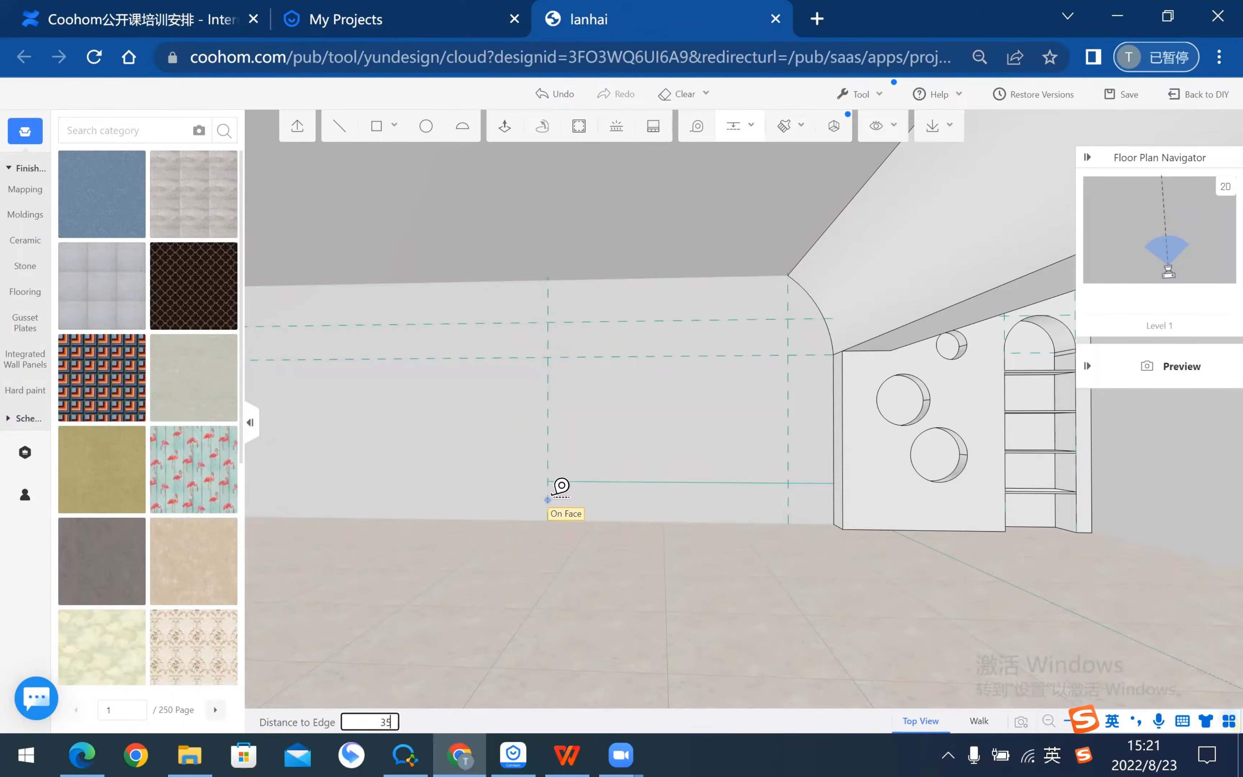
key(Return)
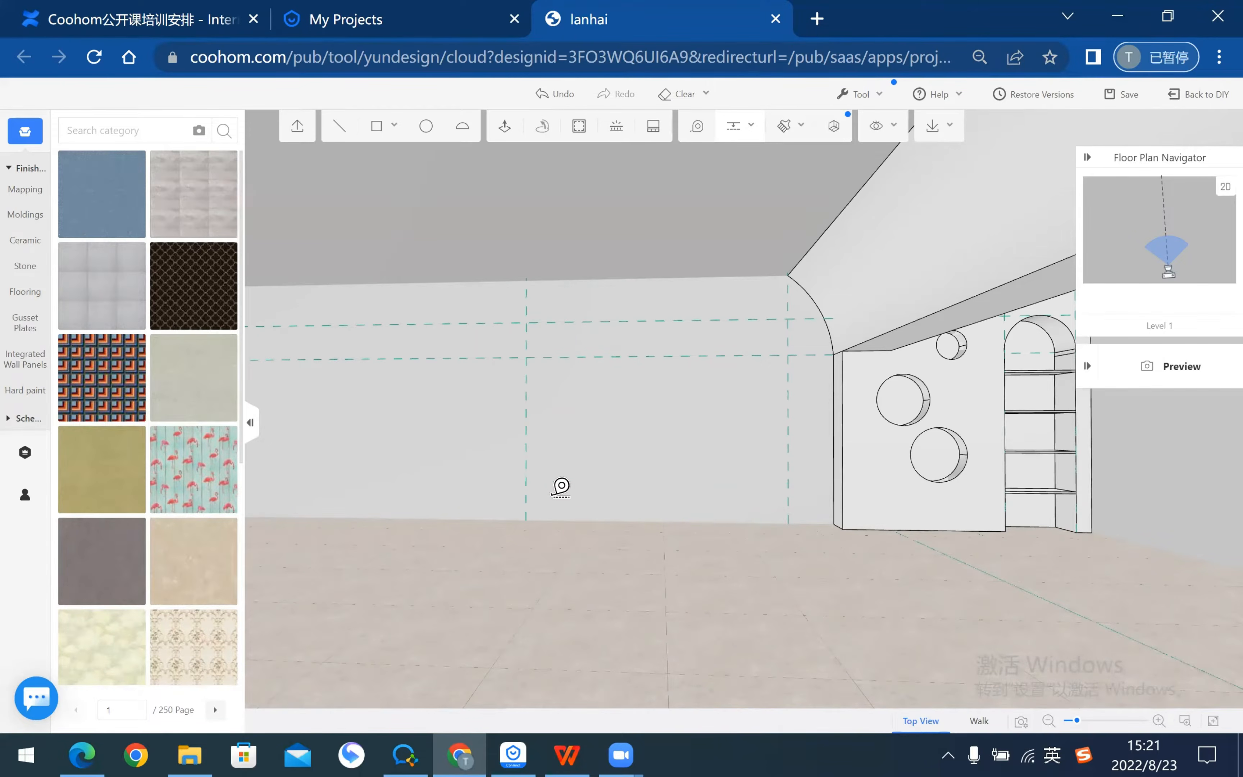
Step: Compare the back wall and its guides with the TV wall and low cabinet in the PDF's reference image
key(a)
key(d)
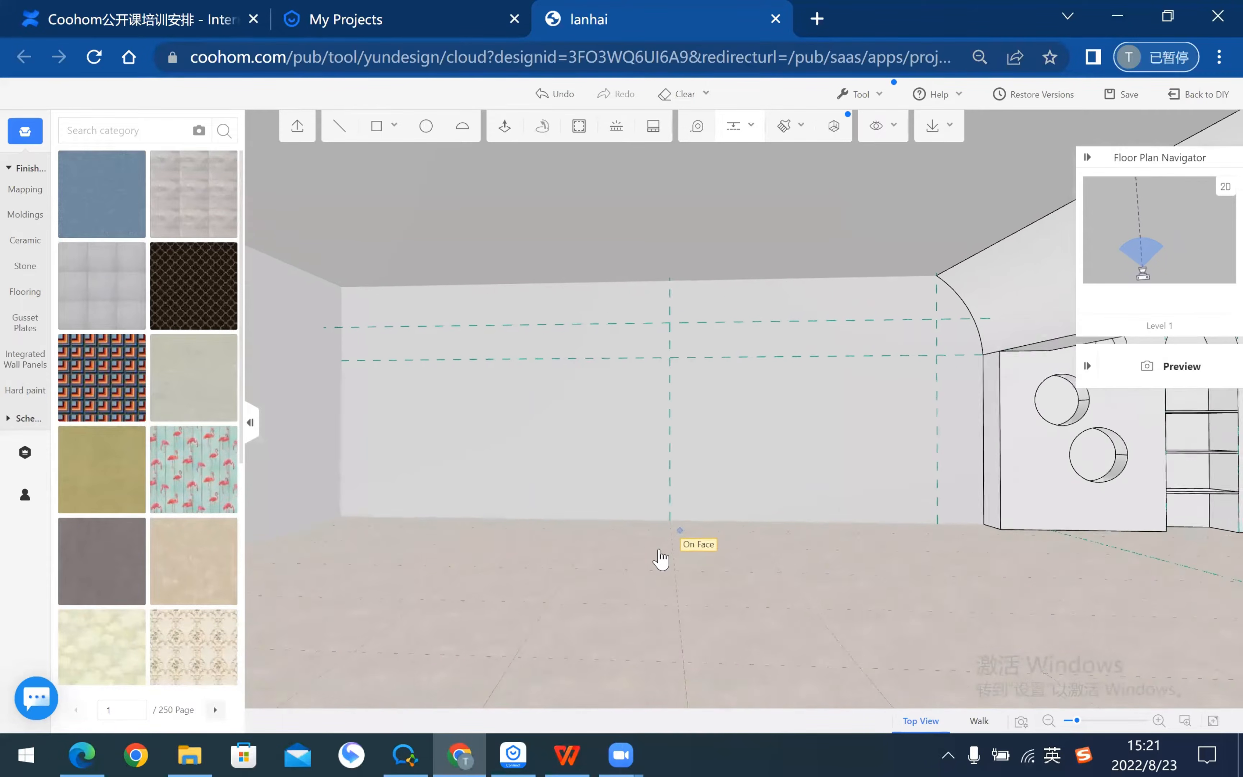
key(d)
key(w)
key(d)
right_click(835, 593)
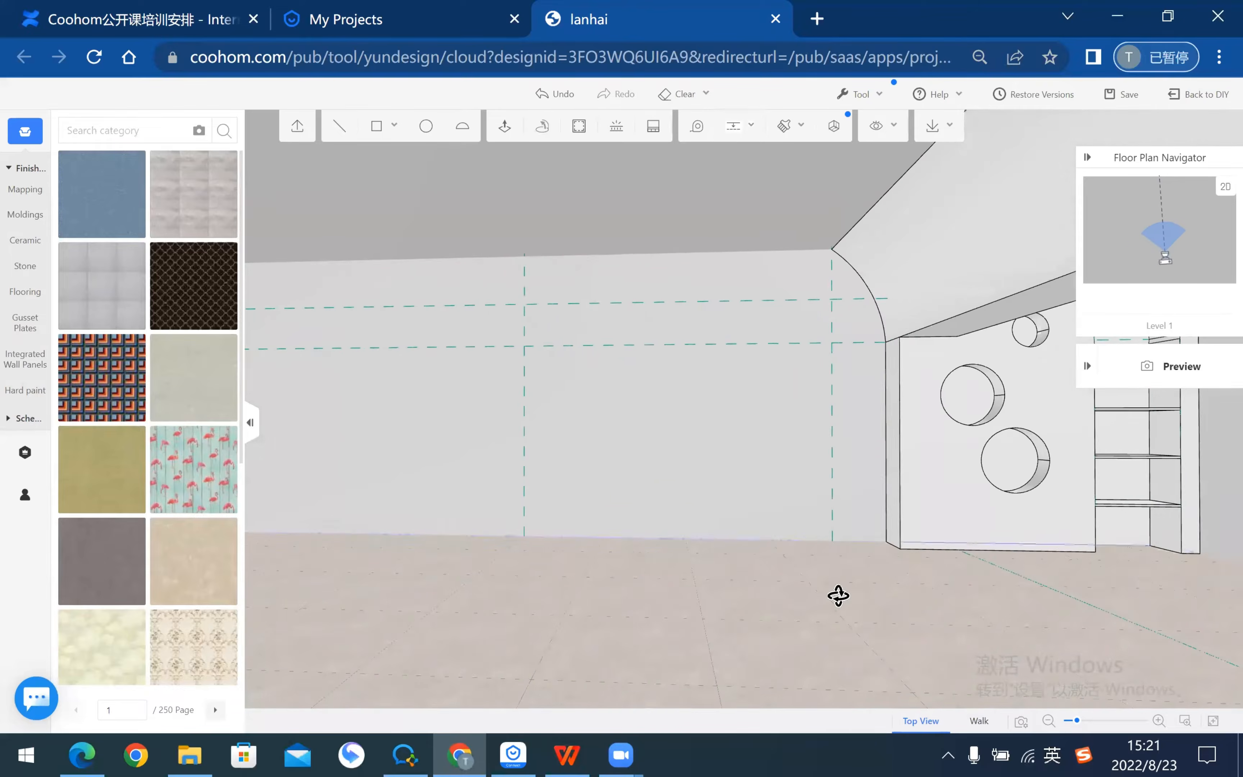
middle_drag(839, 596, 987, 419)
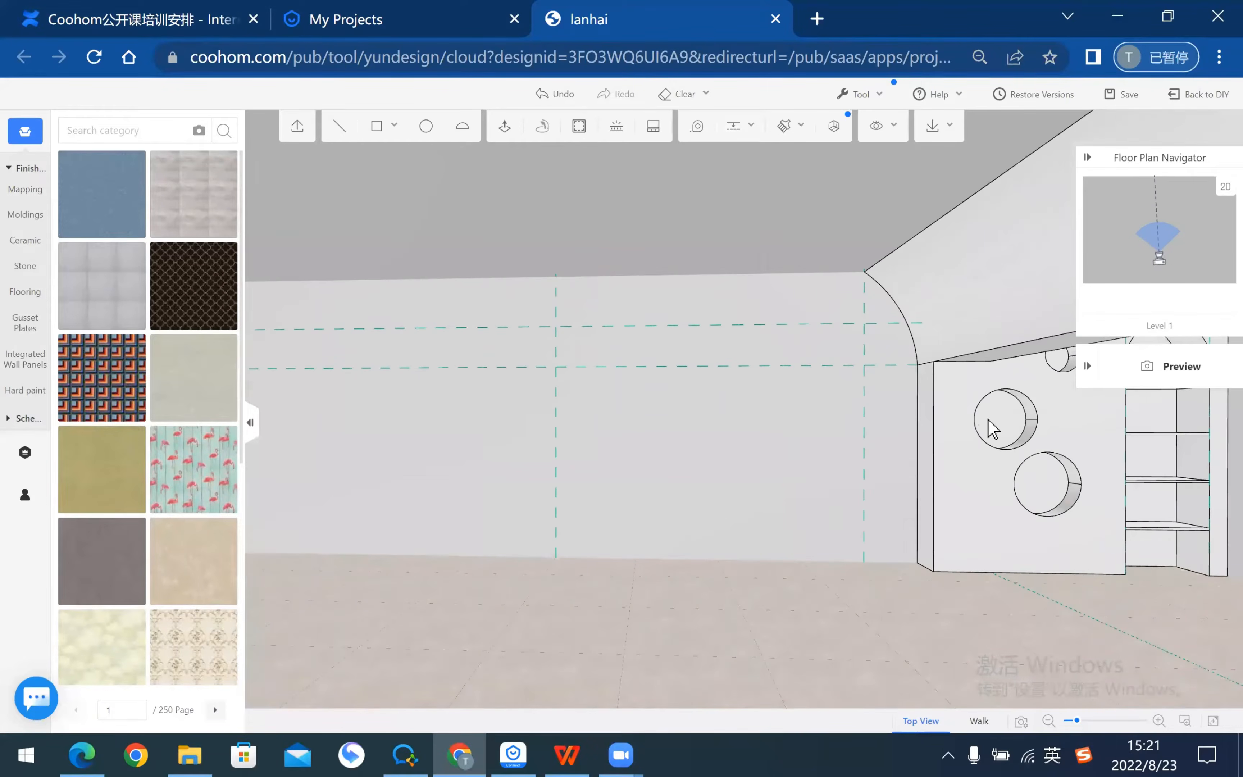
key(alt+Tab)
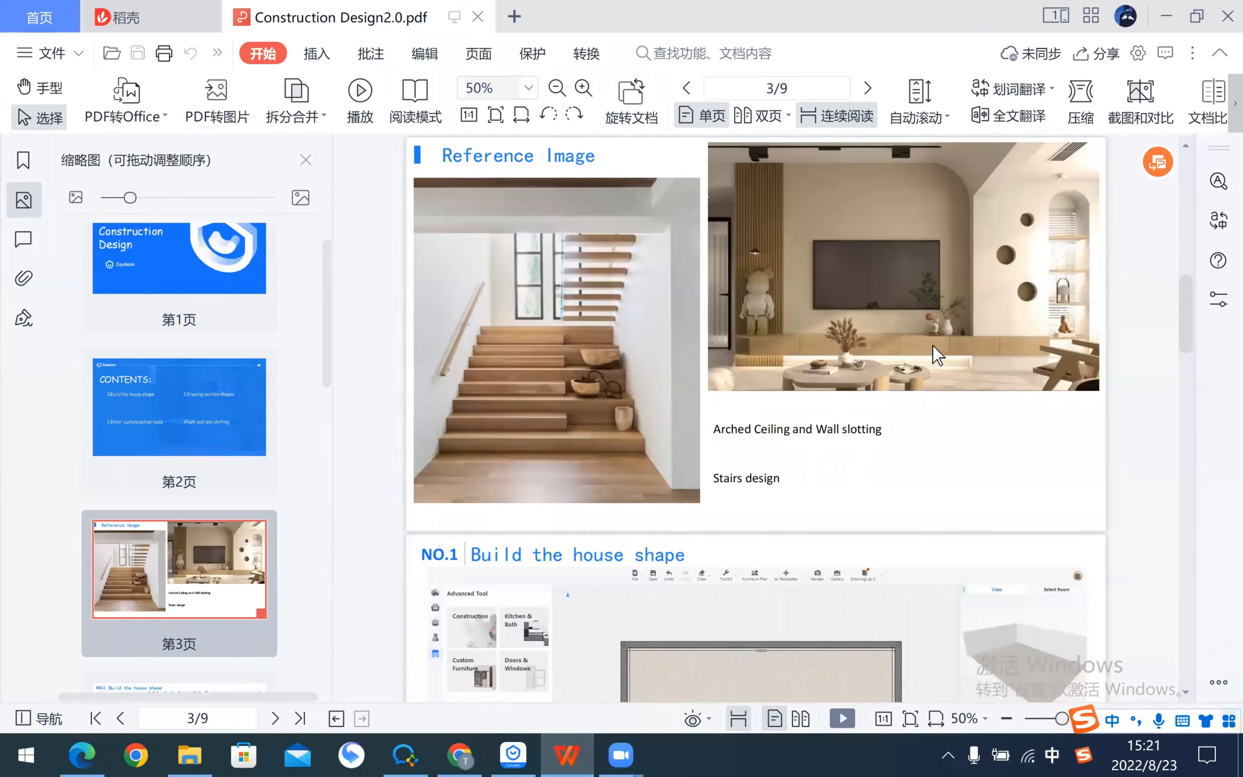
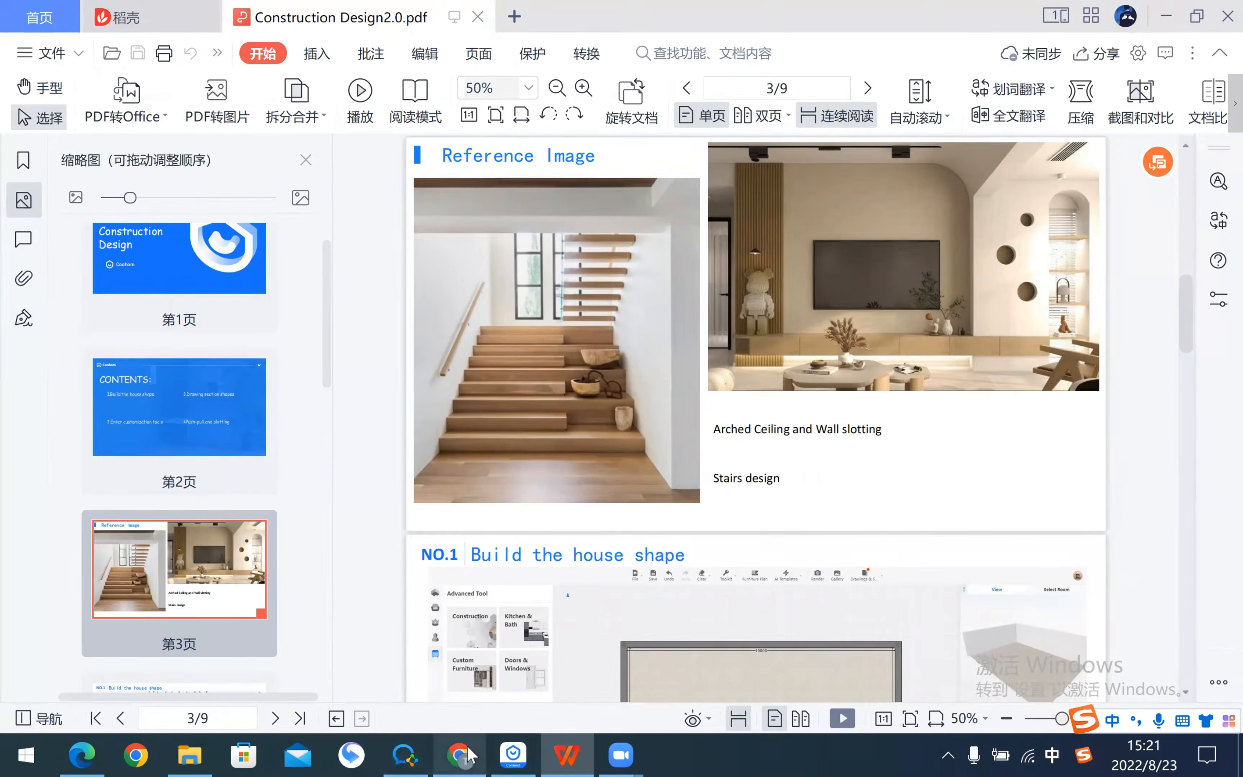
mouse_move(453, 755)
click(562, 658)
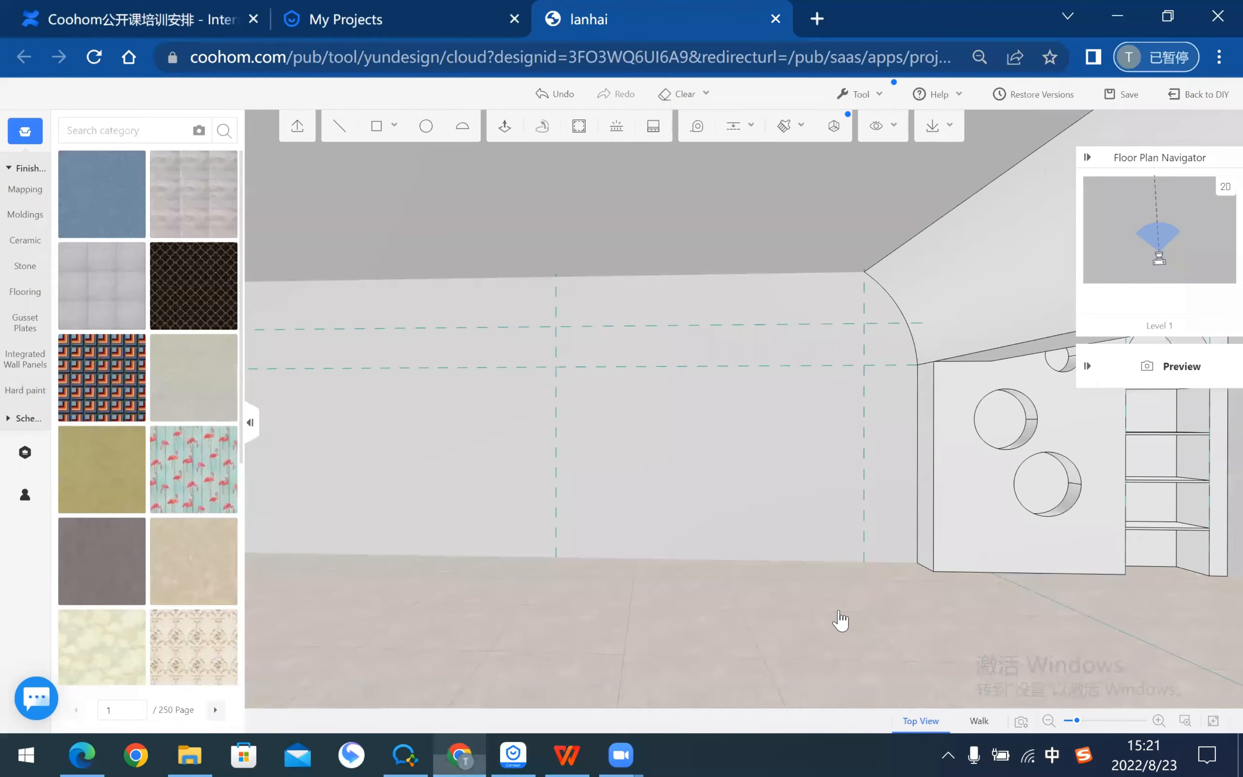
Step: Add a horizontal guide low on the back wall, offset upward from the floor edge
key(d)
key(w)
mouse_move(735, 128)
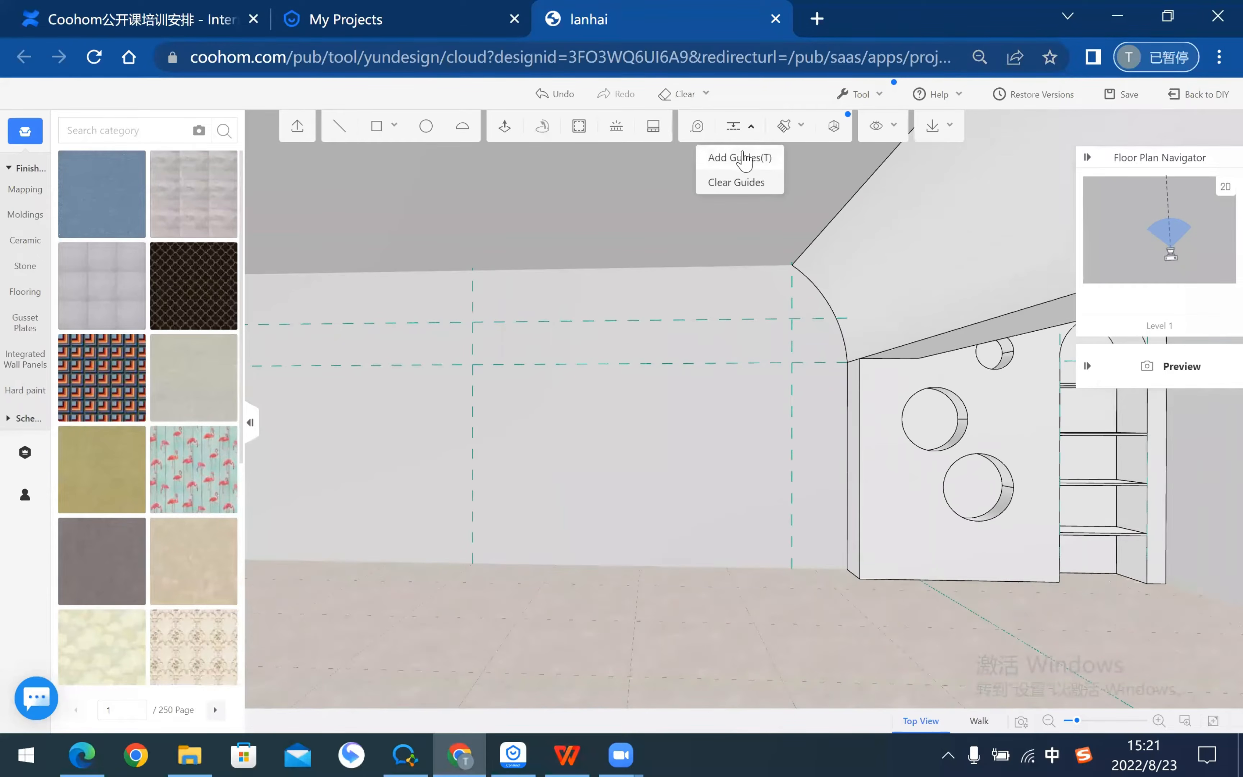
click(745, 159)
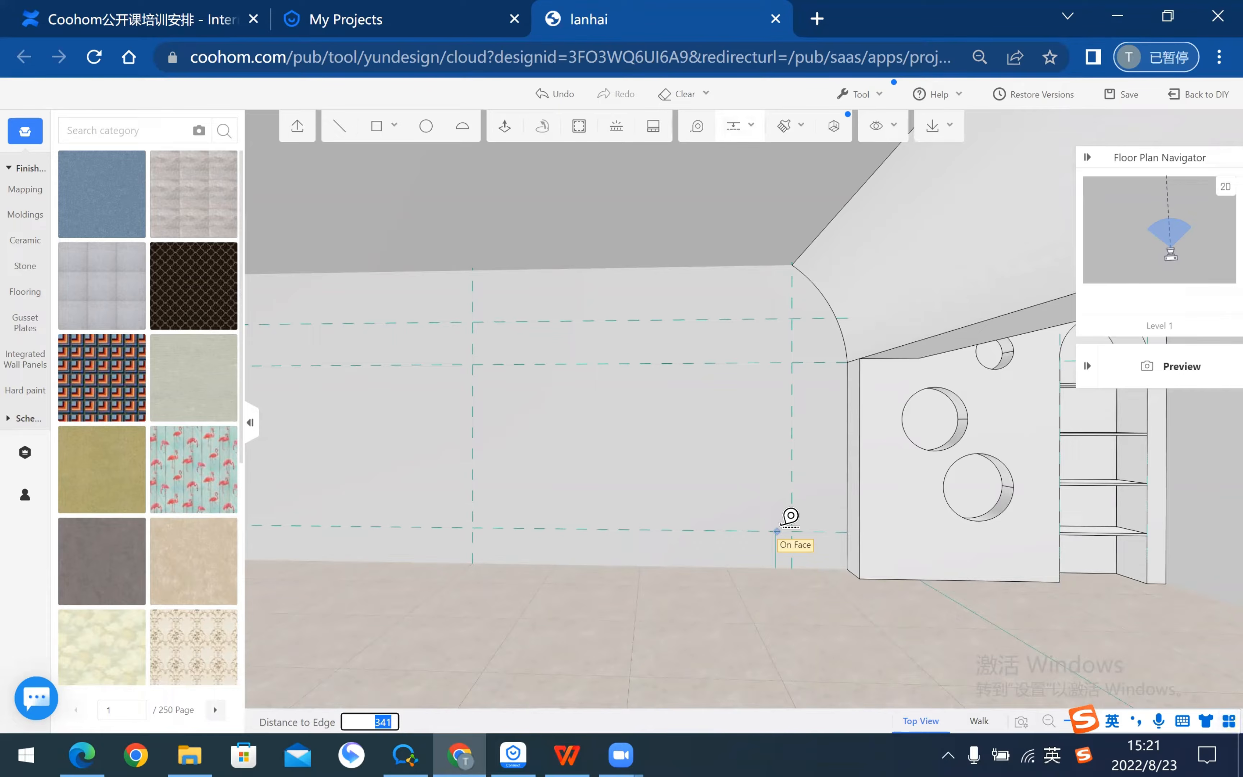
key(Return)
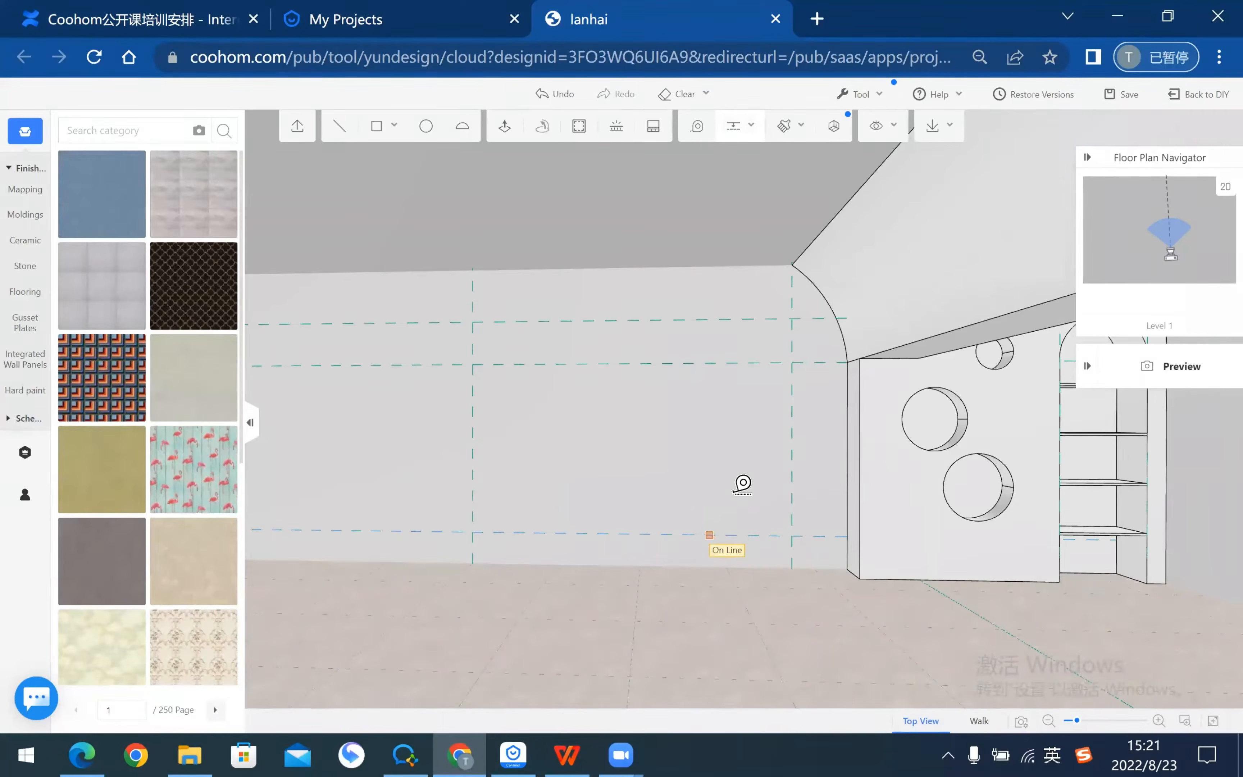
Step: Add a second horizontal guide on the back wall, 360 above the low one
click(742, 484)
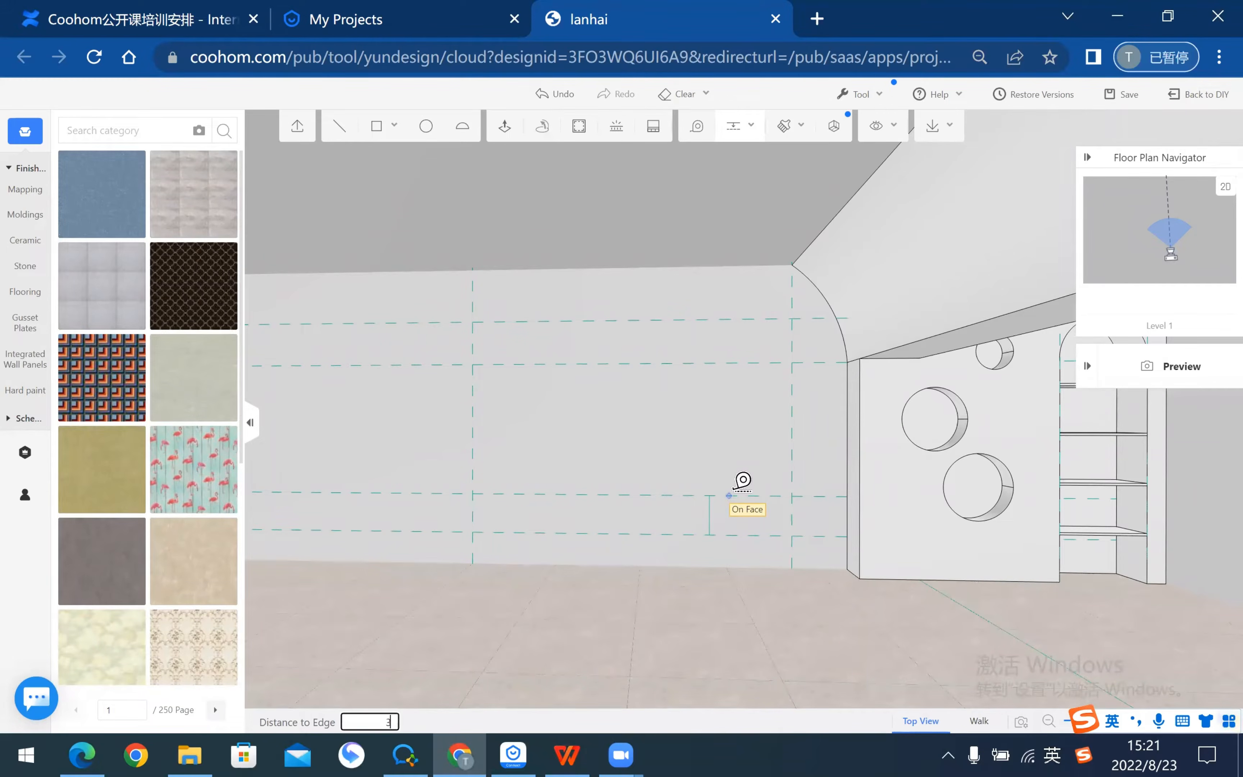
text(360)
key(Return)
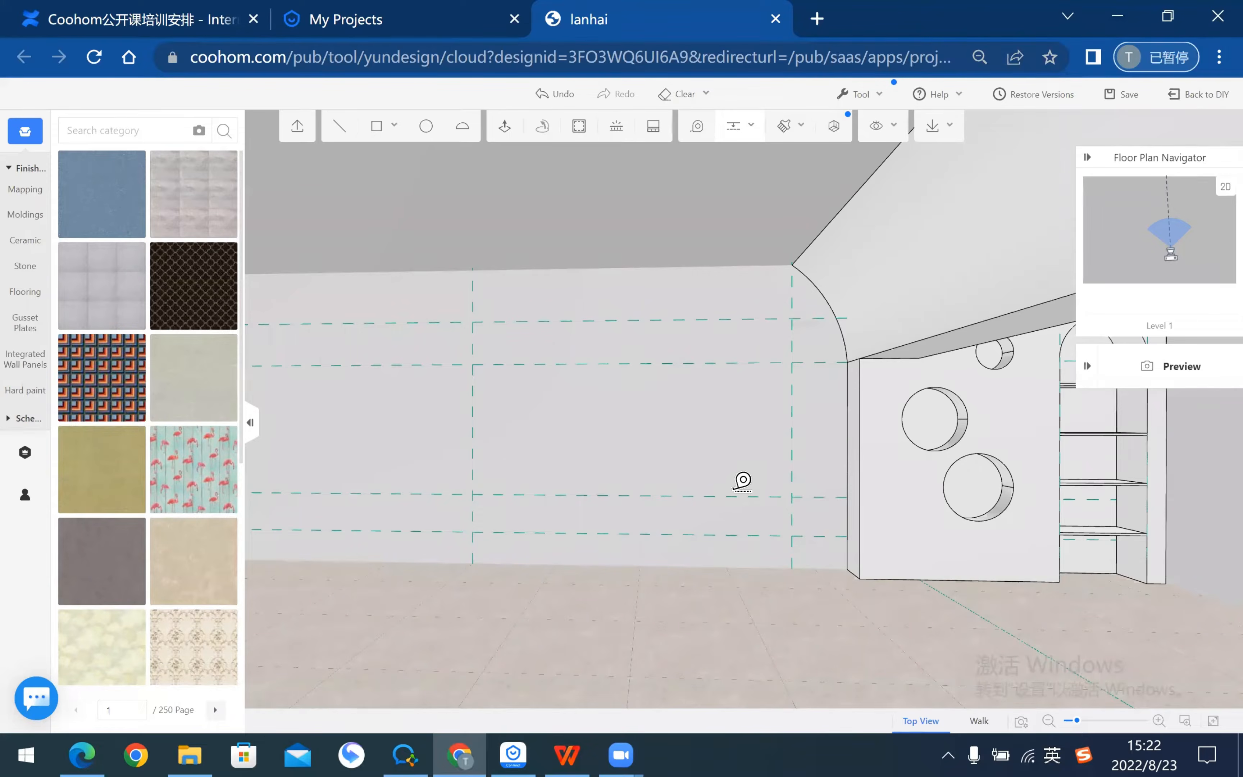
key(Escape)
Step: Examine the back wall guides and the feature wall from several angles, including from below the floor
key(d)
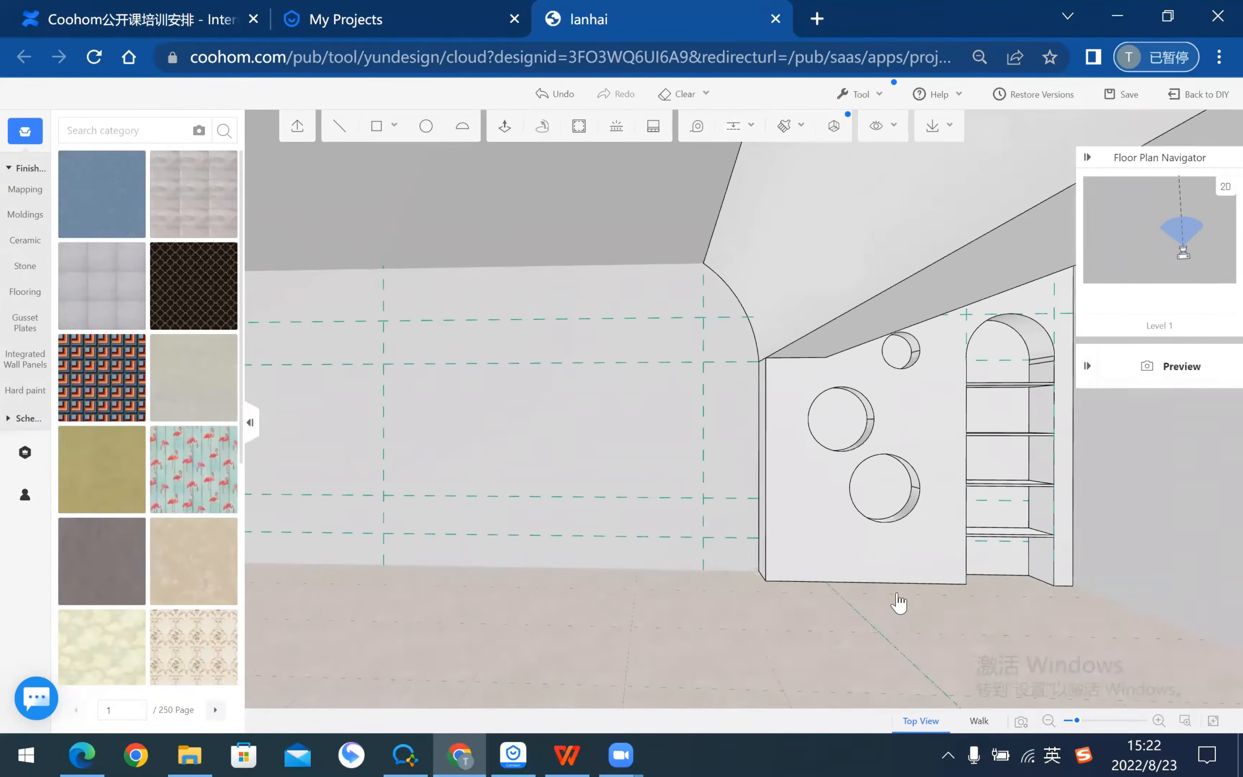
key(w)
key(a)
key(w)
key(a)
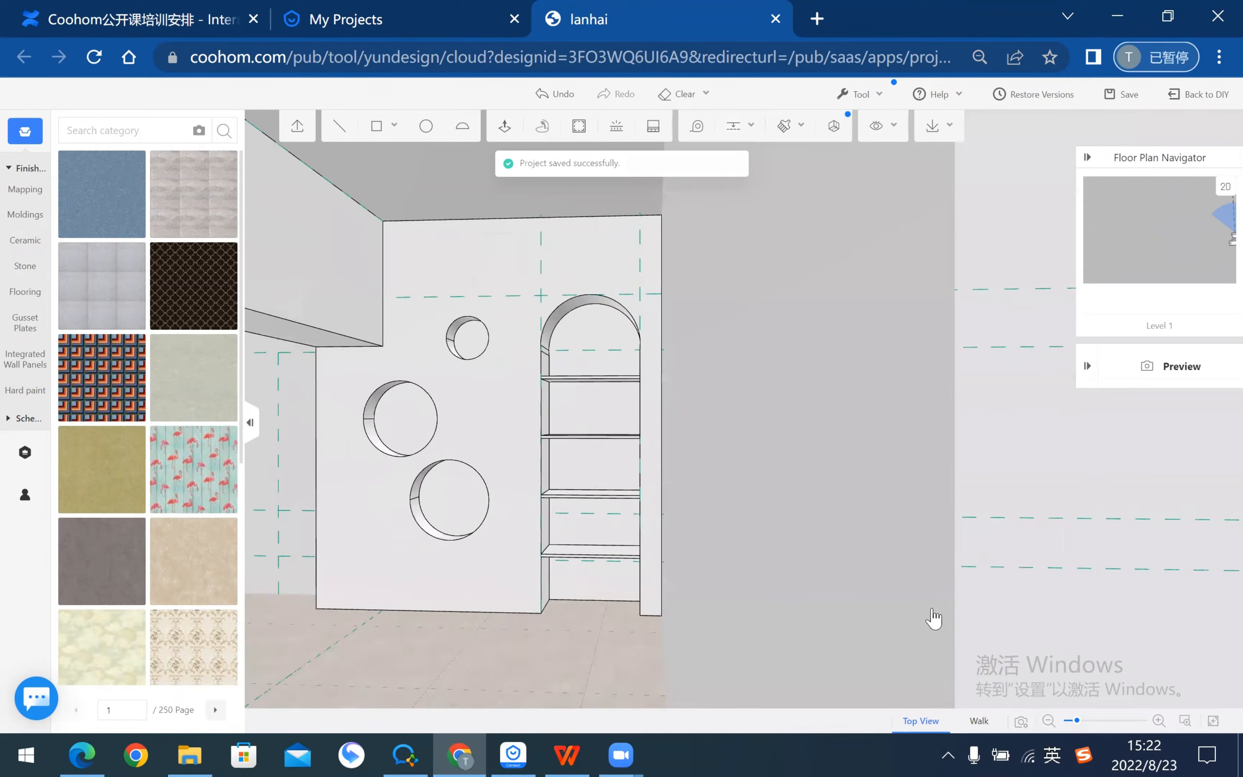
key(a)
key(w)
key(d)
drag(975, 604, 1020, 566)
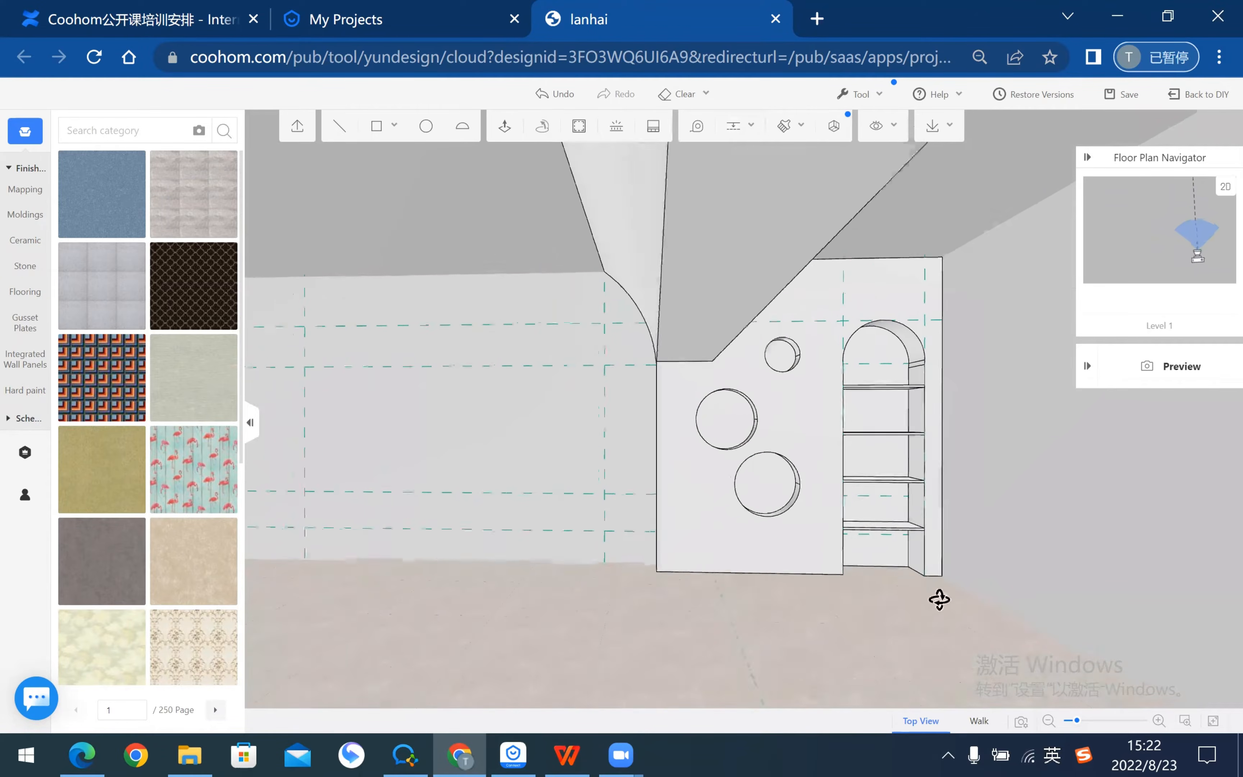
key(a)
key(a)
drag(628, 457, 711, 447)
key(s)
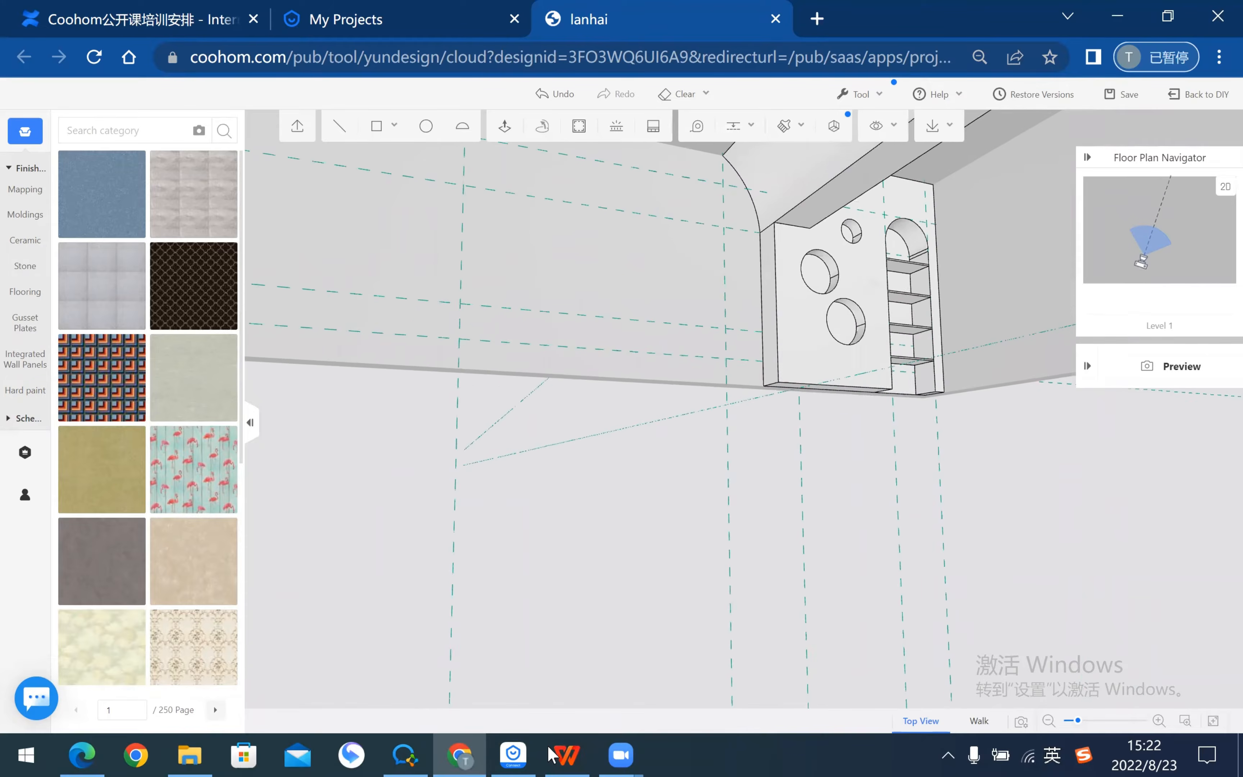
Step: Check the long TV cabinet in the PDF's reference image against the area between the back wall's low guides
key(alt+Tab)
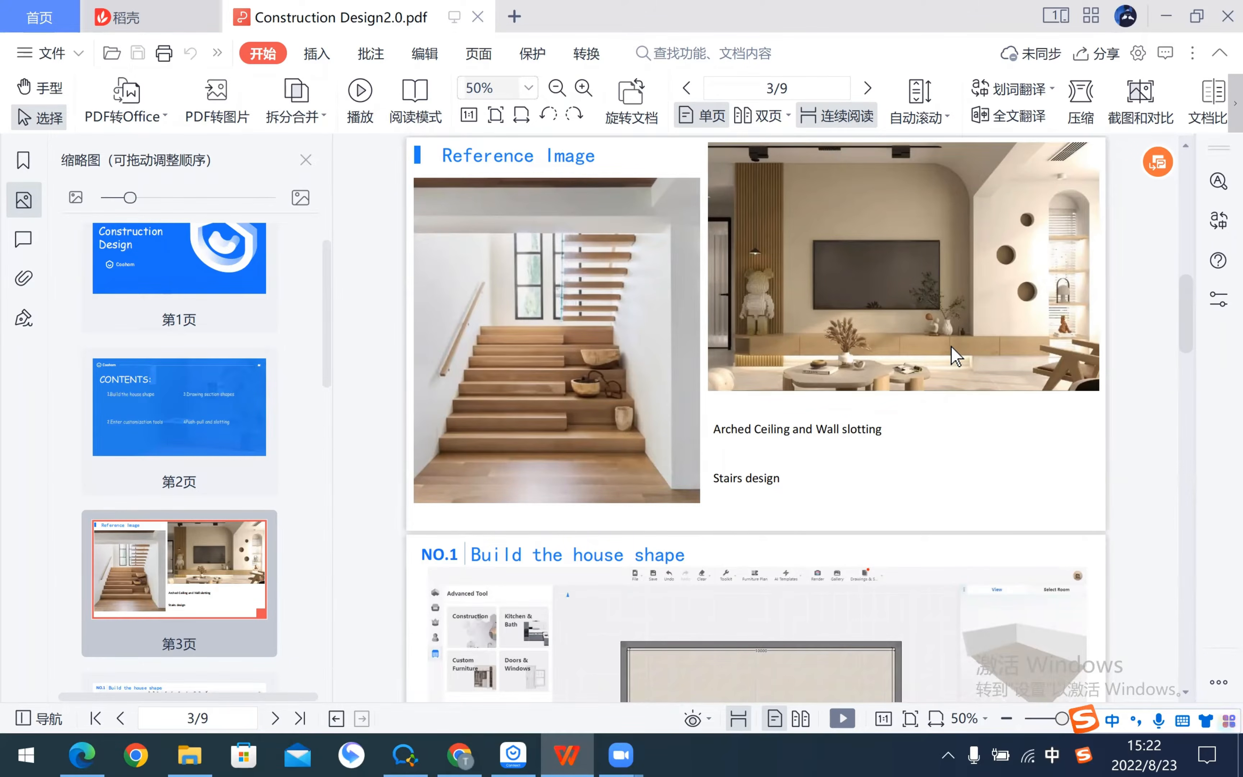
key(alt+Tab)
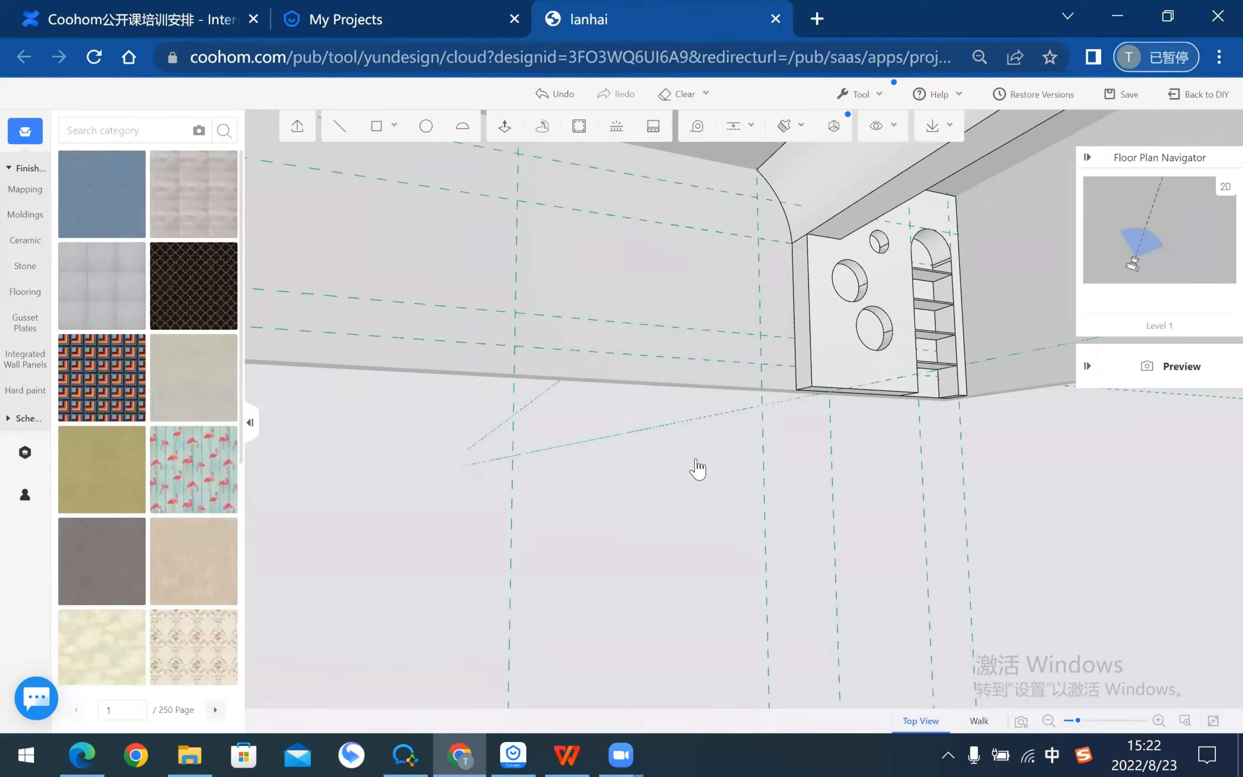
scroll(700, 473, up, 8)
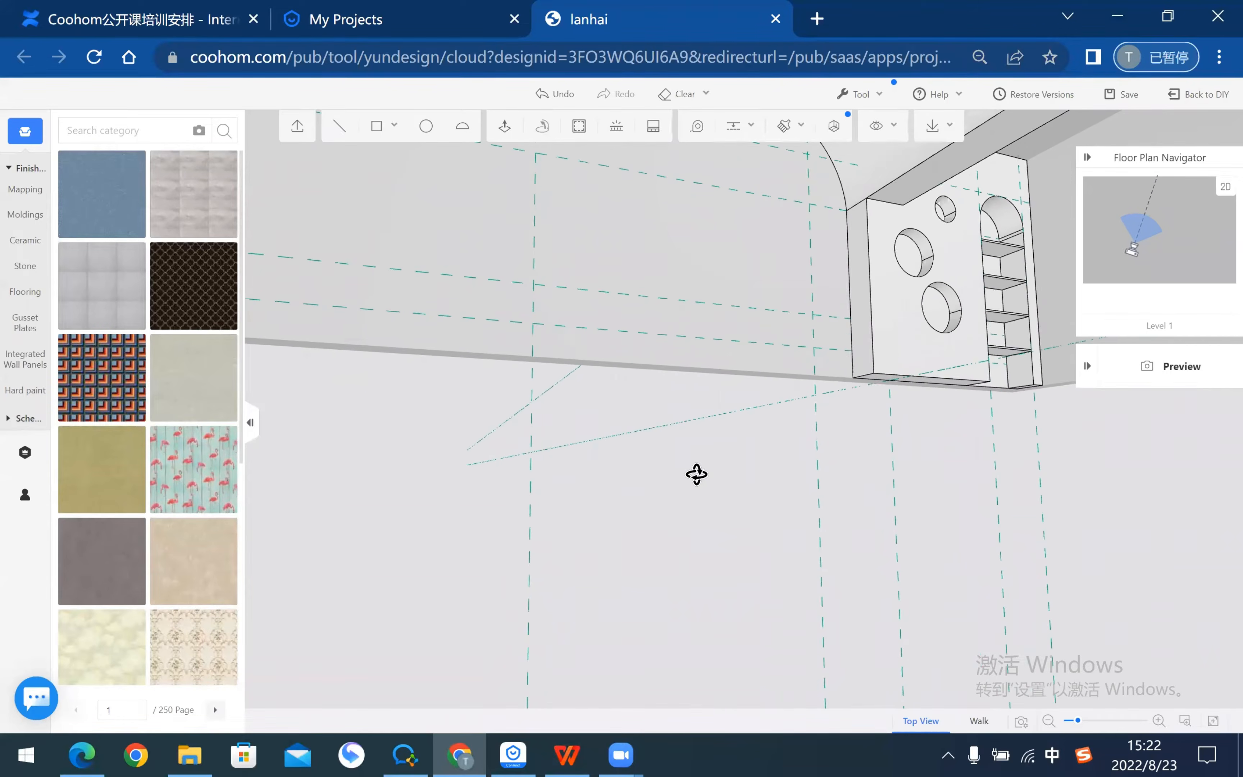
right_drag(708, 379, 725, 206)
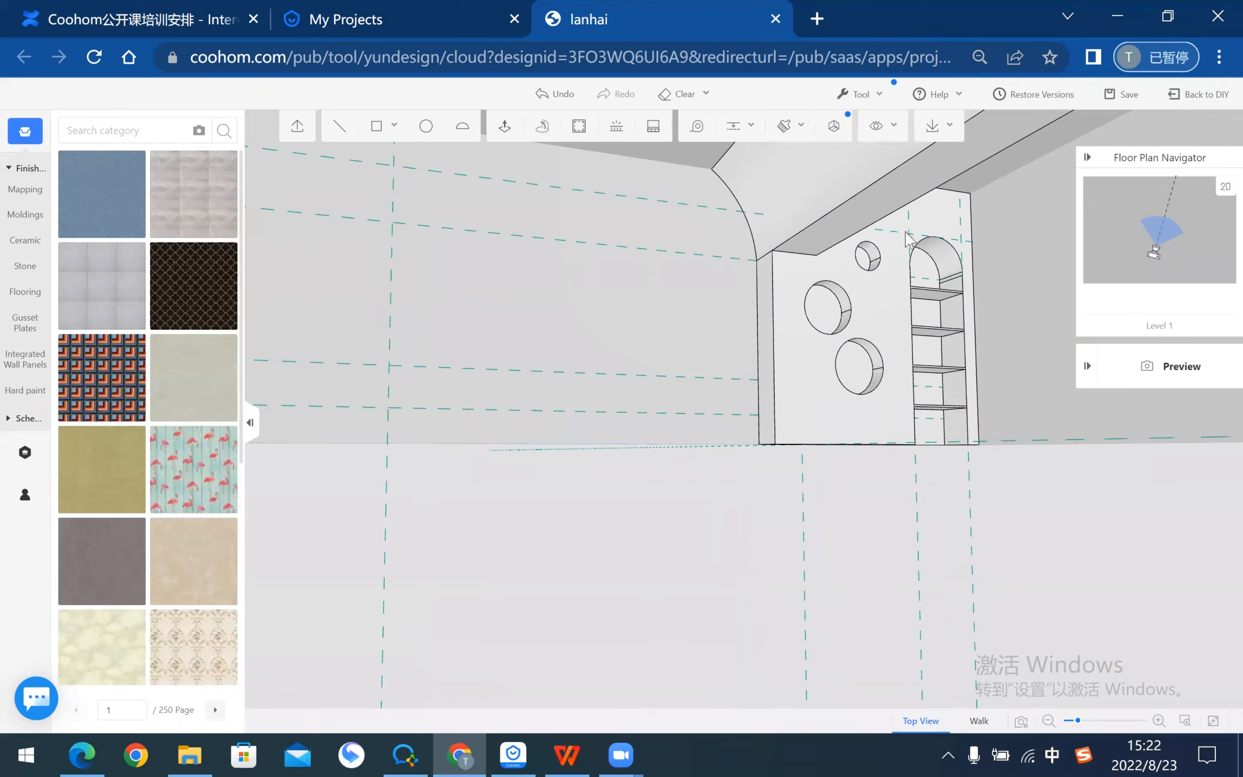
scroll(868, 509, up, 4)
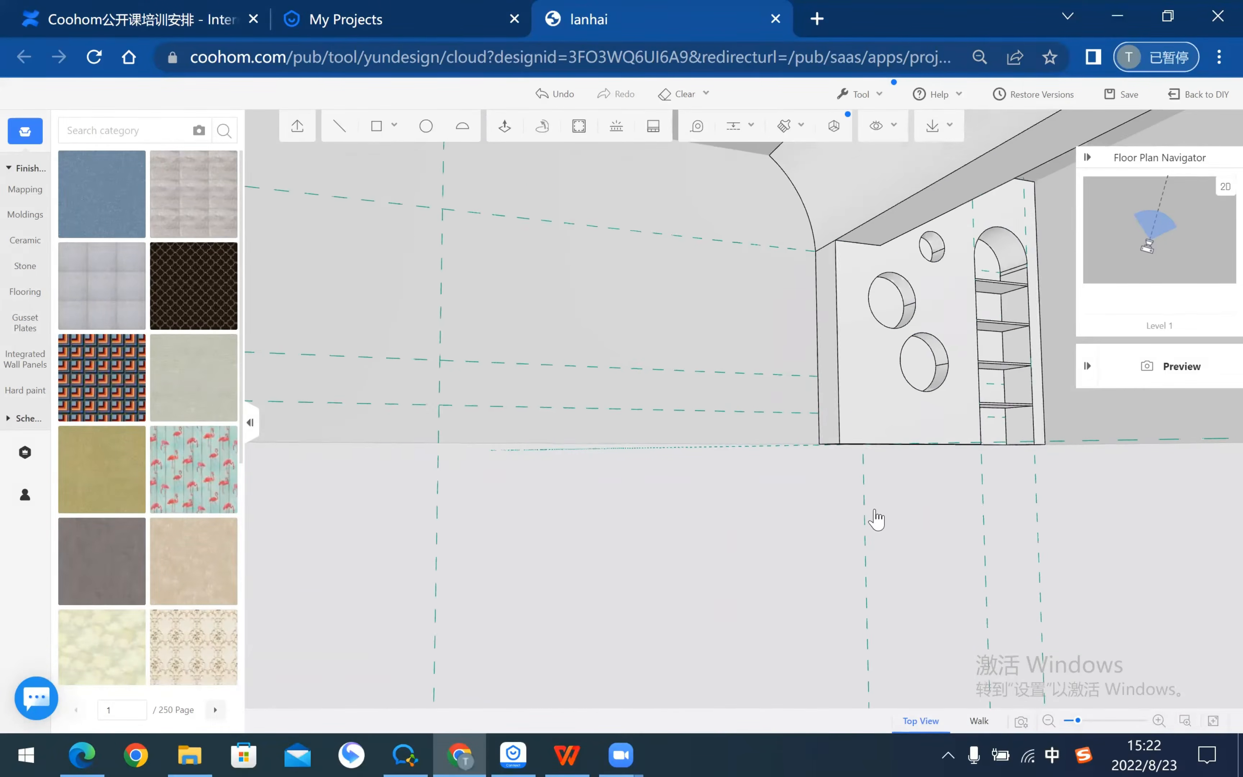
drag(851, 511, 919, 515)
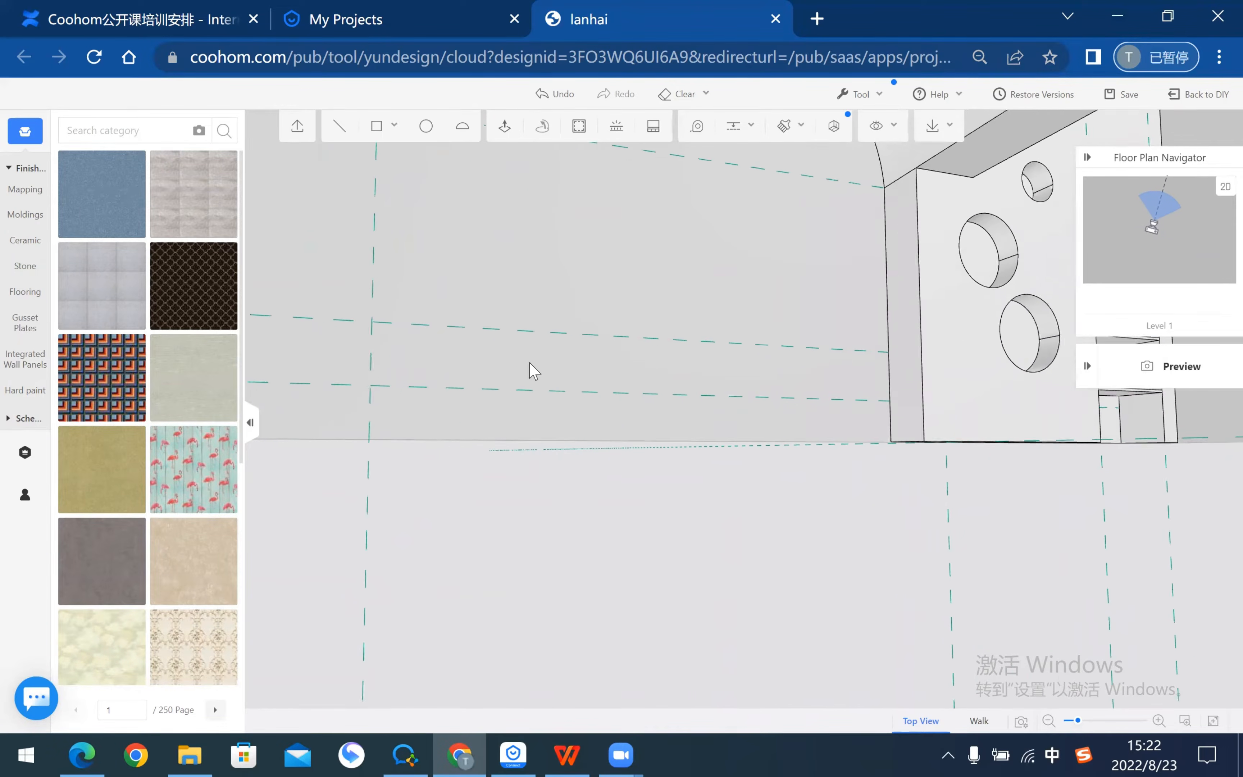
Step: Add a guide along the bottom edge of the feature wall's front face at floor level
scroll(966, 463, down, 5)
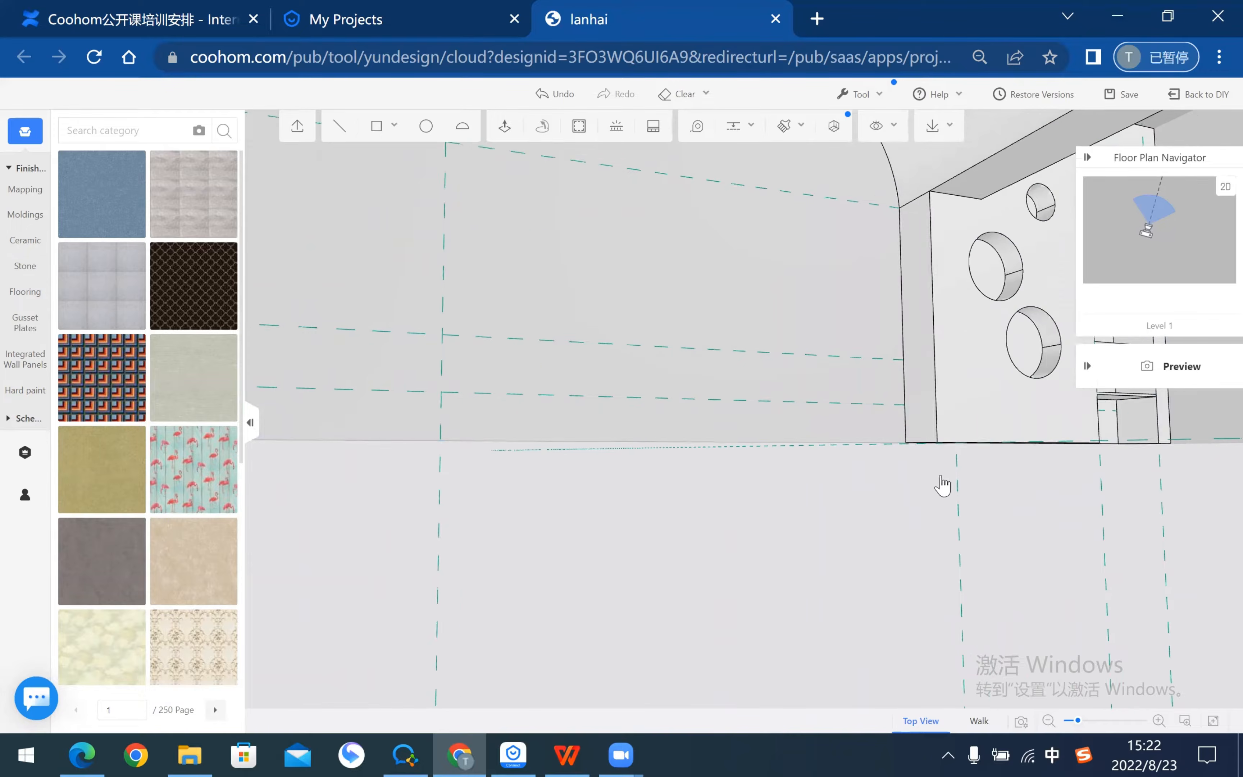
drag(993, 520, 736, 133)
right_drag(707, 518, 775, 517)
drag(775, 517, 781, 317)
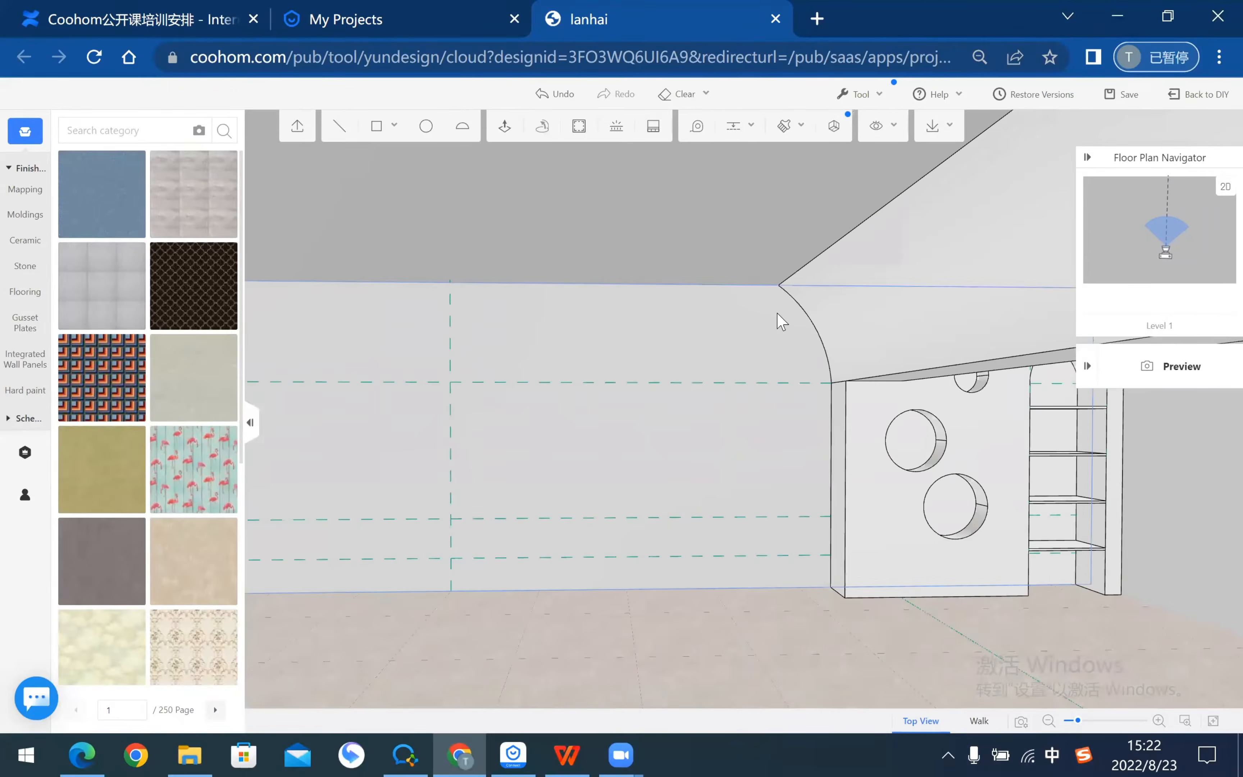
click(739, 126)
click(753, 160)
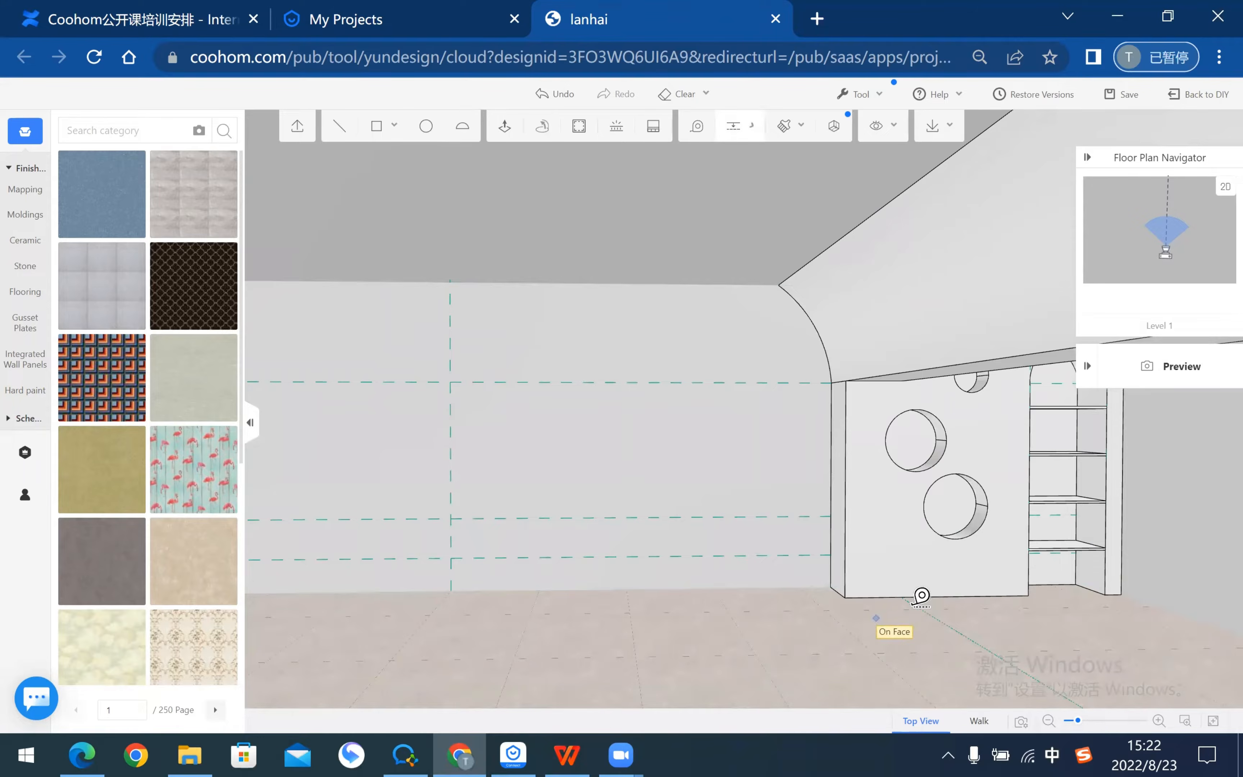
click(780, 545)
click(844, 600)
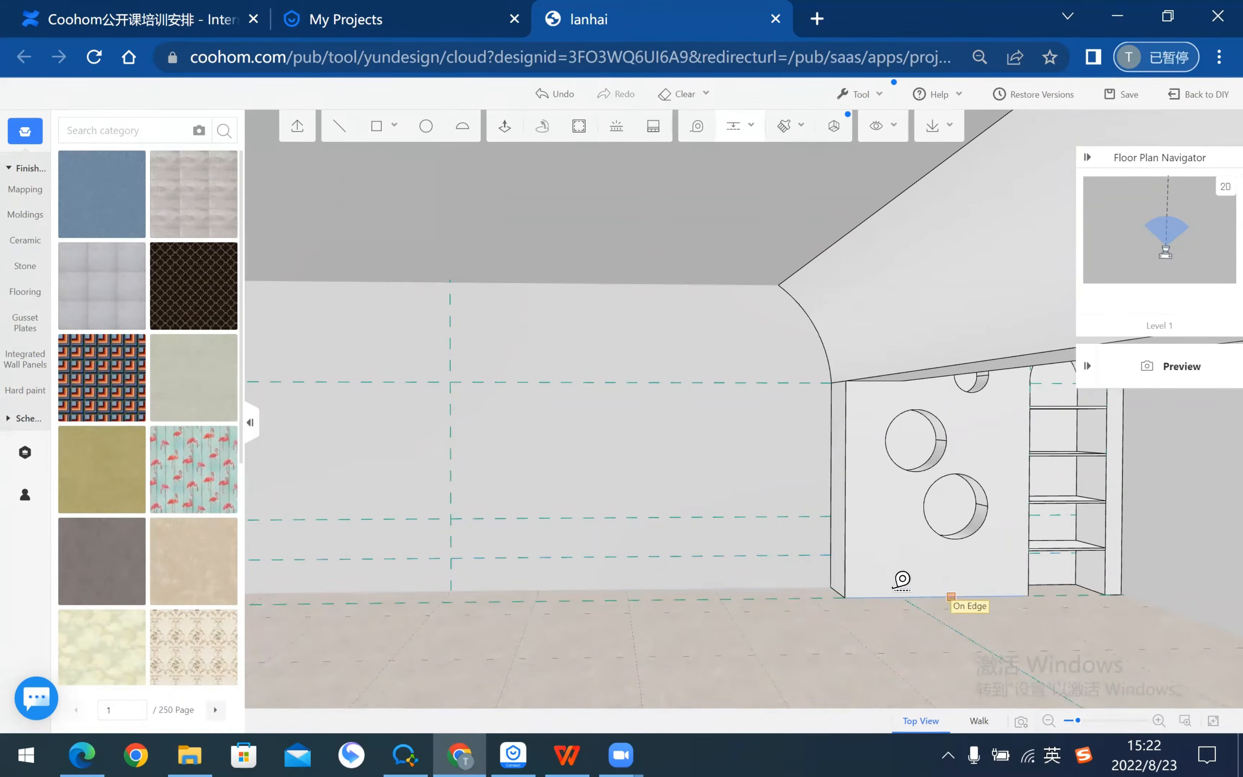
Step: Add a horizontal guide low on the feature wall's front face, offset upward from its bottom edge guide
drag(882, 646, 1196, 626)
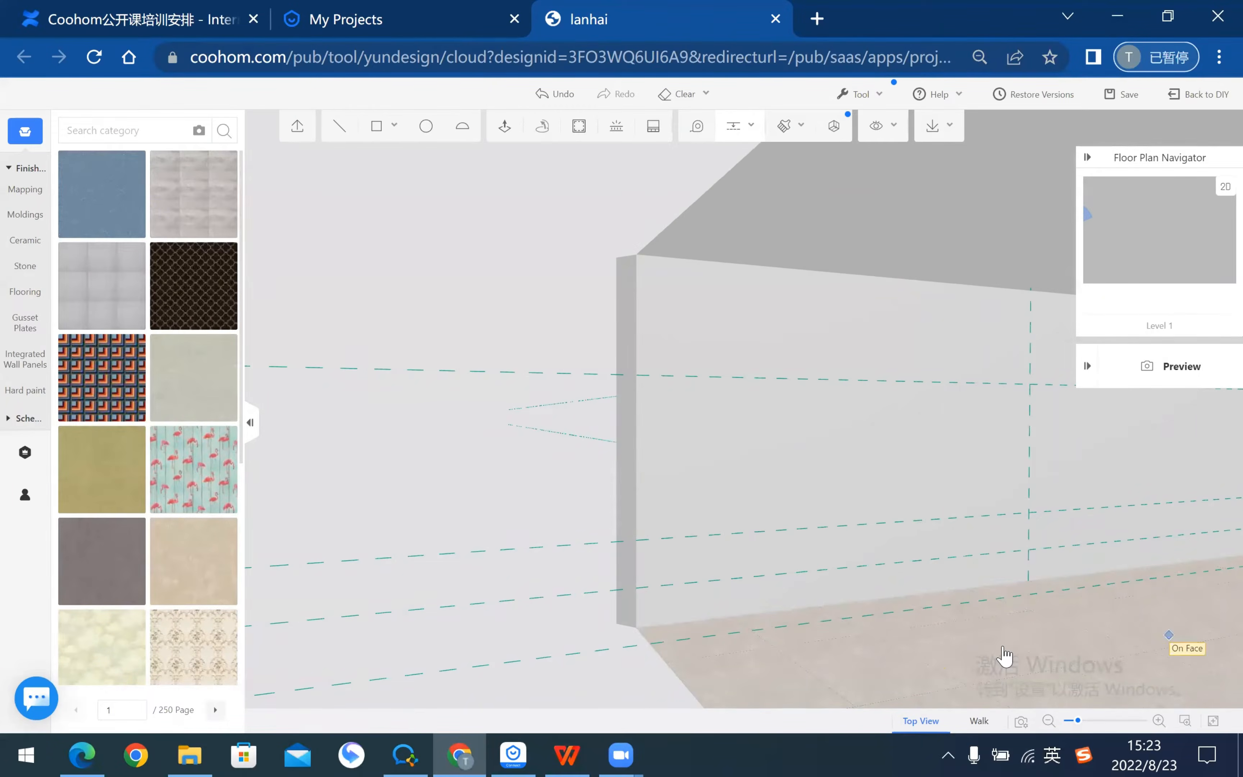
drag(1005, 657, 972, 640)
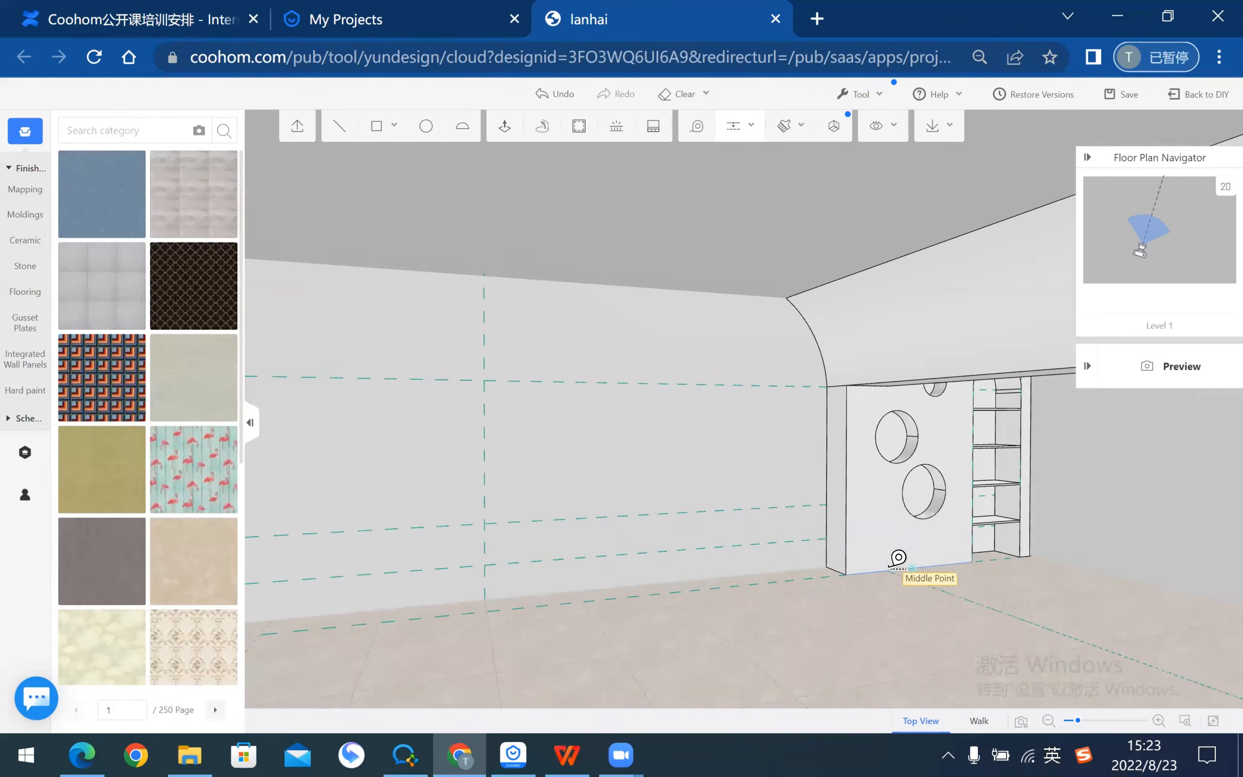
click(843, 560)
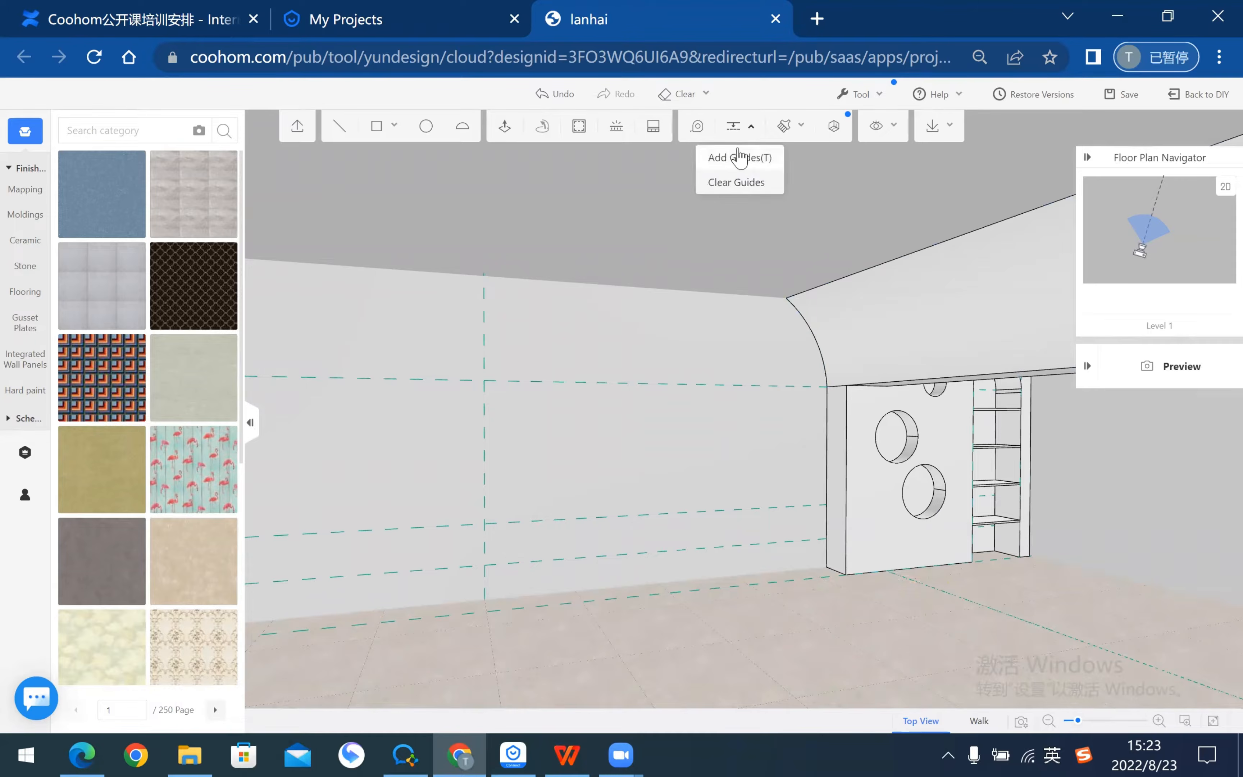
click(736, 158)
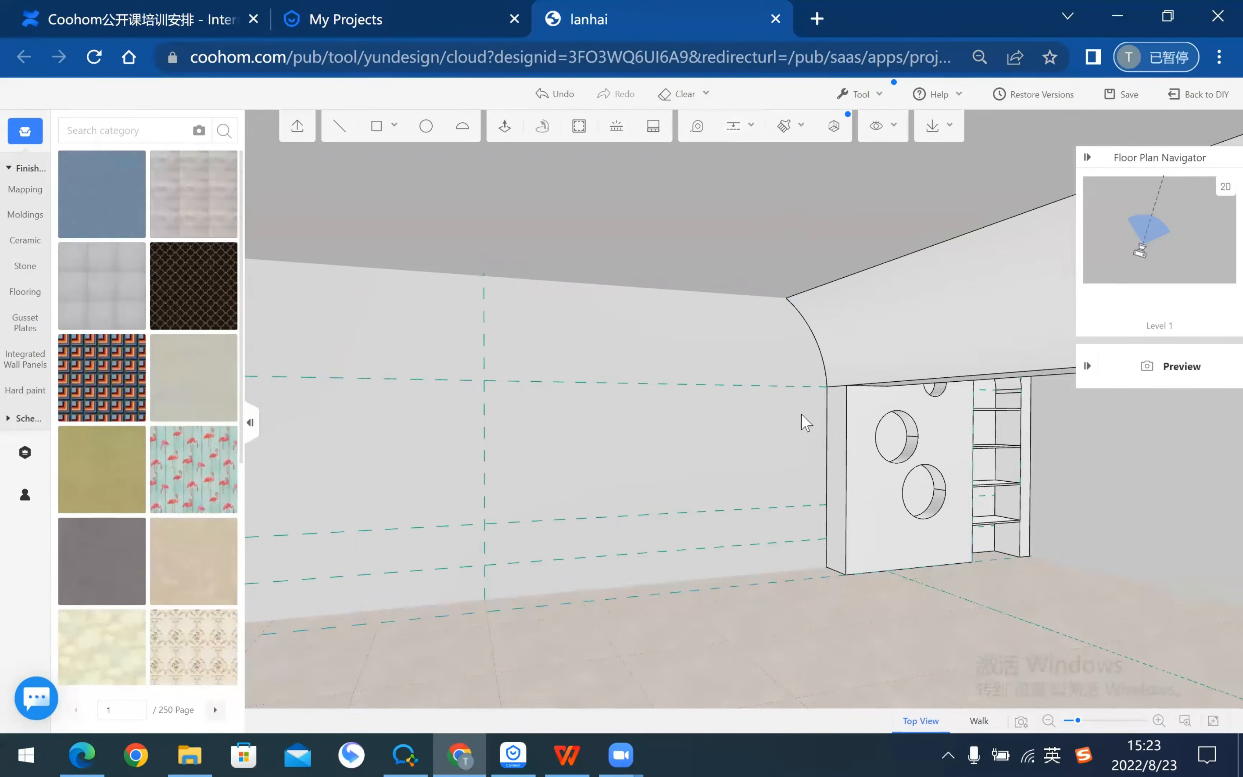
click(799, 580)
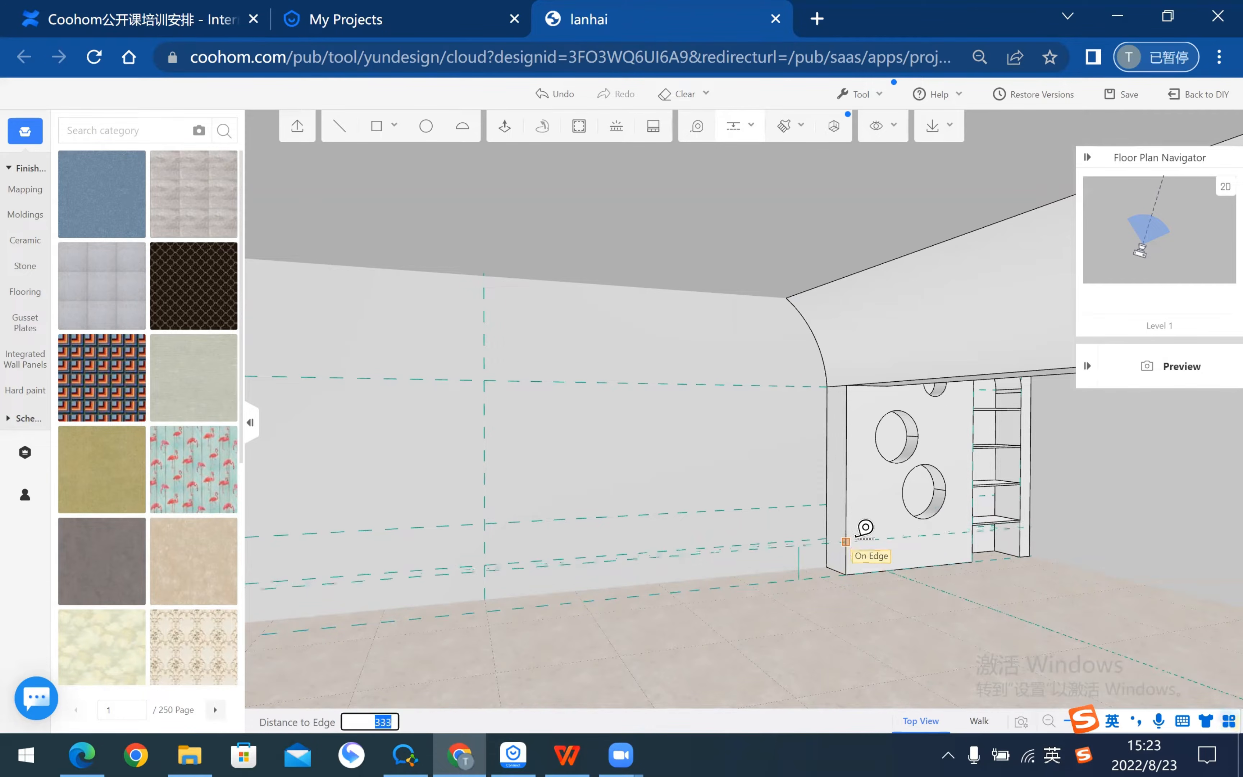
key(Return)
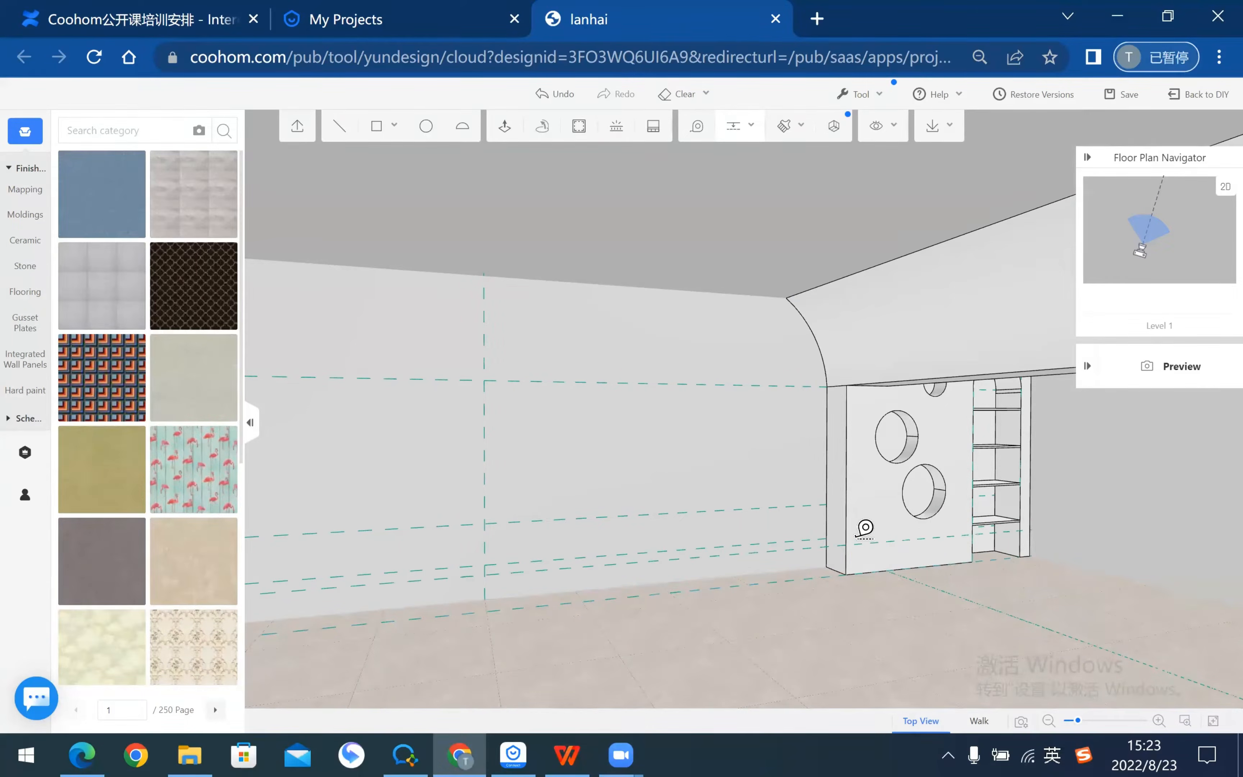
Step: Add a second horizontal guide on the feature wall's front face, 360 above the low one
click(877, 536)
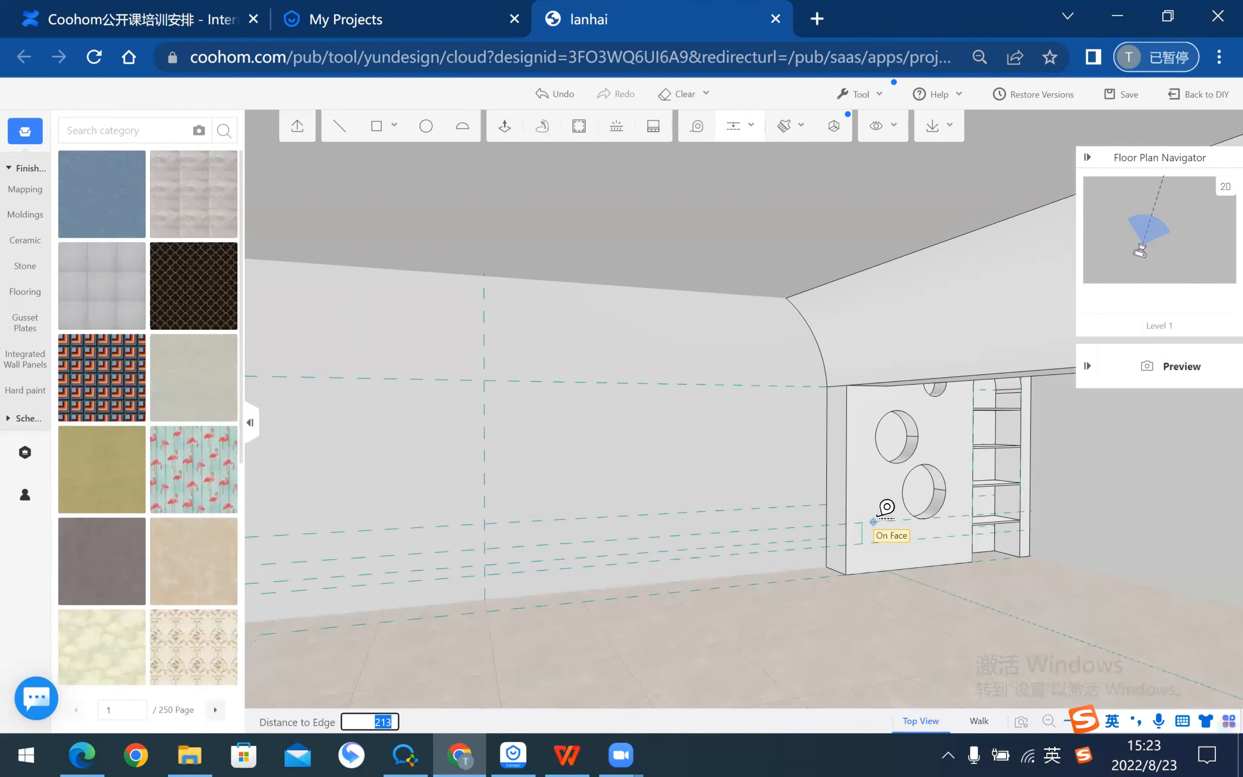
text(360)
key(Return)
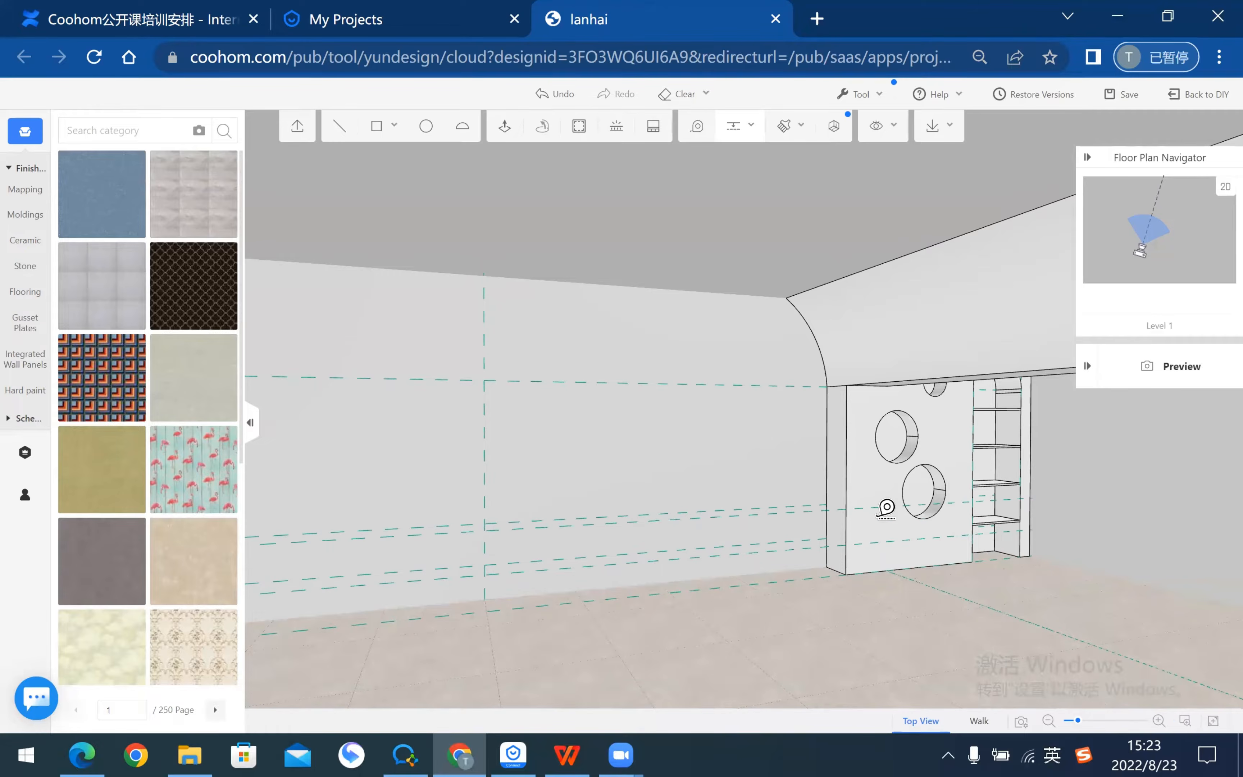
key(Escape)
key(w)
key(d)
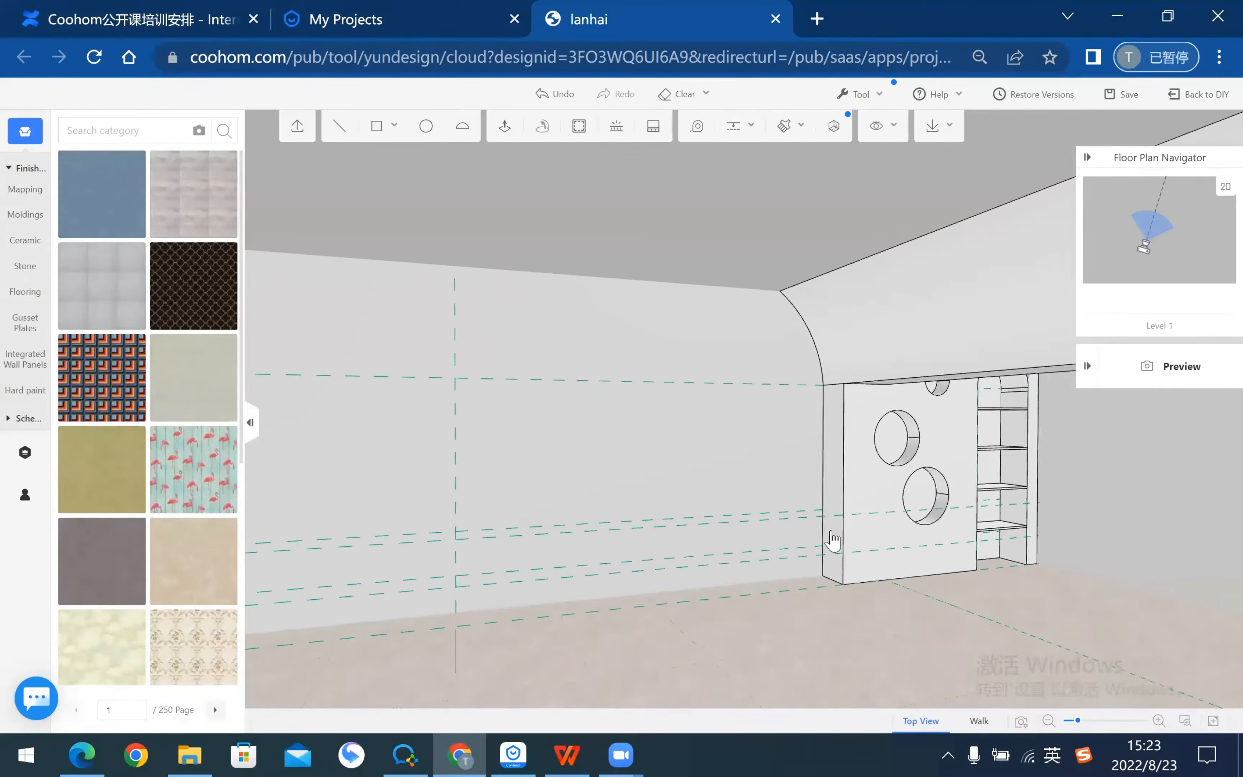
key(a)
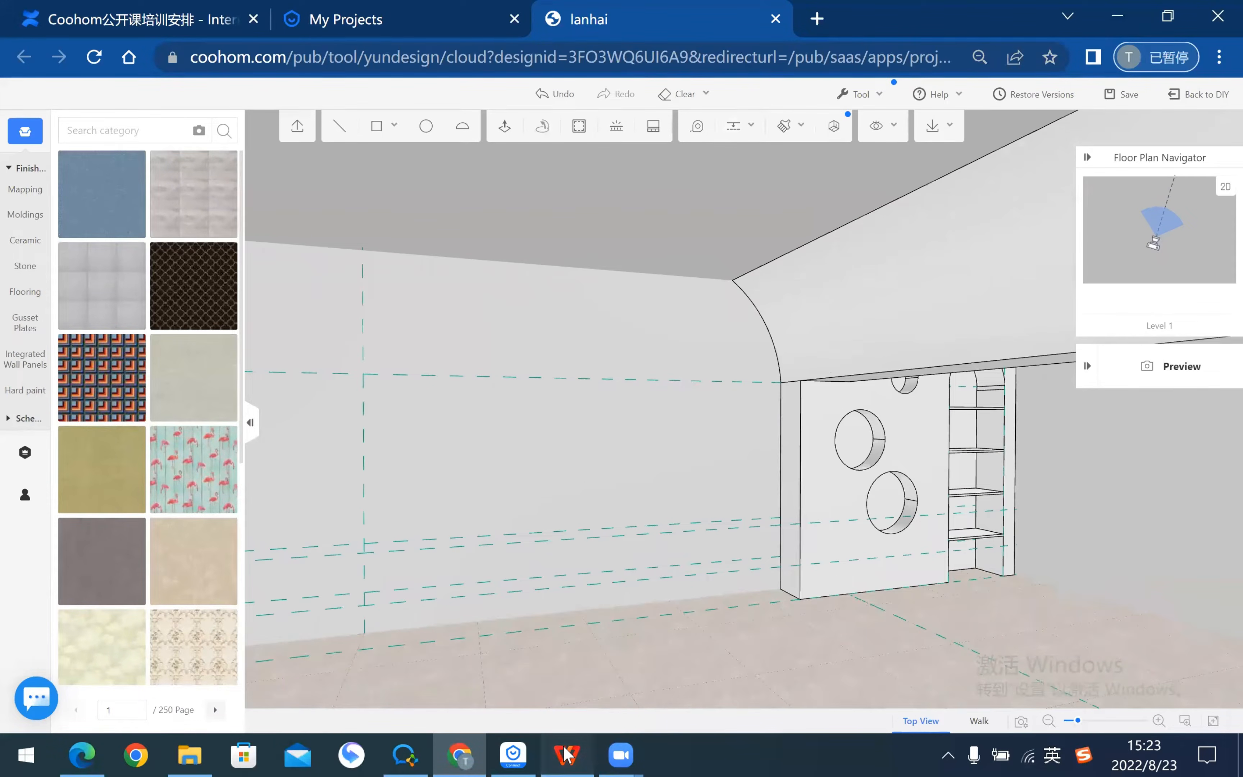
Step: Check the TV cabinet in the PDF's reference image against the guides on the back wall and feature wall
click(566, 755)
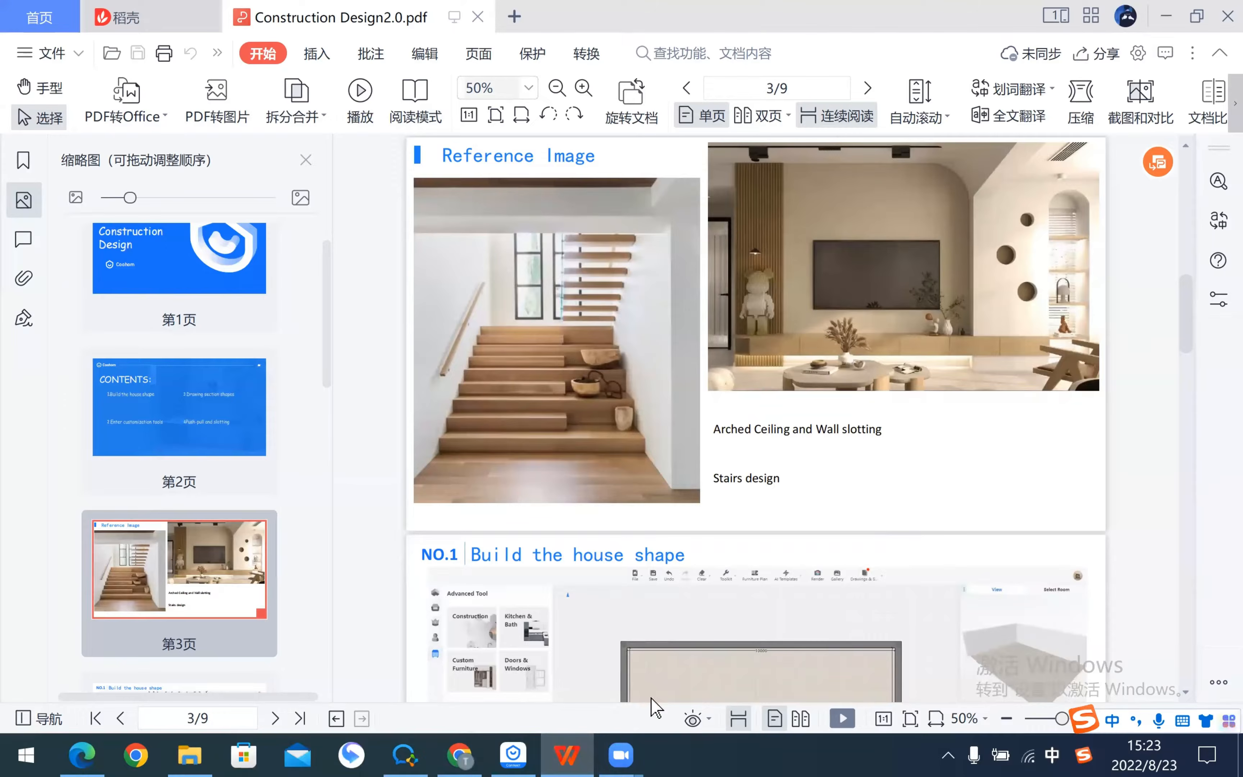
click(460, 755)
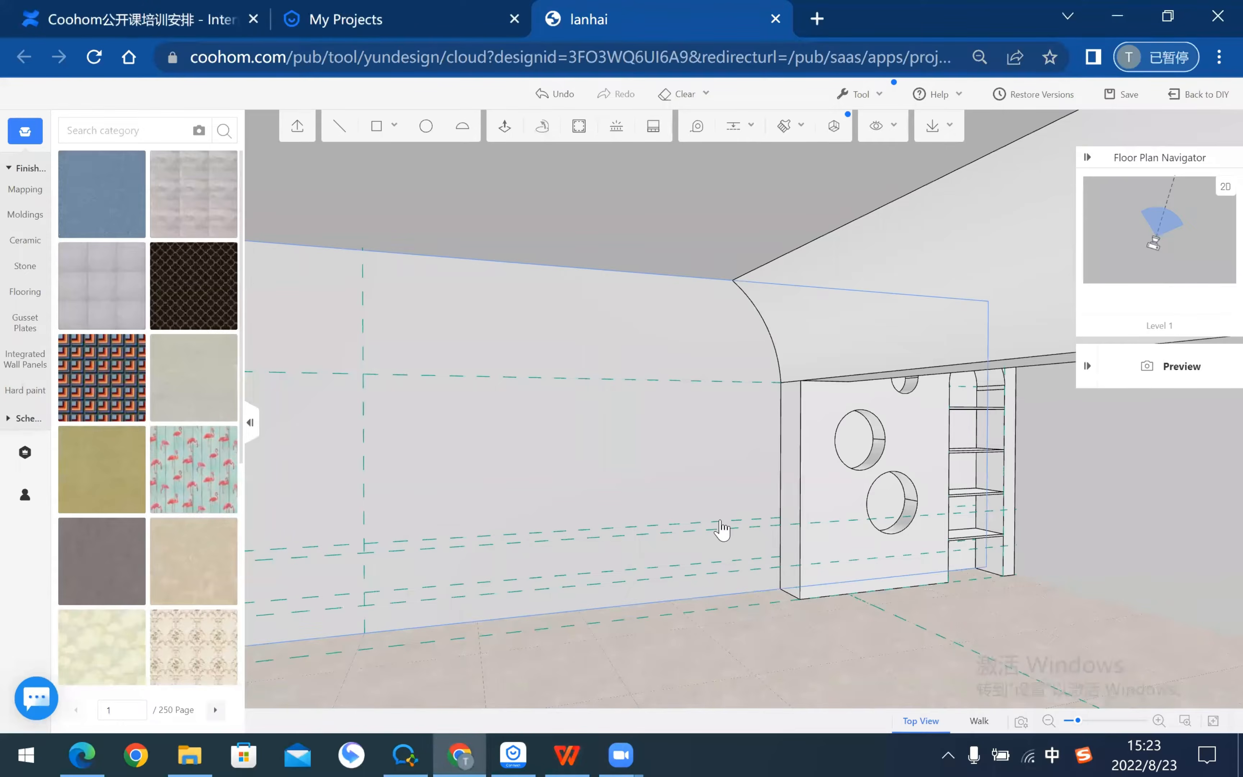
key(s)
key(a)
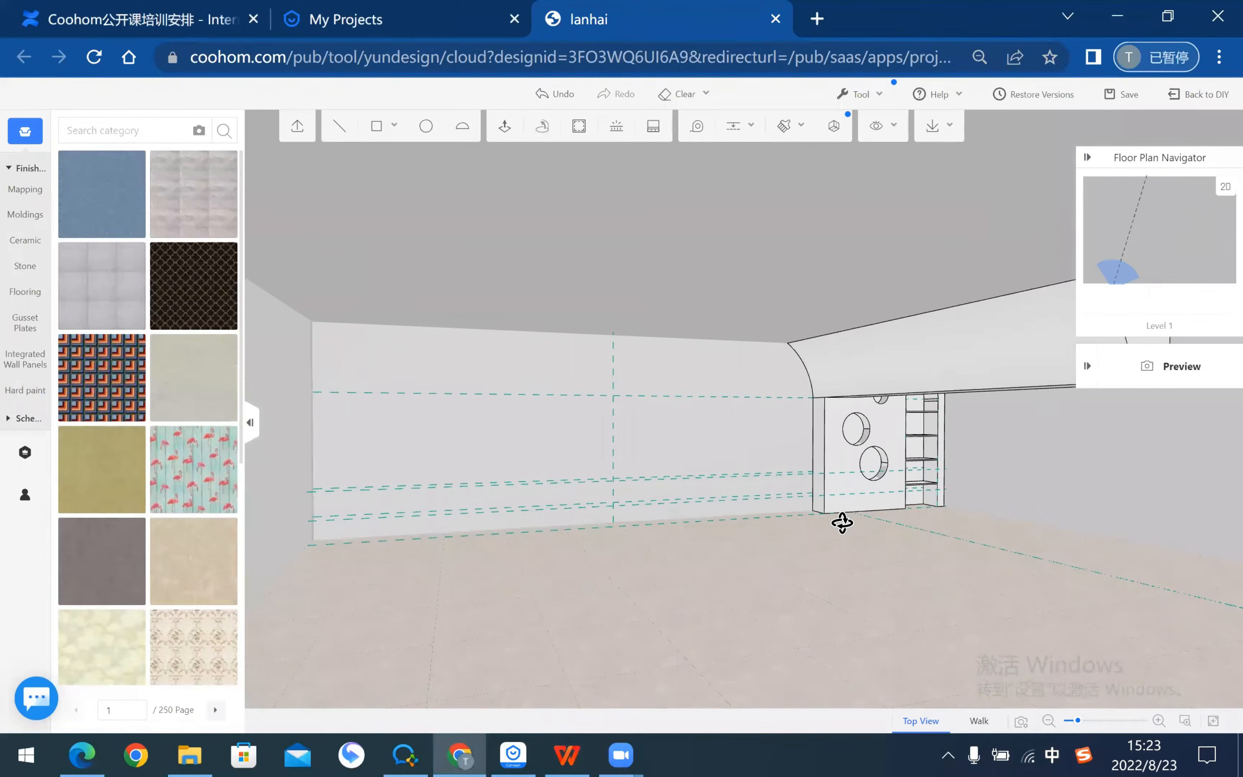
drag(841, 427, 871, 433)
key(w)
key(a)
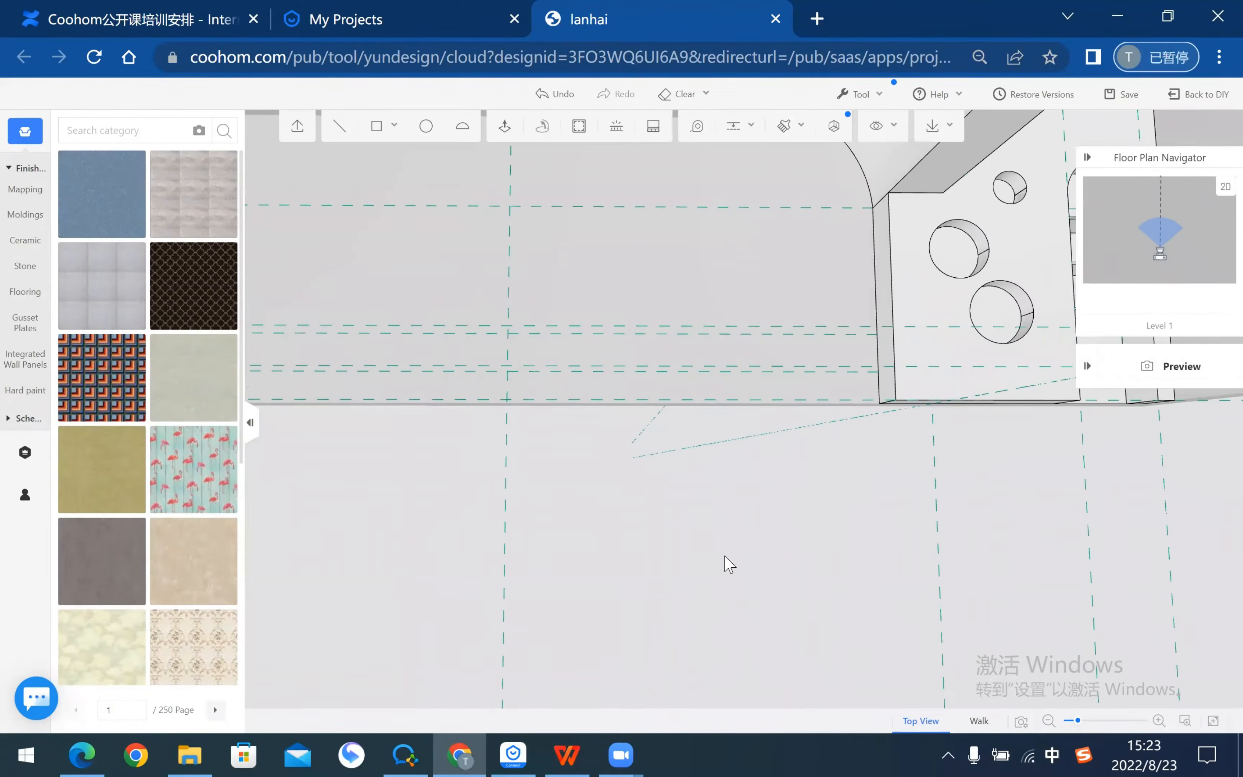
Step: Examine how the front guides line up with the back wall guides from several angles
key(s)
key(d)
mouse_move(757, 550)
mouse_down()
mouse_move(797, 544)
mouse_move(777, 550)
mouse_move(781, 533)
mouse_move(759, 528)
mouse_up()
key(a)
key(d)
key(a)
key(d)
key(w)
key(d)
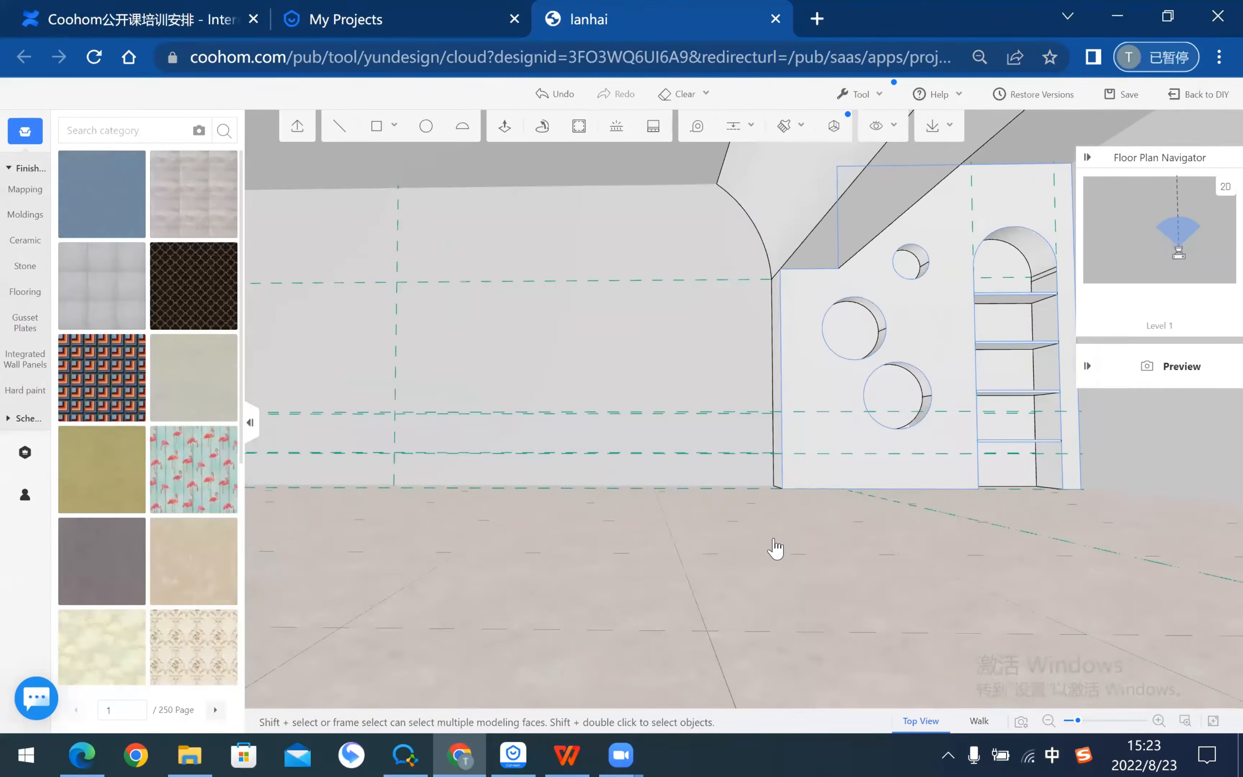
key(a)
key(w)
key(a)
key(w)
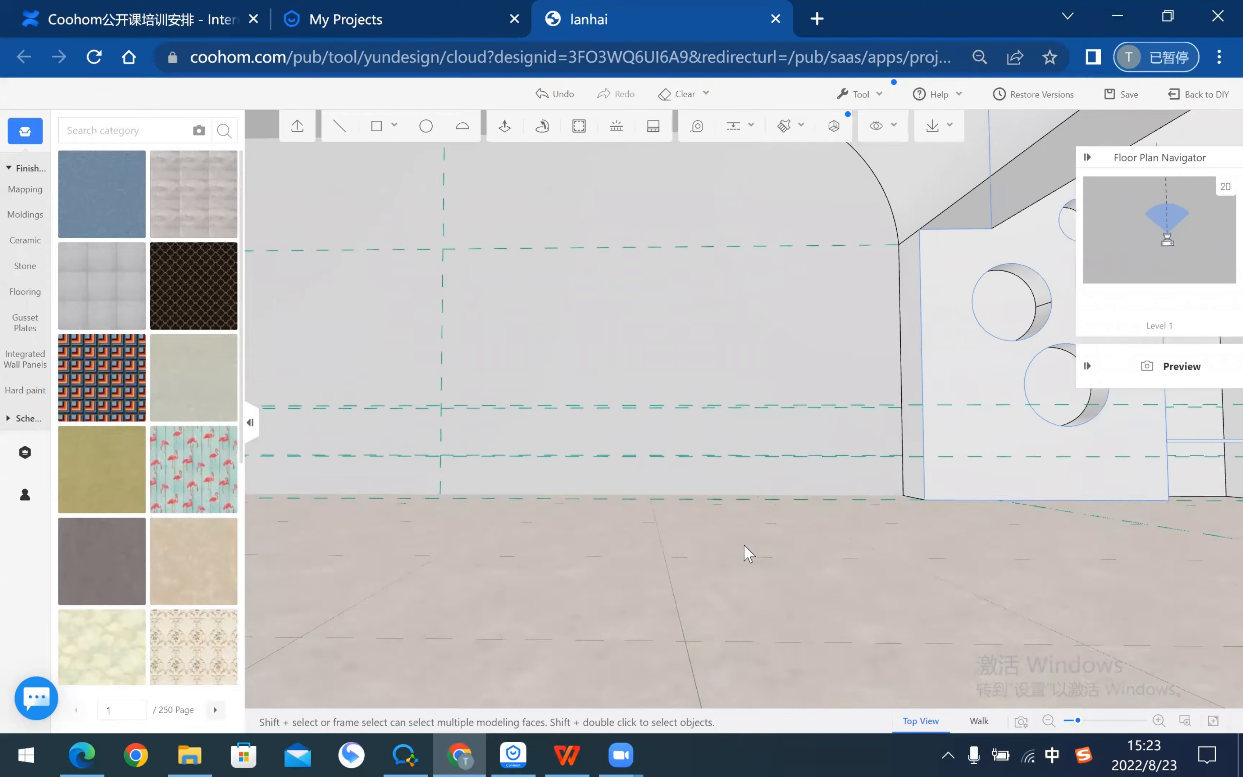
drag(744, 544, 667, 535)
key(d)
key(a)
key(d)
key(d)
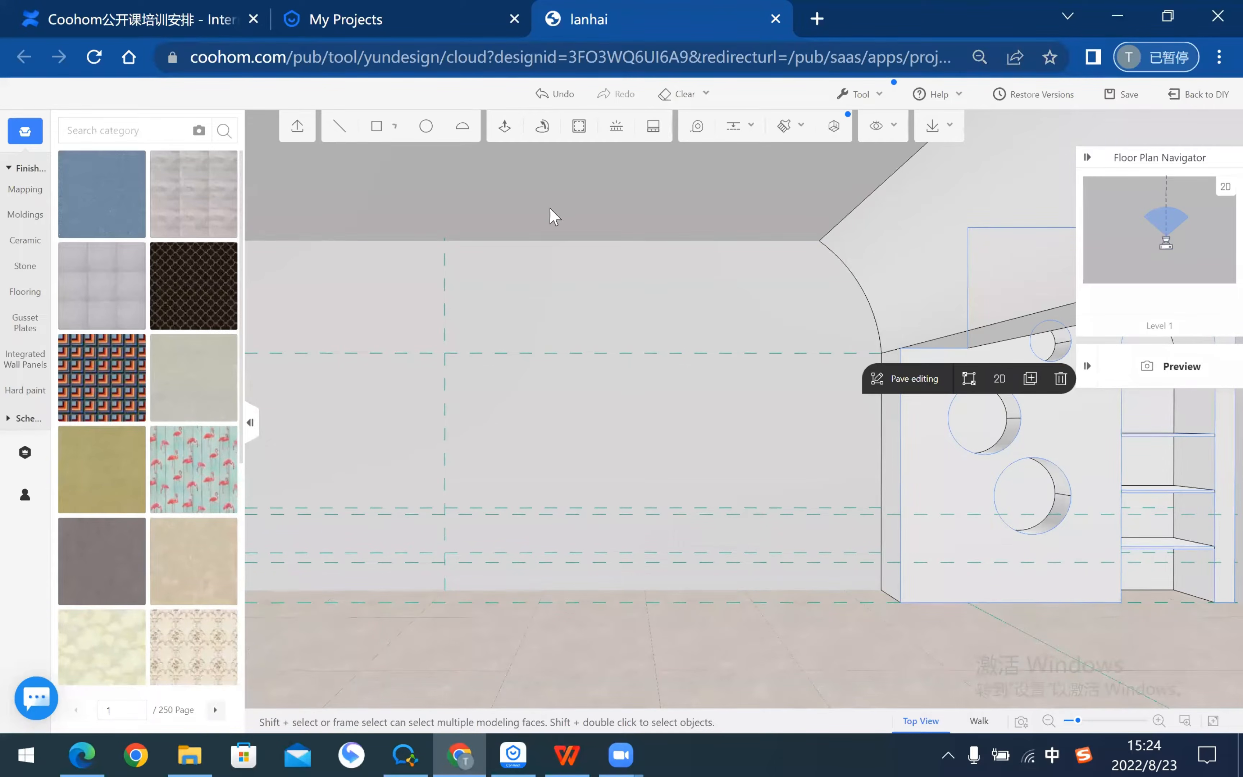
click(377, 127)
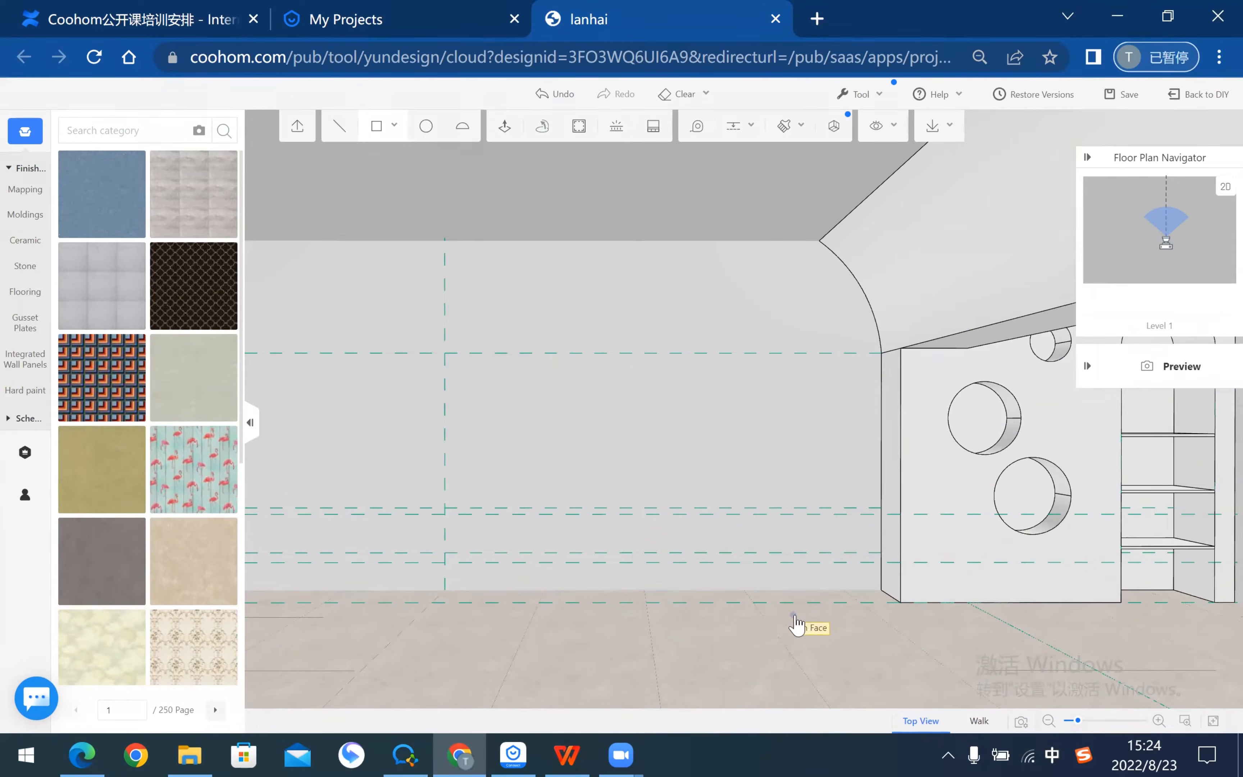
right_drag(795, 615, 812, 561)
key(Escape)
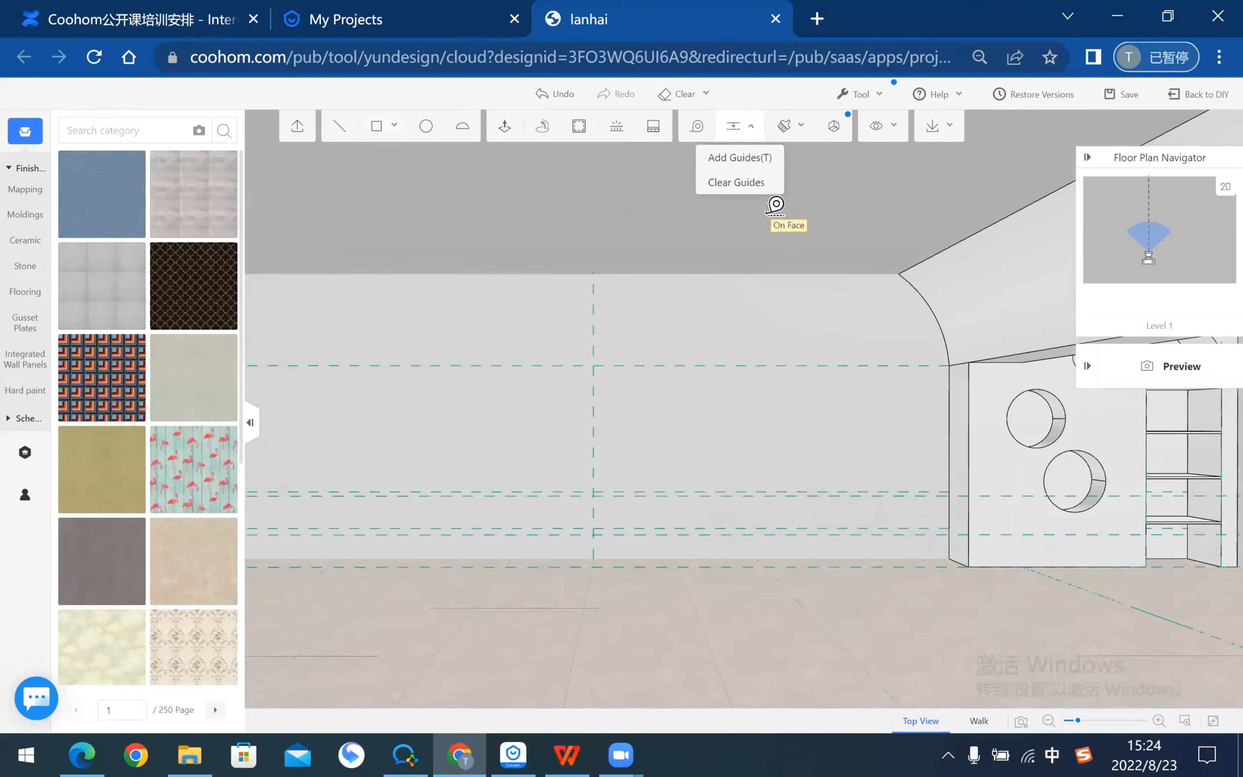
Step: Add a floor guide running perpendicular out from the foot of the back wall's vertical guide
click(743, 158)
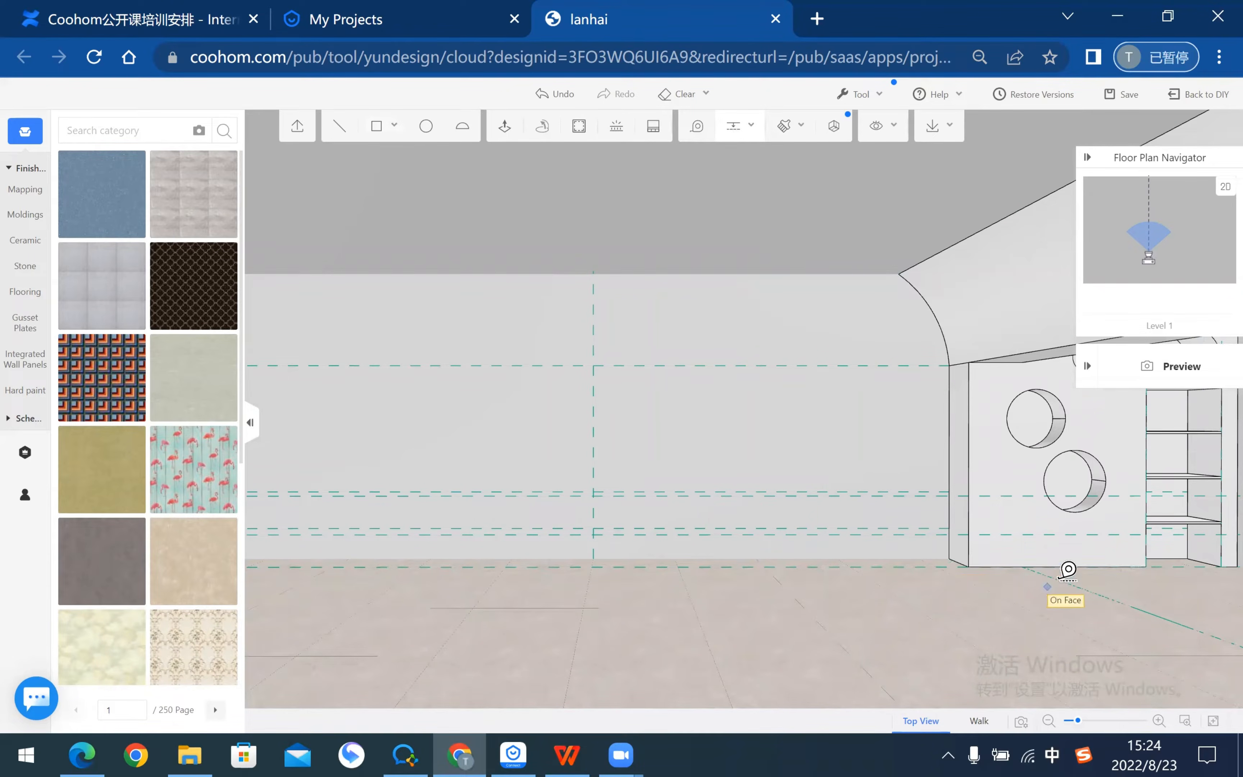
click(1068, 569)
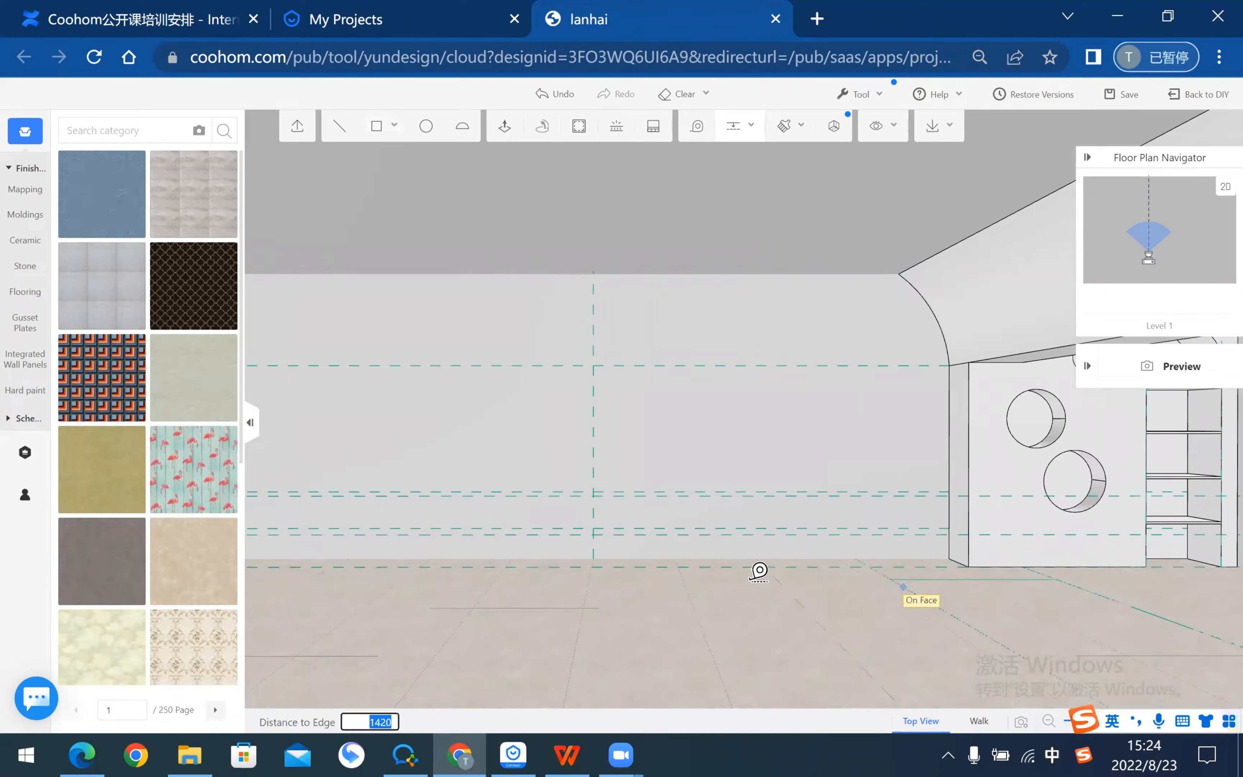
click(596, 556)
right_drag(827, 607, 878, 604)
middle_drag(1101, 541, 896, 572)
right_drag(909, 558, 888, 496)
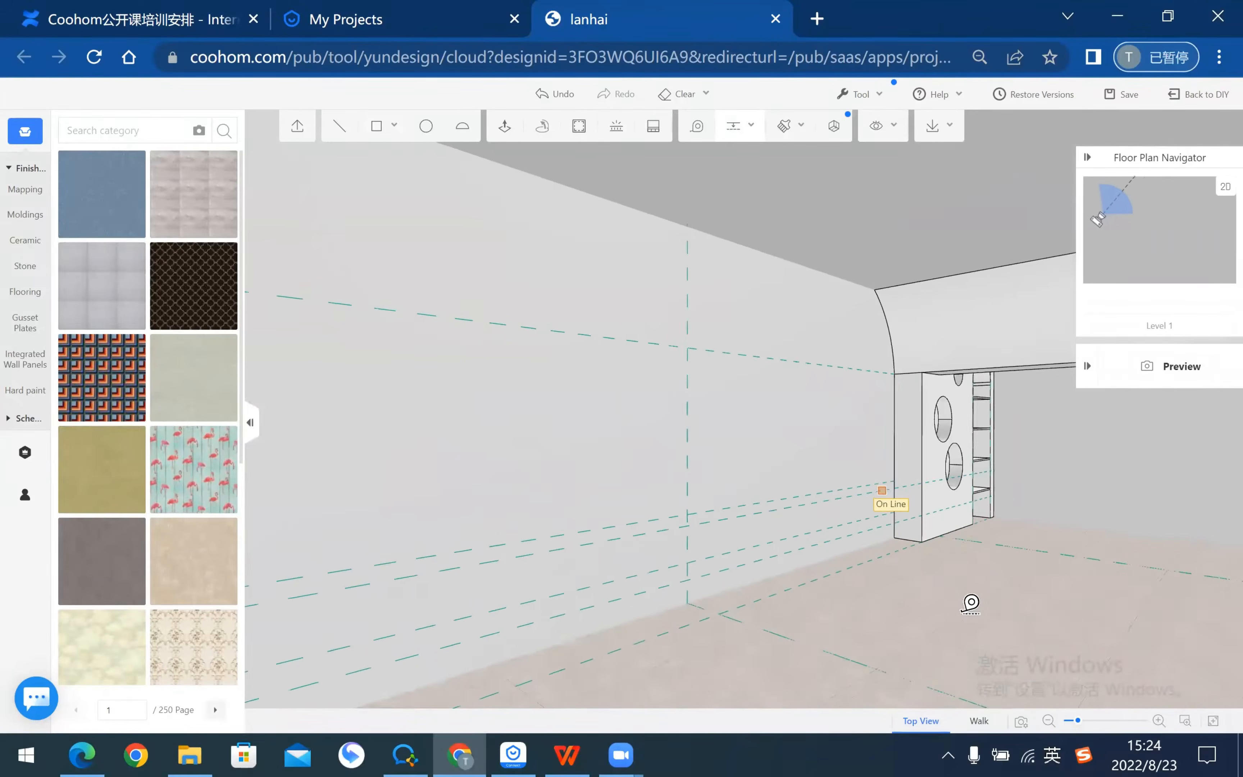
Step: Add two guides perpendicular to the back wall beside the feature wall, at the heights of the cabinet's lower and upper guides
key(a)
click(936, 625)
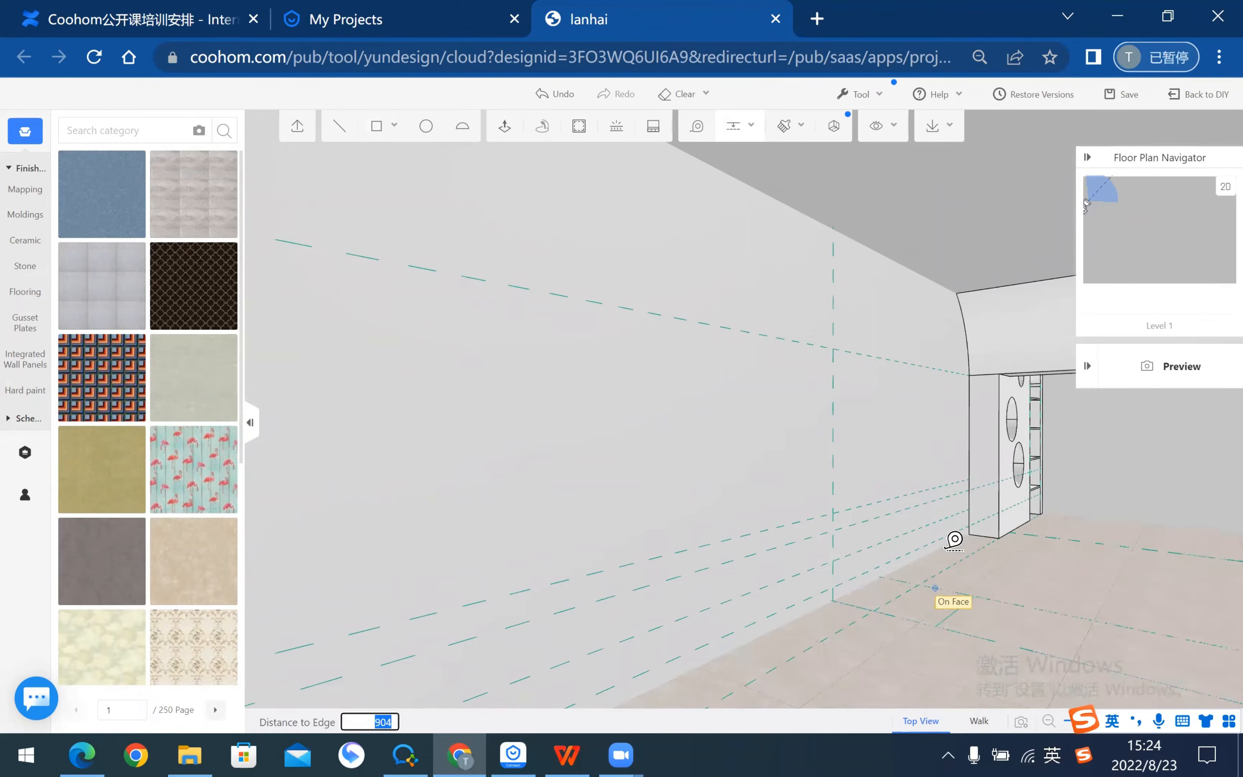
click(1000, 513)
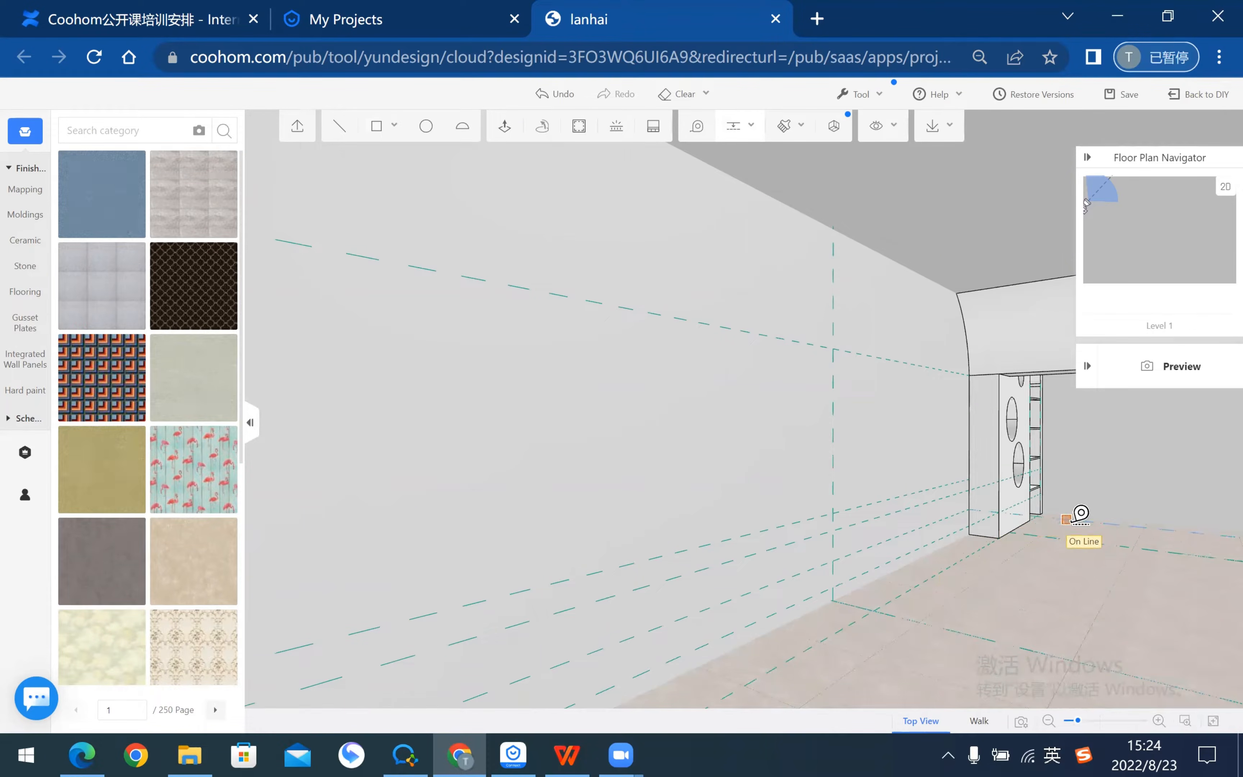
click(1081, 513)
click(1006, 474)
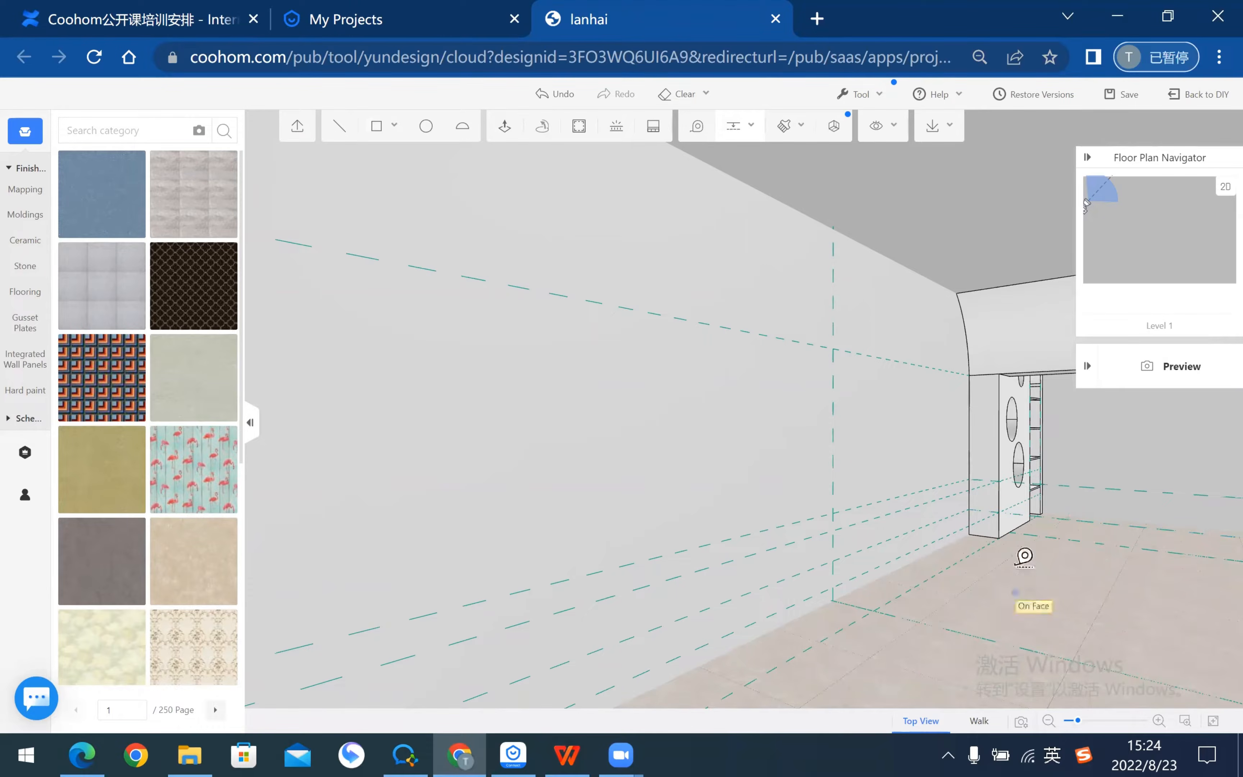
Step: Add two guides perpendicular to the back wall from the vertical guide, at its crossings with the lower and upper cabinet guides
middle_drag(978, 613, 865, 539)
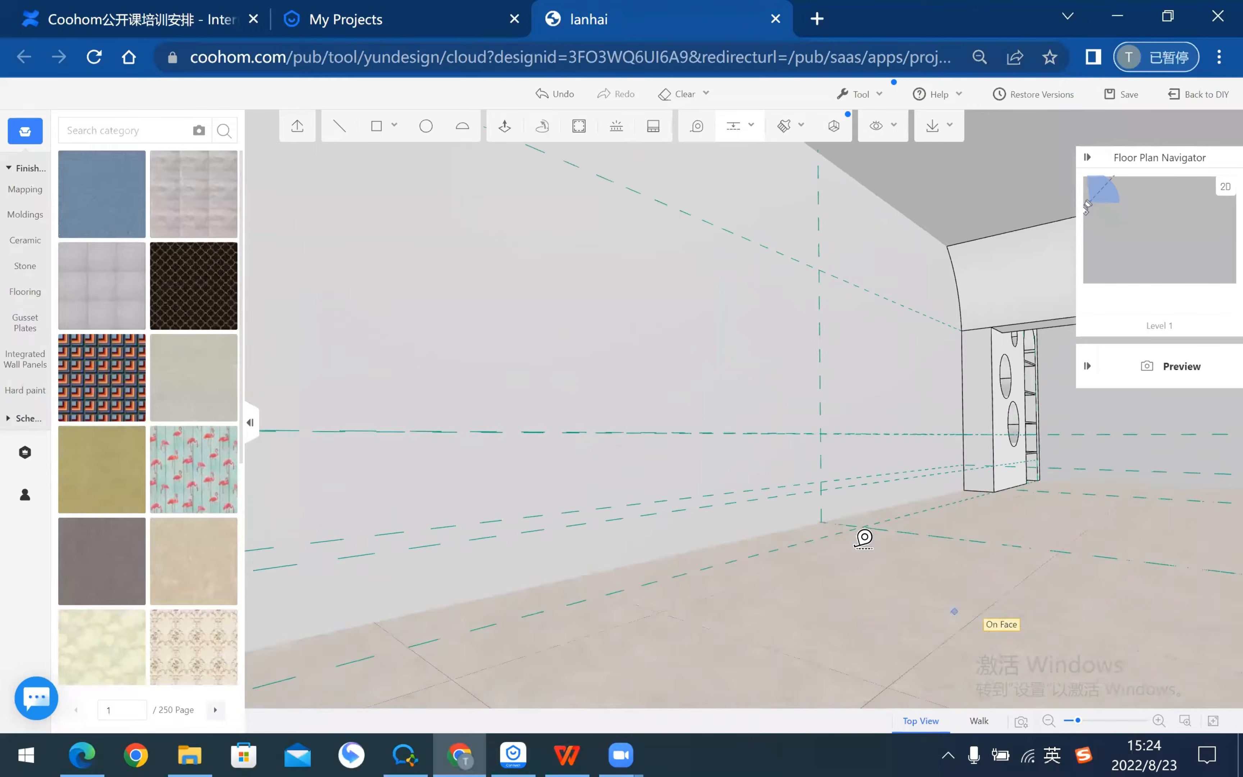
click(905, 592)
click(822, 523)
click(971, 568)
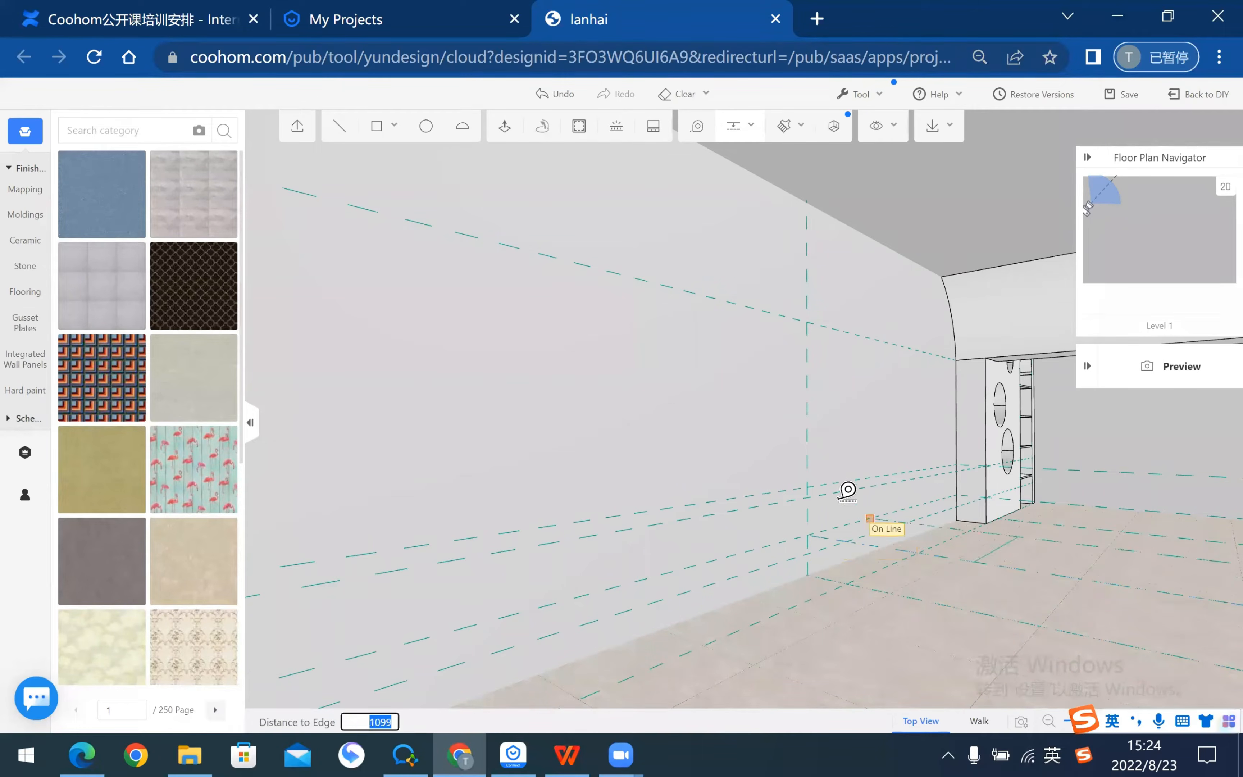
click(808, 485)
Step: Examine the guide framework for the TV cabinet between the vertical guide and the feature wall from several angles
middle_drag(922, 446, 664, 464)
scroll(645, 447, up, 2)
key(a)
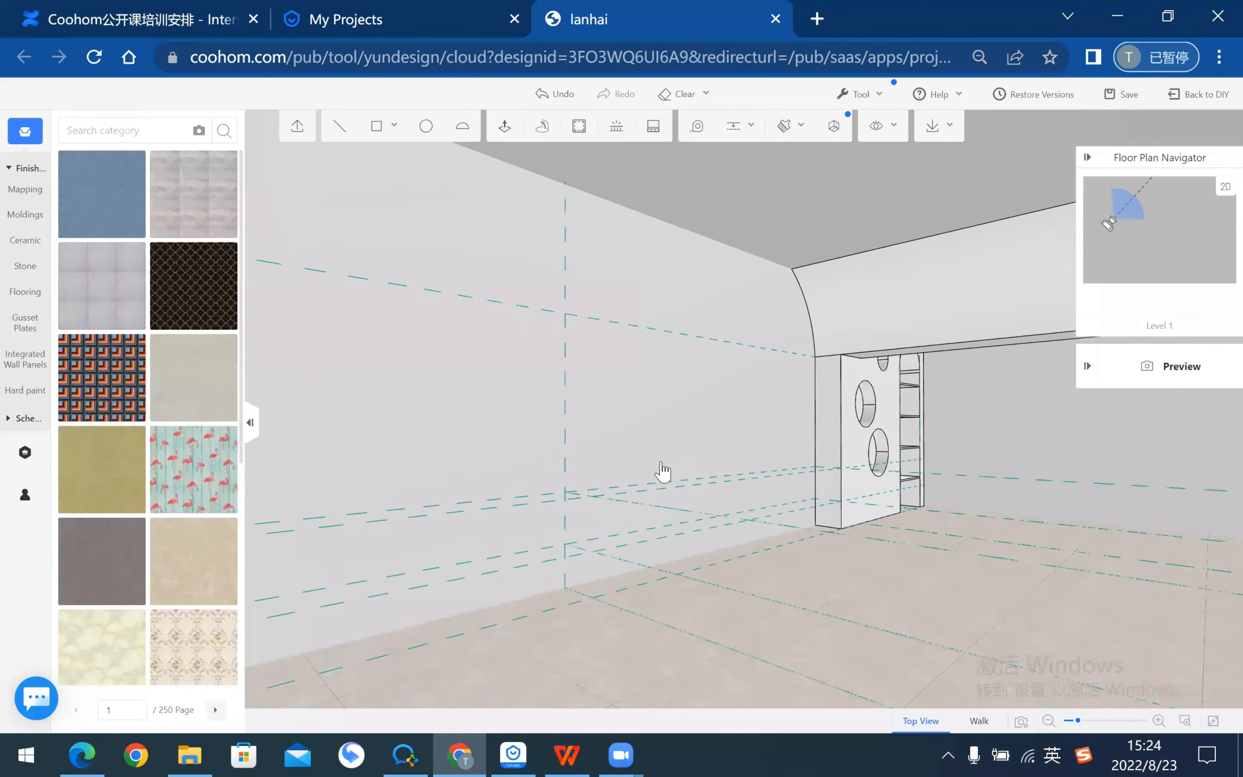
key(d)
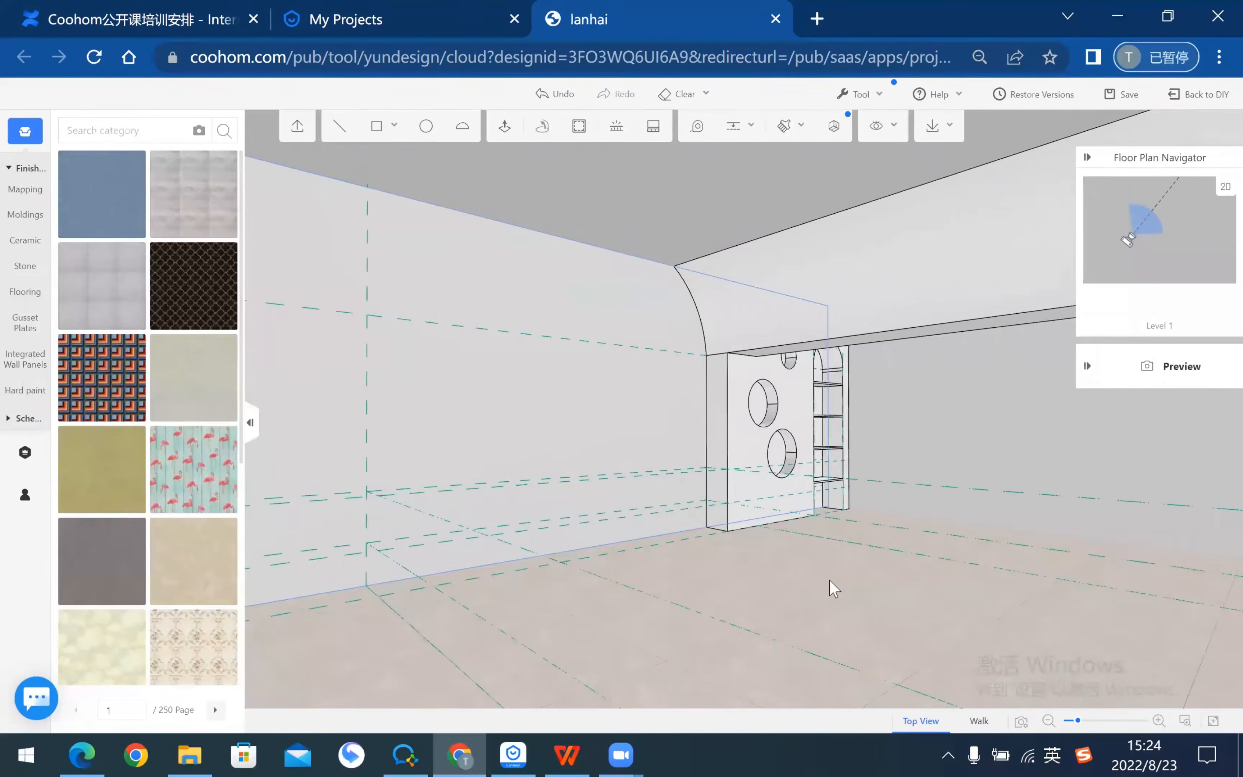
key(a)
key(w)
key(d)
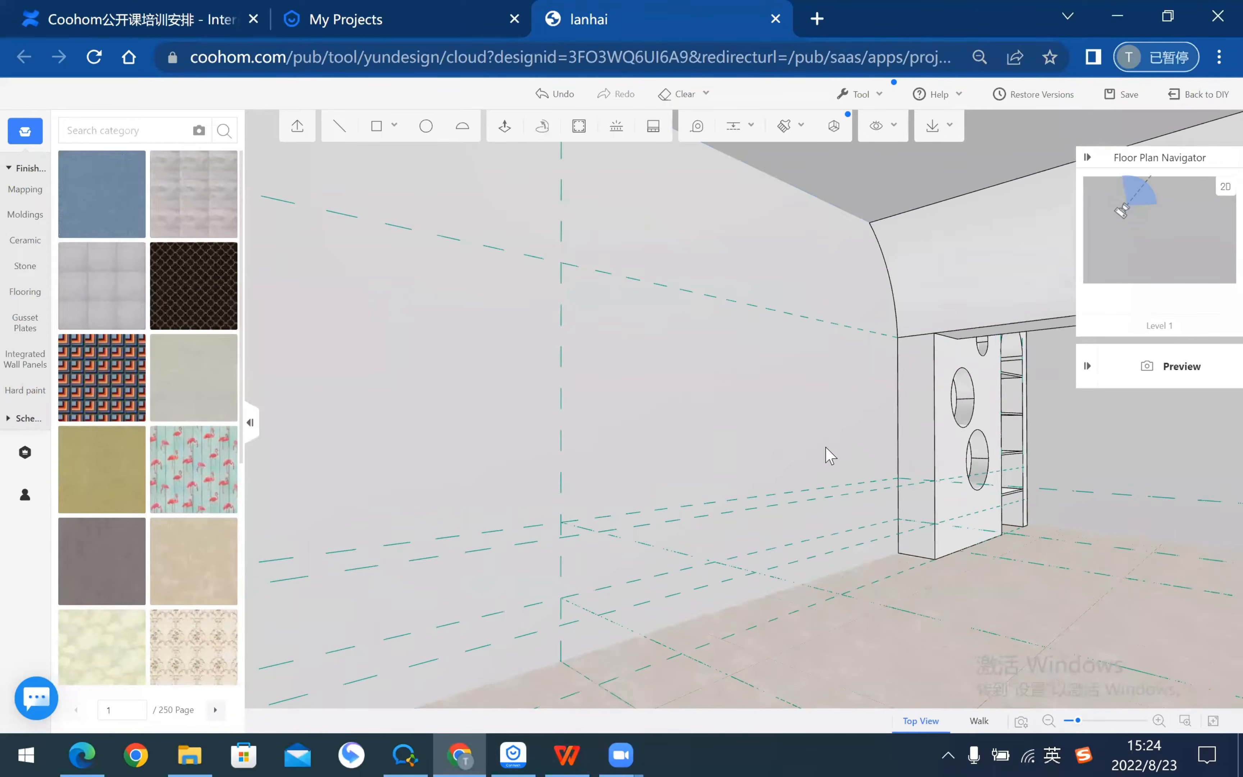
key(d)
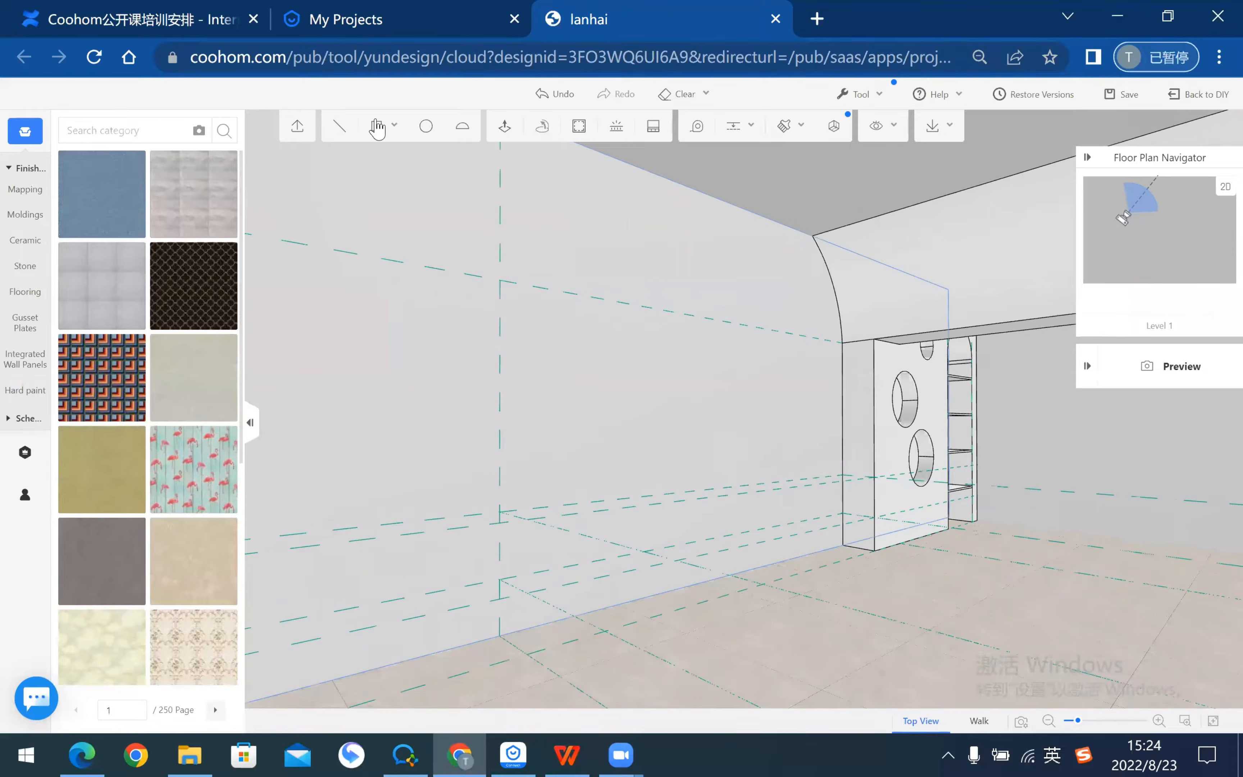
click(377, 126)
click(555, 598)
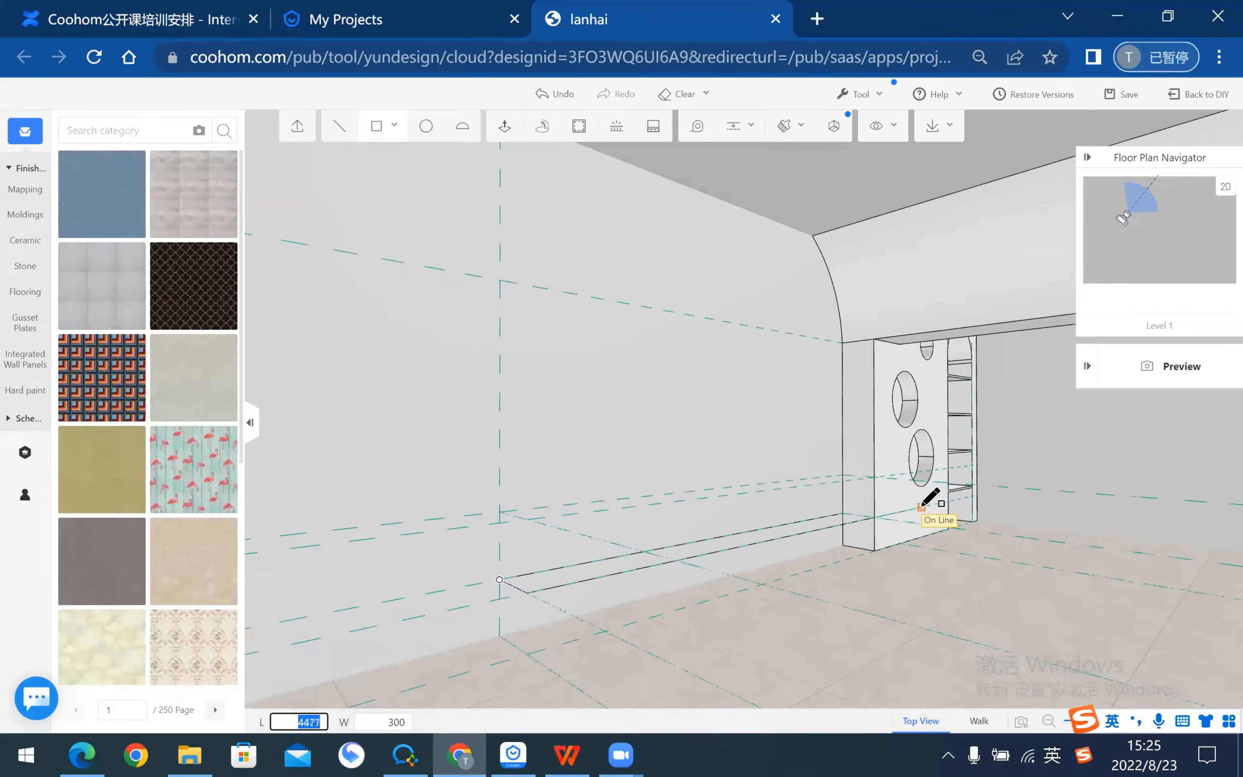
key(Escape)
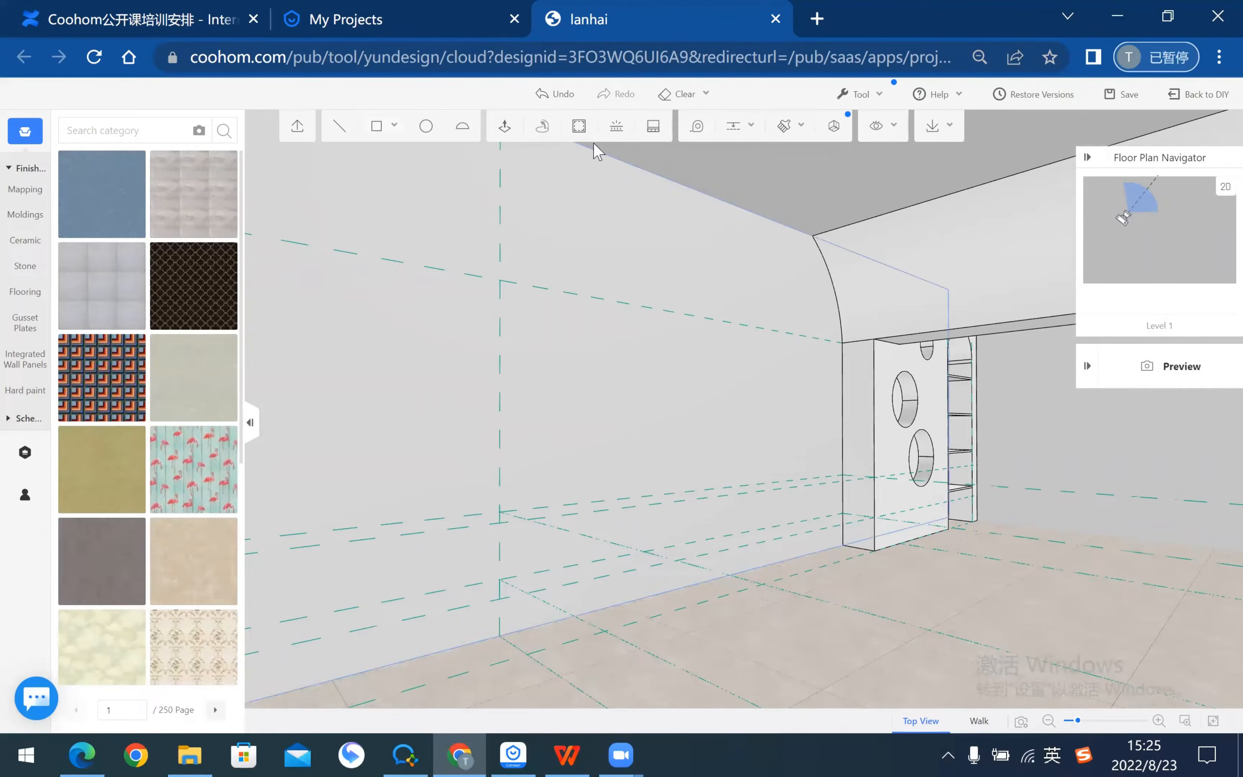
Step: Add a vertical guide on the feature wall's front face, beside the edge nearest the TV cabinet
drag(839, 537, 718, 587)
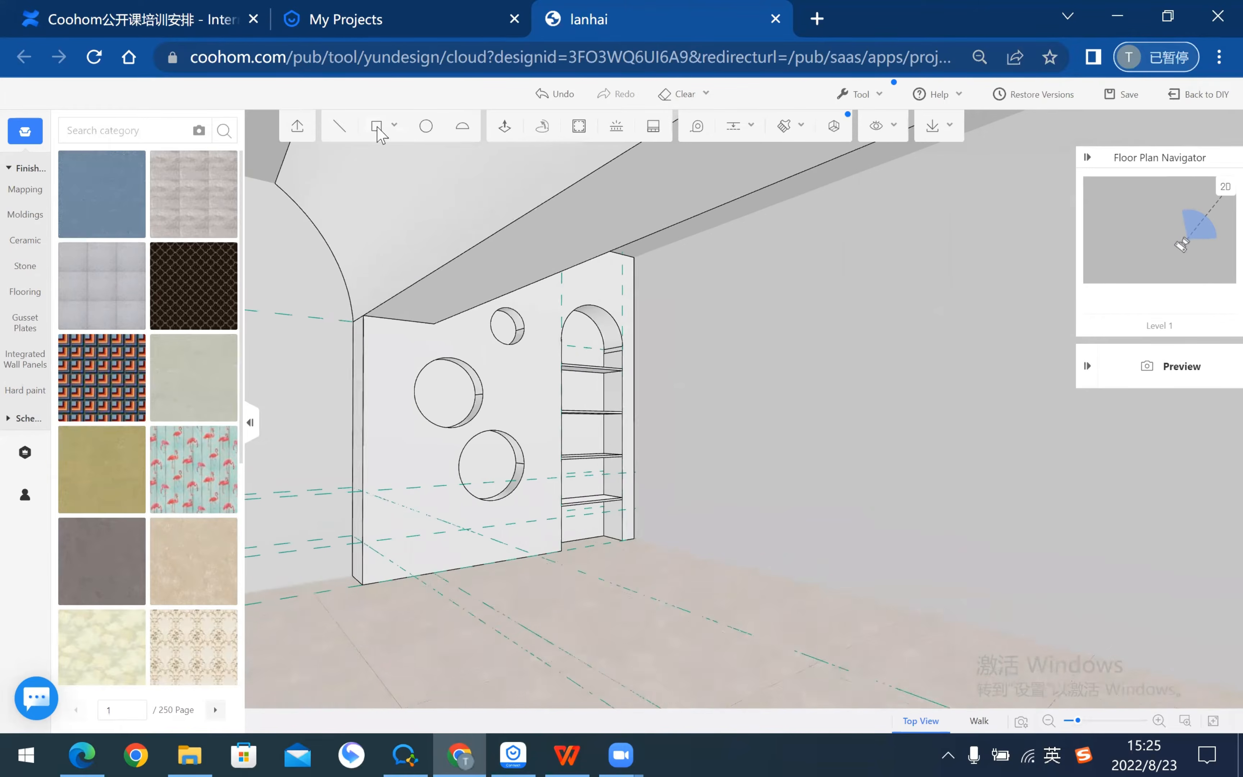
click(736, 158)
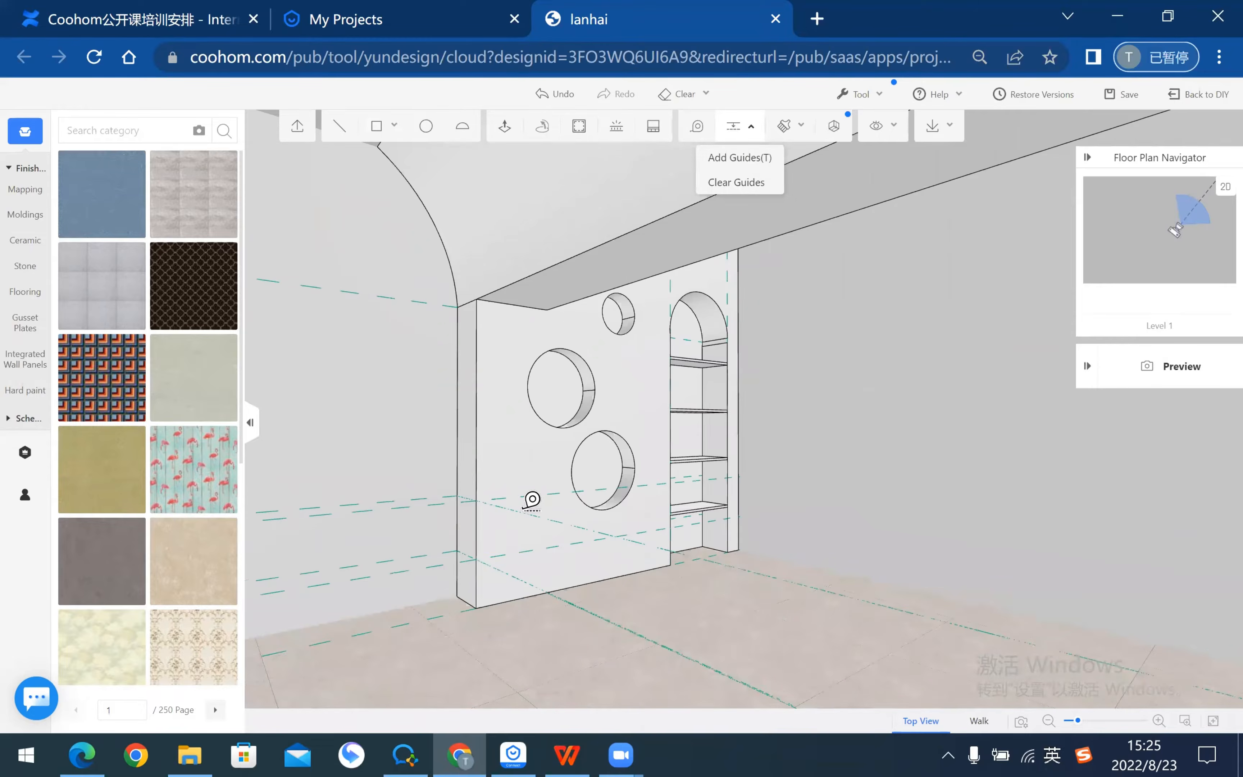
click(539, 524)
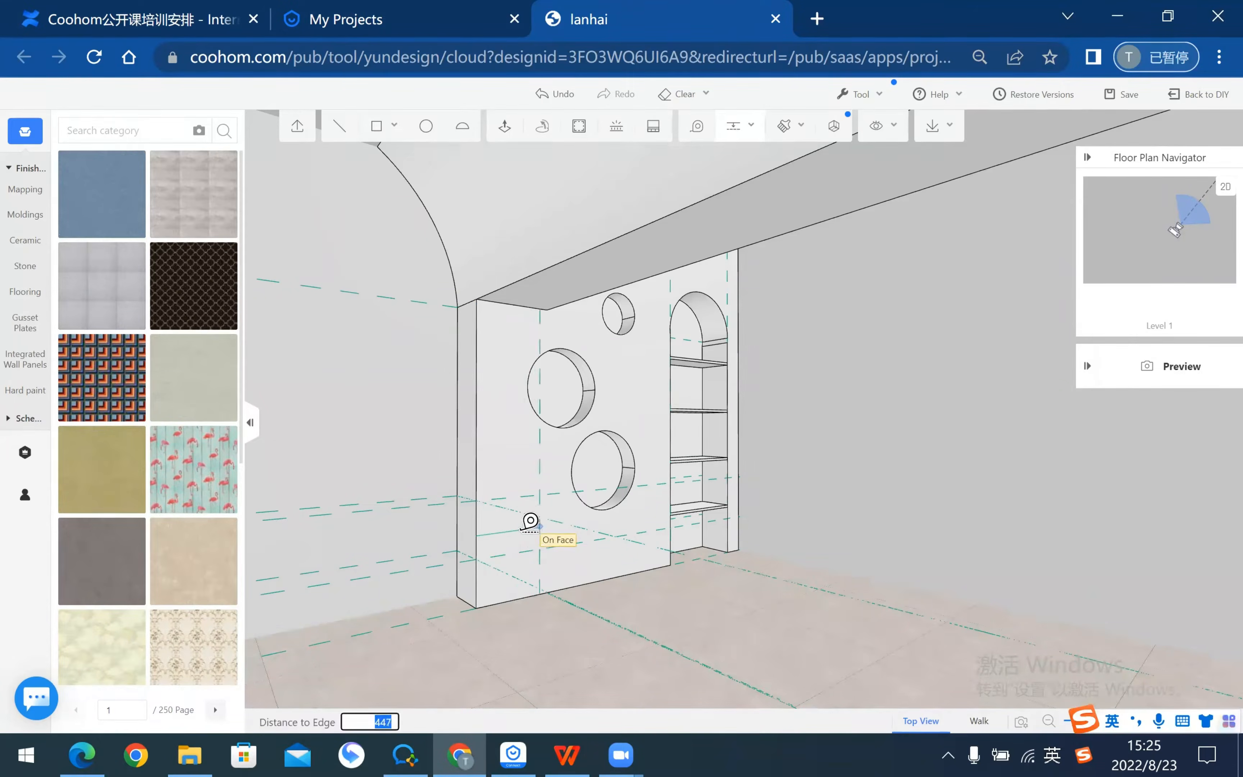
click(529, 530)
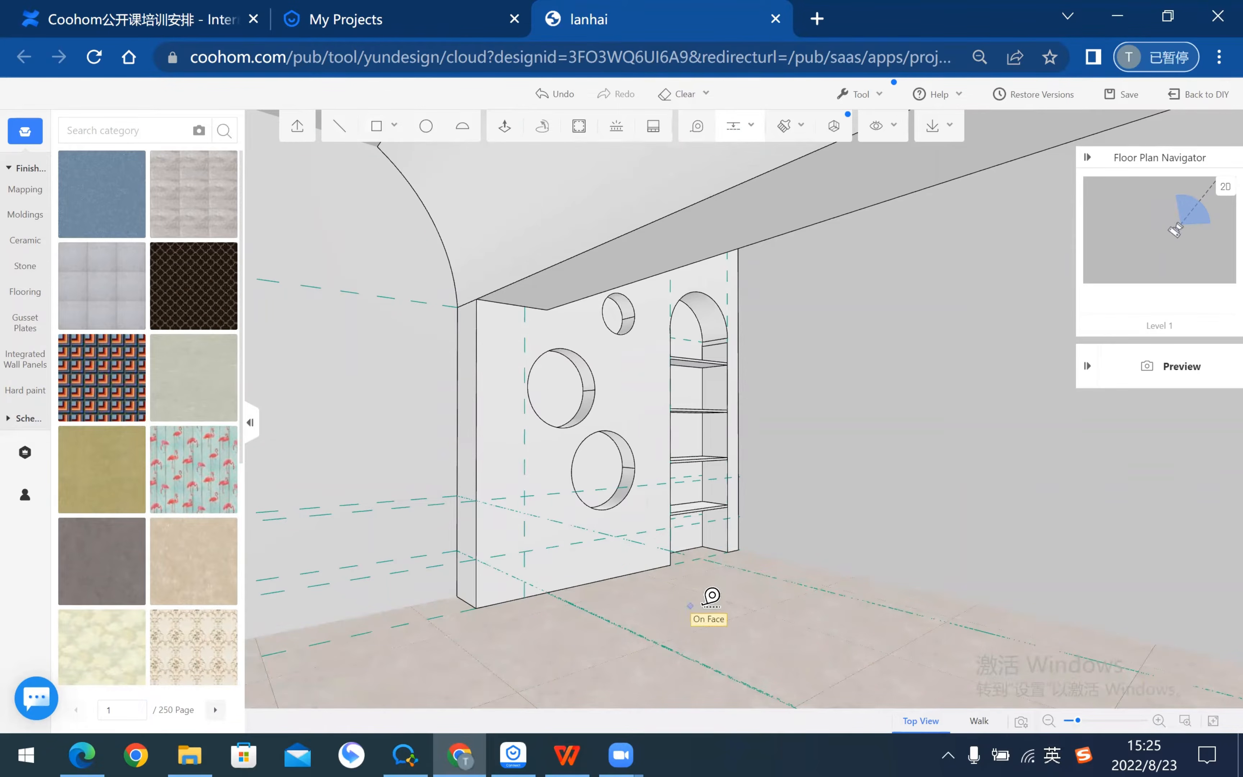
key(Escape)
Step: Draw a horizontal rectangle 300 mm wide at the lower cabinet guides, from the feature wall's new vertical guide to the back wall's vertical guide
key(a)
key(a)
key(s)
key(w)
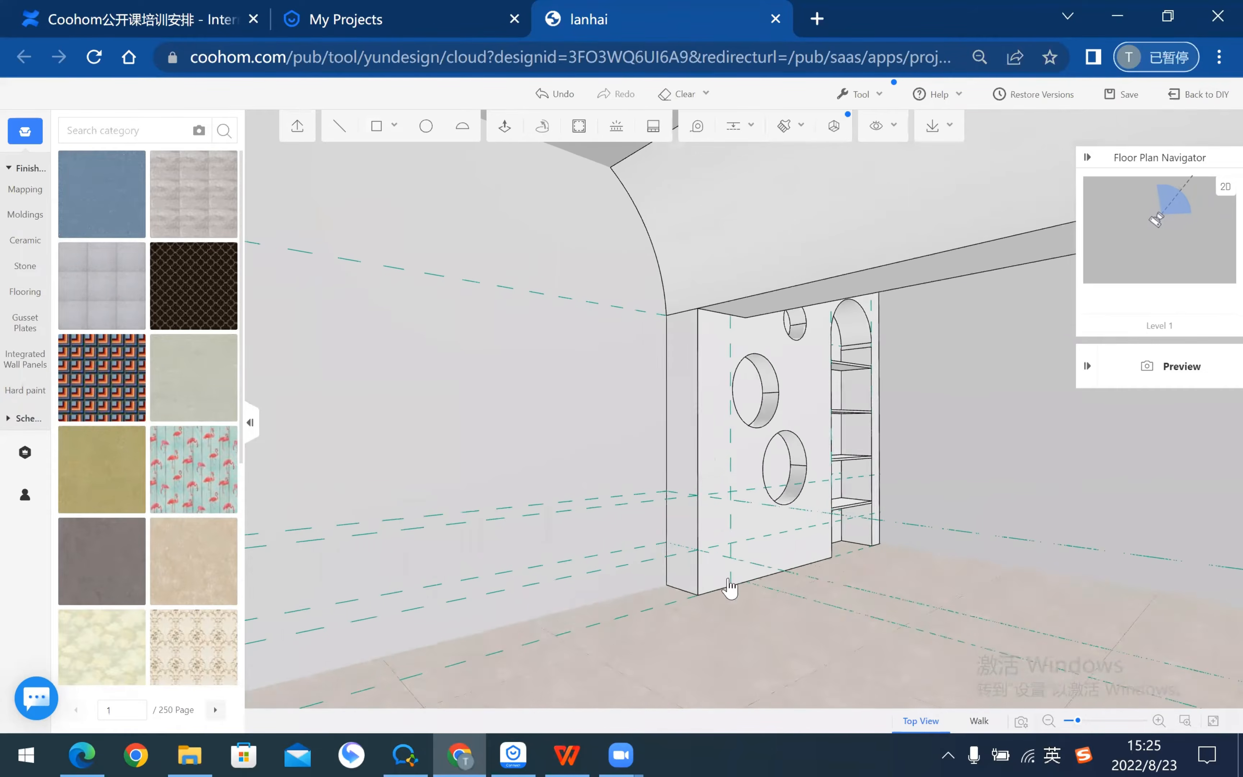
key(d)
key(s)
click(376, 133)
key(a)
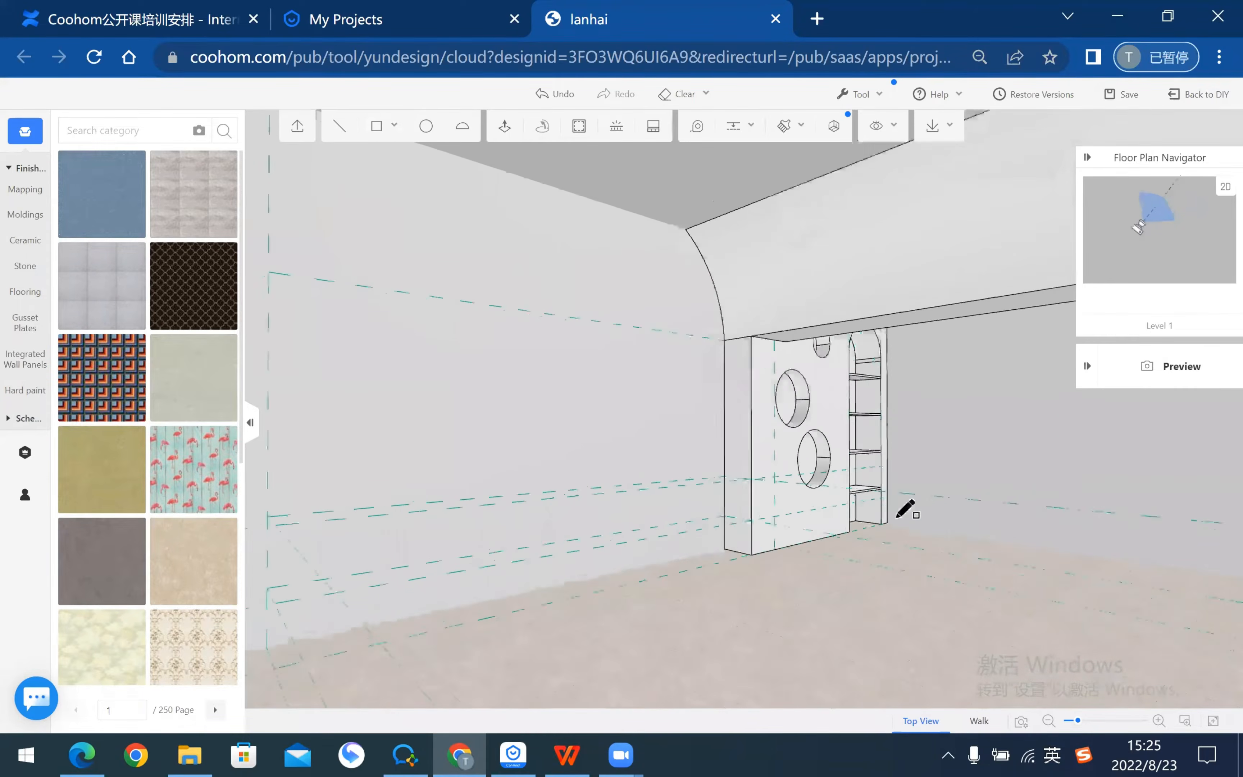
click(875, 515)
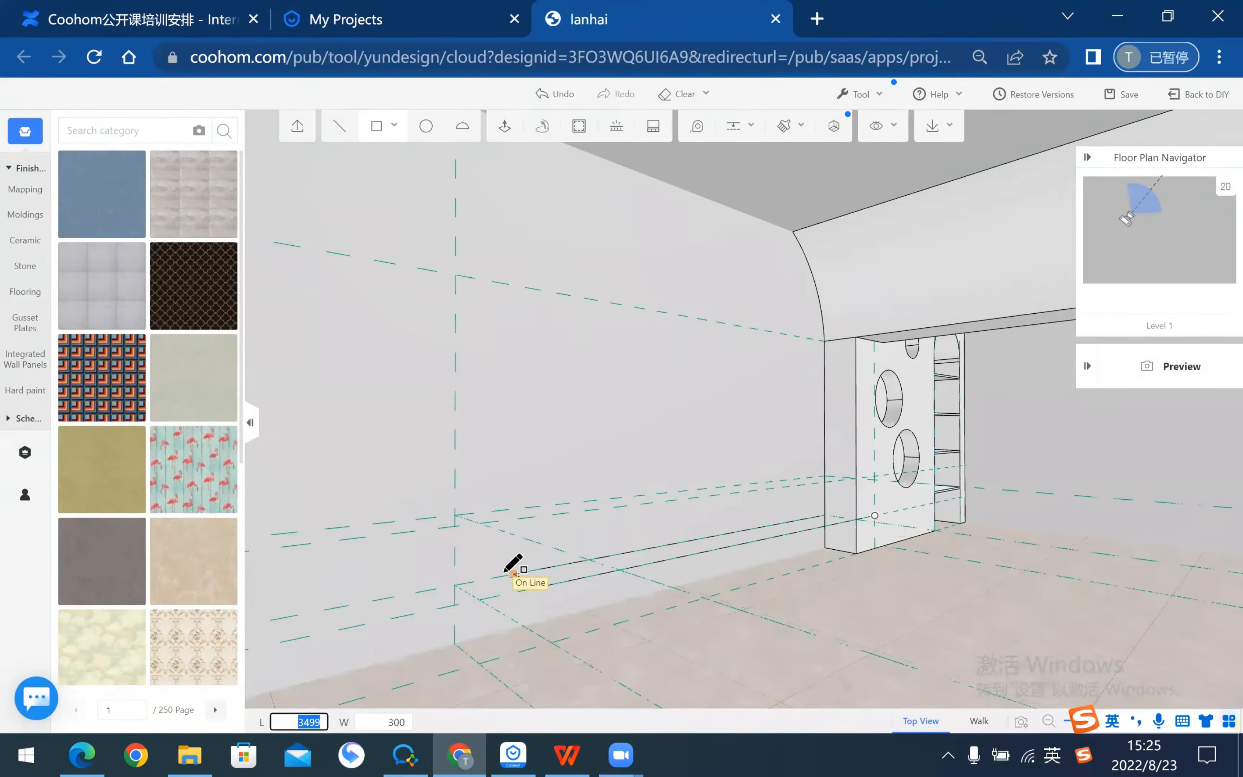
click(454, 585)
key(Escape)
key(w)
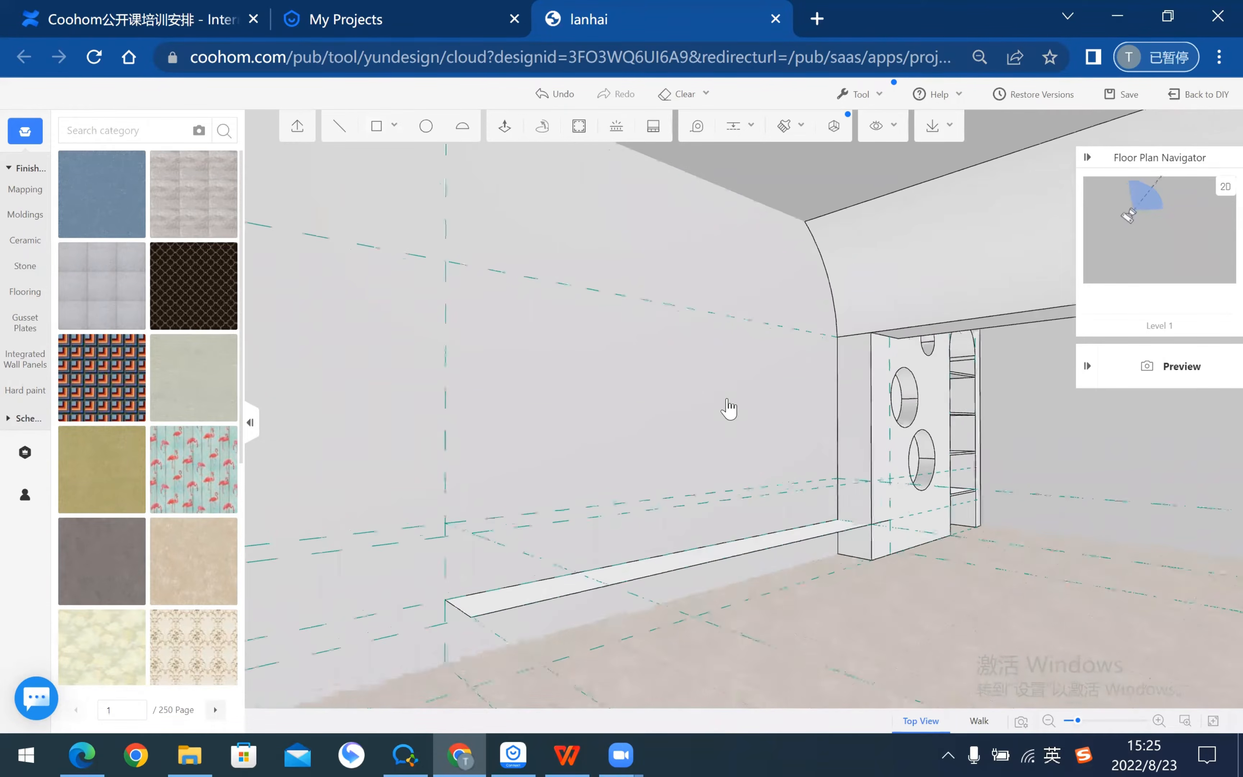
Step: Examine the TV cabinet's base rectangle along the back wall from several angles
key(a)
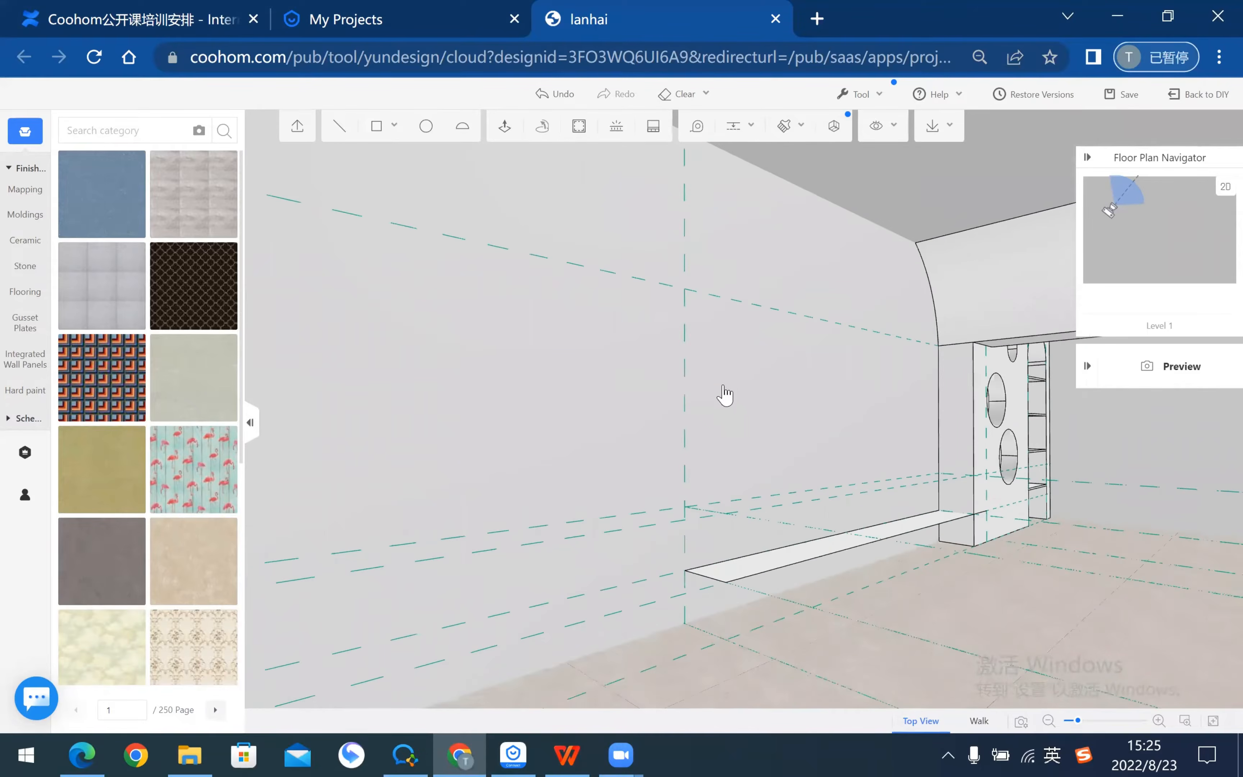
drag(752, 383, 603, 473)
key(a)
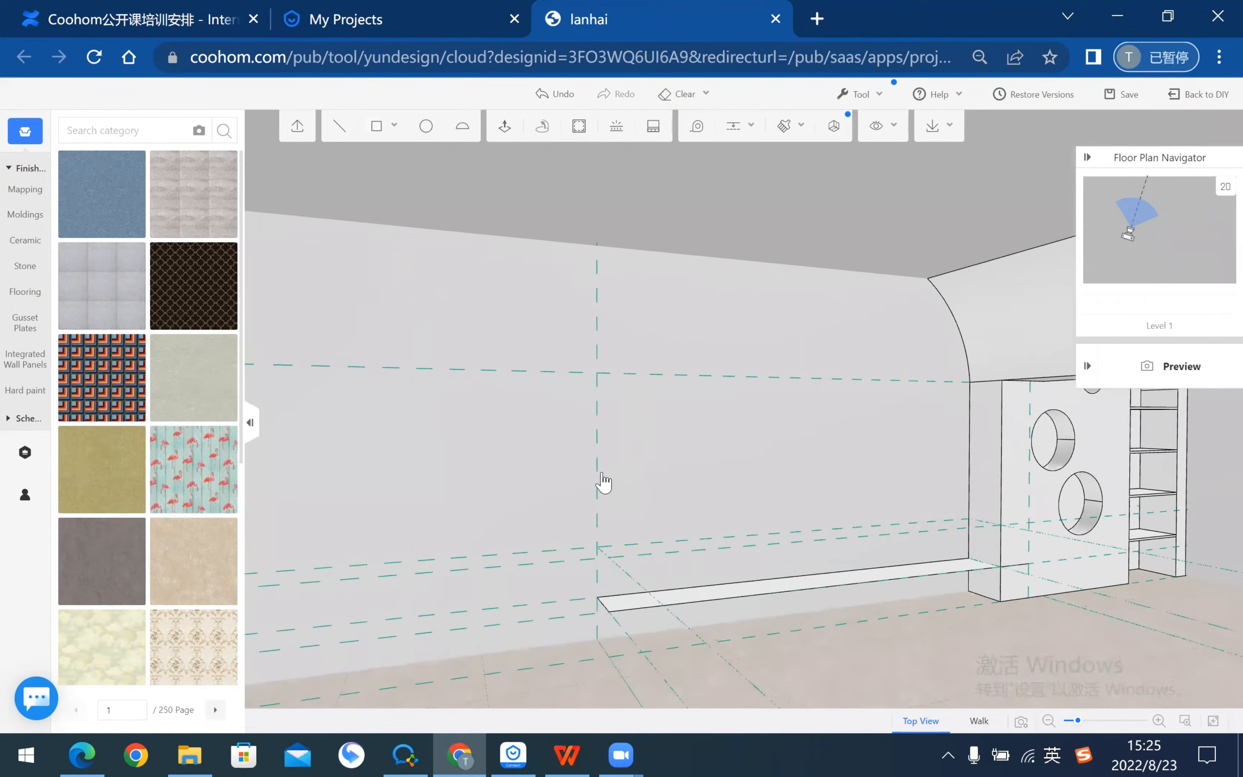
key(d)
key(a)
key(w)
key(s)
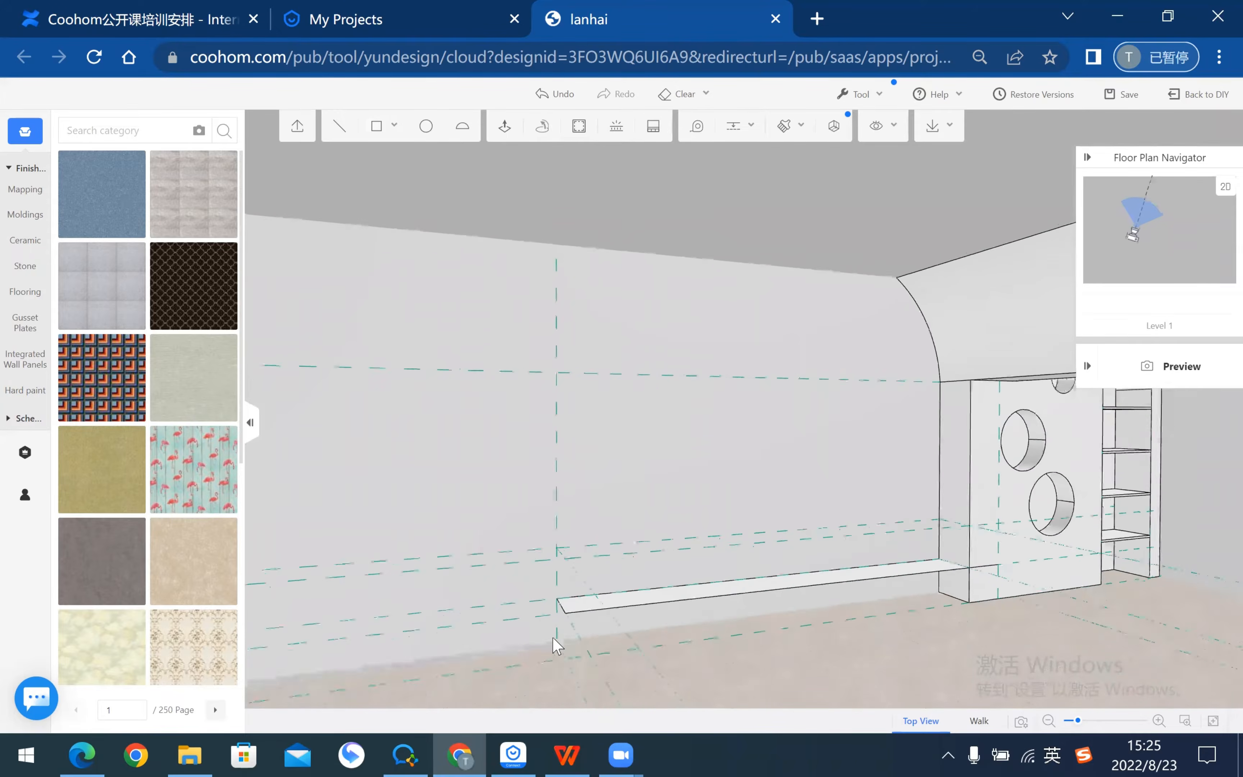
key(w)
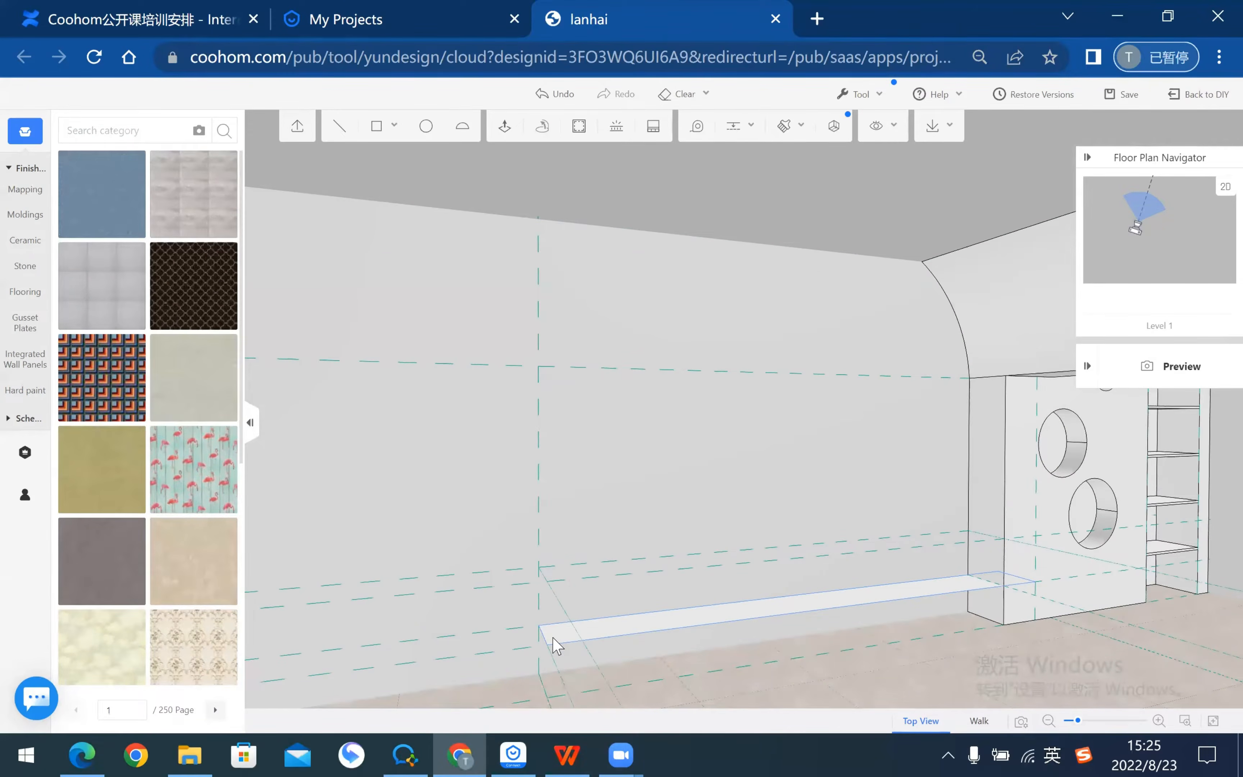
Step: Draw an arc about 81 mm high in plan view, rounding off the free outer corner of the cabinet's base rectangle
click(560, 636)
key(1)
drag(729, 555, 942, 441)
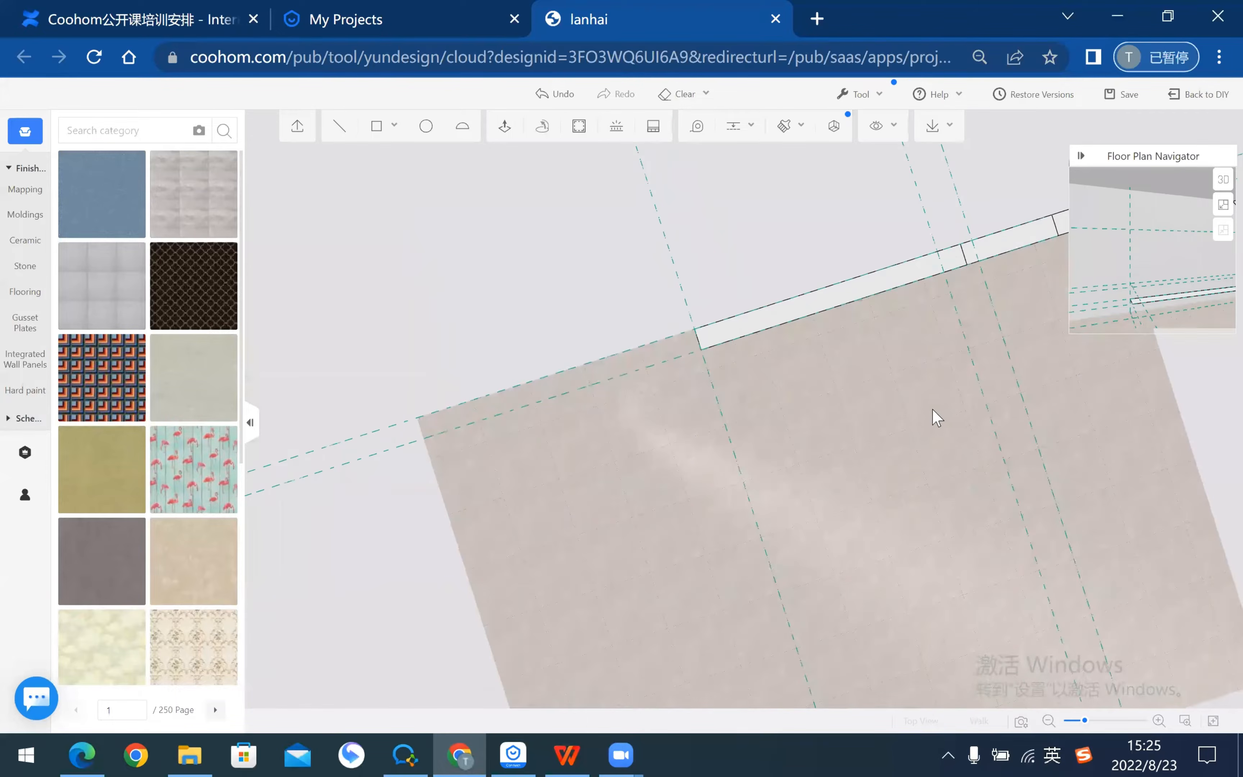
drag(844, 402, 779, 532)
scroll(635, 424, up, 3)
scroll(946, 413, up, 2)
scroll(588, 450, up, 4)
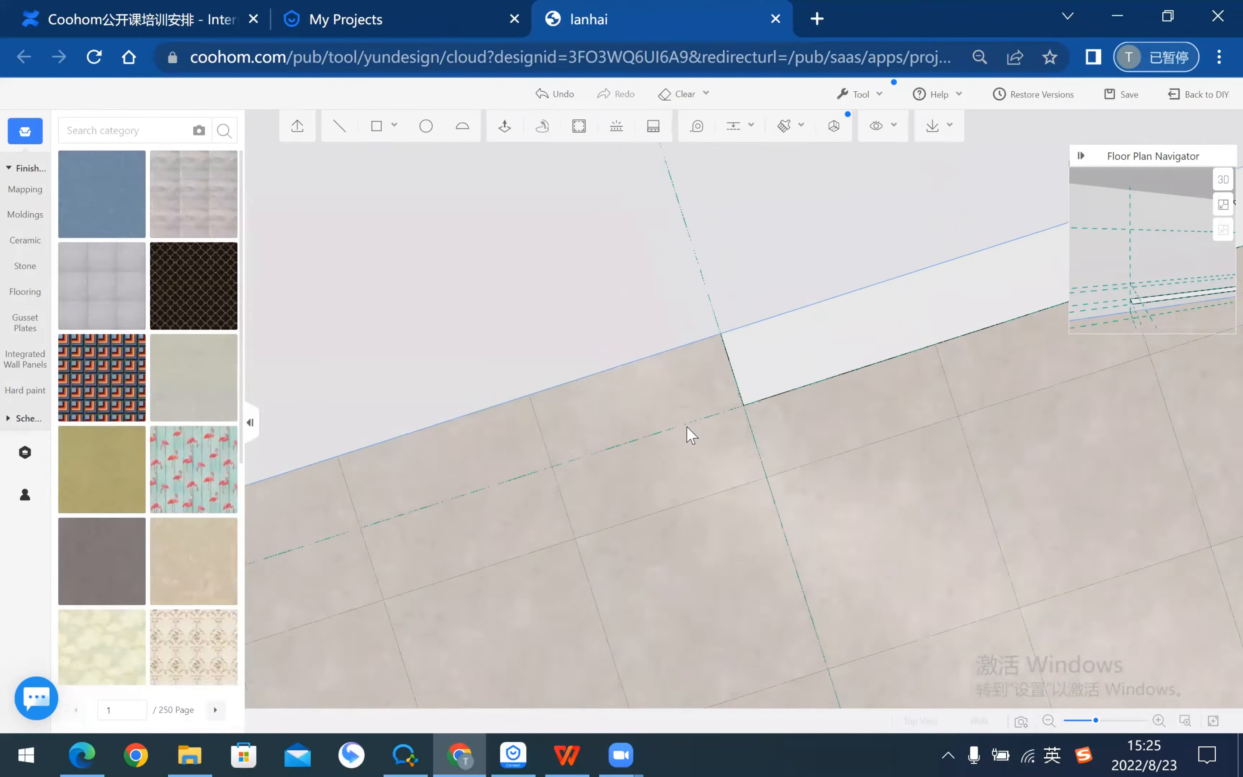
click(463, 127)
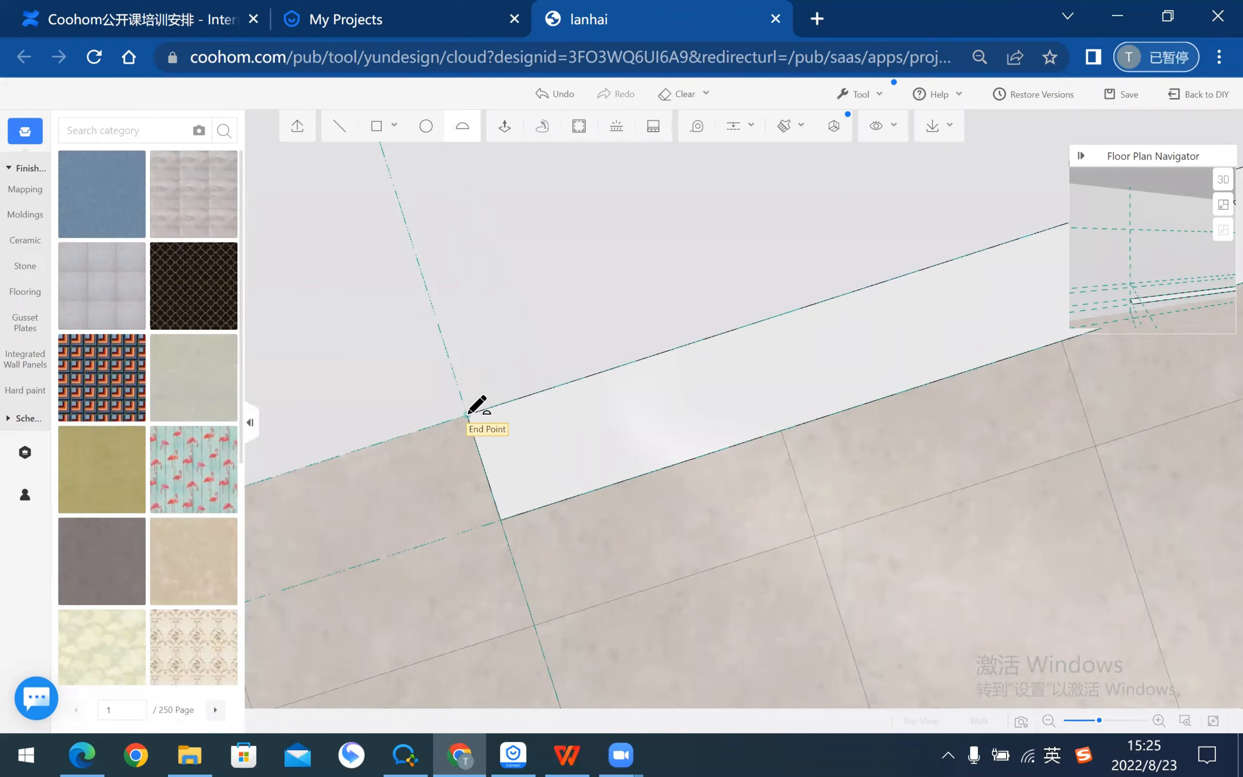
click(602, 487)
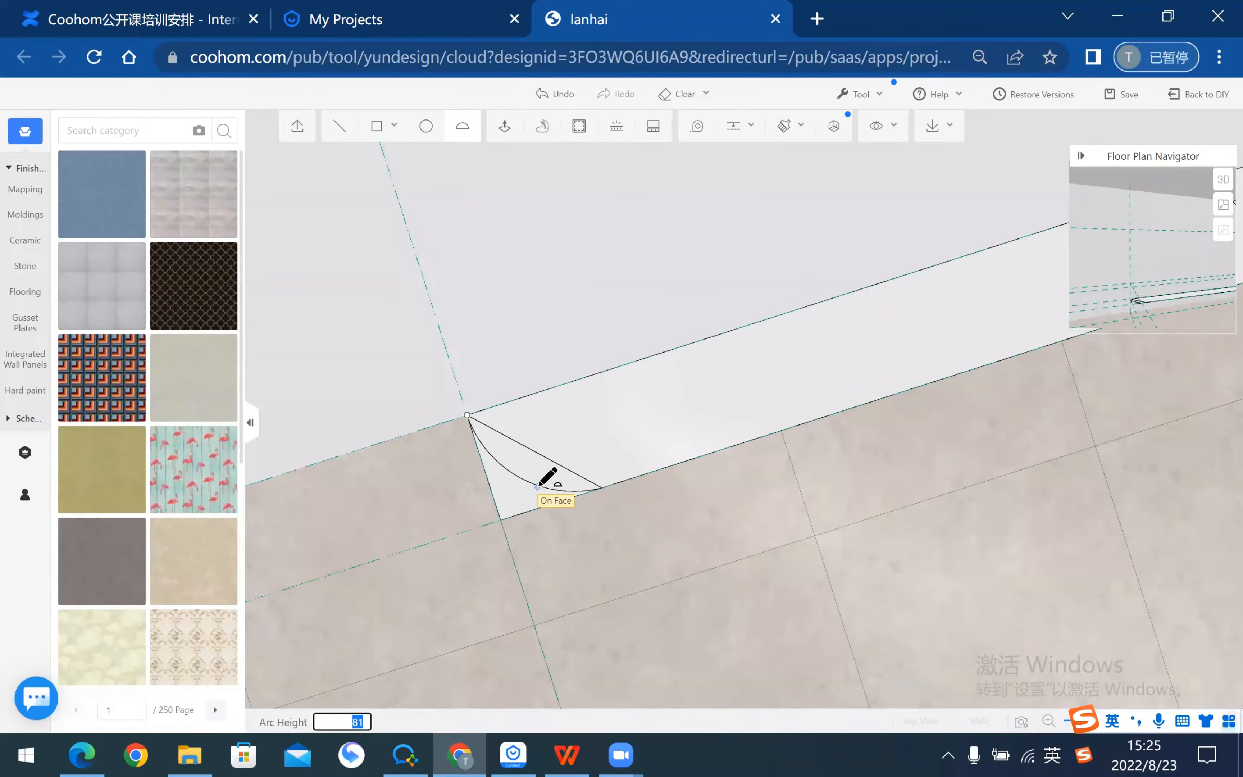
click(539, 485)
Step: Delete the corner face outside the arc and the arc's chord line so the base becomes one rounded face
click(522, 508)
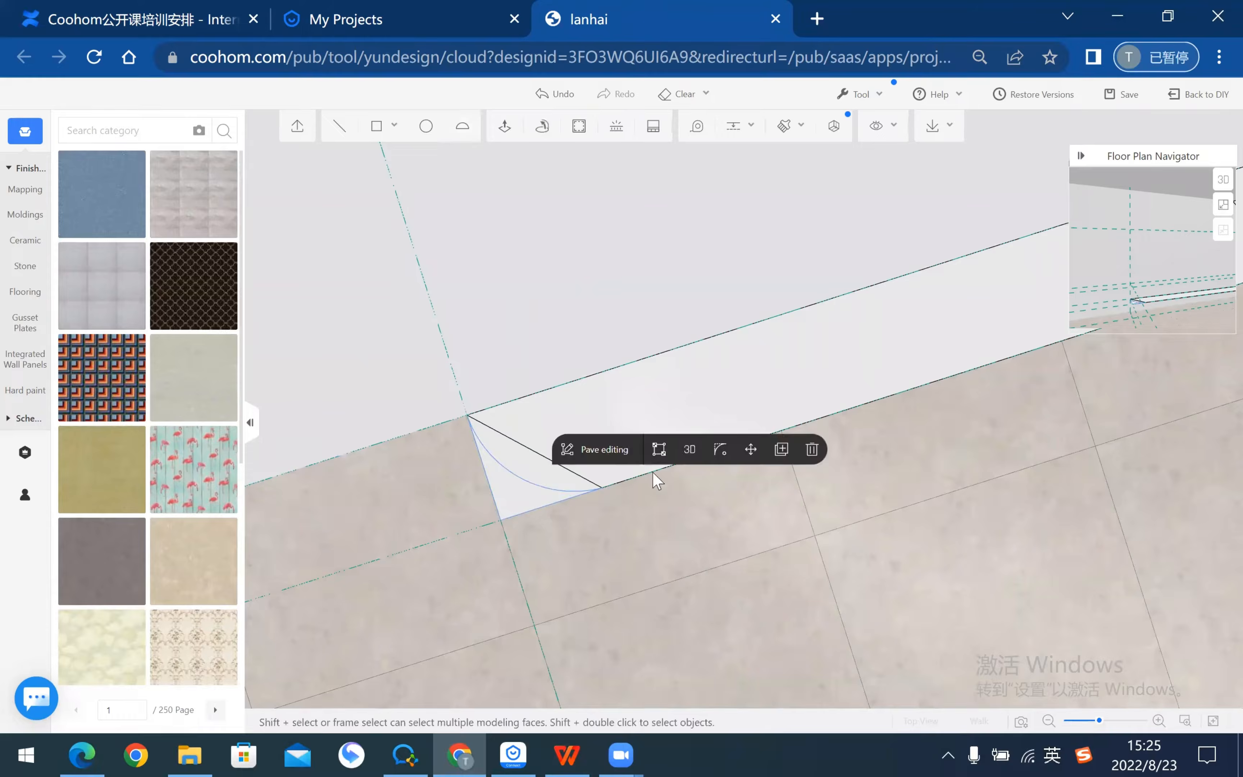
click(786, 455)
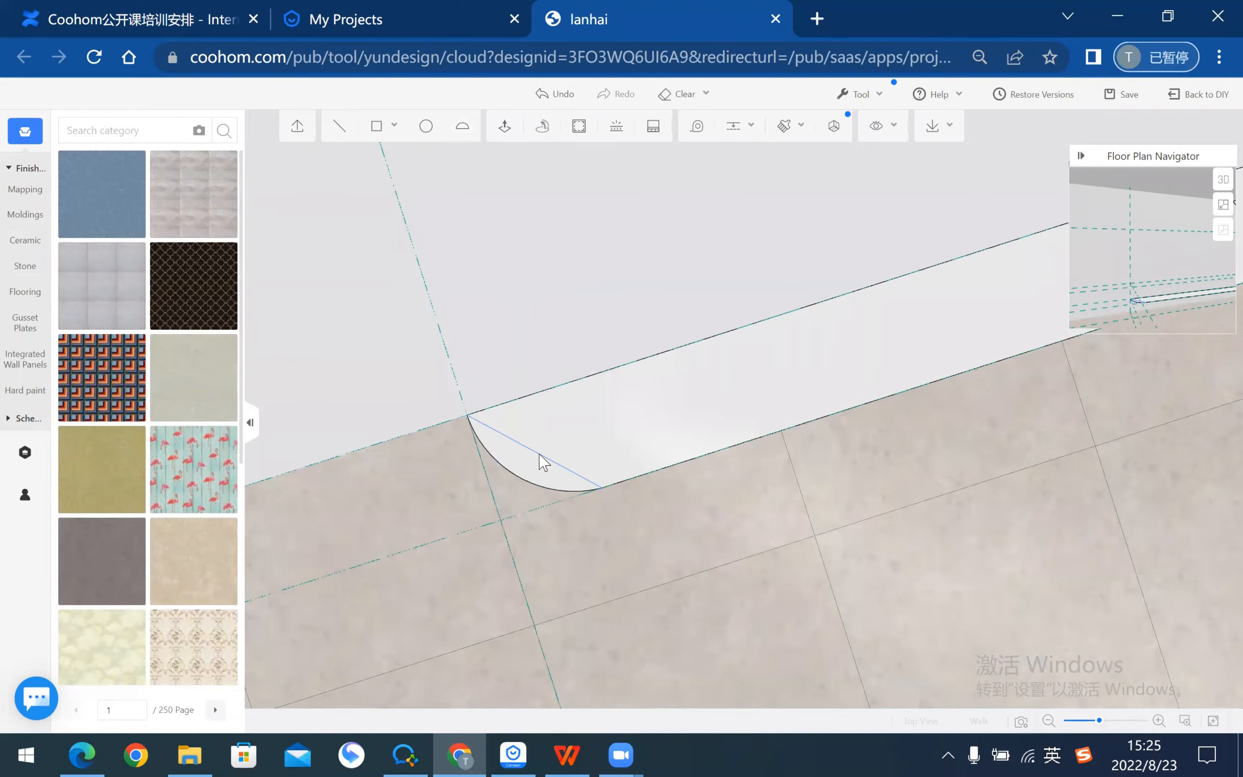
click(544, 462)
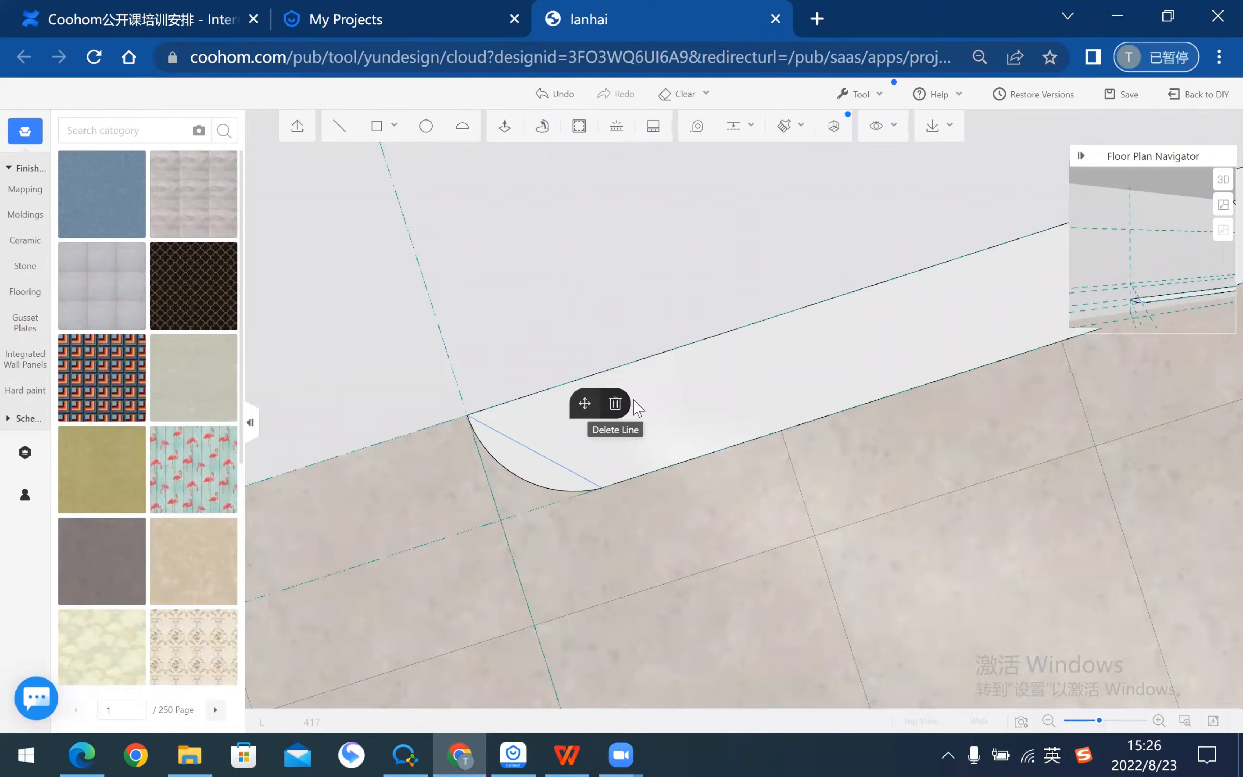
click(620, 403)
Step: Return to the 3D view and extrude the rounded base face upward to form the TV cabinet's body
drag(814, 514, 709, 332)
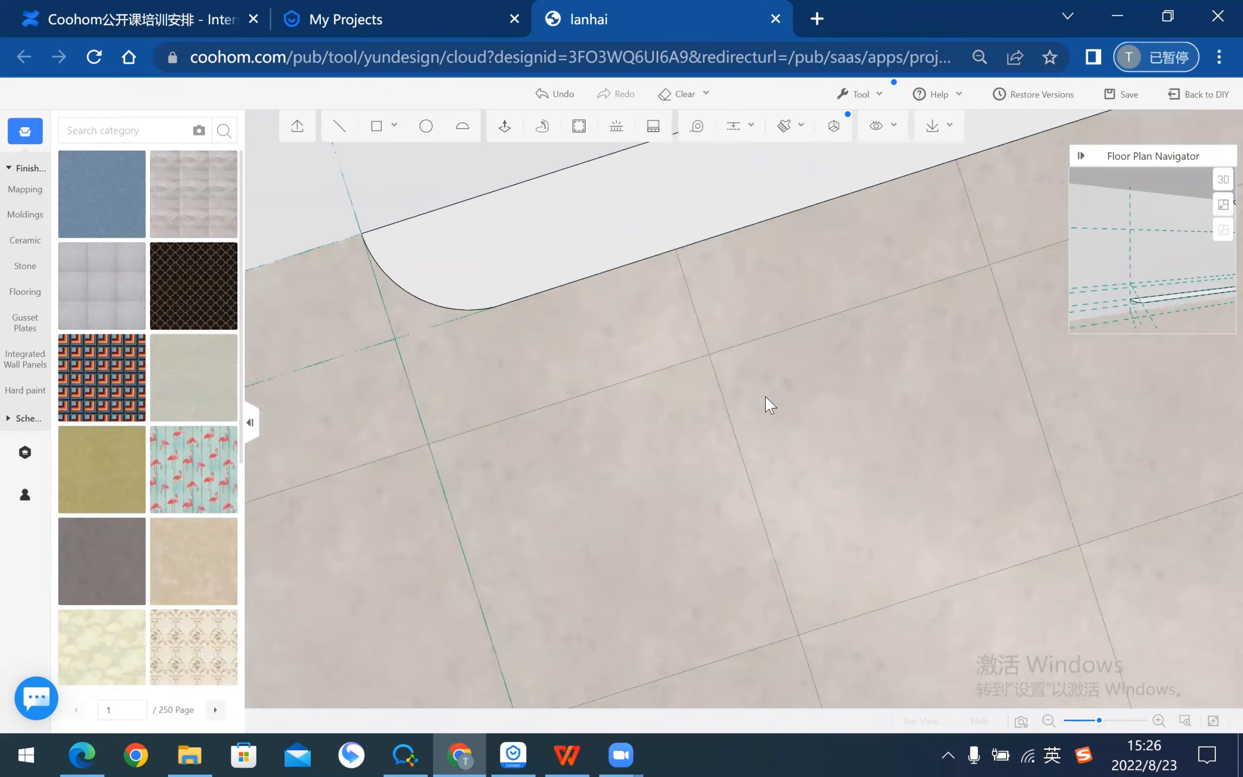
right_drag(791, 419, 801, 499)
scroll(845, 460, down, 9)
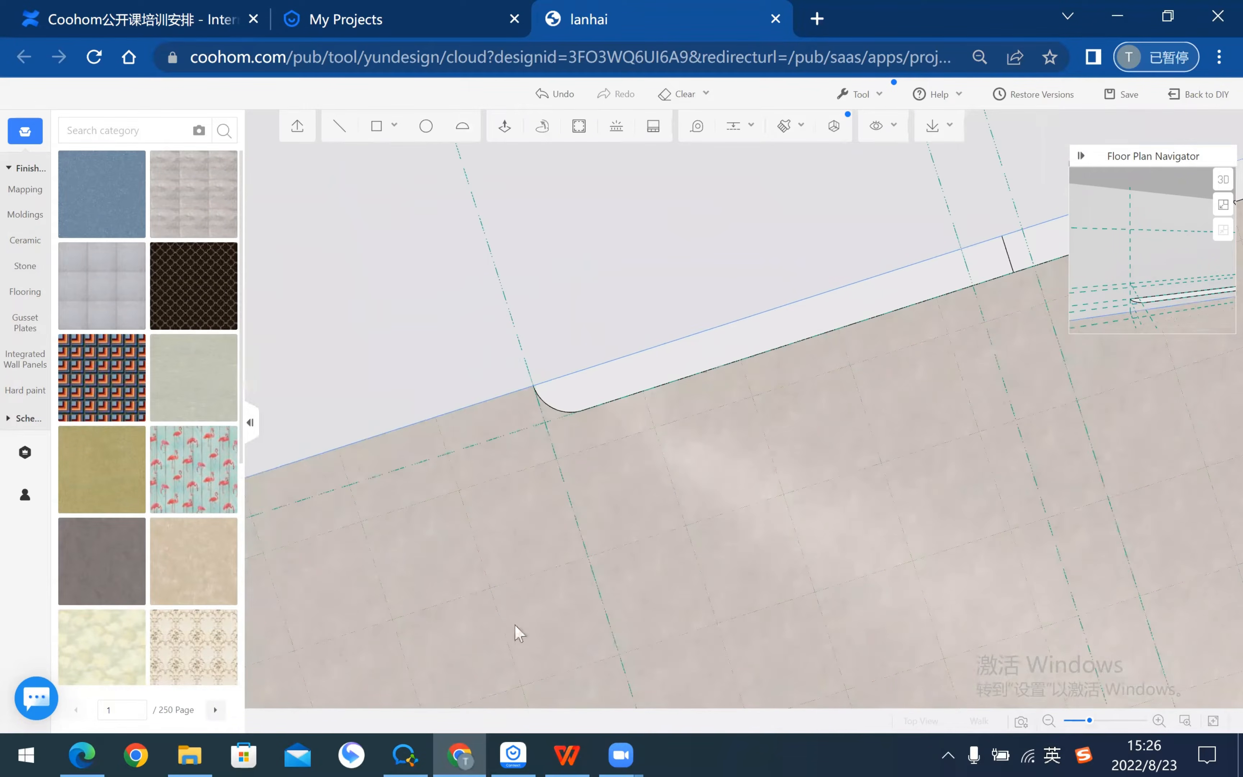
right_drag(515, 625, 425, 753)
right_drag(1046, 447, 1087, 378)
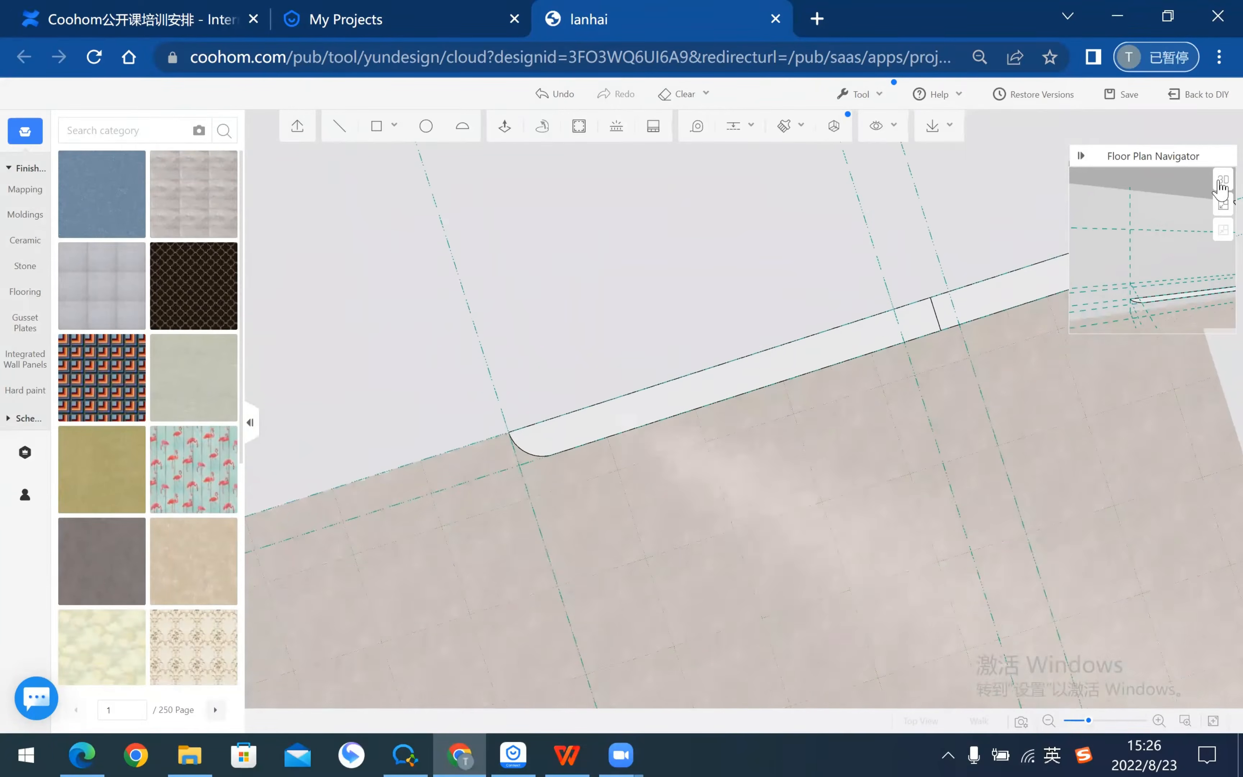
click(1223, 182)
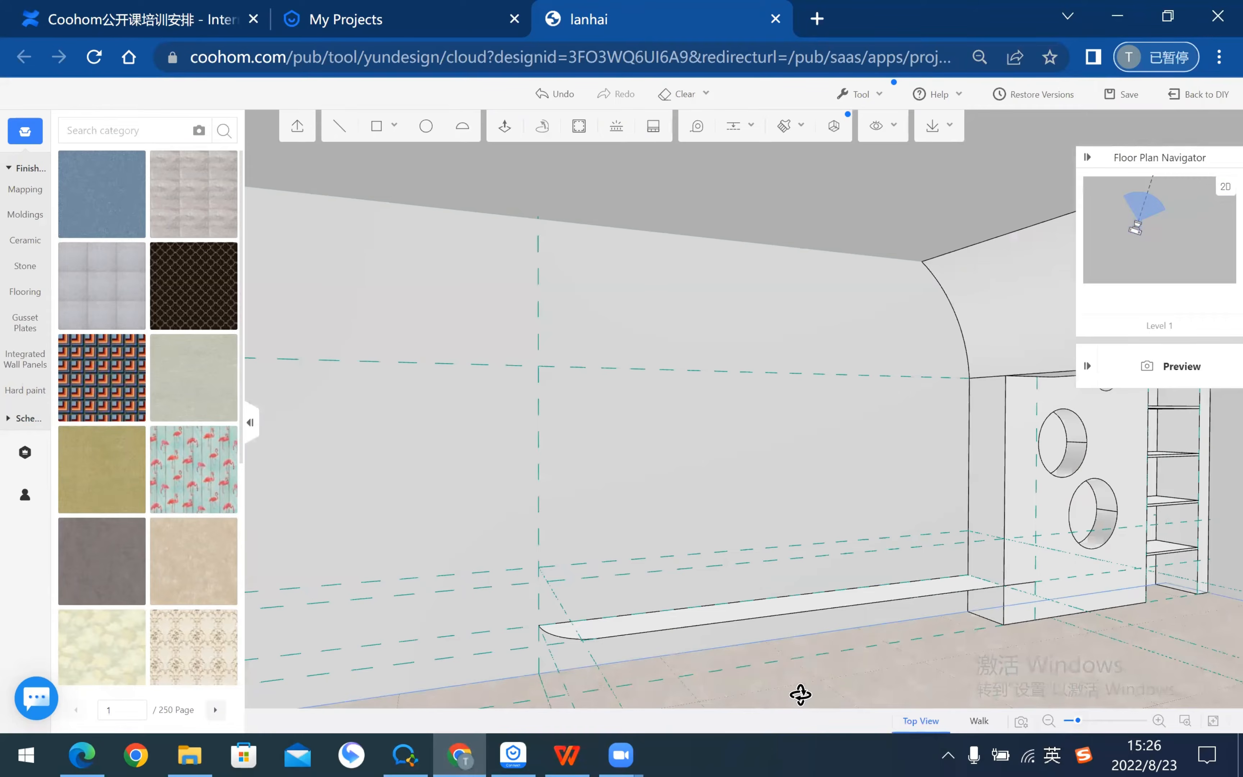
middle_drag(801, 695, 761, 557)
scroll(761, 557, down, 5)
click(504, 126)
scroll(614, 509, up, 1)
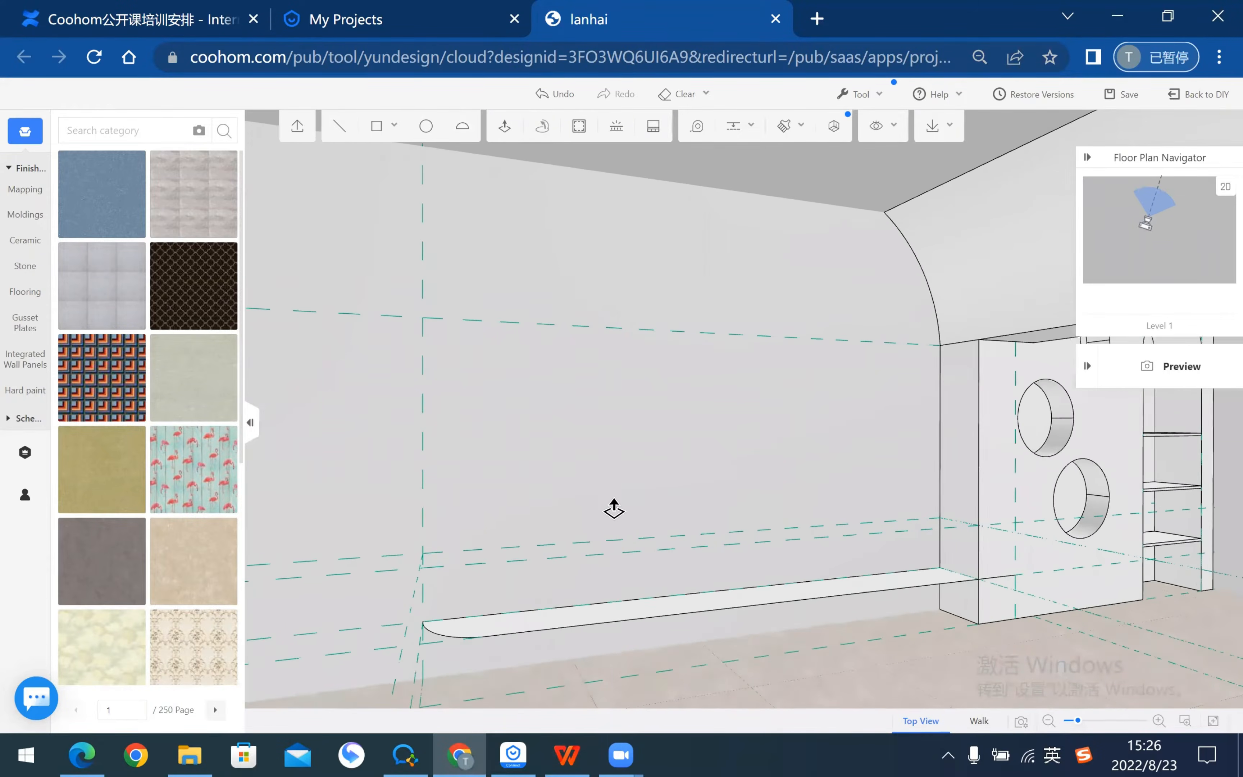
click(640, 611)
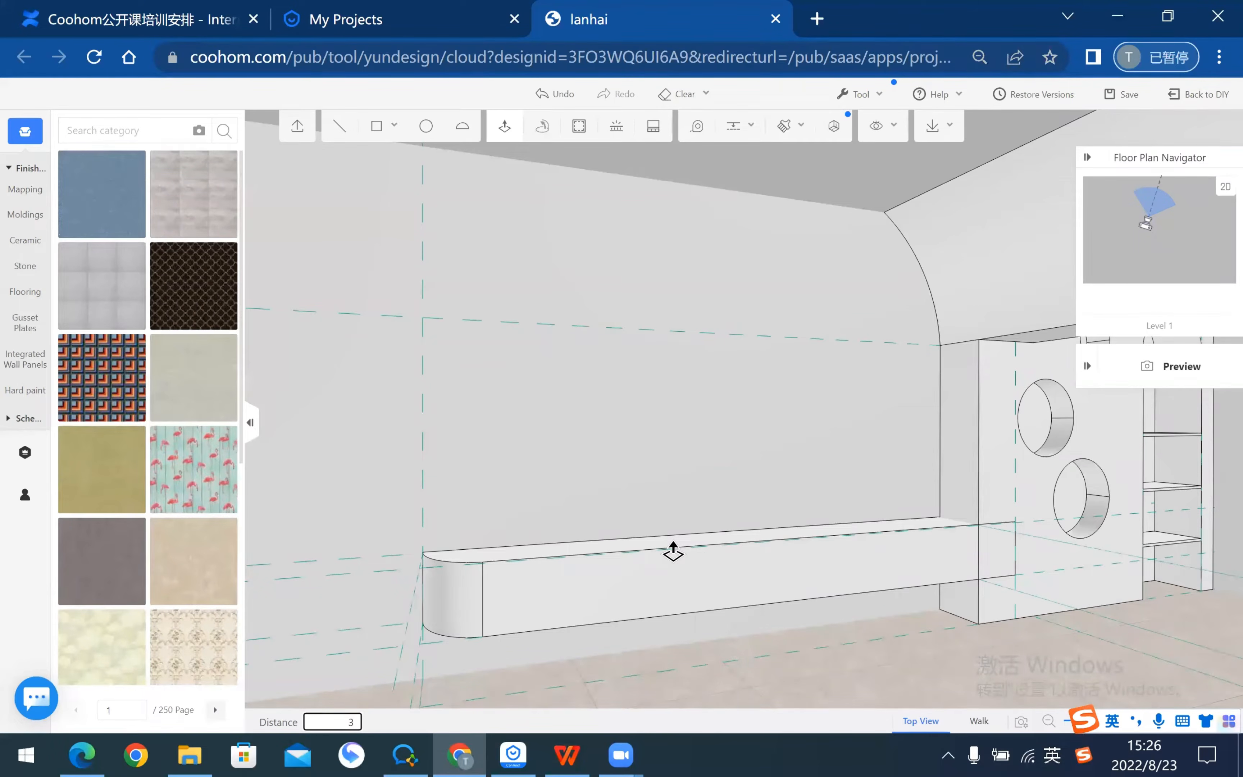
key(Return)
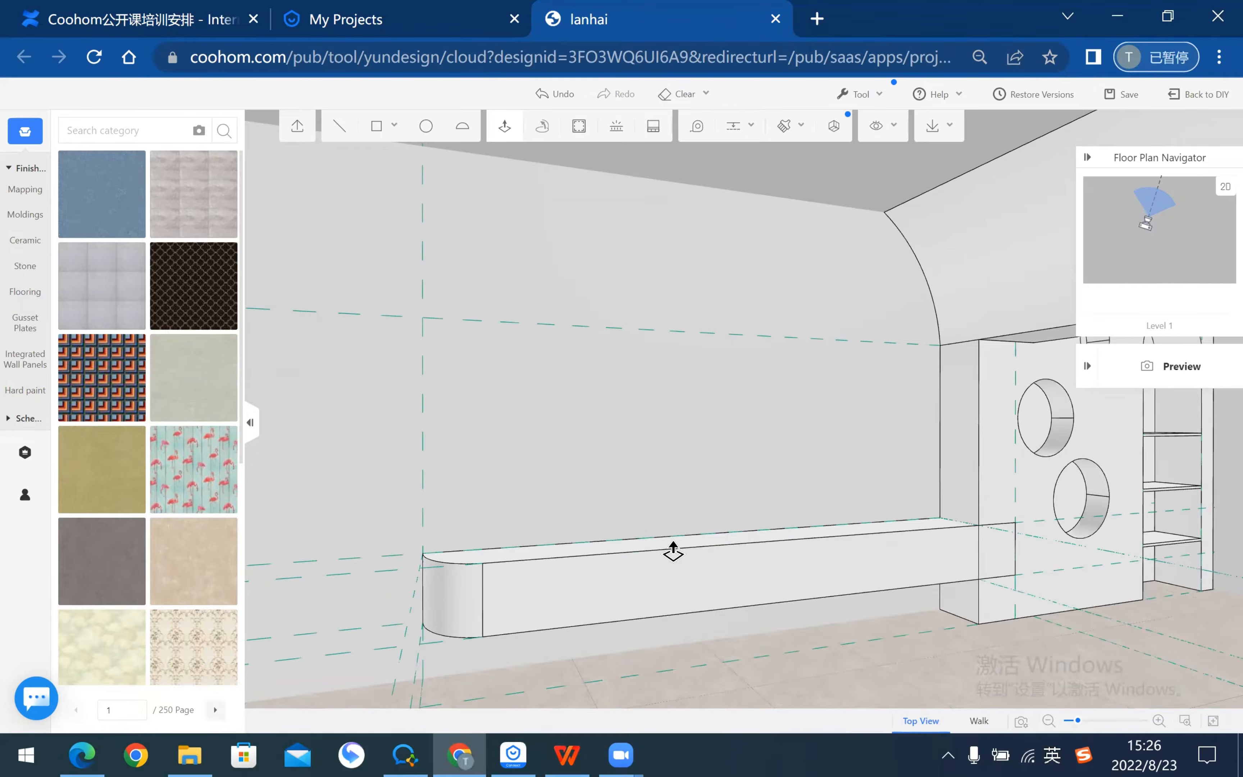
Step: Delete the curved face at the rounded end of the TV cabinet to open that end
mouse_move(735, 439)
right_down()
mouse_move(696, 428)
mouse_move(761, 431)
mouse_move(743, 468)
mouse_move(755, 441)
right_up()
key(s)
key(a)
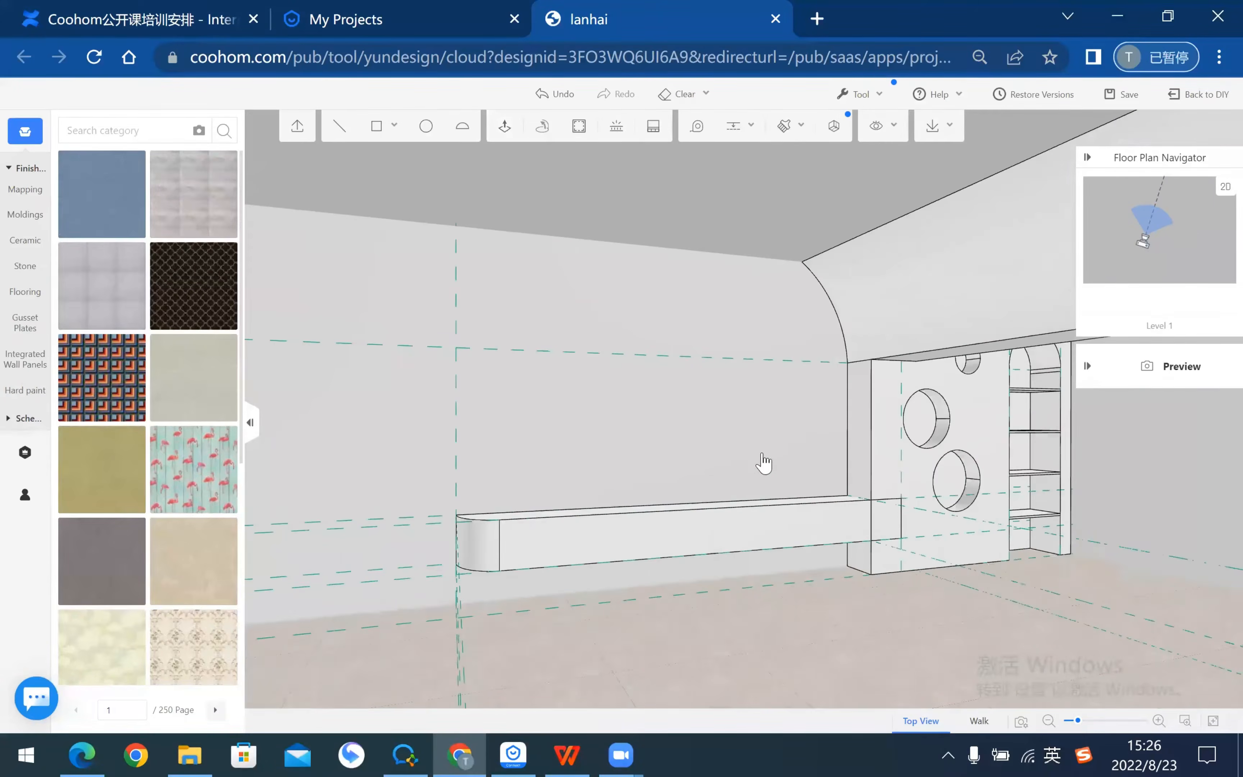
key(w)
key(d)
key(a)
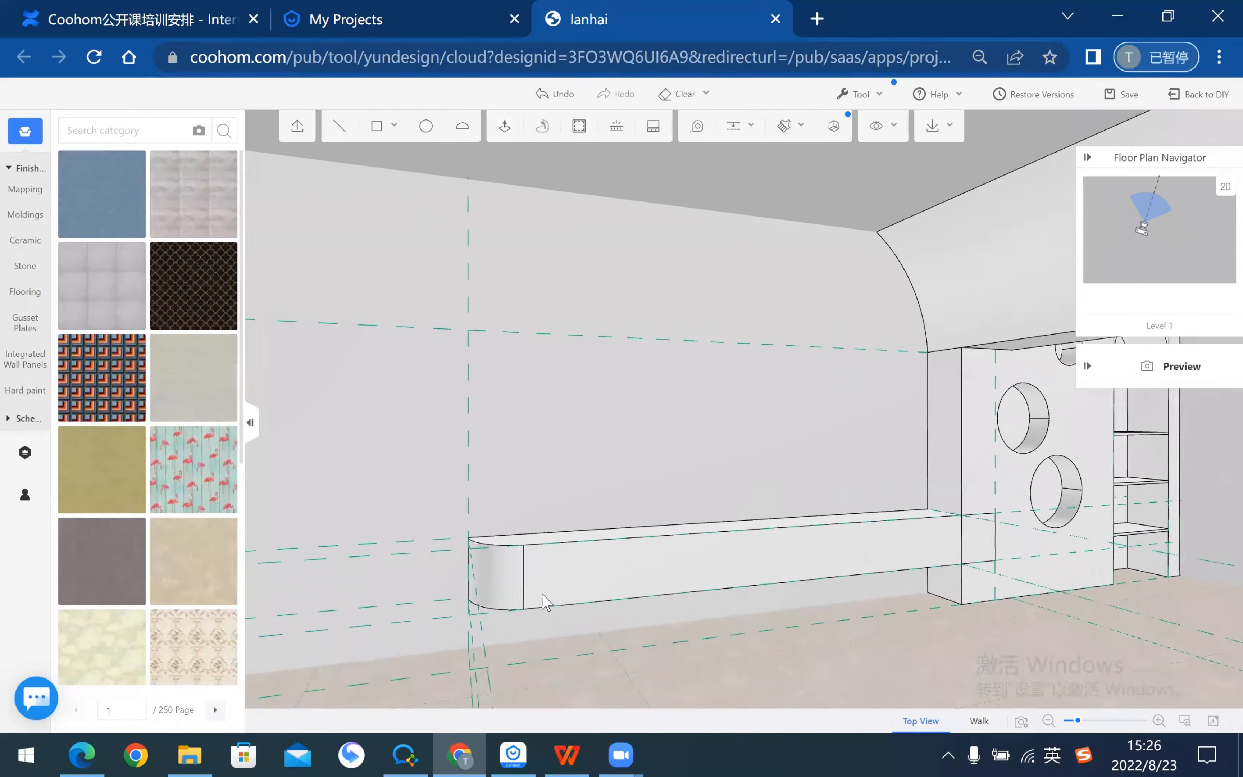
click(547, 601)
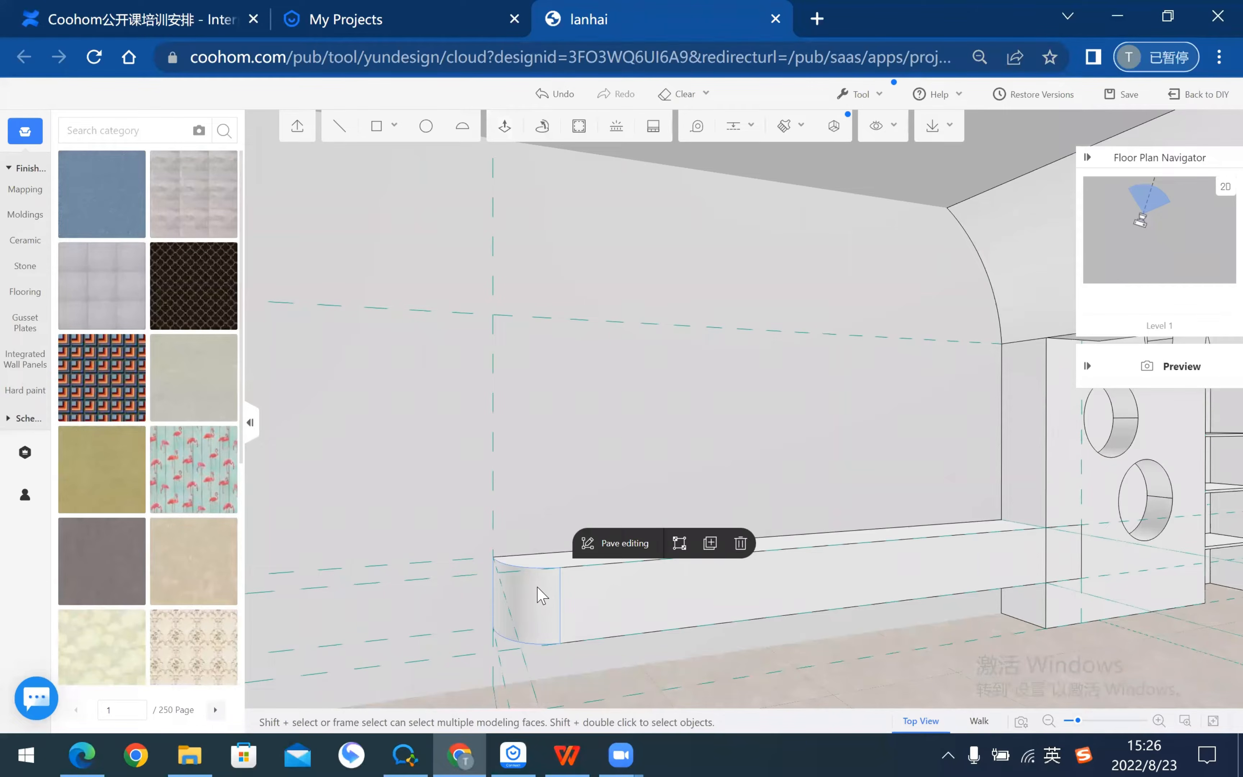
click(740, 545)
Step: Offset a horizontal guide line on the wall slightly upward from the existing guide at the TV cabinet's top edge
key(a)
key(w)
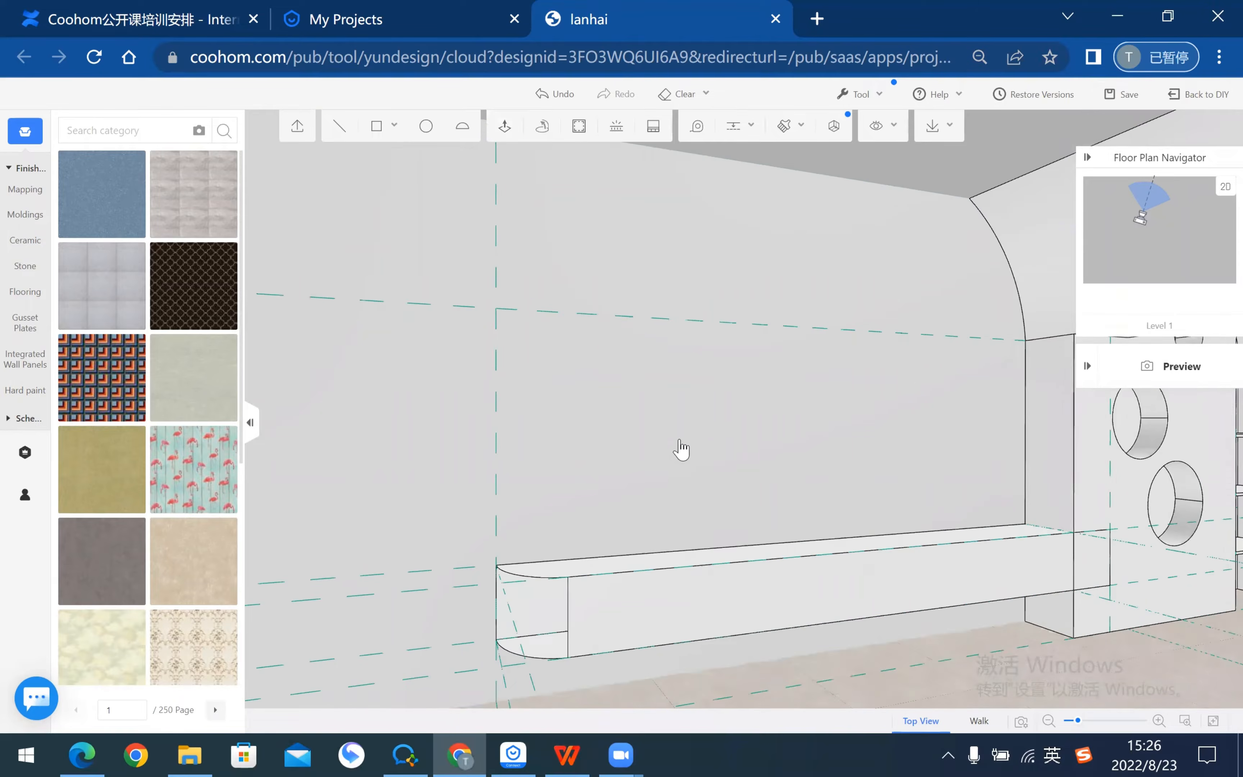
key(d)
key(s)
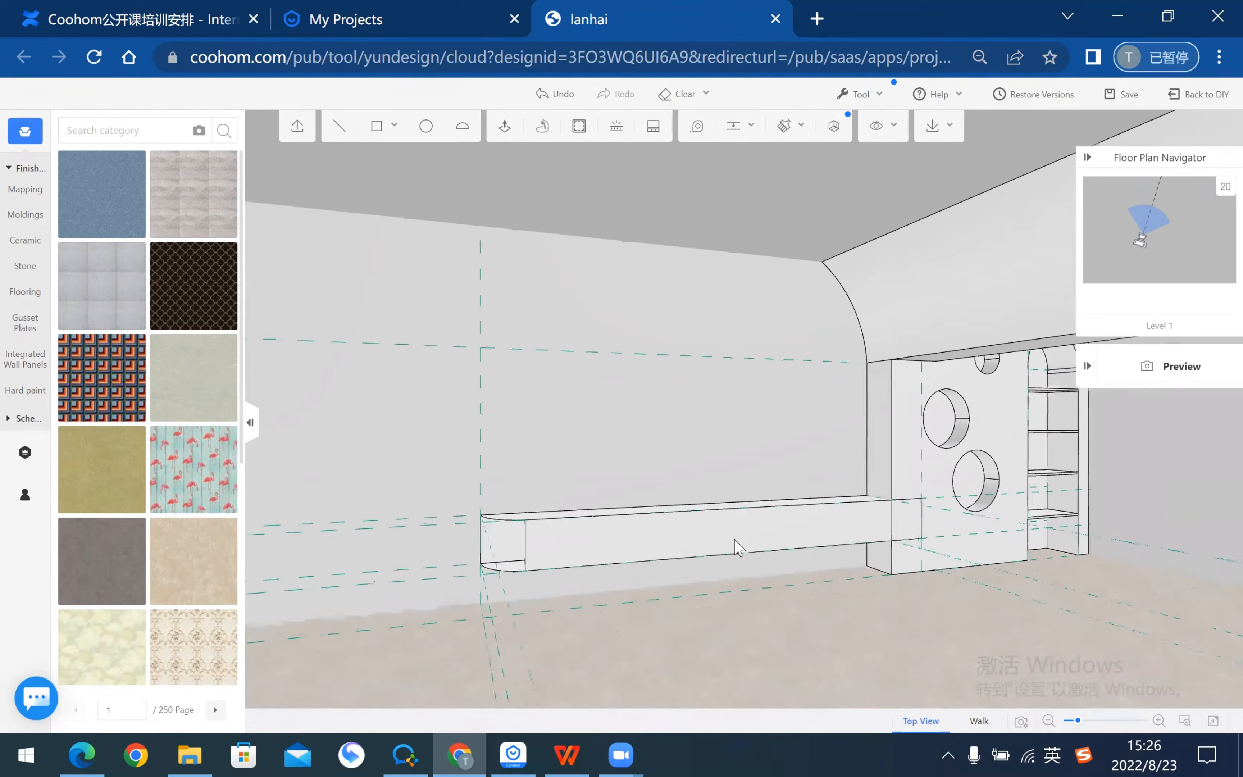
key(a)
key(w)
click(736, 543)
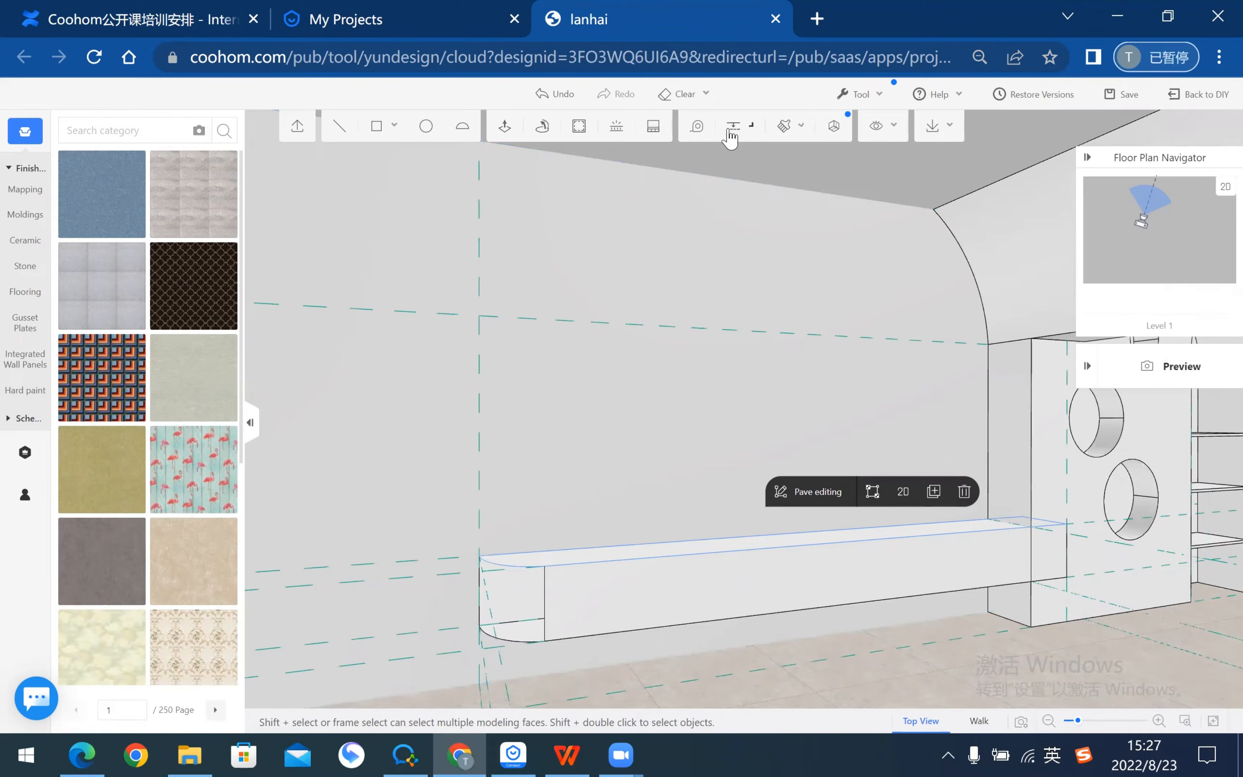
click(733, 160)
click(443, 559)
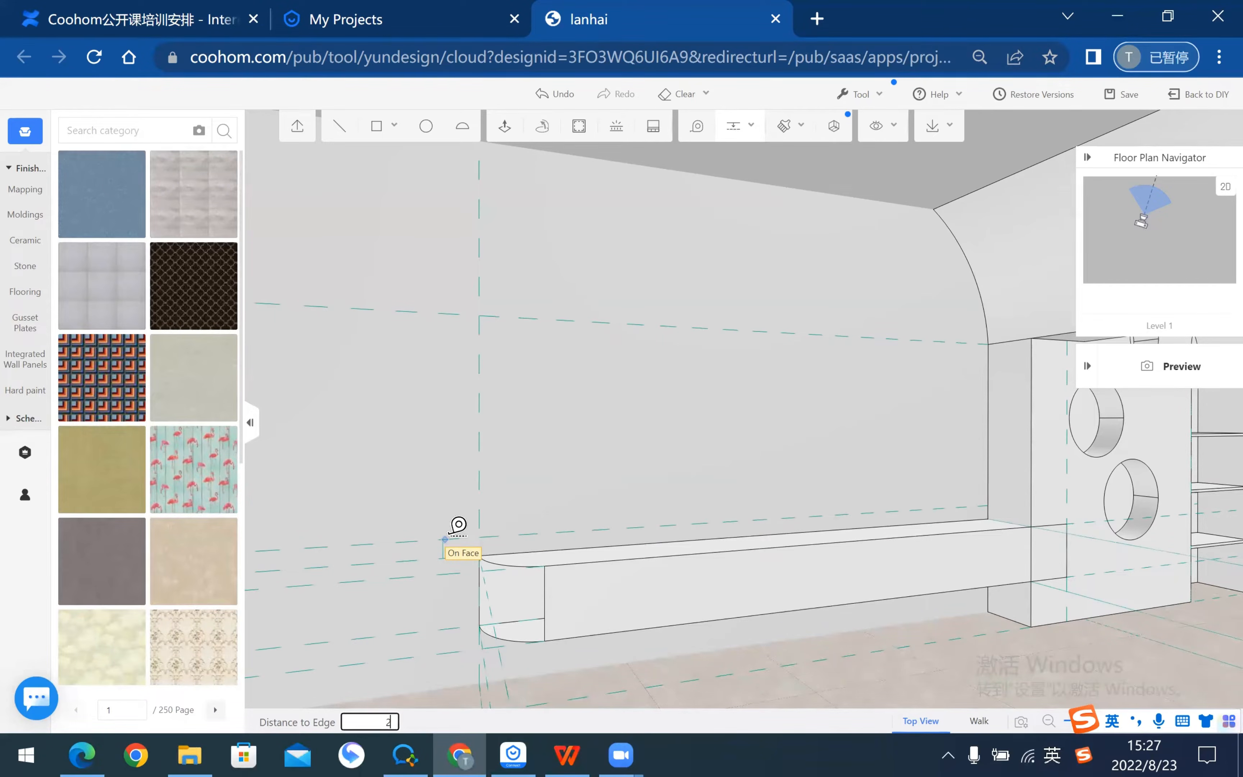
key(Return)
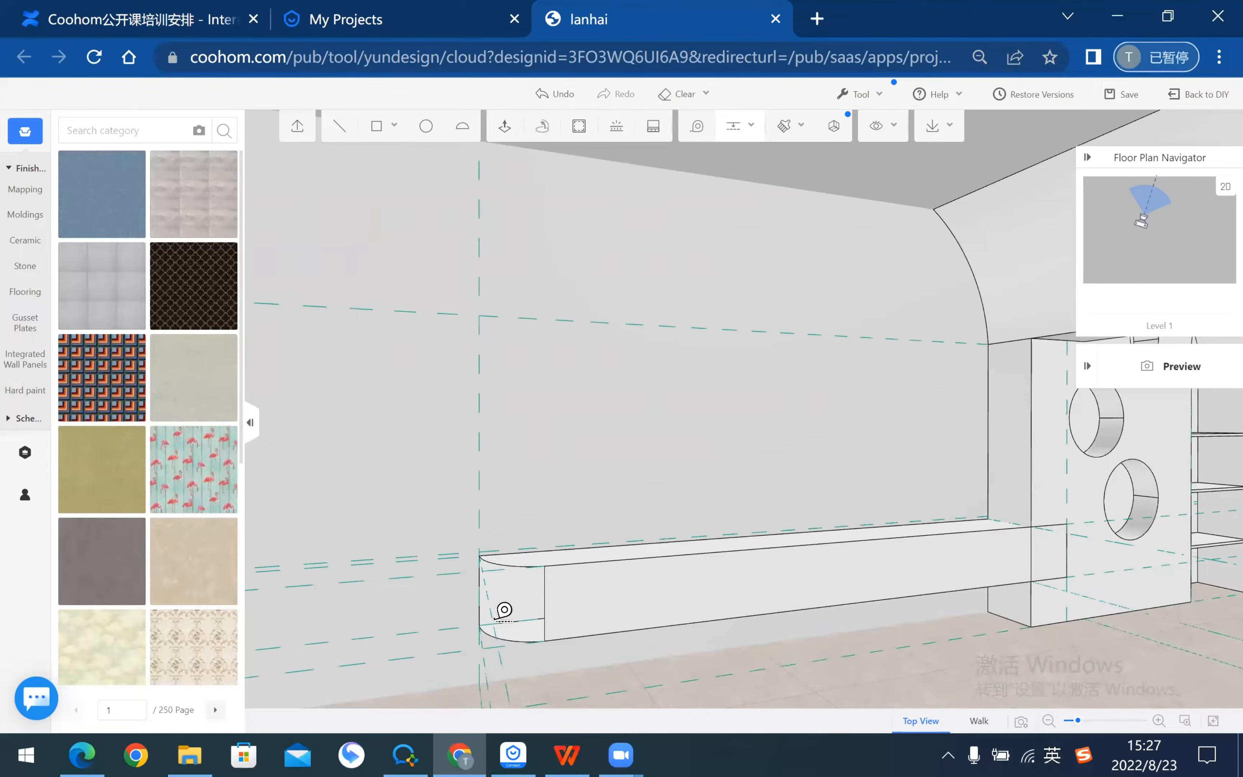
scroll(621, 653, down, 4)
scroll(622, 652, up, 1)
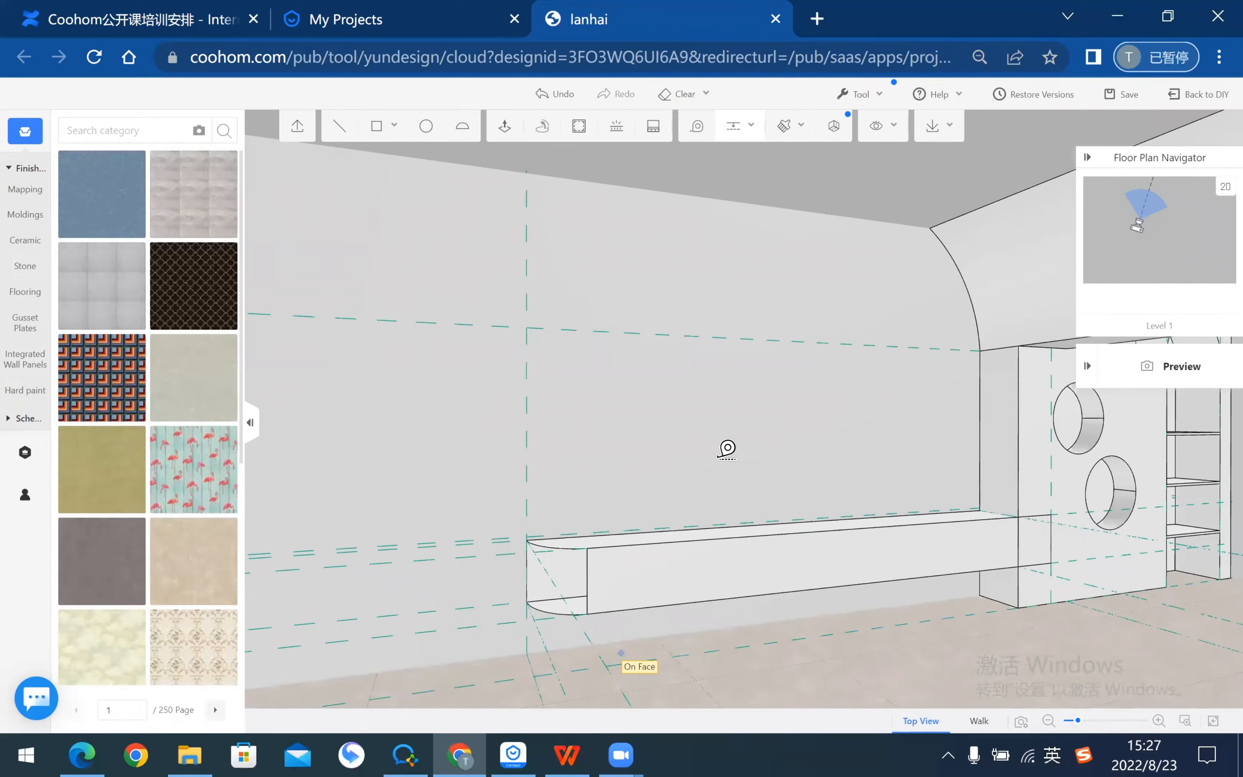
scroll(669, 472, up, 3)
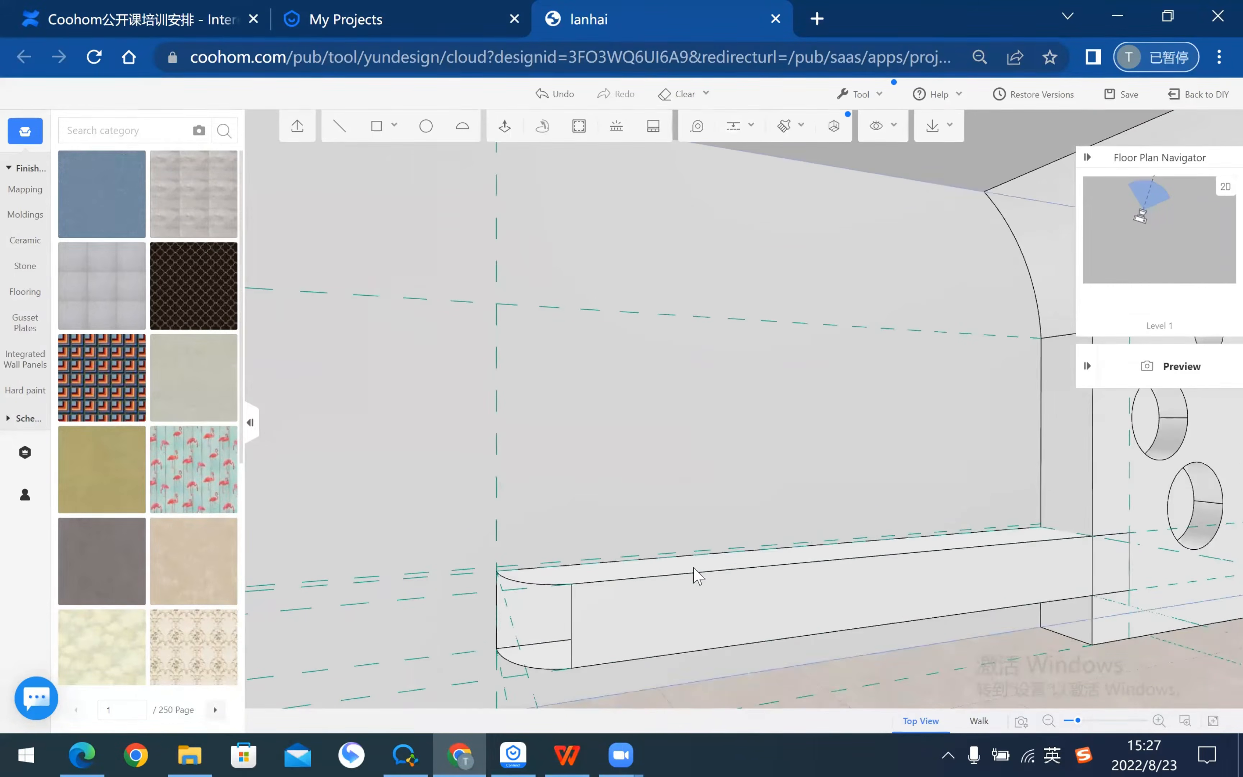
click(698, 576)
click(815, 518)
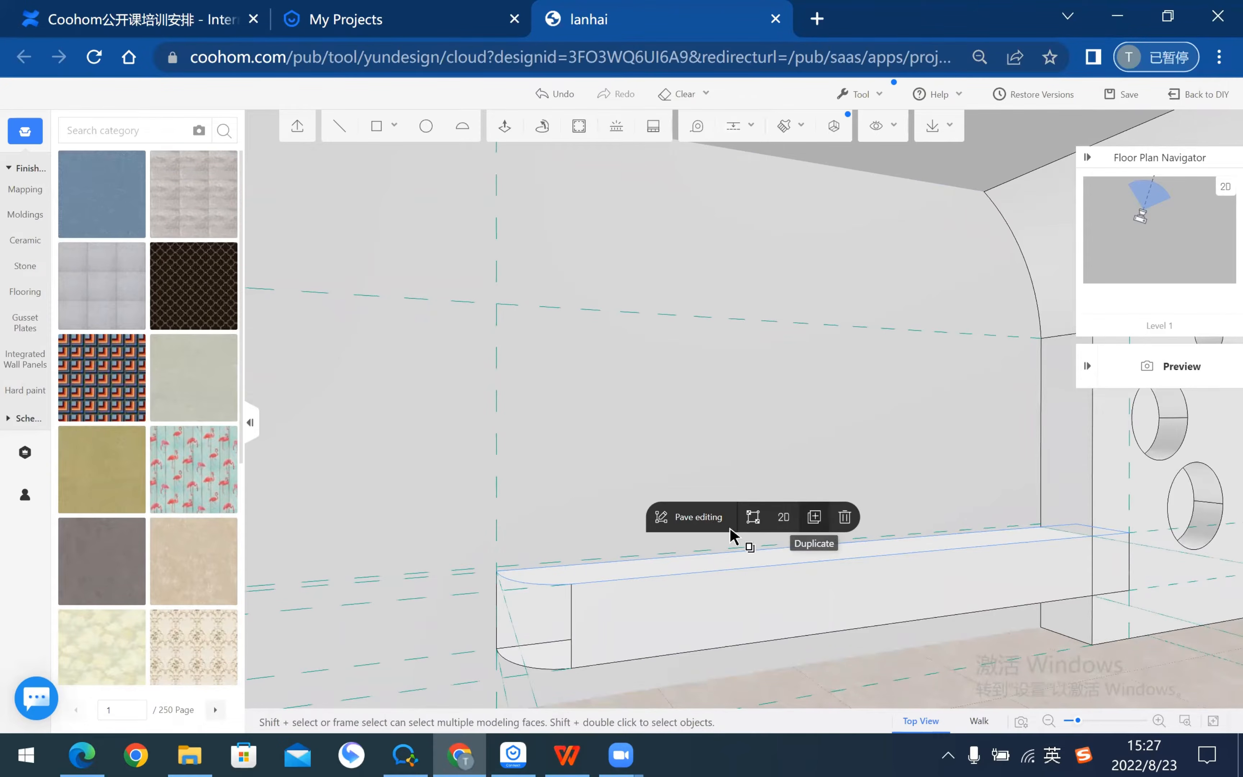
click(497, 571)
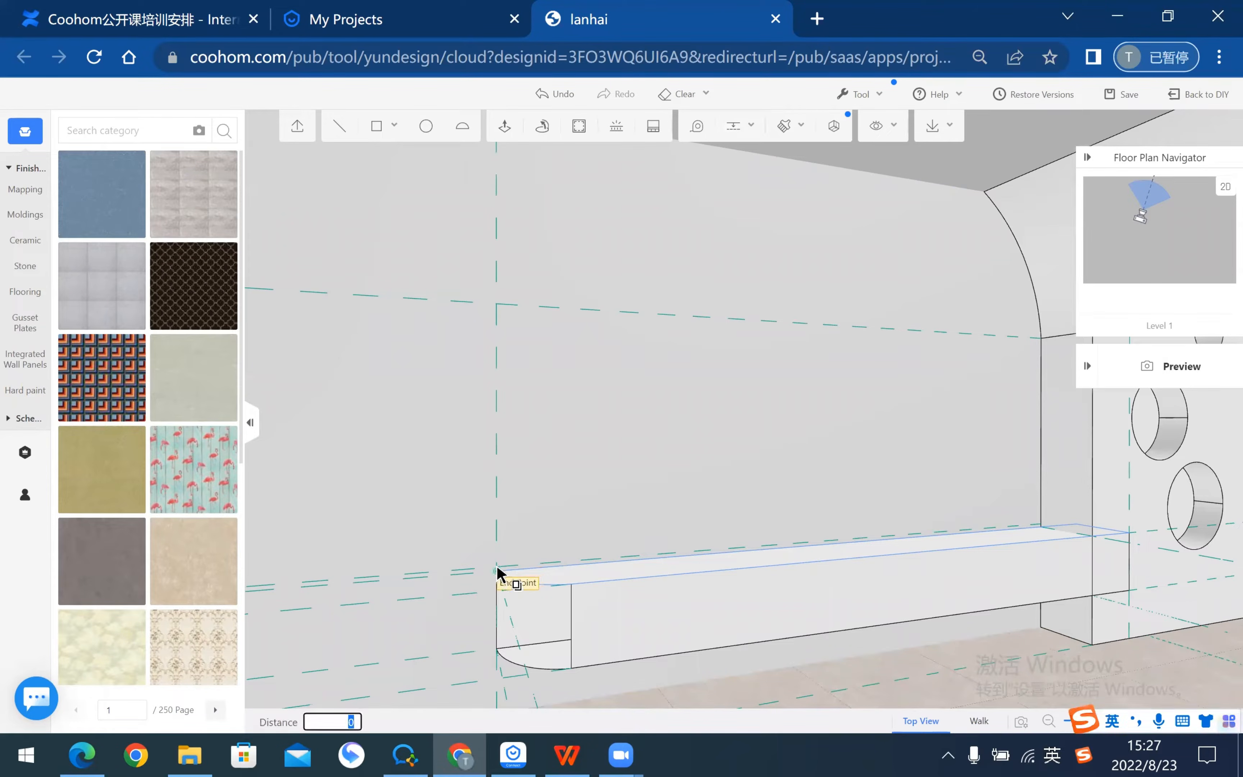
text(20)
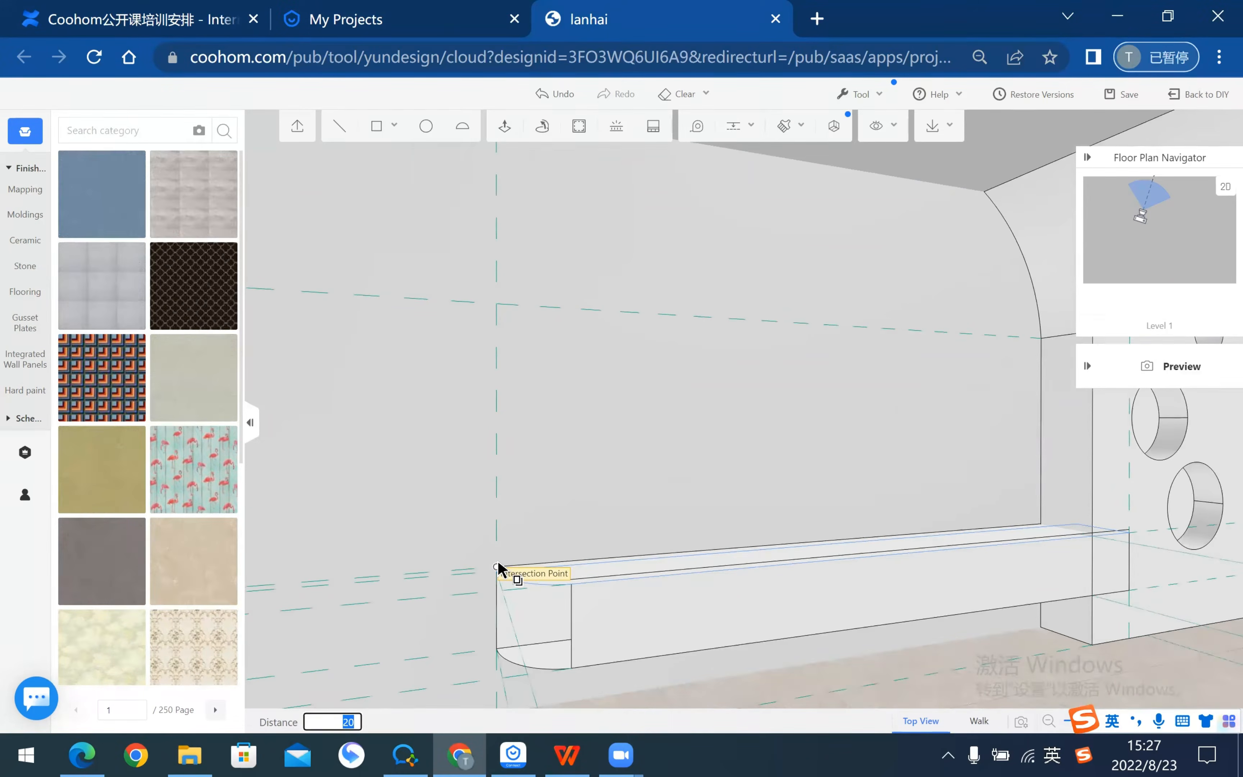
key(Escape)
Step: Push/pull the TV cabinet's top face upward to the new guide line to form a thin top slab
right_drag(594, 436, 661, 436)
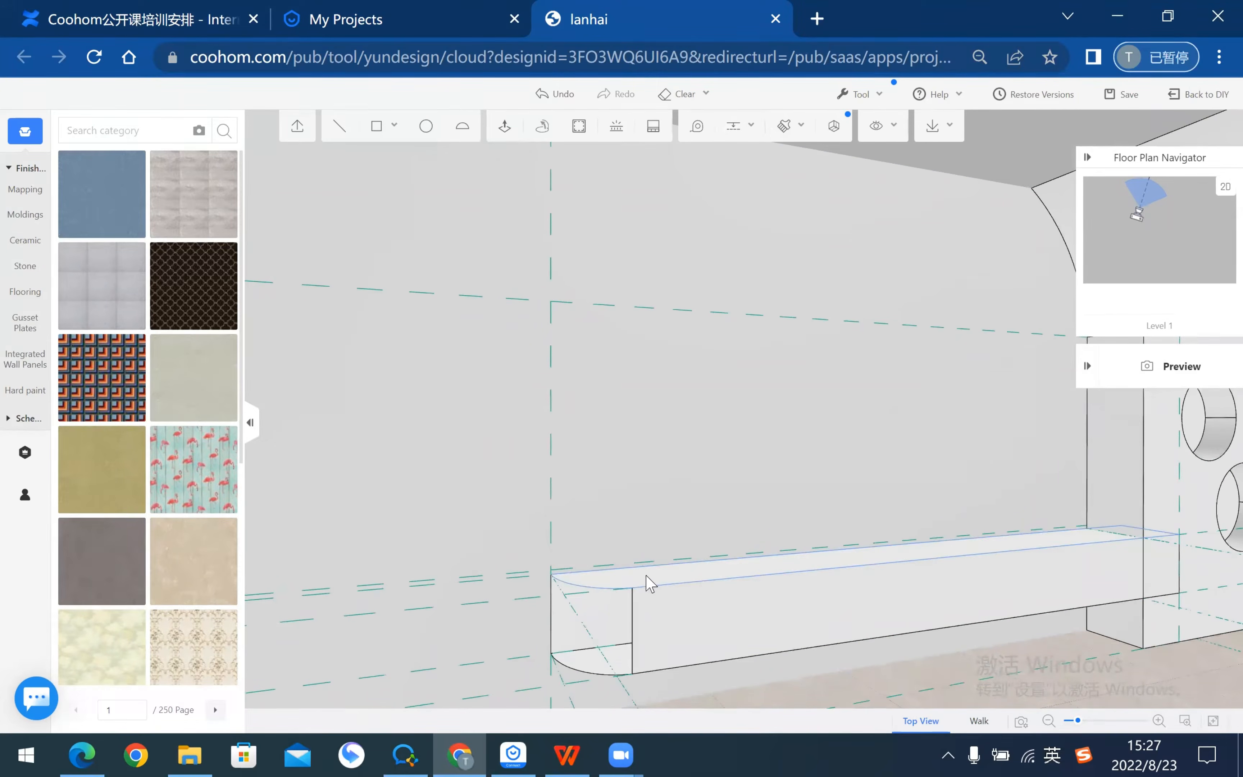
click(505, 128)
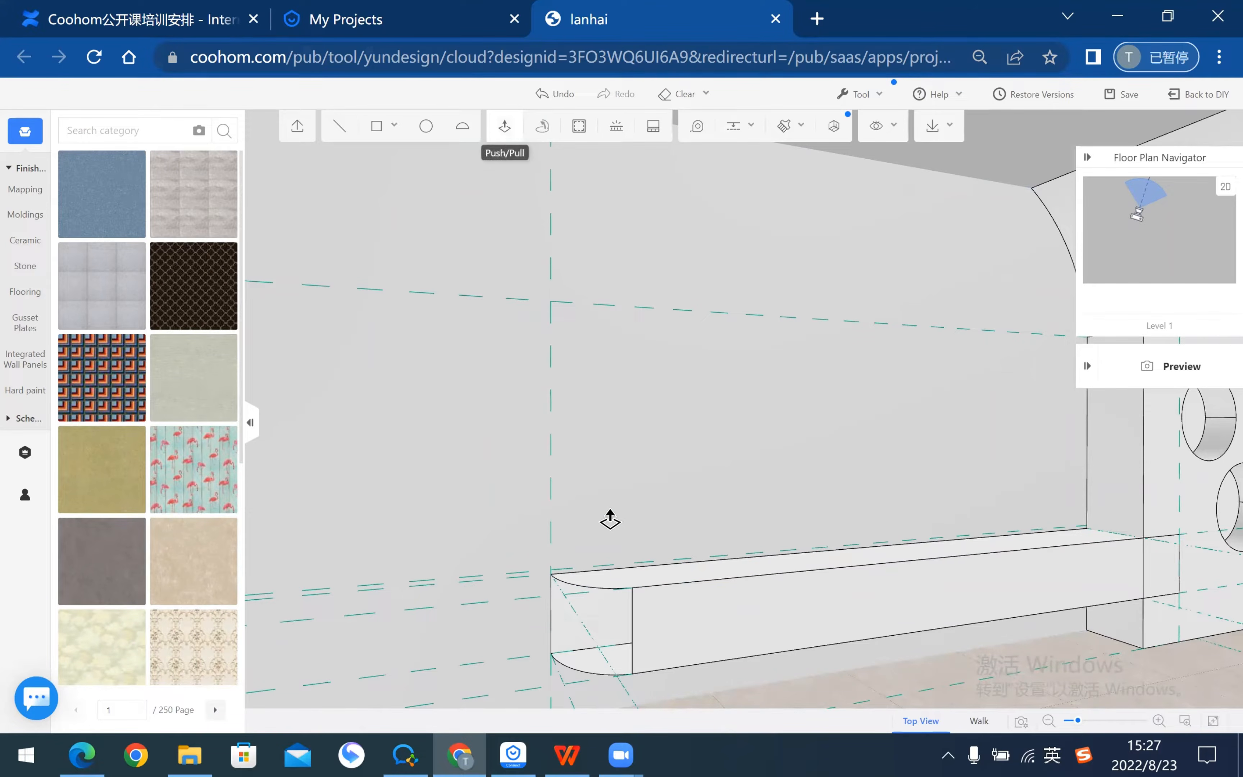
click(630, 583)
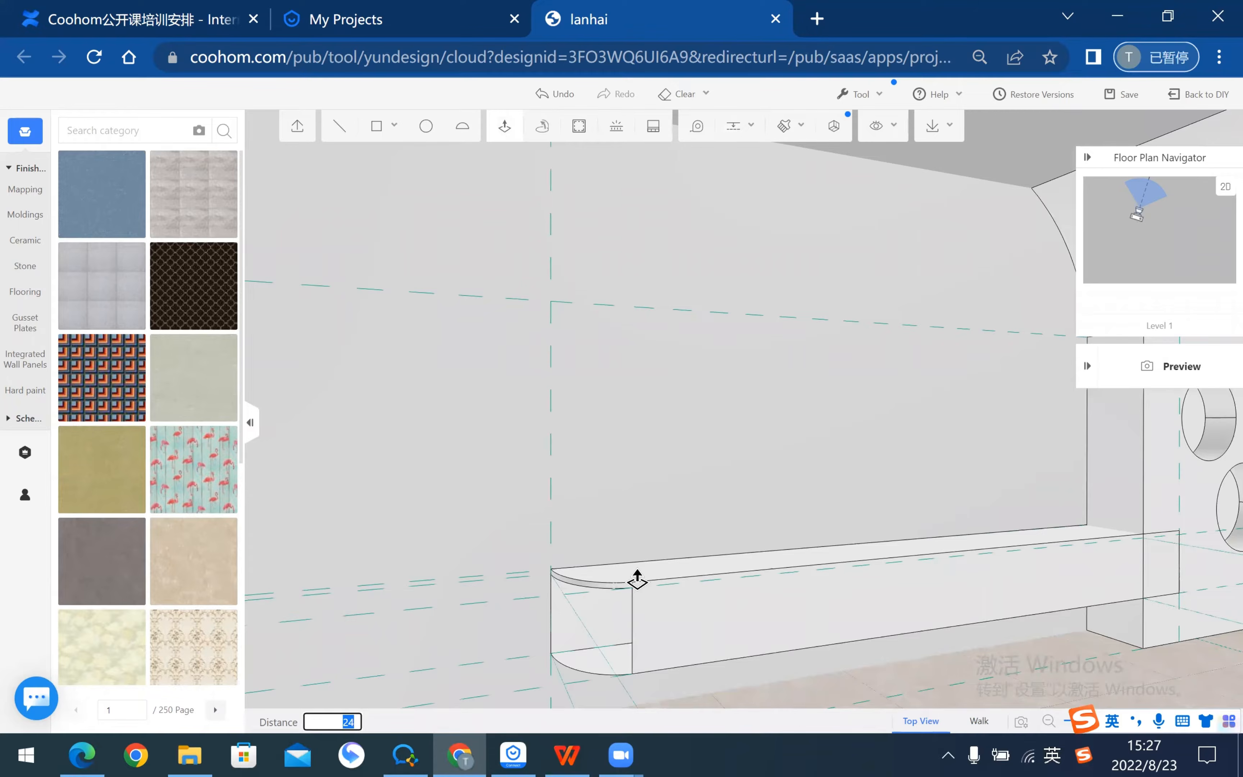
key(Return)
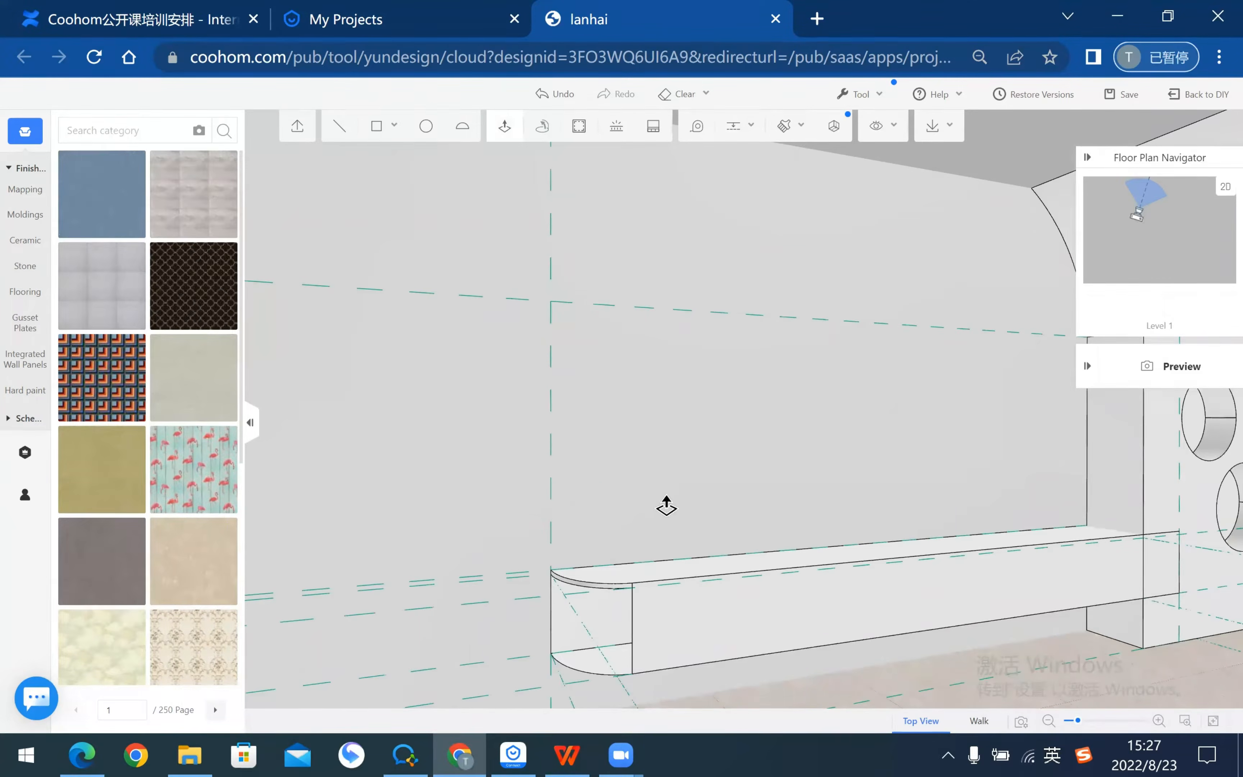
Step: Push/pull the TV cabinet's underside face downward 20 mm to form a thin bottom slab
scroll(675, 477, down, 3)
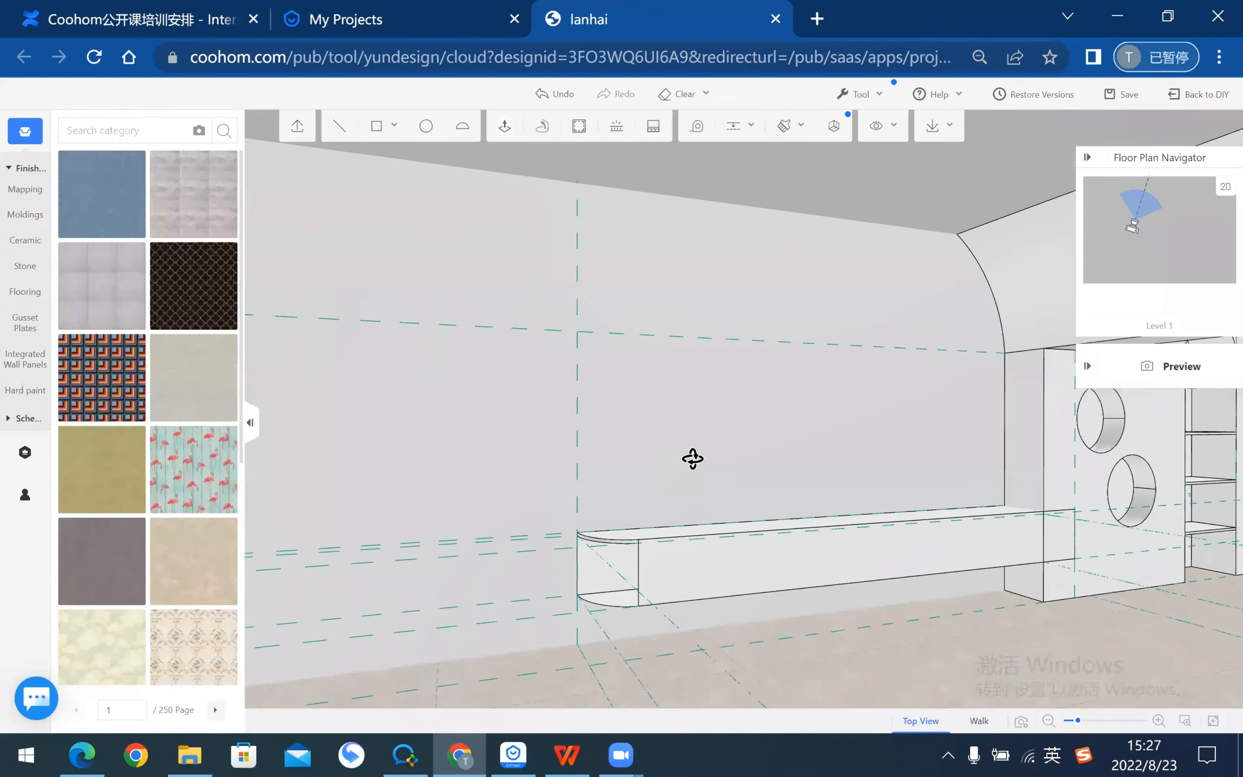
right_drag(693, 459, 636, 124)
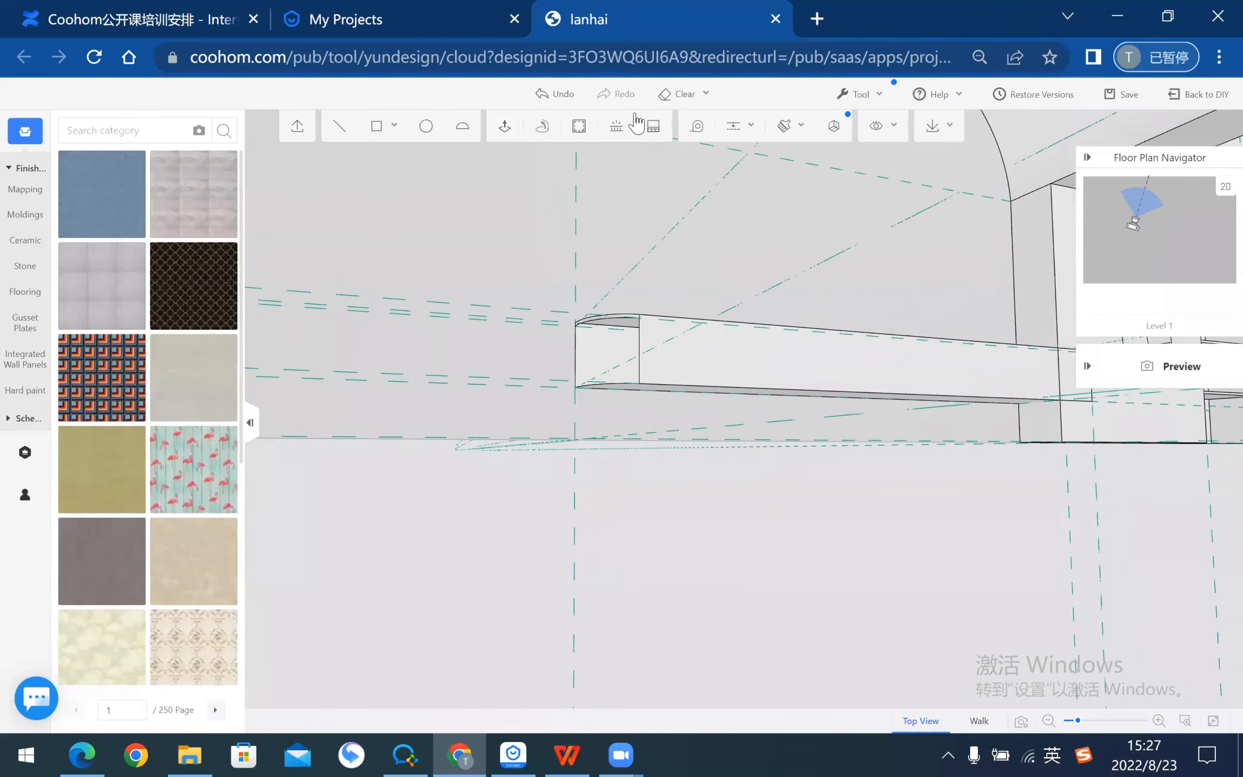
key(d)
key(w)
click(507, 127)
key(a)
key(s)
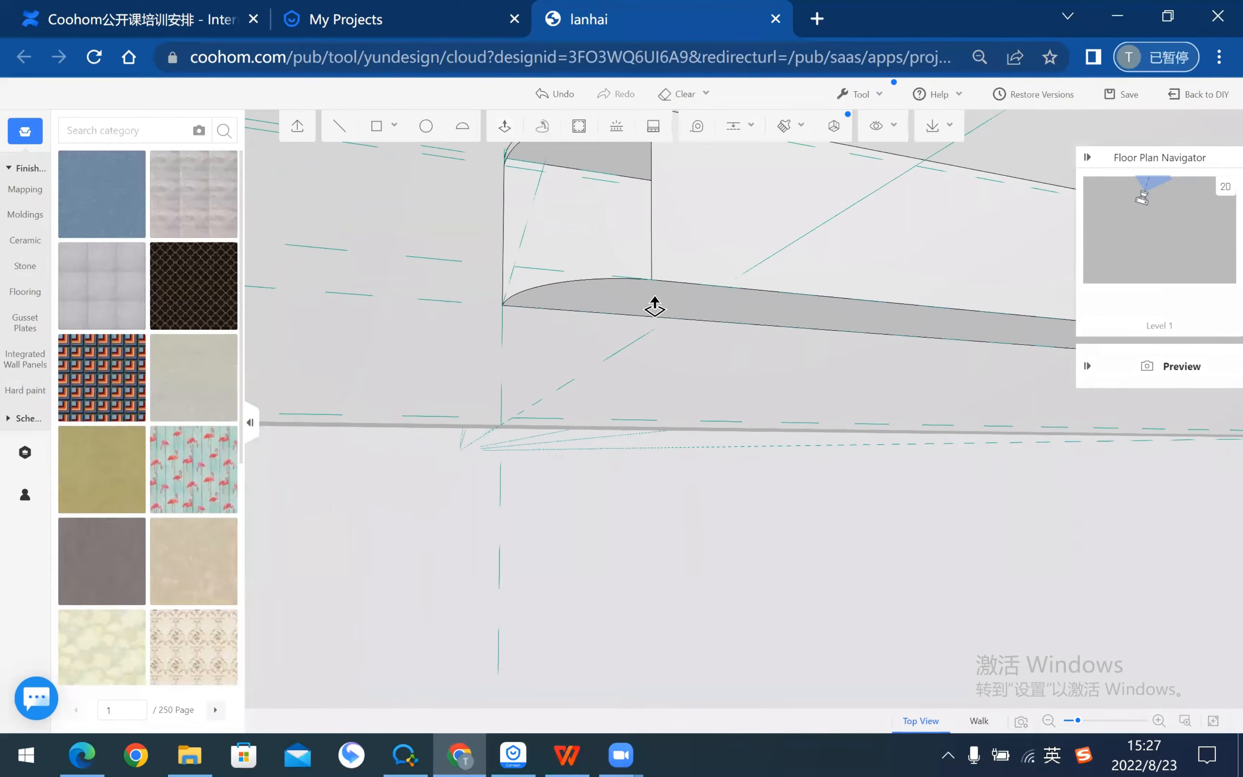
click(654, 307)
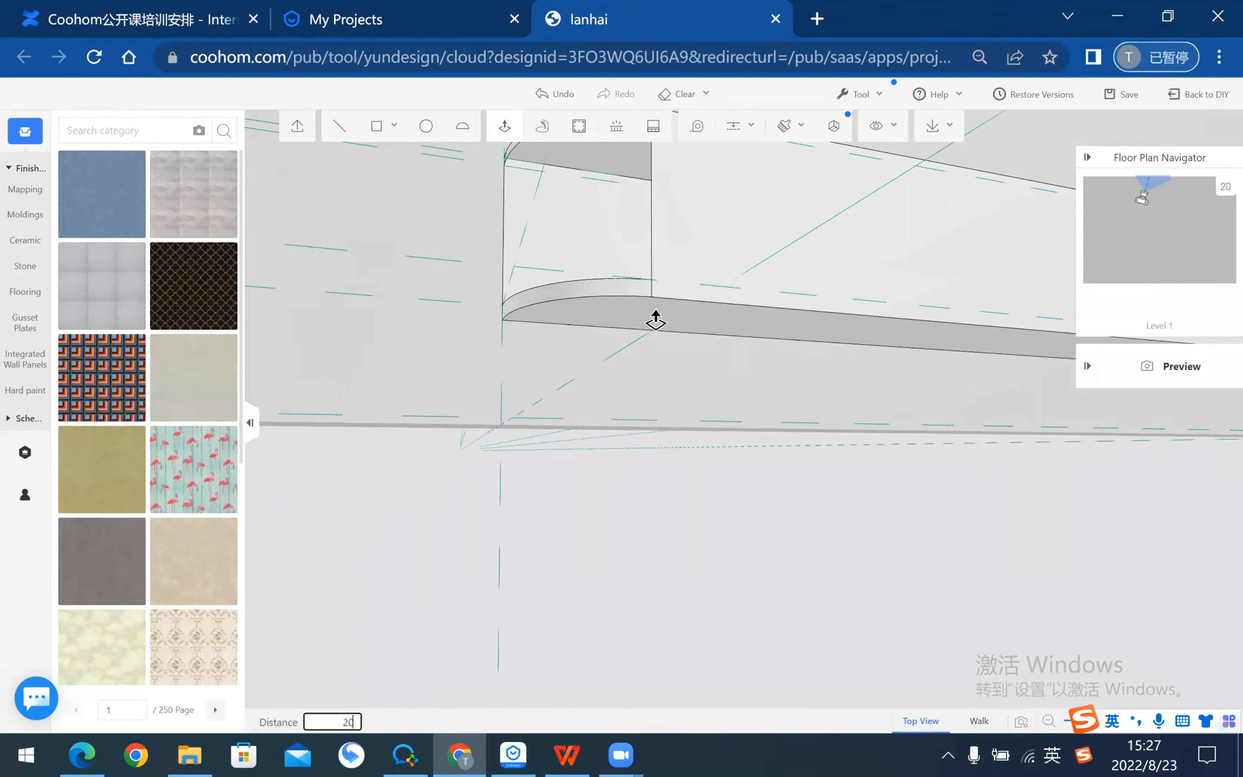
key(Return)
key(Escape)
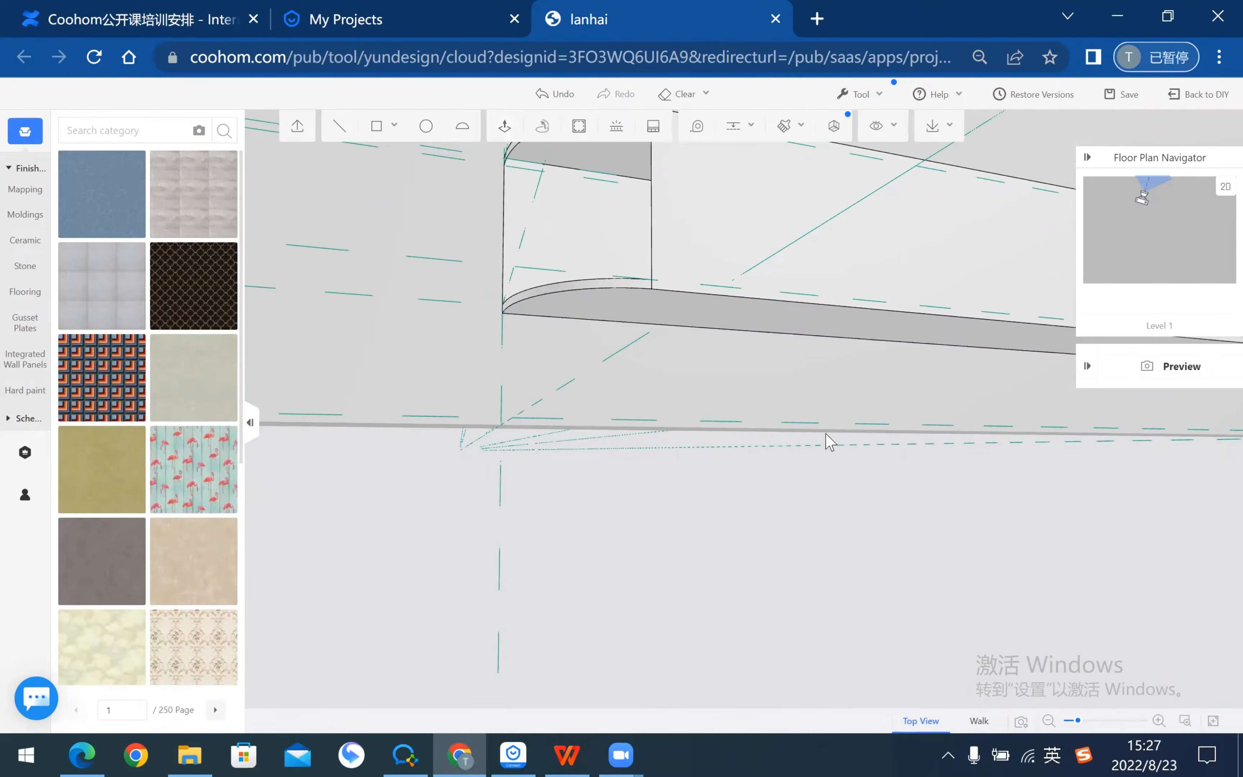
Step: Draw a line about 3543 mm long across the cabinet's front face, separating the top slab from the body
key(d)
key(s)
key(d)
key(s)
key(a)
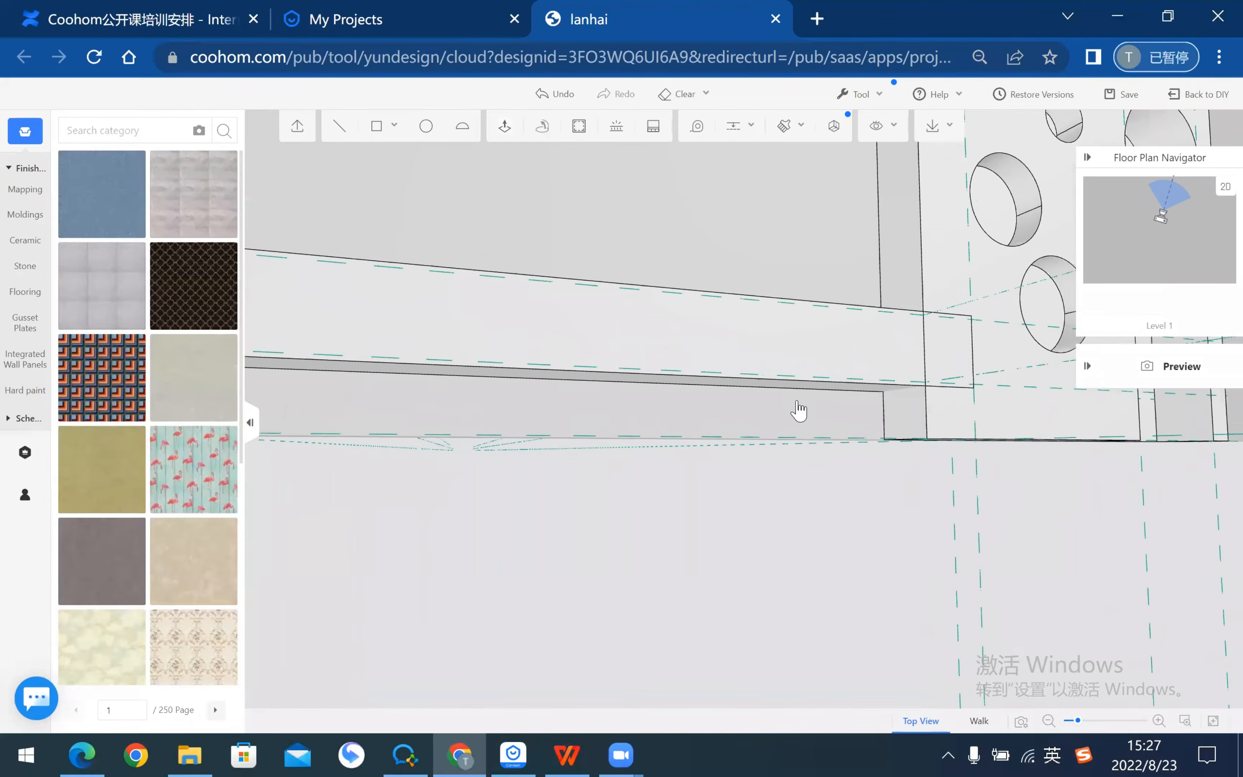
key(s)
key(a)
click(333, 128)
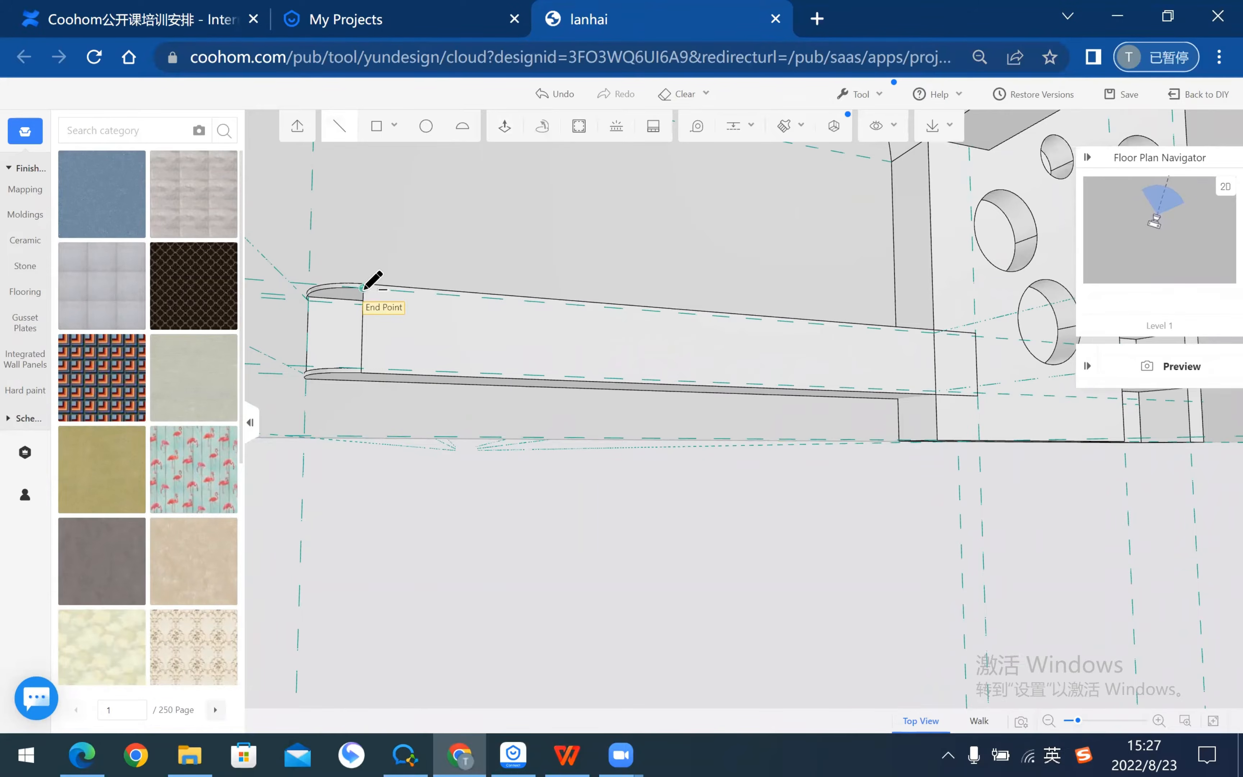
click(364, 287)
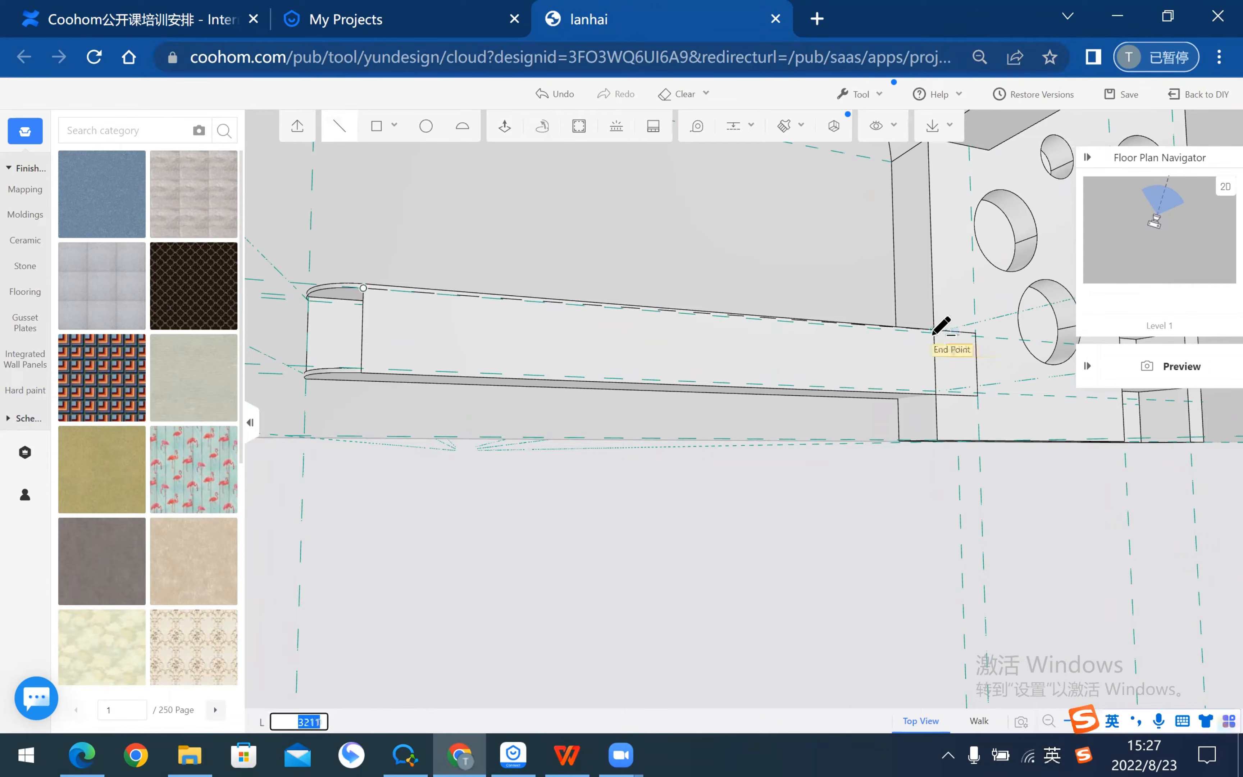
key(w)
key(d)
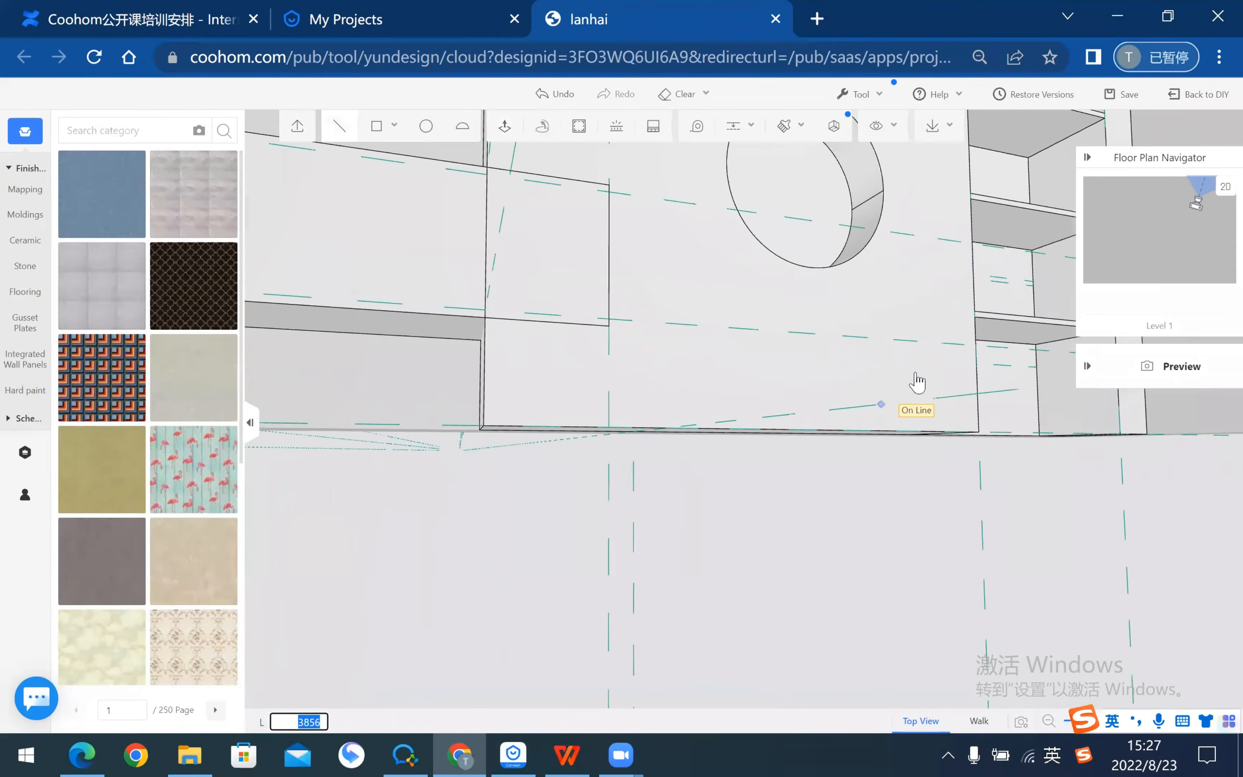
key(a)
key(a)
key(s)
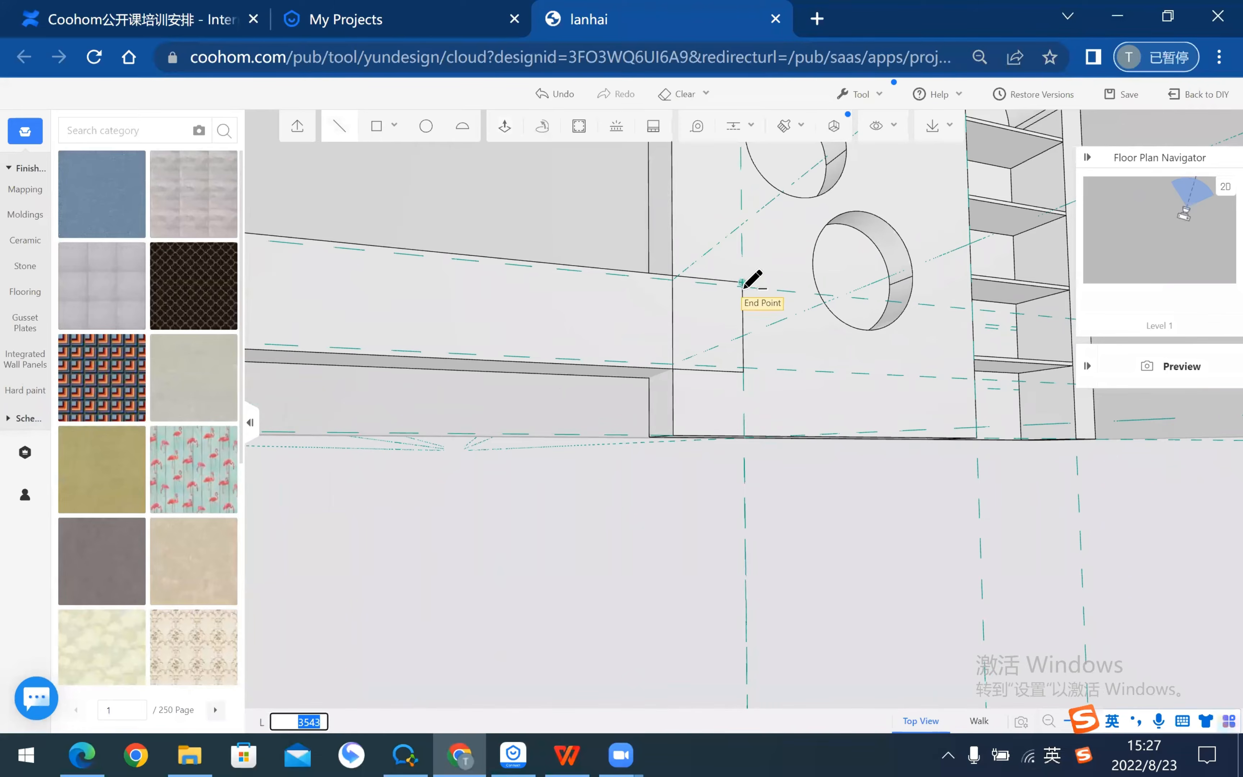
click(743, 286)
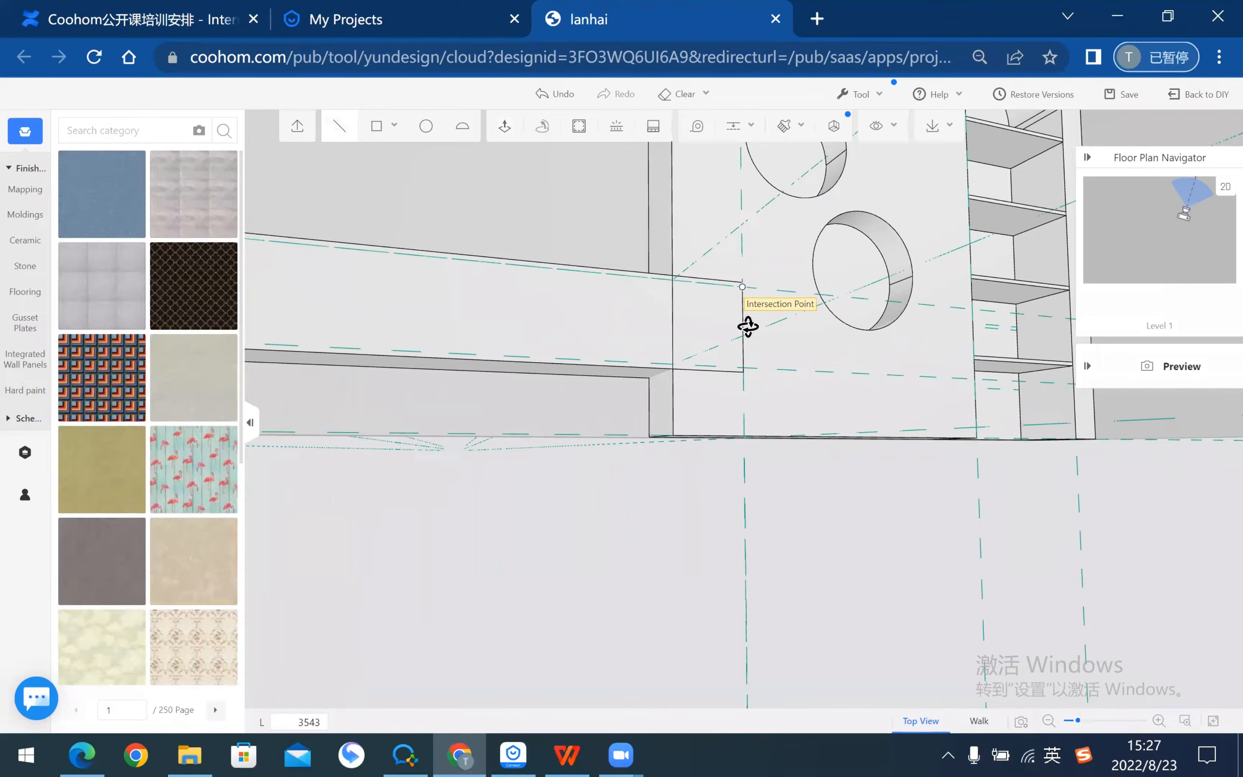
Step: Try to draw a line from the cabinet's straight end to its rounded end above the bottom slab, and undo it
click(743, 367)
right_drag(888, 516, 990, 497)
key(a)
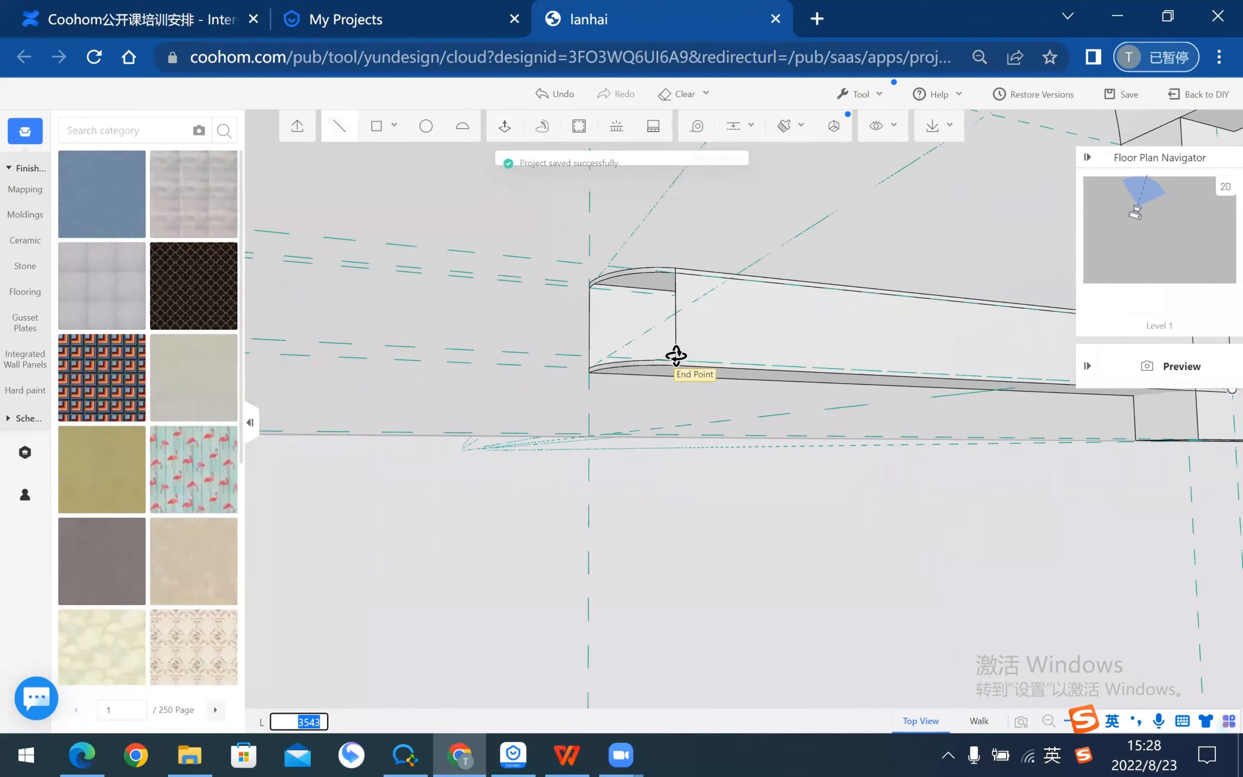
click(676, 361)
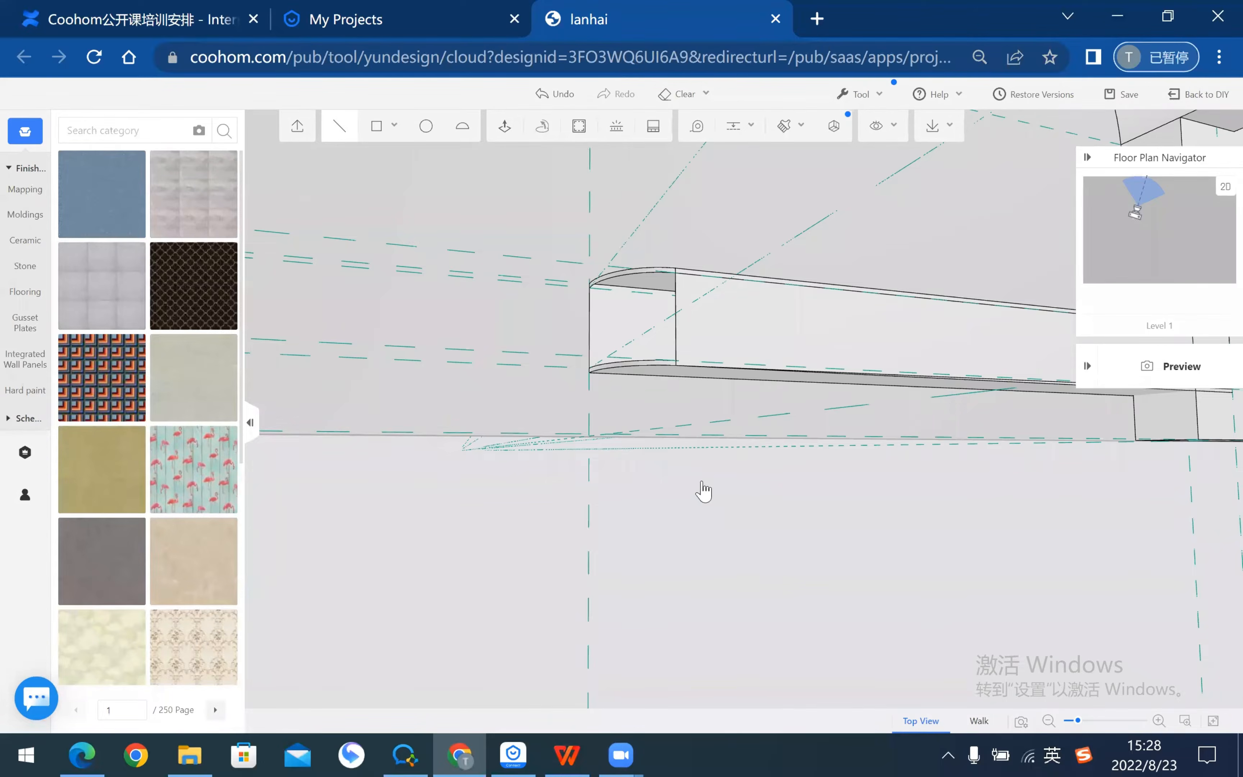
key(d)
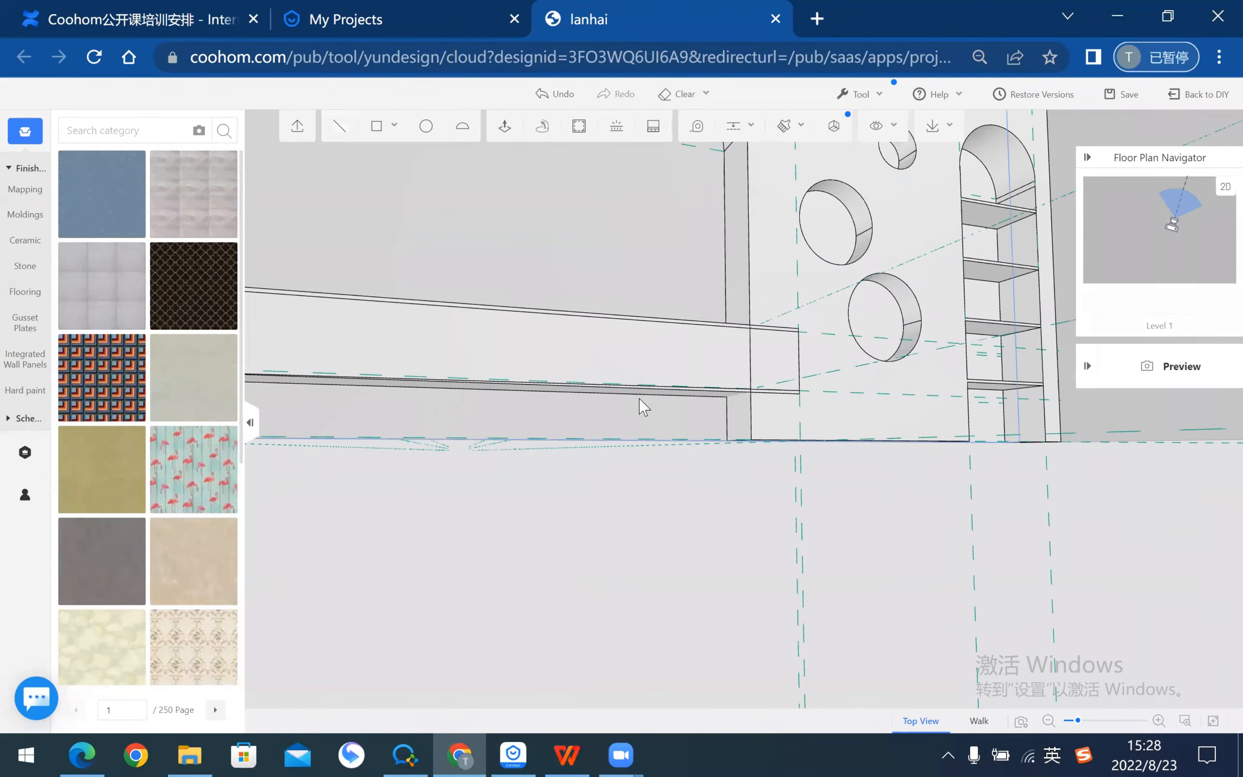
key(w)
key(a)
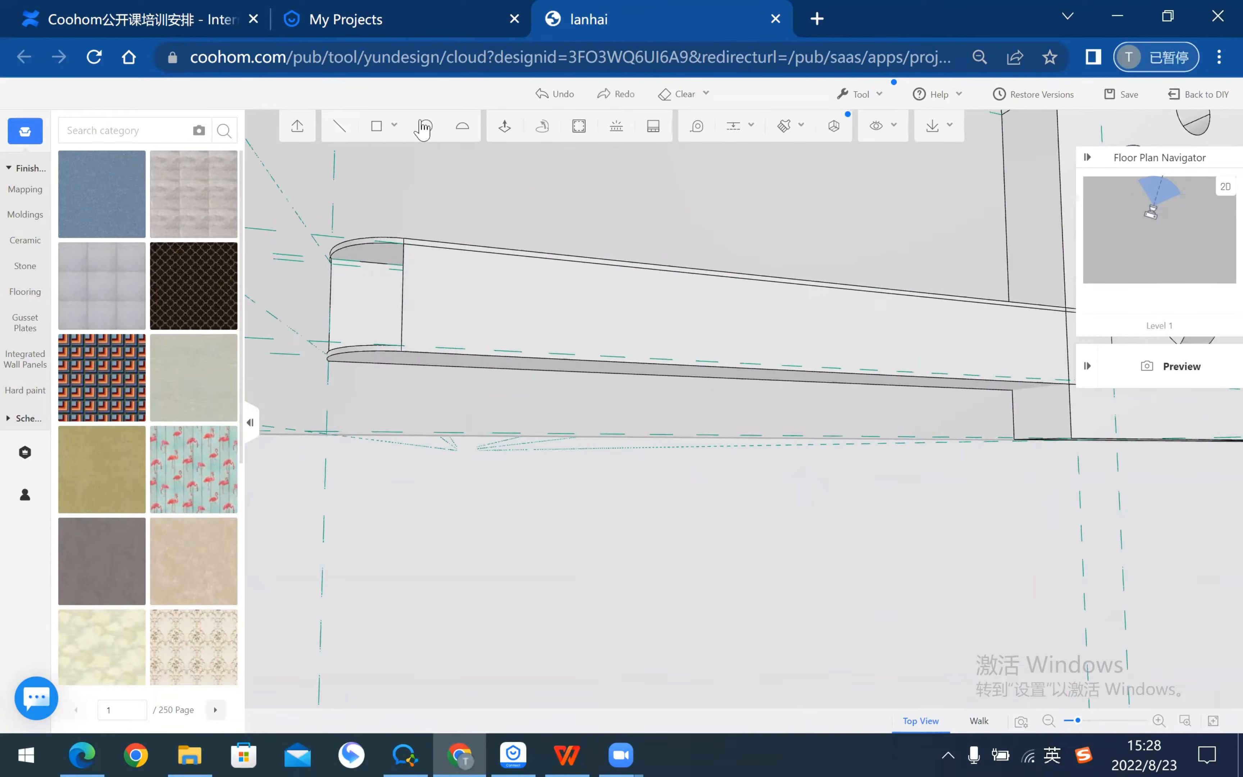
Step: Redraw the line about 3543 mm long across the cabinet's front face, separating the bottom slab from the body
click(342, 128)
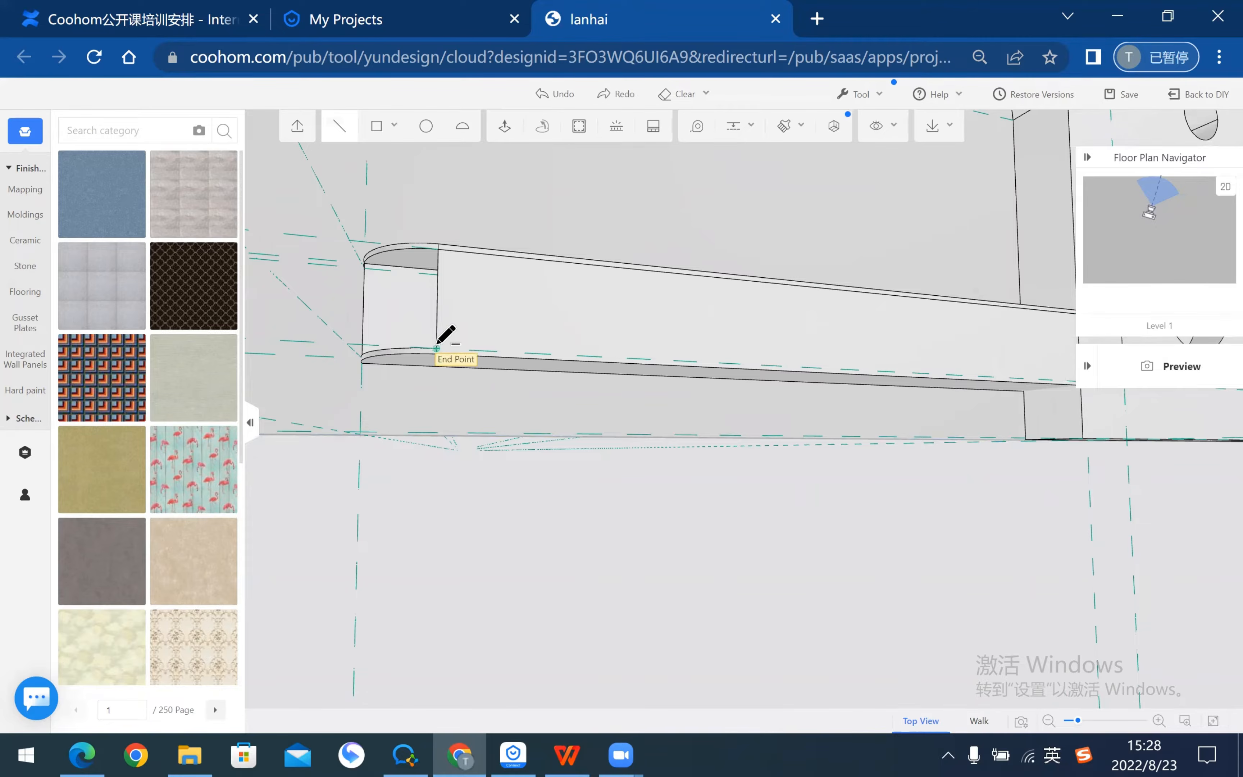
key(d)
click(773, 384)
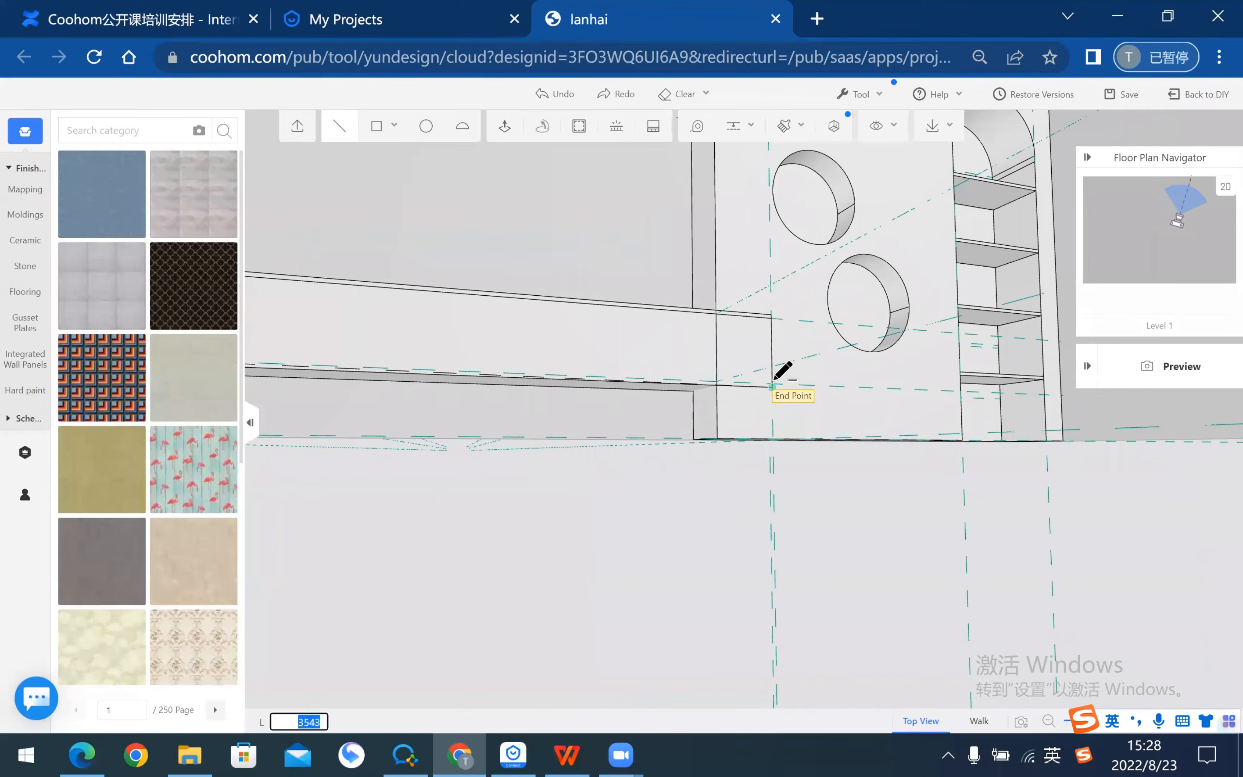
Step: Finish the line along the floating TV cabinet's lower edge at the end point on the side panel
click(774, 378)
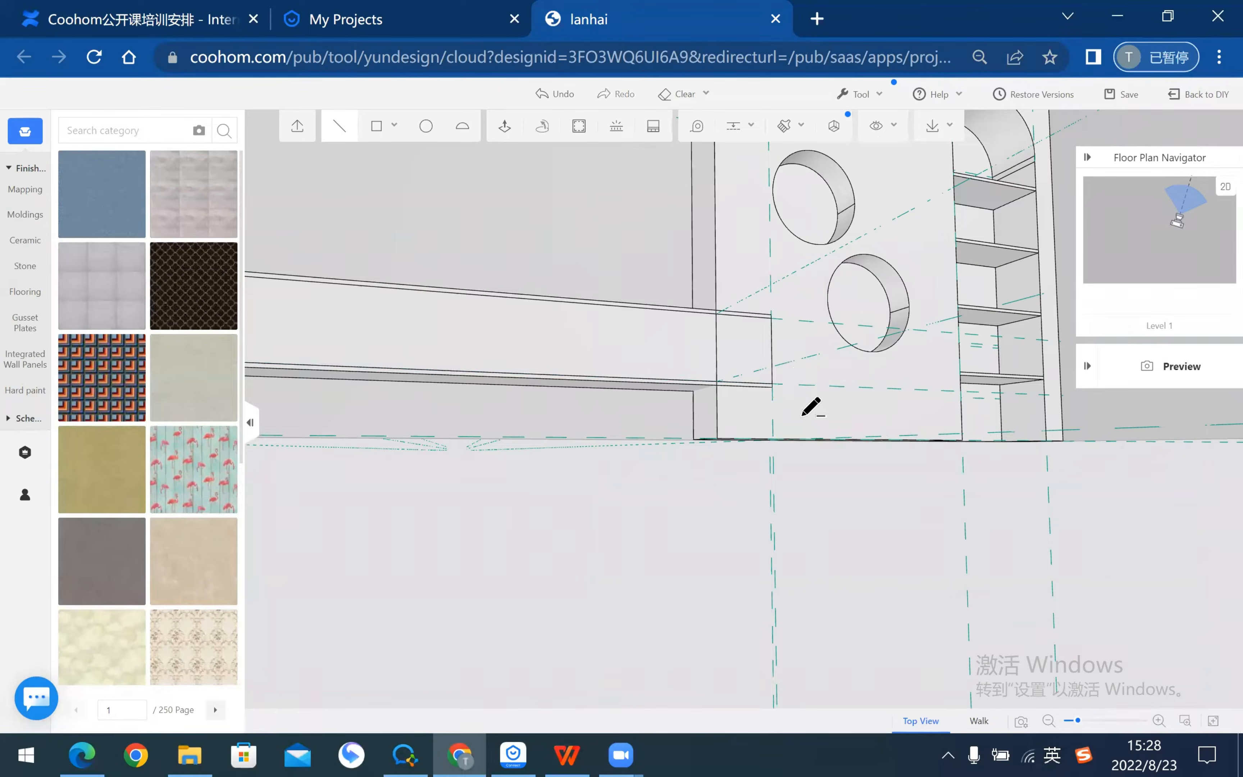
drag(674, 452, 700, 458)
scroll(700, 458, down, 8)
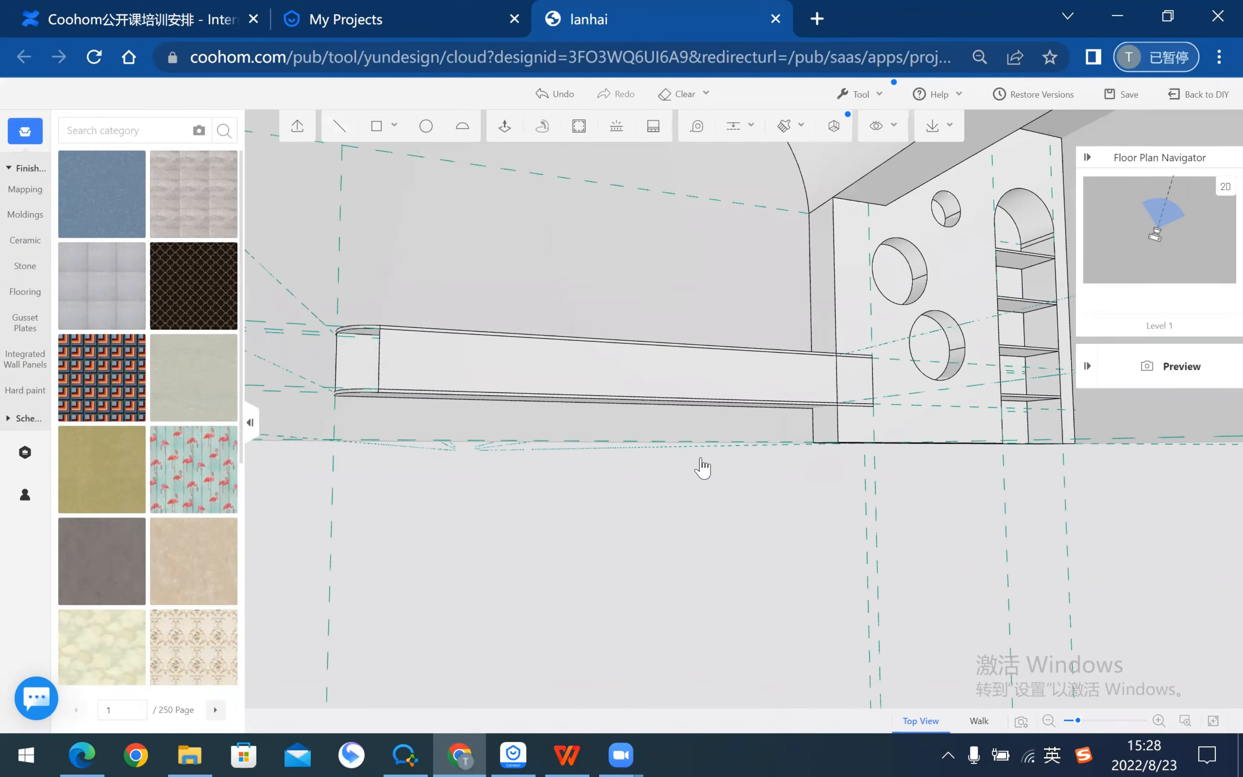
Step: Examine the TV wall model from several viewpoints and check the reference image on page 3 of Construction Design2.0.pdf
scroll(743, 550, up, 6)
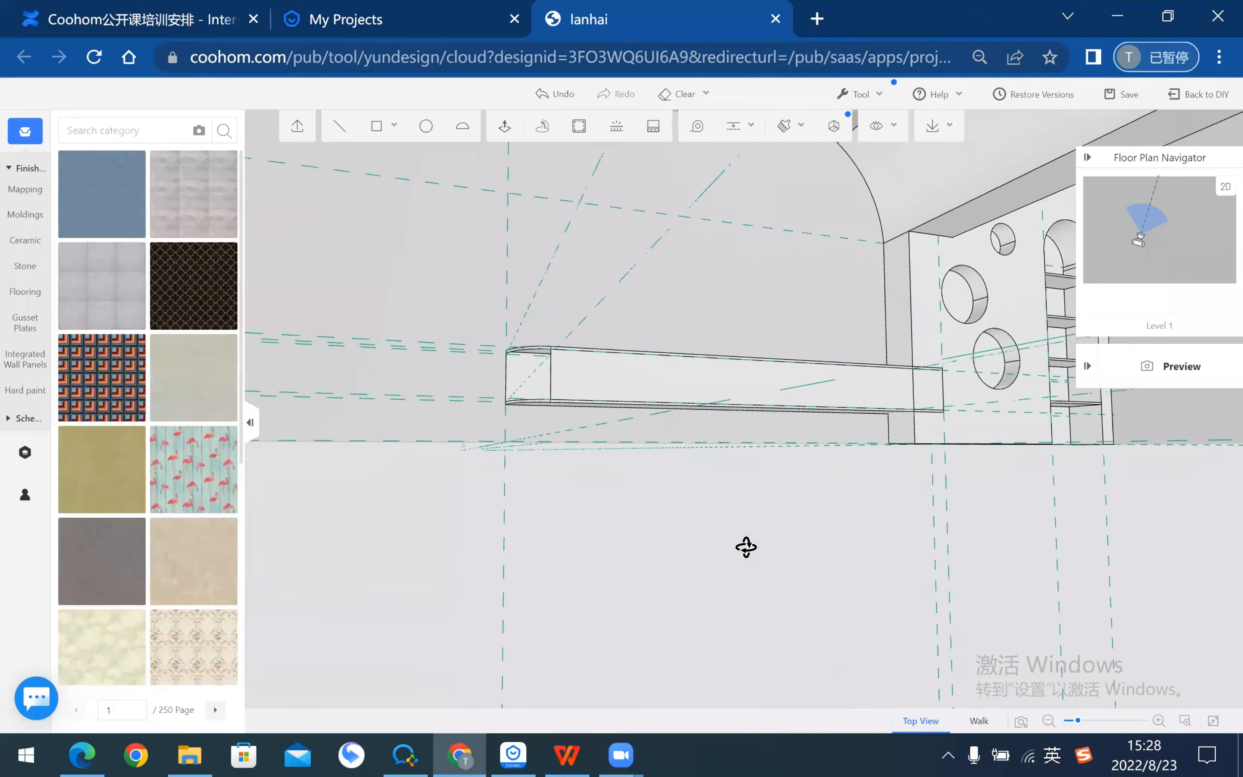
scroll(742, 547, down, 2)
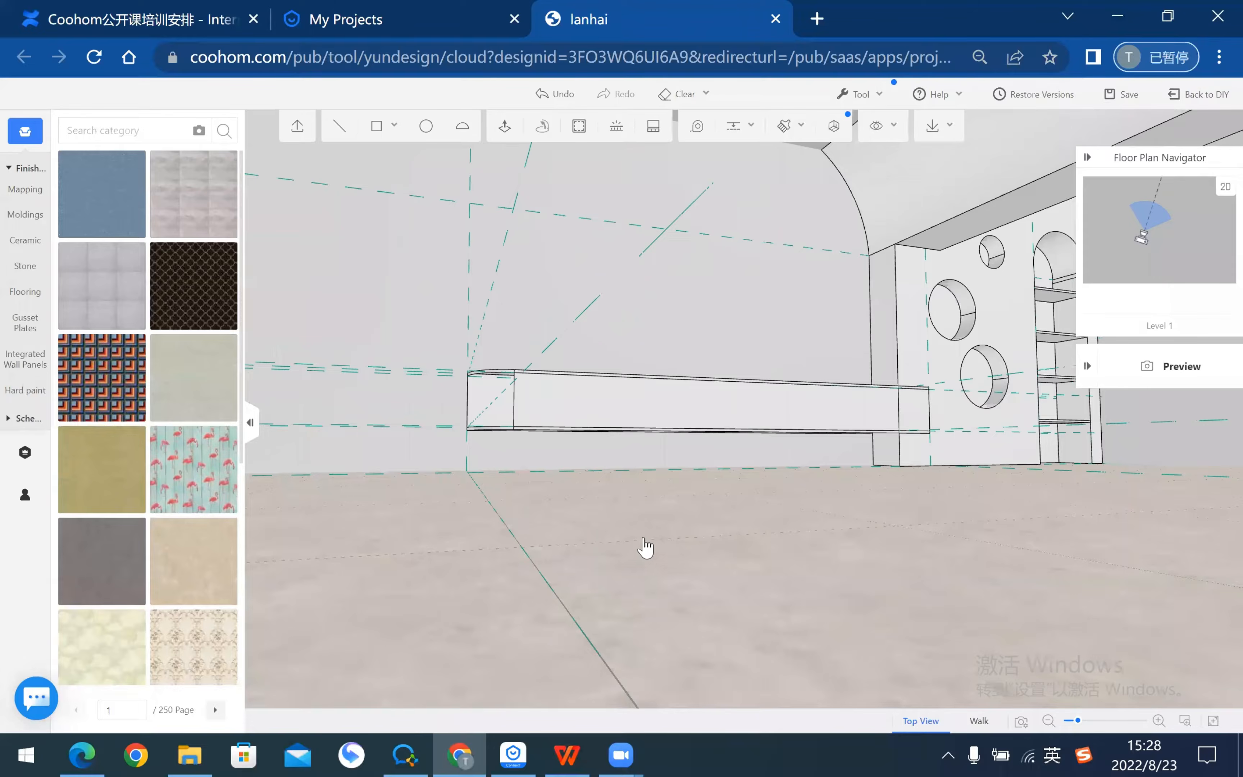
drag(644, 540, 661, 576)
click(661, 576)
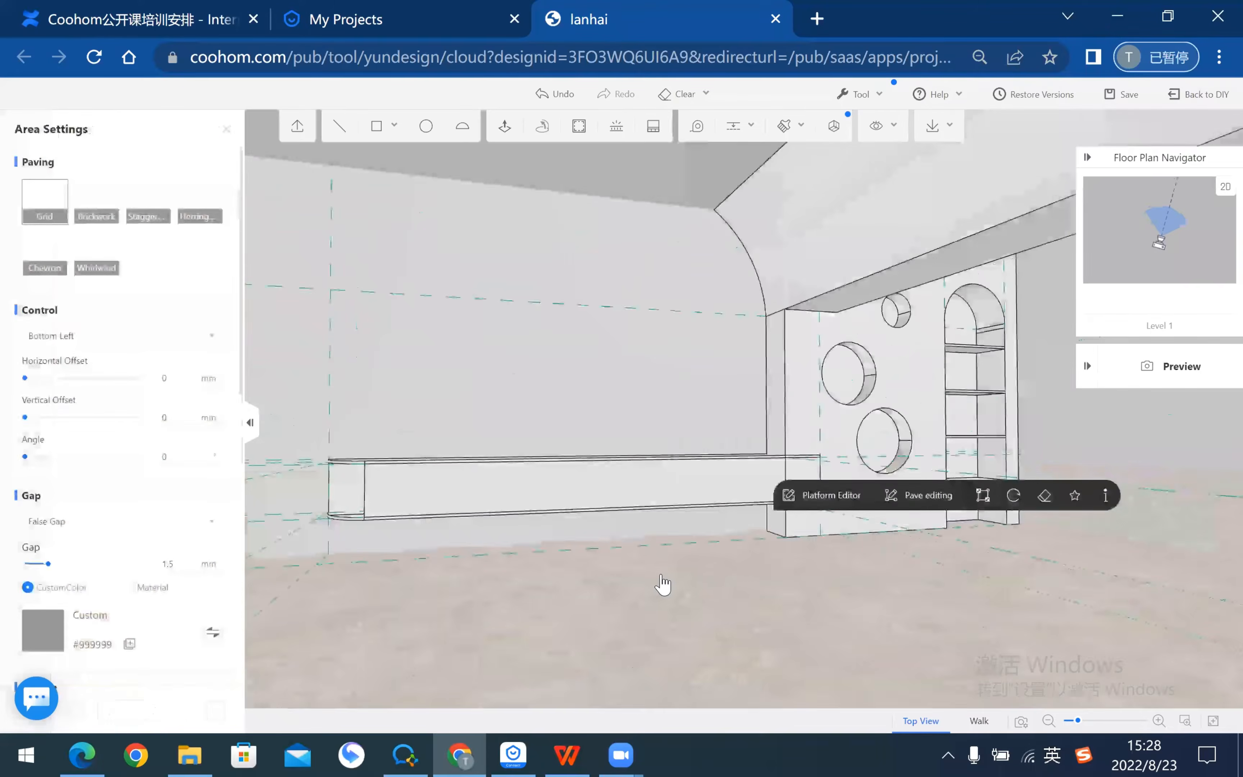
right_drag(662, 576, 679, 546)
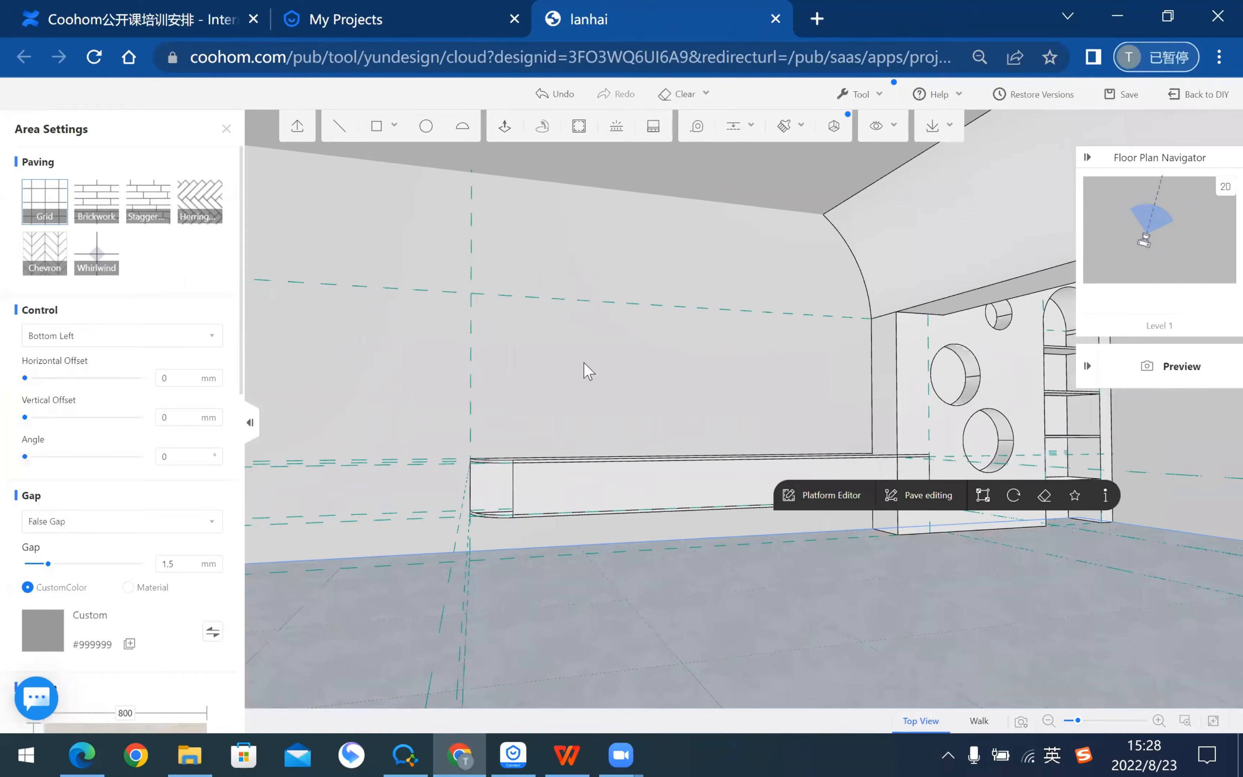
mouse_move(584, 363)
mouse_down()
mouse_move(586, 323)
mouse_move(599, 367)
mouse_up()
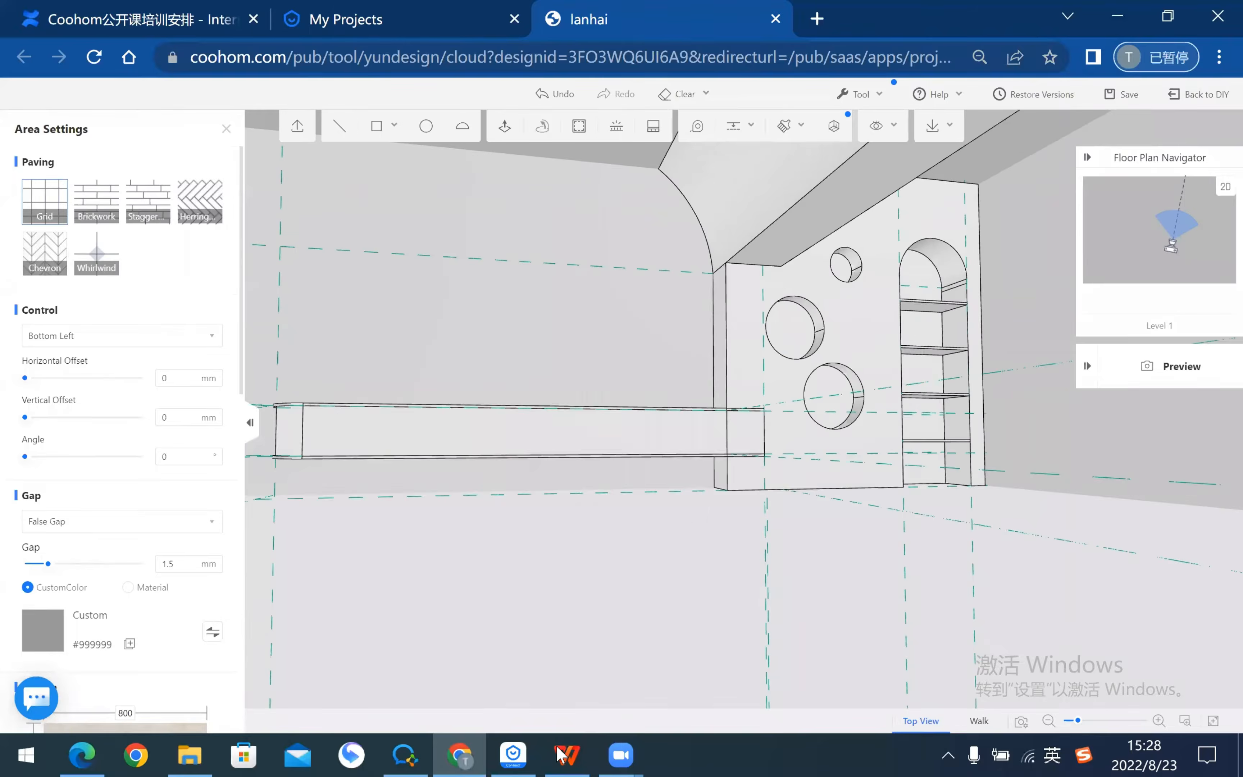
drag(557, 747, 569, 707)
right_drag(671, 400, 778, 167)
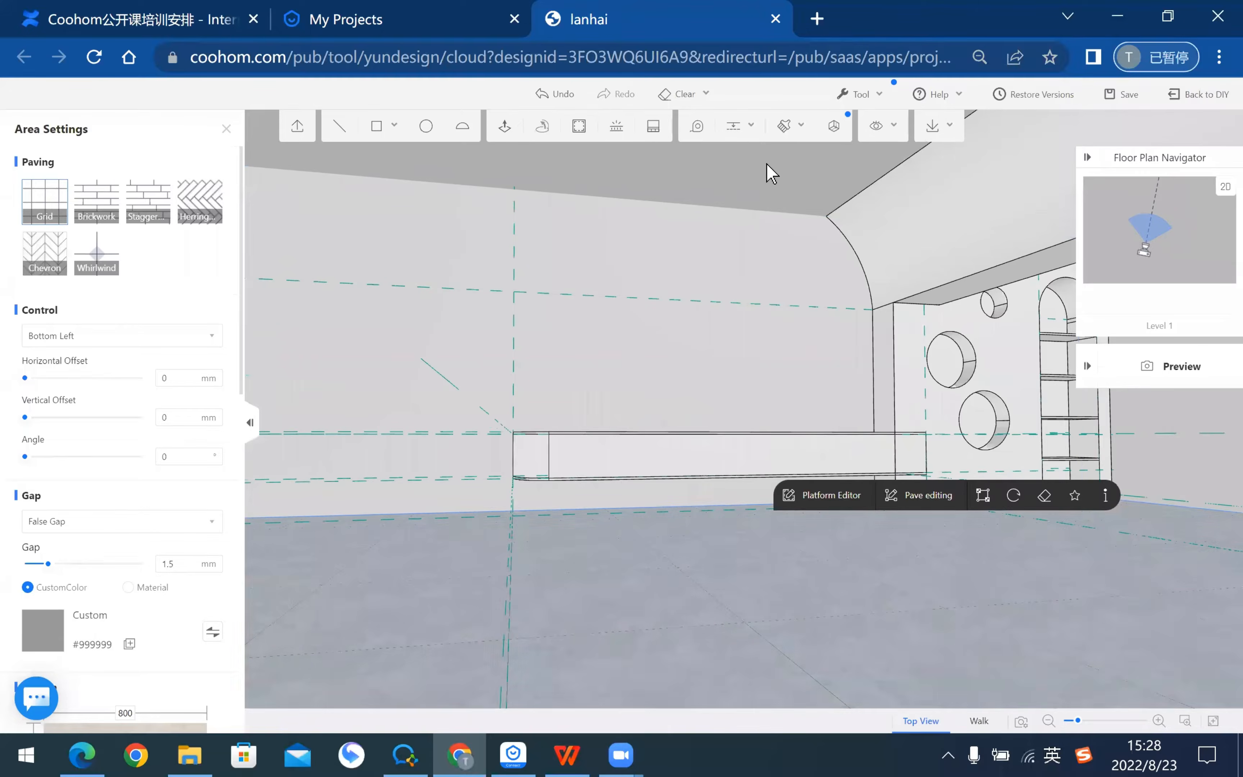
key(alt+Tab)
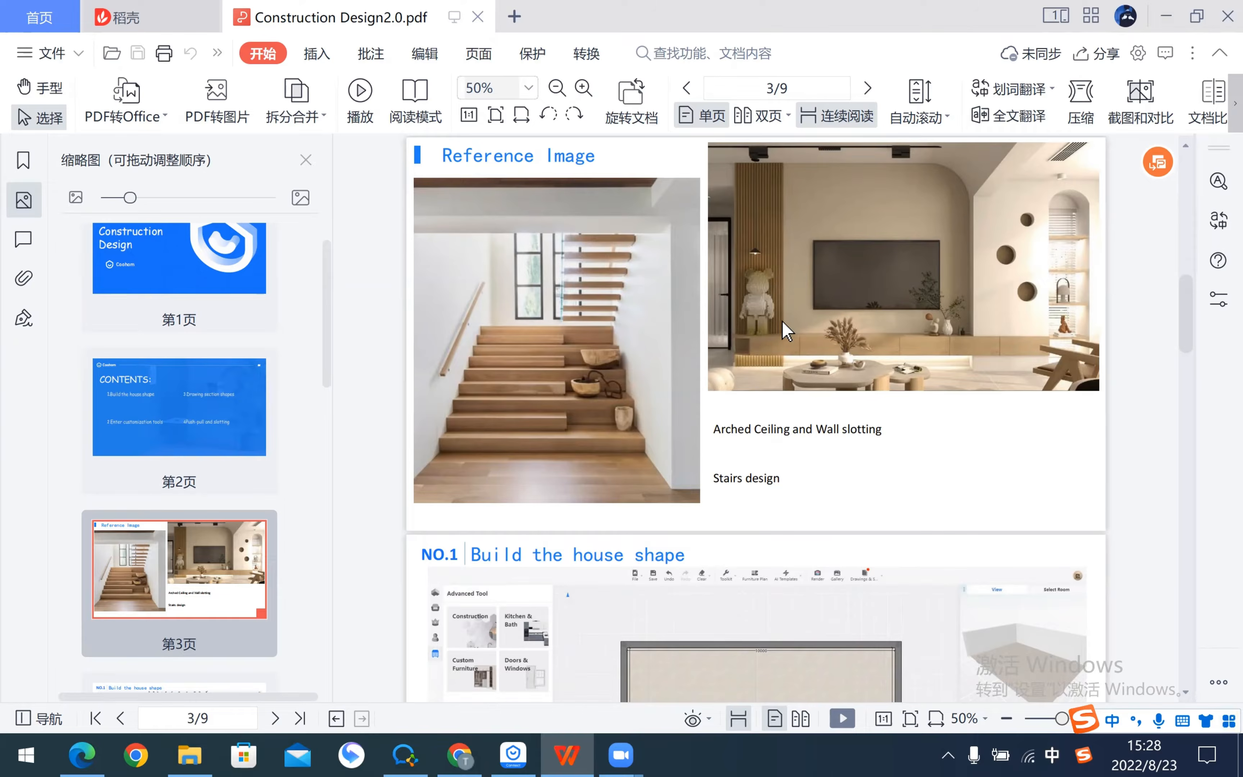
key(alt+Tab)
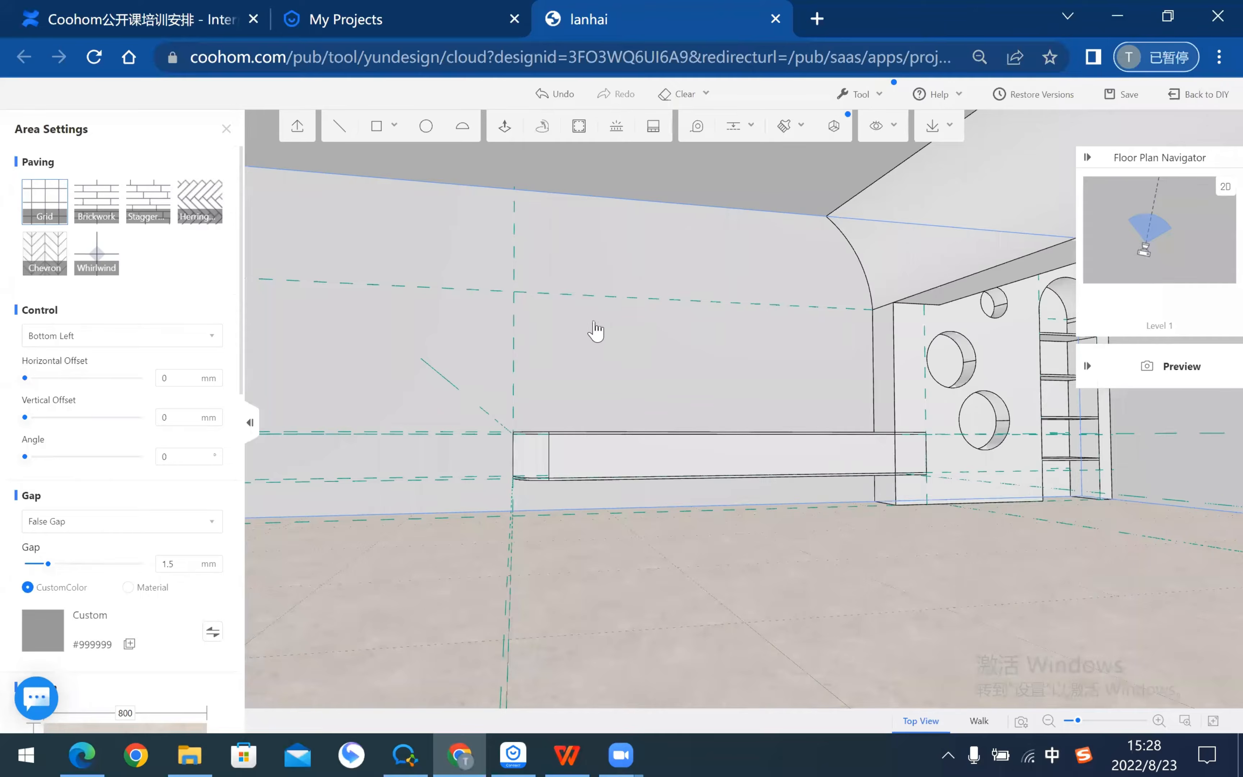
Step: Draw a line from the ceiling down the vertical guide to the floor, and along the floor edge to the side panel
key(w)
key(d)
key(s)
key(a)
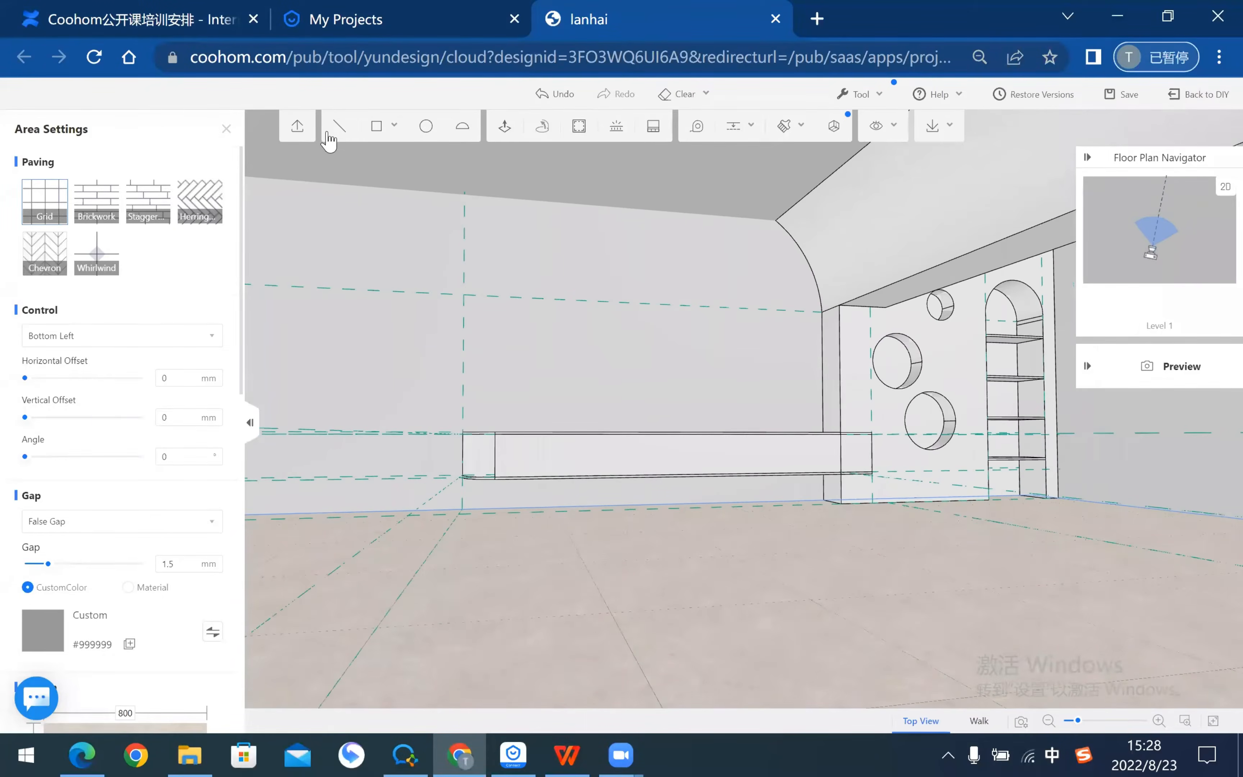
click(328, 131)
key(s)
key(w)
click(470, 184)
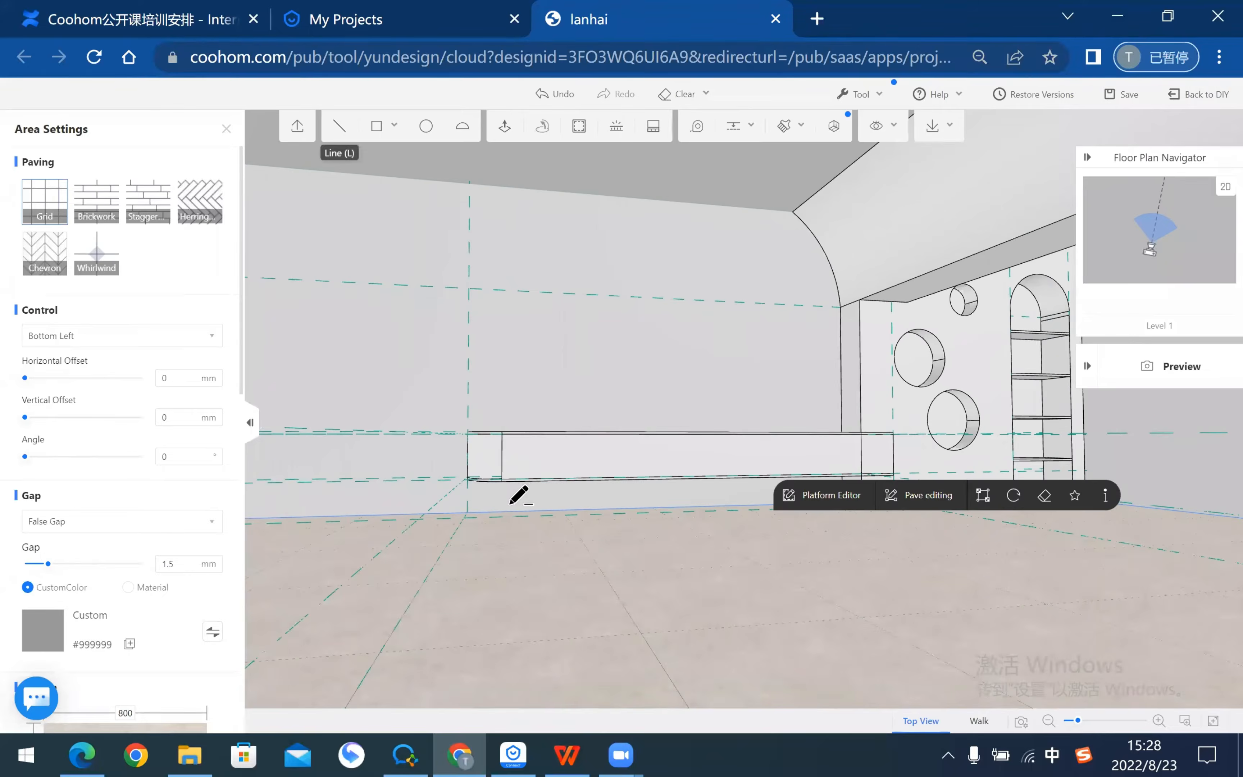
click(468, 512)
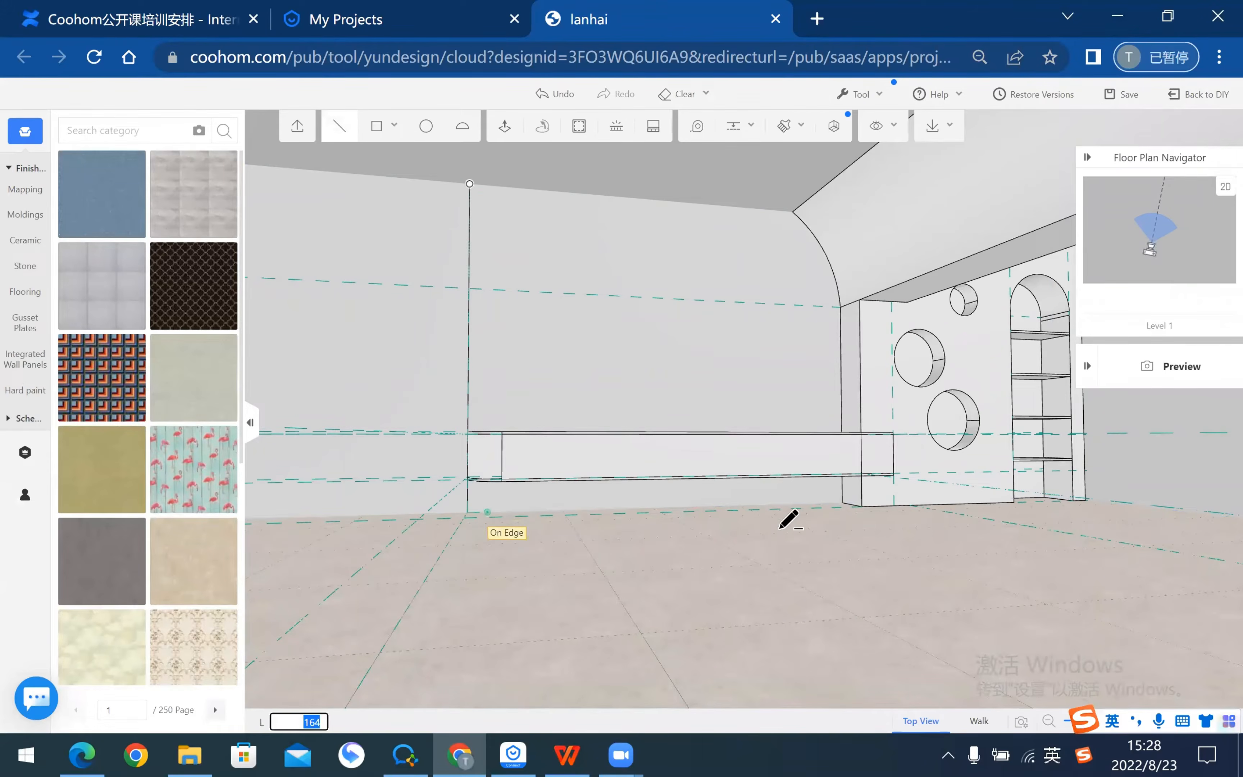
click(844, 502)
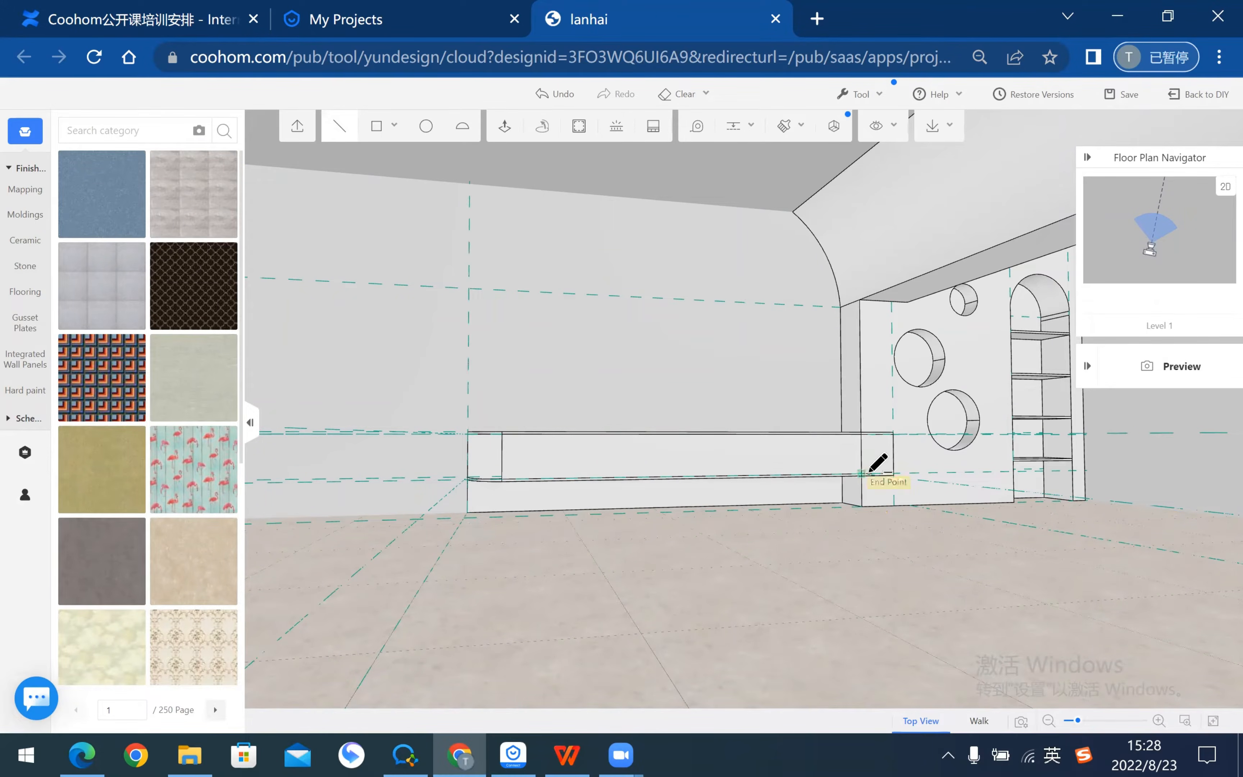
Step: Try to outline the wall area above the TV cabinet, starting down the vertical guide from the ceiling, and undo the attempt
click(469, 184)
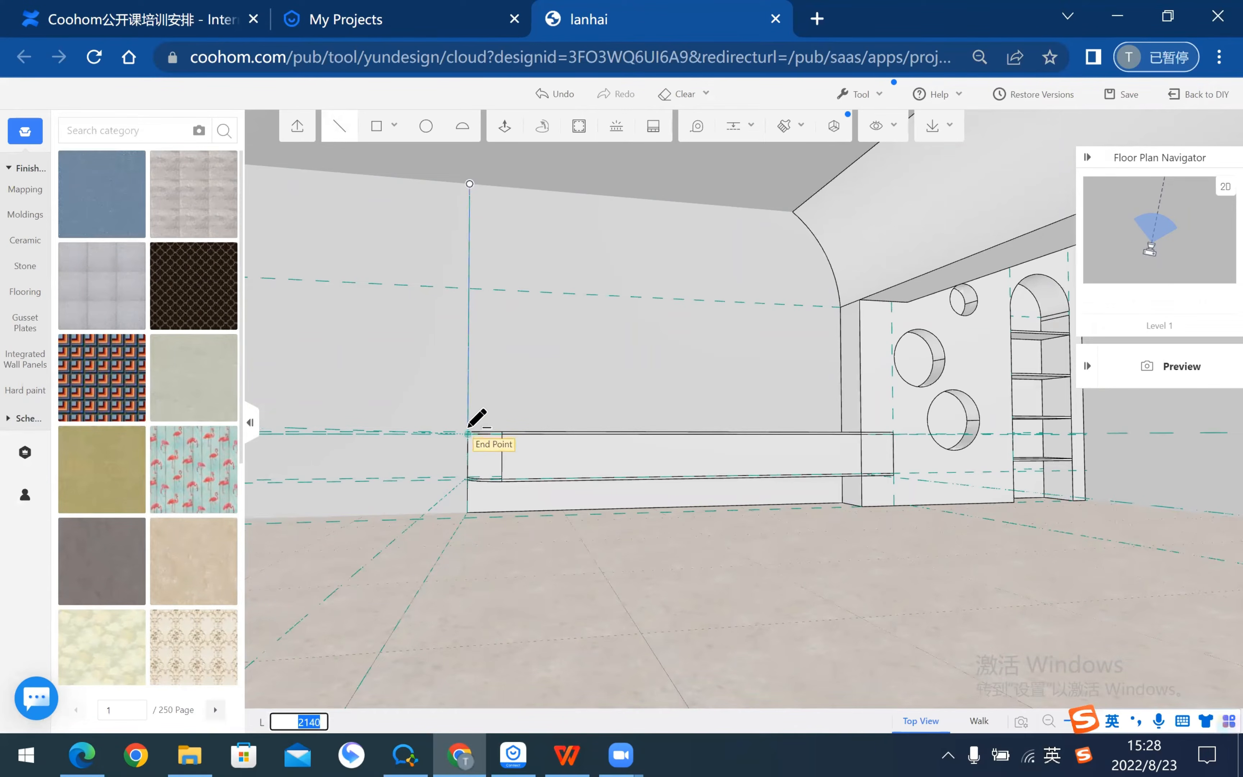
scroll(599, 458, up, 5)
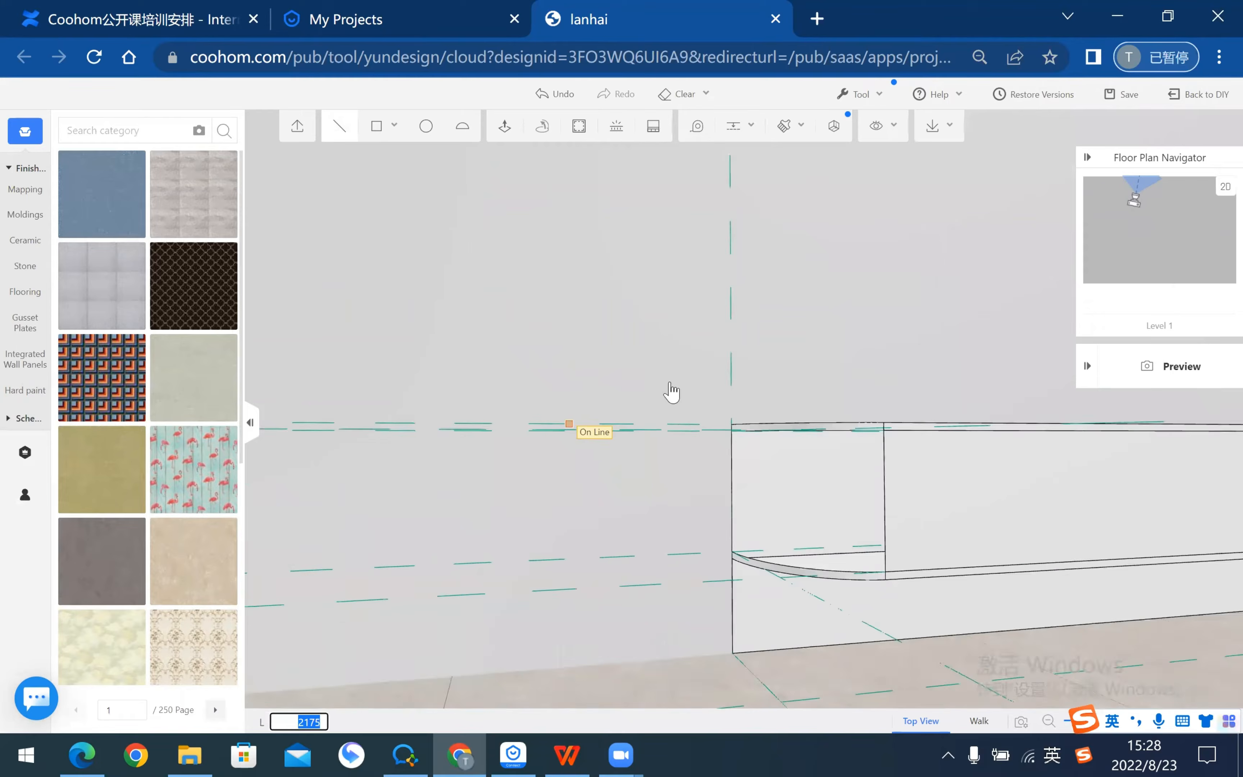
scroll(731, 430, down, 2)
click(734, 431)
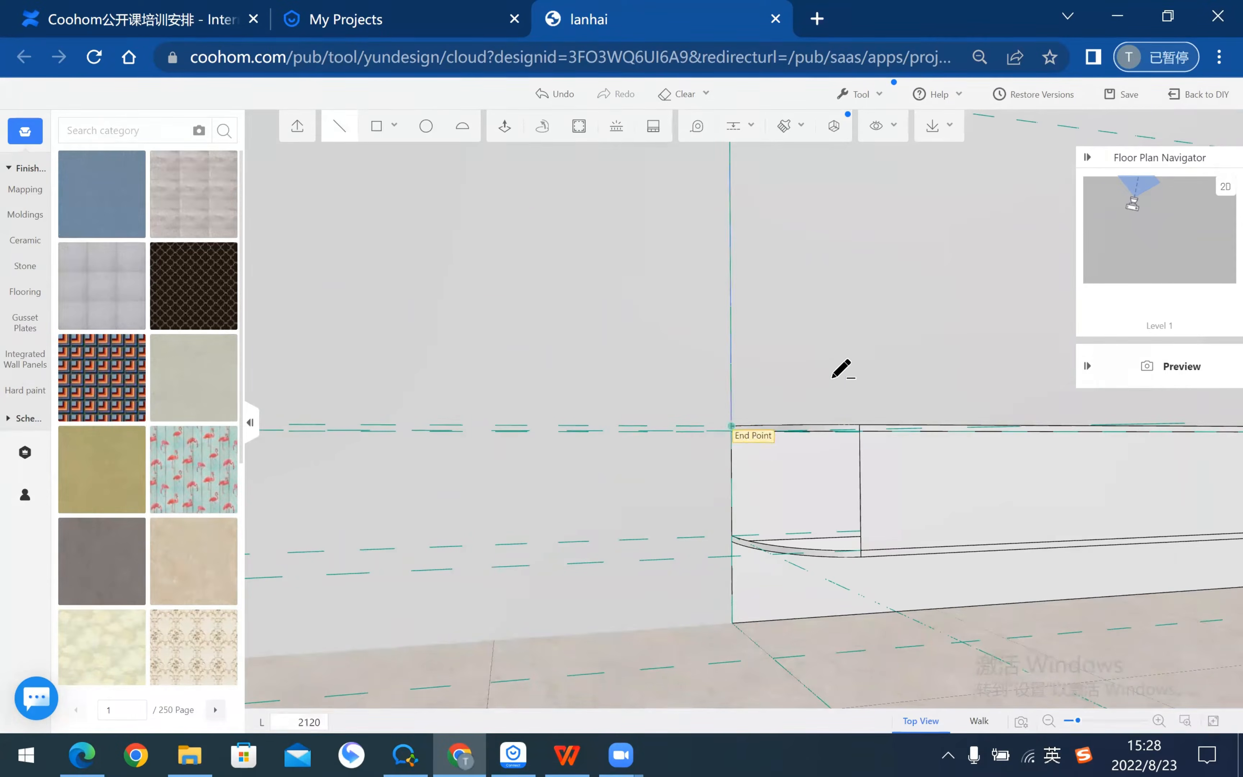
scroll(807, 313, down, 3)
scroll(740, 463, up, 3)
scroll(738, 486, up, 6)
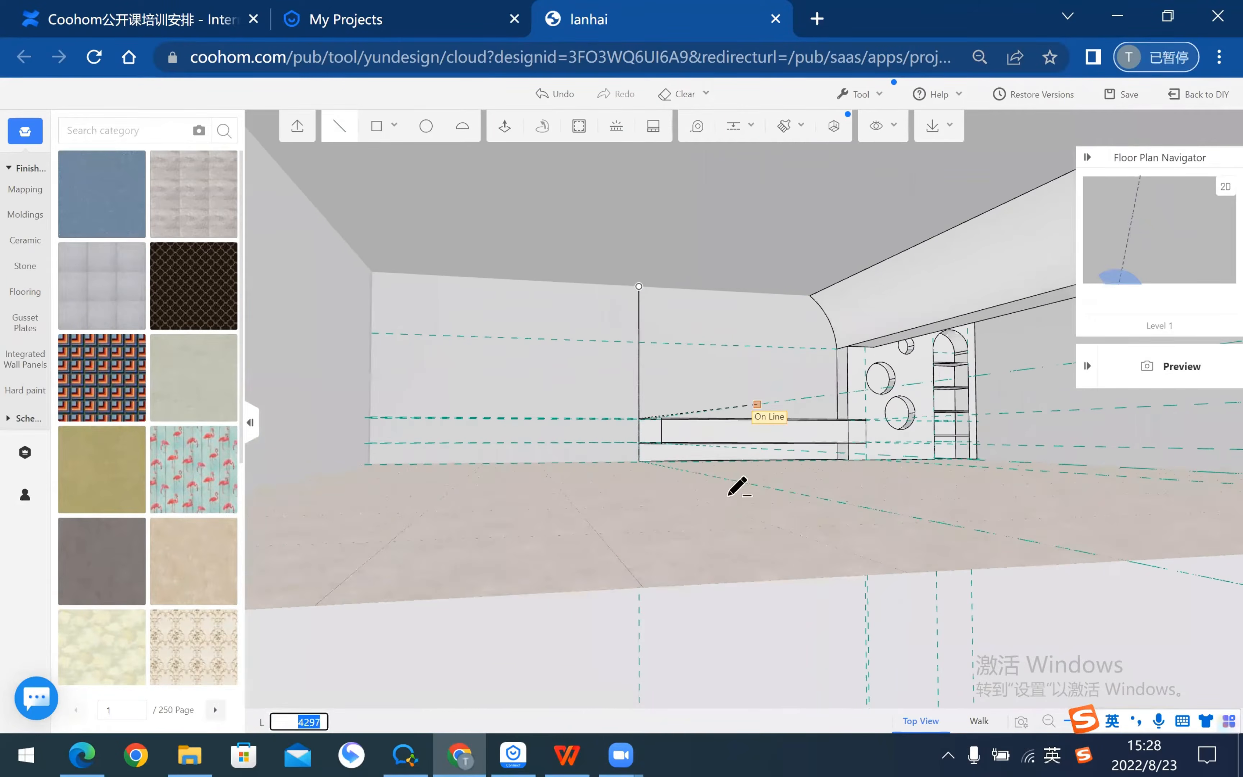
scroll(819, 552, down, 3)
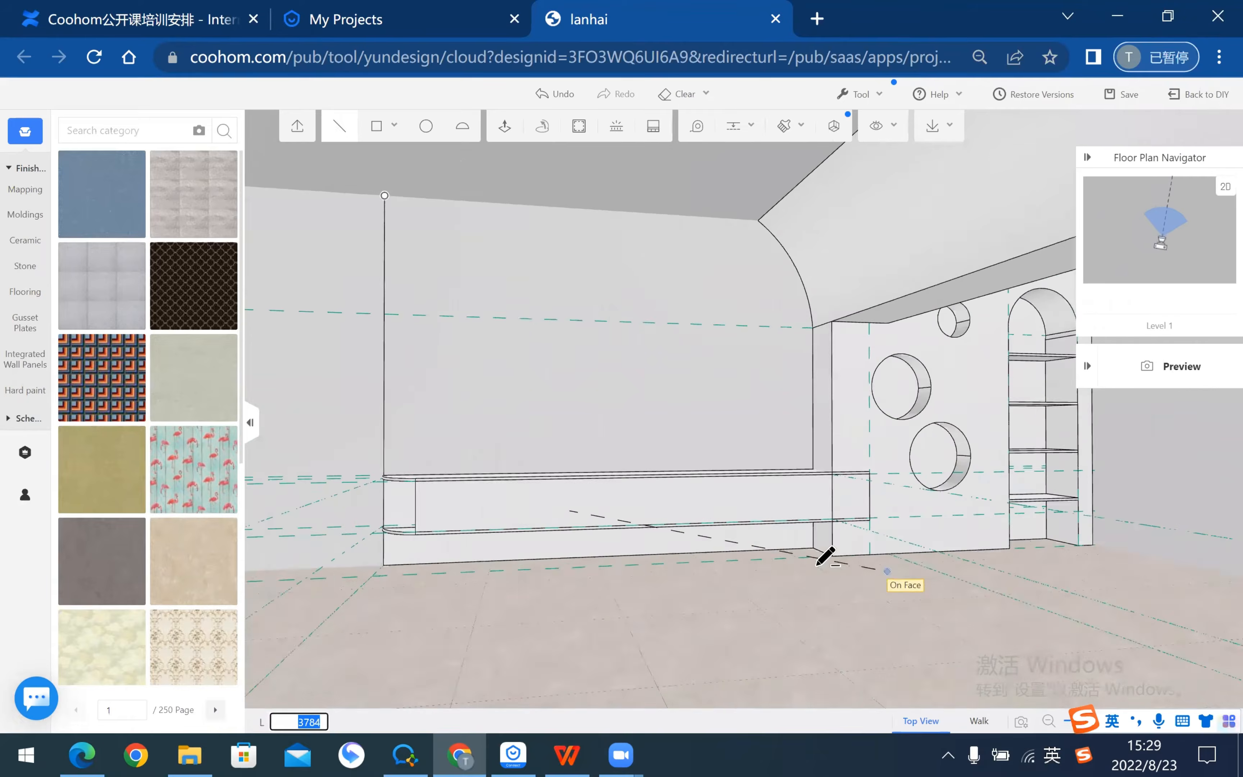
scroll(814, 545, up, 5)
key(Escape)
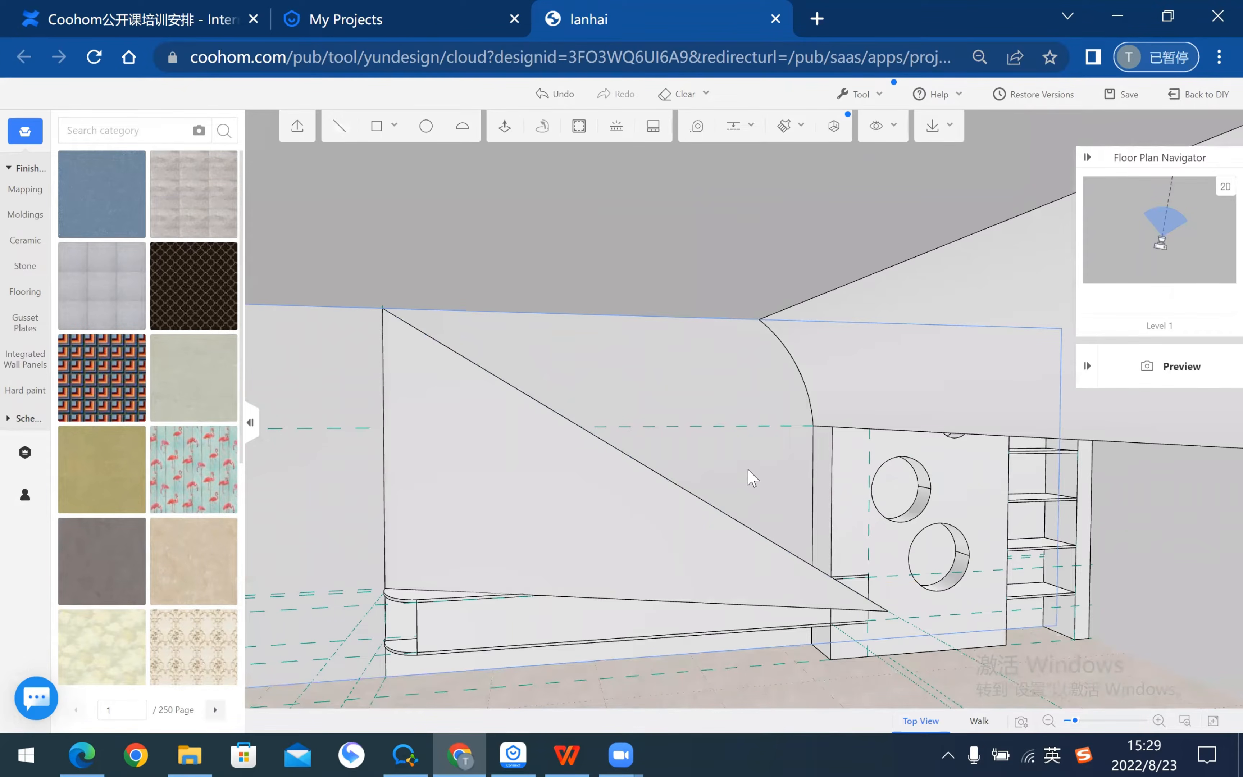
key(ctrl+z)
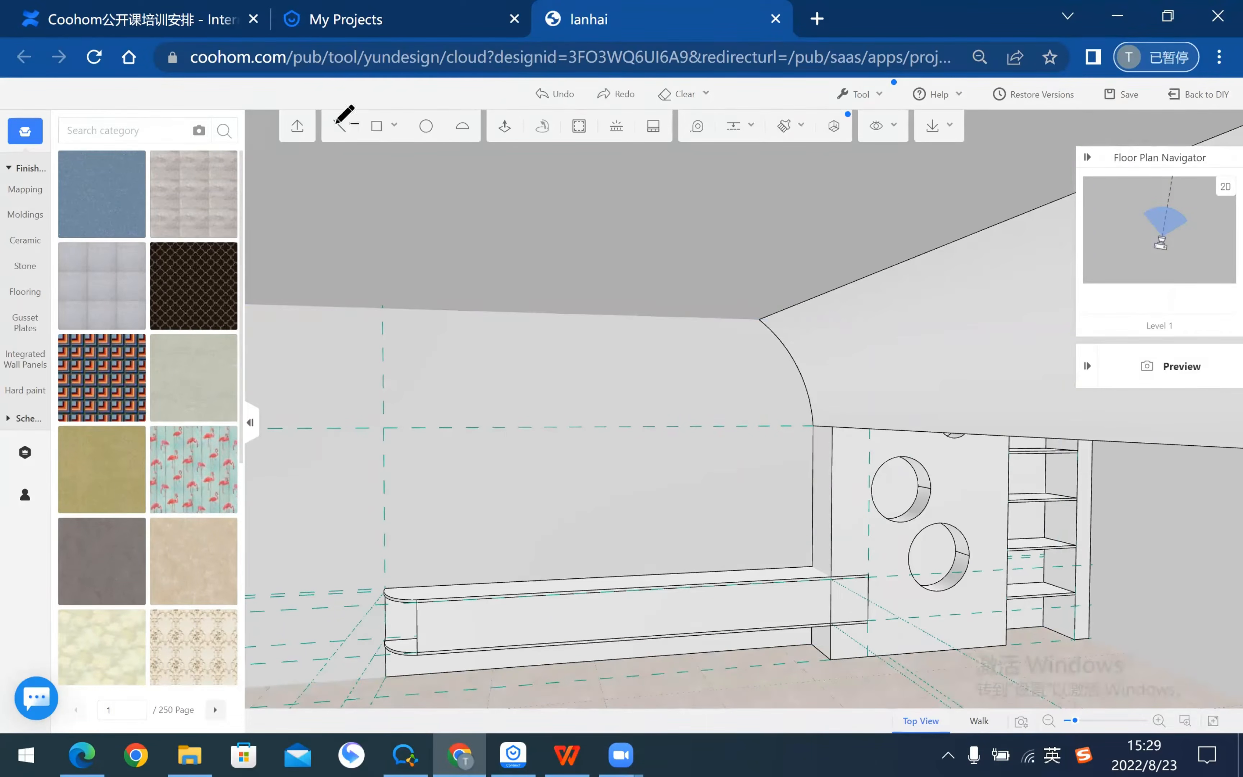
Step: Try to trace the upper wall area down the vertical guide, along the cabinet top and up to the curved ceiling's lower end
click(339, 125)
click(382, 308)
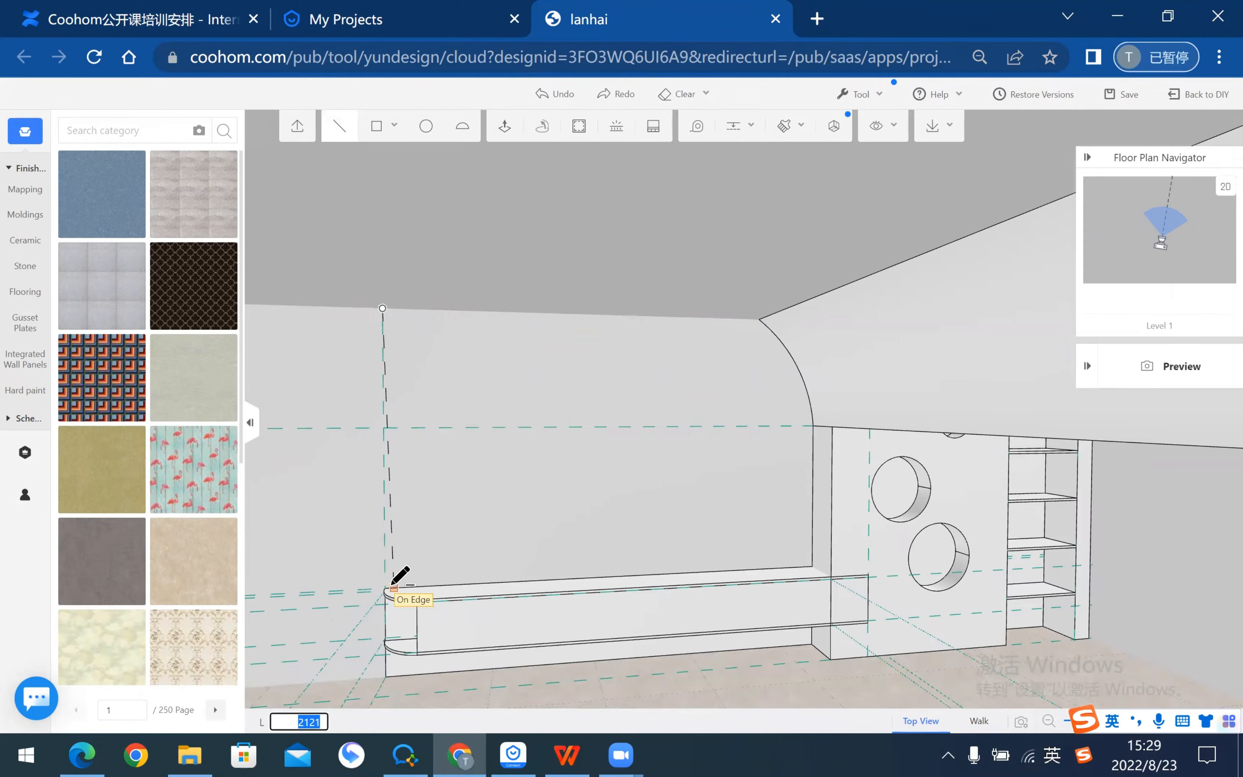
click(606, 567)
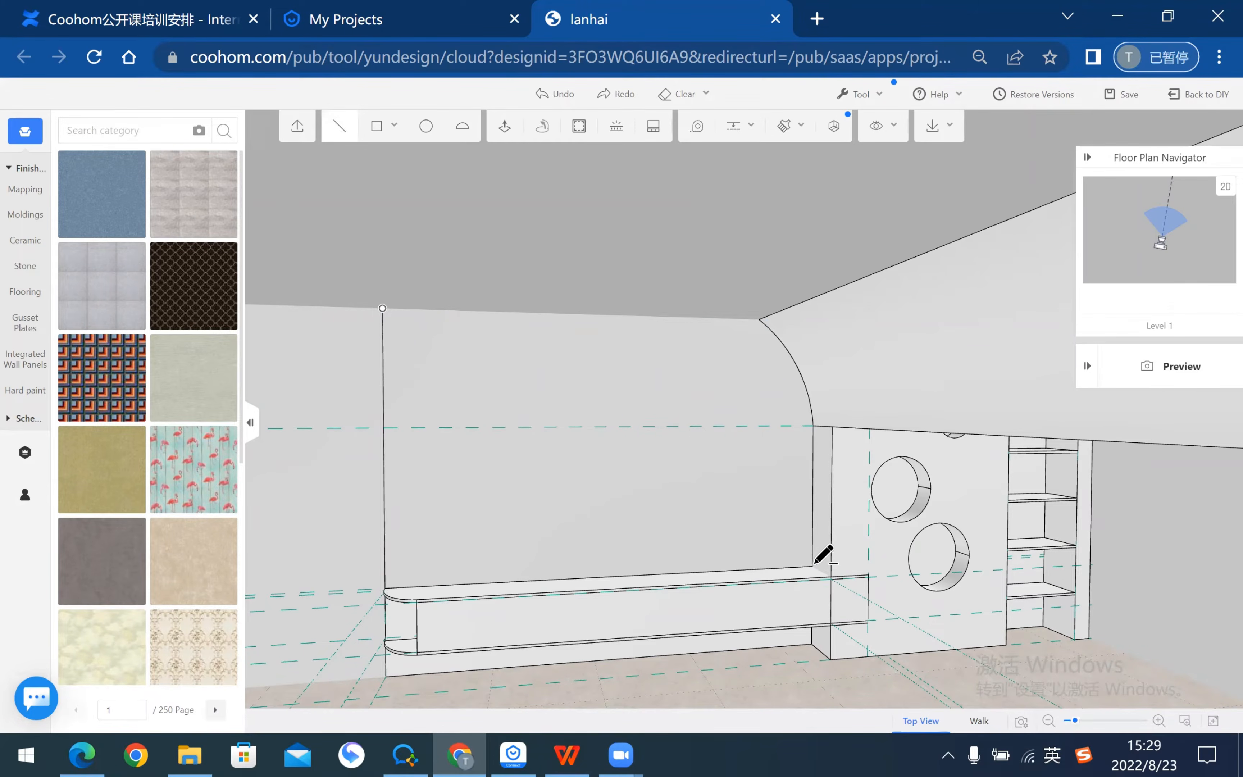
click(813, 425)
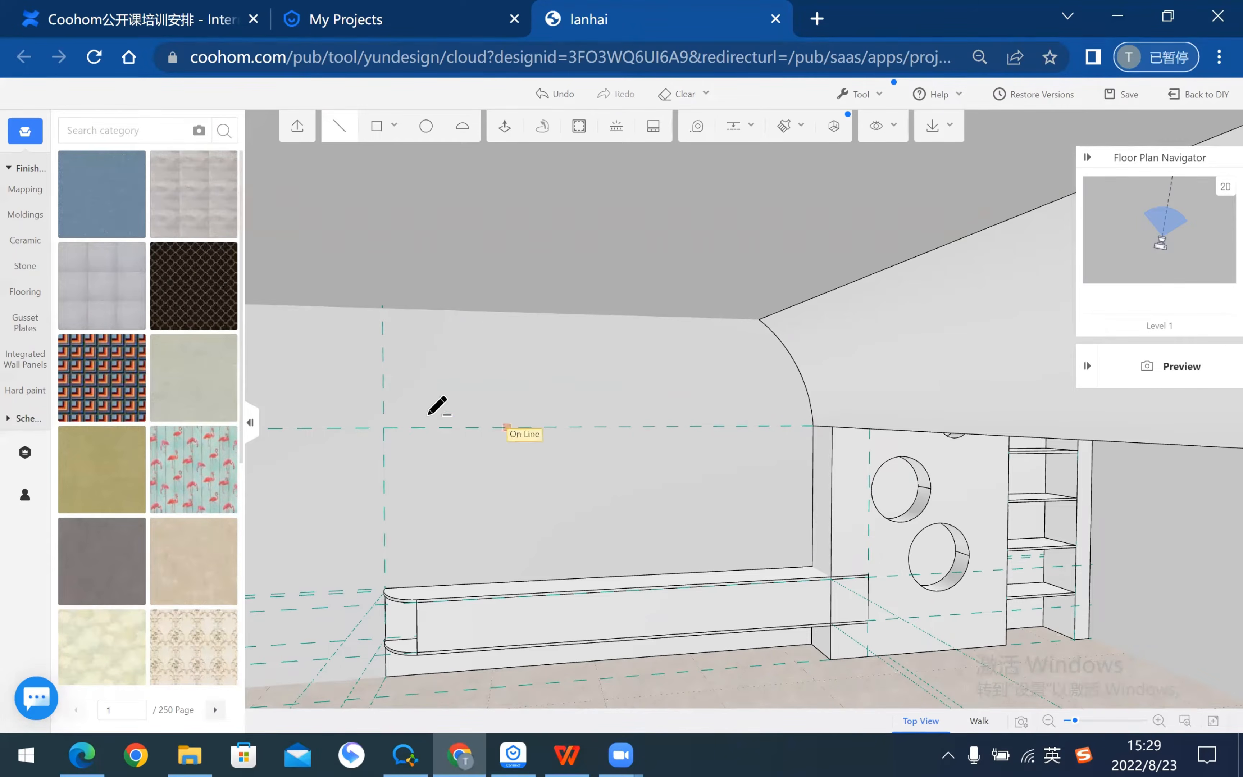
key(Escape)
Step: Outline a 3500 mm wide rectangular wall face between the cabinet top and the horizontal guide, starting from the vertical guide at the ceiling
key(a)
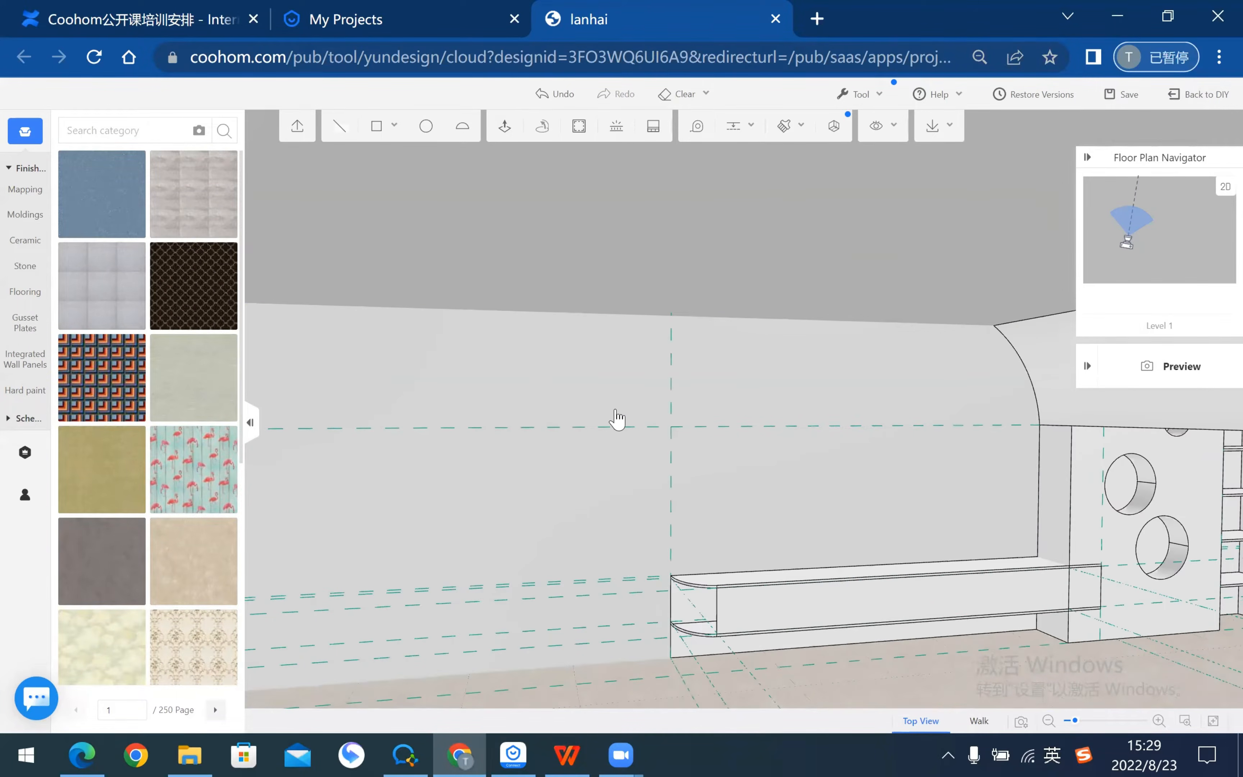
key(w)
click(336, 130)
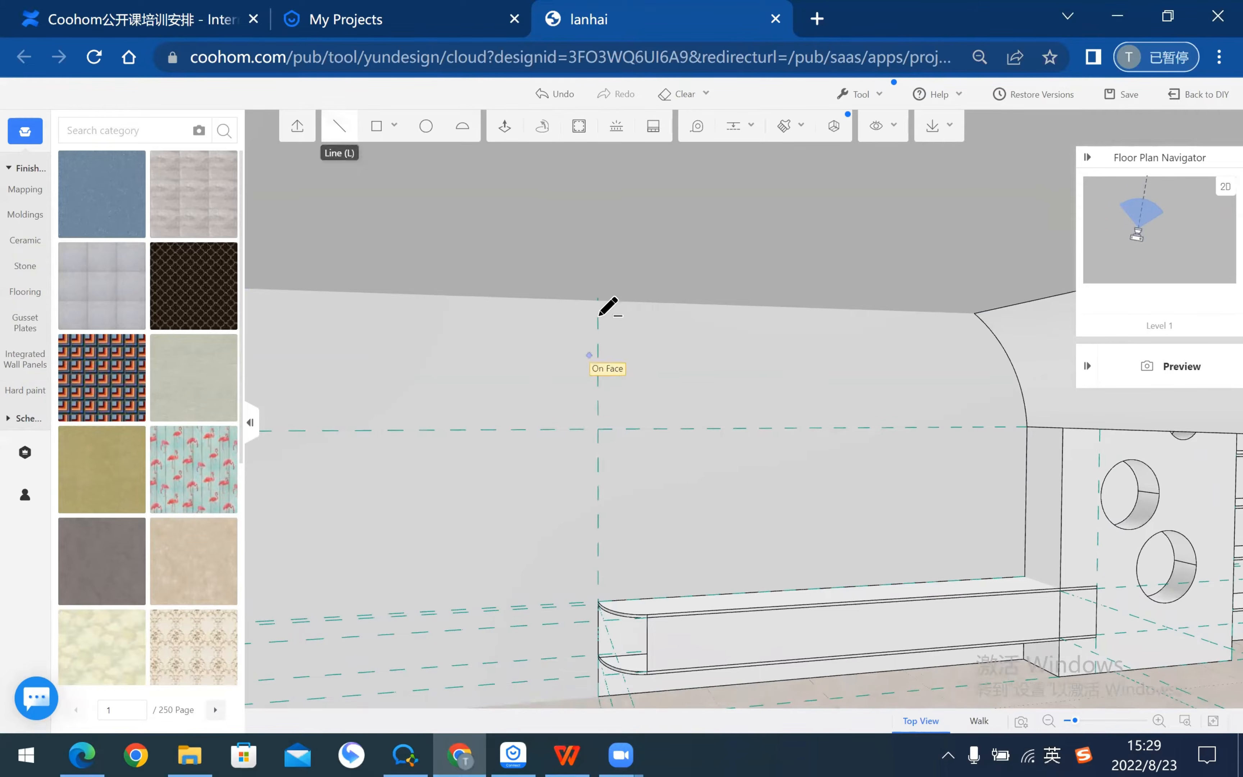
click(598, 301)
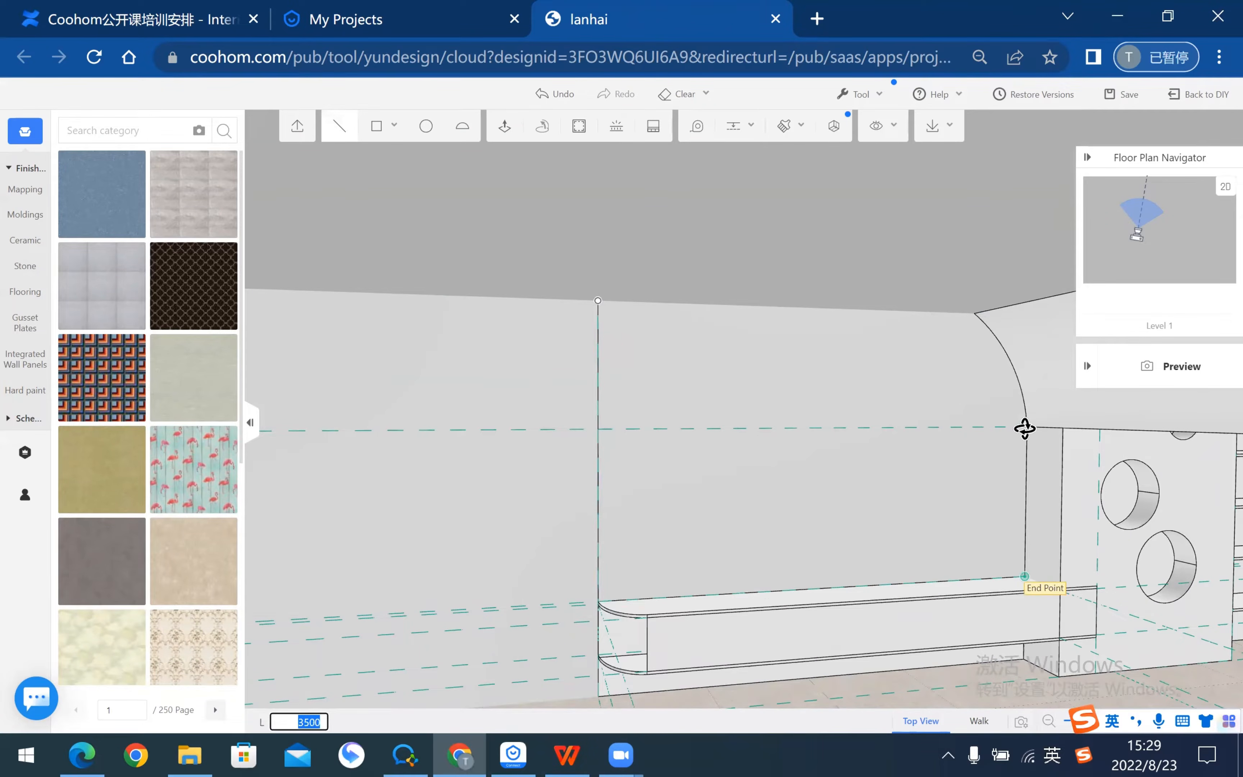
click(598, 428)
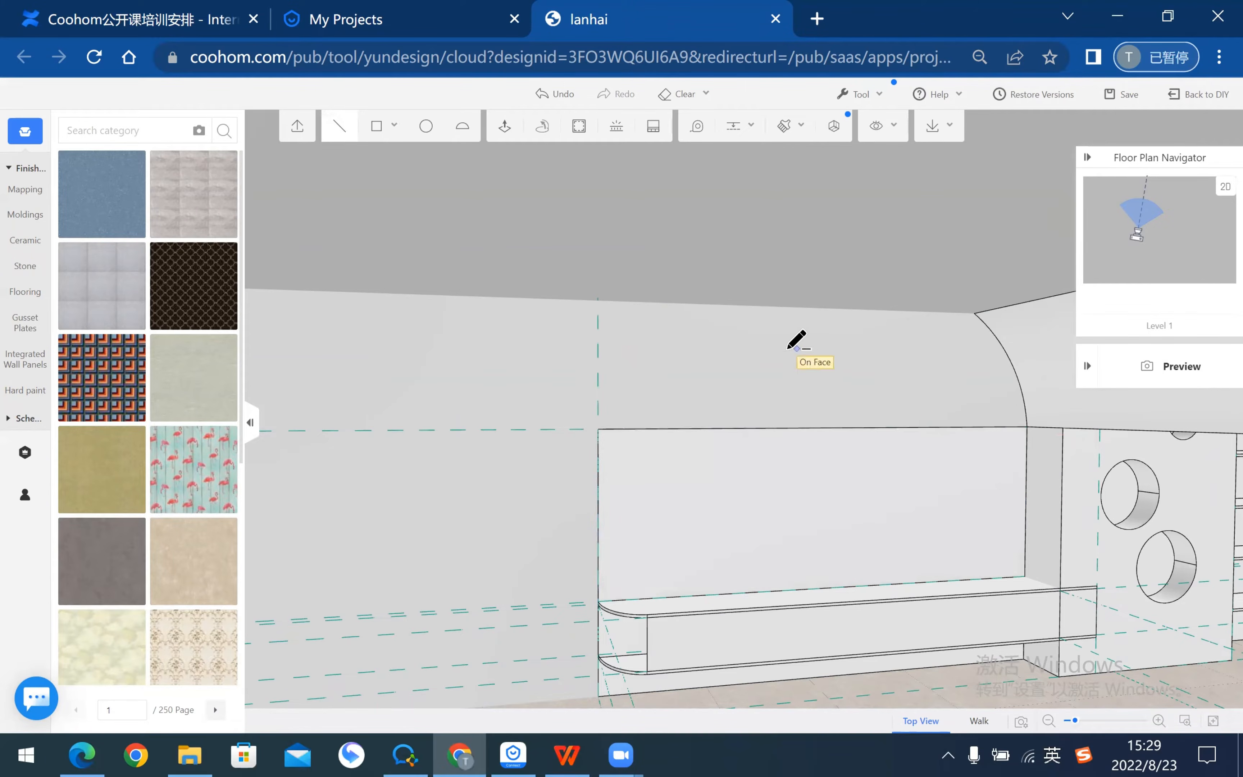
key(Escape)
Step: Draw an arc on the wall along the curved ceiling's edge, from the rectangle's upper corner to the ceiling corner
key(d)
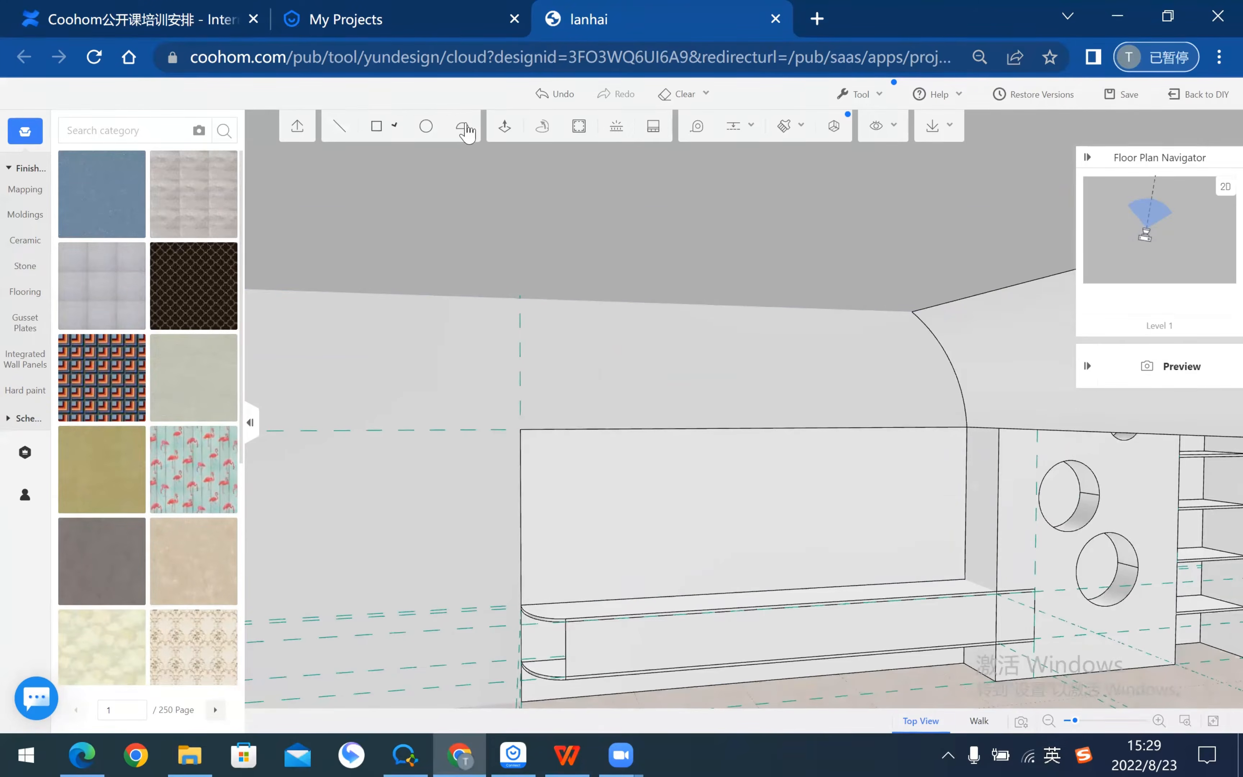
click(458, 131)
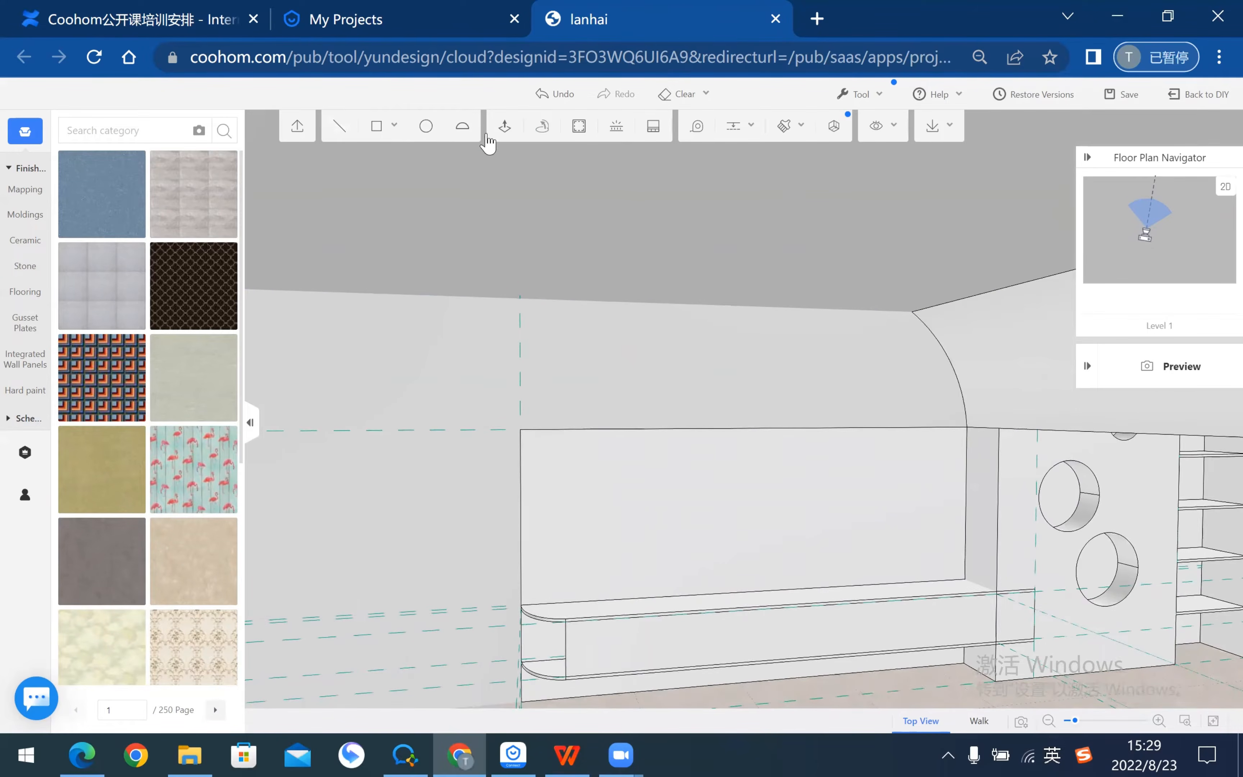
click(966, 427)
click(915, 310)
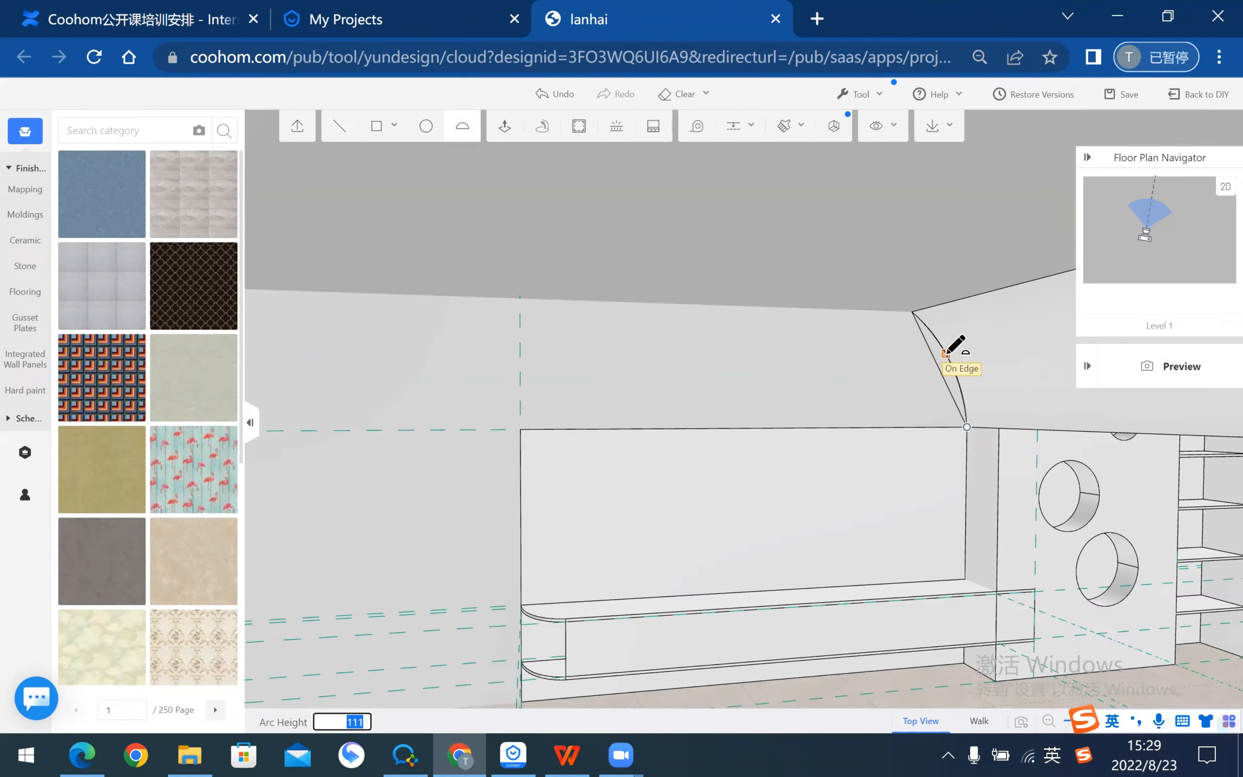
click(968, 395)
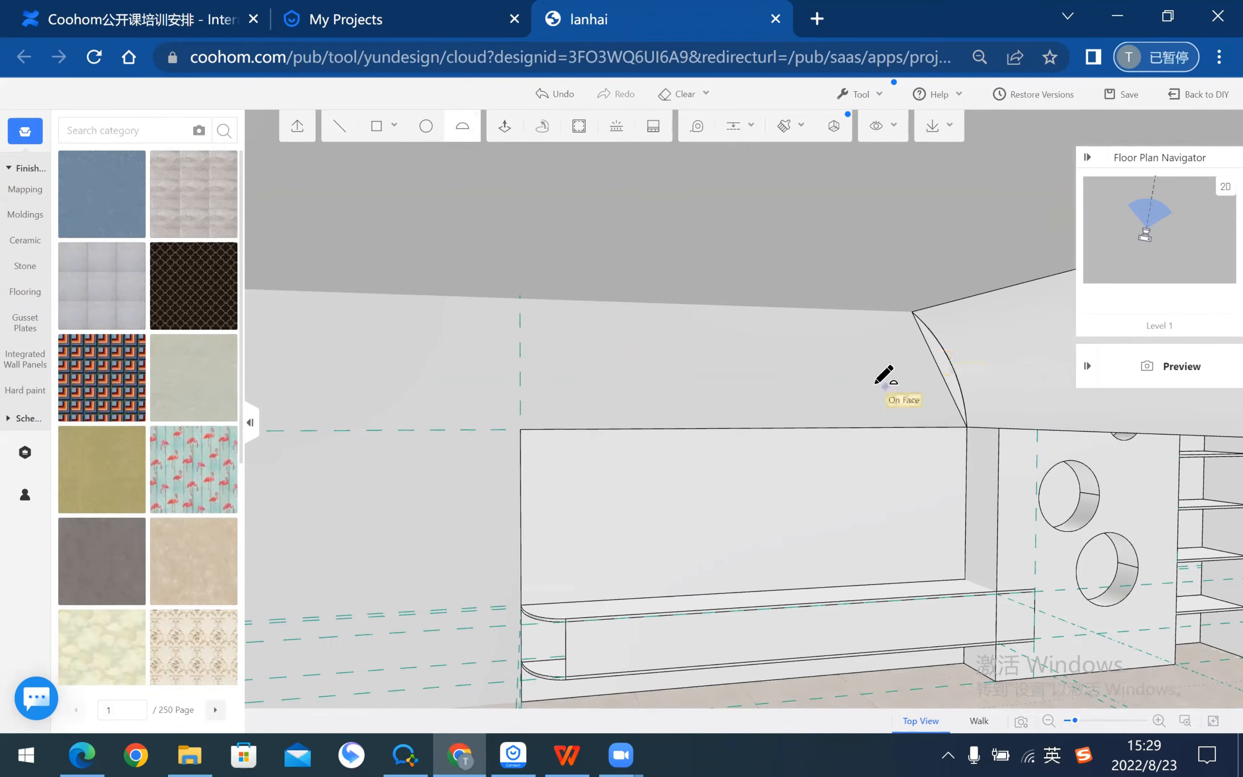
Step: Close the wall outline with lines from the ceiling down the vertical guide, across to the arc's lower end, and back along the ceiling edge
click(339, 126)
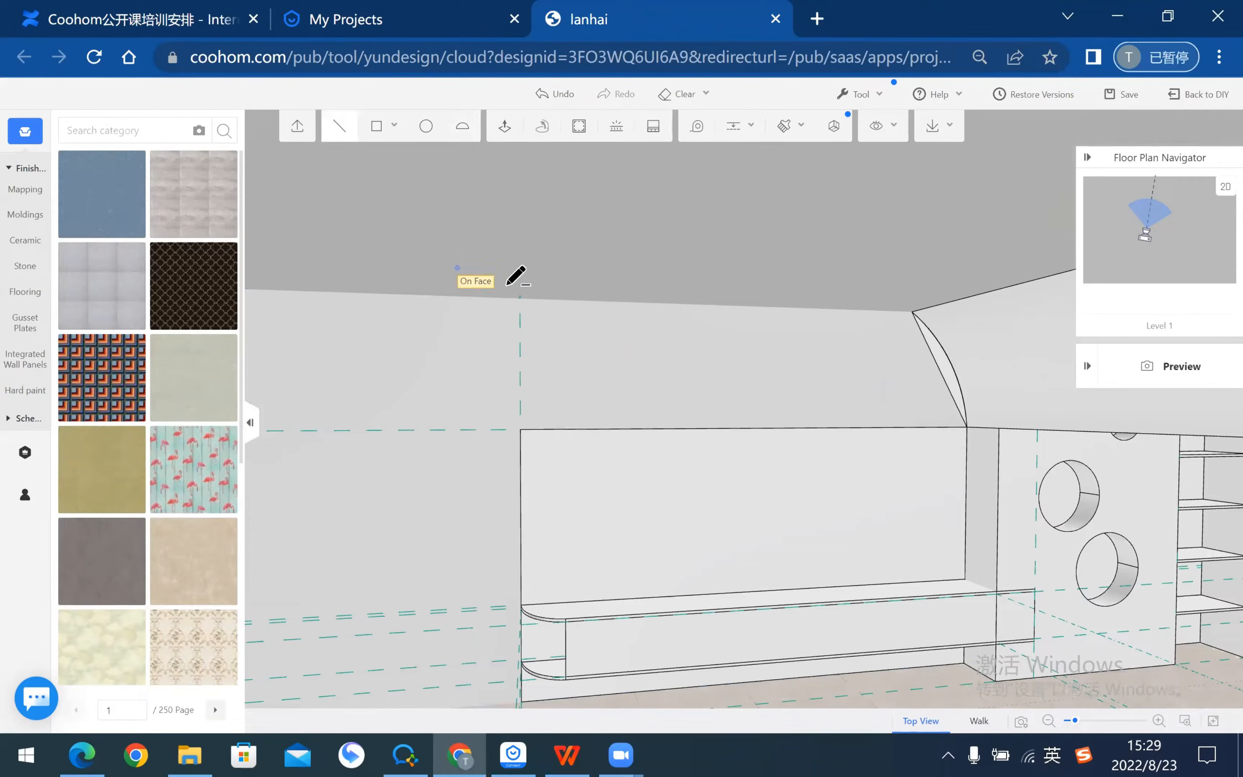
click(520, 299)
click(521, 429)
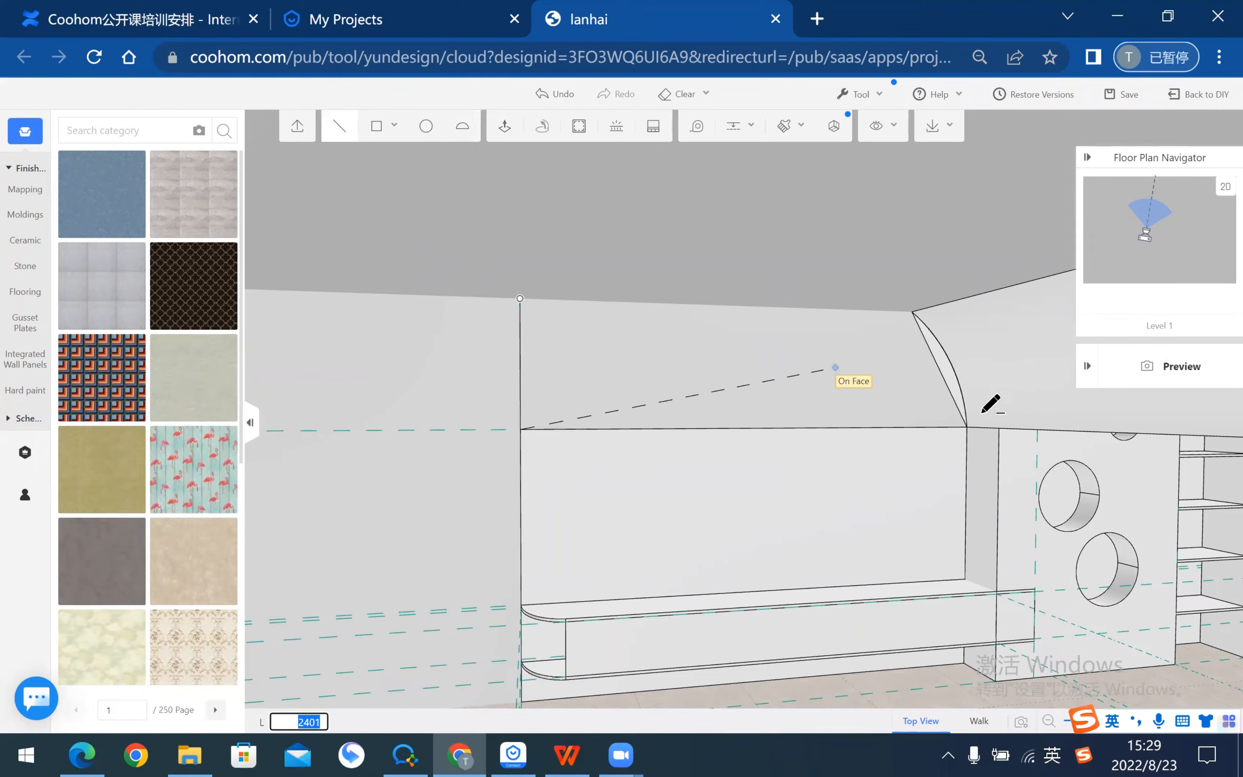
click(967, 427)
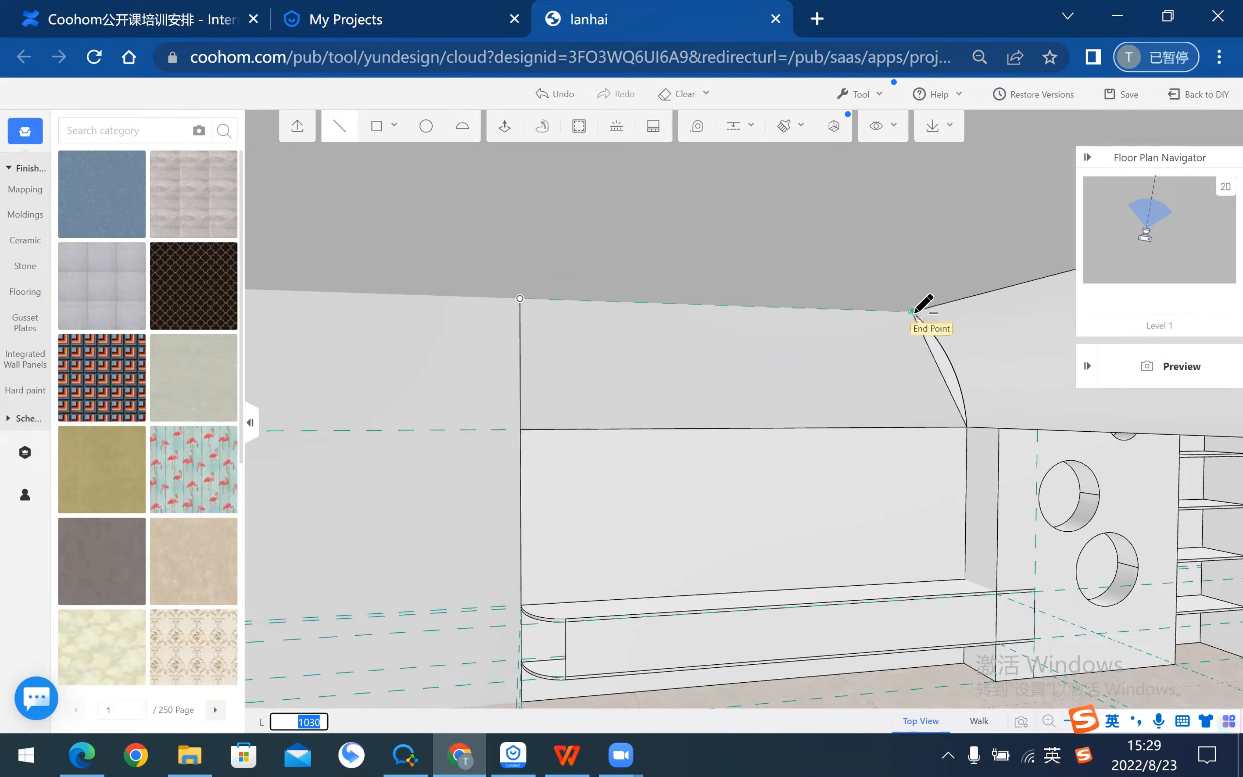
click(519, 298)
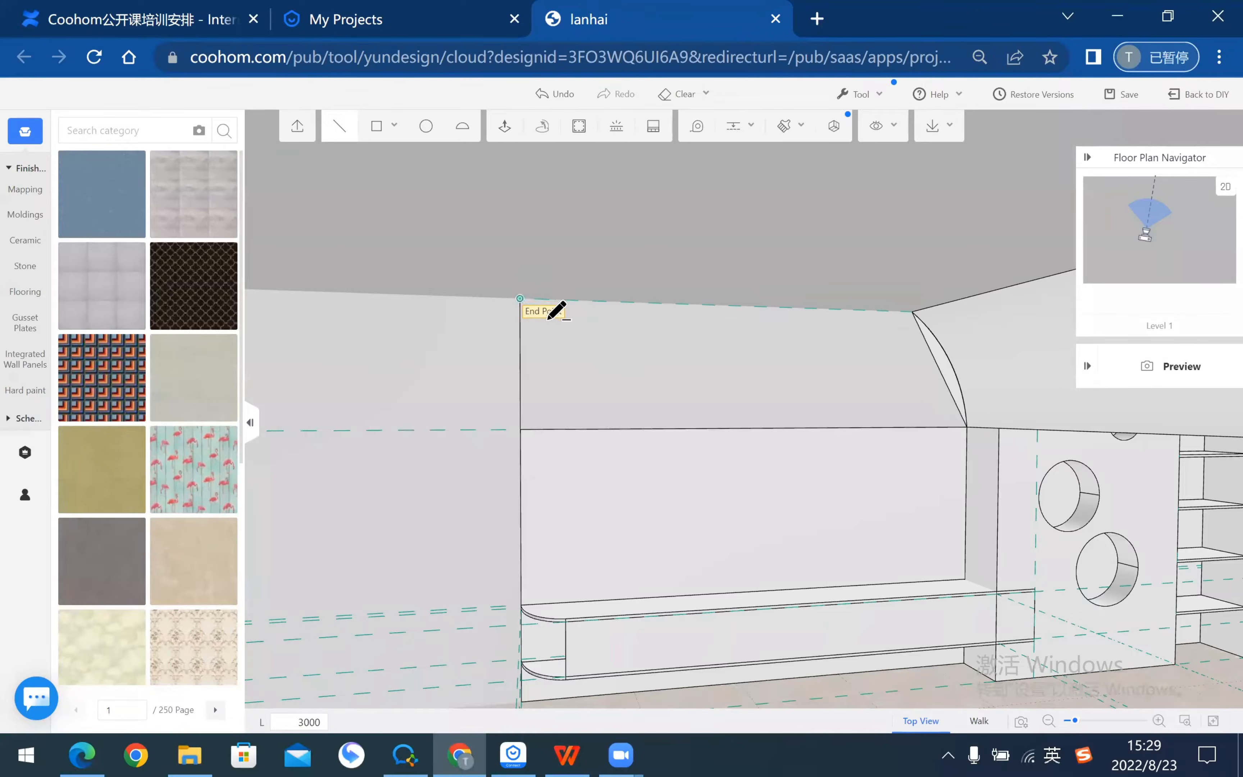
click(912, 312)
key(Escape)
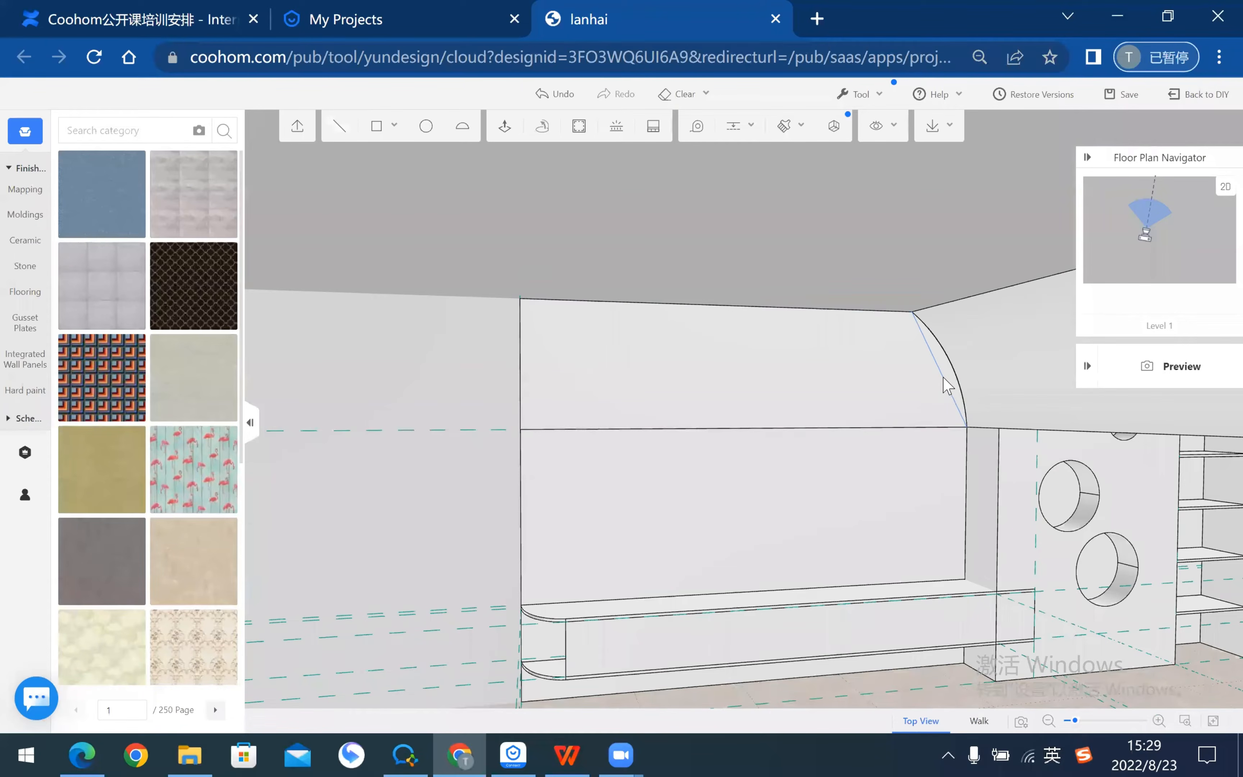
Step: Delete the arc's straight chord, the horizontal guide and the line dividing the upper and lower wall faces to merge them
click(945, 383)
click(1015, 329)
click(928, 428)
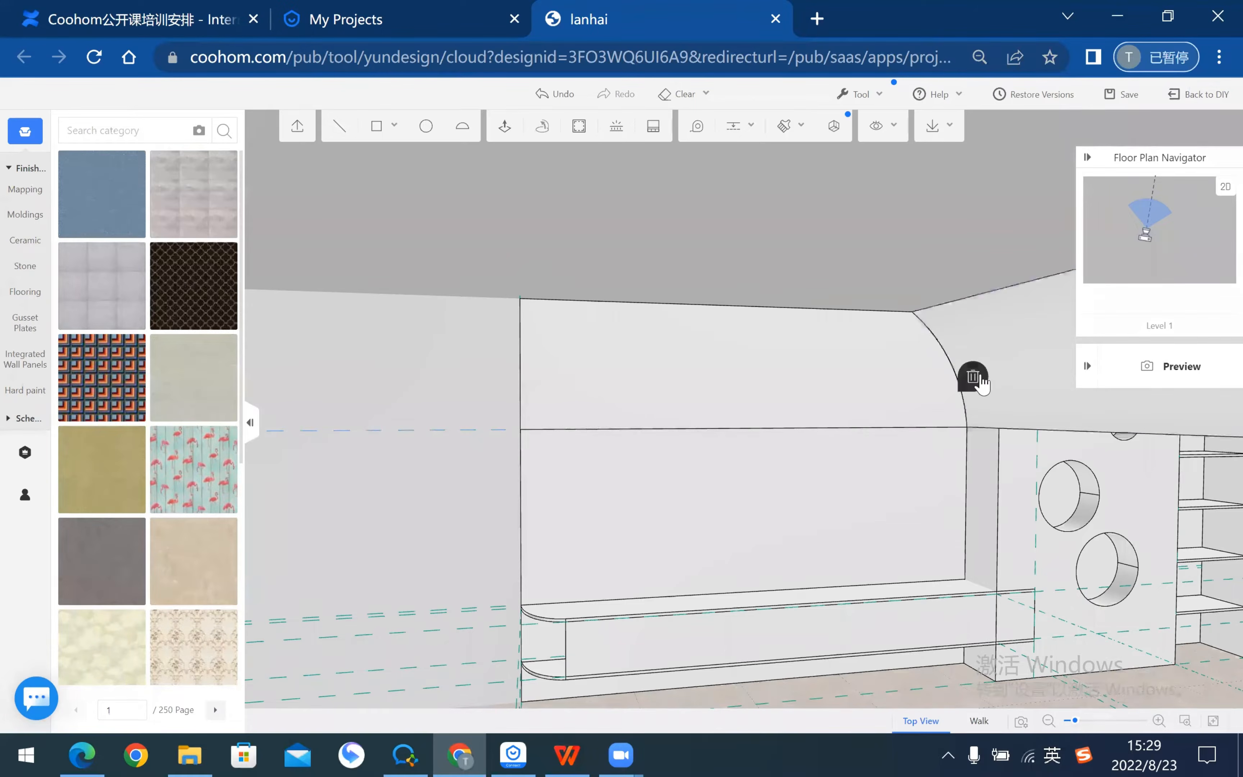
click(639, 428)
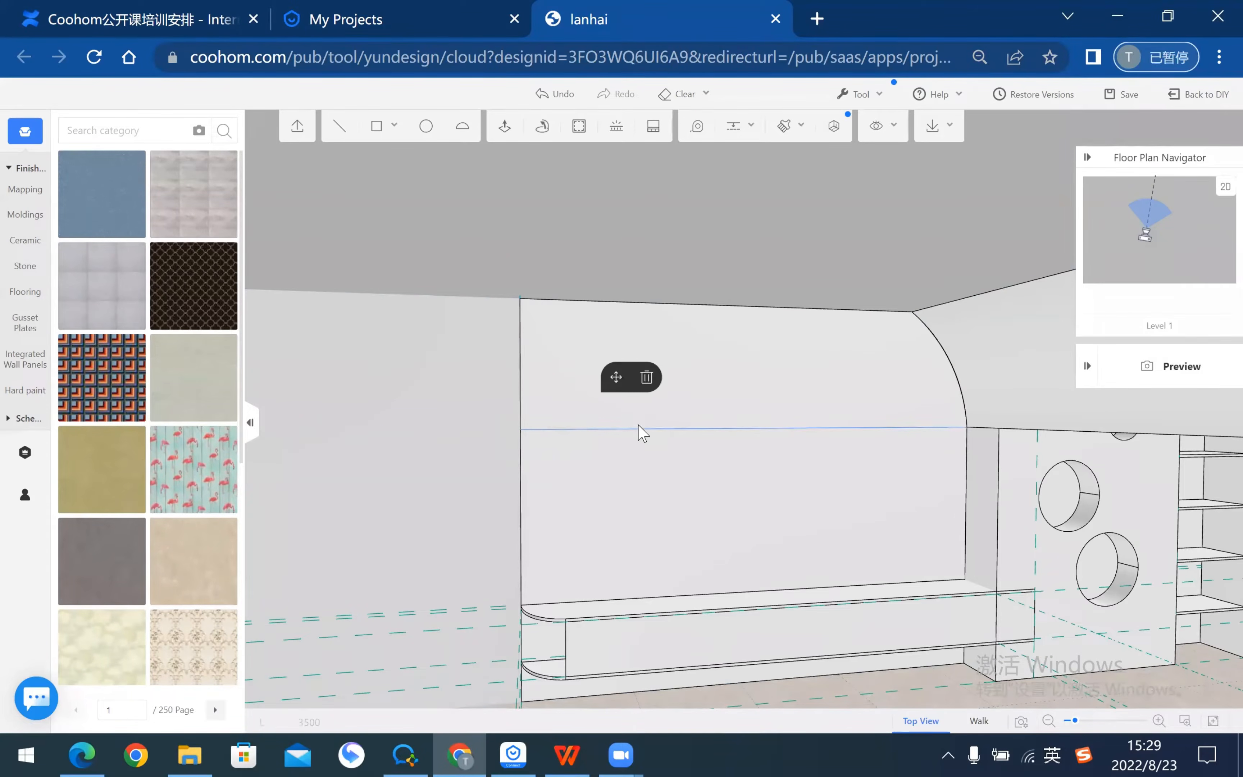
click(647, 379)
Step: Add two vertical guides inside the wall face, starting from its straight side edge, with the second offset 50 mm from the first
scroll(524, 454, down, 3)
scroll(513, 473, down, 4)
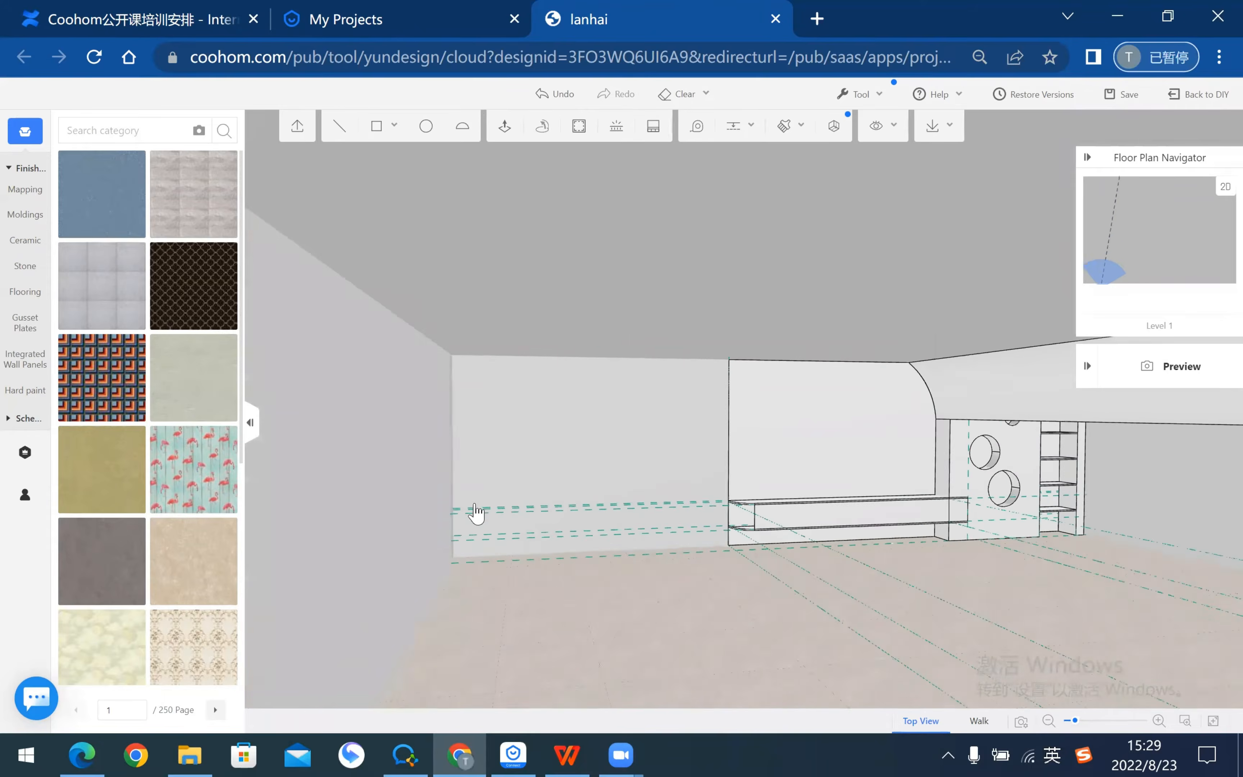
scroll(466, 509, up, 5)
key(d)
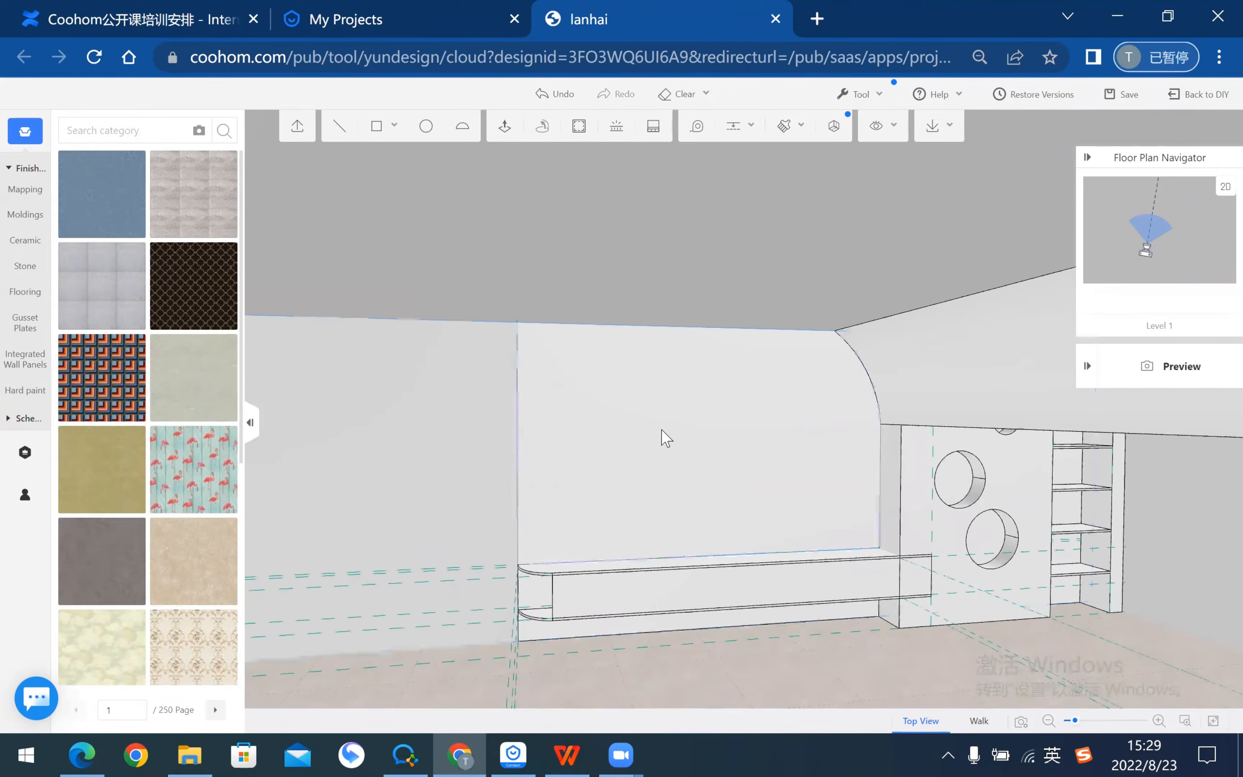
click(868, 426)
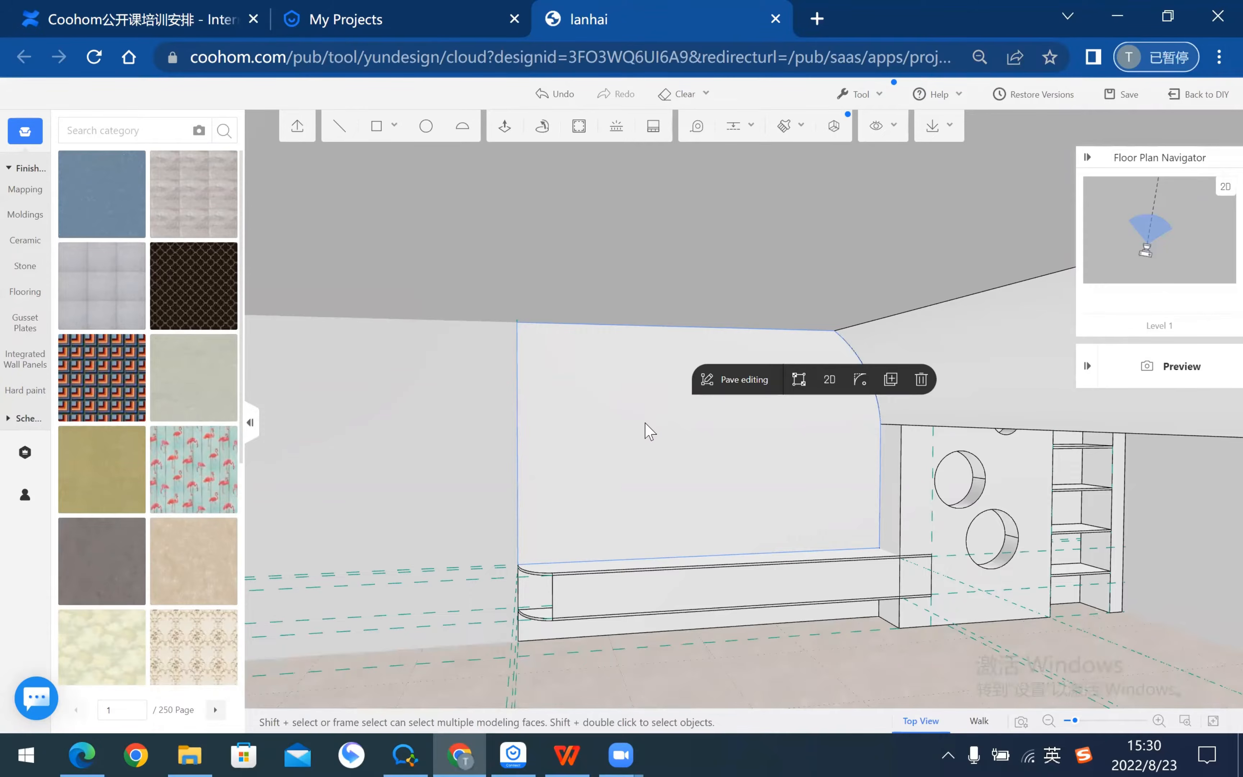
click(459, 433)
key(a)
key(w)
mouse_move(739, 126)
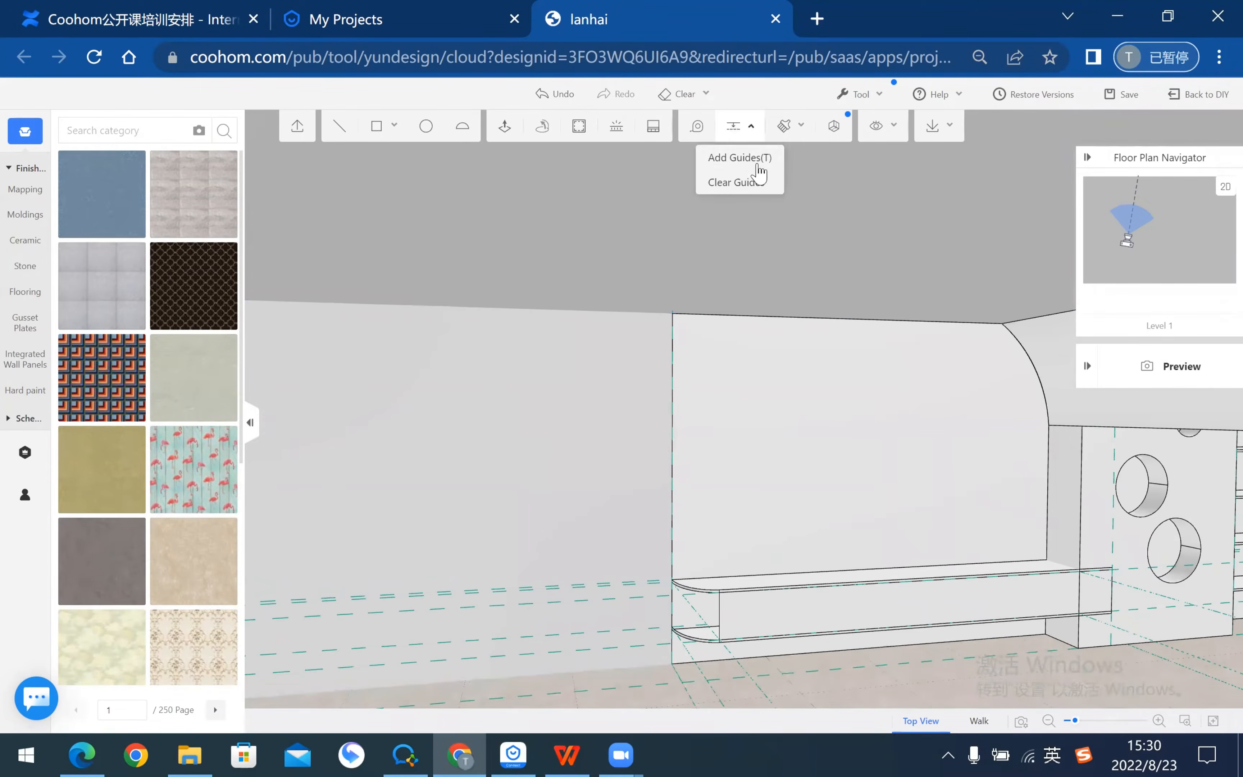
click(759, 165)
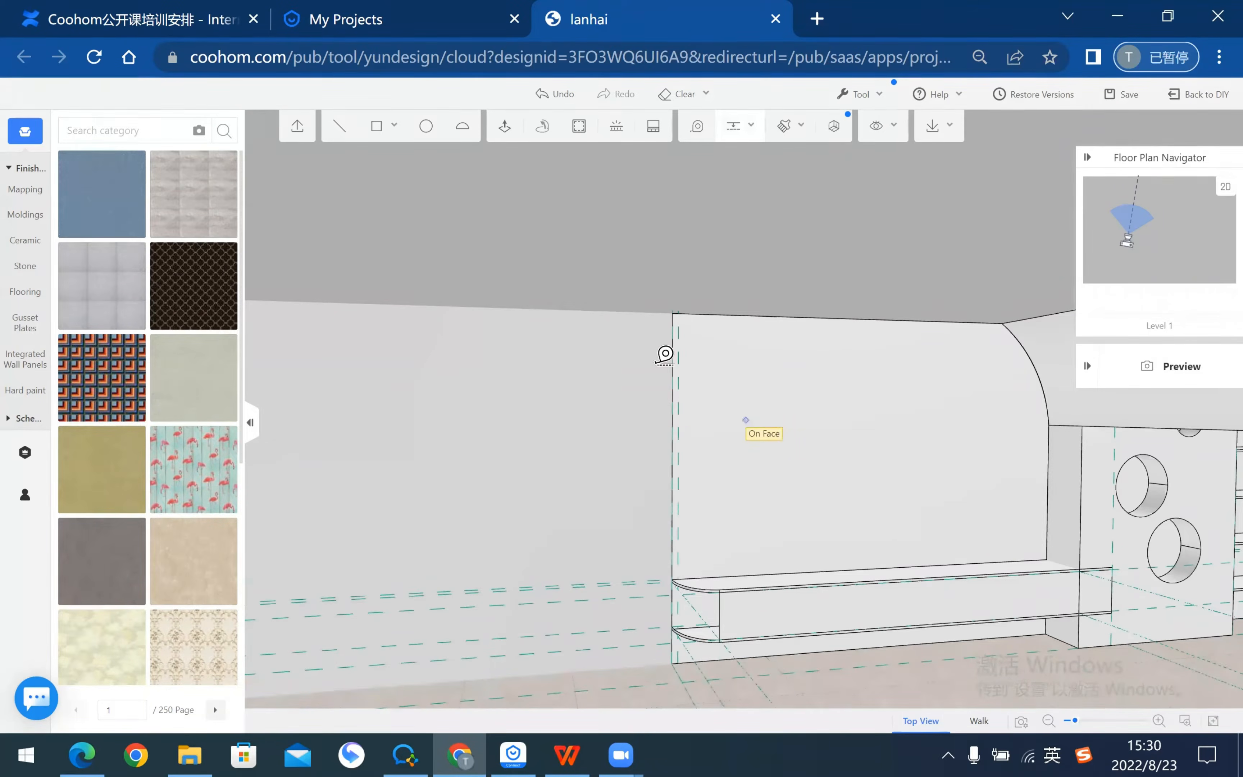
scroll(616, 397, up, 3)
scroll(616, 397, down, 3)
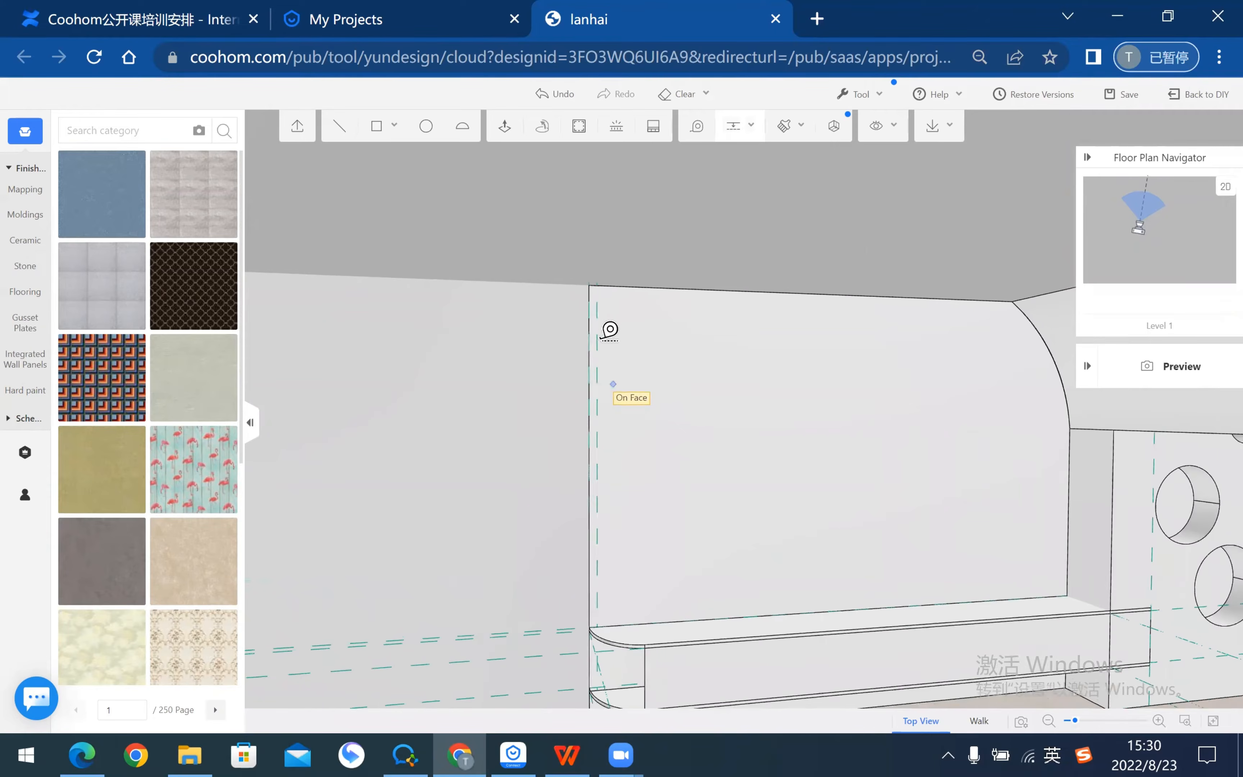
click(626, 329)
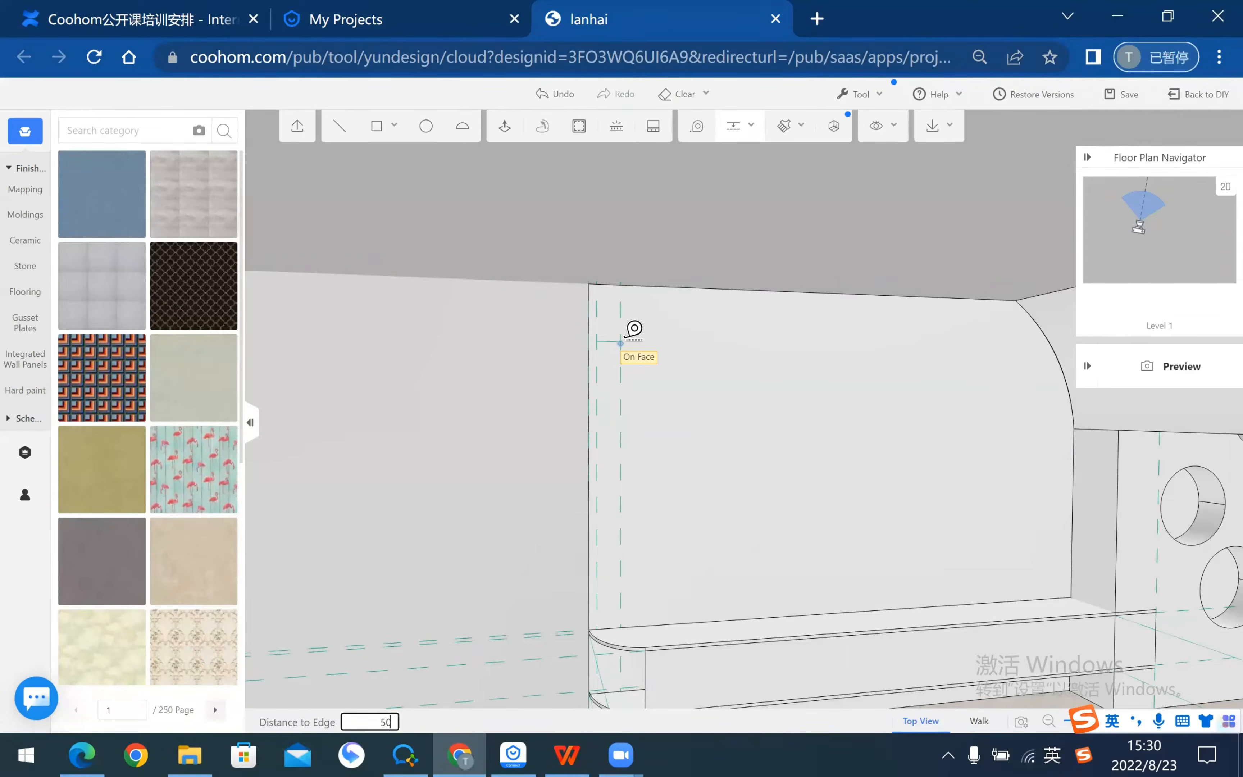
key(Return)
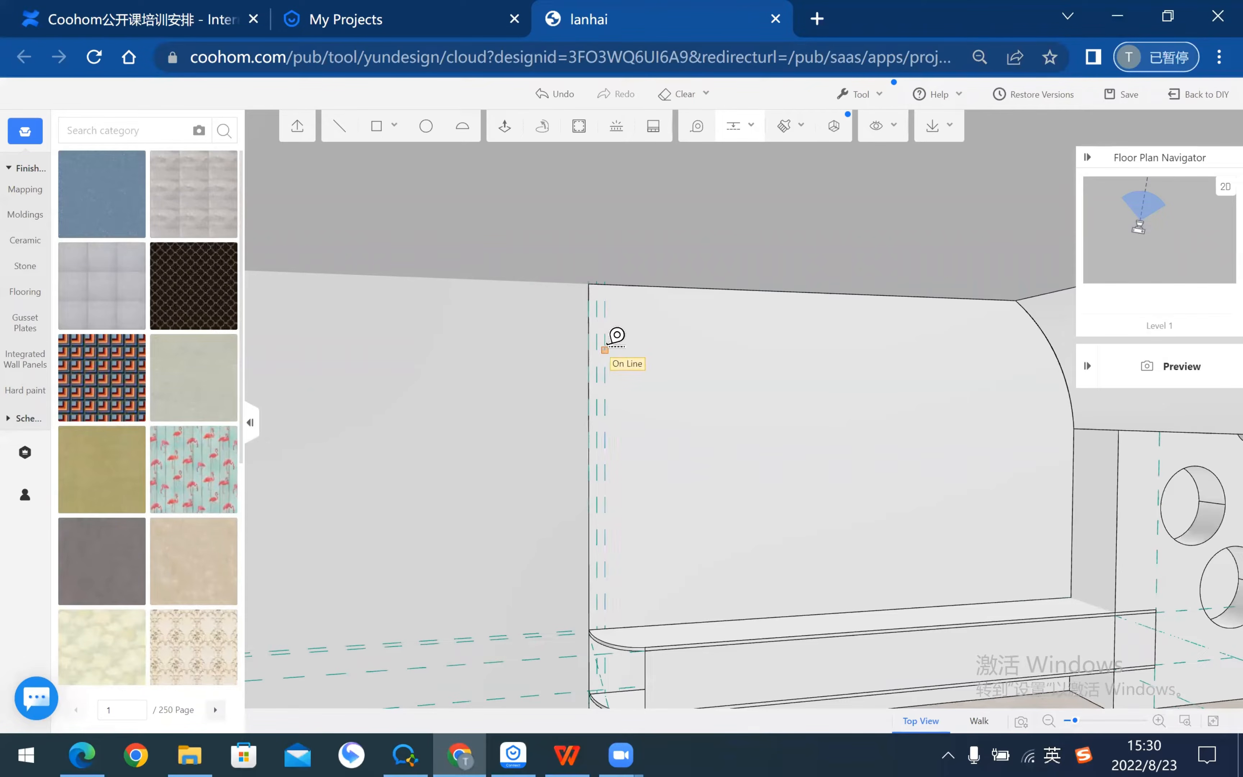
Step: Add five more vertical guides across the wall face, each offset 50 mm from the previous one
click(608, 347)
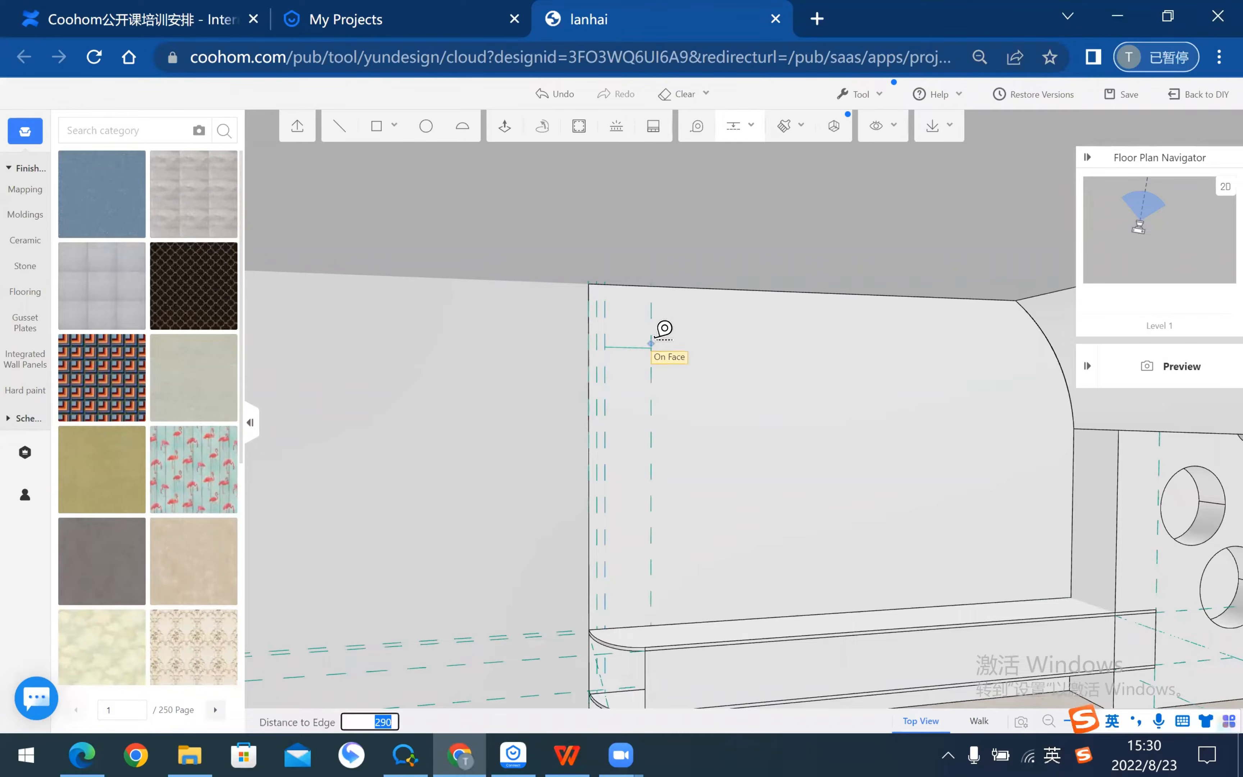
text(50)
key(Return)
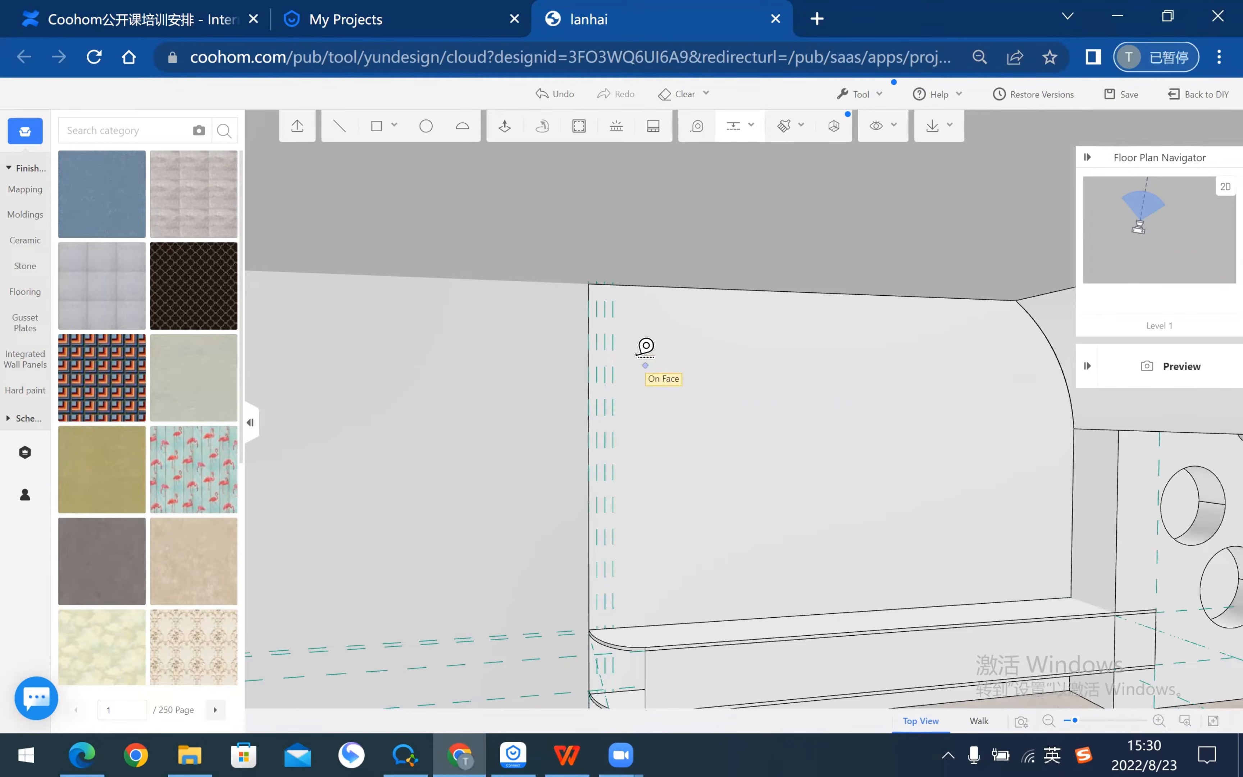
click(614, 371)
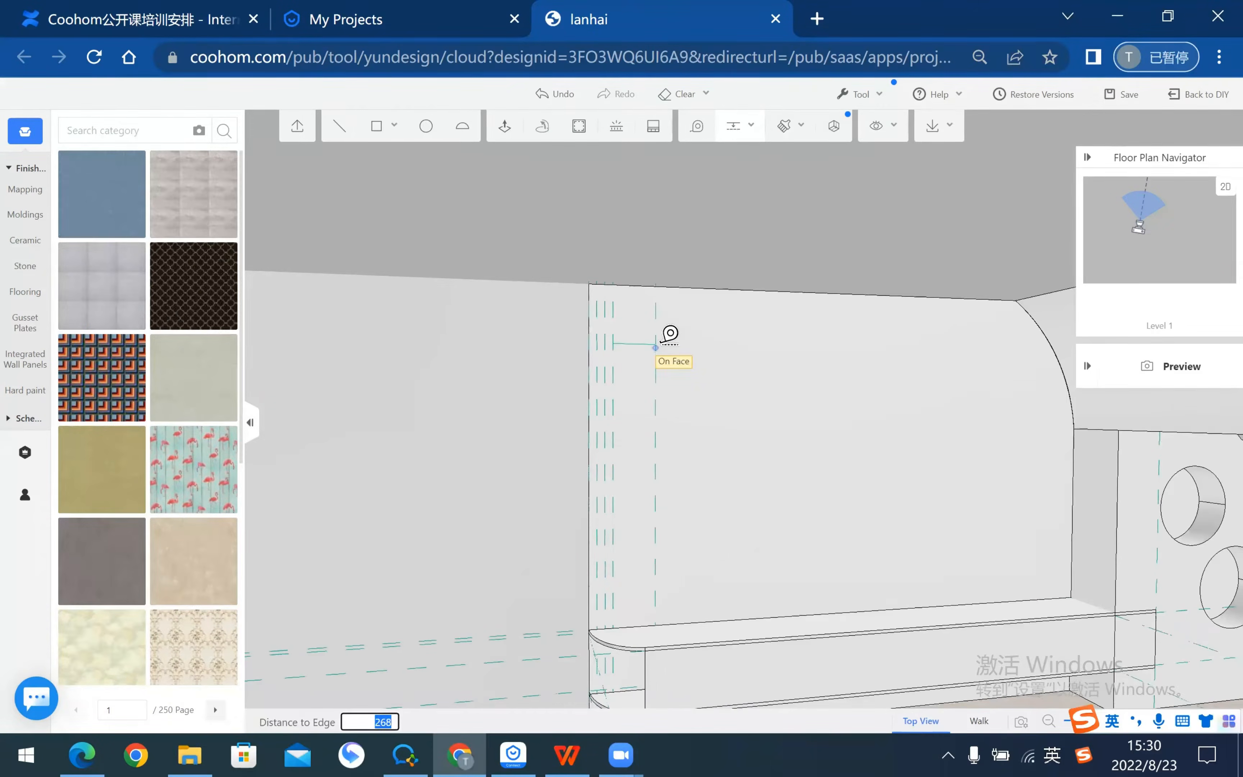
text(50)
key(Return)
click(629, 339)
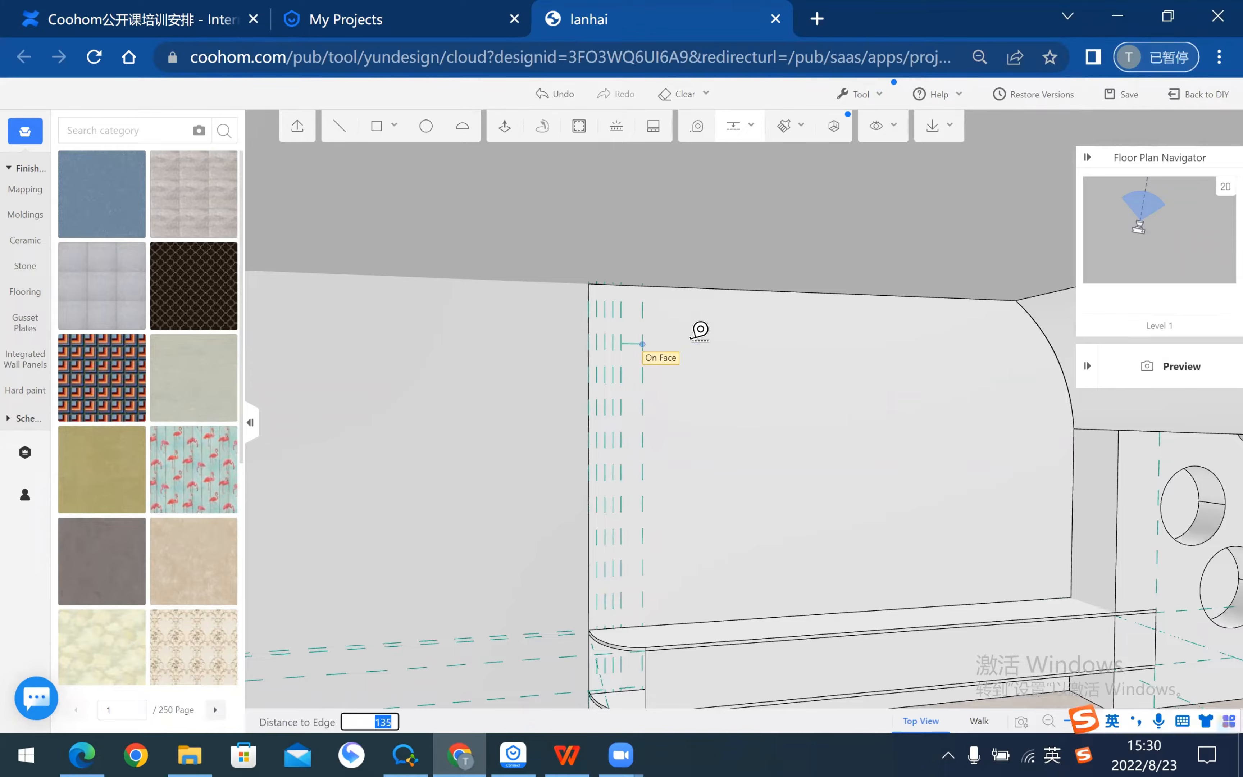
text(50)
key(Return)
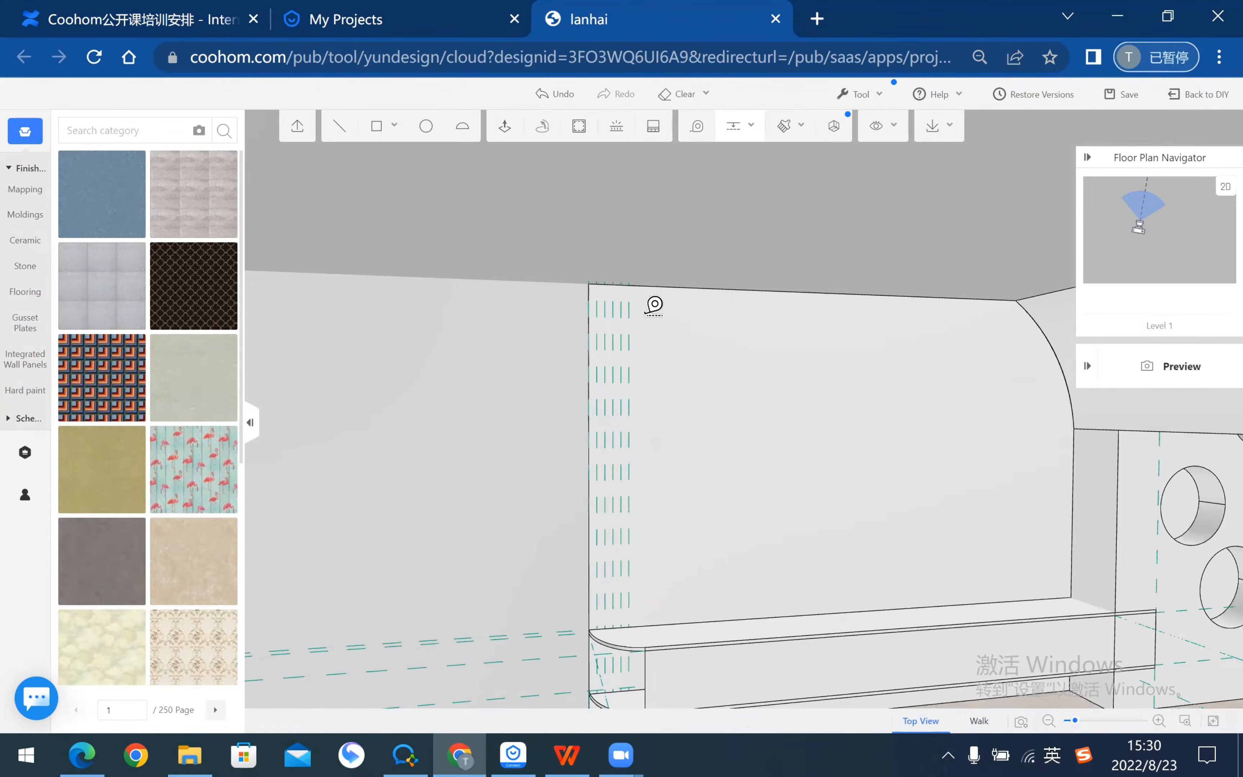
click(630, 324)
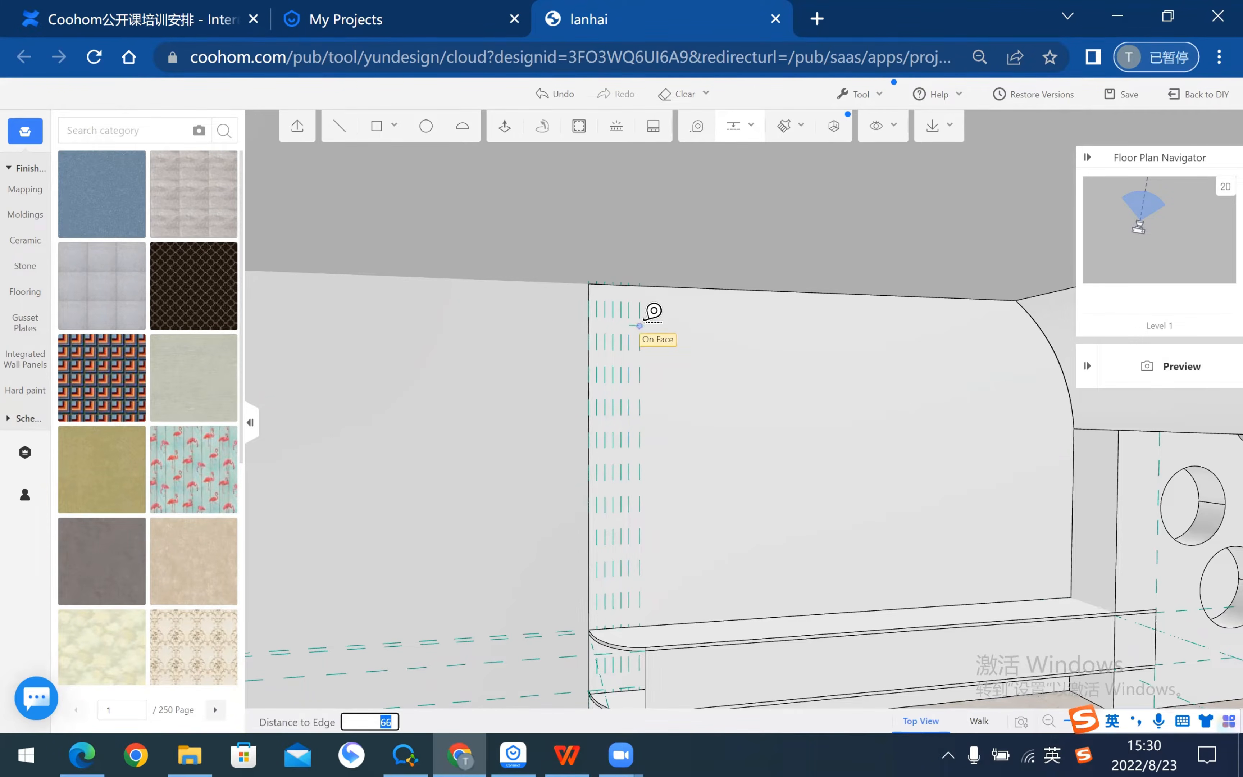
key(Return)
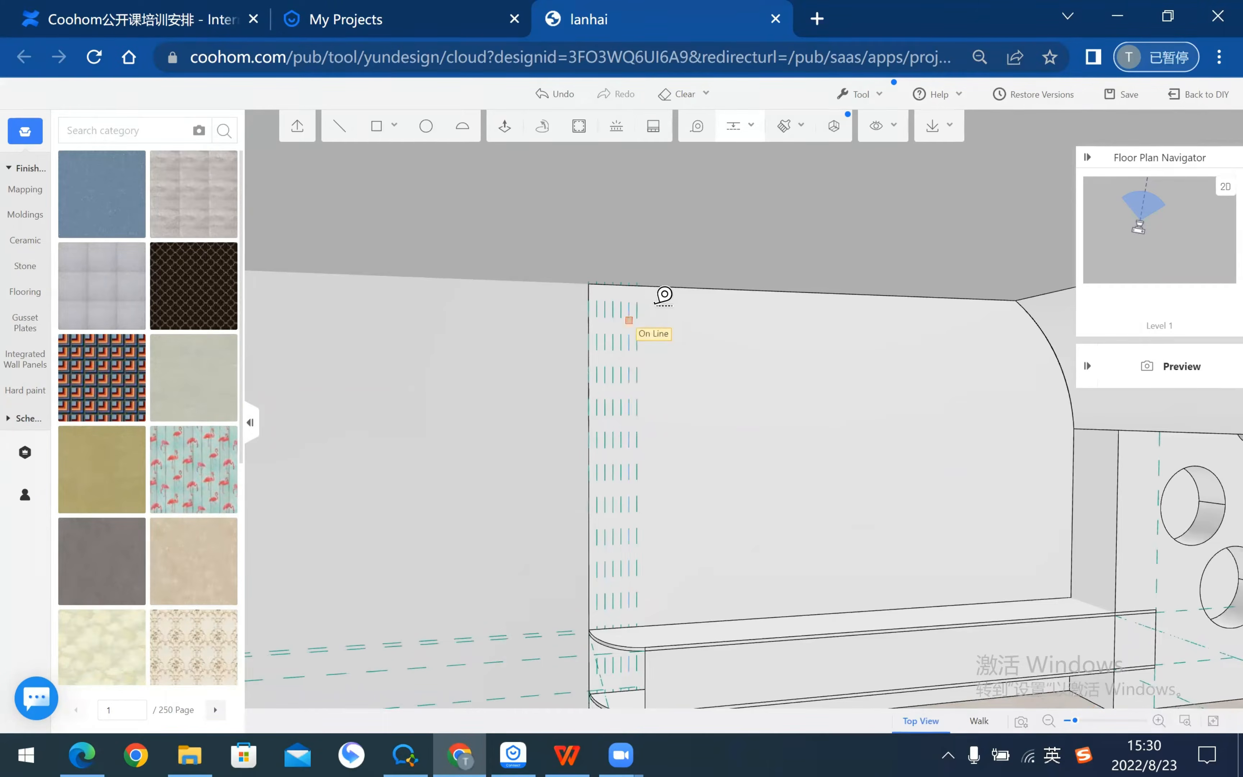
click(637, 312)
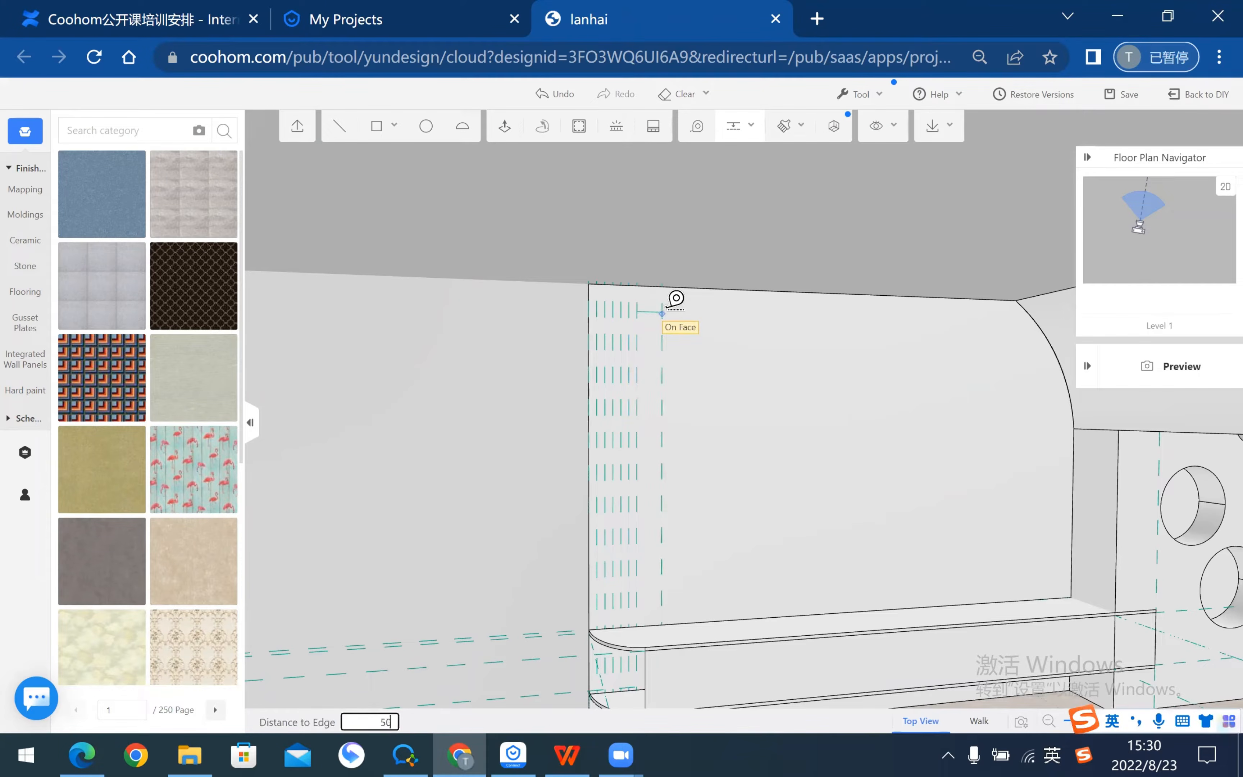
key(Return)
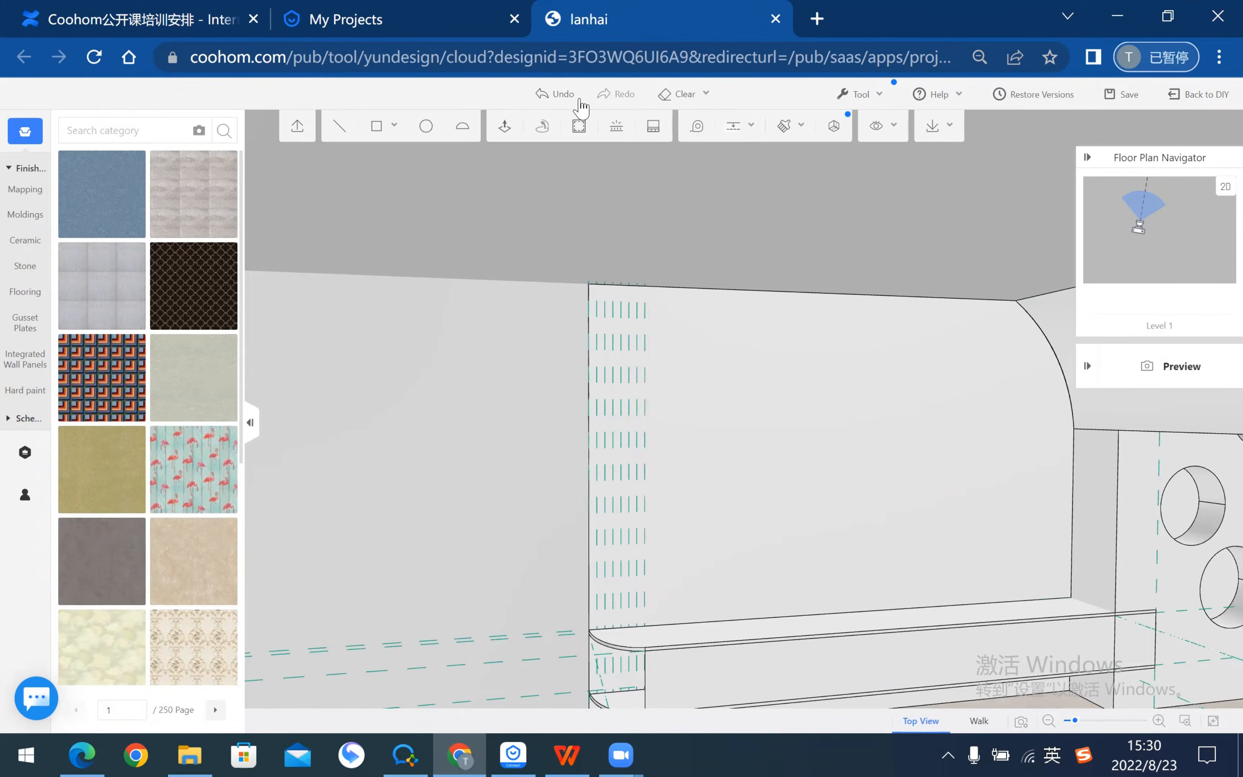
Step: Continue the row with three further vertical guides at 50 mm spacing, then stop placing guides
click(512, 109)
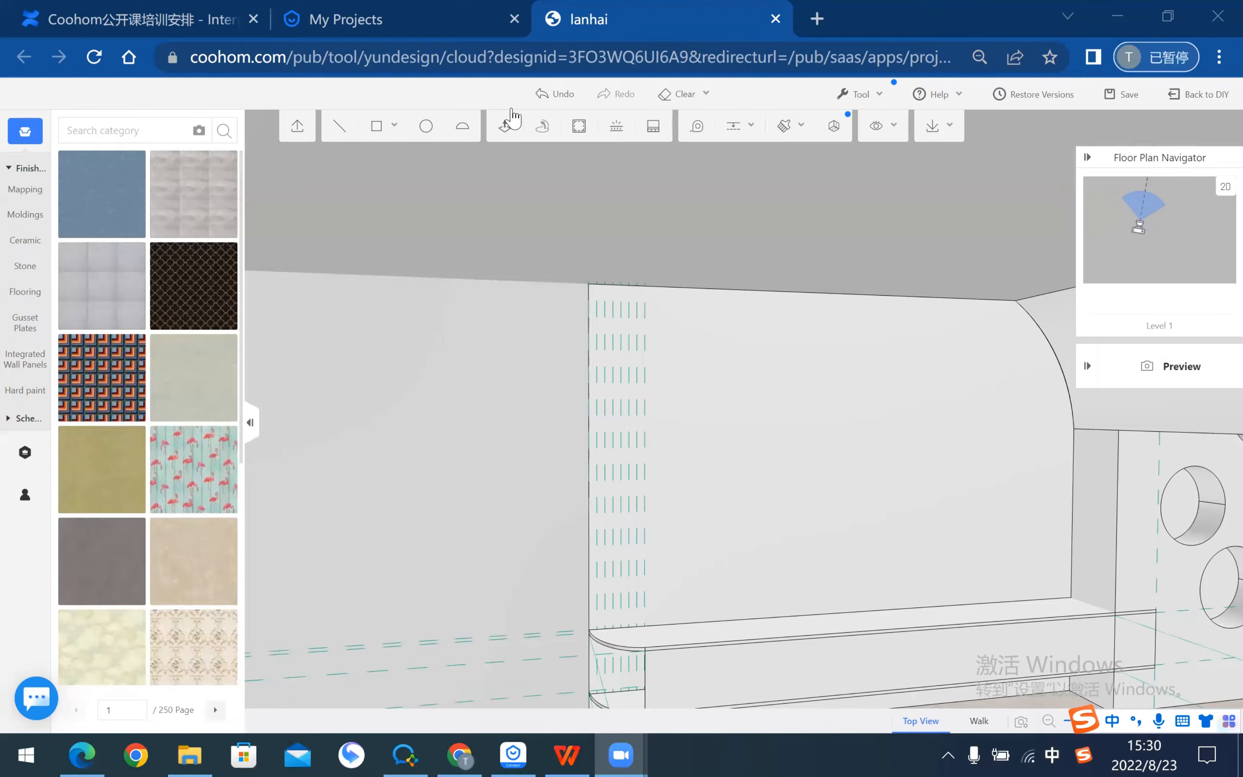
click(498, 413)
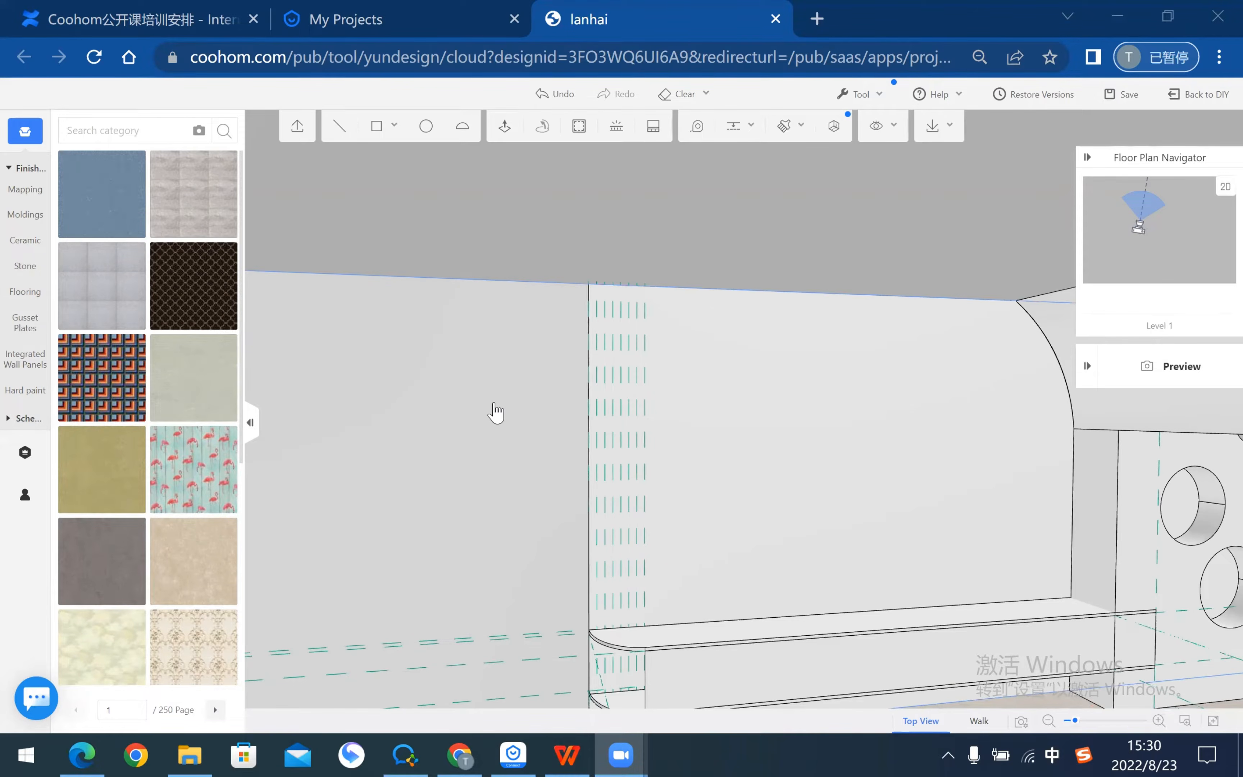
scroll(494, 426, down, 3)
scroll(678, 431, up, 5)
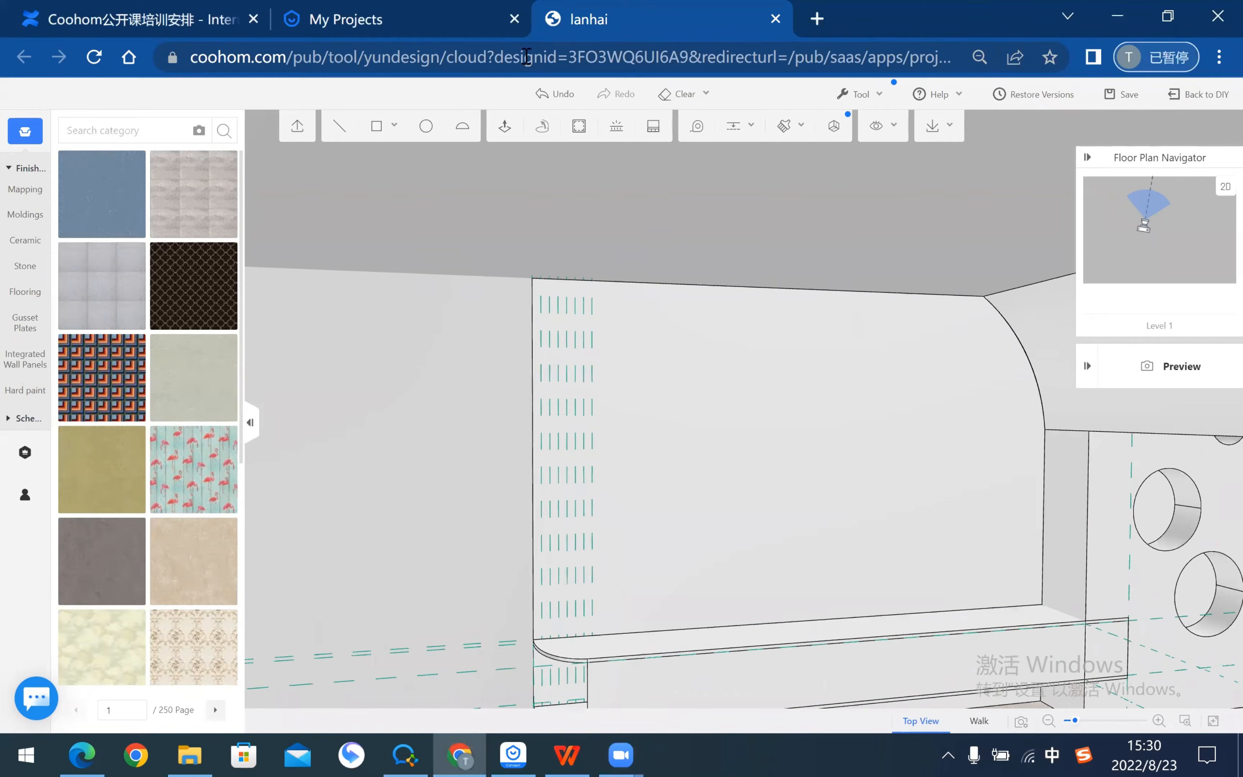
click(751, 142)
click(736, 158)
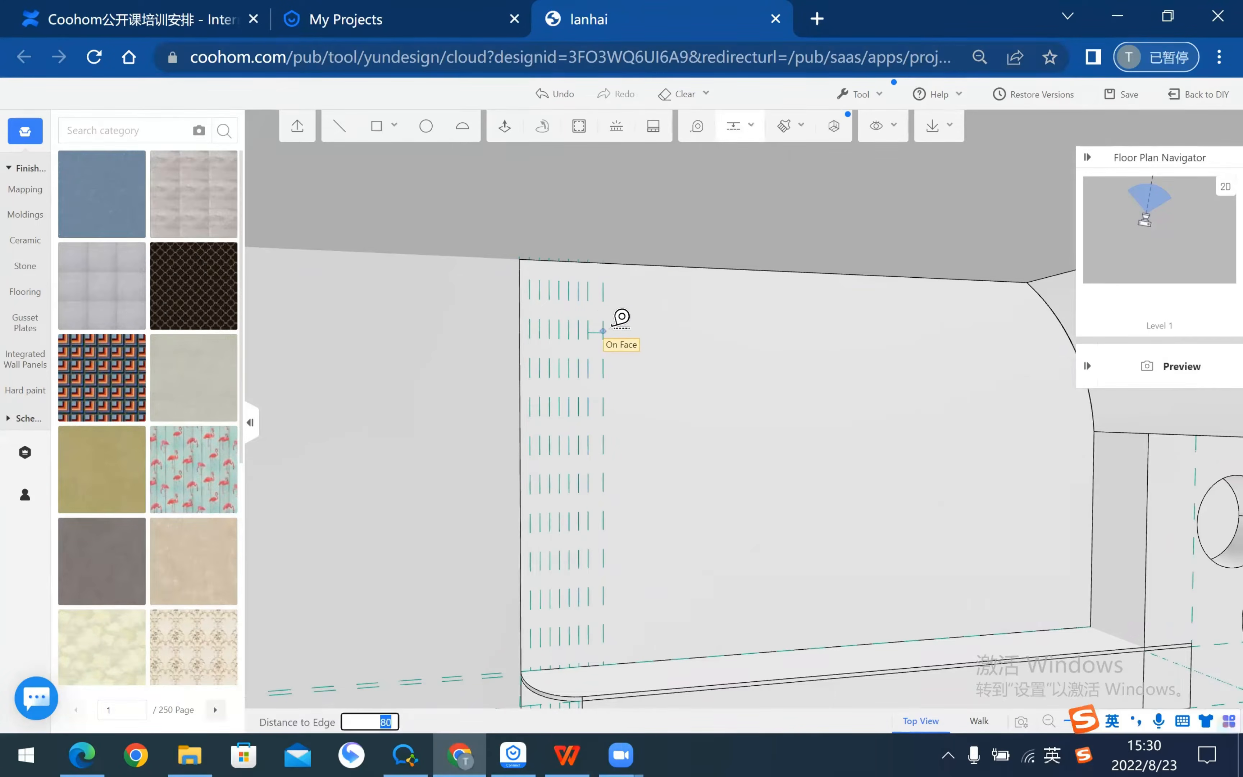
text(50)
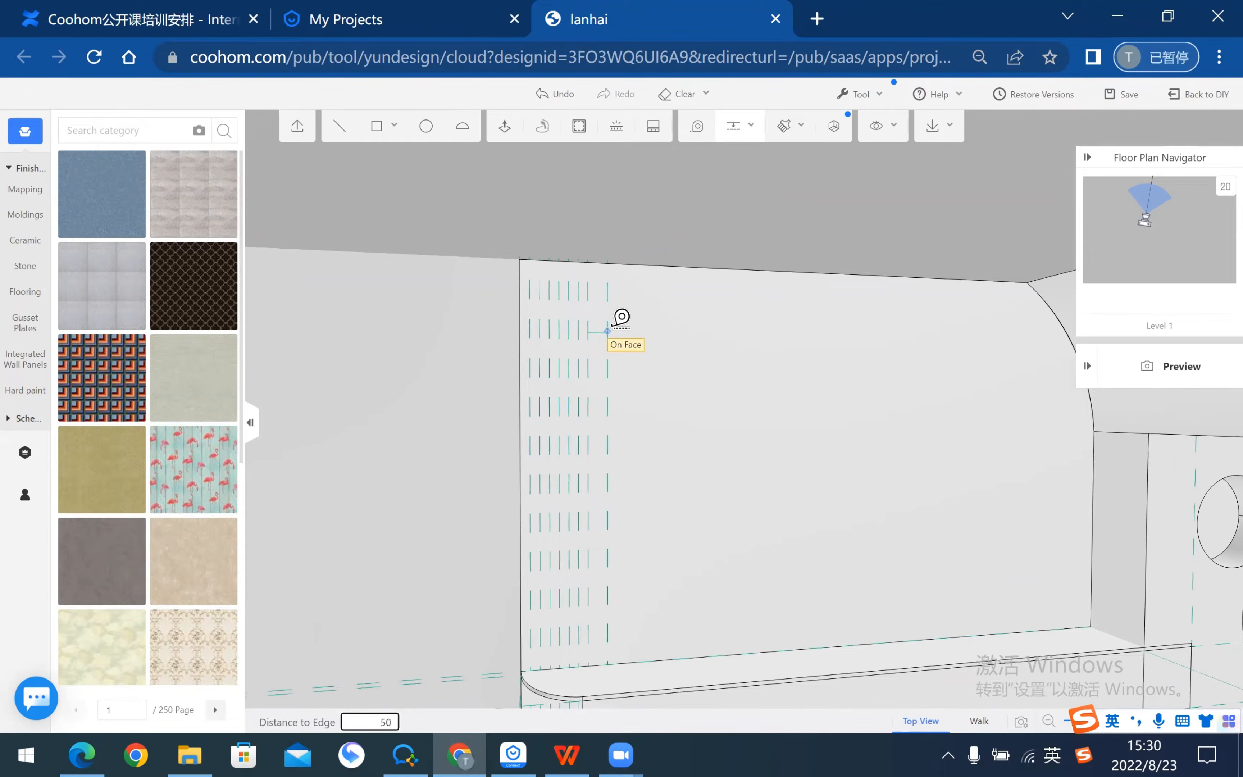
key(Return)
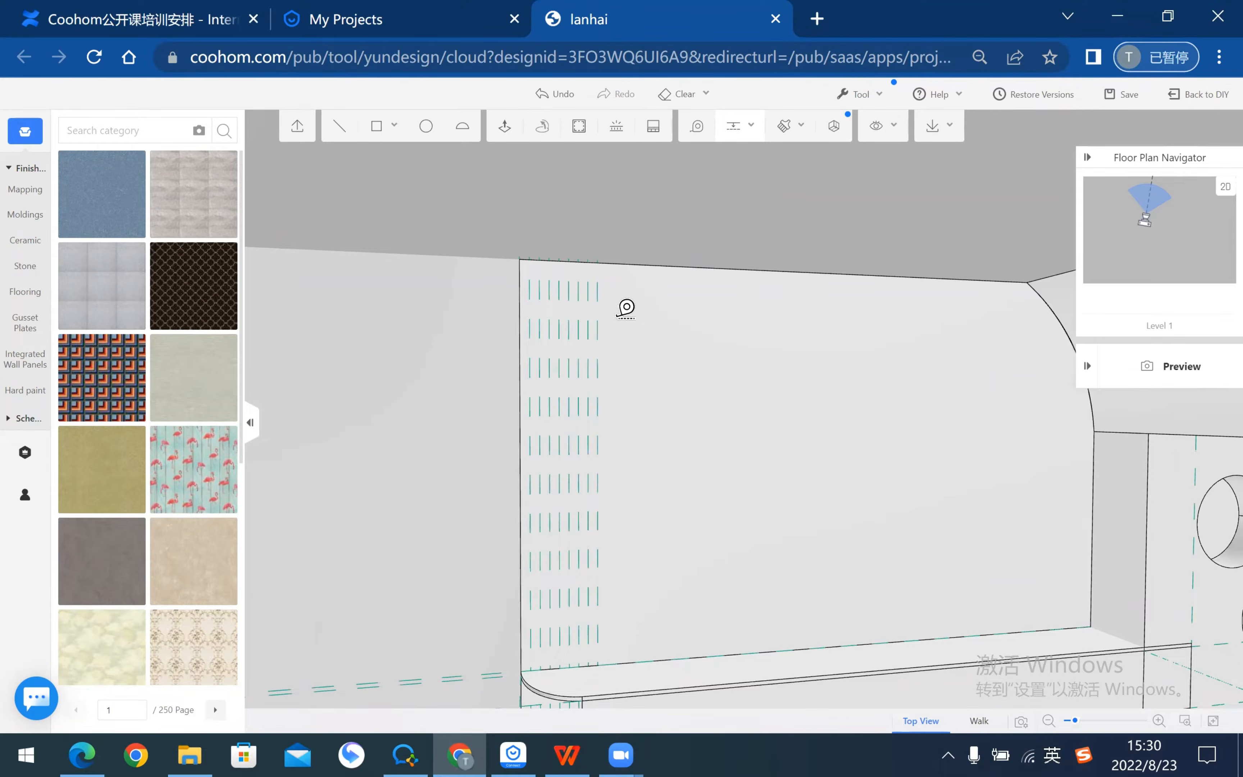
text(50)
key(Return)
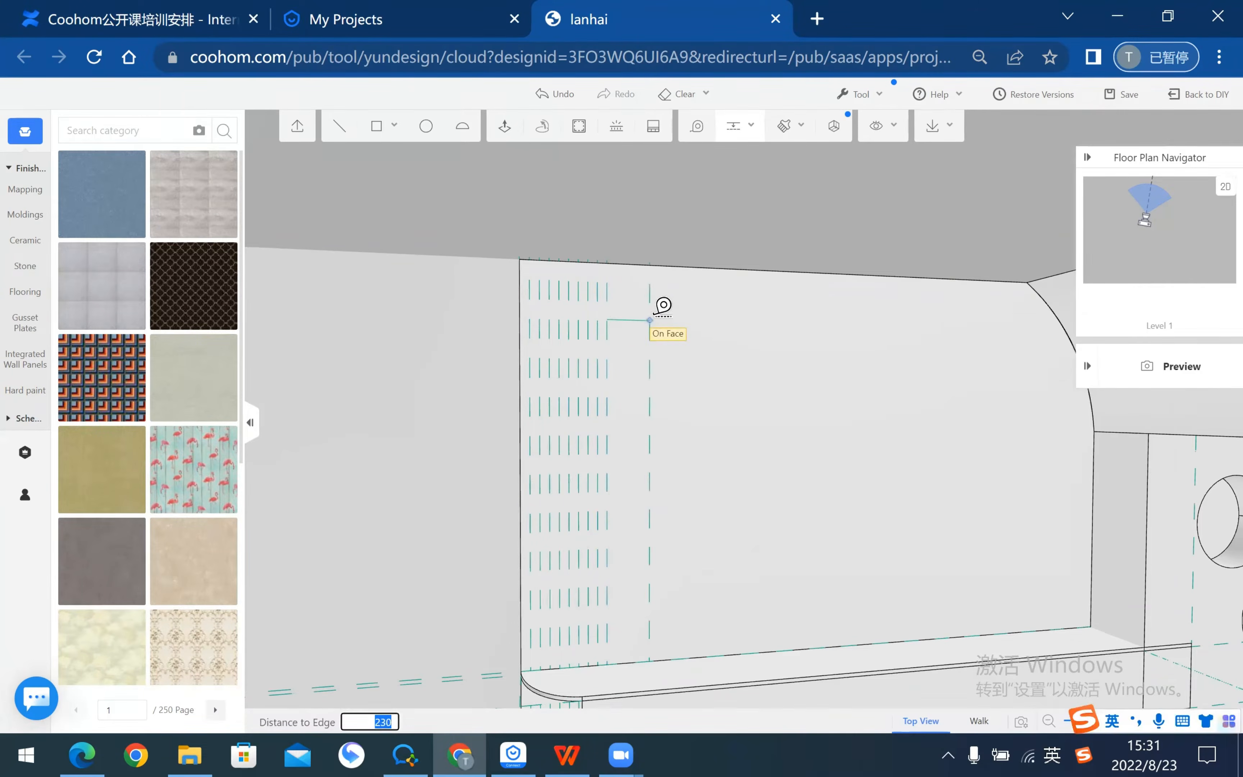
text(50)
key(Return)
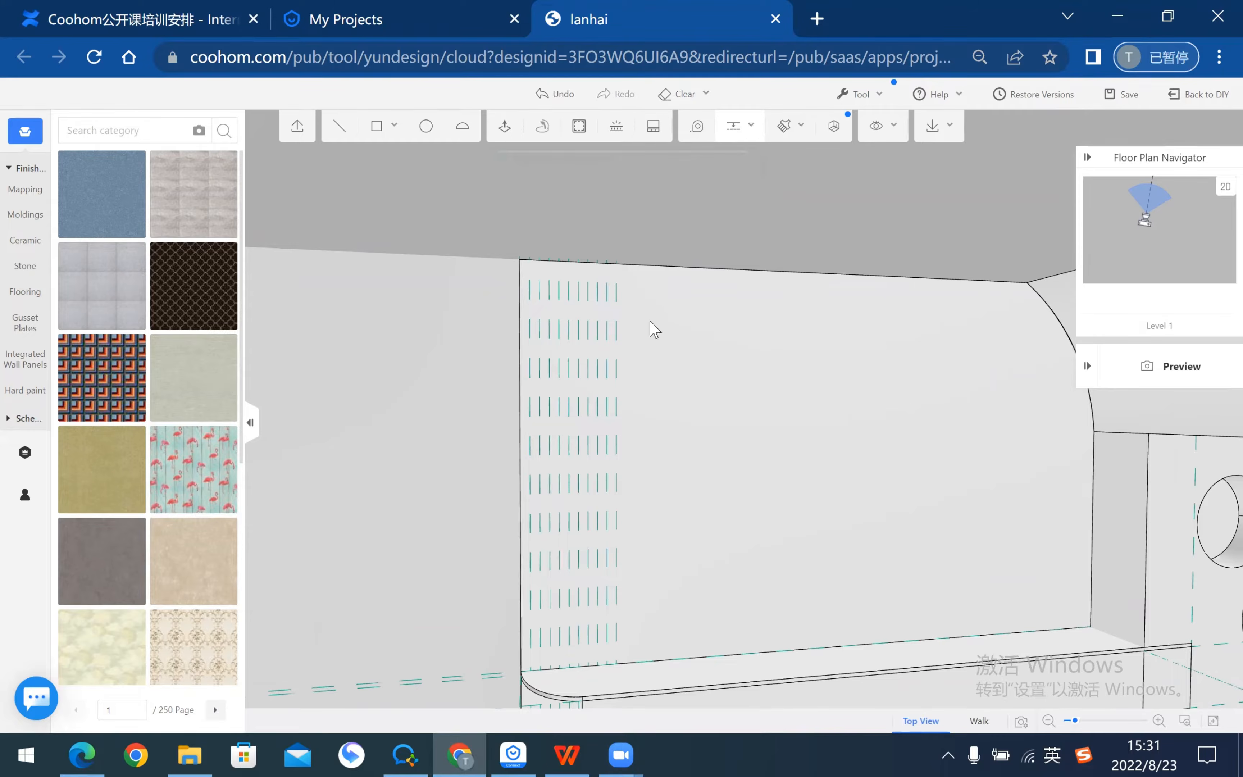
Step: Draw the first three adjacent 50 by 2120 mm rectangles on the wall above the cabinet, starting at its straight side edge and following the guides
scroll(469, 471, down, 3)
middle_drag(467, 471, 482, 473)
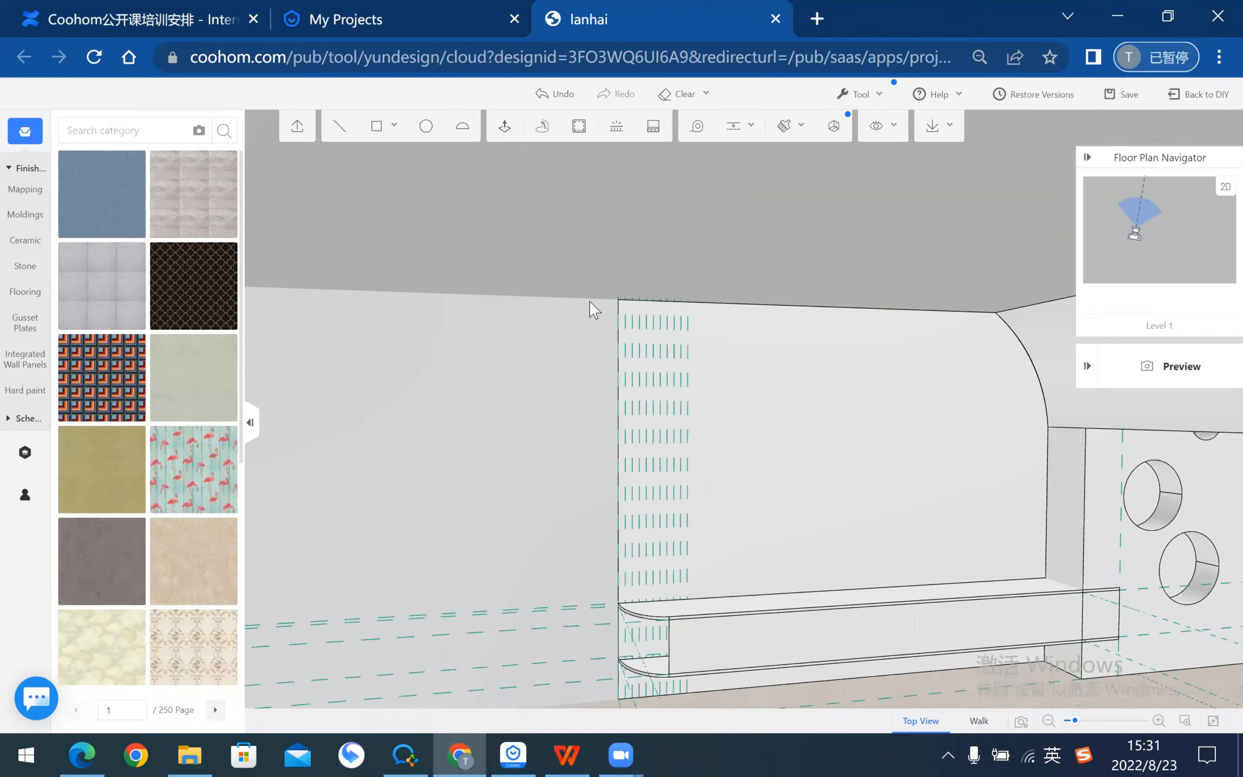
scroll(590, 311, up, 2)
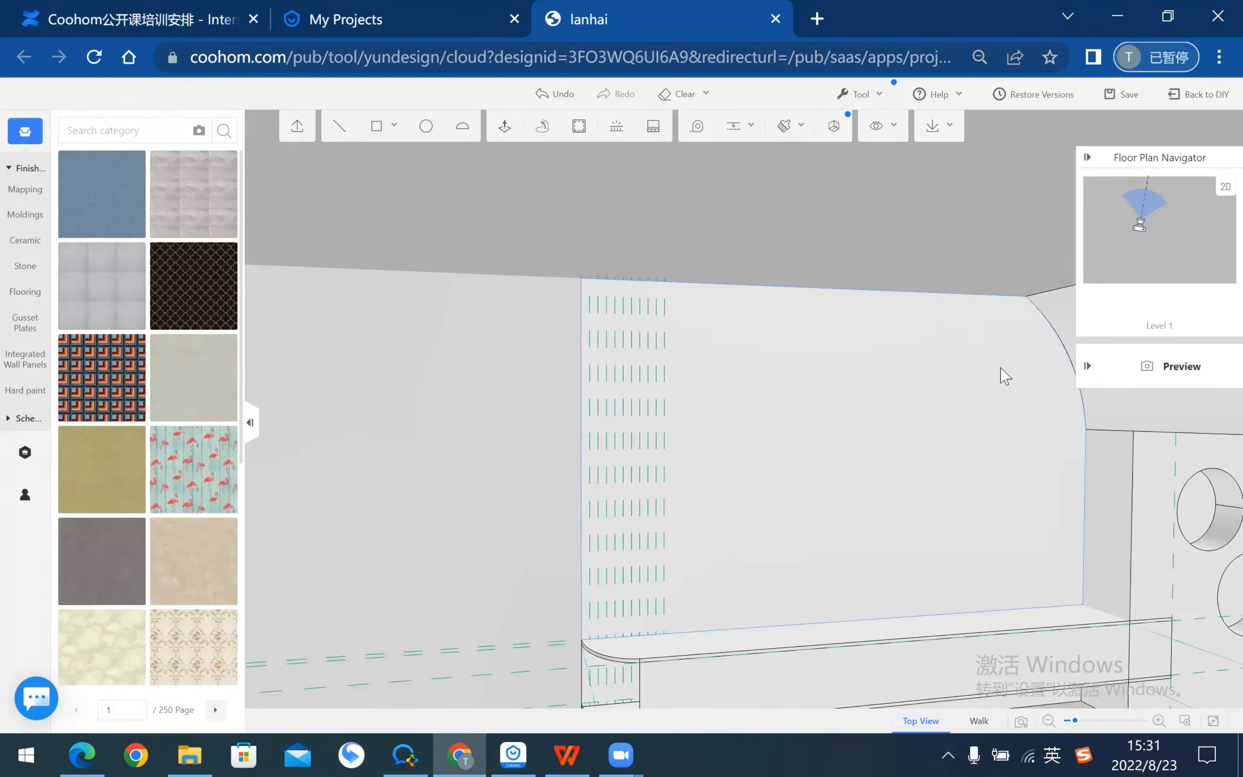
click(377, 126)
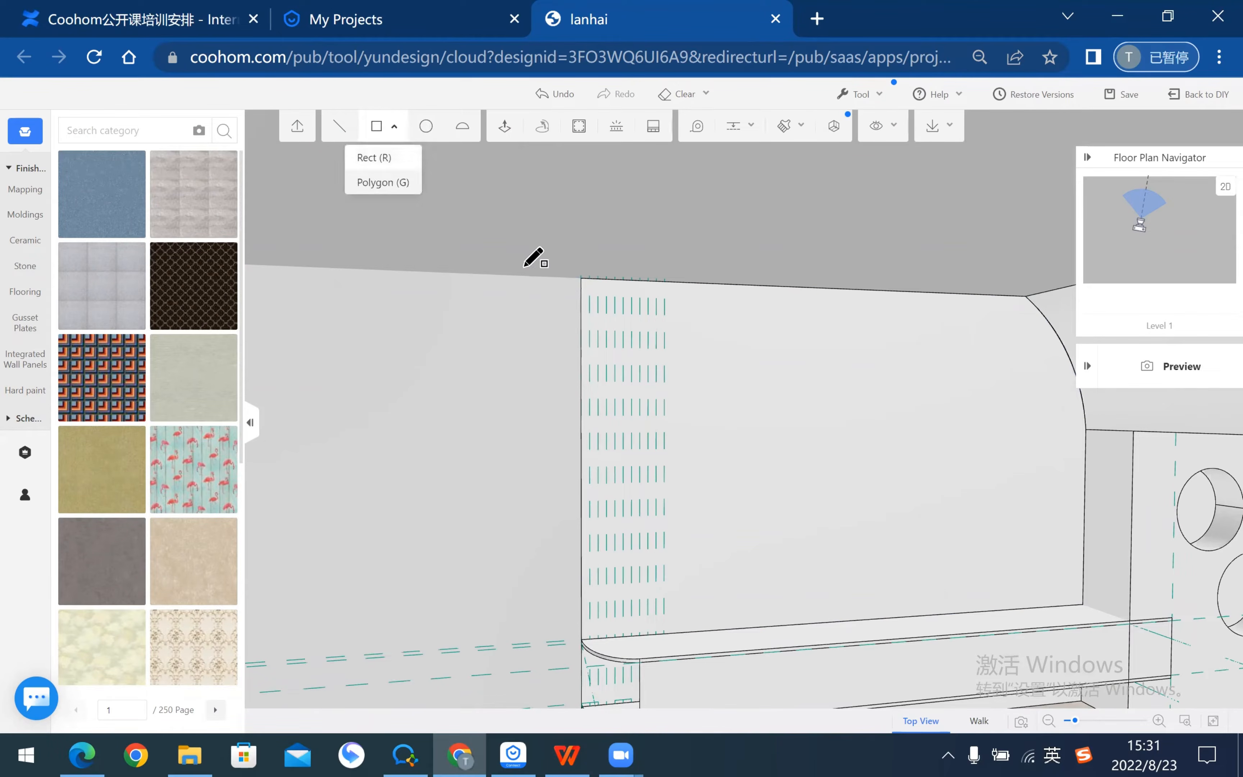
click(581, 278)
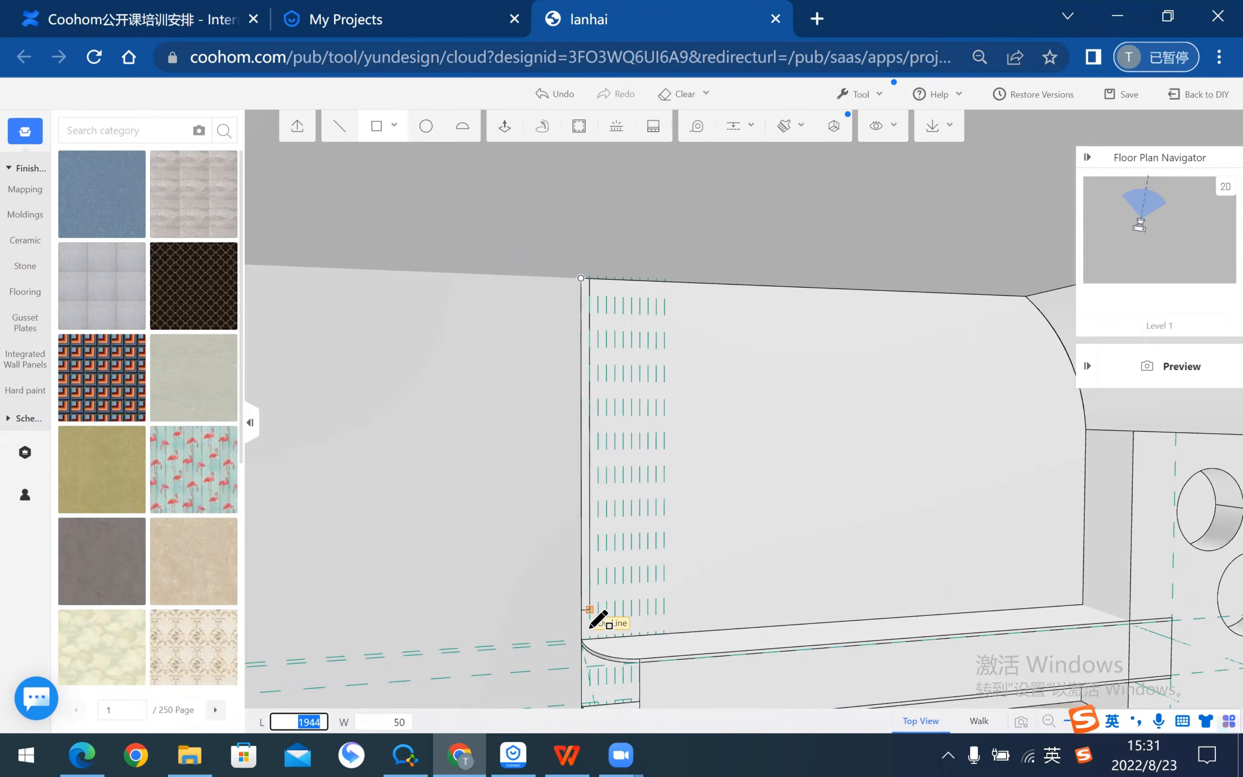
click(612, 605)
click(595, 348)
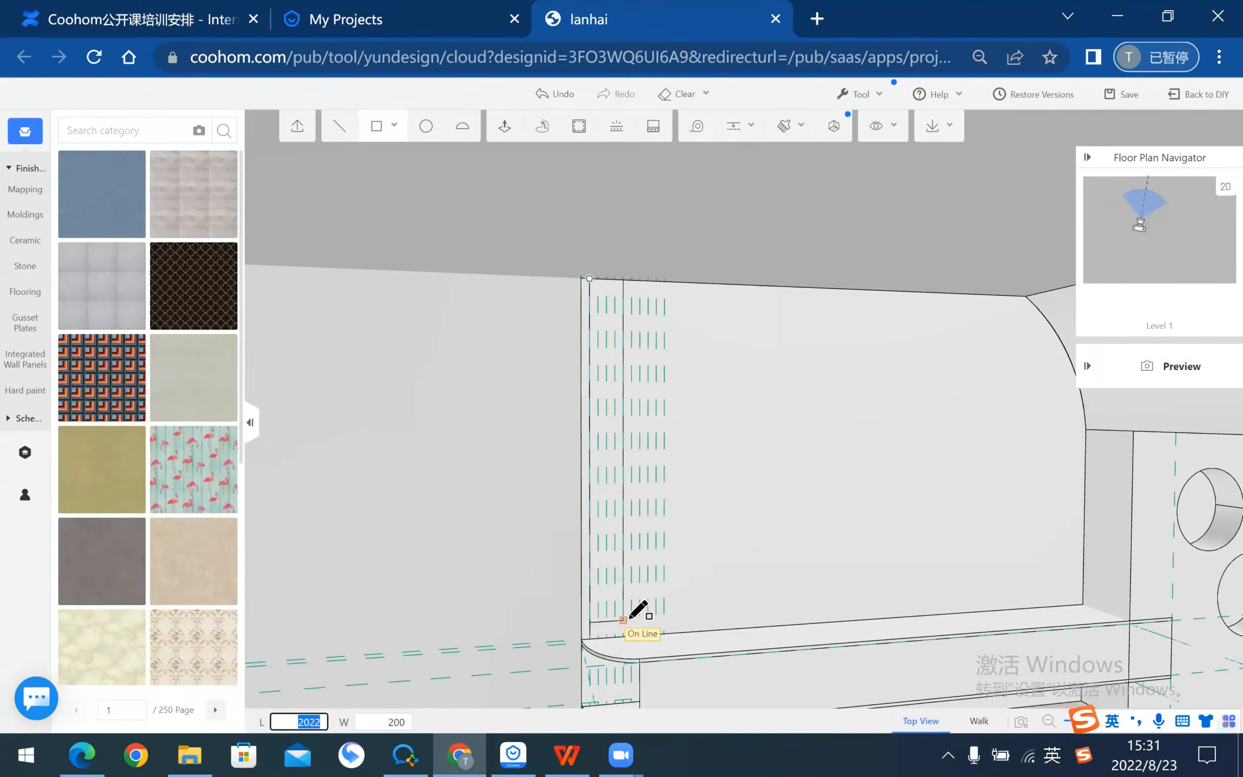
click(599, 637)
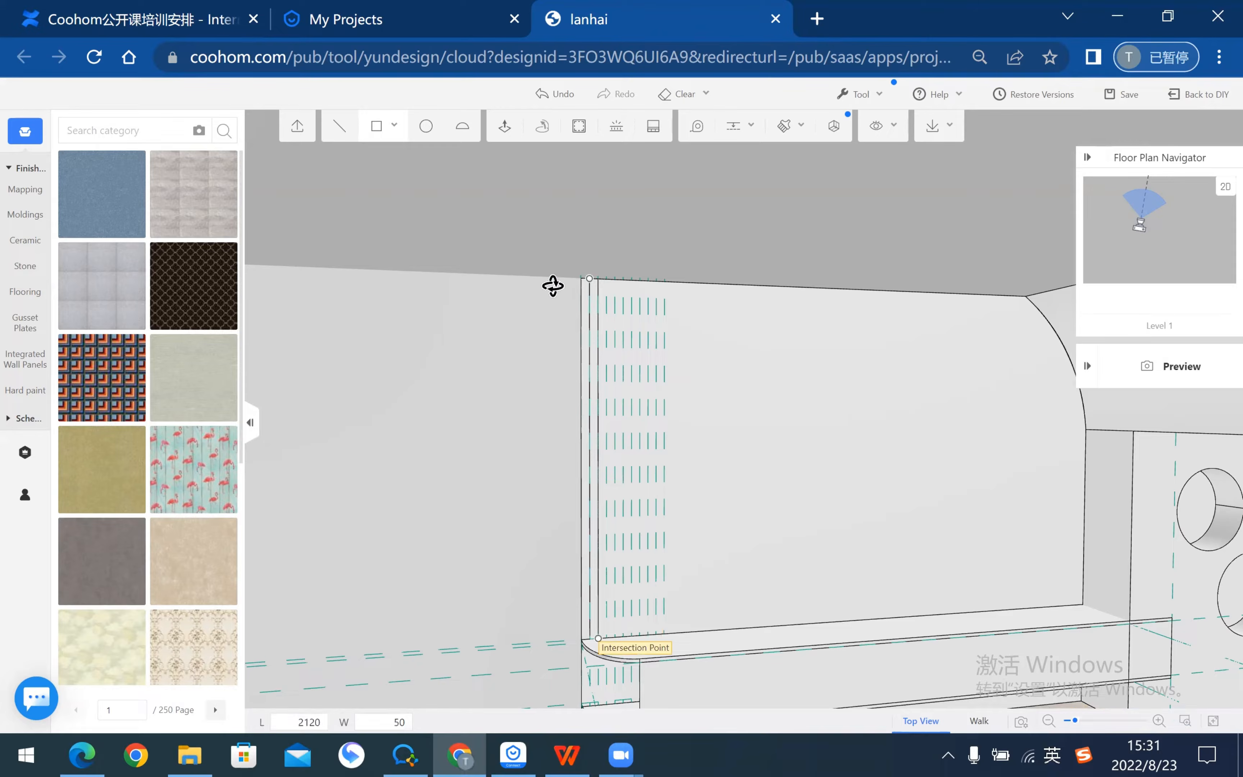
click(598, 278)
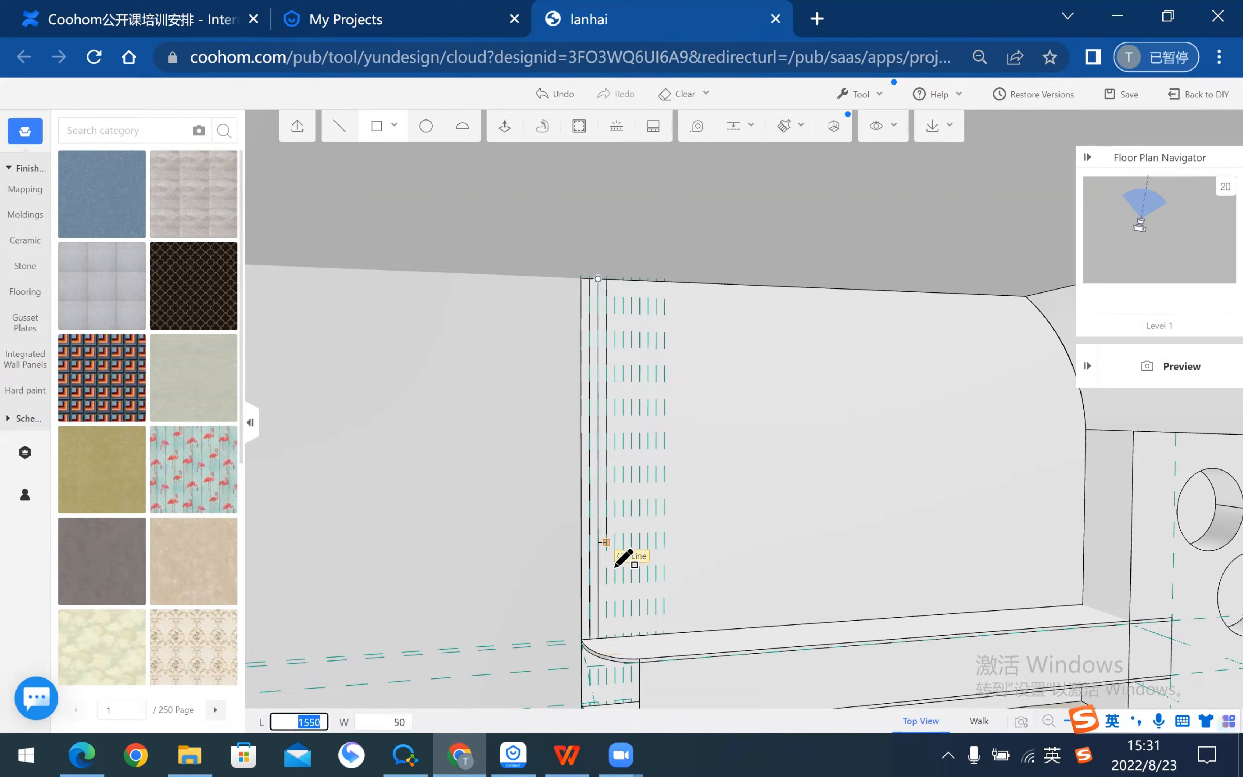
click(609, 636)
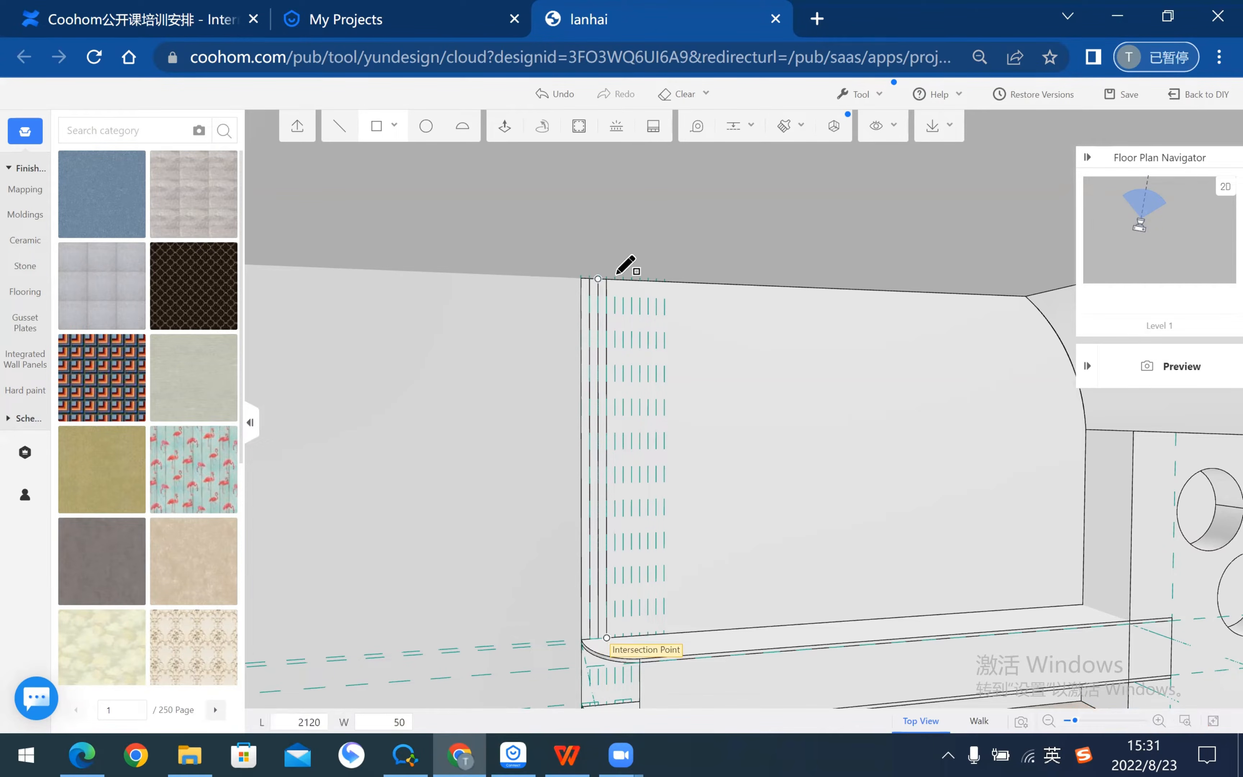
Step: Continue the row above the cabinet with the fourth to seventh full-height rectangles, each spanning one 50 mm guide interval
click(606, 279)
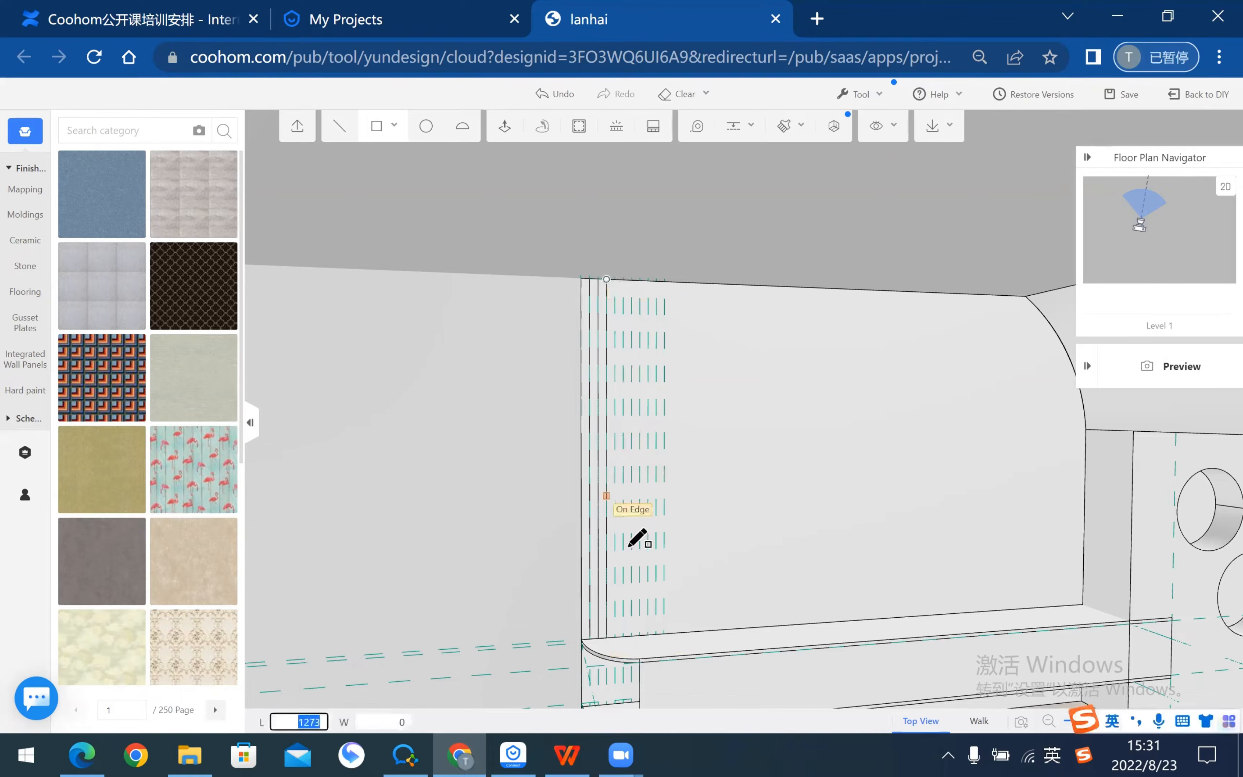
click(614, 637)
click(615, 279)
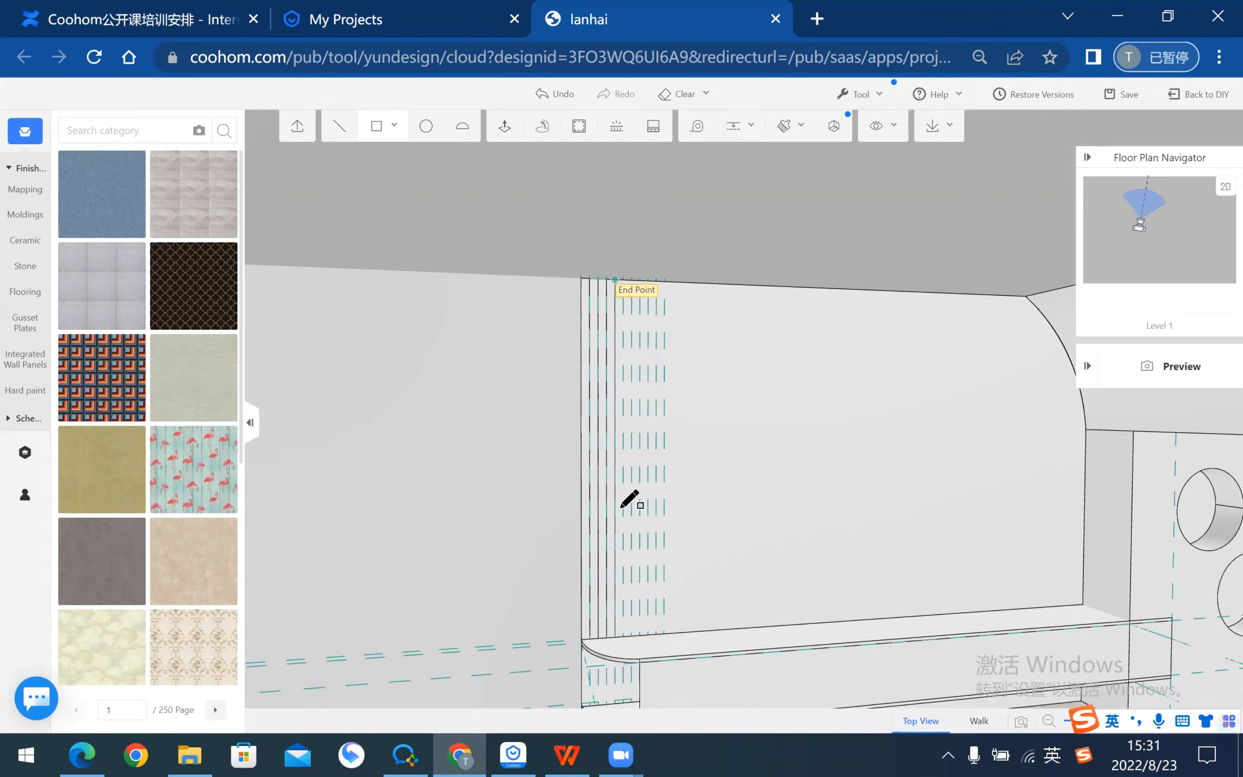
click(671, 505)
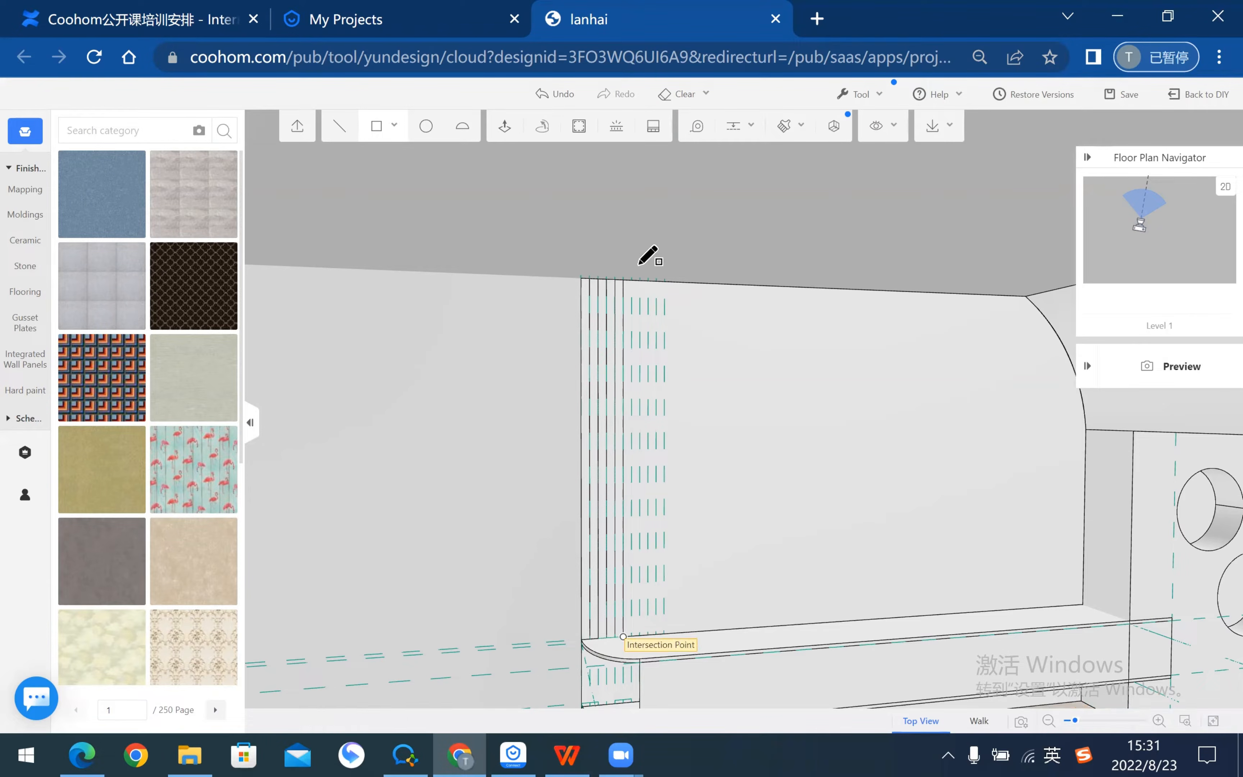
click(633, 636)
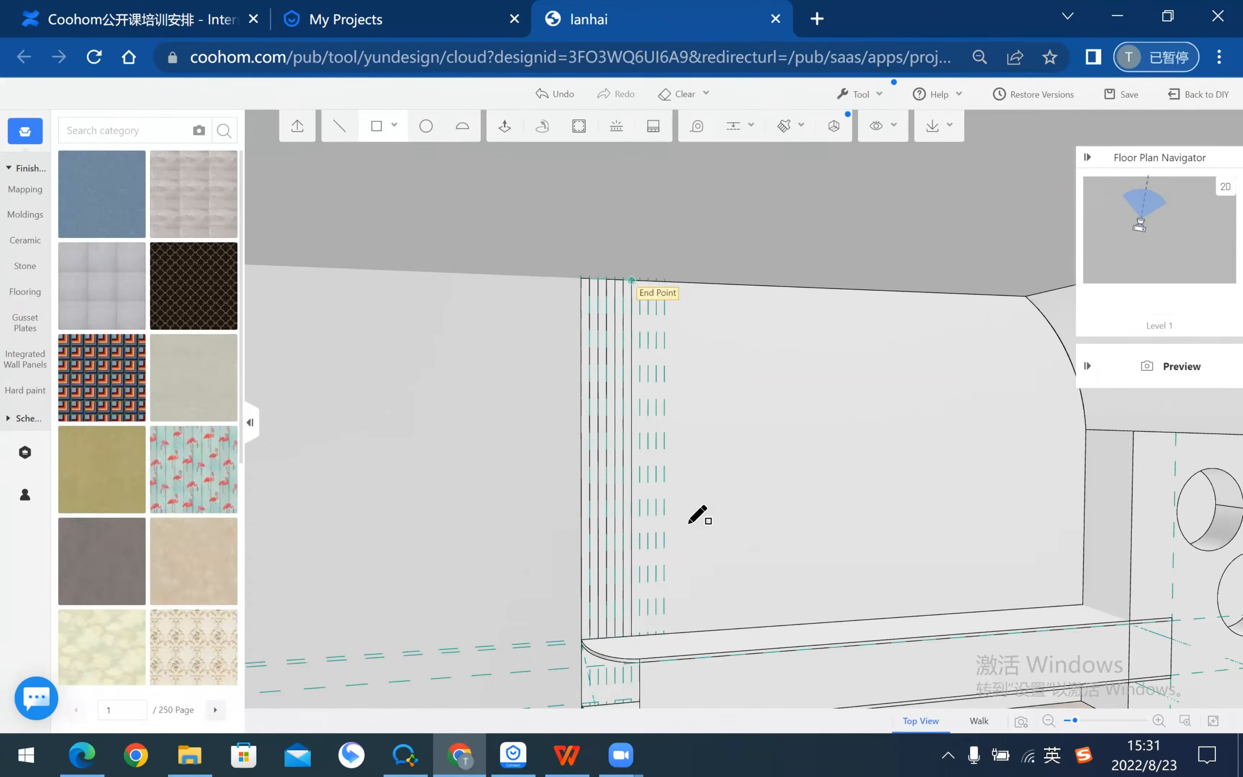
click(633, 281)
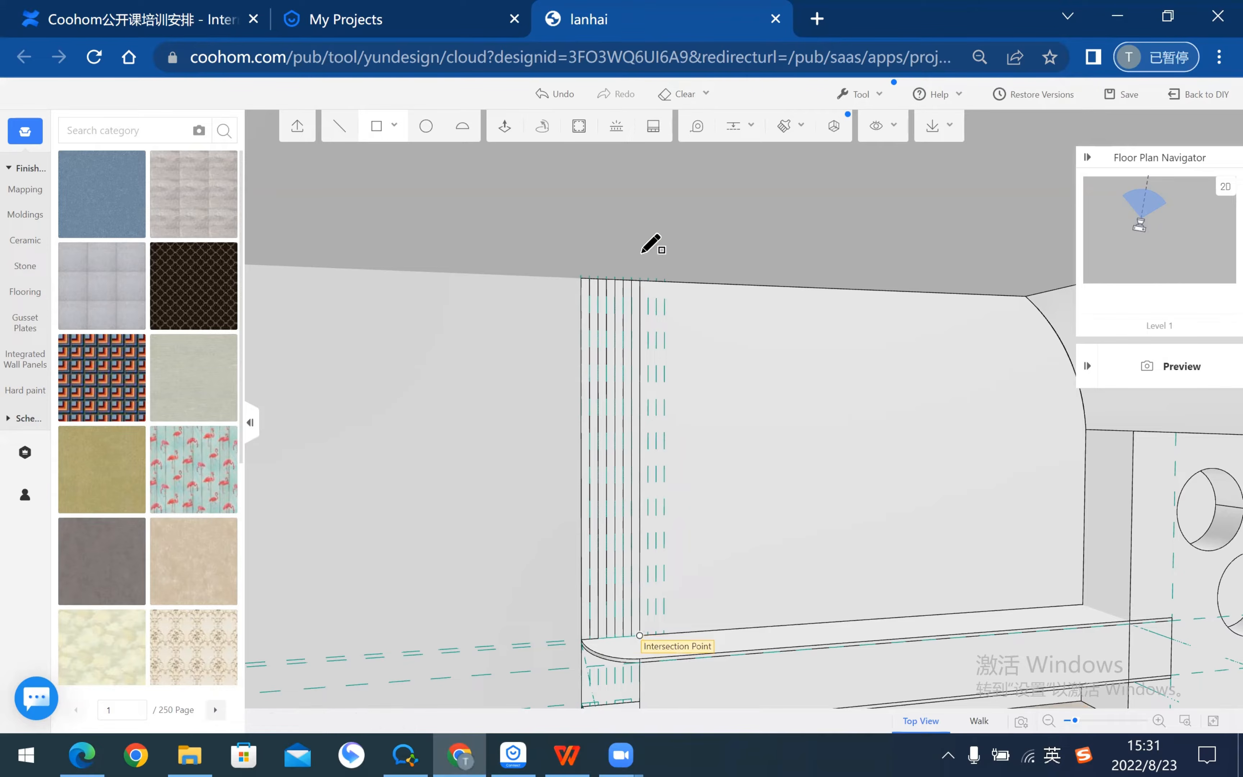
Step: Complete the upper row with the eighth, ninth and tenth 50 by 2120 mm rectangles, then stop drawing rectangles
click(635, 535)
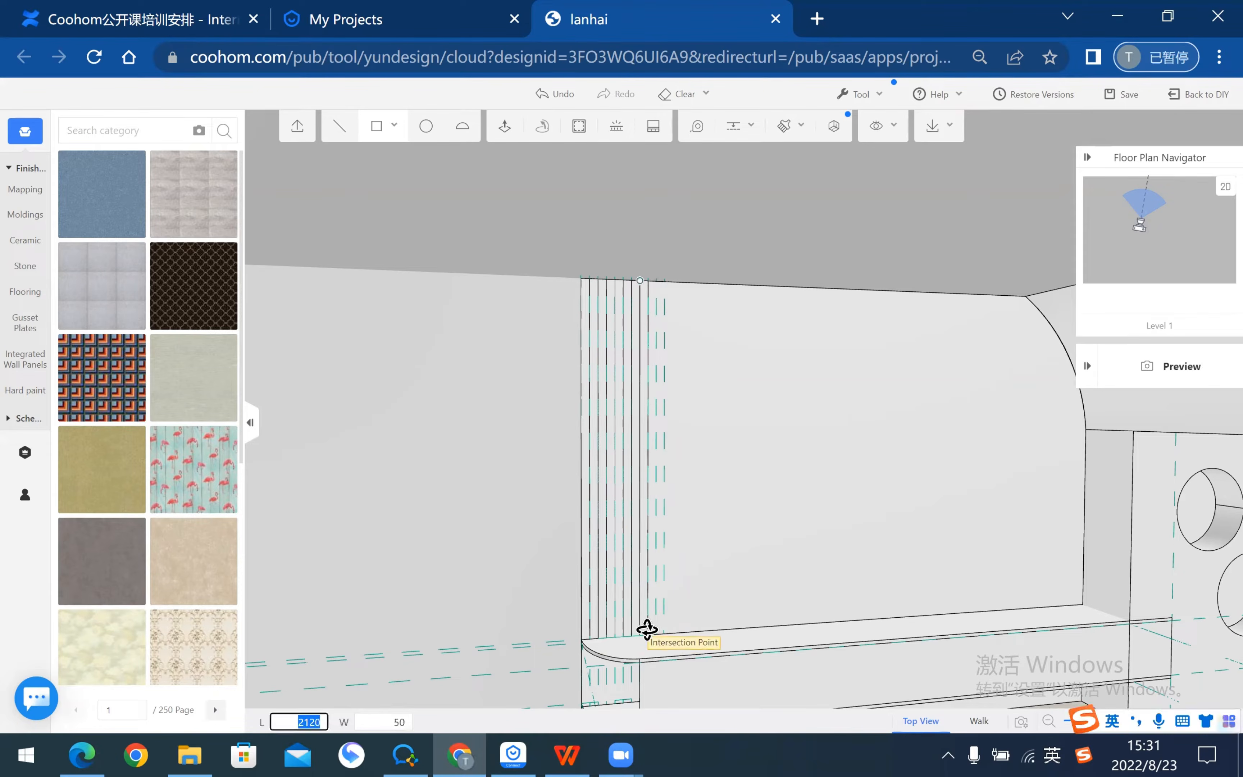
click(647, 630)
click(650, 281)
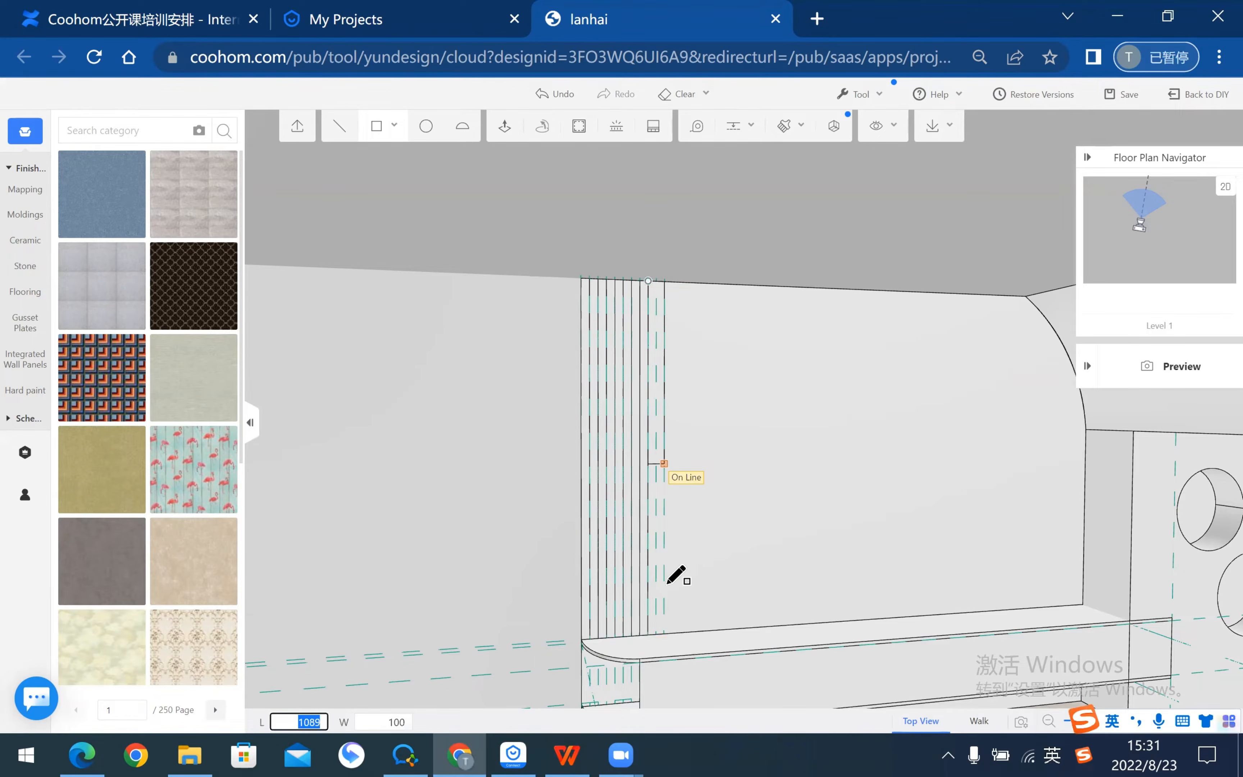
click(658, 632)
click(658, 280)
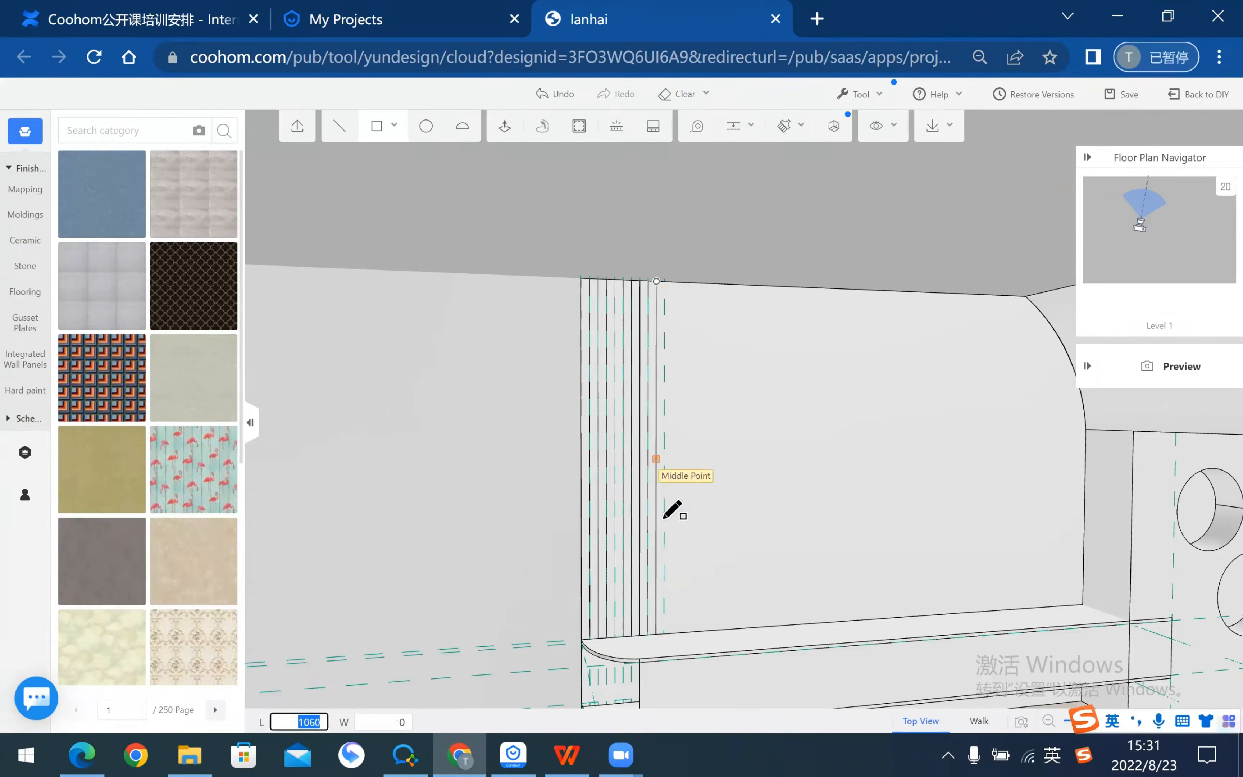
click(713, 538)
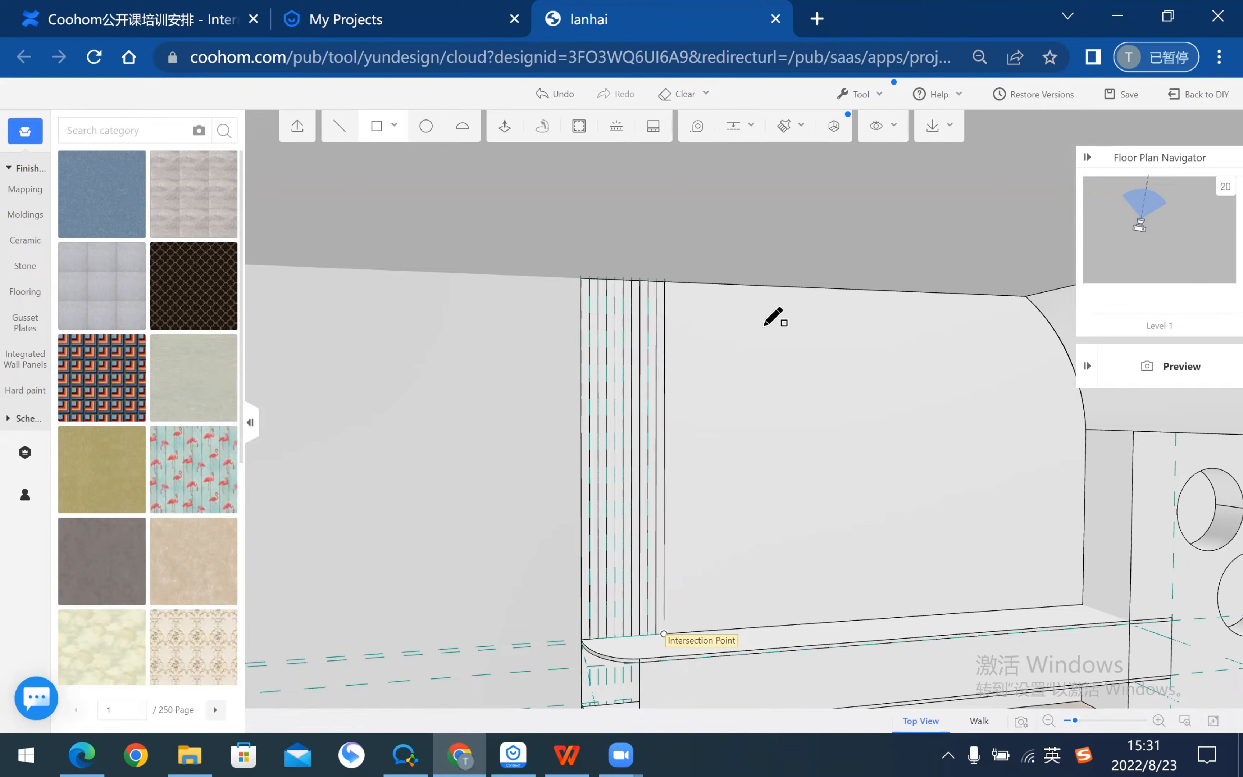
key(Escape)
Step: Draw the first two adjacent 50 by 280 mm rectangles on the wall strip beneath the floating cabinet, starting at the wall's side edge
scroll(454, 418, down, 3)
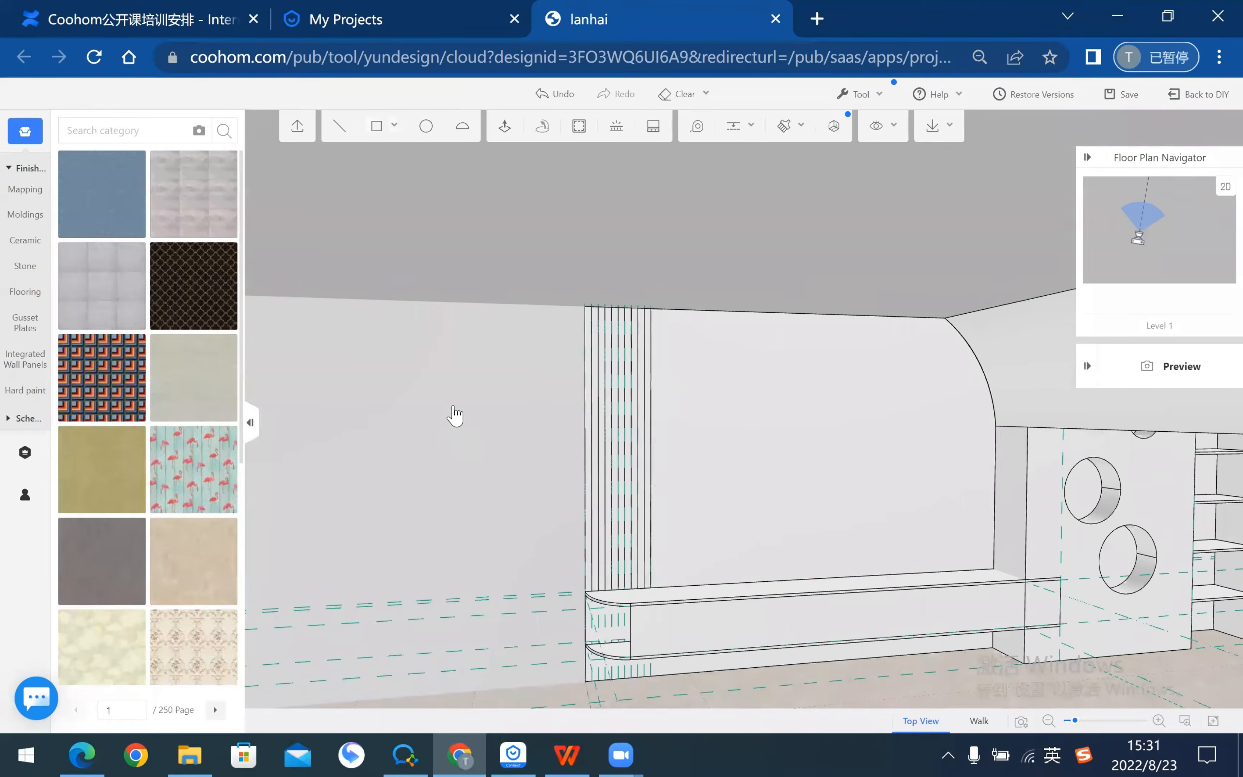
drag(454, 417, 505, 420)
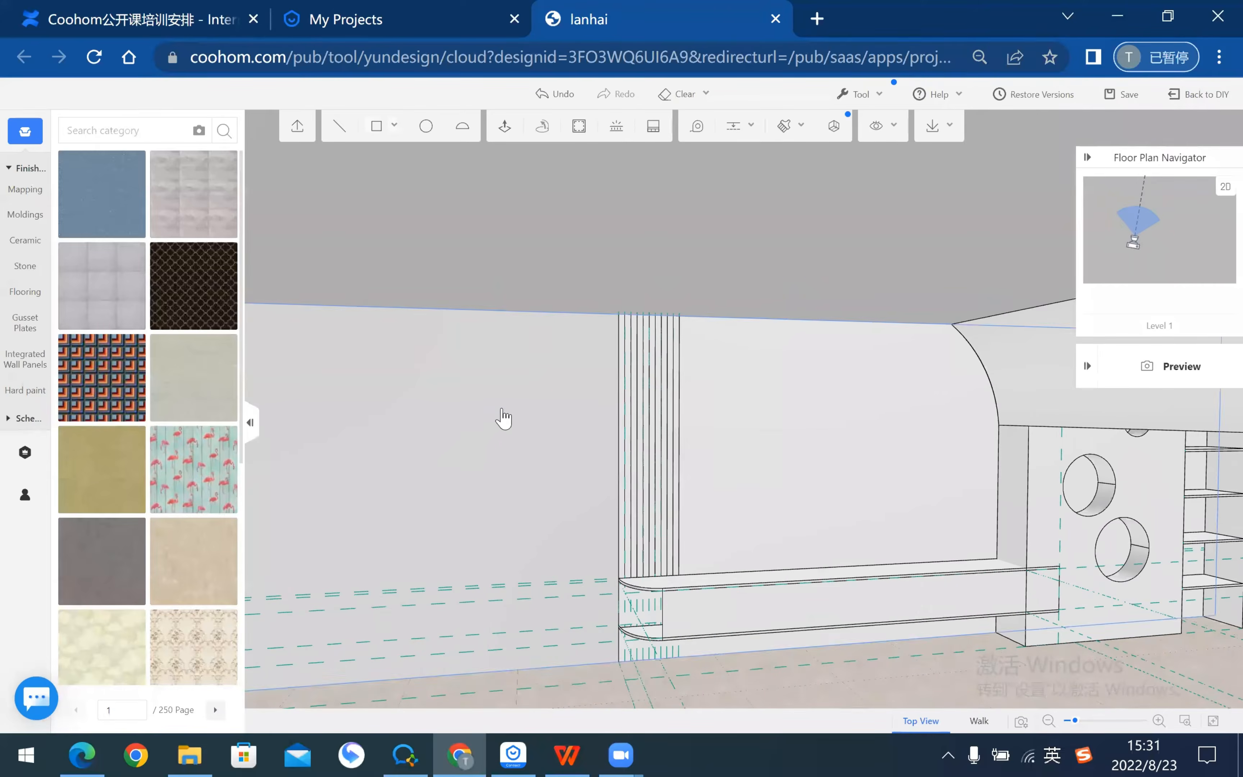
scroll(505, 411, up, 5)
scroll(506, 419, down, 3)
scroll(507, 432, down, 1)
right_drag(506, 433, 506, 431)
drag(477, 431, 489, 434)
scroll(490, 434, up, 2)
key(a)
key(w)
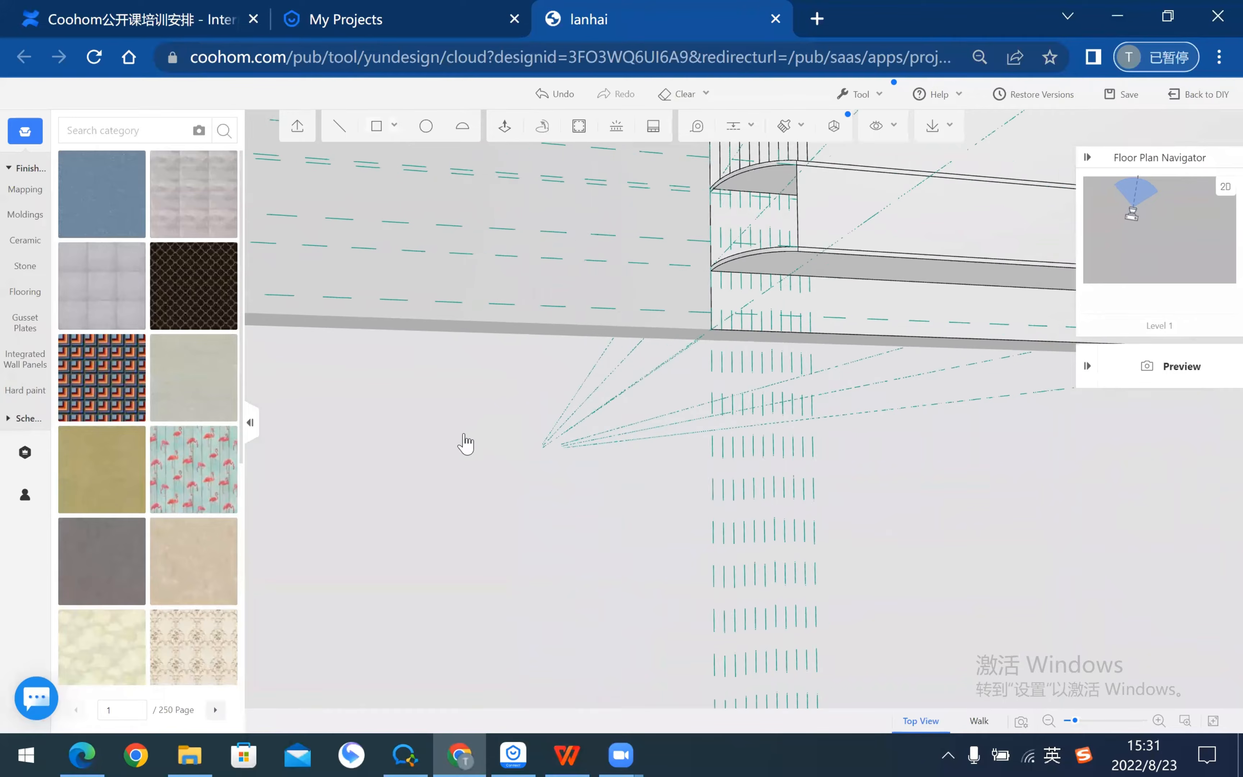
key(d)
key(w)
key(w)
key(d)
click(341, 126)
key(d)
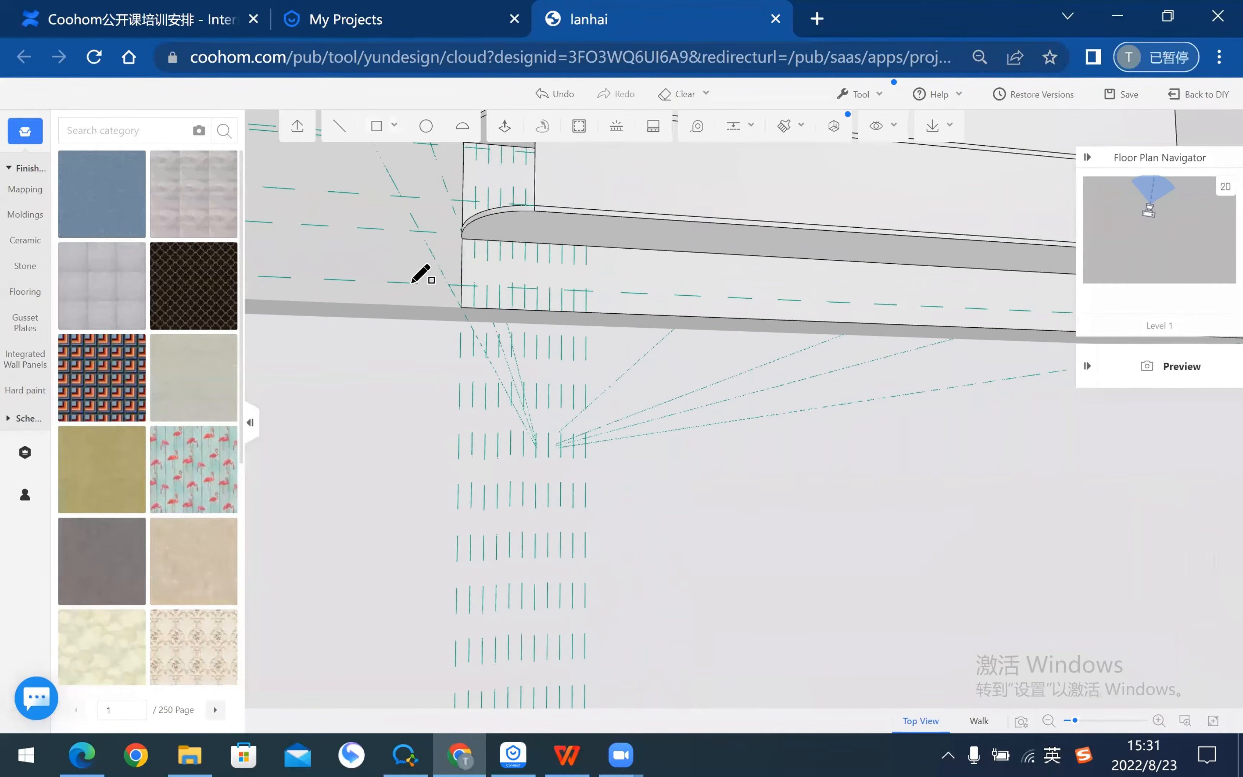
key(s)
key(d)
key(w)
right_drag(380, 231, 372, 236)
key(r)
click(380, 301)
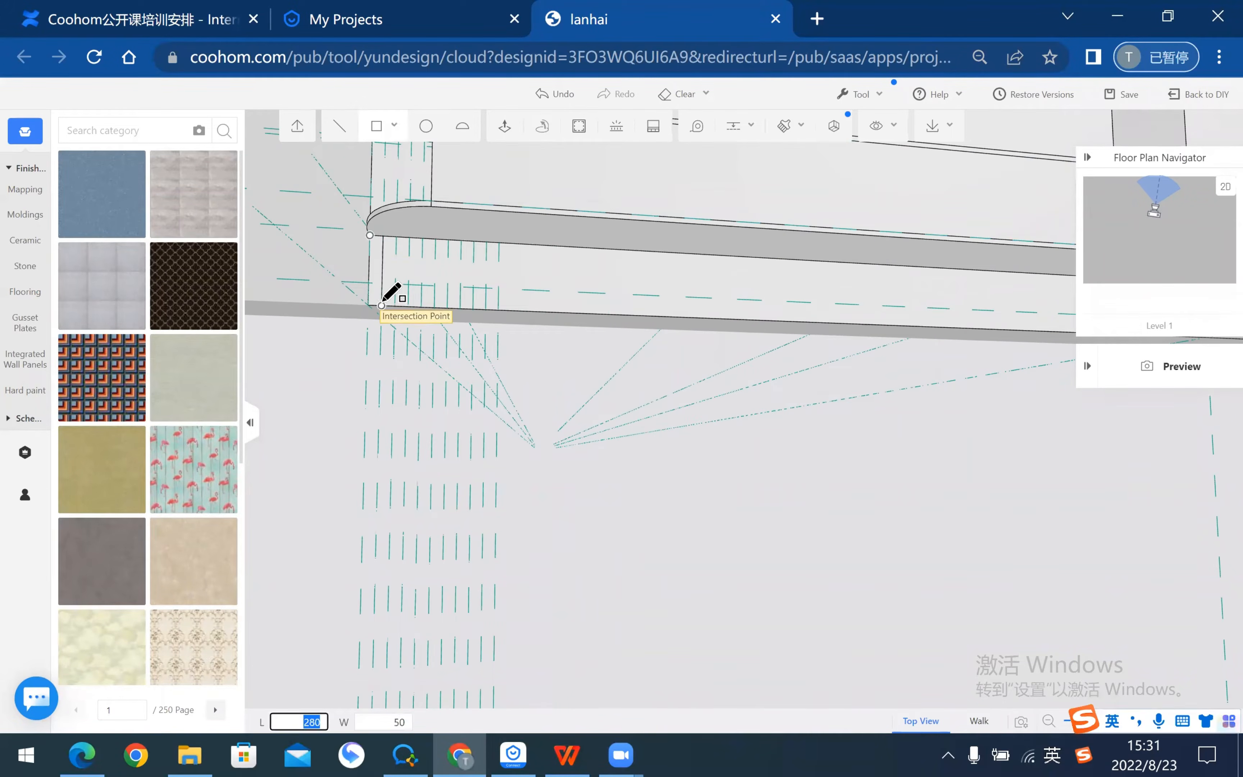
click(389, 236)
click(388, 236)
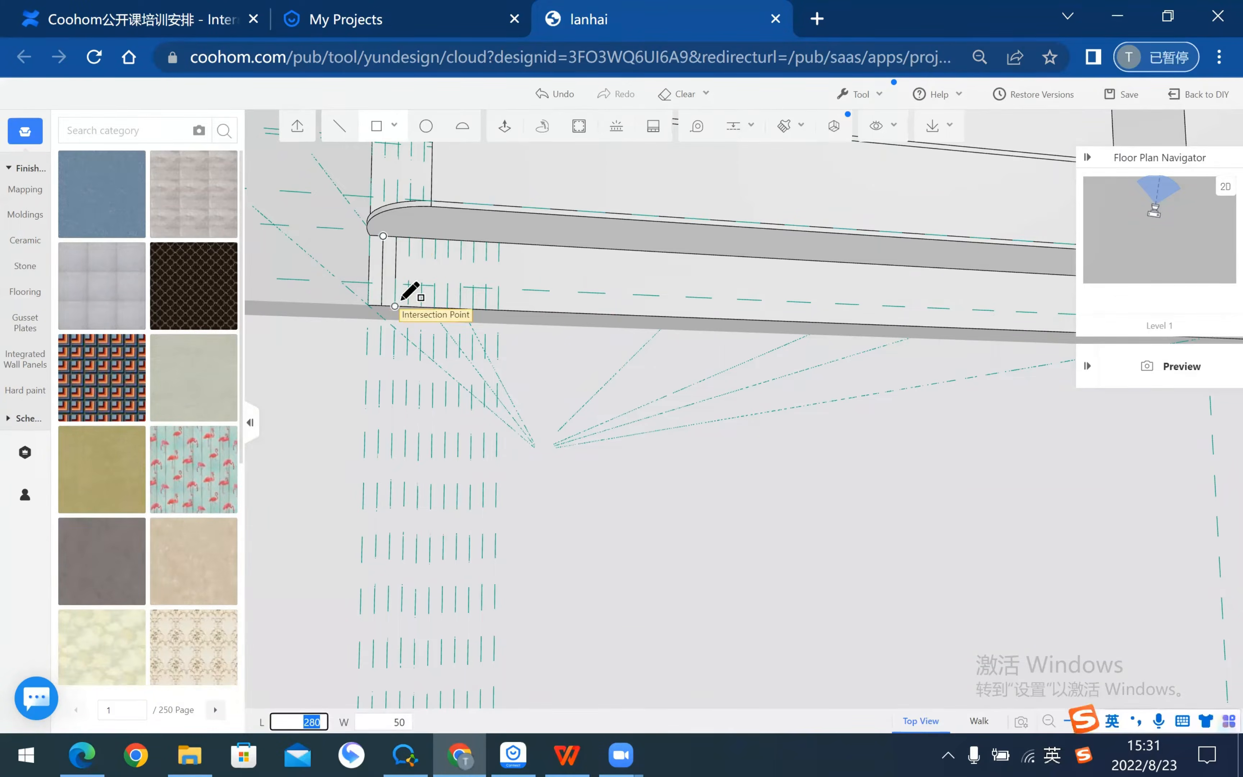
click(398, 303)
Step: Add the third to sixth 50 by 280 mm rectangles beneath the cabinet, snapping each to the next vertical guide
click(397, 237)
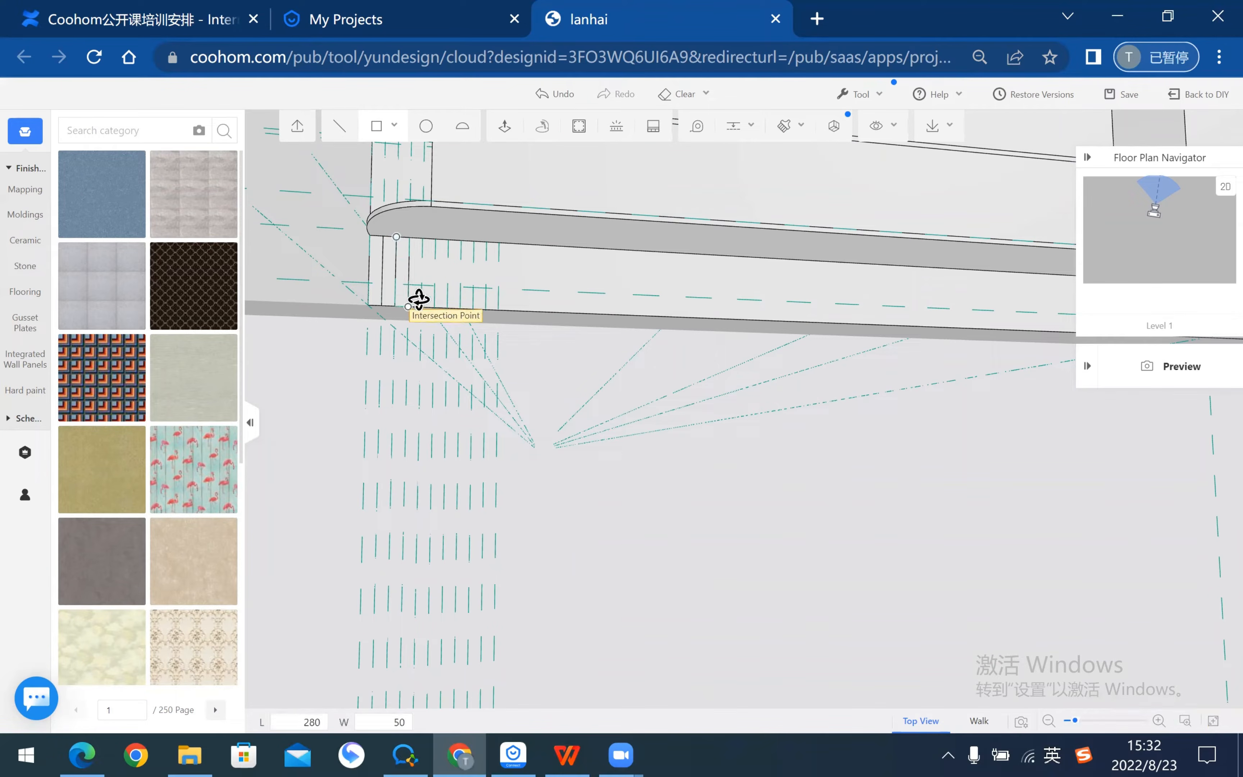
click(408, 306)
click(409, 238)
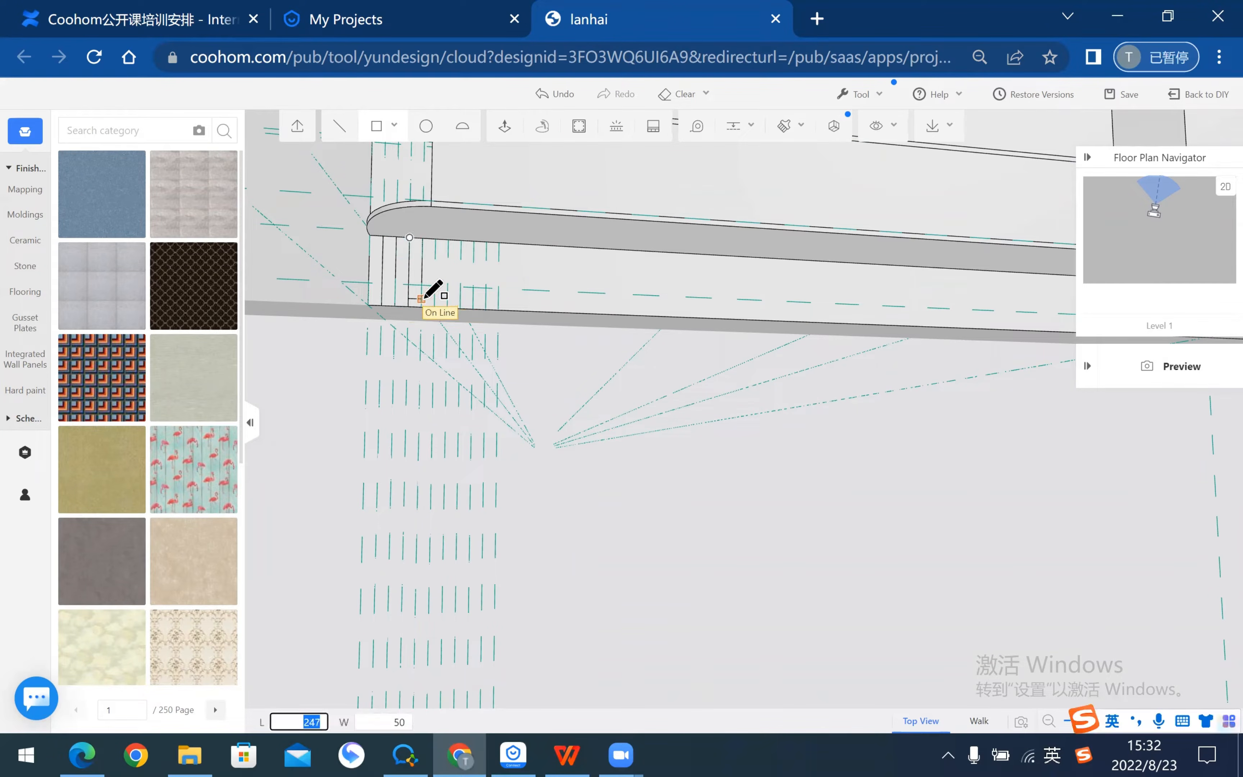
click(421, 307)
click(422, 238)
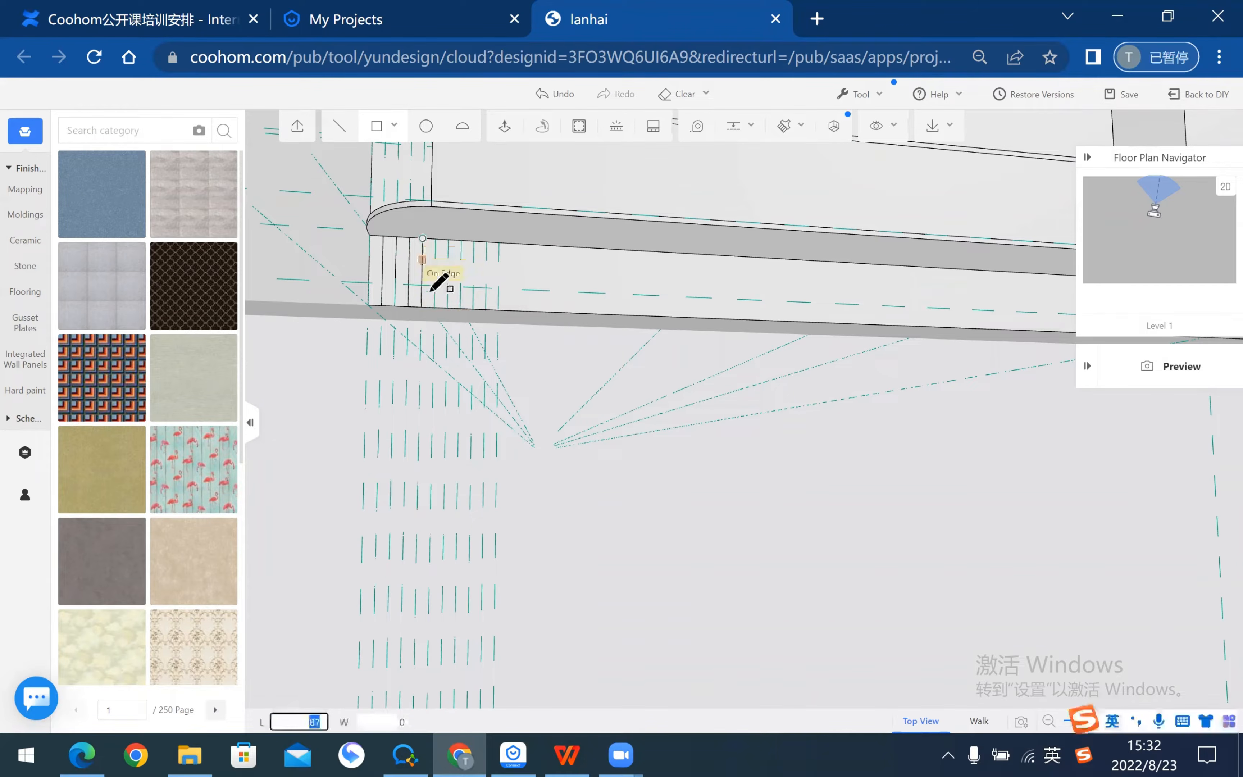
click(435, 307)
click(435, 239)
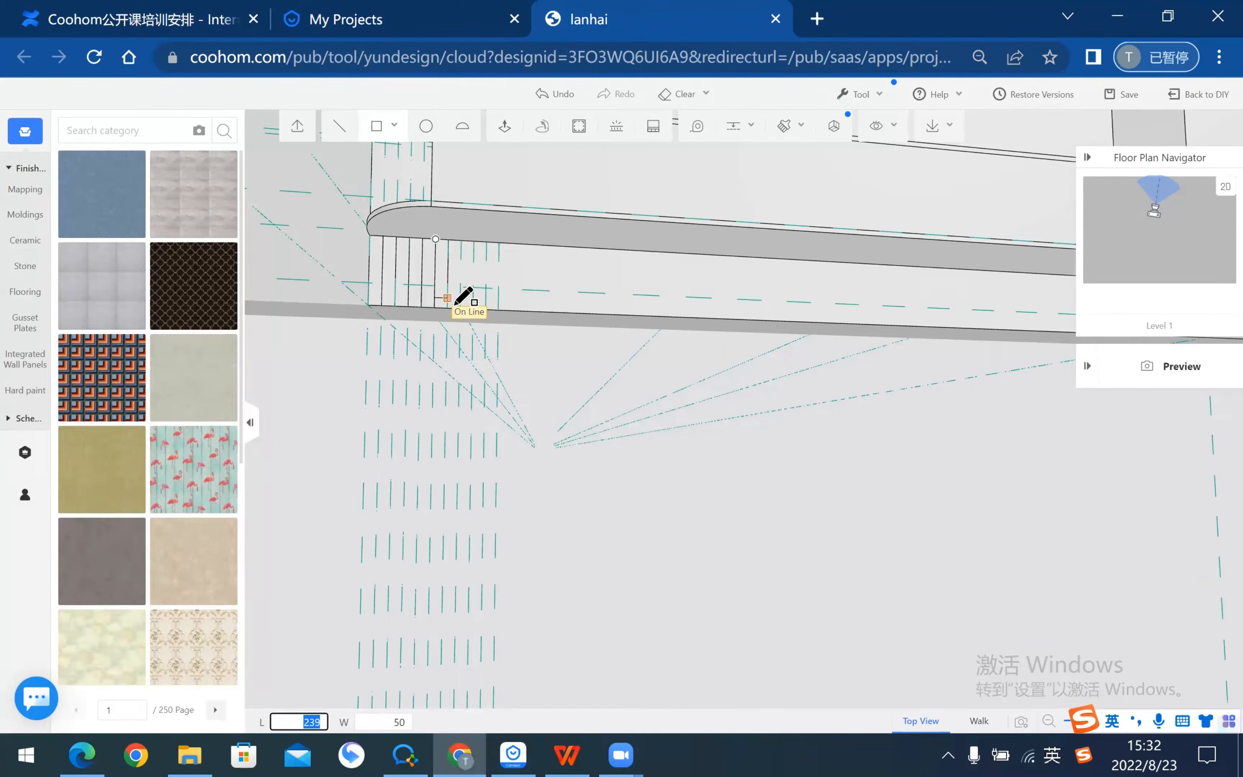
click(448, 307)
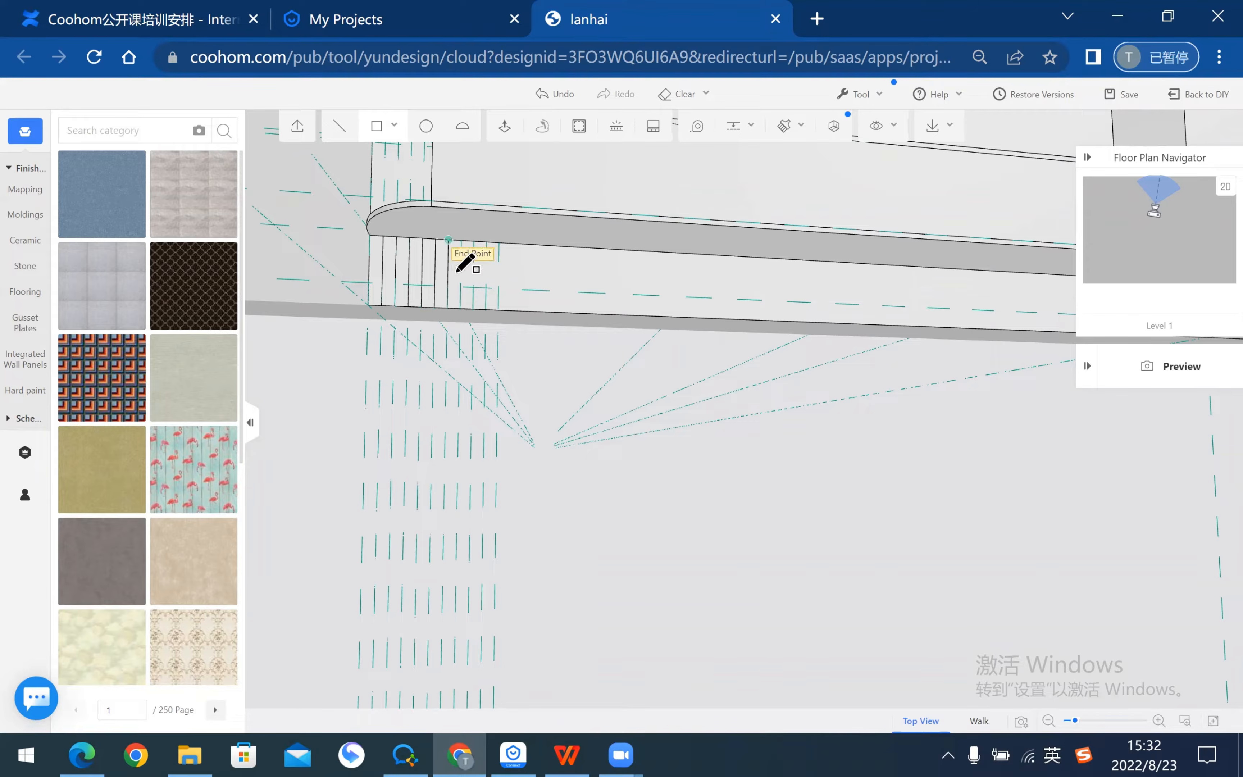
Step: Finish the lower row with the seventh to tenth 50 by 280 mm rectangles, ending at the last vertical guide
click(448, 239)
click(461, 308)
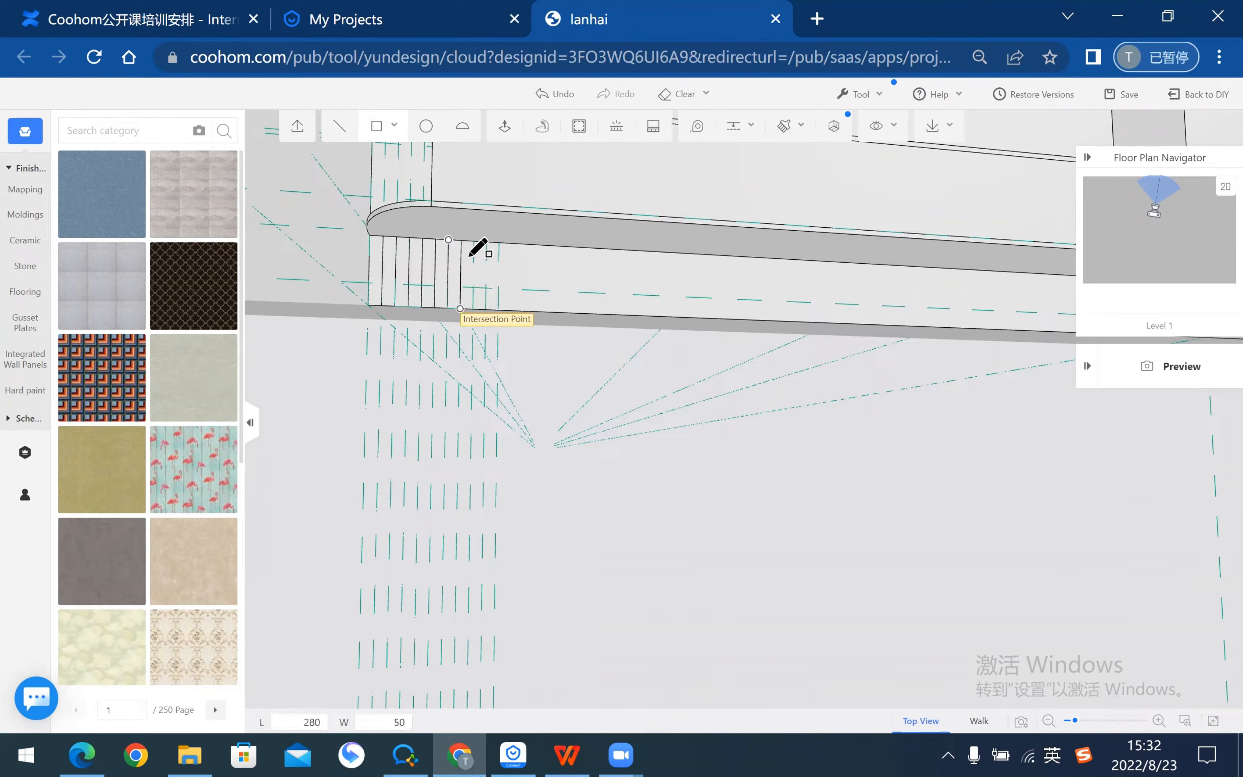
click(461, 240)
click(473, 307)
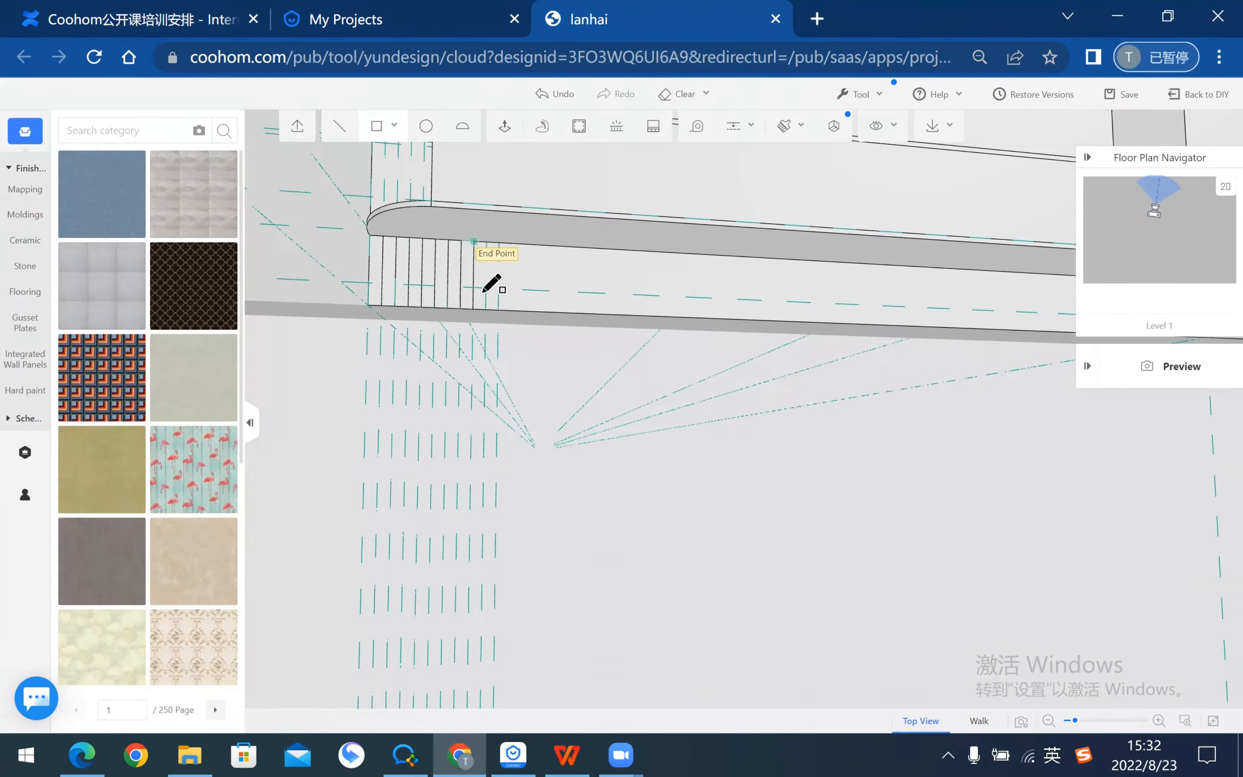
click(486, 307)
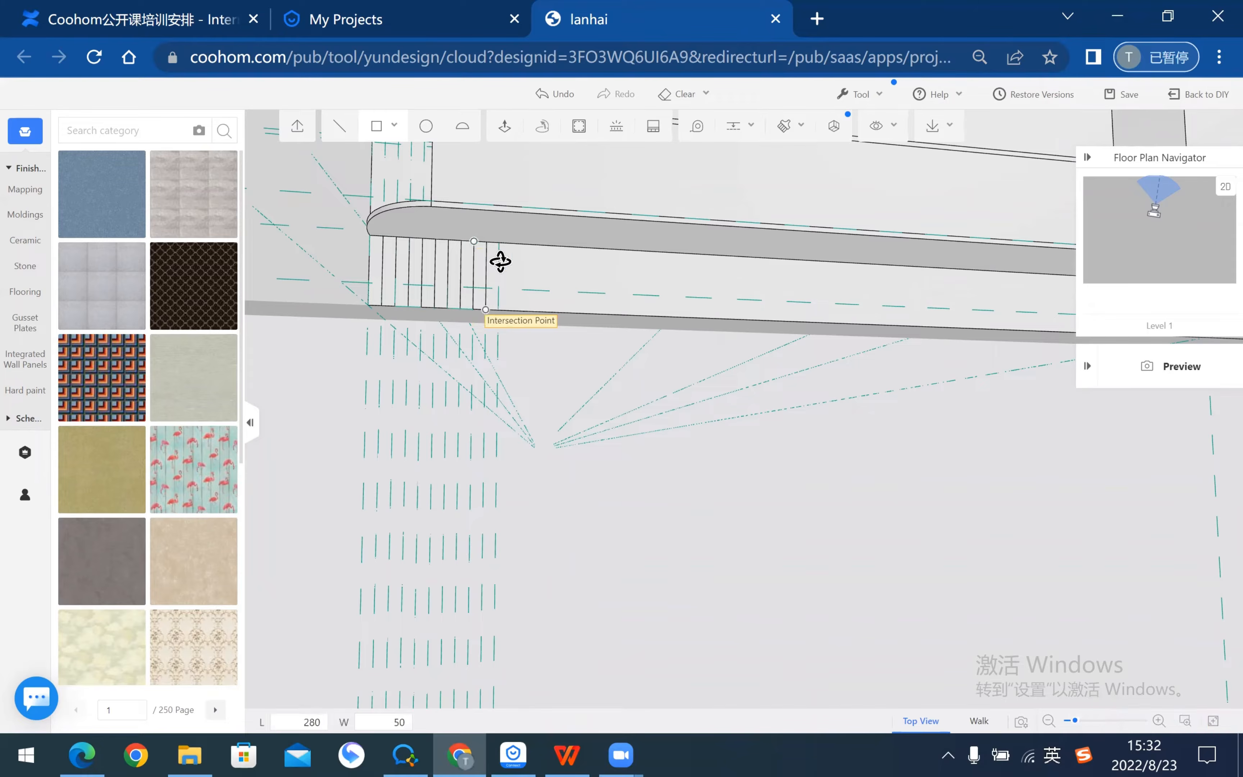
click(486, 240)
click(499, 307)
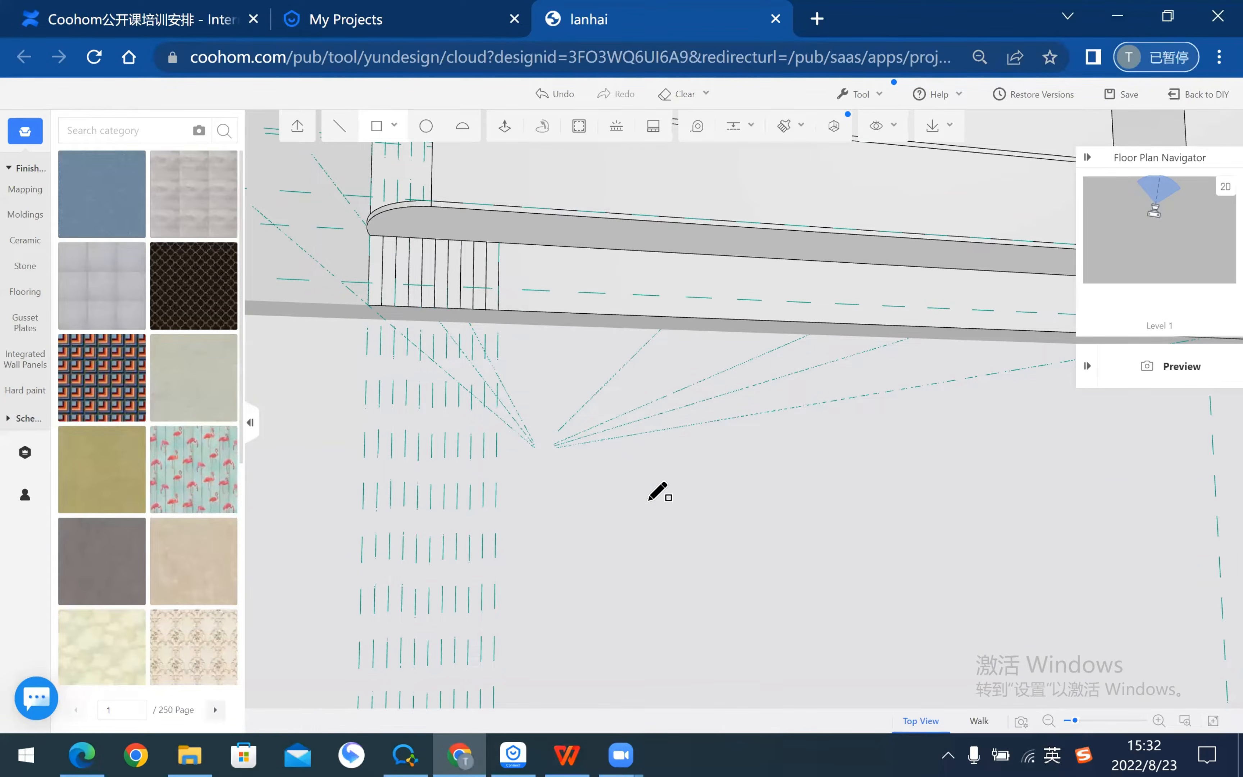
Step: Try to extrude the outermost 50 by 2120 mm strip above the floating cabinet by 50 mm
scroll(670, 498, down, 8)
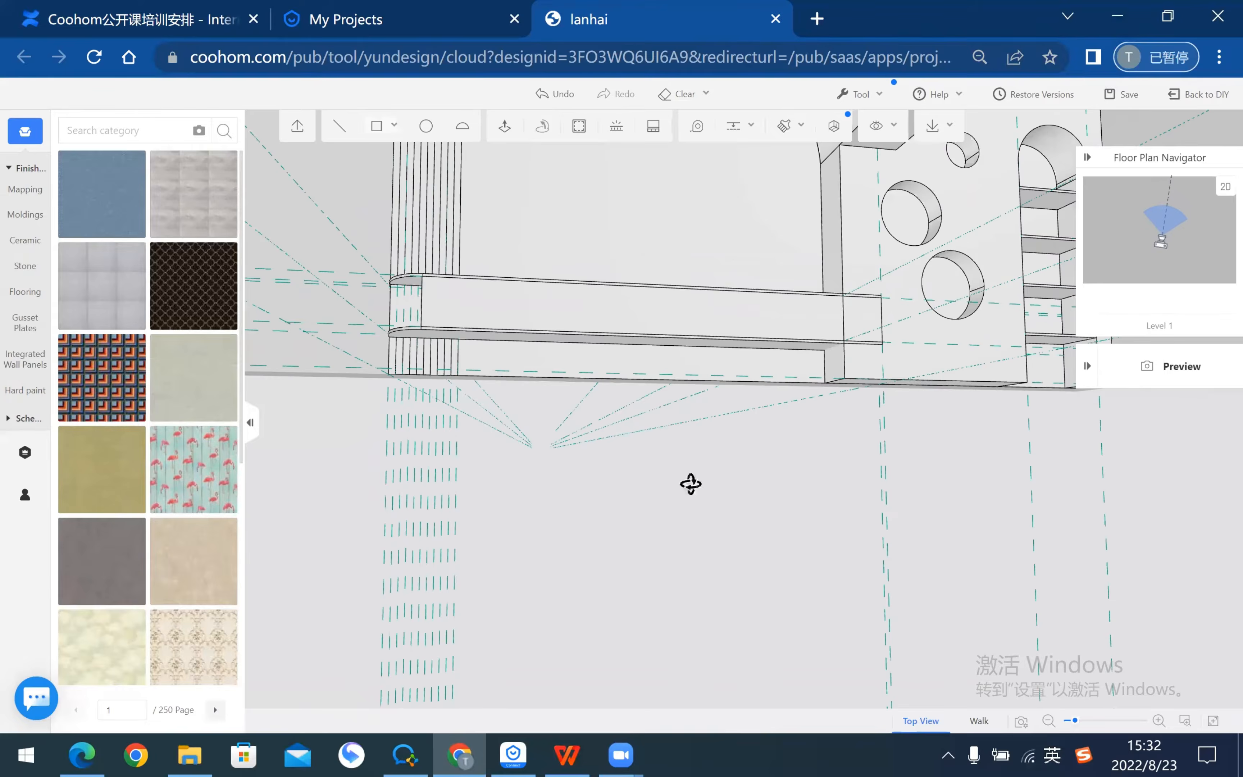
middle_drag(695, 484, 490, 371)
scroll(555, 188, up, 8)
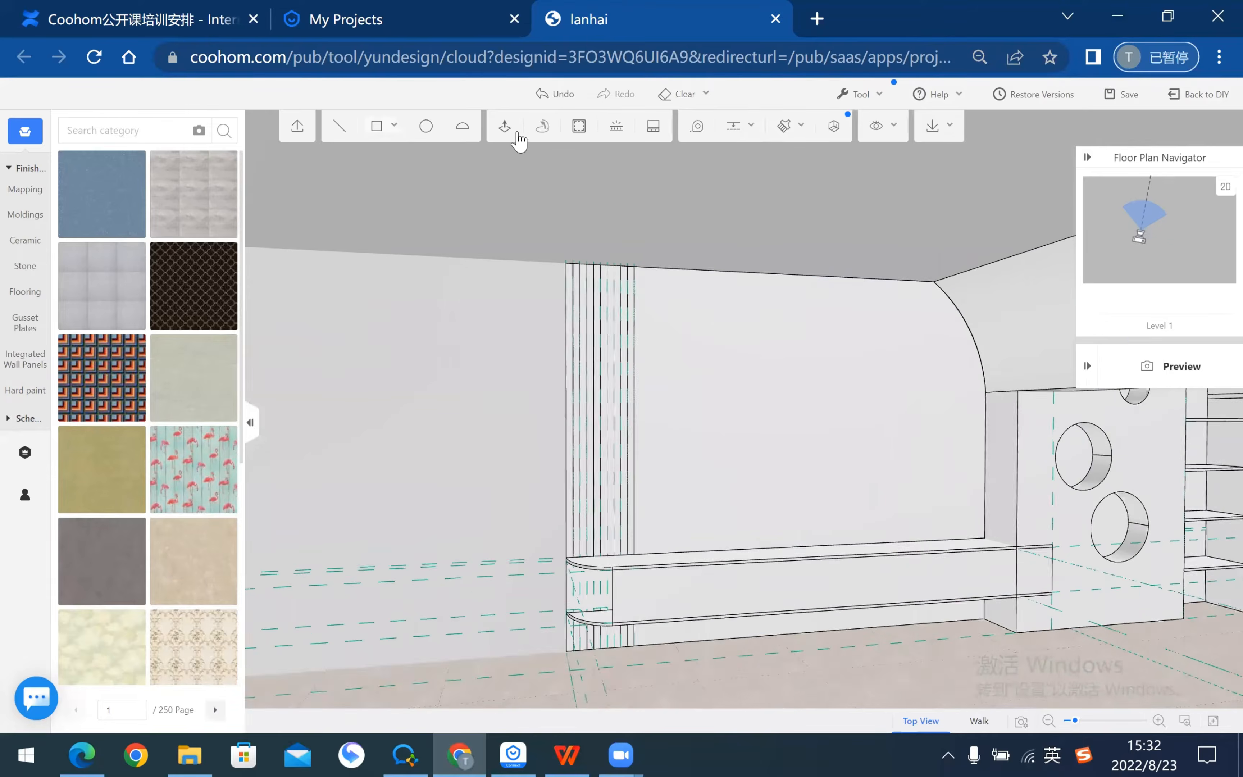
key(s)
key(d)
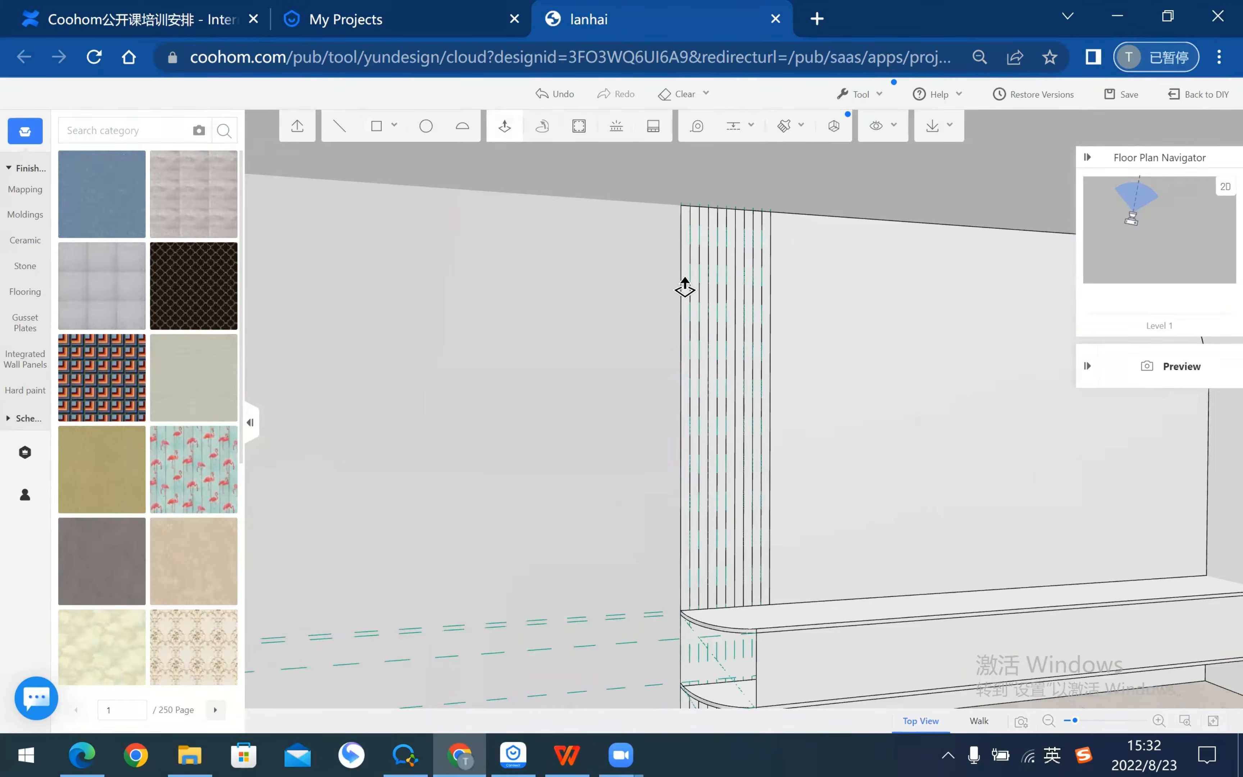
click(691, 289)
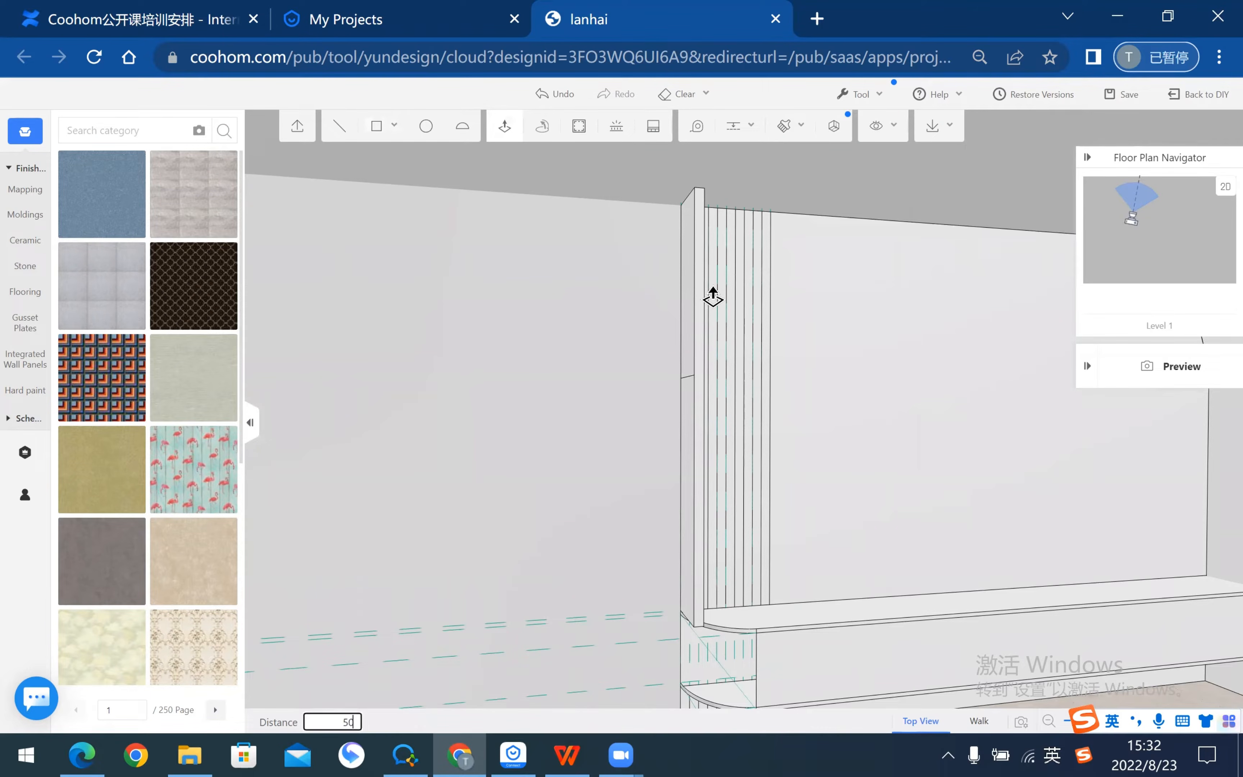
key(Return)
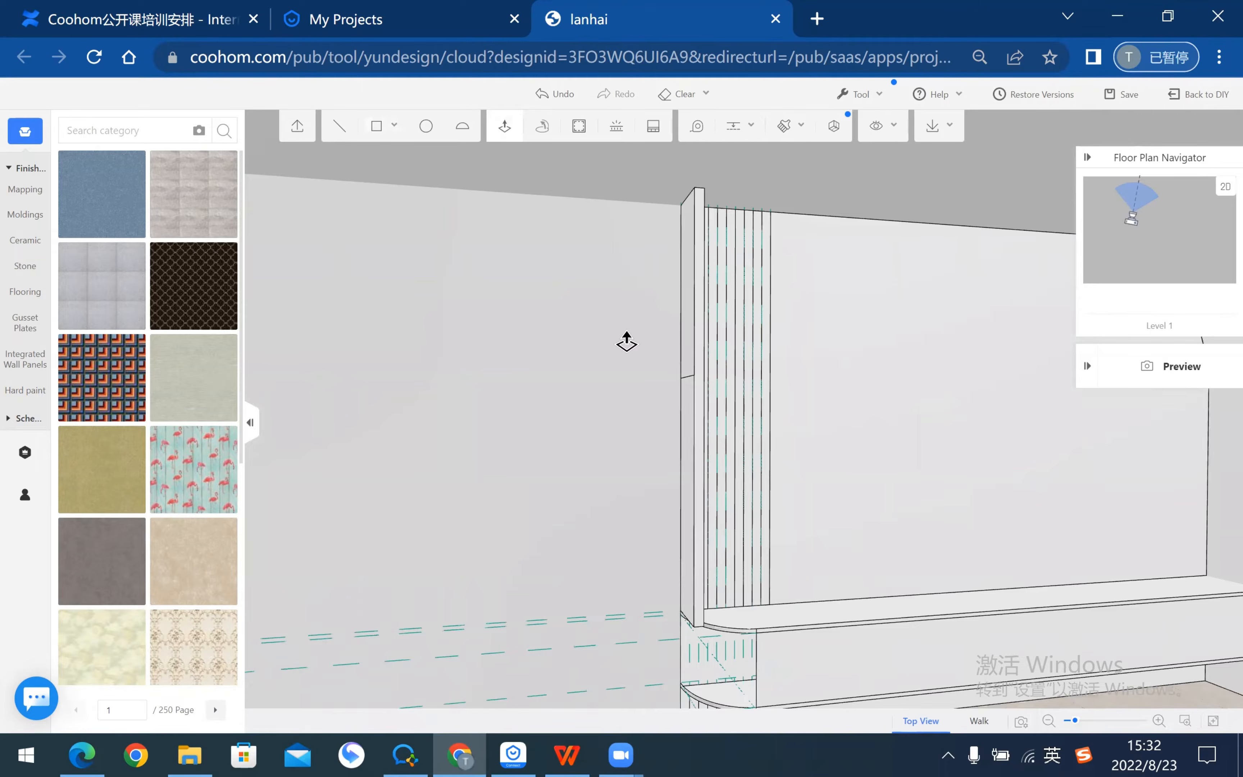
key(Escape)
scroll(615, 363, up, 5)
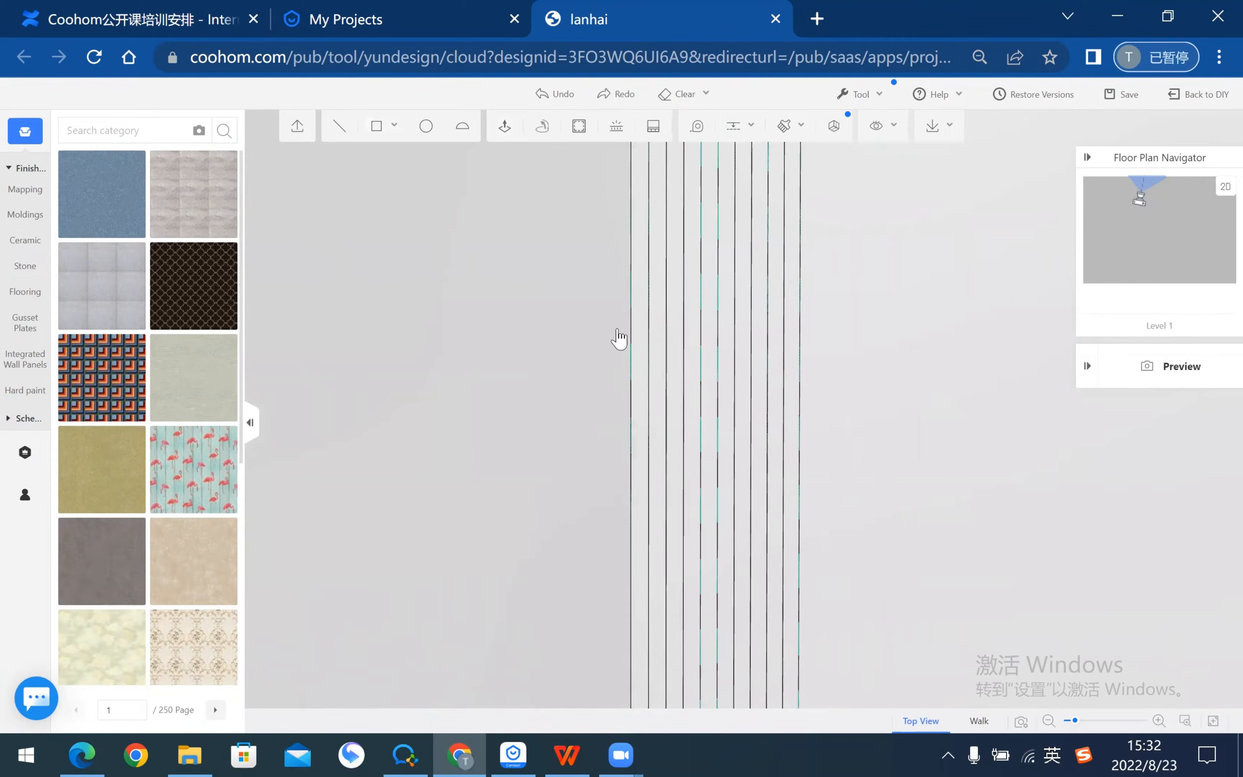
Step: Retry the 50 mm extrusion of the upper strip at the wall's side edge and inspect it from below
key(s)
key(a)
key(d)
key(w)
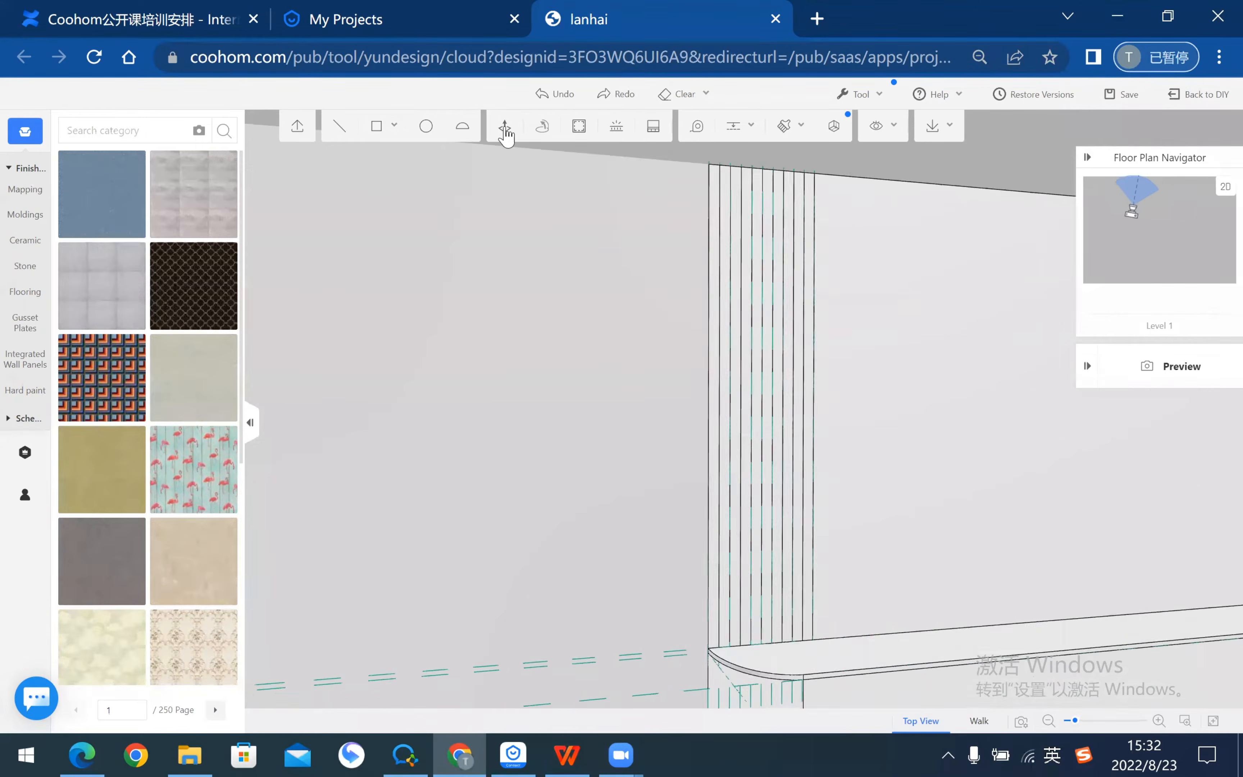
click(505, 128)
click(693, 262)
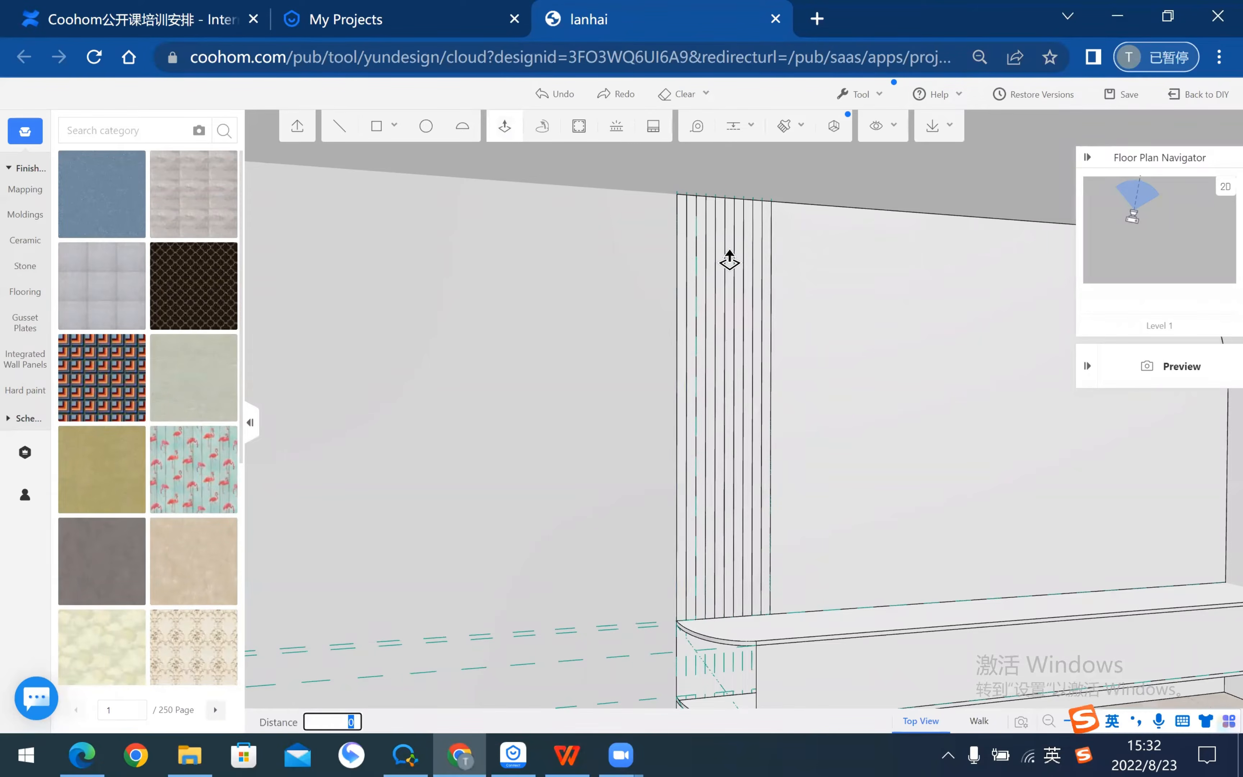
text(50)
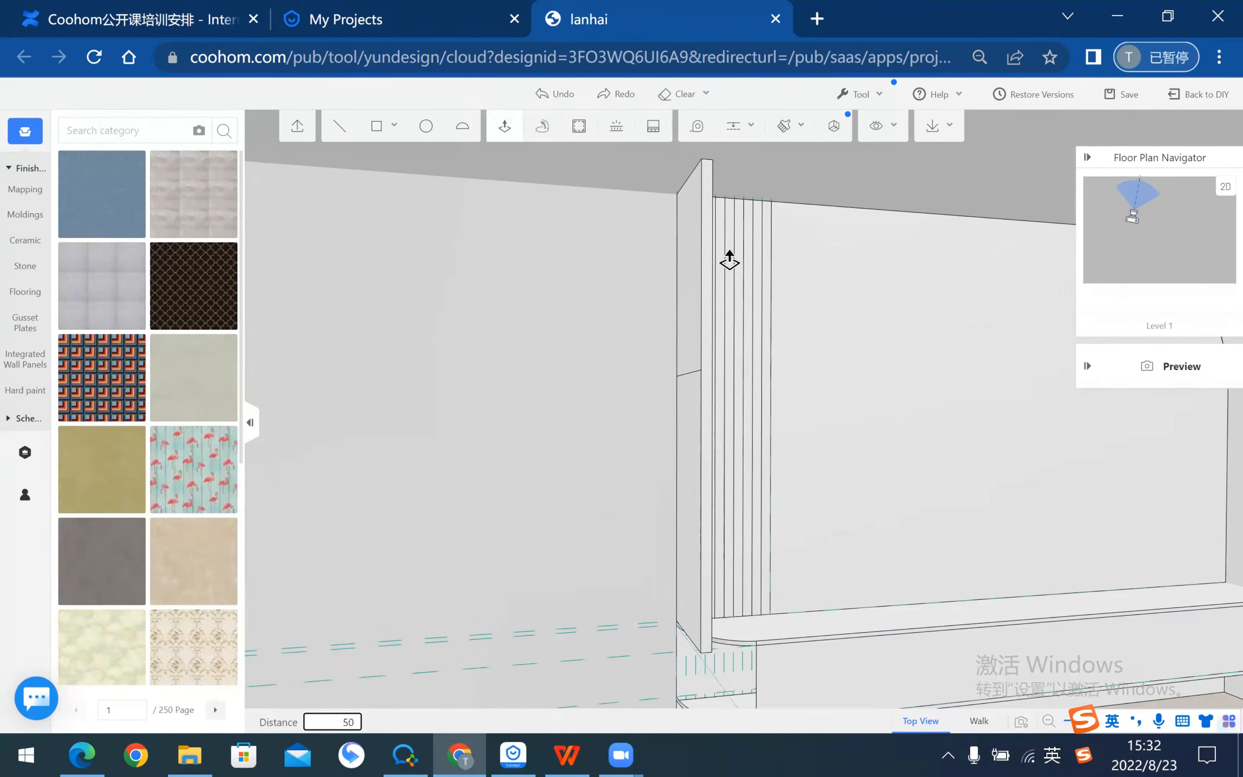
key(Return)
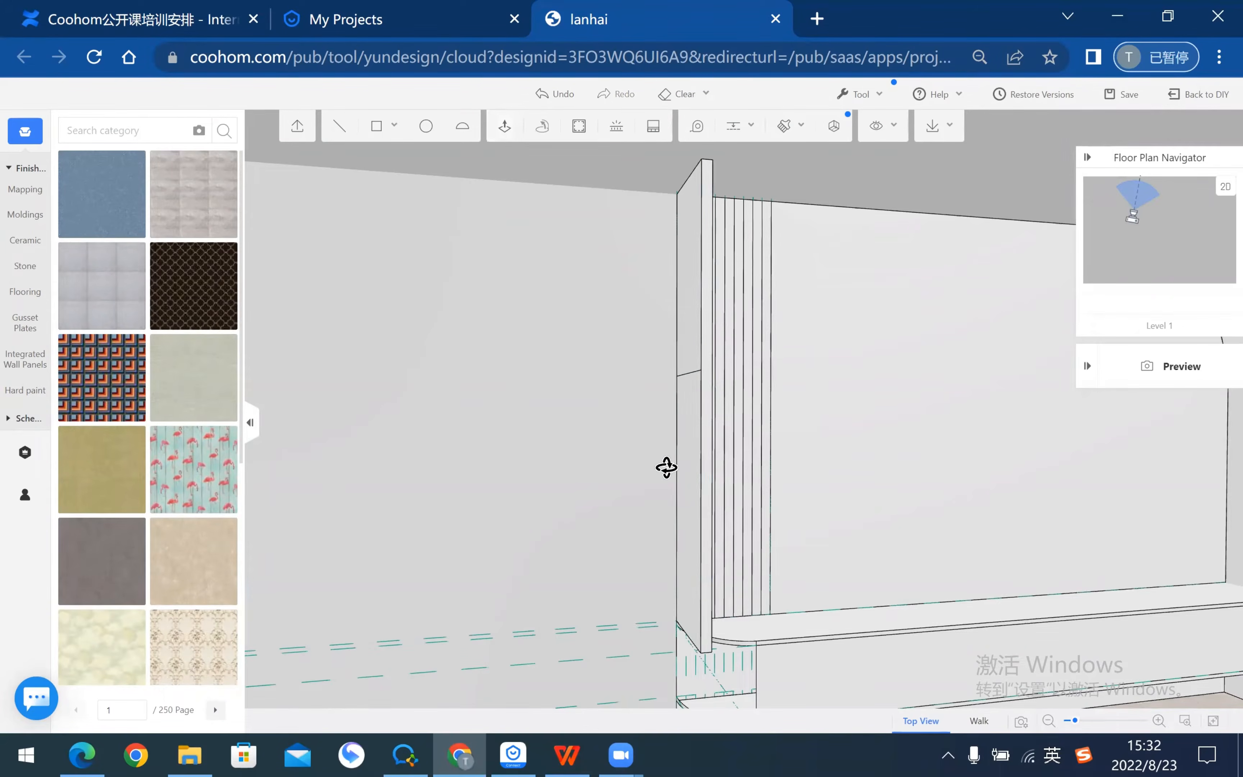
middle_drag(667, 468, 652, 464)
scroll(618, 551, down, 5)
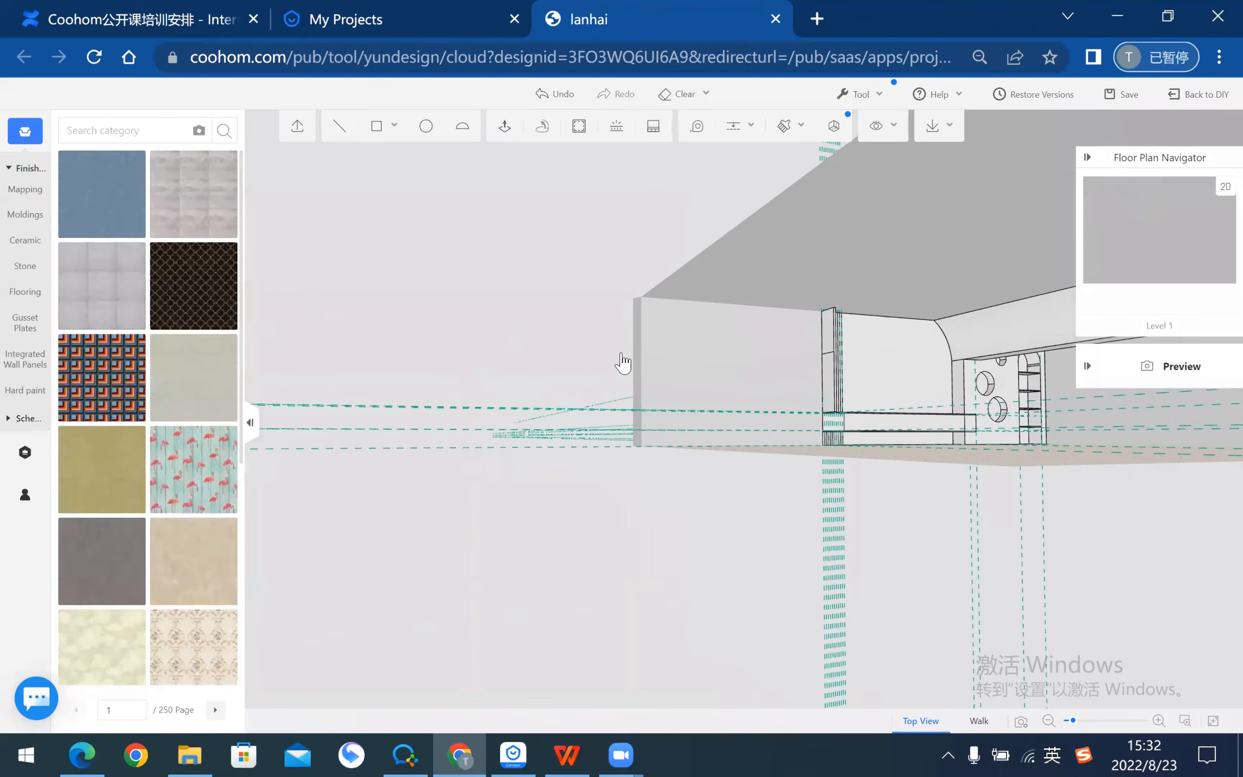
scroll(611, 444, up, 5)
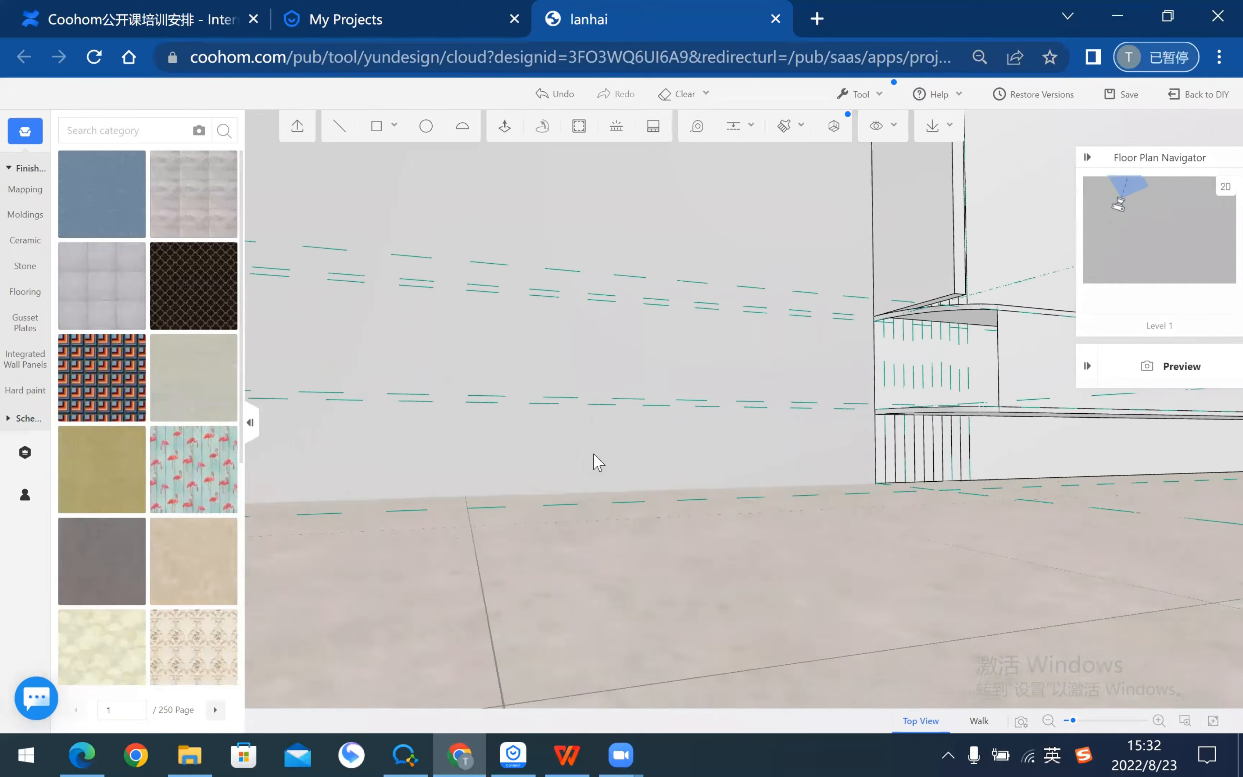
mouse_move(569, 369)
middle_down()
mouse_move(580, 297)
mouse_move(569, 290)
mouse_move(586, 300)
mouse_move(564, 344)
middle_up()
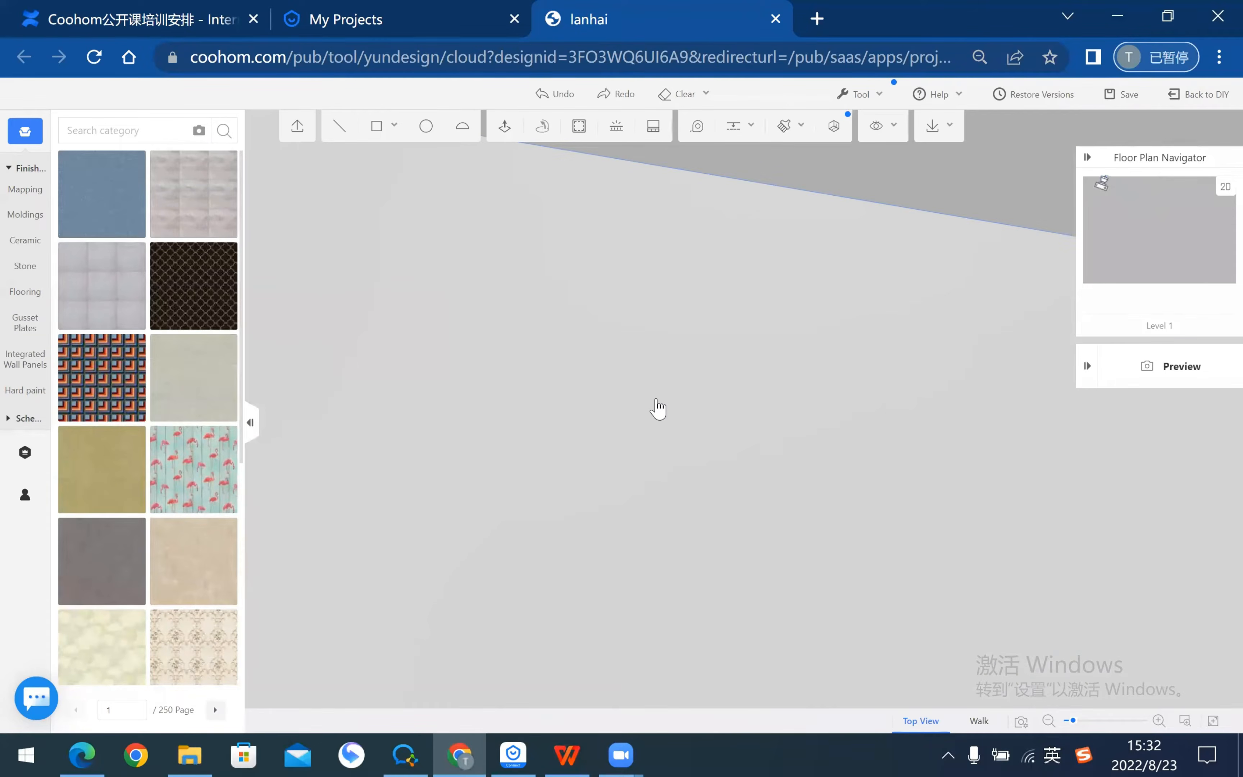
Step: Try pulling the outermost tall strip about 347 mm out from the wall
middle_drag(657, 409, 648, 325)
click(652, 378)
scroll(684, 101, up, 5)
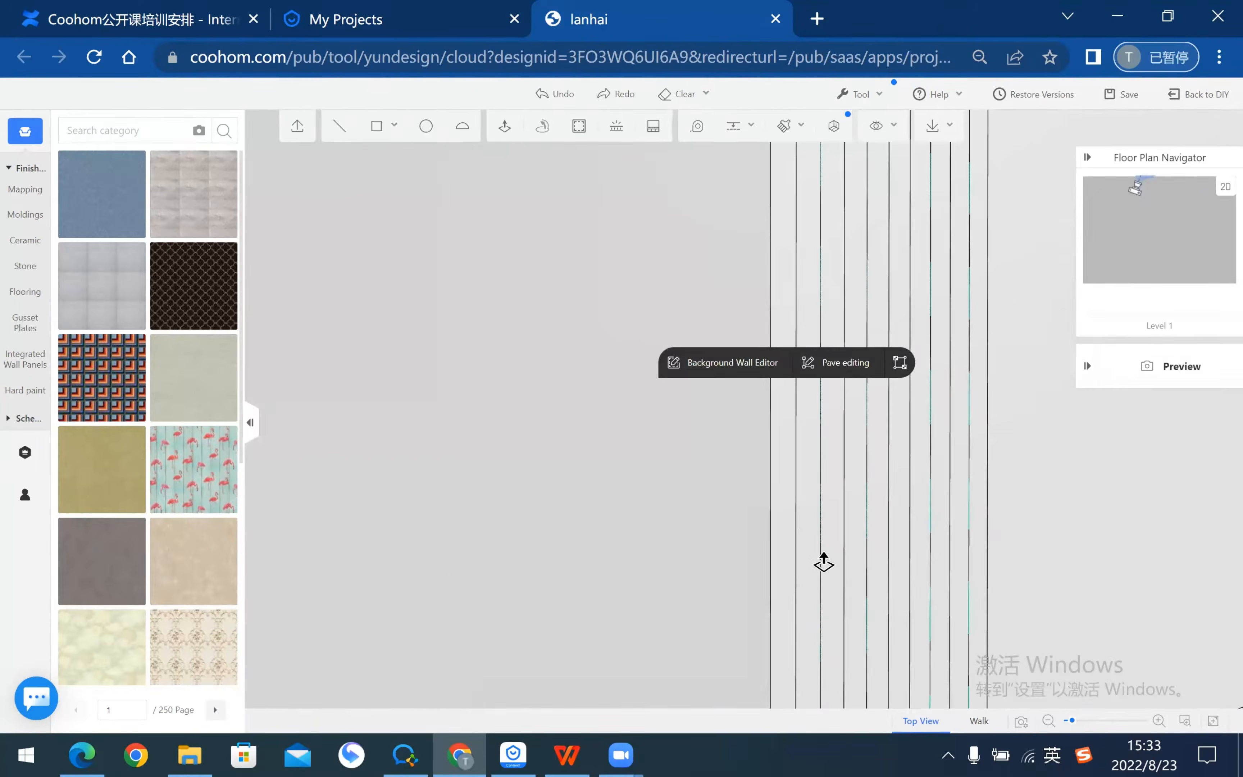
click(786, 520)
scroll(791, 524, down, 5)
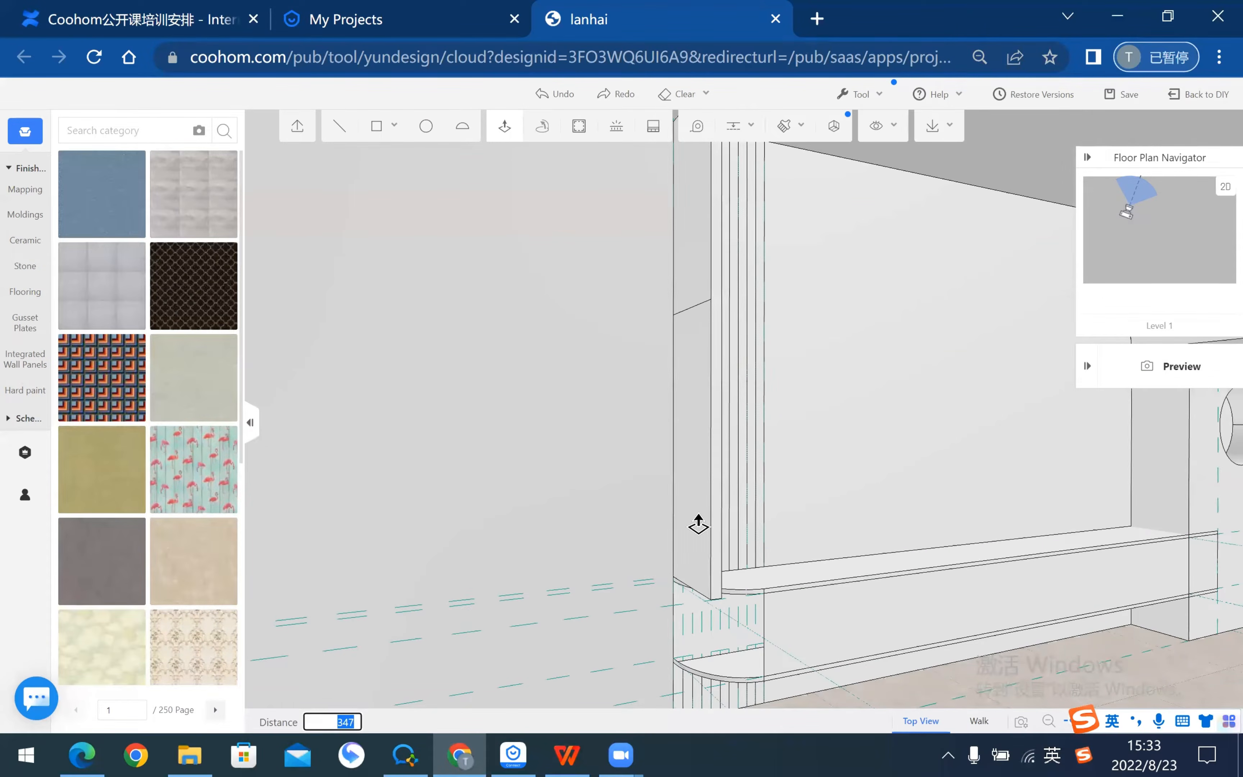
key(Return)
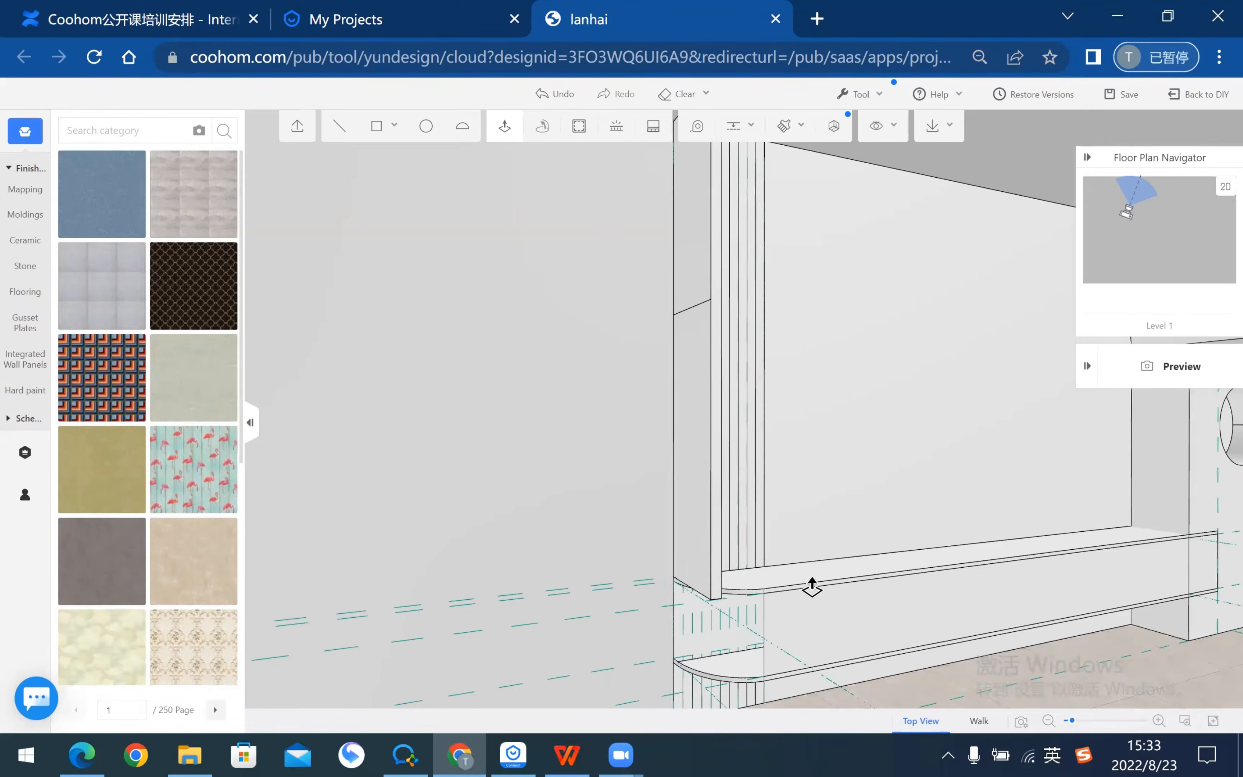
key(d)
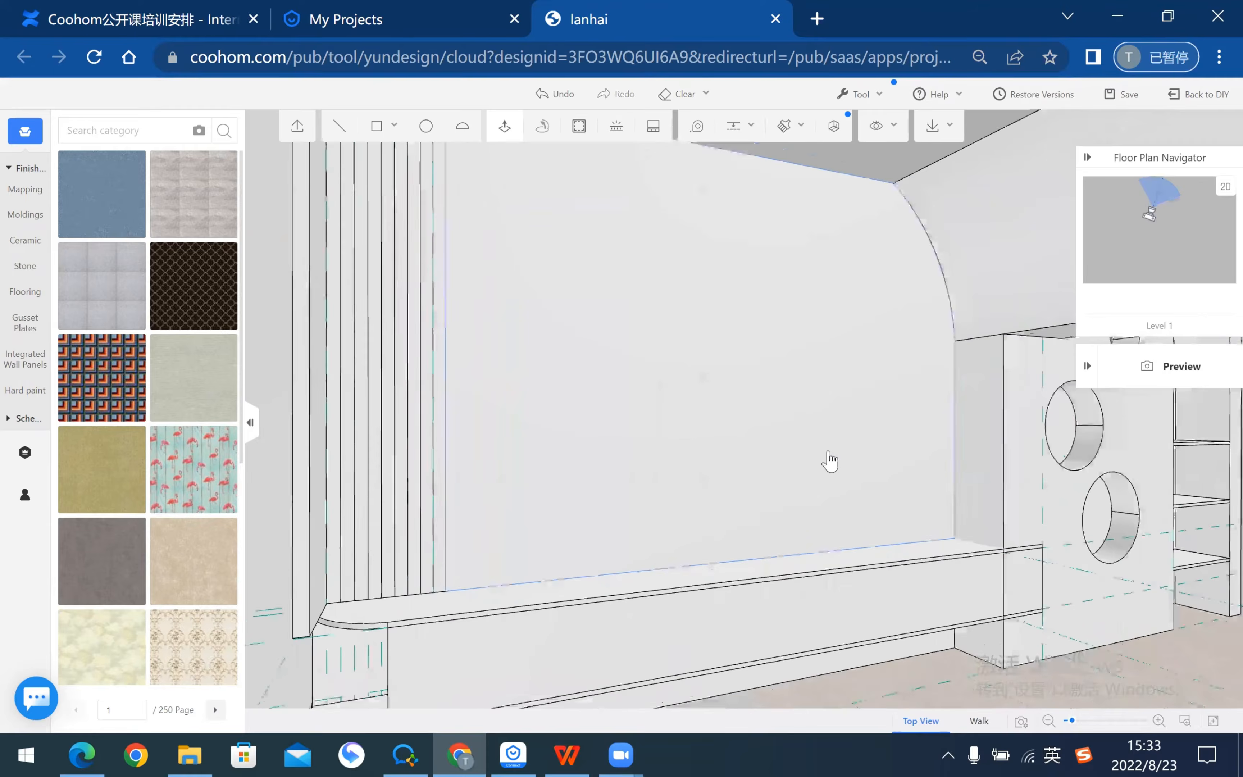
scroll(828, 454, down, 2)
key(a)
key(a)
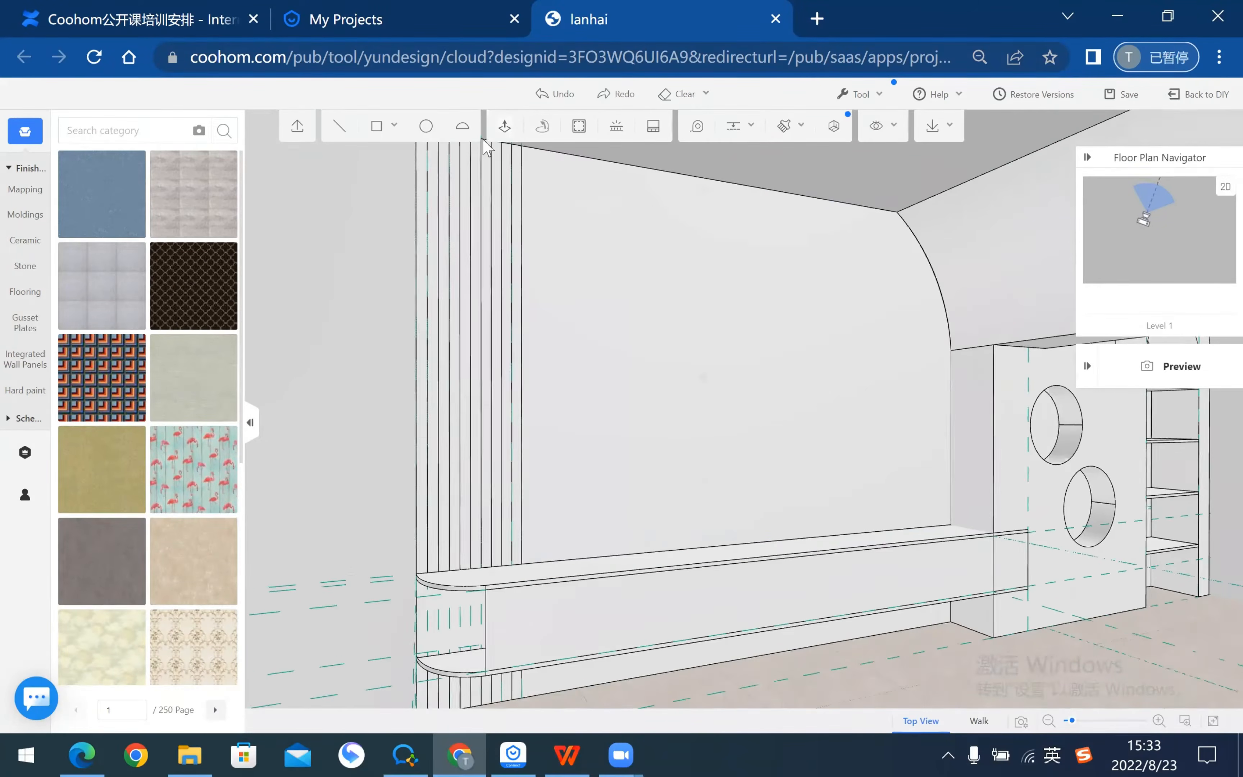
key(s)
key(s)
click(507, 128)
key(w)
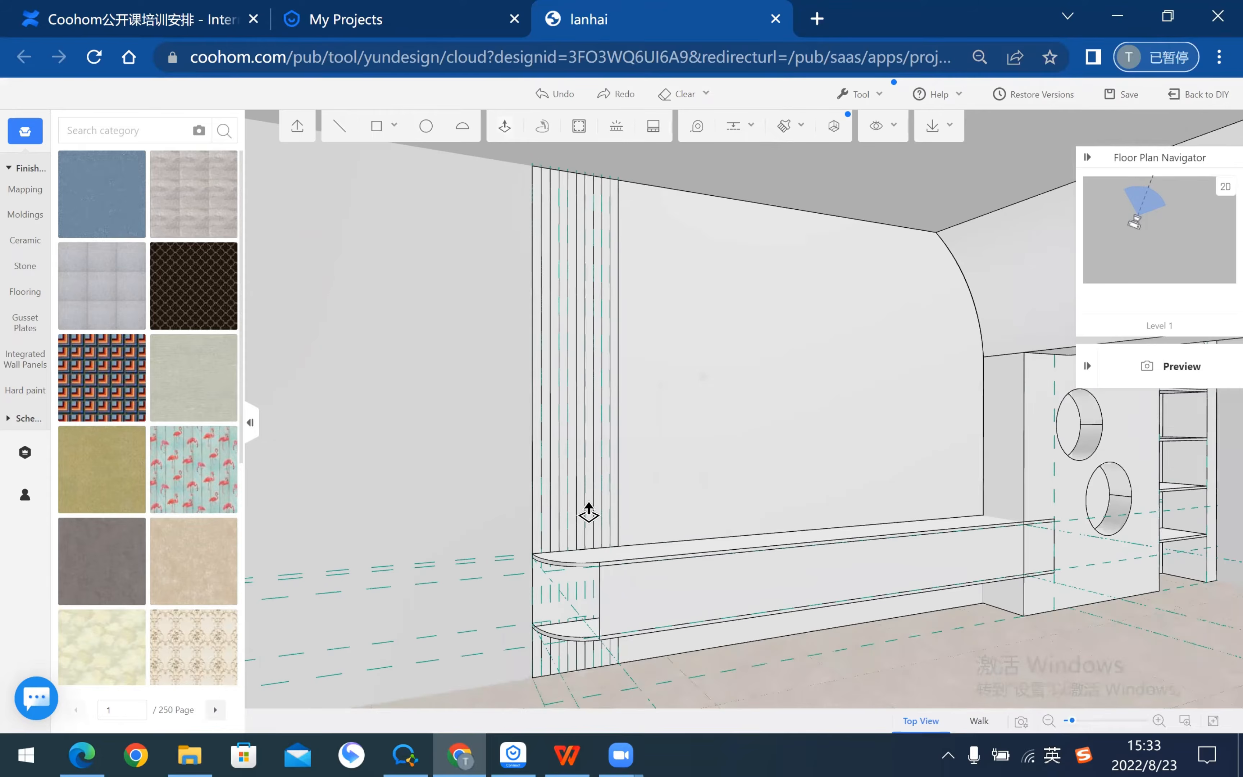
key(w)
key(a)
click(591, 515)
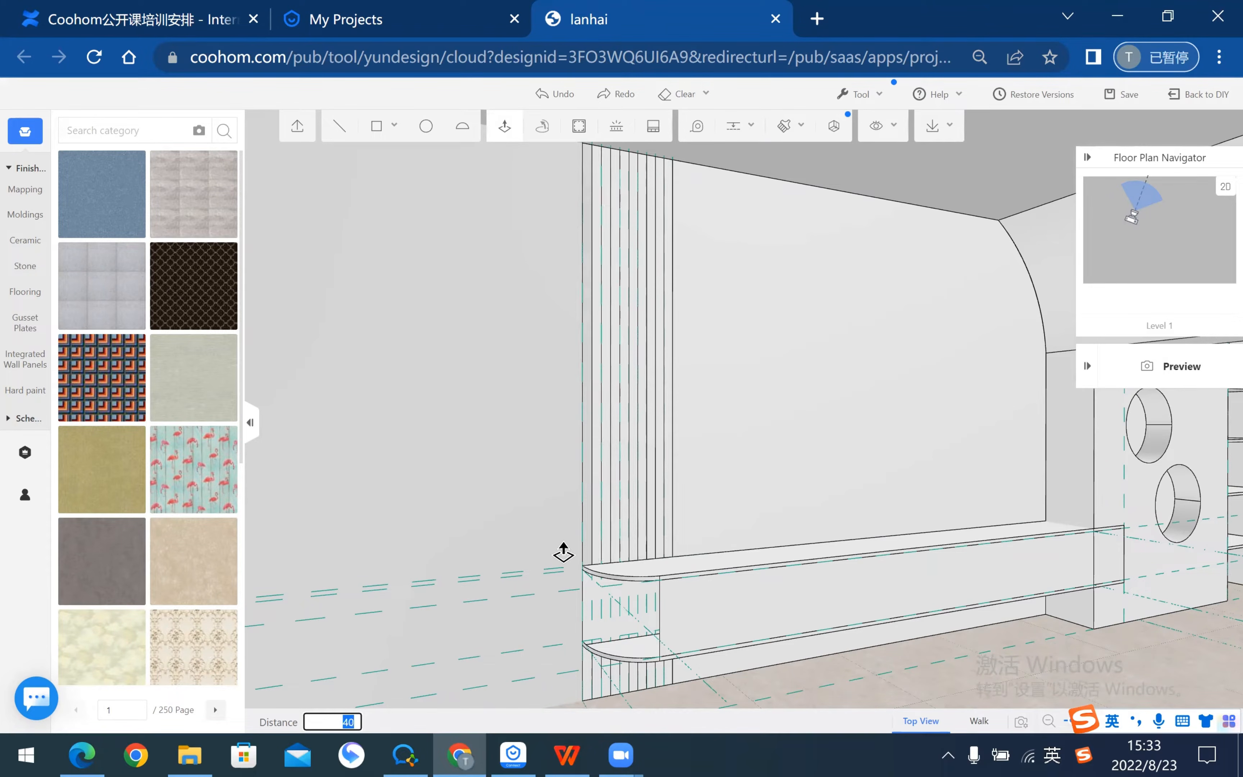
key(Escape)
key(w)
key(d)
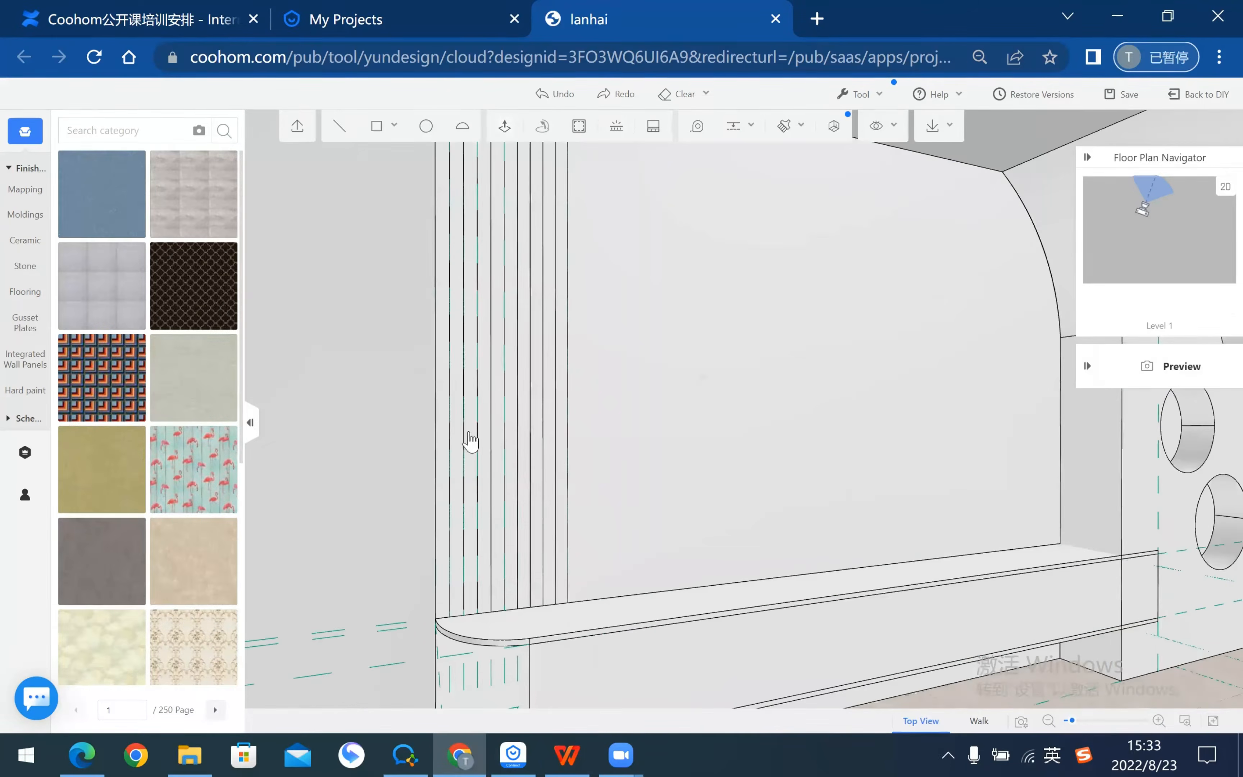
Step: Extrude the tenth and eighth upper strips by 50 mm each, starting beside the large wall panel and leaving the ninth strip flat
key(s)
click(506, 131)
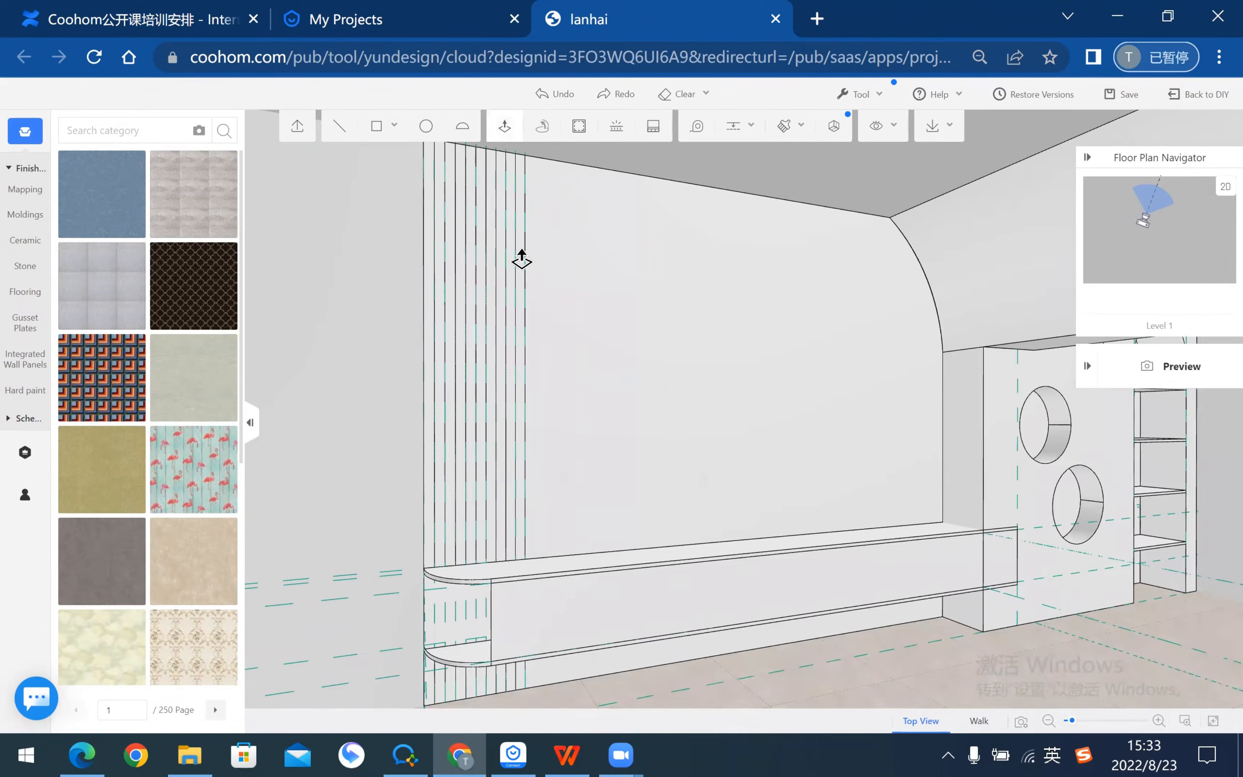
click(524, 367)
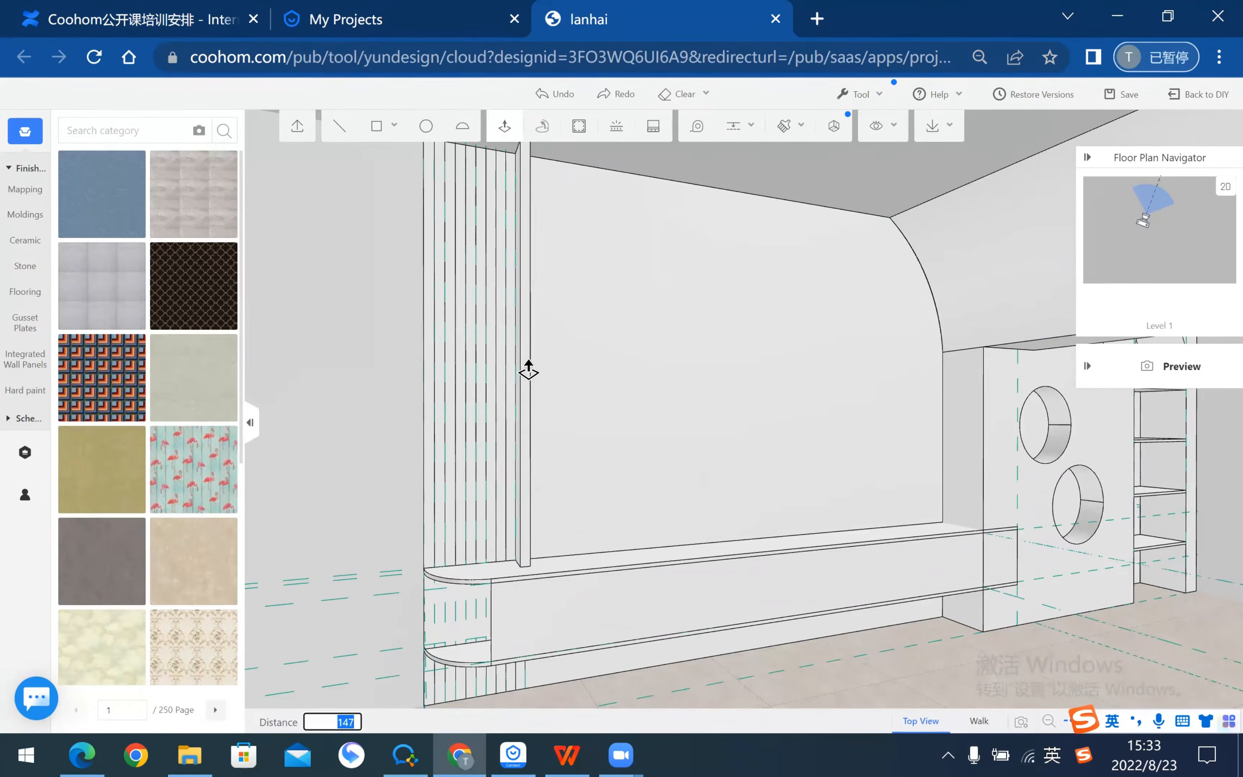
text(50)
key(Return)
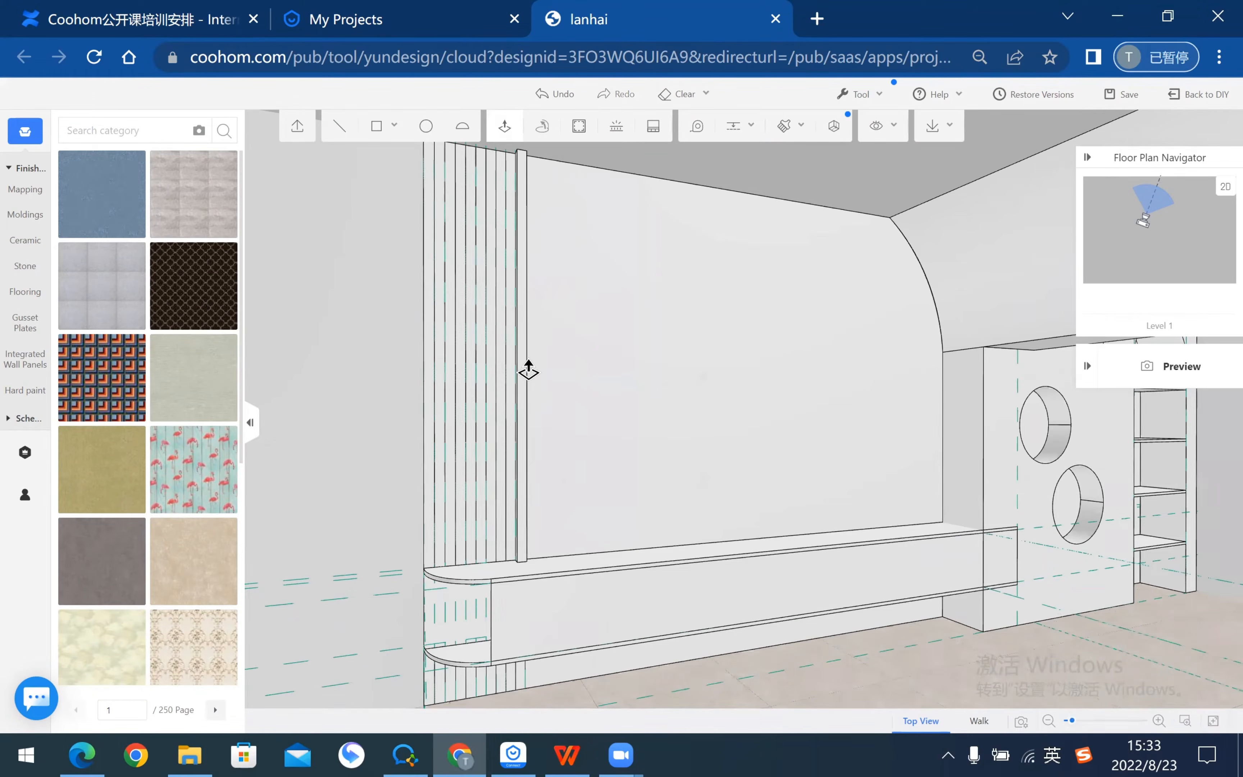
click(508, 383)
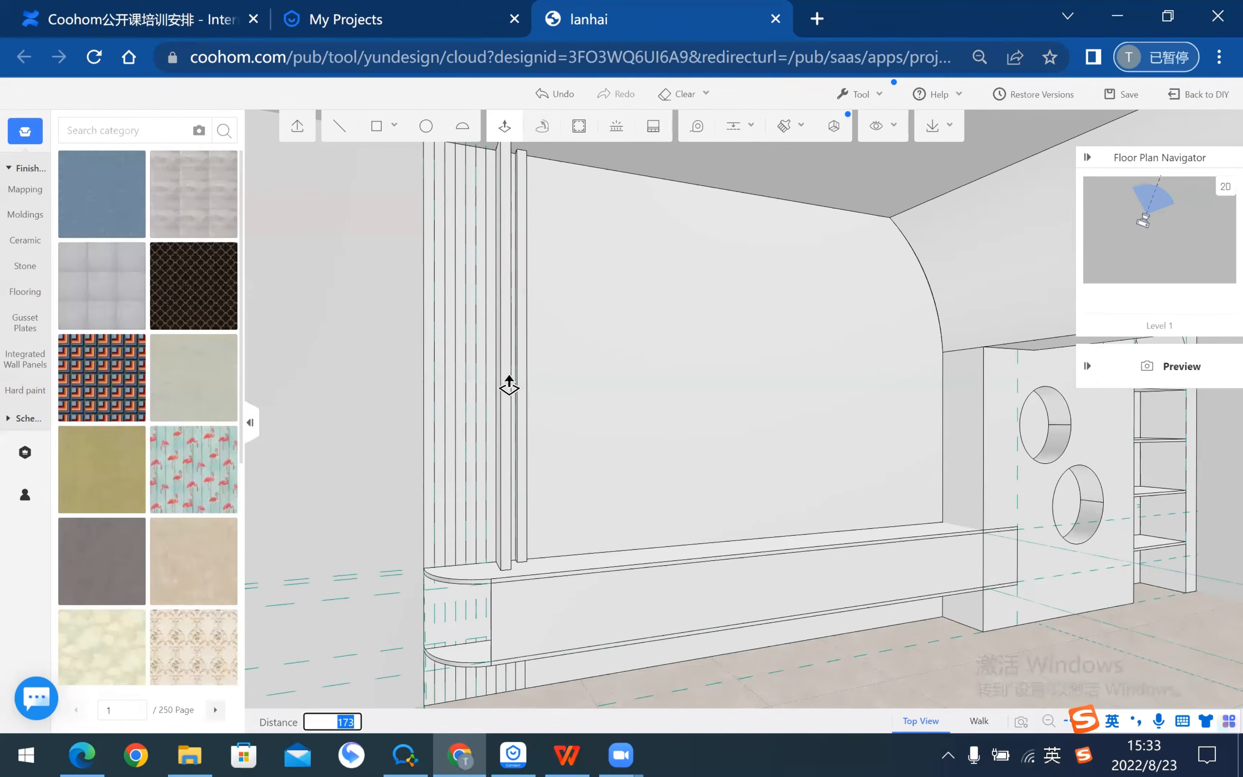
key(Return)
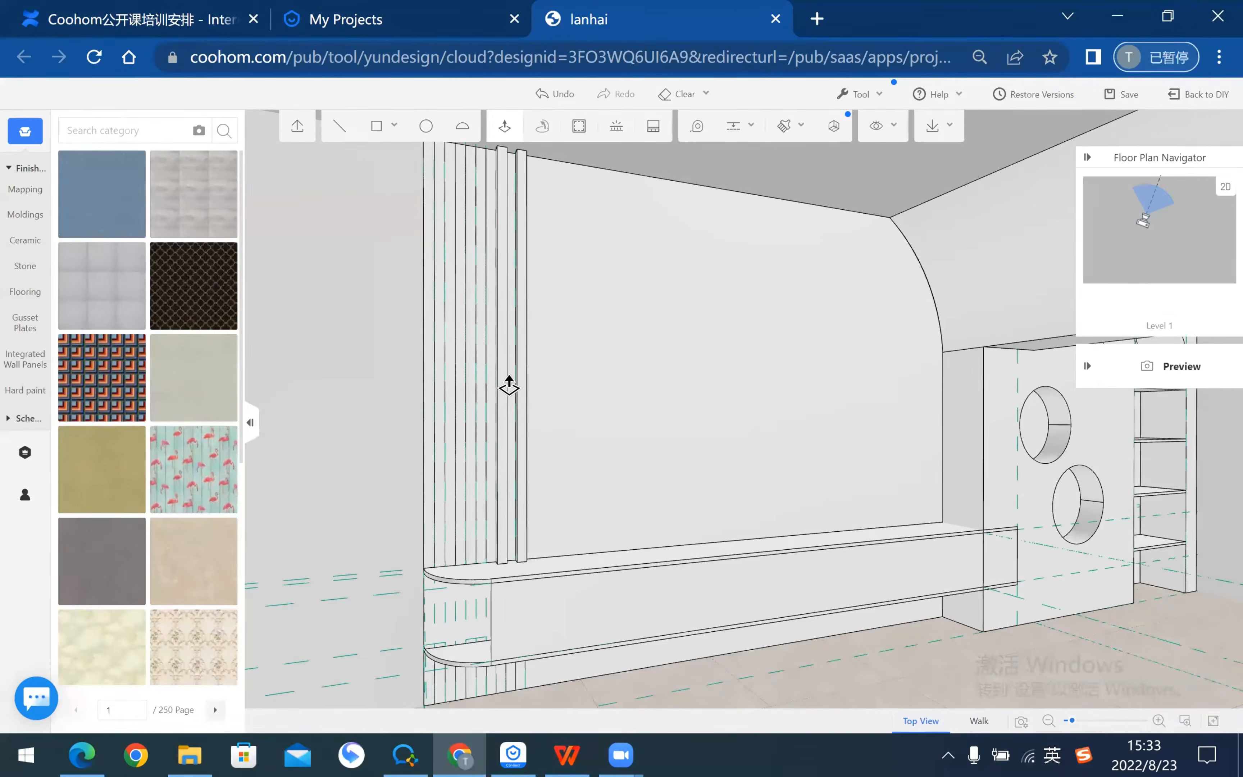
Step: Extrude the sixth, fourth and second strips above the cabinet by 50 mm each to complete the alternating relief
click(486, 472)
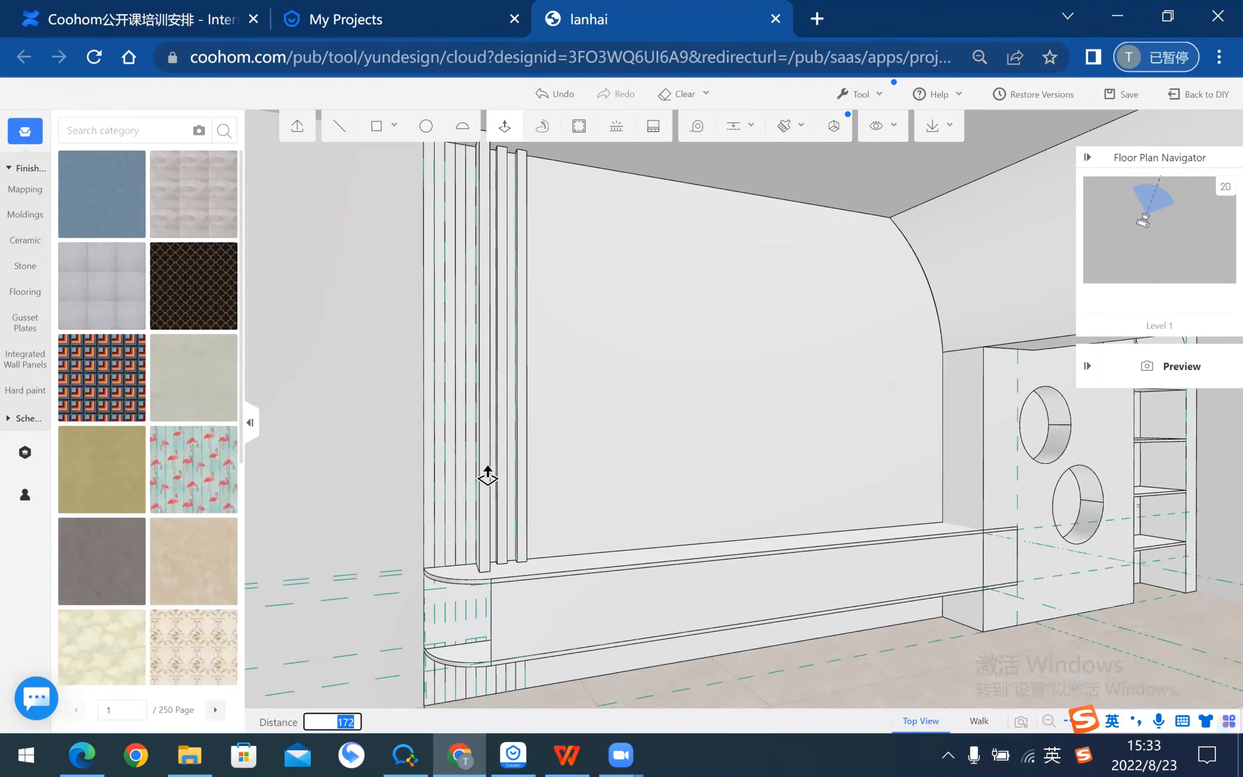
text(50)
key(Return)
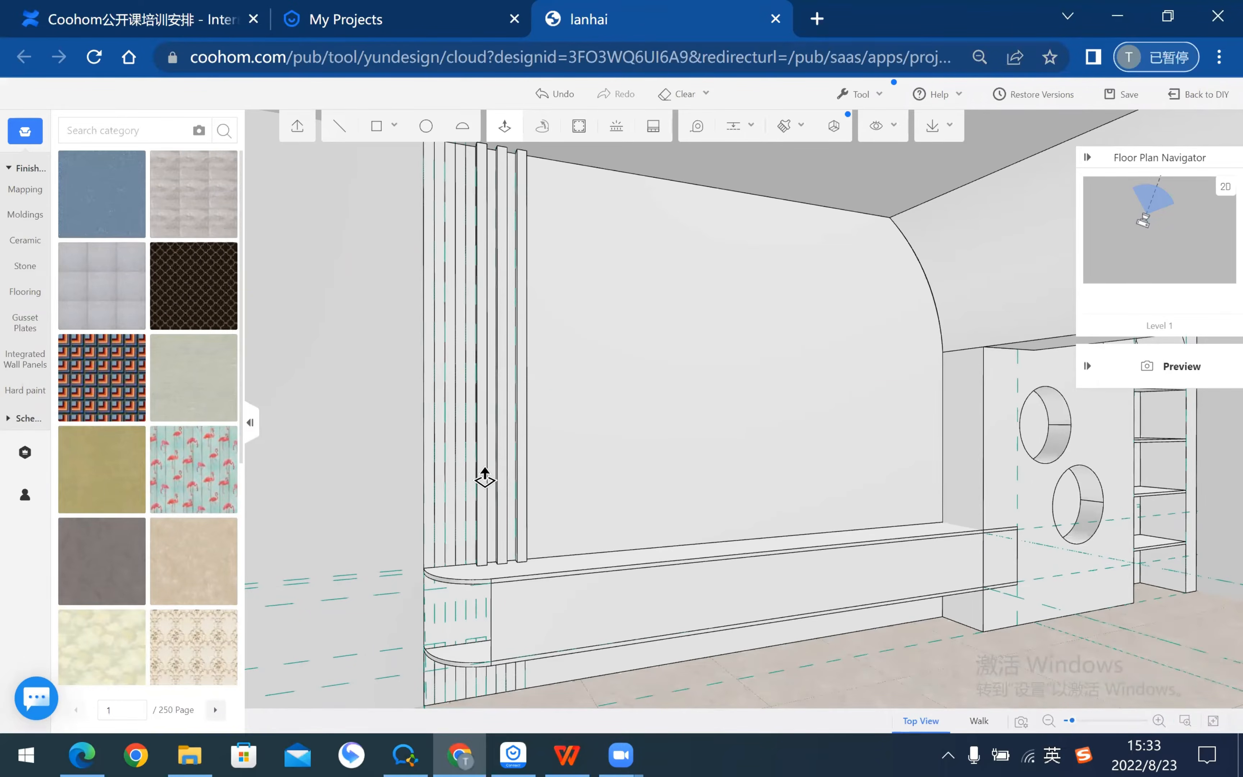
click(464, 523)
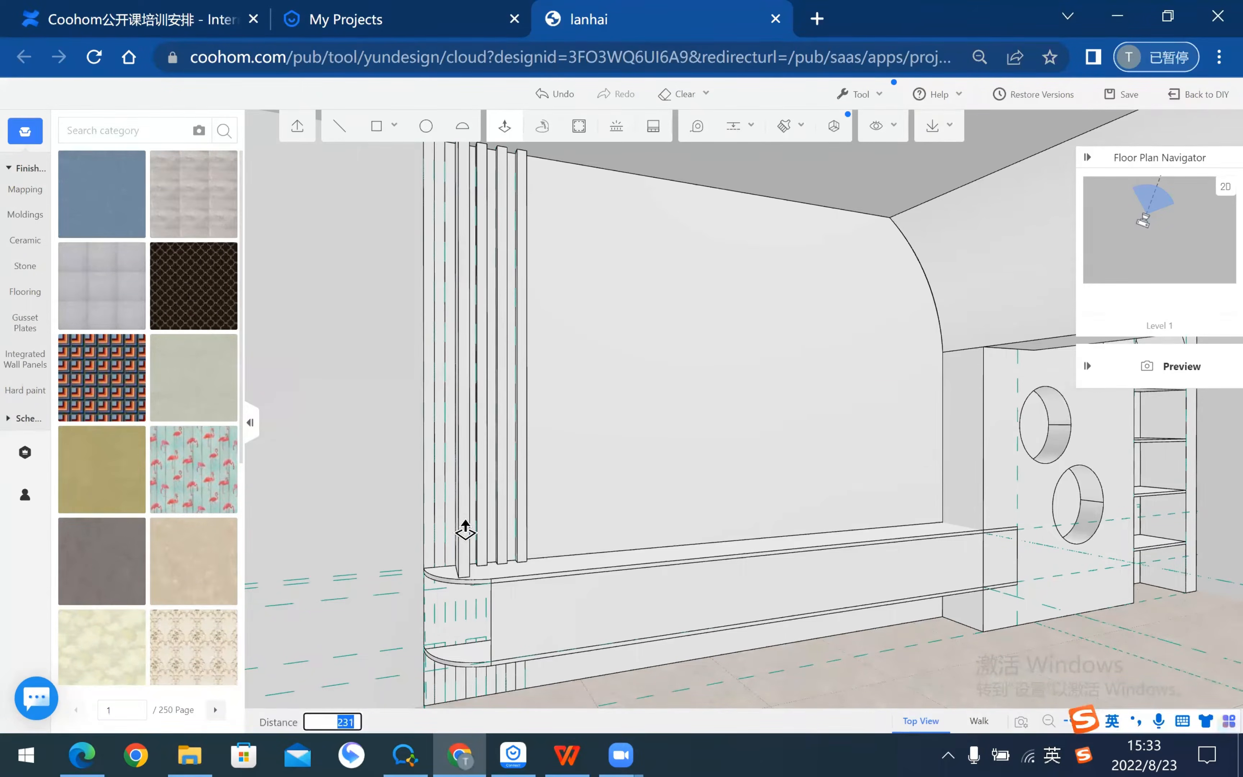
text(50)
key(Return)
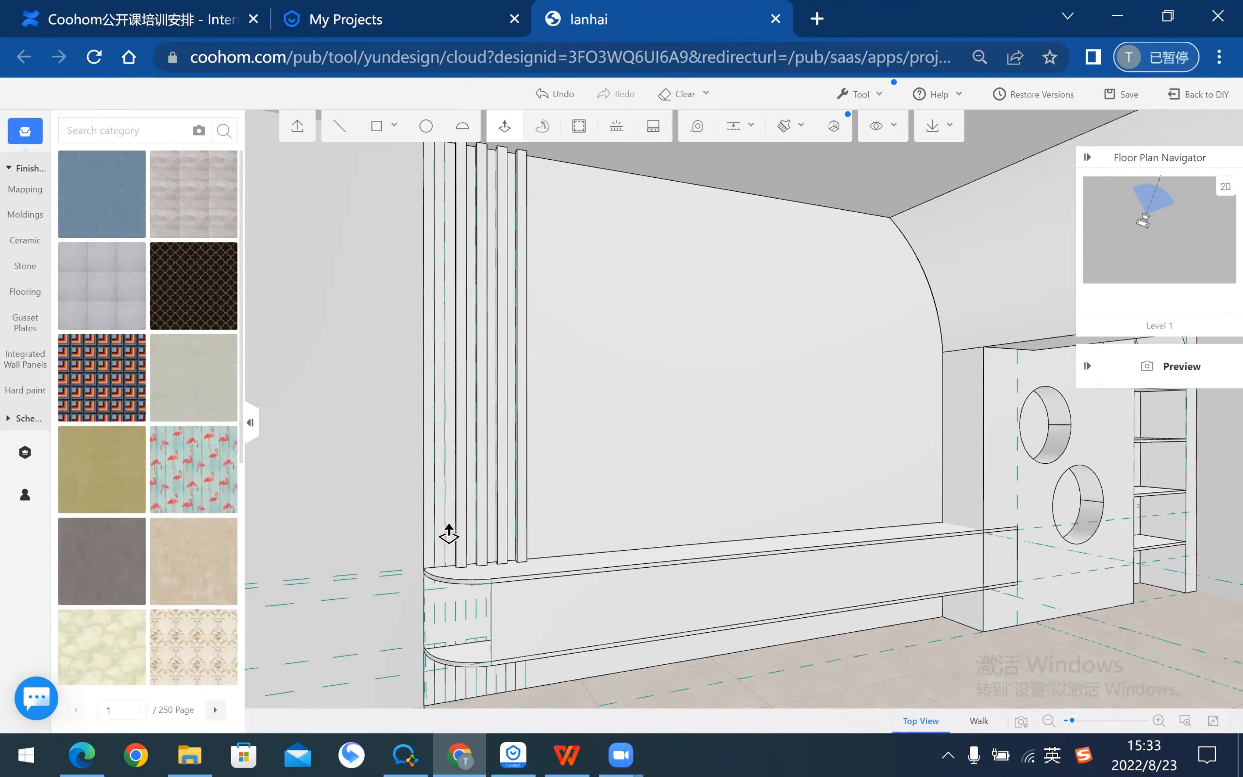
click(443, 543)
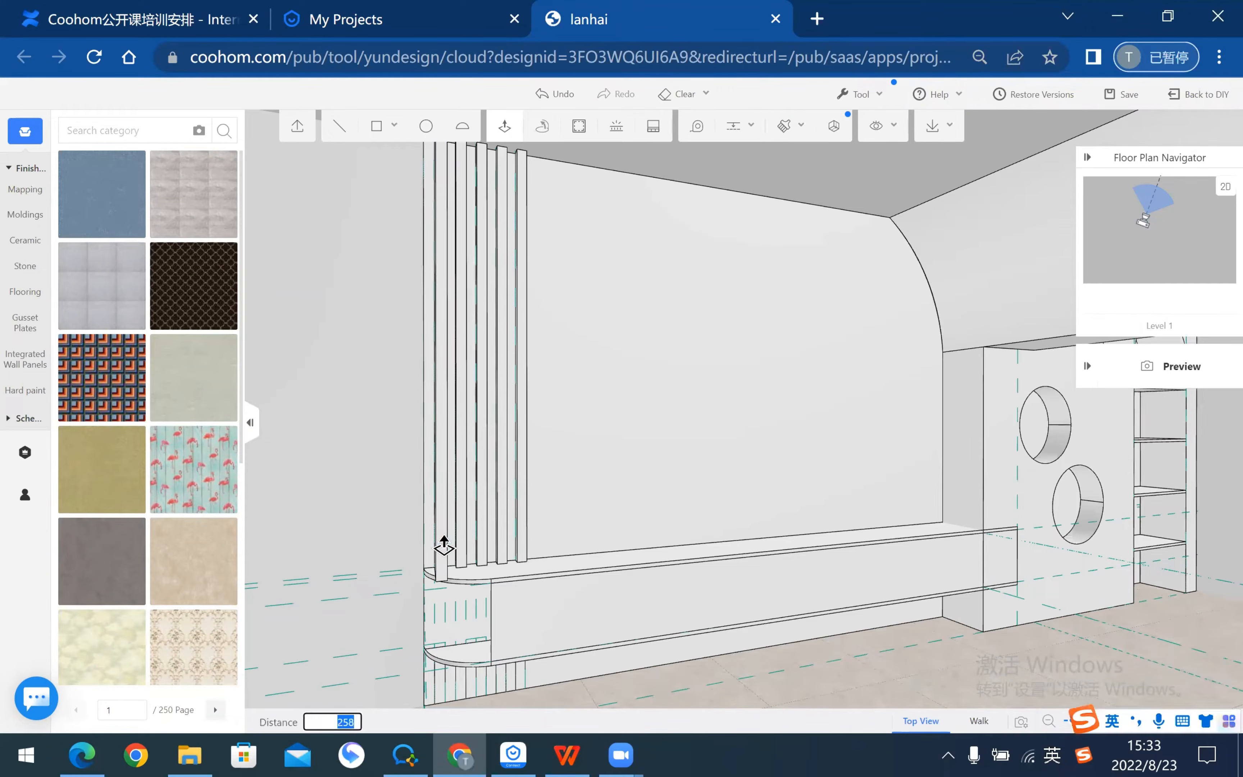
text(50)
key(Return)
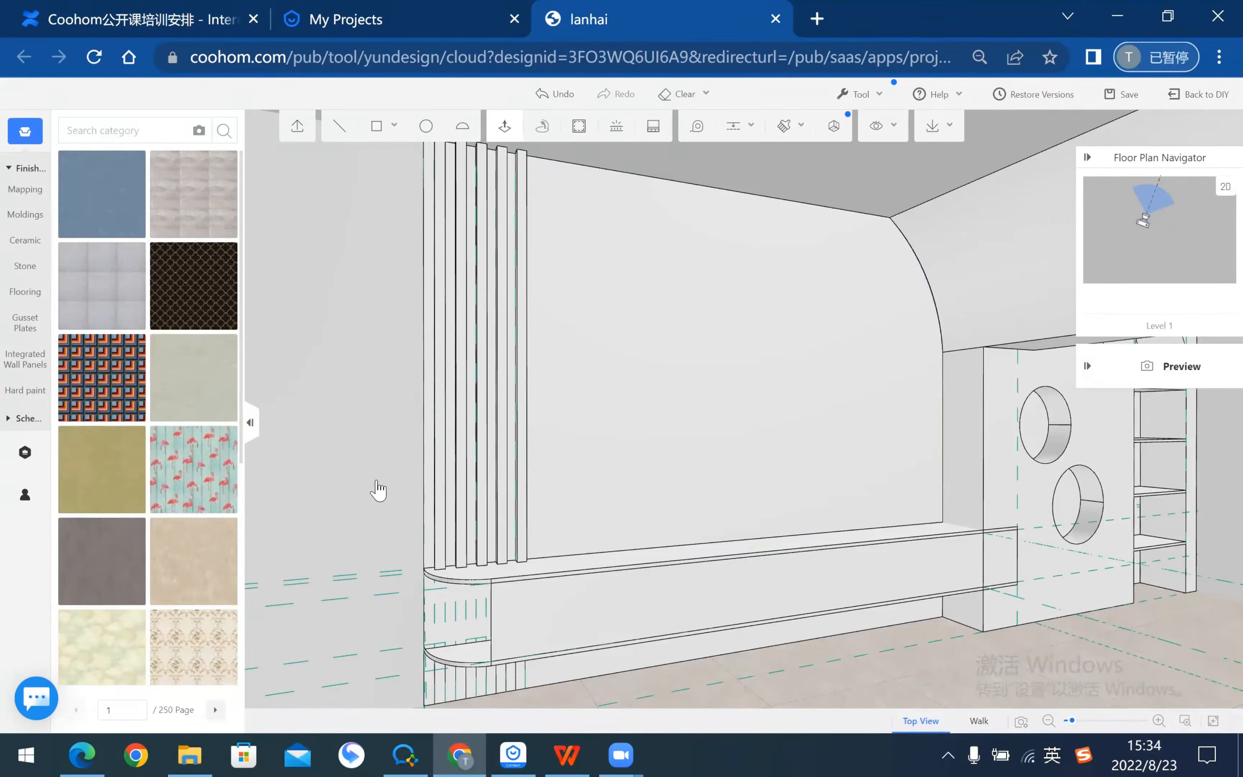
Step: Extrude the tenth and eighth lower strips below the cabinet by 50 mm each, starting beside the plain wall panel
key(s)
key(a)
key(d)
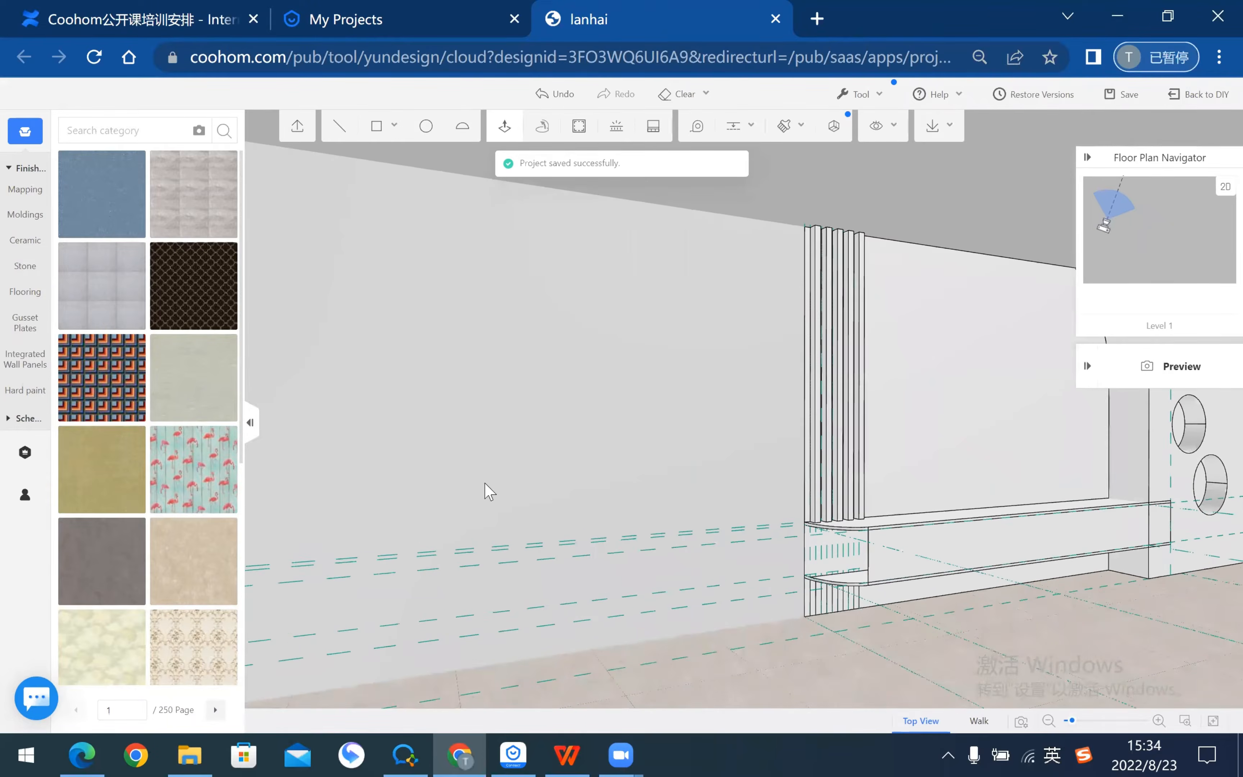
key(w)
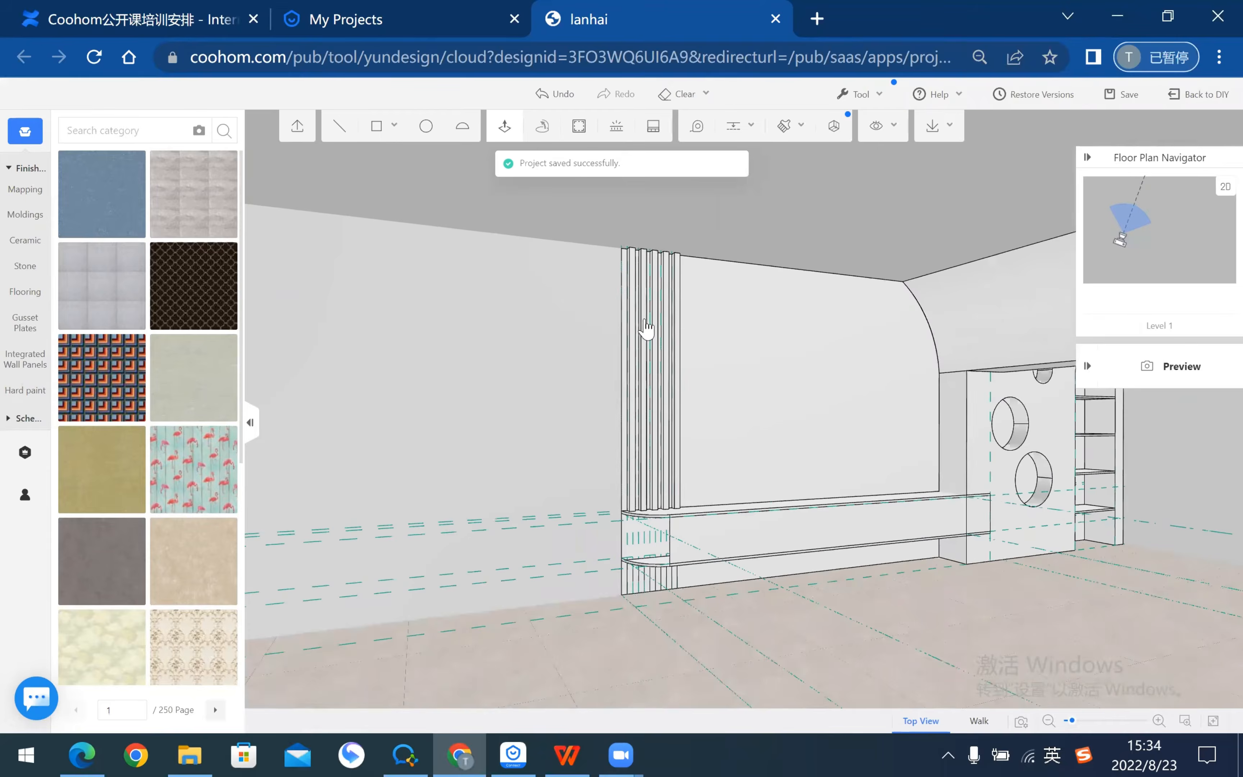
key(s)
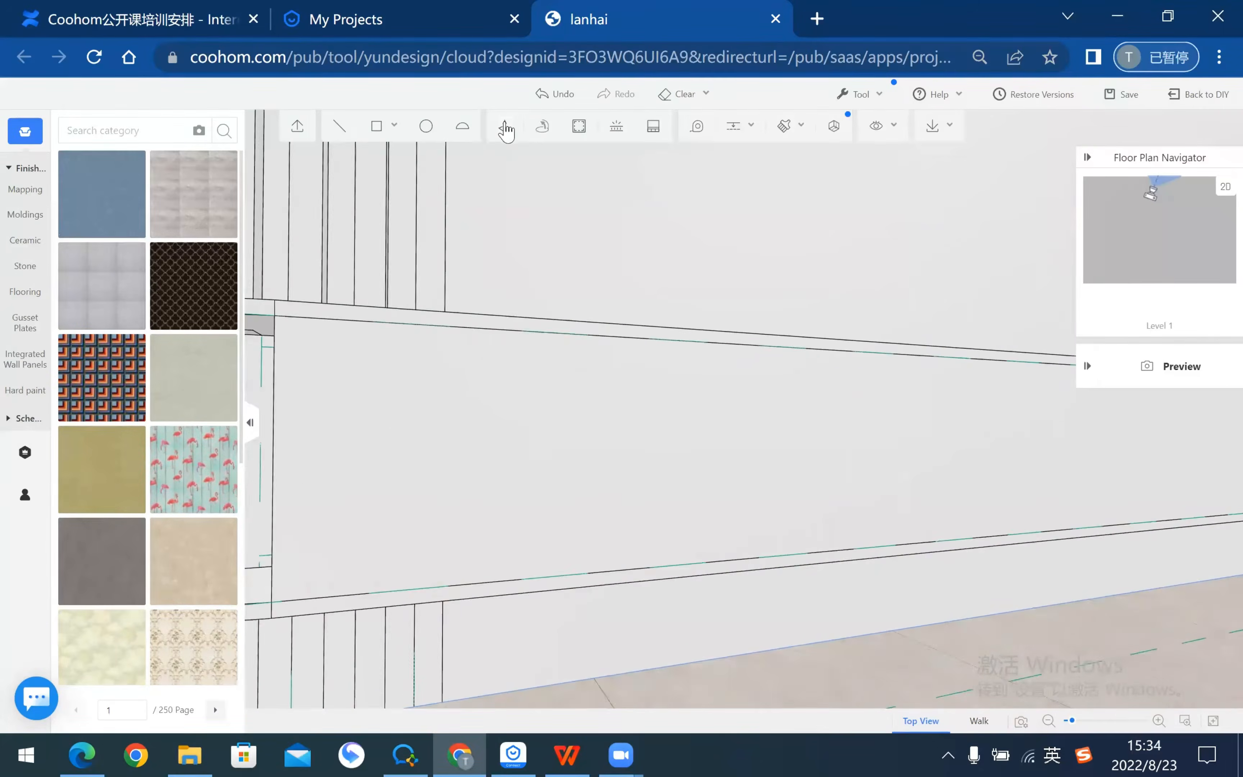
click(500, 578)
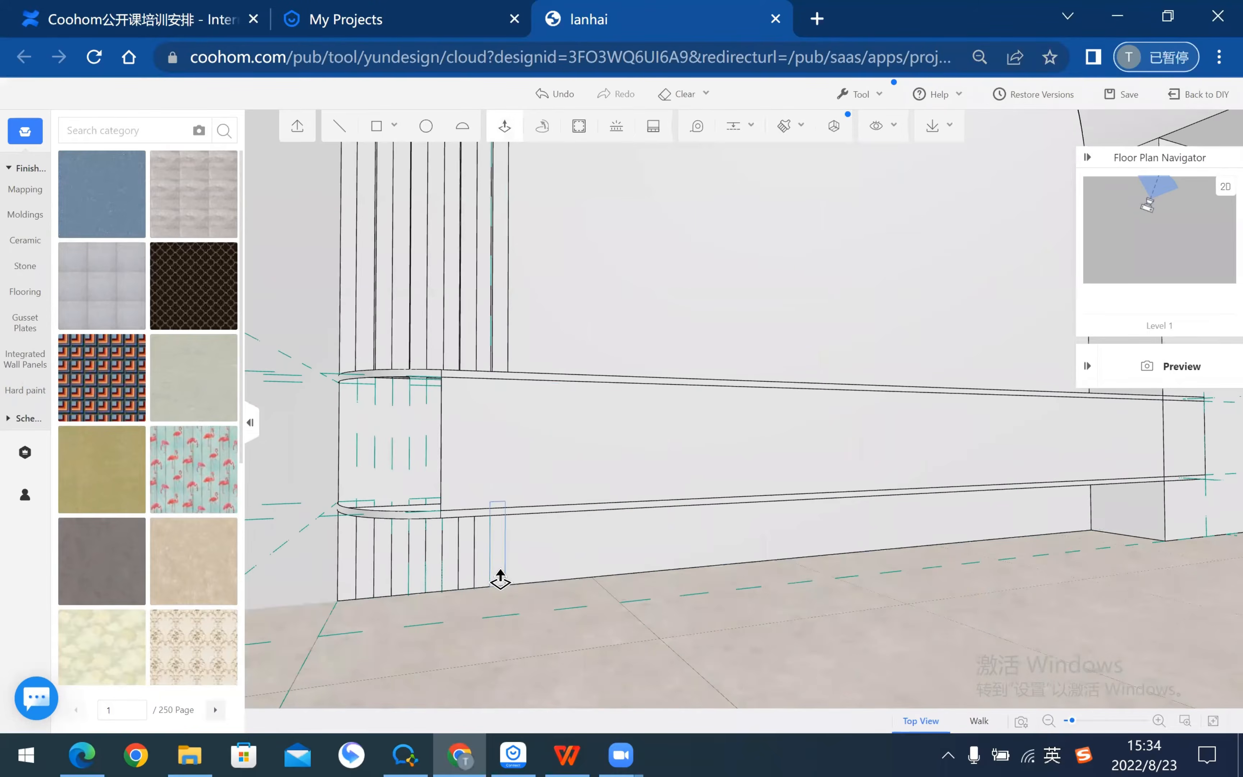
text(50)
key(Return)
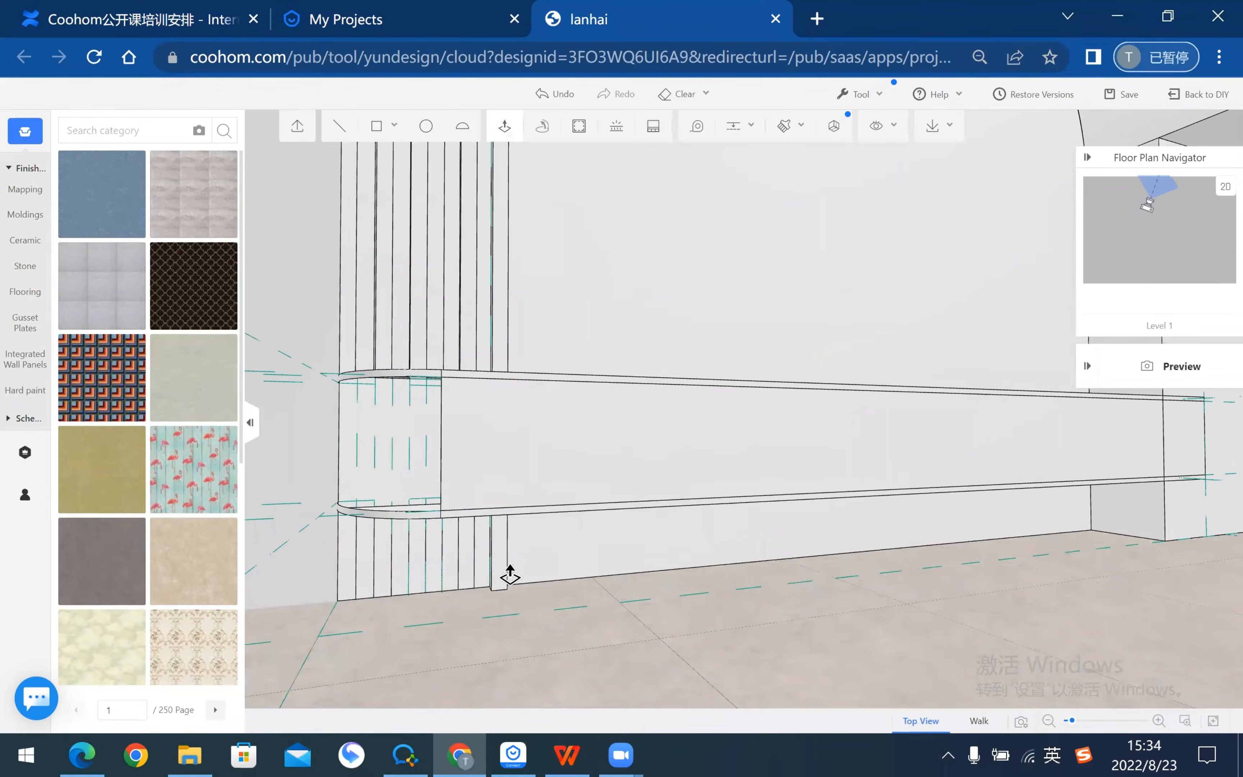
click(468, 583)
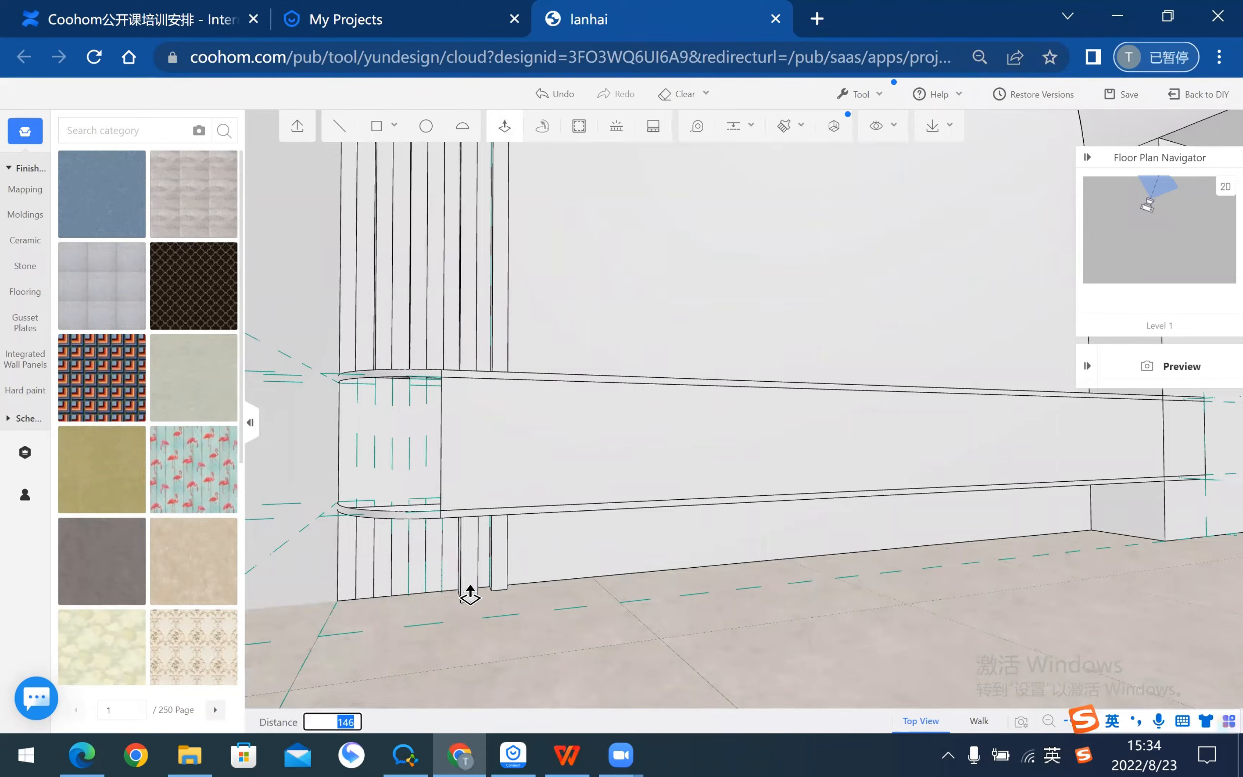
text(50)
key(Return)
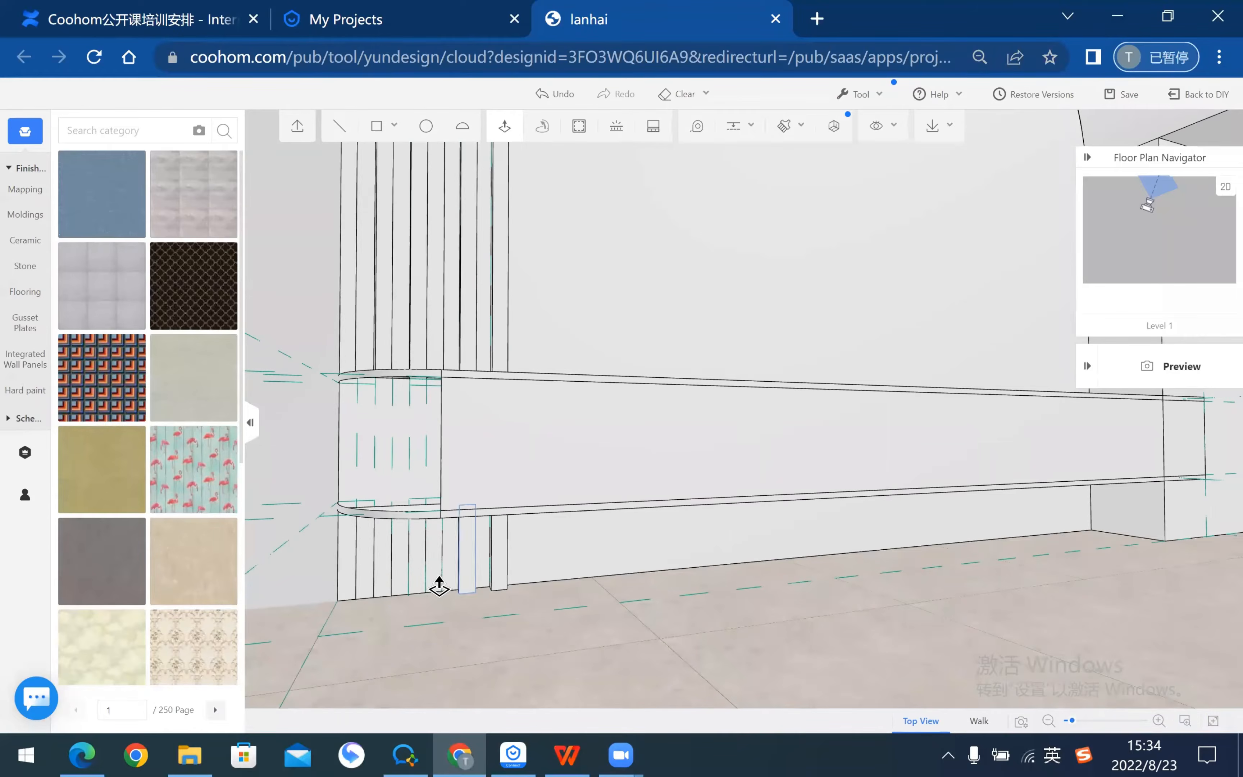
Step: Extrude the sixth, fourth and second strips below the cabinet by 50 mm each to complete the lower alternating relief
click(436, 586)
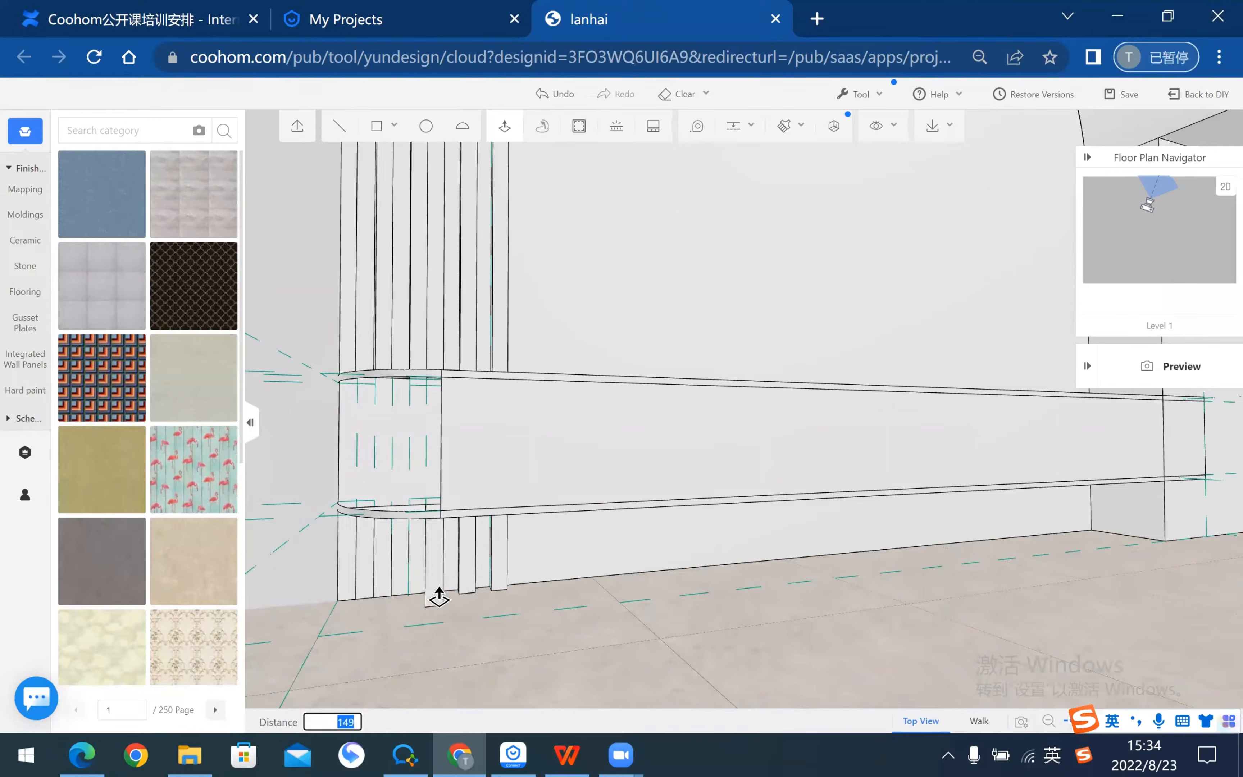
text(50)
key(Return)
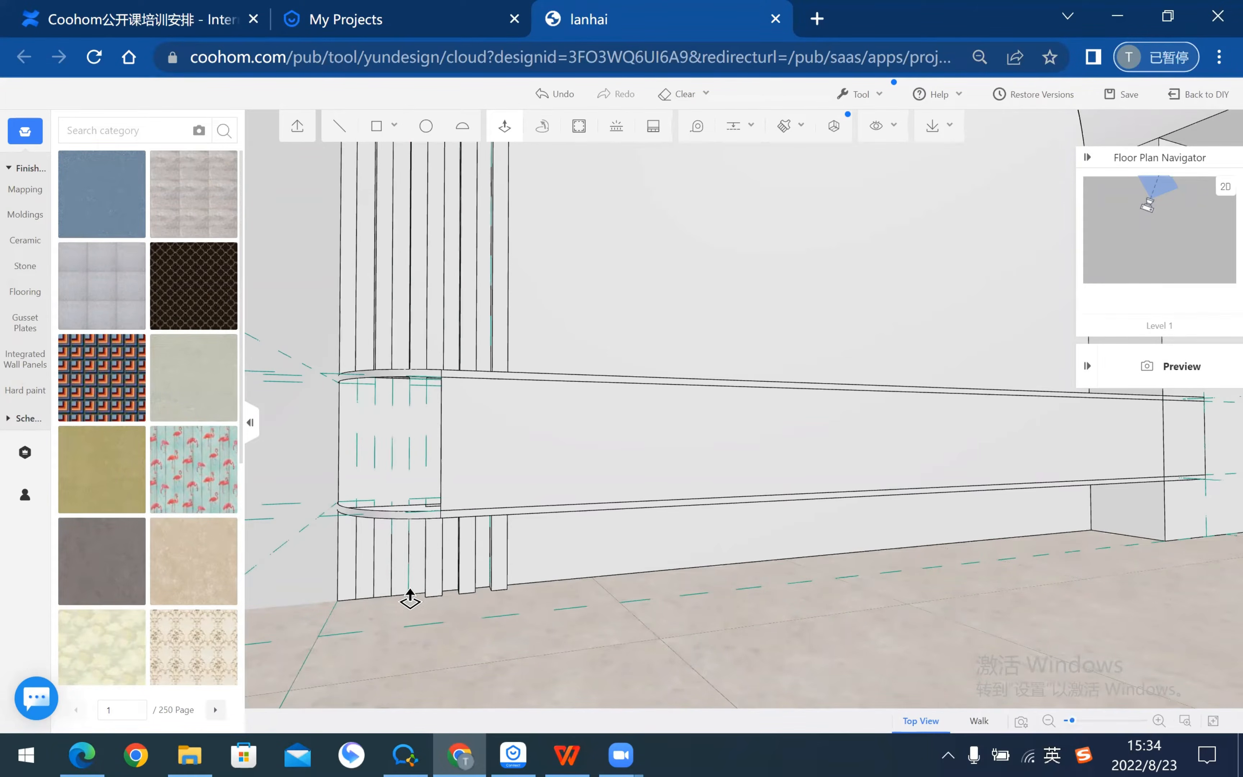
click(401, 596)
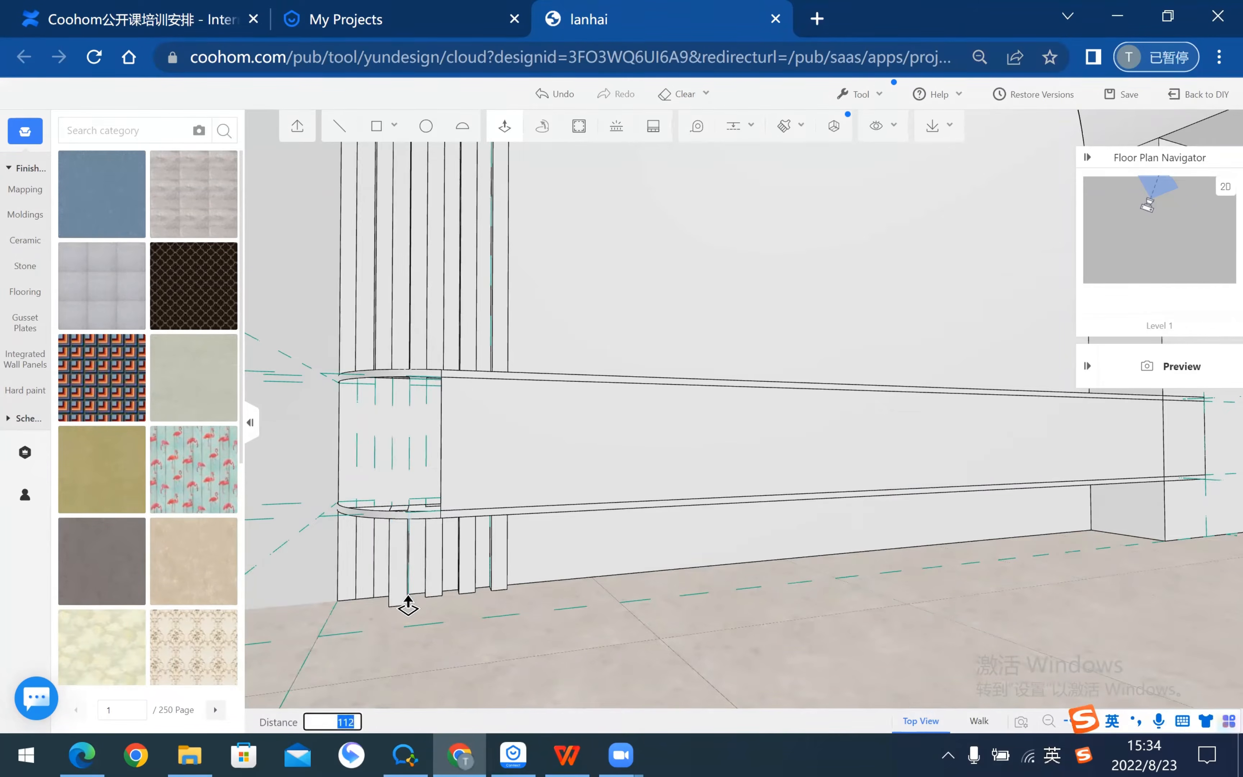
text(50)
key(Return)
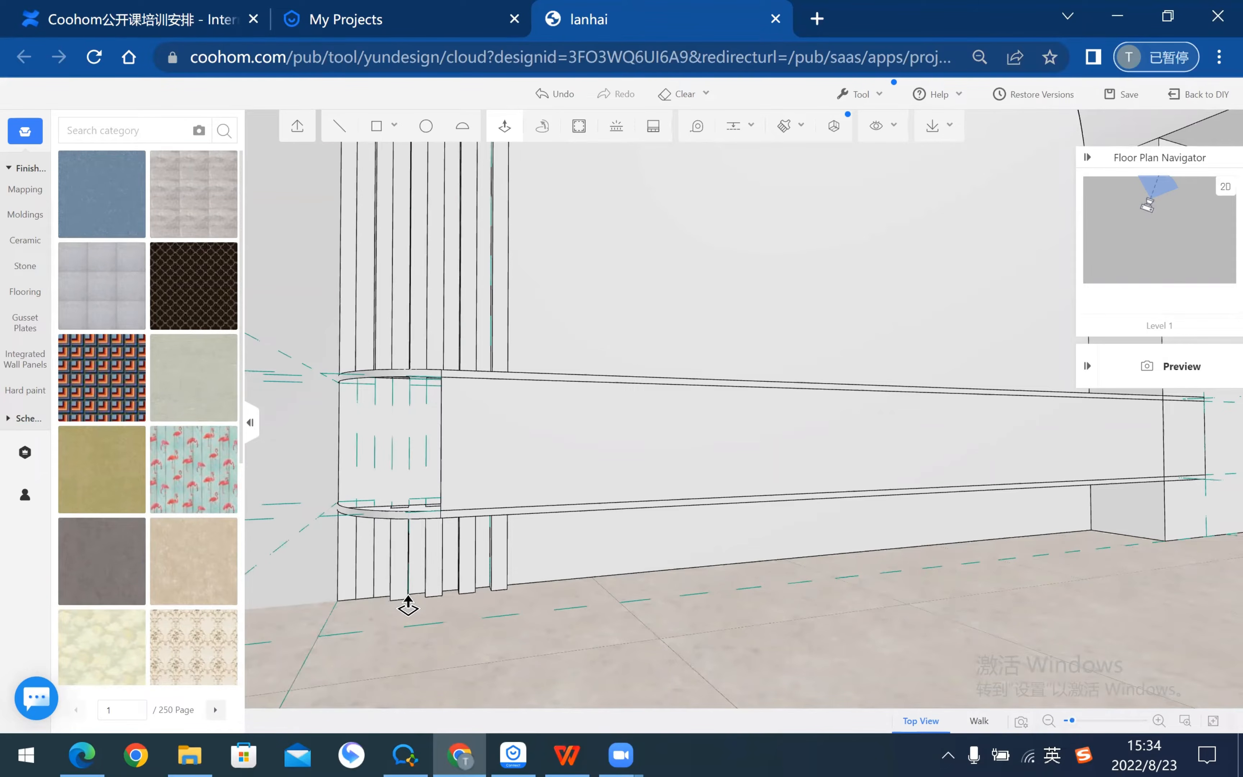
click(370, 606)
text(5)
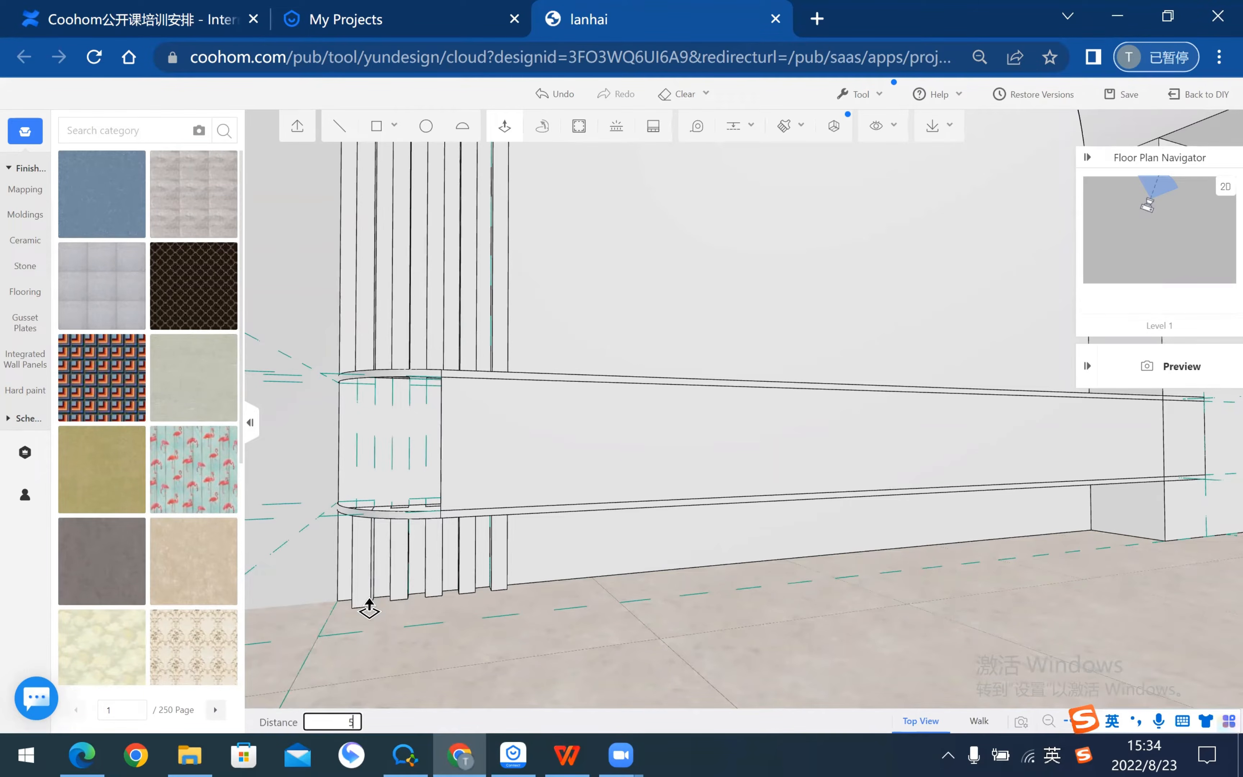
text(0)
key(Return)
key(Escape)
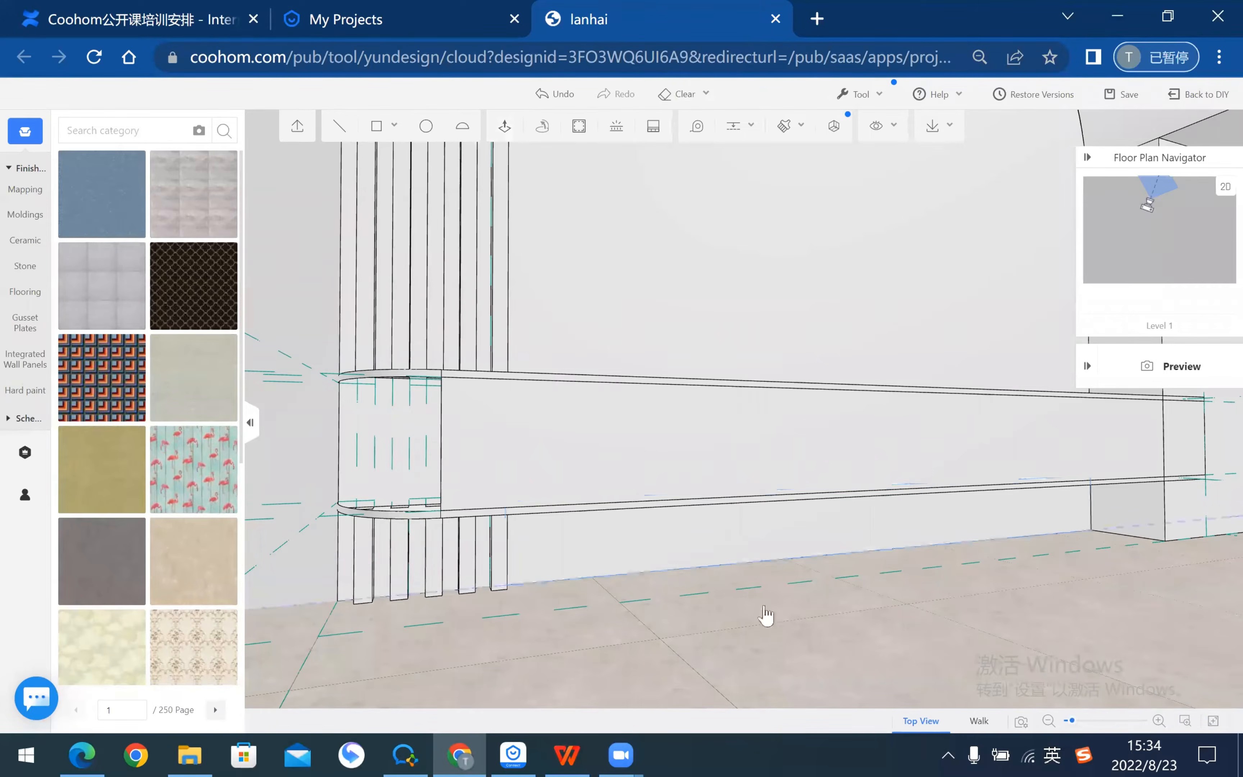
Step: Examine the whole TV feature wall from several distances, including the strips, floating cabinet, arched ceiling and shelf niche
scroll(767, 554, down, 5)
scroll(739, 557, down, 5)
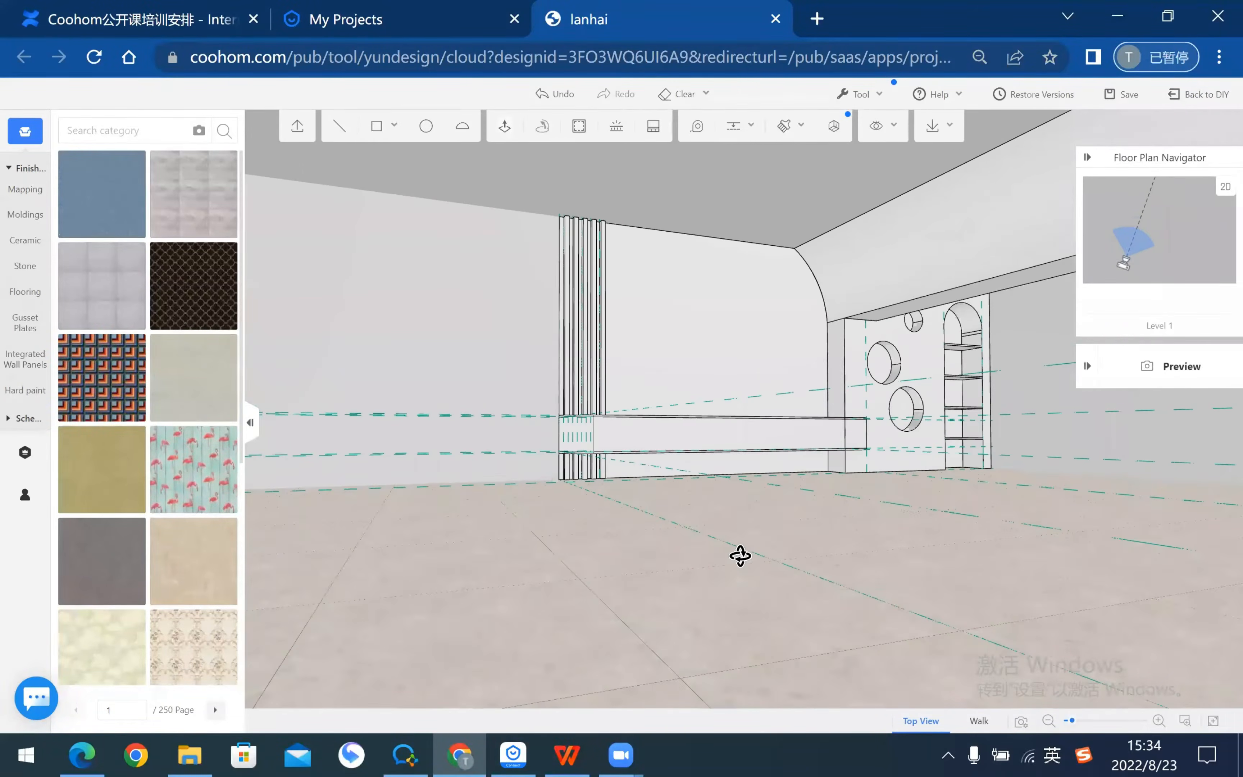
right_drag(741, 557, 669, 417)
drag(569, 278, 600, 569)
key(d)
key(a)
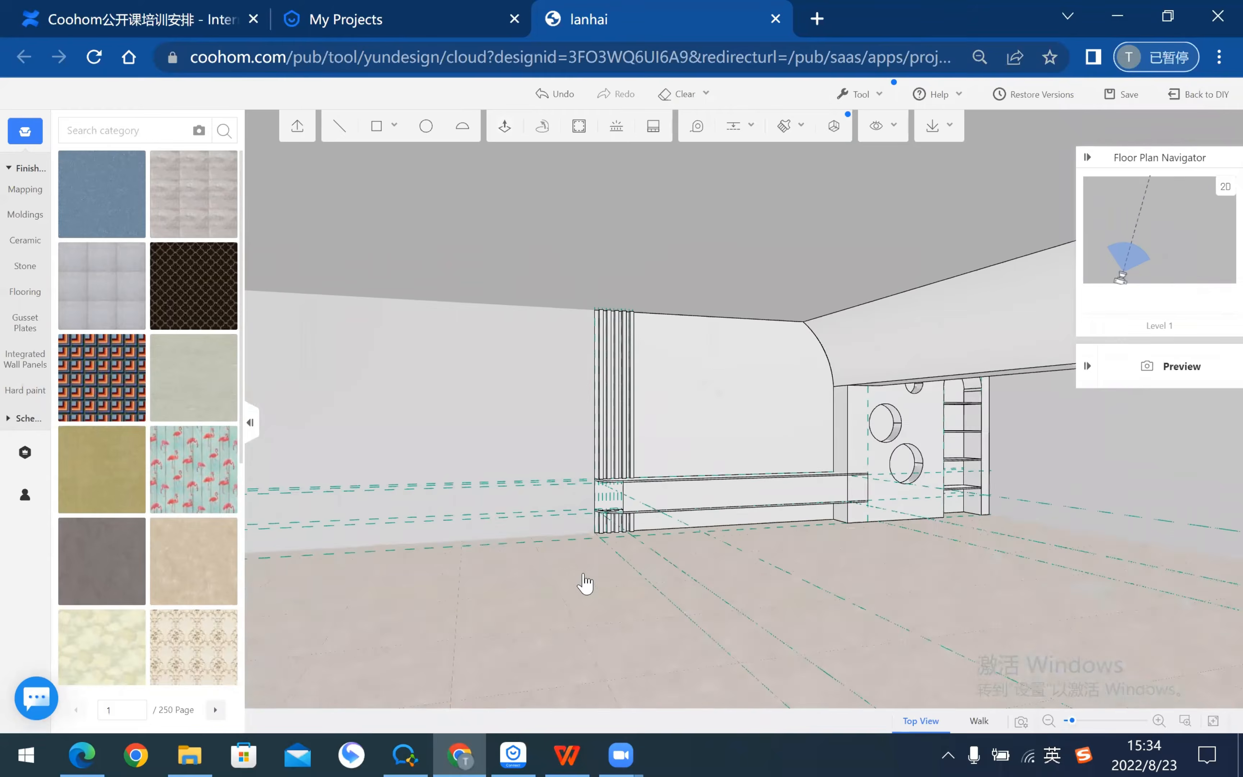
key(d)
key(w)
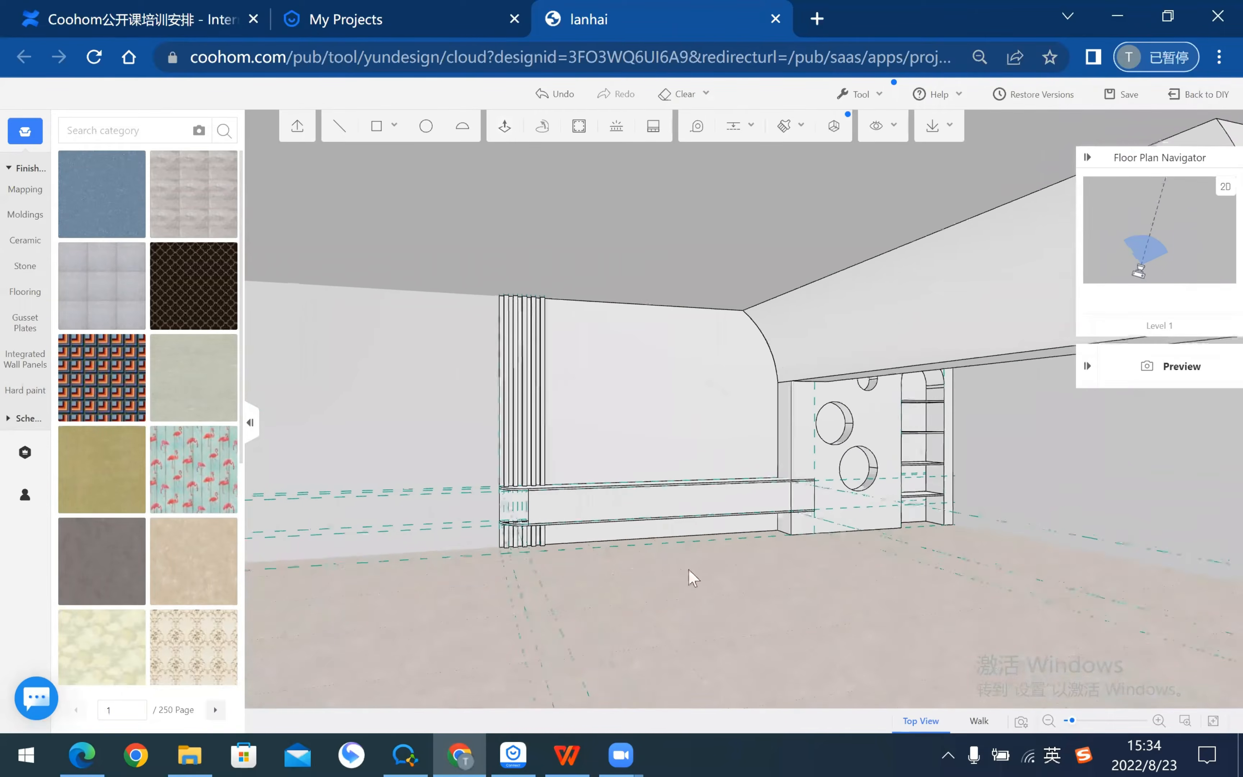
key(a)
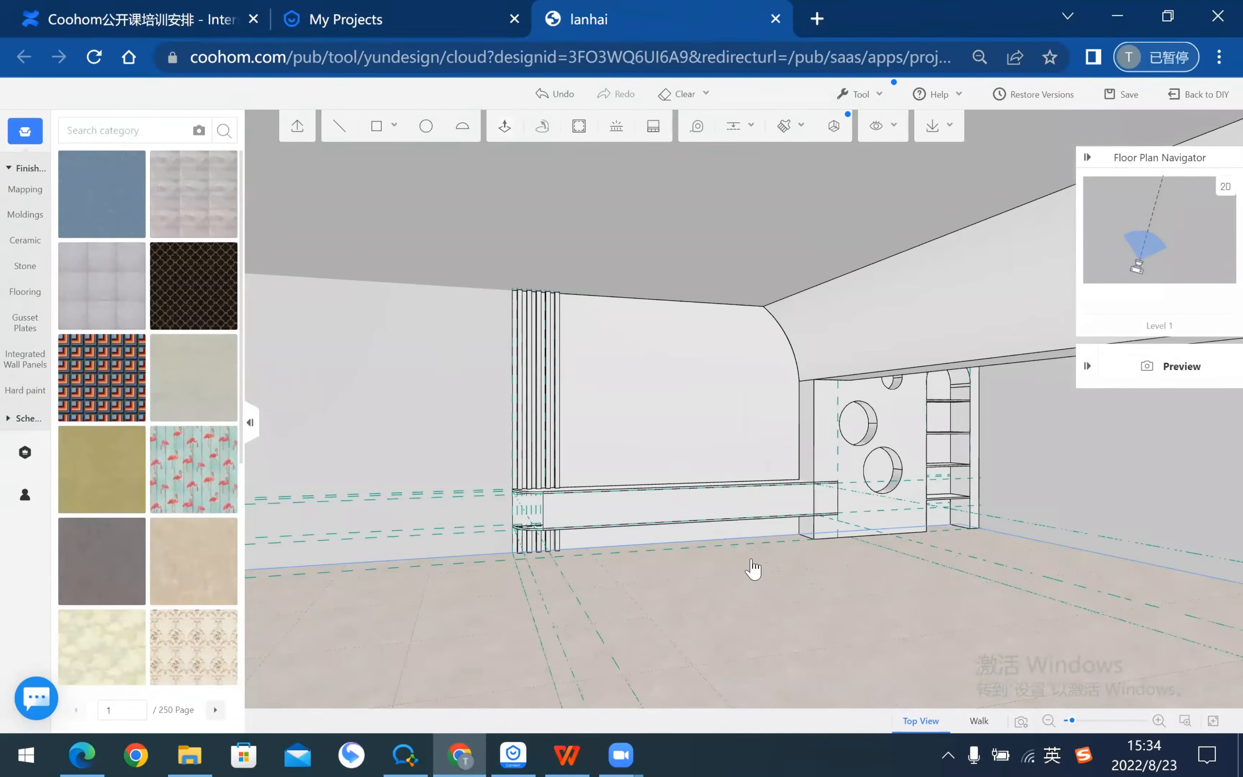
key(d)
key(d)
key(w)
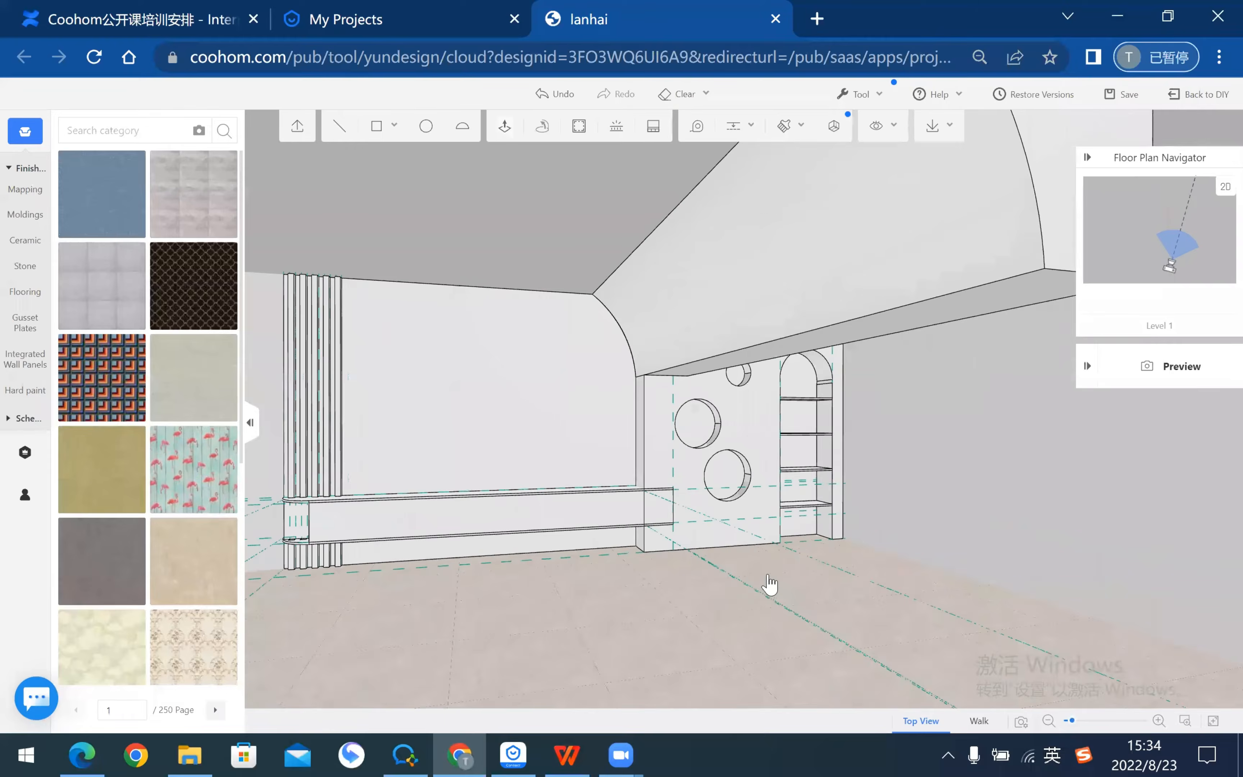
key(d)
key(d)
key(s)
key(w)
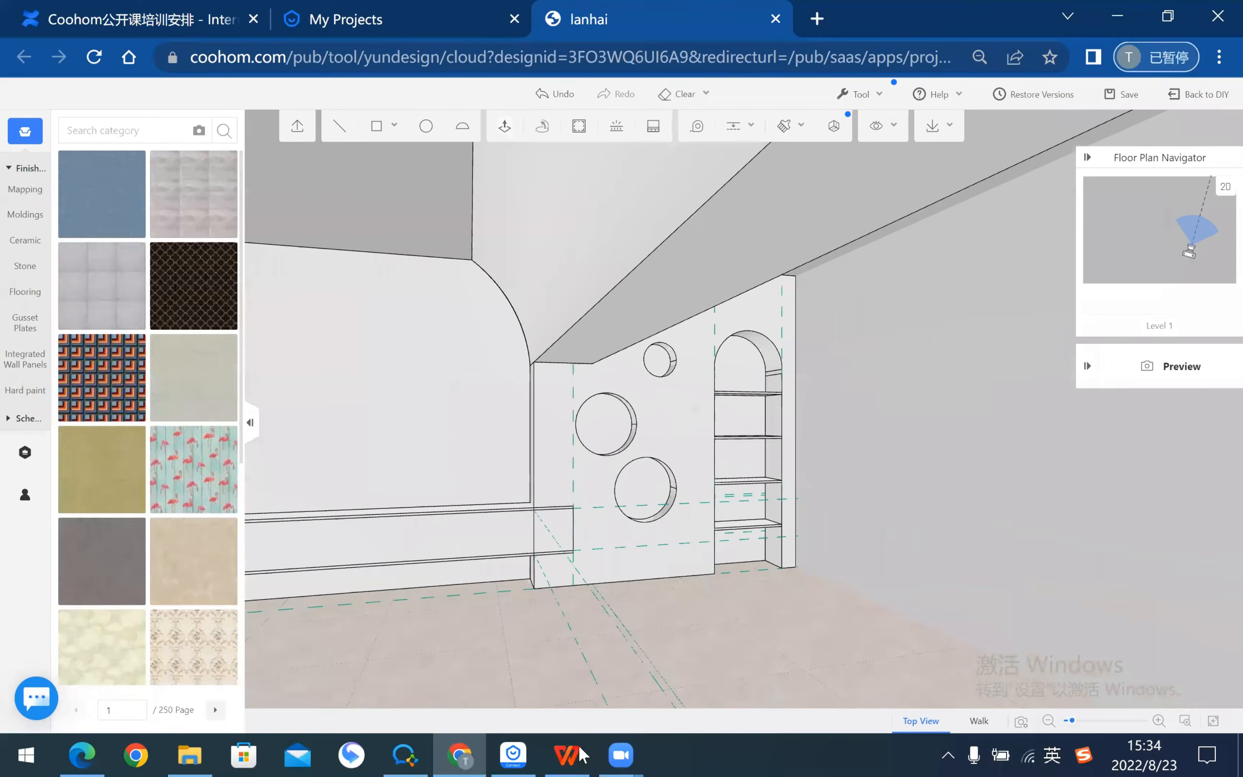
key(a)
key(s)
key(d)
key(w)
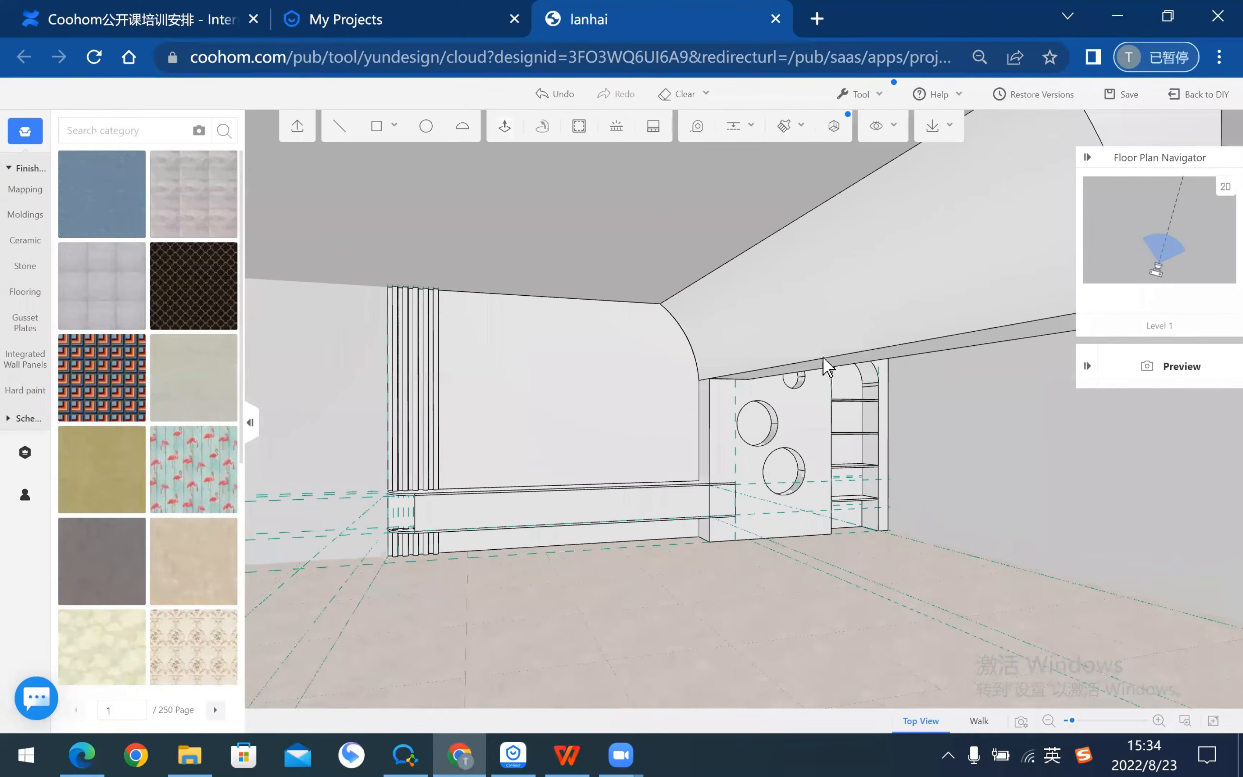
key(d)
Step: Switch to the reference image in Construction Design2.0.pdf, return to Coohom and compare the modelled TV wall with it
key(alt+Tab)
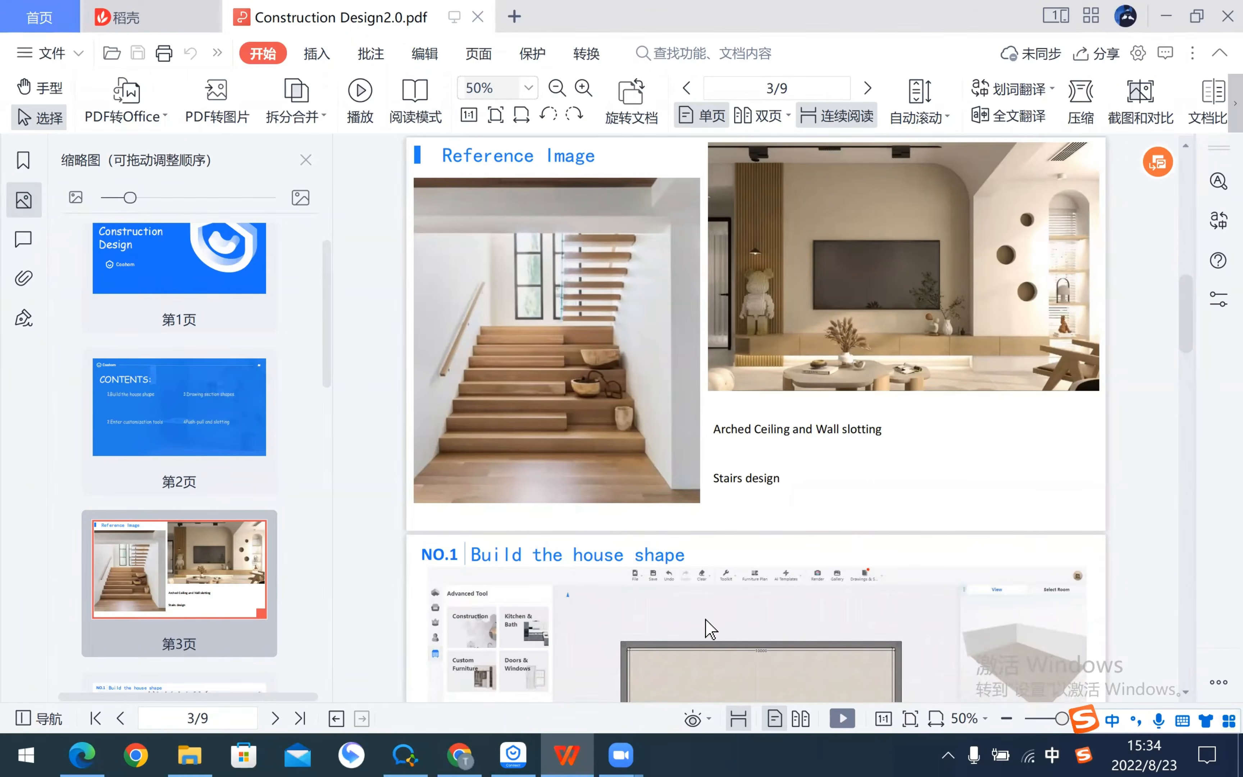
key(alt+Tab)
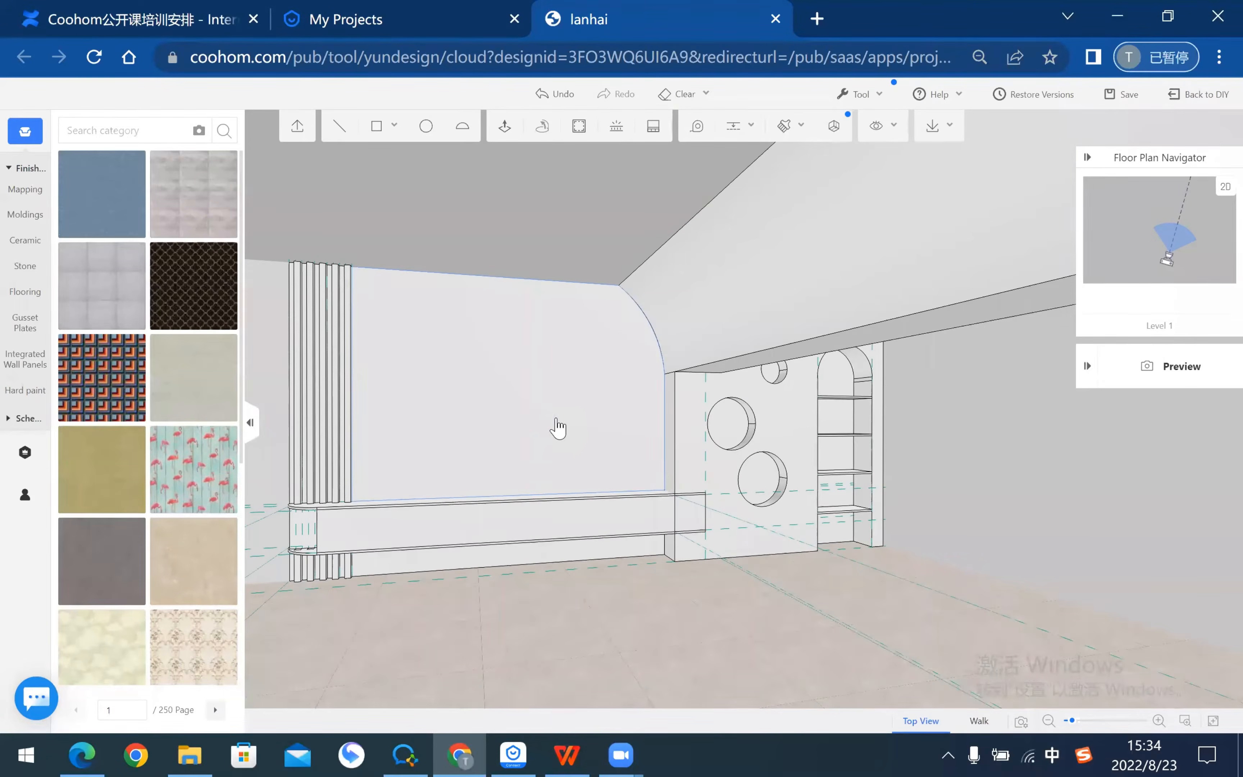
key(a)
key(s)
key(w)
key(d)
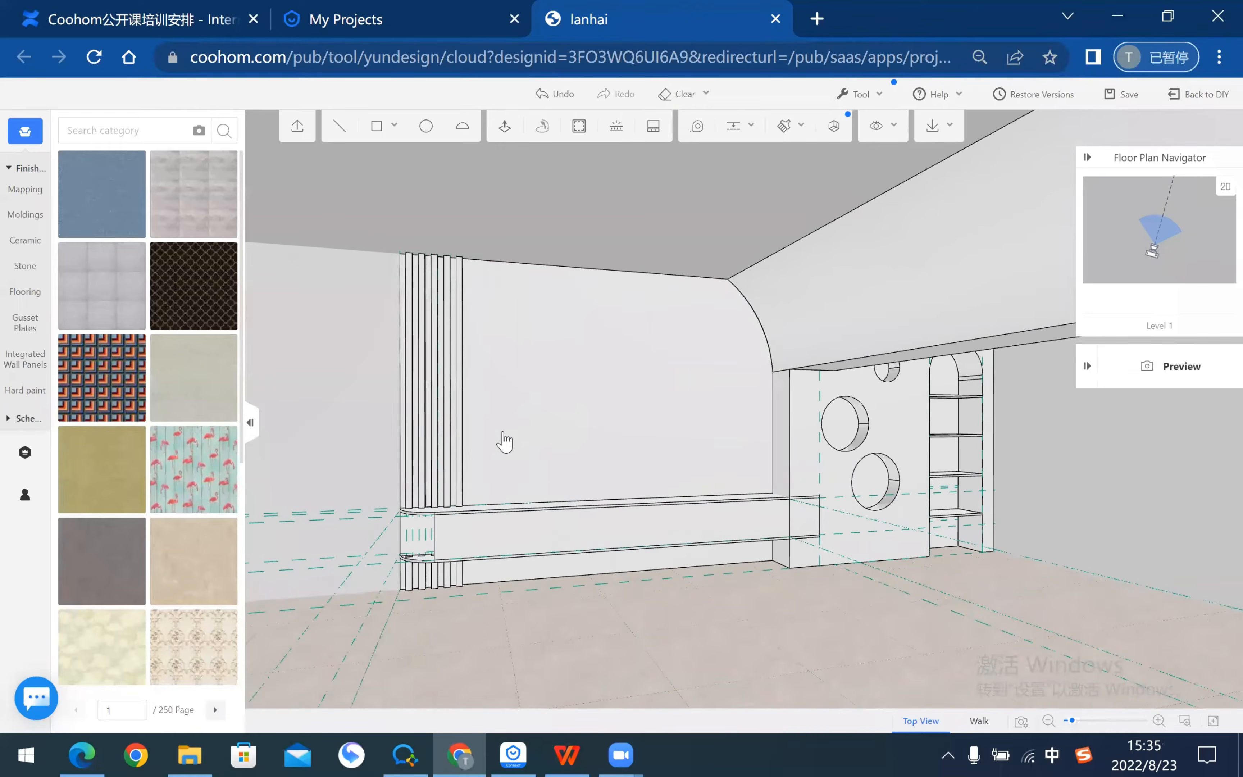
key(d)
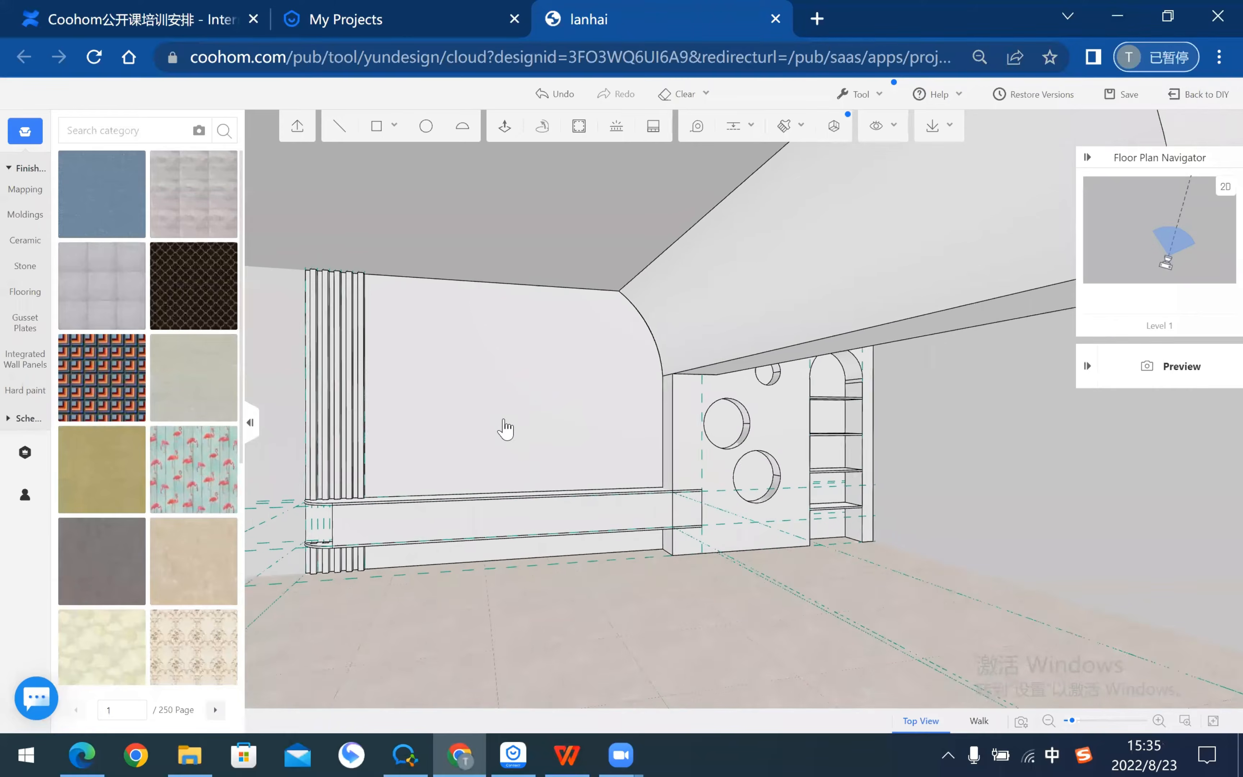
Step: Configure a light strip for the arched shelf niche without a light trough and with a 50 mm horizontal offset
key(d)
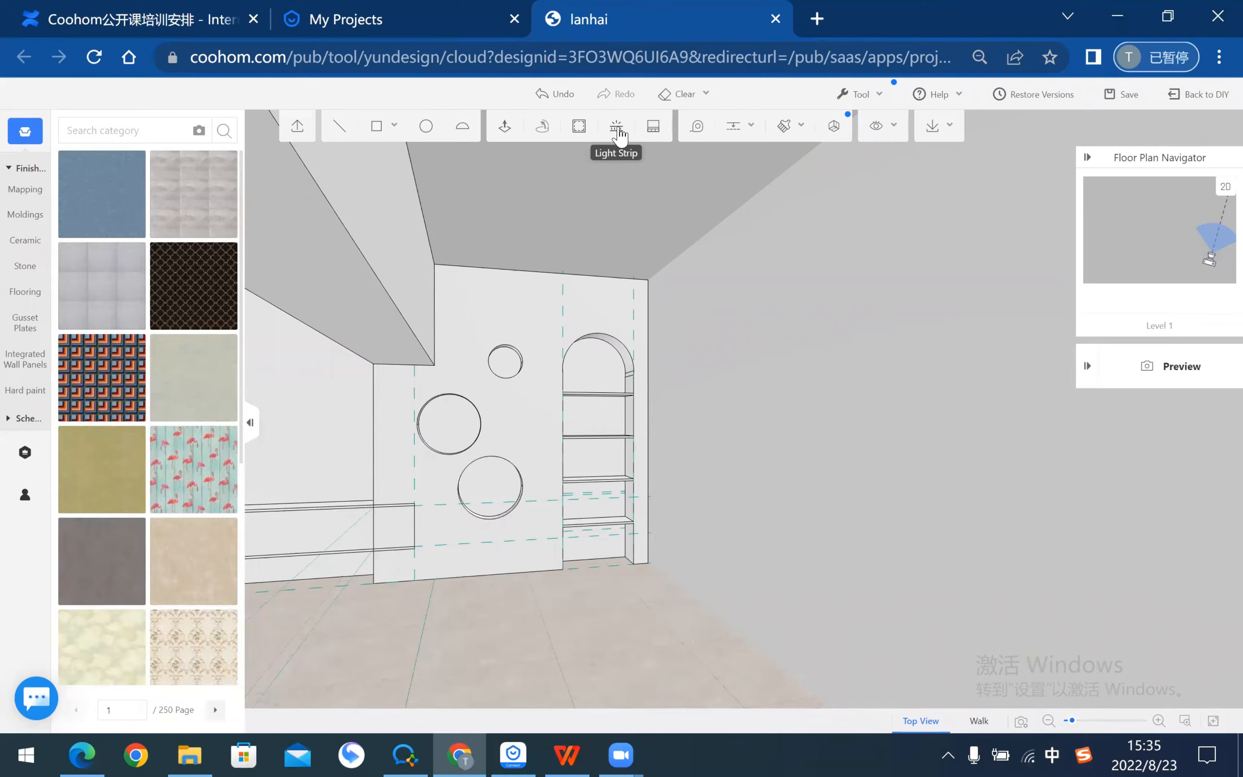
key(w)
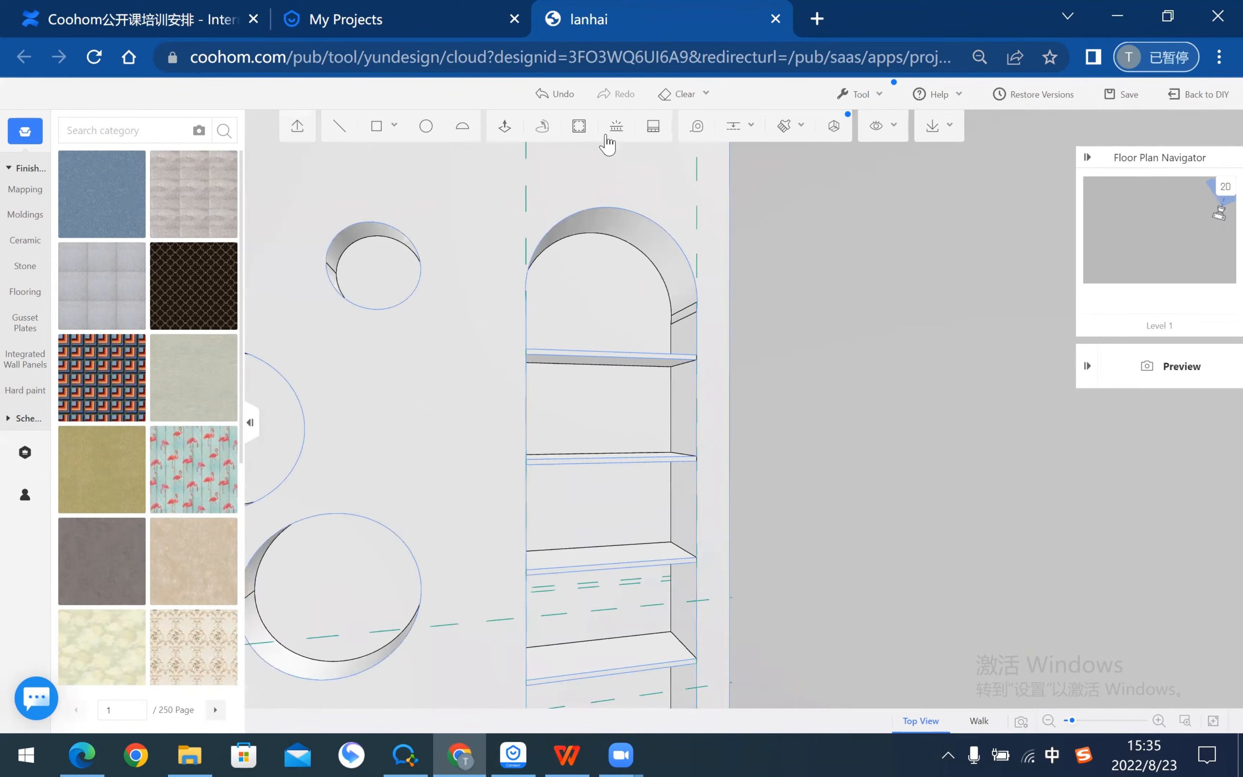
click(616, 127)
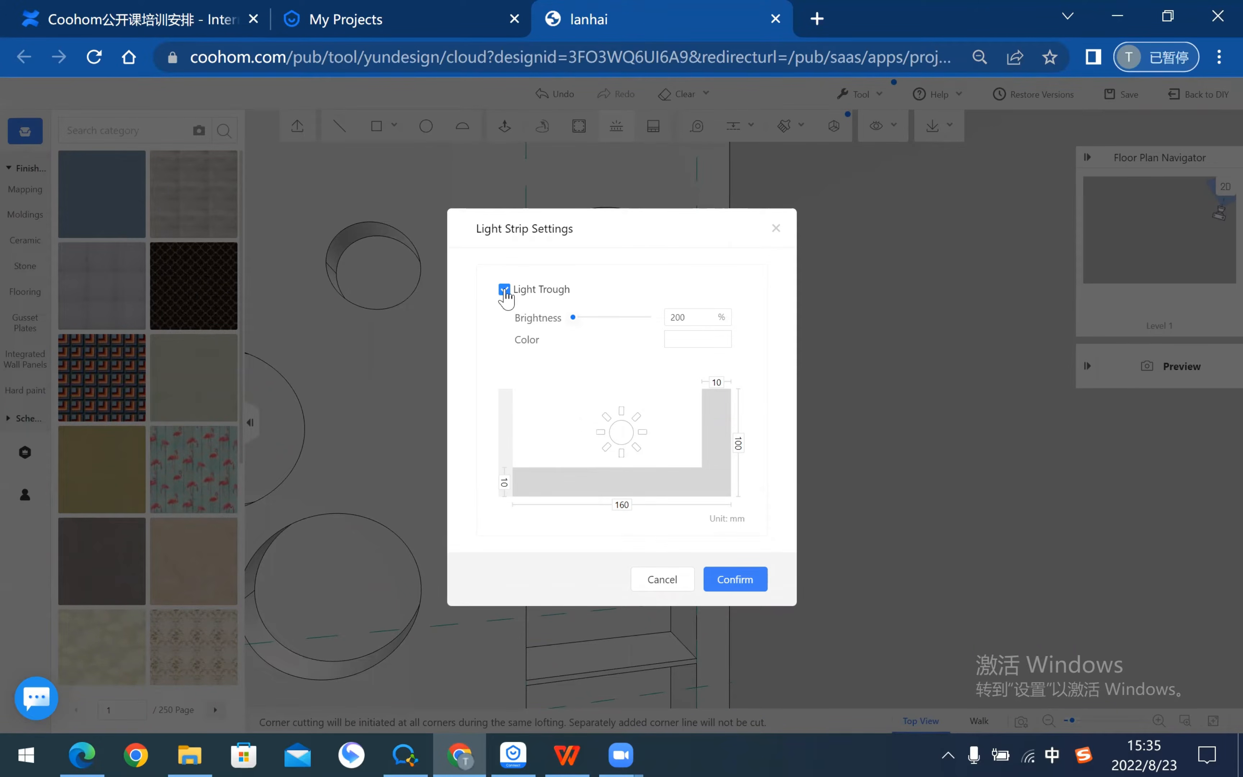
click(505, 290)
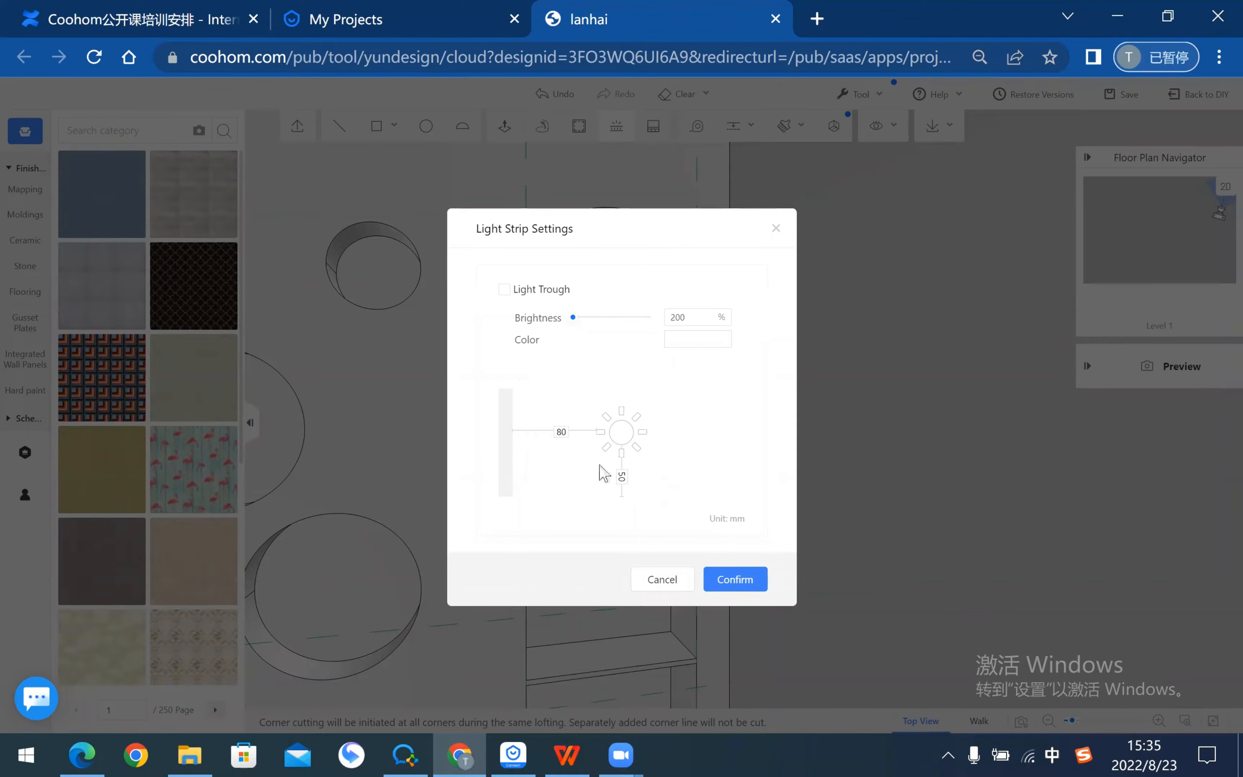
click(565, 432)
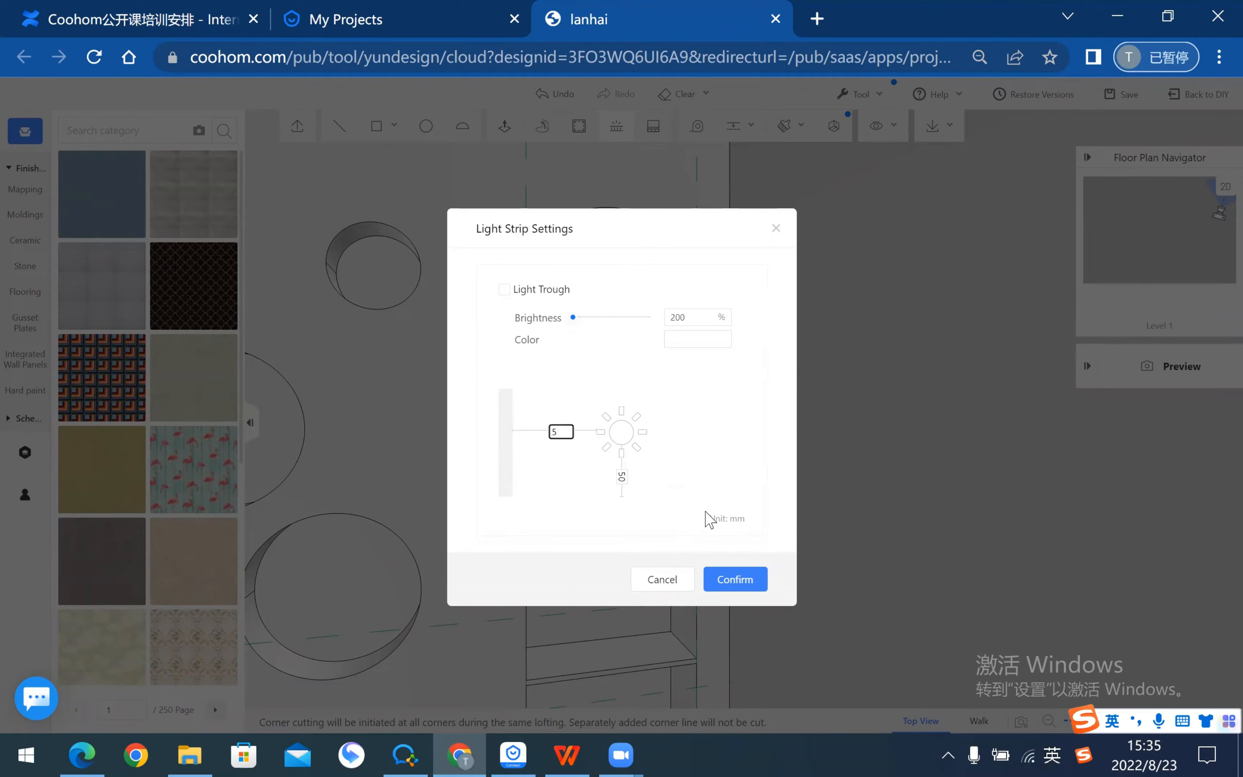
key(Return)
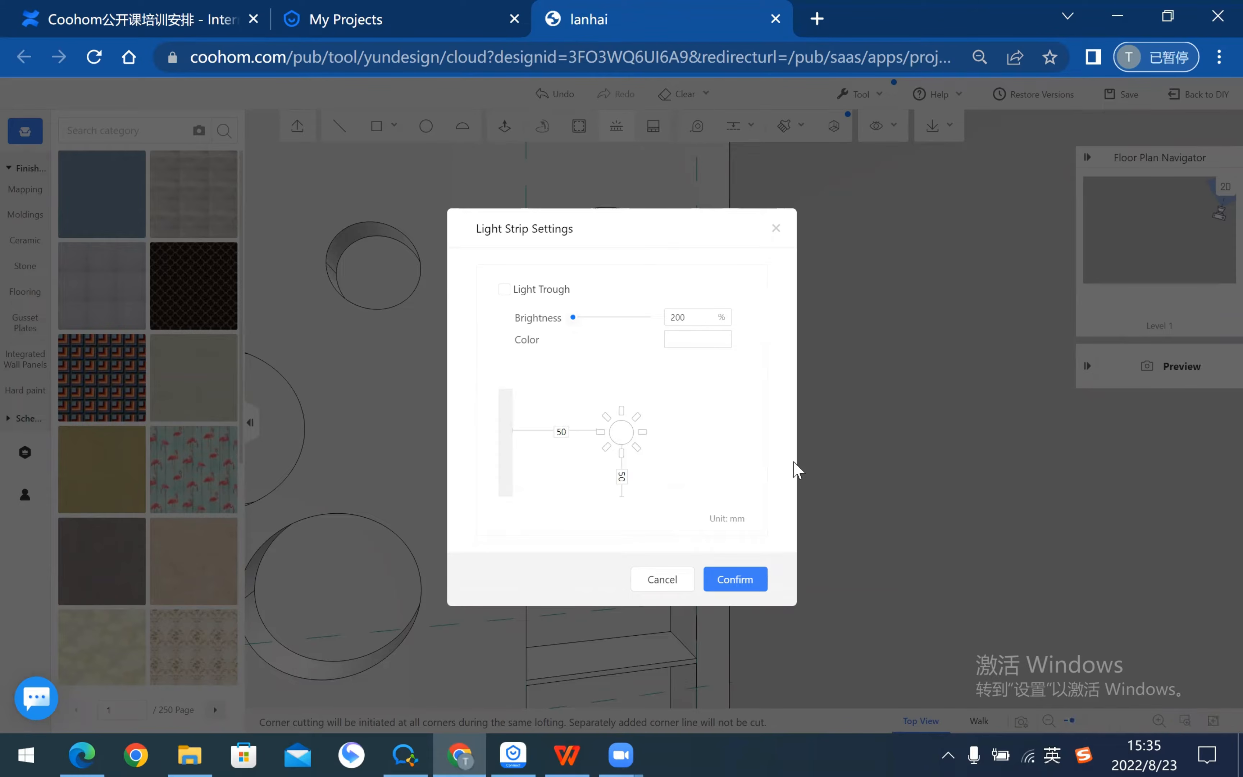
click(755, 580)
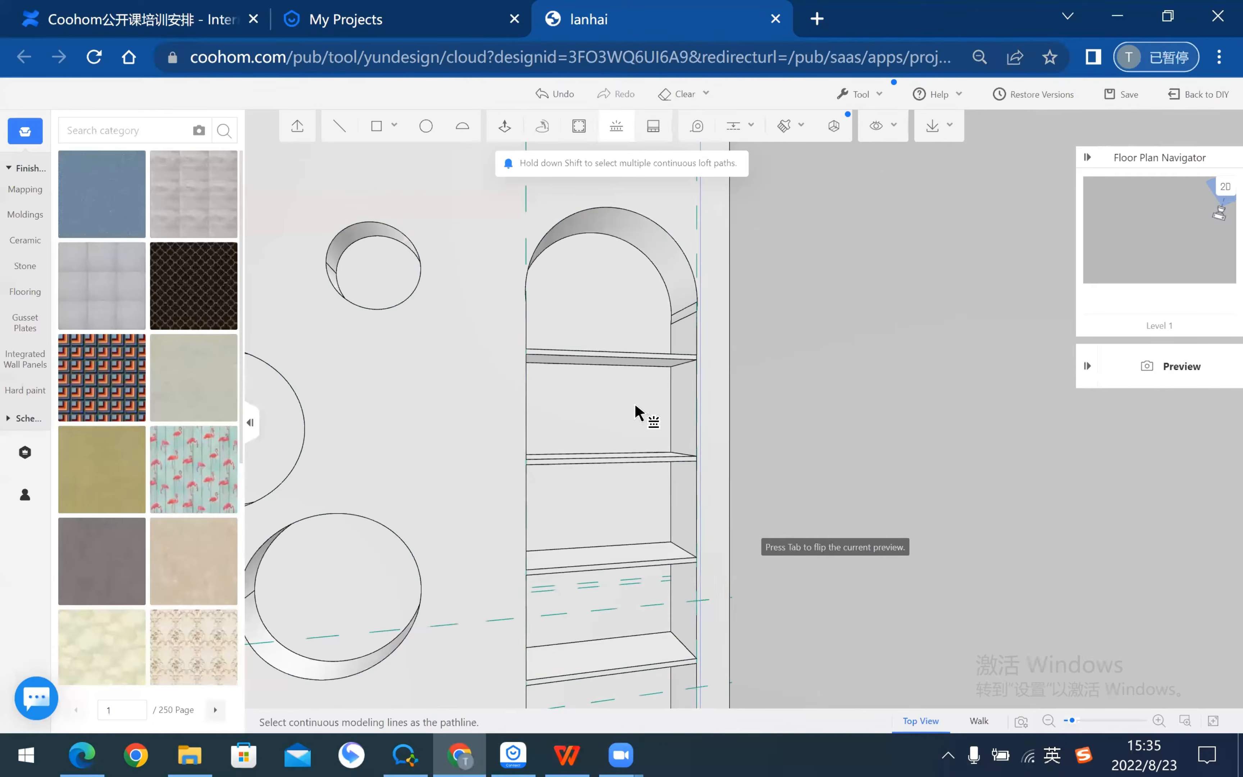
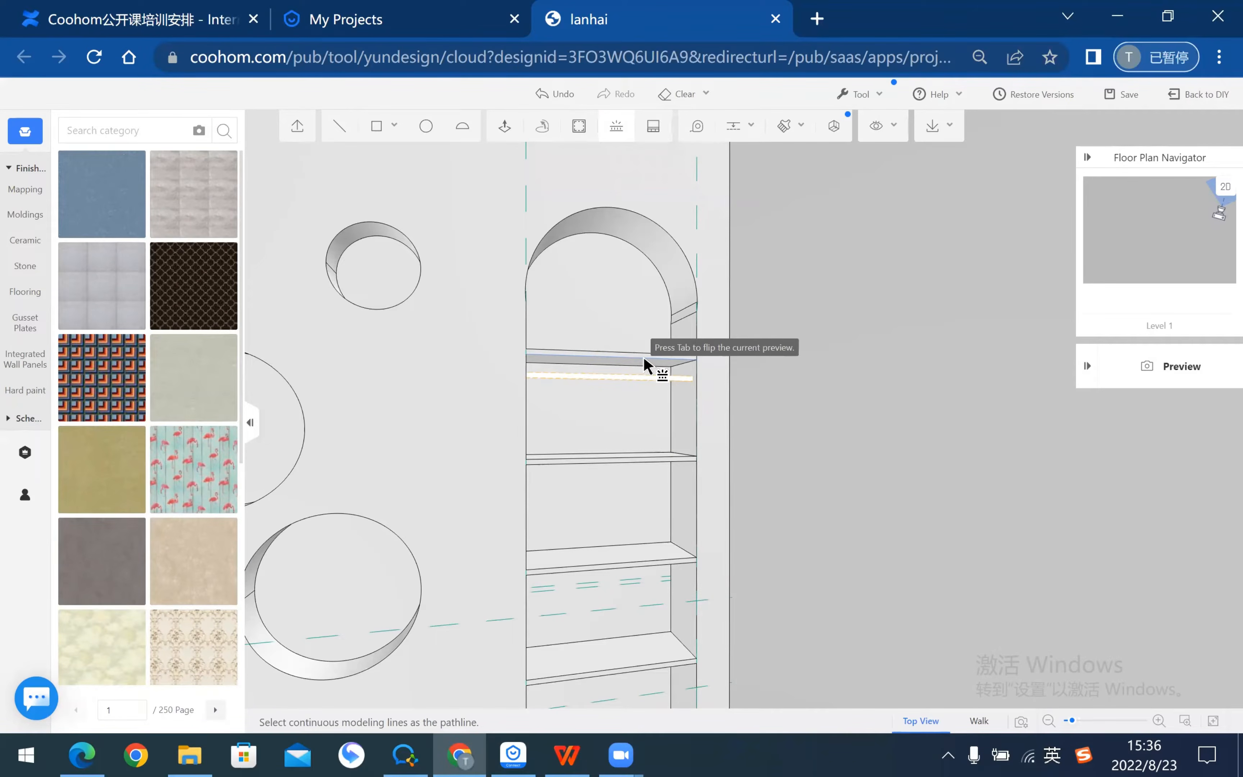
Step: Preview both flip directions of the light strip on the niche's top shelf and place it on the underside
key(Tab)
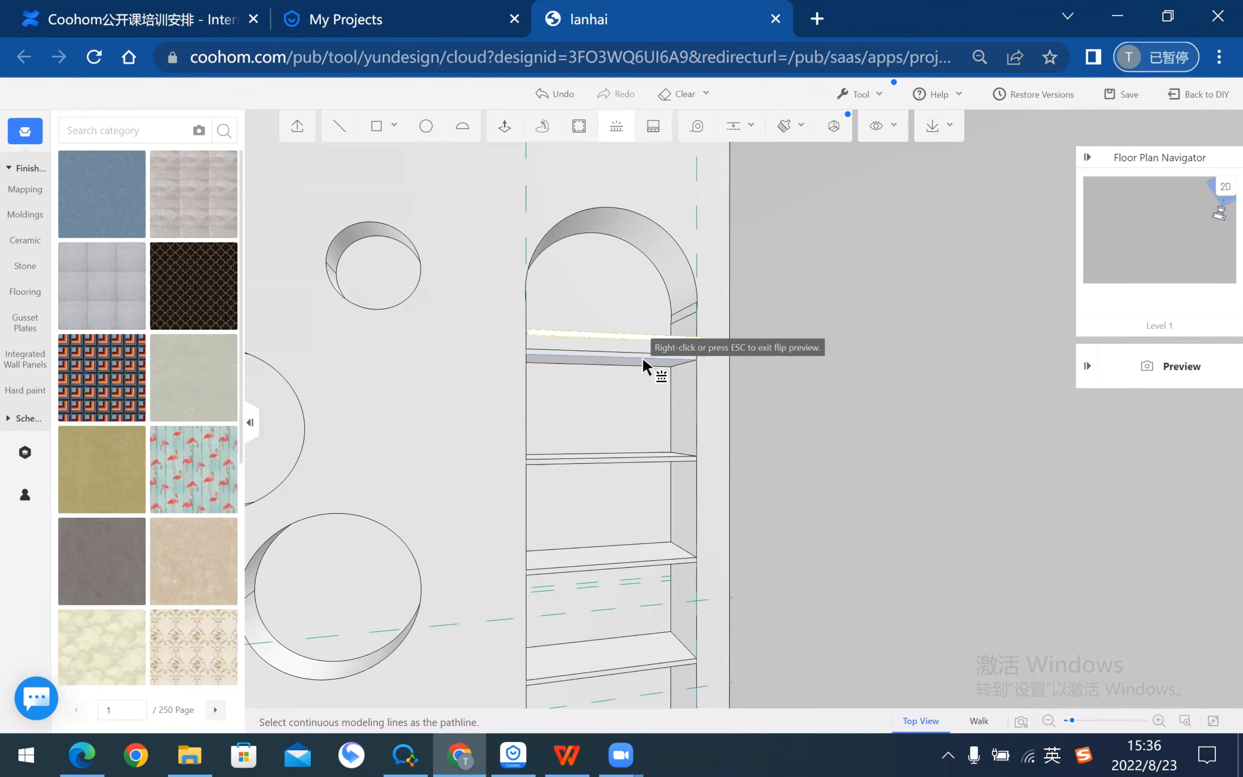
key(Tab)
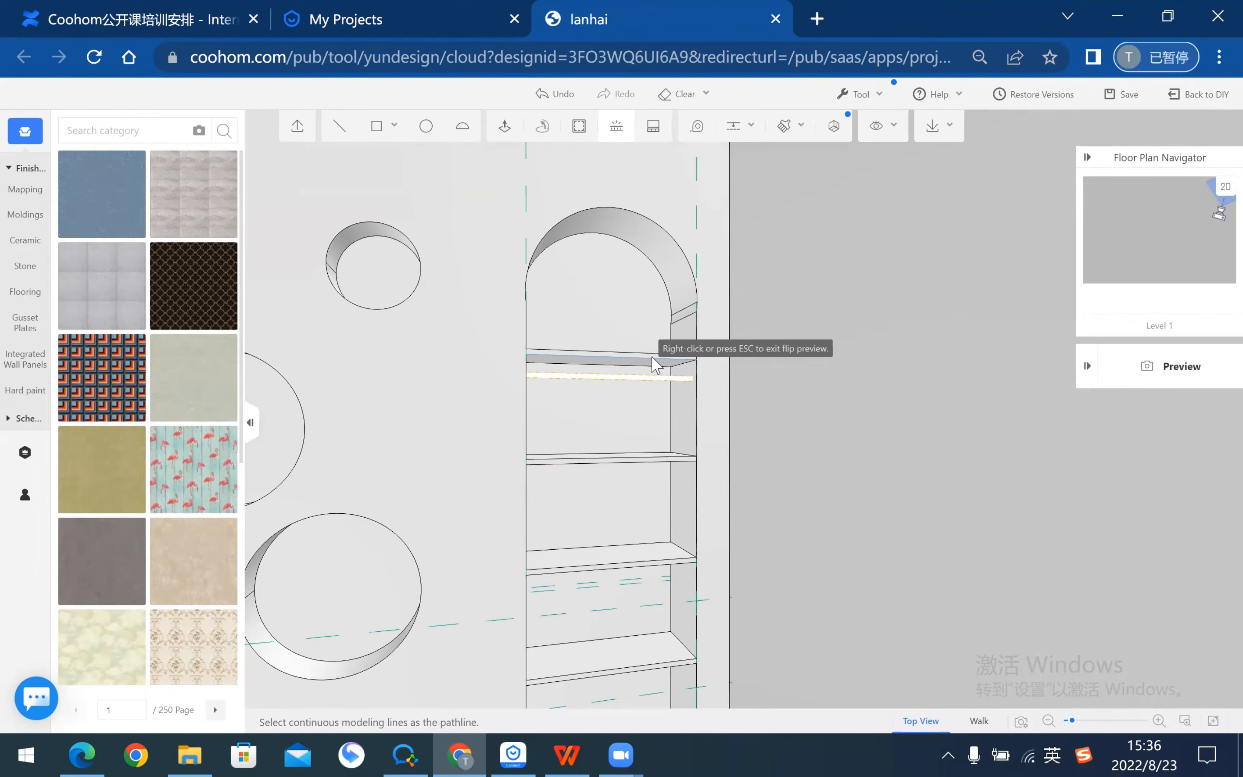
right_click(652, 357)
key(Tab)
key(Tab)
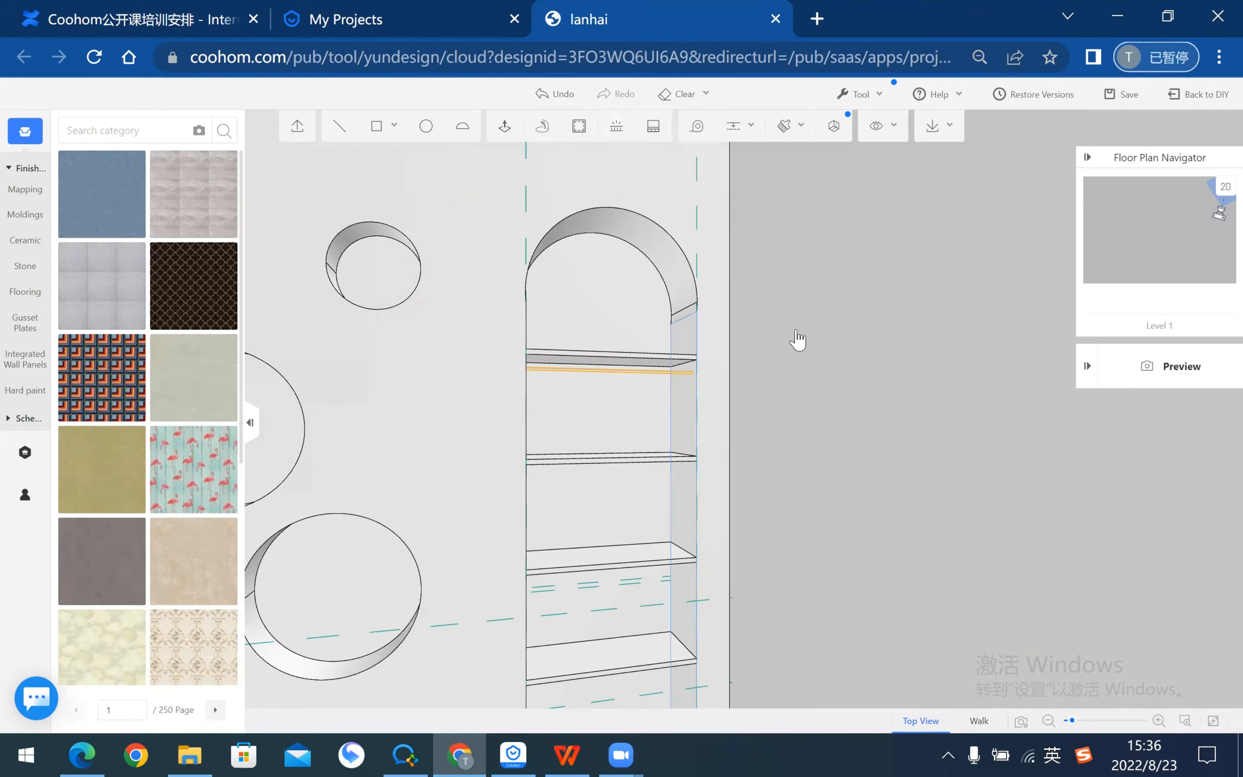
Step: Delete the light strip from the underside of the niche's top shelf
key(w)
key(a)
scroll(798, 343, down, 3)
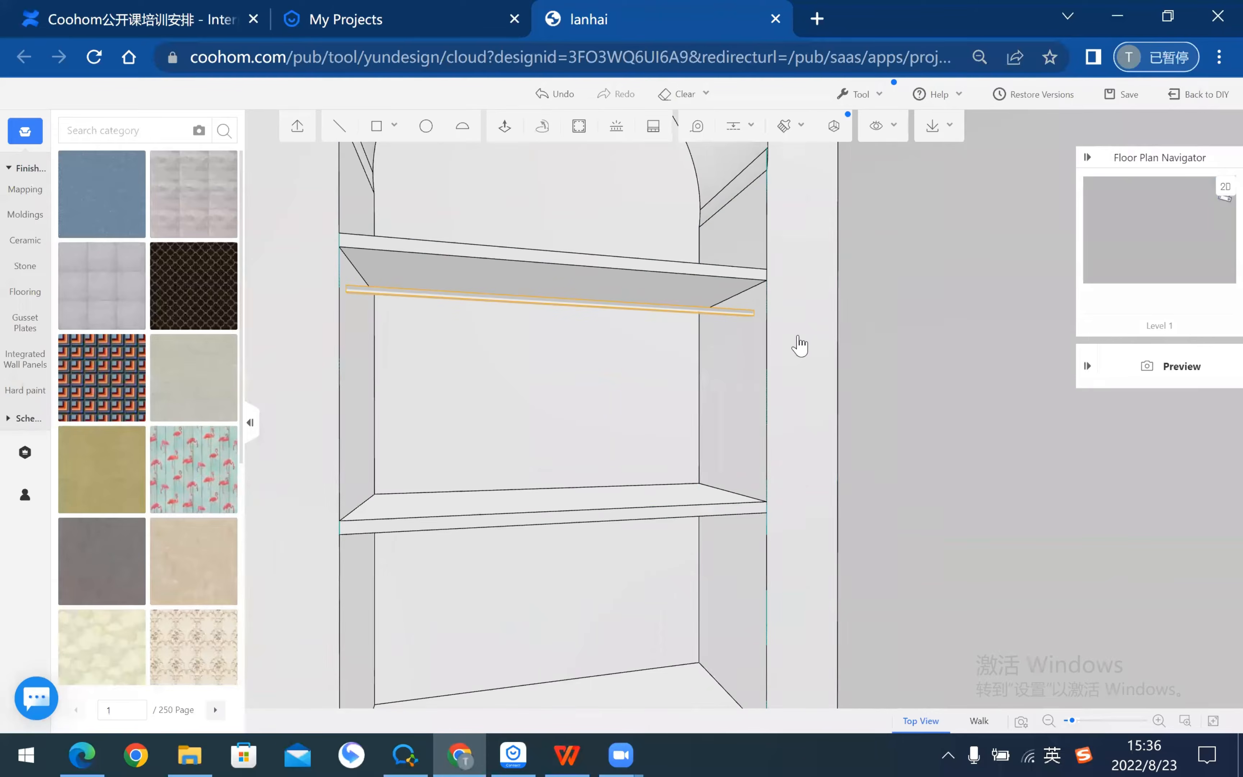
click(723, 312)
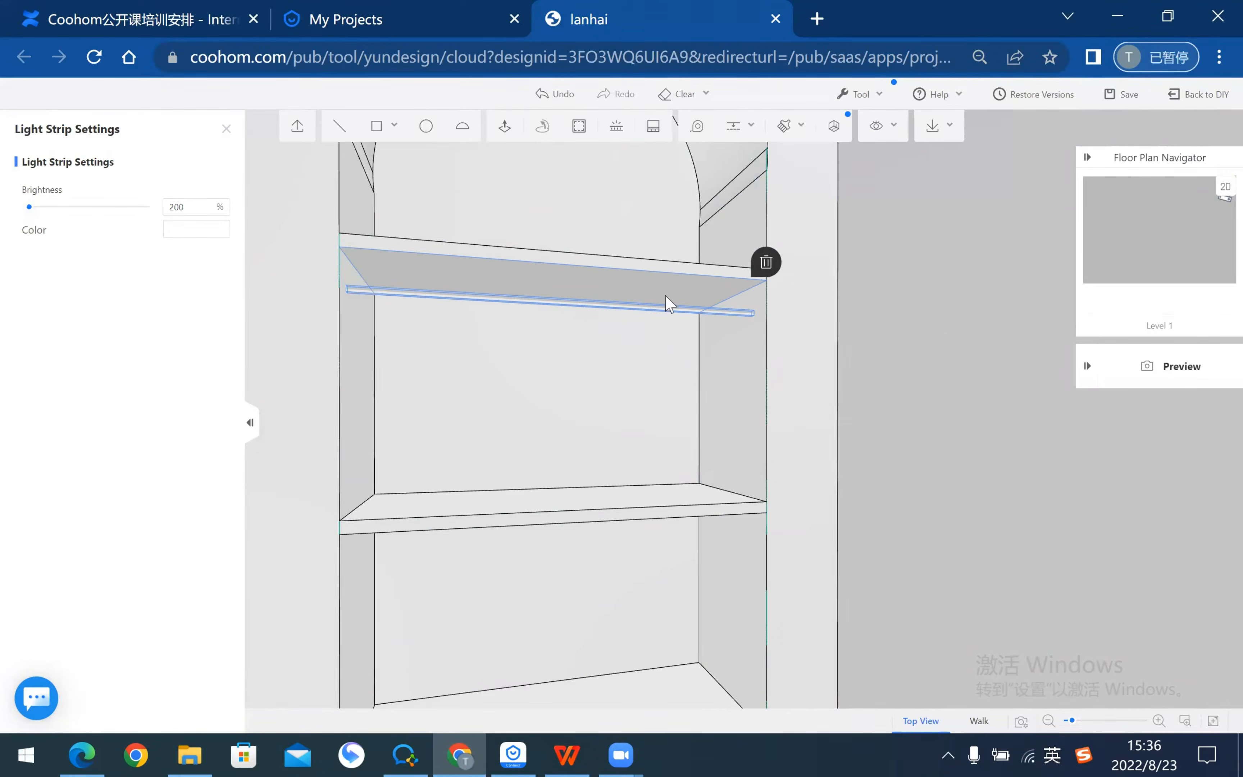
click(766, 263)
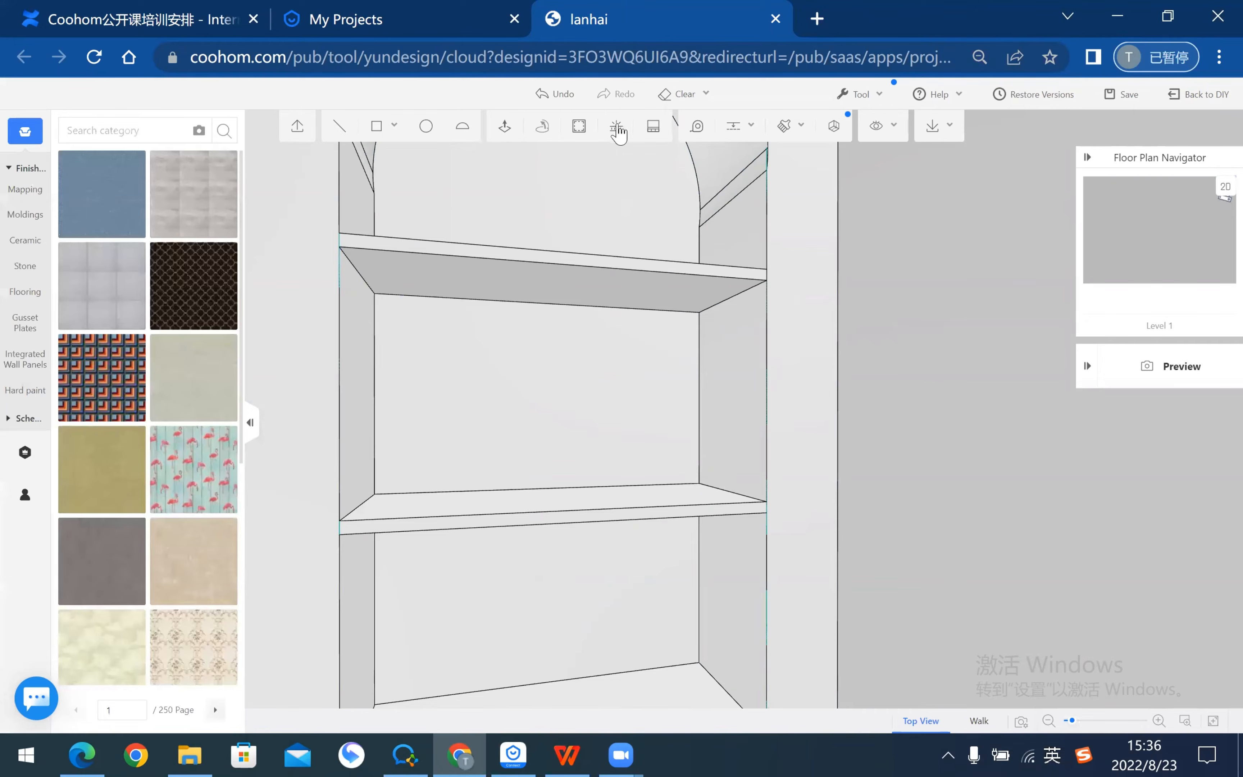
Step: Configure a light strip for the top shelf's underside without a light trough and with a 20 mm horizontal offset
click(616, 127)
click(606, 275)
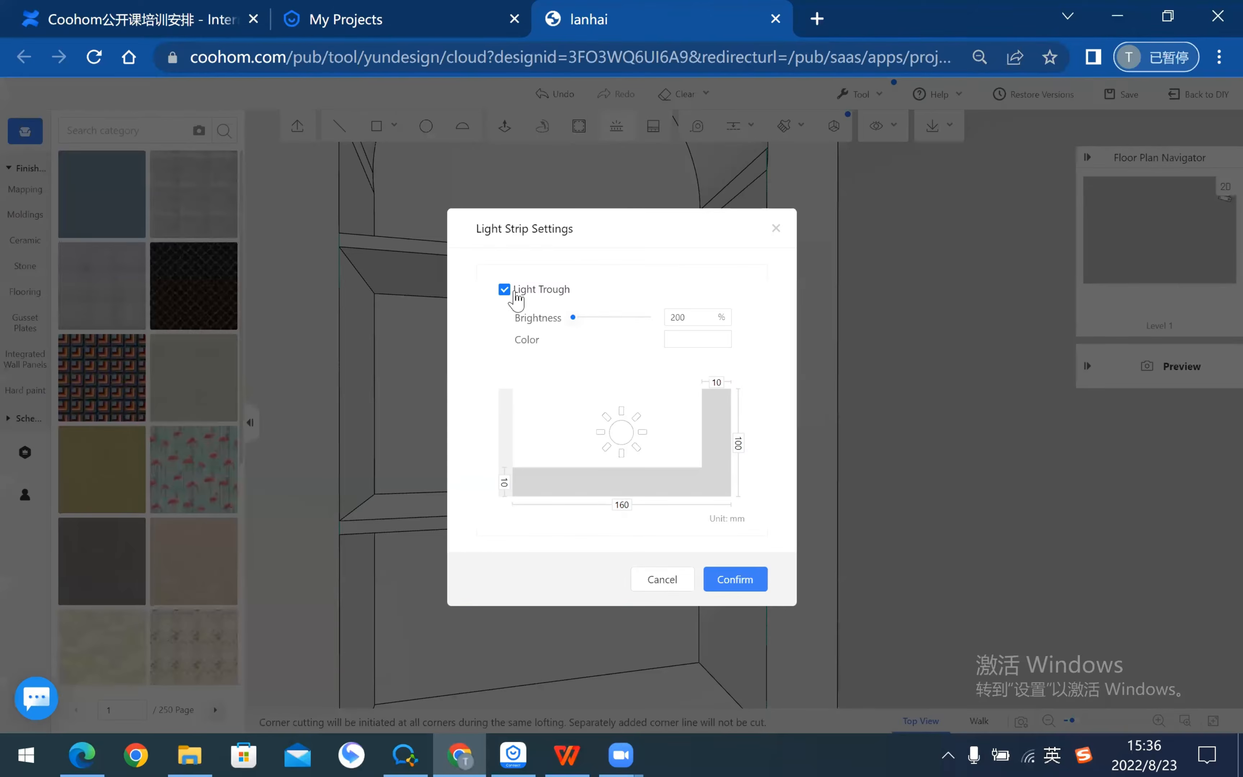
click(504, 289)
click(623, 476)
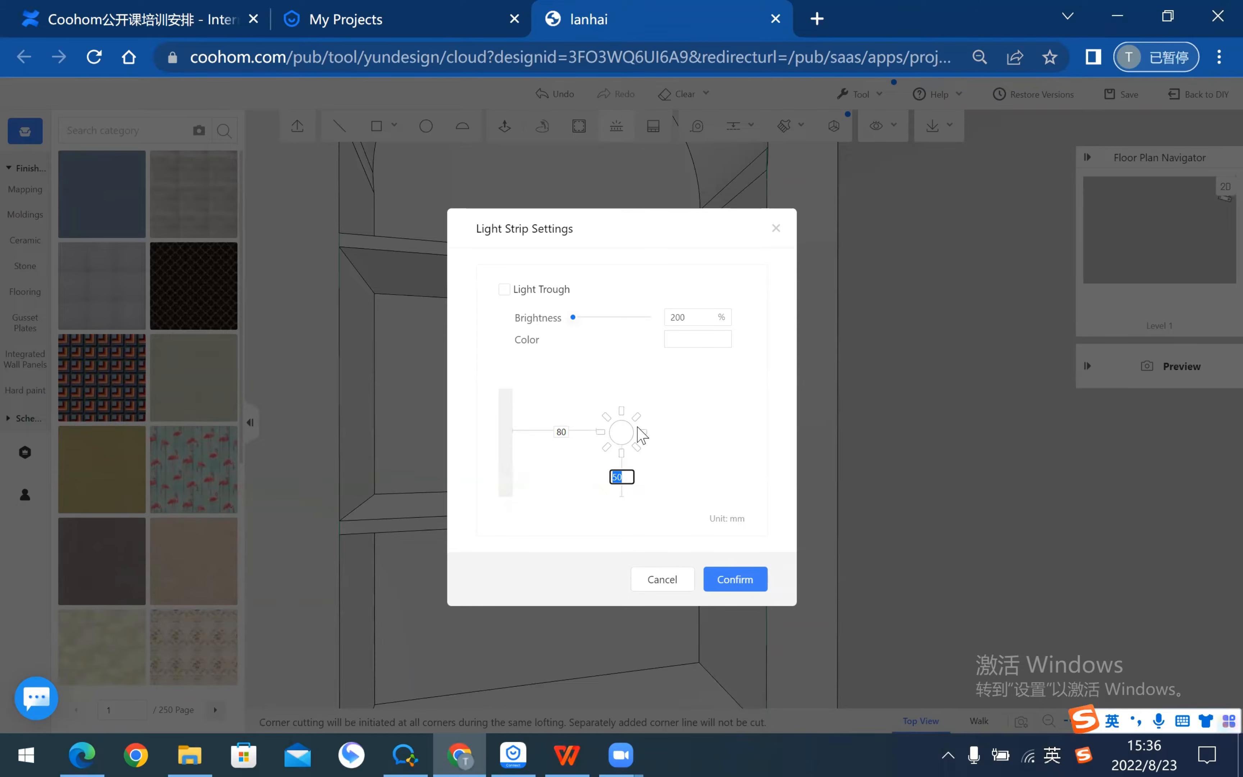
click(561, 430)
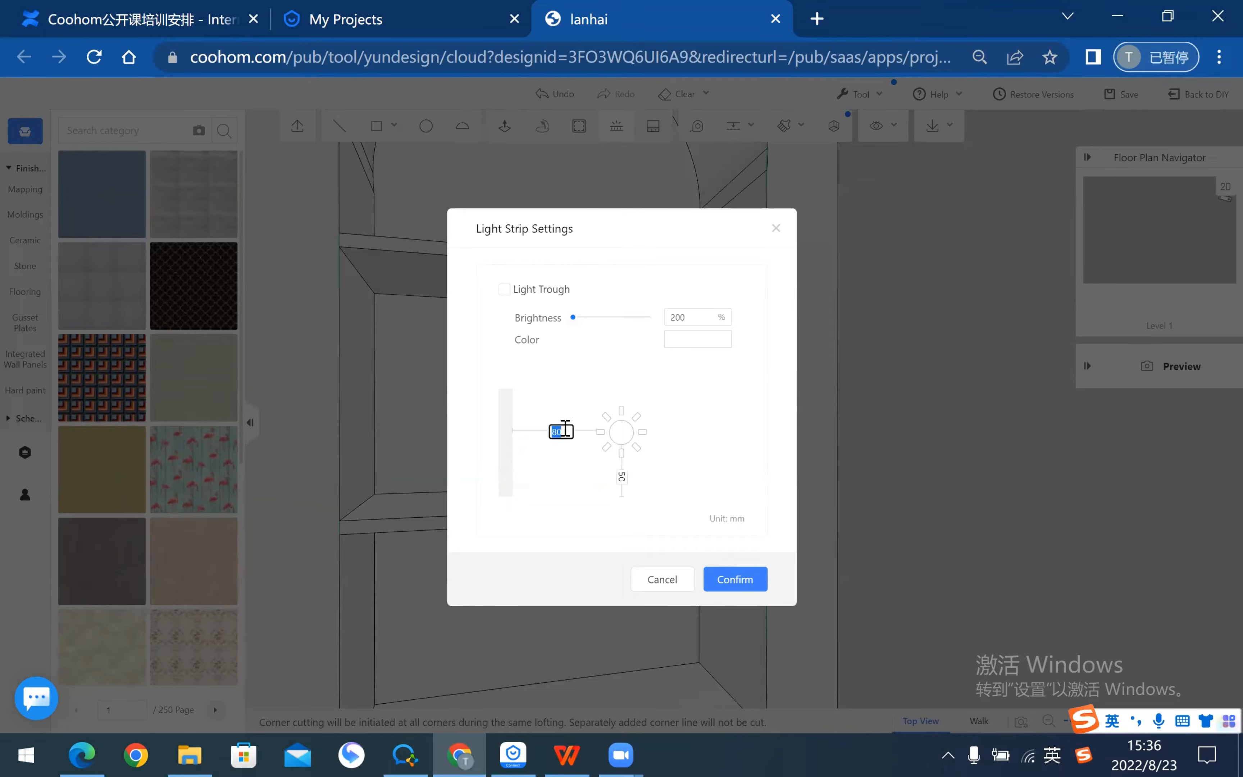
key(Return)
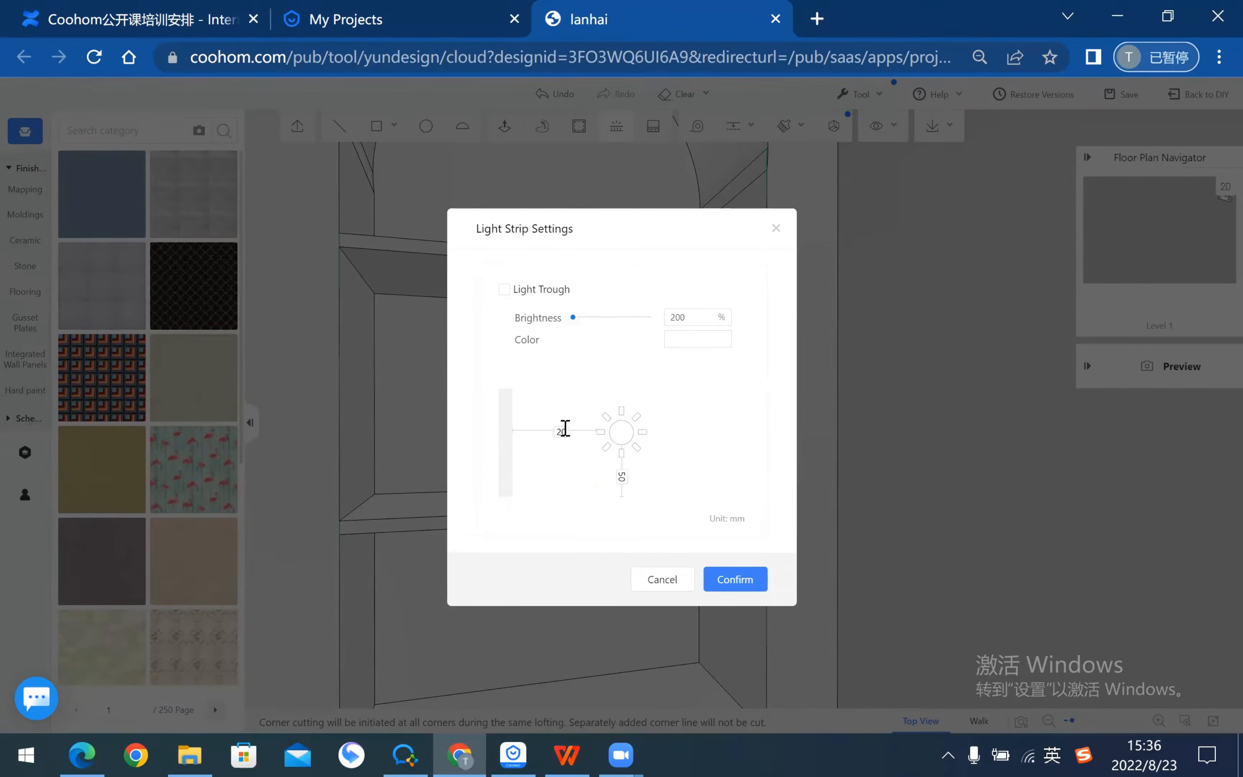
click(730, 579)
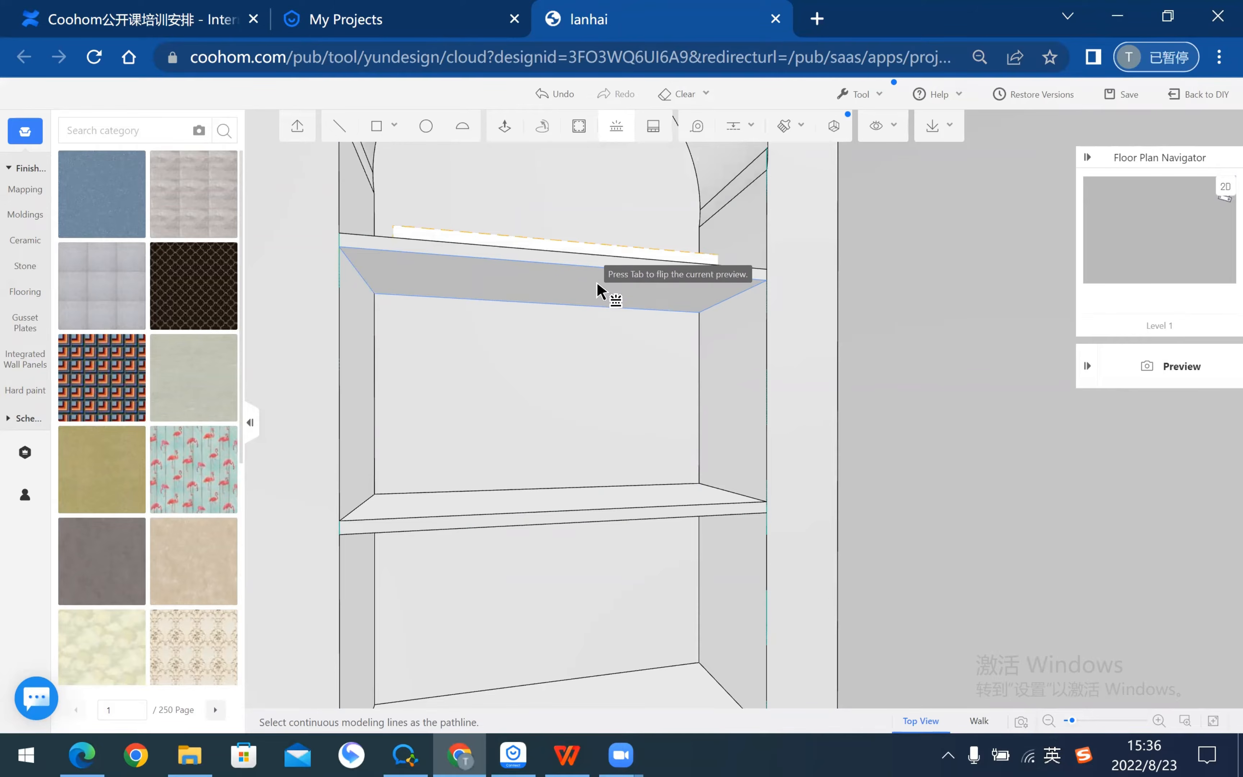
Step: Cycle through the light strip's flip directions on the niche's top shelf, place the strip and undo the placement
key(Tab)
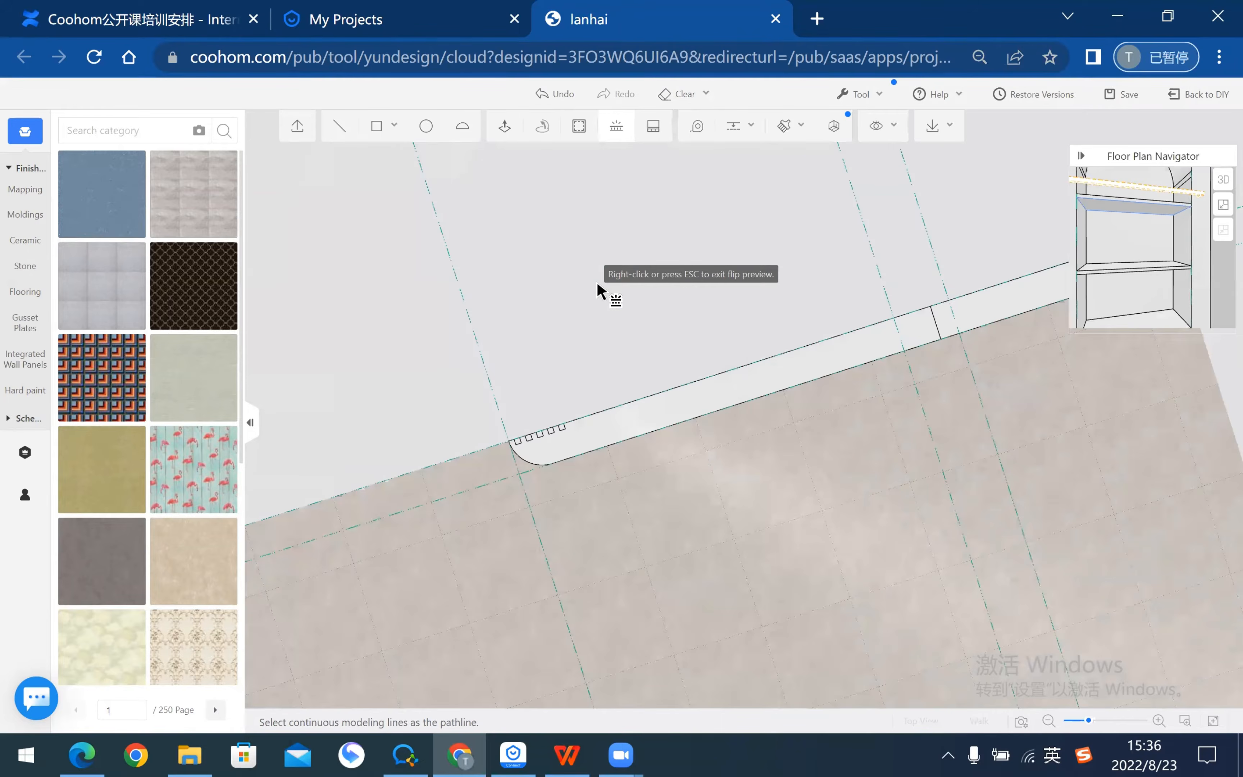
key(Tab)
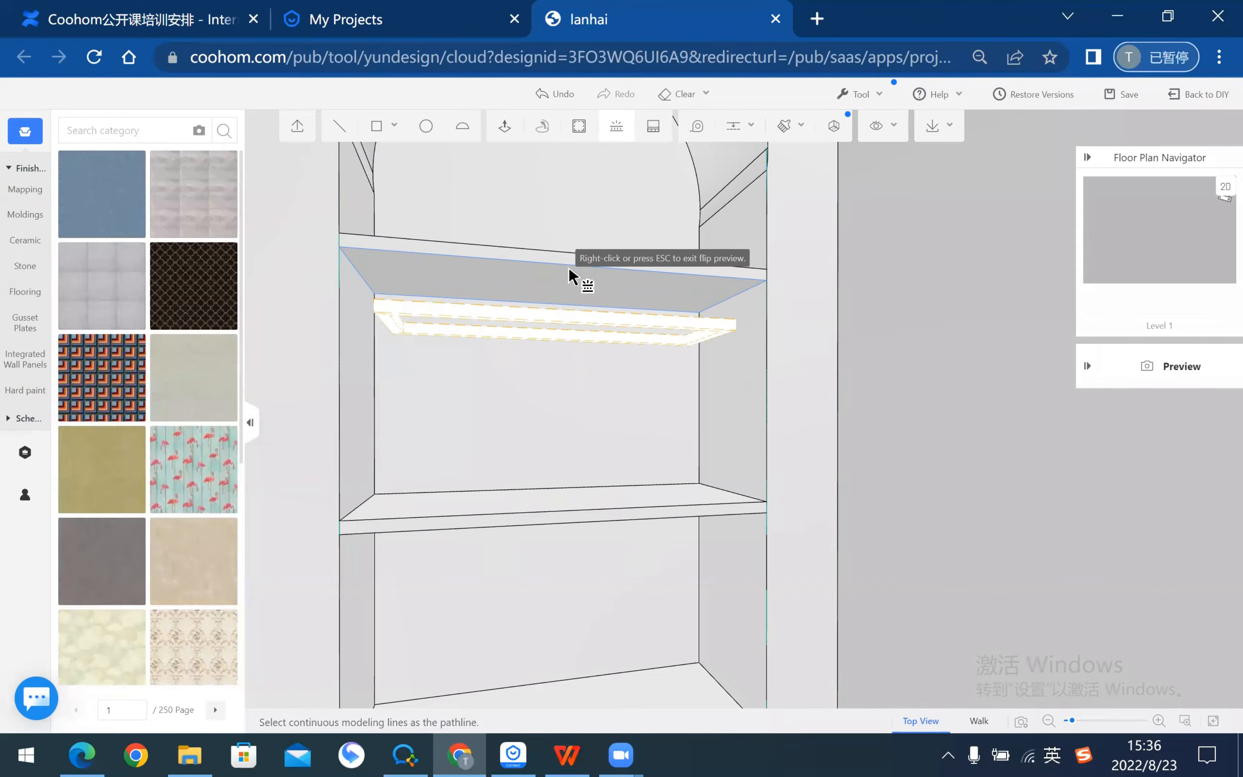
key(Tab)
key(Tab)
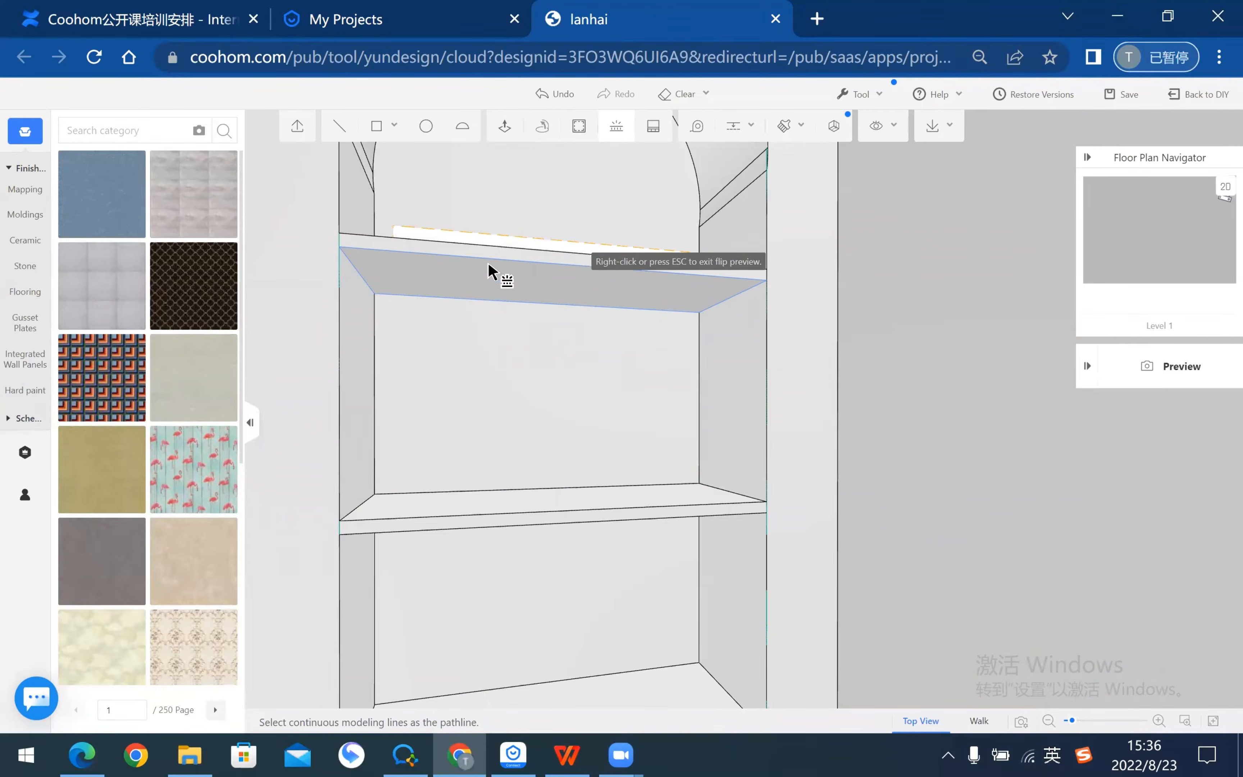
key(Tab)
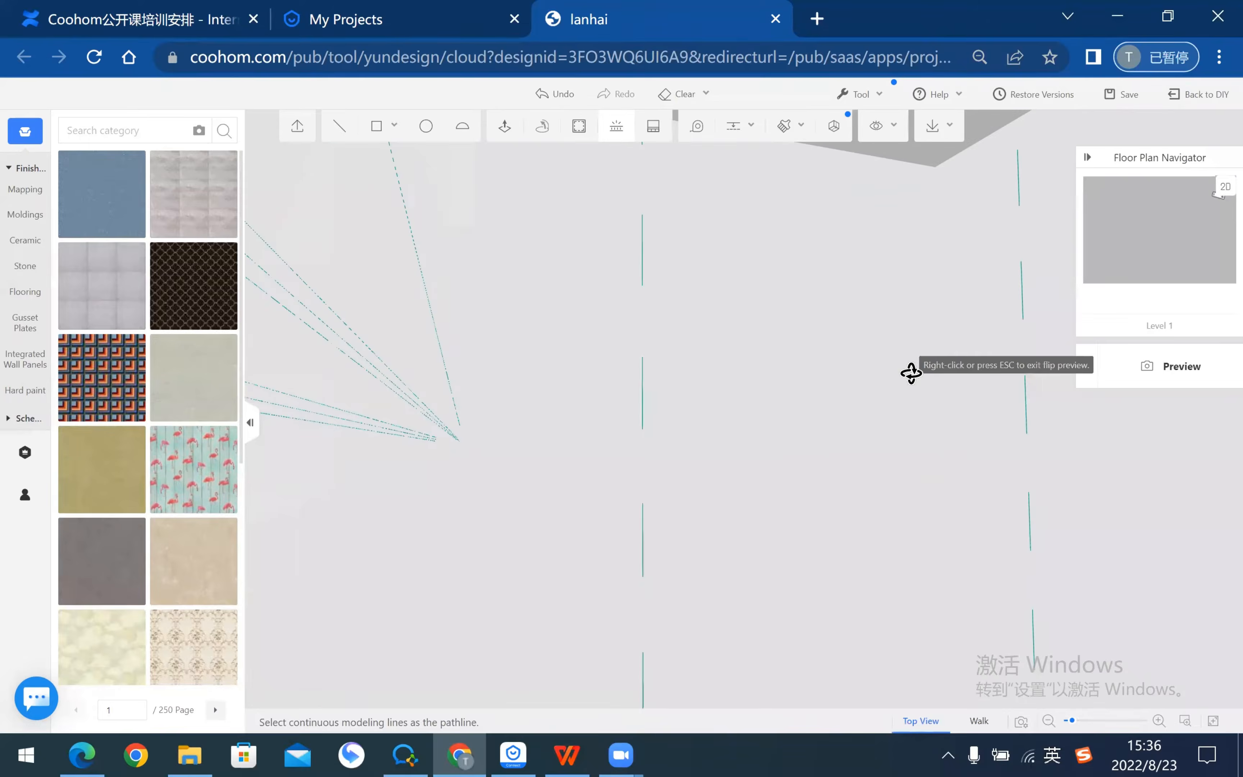
key(Tab)
key(Tab)
key(Tab)
key(Tab)
key(Tab)
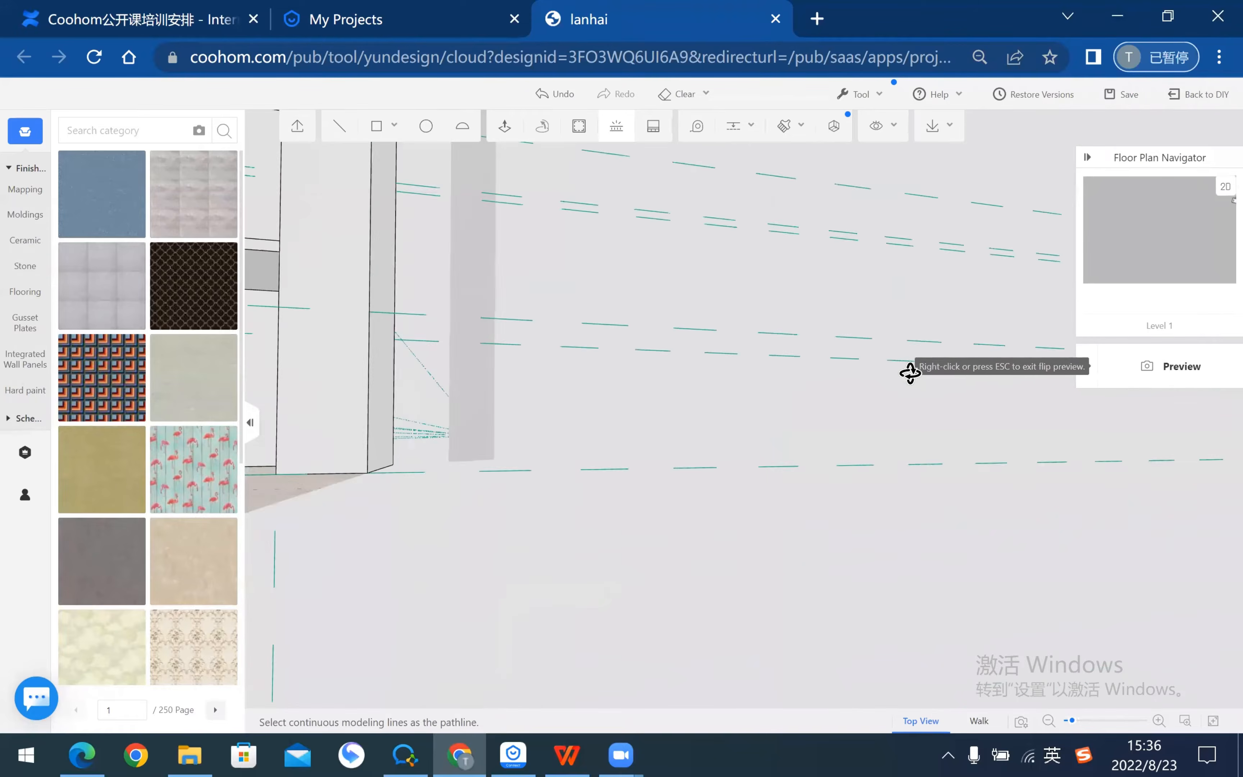
click(911, 374)
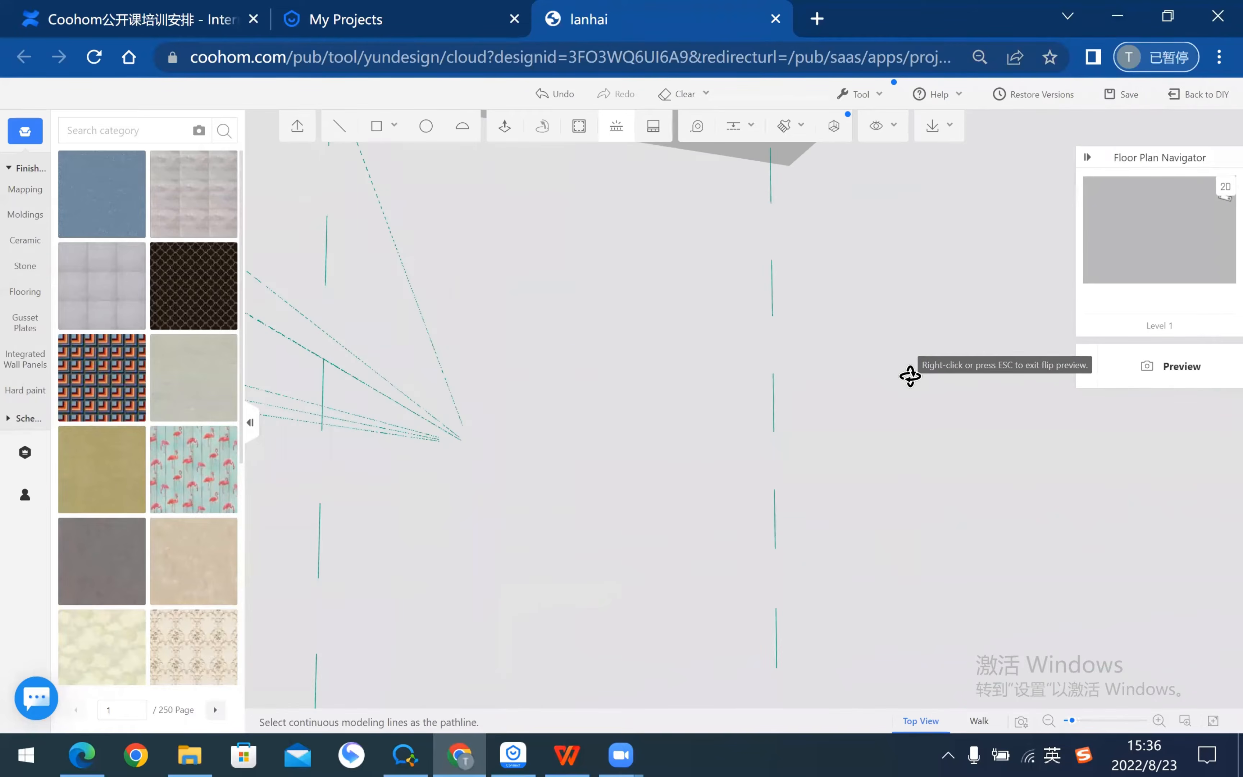
click(910, 376)
click(911, 377)
right_click(911, 376)
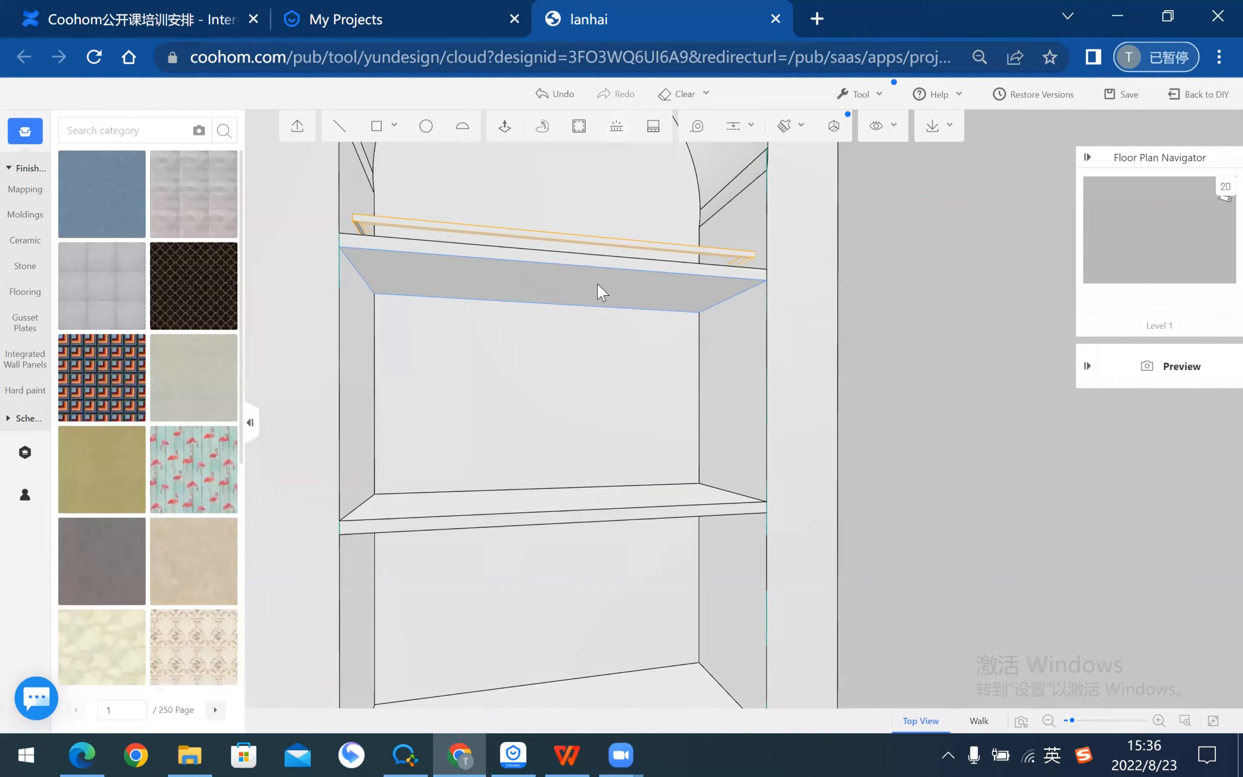
key(ctrl+z)
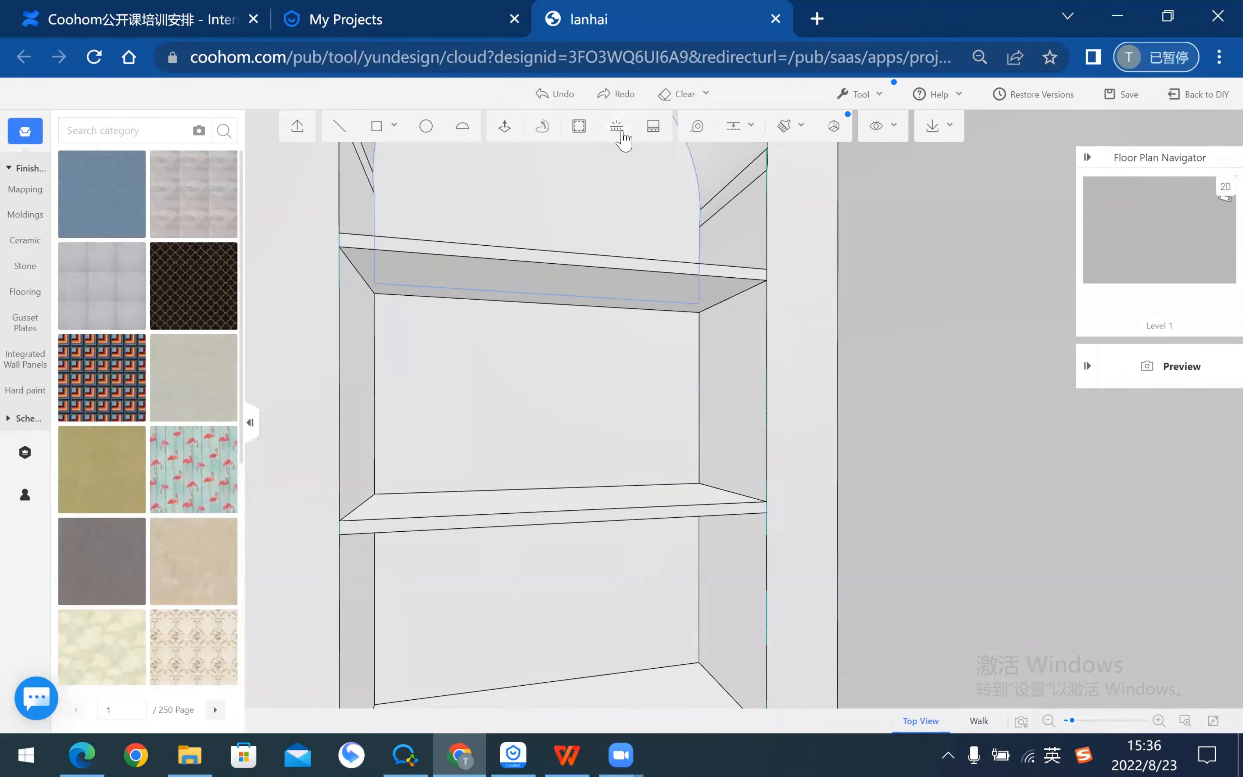
click(618, 130)
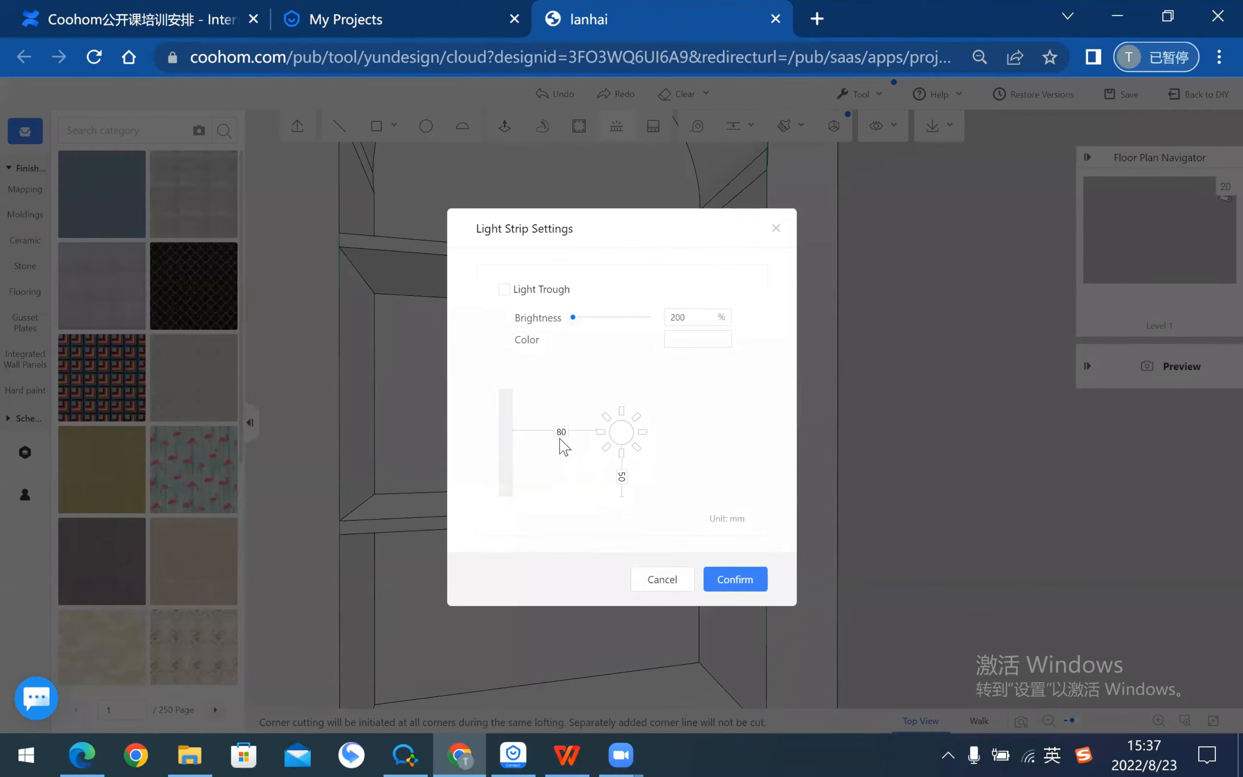
click(559, 432)
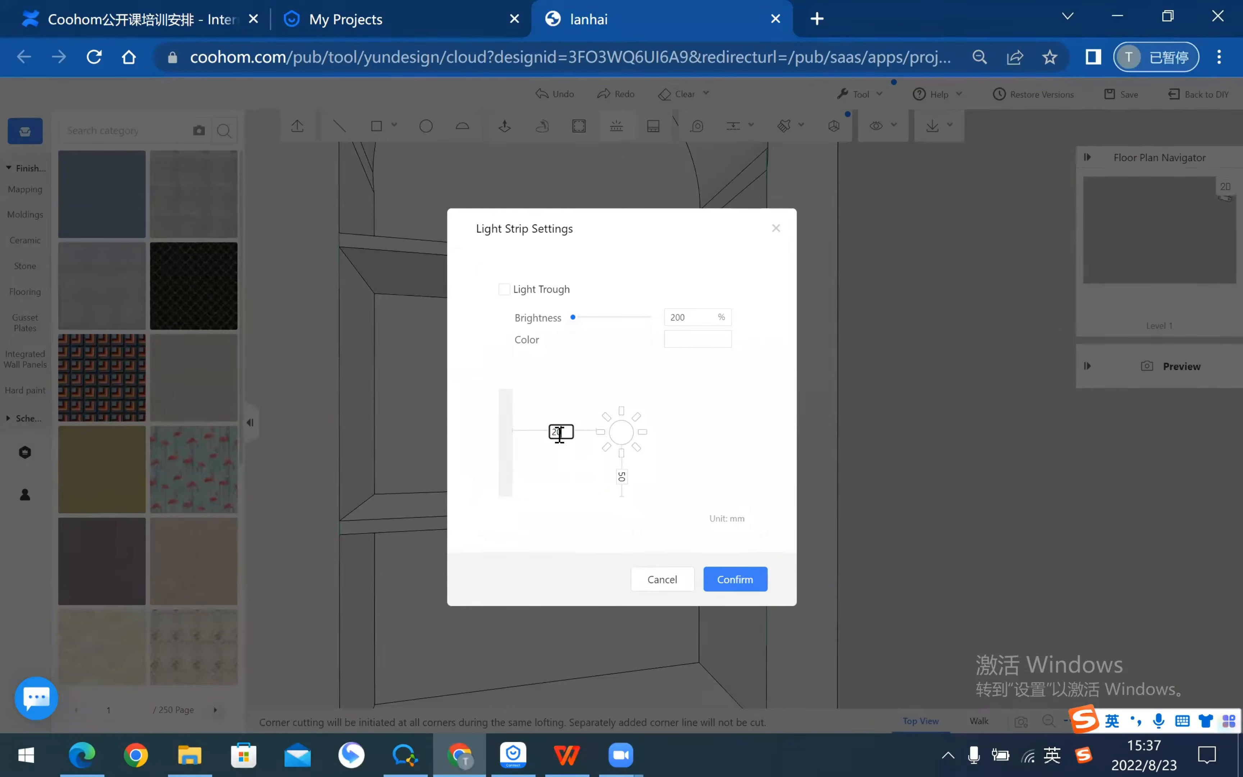
key(Return)
click(620, 476)
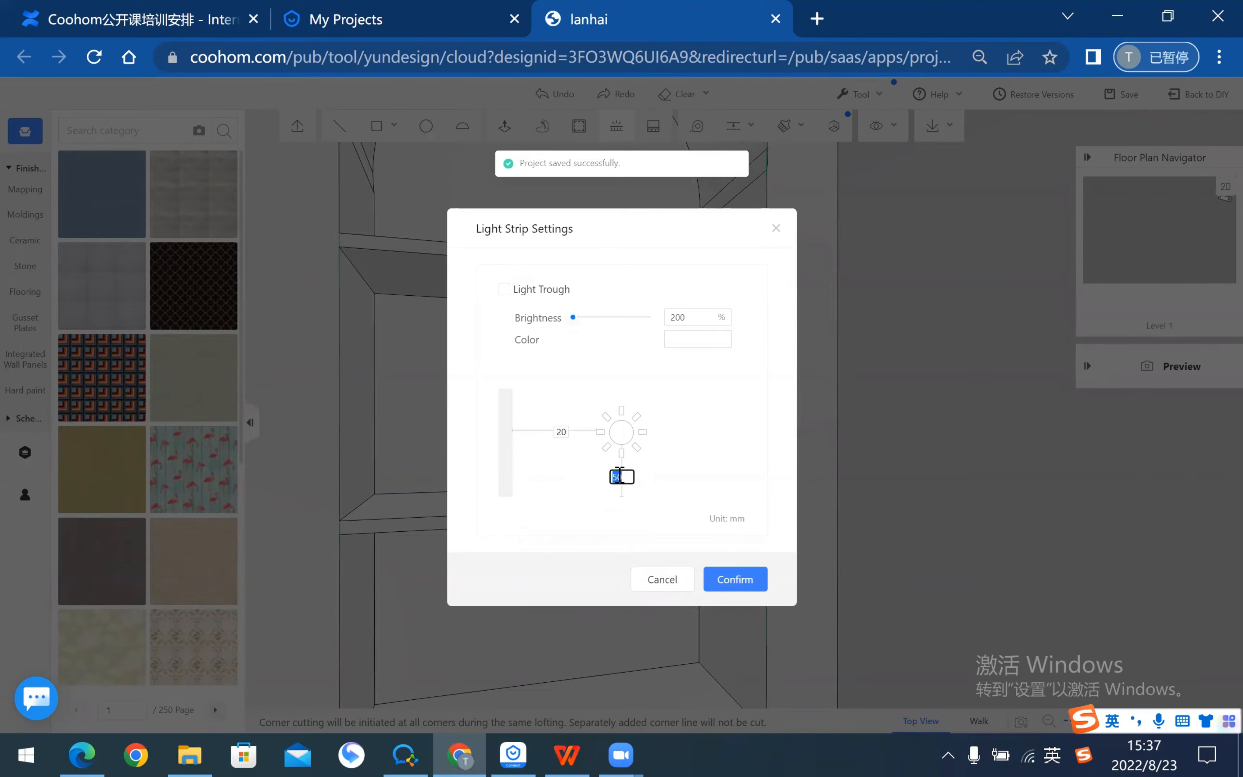
text(20)
key(Return)
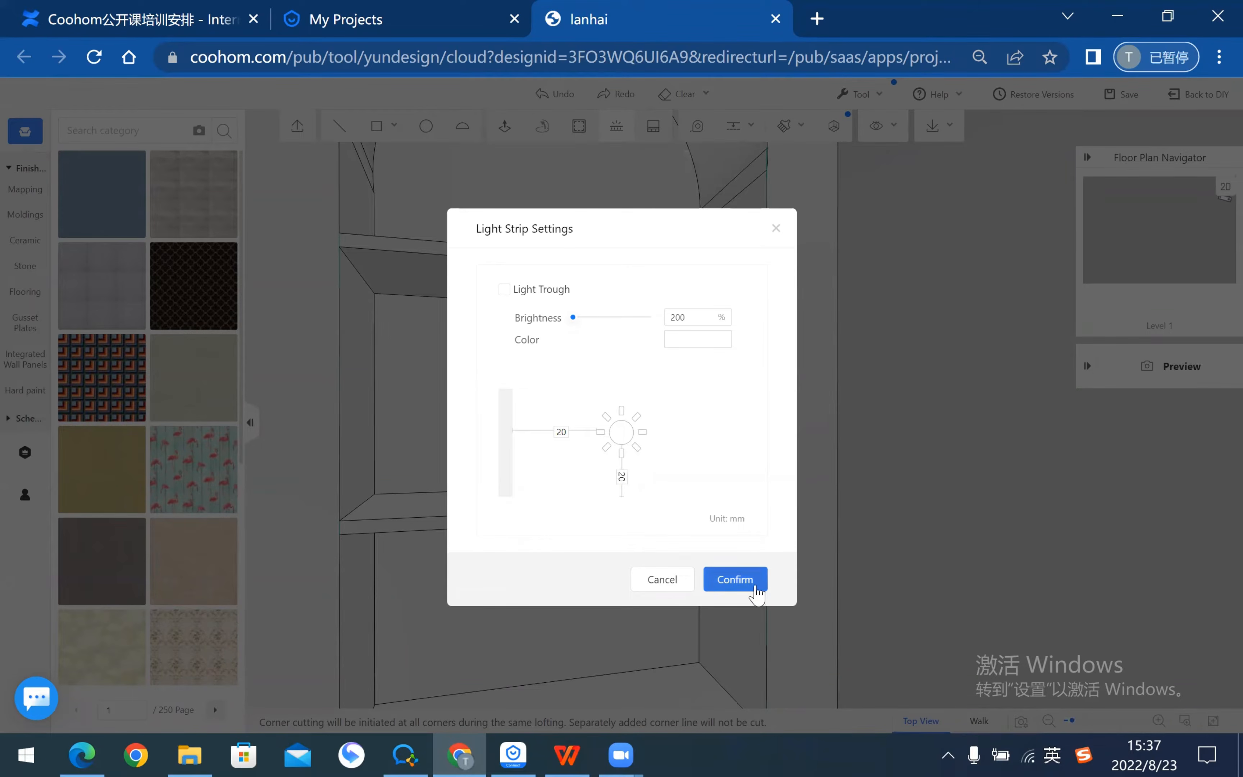
click(750, 584)
key(Escape)
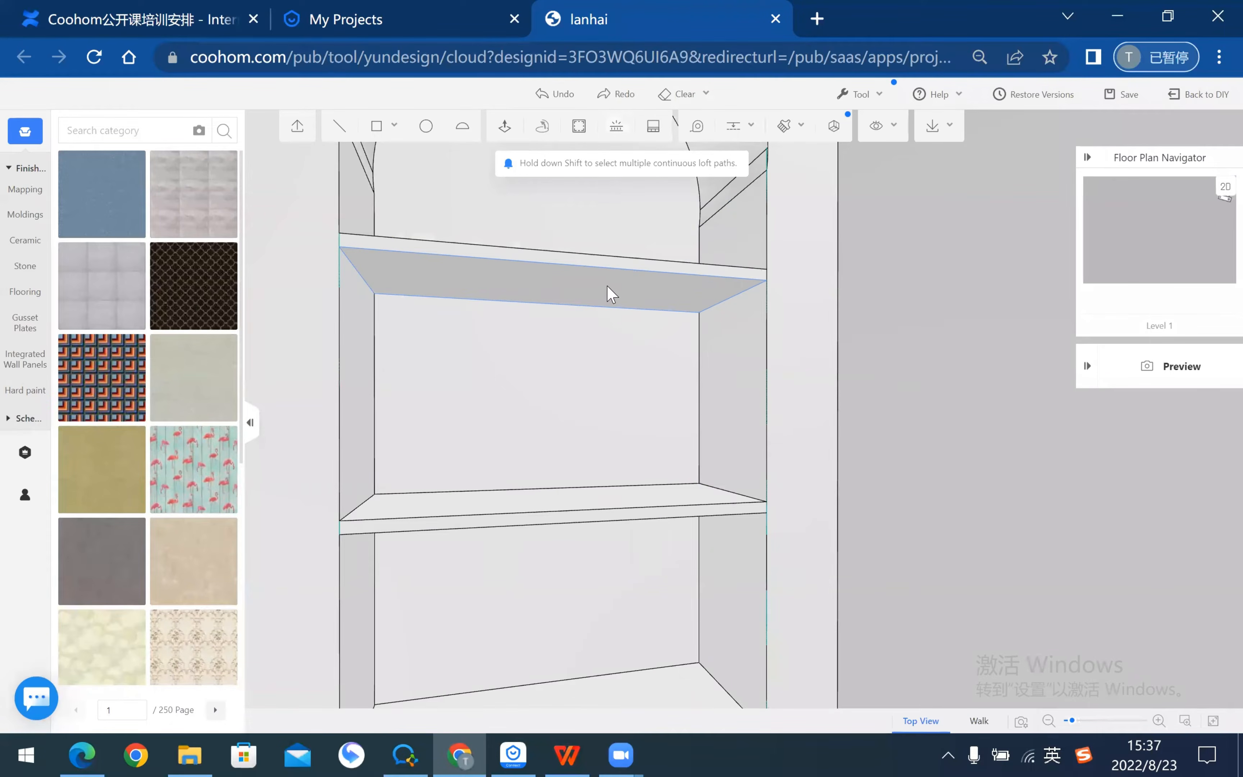
Step: Configure a light strip for the top shelf's underside without a light trough and with 20 mm horizontal and vertical offsets
click(612, 130)
click(649, 297)
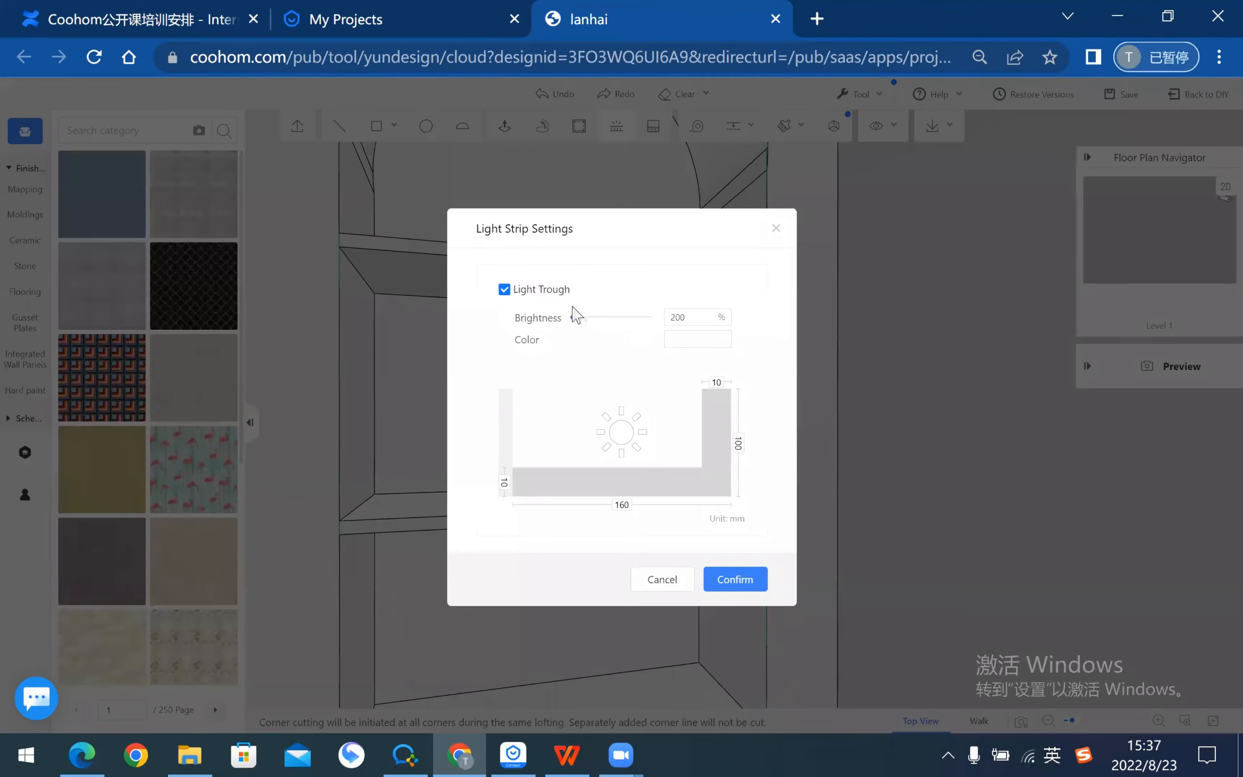
click(504, 289)
click(558, 432)
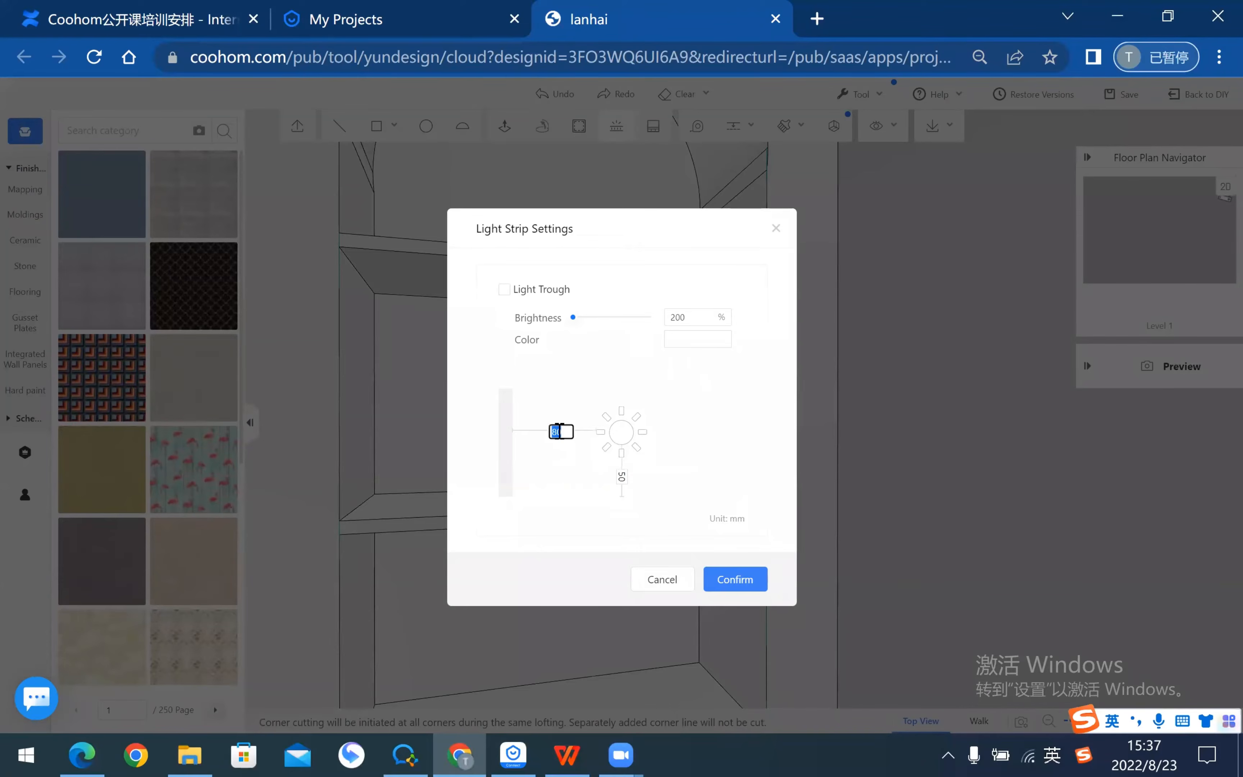
key(Return)
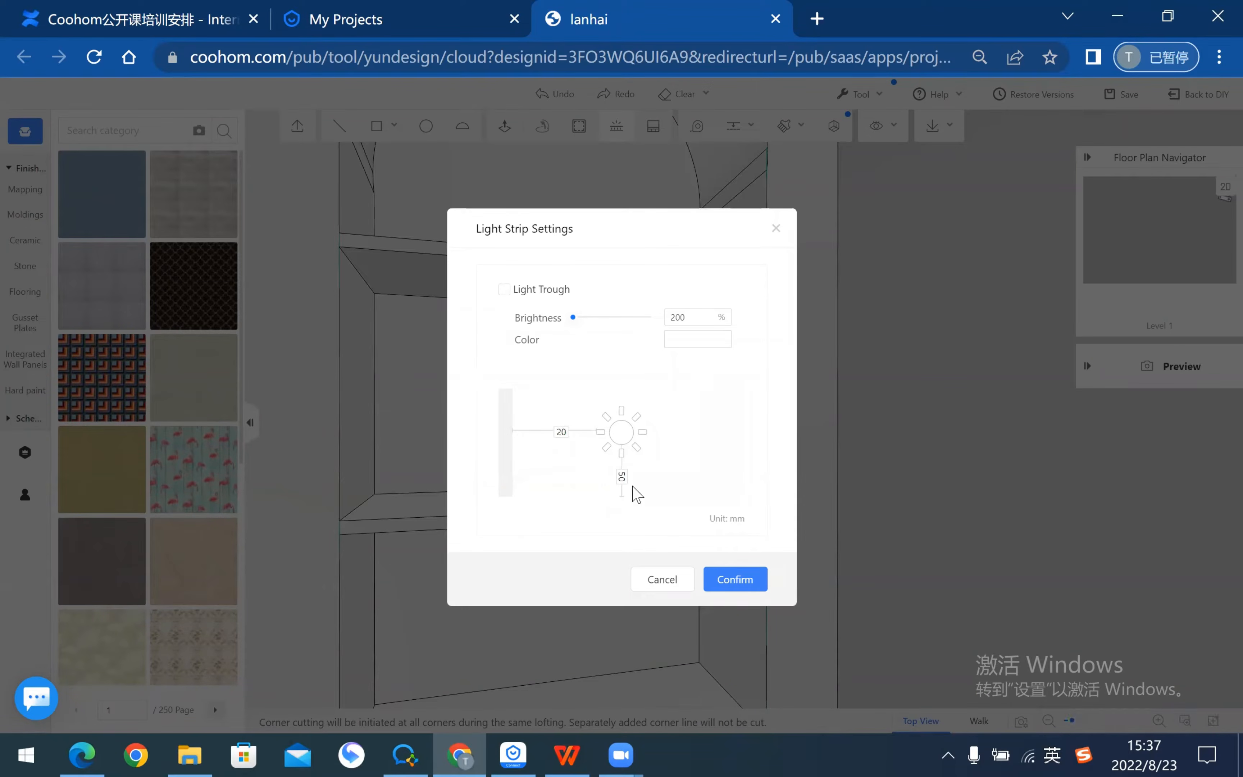
click(623, 478)
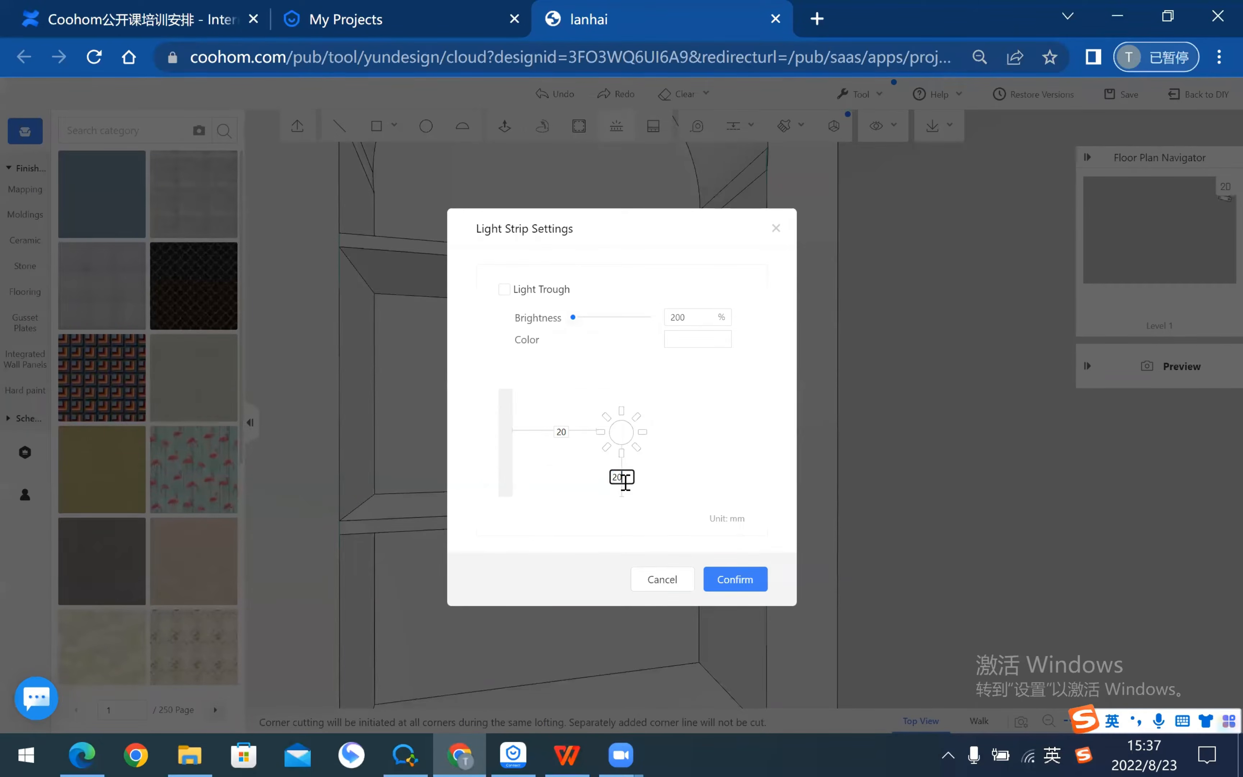
key(Return)
click(724, 581)
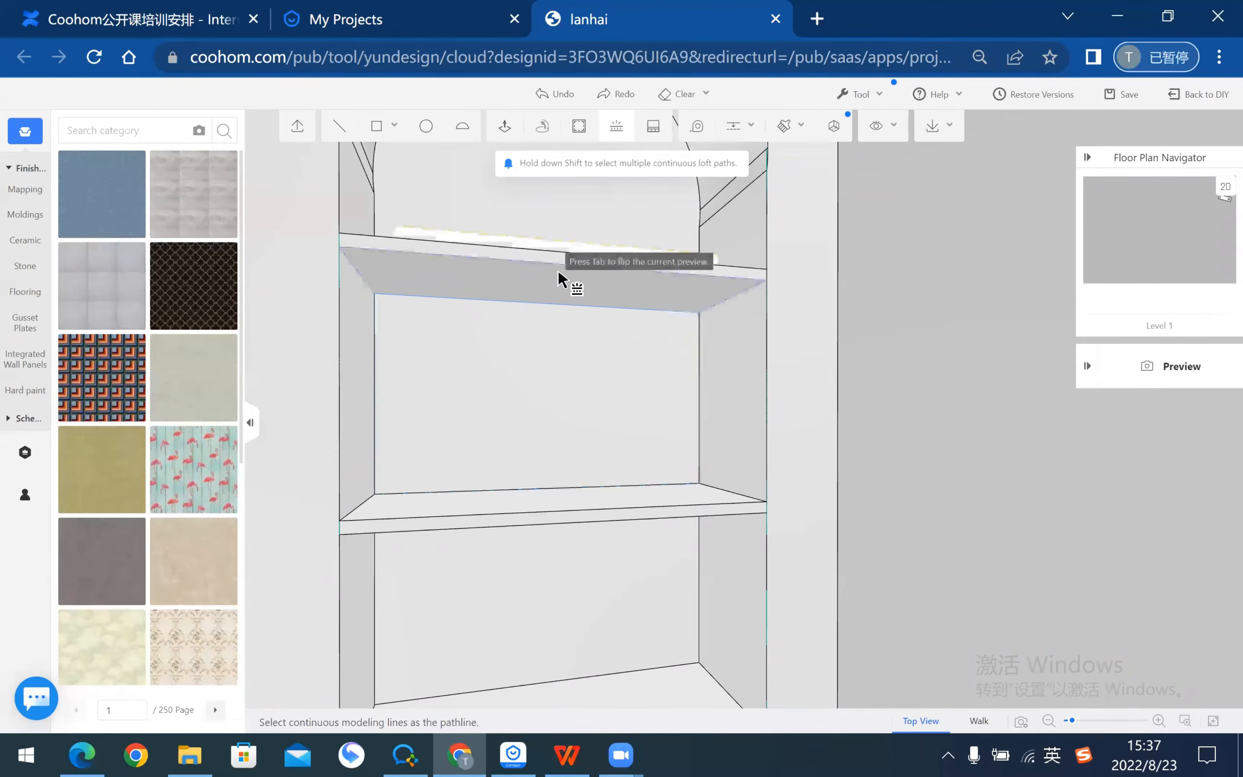
Step: Preview the light strip's flip directions around the niche's top shelf and place it above the shelf
key(Tab)
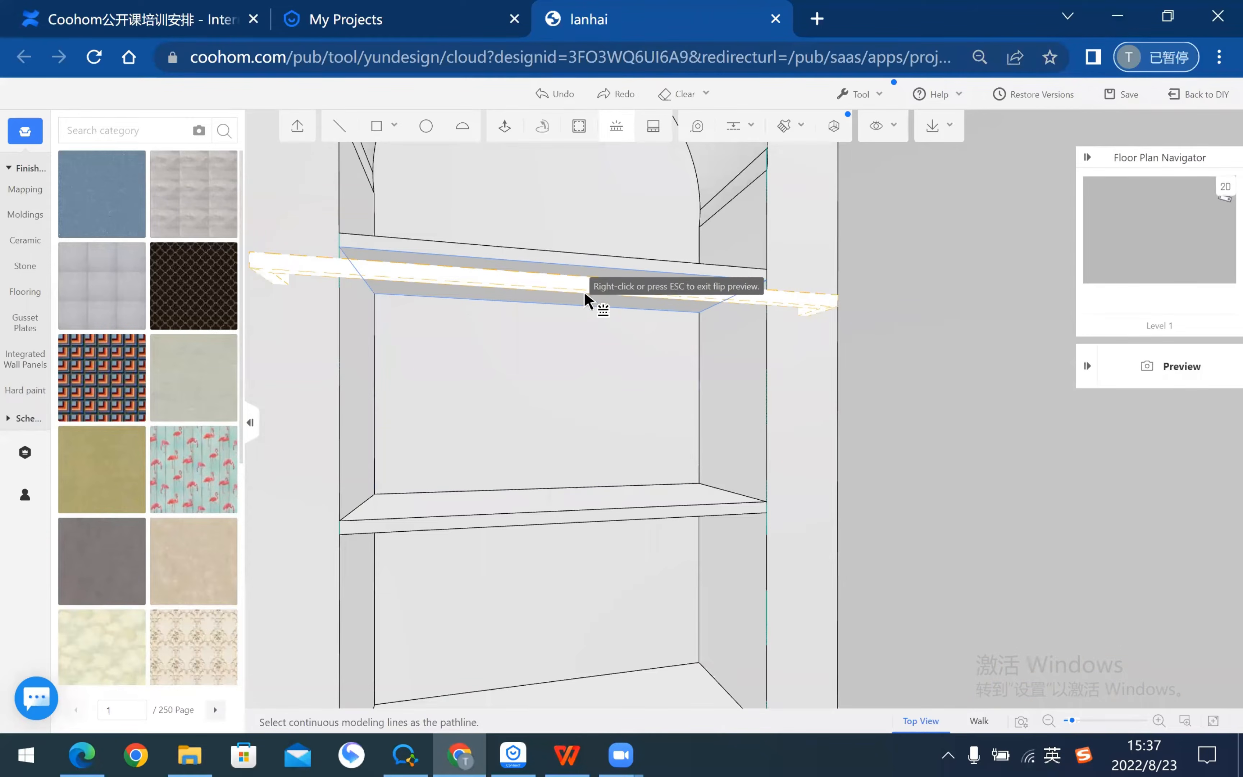
click(1224, 189)
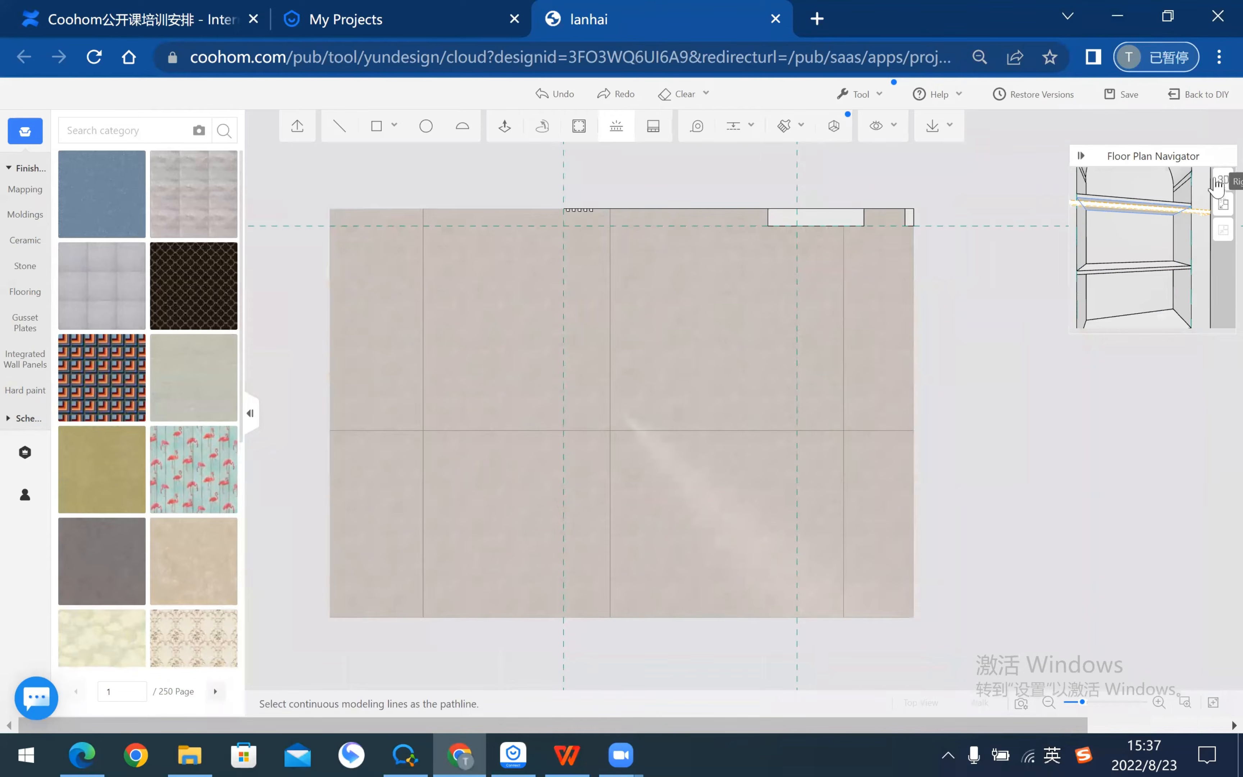
click(1224, 179)
scroll(961, 500, down, 5)
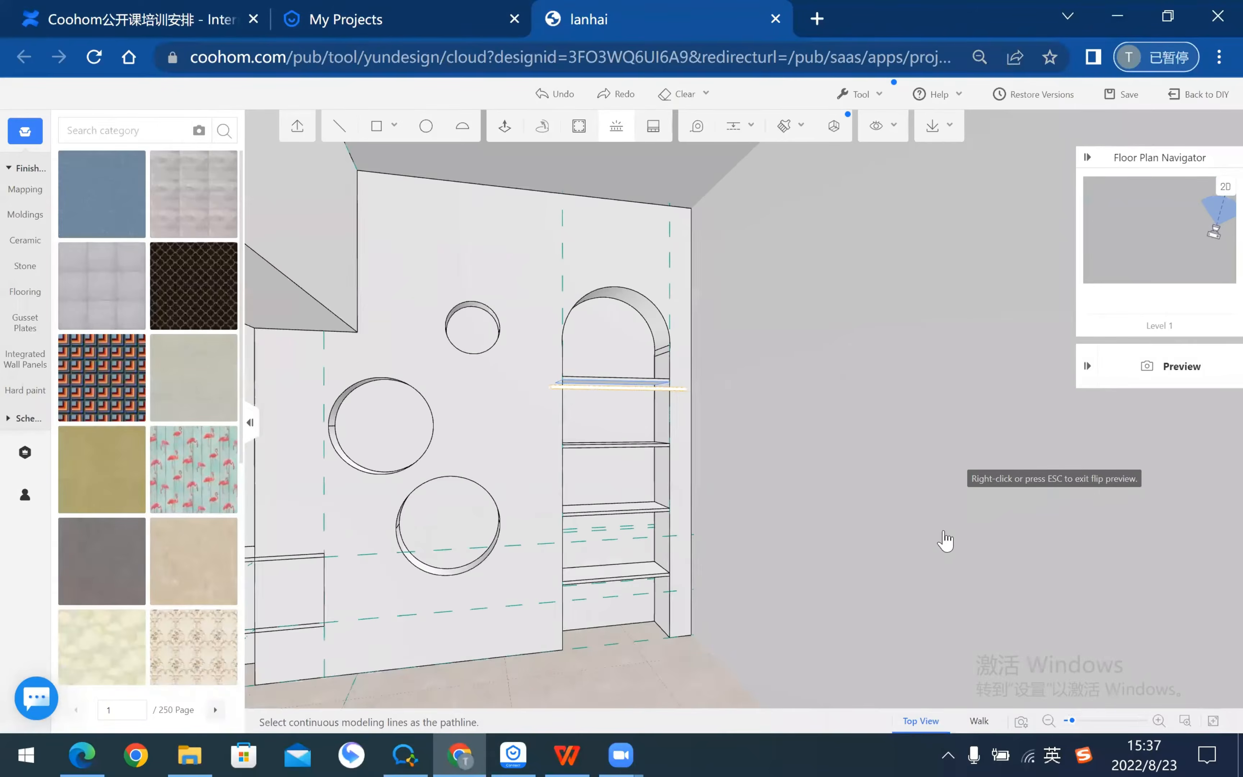
scroll(767, 311, up, 5)
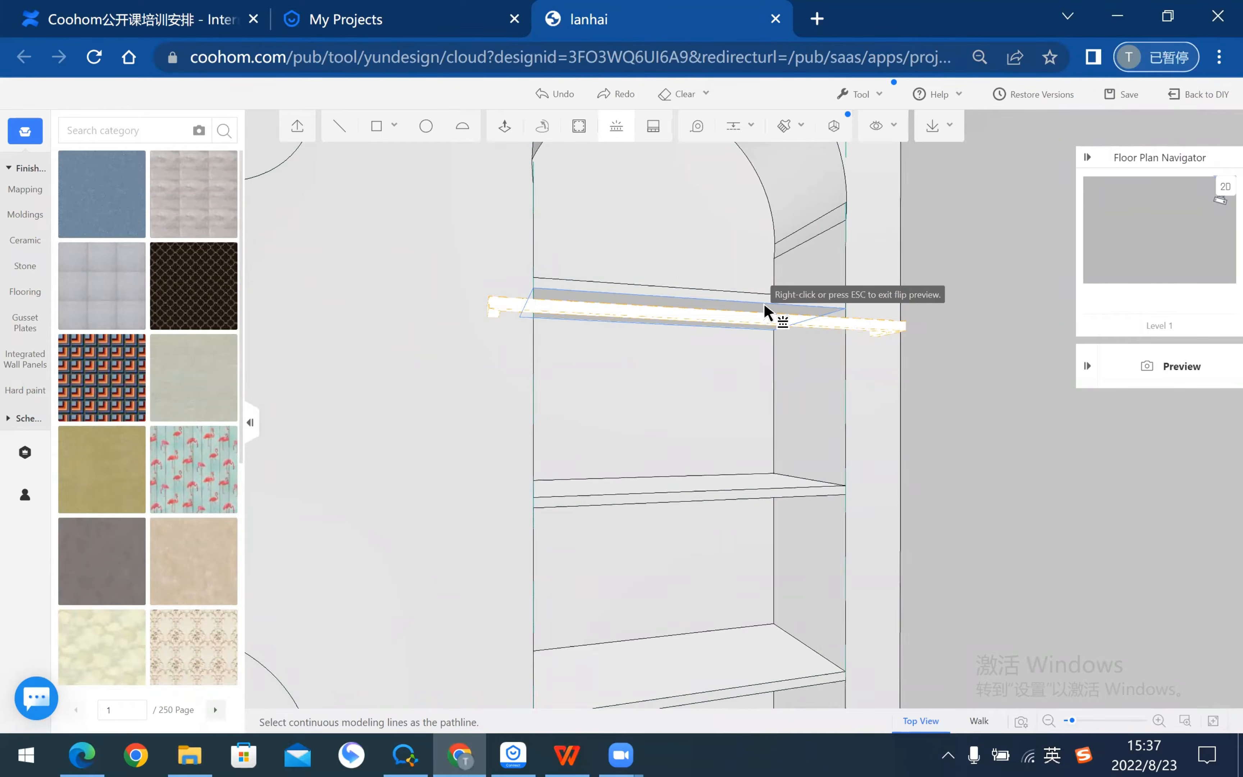
key(space)
key(space)
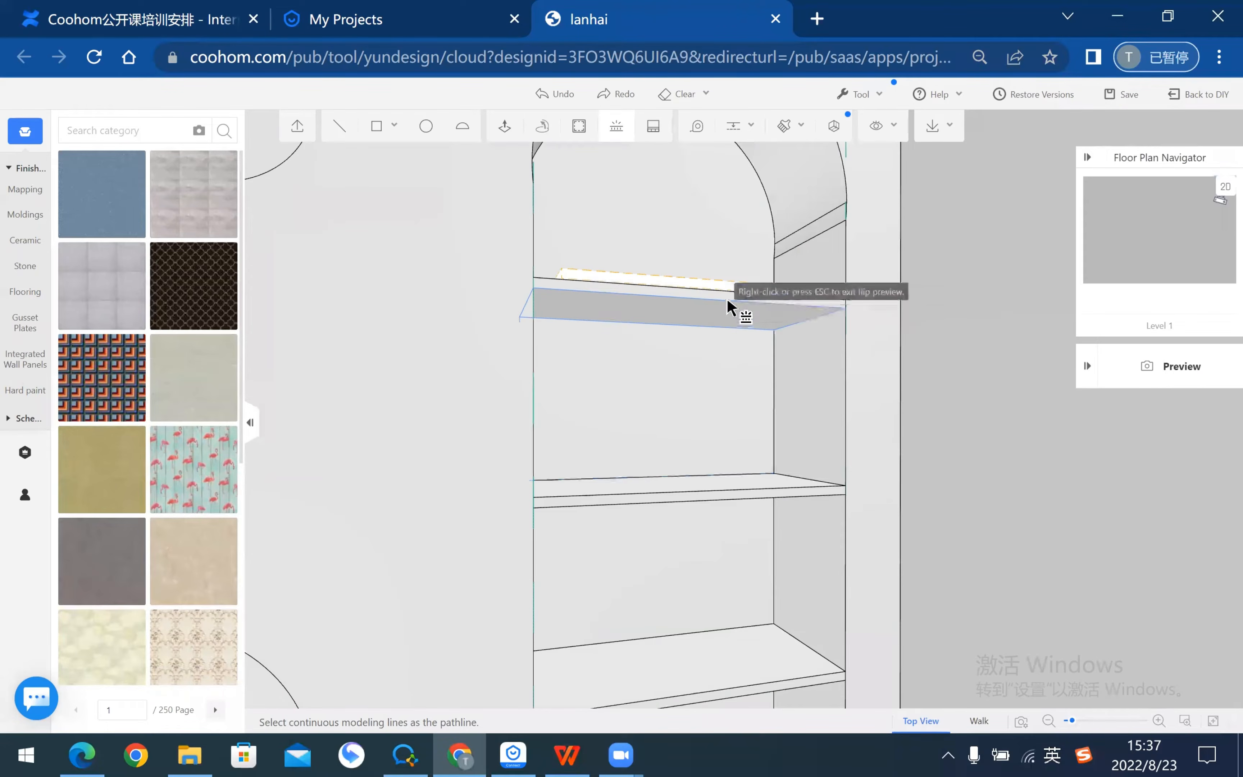
click(730, 305)
Step: Delete the light strip lying above the niche's top shelf
scroll(952, 422, down, 5)
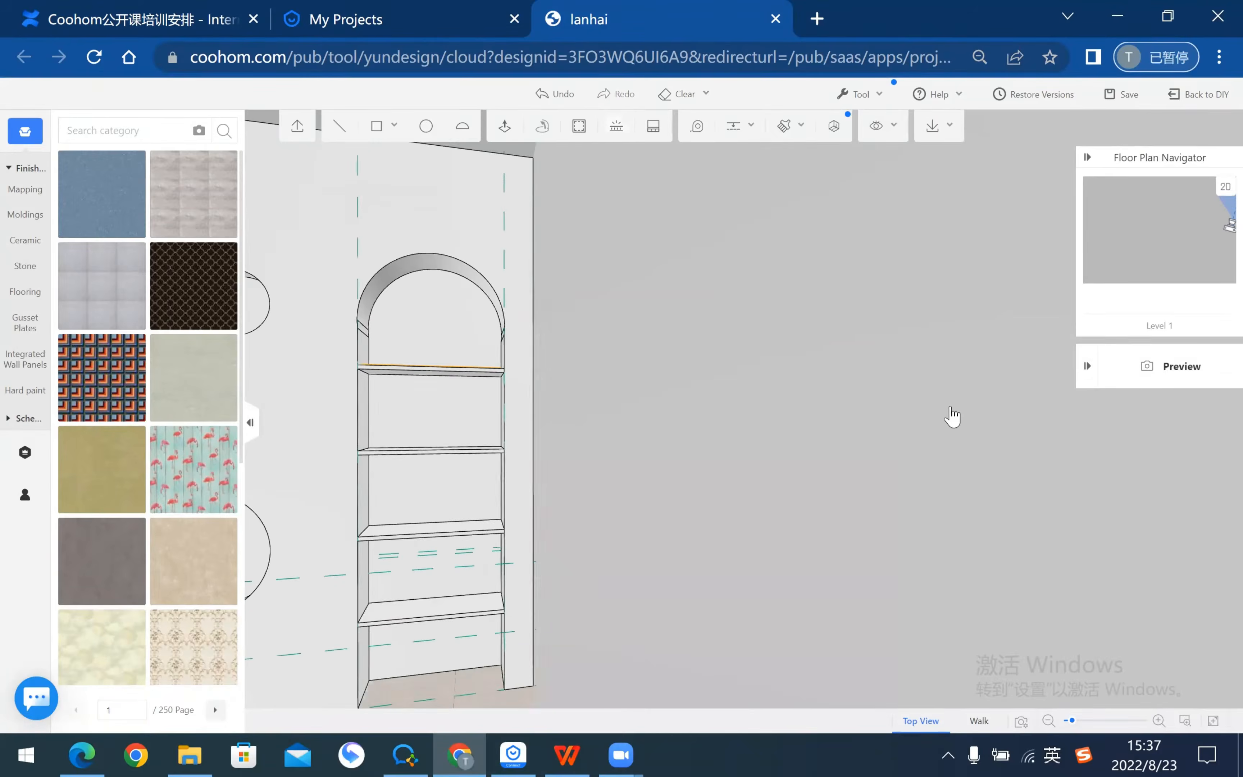
drag(952, 422, 797, 383)
right_drag(797, 383, 800, 389)
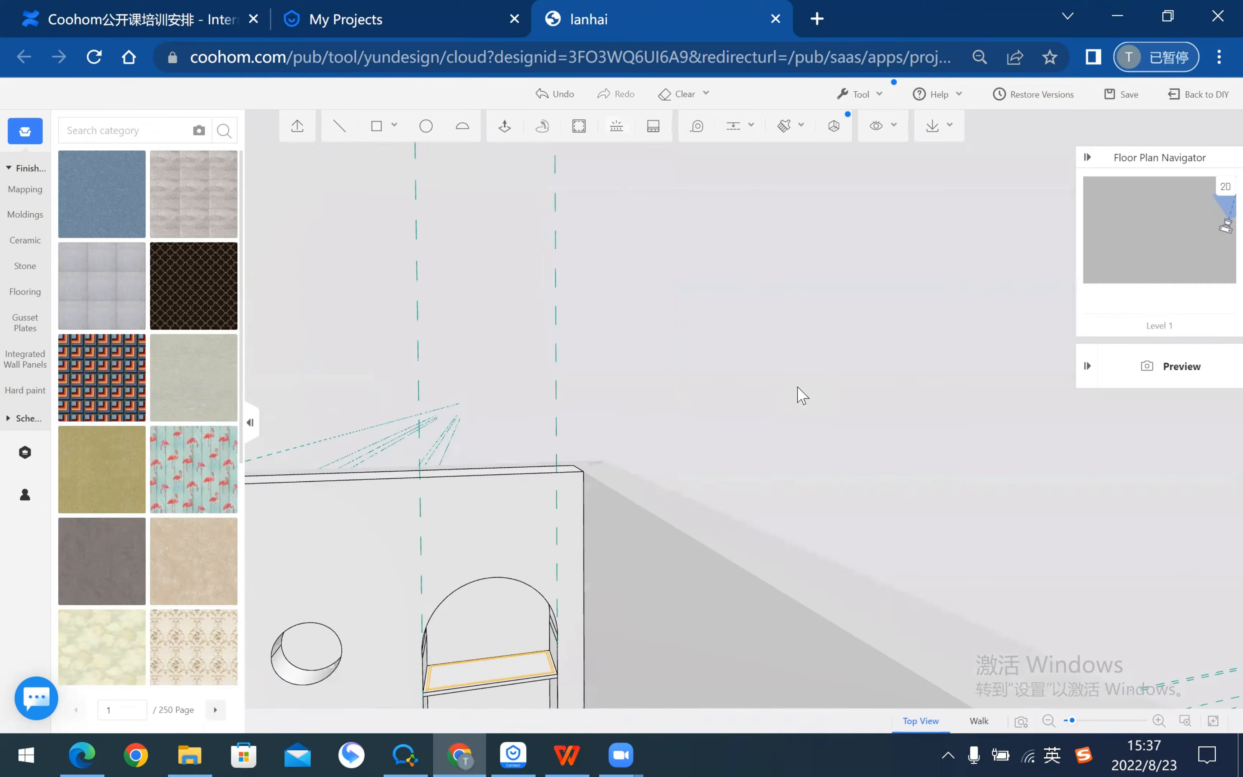
scroll(808, 415, up, 2)
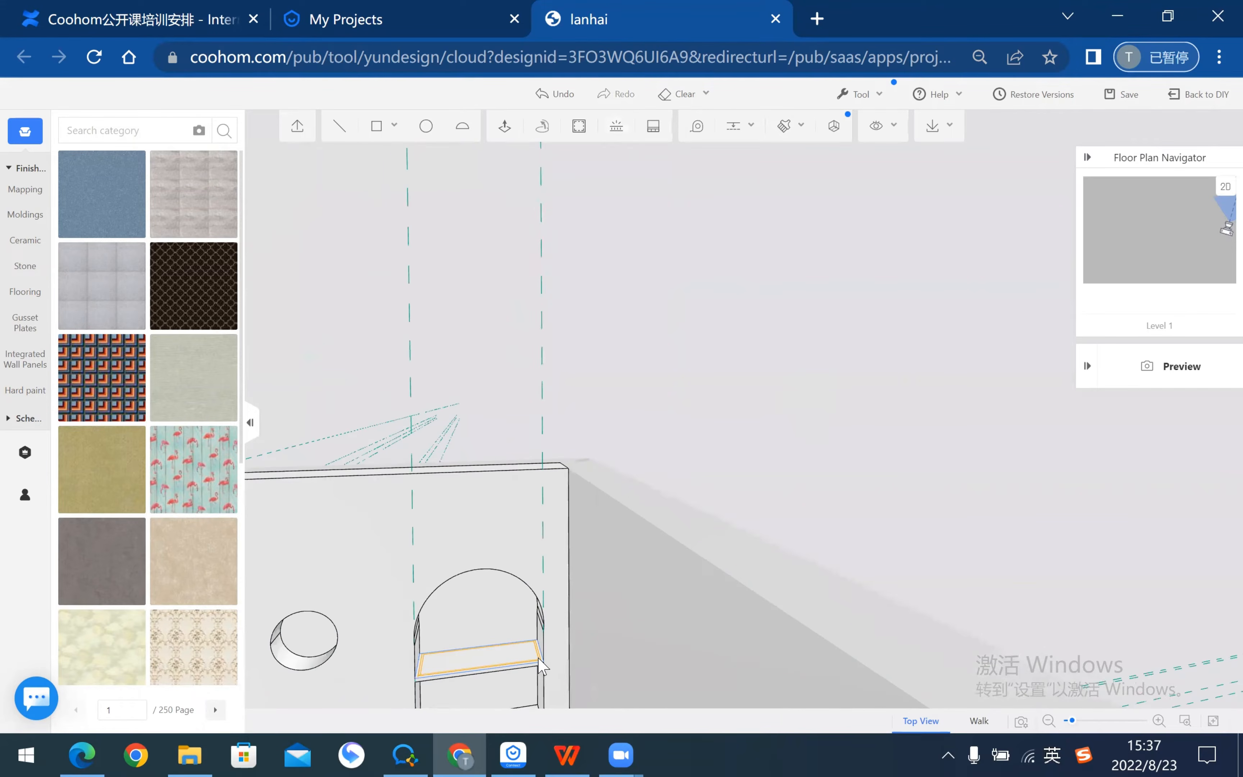
click(532, 662)
click(584, 613)
right_drag(782, 433, 787, 384)
scroll(790, 393, up, 5)
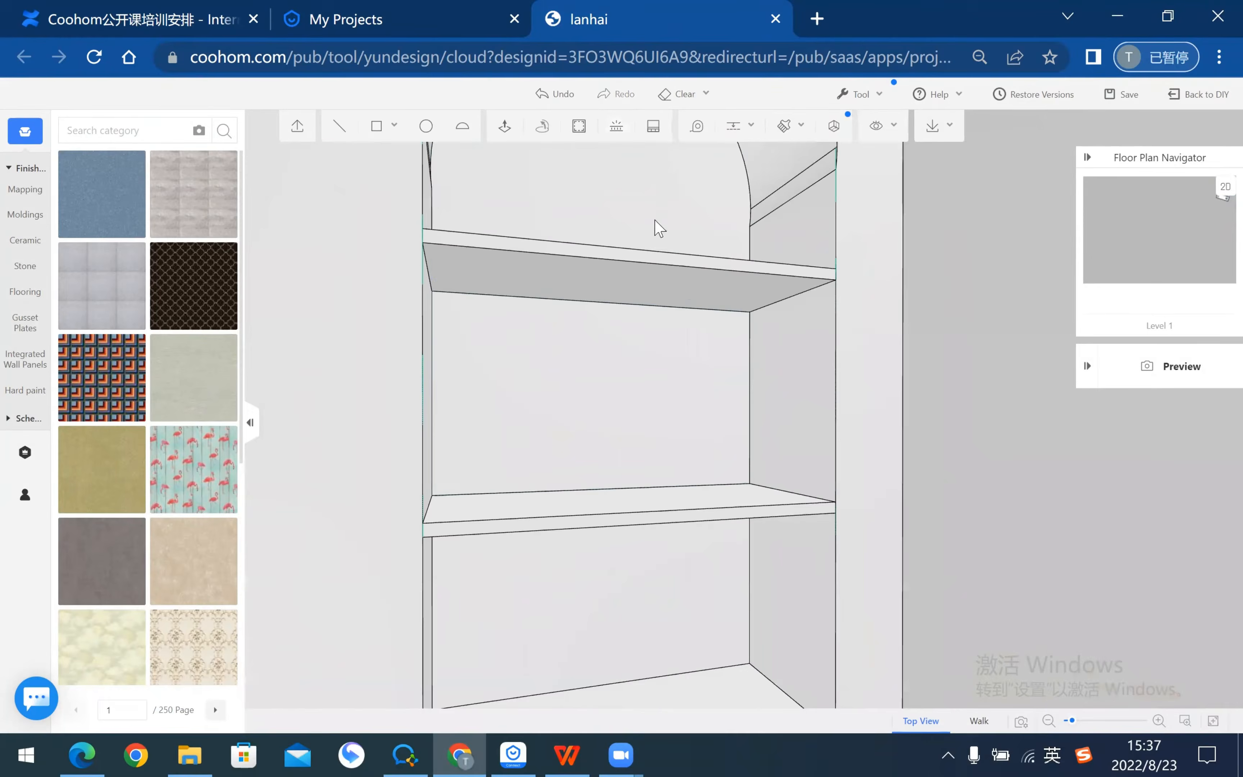
Step: Add a light strip without a light trough, with a 20 mm horizontal offset, beneath the niche's top shelf along its lower front edge
click(611, 137)
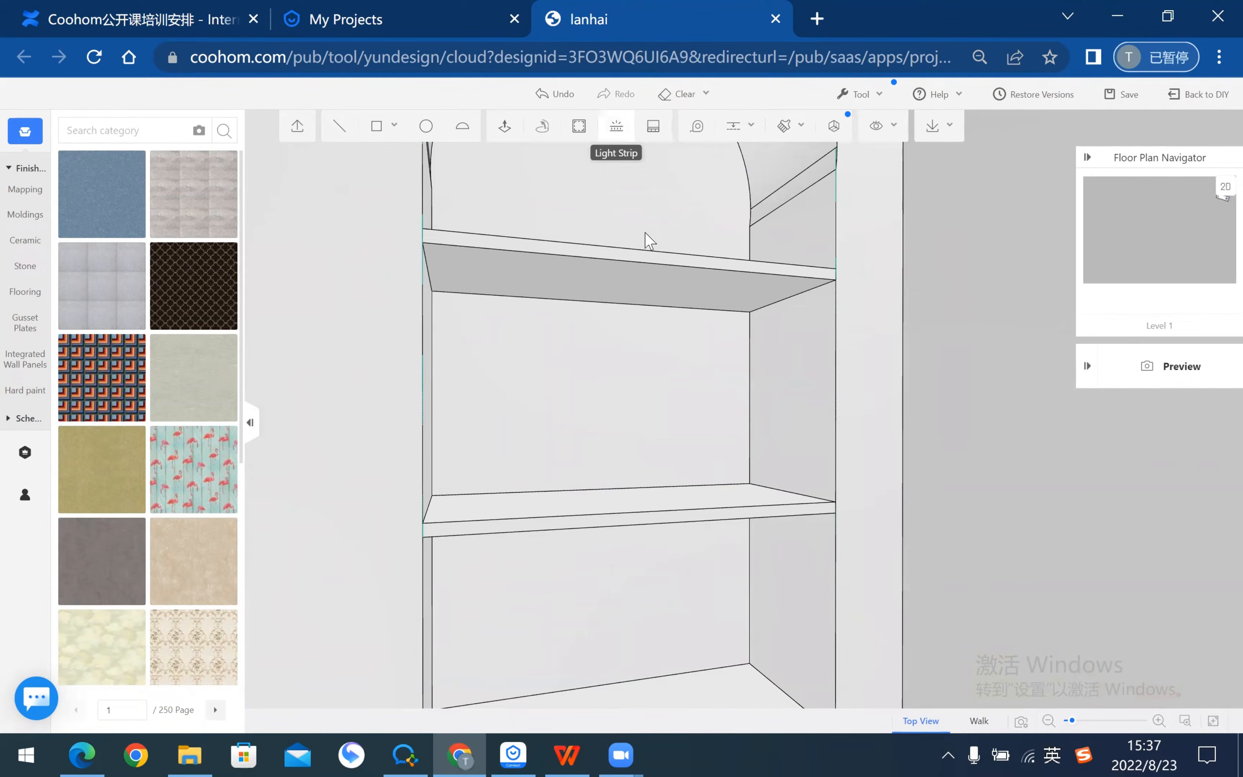
click(575, 308)
click(561, 433)
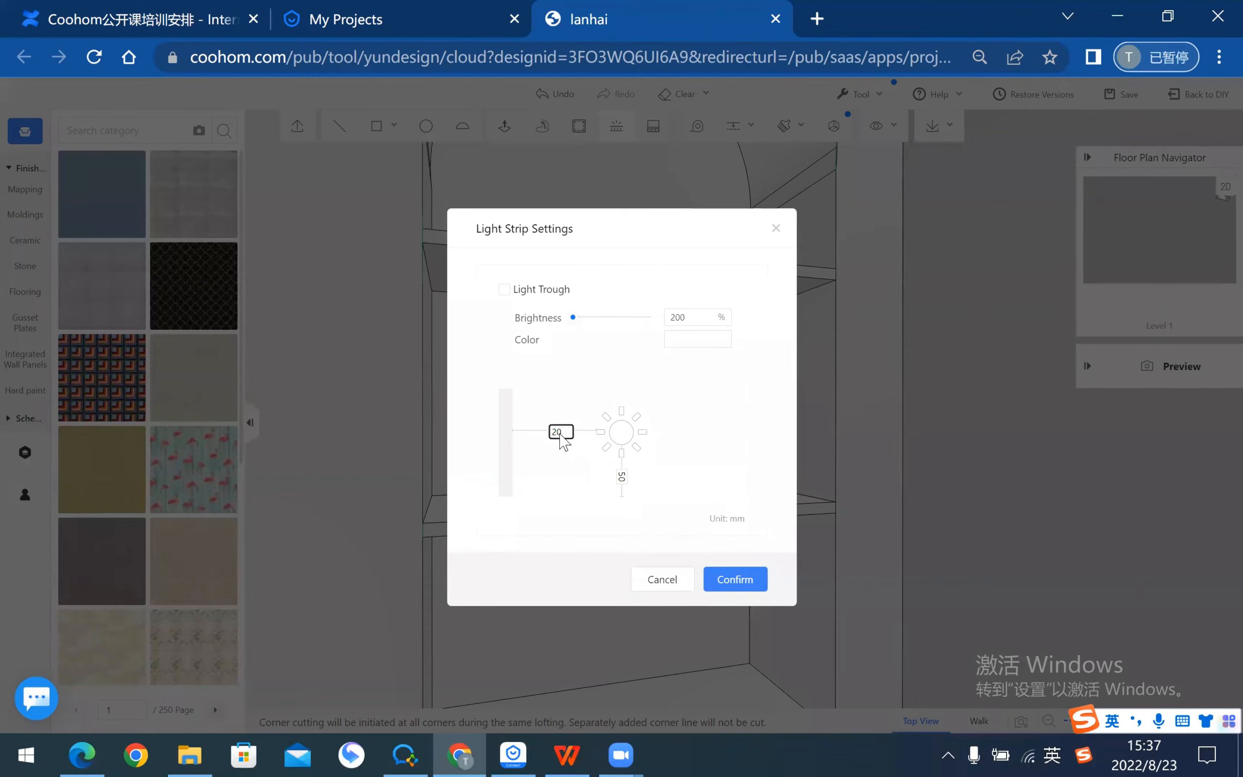
click(623, 477)
key(Return)
click(736, 580)
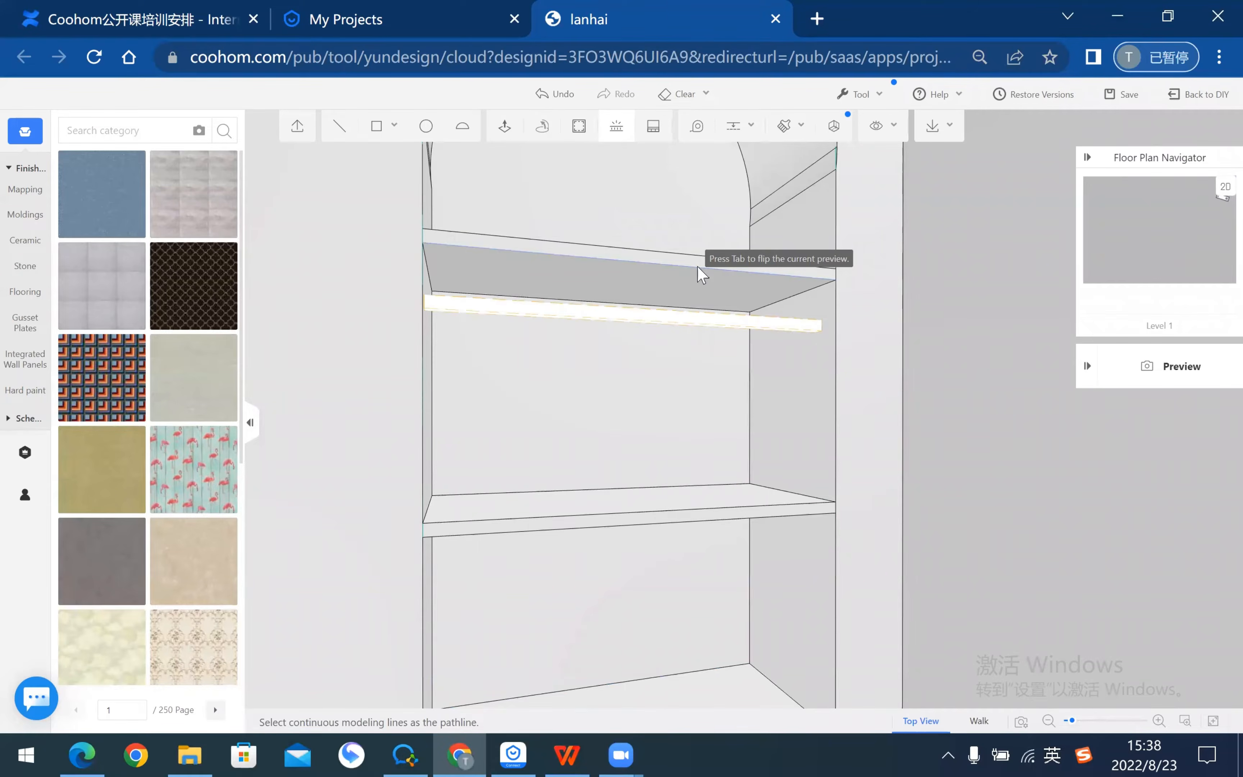
click(702, 275)
Step: Add a light strip without a light trough beneath the niche's second shelf along its lower front edge
scroll(866, 401, down, 5)
scroll(864, 406, up, 5)
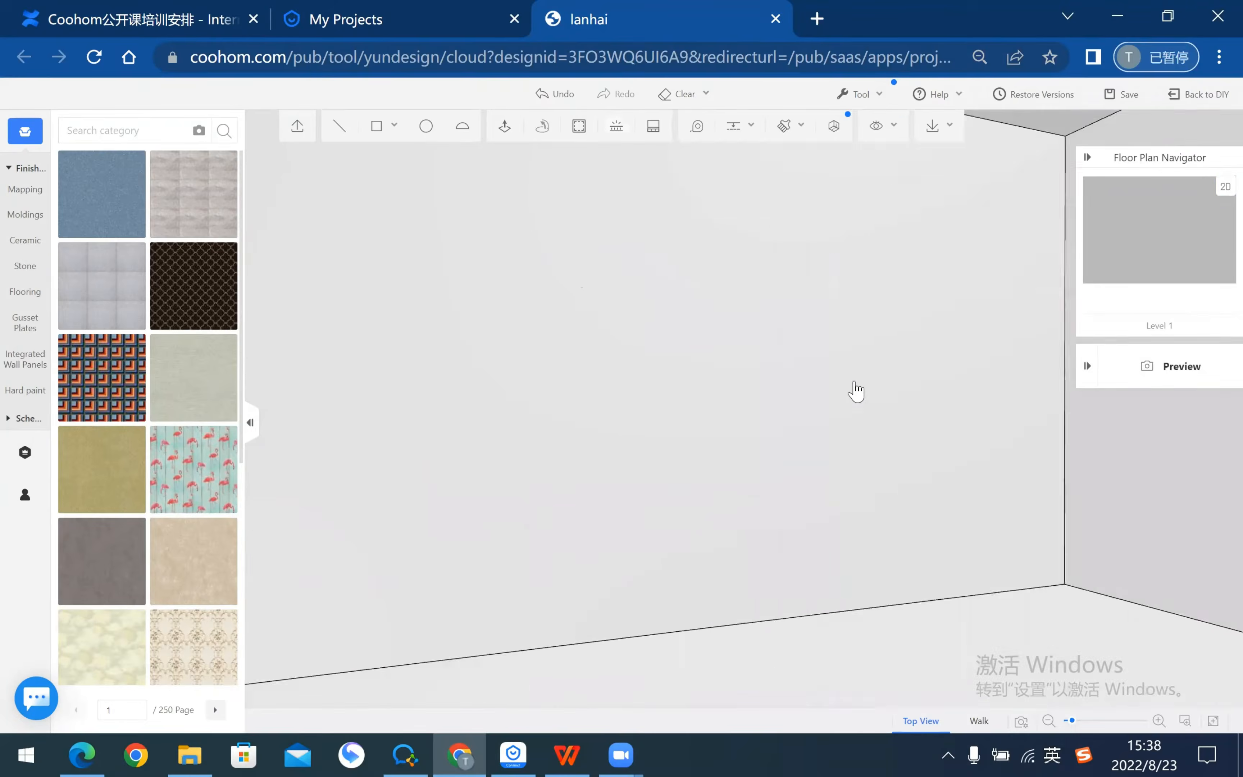
scroll(856, 384, down, 2)
click(591, 368)
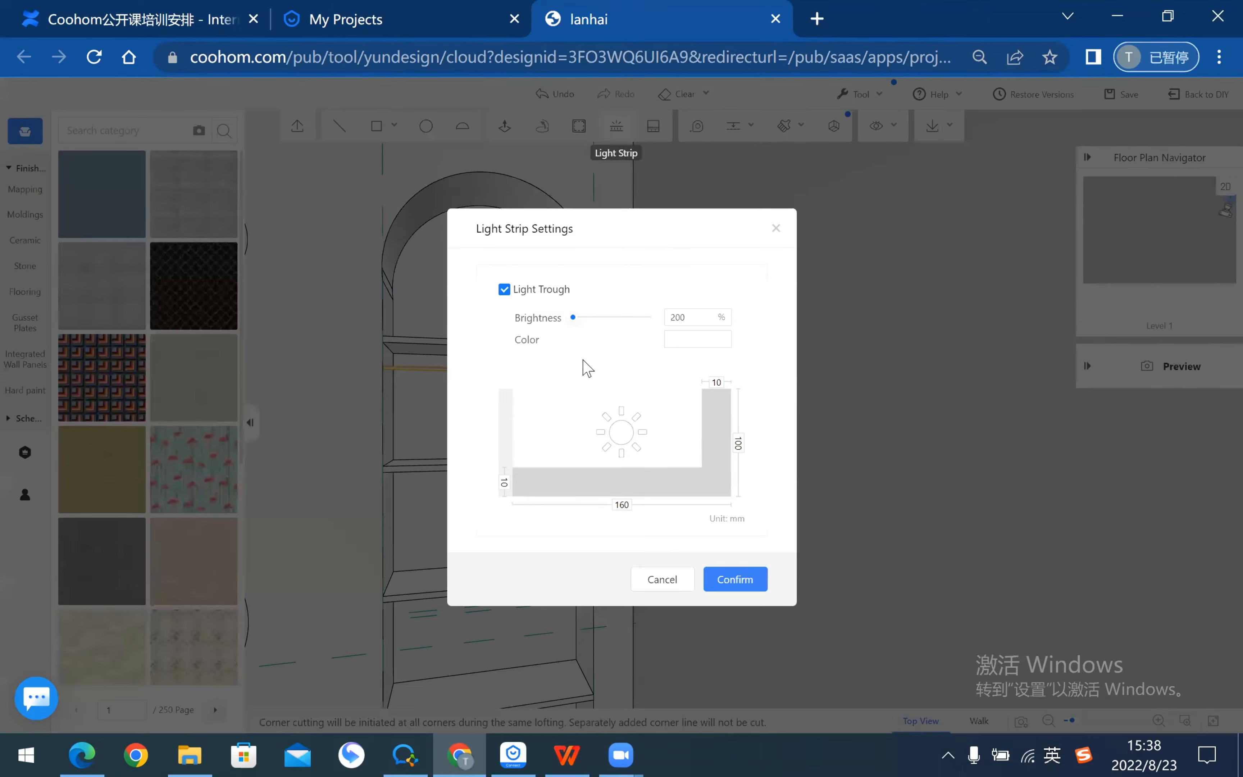
click(513, 291)
click(570, 431)
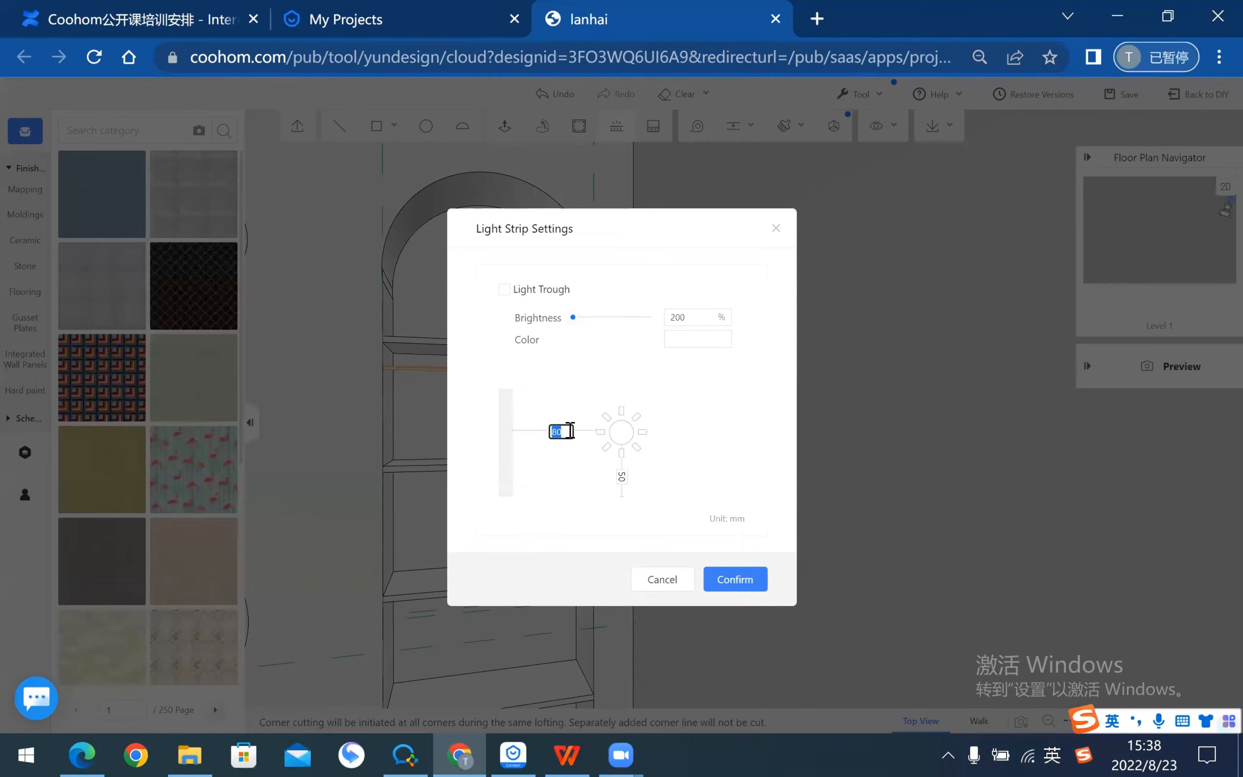
click(623, 477)
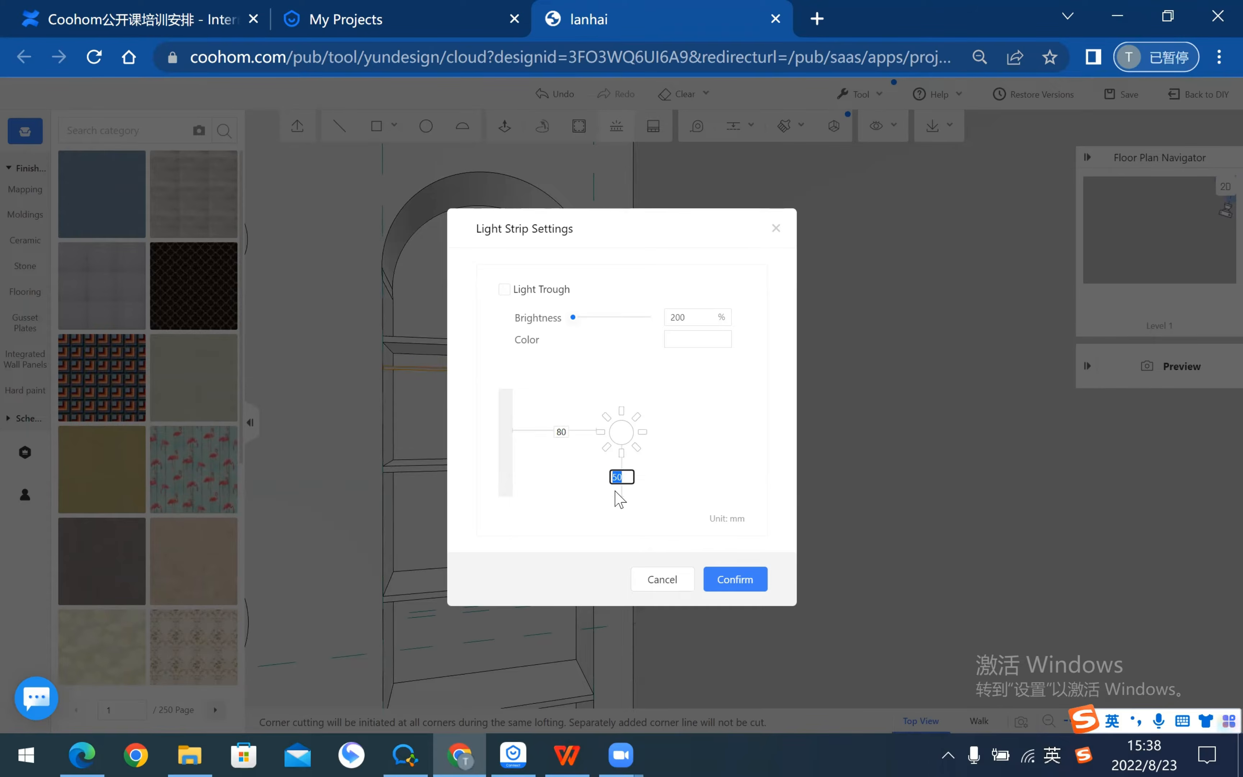
click(739, 575)
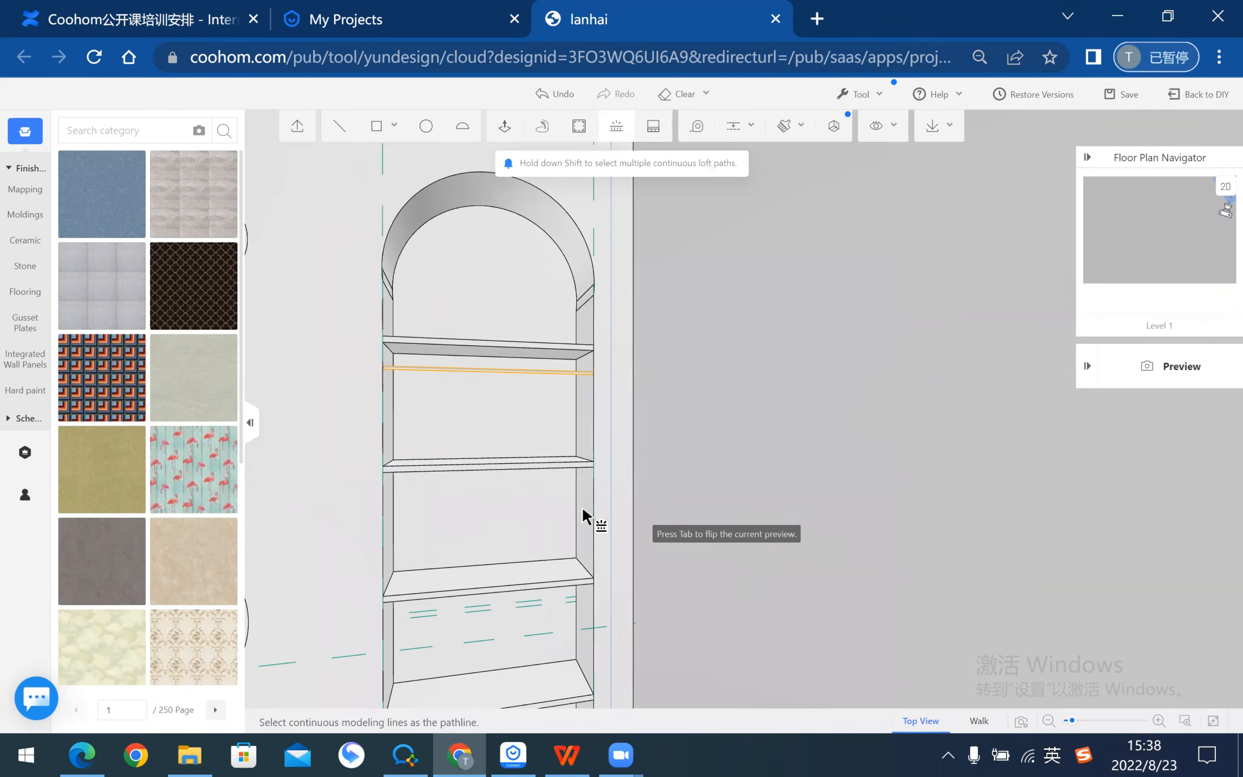
click(550, 471)
Step: Configure a light strip for the niche's third shelf without a light trough and with 20 mm horizontal and vertical offsets
scroll(808, 465, down, 5)
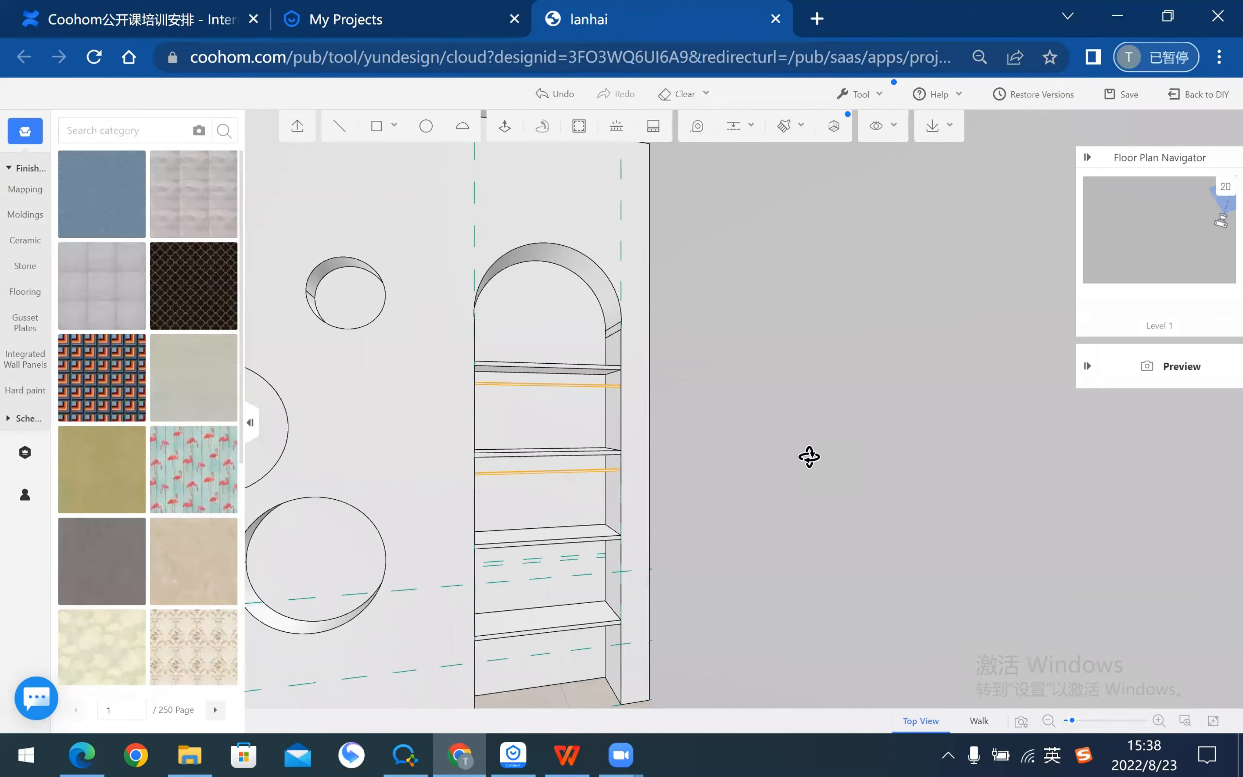
right_drag(809, 457, 852, 324)
scroll(852, 323, up, 4)
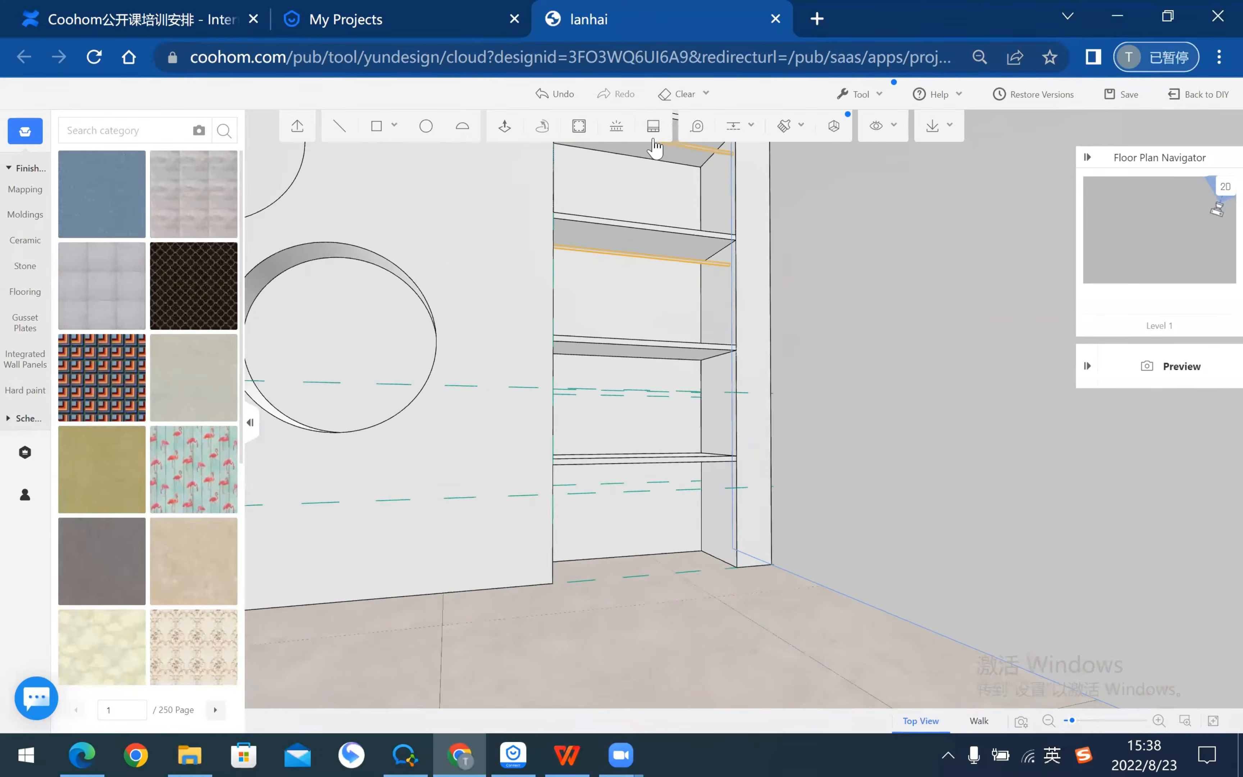
click(611, 131)
click(570, 306)
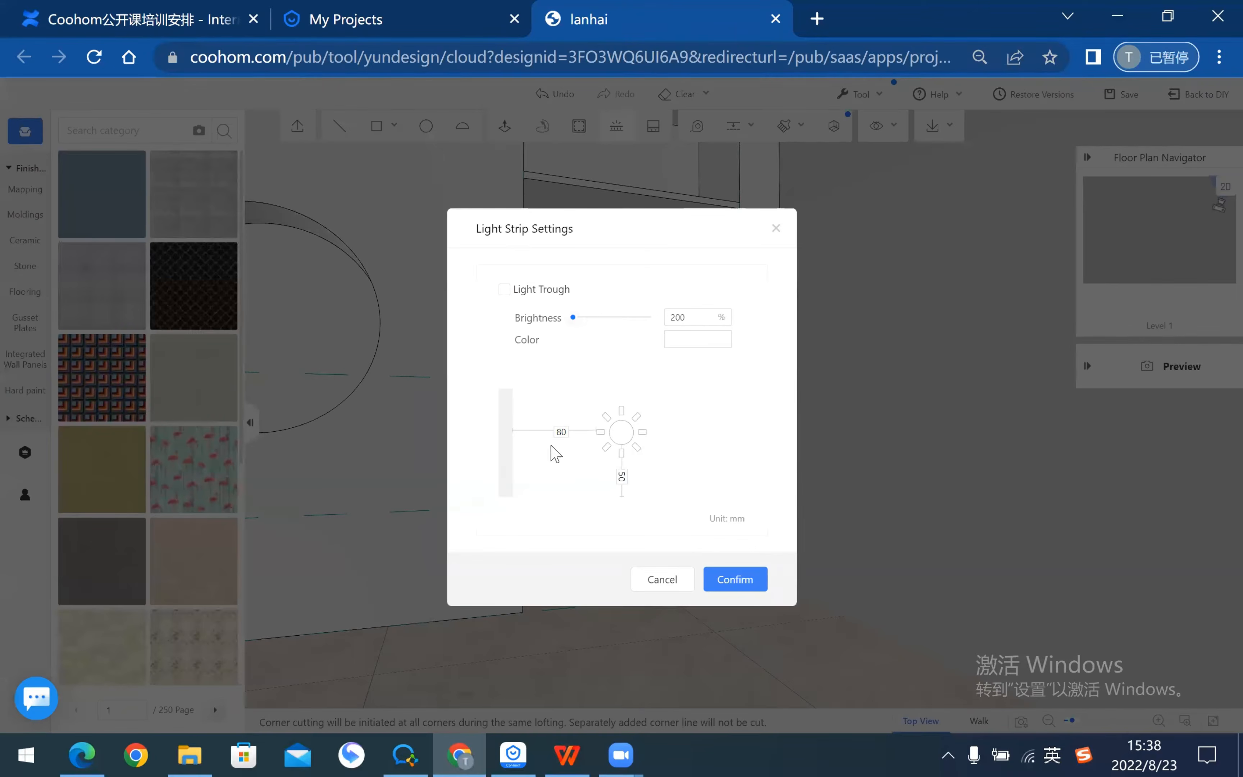
click(567, 433)
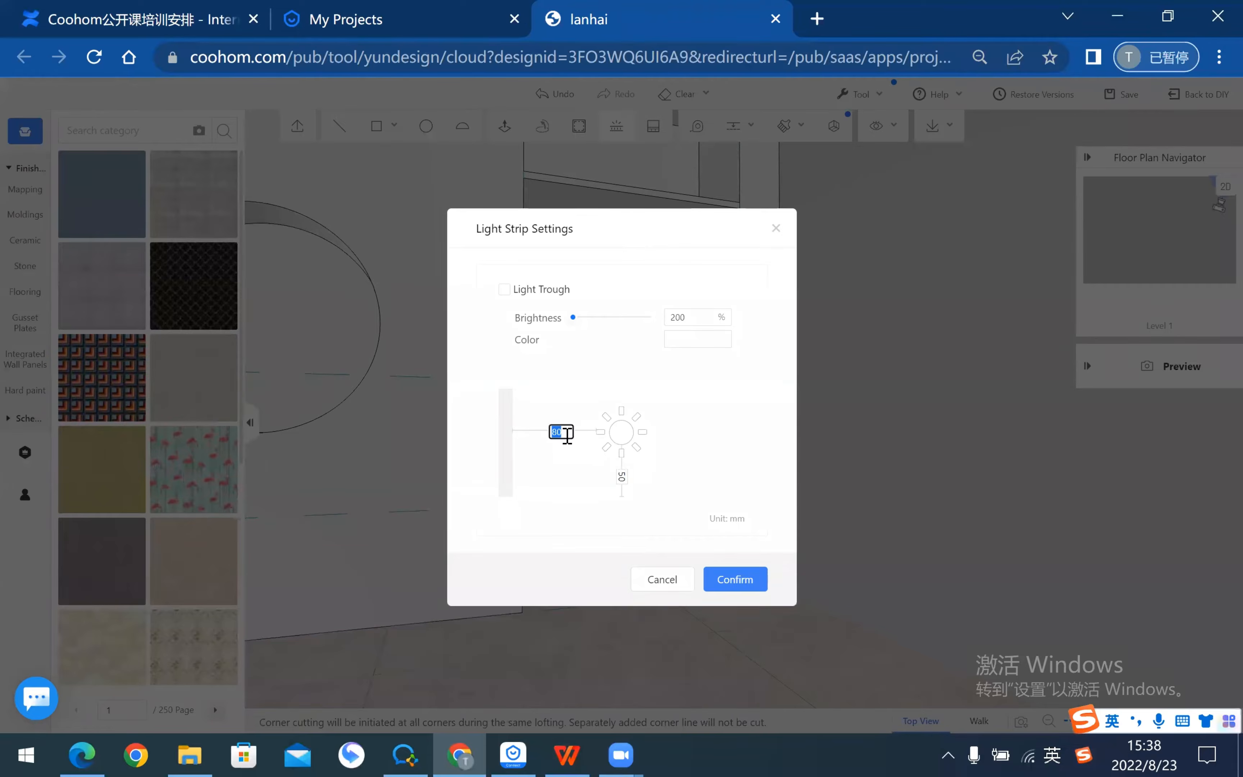
click(628, 477)
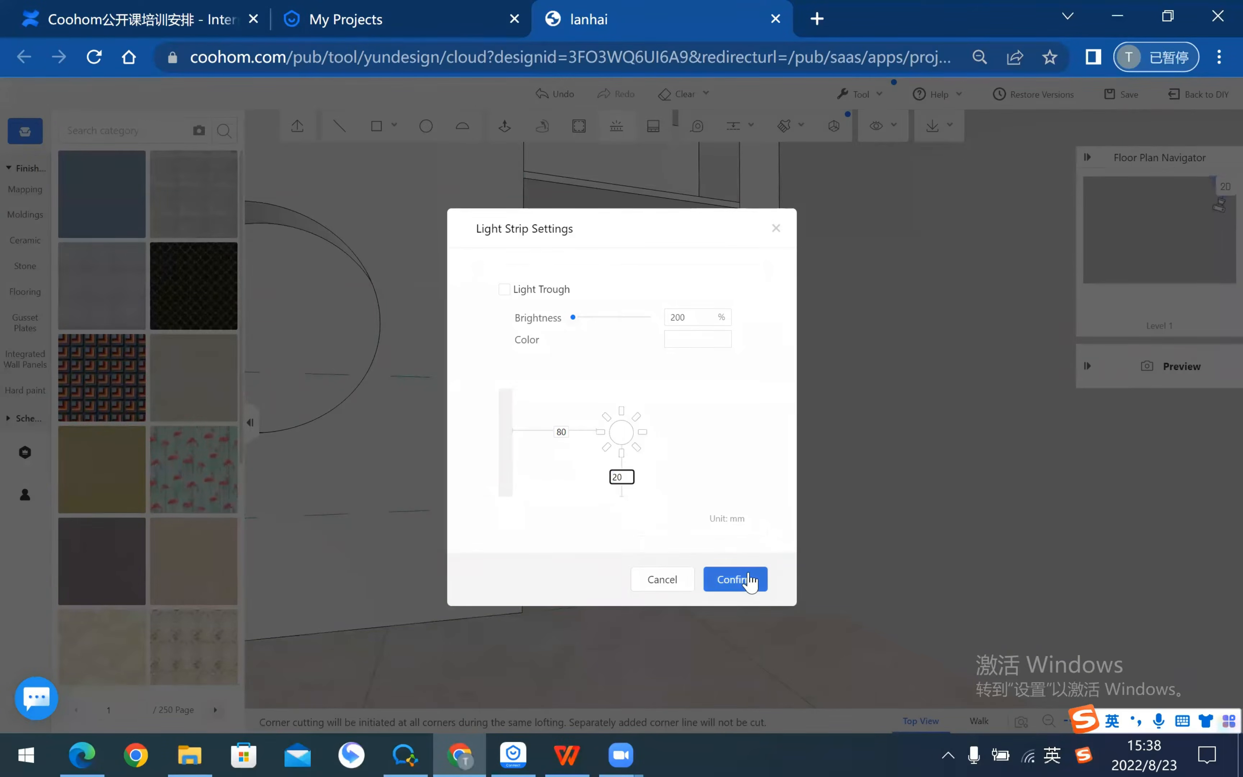
click(561, 433)
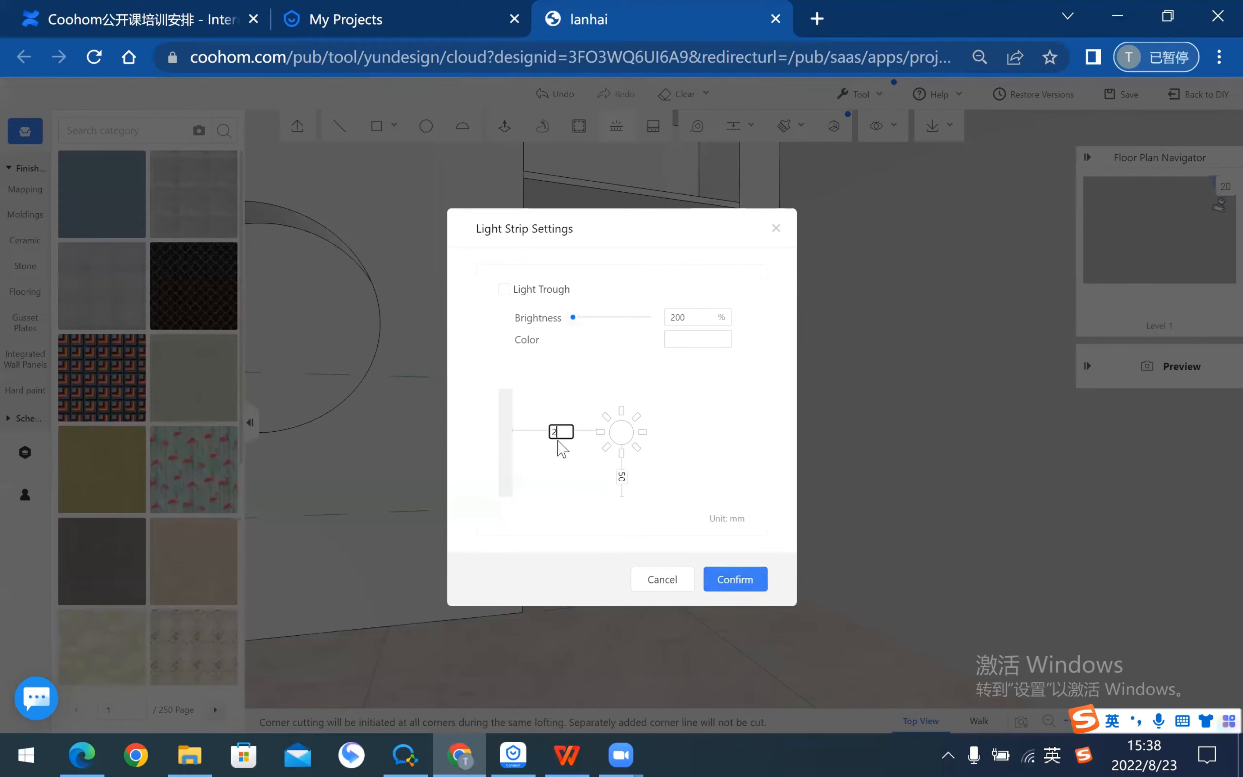
click(665, 466)
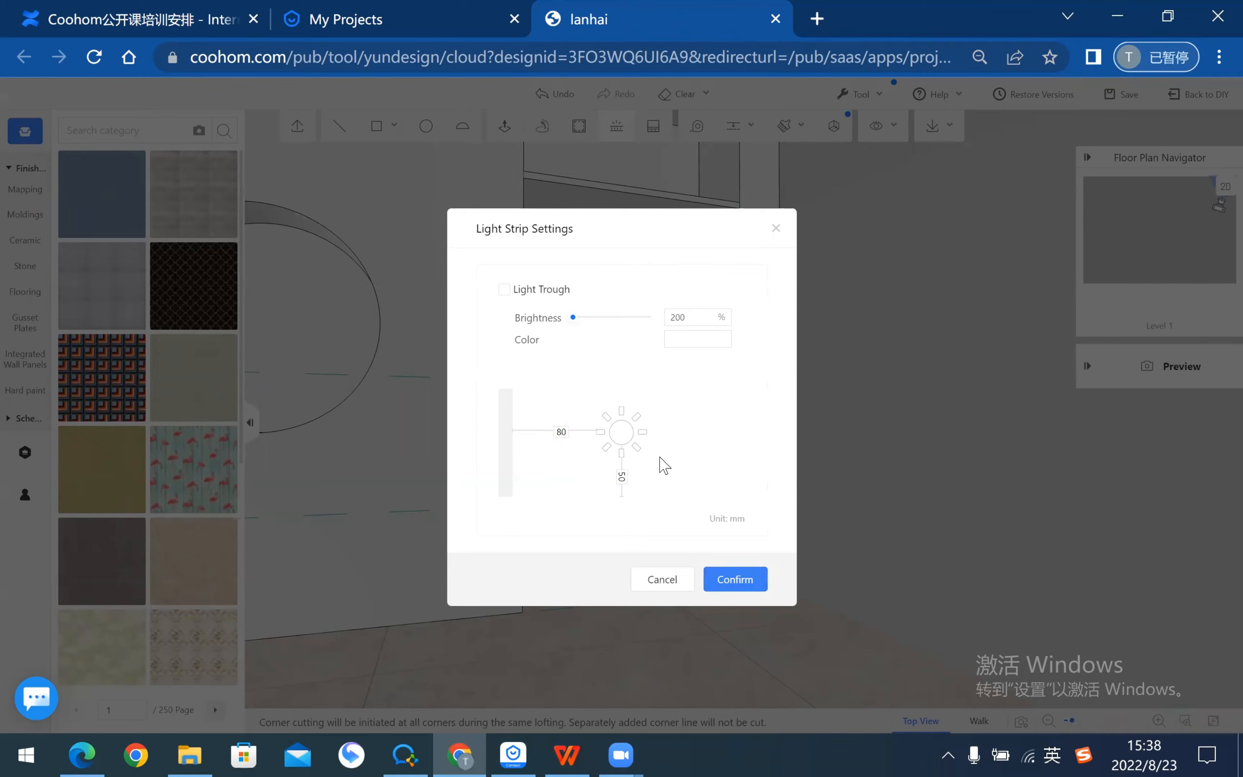
click(562, 430)
key(Return)
click(624, 476)
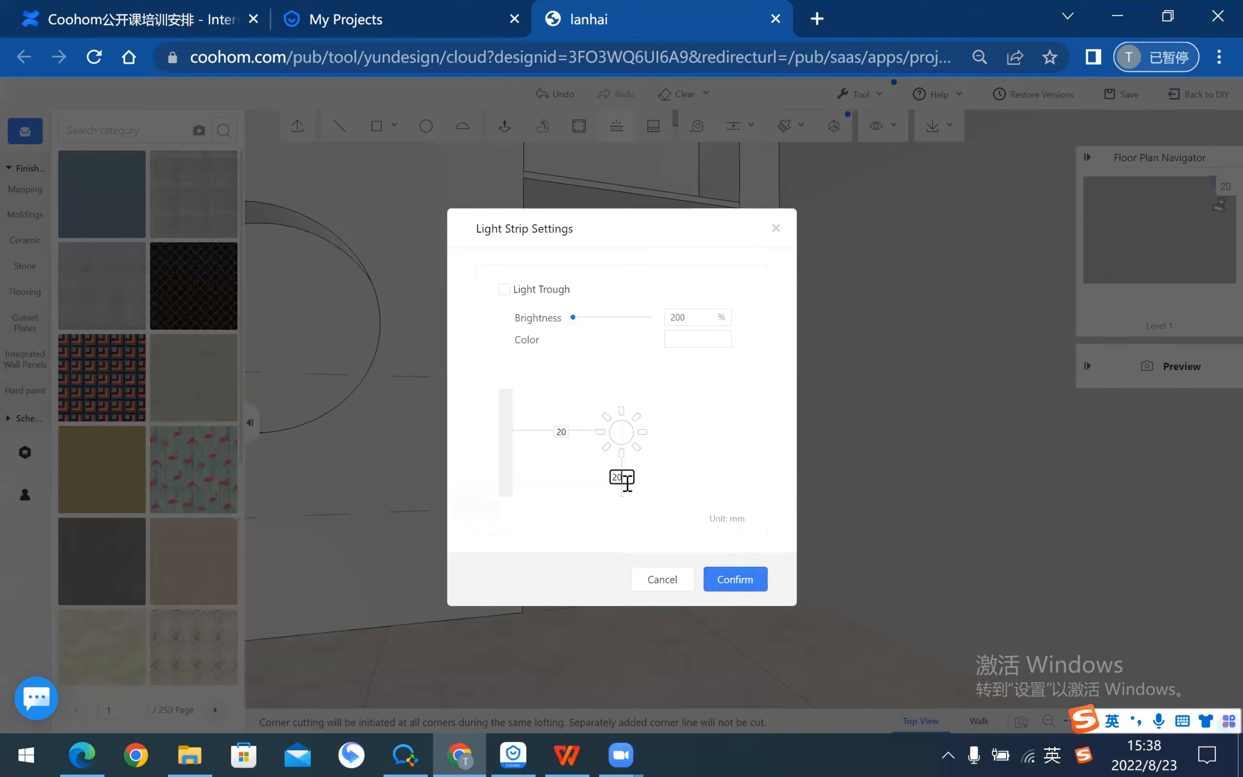
key(Return)
click(743, 576)
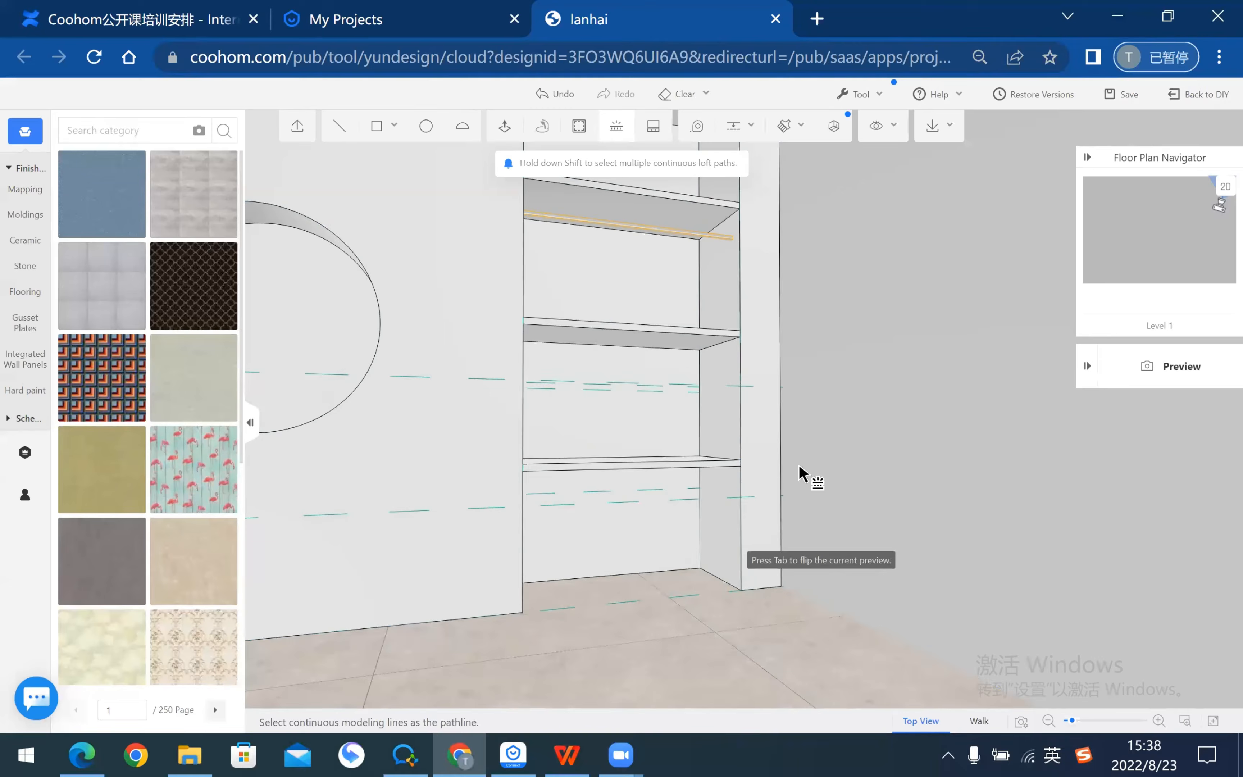
Step: Place the configured light strip beneath the niche's third shelf, using its lower front edge as the path
click(651, 334)
scroll(875, 308, up, 3)
scroll(877, 306, down, 7)
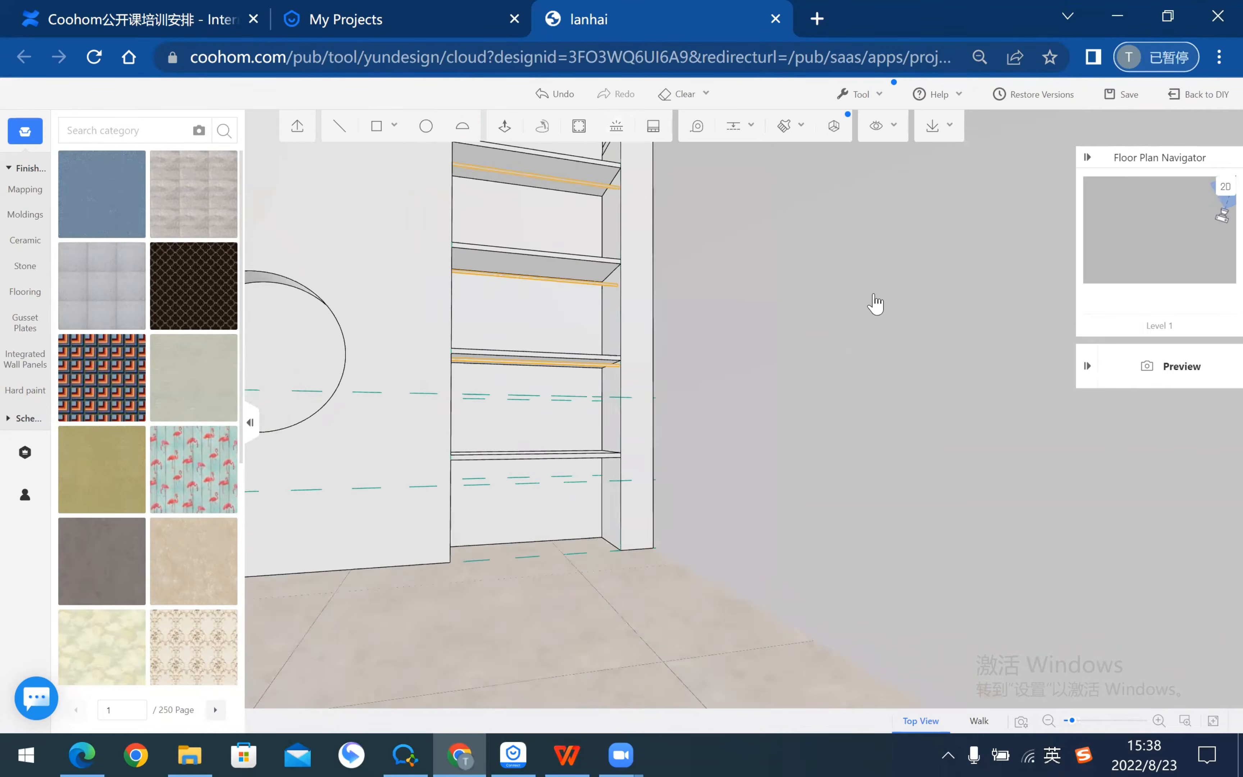
Step: Add a light strip without a light trough, with 20 mm horizontal and vertical offsets, beneath the niche's lowest shelf
scroll(879, 319, up, 1)
scroll(687, 161, up, 3)
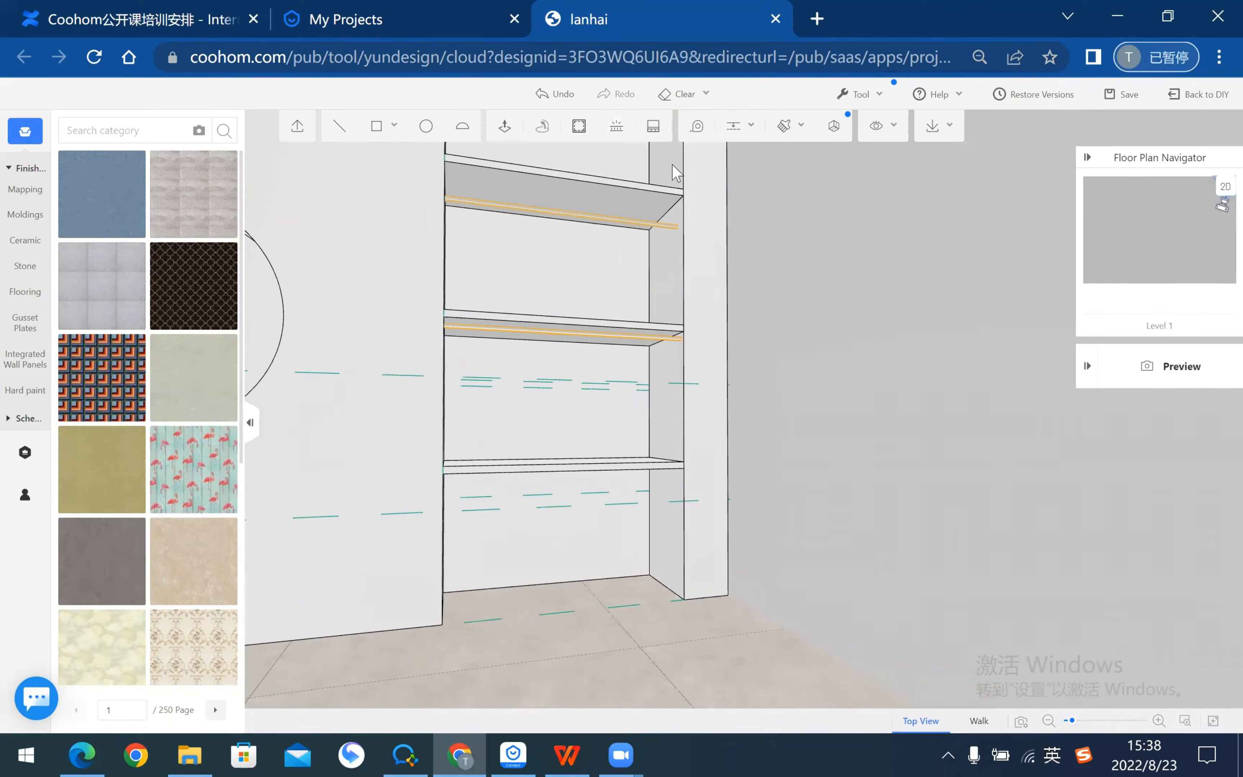
click(536, 328)
click(505, 290)
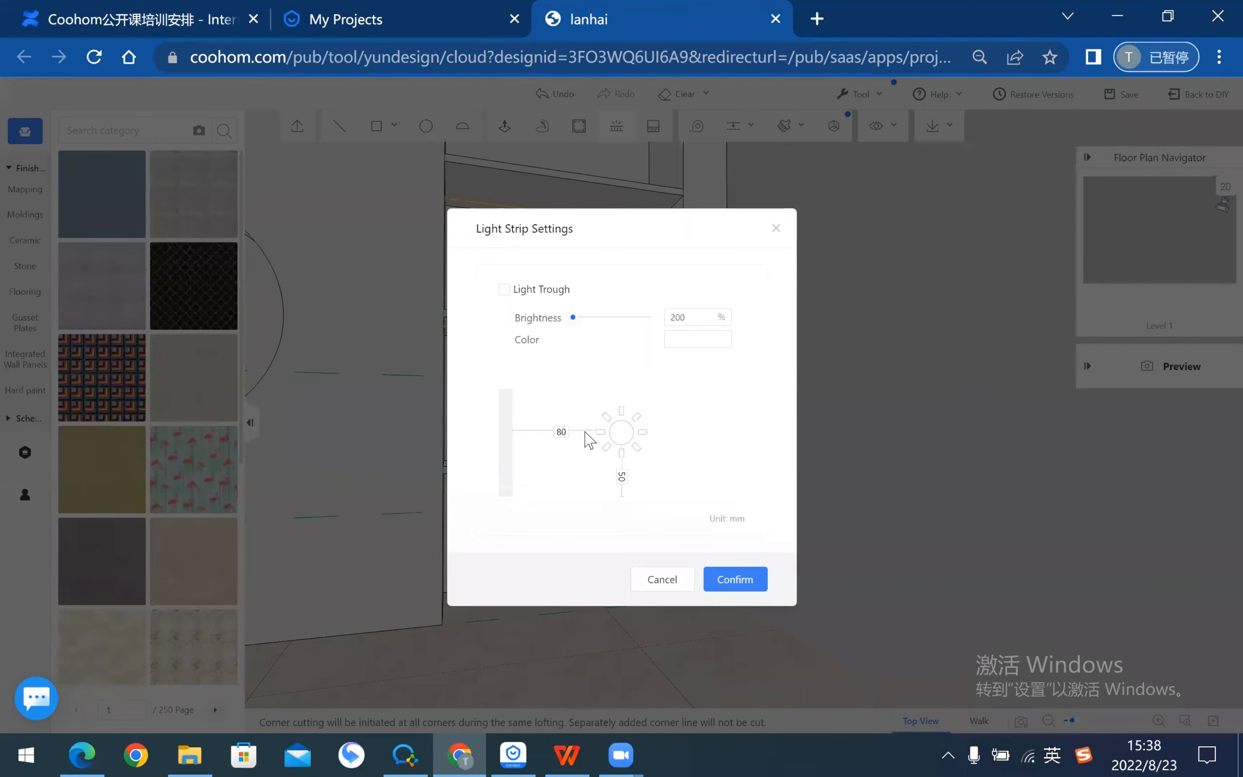
click(562, 430)
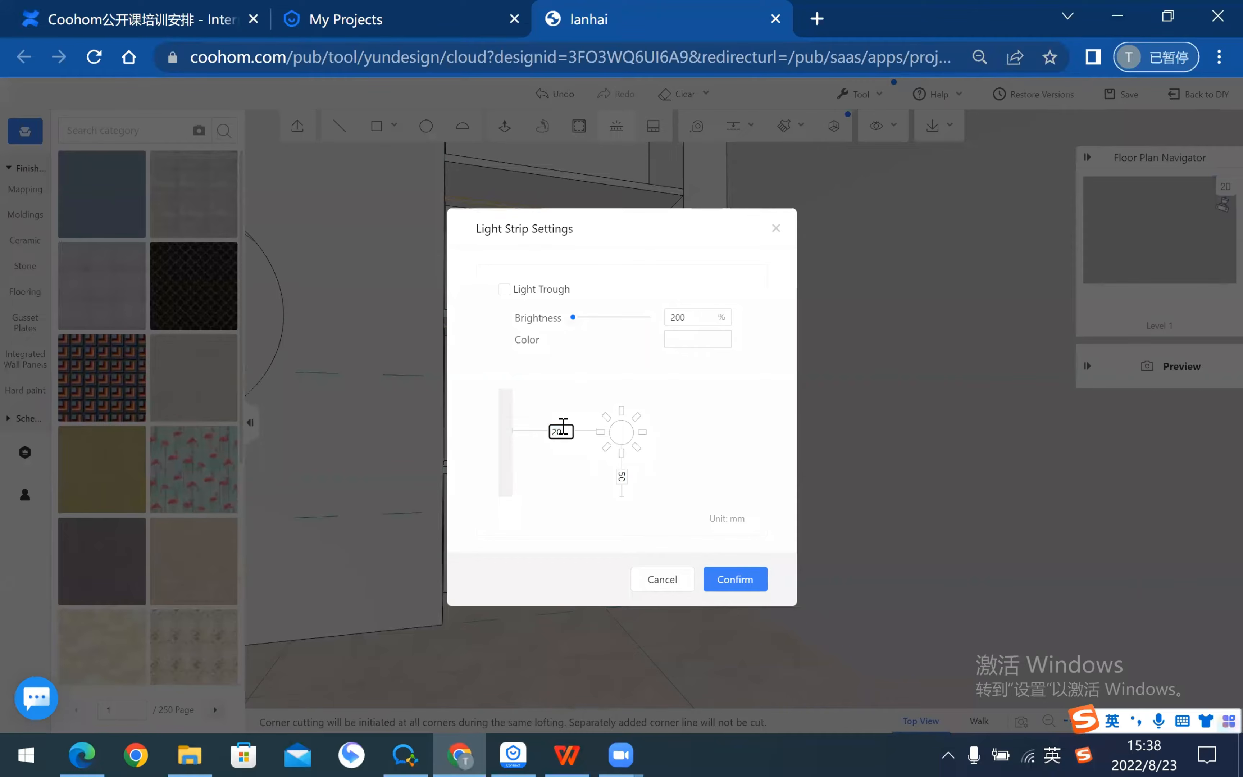
key(Return)
click(623, 476)
text(20)
key(Return)
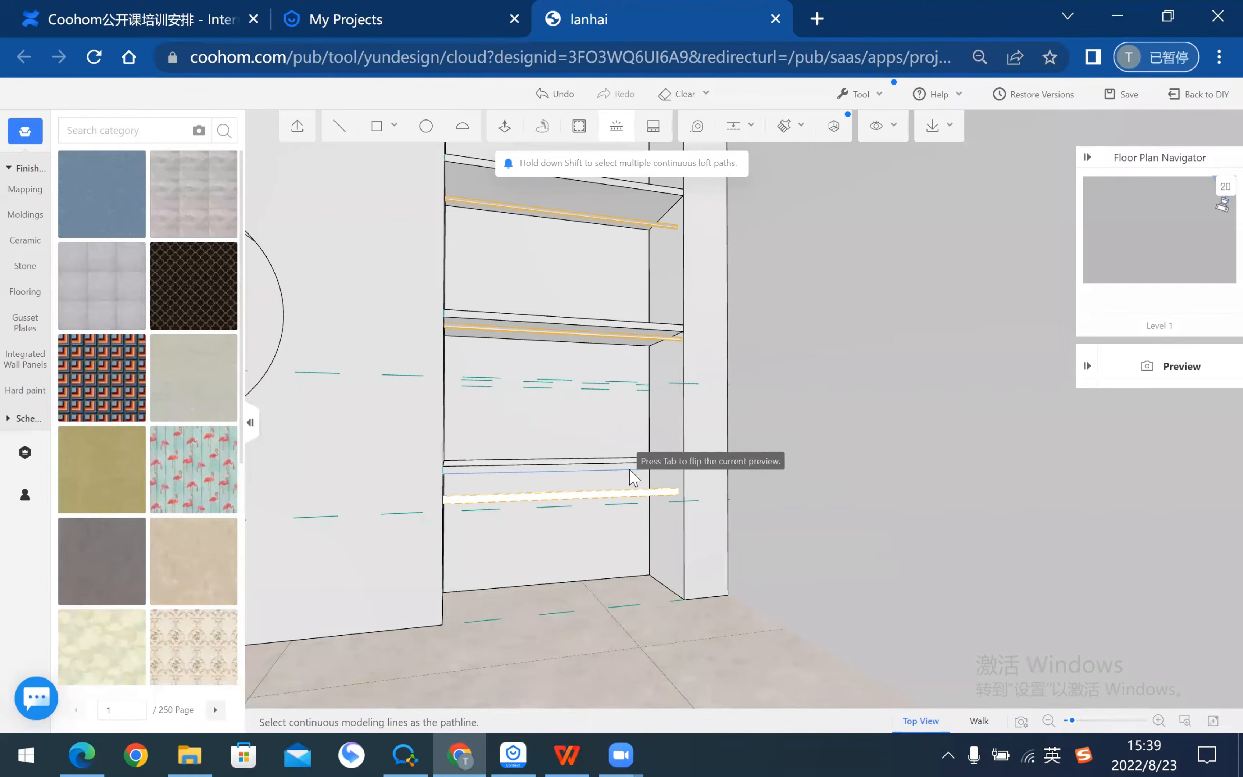
click(631, 469)
Step: Add a light strip without a light trough beneath the floating cabinet along its bottom front edge
scroll(948, 494, down, 10)
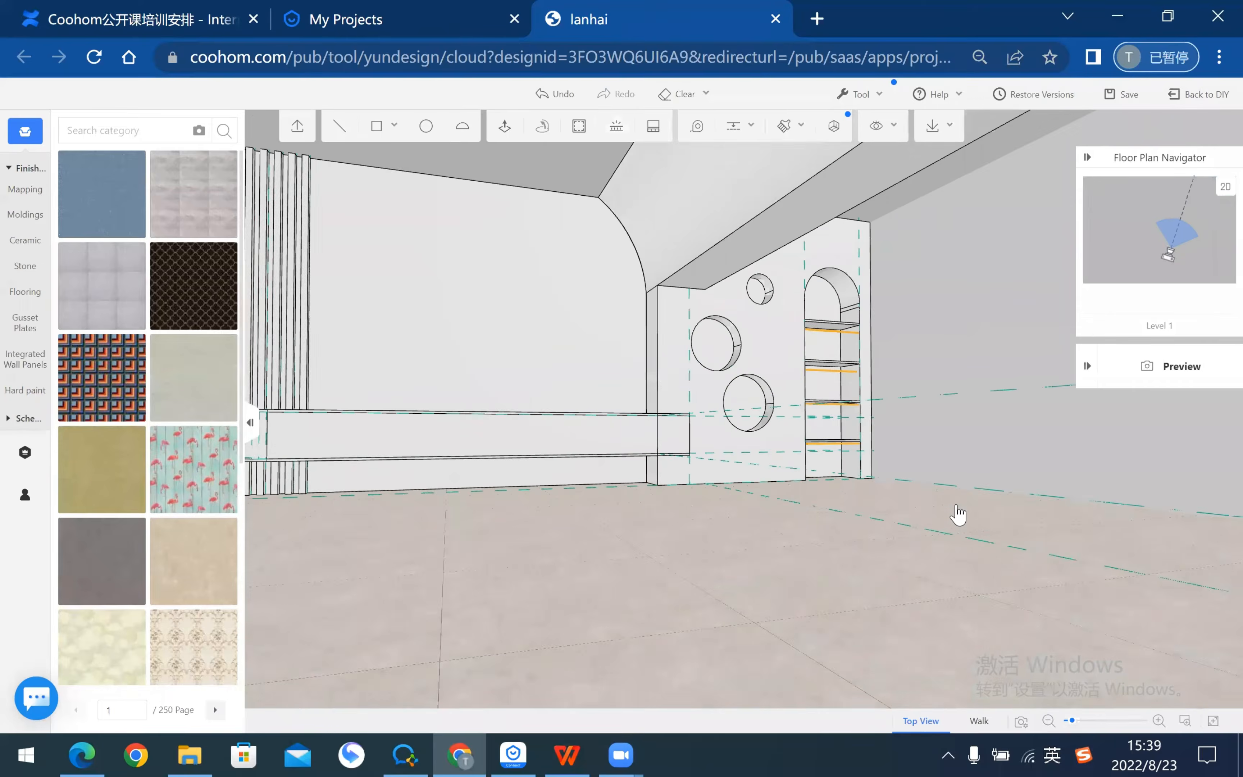
scroll(946, 533, up, 5)
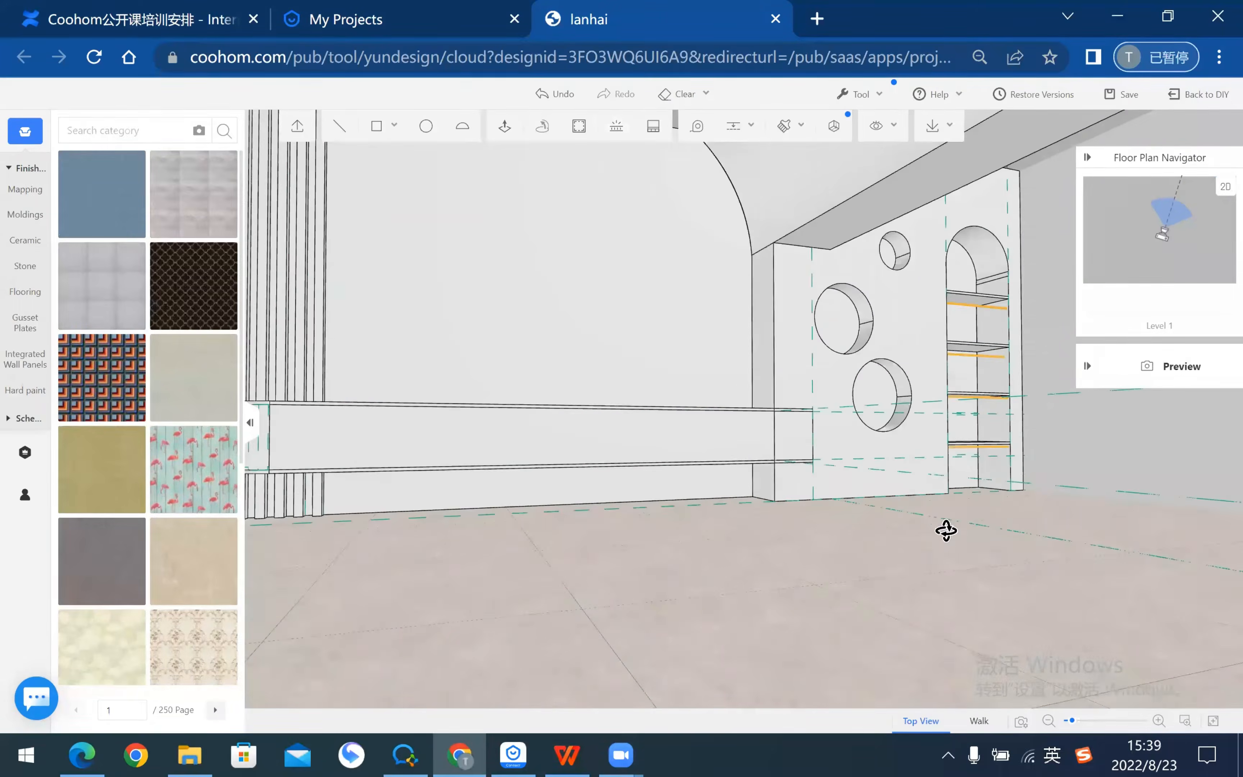
right_drag(944, 531, 947, 532)
scroll(947, 533, up, 4)
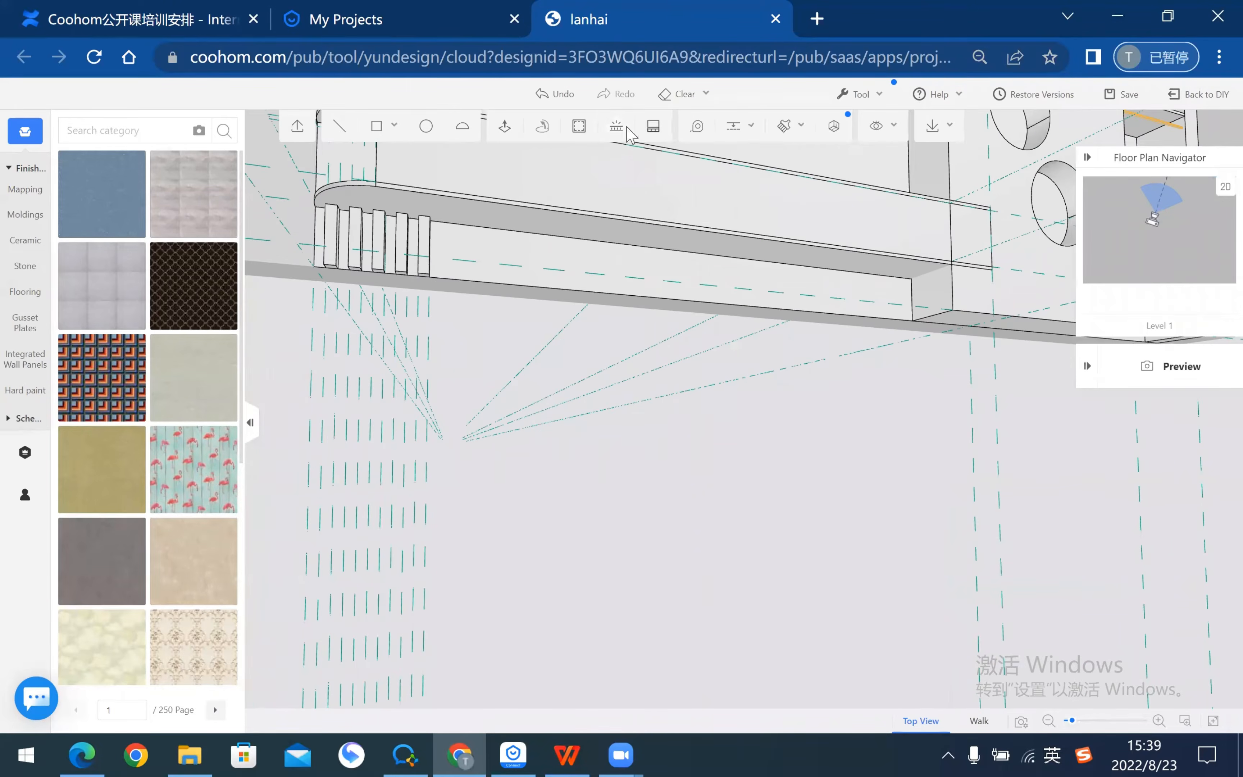
click(623, 130)
click(505, 290)
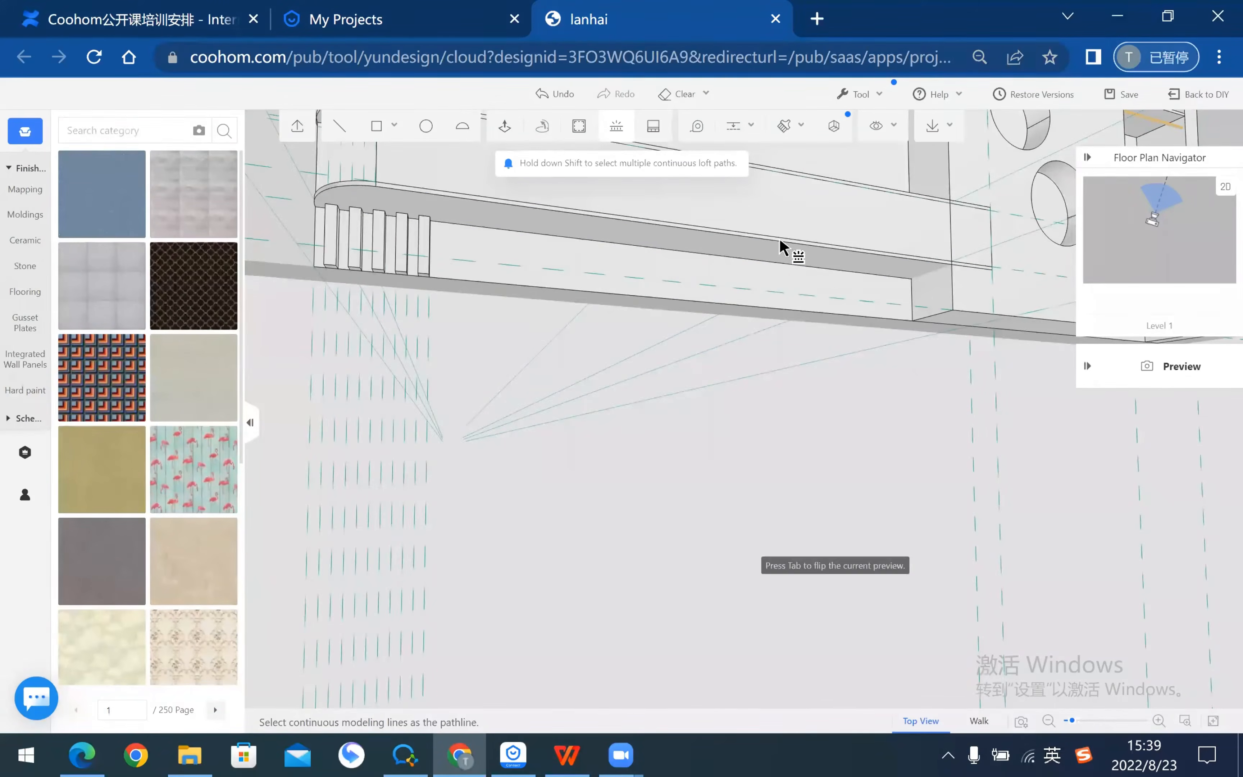
click(779, 239)
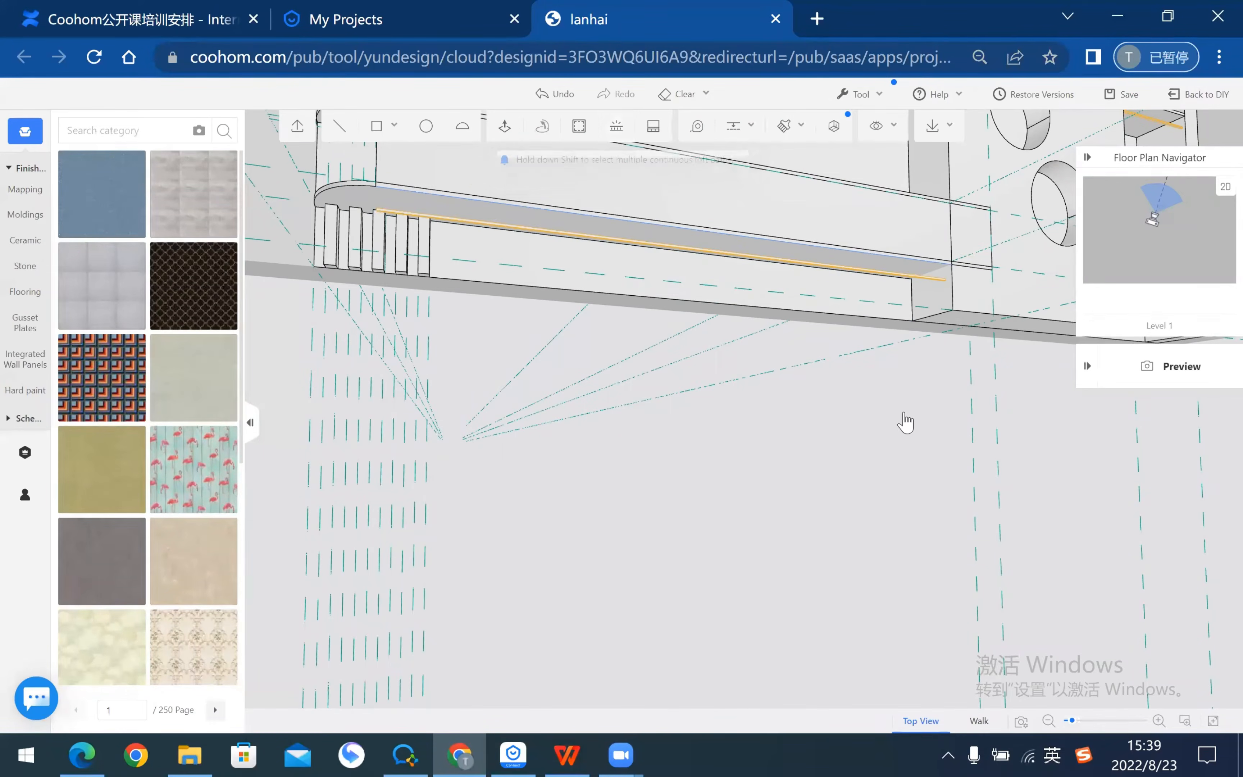
Step: Examine the light strip beneath the floating cabinet and the strips under the niche shelves from near and far
scroll(879, 398, down, 4)
key(s)
key(d)
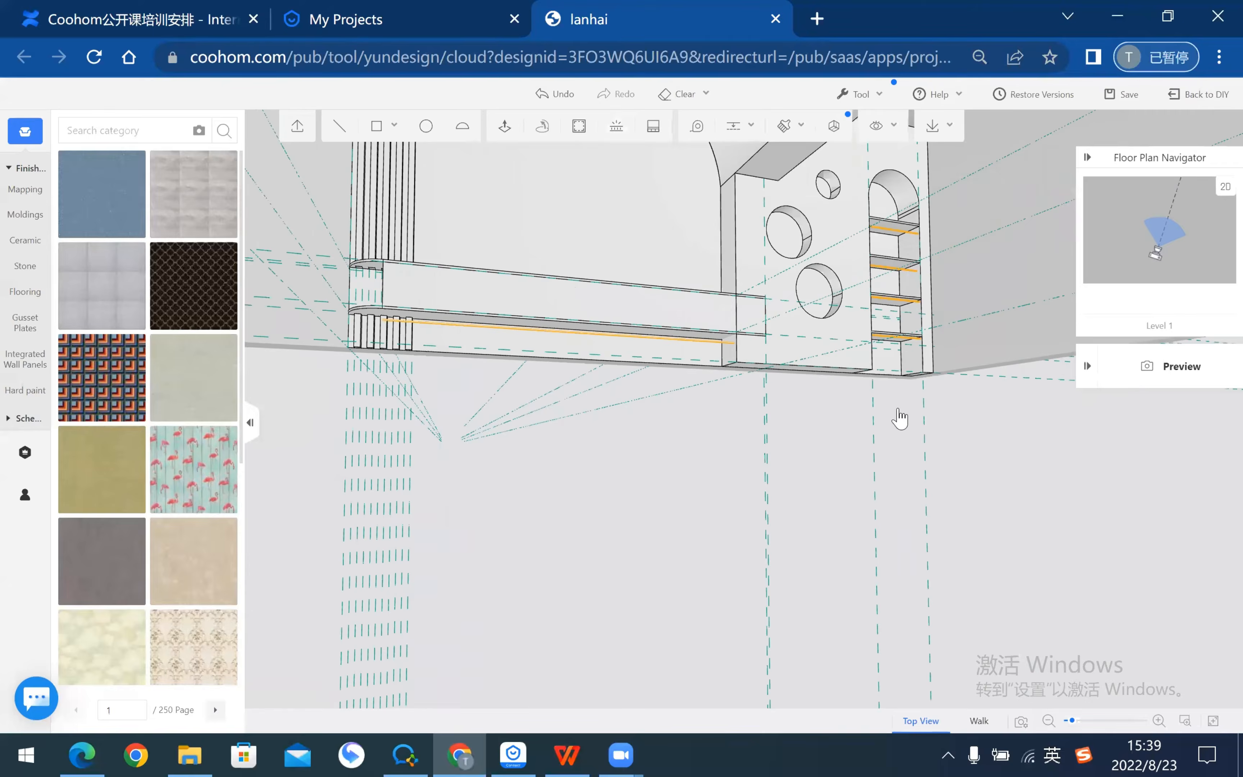
drag(890, 446, 868, 451)
key(s)
key(w)
key(a)
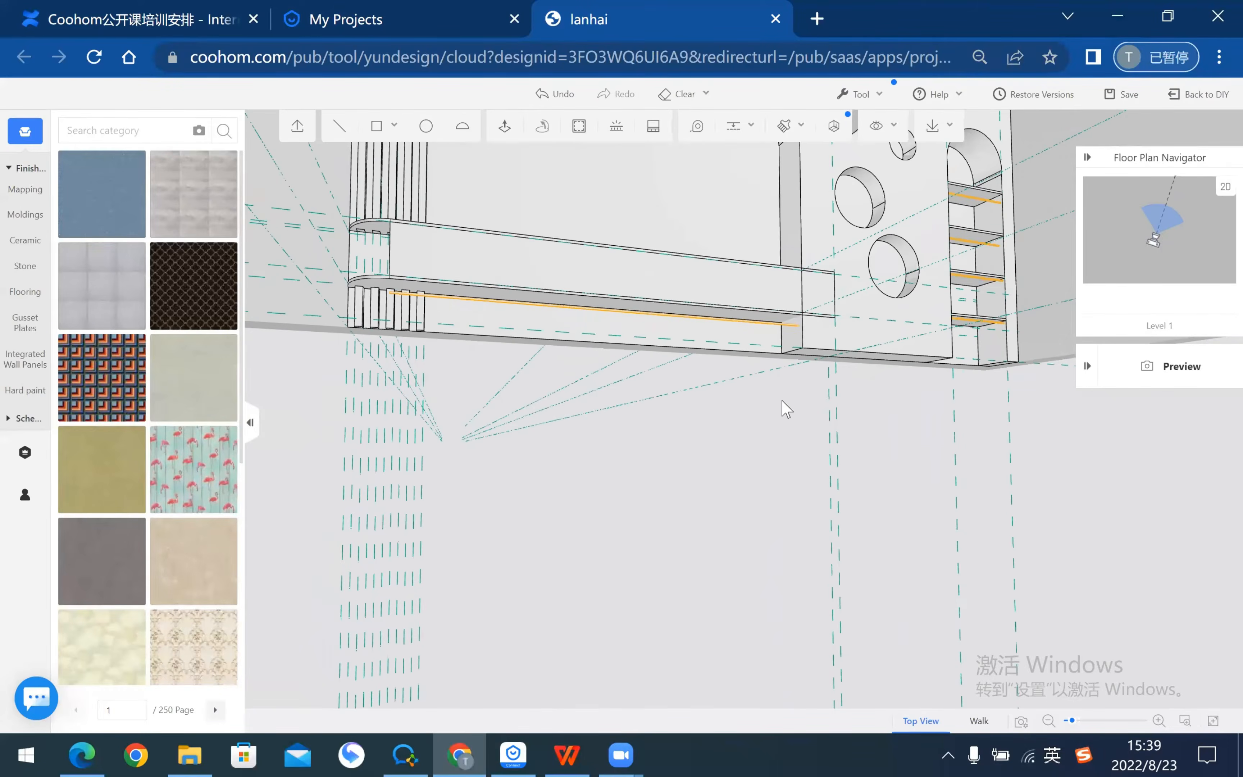
key(a)
key(d)
key(a)
key(w)
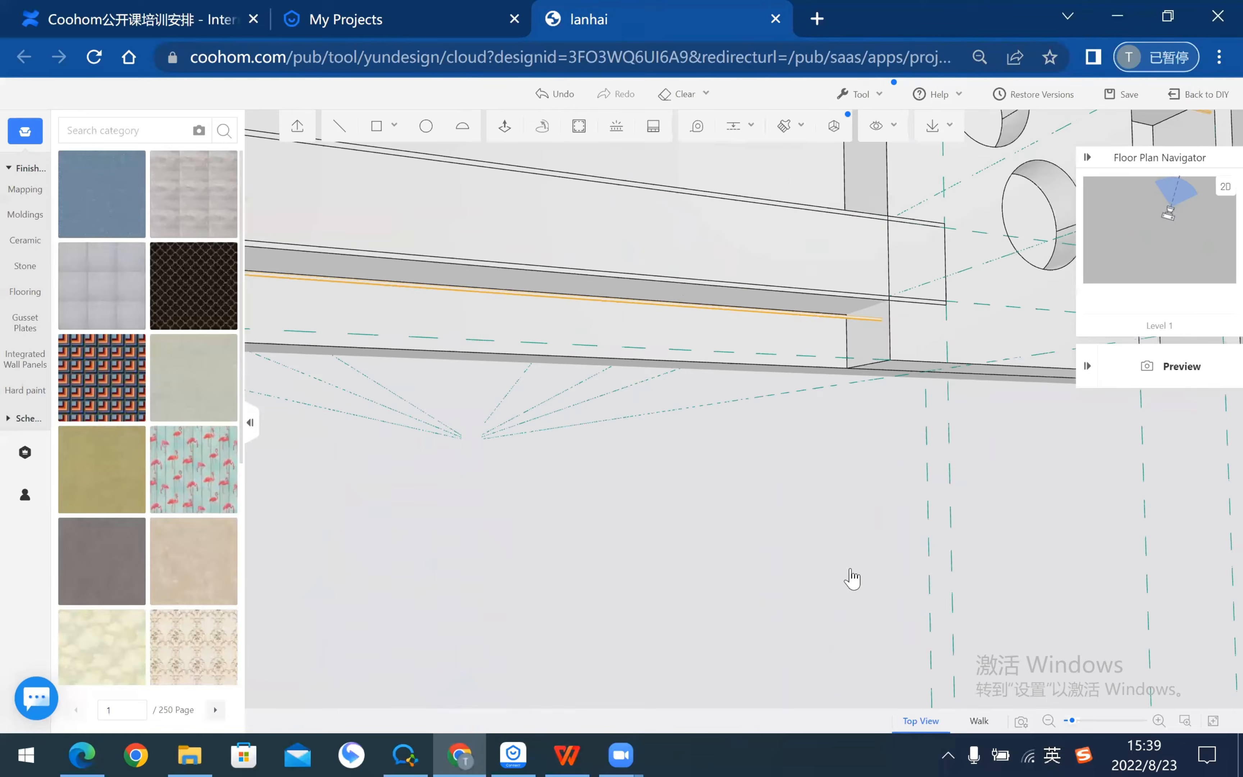
key(s)
key(s)
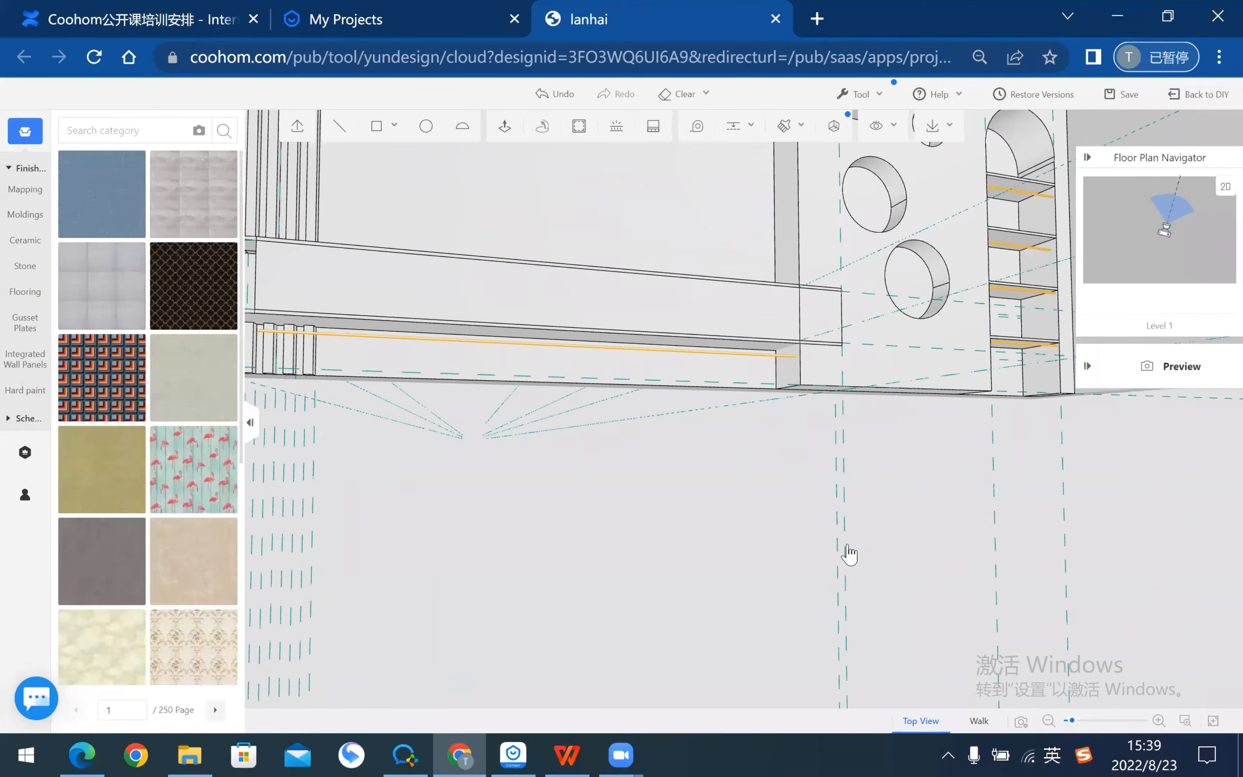
key(w)
key(w)
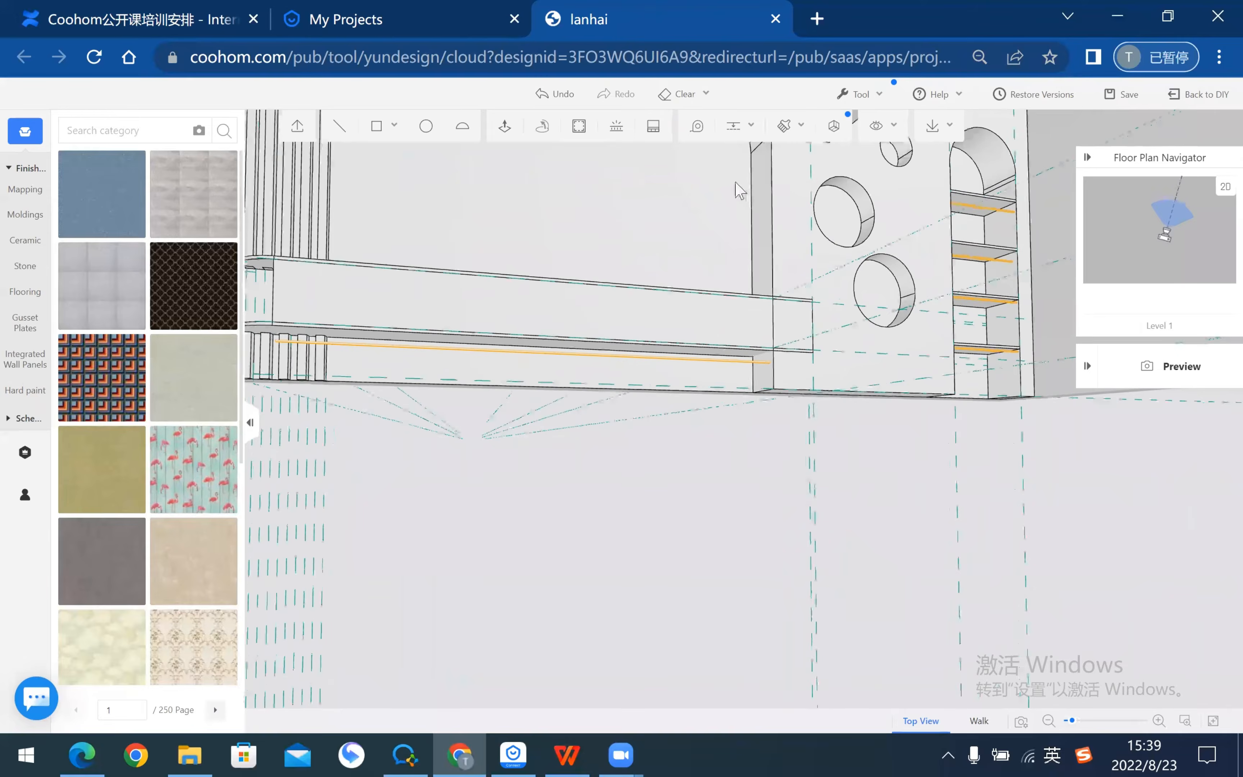
click(617, 127)
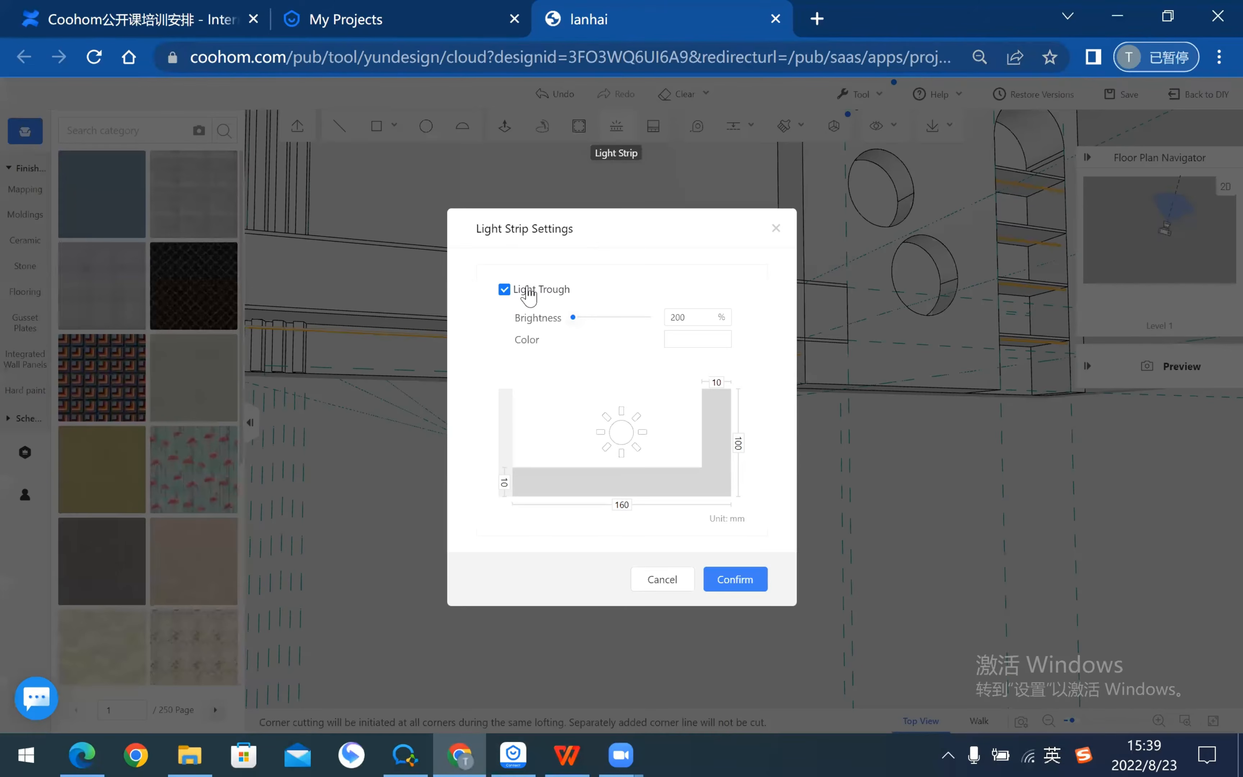
click(509, 289)
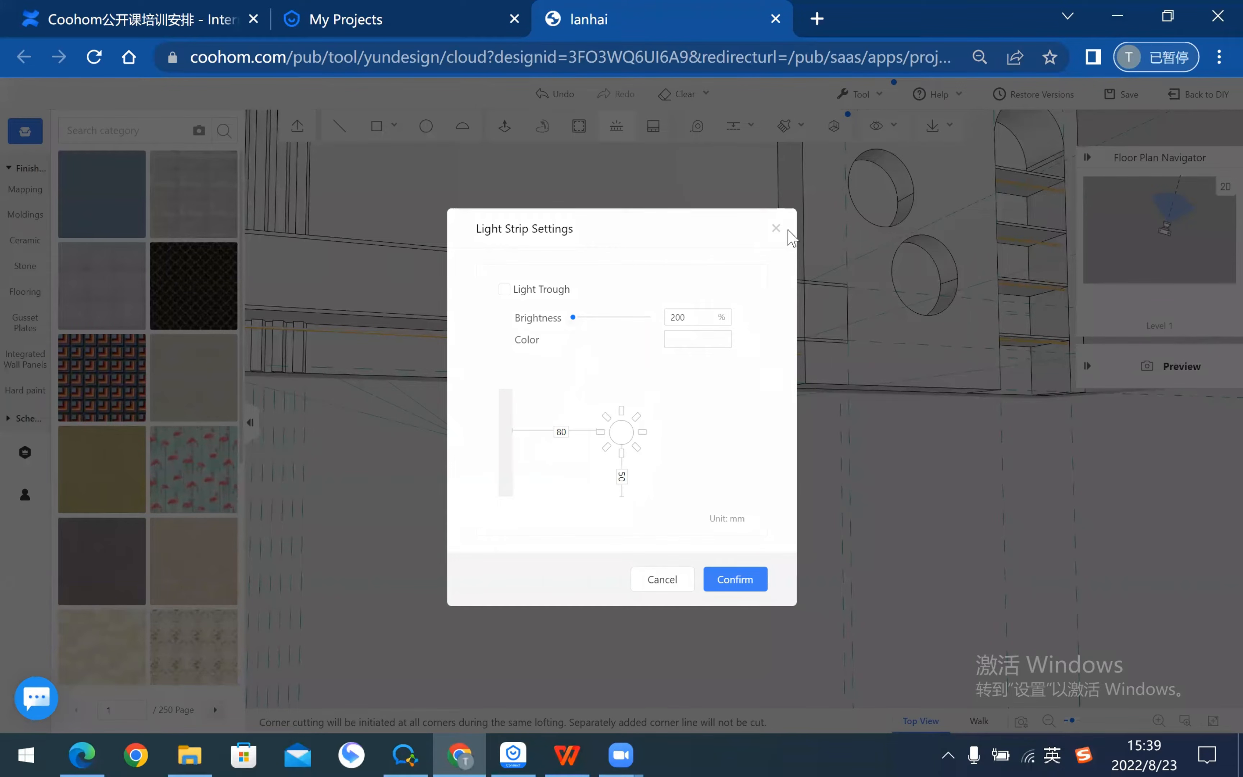
key(Escape)
scroll(895, 497, down, 5)
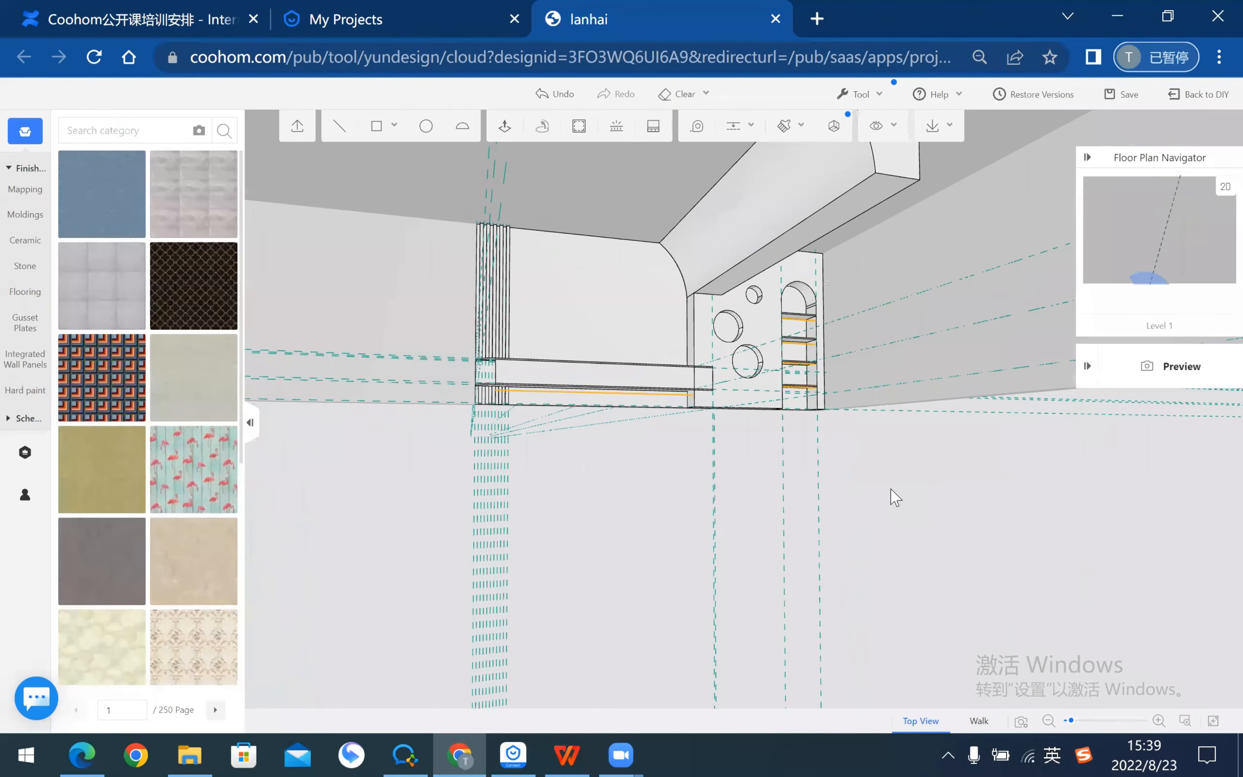
Step: Examine the finished TV wall, arched ceiling and niche from several distances, first in the construction tool and again in the main design
scroll(853, 496, down, 4)
drag(828, 498, 893, 432)
scroll(893, 431, up, 4)
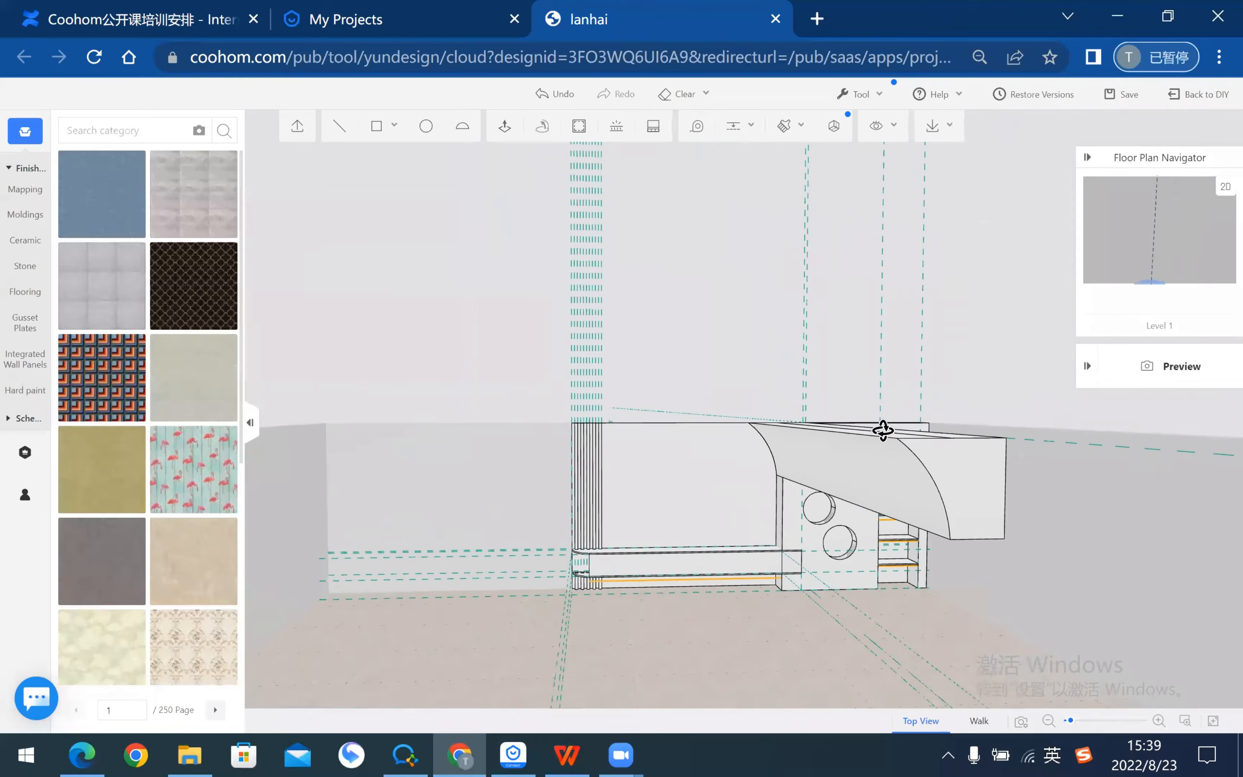
scroll(1195, 82, up, 2)
scroll(948, 284, down, 4)
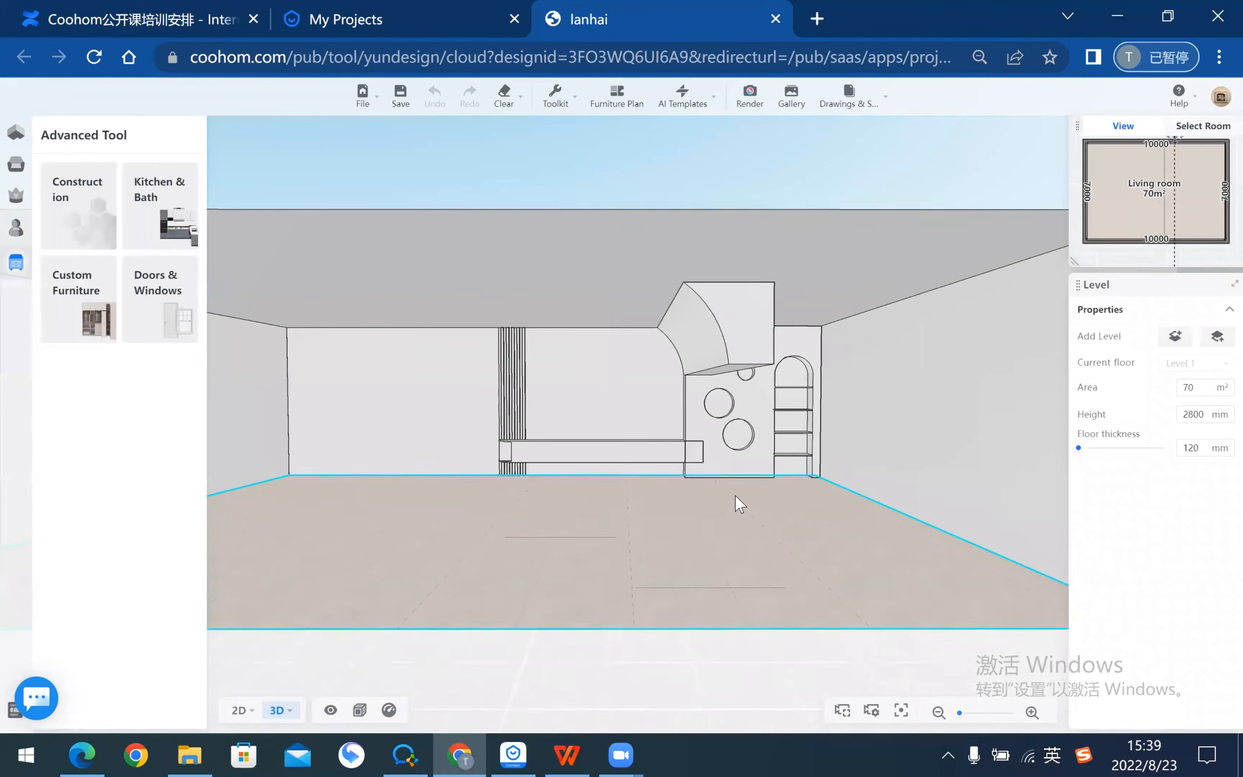
scroll(656, 607, up, 3)
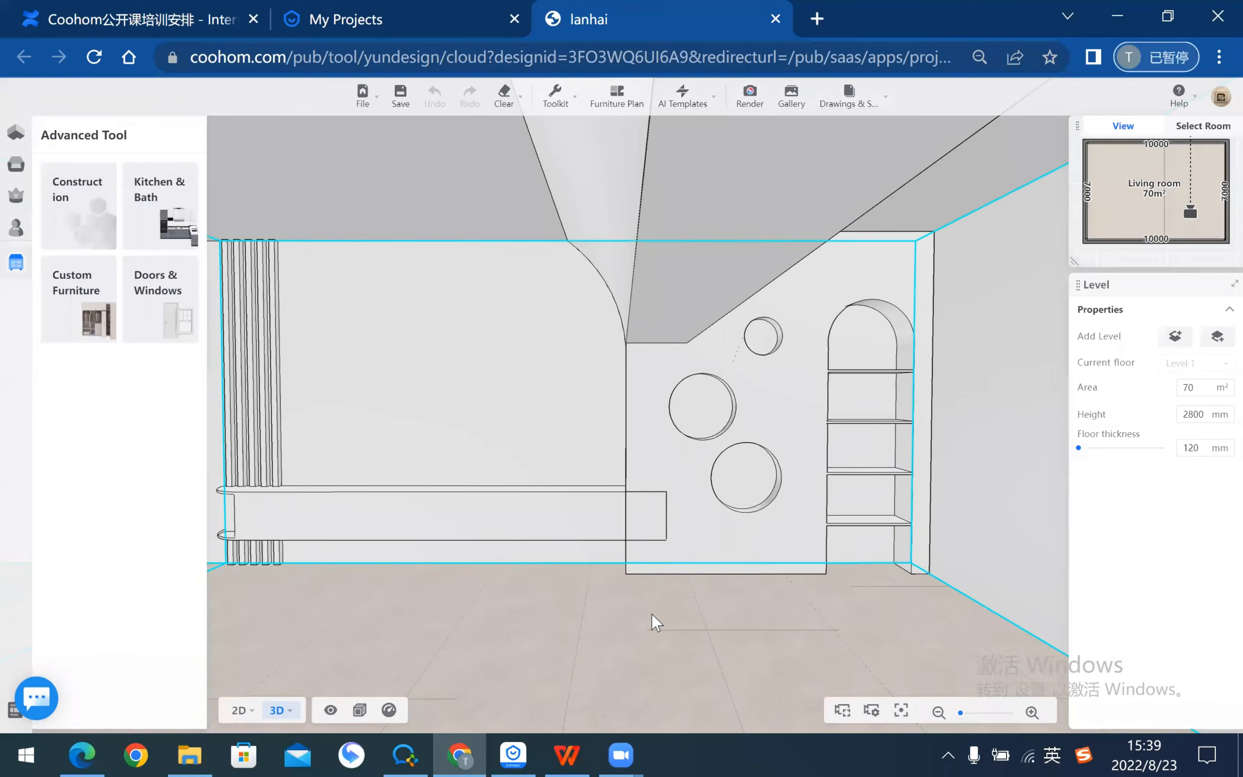
drag(655, 617, 632, 200)
drag(803, 425, 596, 493)
drag(674, 325, 443, 428)
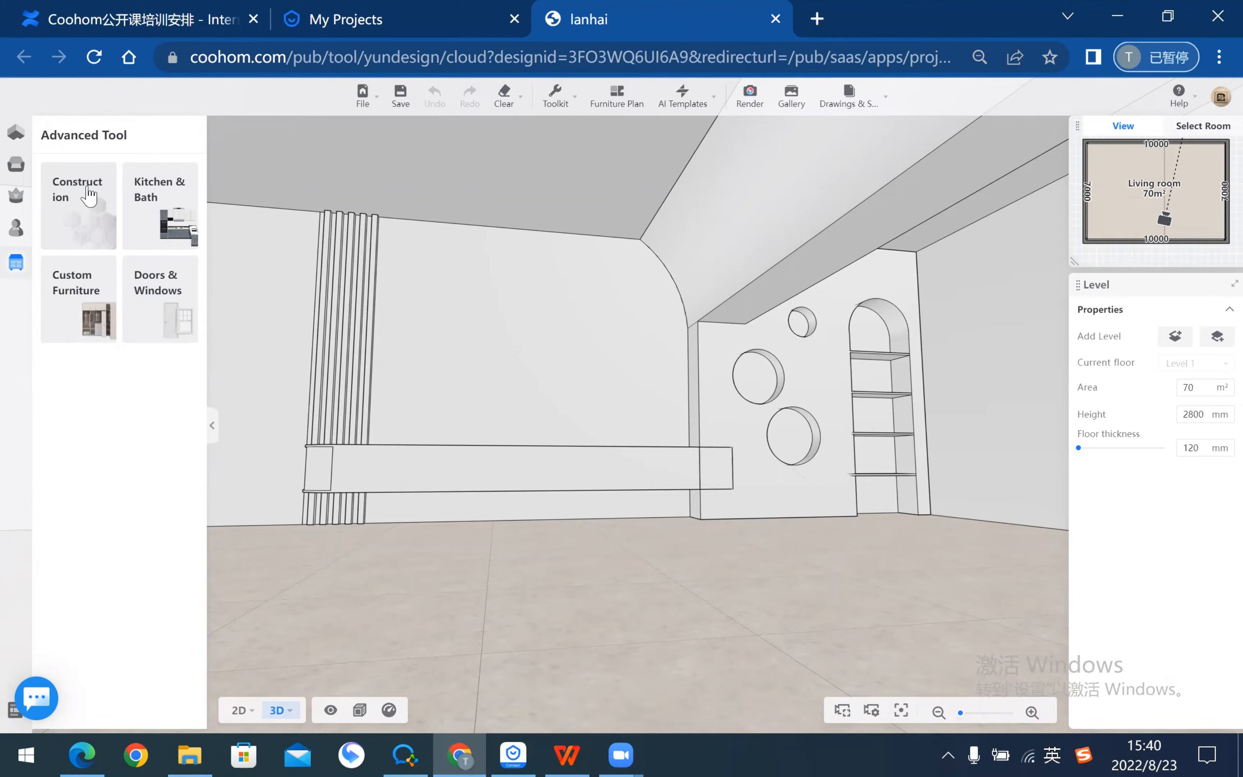
right_drag(580, 558, 828, 406)
scroll(745, 463, down, 8)
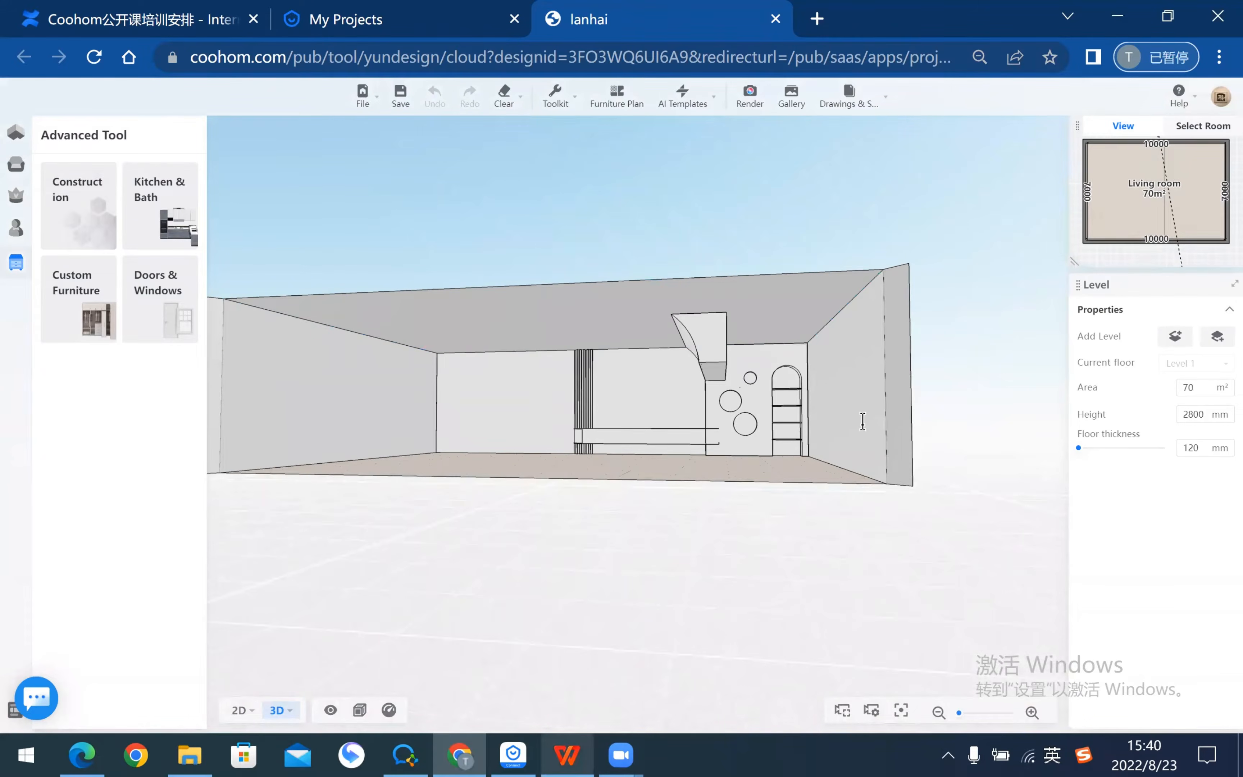
Step: Switch to Construction Design2.0.pdf to check the stairs reference image, and return to the Coohom living room
key(alt+Tab)
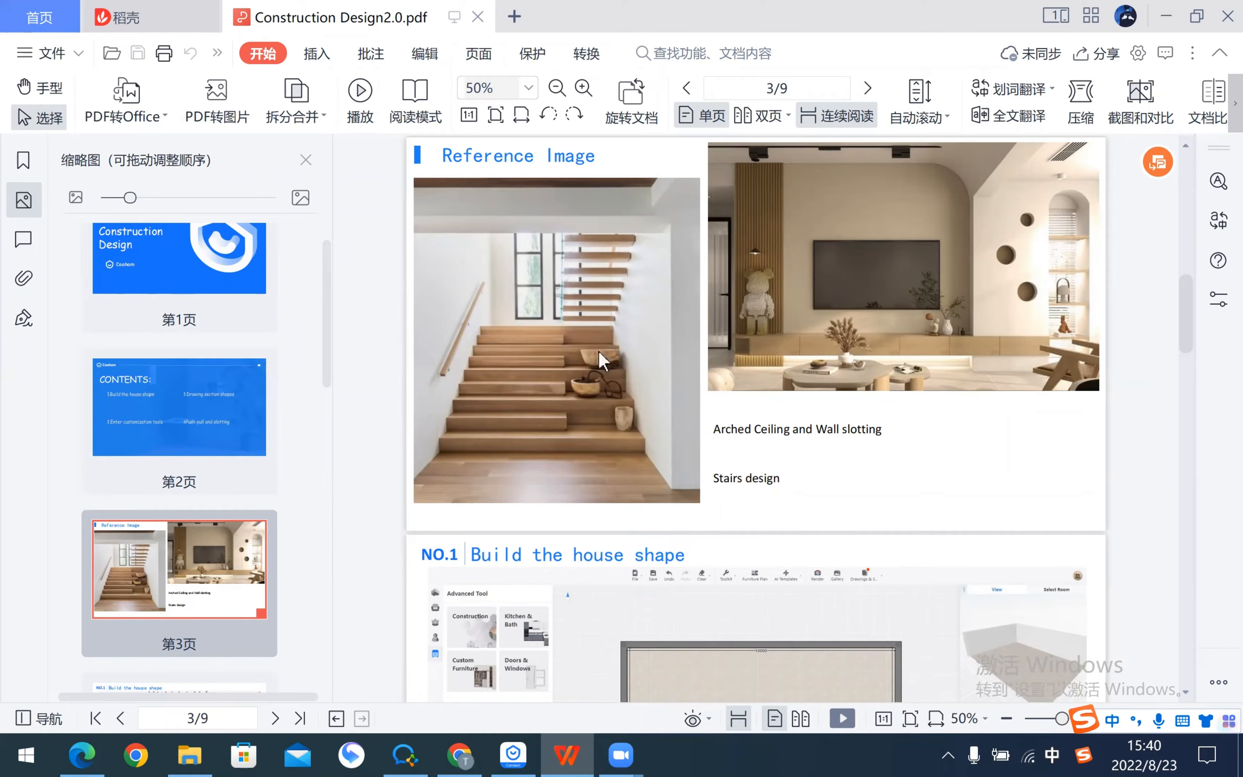
click(450, 756)
drag(560, 297, 696, 573)
scroll(702, 571, up, 2)
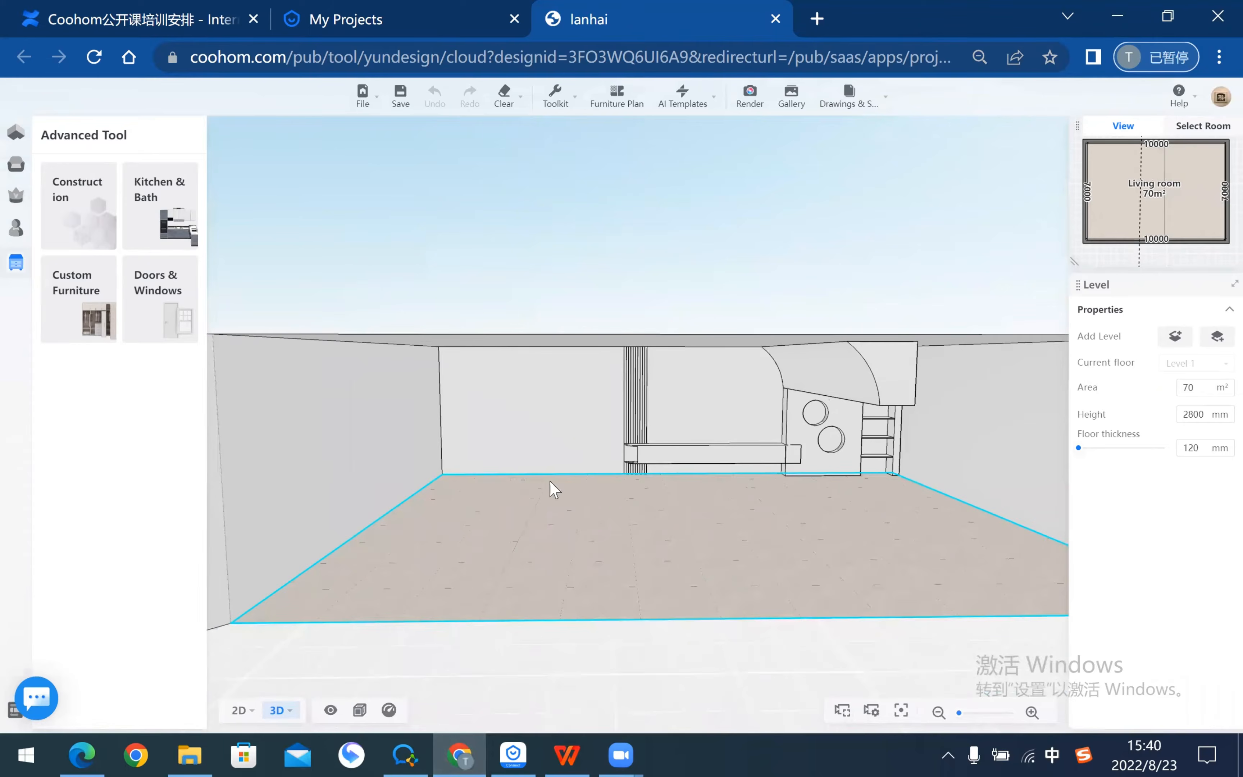
Step: Reopen the room in the construction tool, clear all existing guides, and face the empty end of the room opposite the TV wall
click(94, 196)
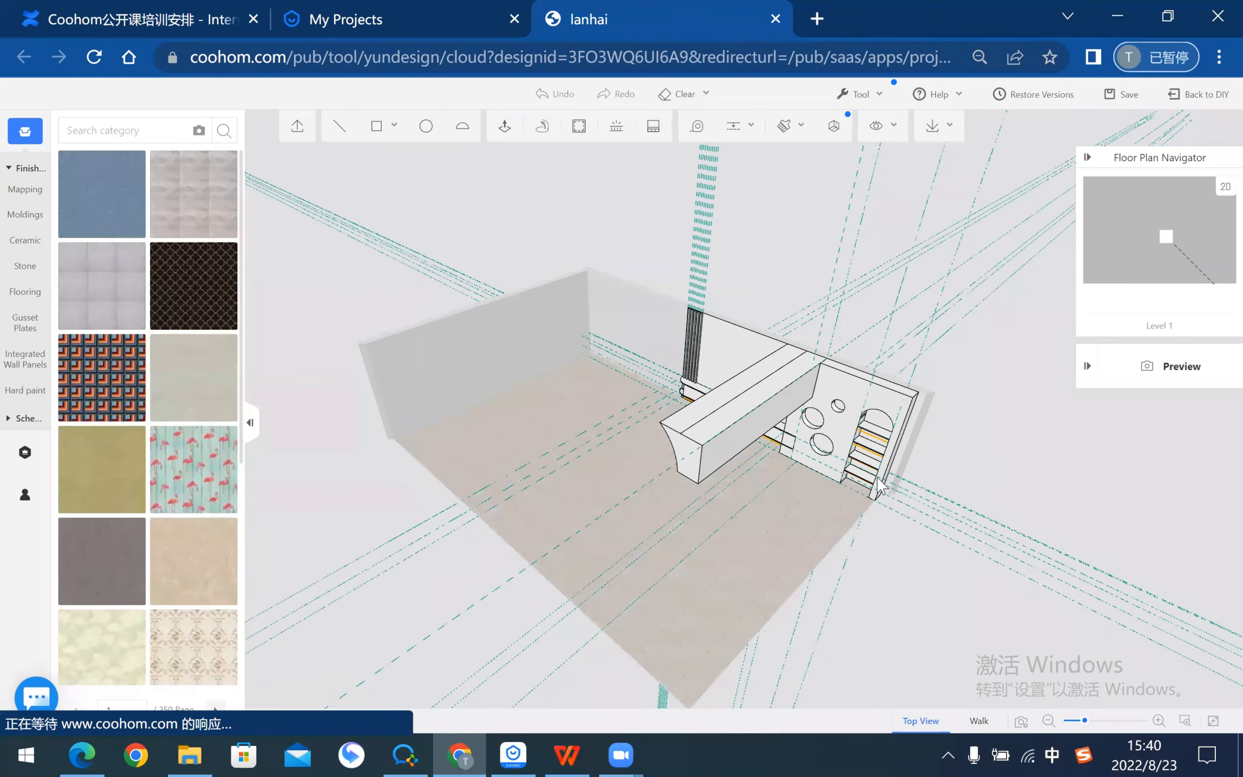
drag(879, 486, 806, 328)
drag(717, 425, 767, 319)
scroll(768, 271, up, 5)
scroll(776, 257, up, 2)
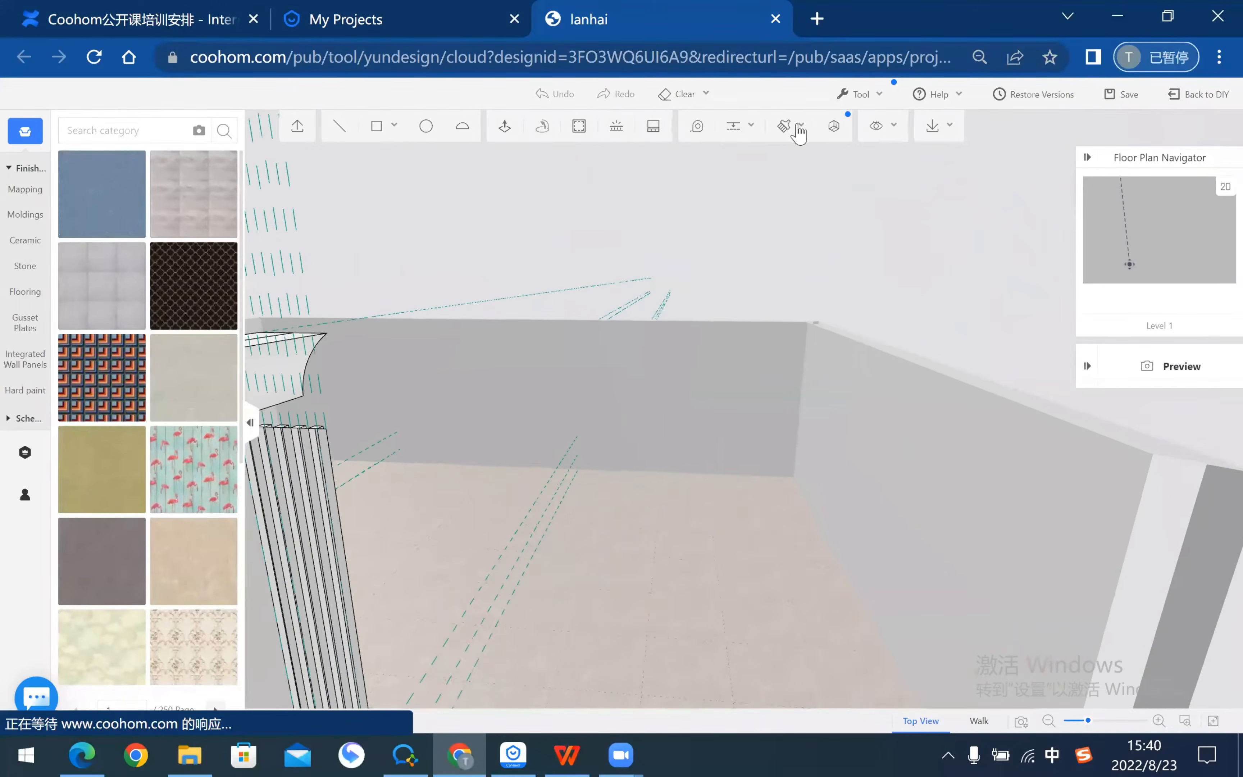
drag(733, 141, 741, 179)
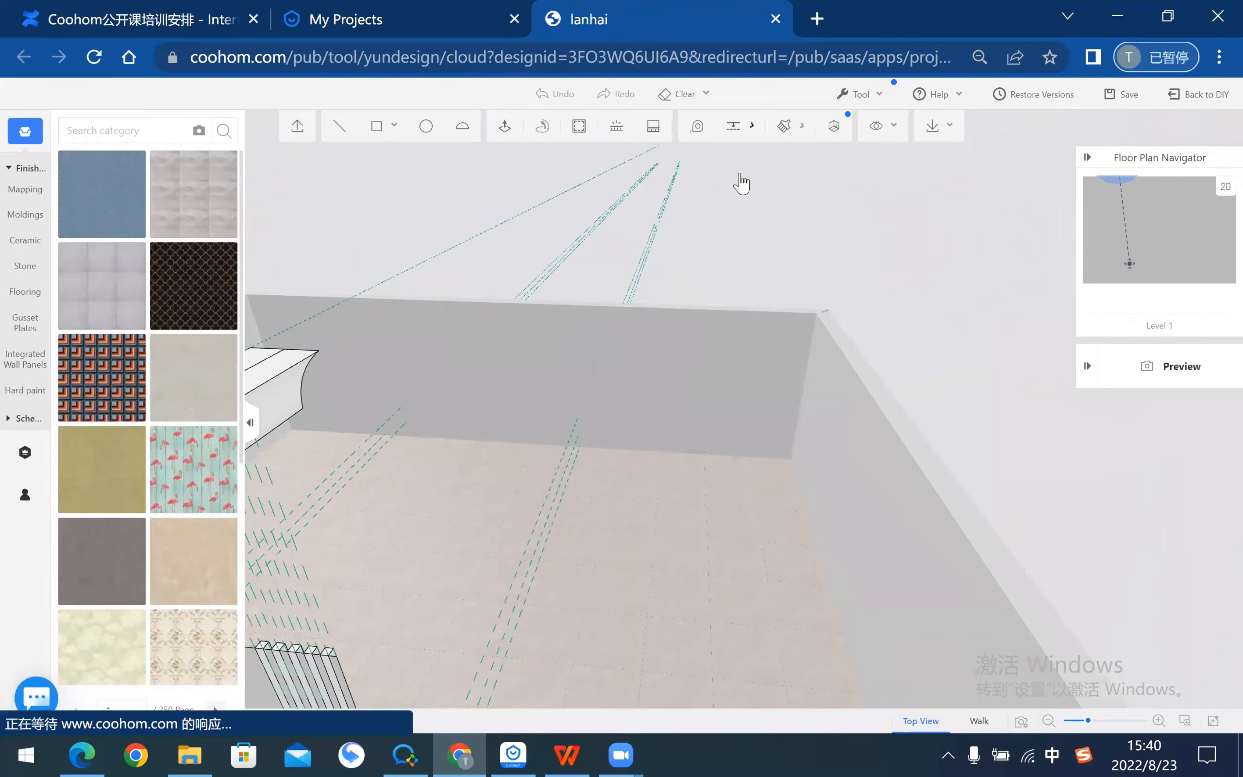
click(739, 177)
right_drag(672, 254, 799, 306)
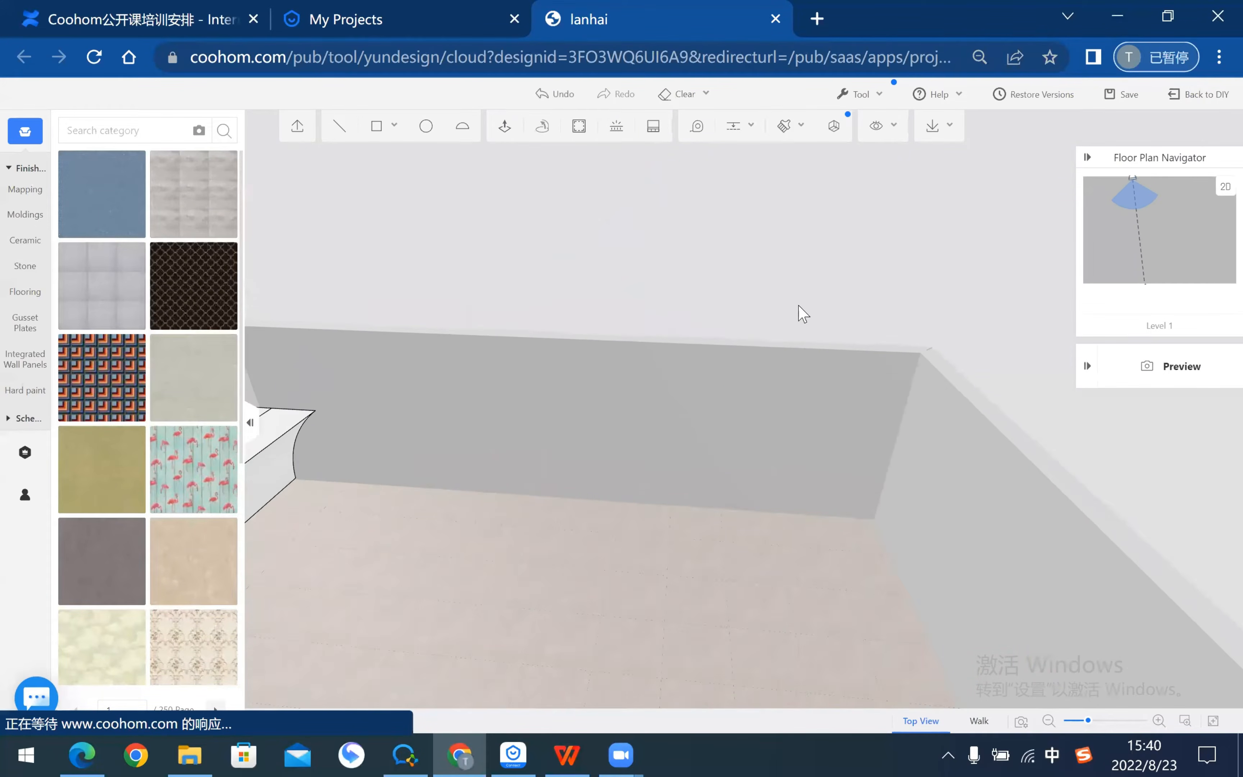
scroll(799, 298, up, 5)
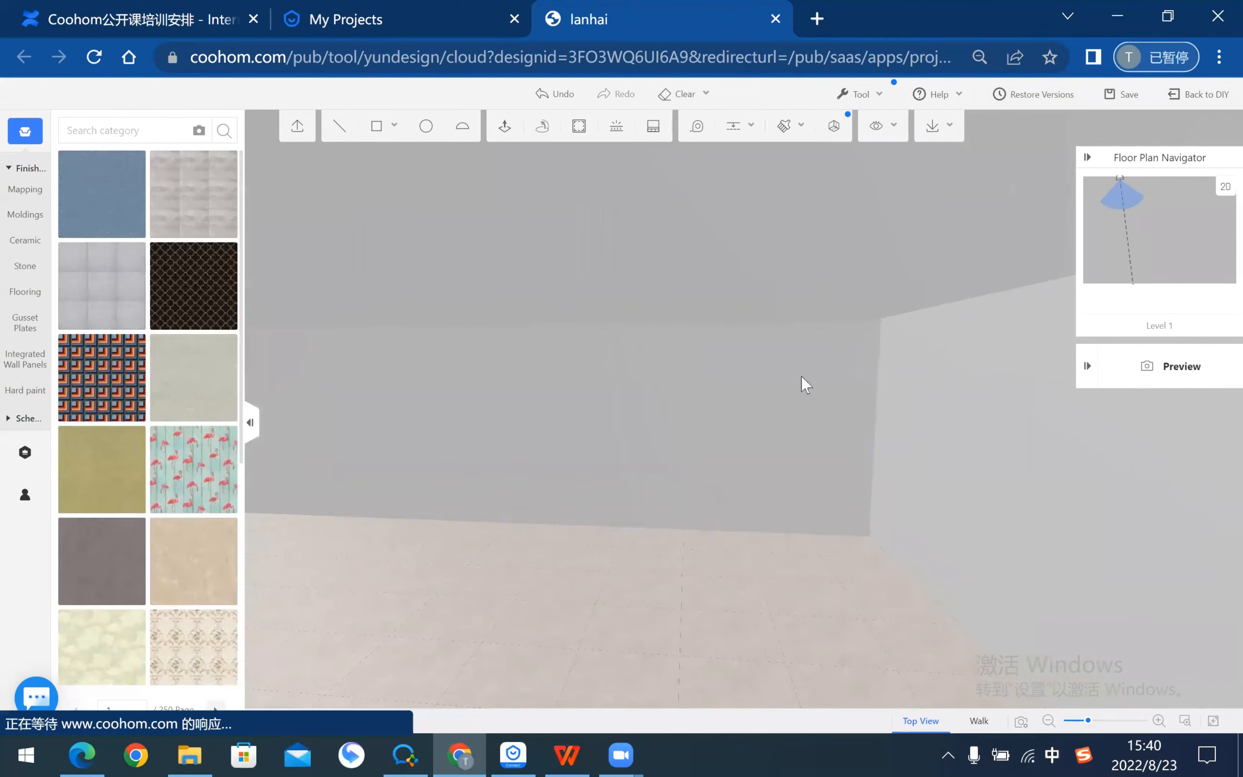
drag(802, 377, 809, 345)
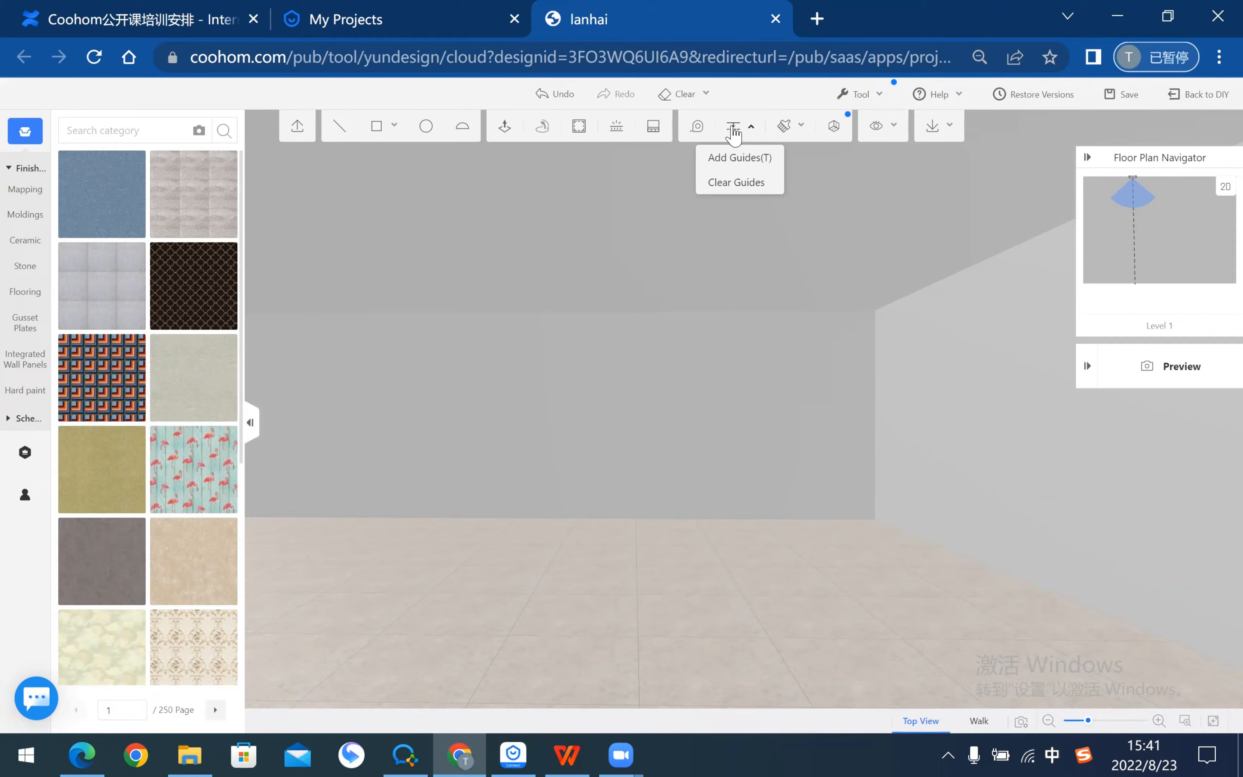
Step: Add a floor guide 4500 mm from the side wall, plus a second parallel guide close beside it for a partition's thickness
key(t)
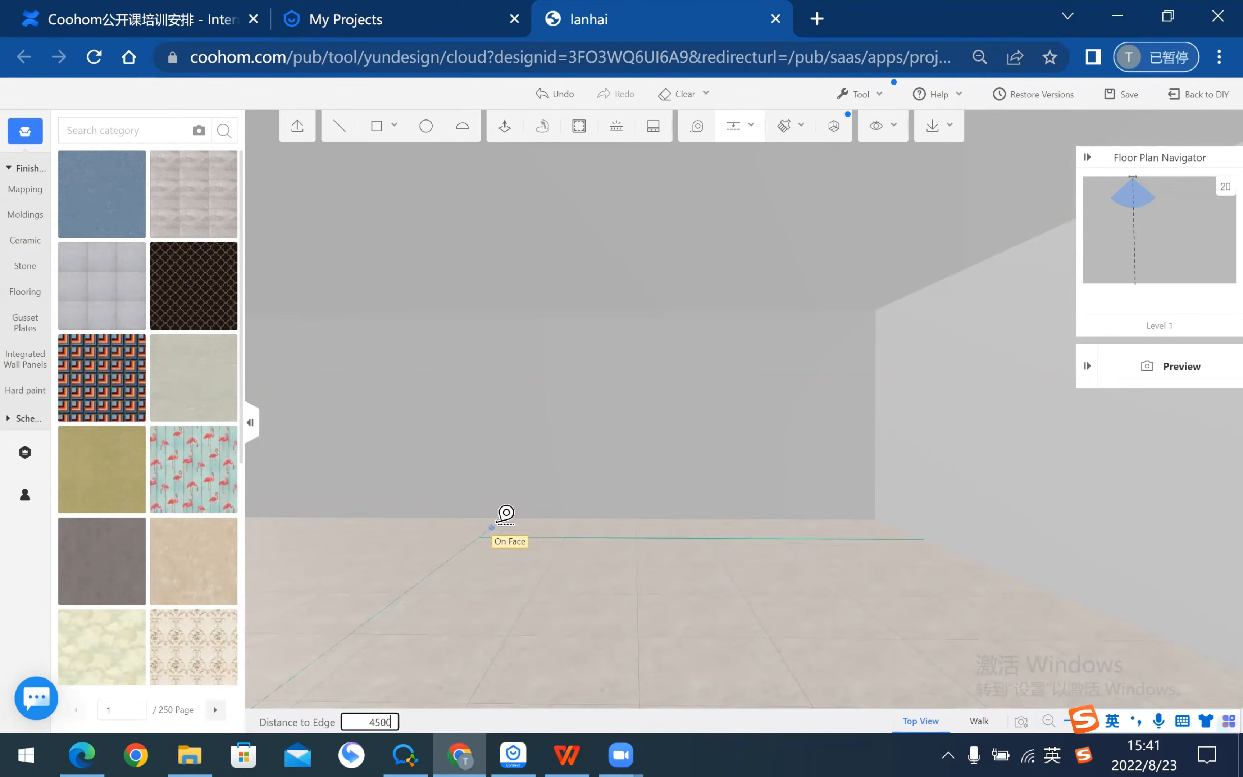
key(Return)
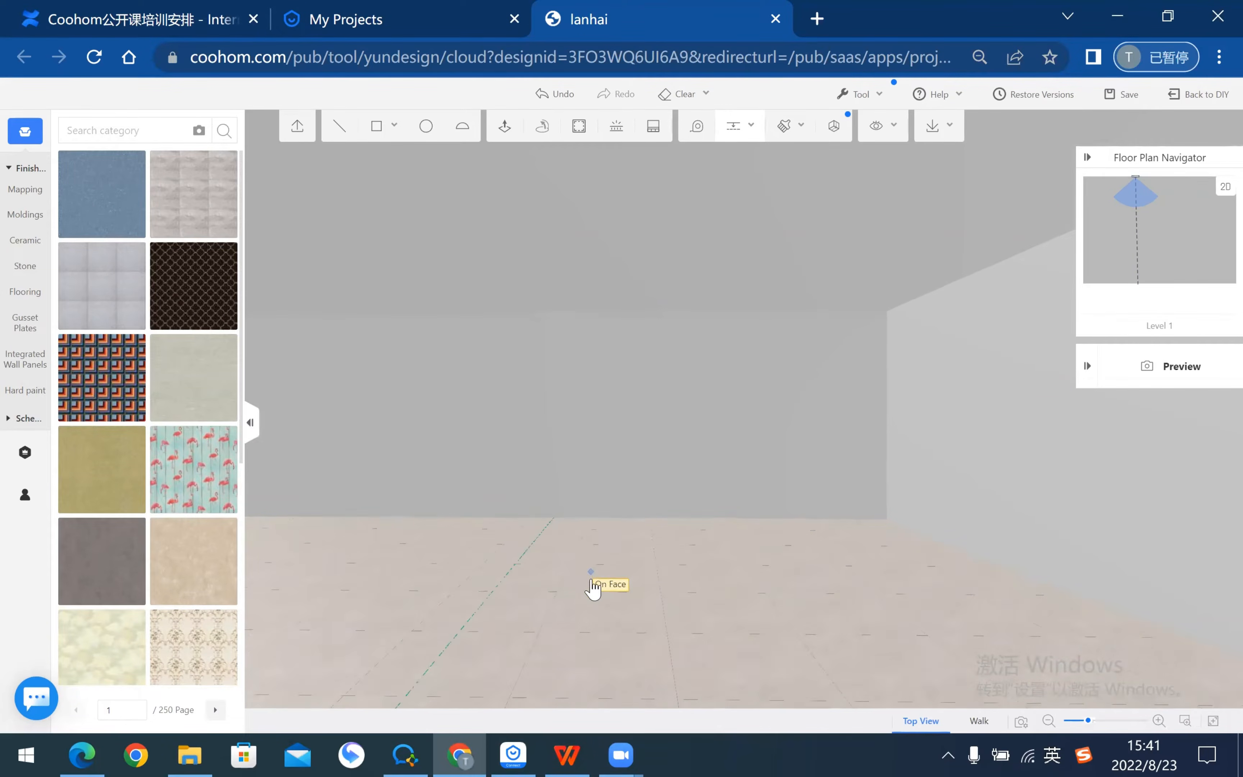
scroll(592, 581, up, 1)
click(522, 555)
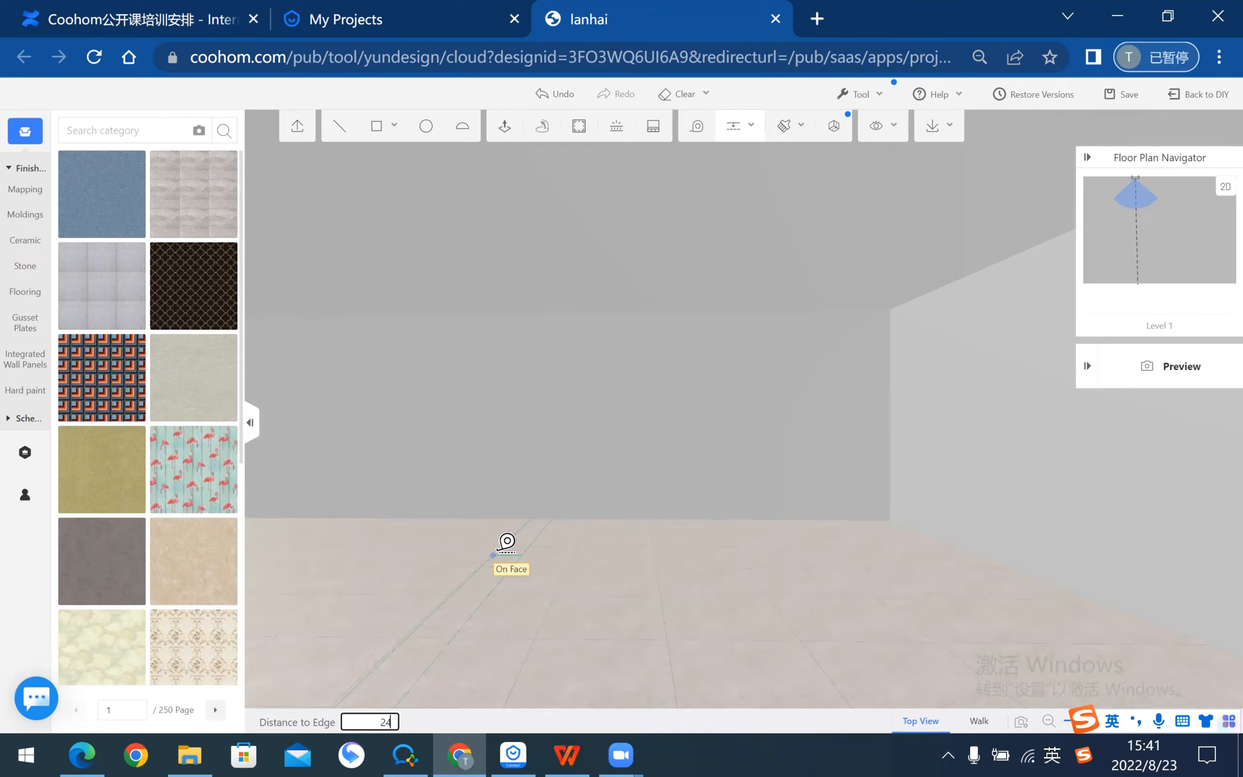
key(Return)
Step: Add a floor guide parallel to the back wall, crossing the two partition guides
scroll(1119, 439, down, 2)
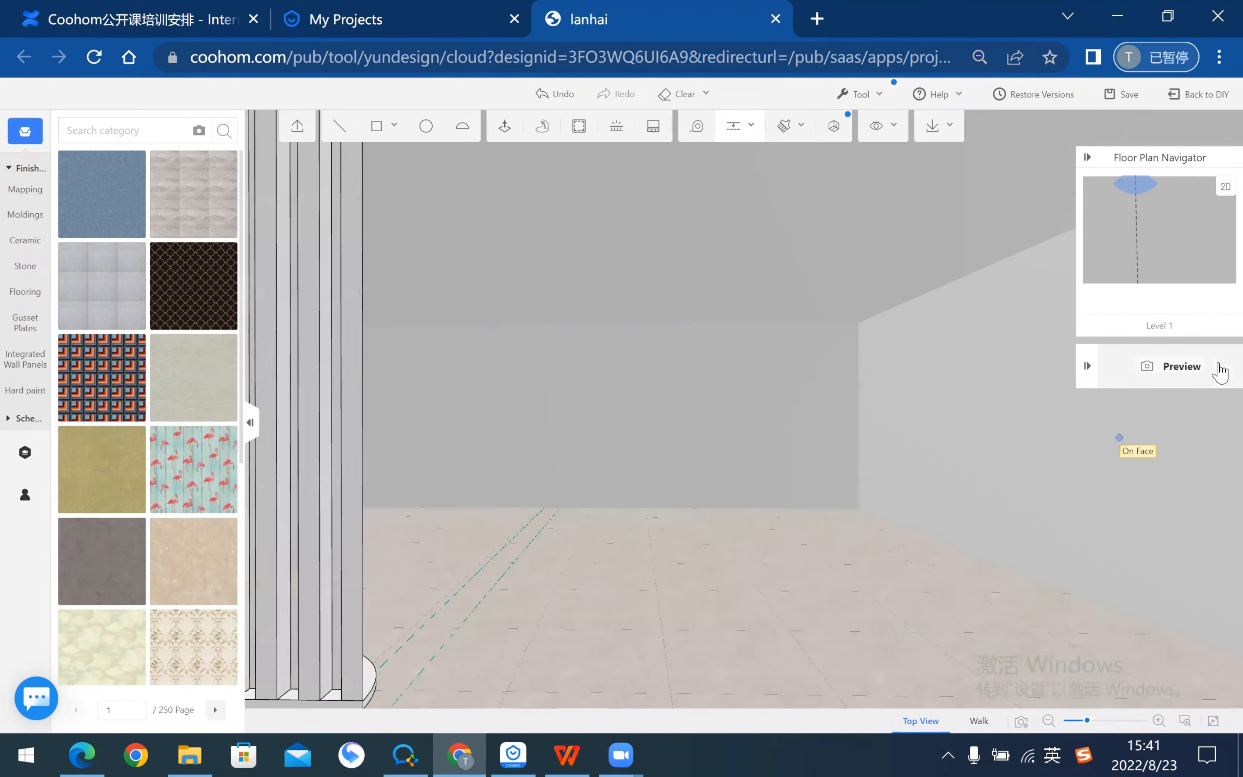
click(710, 507)
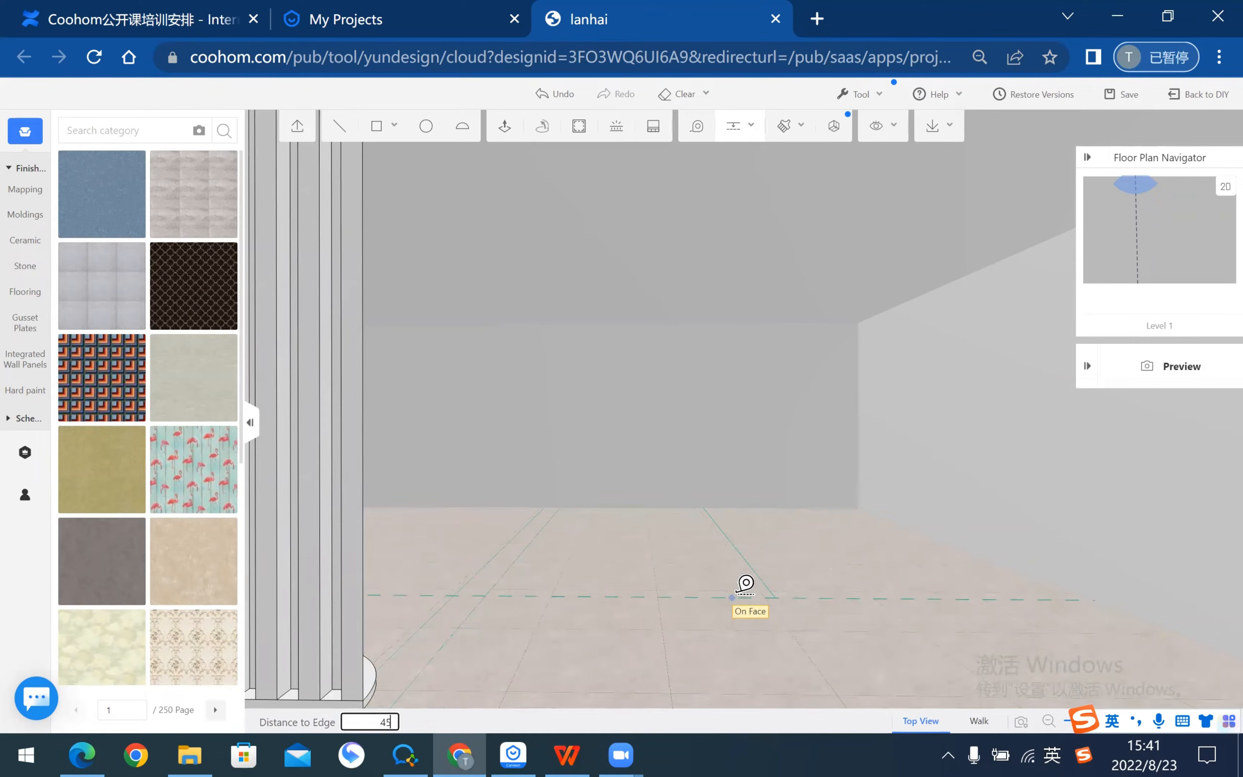
key(Return)
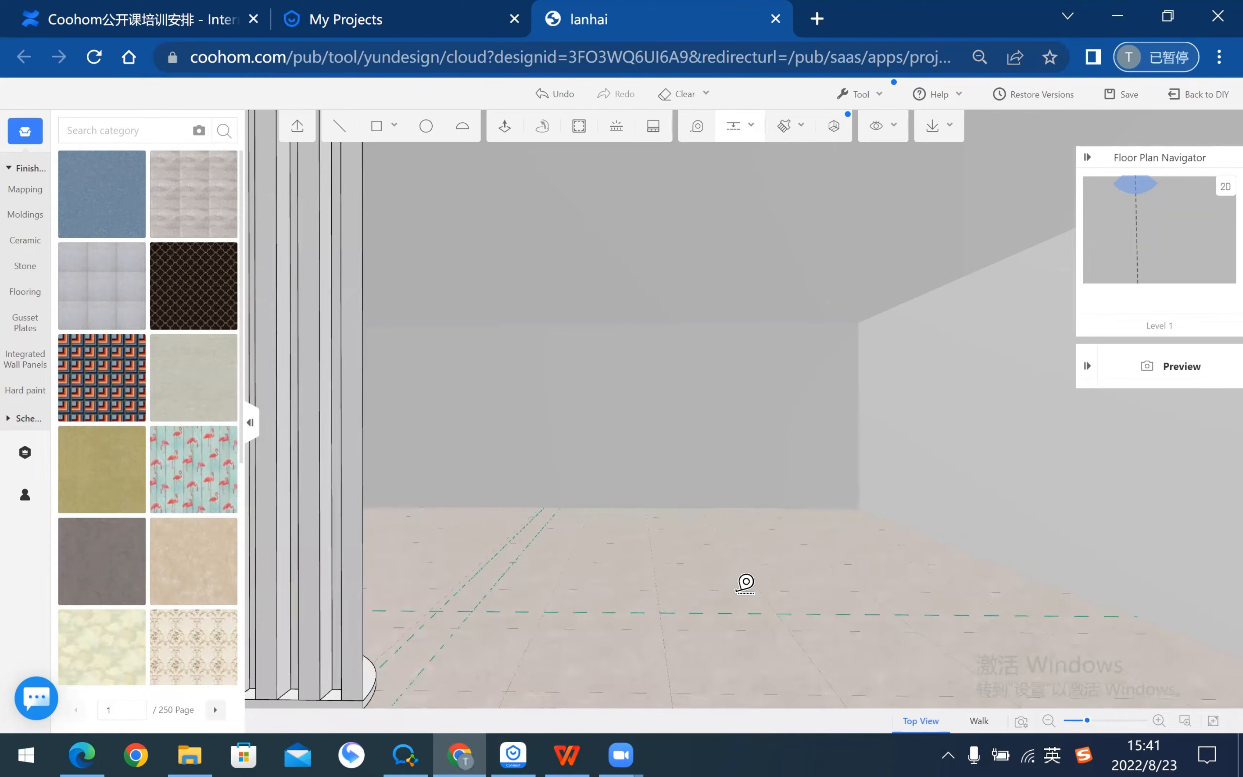
Step: Draw a narrow rectangle on the floor between the two parallel guides, from the back wall to the crossing guide
scroll(738, 541, up, 5)
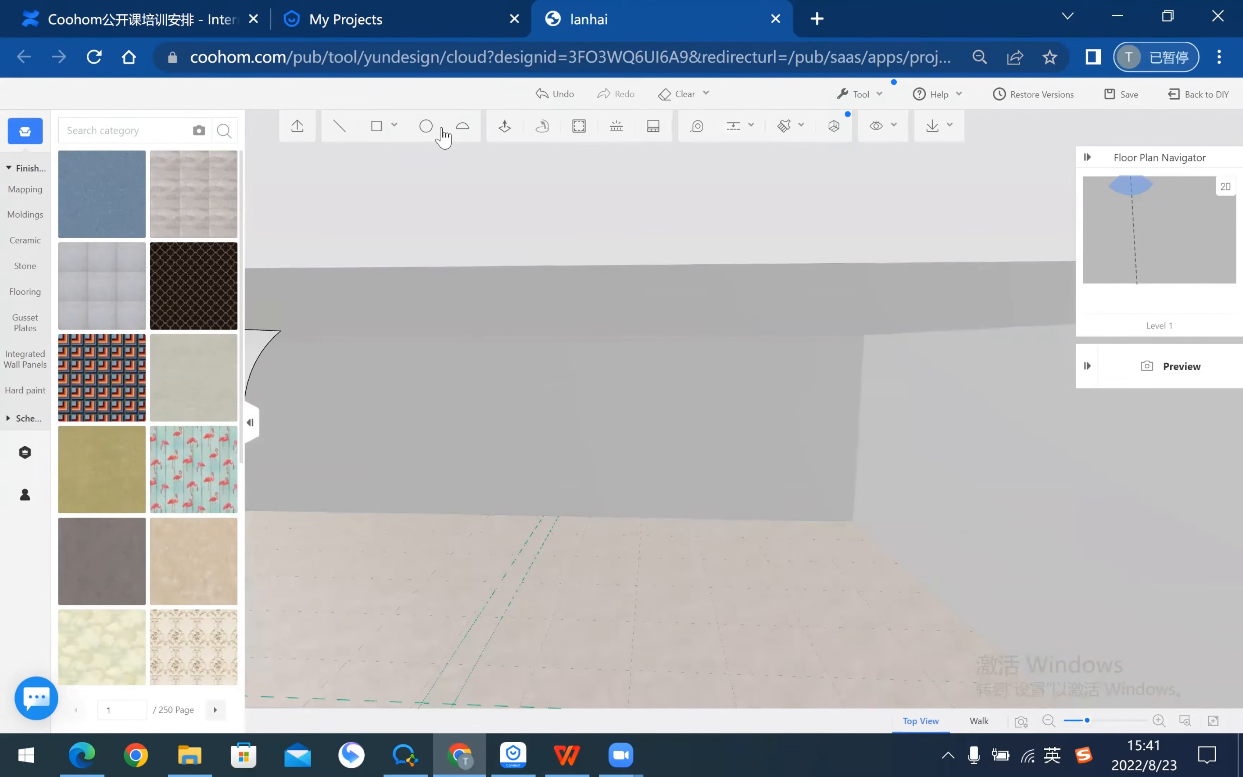
click(379, 127)
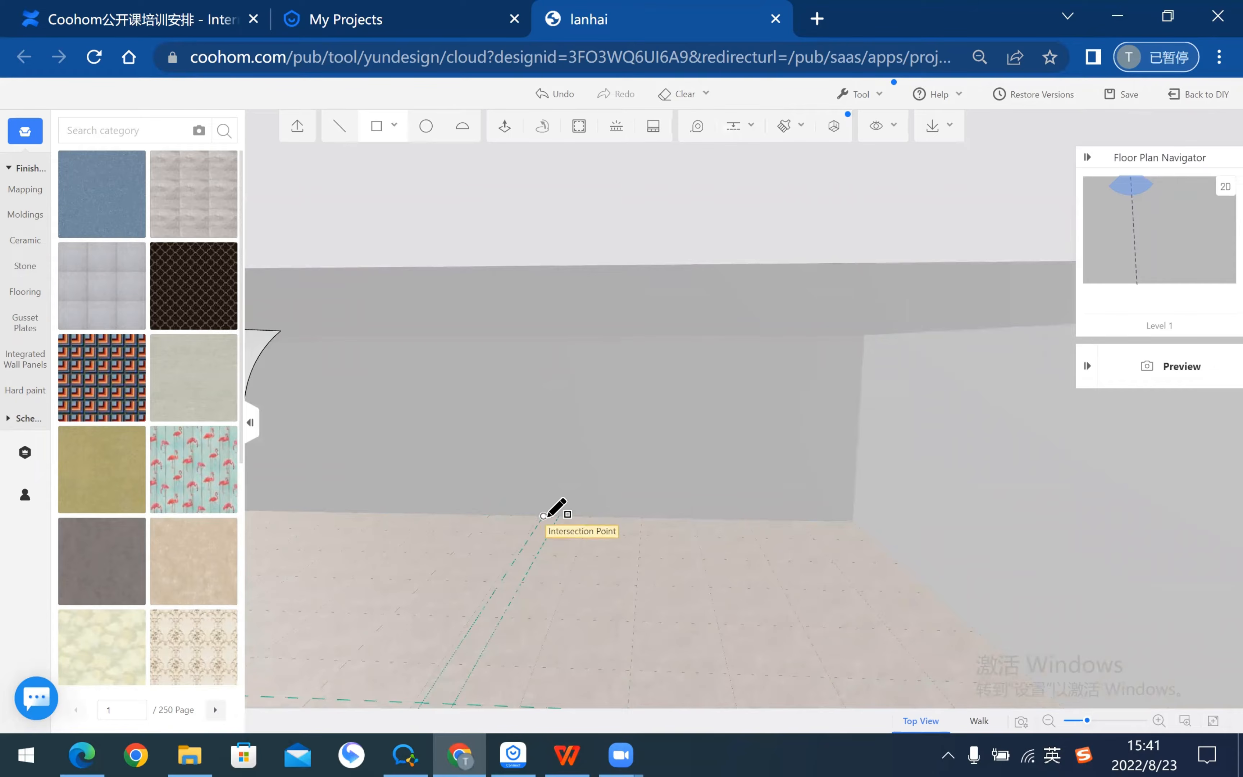
click(544, 516)
click(454, 703)
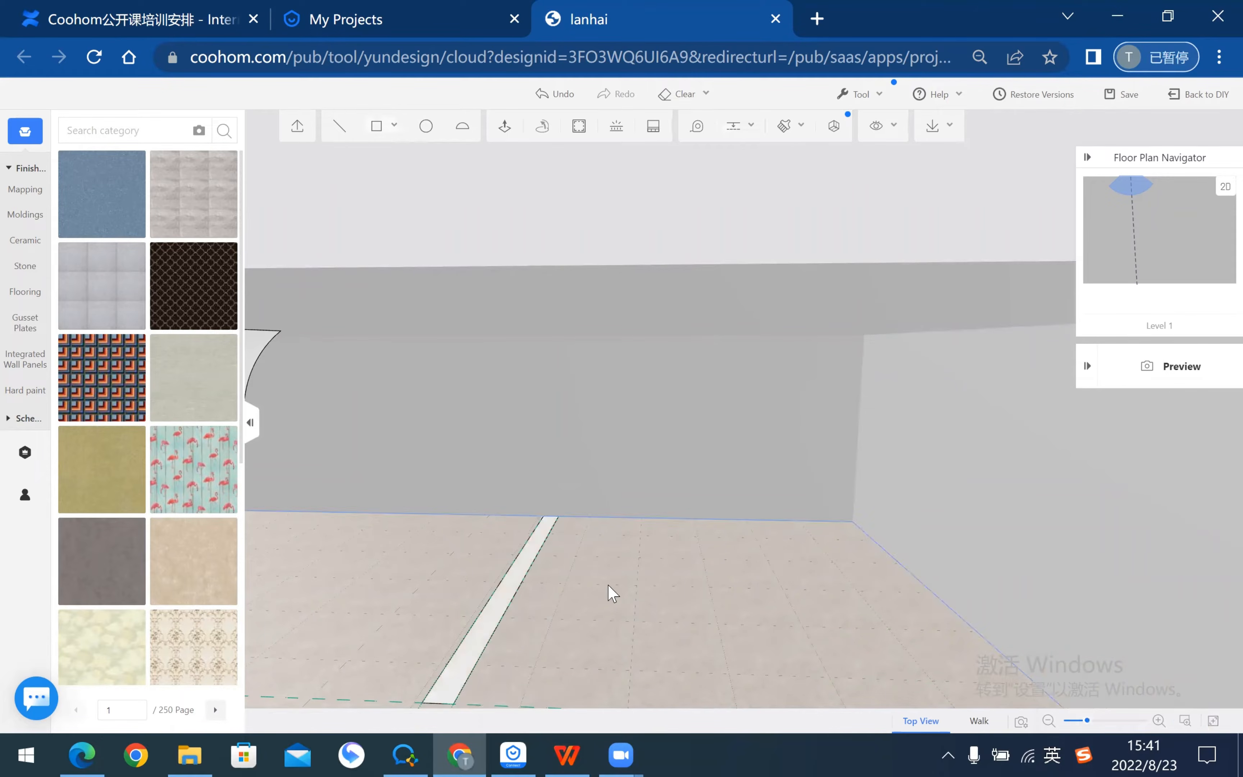
Step: Push/pull the narrow floor rectangle up 2800 mm to form a partition wall
scroll(594, 582, down, 3)
click(505, 125)
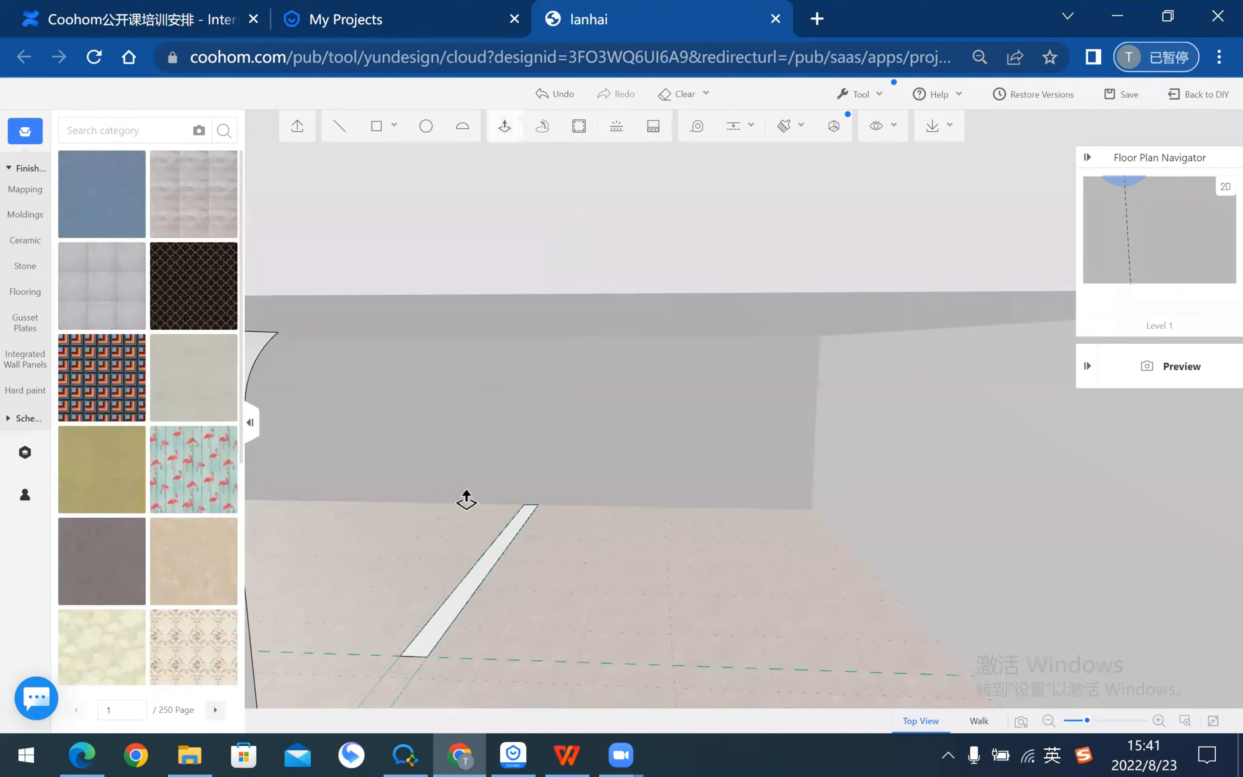
click(478, 592)
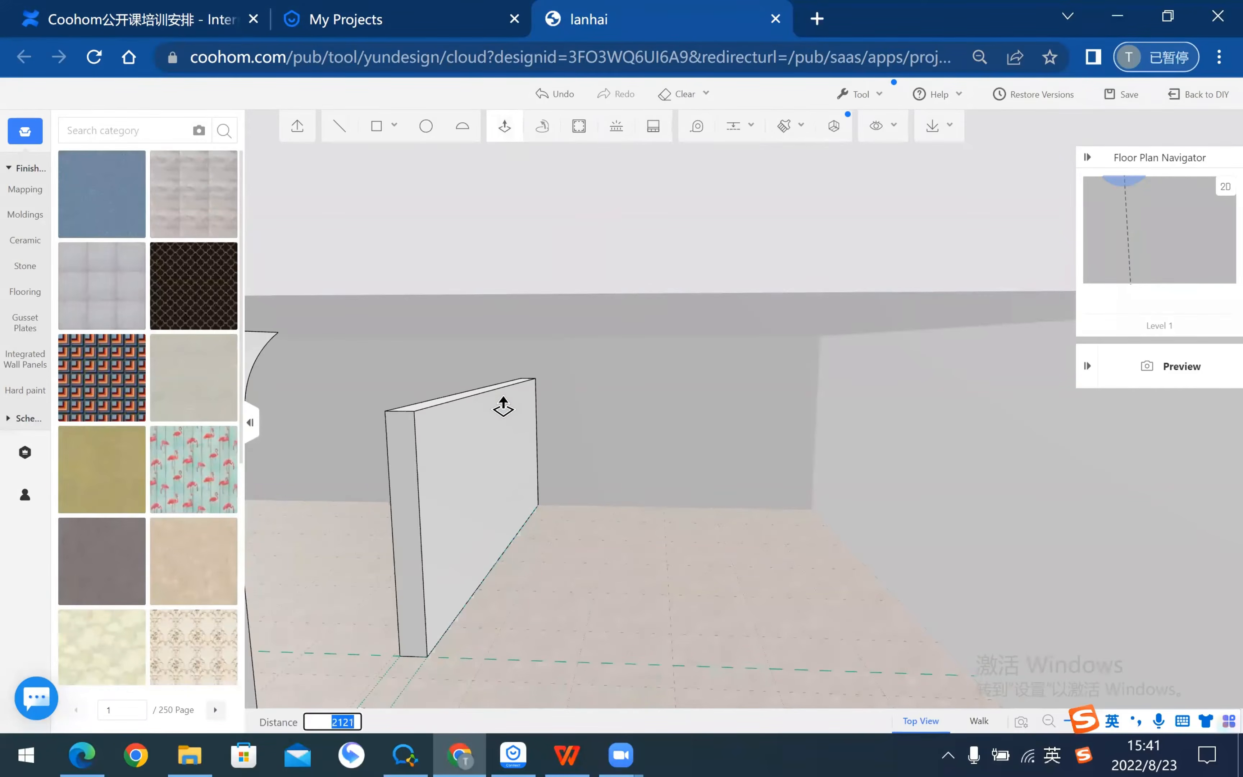
text(2800)
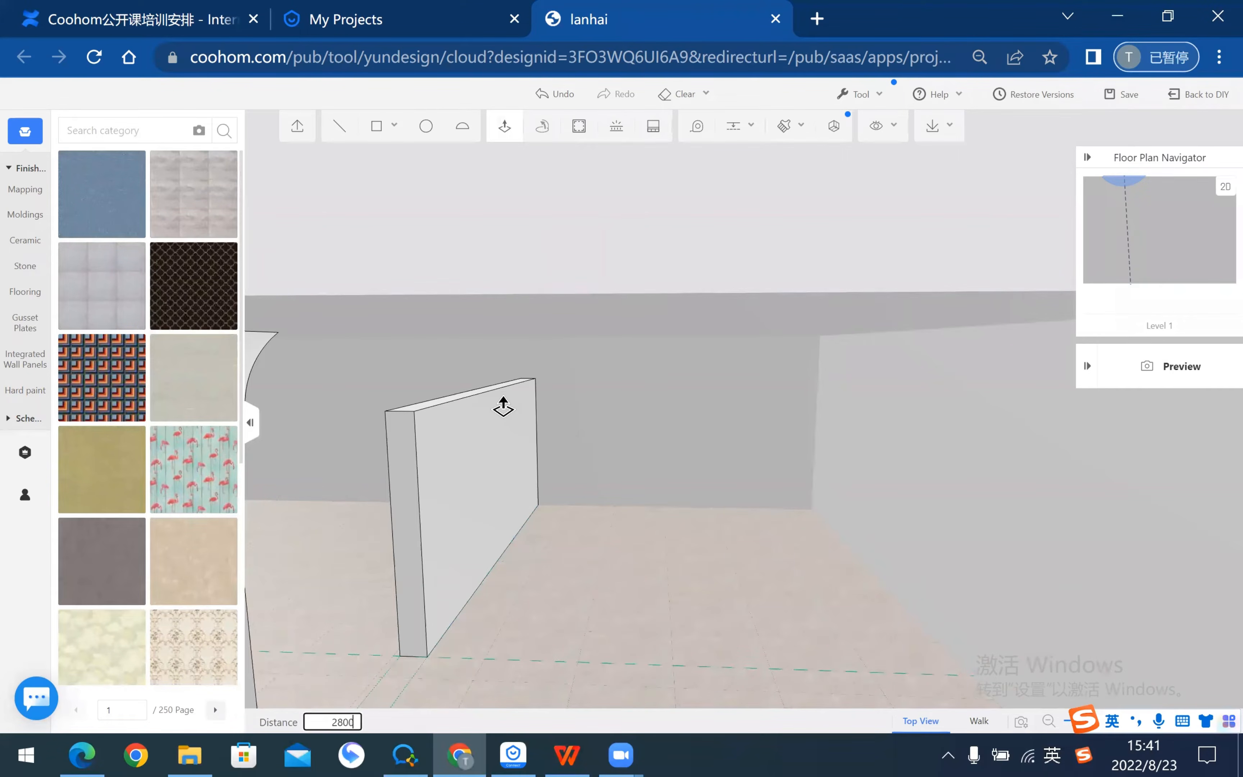
key(Return)
key(Escape)
Step: Draw a floor rectangle from the partition's inner back corner to where the crossing guide meets the opposite side wall
right_drag(660, 257, 629, 586)
drag(730, 528, 732, 452)
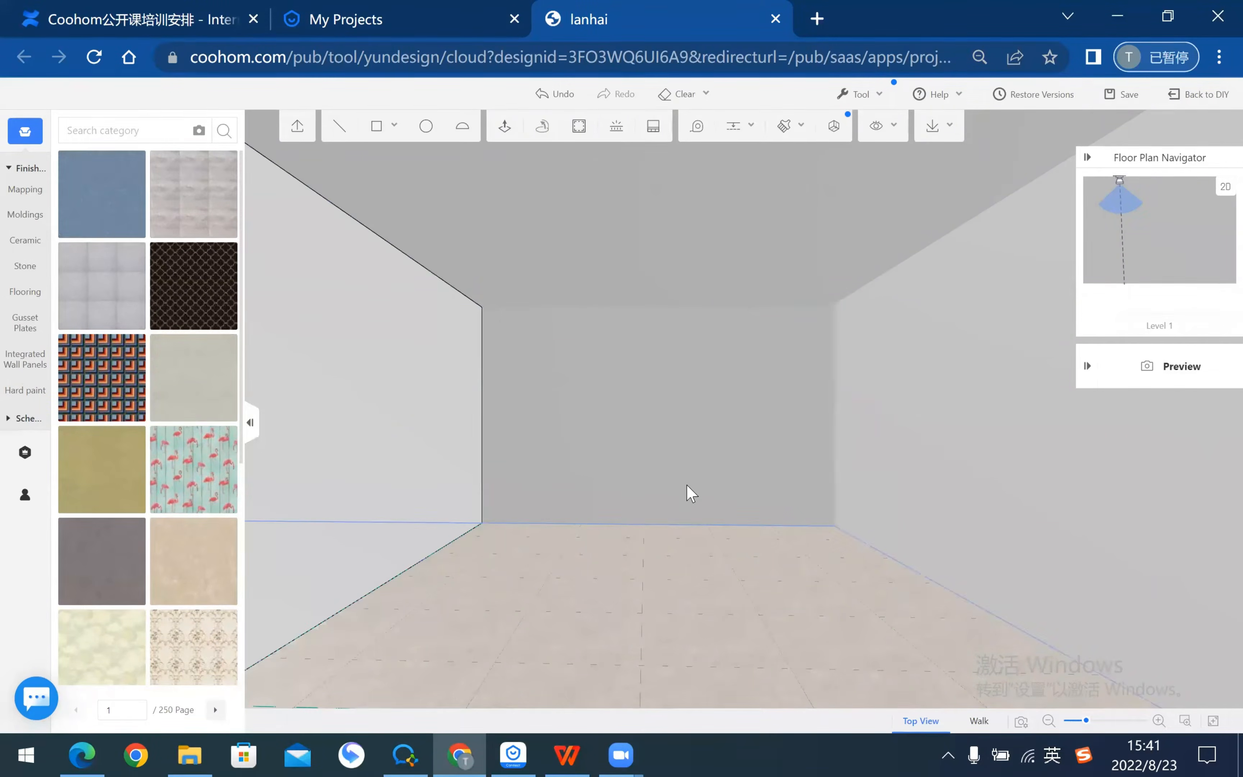
scroll(688, 492, down, 3)
right_drag(719, 501, 647, 612)
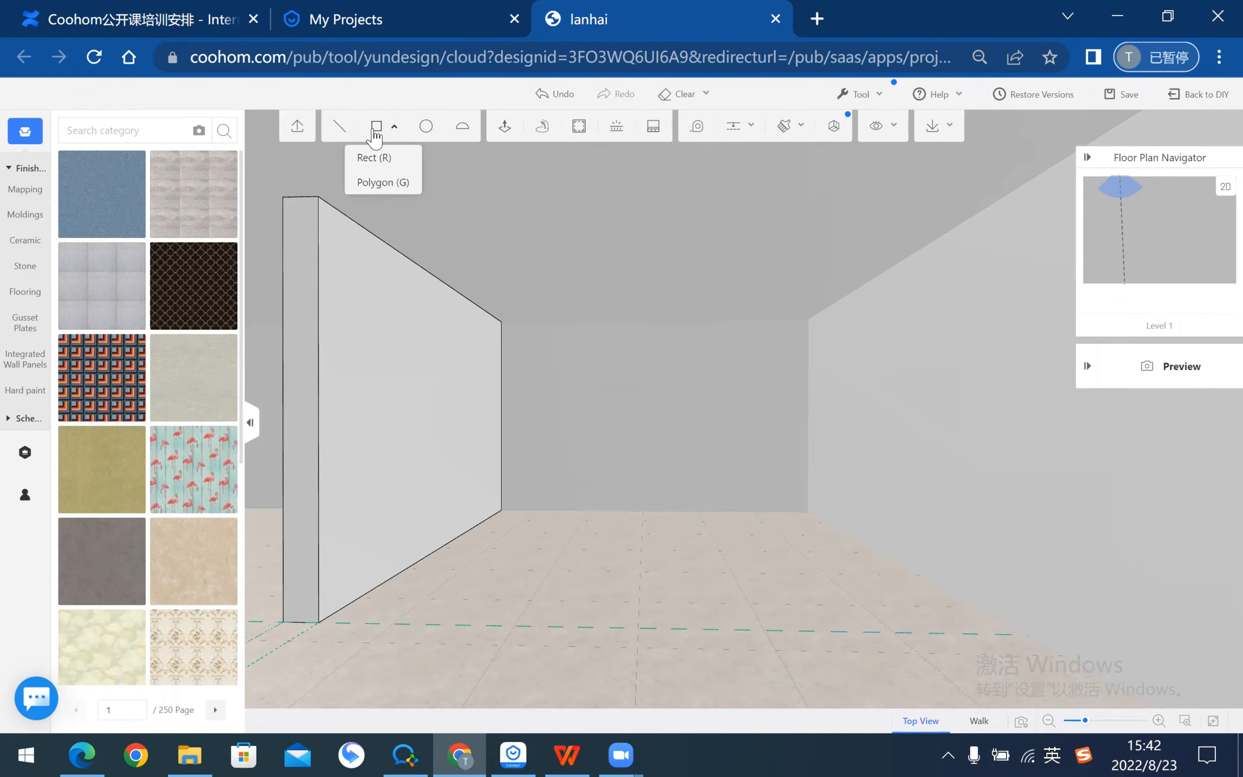
click(376, 132)
click(502, 509)
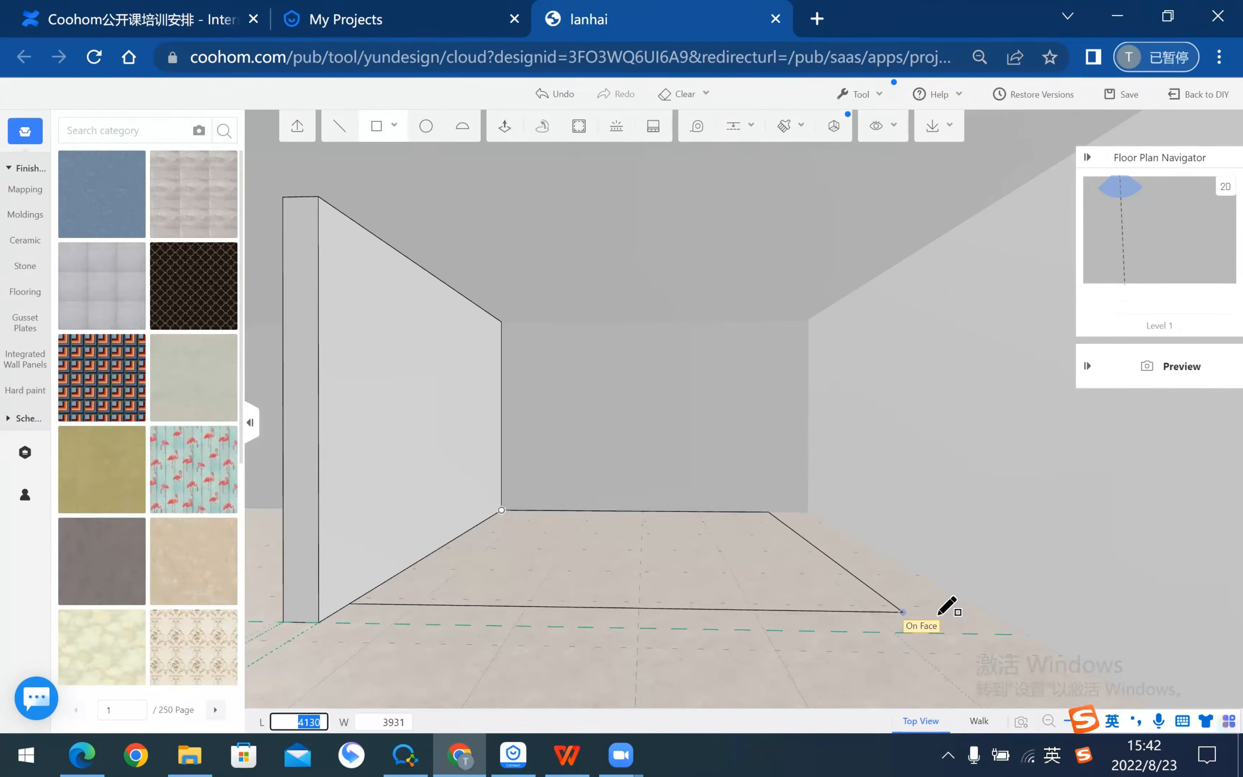
click(1015, 628)
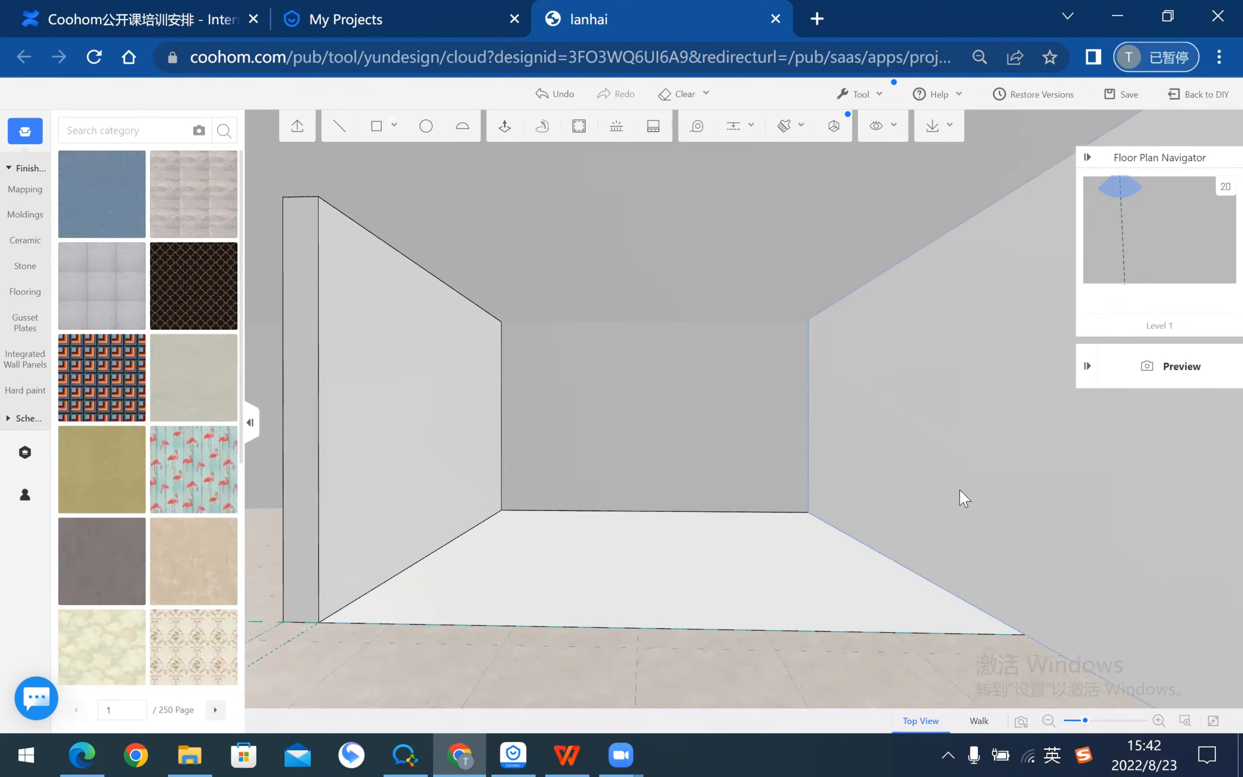
Step: Check the stairs reference image in the PDF, and add a guide on the new floor rectangle 1500 mm from the side wall edge
drag(958, 490, 944, 485)
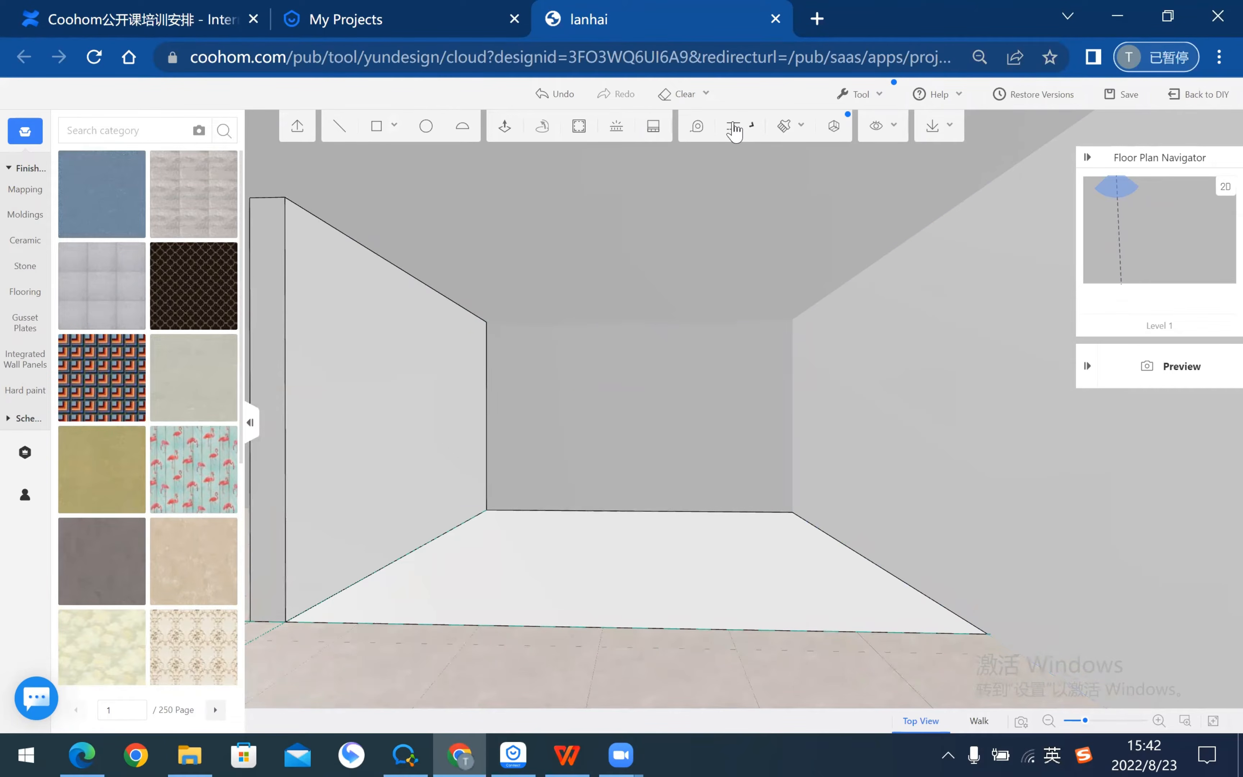
click(582, 753)
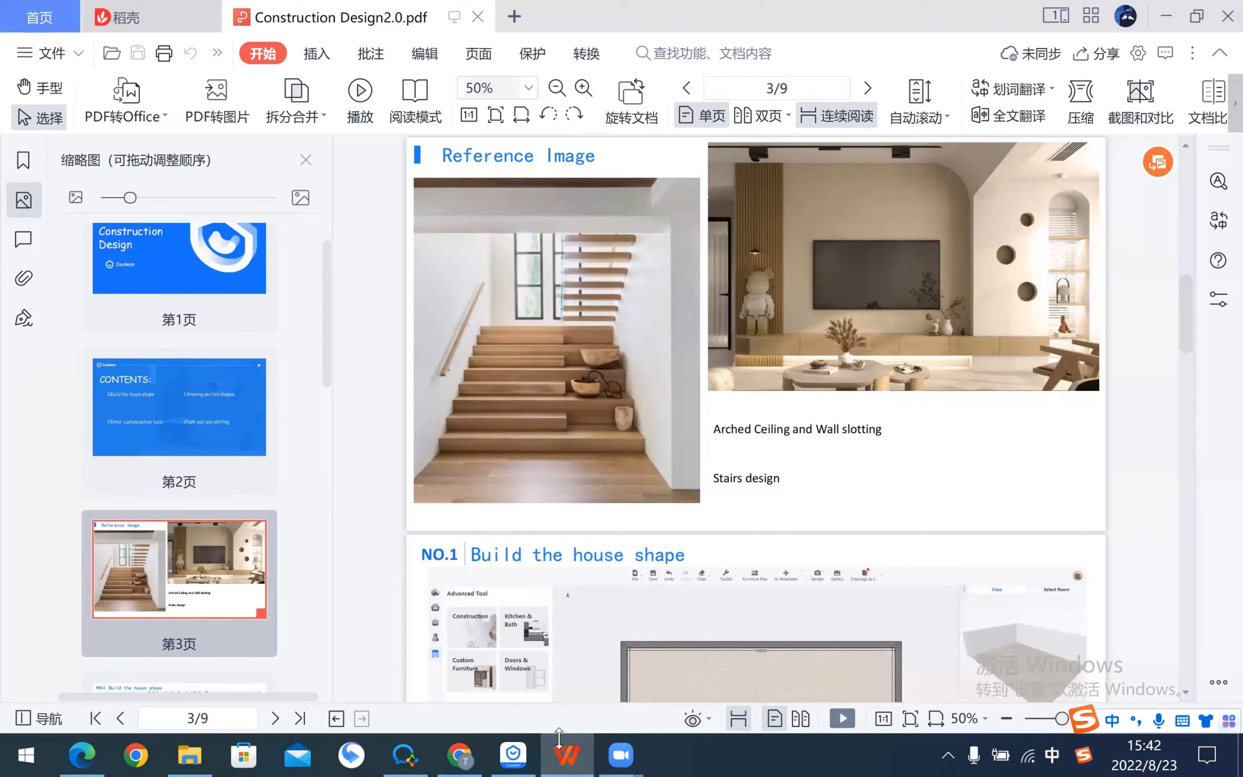
click(453, 756)
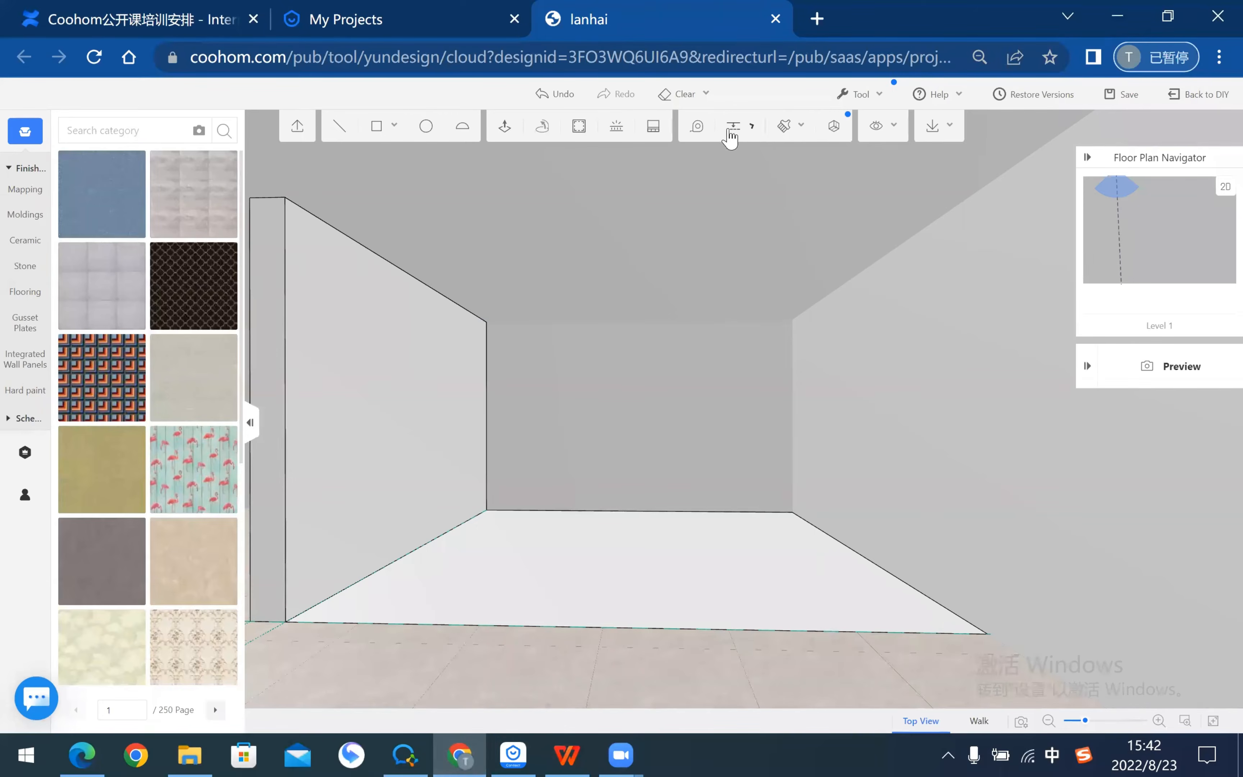
click(734, 129)
click(737, 160)
click(880, 558)
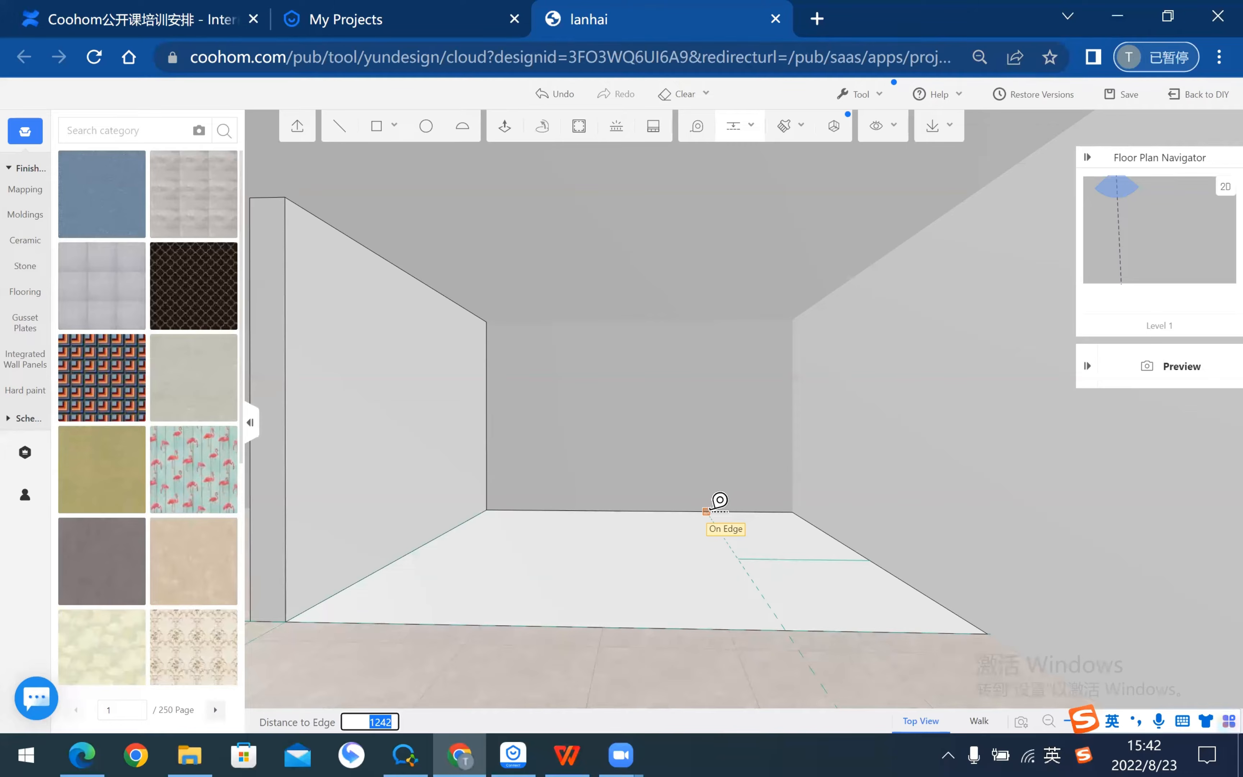
text(1500)
key(Return)
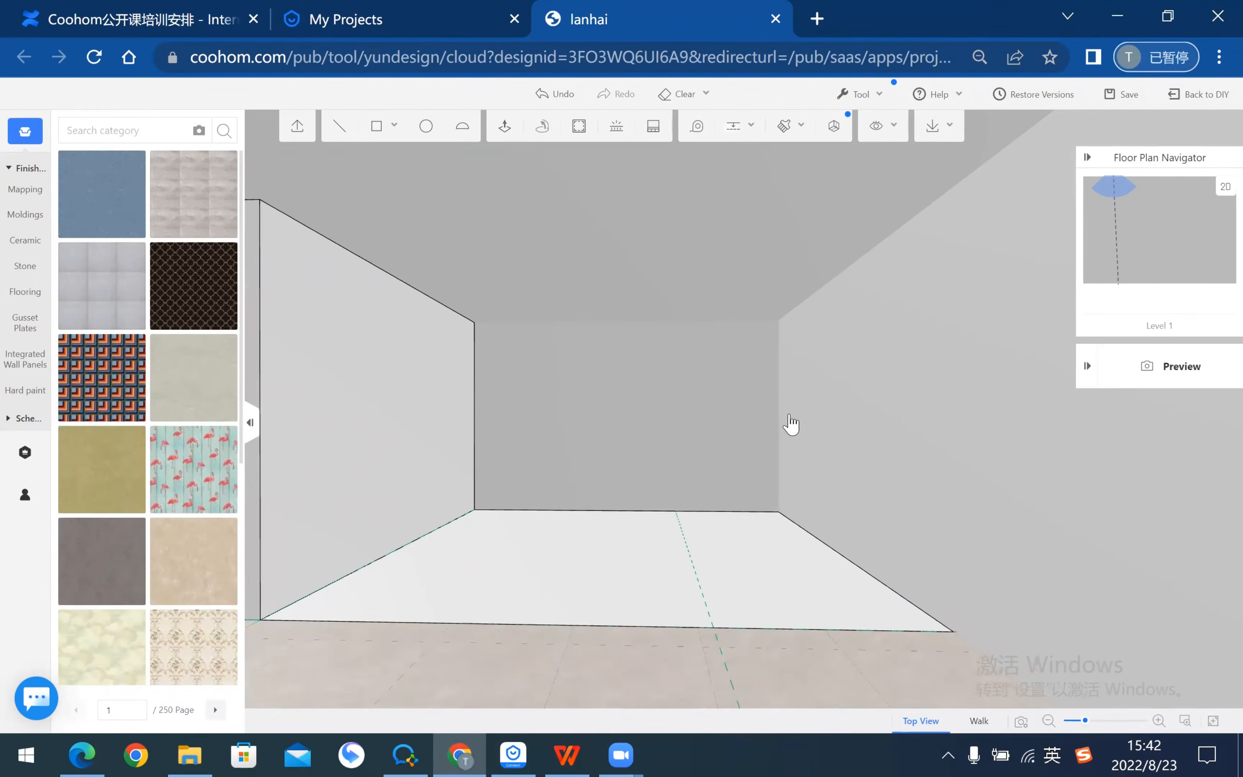
Step: Draw a line along the 1500 mm guide across the new floor rectangle, and delete that guide
click(377, 126)
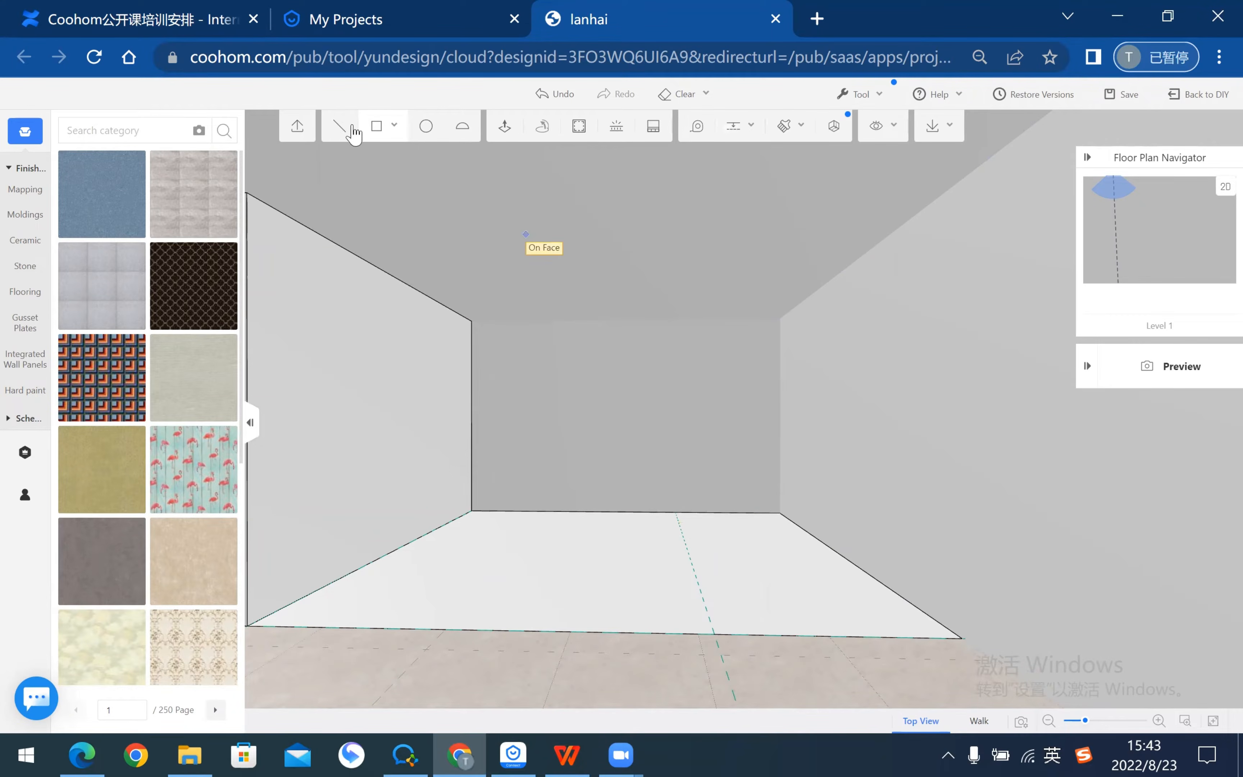
click(339, 126)
click(675, 512)
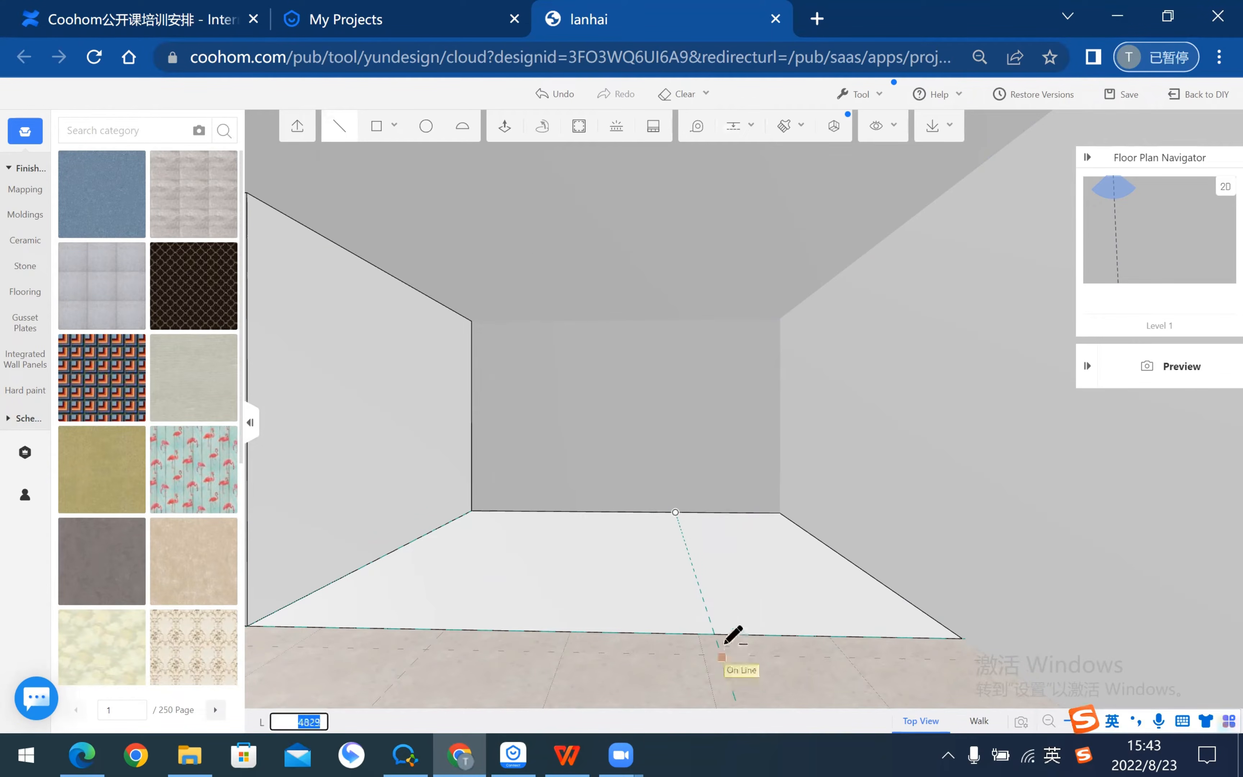
click(715, 633)
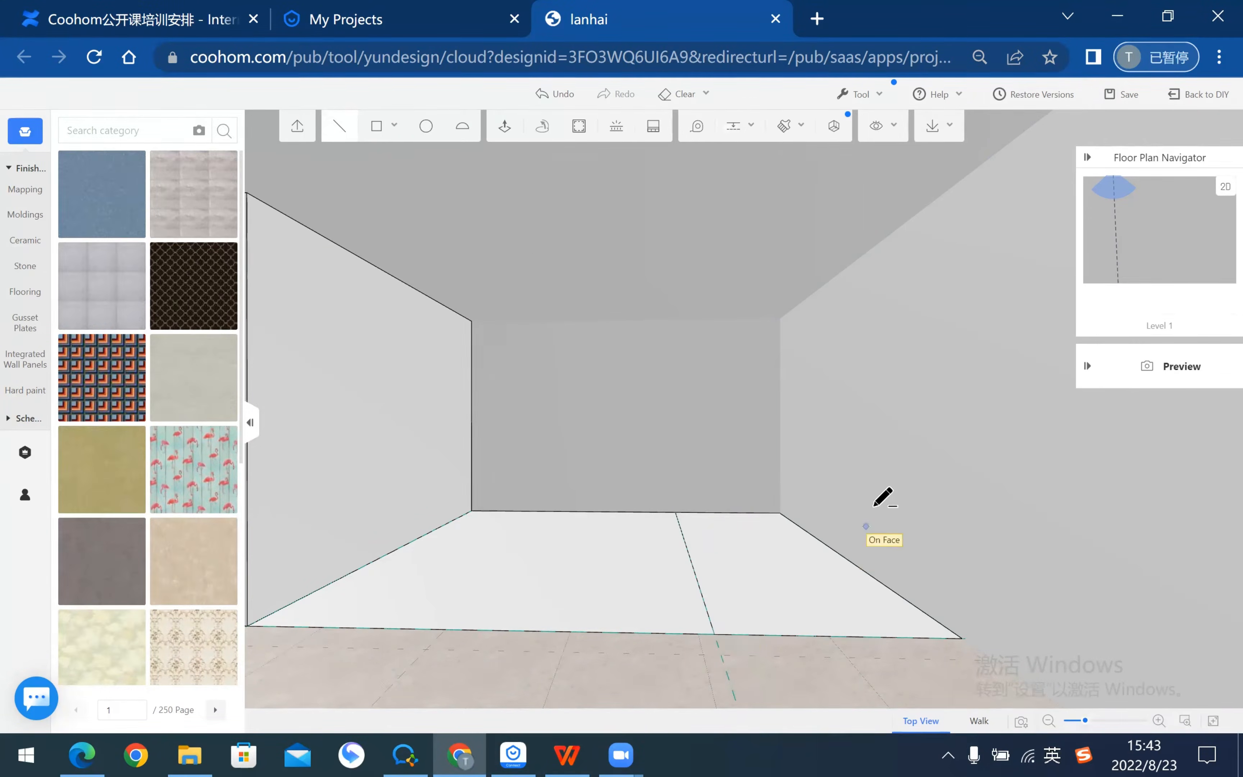
click(730, 675)
click(773, 625)
mouse_move(853, 485)
right_down()
mouse_move(865, 473)
mouse_move(853, 491)
right_up()
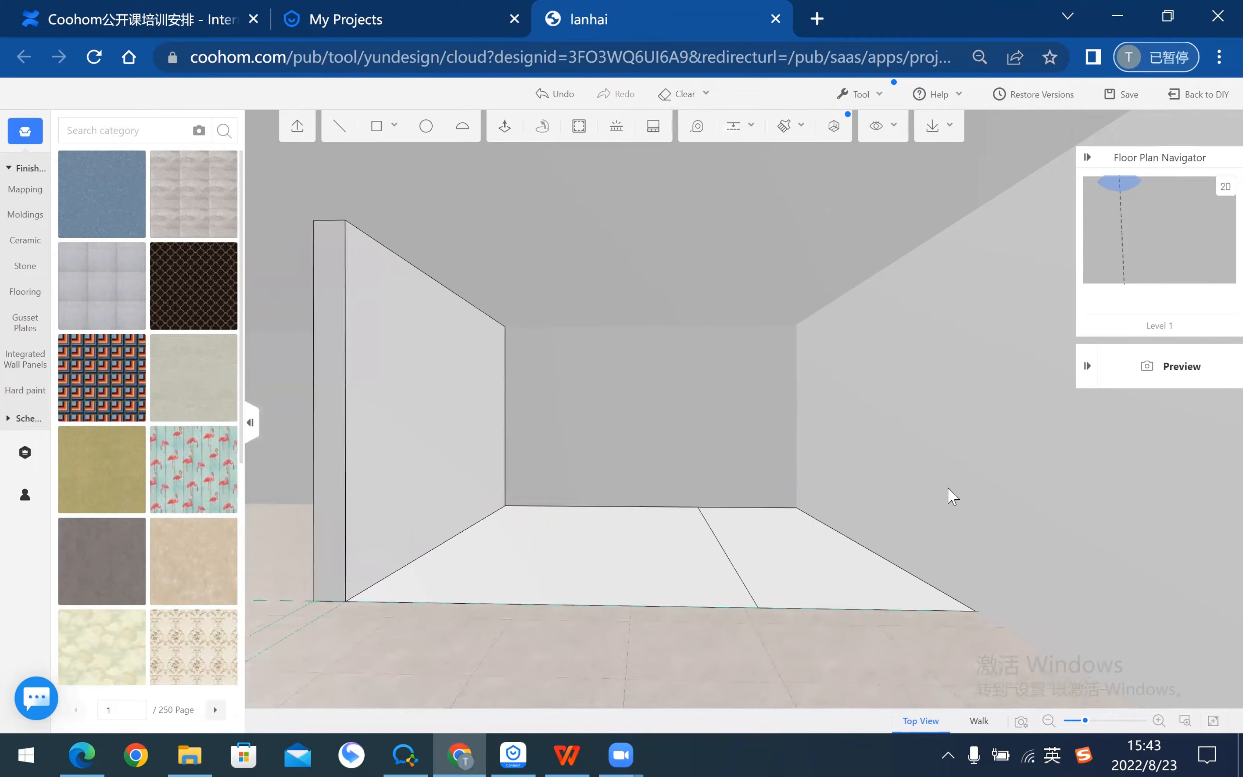
Step: Add a guide on the floor rectangle 3000 mm from the back wall edge, crossing the dividing line
drag(951, 496, 871, 583)
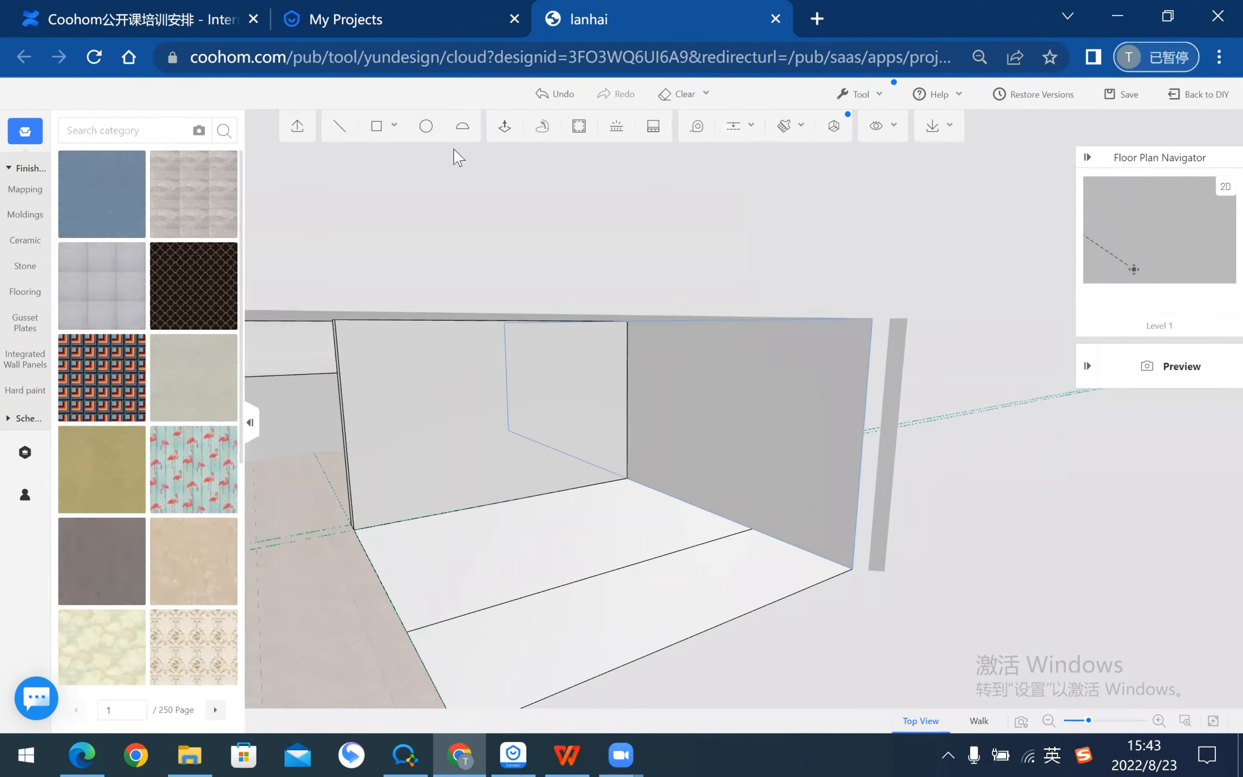
click(734, 126)
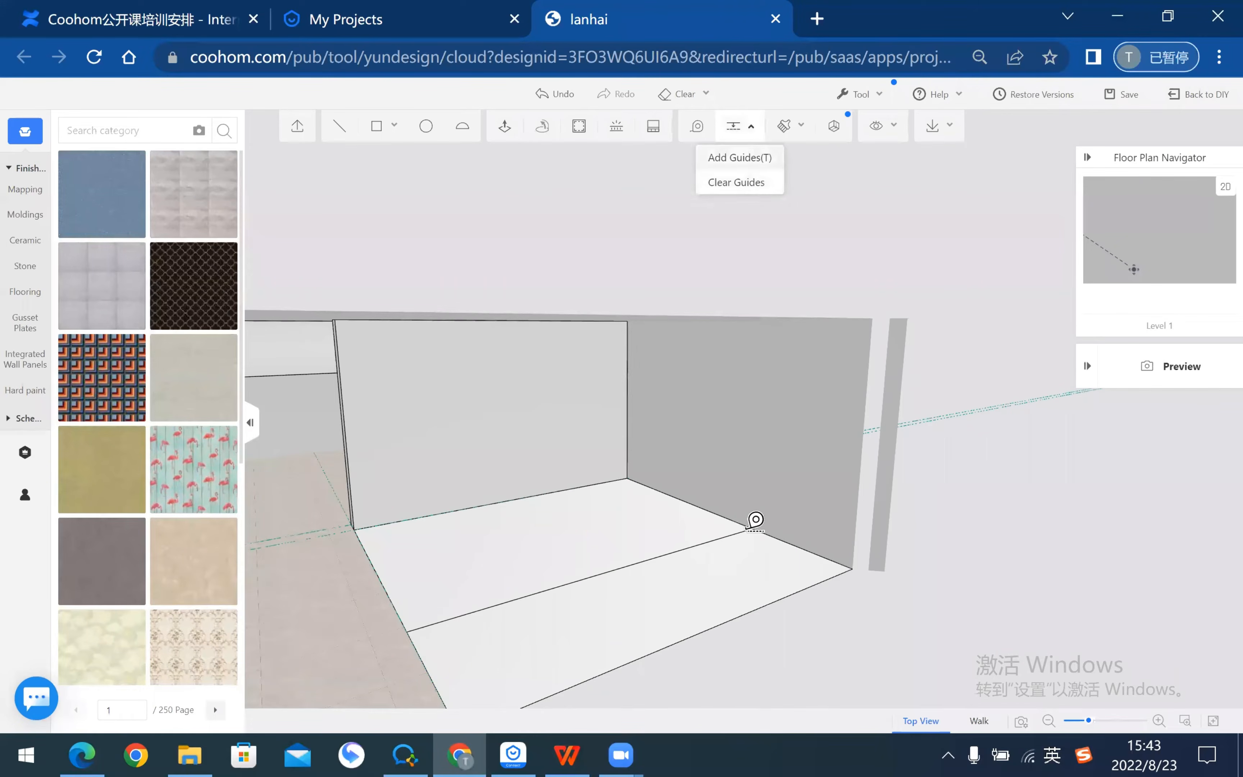
click(789, 540)
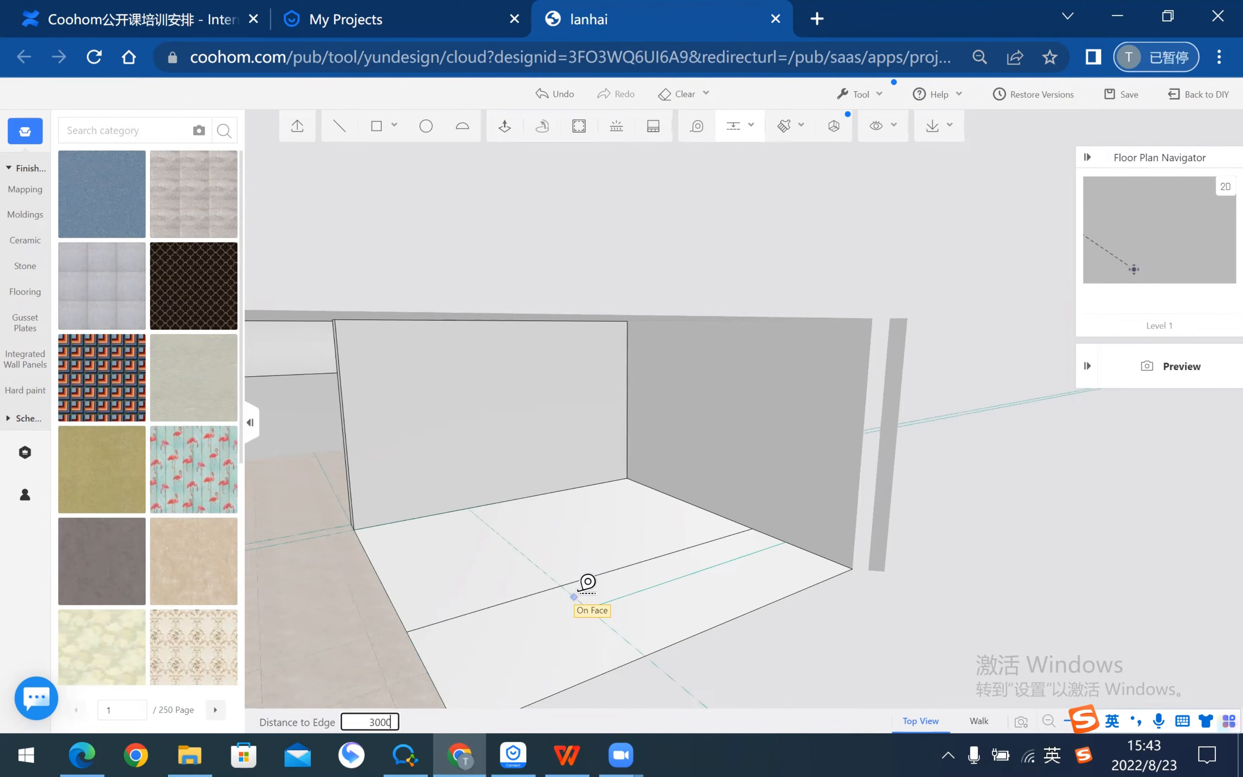
key(Return)
click(640, 416)
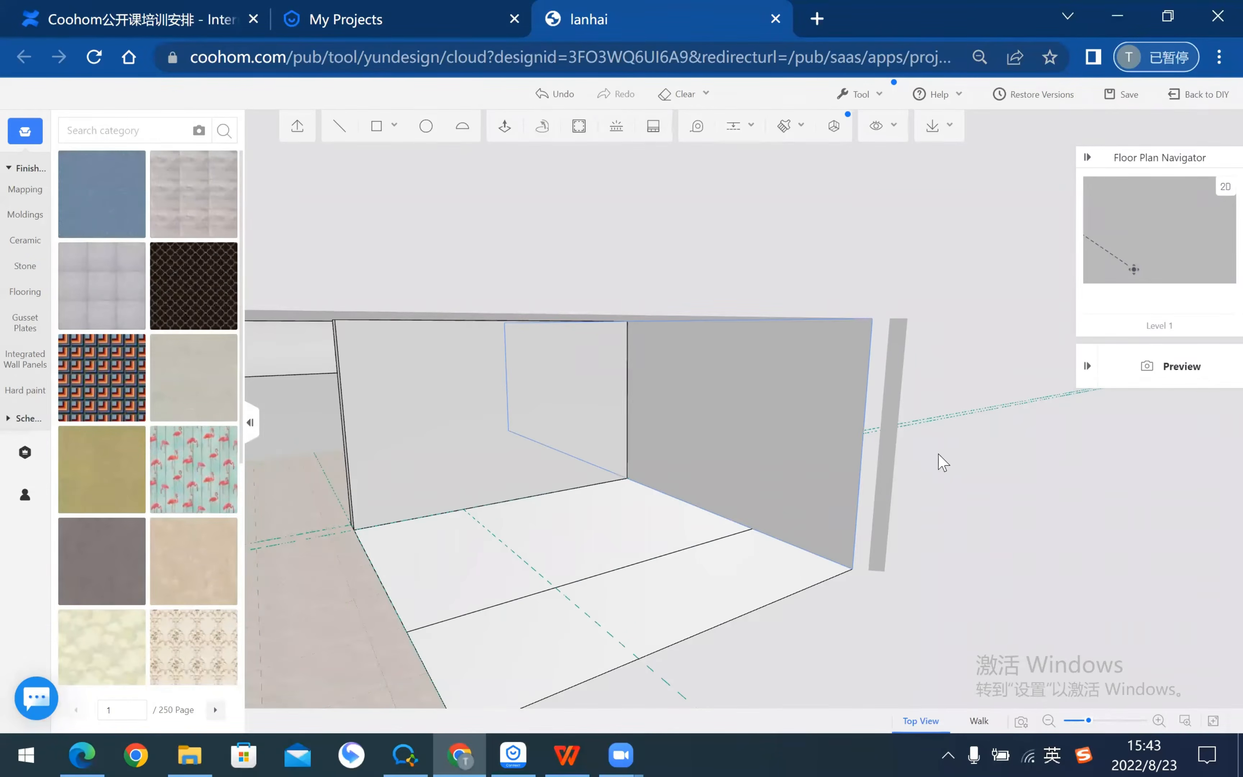
Step: Draw a line along the 3000 mm guide from the partition's base edge to the dividing line
drag(931, 461, 917, 468)
click(336, 123)
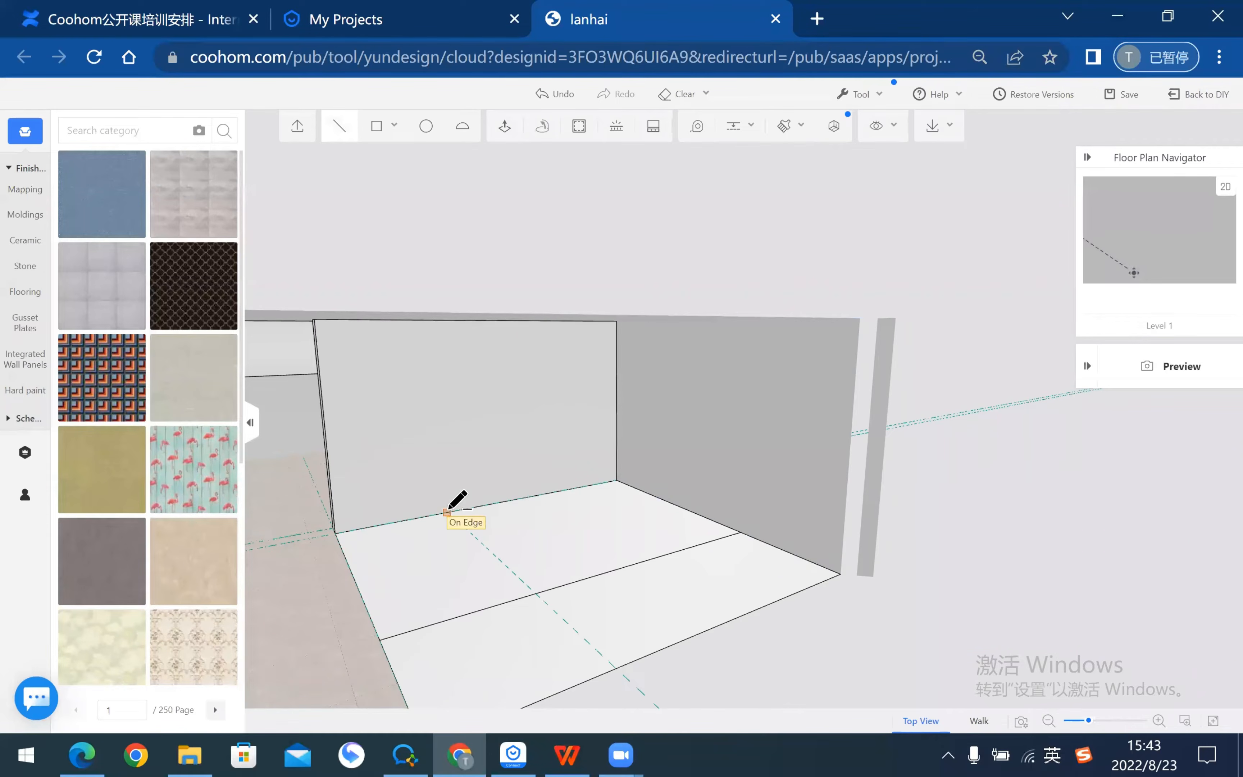
click(447, 512)
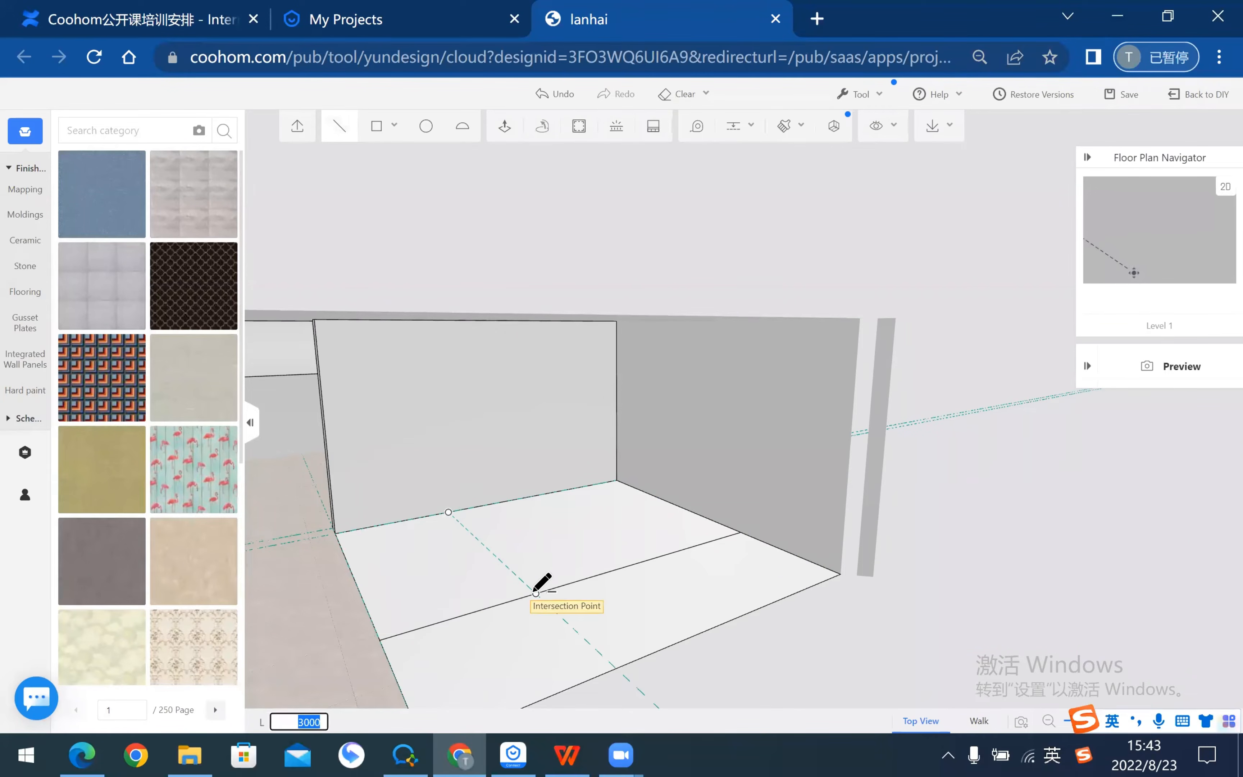
click(536, 593)
key(Escape)
Step: Check the stairs reference image in the PDF, and extend the cross line along its guide from the dividing line to the side wall edge
drag(1026, 589, 561, 669)
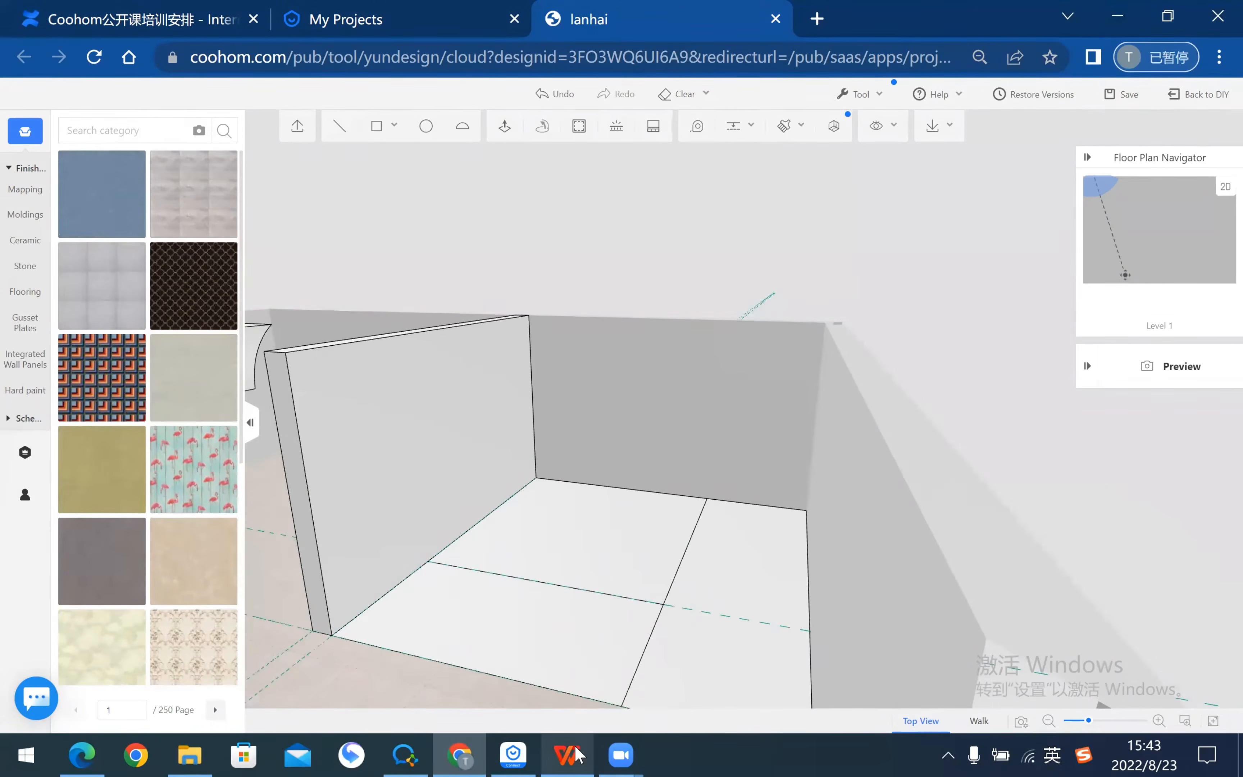
mouse_move(576, 748)
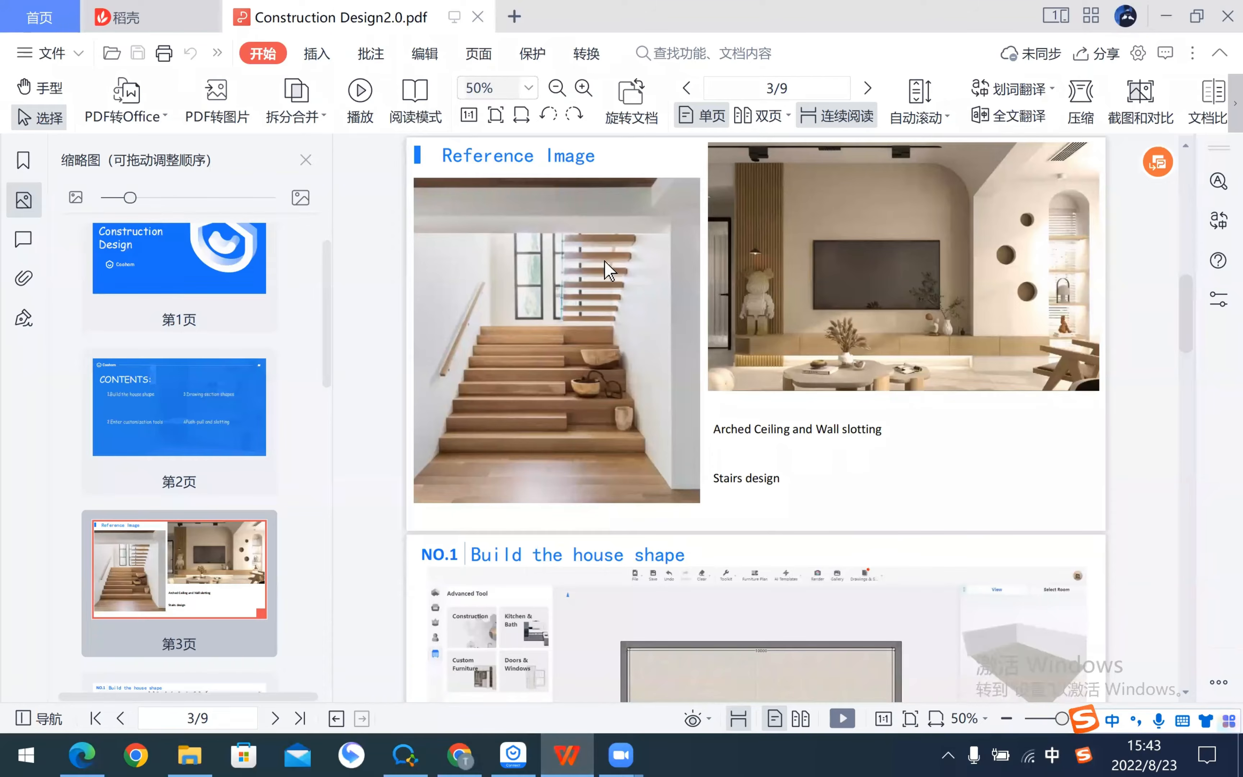
key(alt+Tab)
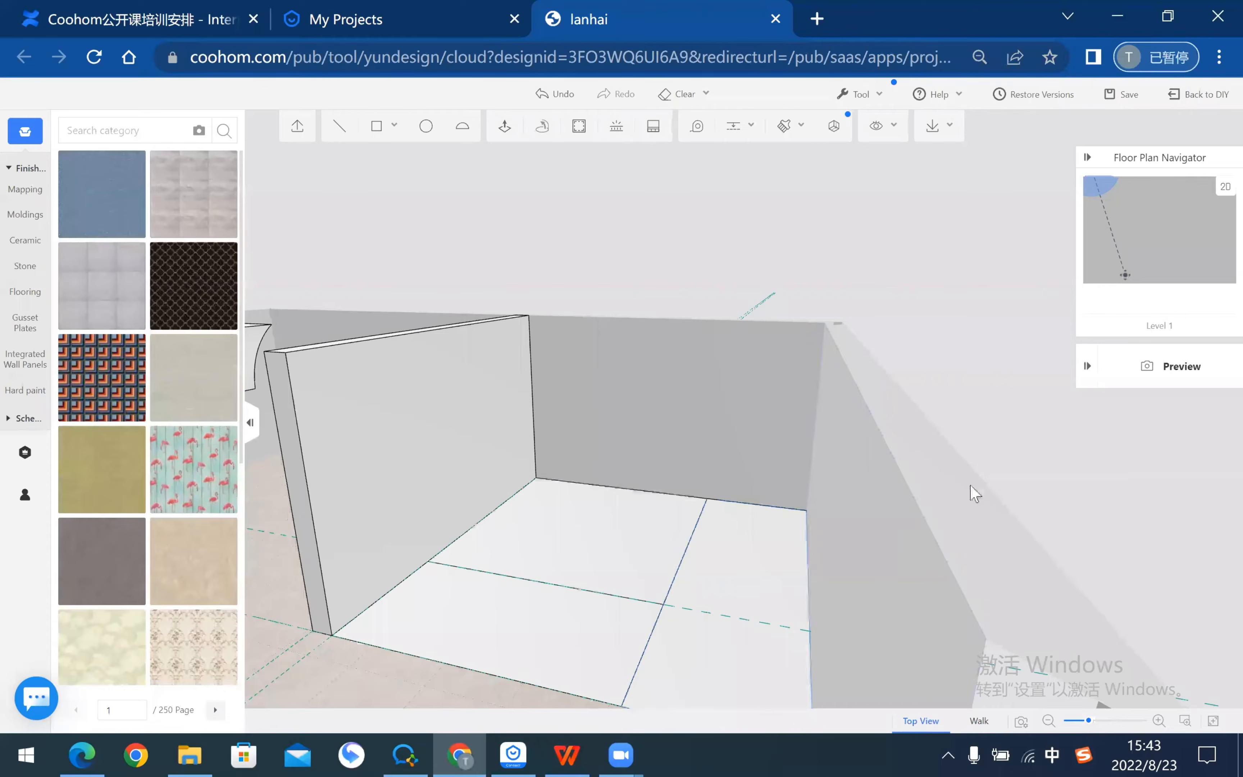
right_drag(972, 494, 655, 574)
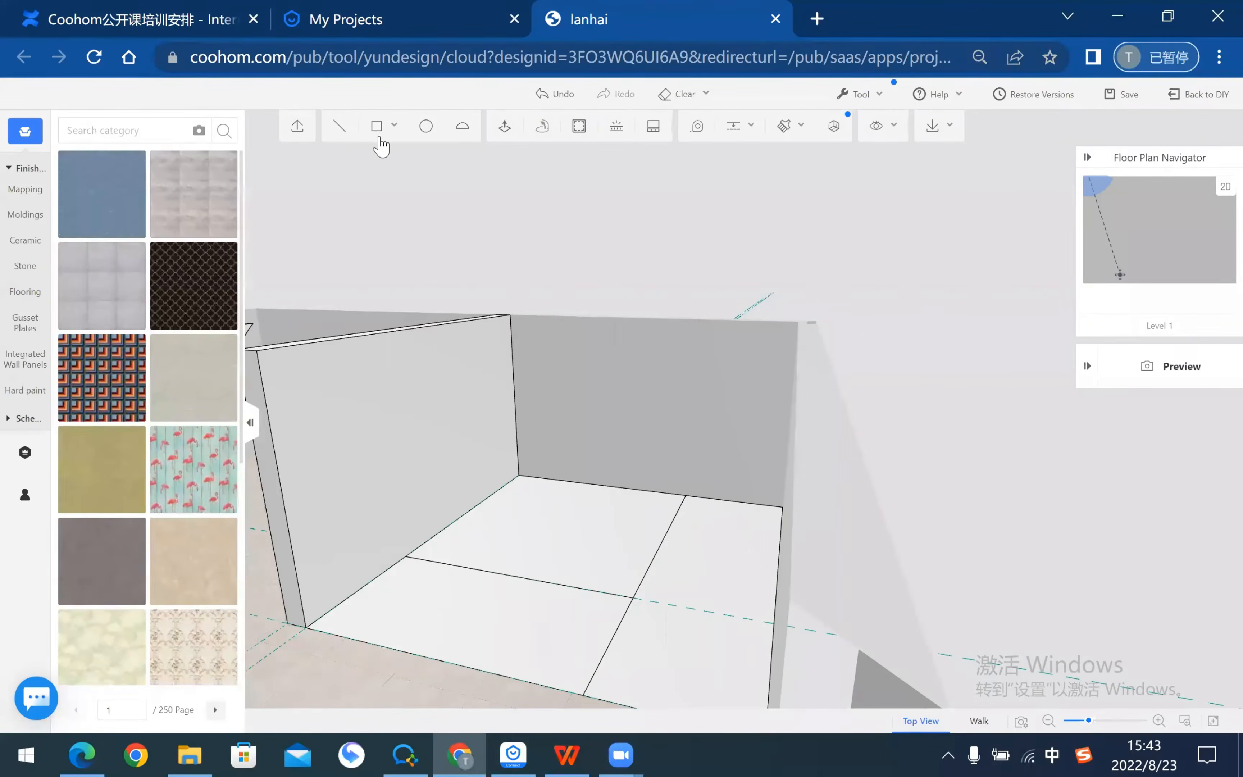
click(339, 130)
click(633, 596)
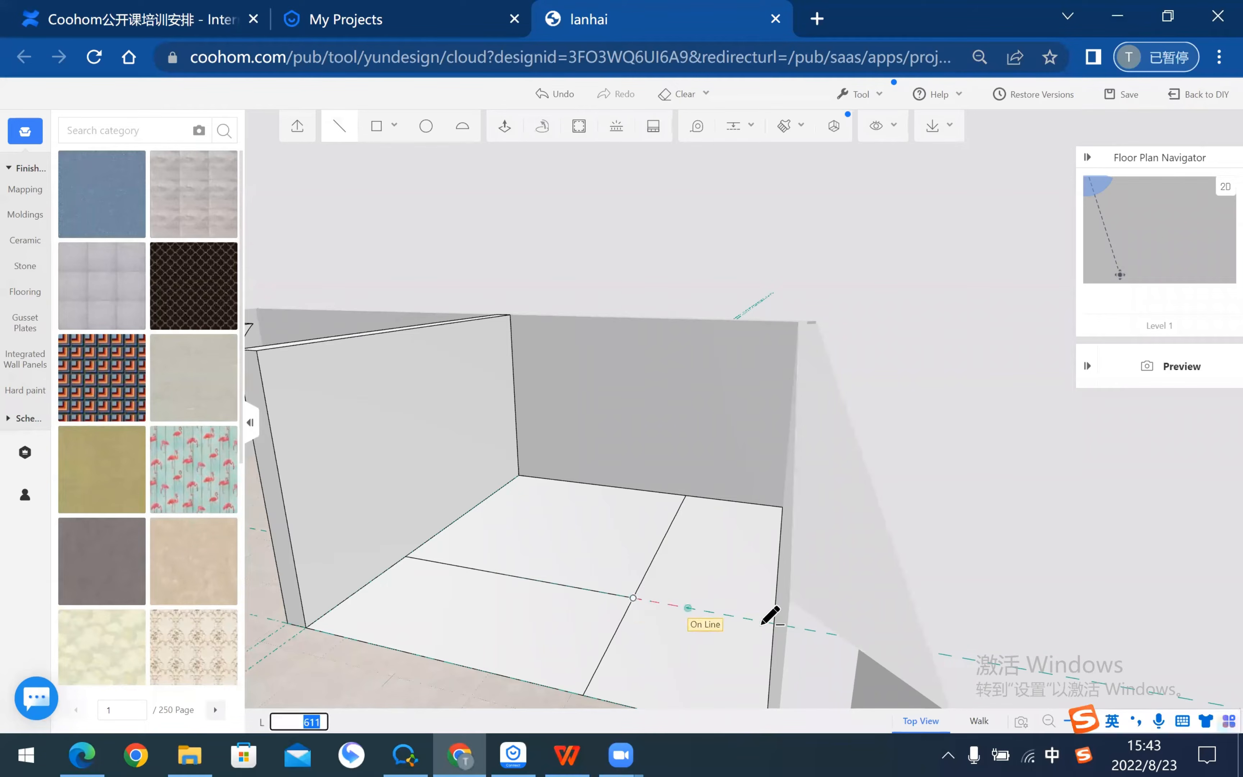
click(774, 623)
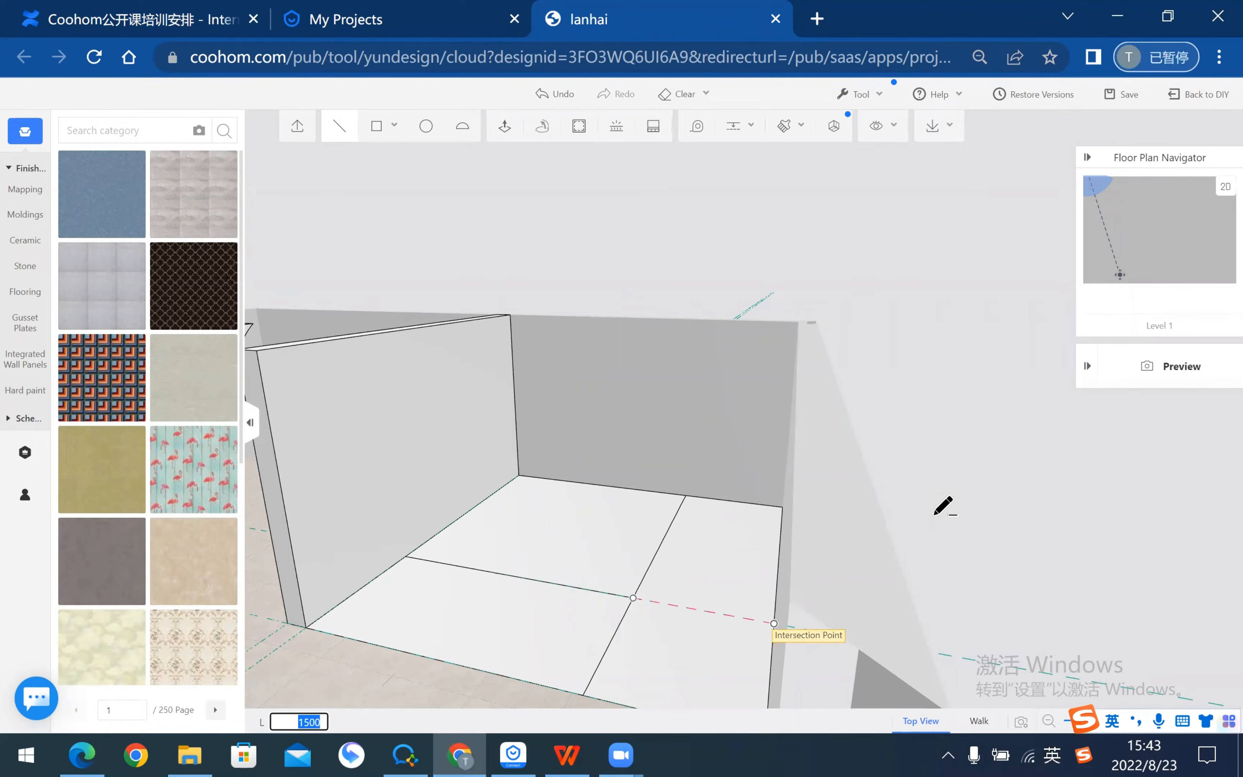
key(Escape)
right_drag(962, 531, 414, 474)
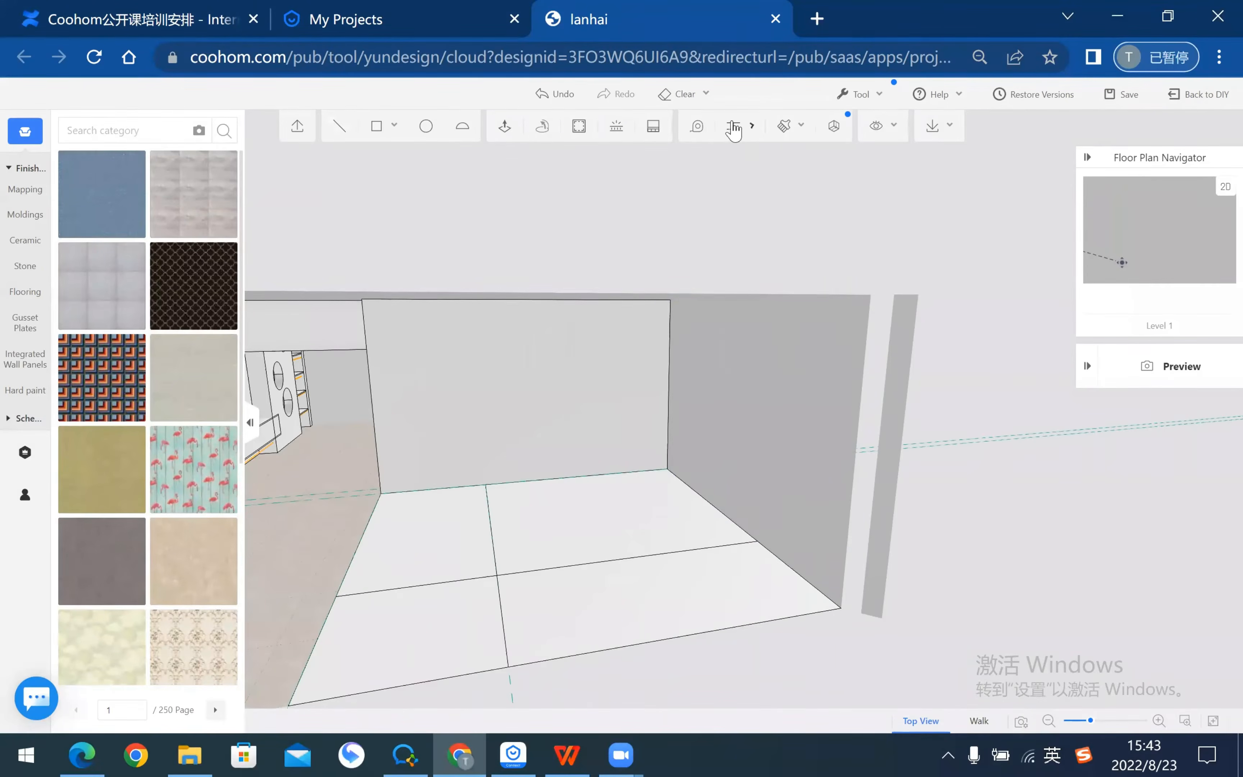
click(751, 126)
click(735, 158)
click(559, 419)
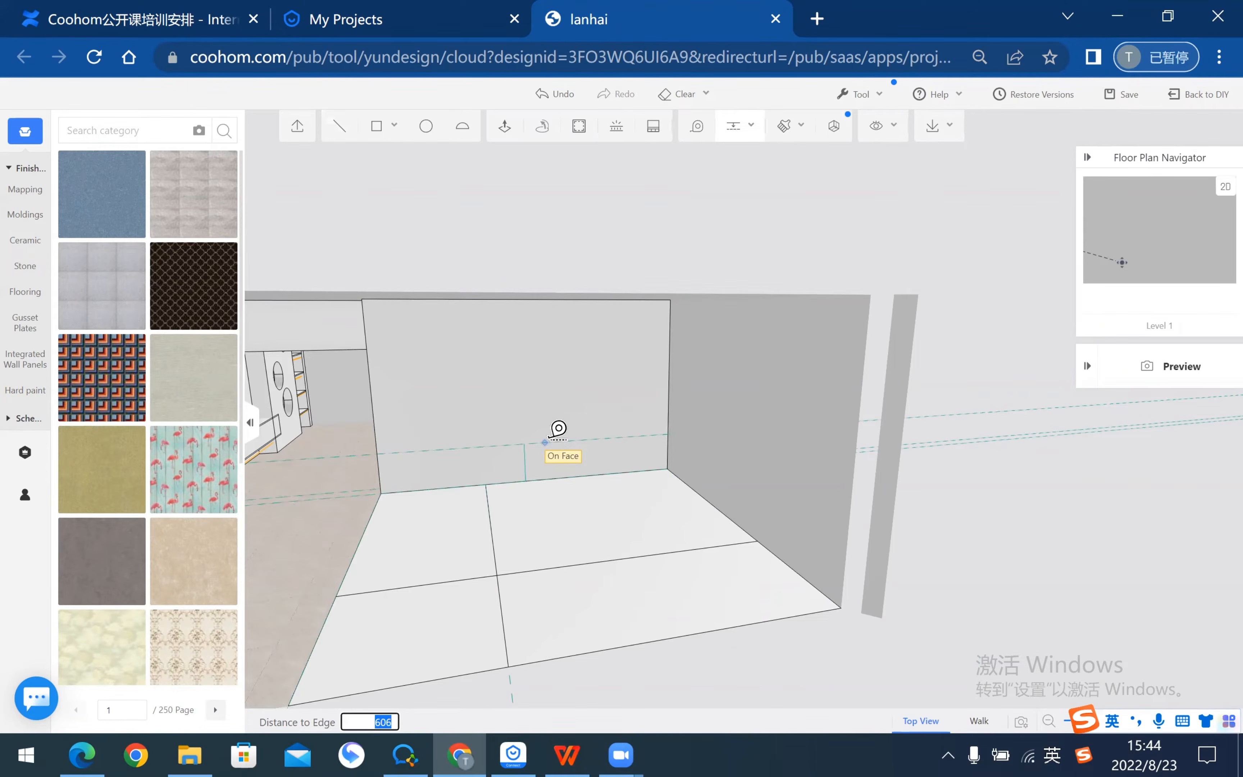
key(Return)
Step: Check the stairs reference image in the PDF, and add a guide on the partition wall 200 mm above its floor edge
click(569, 753)
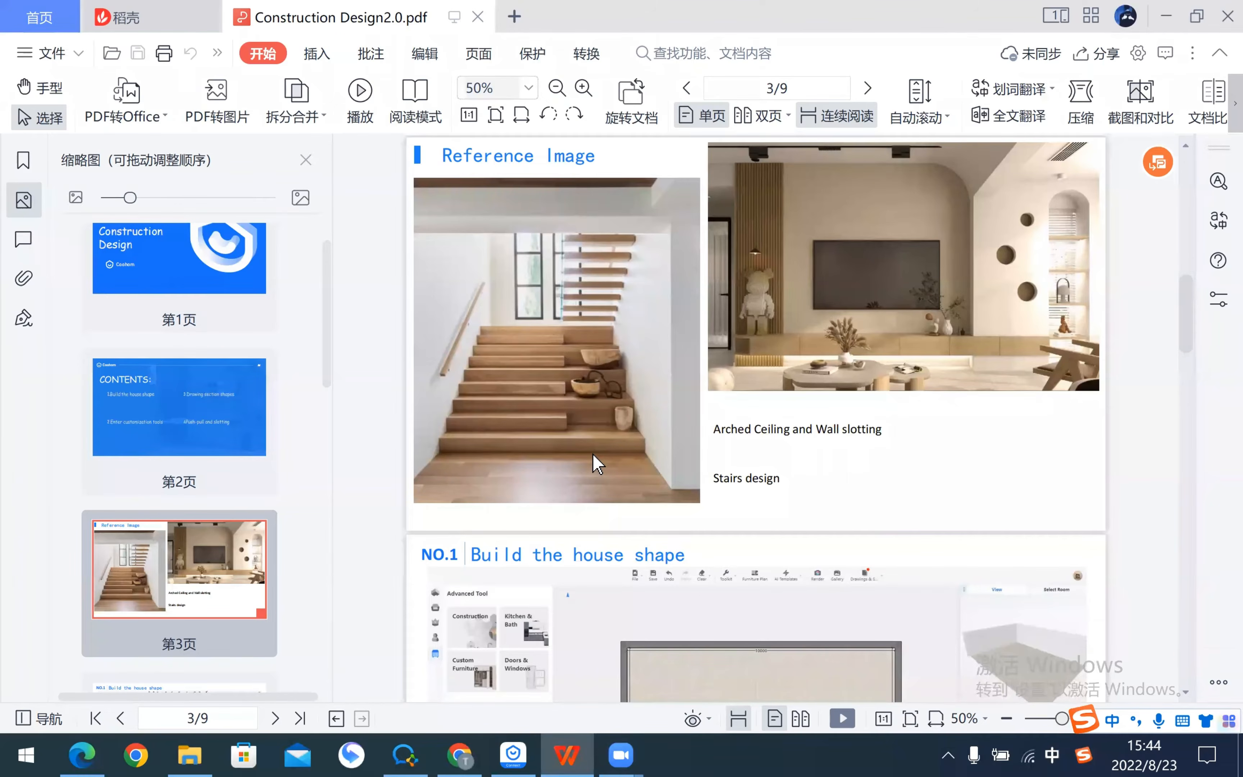
key(alt+Tab)
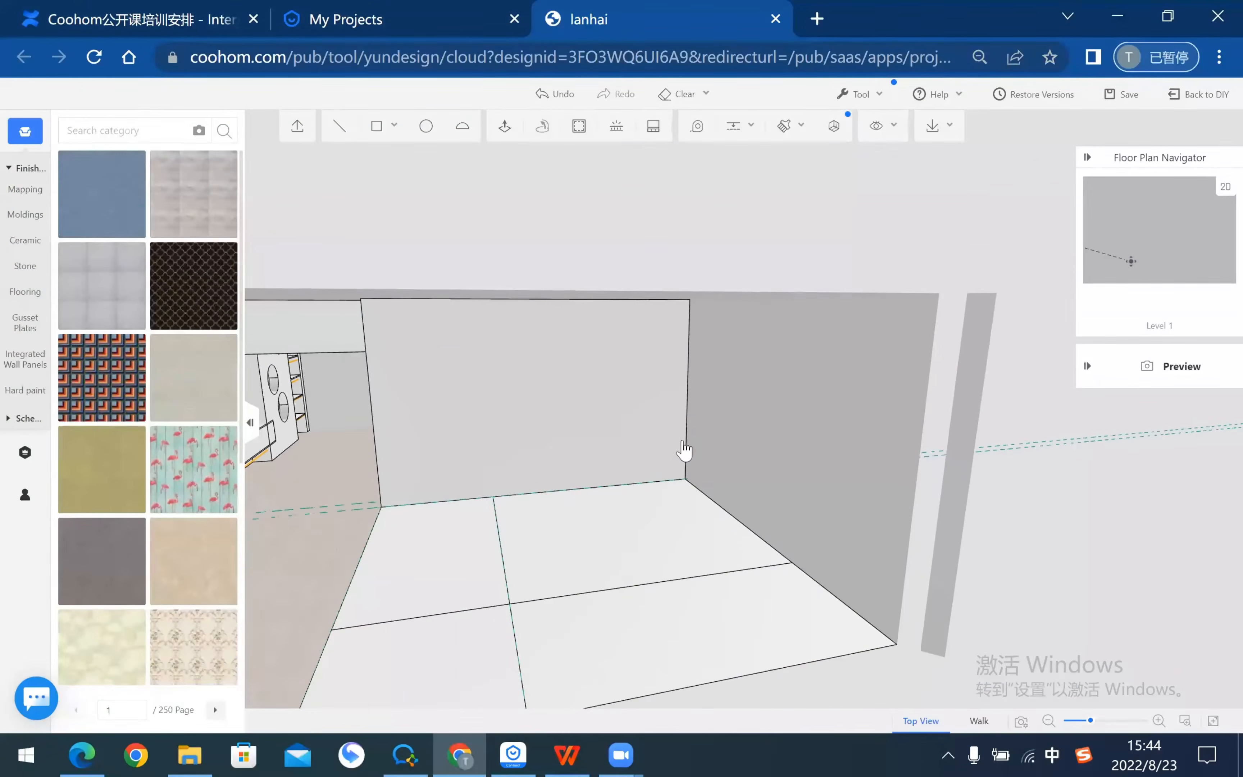
drag(683, 442, 743, 425)
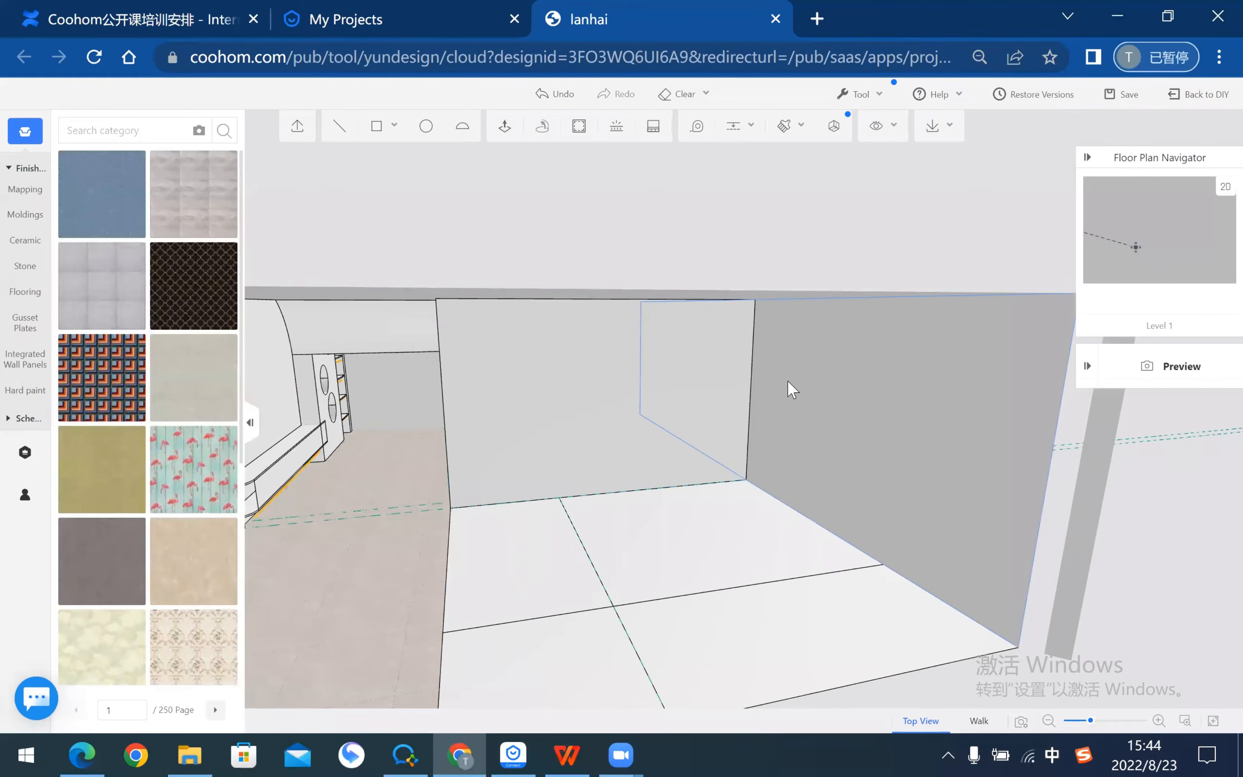
drag(791, 389, 837, 465)
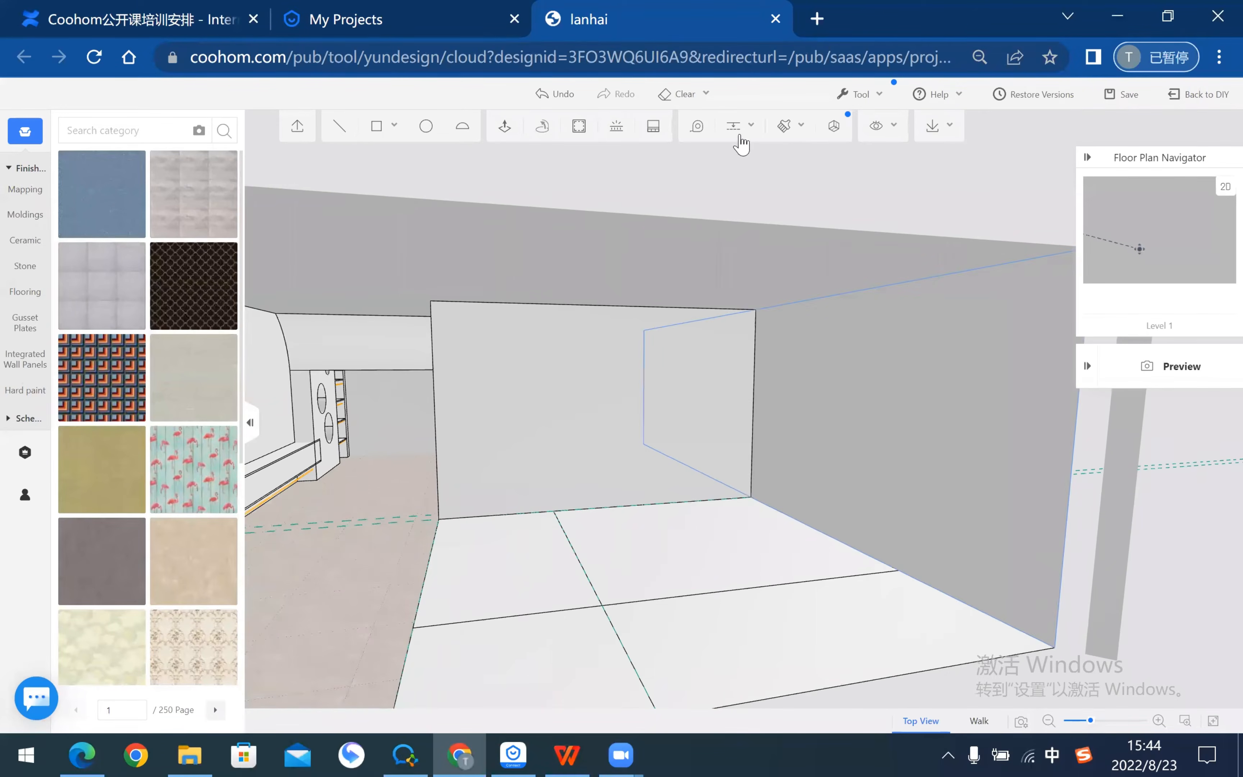
click(737, 129)
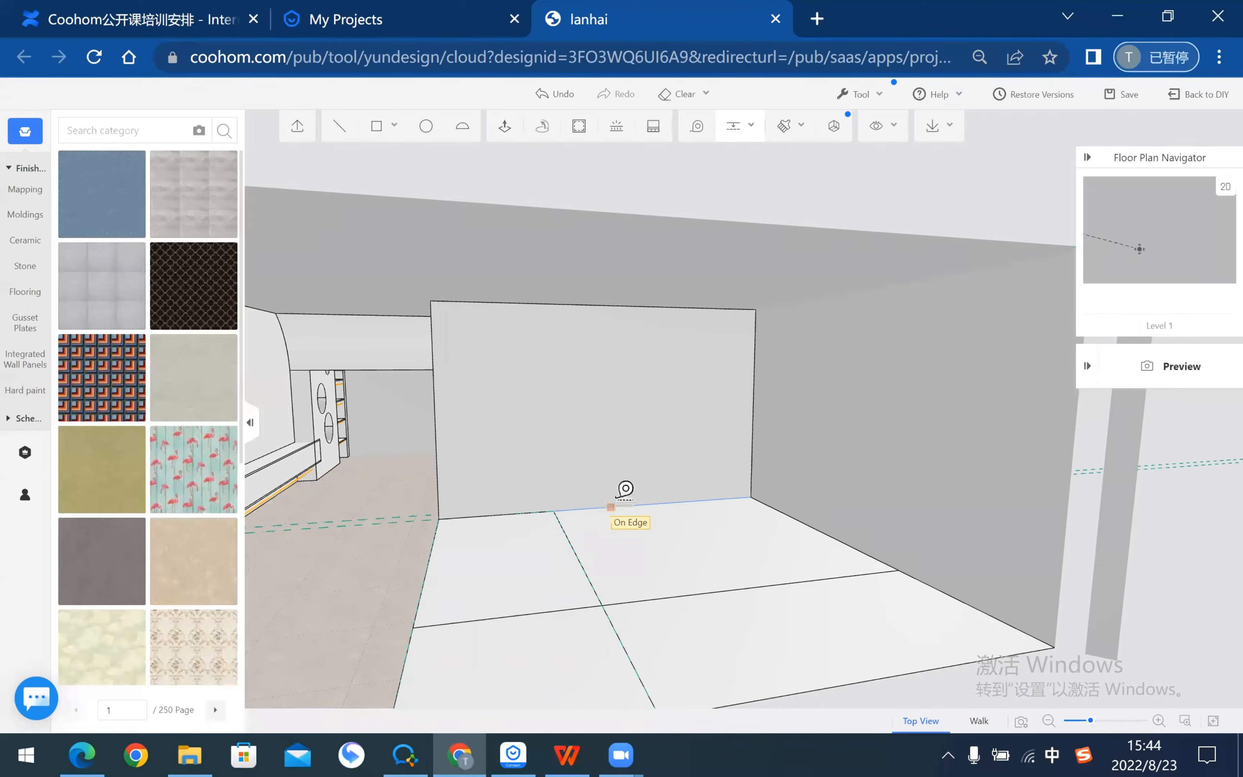
click(625, 494)
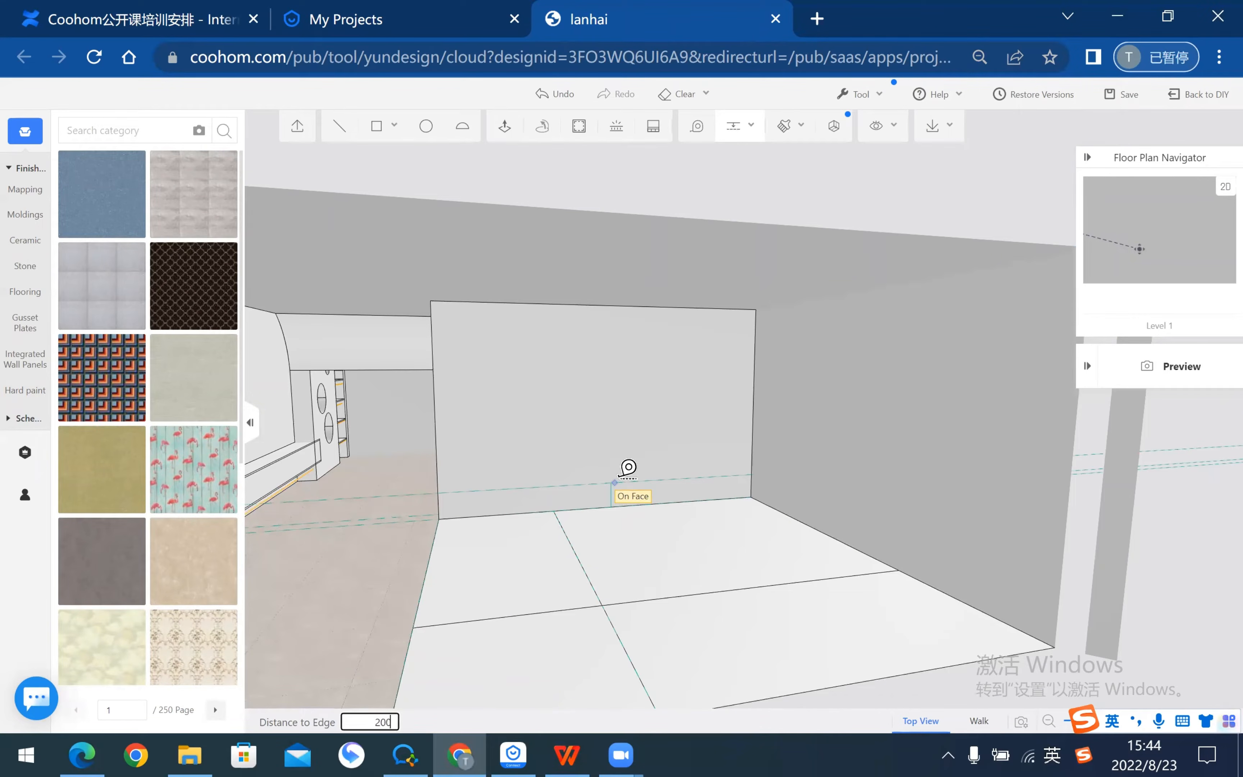
text(200)
key(Return)
scroll(627, 478, up, 2)
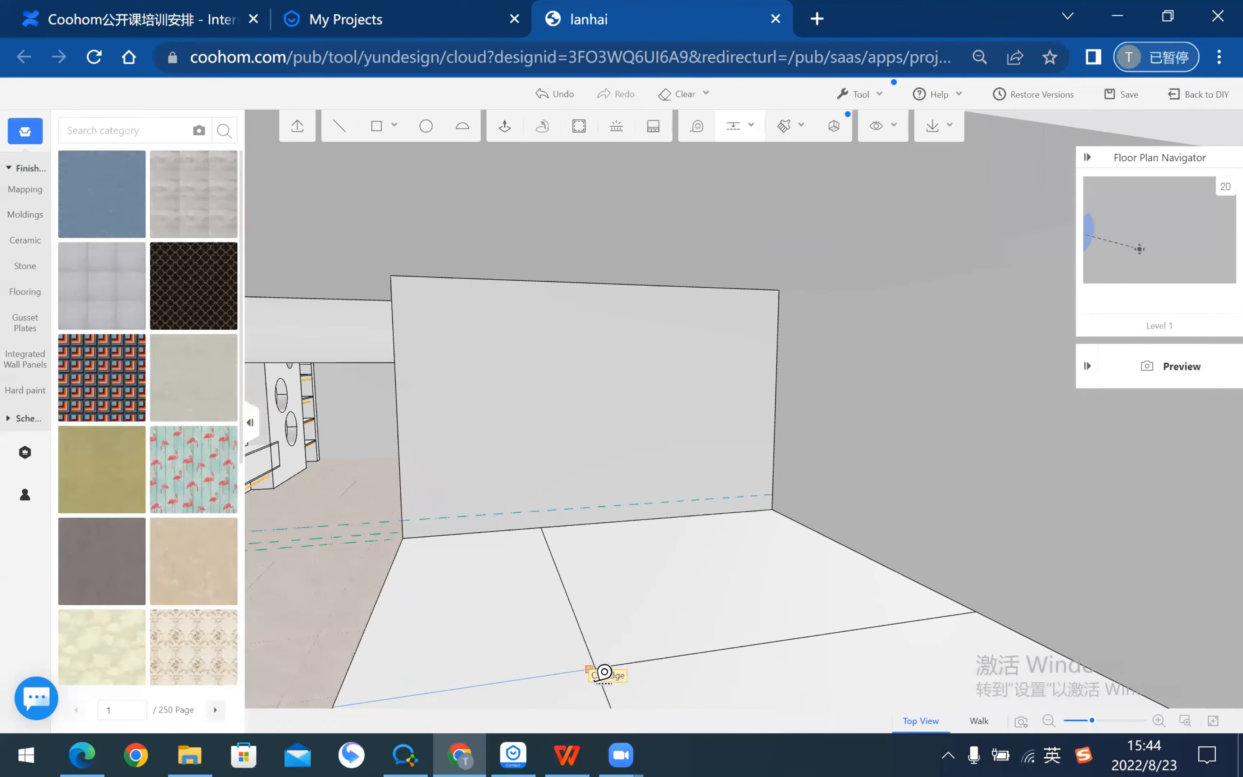
Step: Recheck the stairs reference image, and add a floor guide parallel to the cross line, offset slightly toward the back wall
key(alt+Tab)
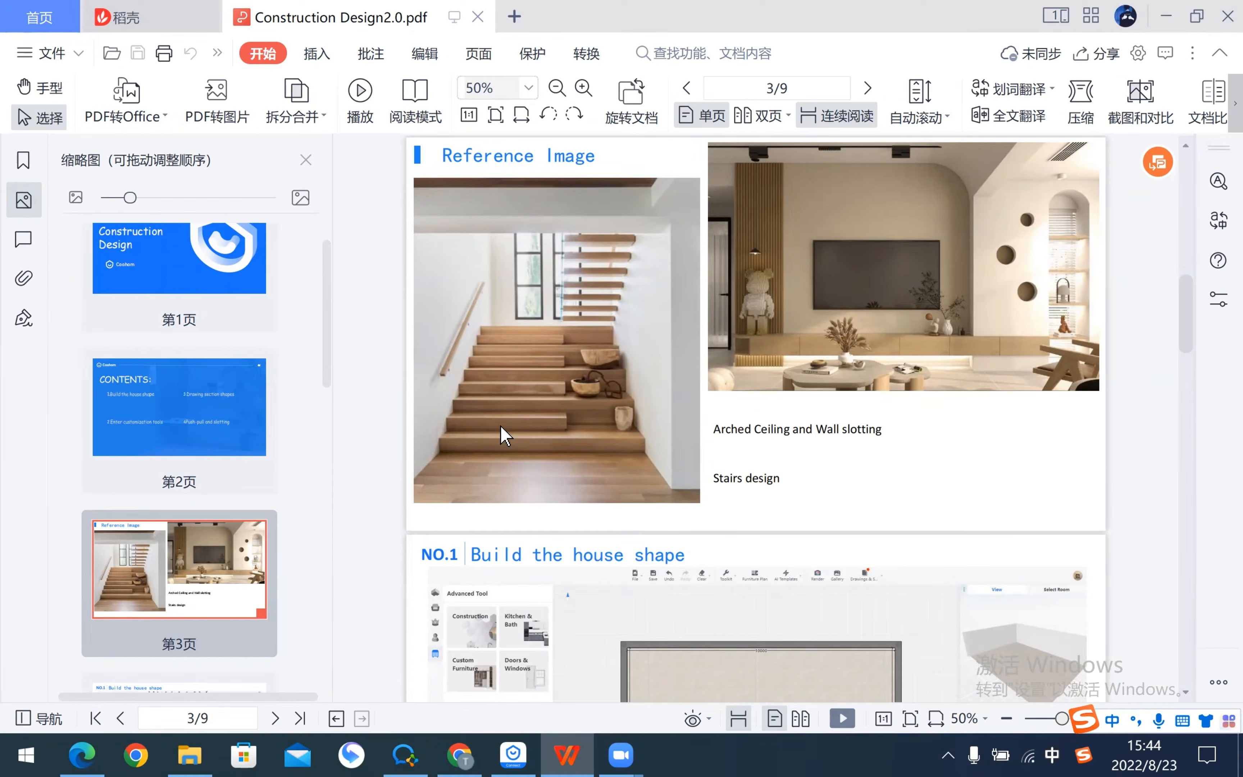
key(alt+Tab)
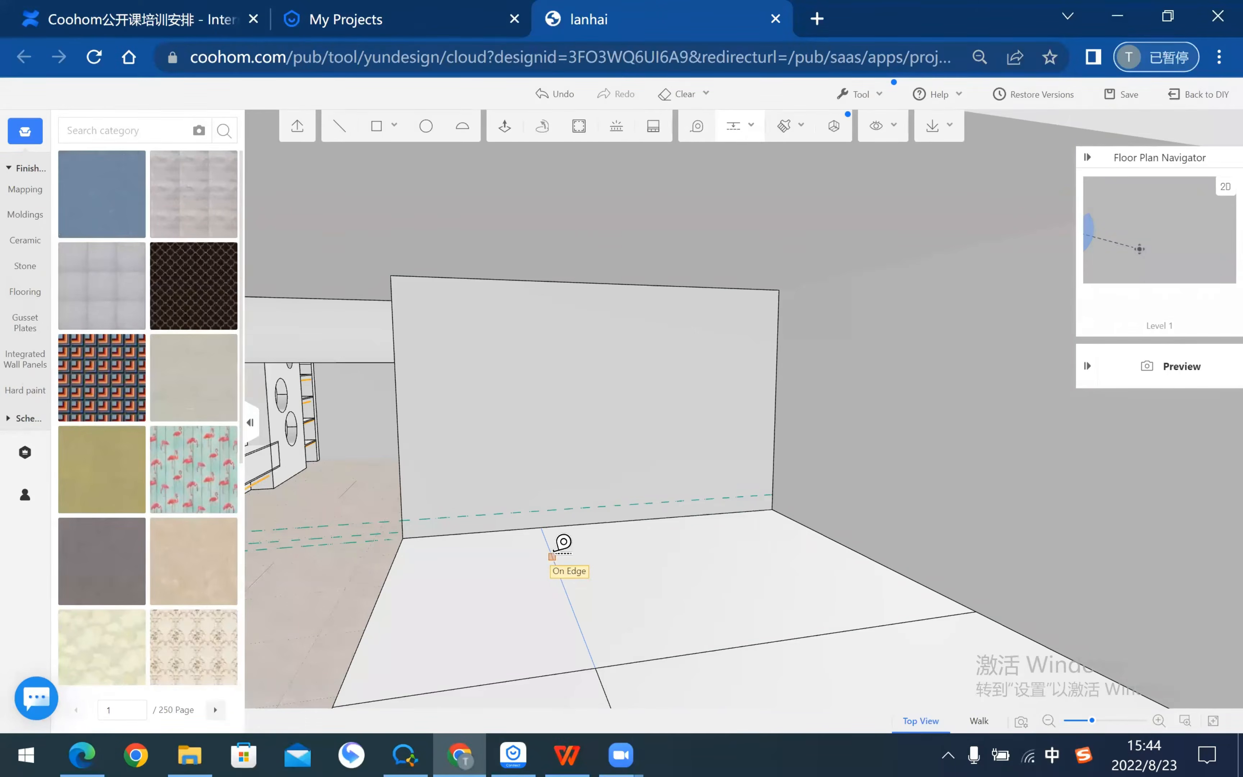
click(553, 556)
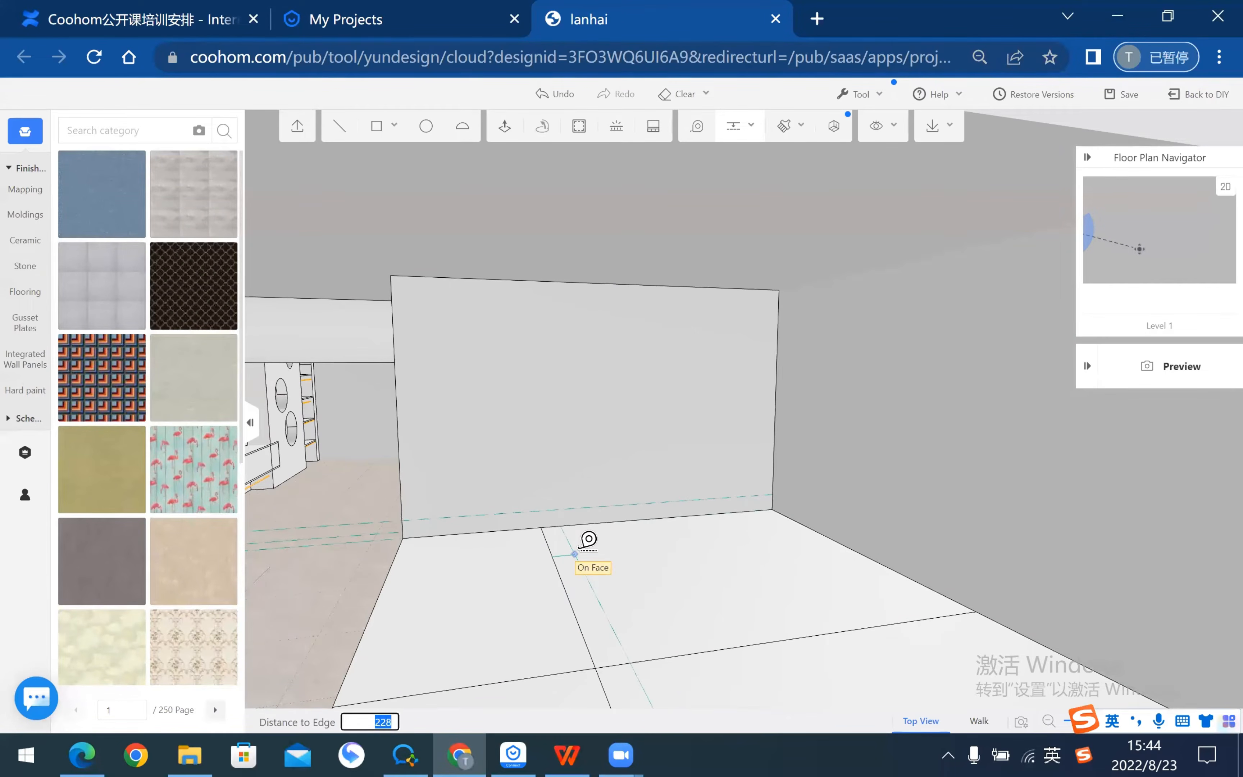
key(Return)
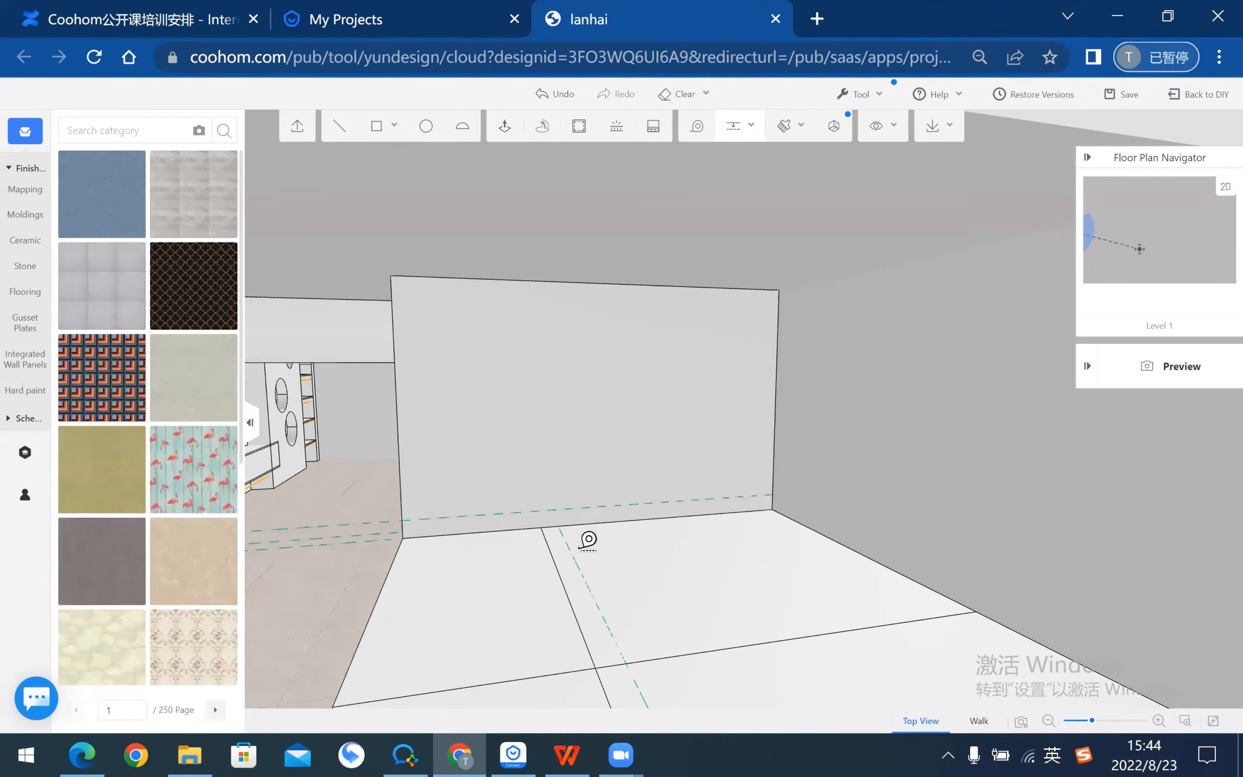
right_drag(674, 580, 630, 529)
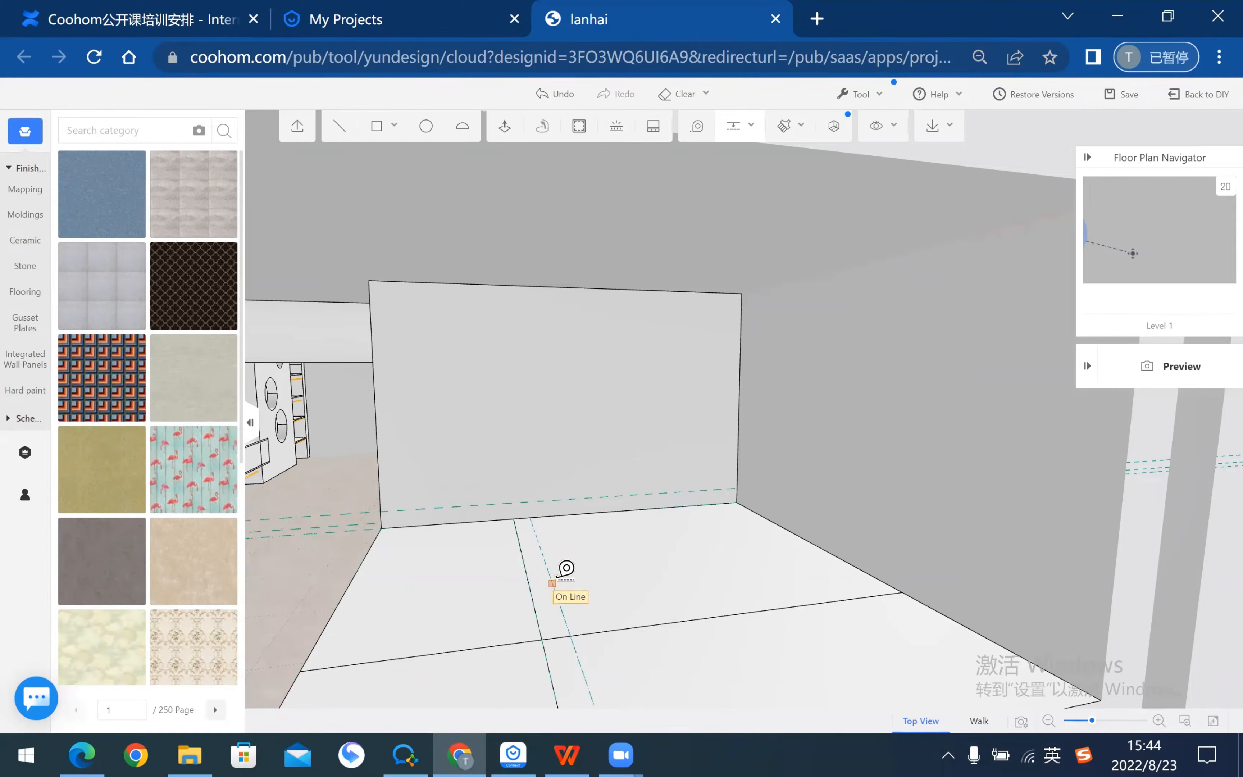
Step: Add a second parallel floor guide 200 mm from the first one toward the back wall, consulting the stairs reference image
click(559, 579)
key(alt+Tab)
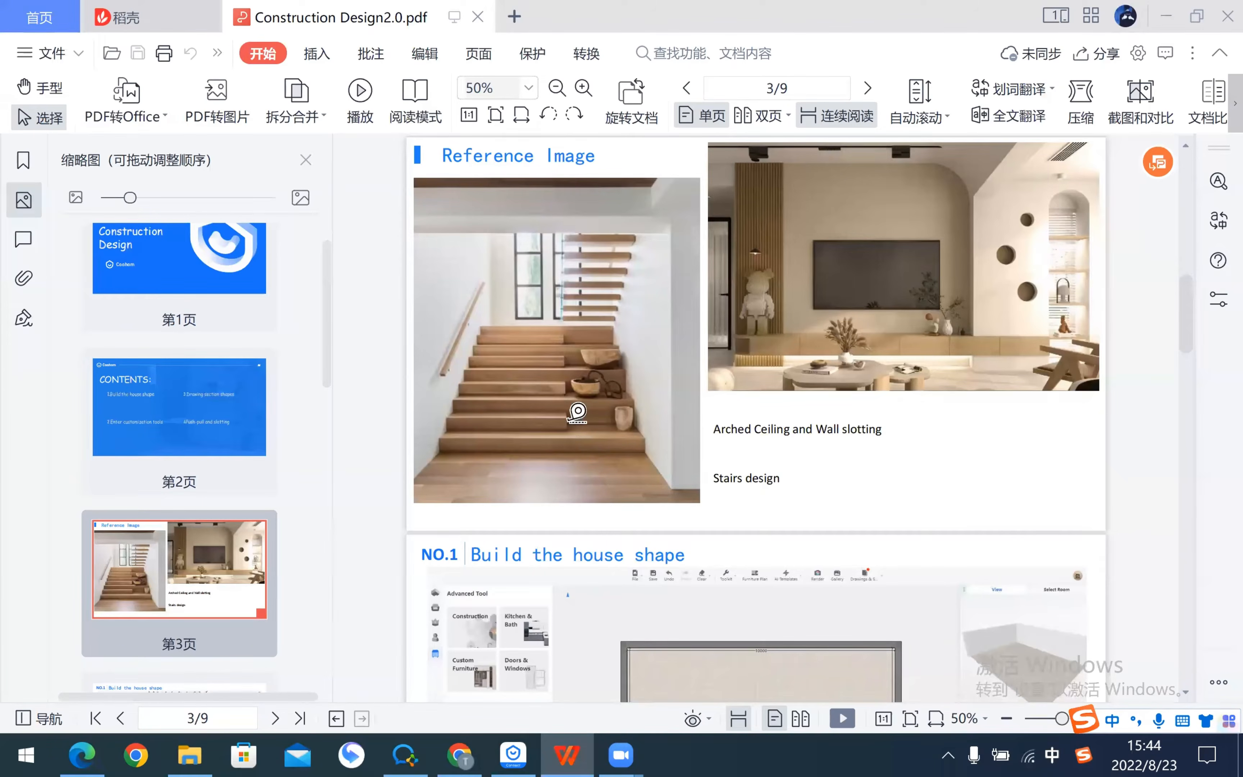
key(alt+Tab)
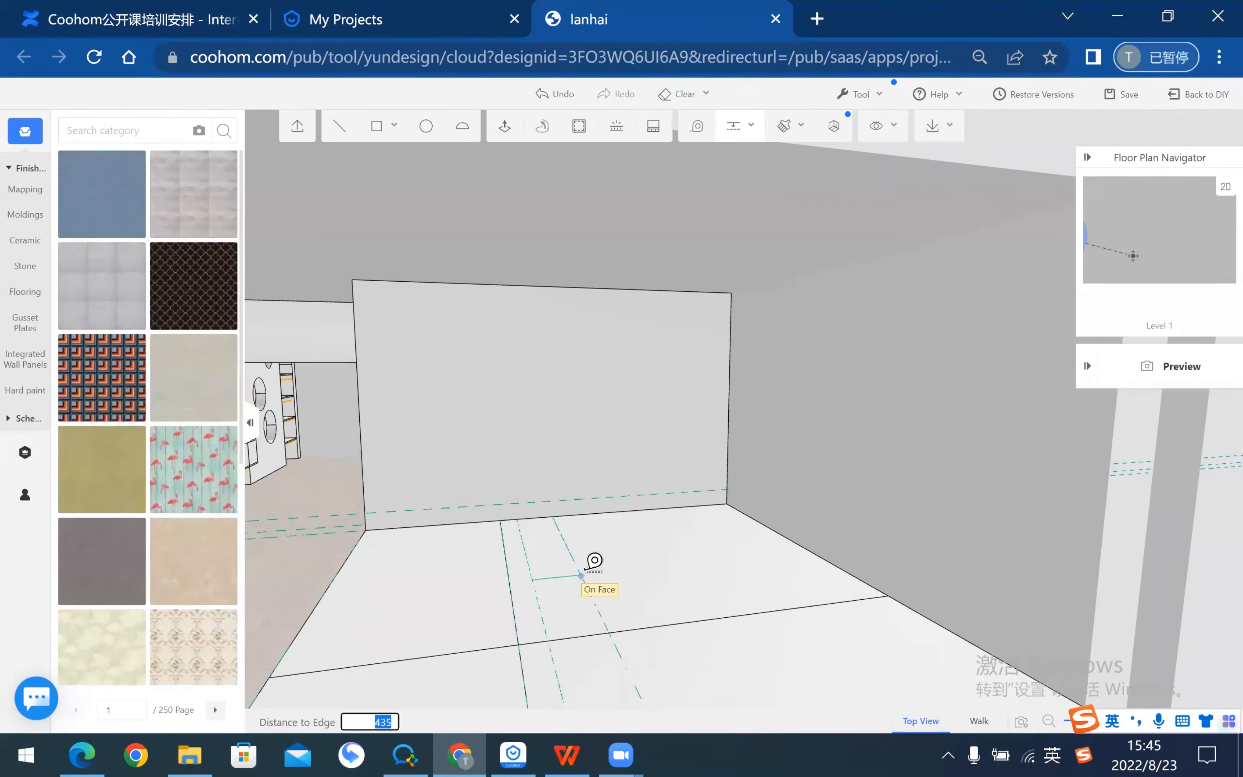
text(200)
key(Return)
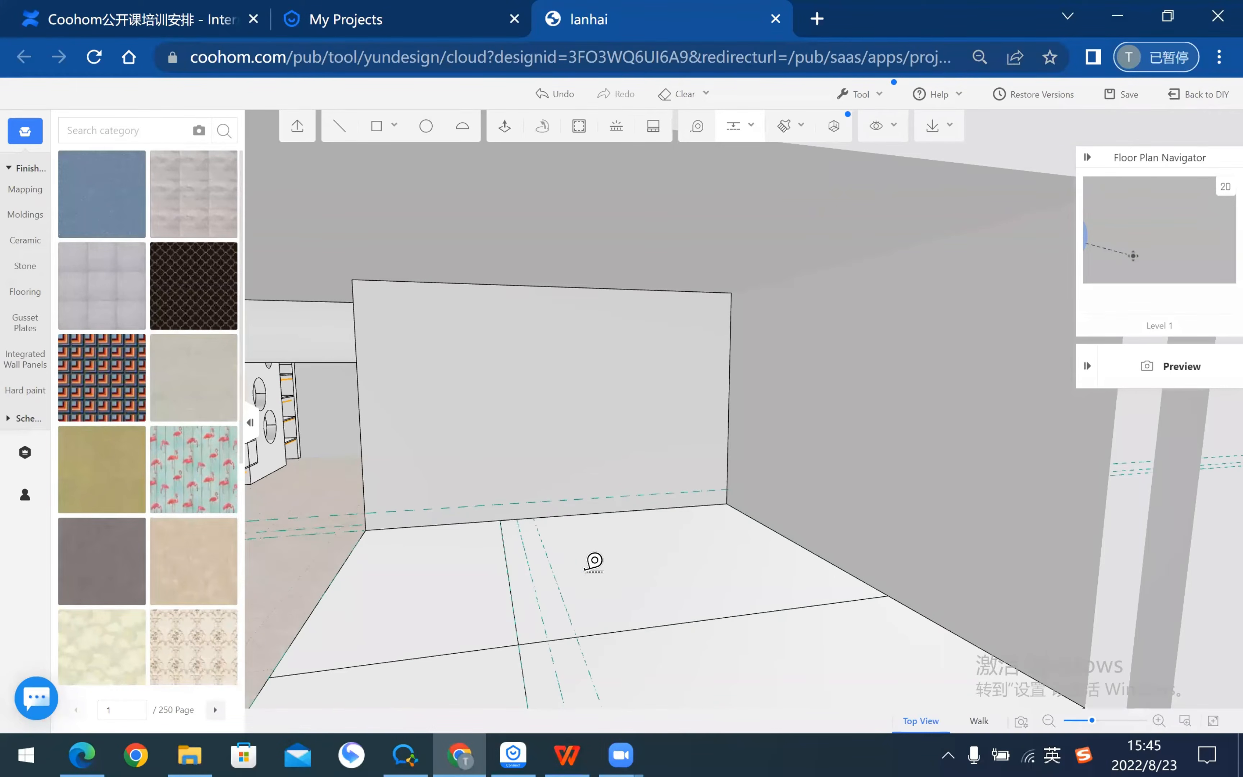
drag(603, 585, 617, 468)
scroll(617, 468, down, 1)
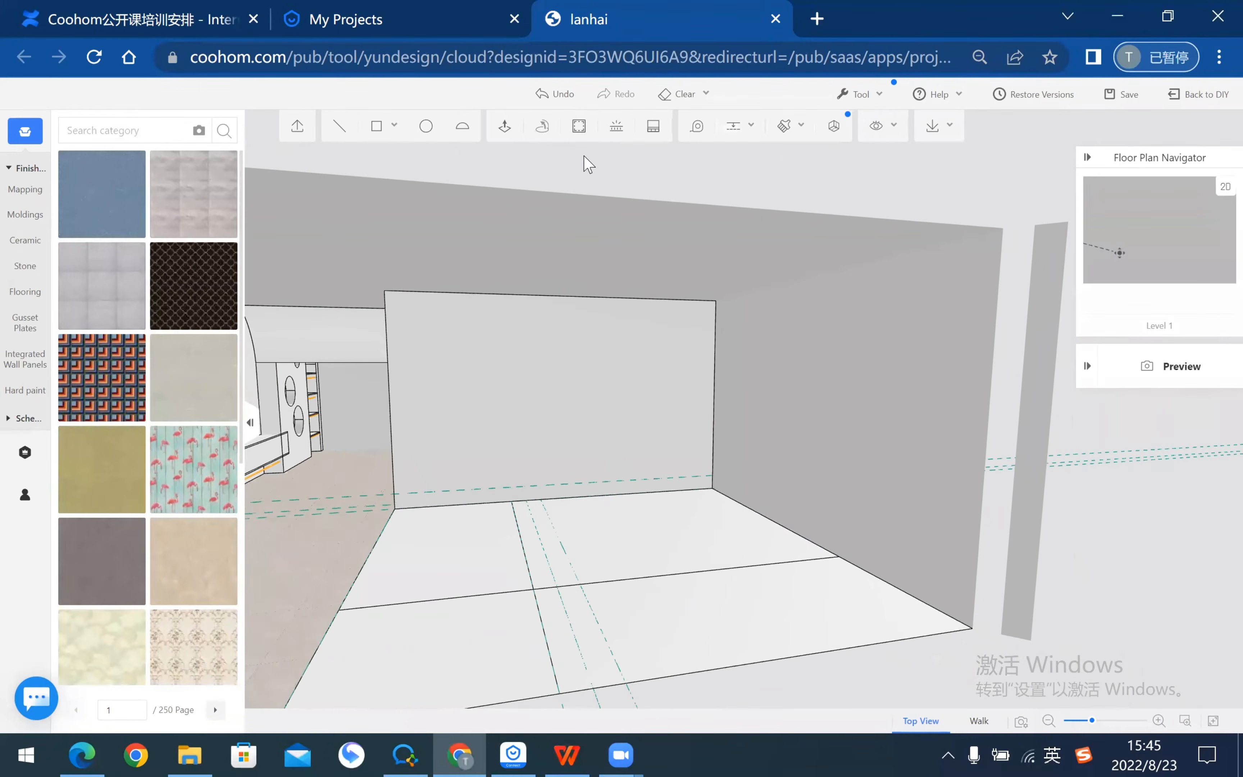
click(386, 129)
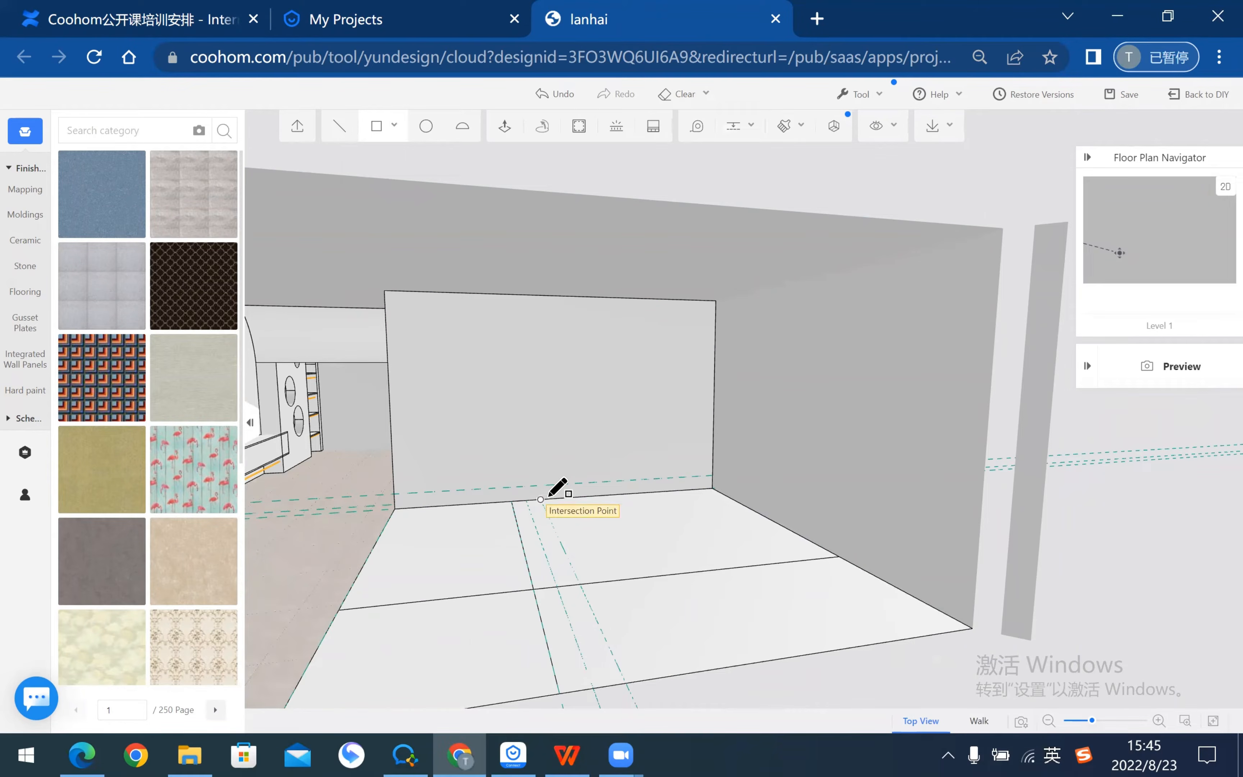
click(541, 499)
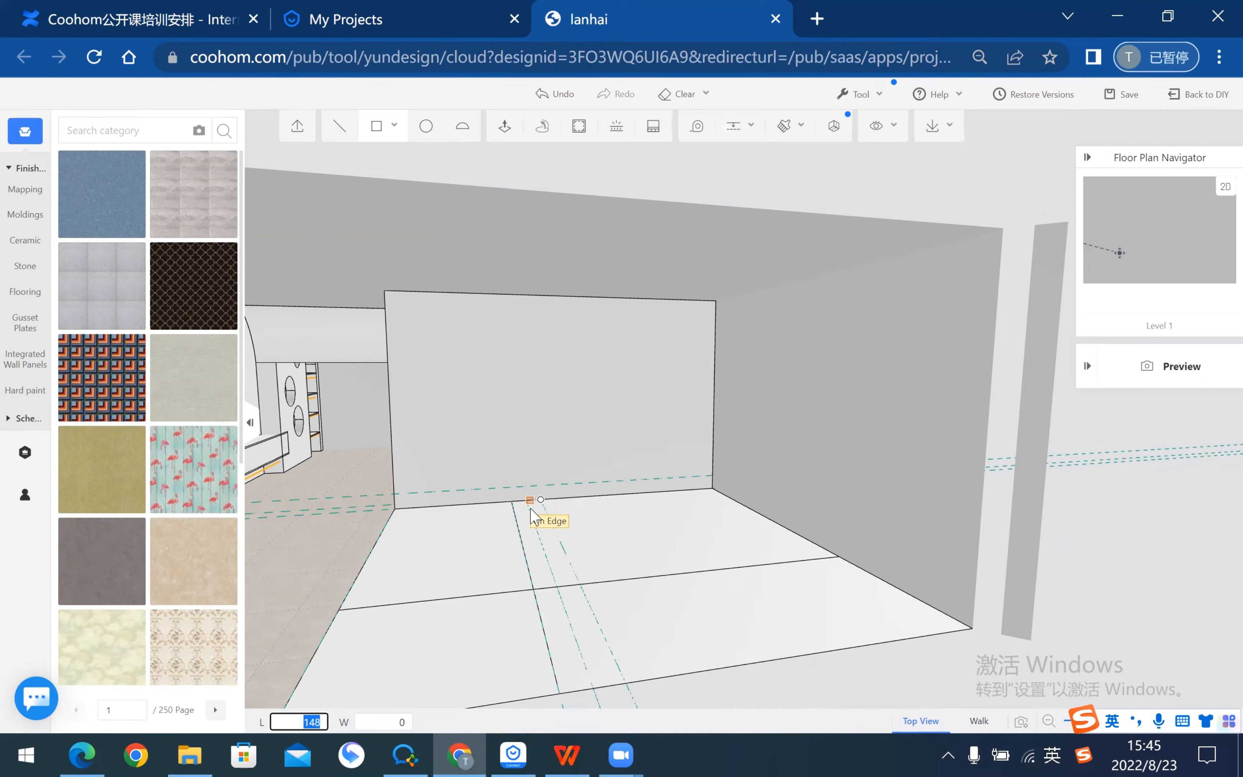
key(Escape)
Step: Draw a rectangle on the floor from the cross line's end at the partition wall out to the farthest parallel guide, spanning the full floor
click(377, 133)
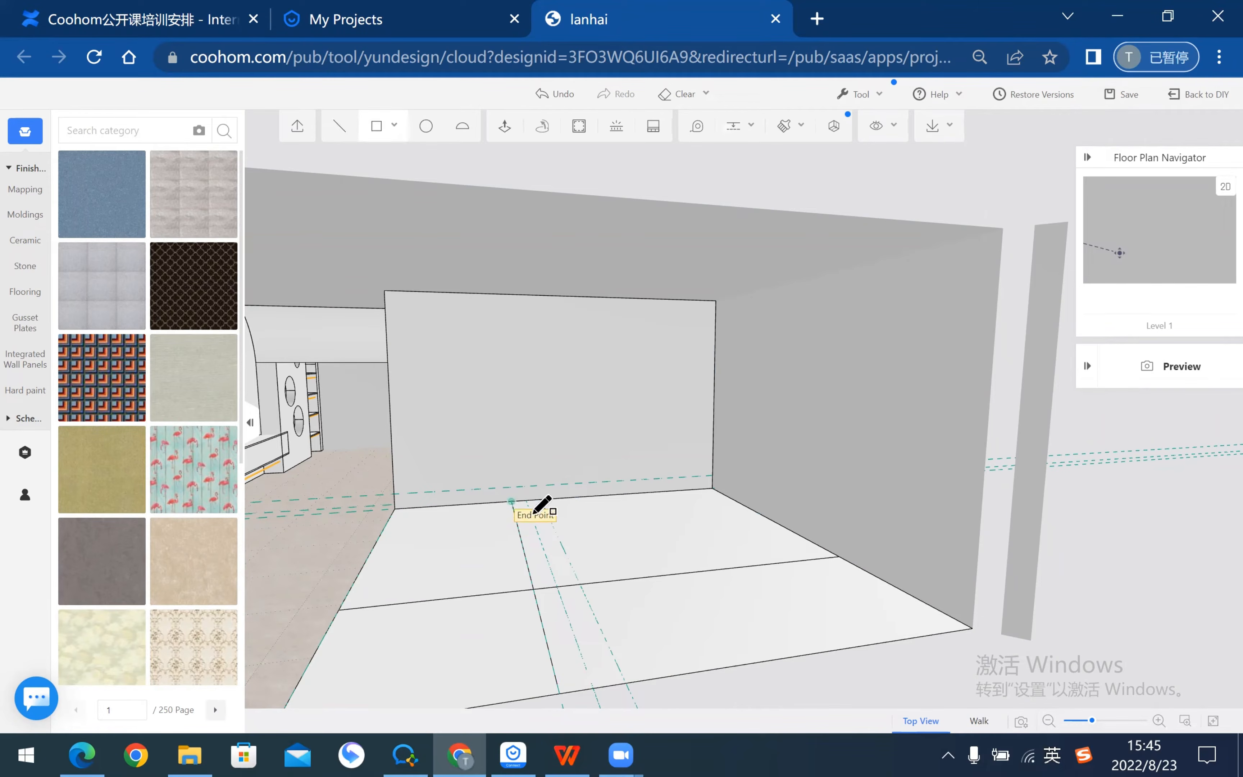
click(534, 511)
click(627, 681)
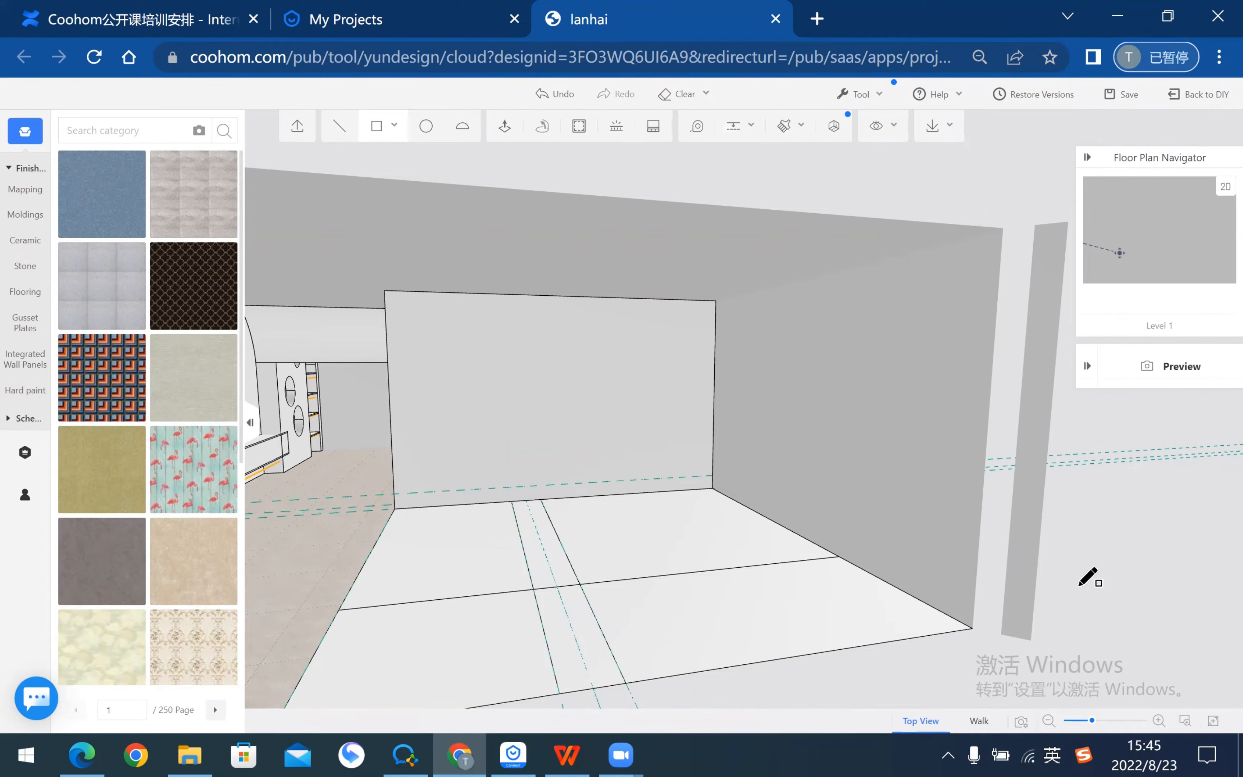
Step: Delete the dividing line's segments inside the new floor strip and between the strip and the back wall
drag(1110, 598, 1095, 592)
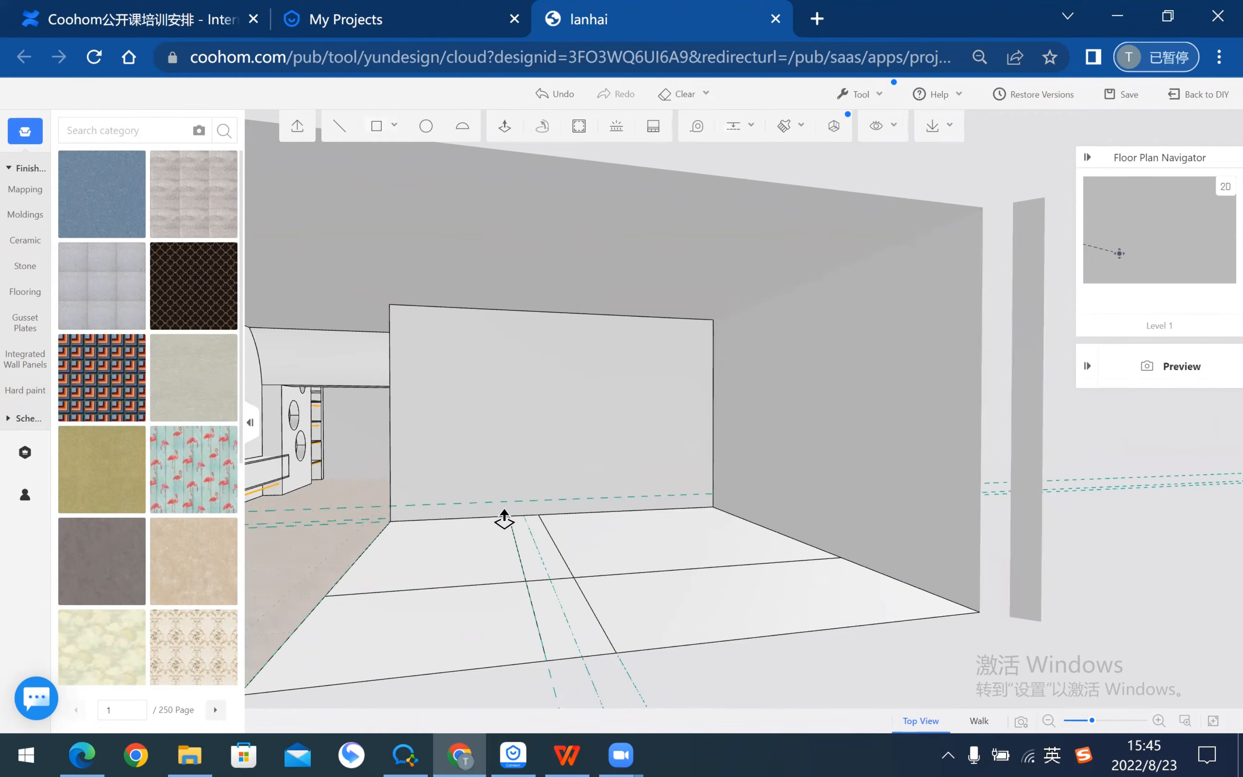
key(Escape)
click(561, 579)
click(638, 533)
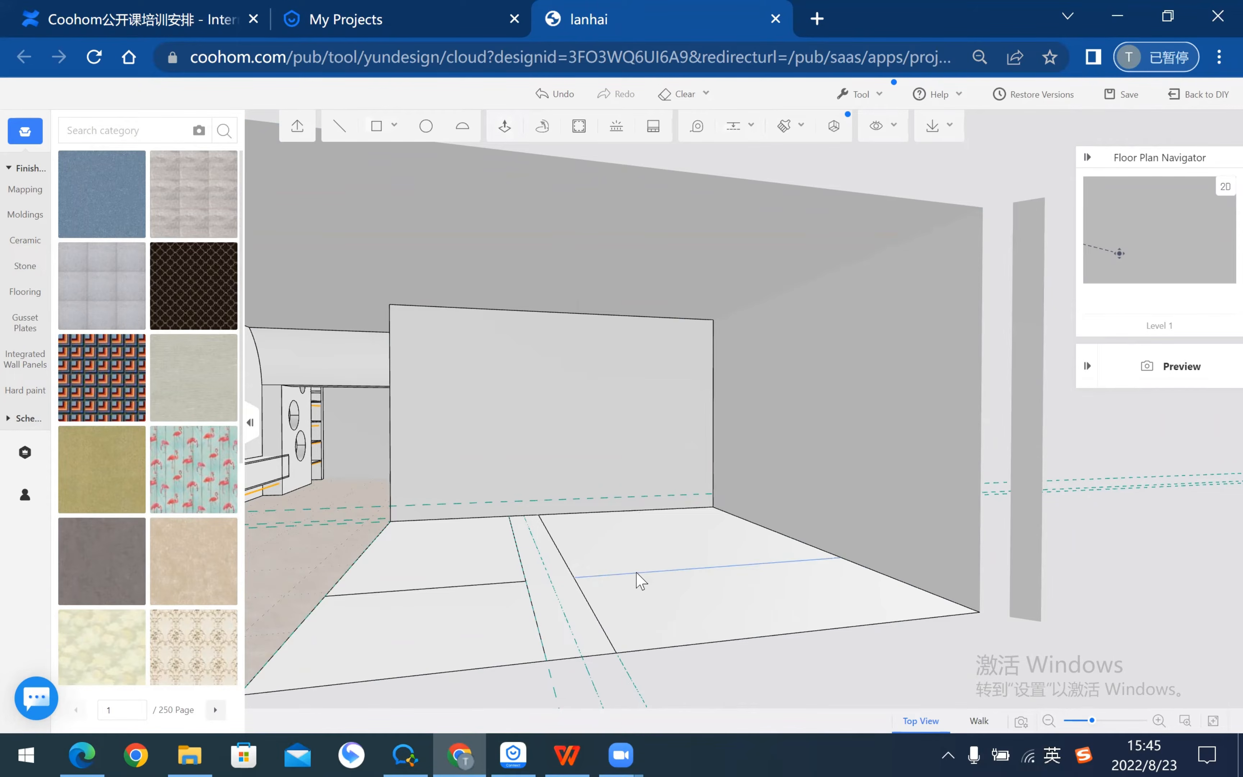
click(637, 572)
click(715, 521)
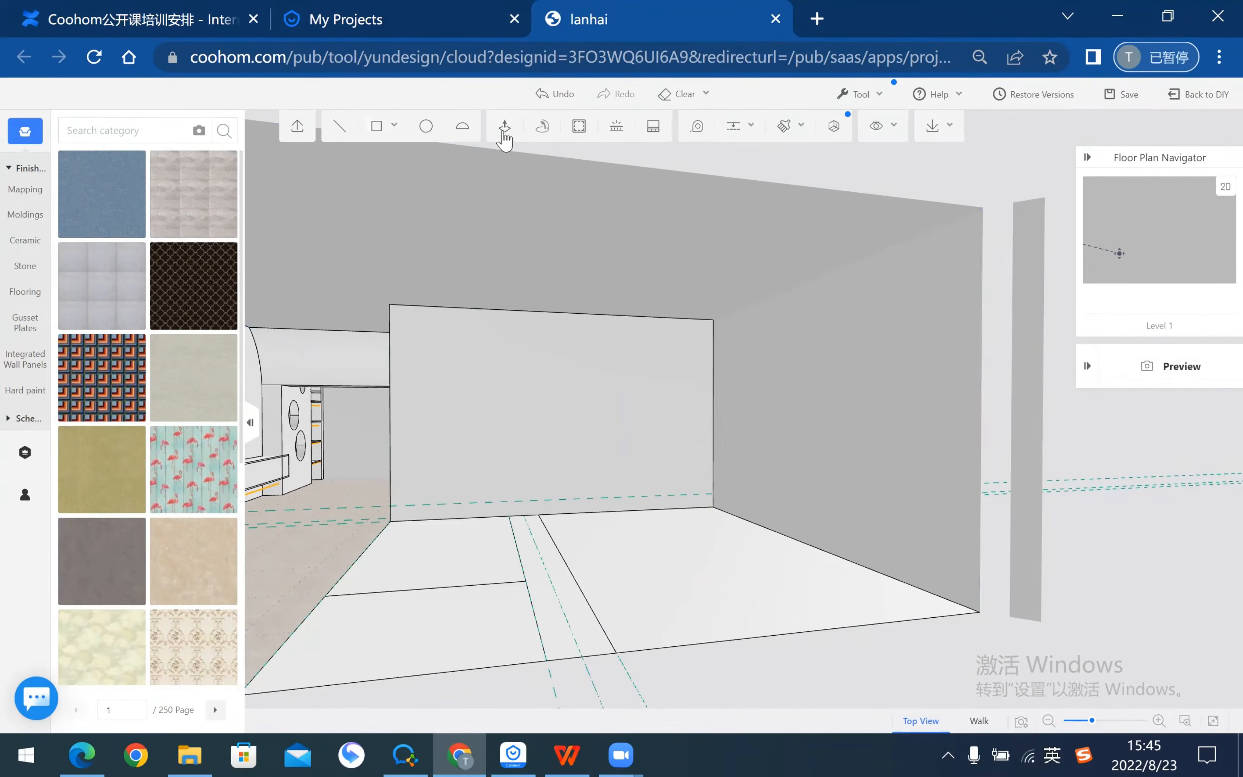
Step: Extrude the floor strip upward 200 mm to form the first stair step
click(505, 131)
click(567, 611)
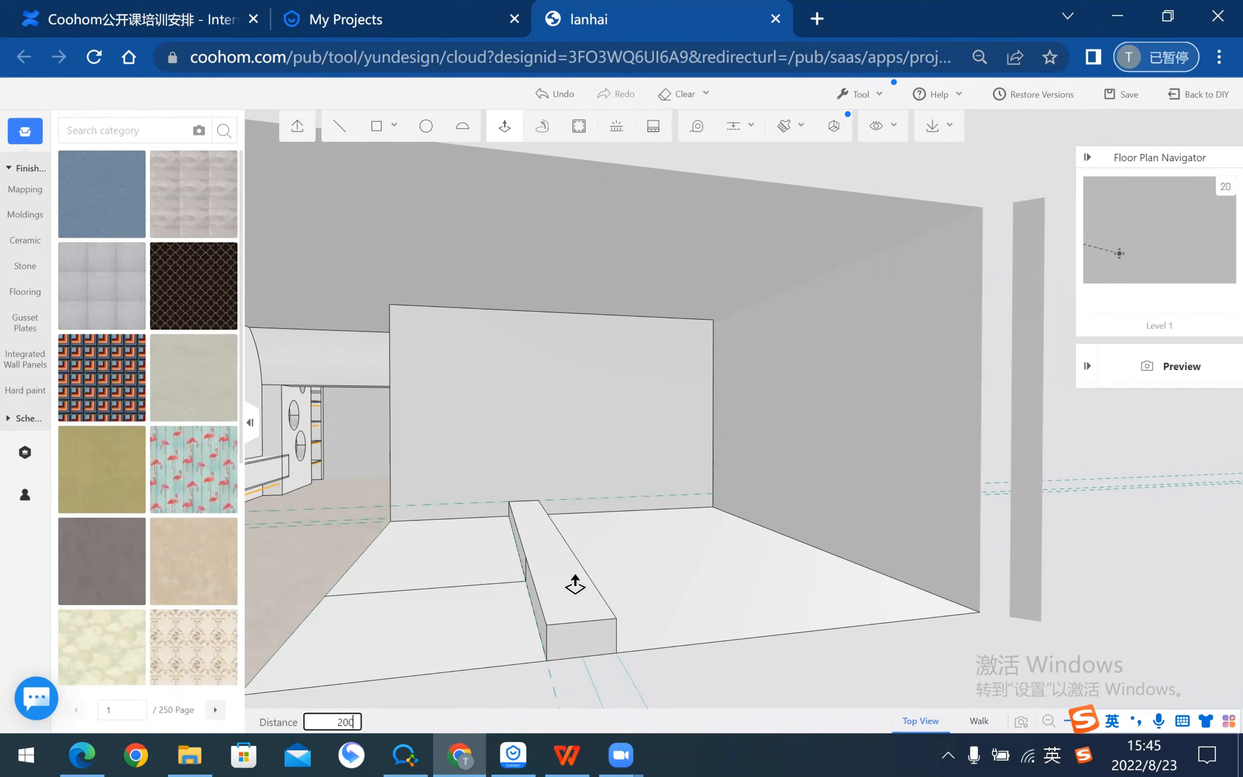
key(Return)
Step: Add a lengthwise guide on top of the first step, about 200 mm from its back edge
scroll(636, 436, up, 2)
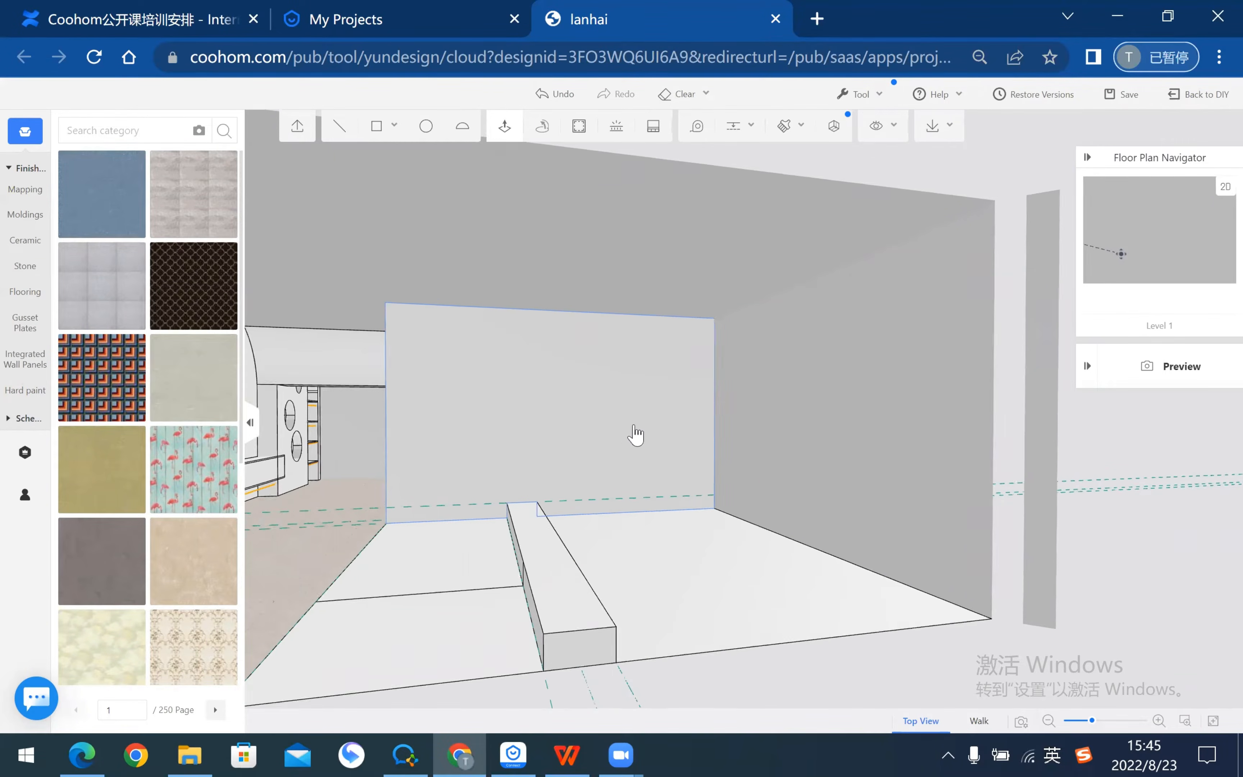
click(733, 131)
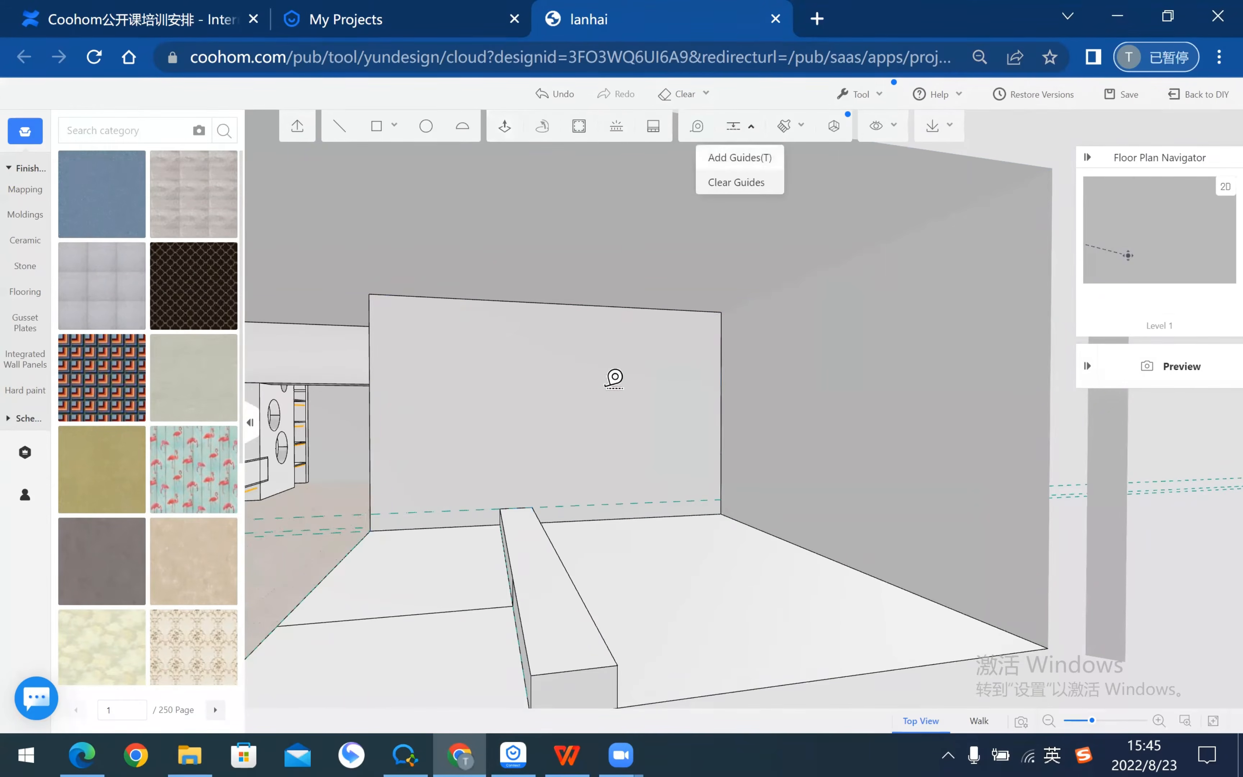
click(511, 569)
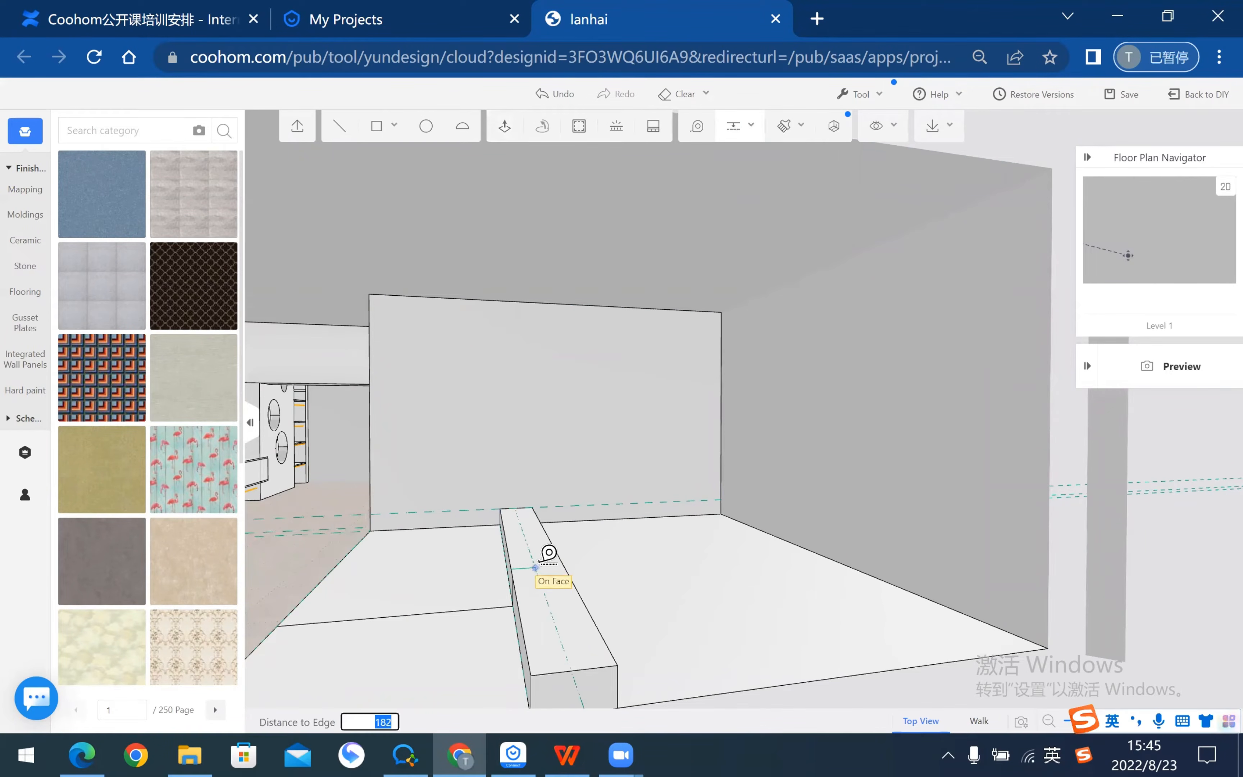
click(591, 660)
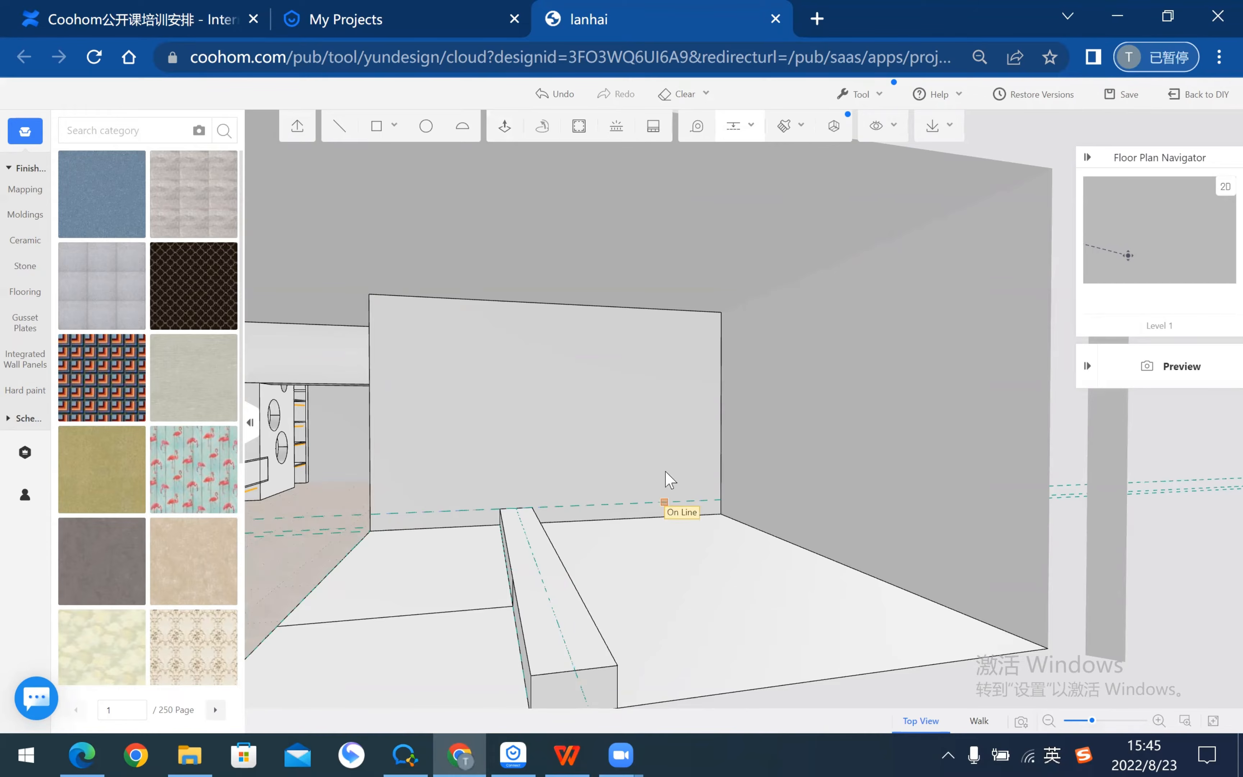
key(Escape)
Step: Check the stairs reference image in the PDF, and add a floor guide parallel to the partition wall, in line with the dividing line
scroll(641, 493, up, 3)
scroll(640, 539, down, 2)
right_drag(703, 573, 585, 674)
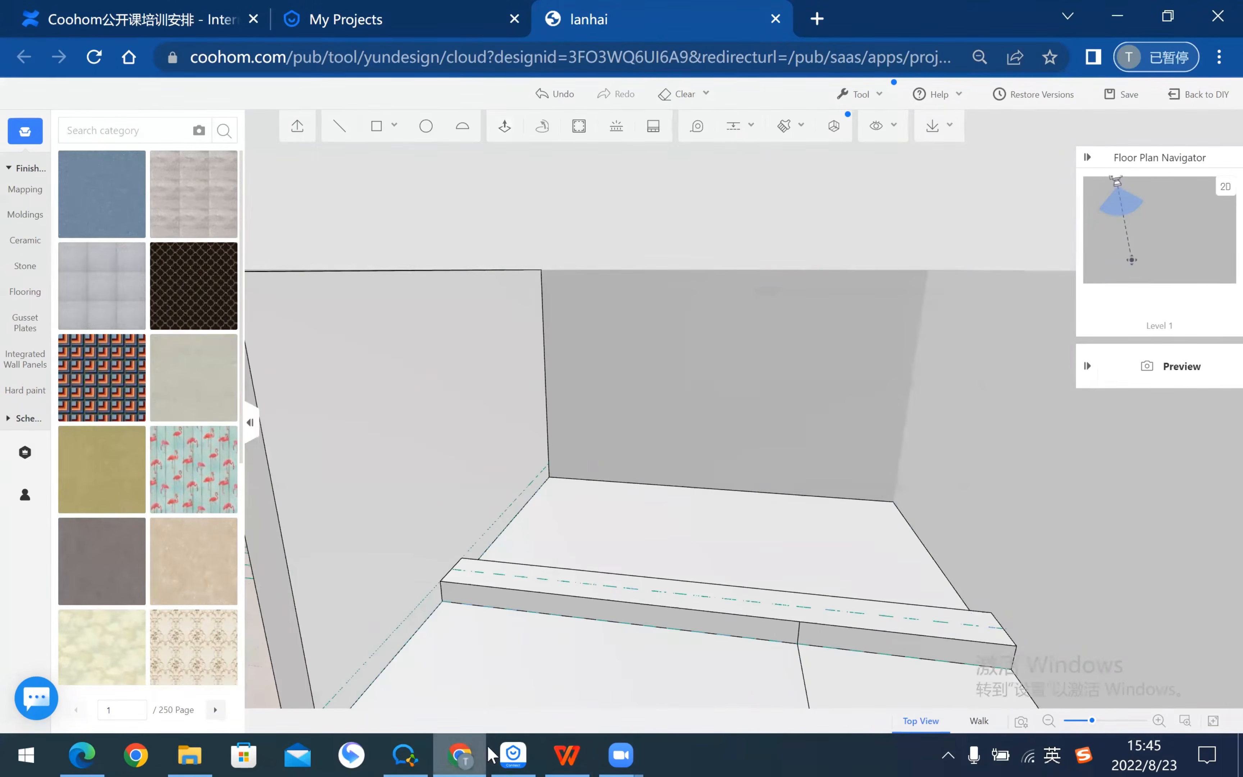
click(568, 755)
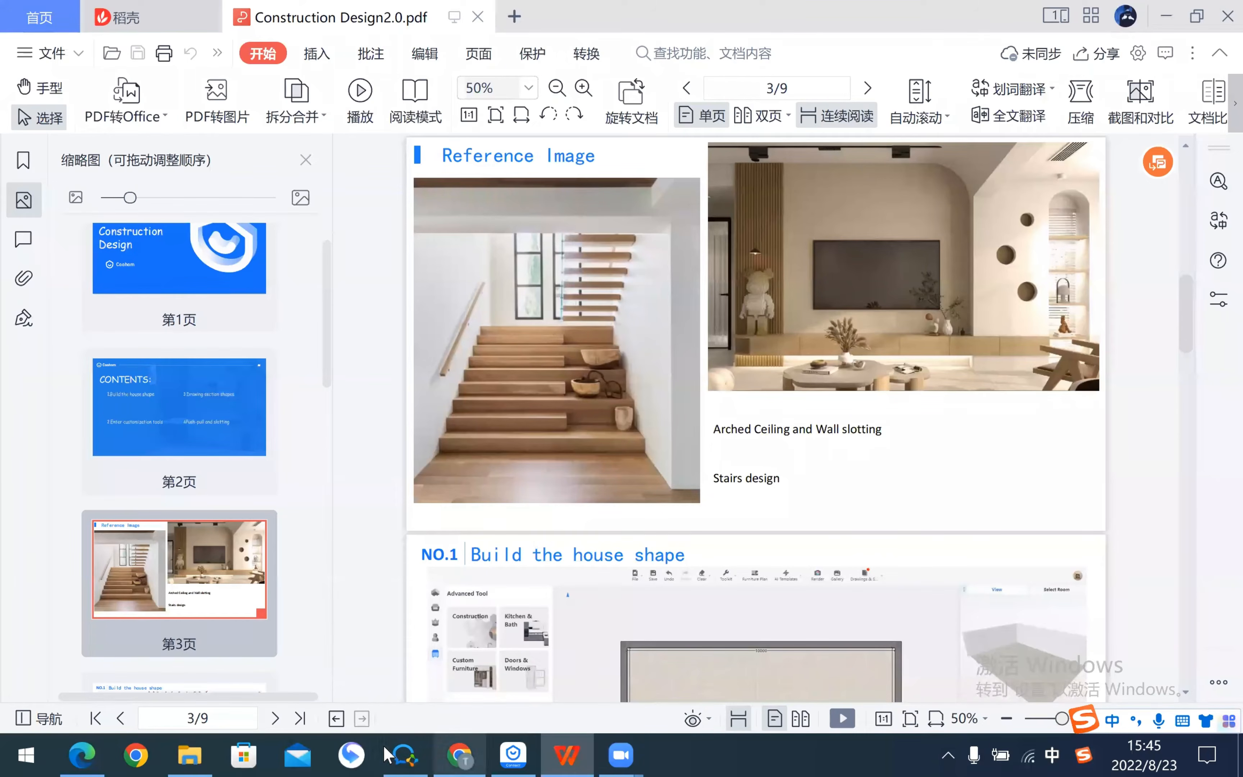
mouse_move(455, 755)
click(491, 668)
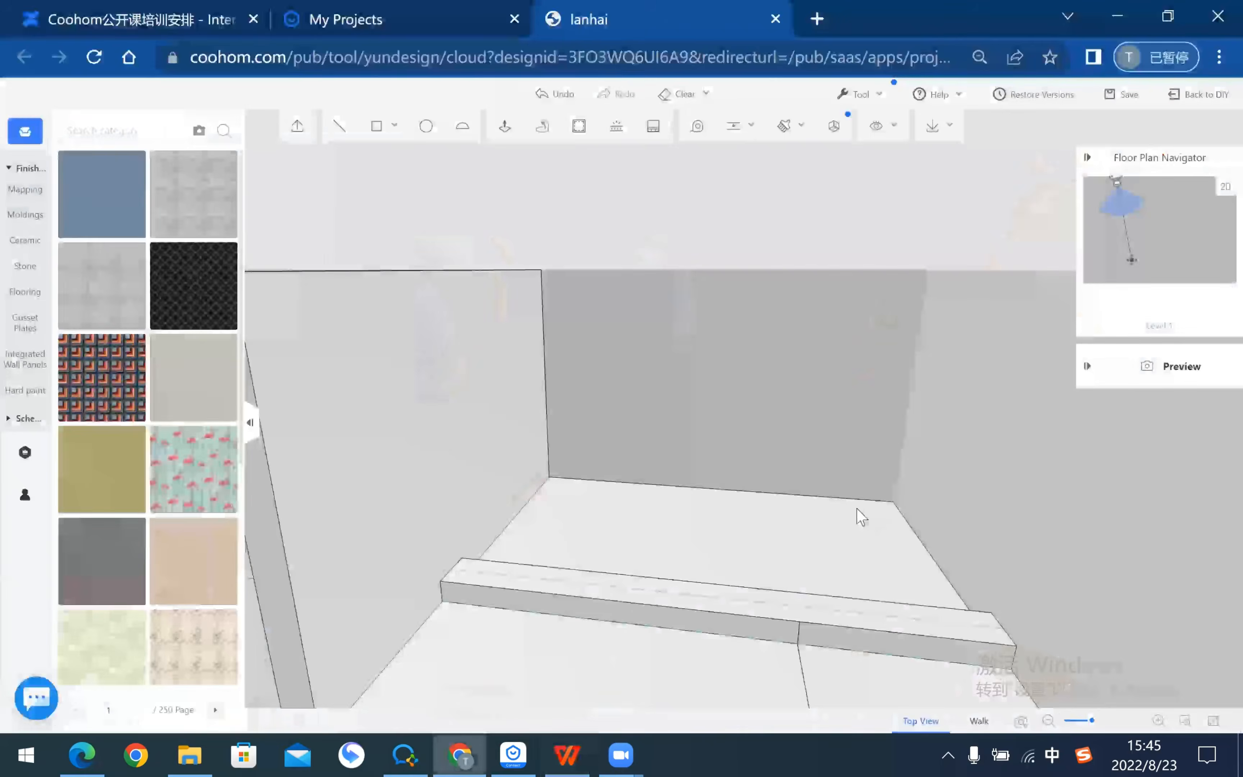
drag(795, 459, 590, 175)
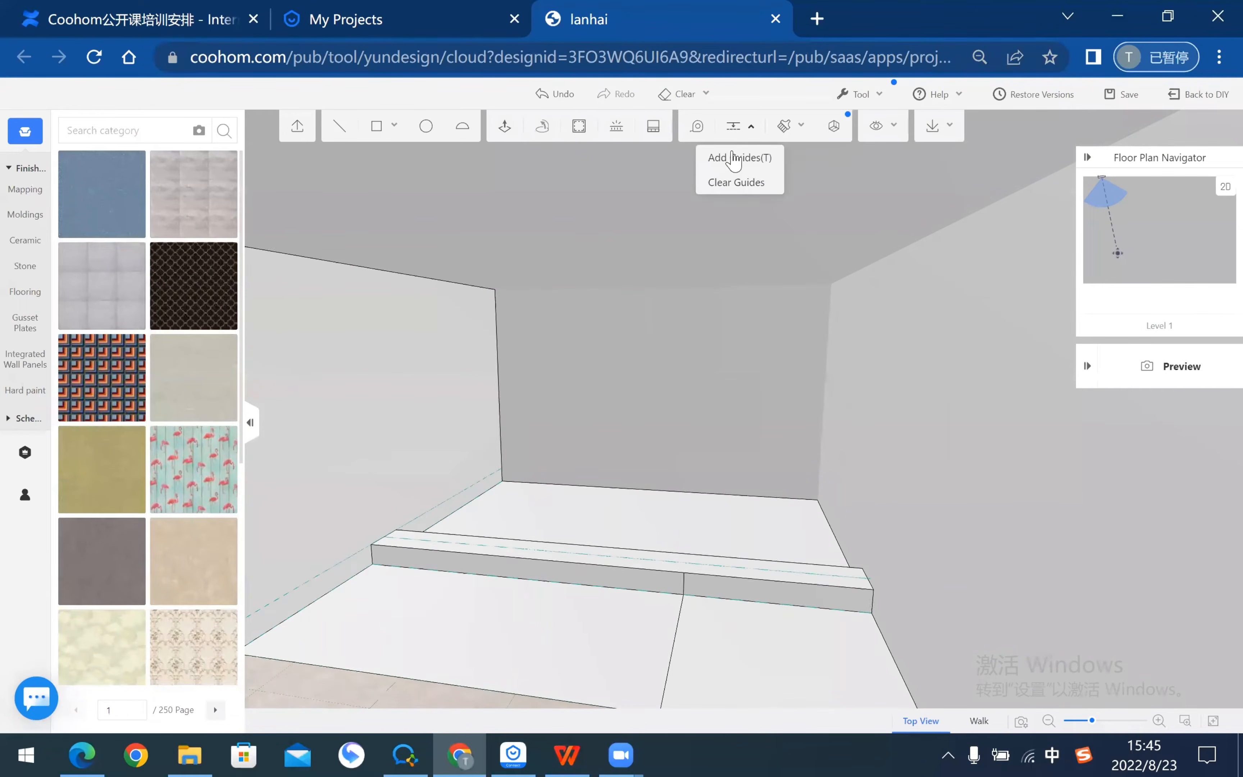
click(738, 159)
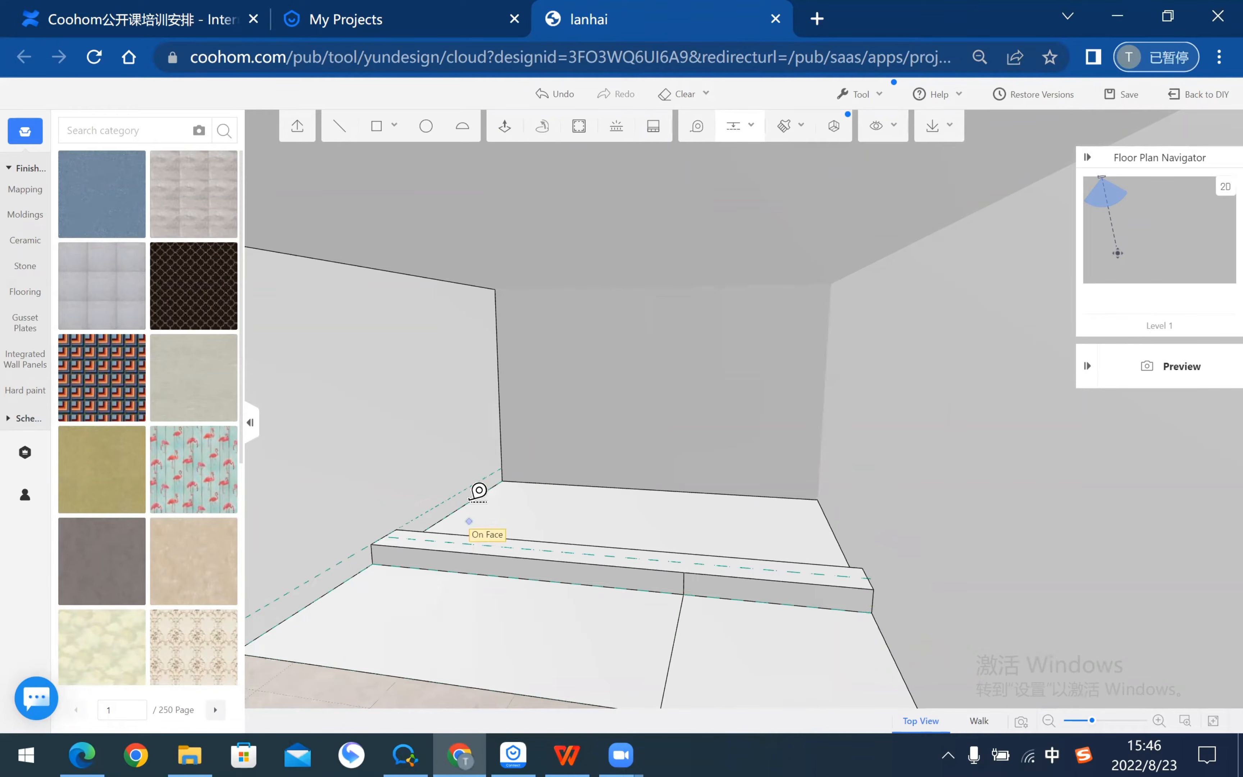
click(479, 493)
click(691, 558)
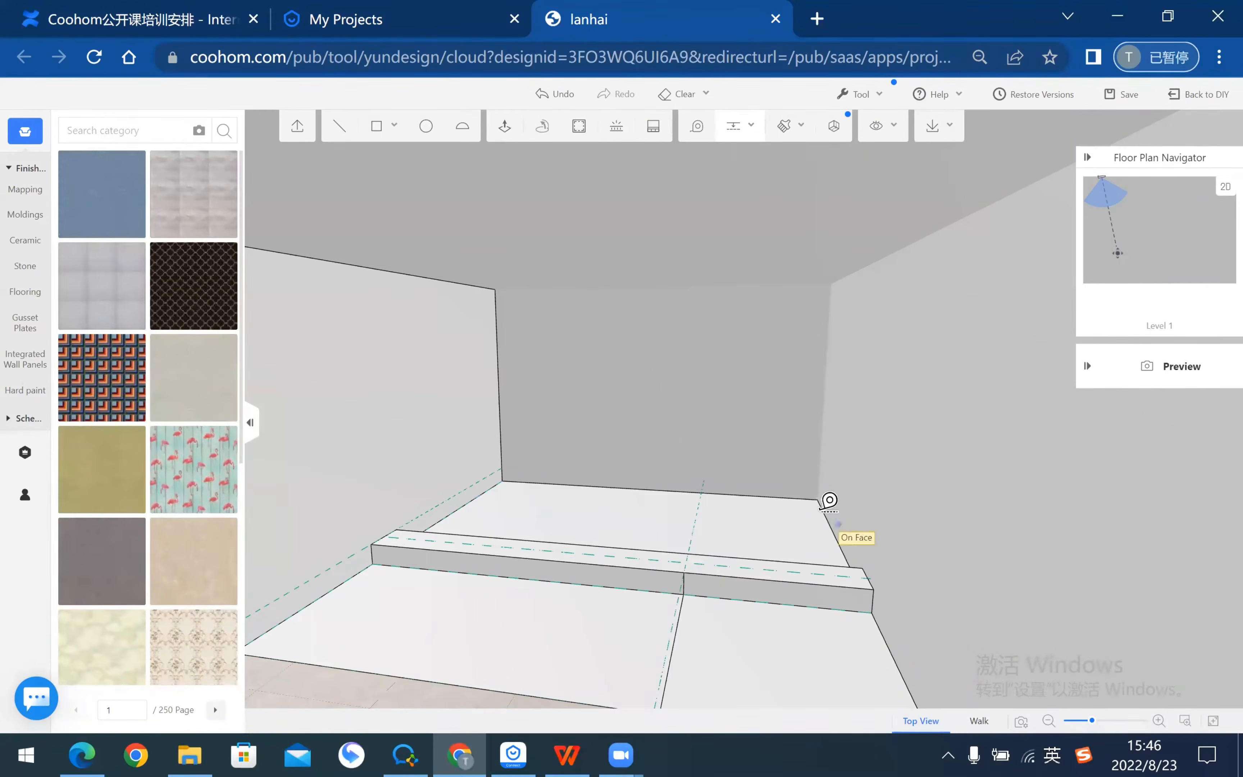
Step: Recheck the stairs reference image, and add a floor guide behind the first step, parallel to its back edge
middle_drag(746, 468, 822, 513)
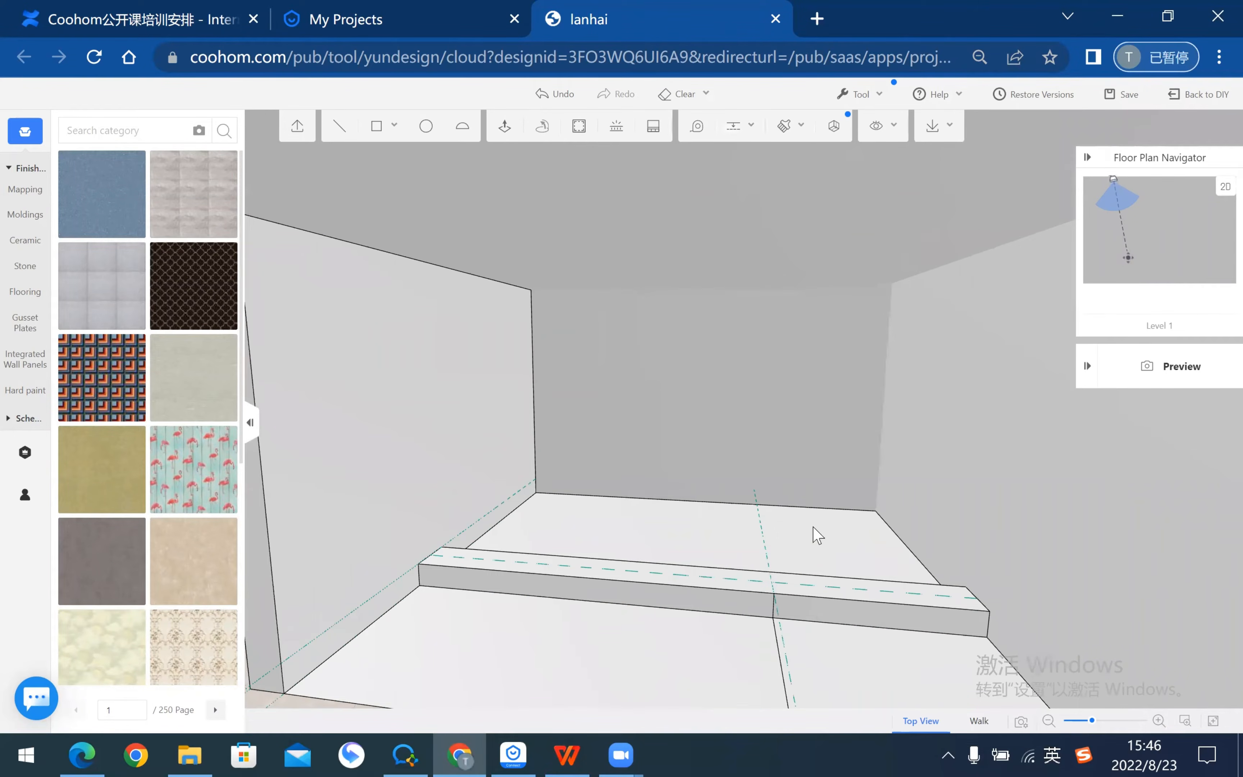
key(alt+Tab)
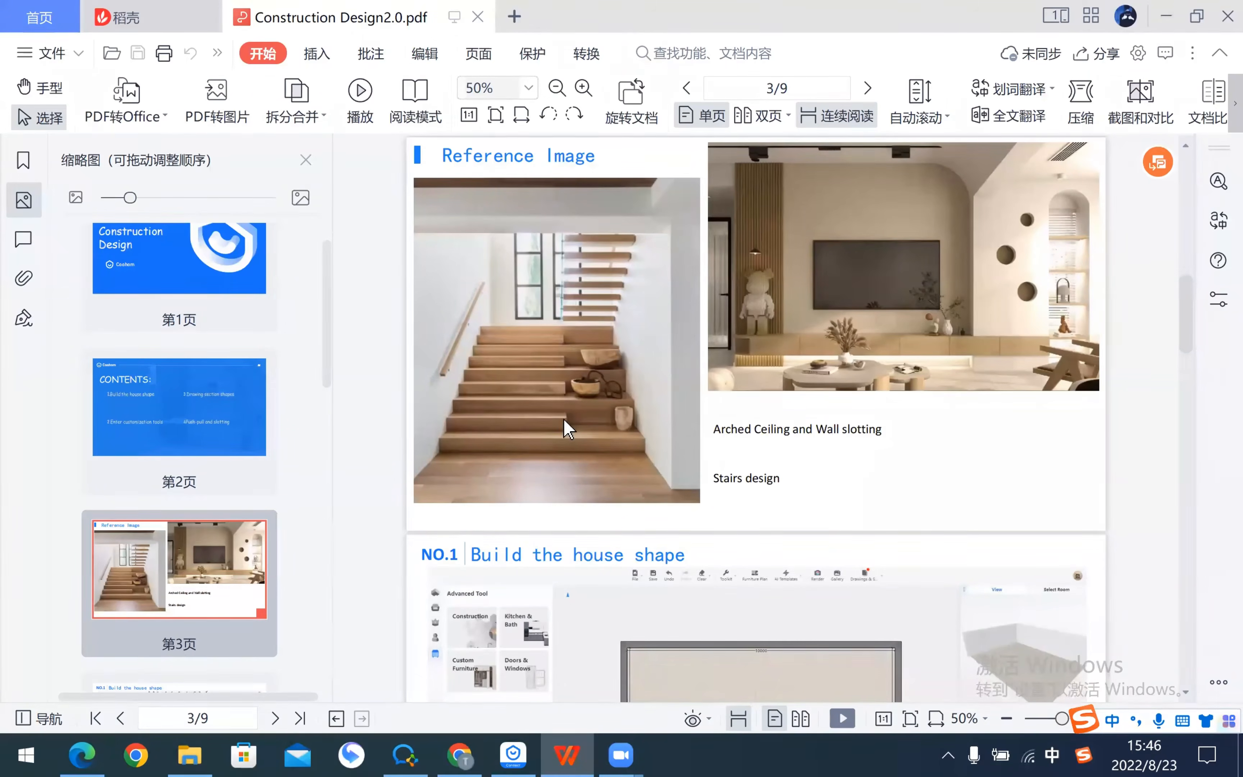
key(alt+Tab)
middle_drag(471, 562, 475, 533)
middle_drag(779, 591, 627, 522)
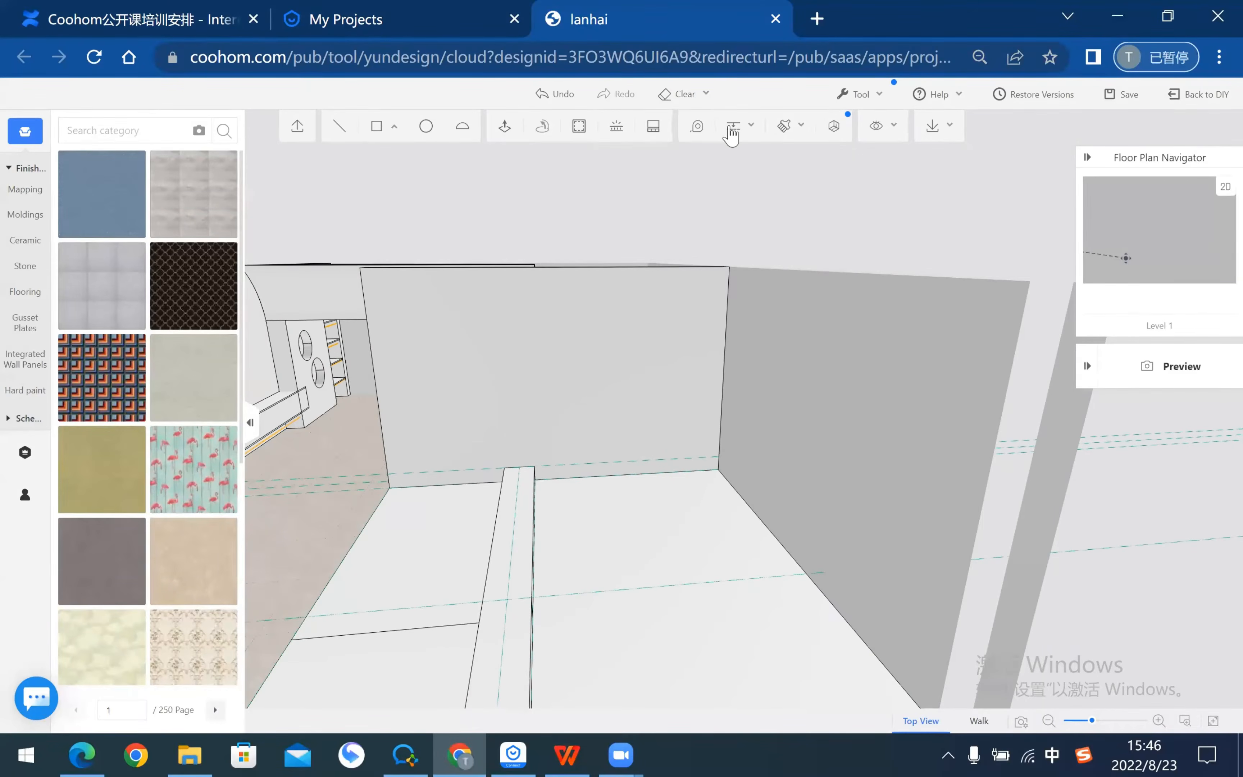
scroll(501, 475, down, 4)
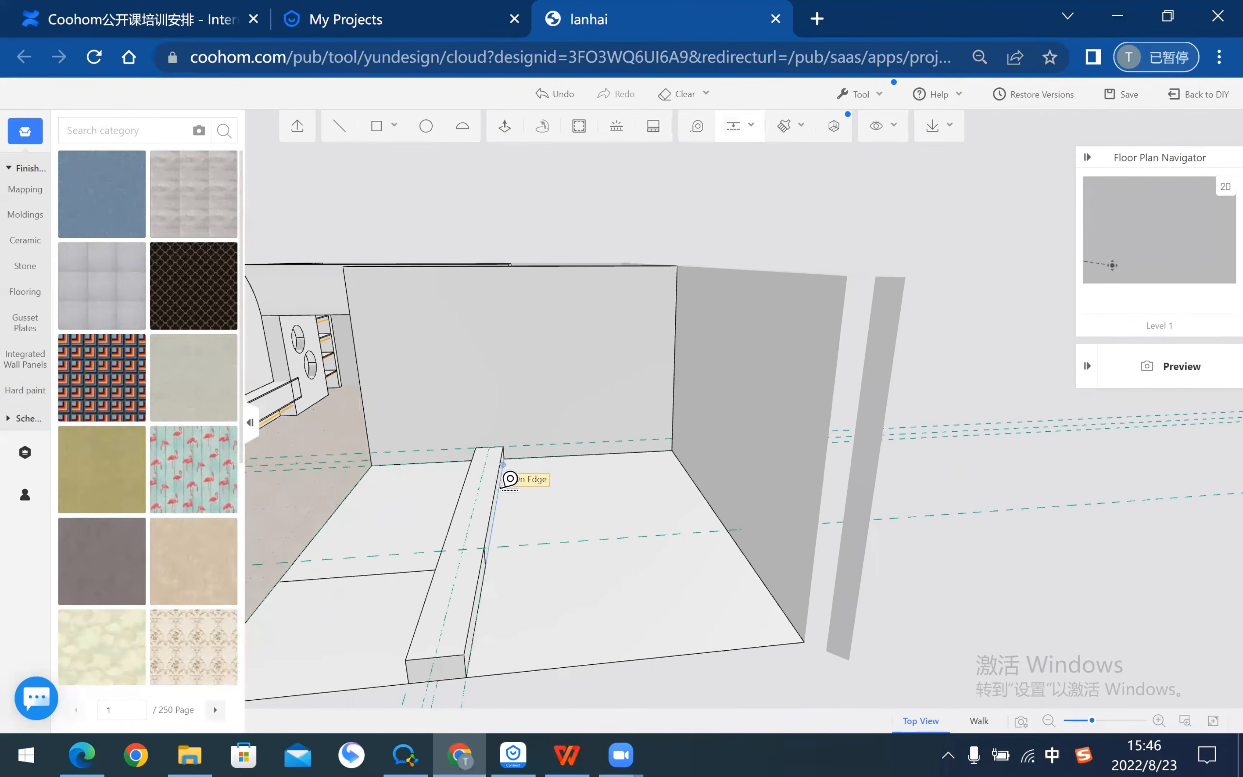
click(562, 488)
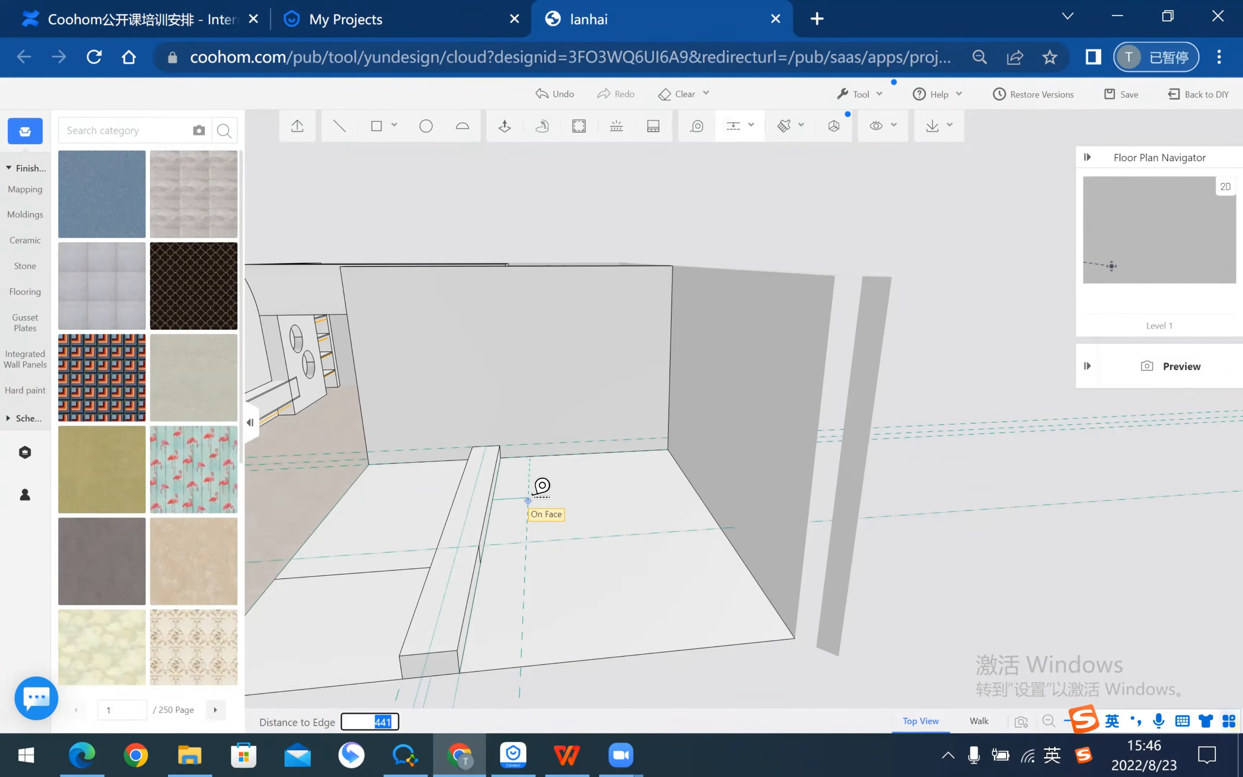
key(Return)
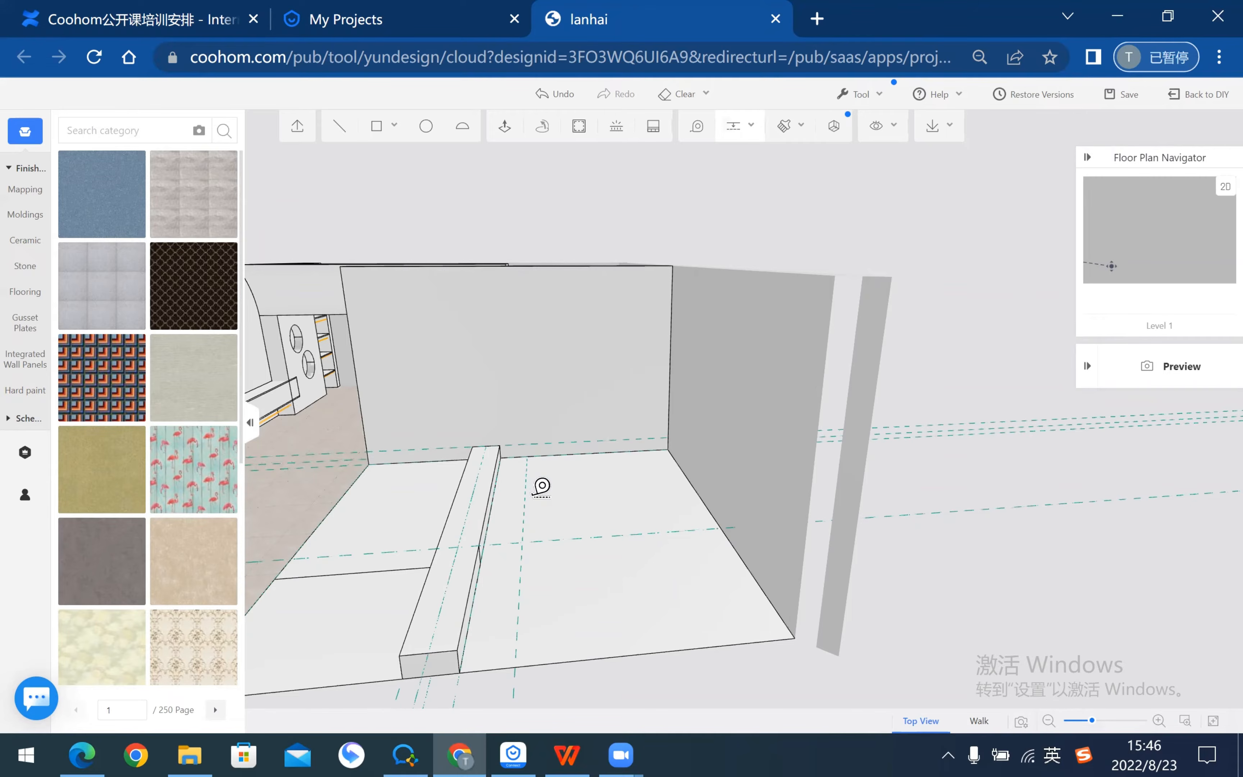
right_drag(599, 601, 618, 577)
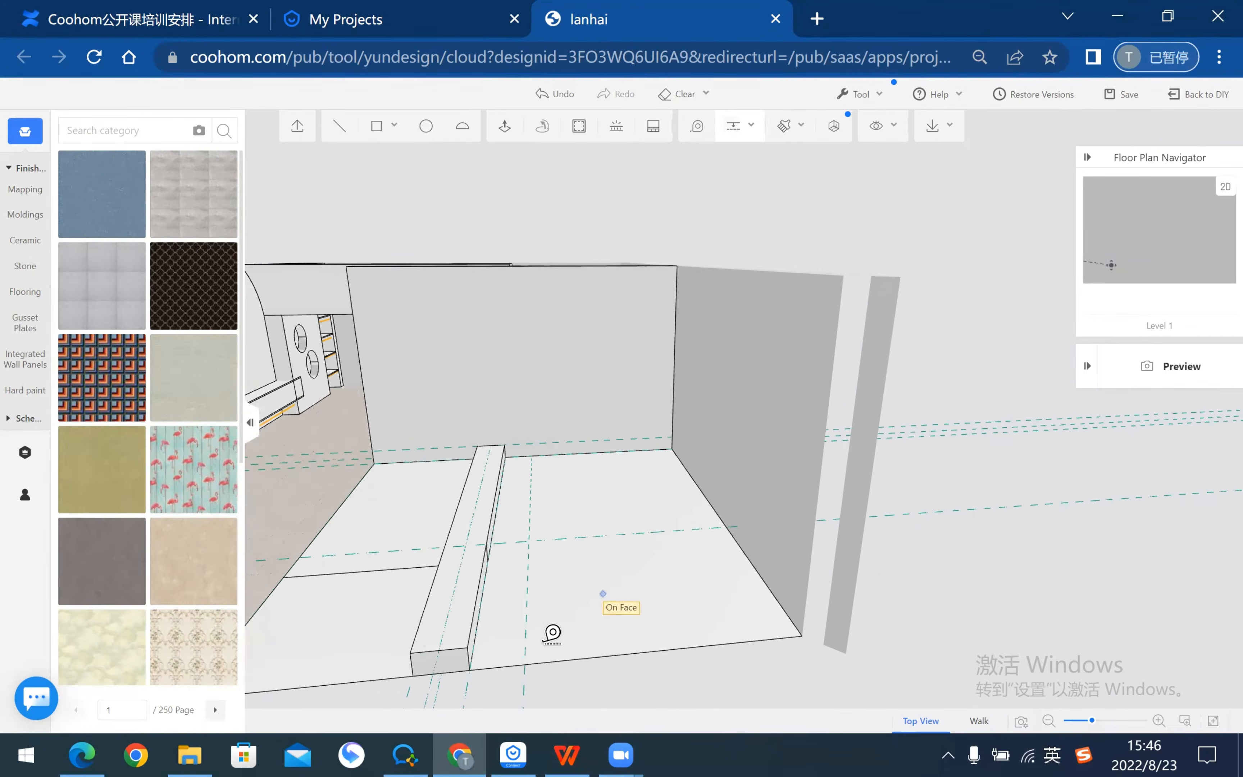
click(543, 613)
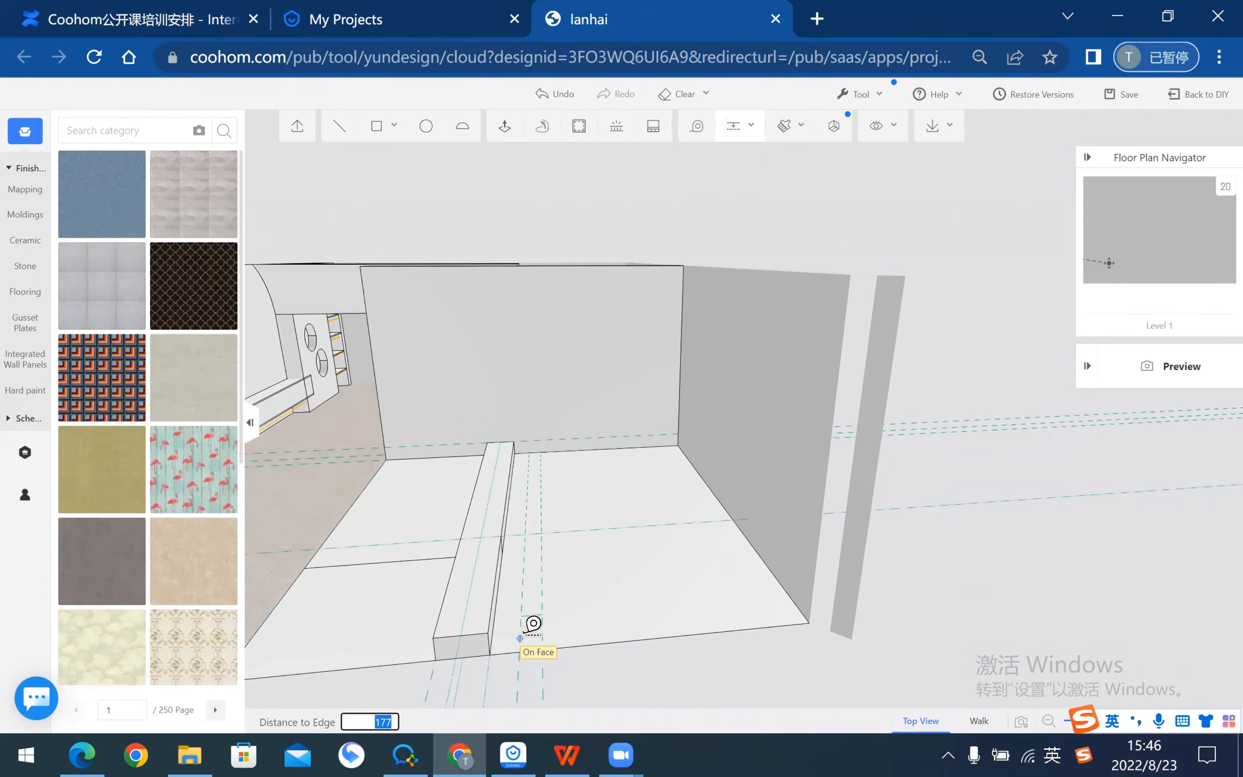
key(ctrl+s)
Step: Draw a 200 × 3000 mm rectangle on top of the first step, from the partition wall end of its guide to the dividing guide
right_drag(618, 515, 629, 537)
click(377, 129)
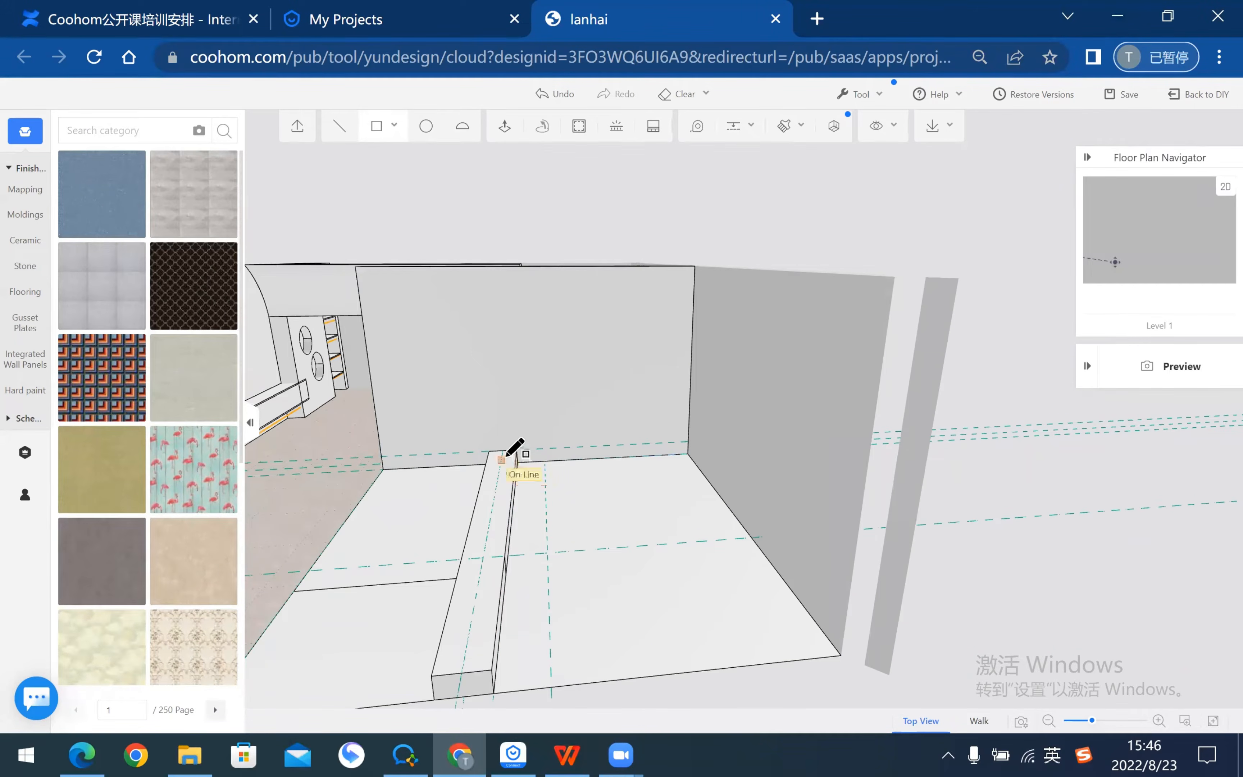
click(502, 451)
click(514, 545)
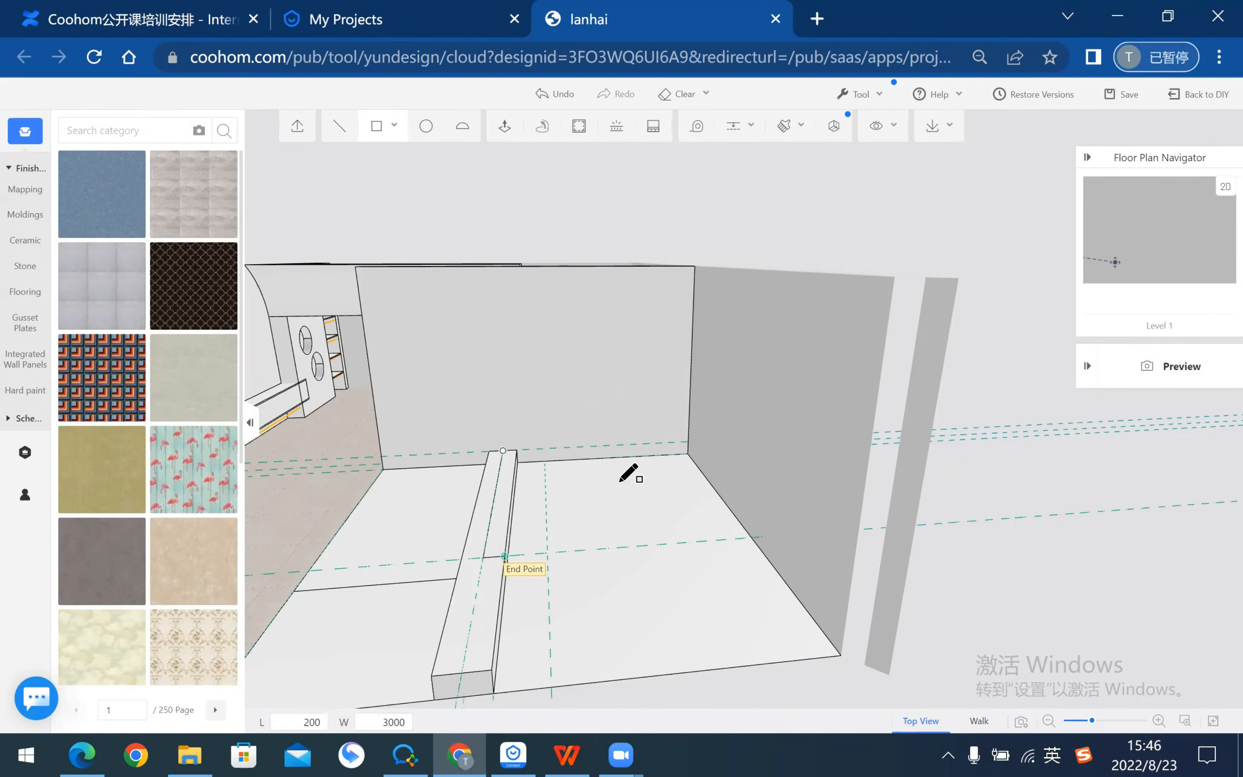
Step: Extrude the rectangle on top of the first step upward 200 mm
click(509, 129)
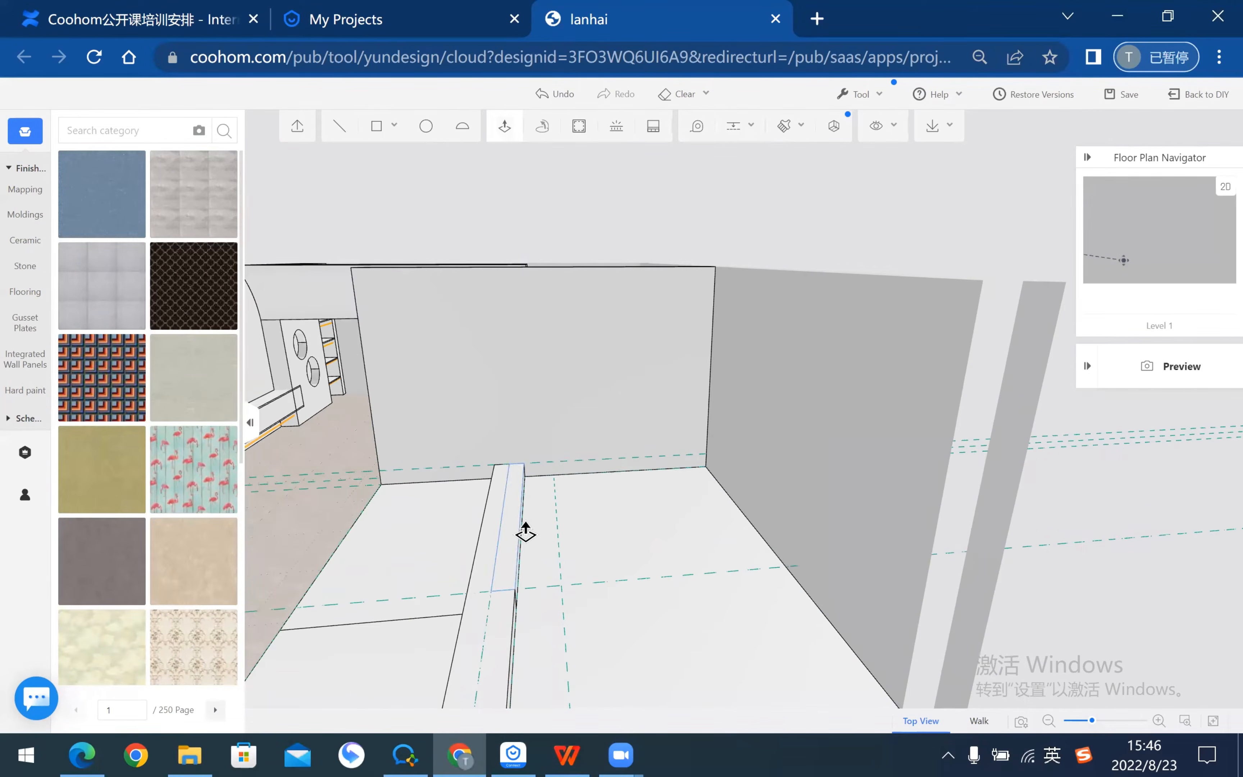
click(508, 540)
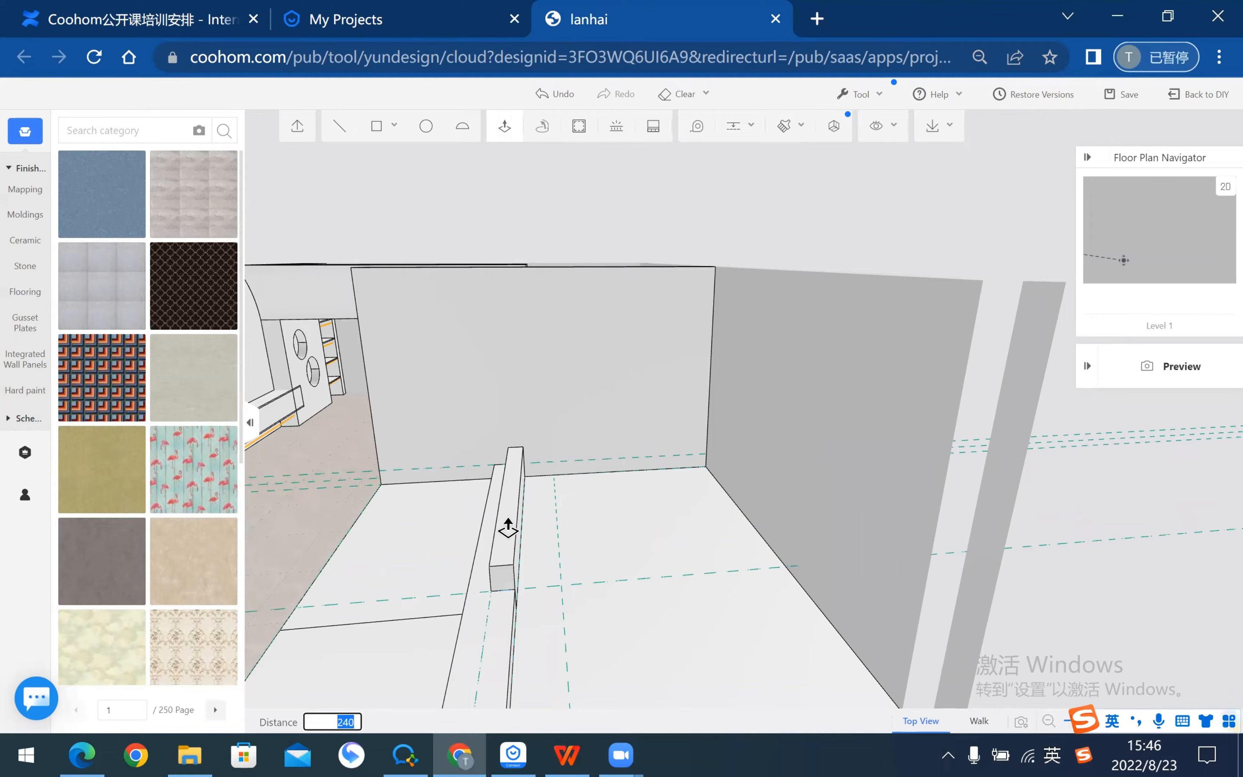
text(200)
key(Return)
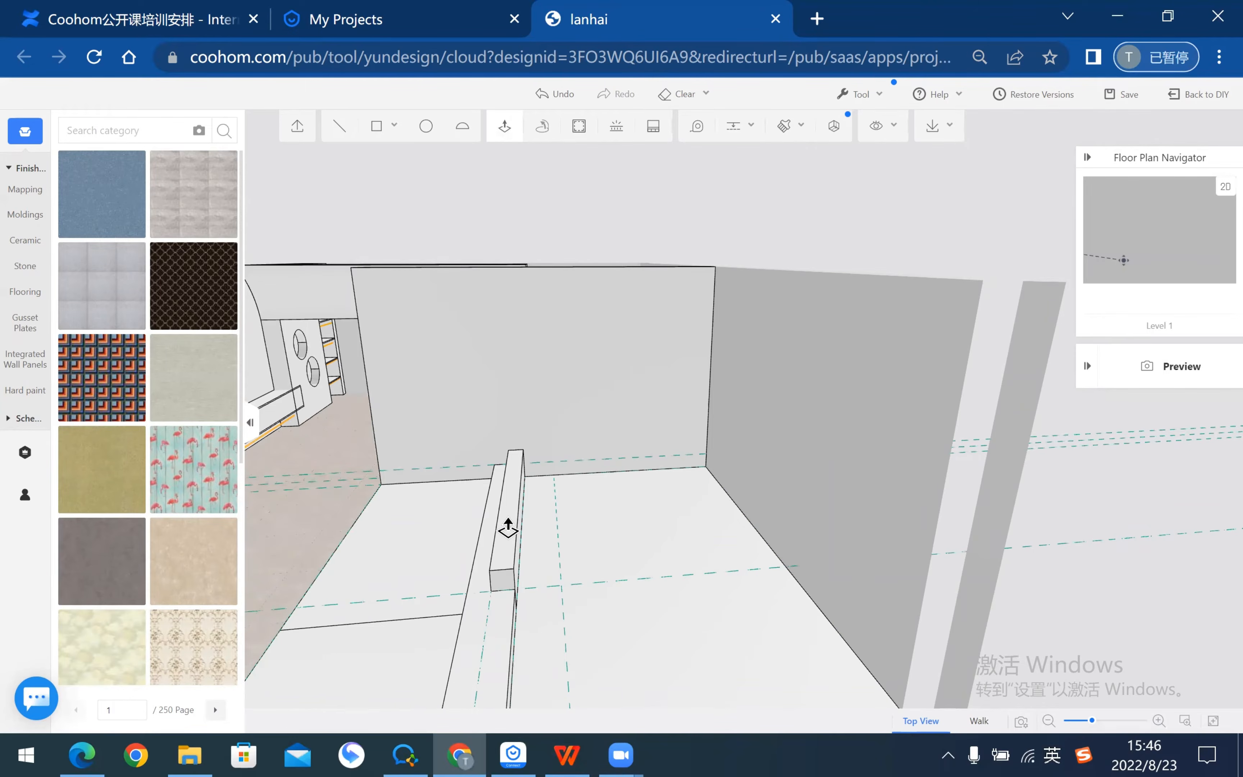
middle_drag(609, 524, 581, 419)
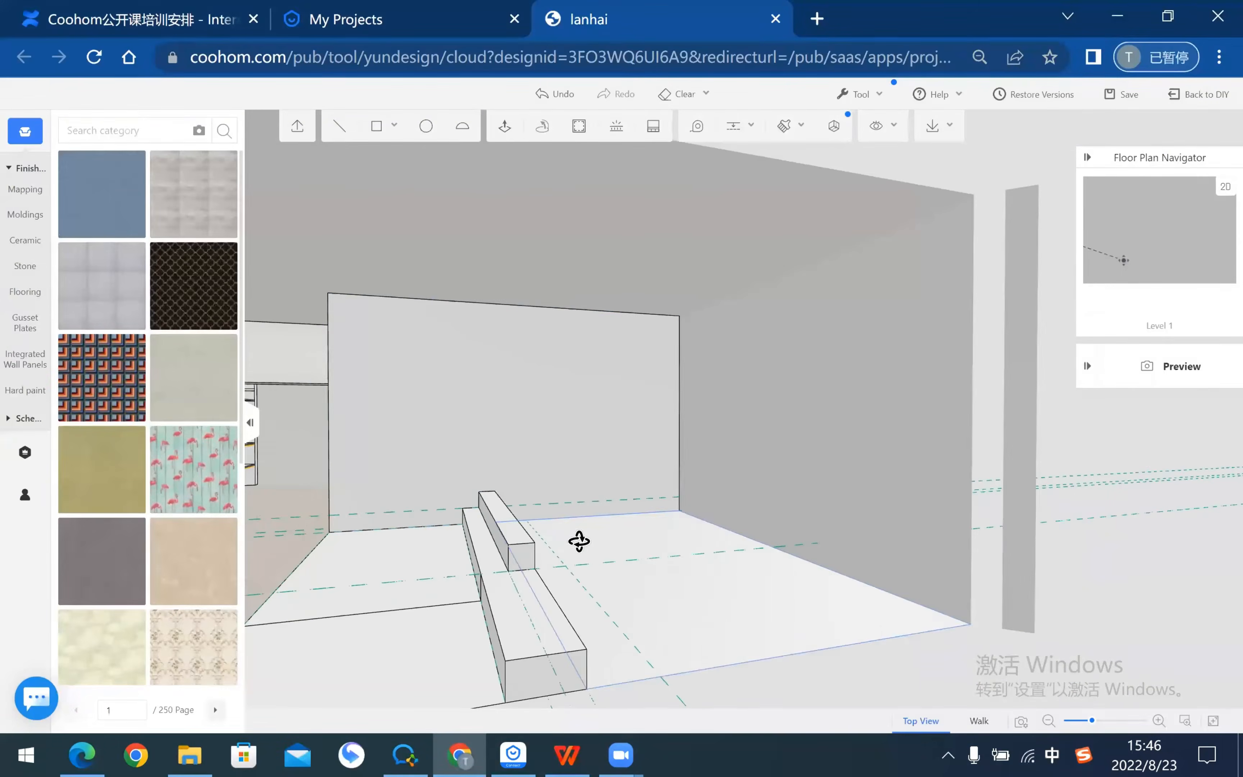
middle_drag(580, 541, 545, 563)
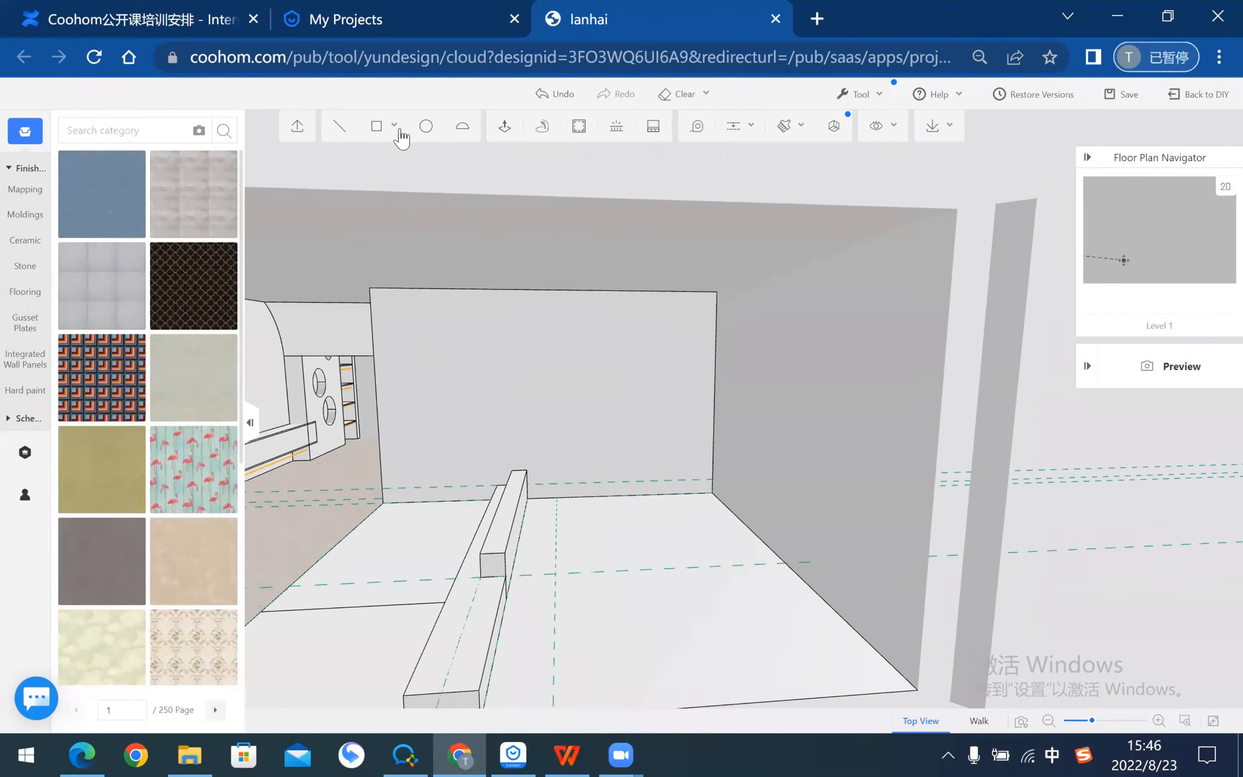
click(379, 128)
middle_drag(648, 509, 624, 546)
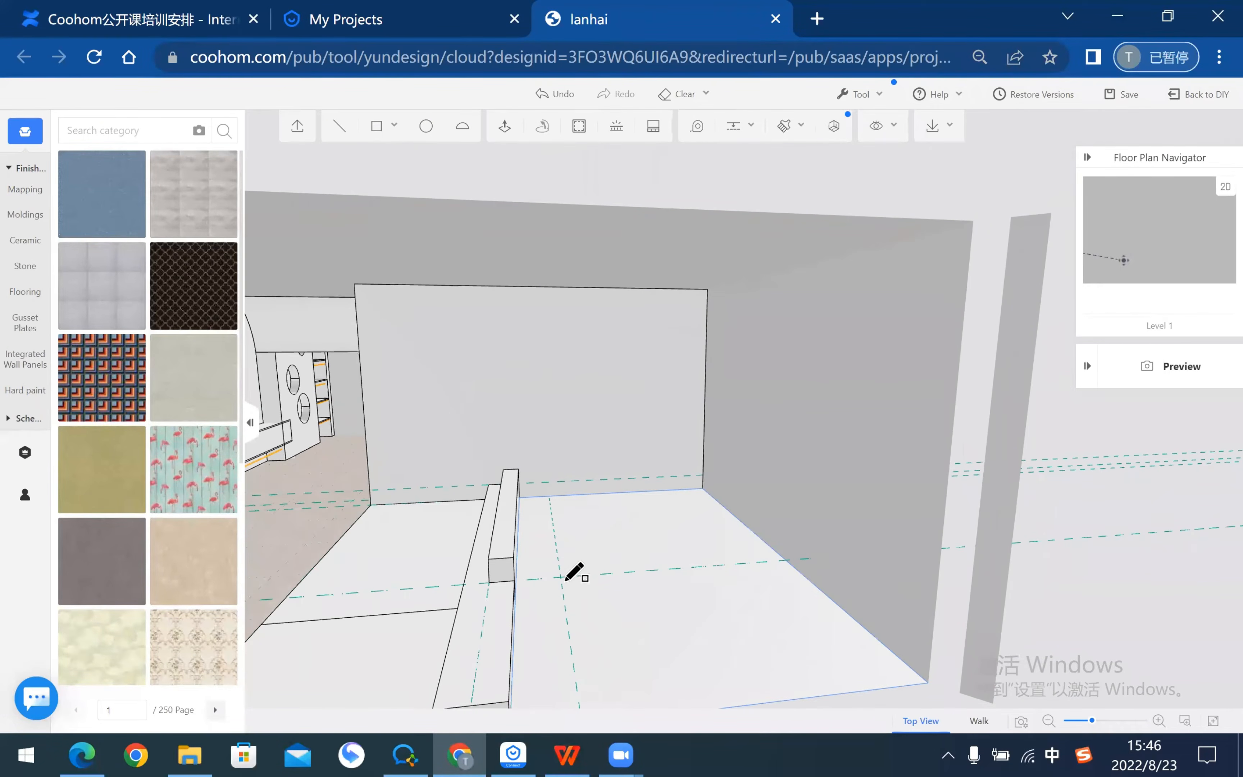
middle_drag(569, 422, 540, 692)
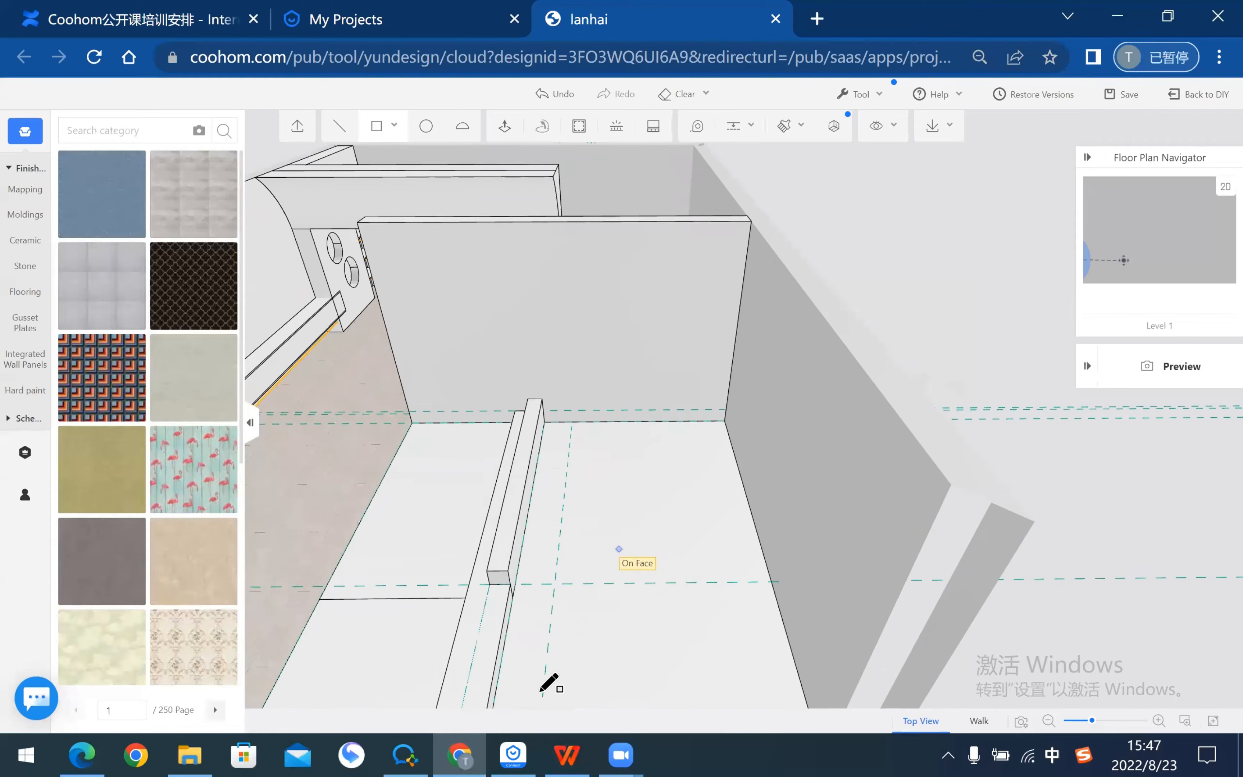
click(571, 424)
scroll(540, 654, down, 3)
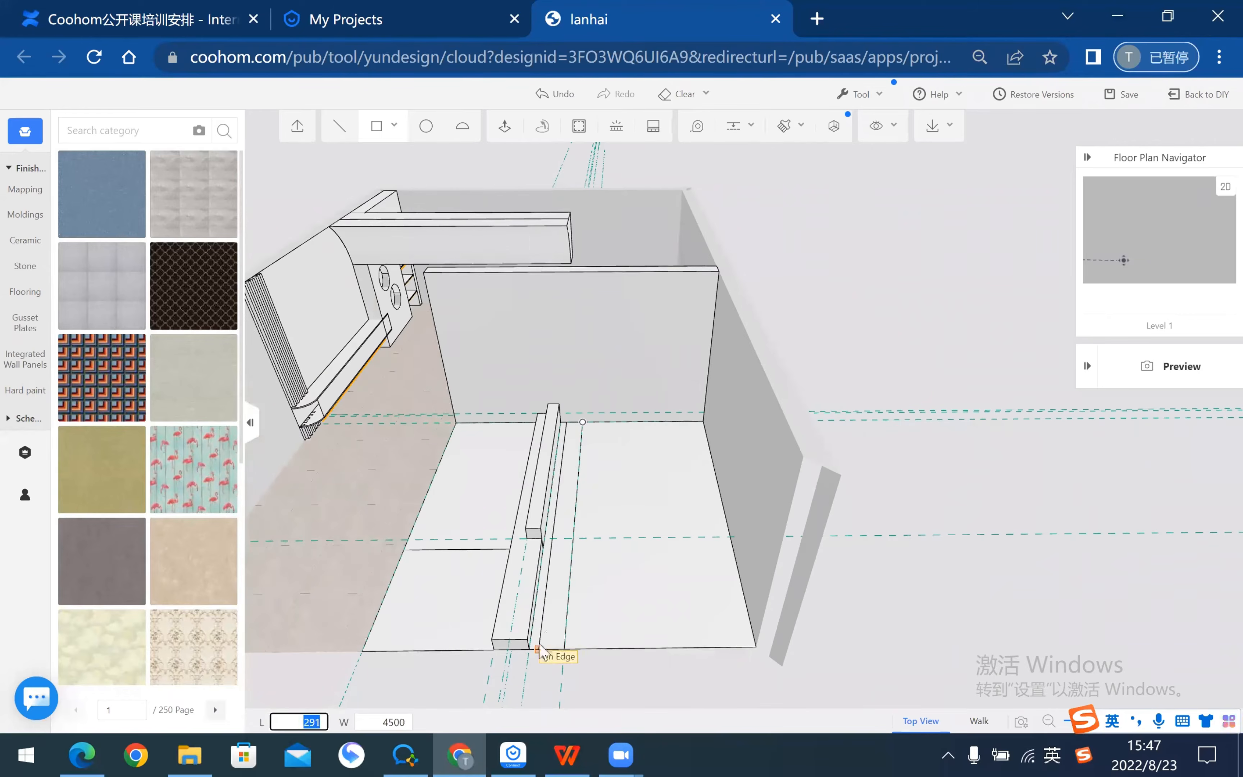
key(Escape)
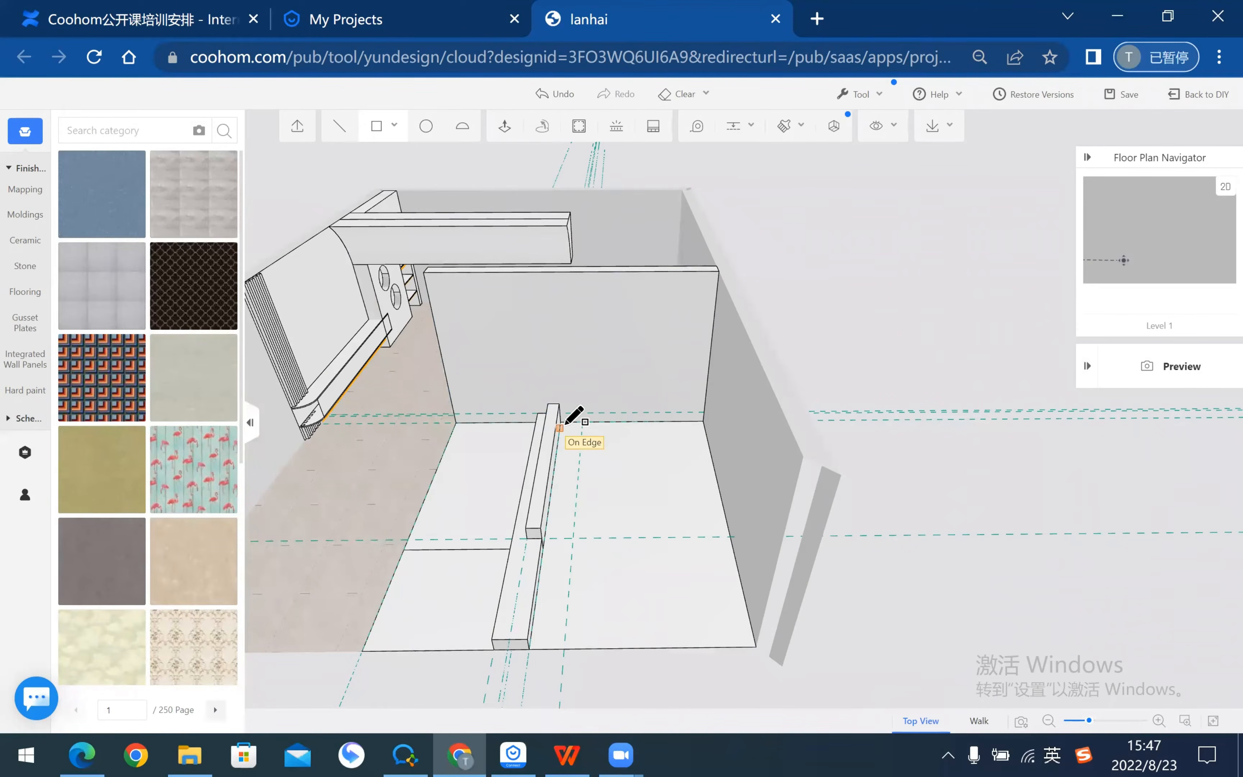
Step: Draw a rectangle on the floor along the low stair block's full length, from its edge to the parallel guide
click(560, 423)
click(564, 649)
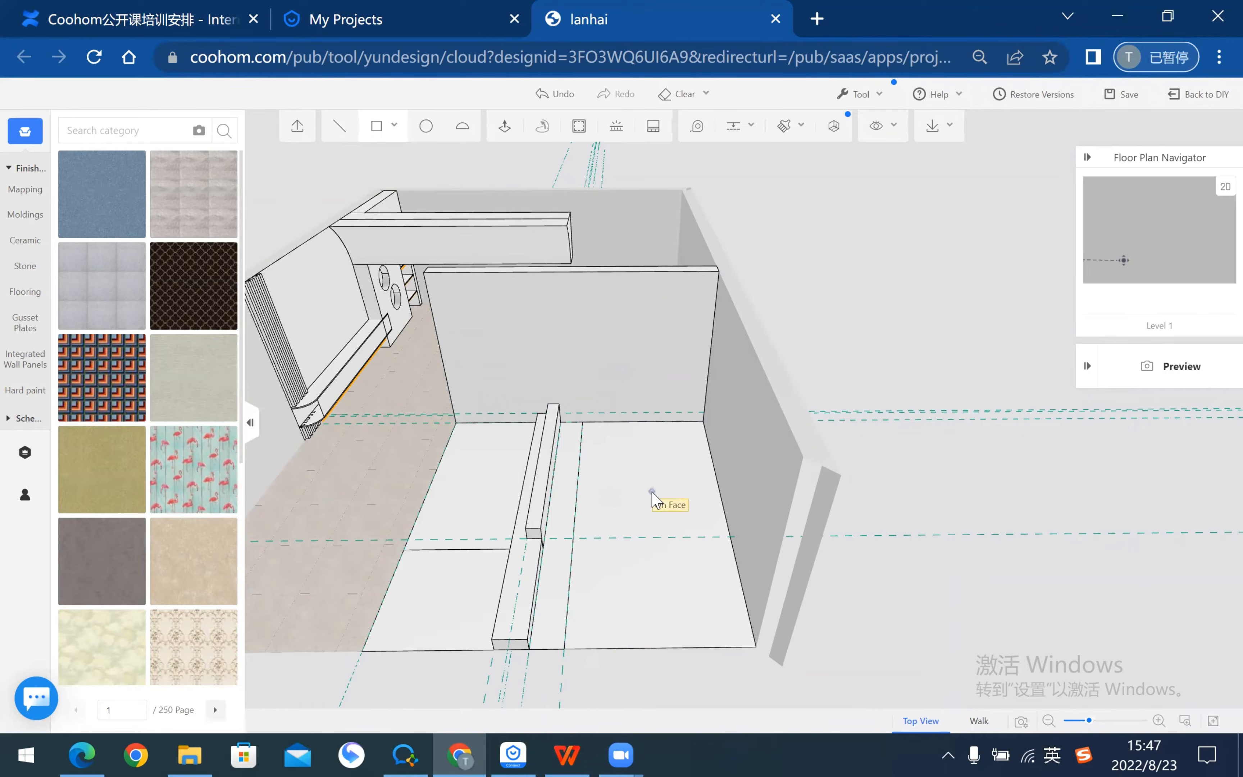
key(Escape)
Step: Extrude the new floor rectangle with Push/Pull into a block taller than the adjoining low stair block
middle_drag(677, 511, 671, 507)
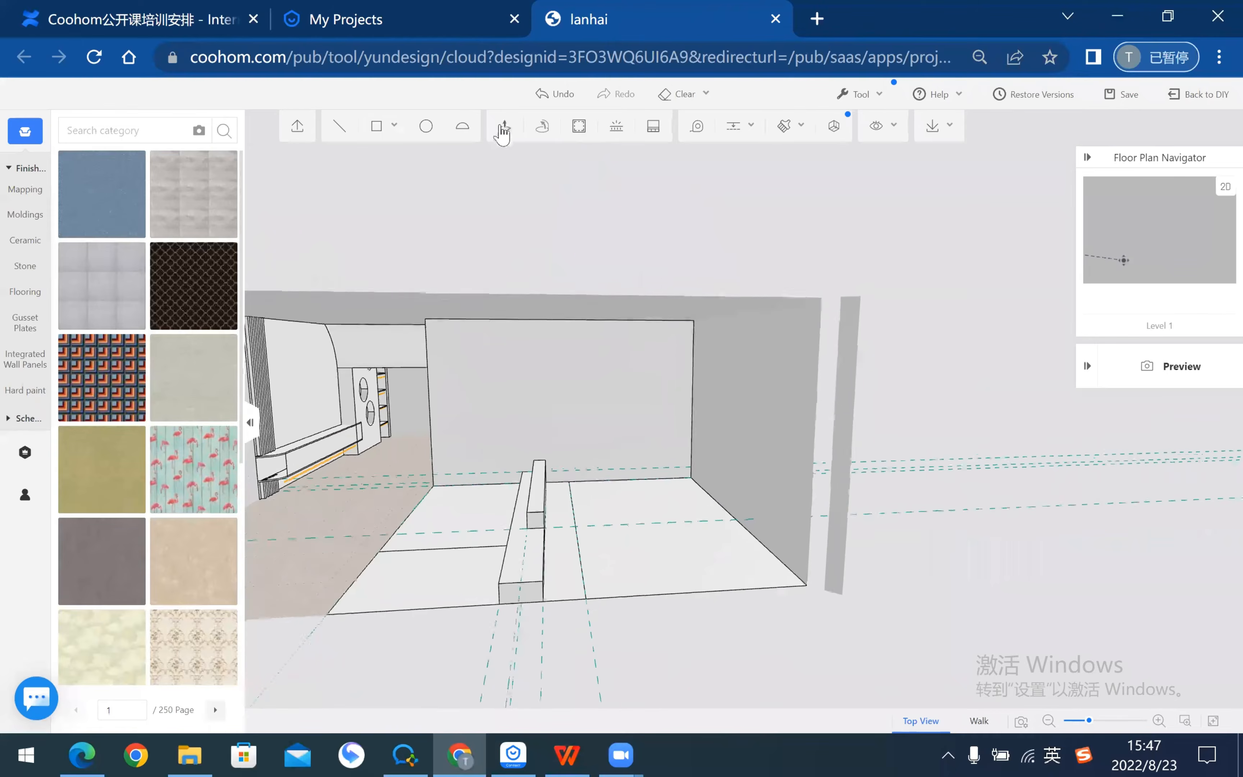
click(504, 127)
scroll(592, 565, up, 2)
click(554, 604)
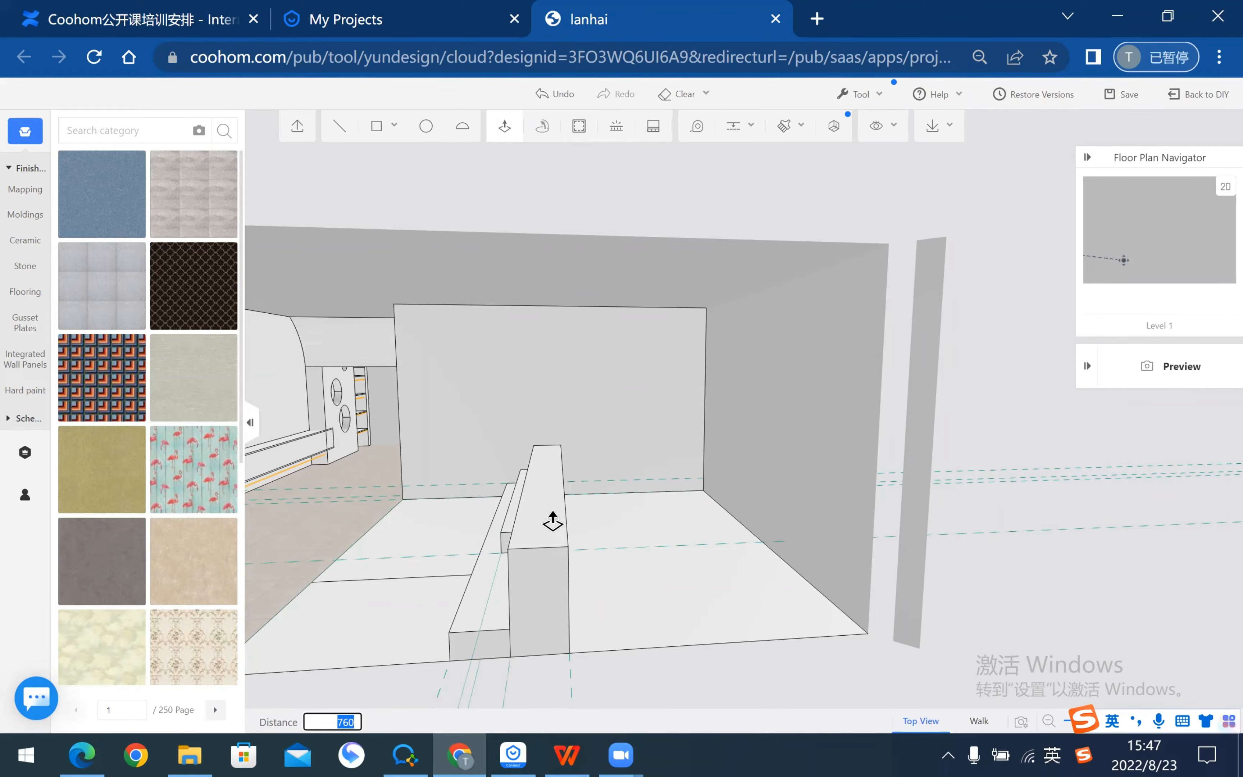
key(Return)
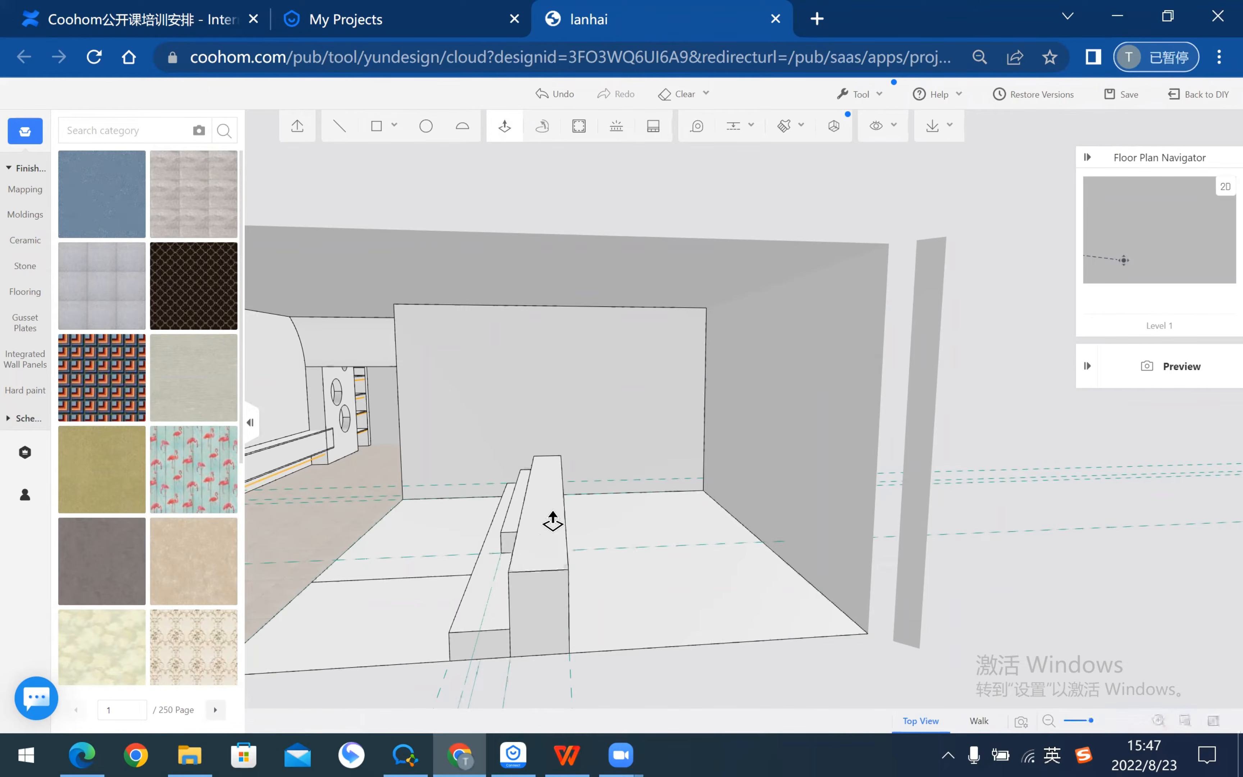
key(Escape)
Step: Add a lengthwise guide on the new block's top face at a distance of 200 from its edge
middle_drag(721, 579, 643, 637)
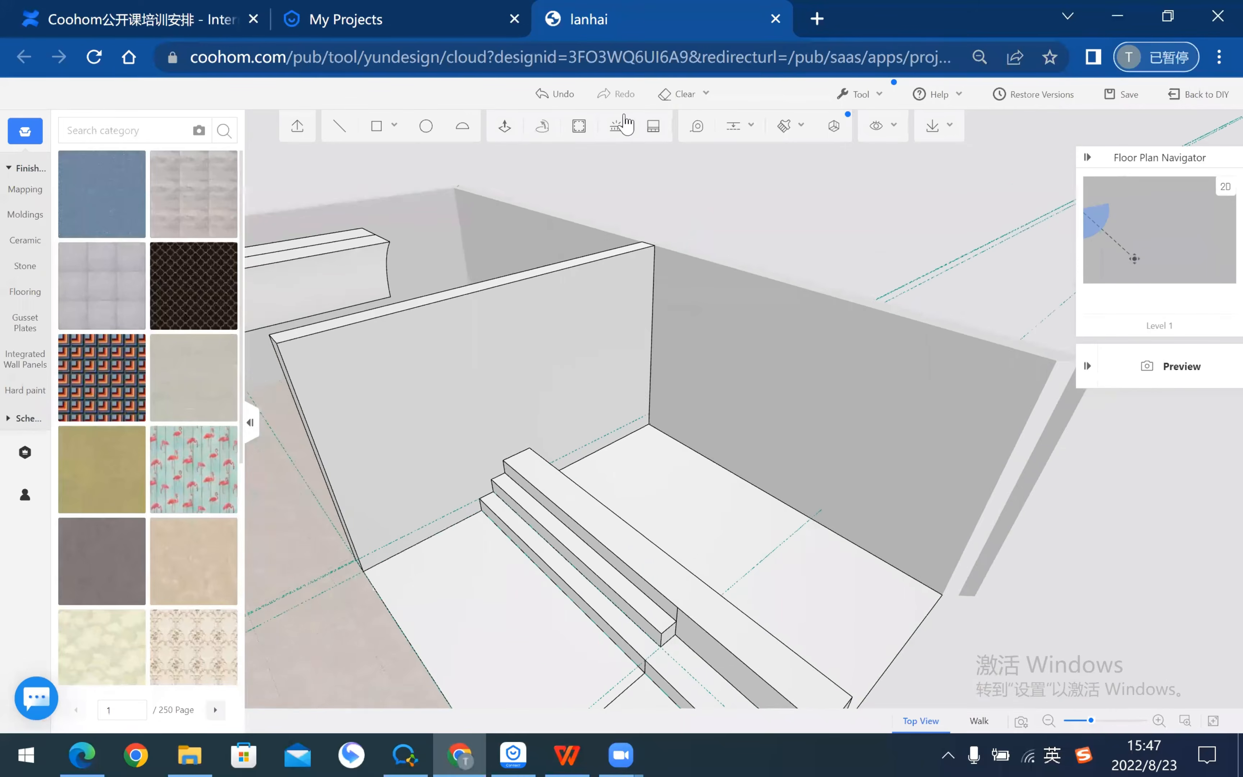
scroll(478, 122, up, 3)
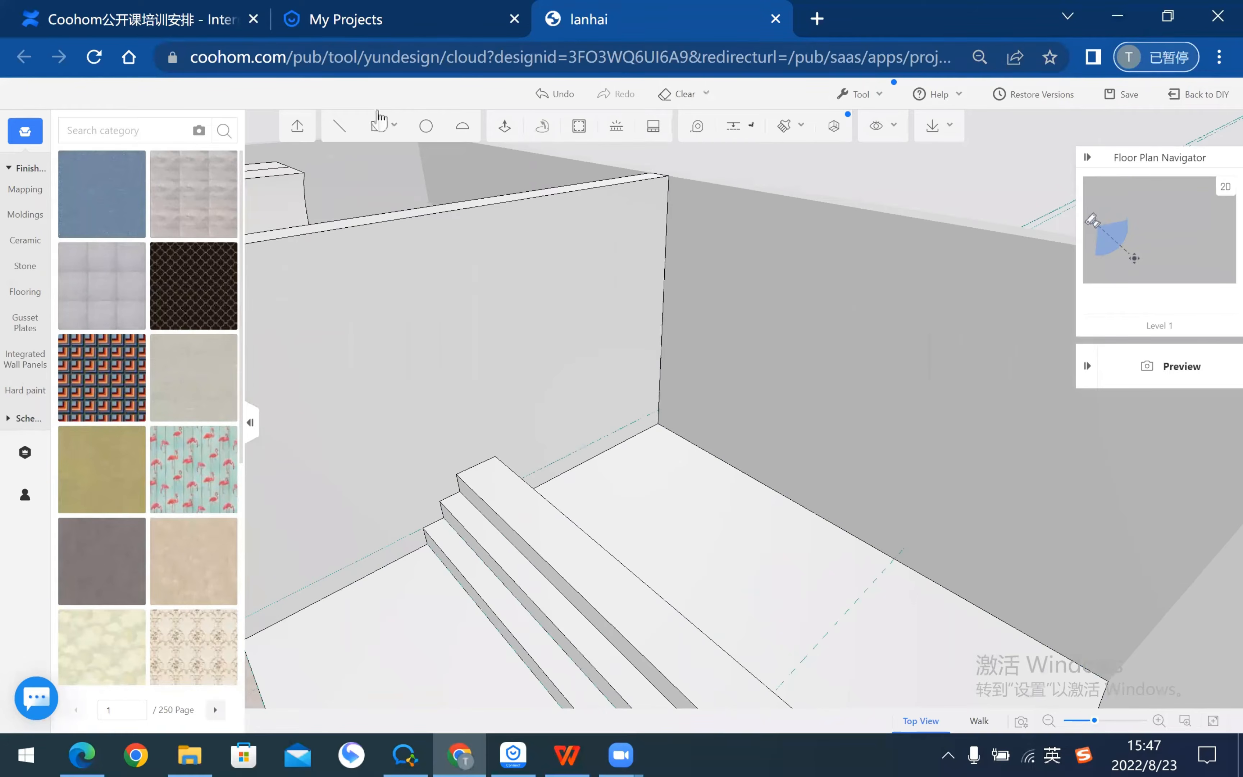
mouse_move(764, 120)
click(740, 157)
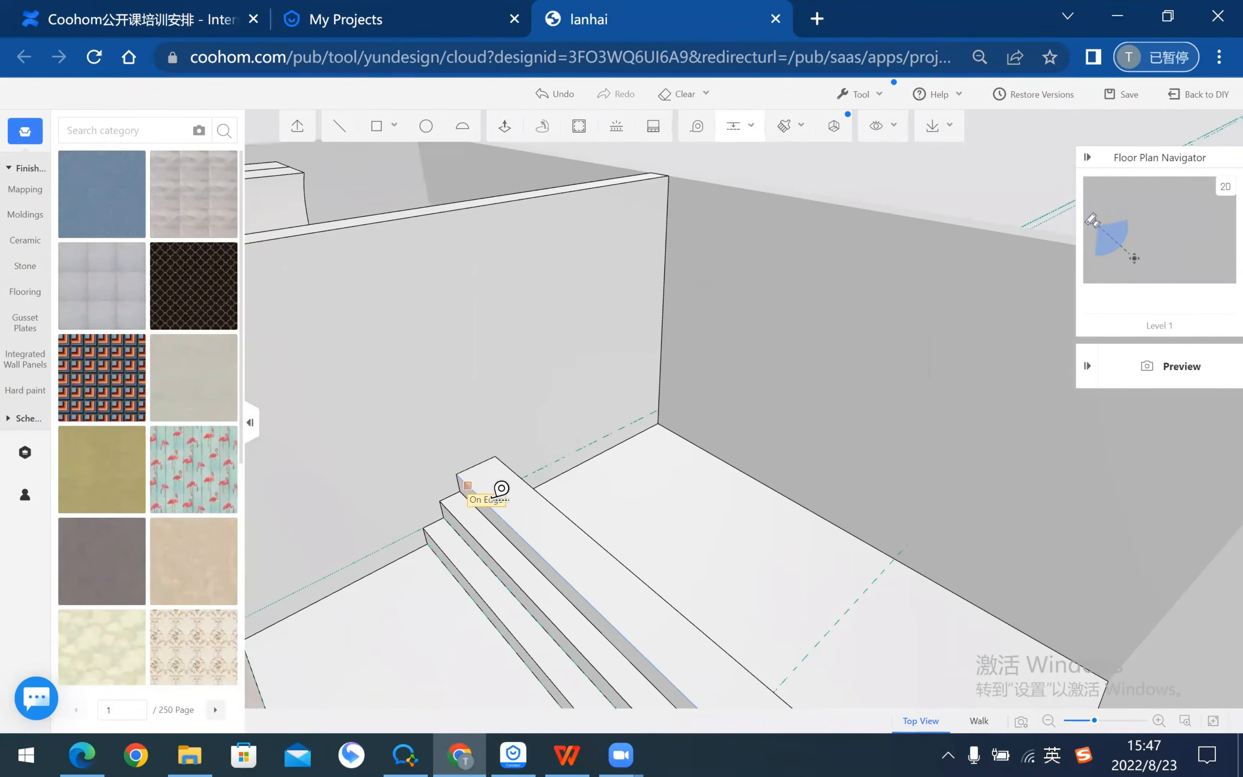
middle_drag(514, 496, 514, 491)
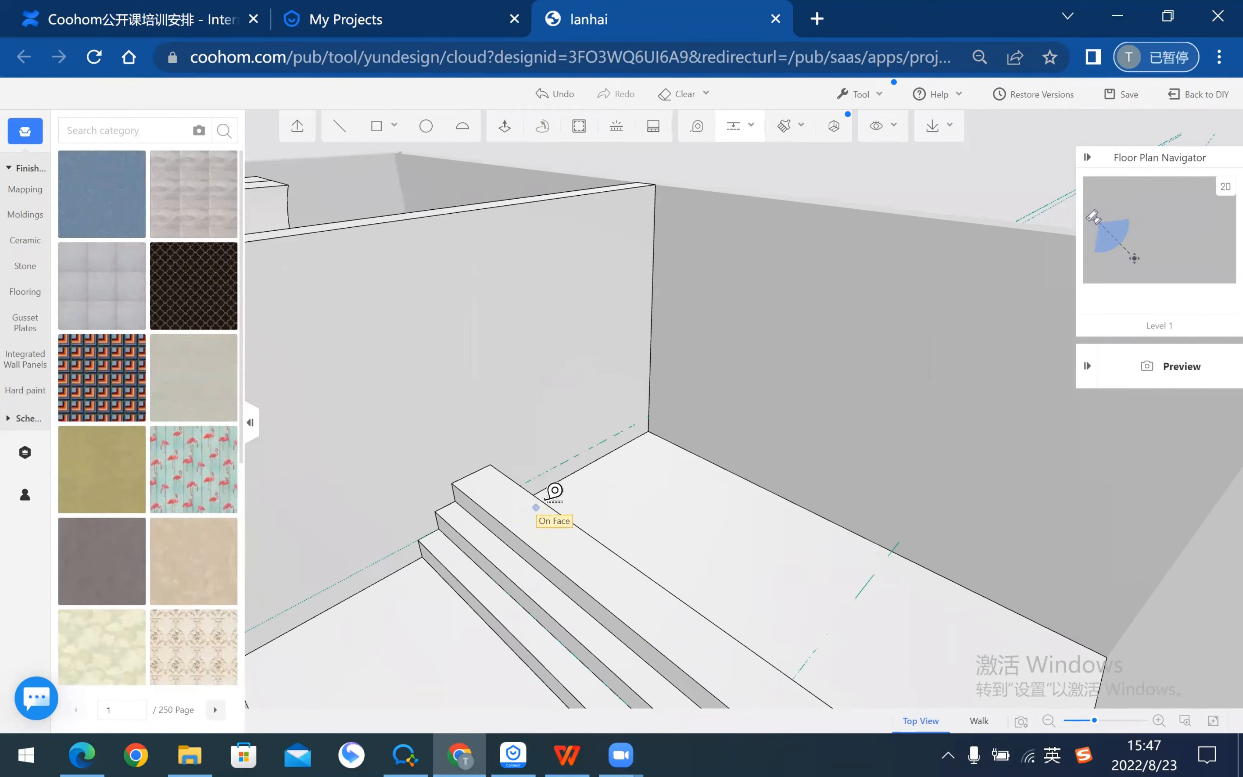
click(555, 491)
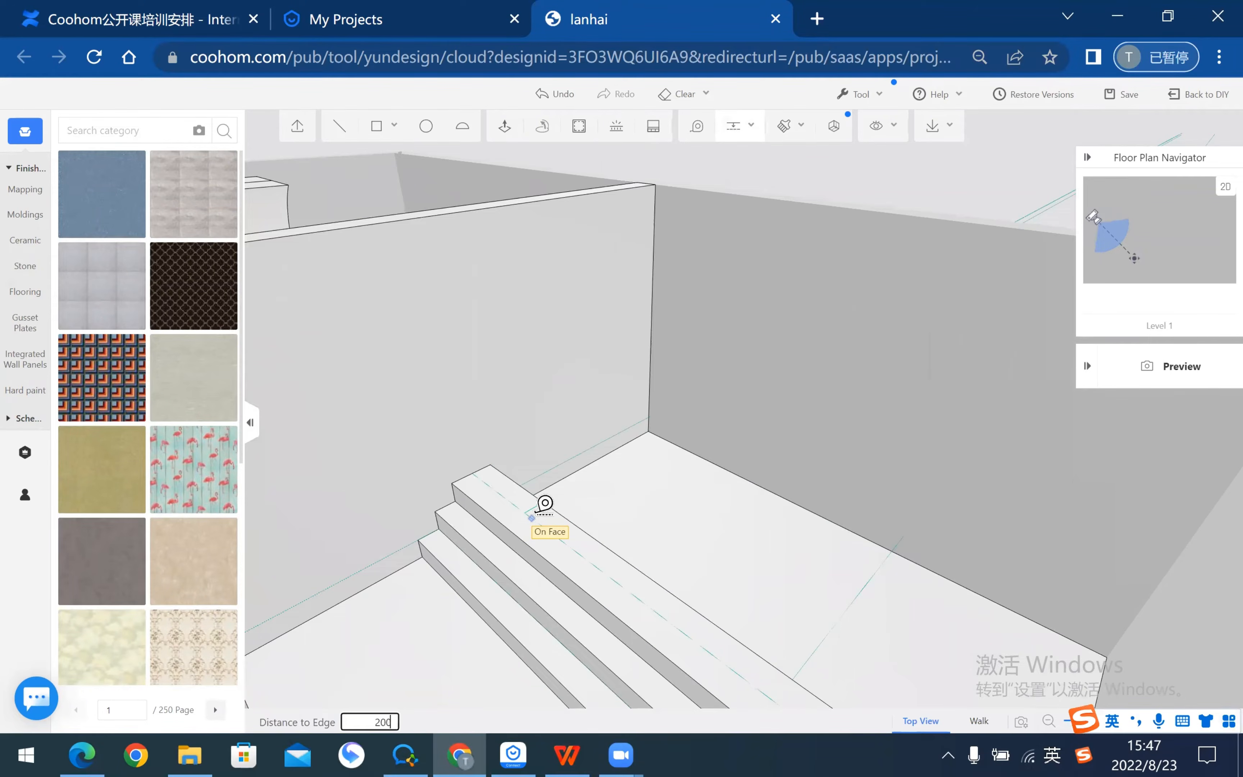
text(200)
key(Return)
Step: Add a crosswise guide over the block's top face through the corner end point of the adjoining half-length step
middle_drag(786, 450, 813, 591)
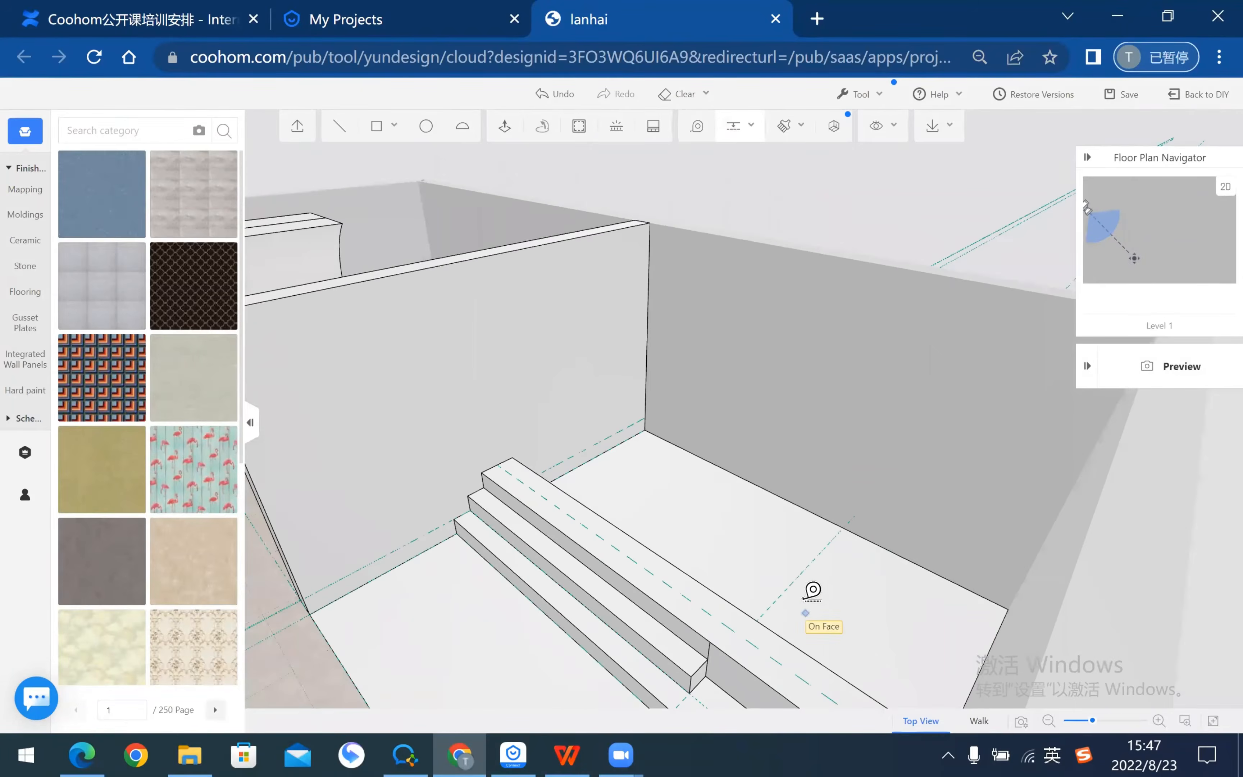
click(781, 595)
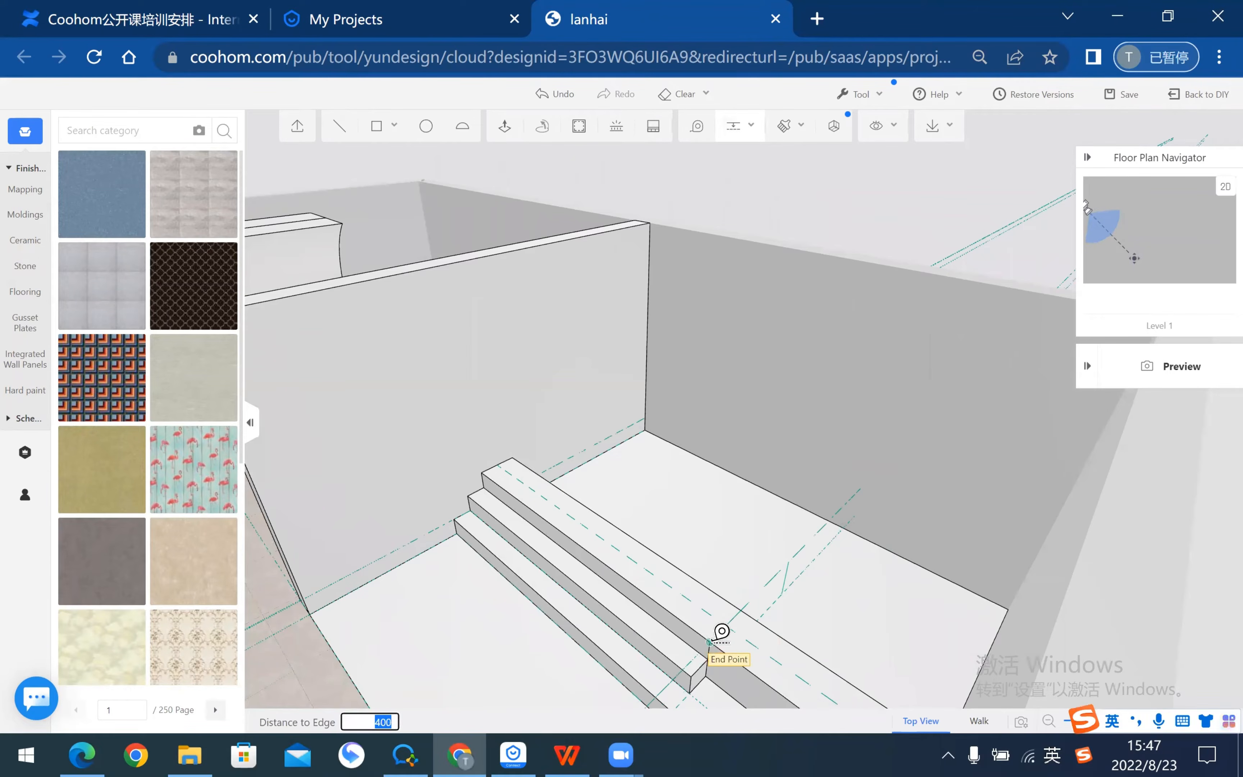
click(710, 642)
key(Escape)
Step: Draw a 3000 by 200 rectangle on the block's top face up to the guide intersection and extrude it 200
scroll(488, 189, up, 1)
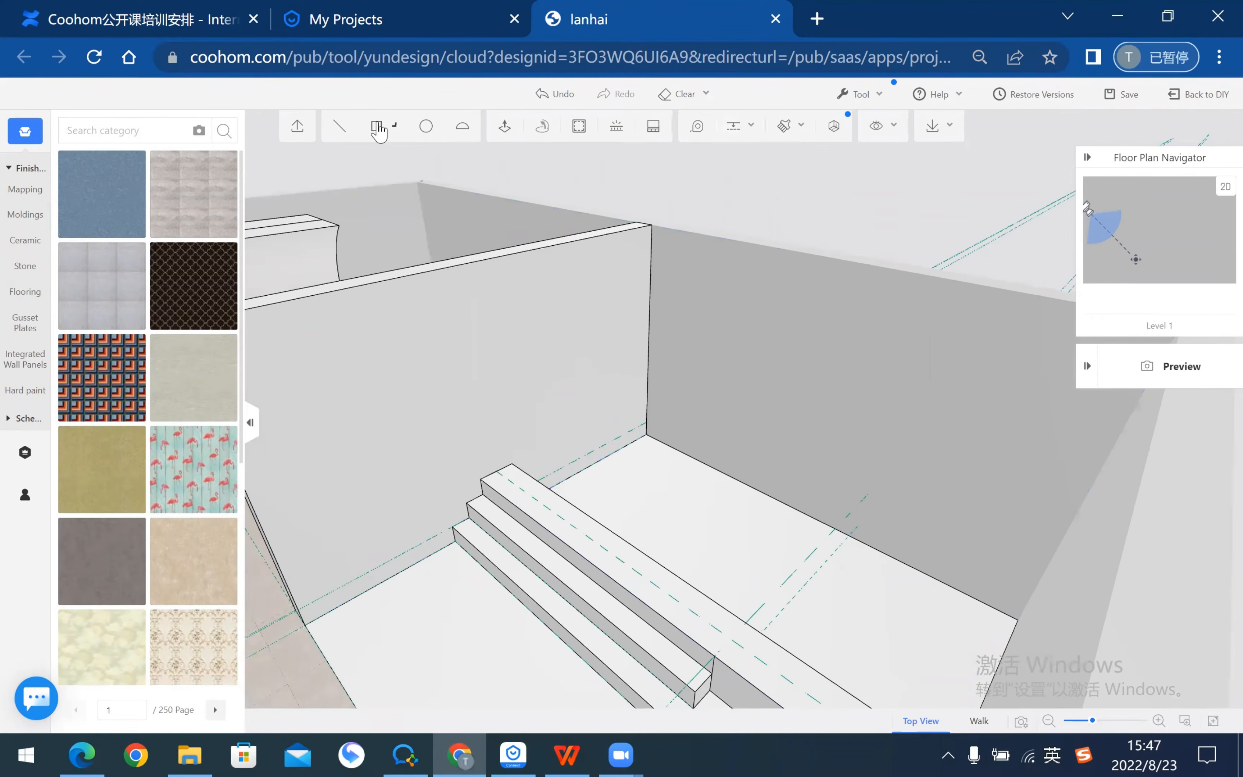
click(379, 132)
click(512, 463)
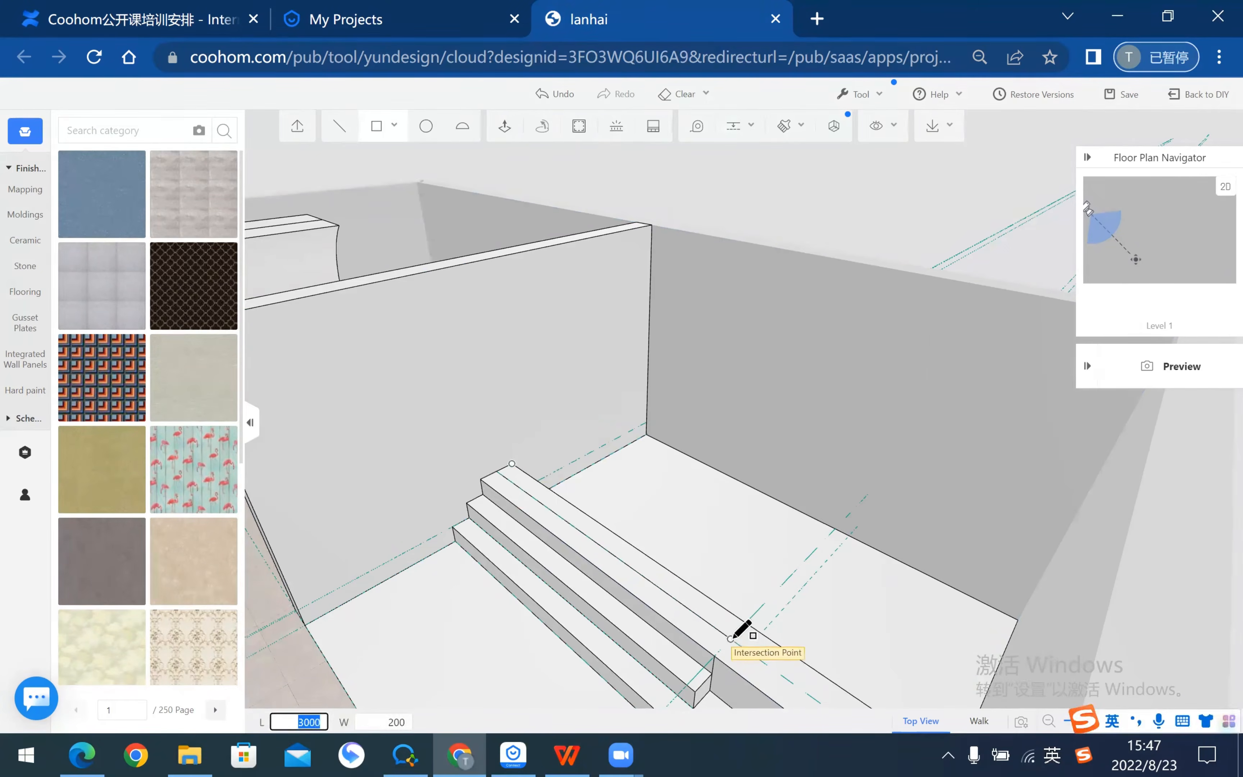
click(731, 639)
key(p)
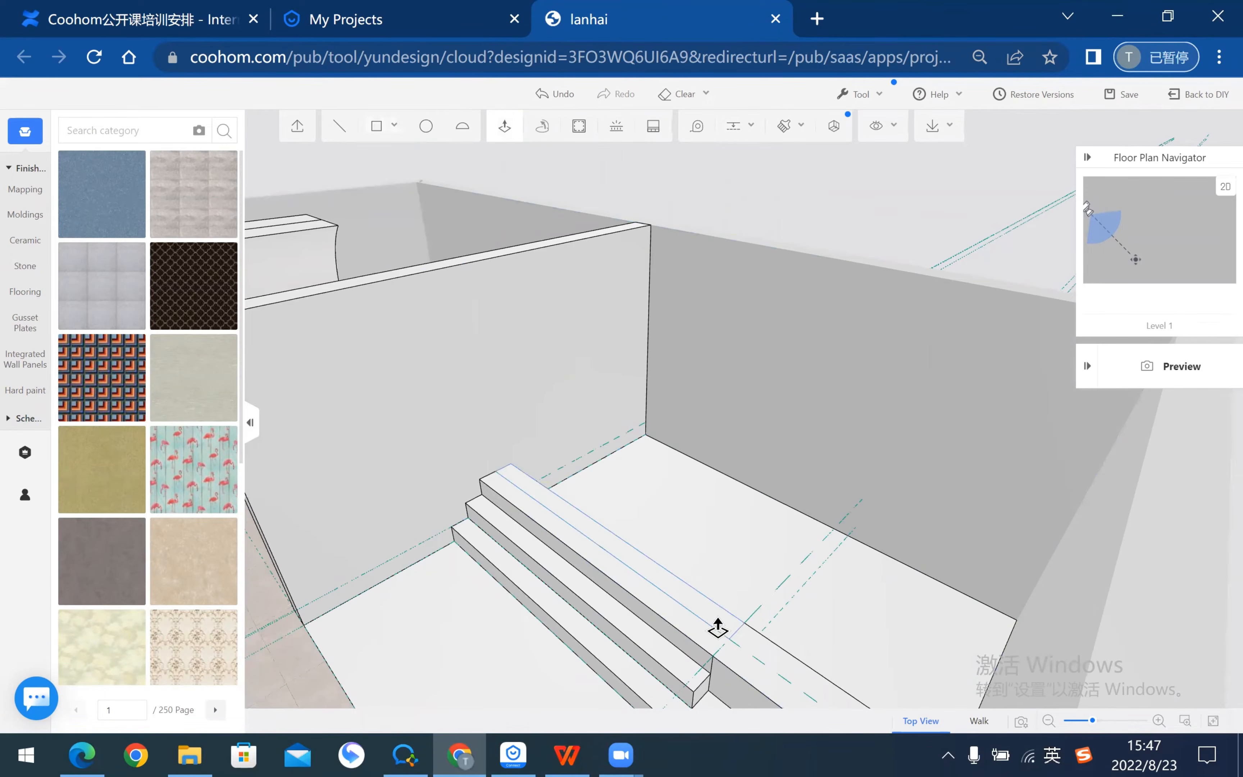
click(718, 627)
text(200)
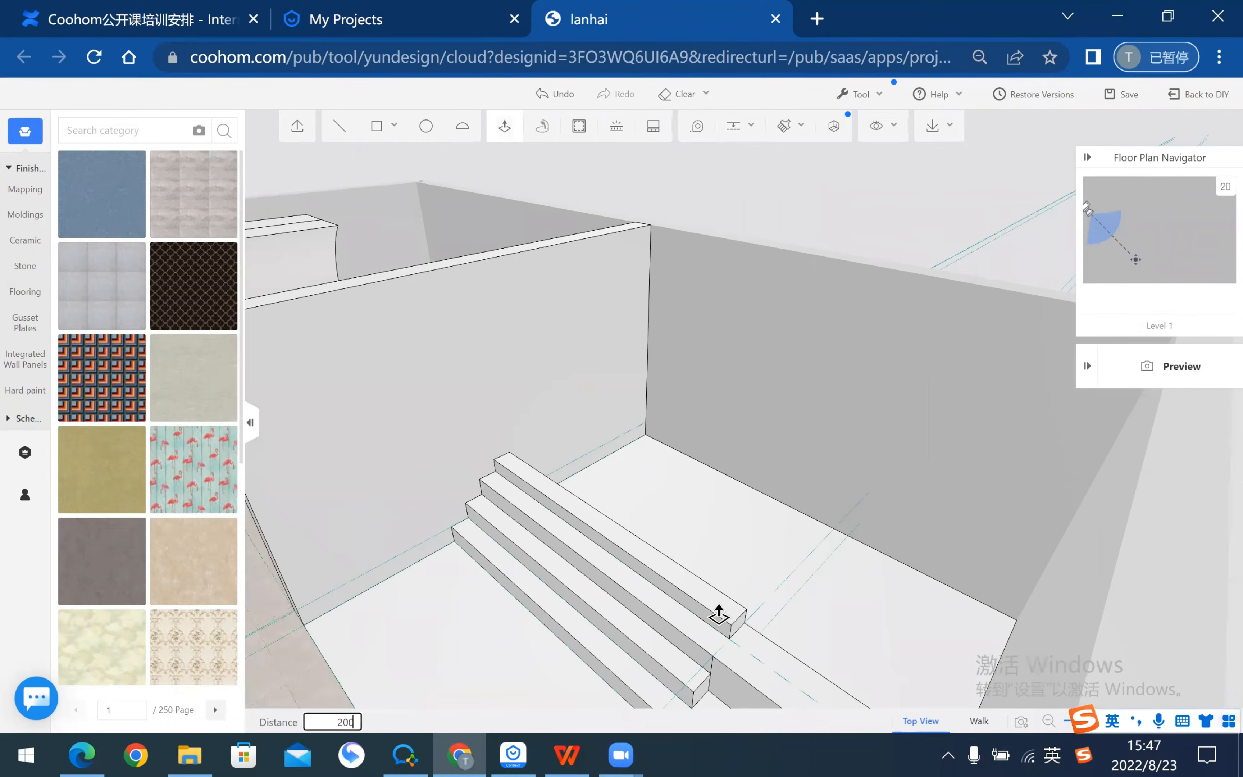
key(Return)
Step: Examine the upper half-length step and the stair blocks from several angles
middle_drag(779, 591, 794, 568)
middle_drag(608, 498, 658, 500)
scroll(716, 368, up, 2)
scroll(717, 368, down, 1)
scroll(658, 500, down, 1)
middle_drag(592, 357, 607, 419)
key(r)
scroll(600, 423, up, 2)
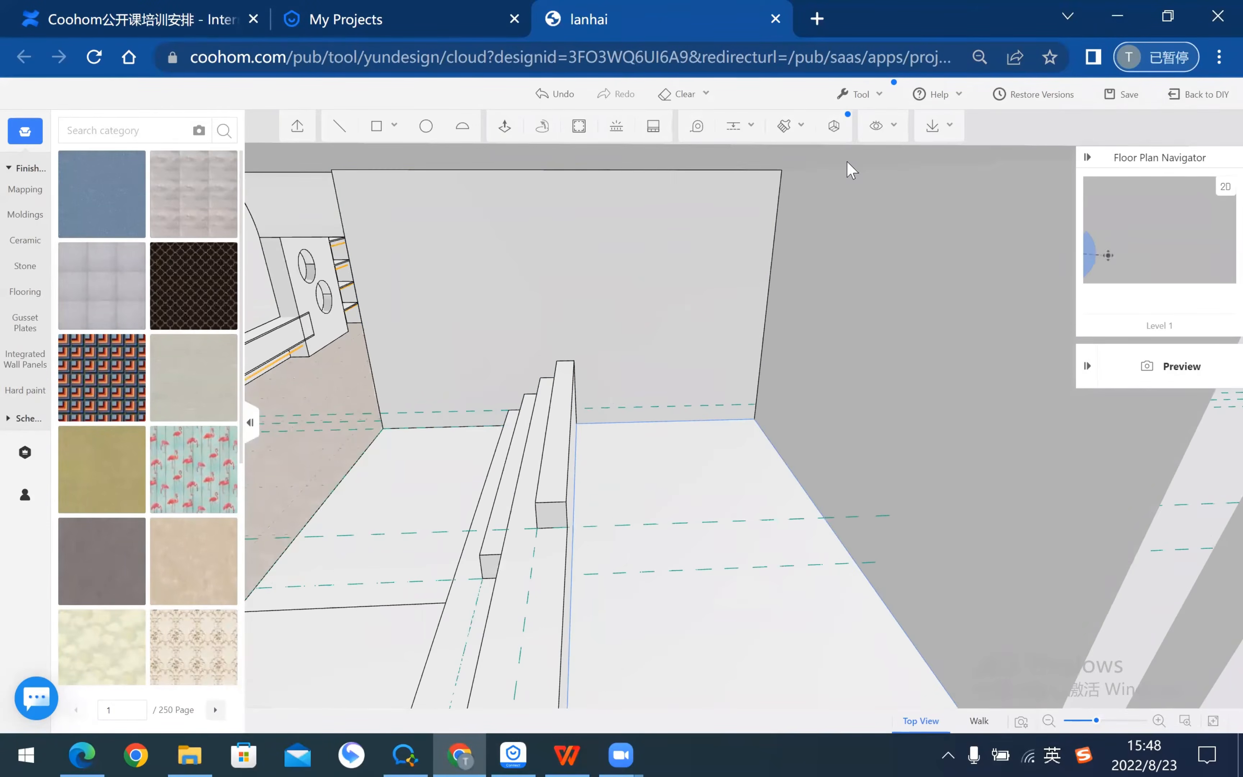
Step: Add a guide on the floor parallel to the stair block, at a distance of 400 from its edge
scroll(600, 424, down, 2)
mouse_move(728, 132)
click(730, 158)
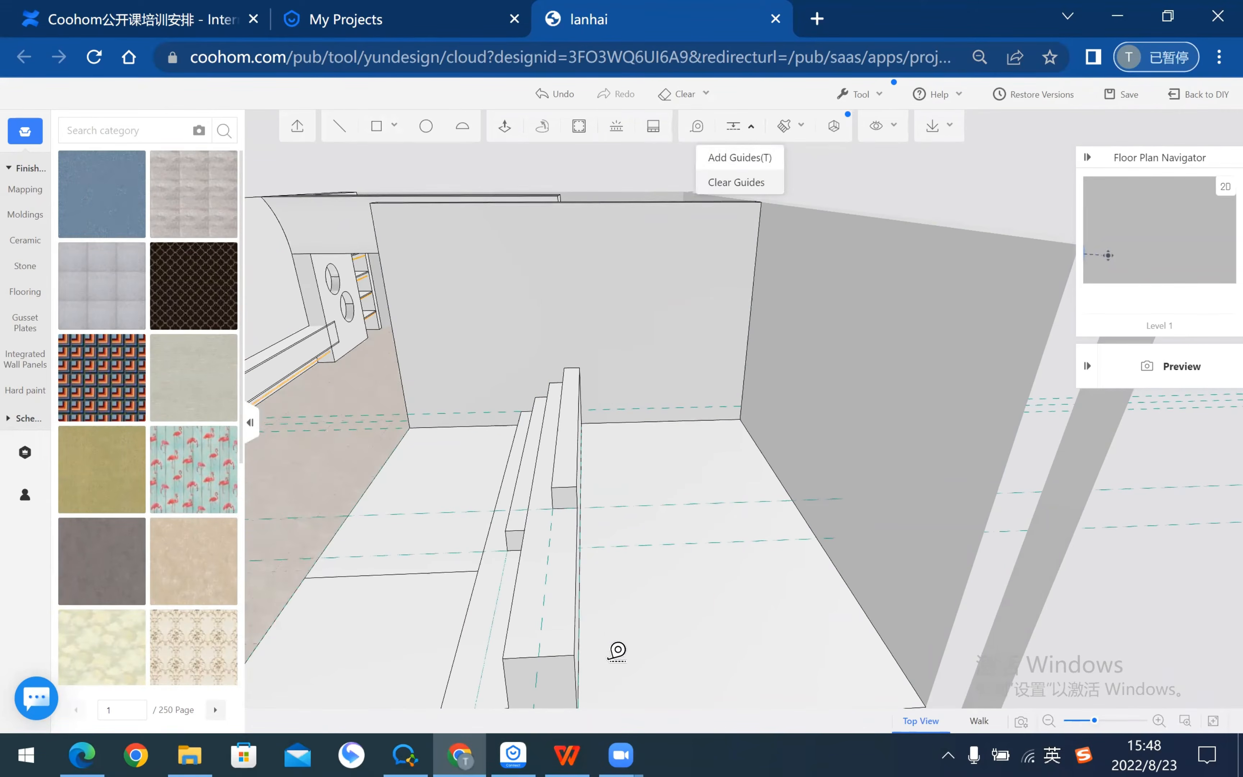
scroll(616, 650, down, 3)
click(630, 598)
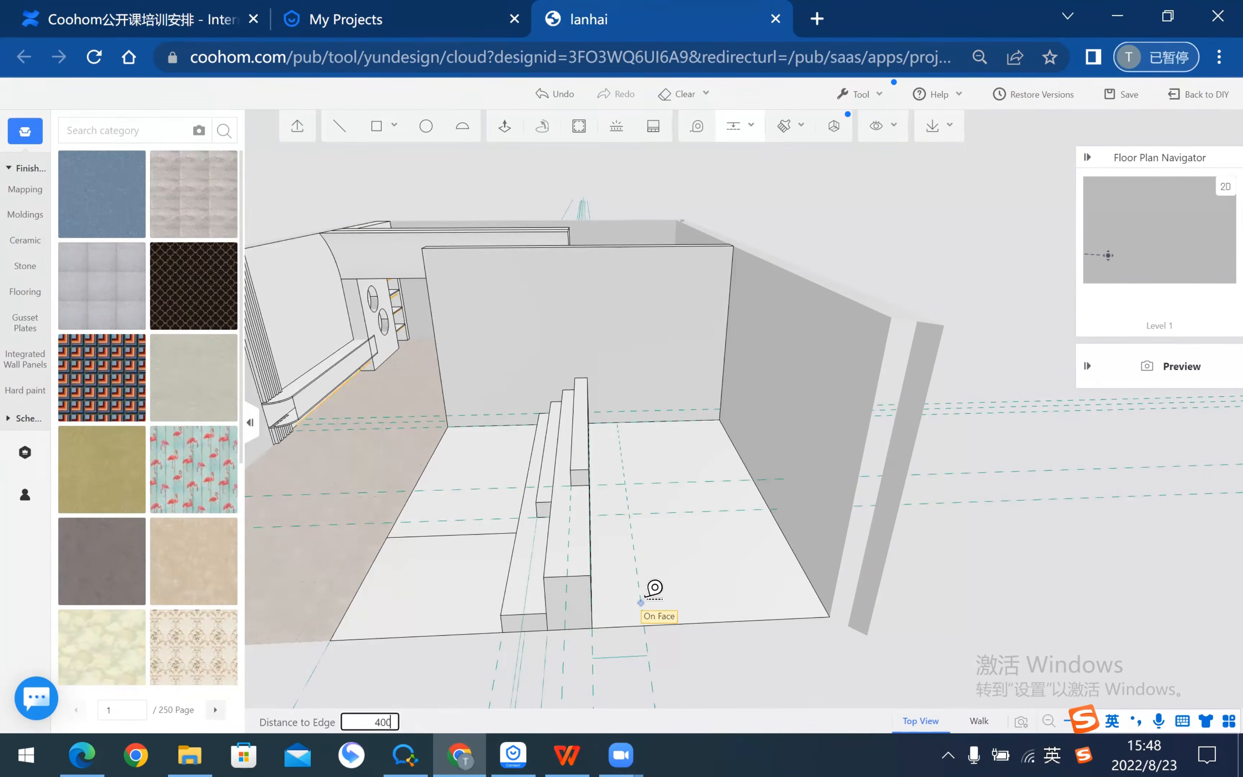
text(400)
key(Return)
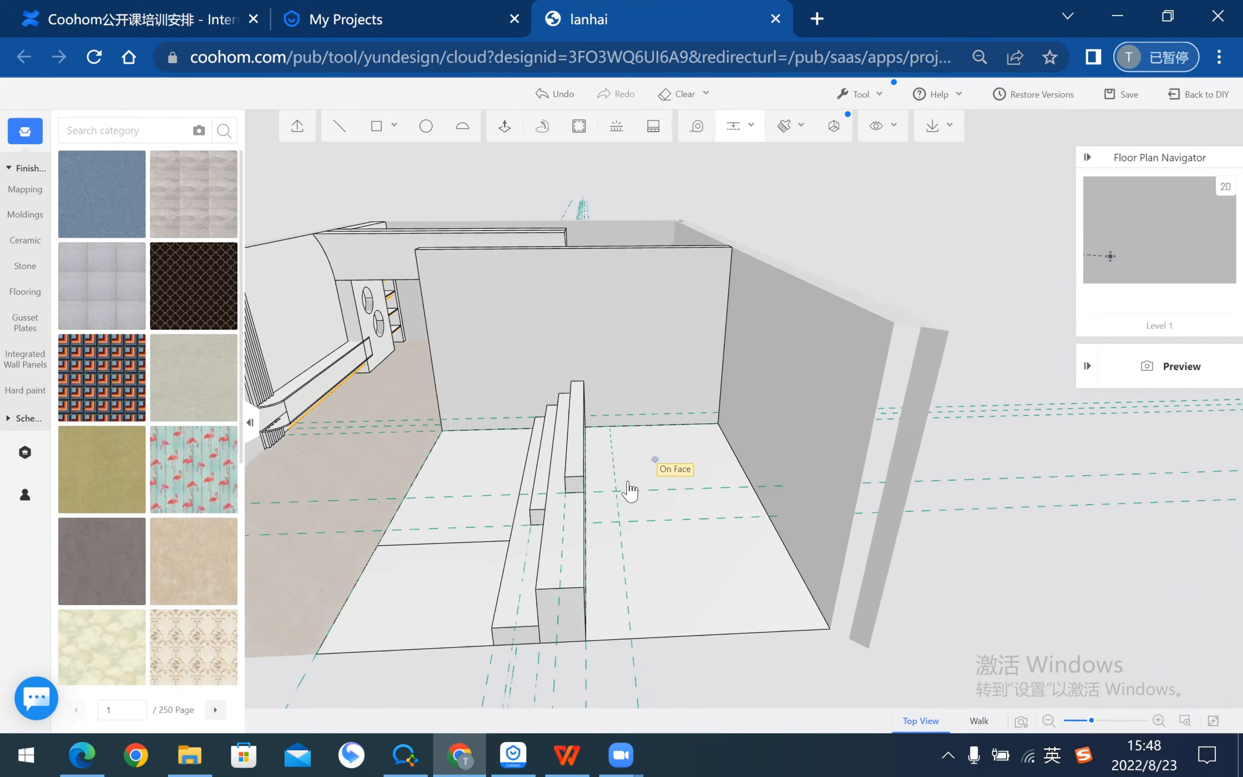
Step: Draw a rectangle on the floor between the stair block and the 400 guide, and extrude it 800
click(377, 126)
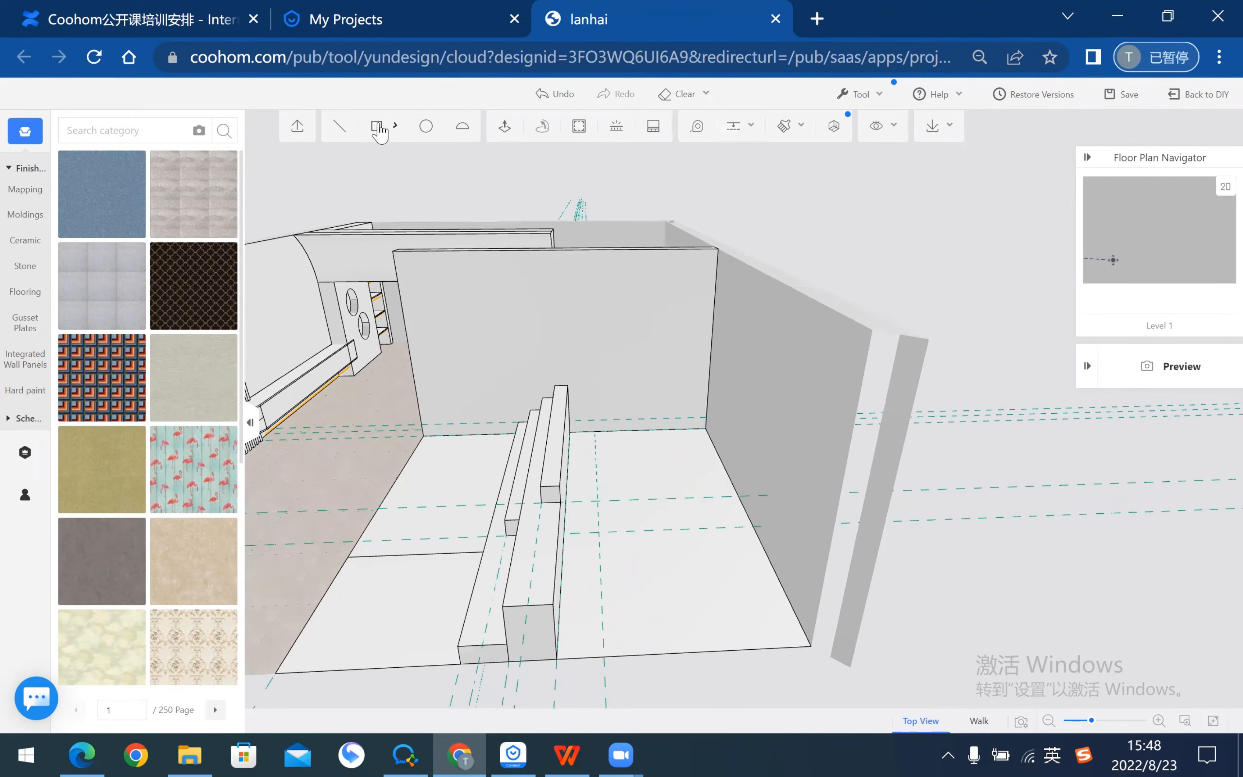
click(570, 432)
key(Return)
click(588, 558)
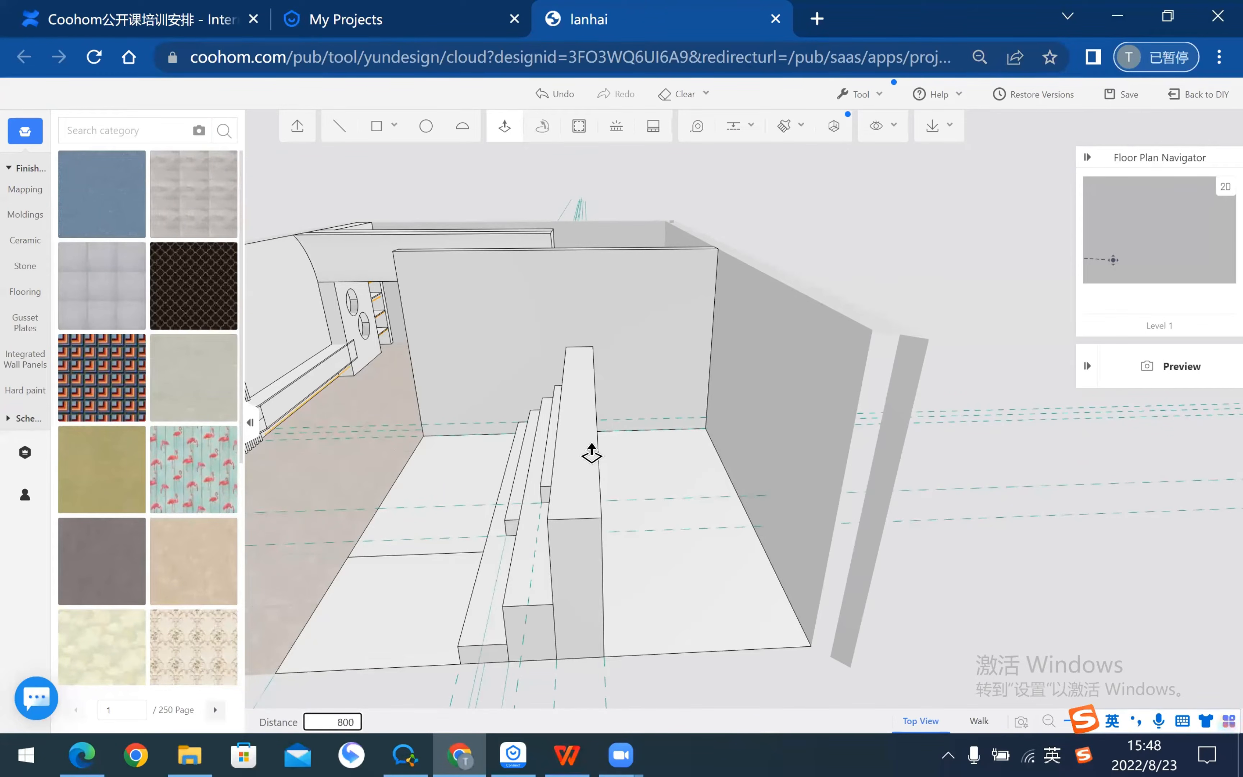
key(Return)
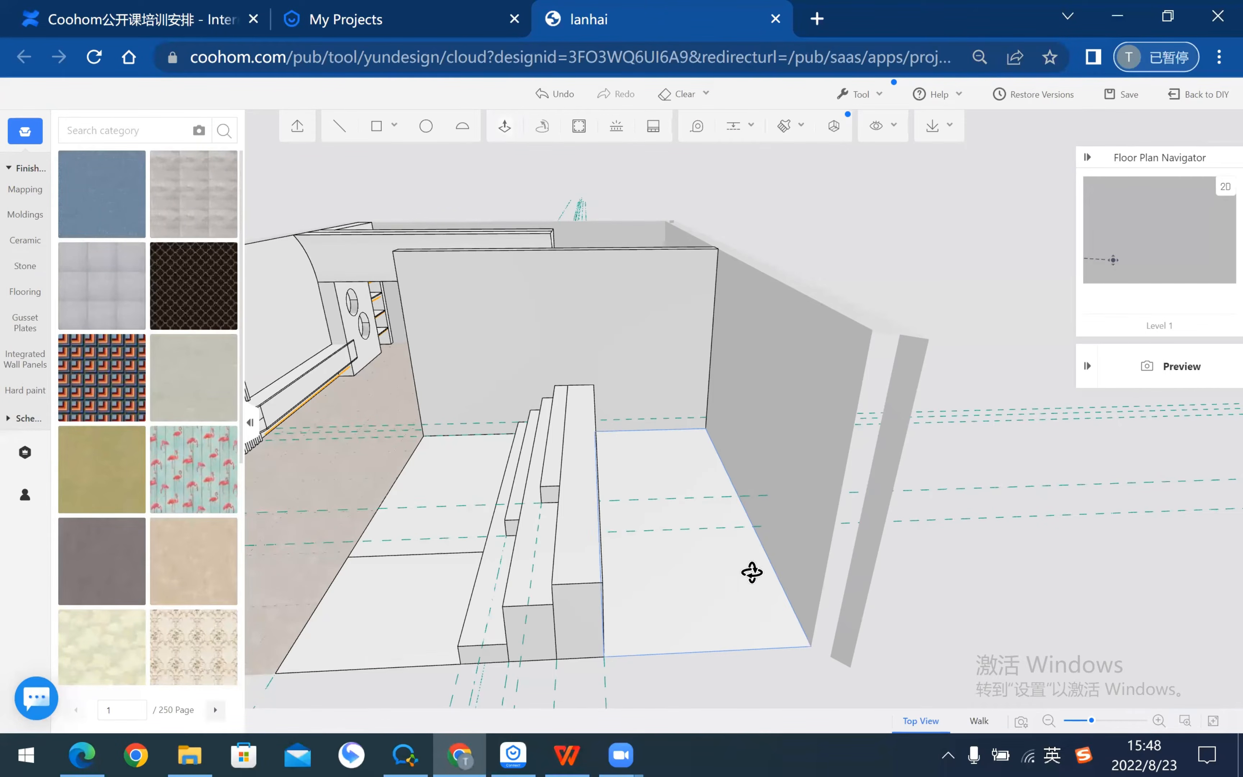
Step: Try to raise the top face of the tallest stair block by 1000
middle_drag(752, 572, 623, 530)
click(507, 130)
click(623, 531)
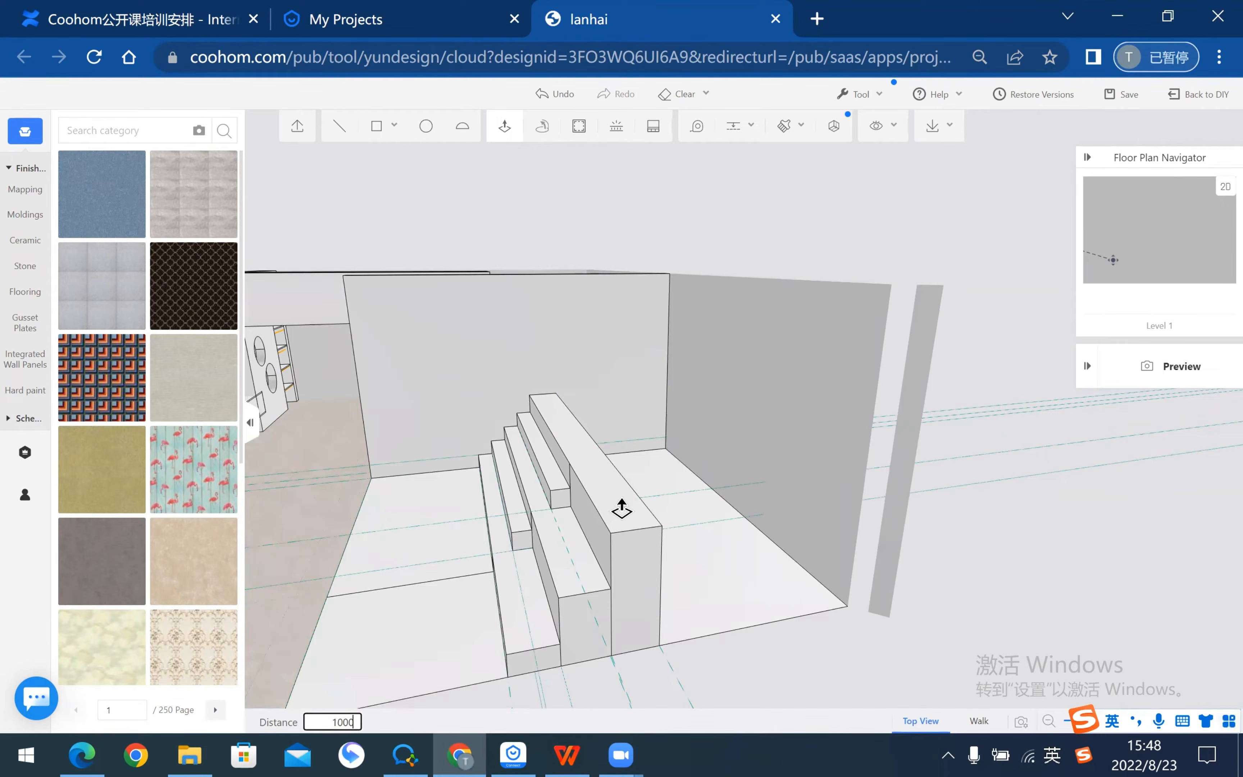
key(Return)
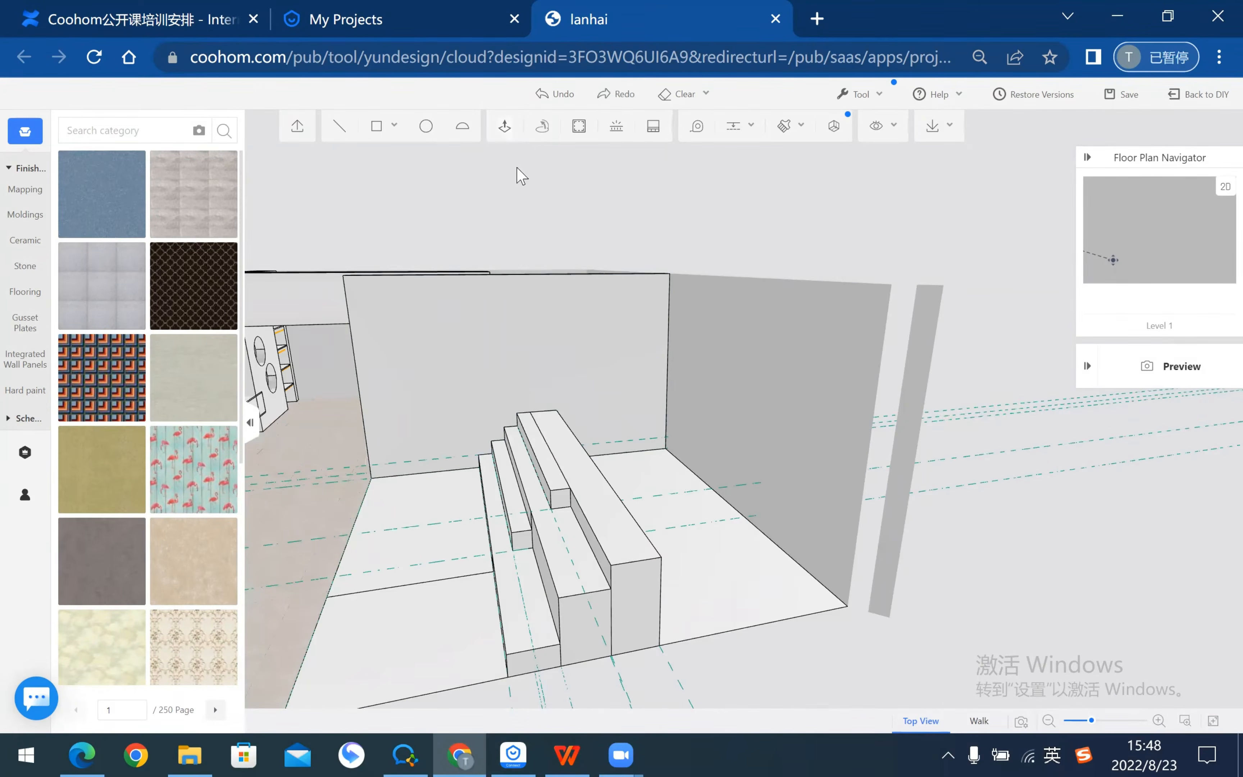
Step: Raise the tallest stair block's top face slightly with Push/Pull
click(626, 531)
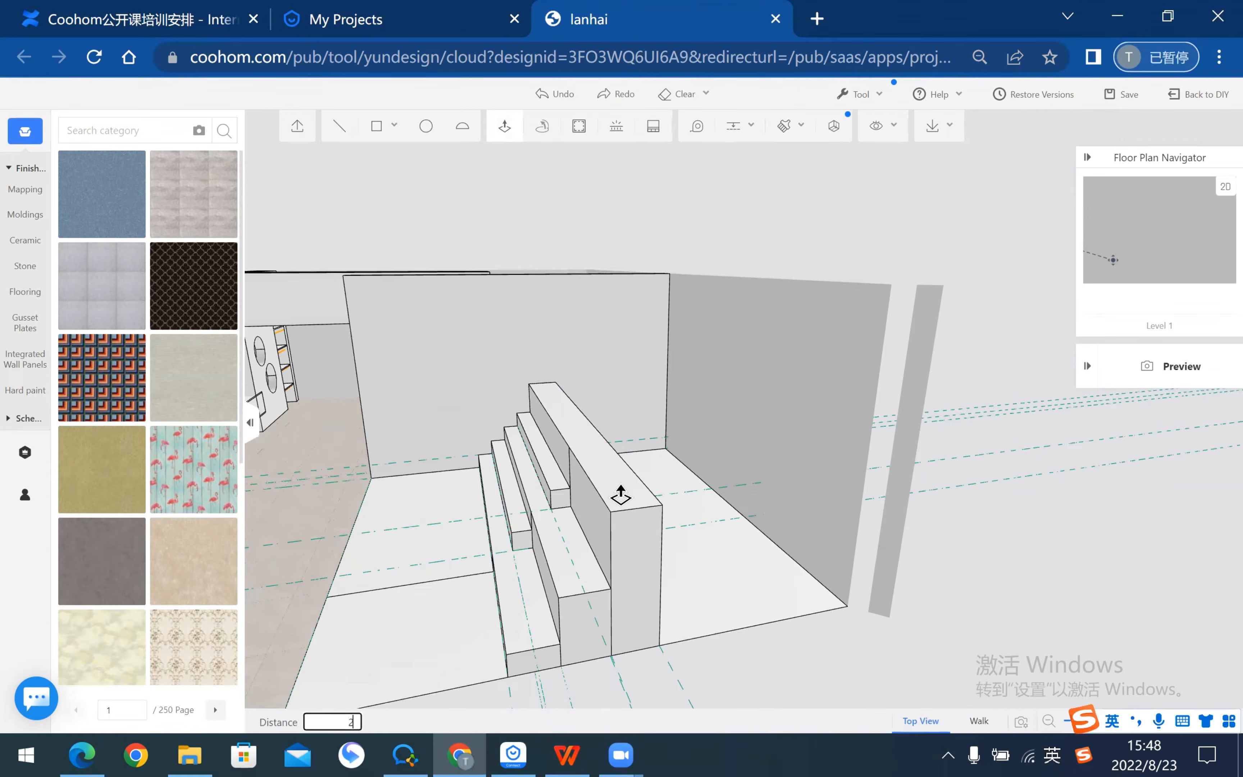
key(Return)
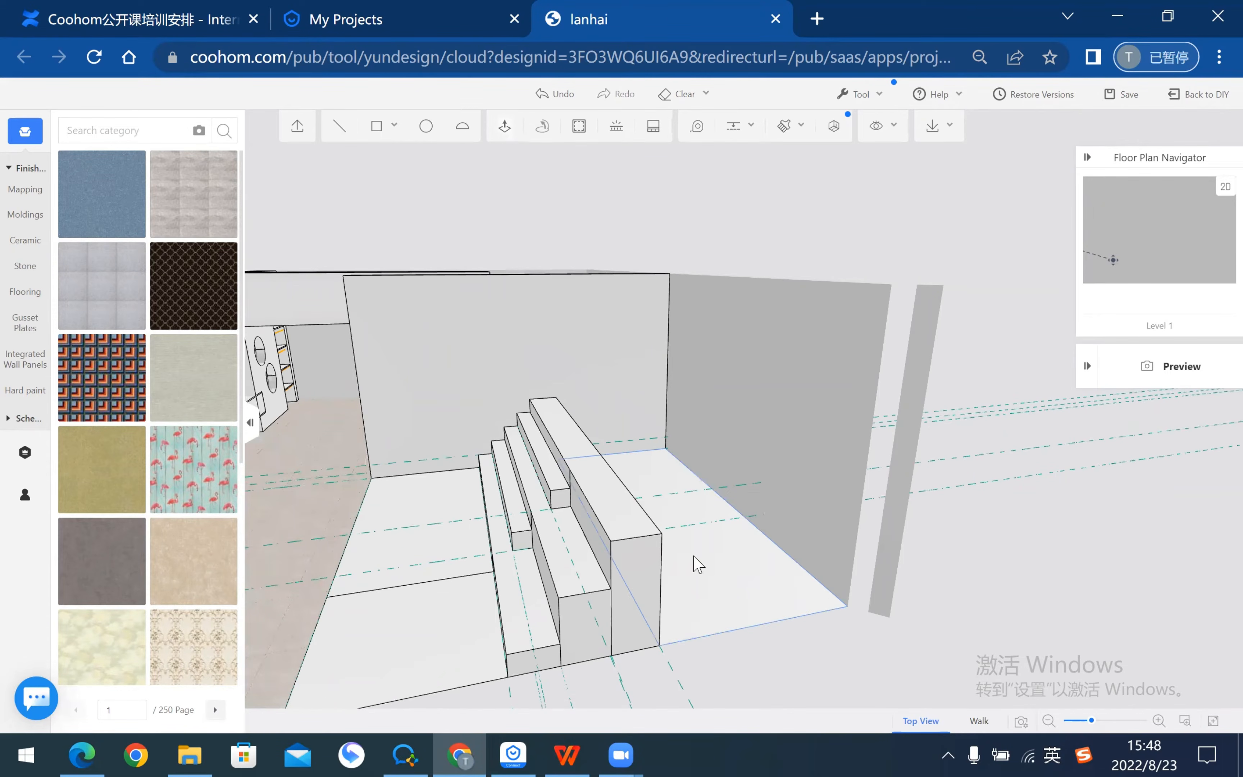
Step: Add a crosswise guide over the tallest block through the corner end point of the adjoining upper half-length step
middle_drag(698, 563, 776, 496)
click(732, 130)
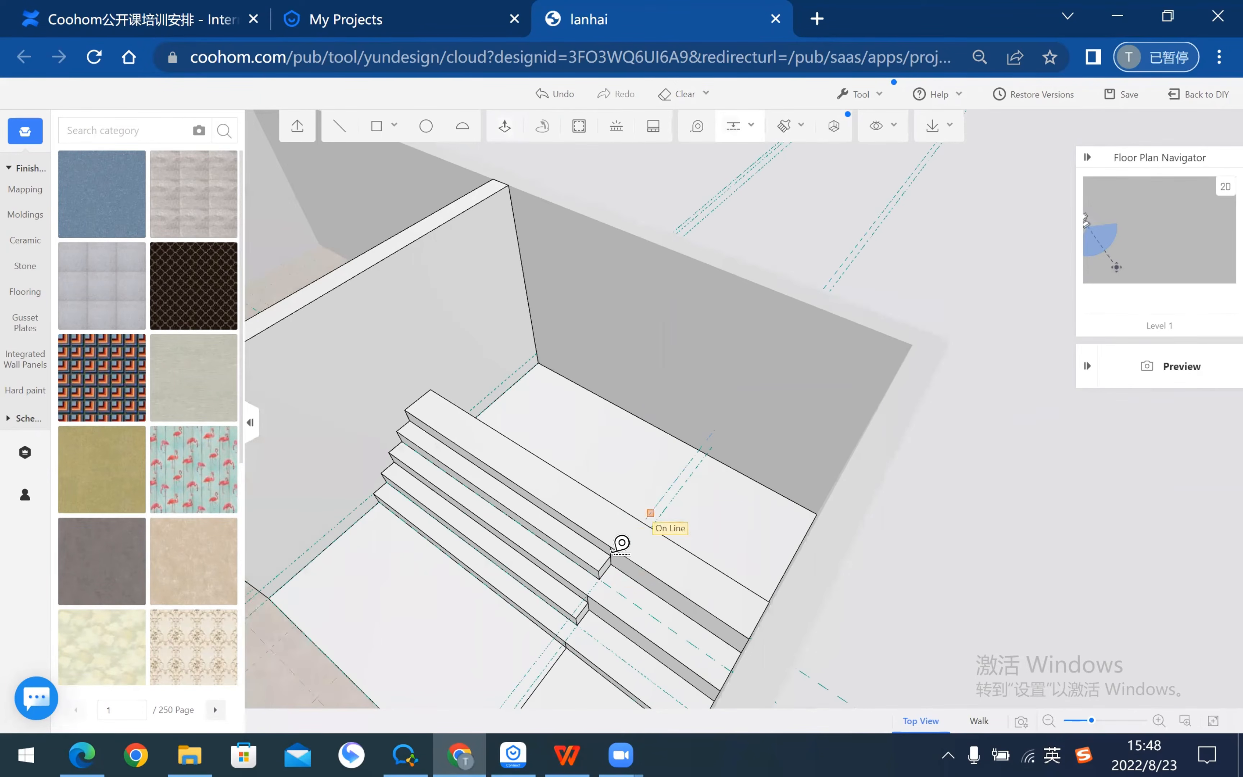
click(611, 553)
key(Escape)
Step: Add a lengthwise guide through the middle of the tallest block's top face, 200 from its edge
middle_drag(666, 508, 603, 302)
click(733, 126)
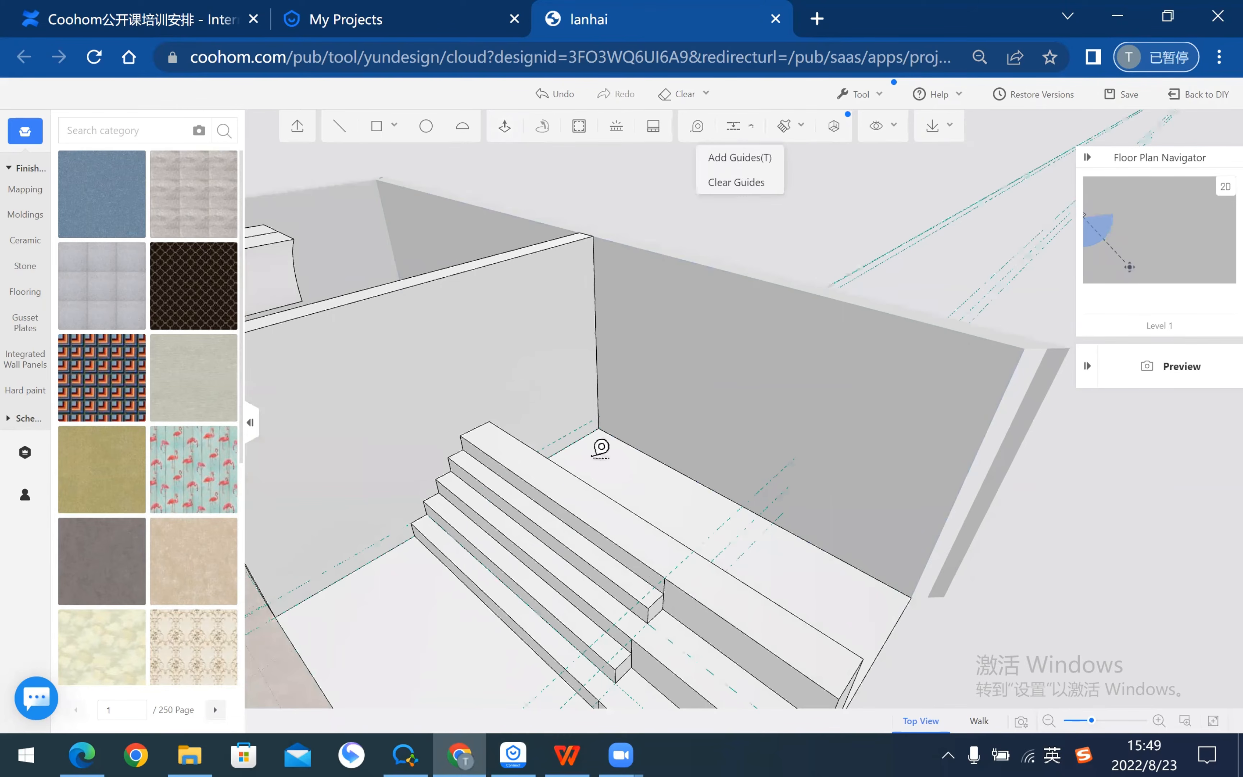
click(637, 516)
click(854, 679)
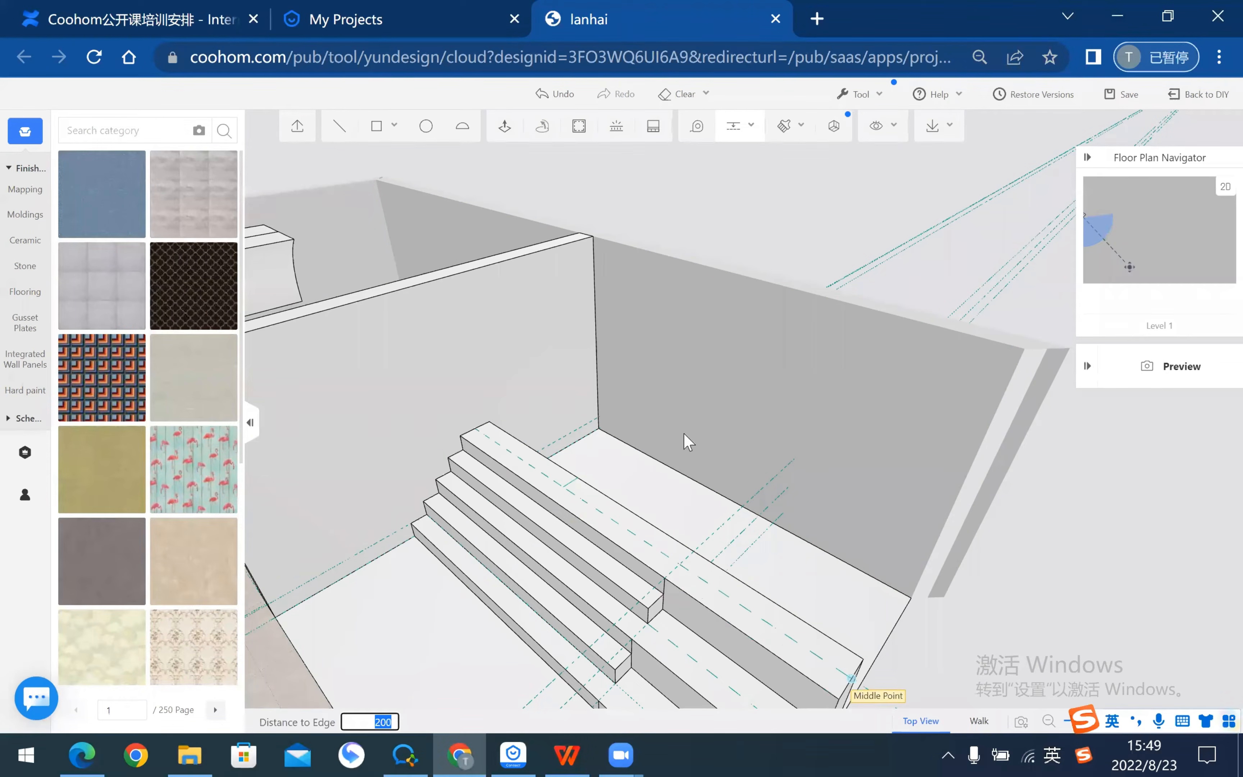
Step: Draw a 3000 by 200 rectangle on the tallest block's top face up to the guide intersection and extrude it 200
scroll(541, 234, up, 2)
click(373, 126)
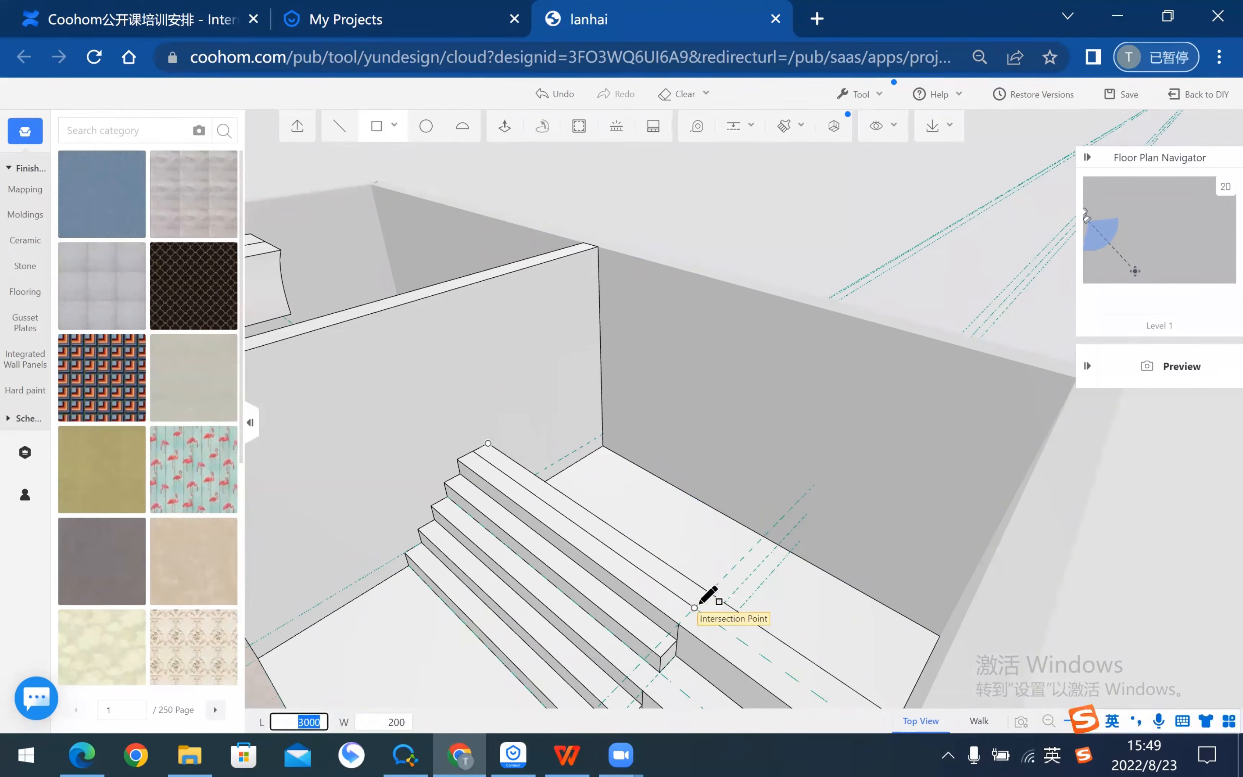
click(709, 594)
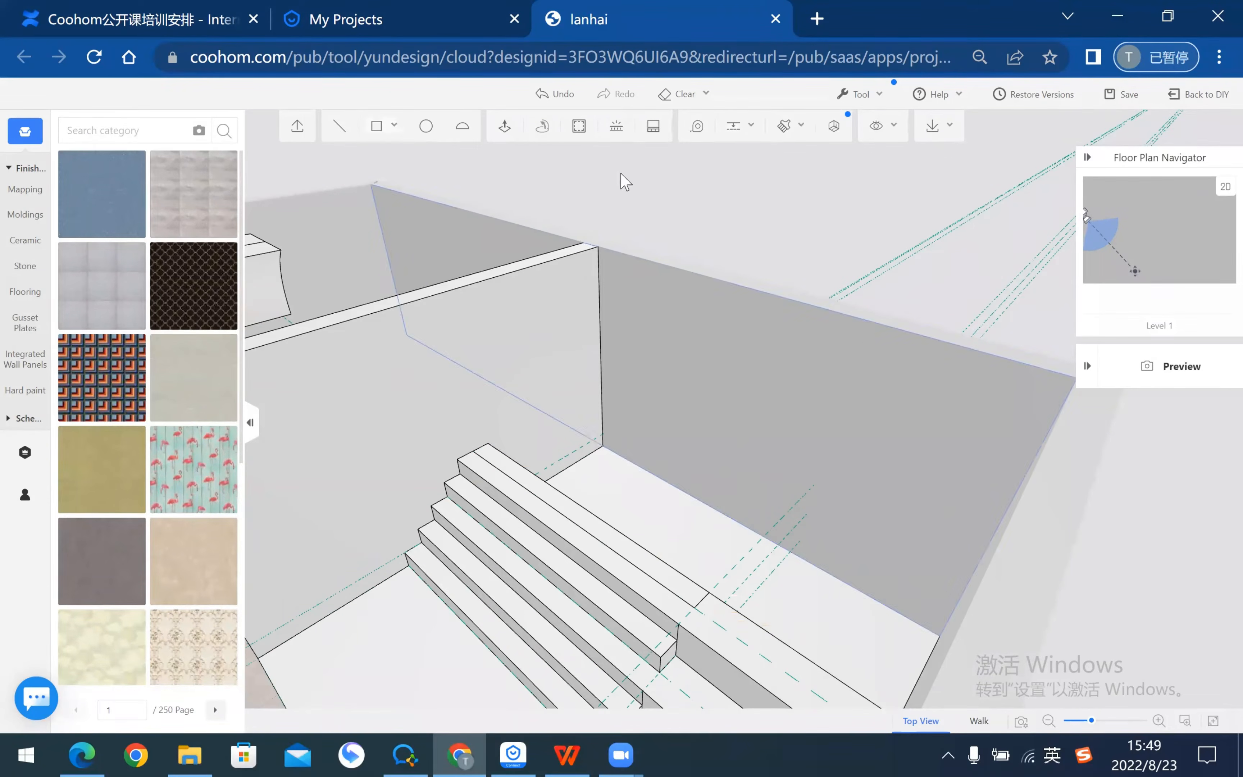
click(645, 568)
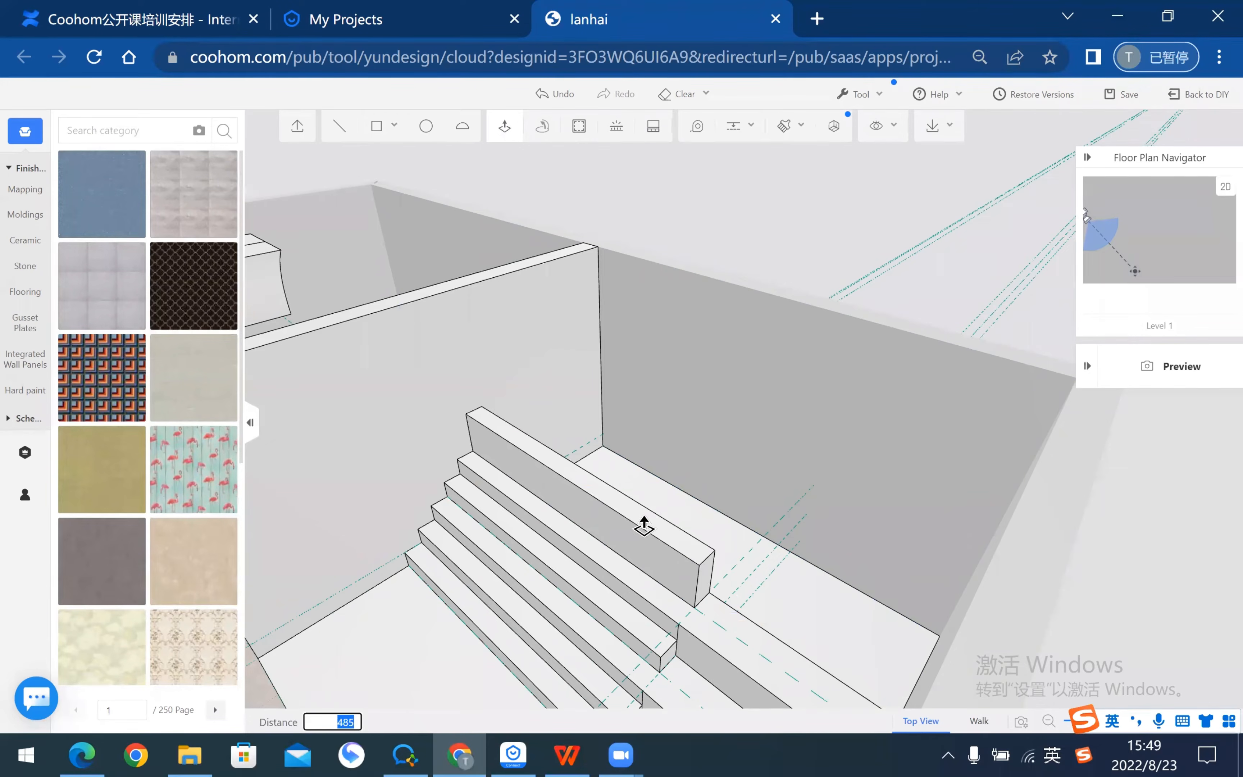
text(200)
key(Return)
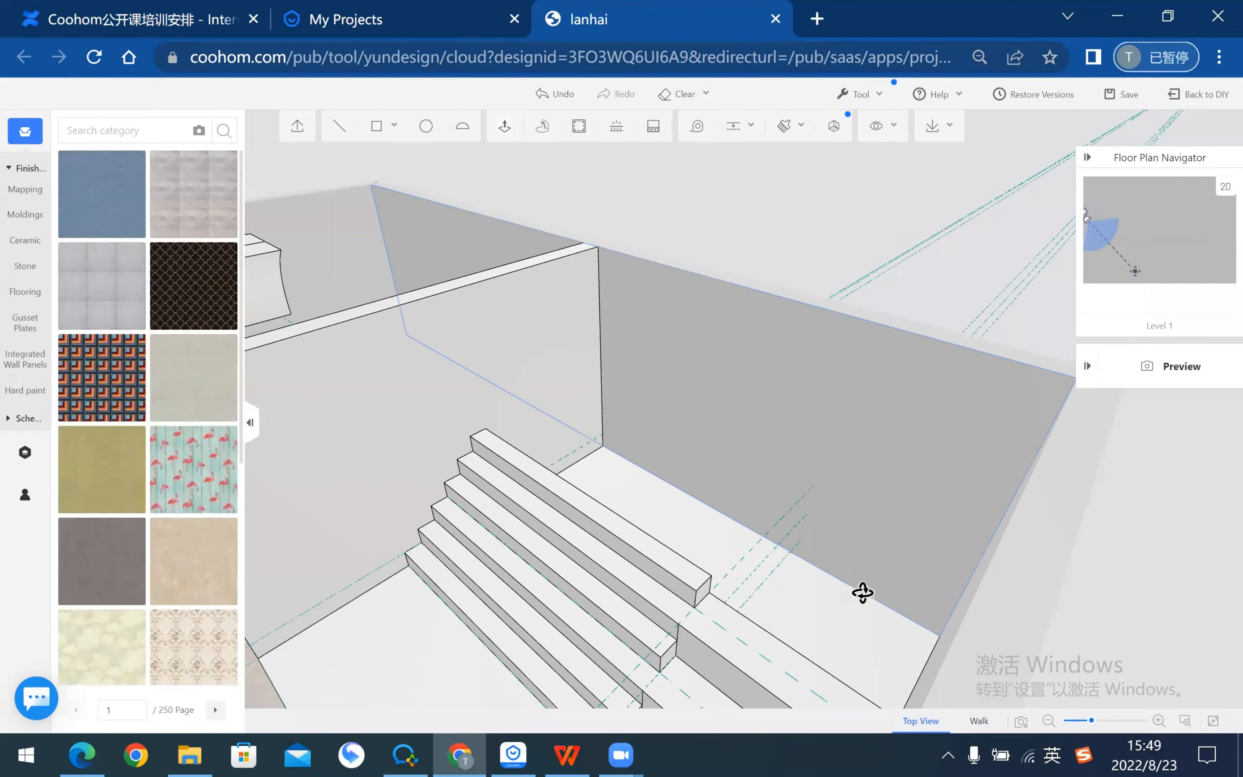
Step: Compare the modelled stairs with the staircase on the Reference Image page of Construction Design2.0.pdf in WPS, returning to the model
middle_drag(863, 594, 941, 591)
mouse_move(566, 755)
middle_down()
mouse_move(881, 475)
mouse_move(582, 447)
mouse_move(567, 750)
middle_up()
click(567, 754)
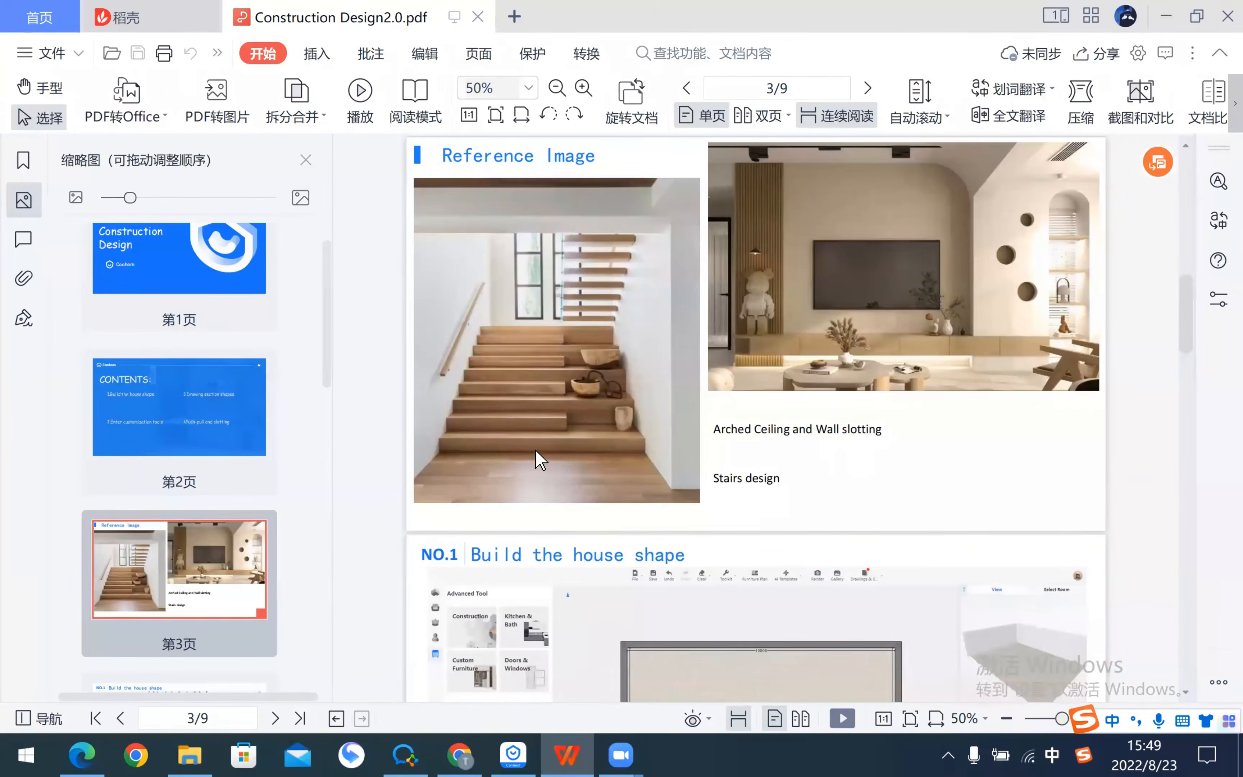
key(alt+Tab)
scroll(783, 652, down, 1)
middle_drag(761, 636, 777, 644)
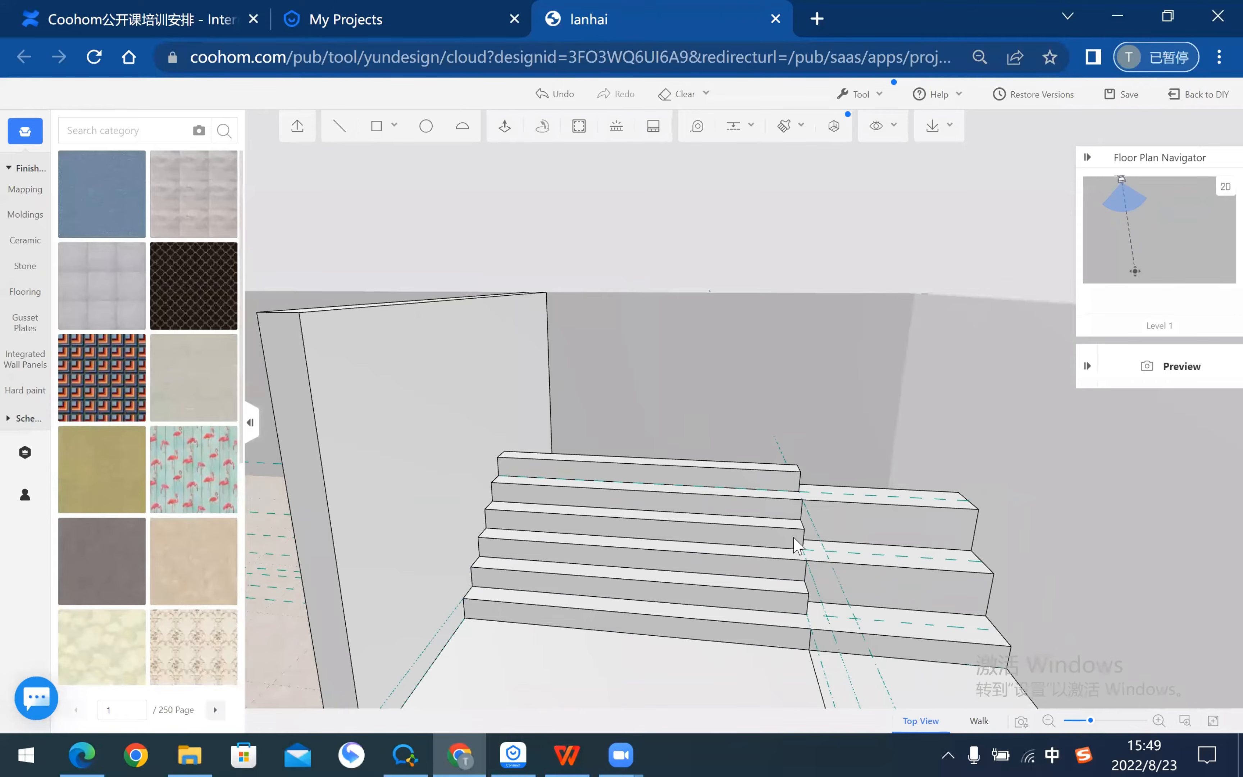
Step: Add a lengthwise guide on the floor behind the tallest block, 400 from its edge
drag(802, 463, 591, 205)
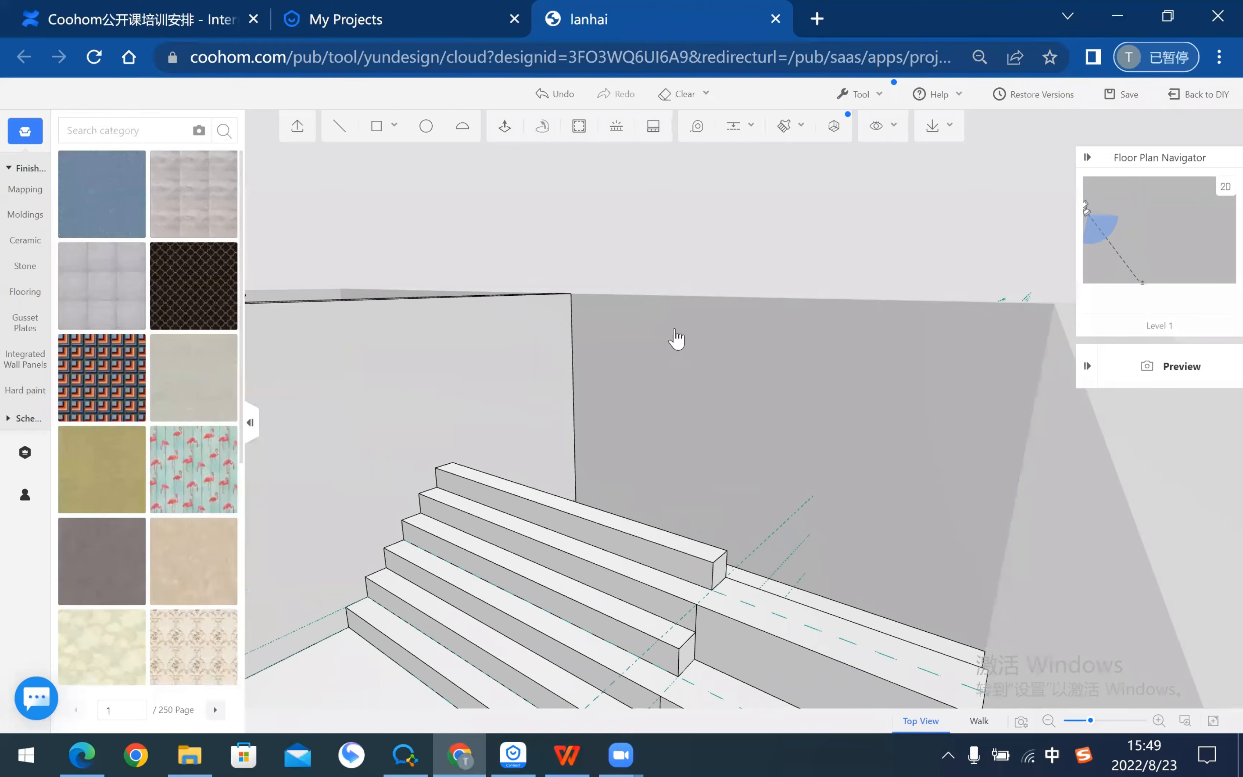
drag(676, 331, 354, 114)
drag(881, 159, 729, 128)
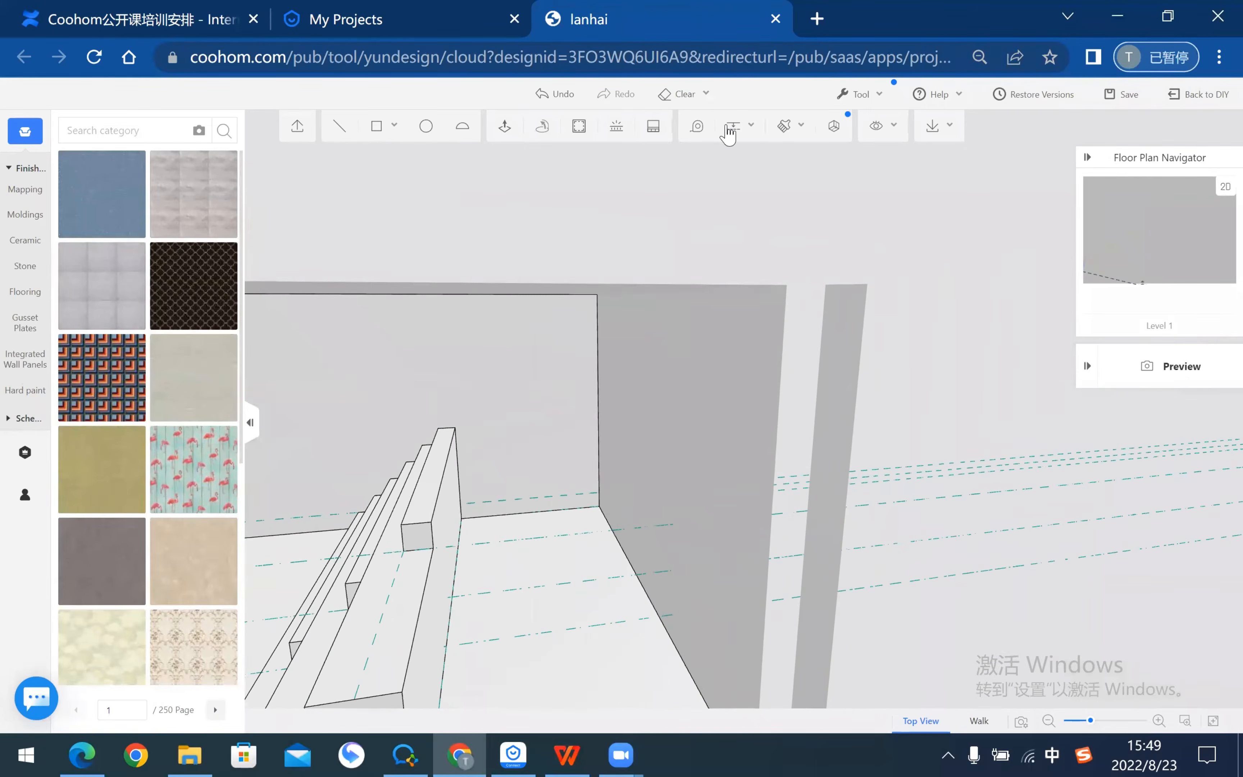
click(742, 133)
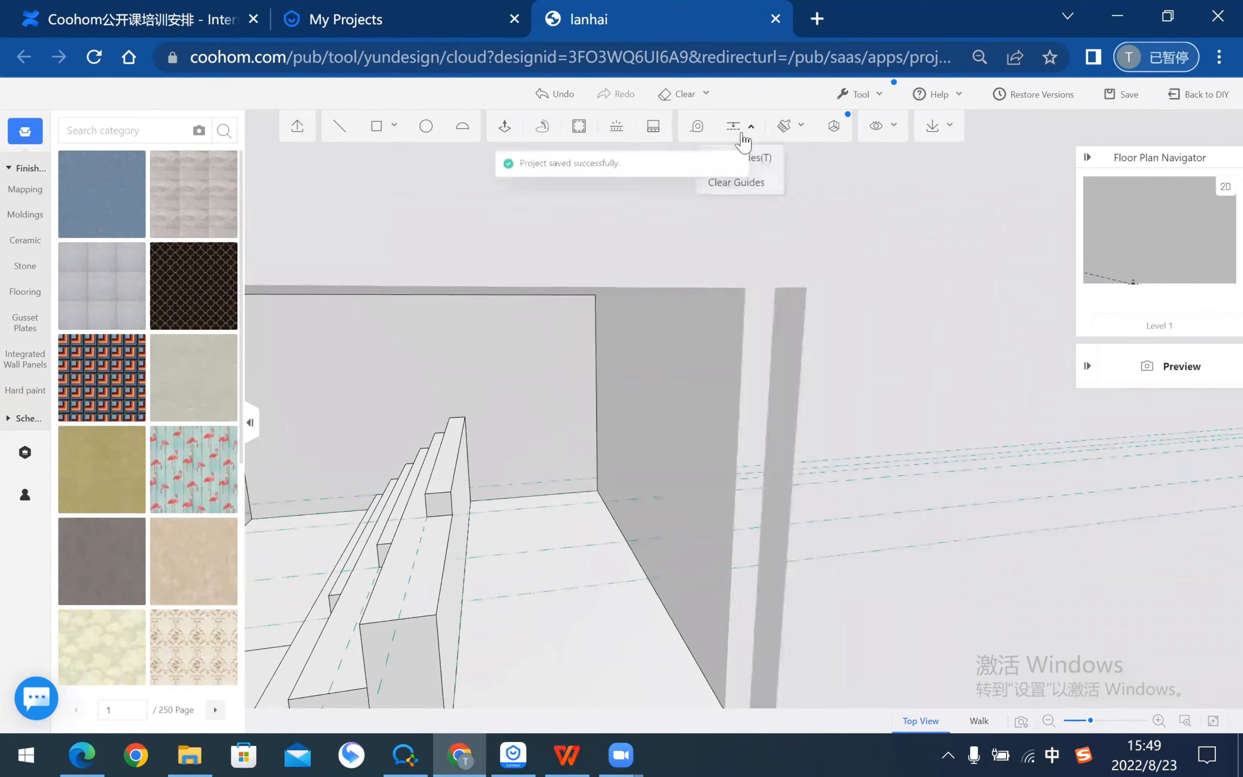
click(759, 158)
click(535, 556)
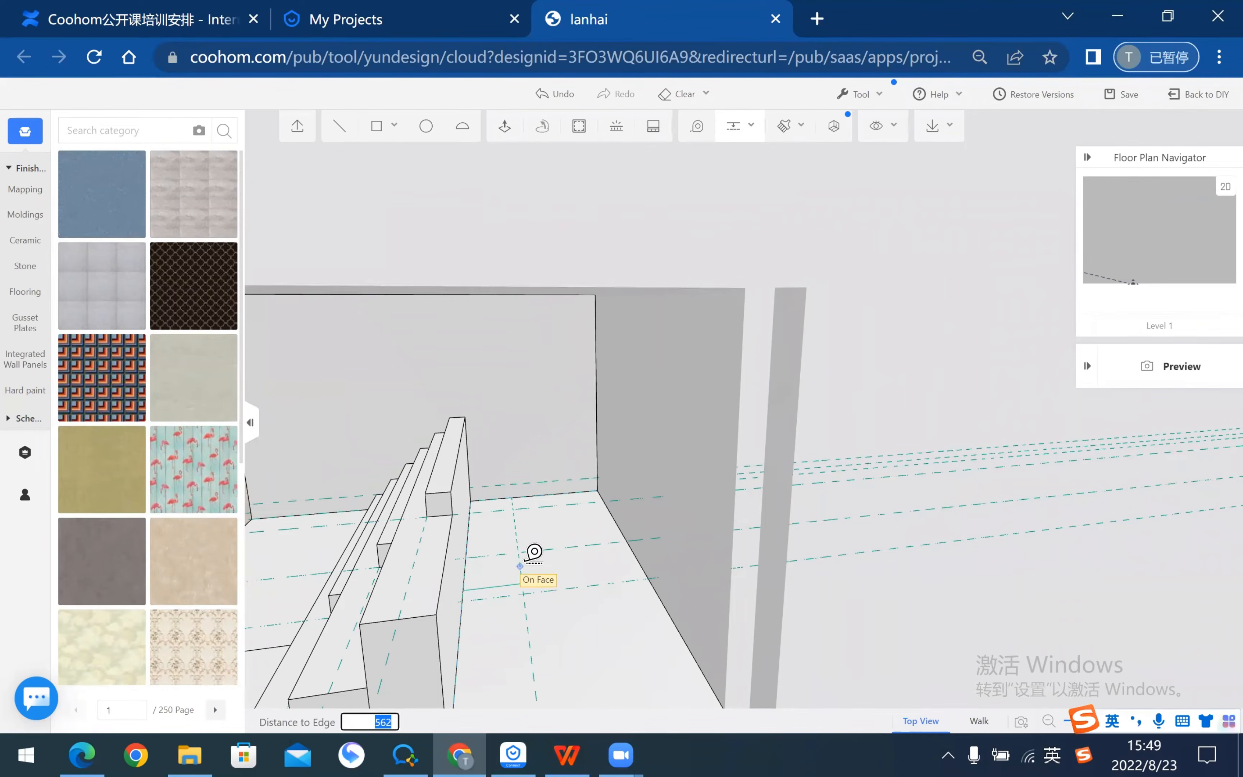
text(400)
key(Return)
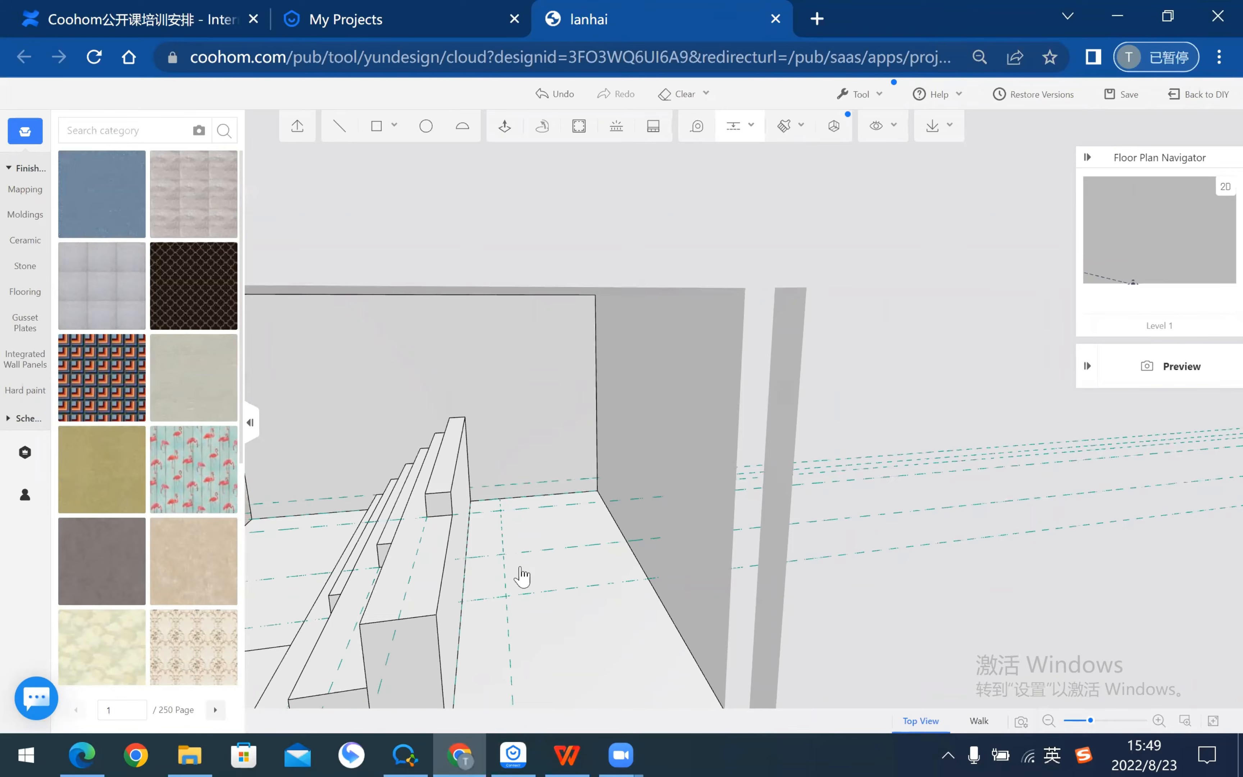
Step: Draw a rectangle on the floor strip between the tallest block's back edge and the new guide
scroll(591, 617, down, 4)
scroll(559, 467, up, 1)
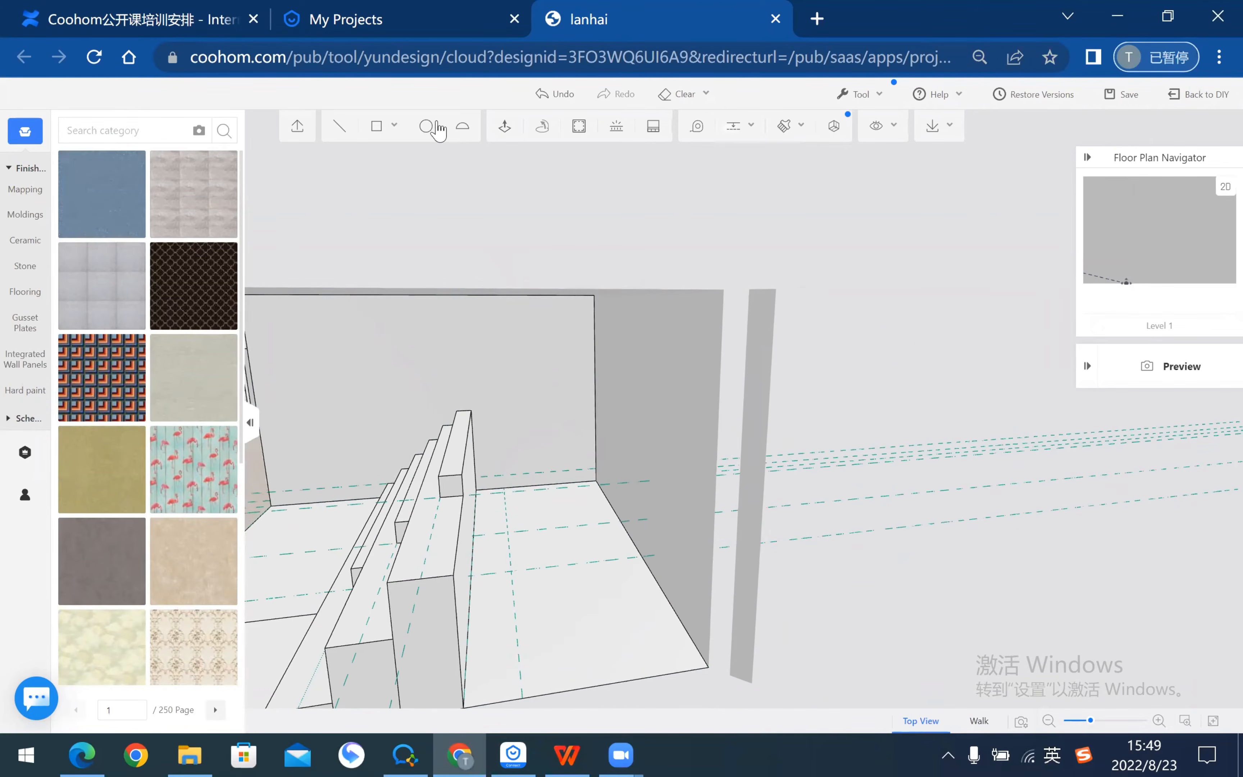
click(376, 135)
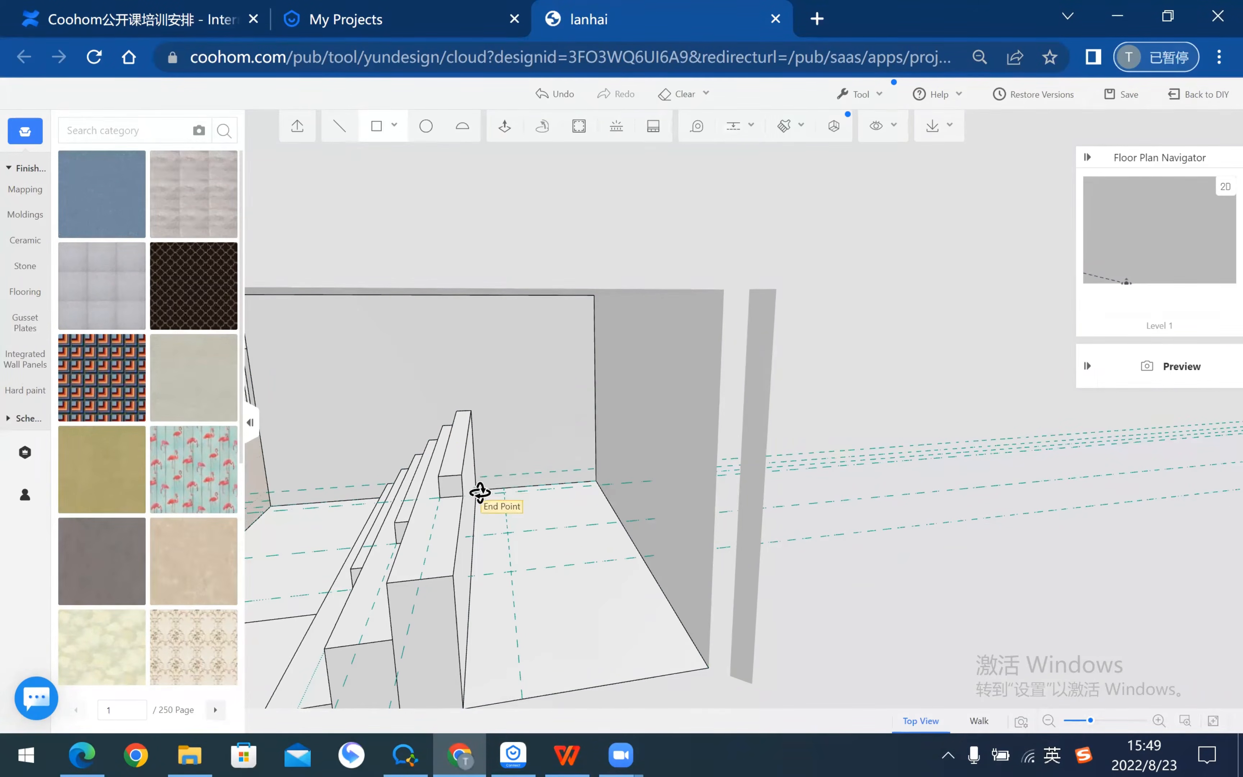
click(479, 492)
click(524, 698)
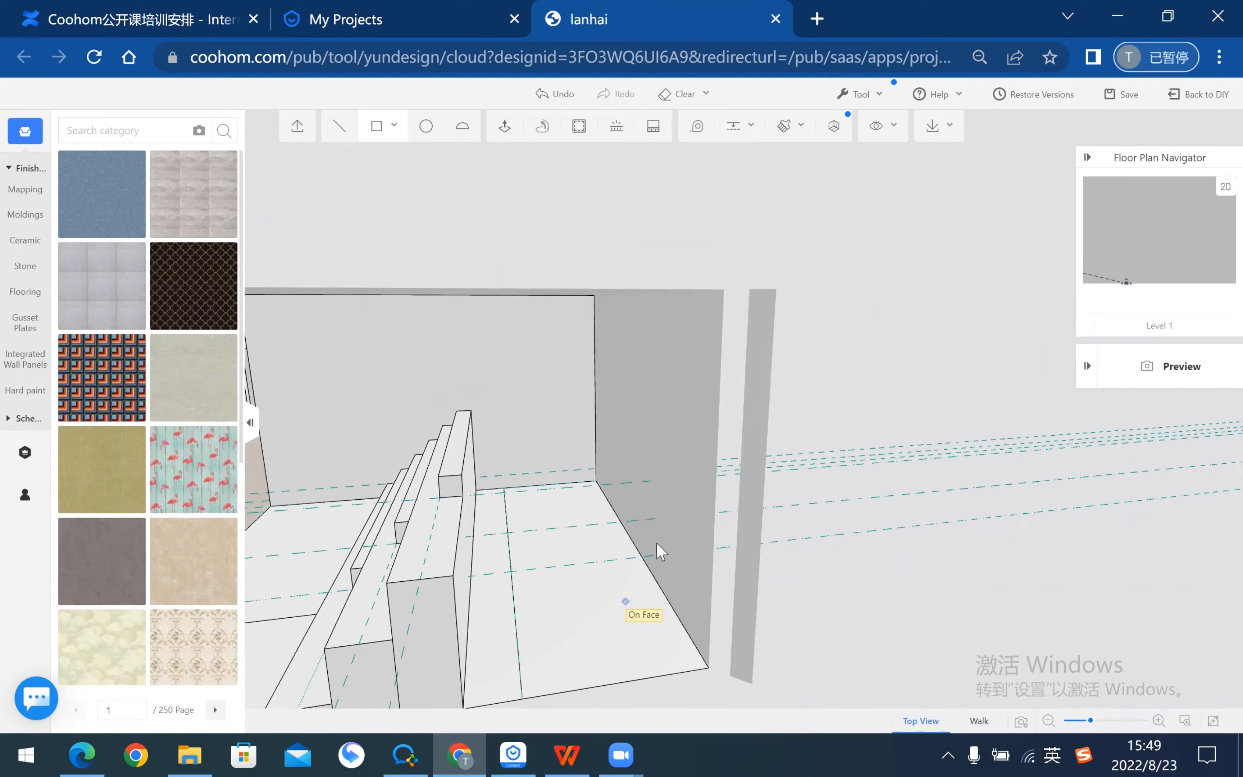
key(Escape)
Step: Extrude the rectangular floor strip behind the stairs 1400 as a full-width block
click(502, 126)
click(489, 603)
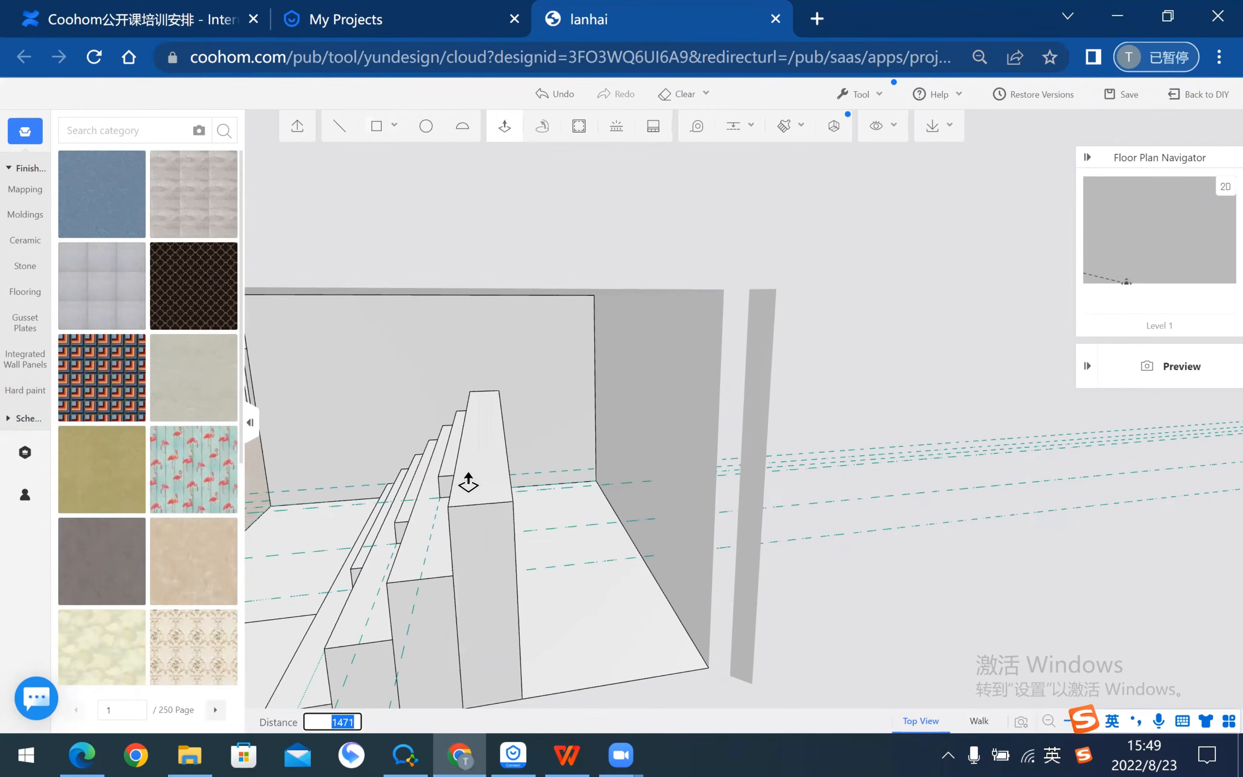
text(14)
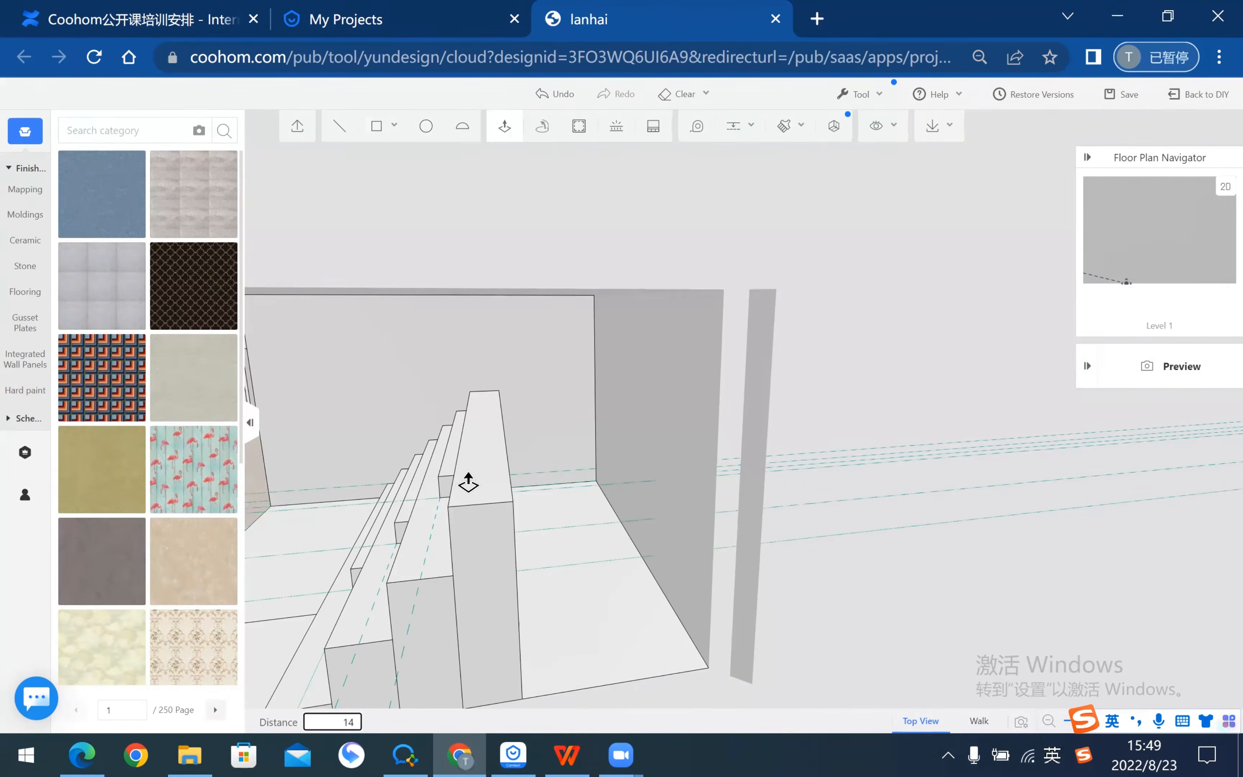
text(00)
key(Return)
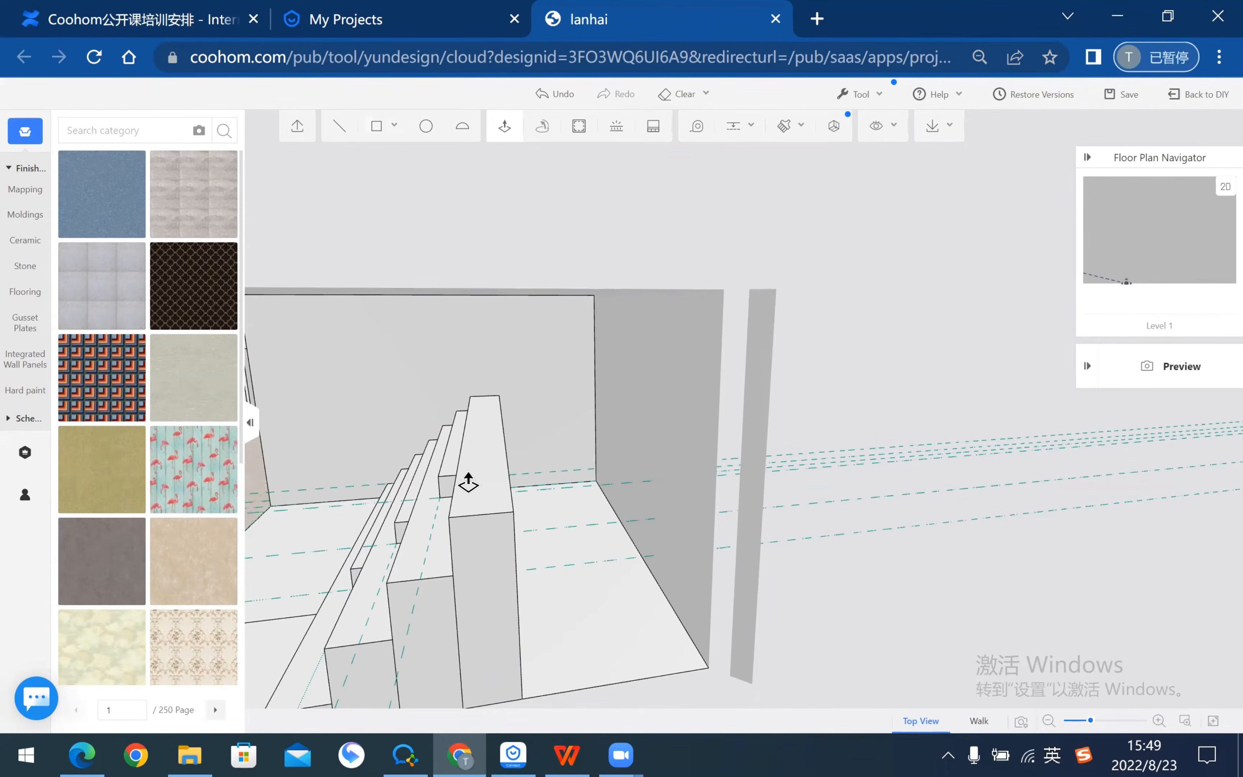
middle_drag(469, 477, 720, 173)
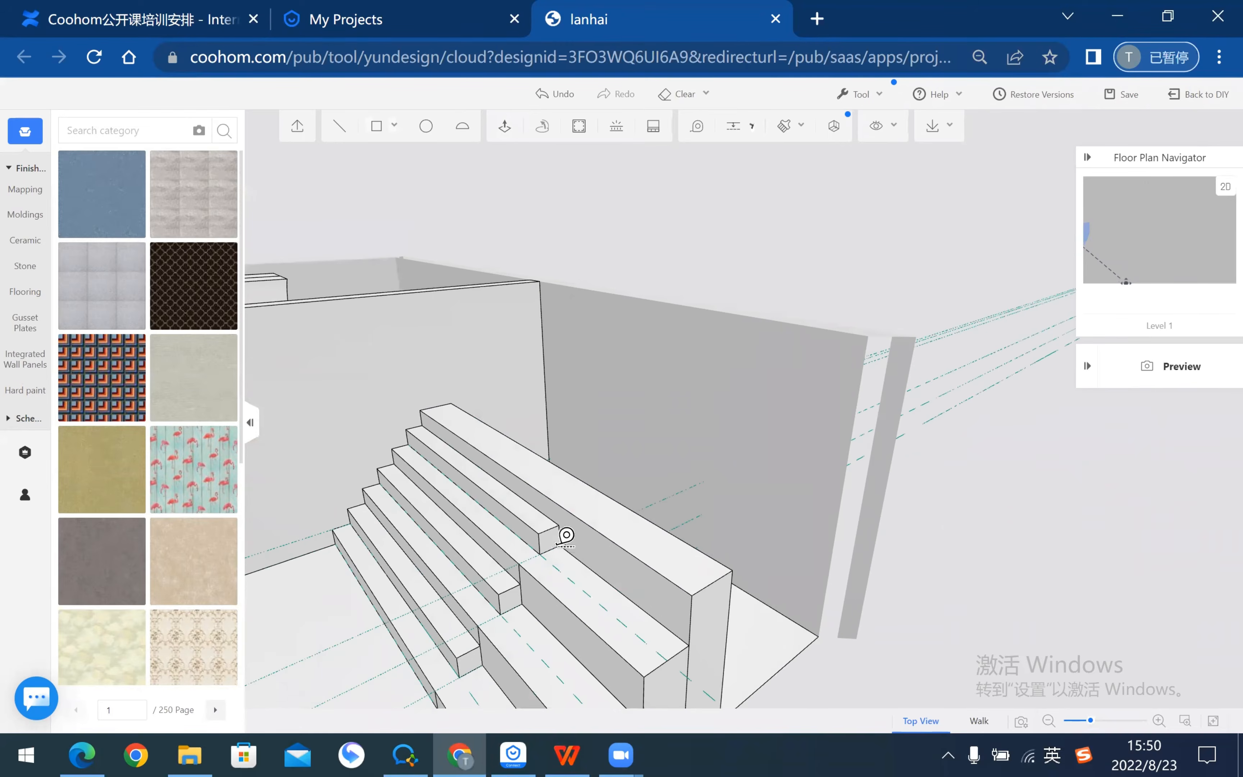
key(t)
click(548, 529)
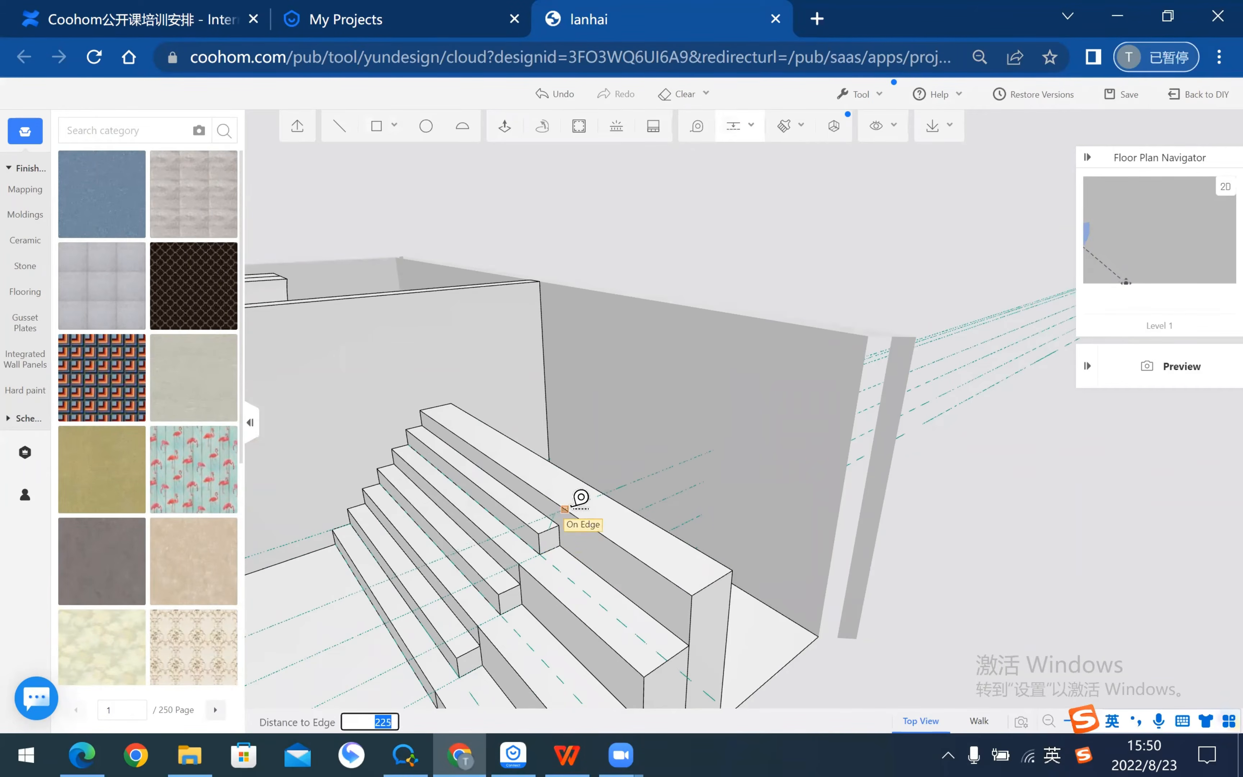
key(Escape)
Step: Add a vertical guide on the new block's front face through the corner end point of the adjoining half-length step, 1500 from the edge
middle_drag(827, 582, 882, 500)
key(t)
click(647, 488)
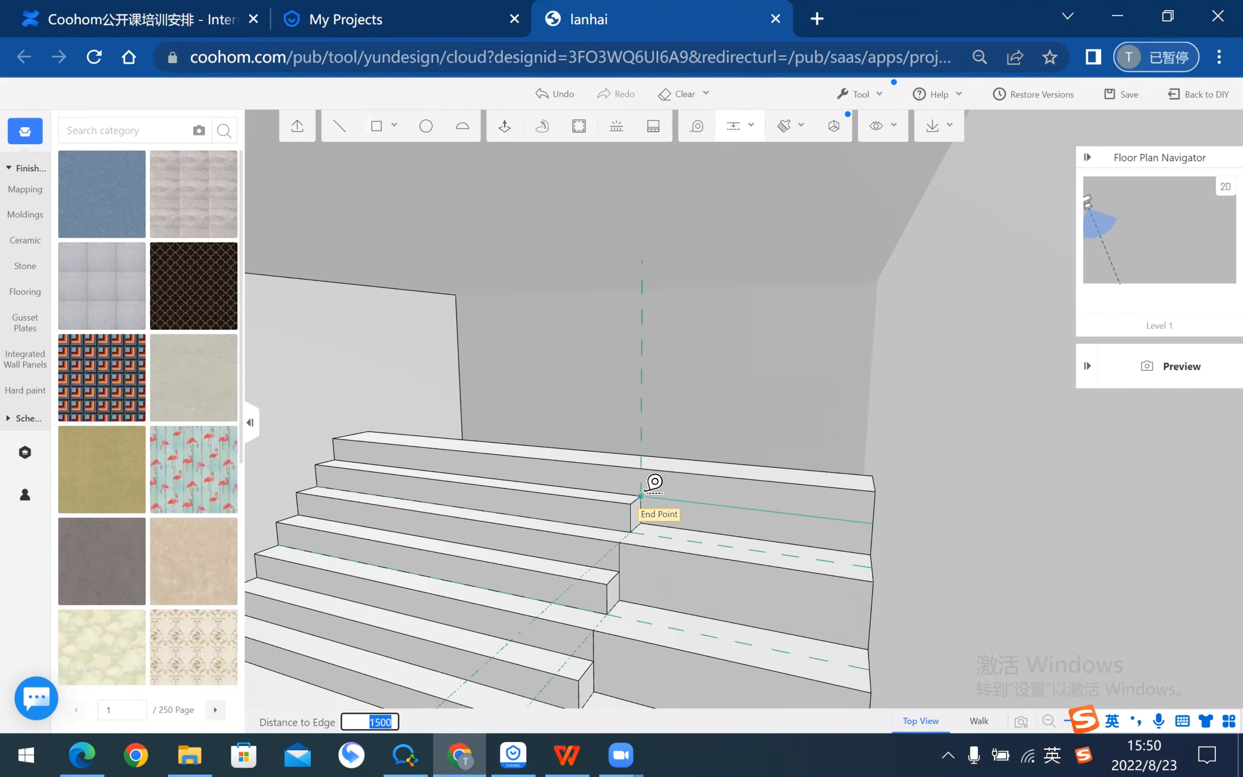
middle_drag(886, 513, 455, 560)
click(495, 497)
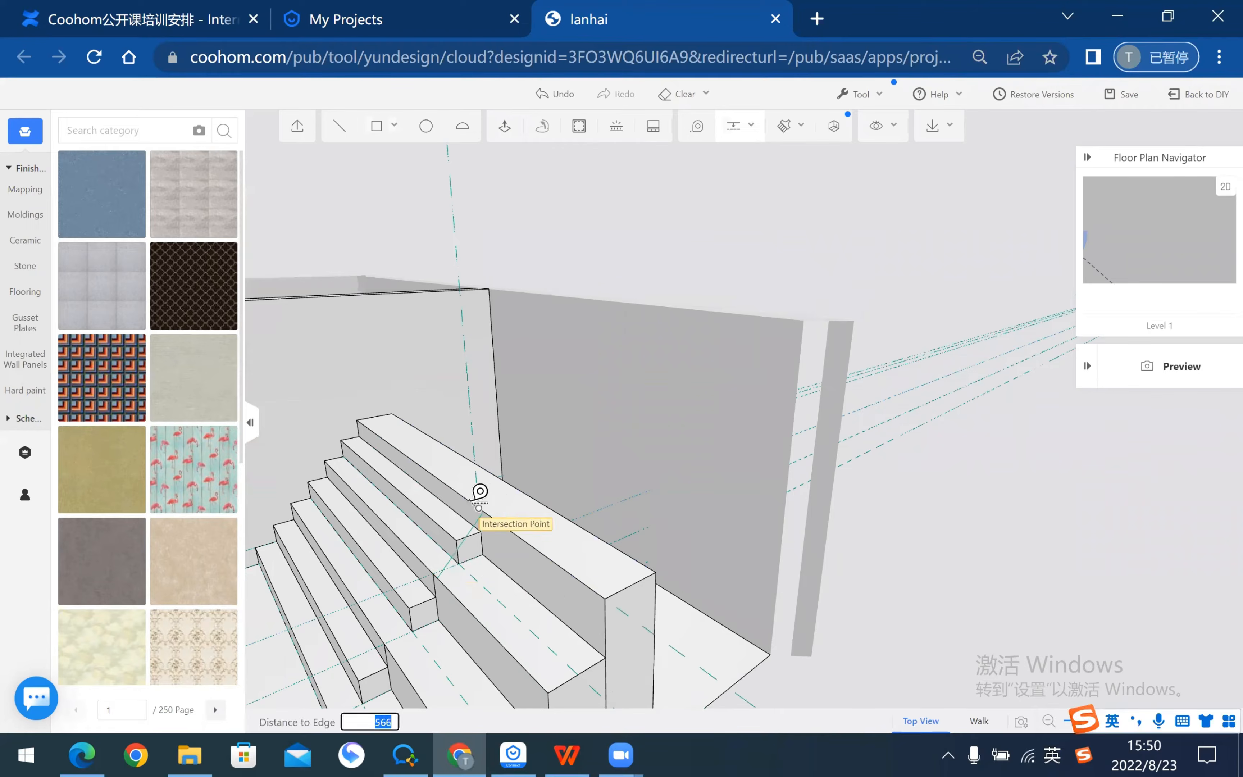
click(732, 134)
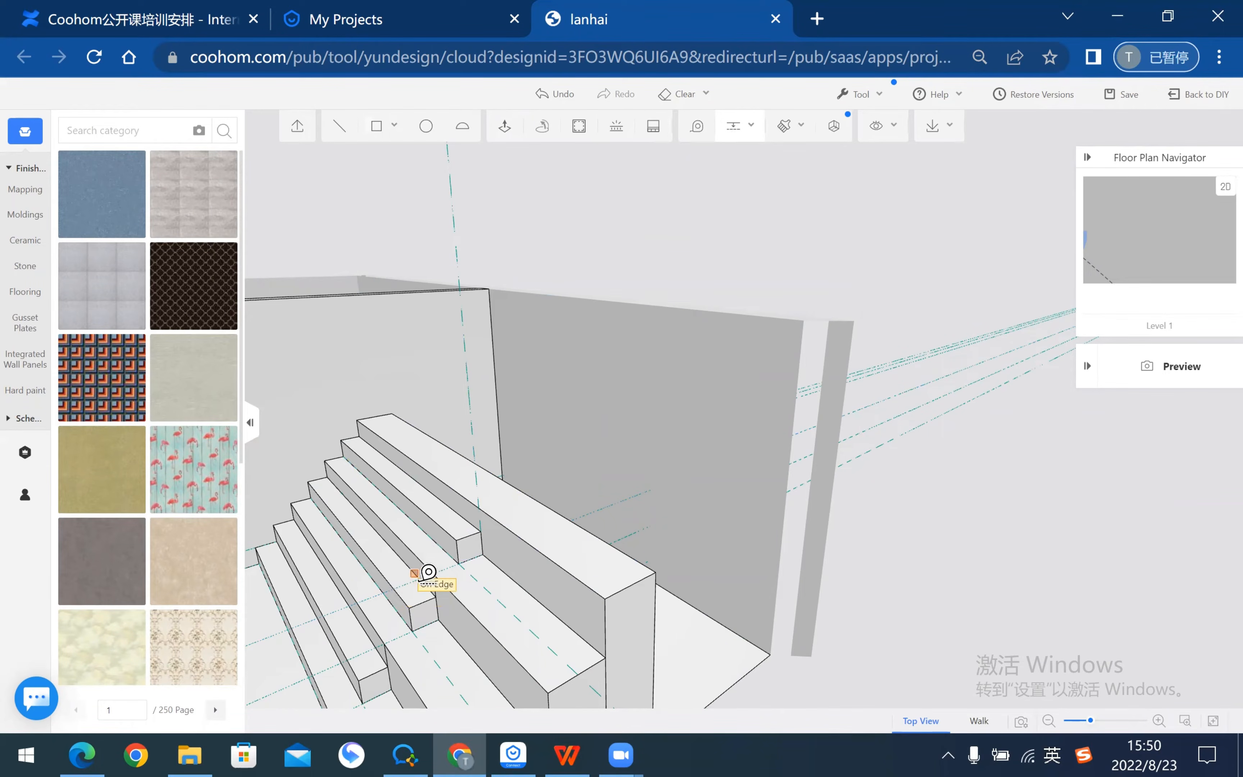
key(Escape)
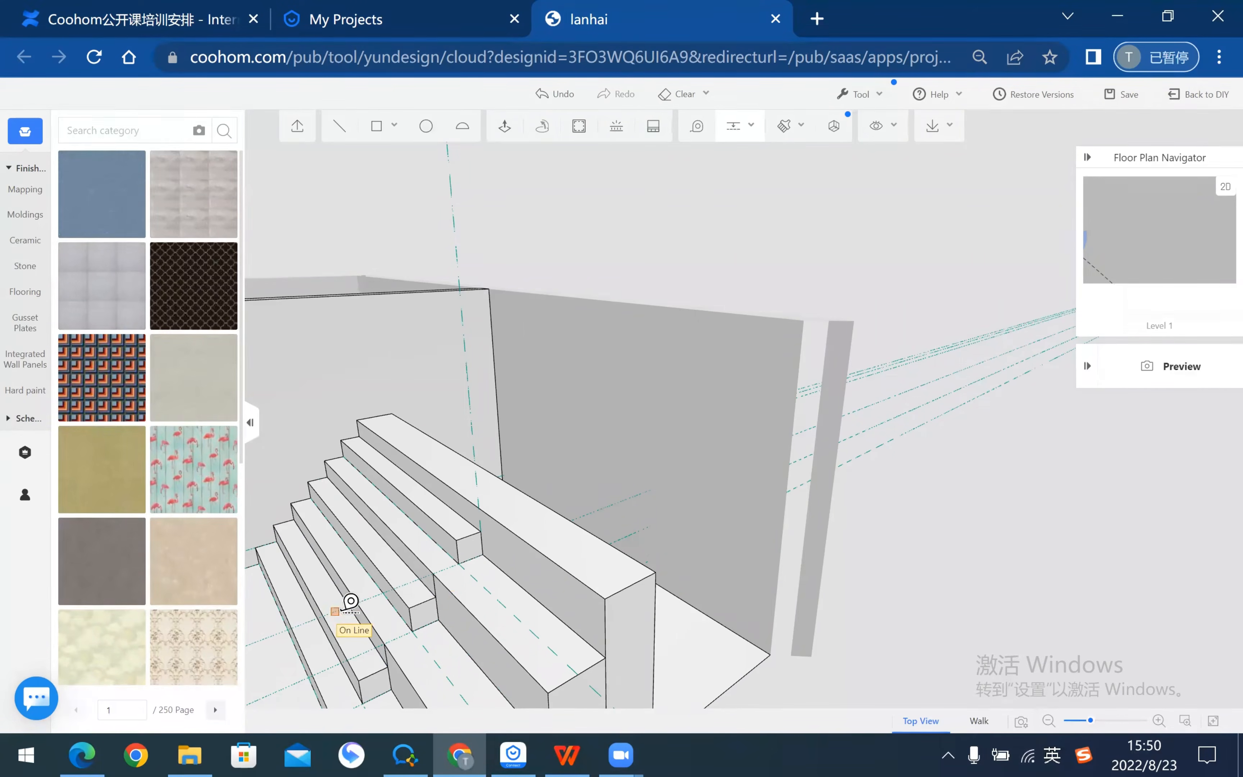
Step: Add a crosswise guide over the tallest block where the vertical guide meets its front top edge
click(422, 568)
click(482, 514)
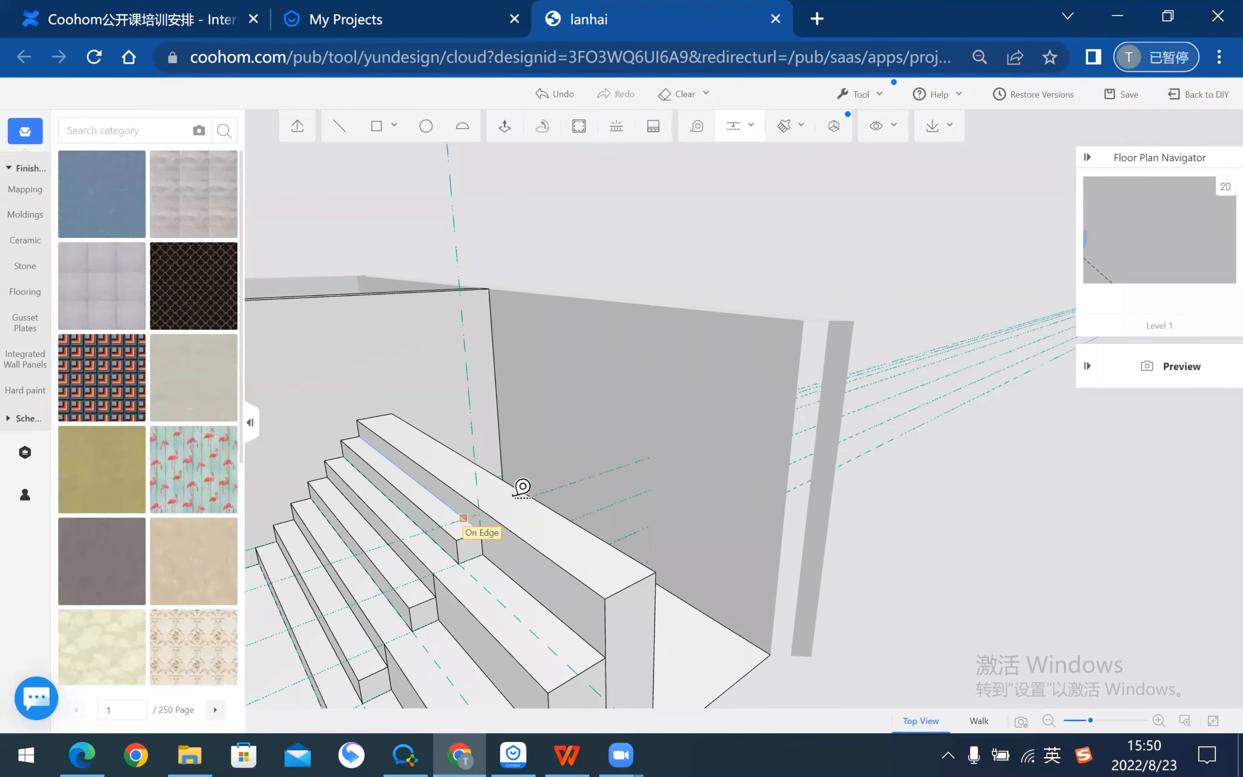
click(589, 478)
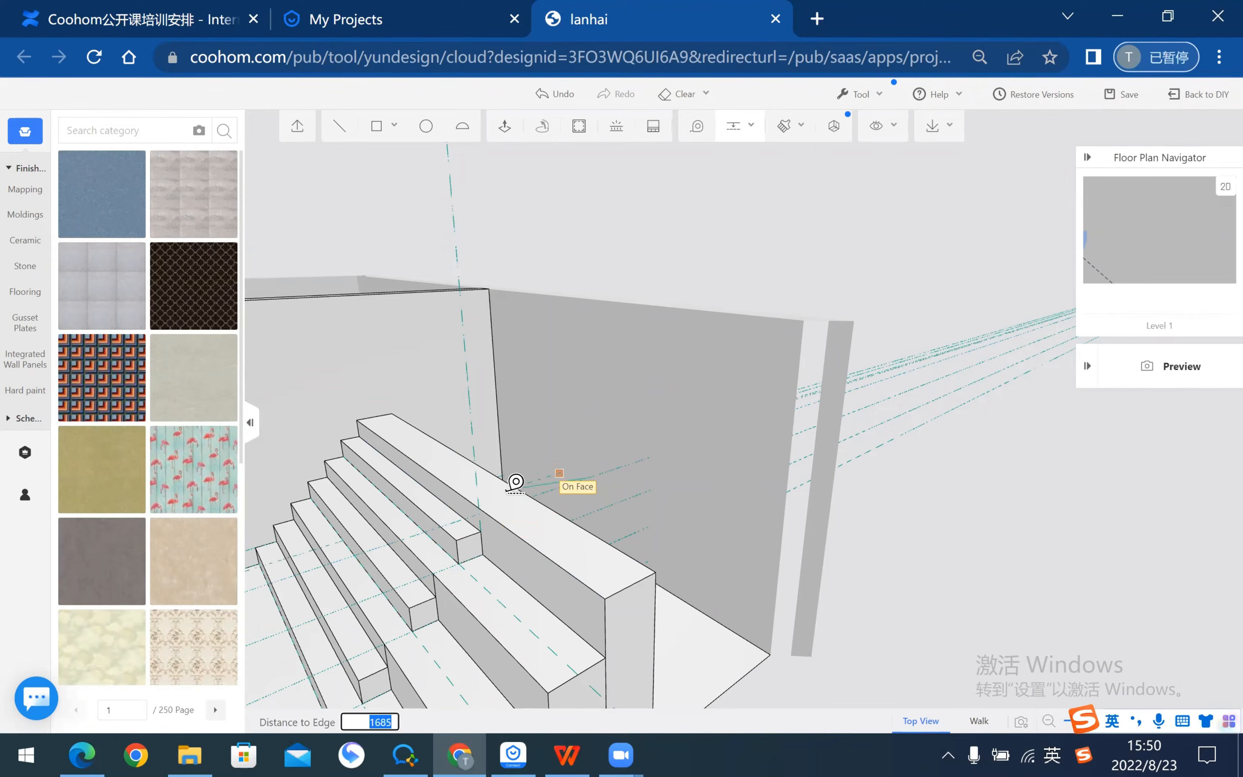
click(479, 509)
key(Escape)
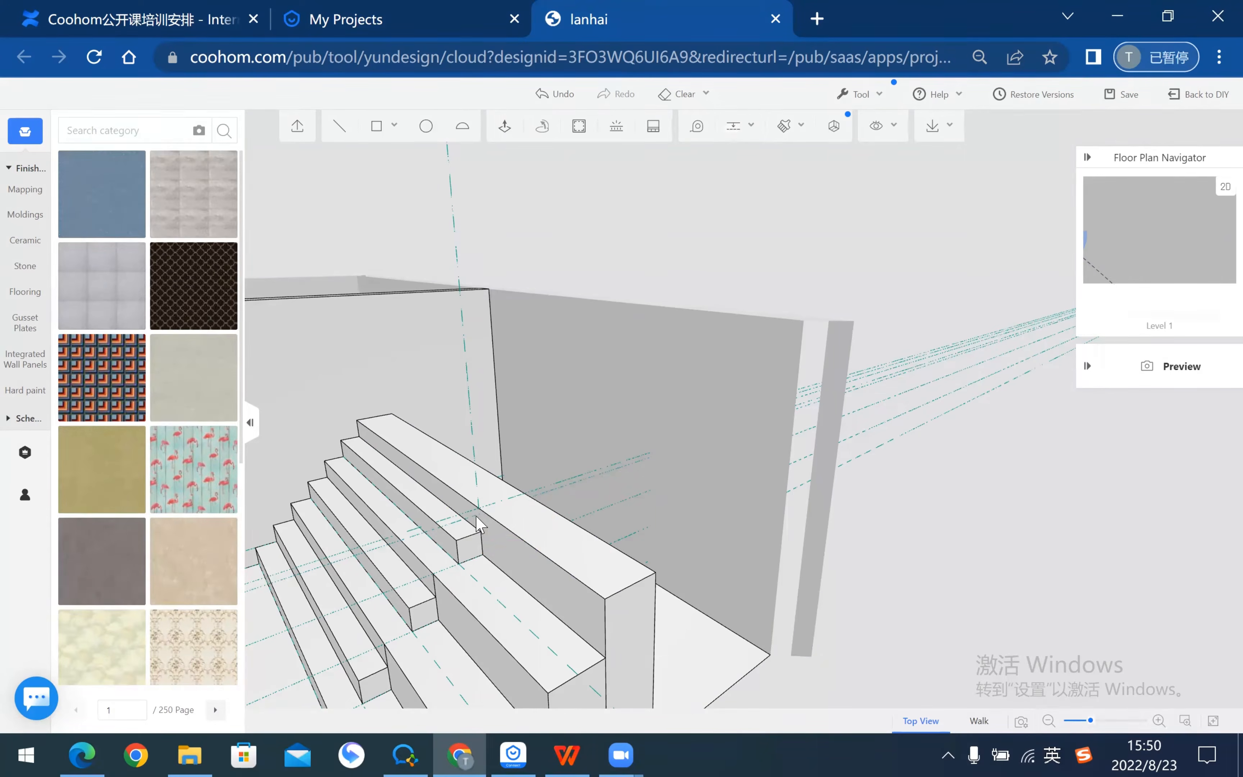
click(532, 468)
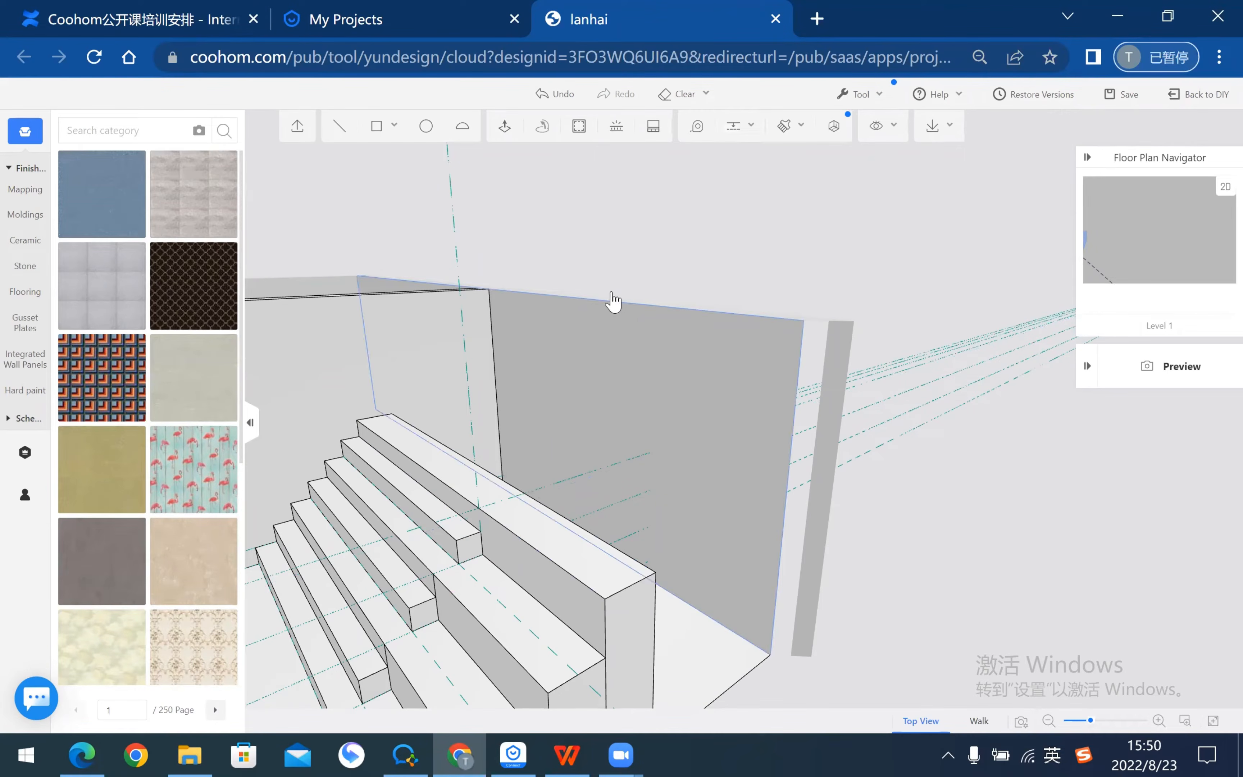
Step: Add a lengthwise guide through the middle of the tallest block's top face
right_drag(617, 304, 727, 359)
drag(668, 336, 888, 399)
key(t)
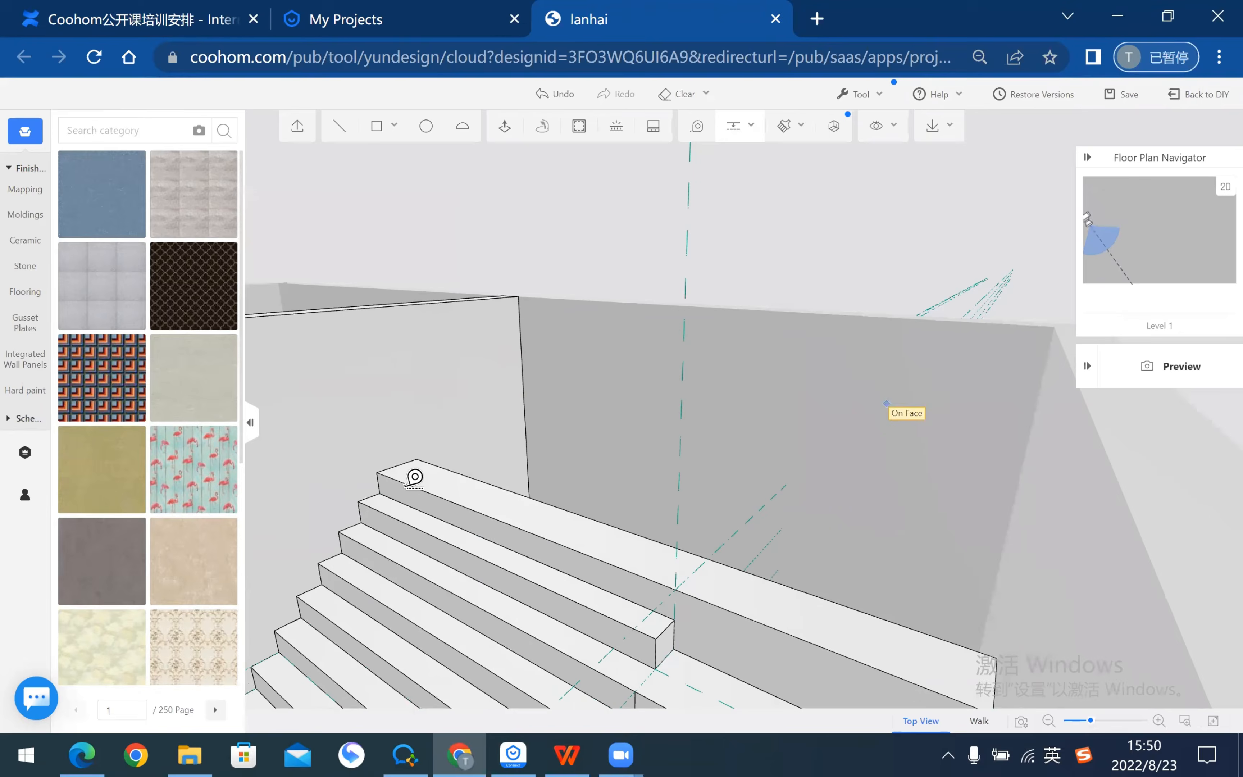
click(386, 483)
click(394, 470)
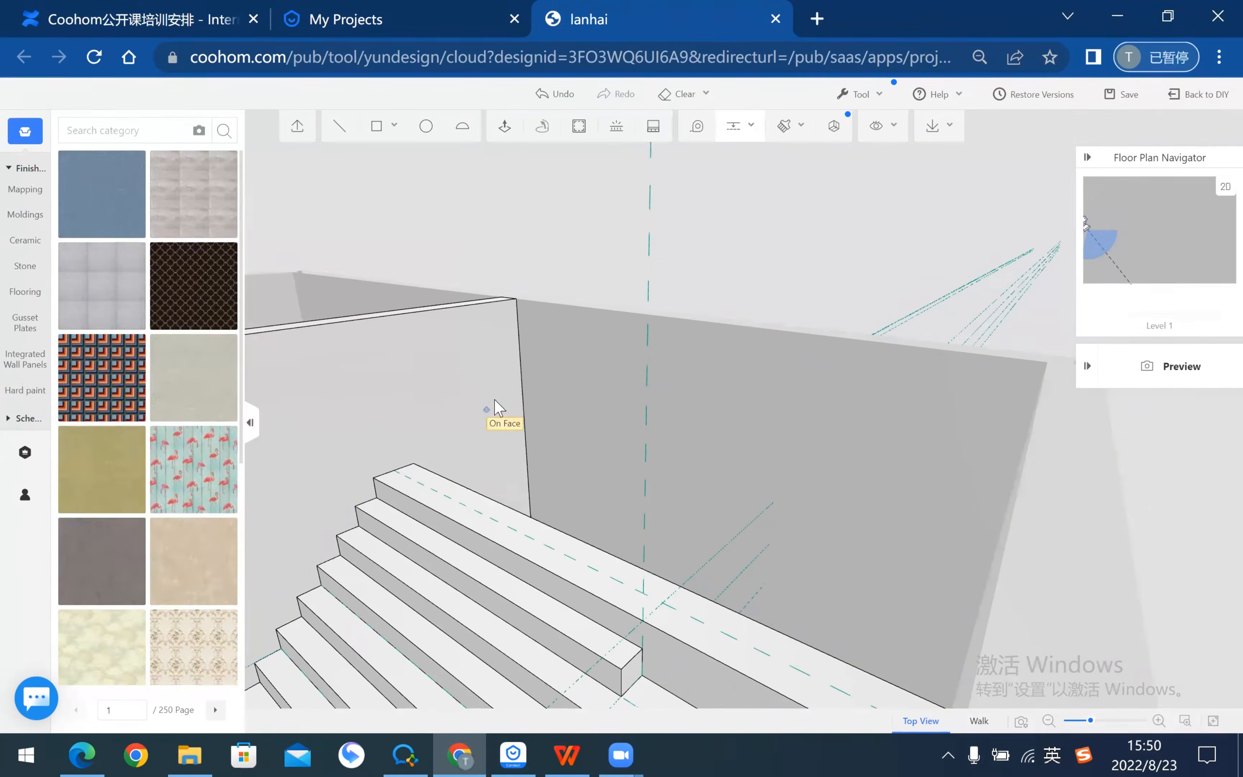
key(Escape)
Step: Draw a 3000 by 200 rectangle on the tallest block's top face up to the guide intersection and extrude it 200
drag(516, 394, 511, 298)
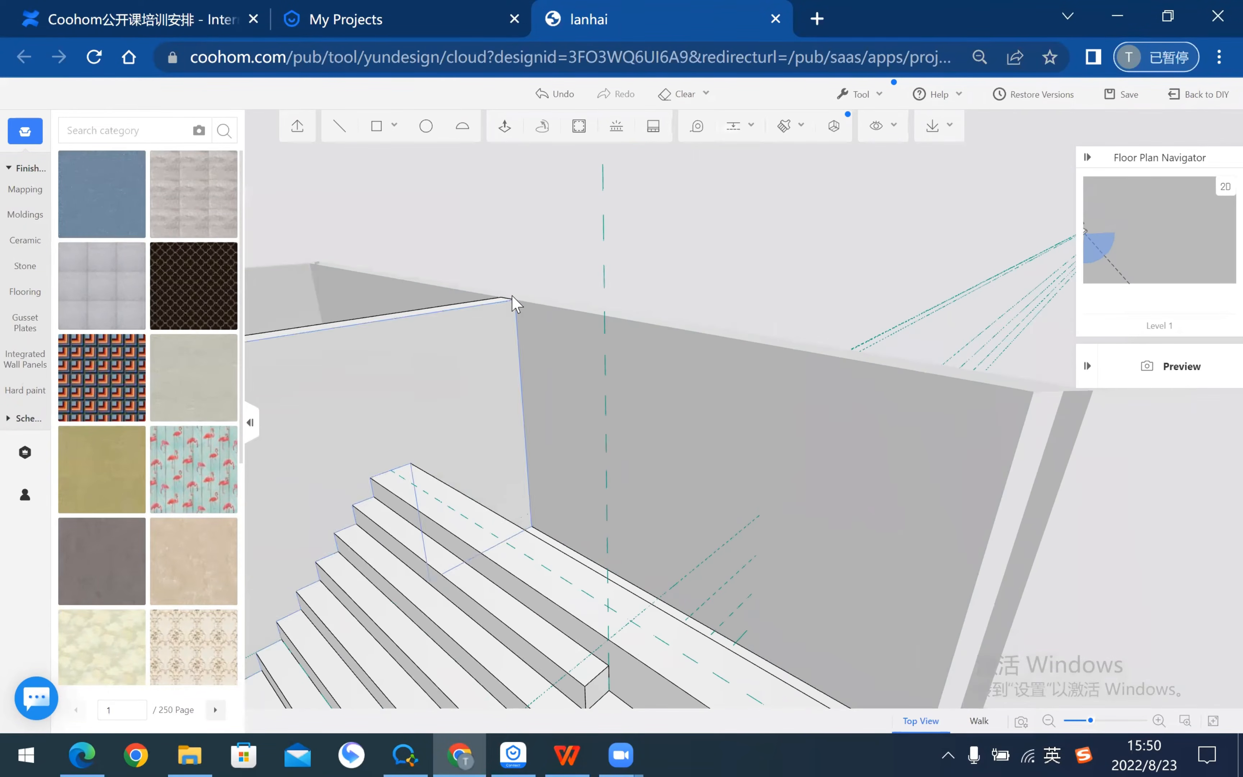
click(374, 125)
click(631, 620)
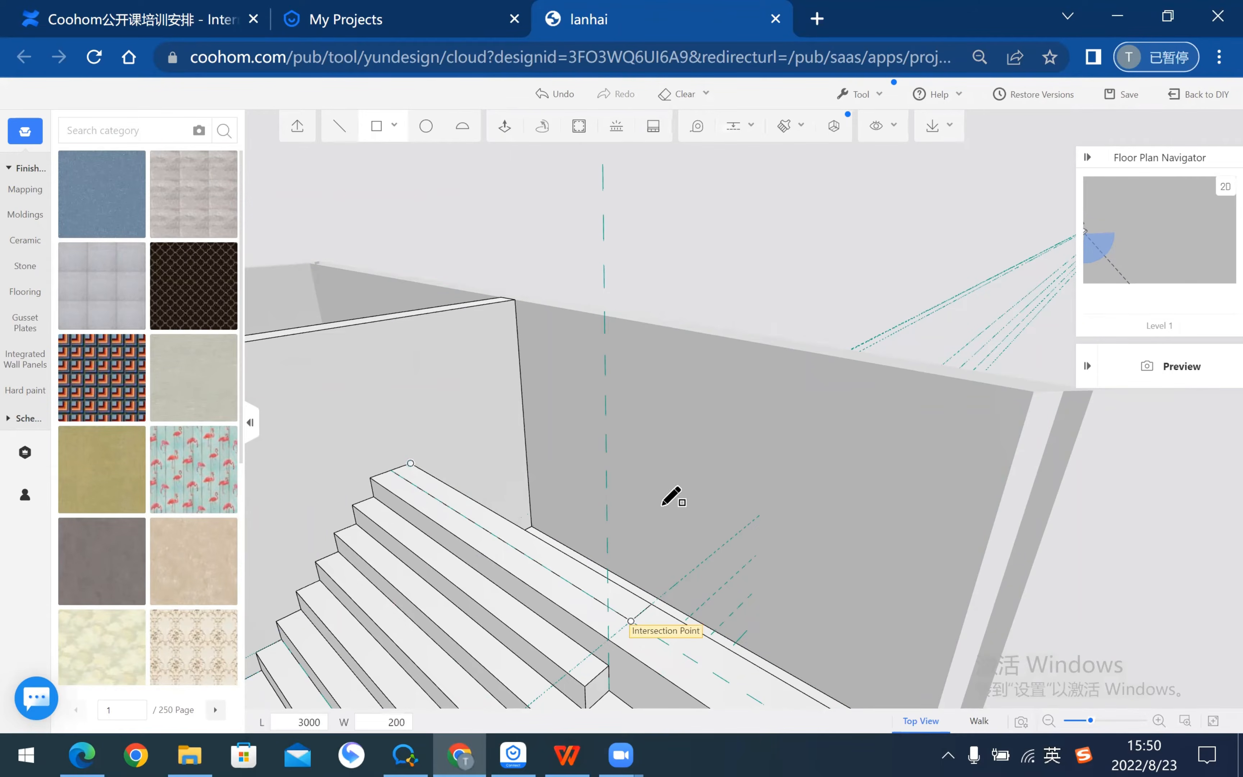
key(Escape)
click(504, 127)
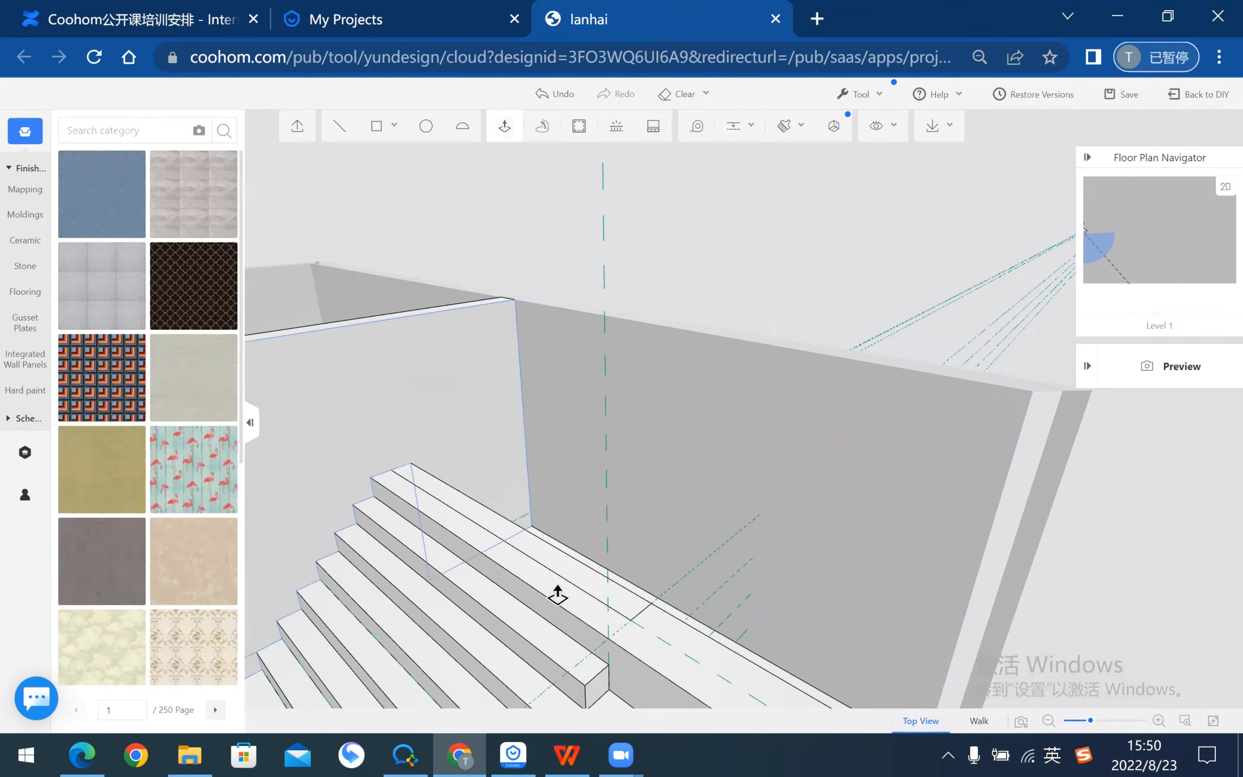
click(574, 580)
text(250)
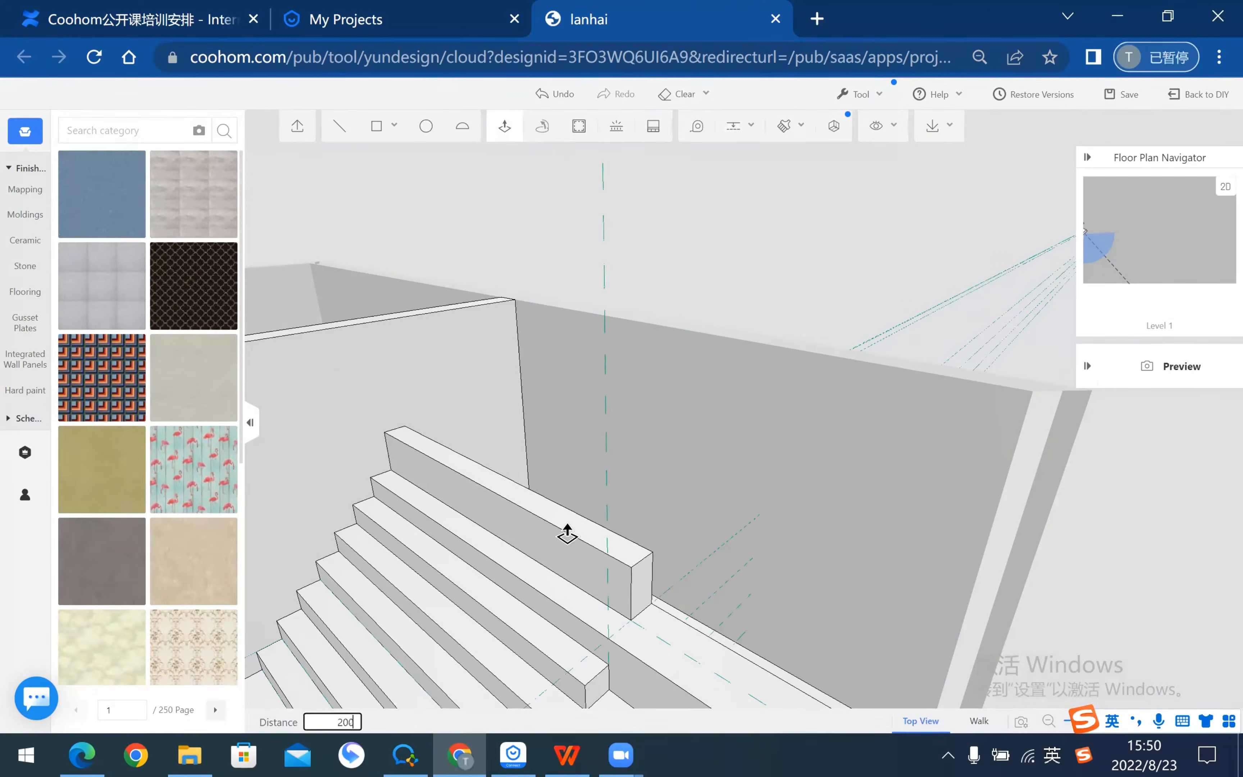
key(Return)
Step: Try to add a lengthwise guide on the remaining floor behind the tallest block, 400 from its edge
middle_drag(910, 471, 740, 493)
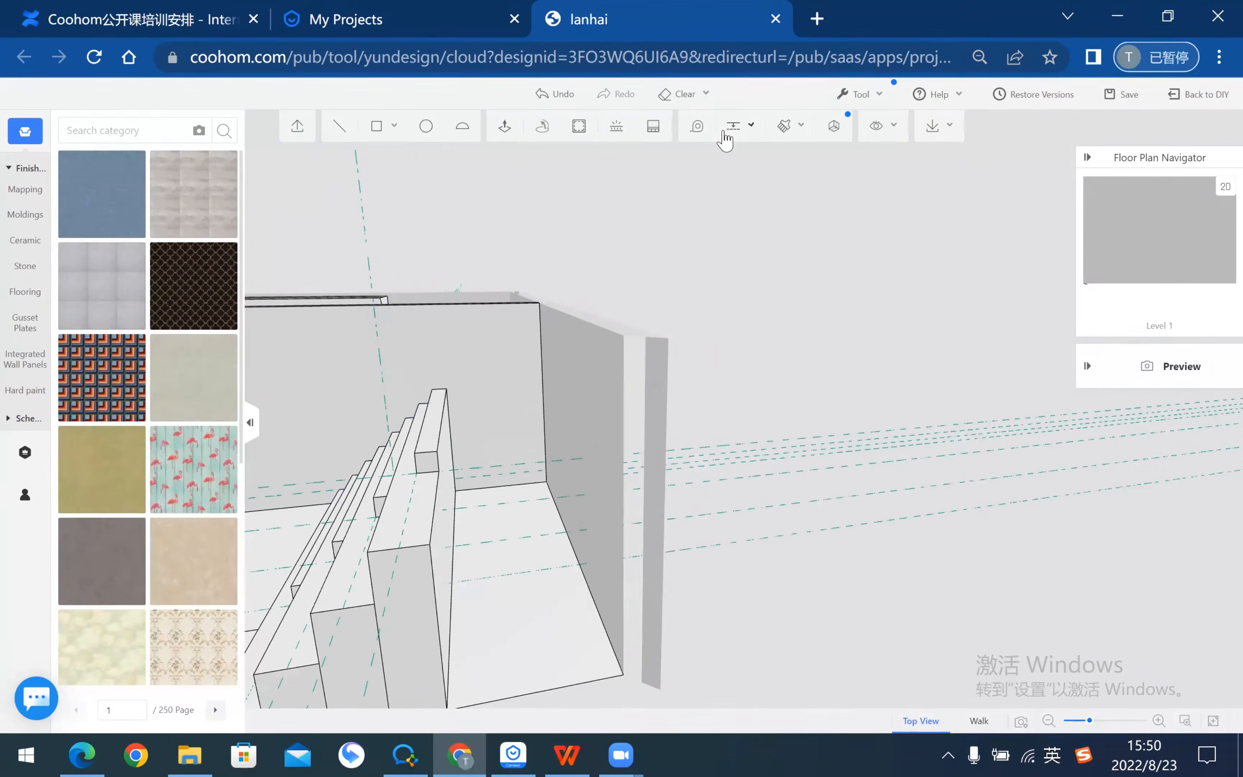
mouse_move(729, 134)
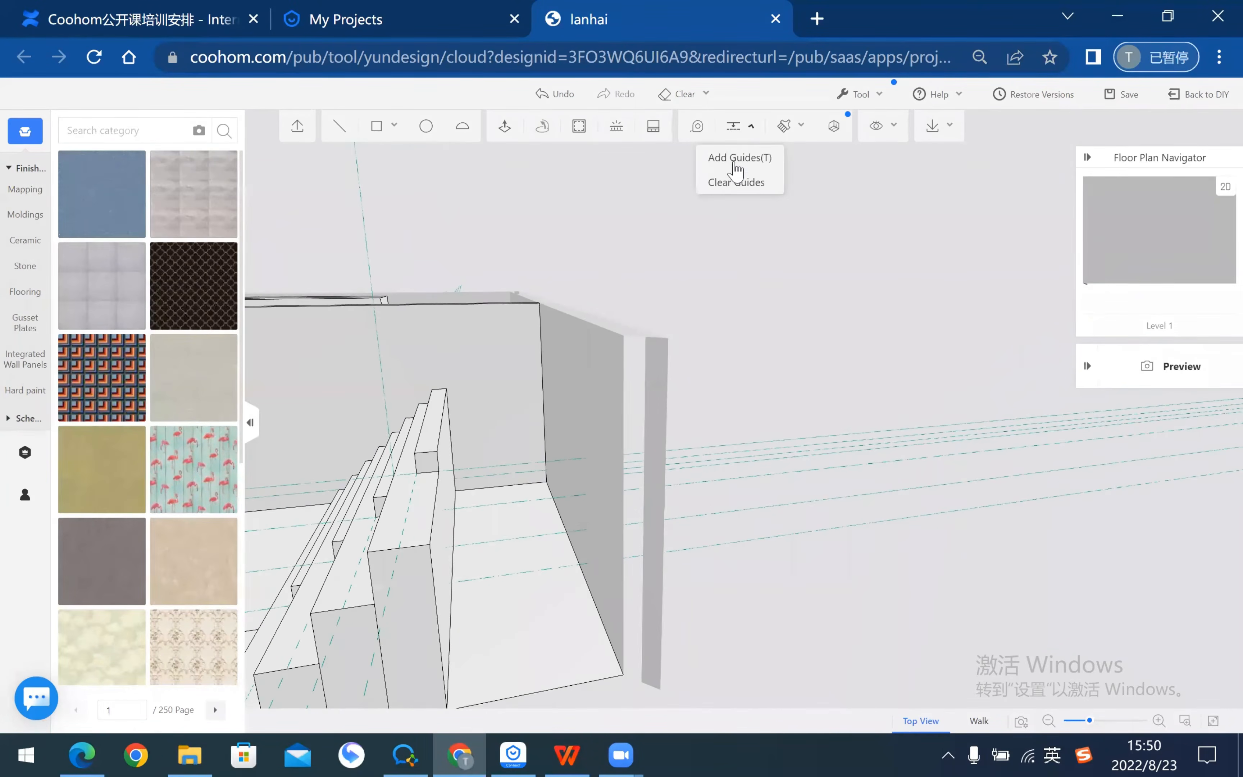
click(458, 617)
key(Escape)
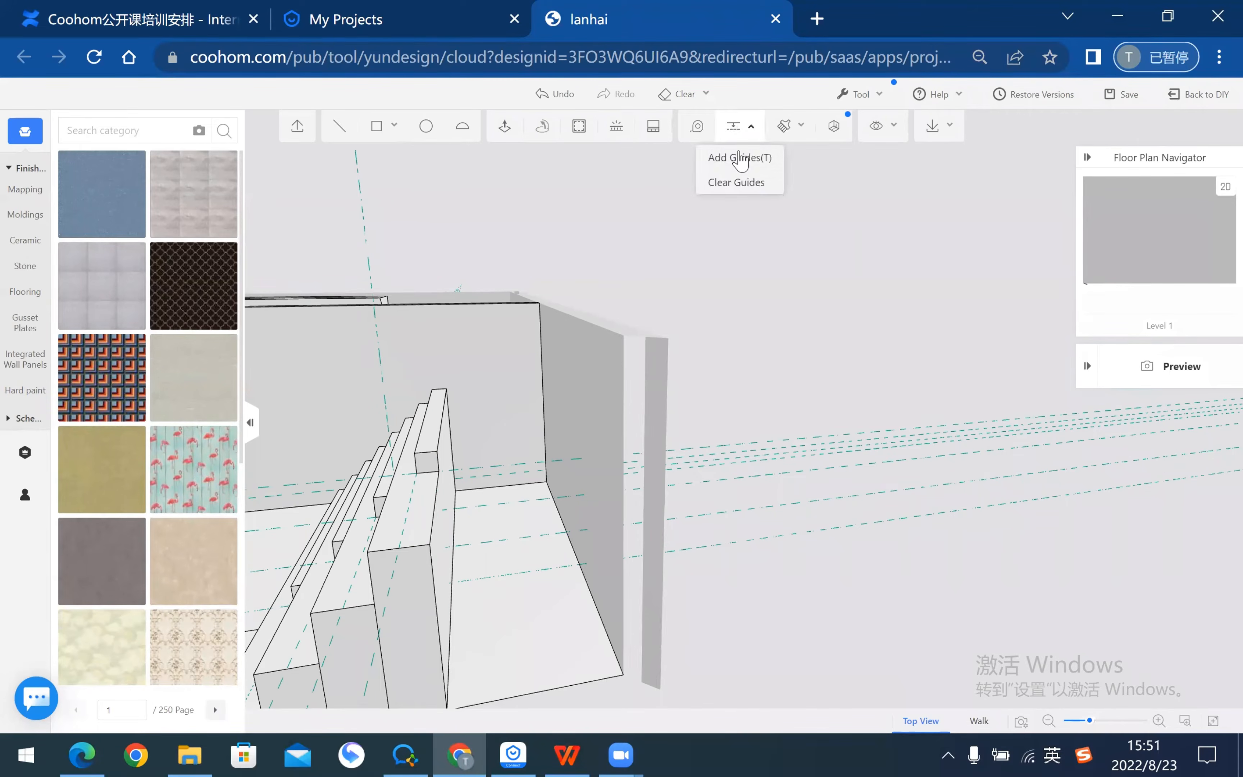
click(741, 156)
click(451, 659)
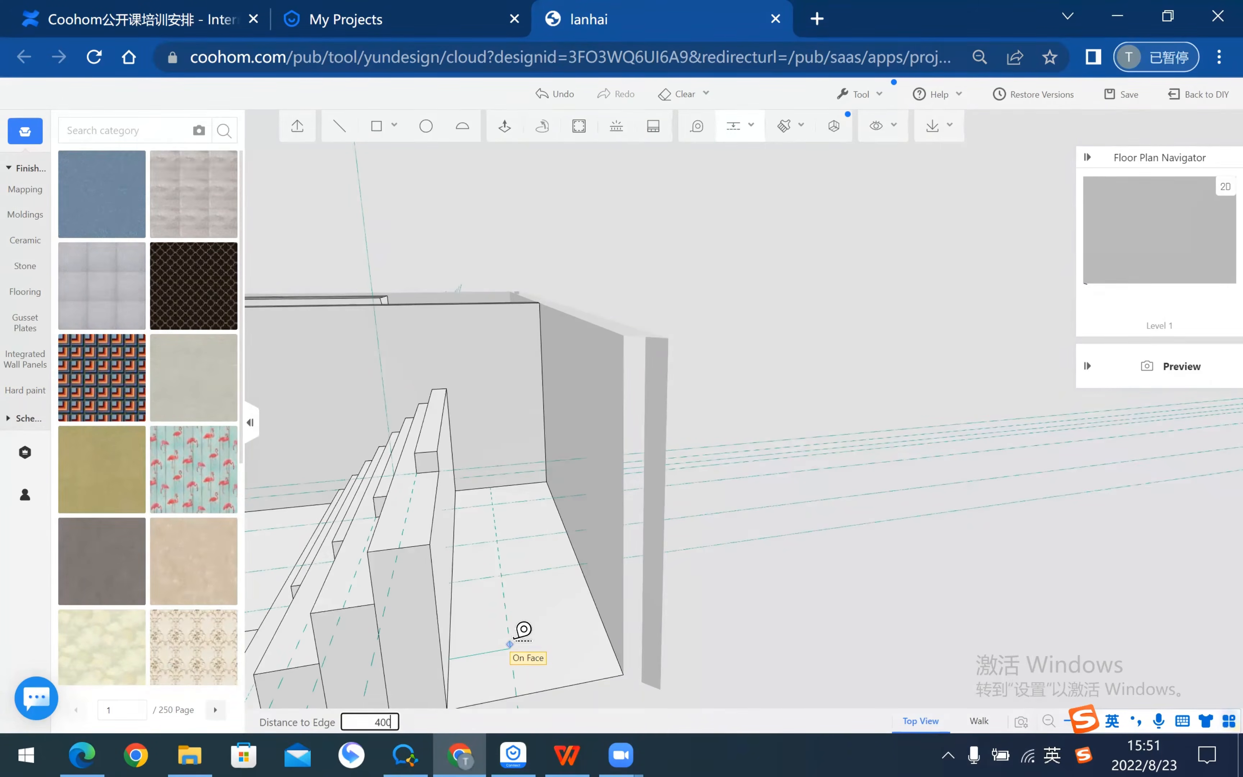
key(Return)
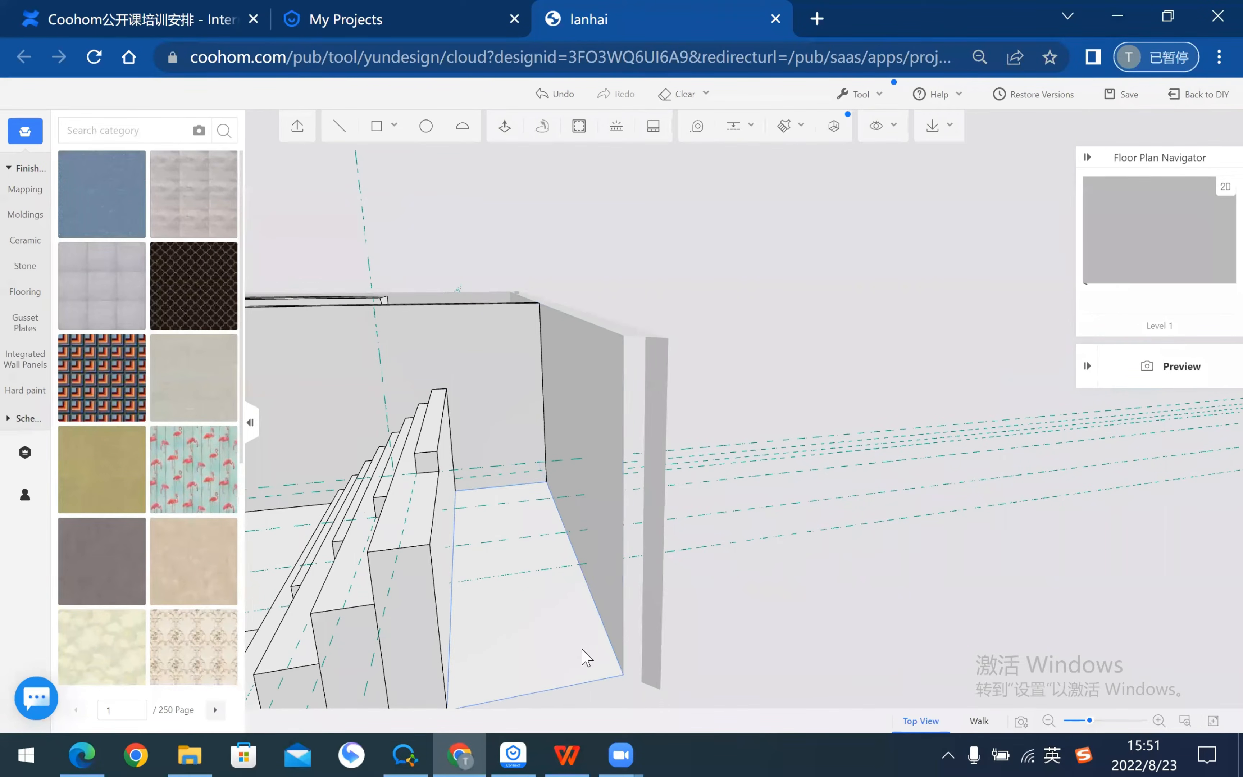
Step: Extrude the whole remaining floor area behind the tallest block 1800 to form the top block of the stairs
click(504, 126)
click(528, 536)
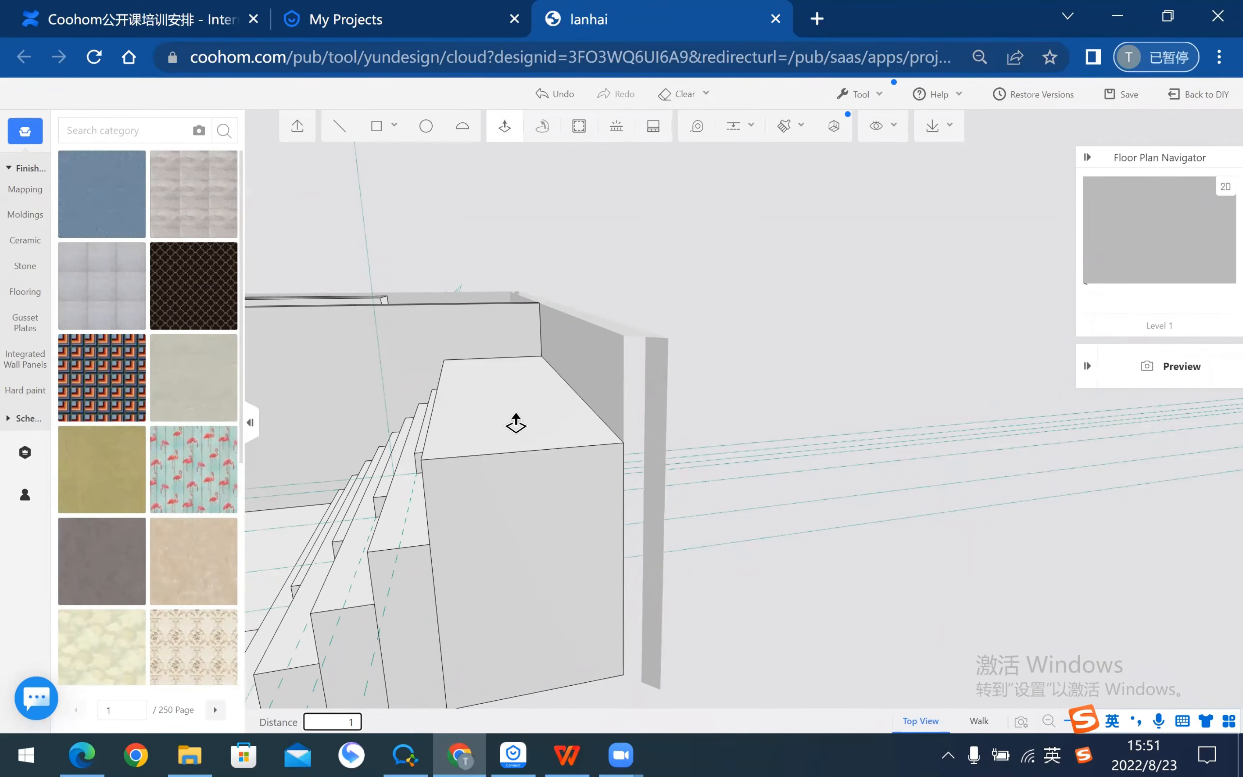
text(1800)
key(Return)
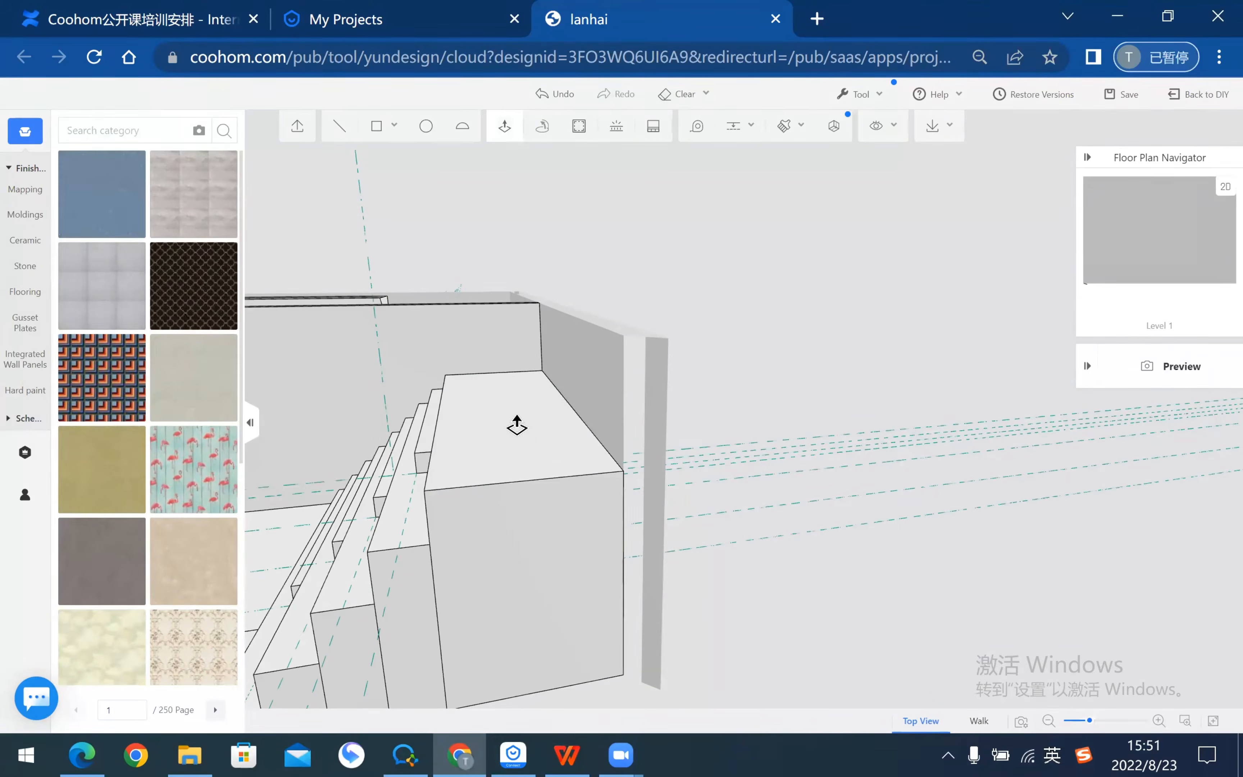
middle_drag(807, 352, 891, 494)
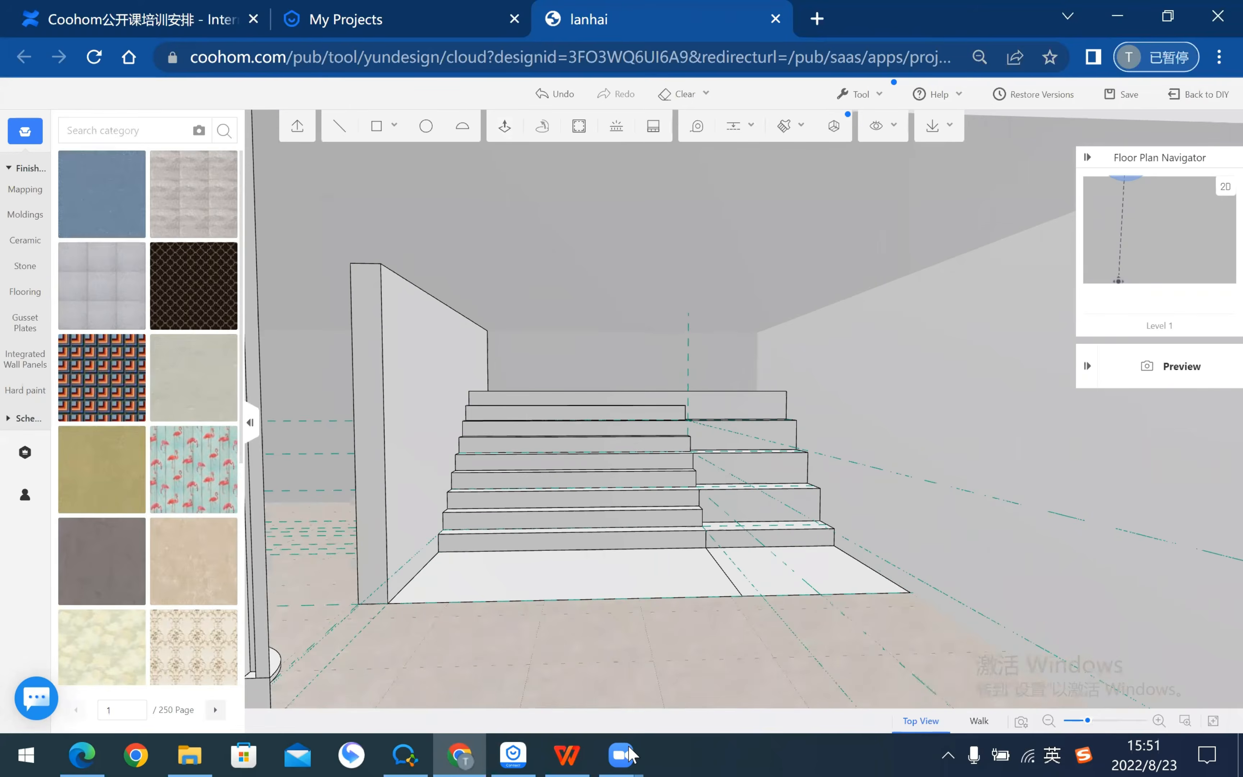
Step: Compare the modelled stairs with the staircase reference image in the PDF, then return to the room design
middle_drag(629, 747, 591, 253)
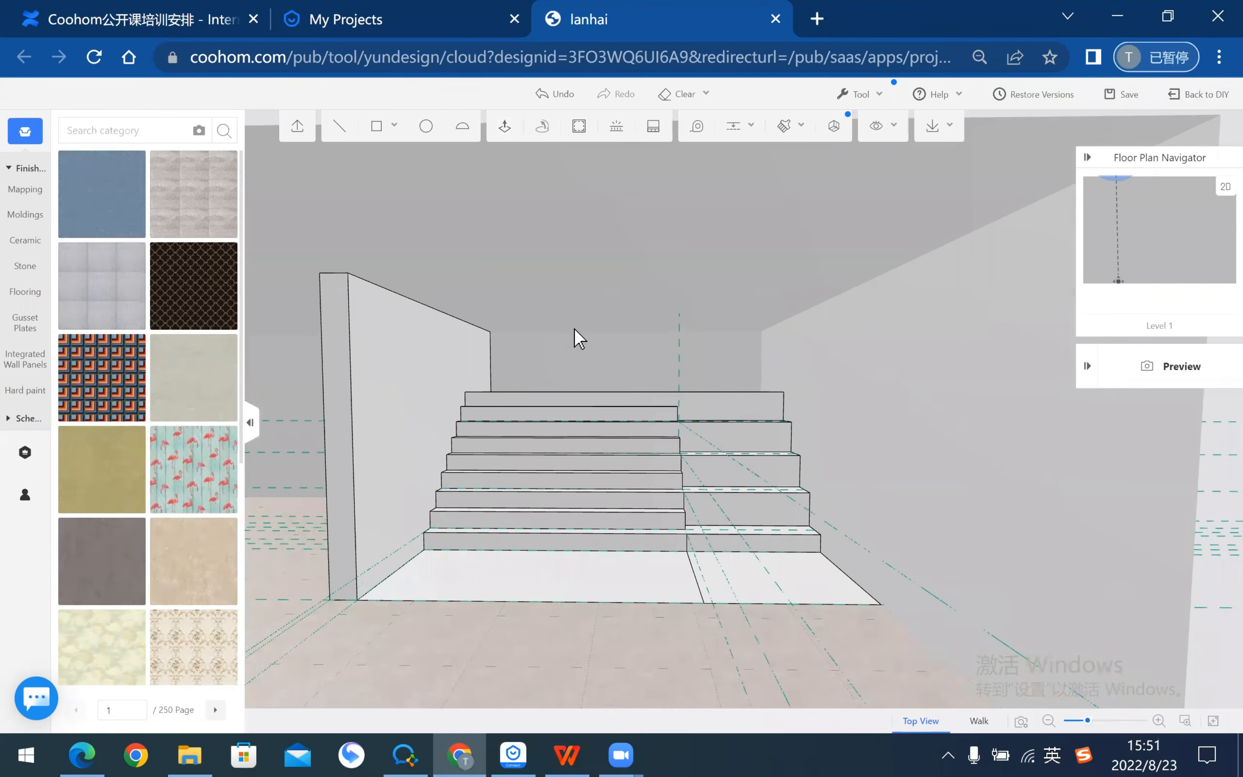
key(alt+Tab)
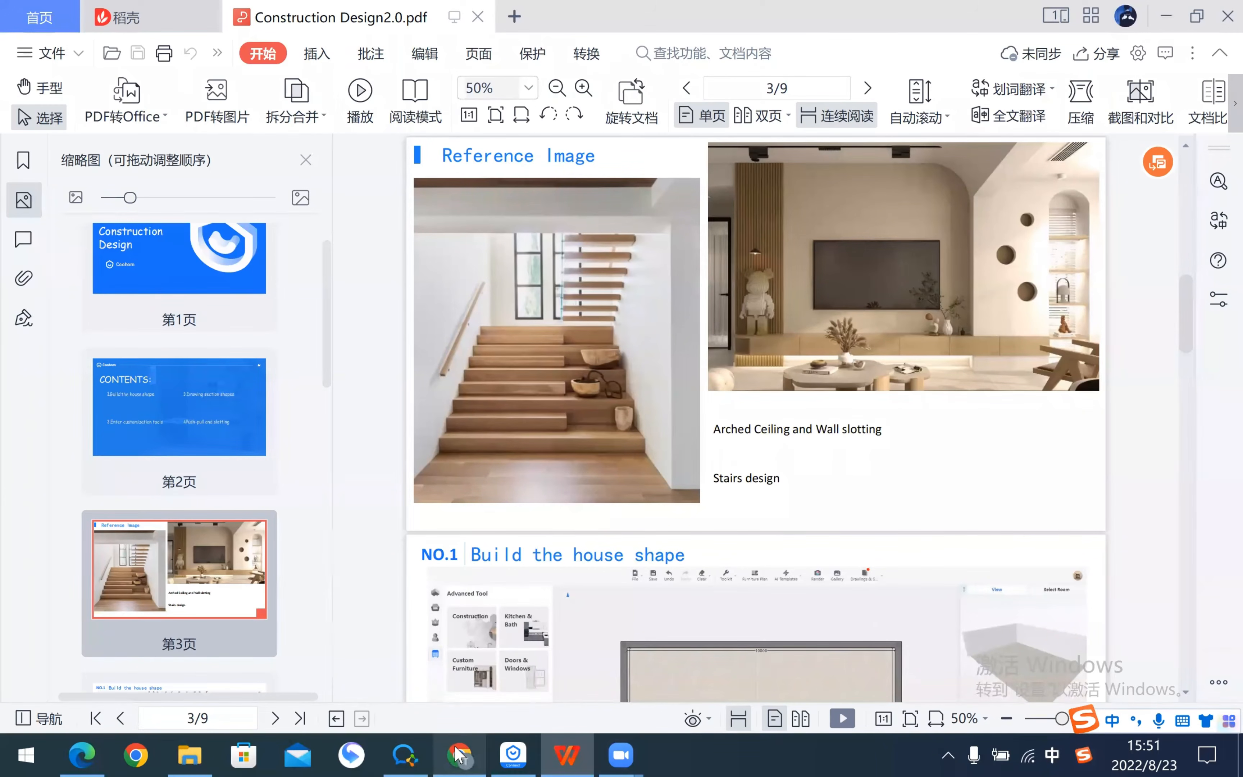
mouse_move(475, 755)
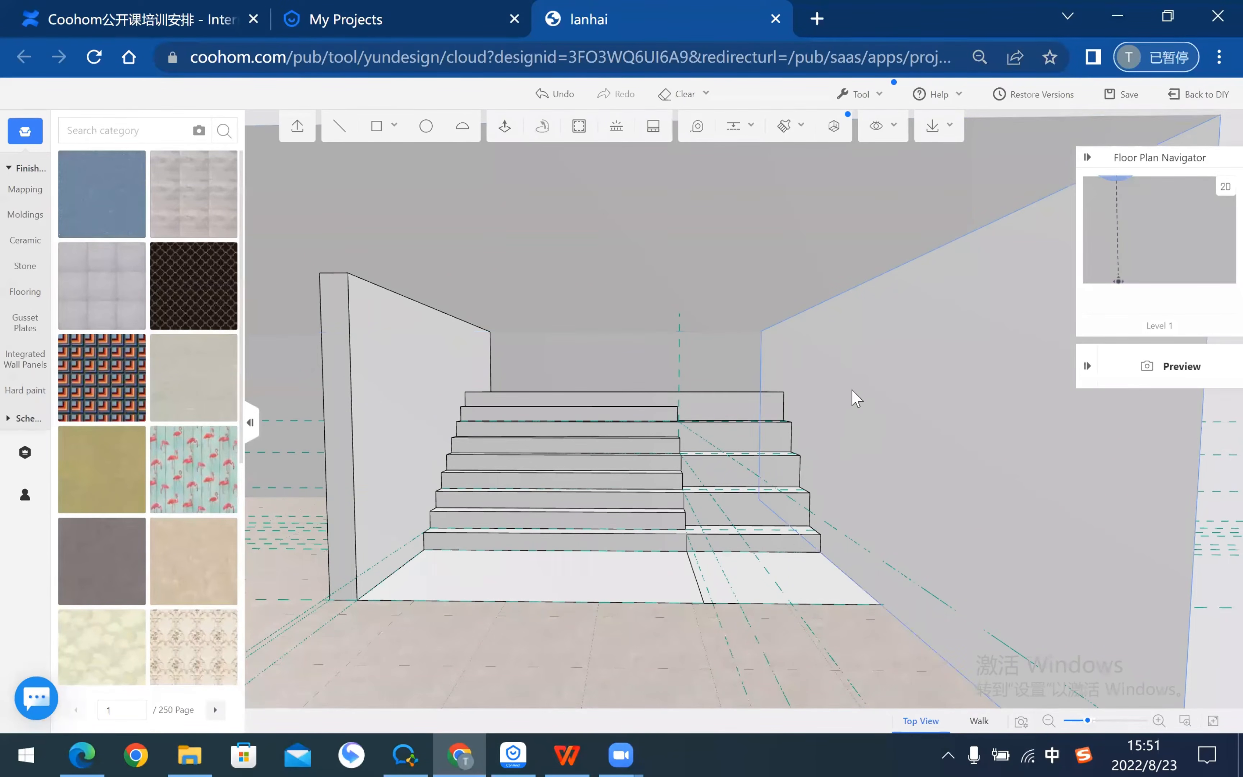
drag(855, 394, 961, 390)
key(d)
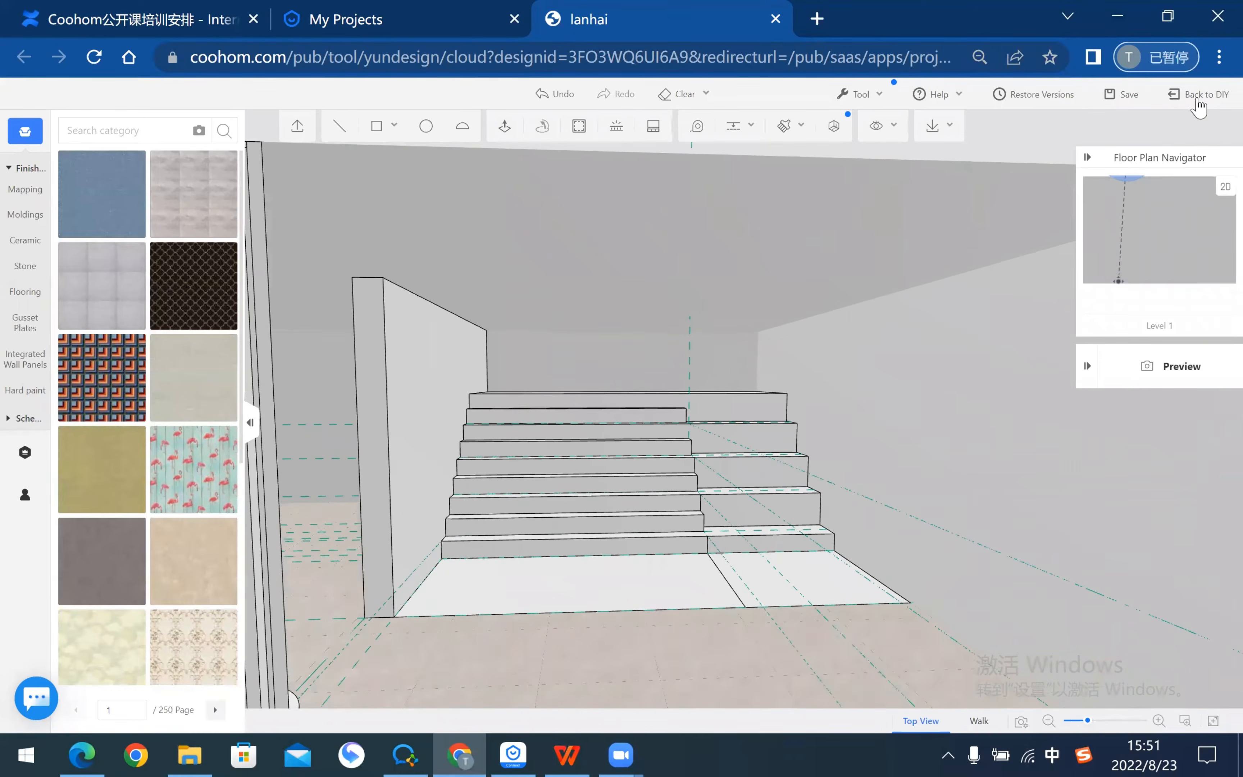
key(w)
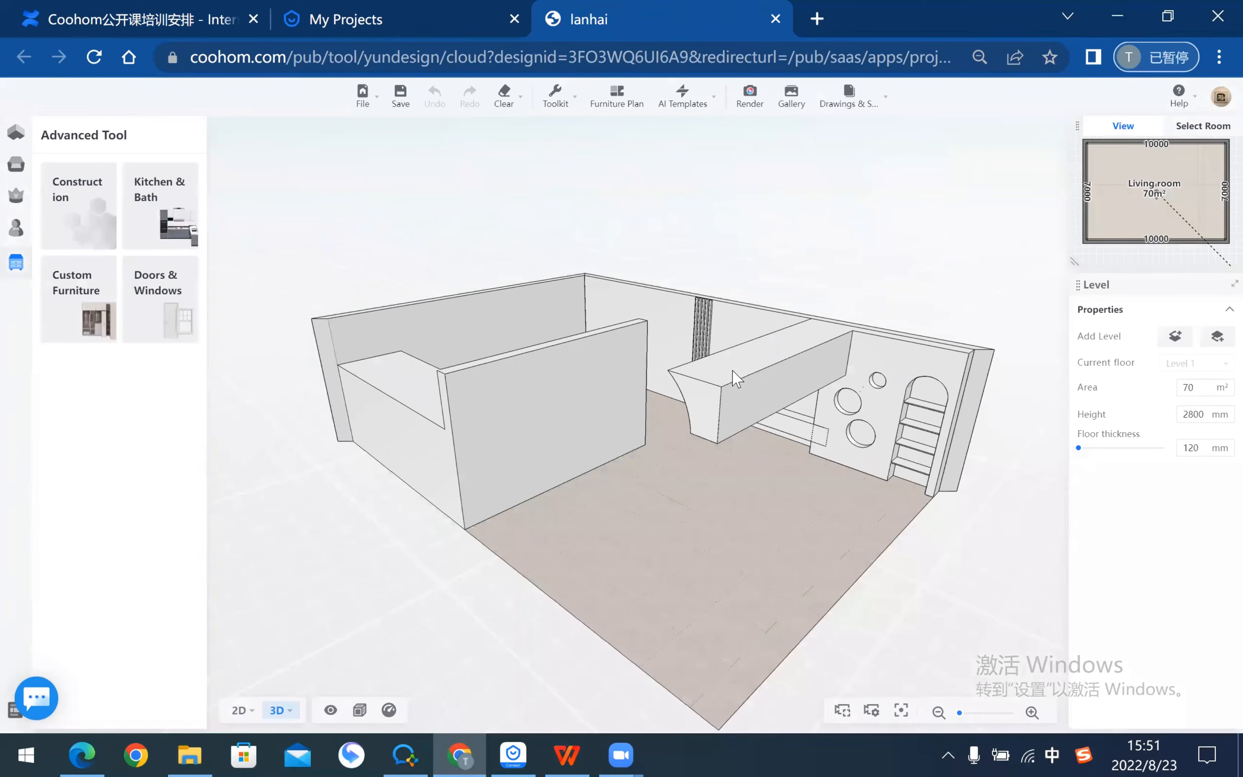
Step: Set the room type to Terrace and name the room "living room"
click(12, 131)
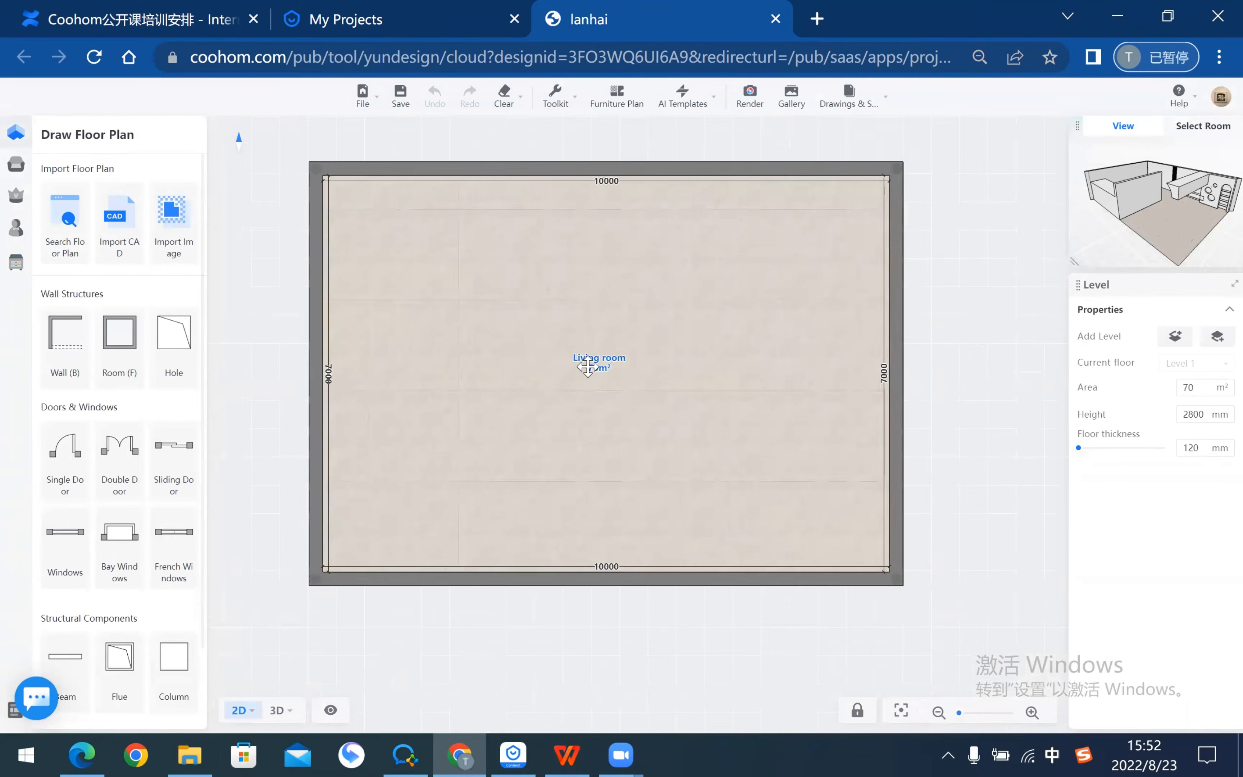
click(587, 366)
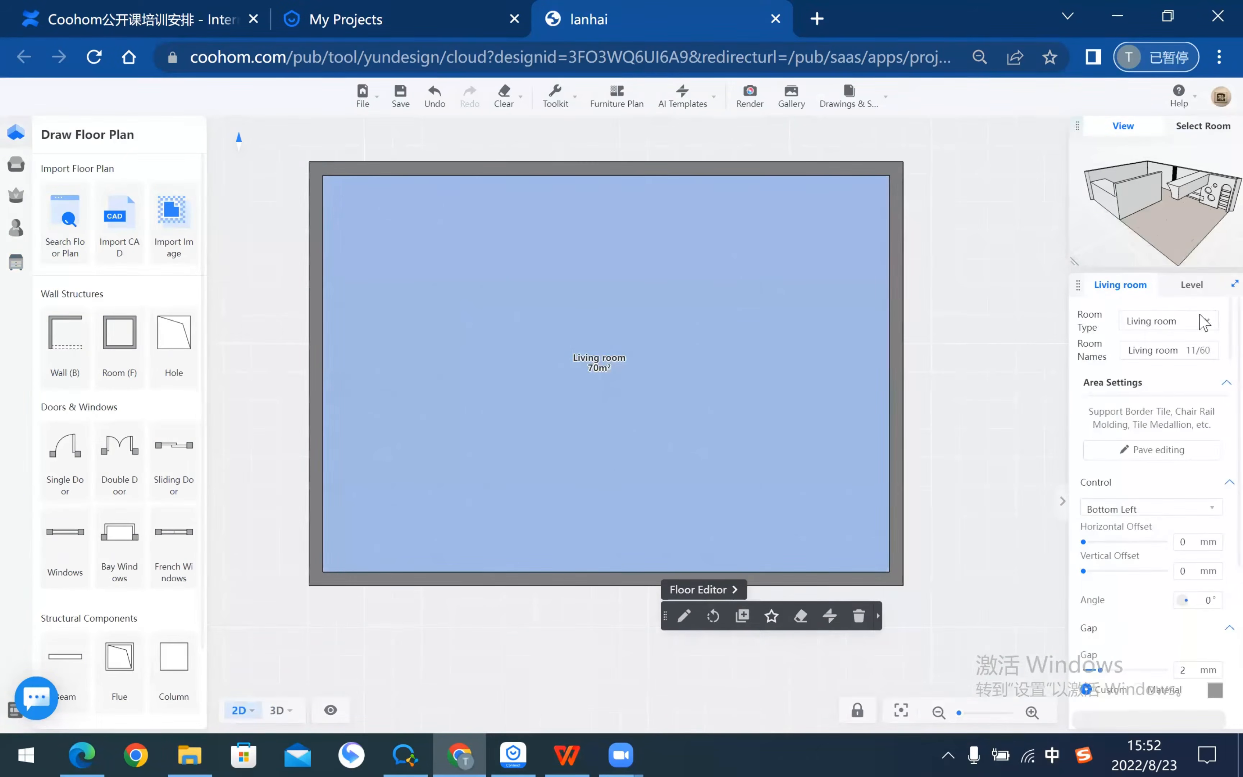
click(1208, 322)
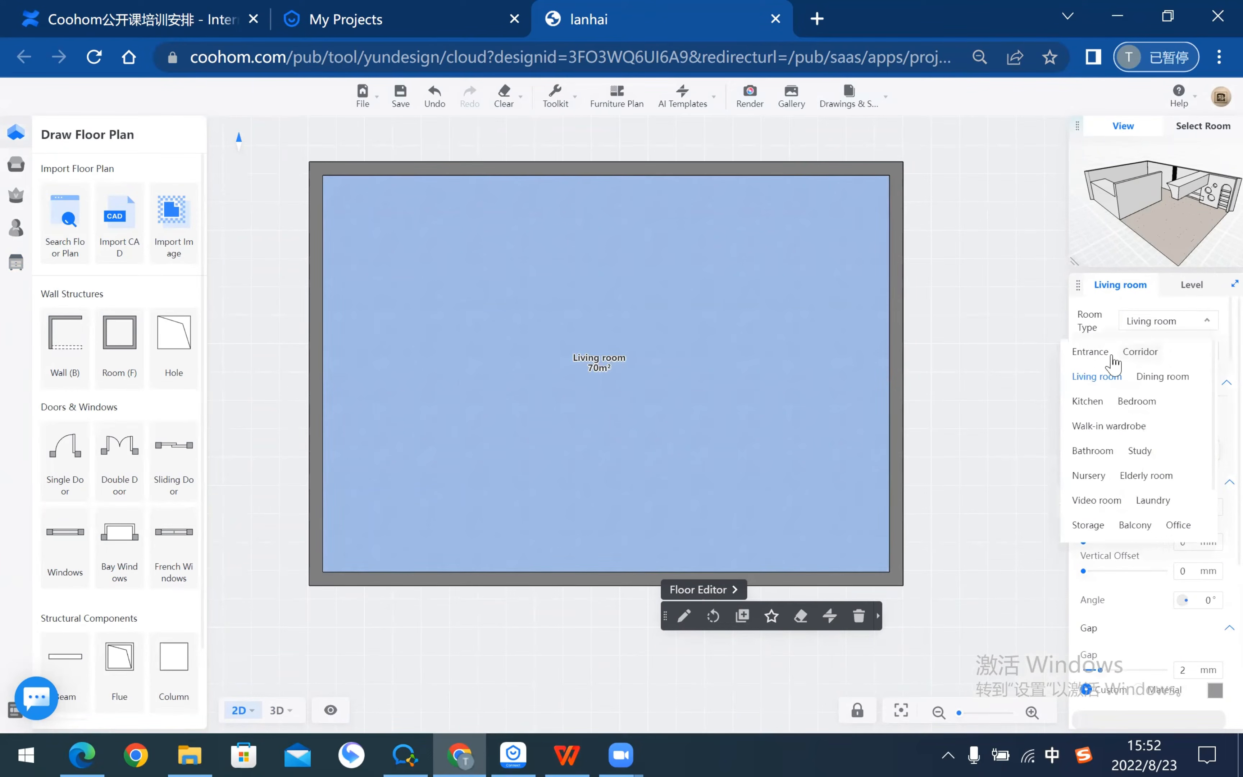
scroll(1116, 436, down, 2)
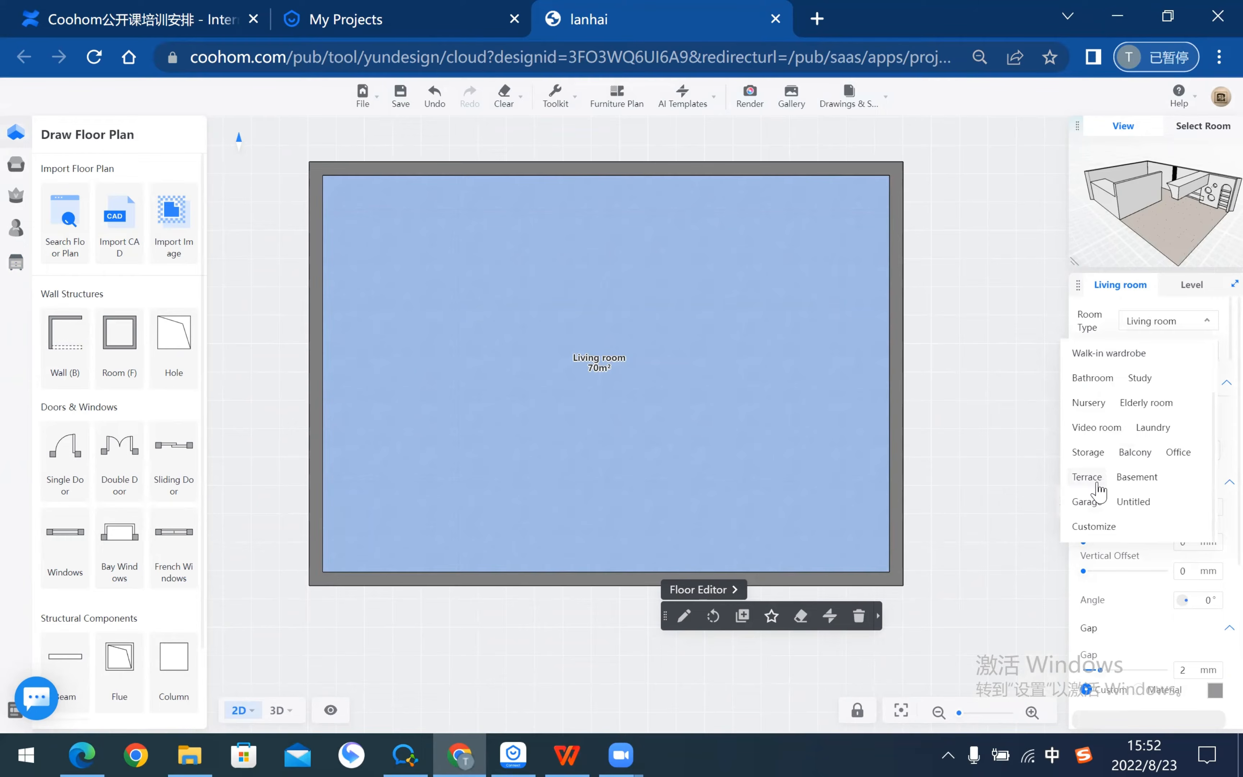
click(1087, 478)
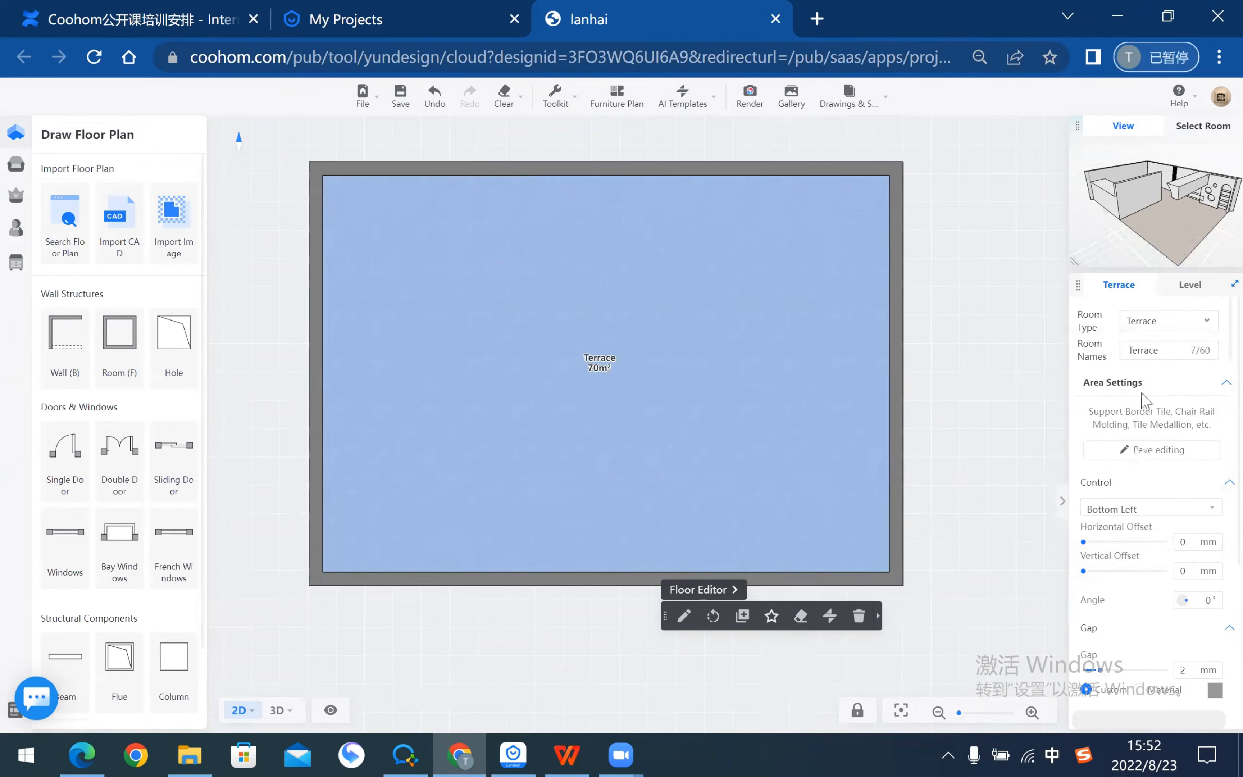
double_click(1160, 354)
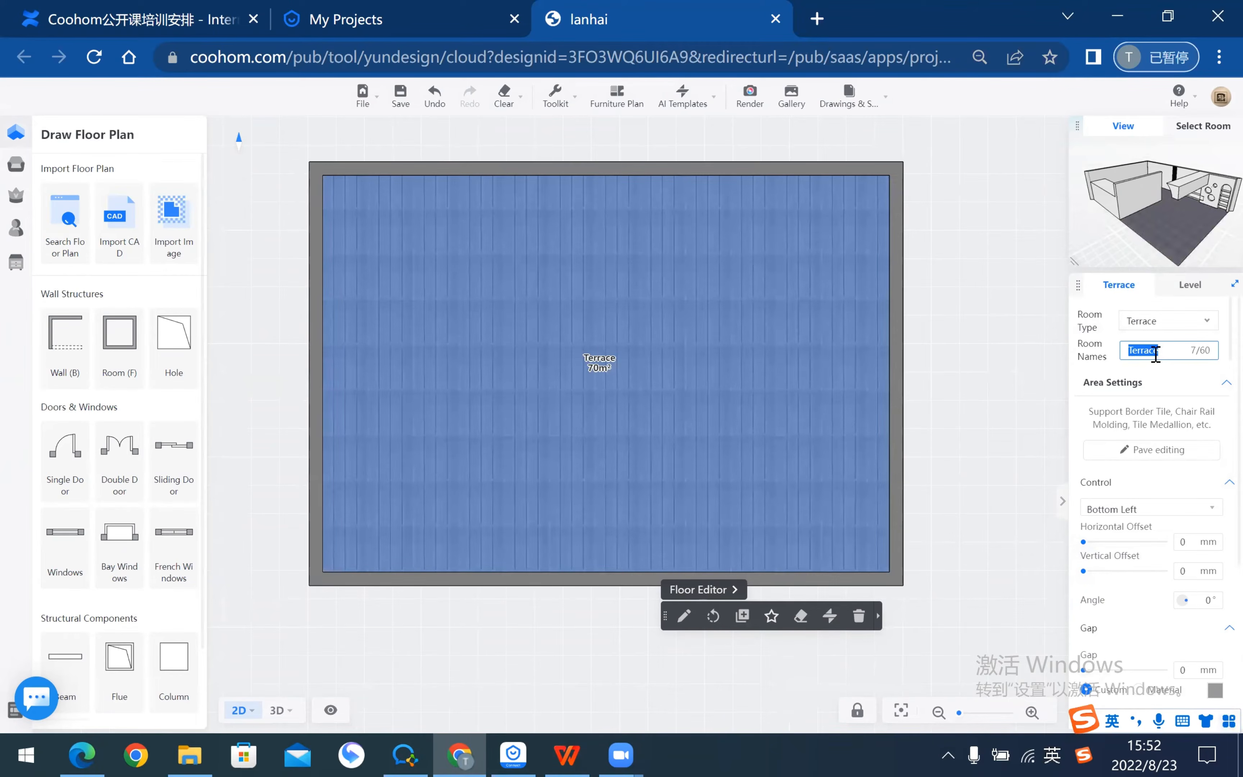
text(living room)
click(1025, 442)
Step: Examine the room and the stairs in 3D, both in the room design and in the construction tool
click(281, 711)
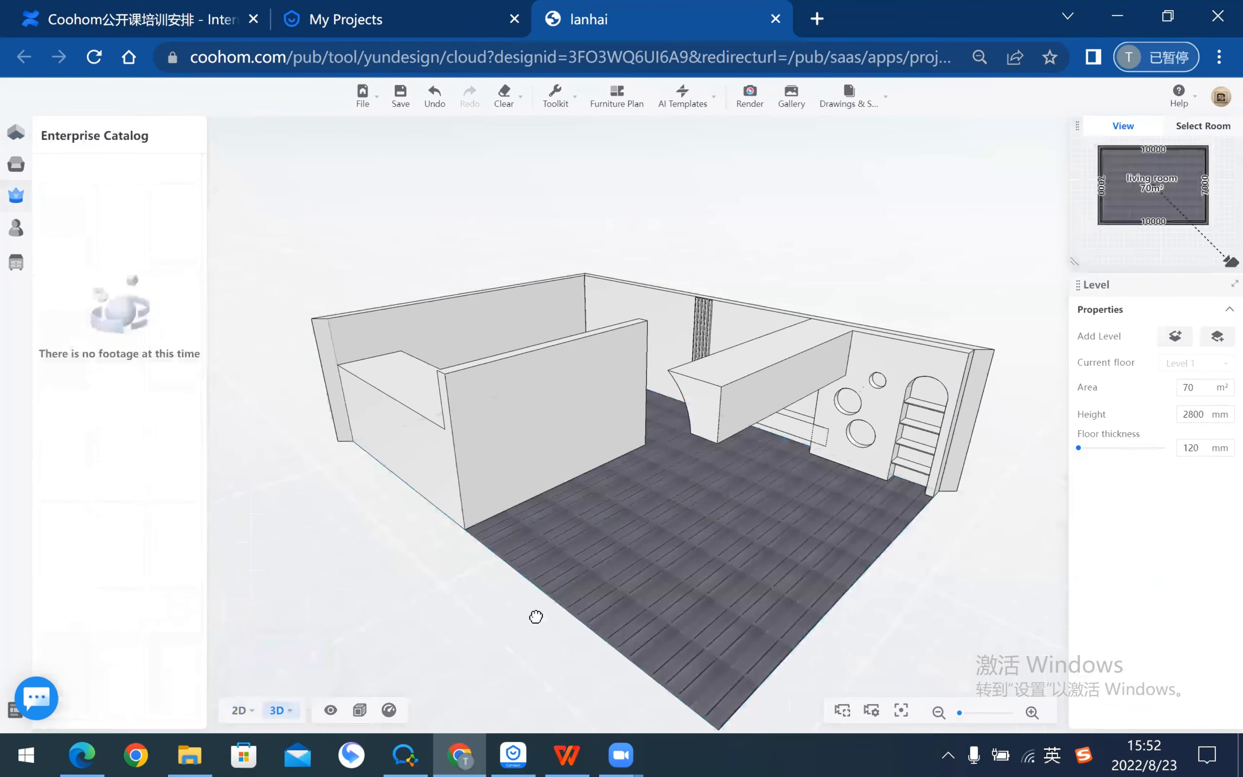
mouse_move(537, 616)
mouse_down()
mouse_move(763, 561)
mouse_move(947, 574)
mouse_move(611, 567)
mouse_move(569, 586)
mouse_move(955, 594)
mouse_move(863, 600)
mouse_move(866, 623)
mouse_move(838, 602)
mouse_move(852, 589)
mouse_move(819, 581)
mouse_move(831, 610)
mouse_move(567, 575)
mouse_up()
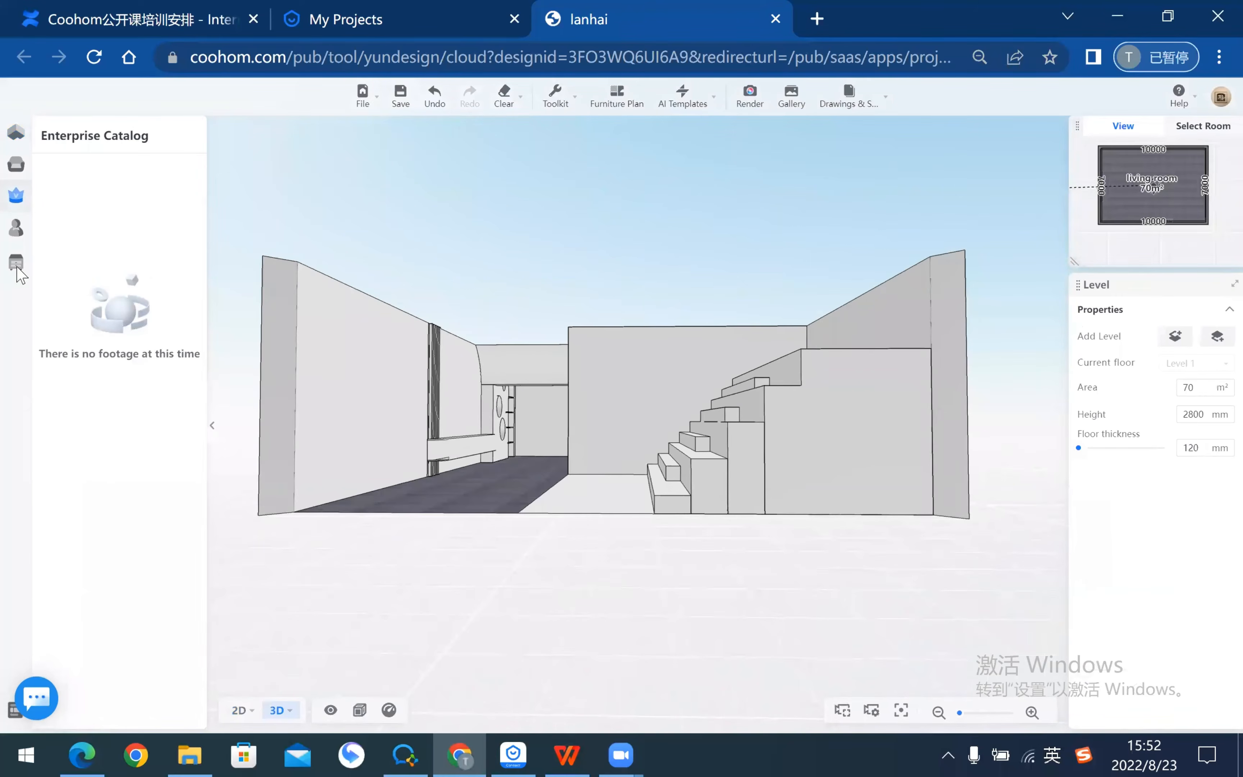
click(17, 266)
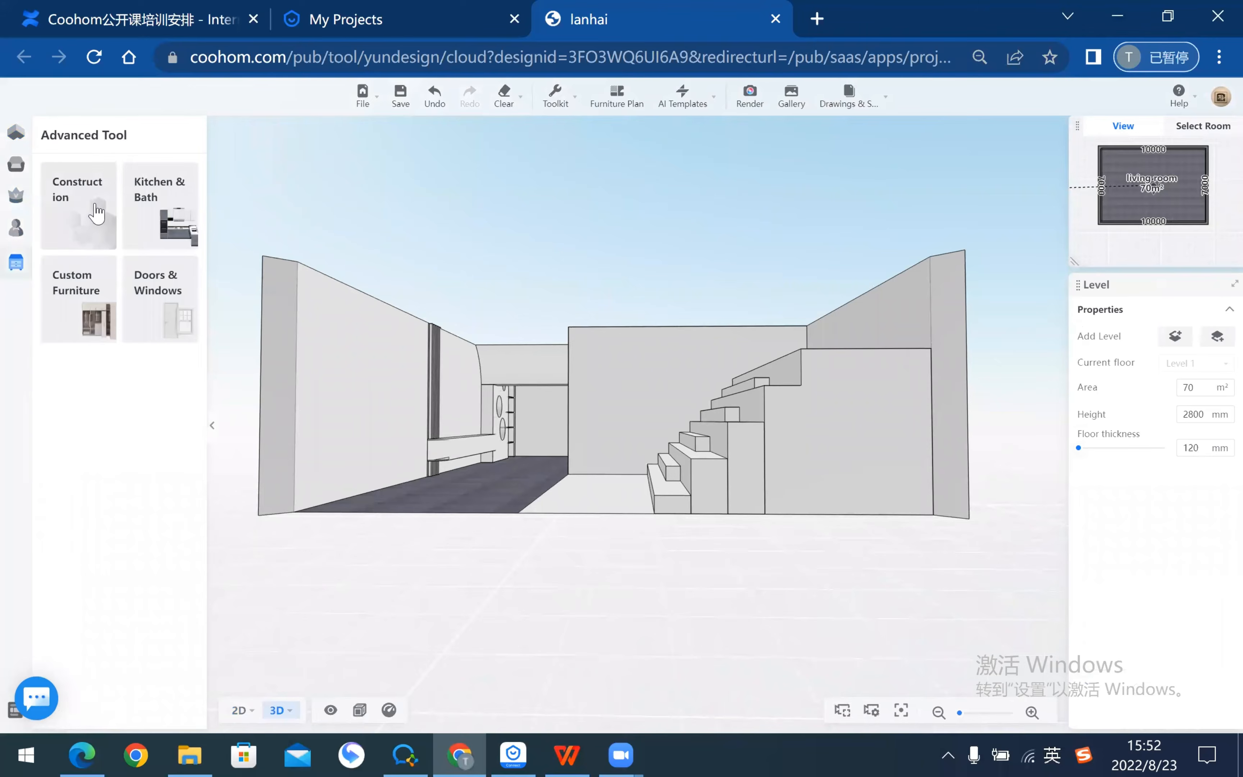
click(99, 211)
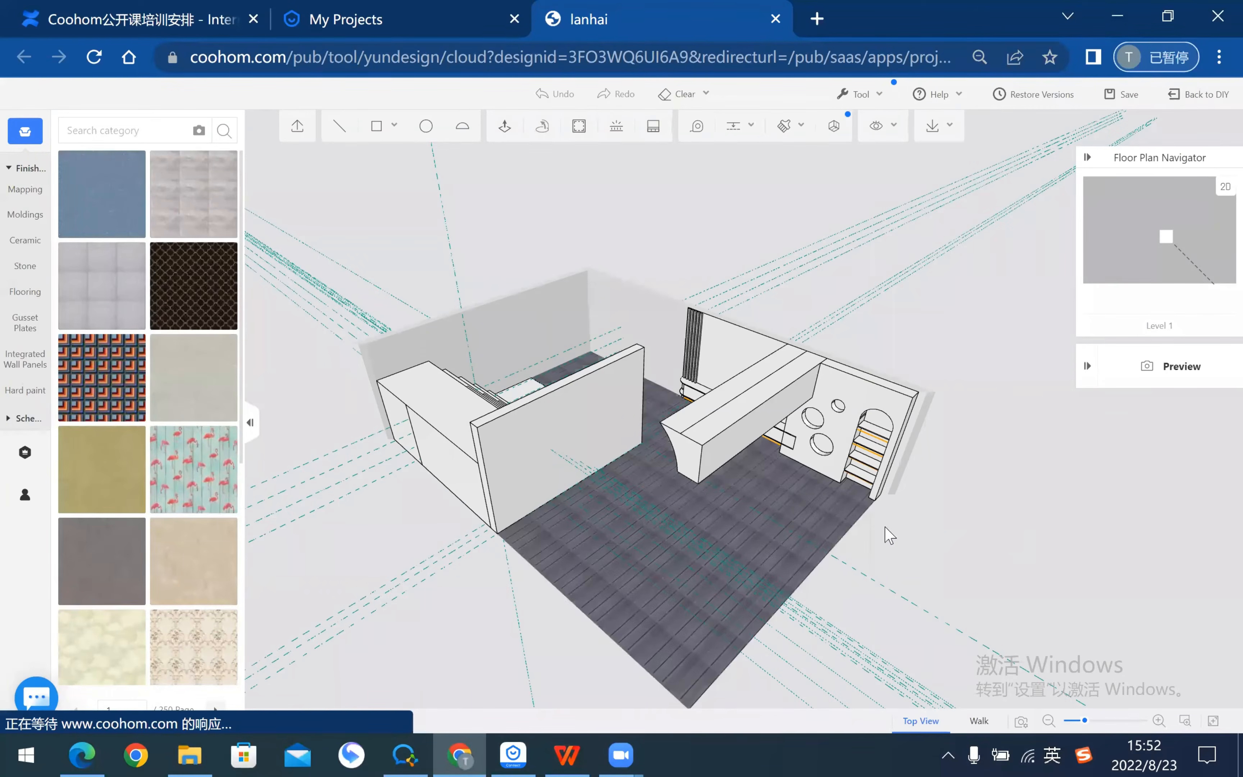
drag(689, 561, 802, 448)
right_drag(842, 371, 769, 419)
drag(770, 421, 796, 411)
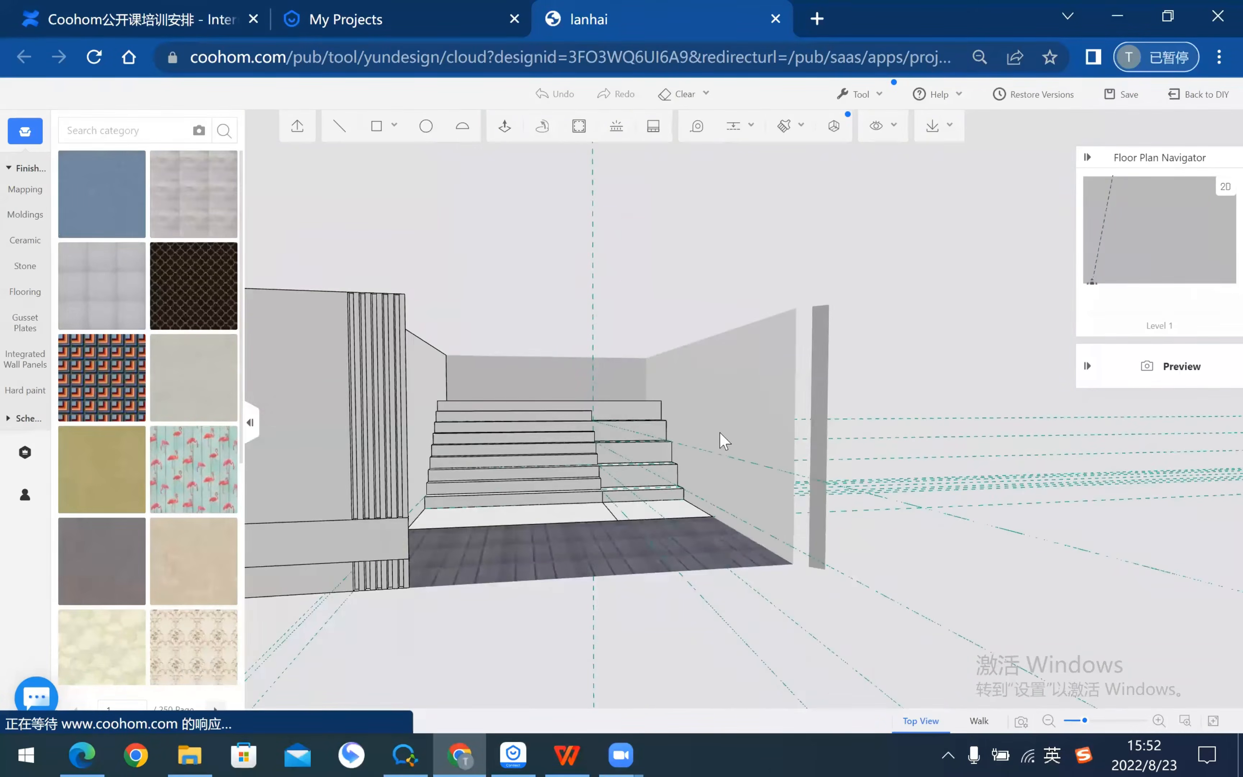
drag(724, 441, 797, 403)
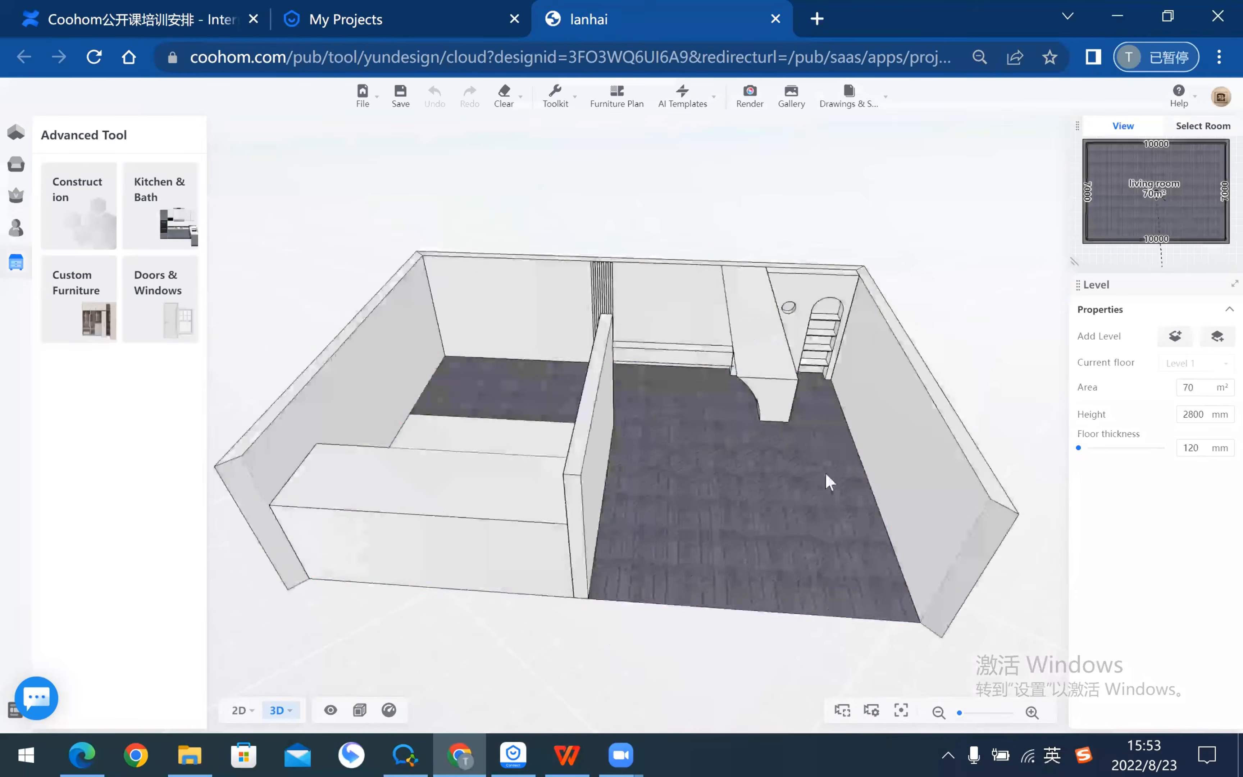
Step: Set the level height to 5000 mm and save the design
click(1204, 414)
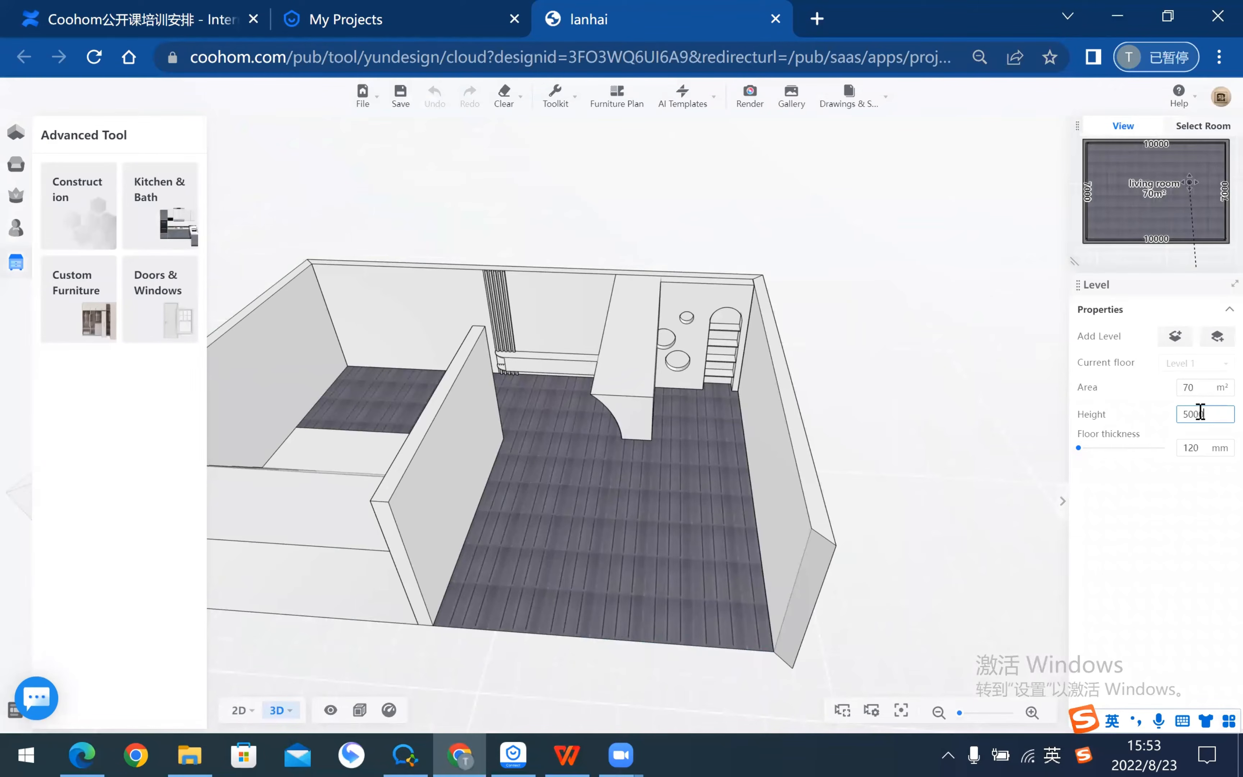
text(5000)
key(Return)
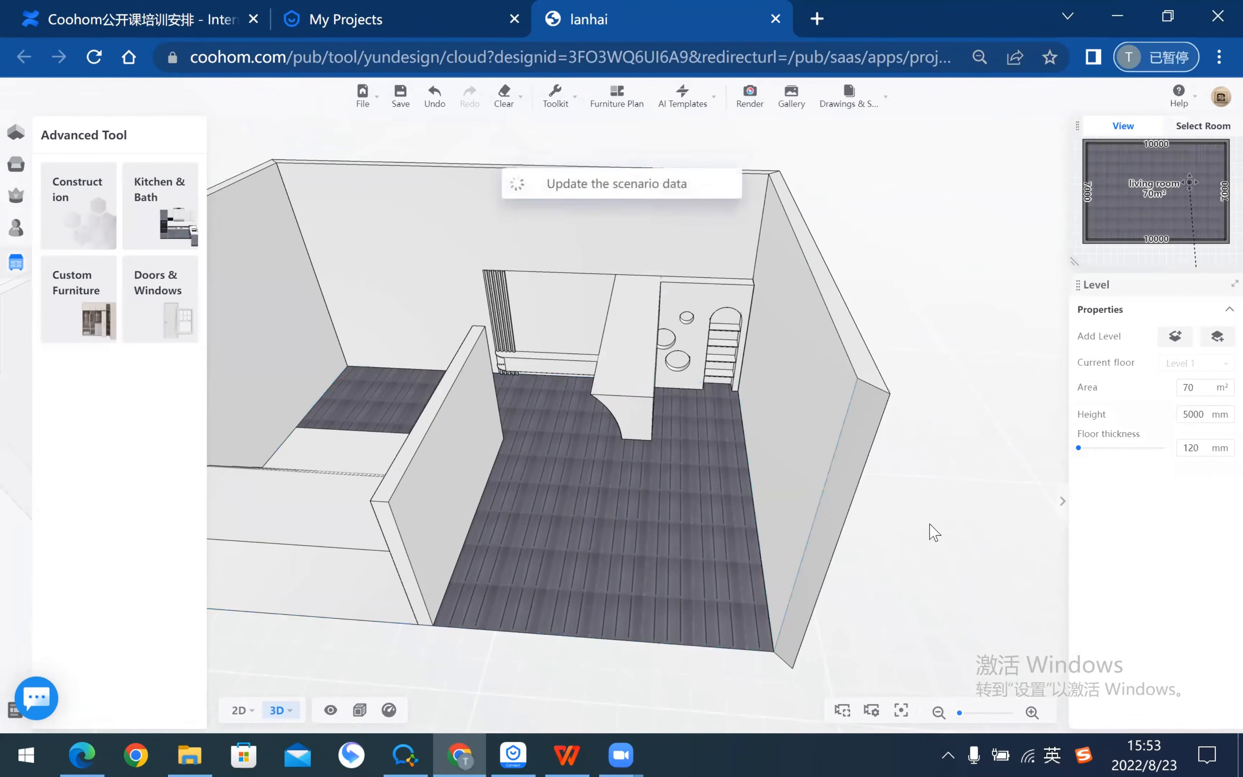
drag(930, 527, 672, 525)
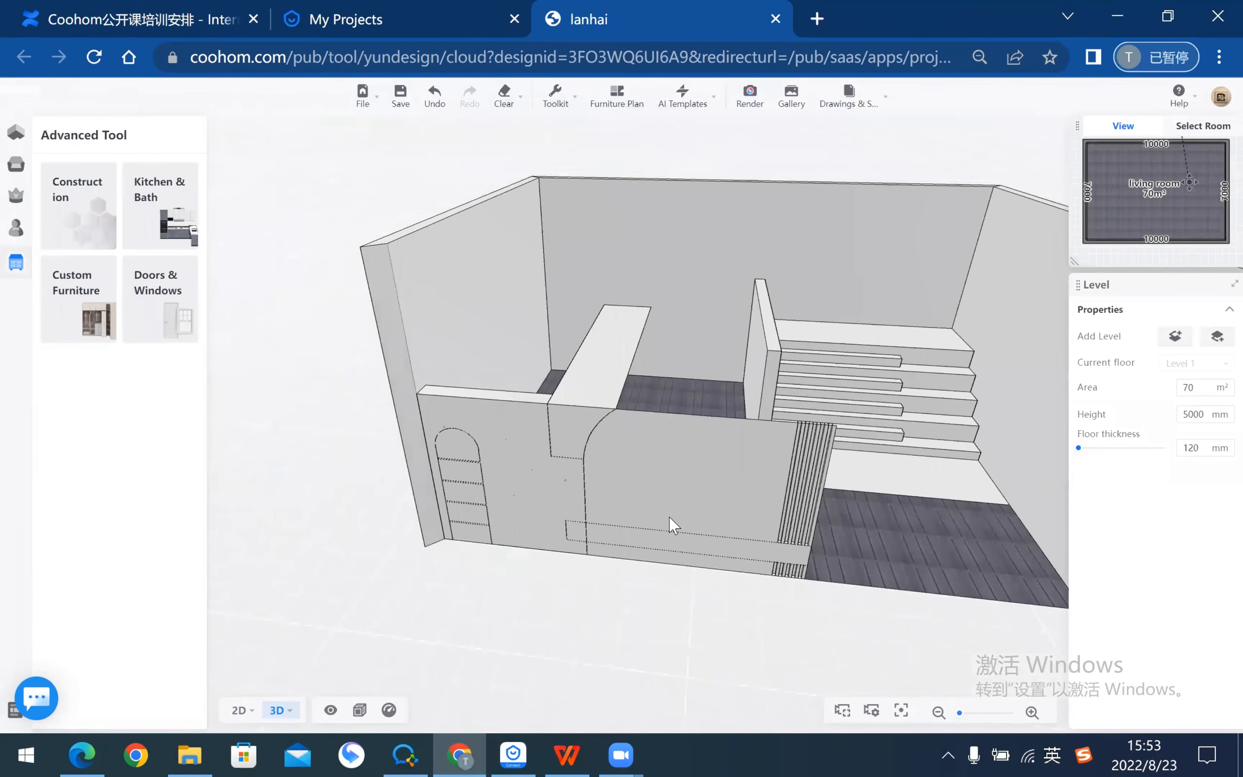
right_drag(992, 537, 677, 565)
scroll(965, 506, up, 6)
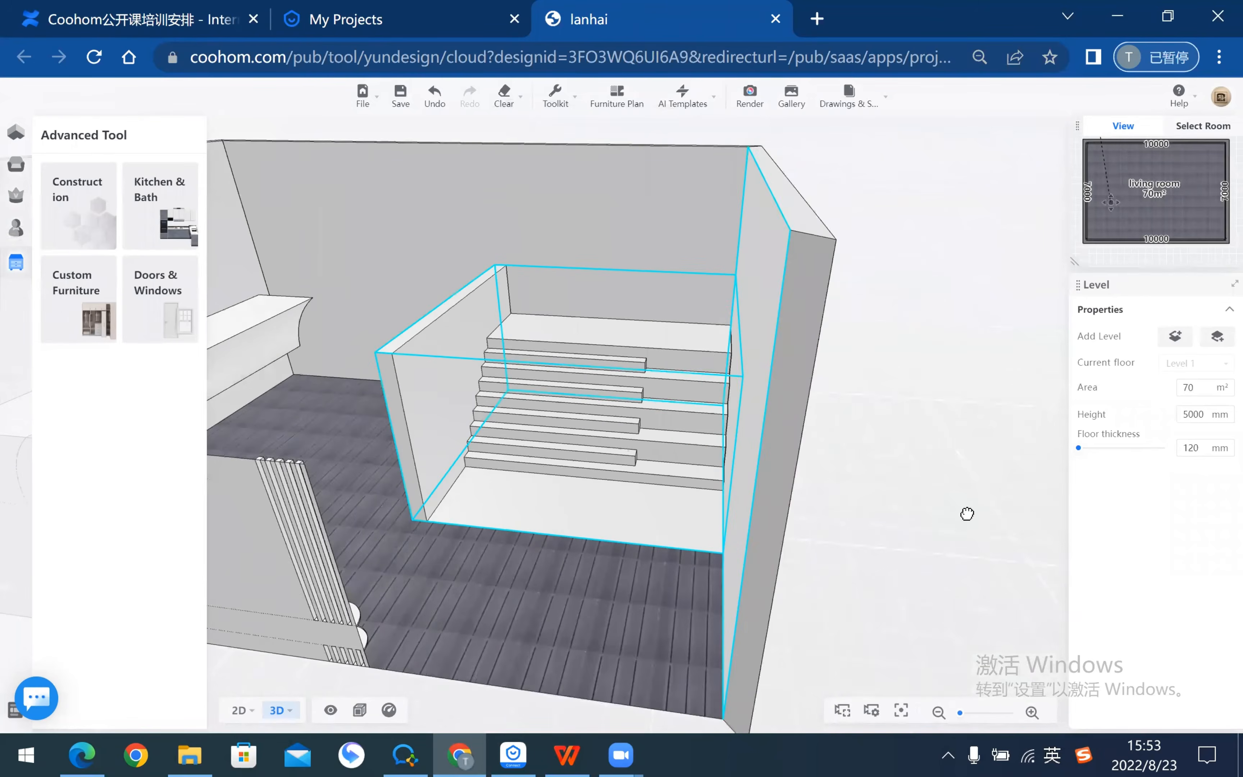
drag(646, 277, 596, 259)
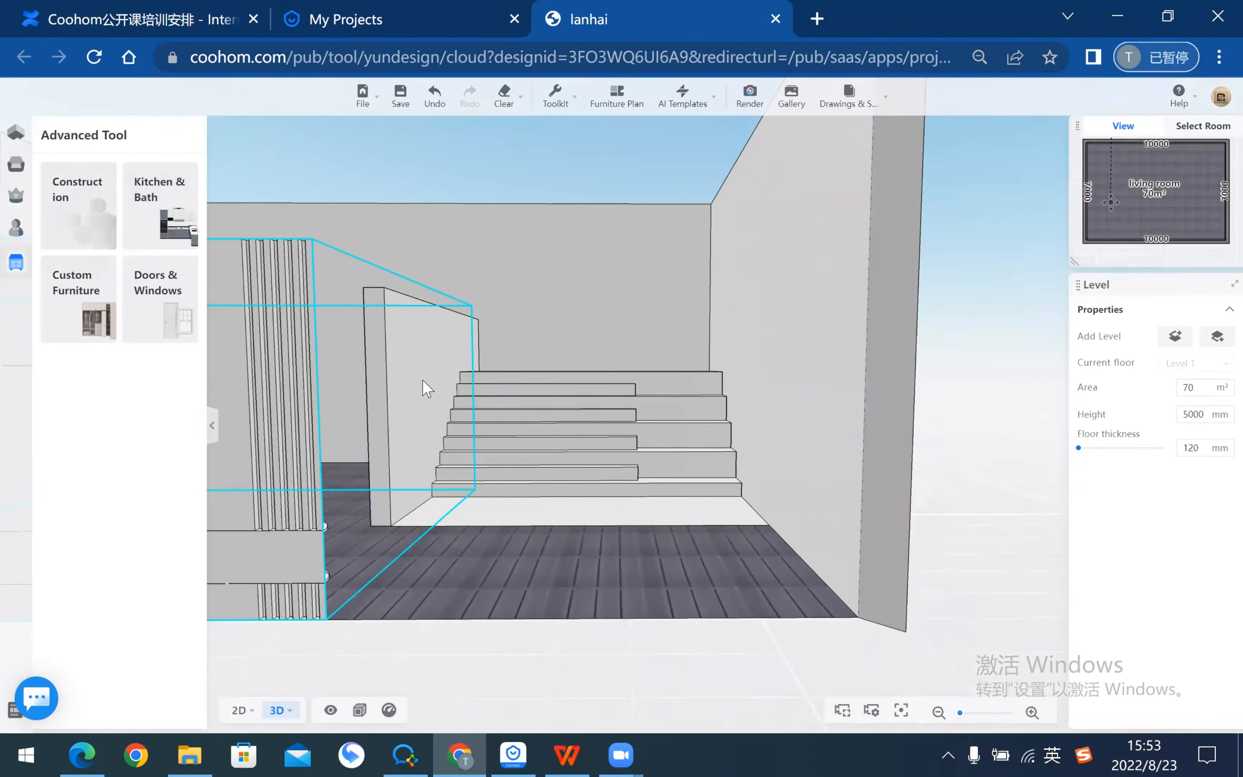
key(ctrl+s)
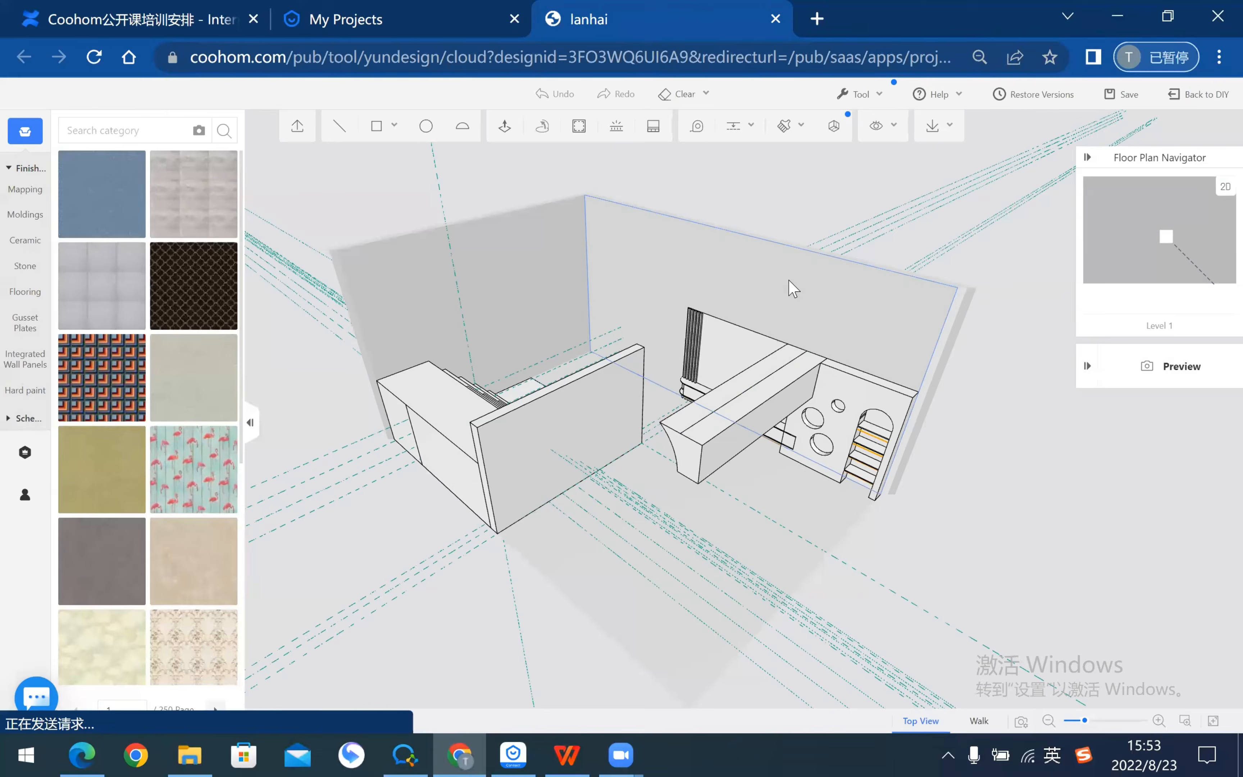
Step: Examine the stairs and the walls above them in the construction tool and compare them with the reference image
drag(794, 354, 502, 133)
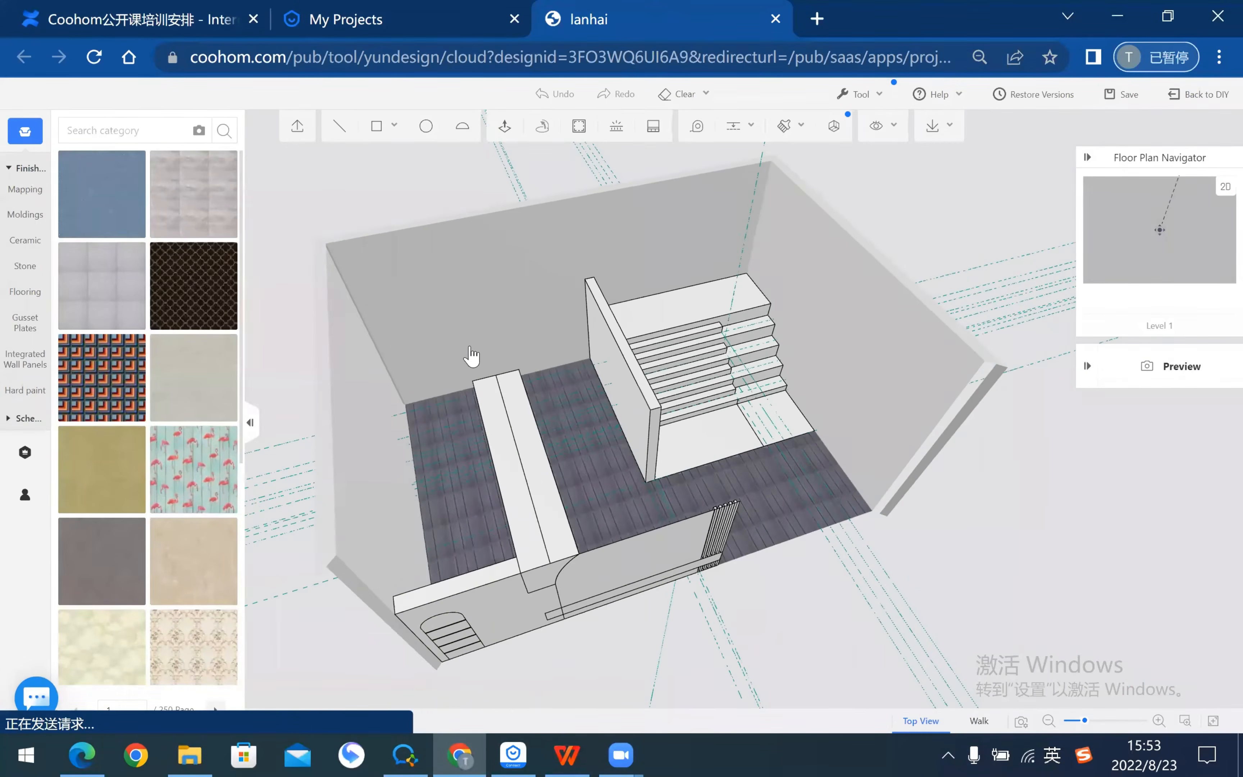
scroll(488, 258, up, 5)
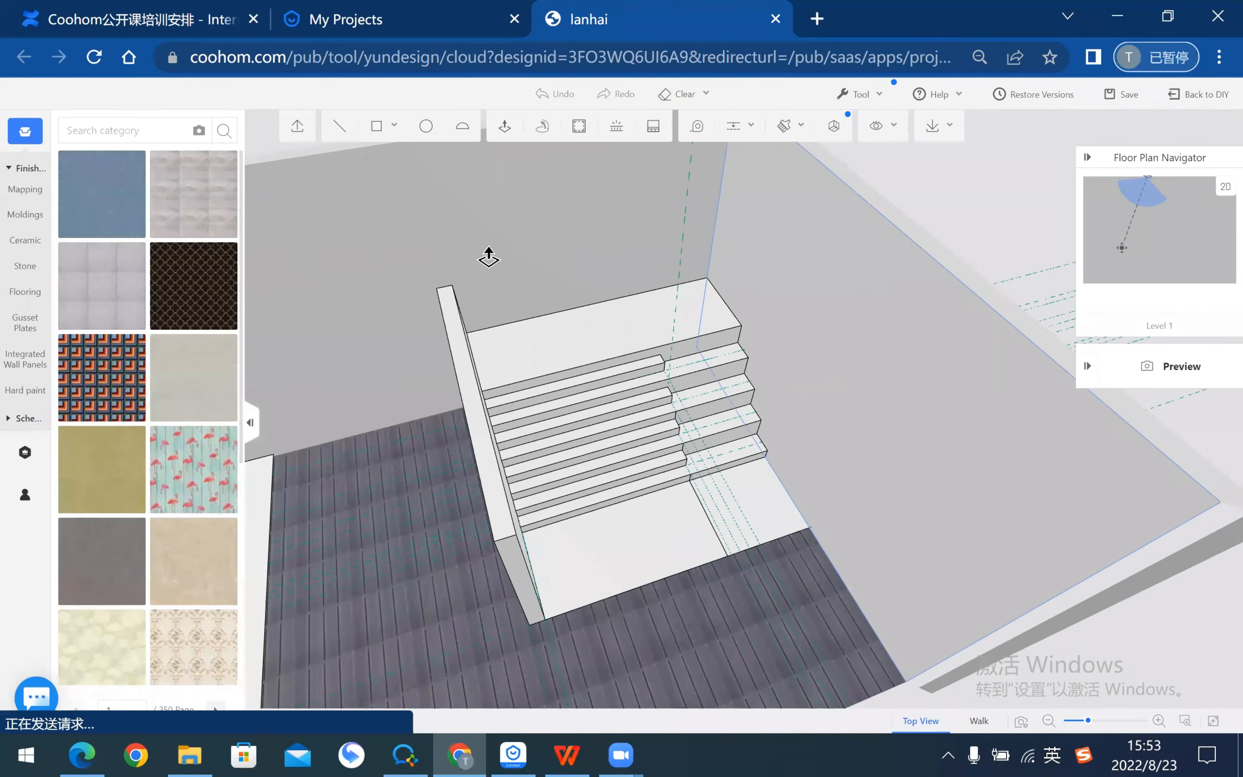
scroll(489, 258, up, 5)
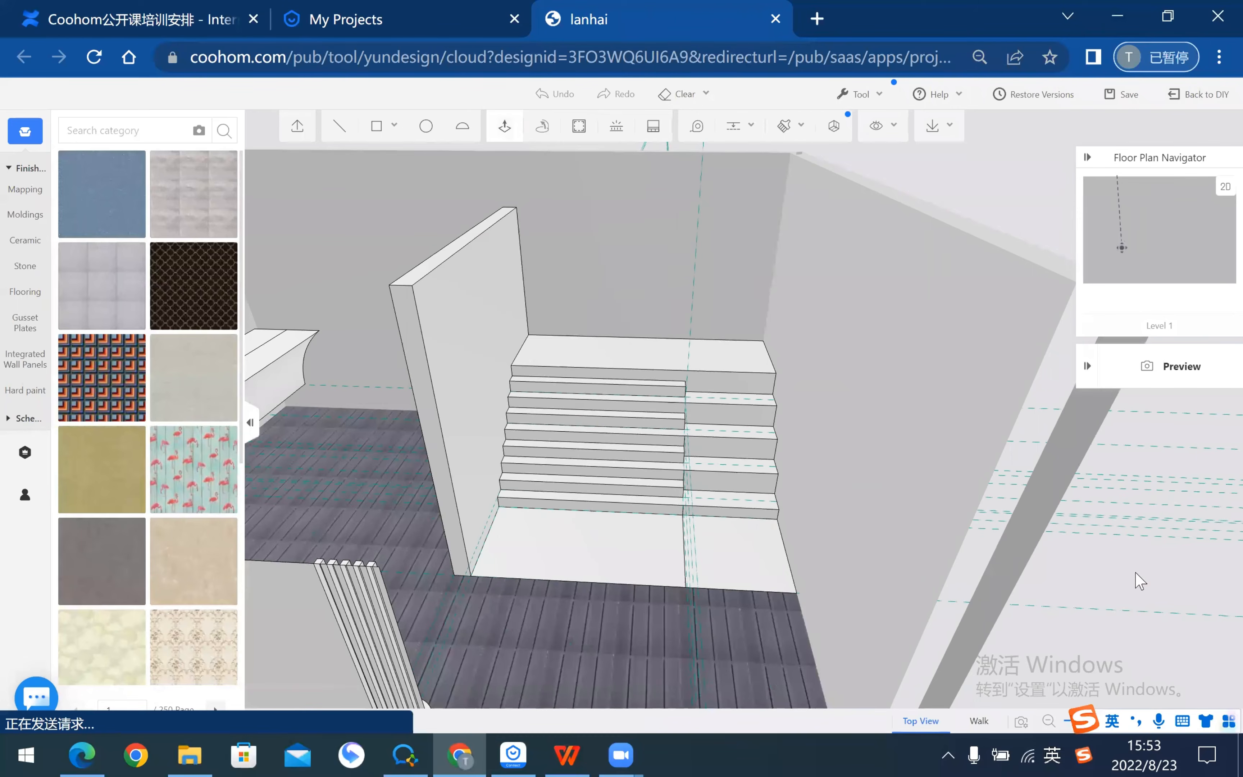
drag(1108, 641, 875, 473)
scroll(904, 562, up, 7)
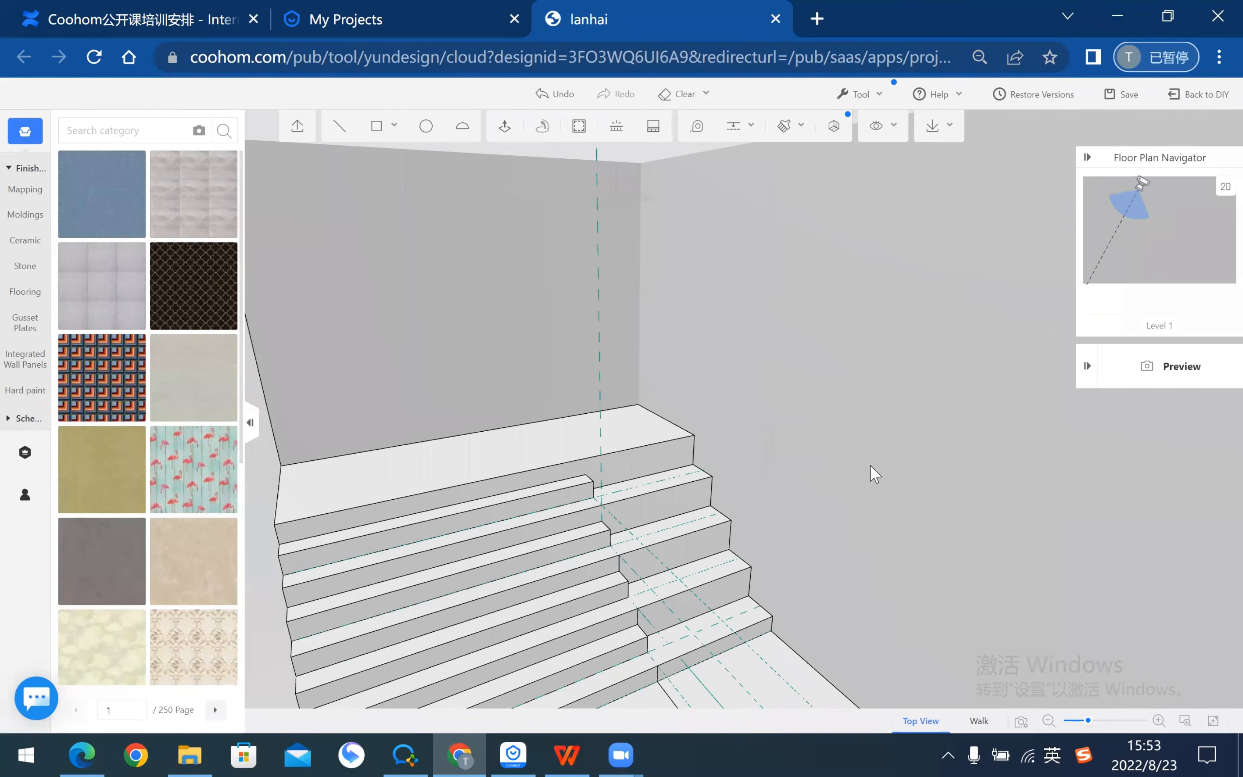
drag(888, 394, 875, 452)
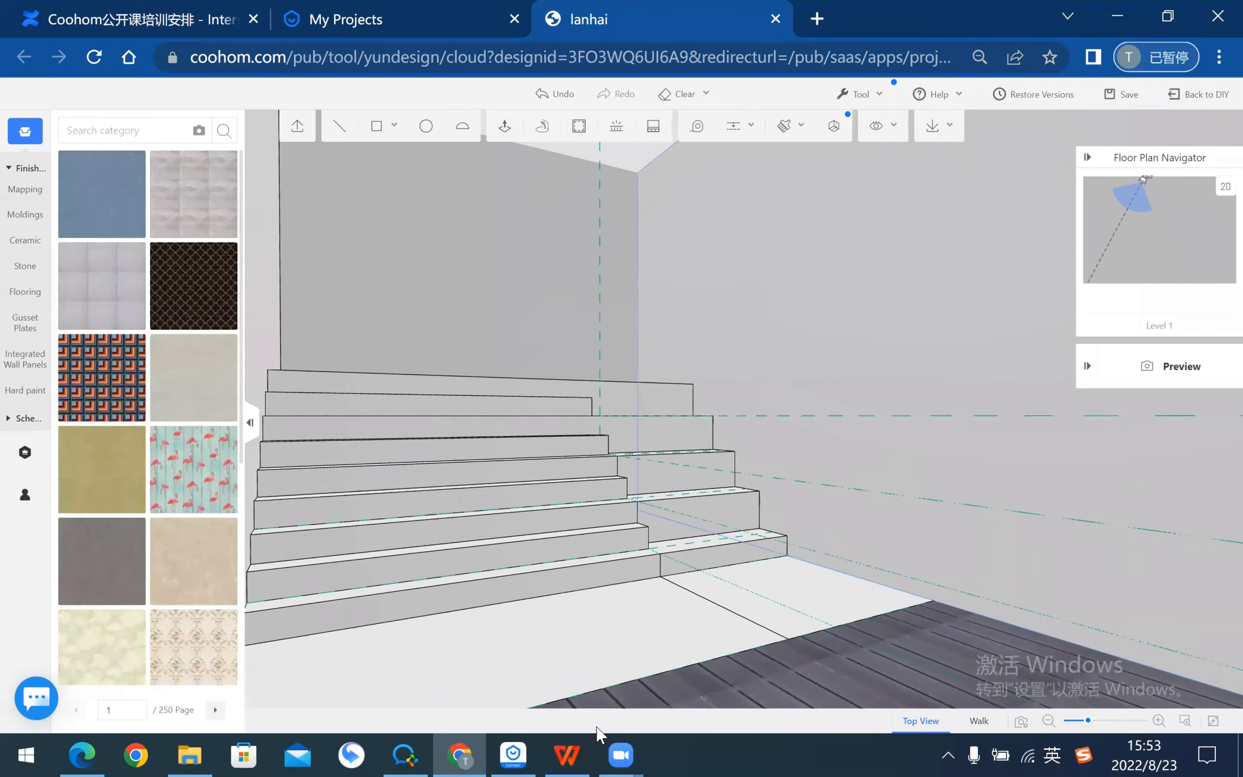
scroll(729, 565, up, 5)
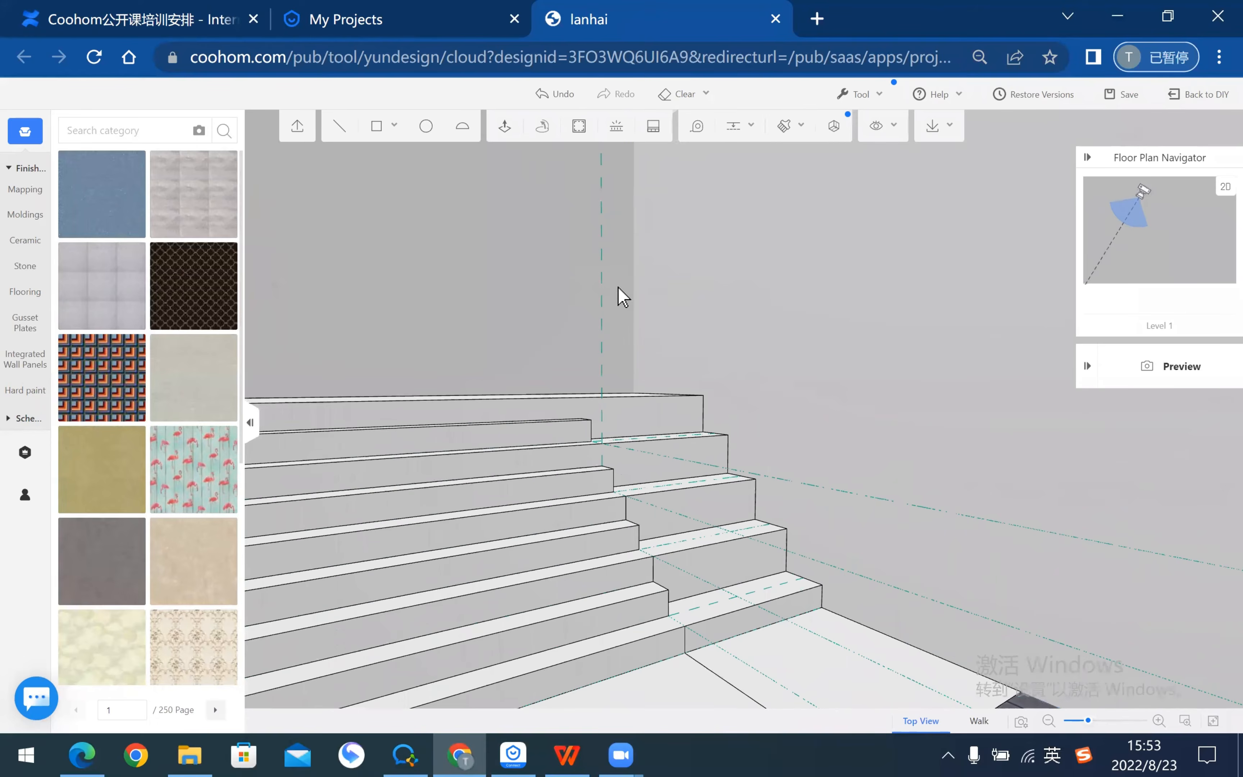
key(alt+Tab)
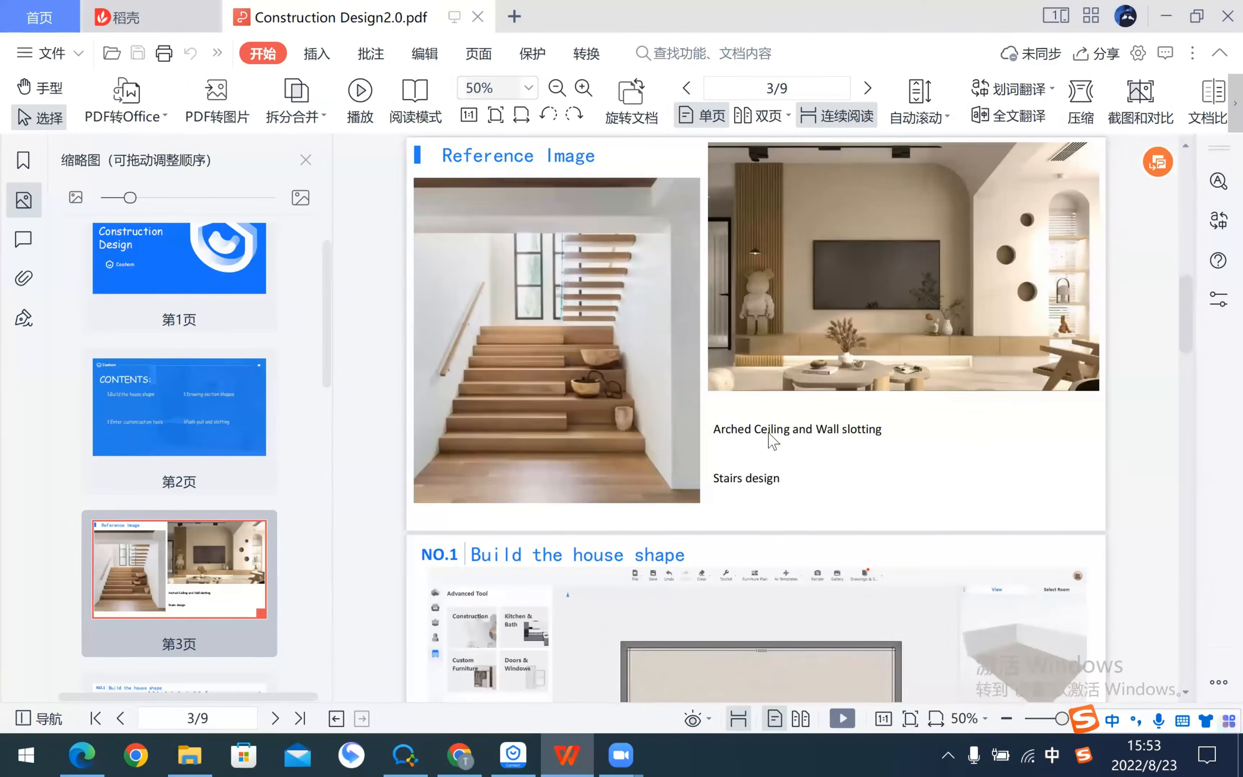
key(alt+Tab)
Step: Add a horizontal guide on the side wall, 150 above the short top edge of the stairs' top block
middle_drag(778, 416, 503, 254)
scroll(502, 253, down, 2)
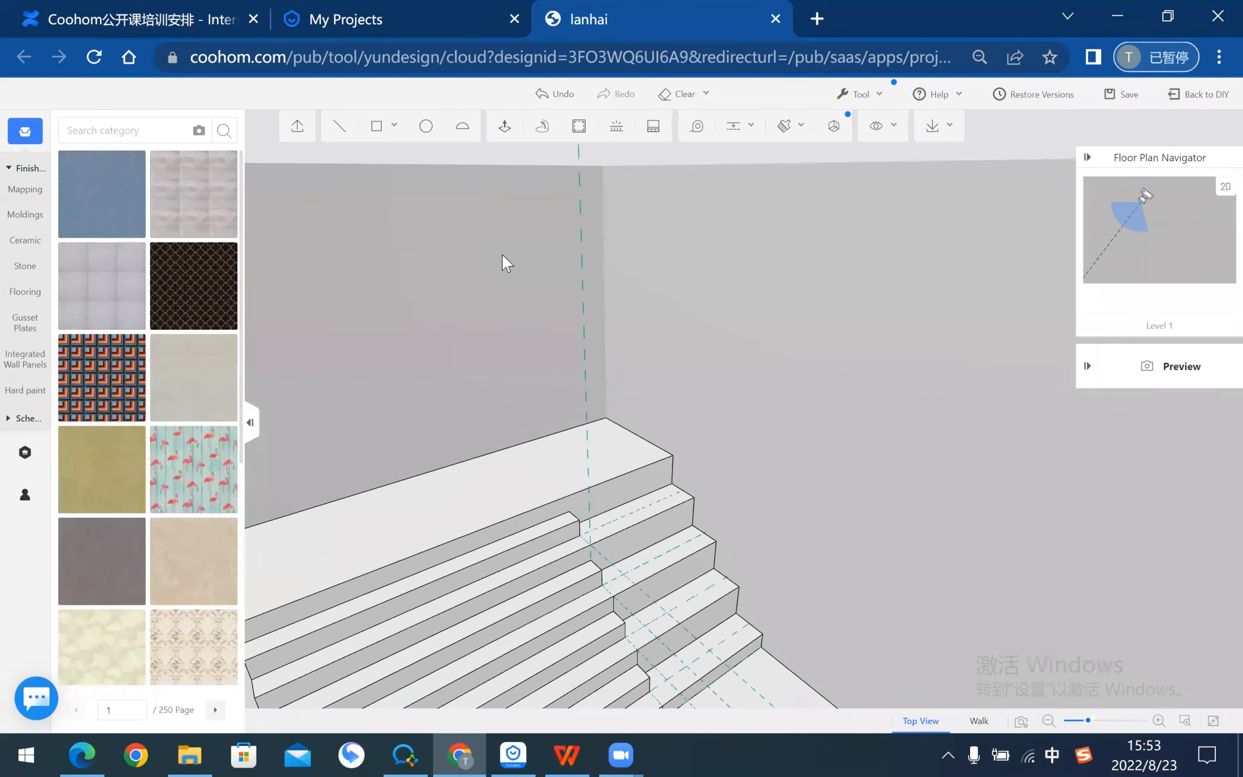
right_drag(591, 222, 543, 212)
middle_drag(893, 506, 769, 188)
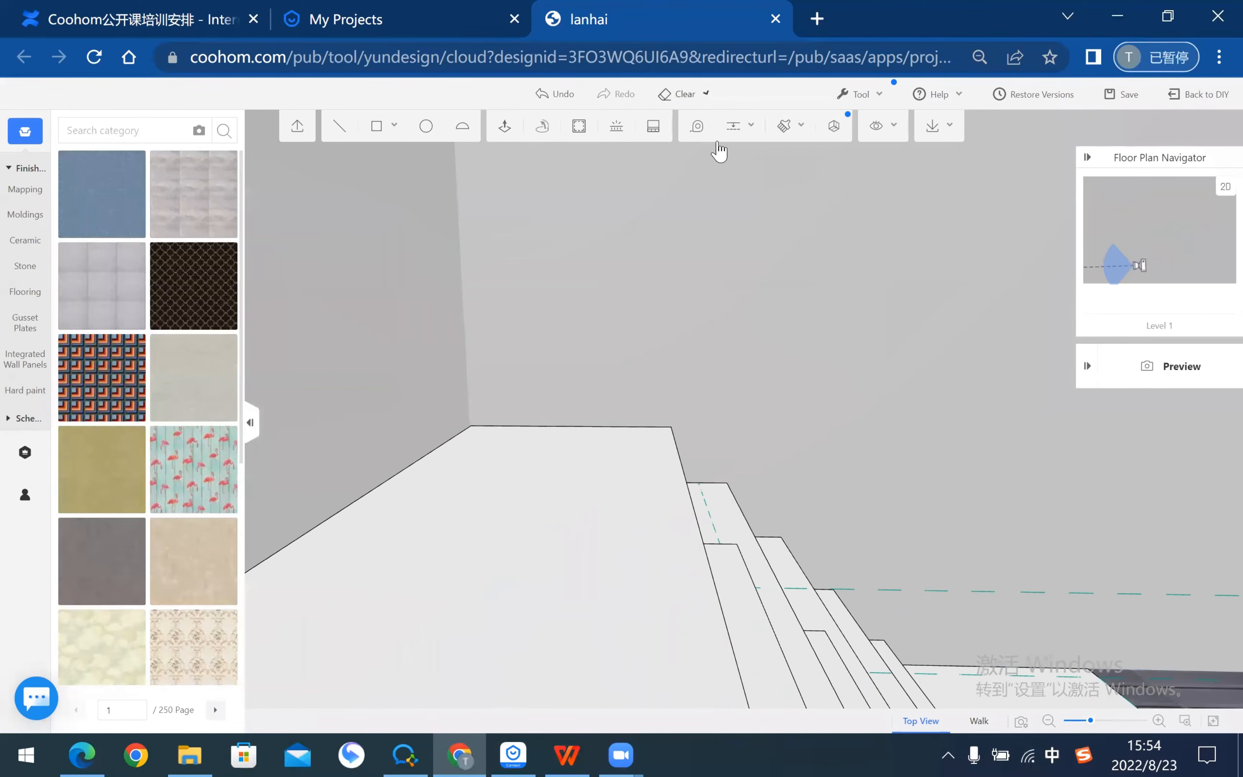
click(735, 153)
click(620, 427)
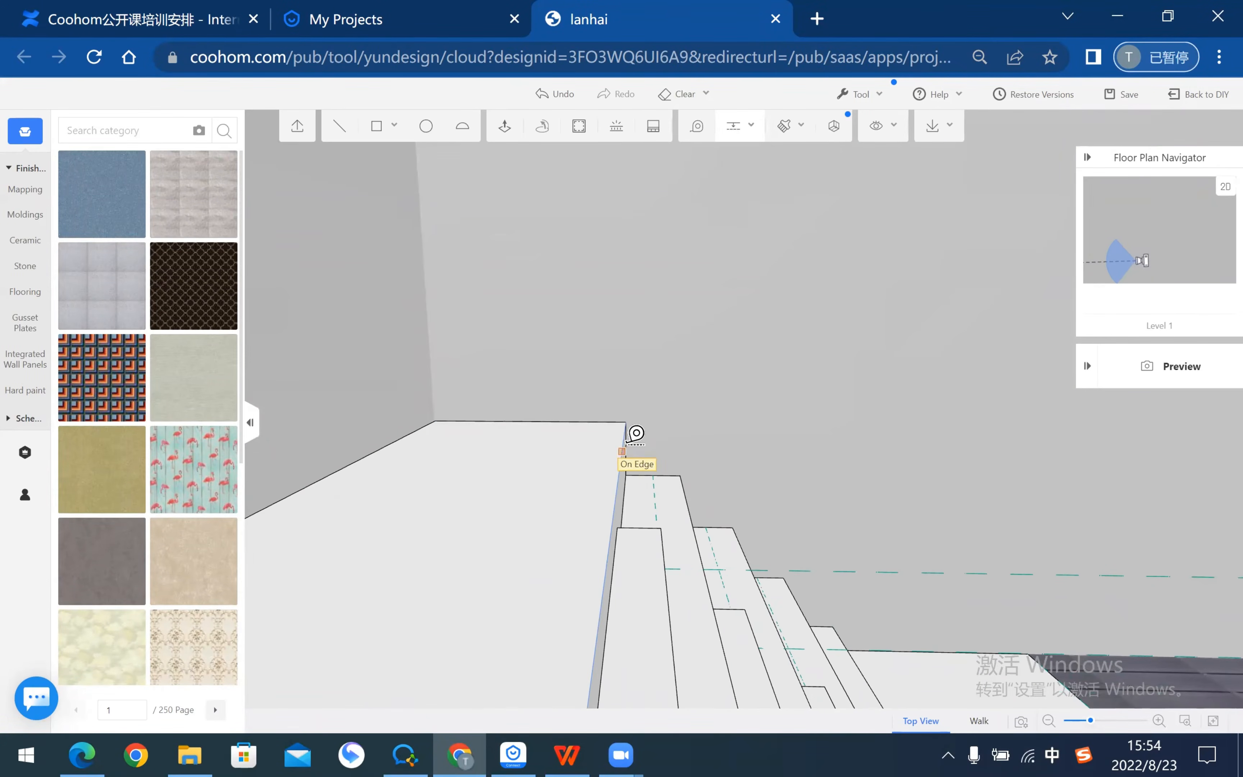
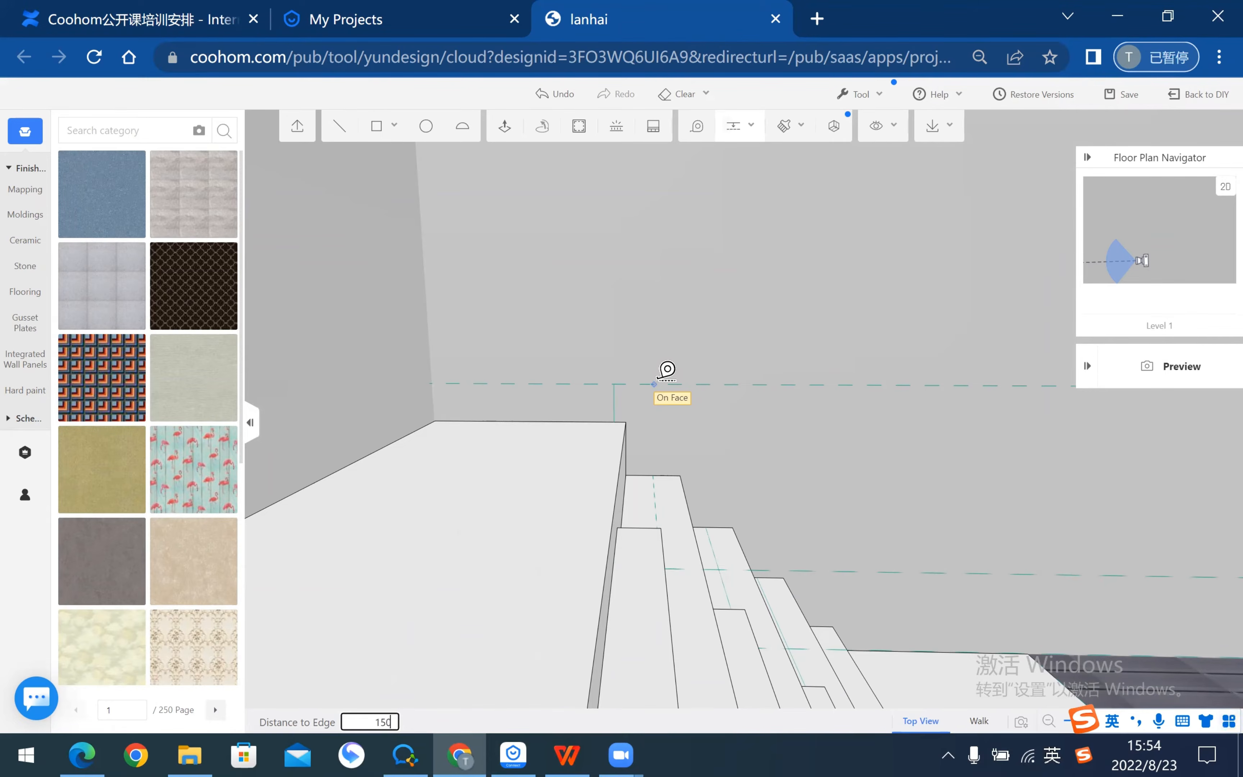
key(Return)
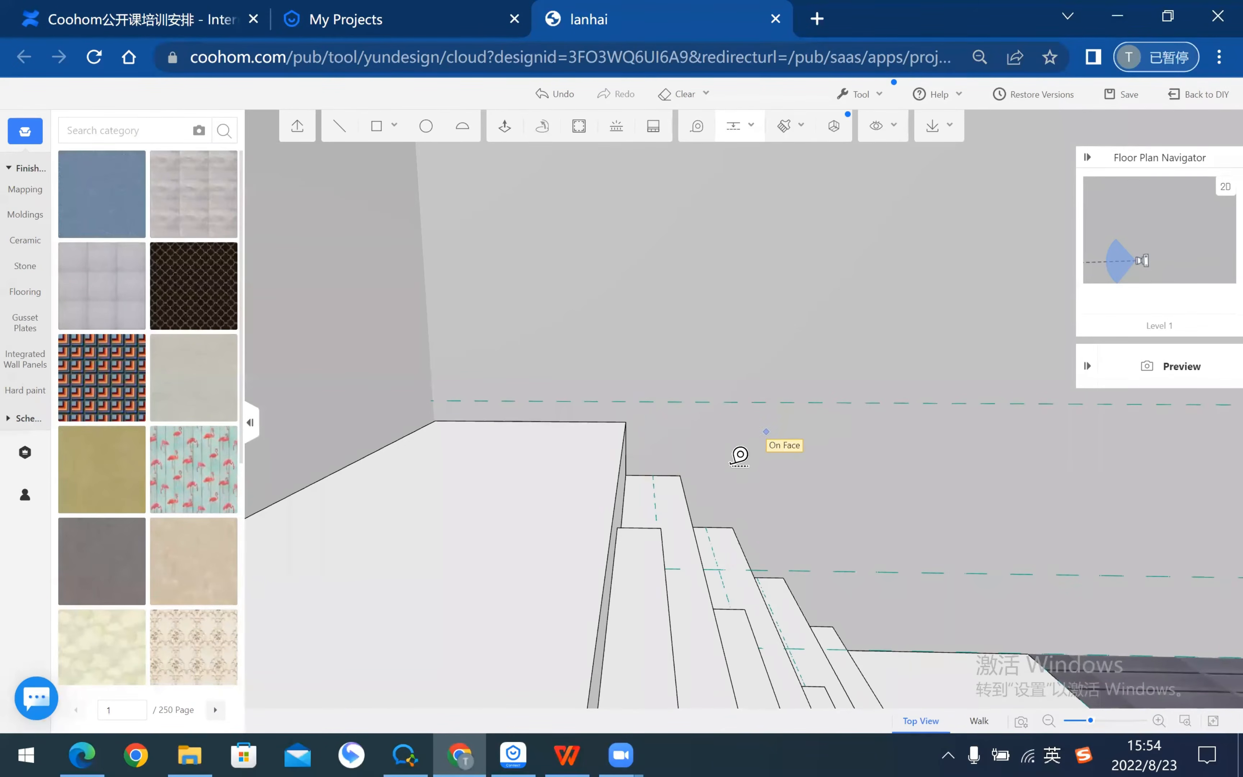
Step: Add a vertical guide on the side wall, offset from the wall corner and aligned with the front edge of the stairs' top block
middle_drag(761, 475, 723, 476)
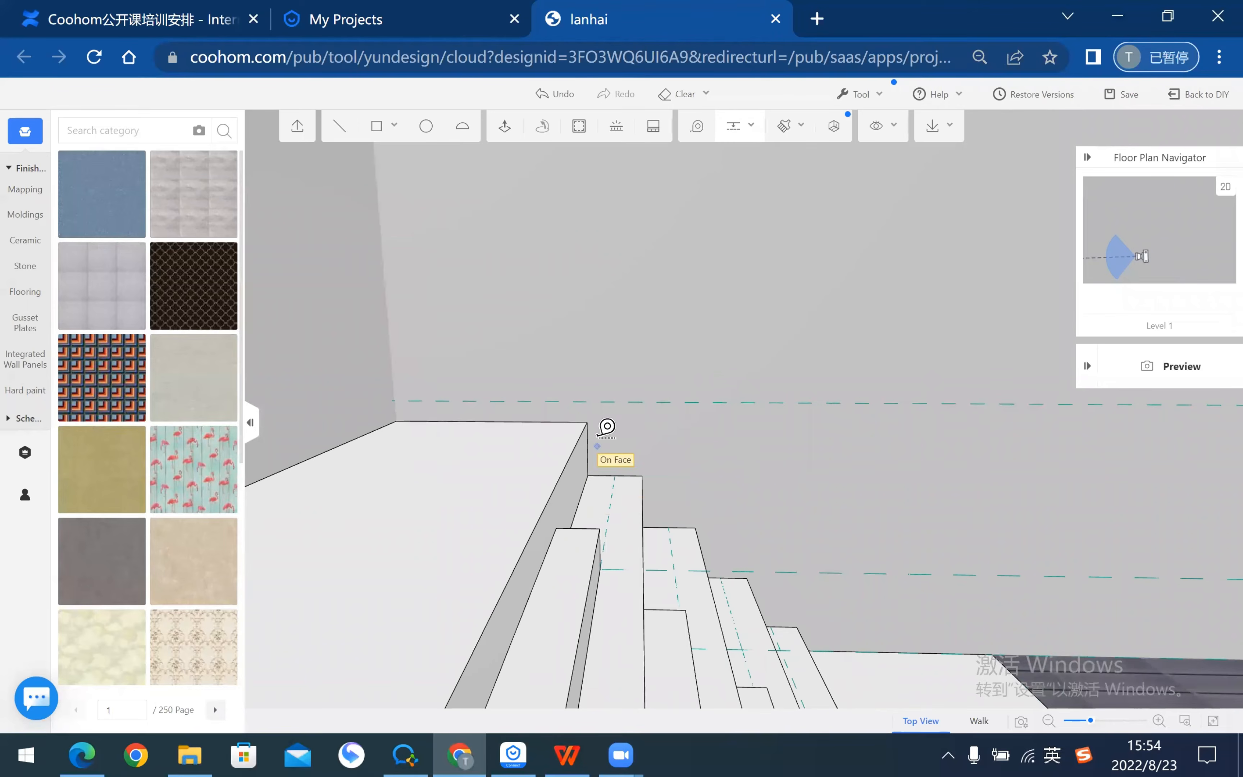
click(409, 352)
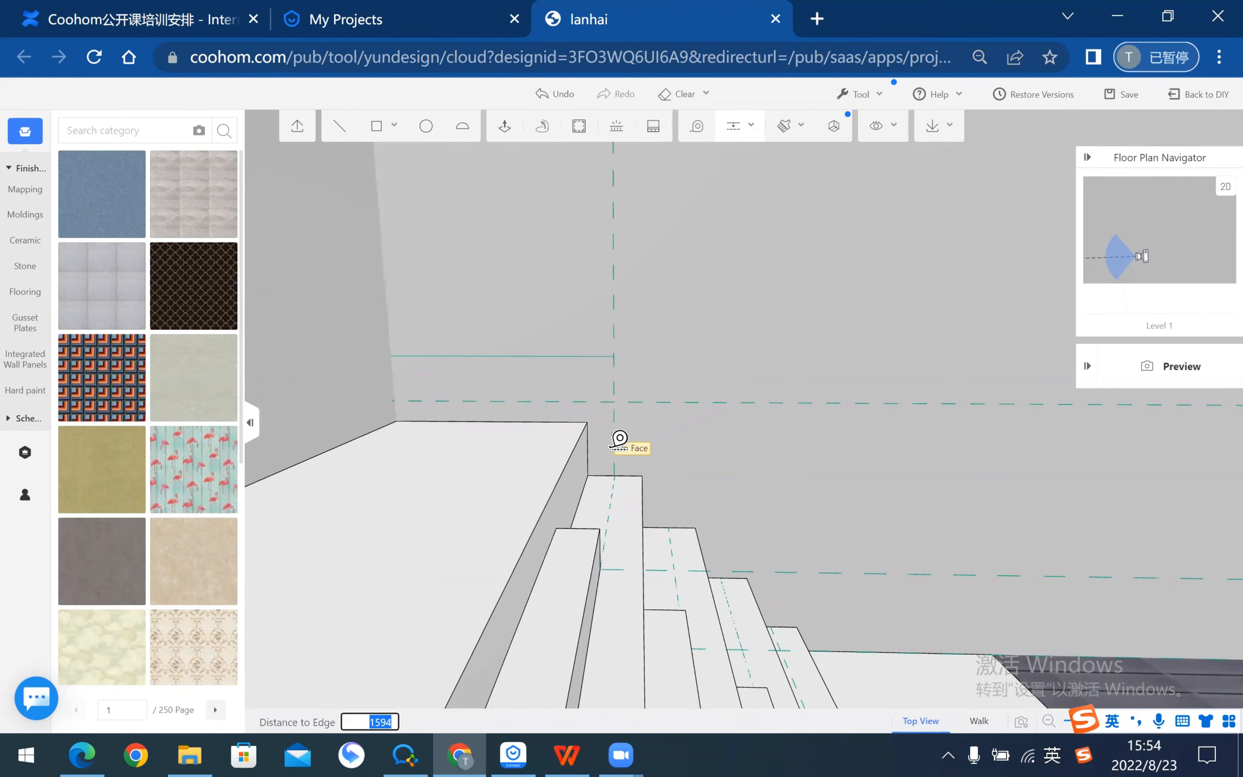
click(588, 457)
middle_drag(702, 355, 627, 383)
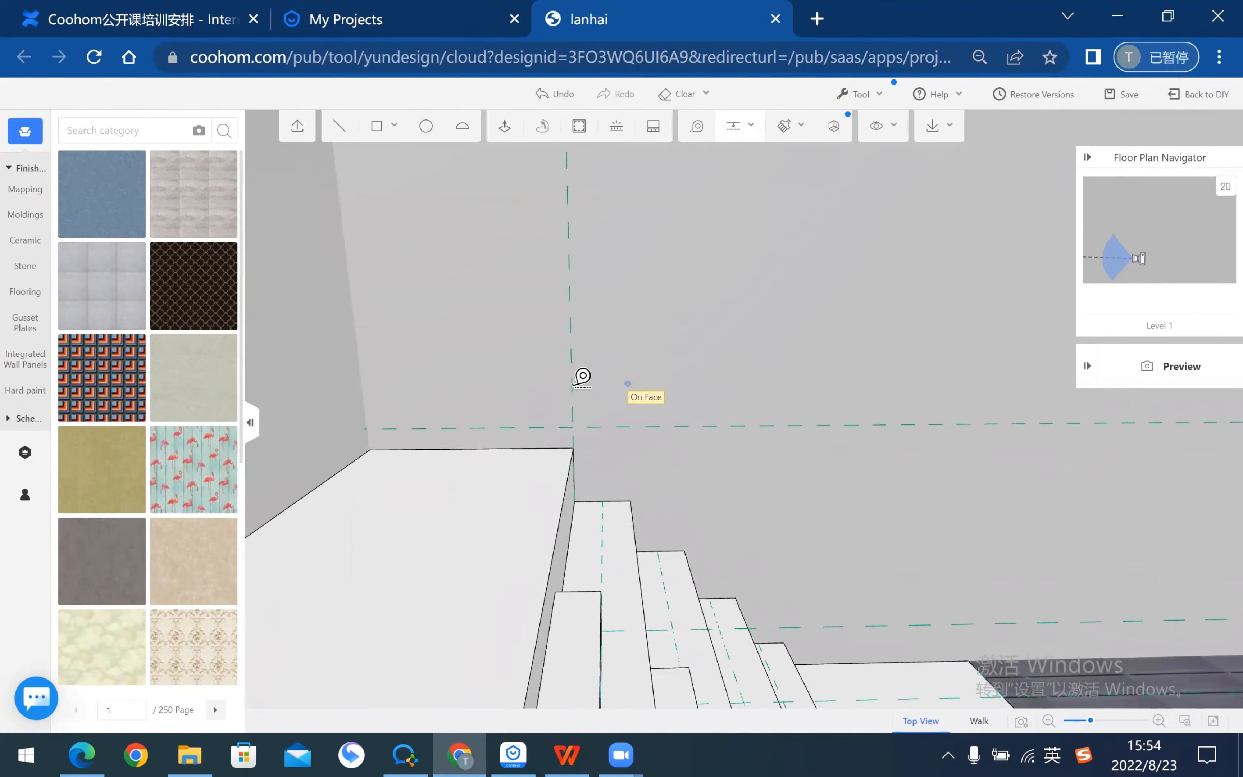
Step: Add a second vertical guide on the side wall, 100 beyond the one at the top block's front edge
click(572, 391)
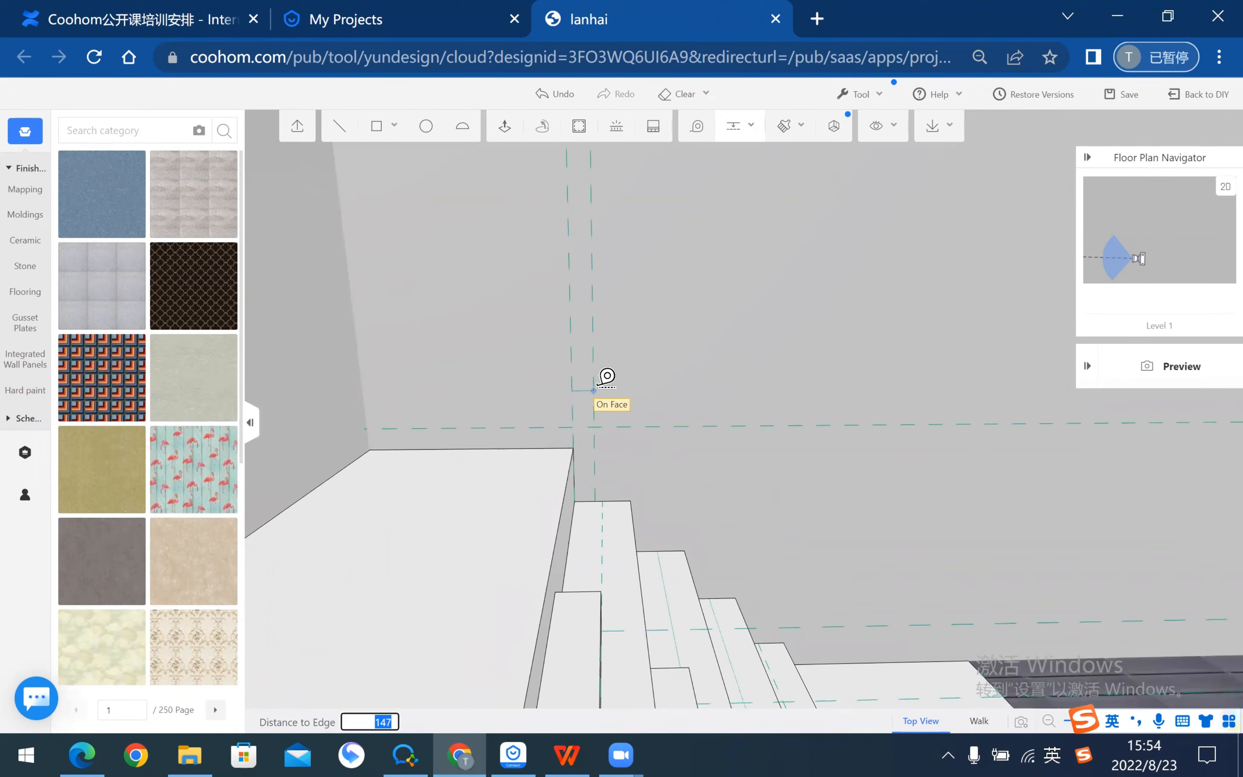
text(100)
key(Return)
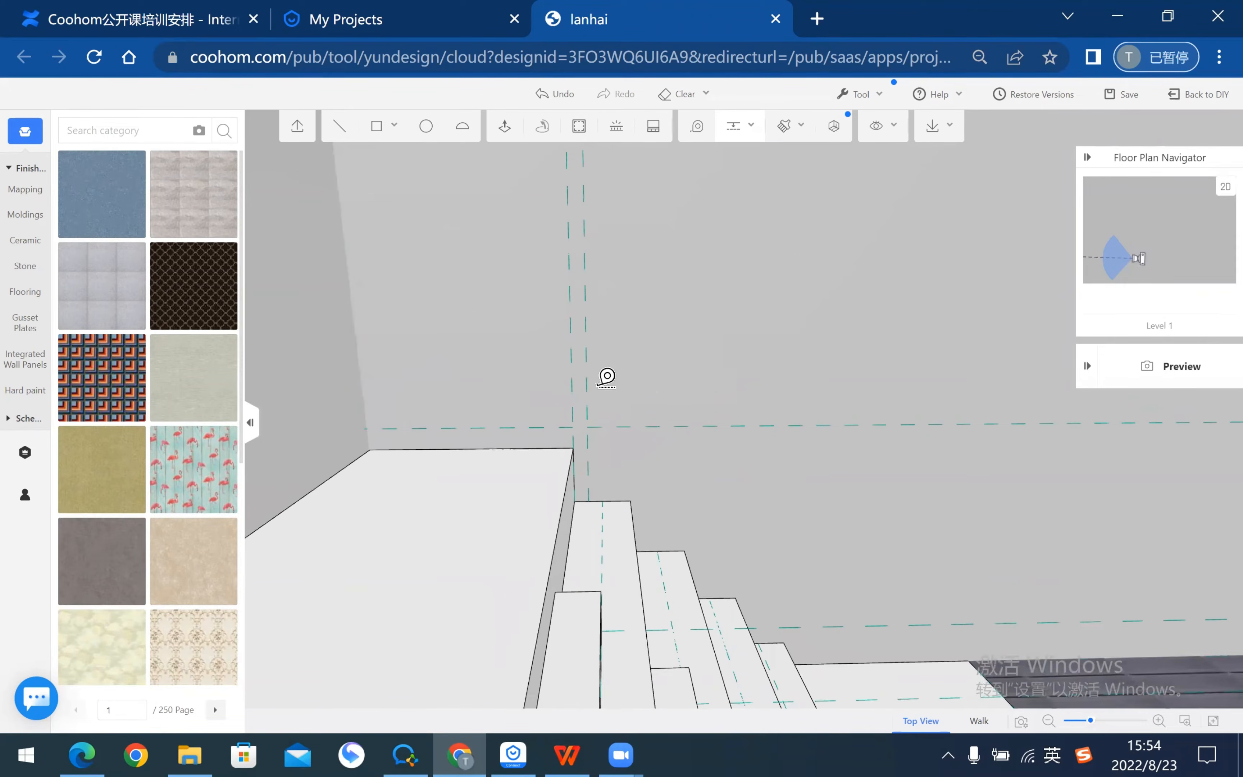
Step: Add another horizontal guide on the side wall, 150 above the horizontal guide over the top block
middle_drag(714, 366, 687, 372)
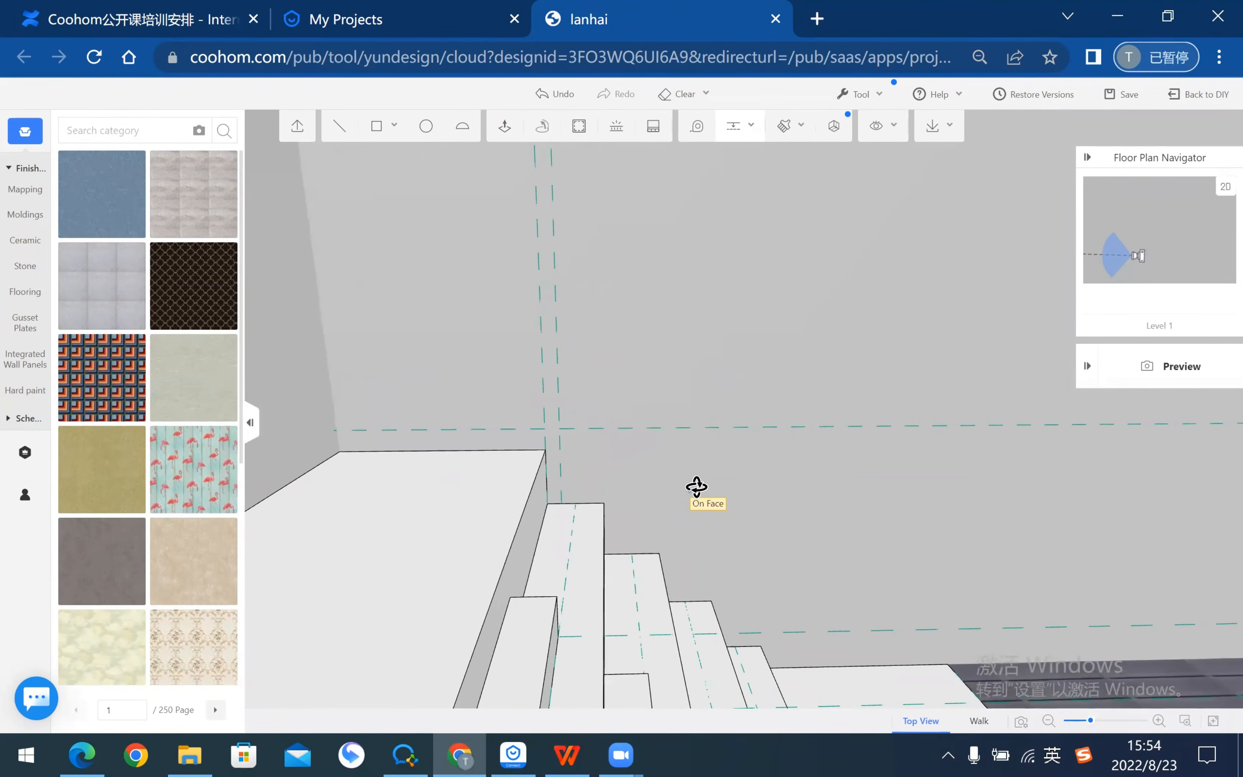
middle_drag(697, 486, 697, 485)
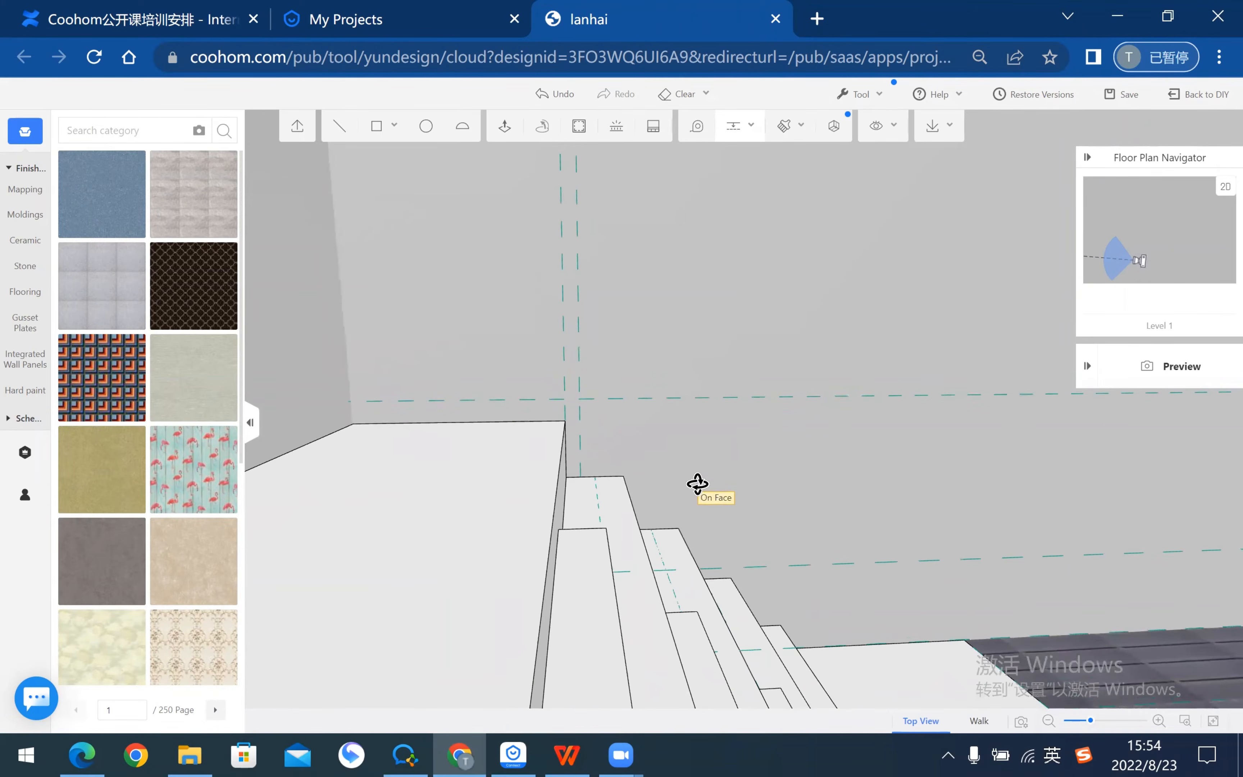
click(671, 380)
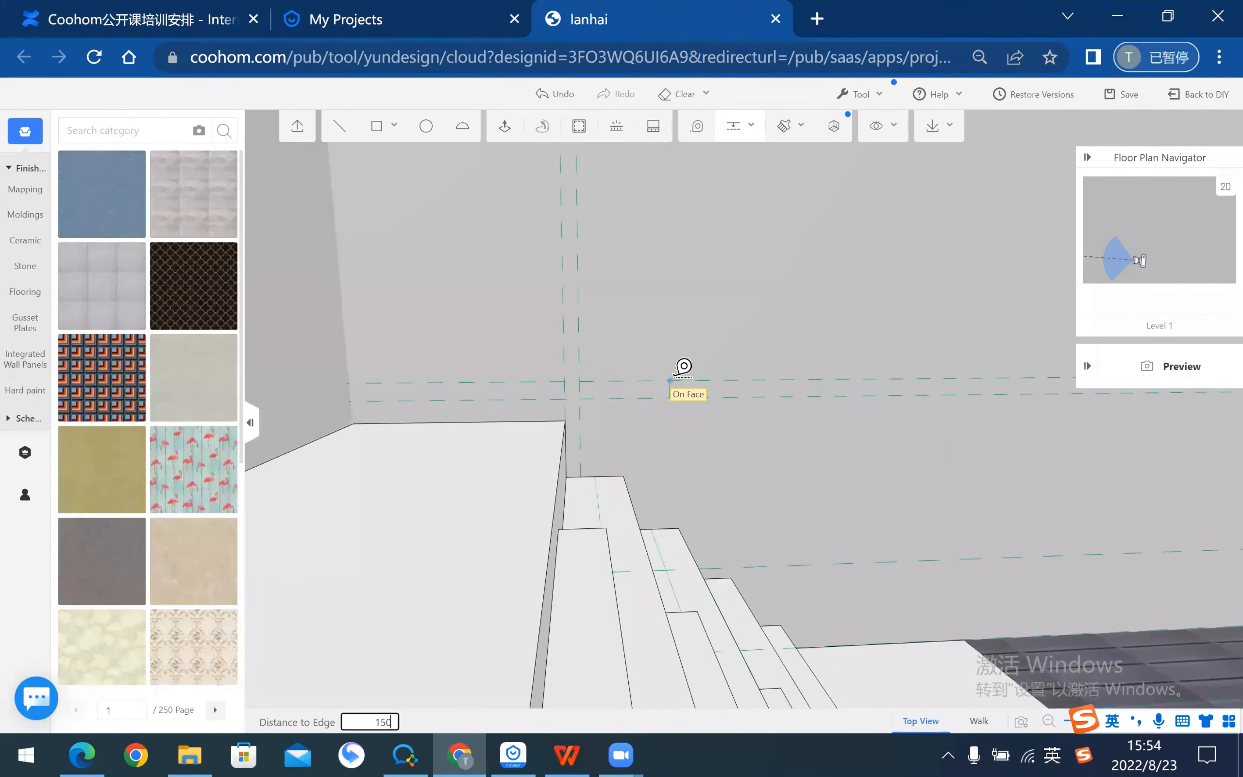
key(Return)
key(Escape)
drag(641, 419, 633, 433)
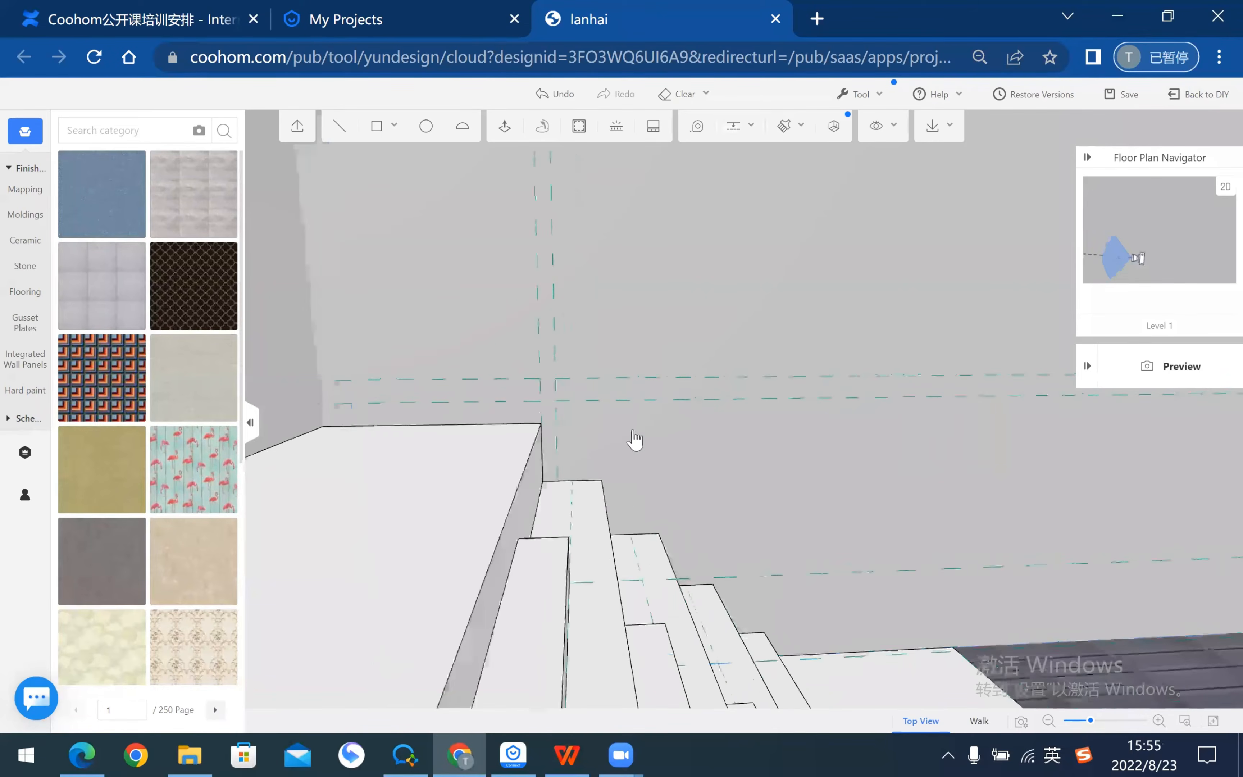
Step: Add a third vertical guide on the side wall, about 250 beyond the second one, to mark the step's width
click(739, 126)
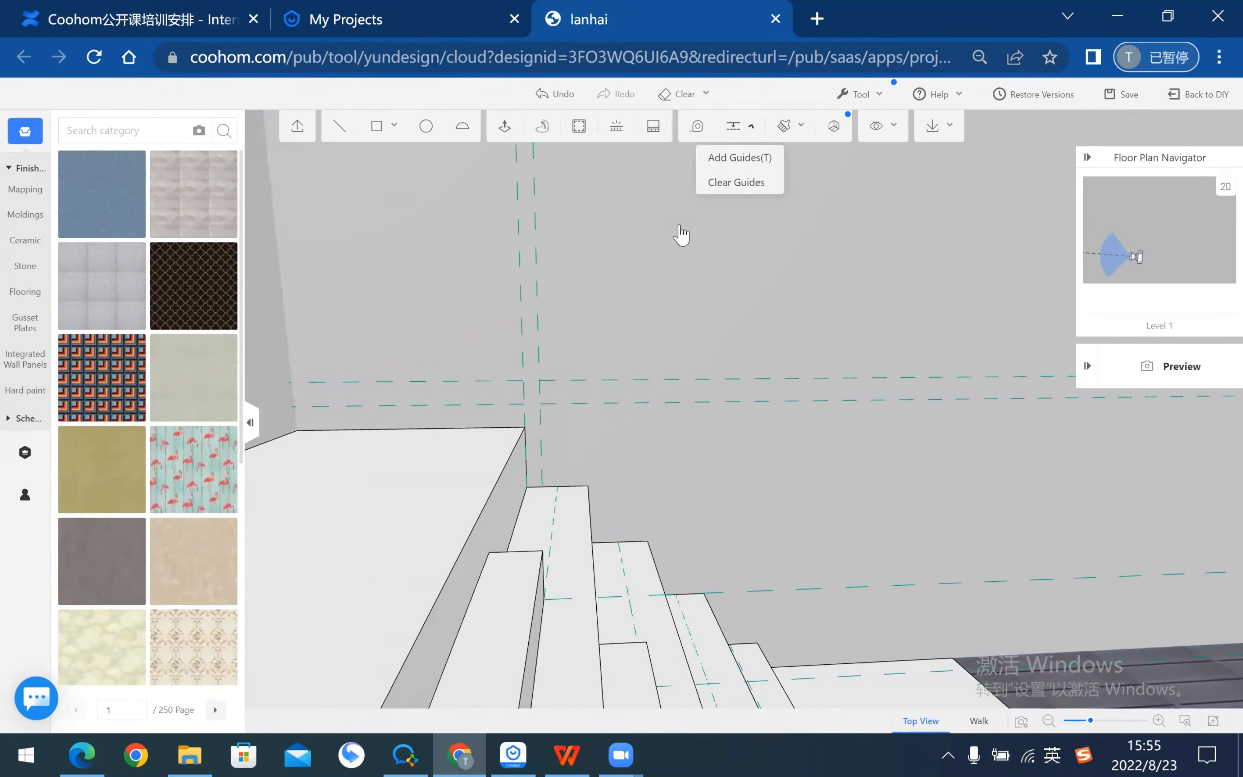
key(t)
click(562, 341)
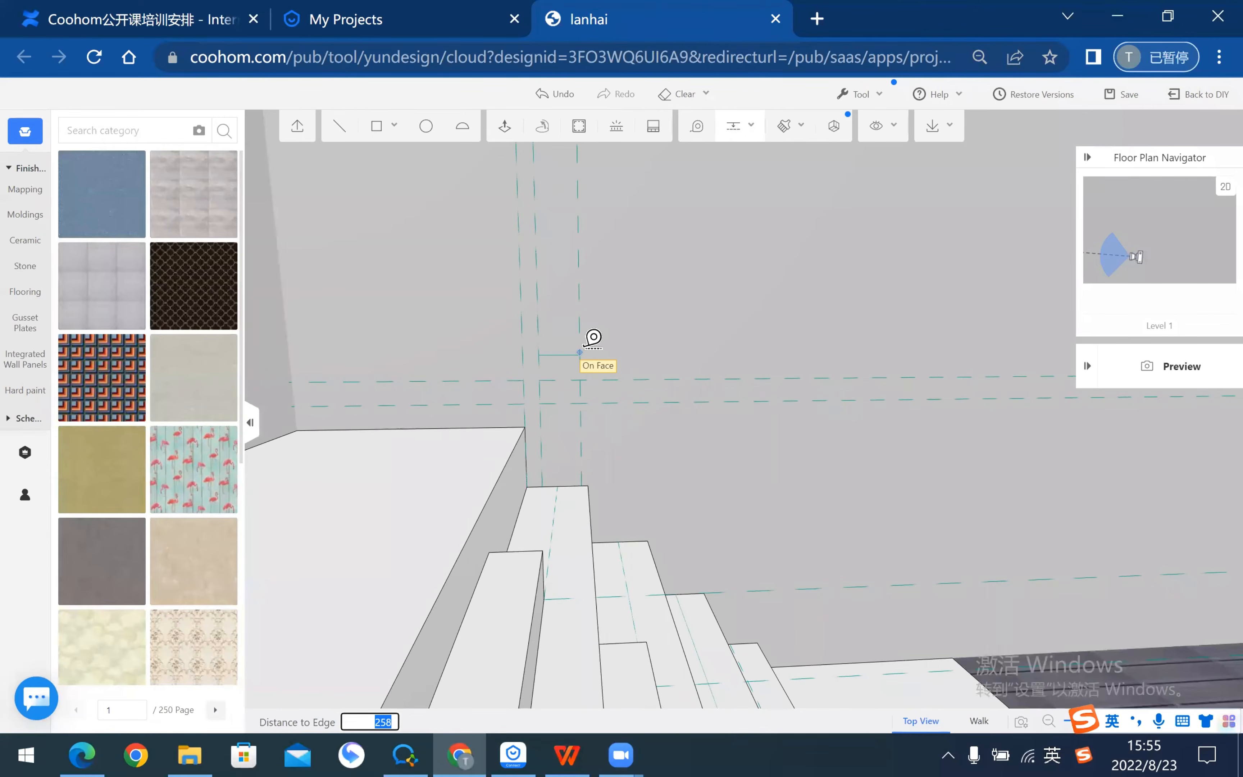
key(Return)
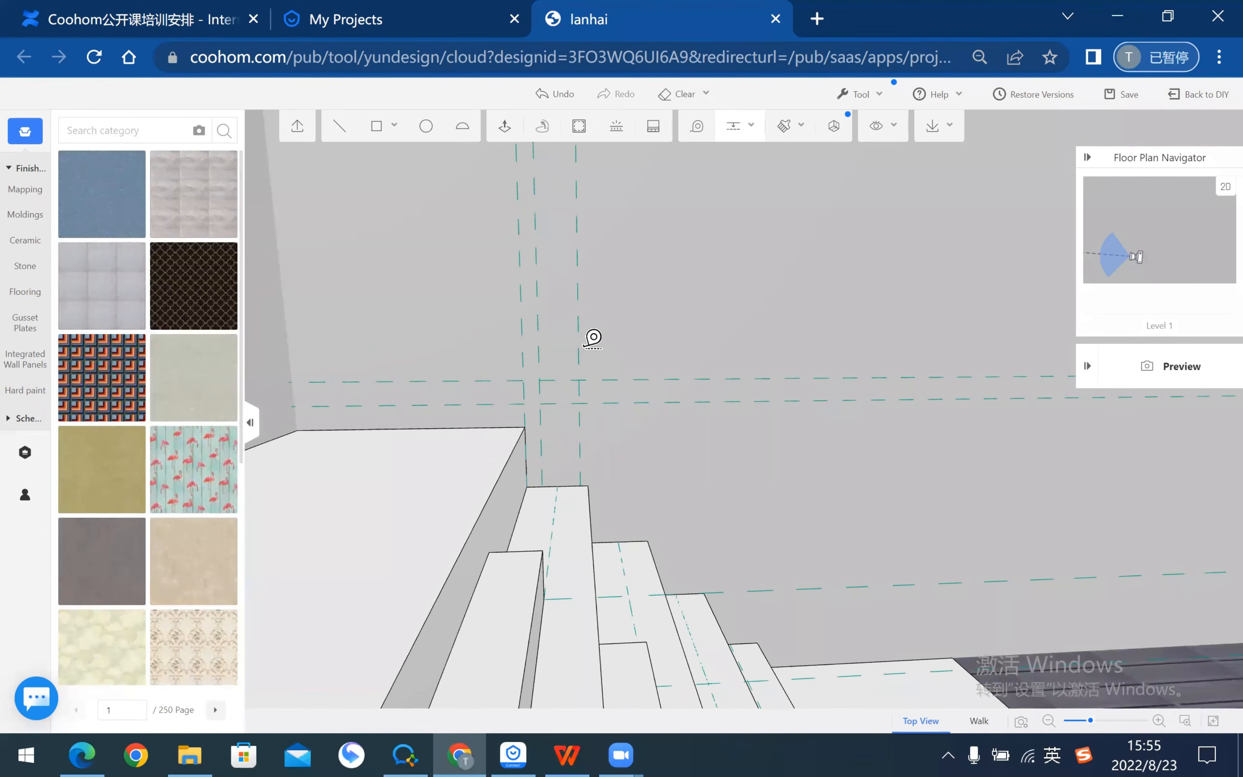
key(Escape)
Step: Draw a rectangle on the side wall between the two upper horizontal guides and the second and third vertical guides
drag(690, 519, 774, 406)
click(376, 128)
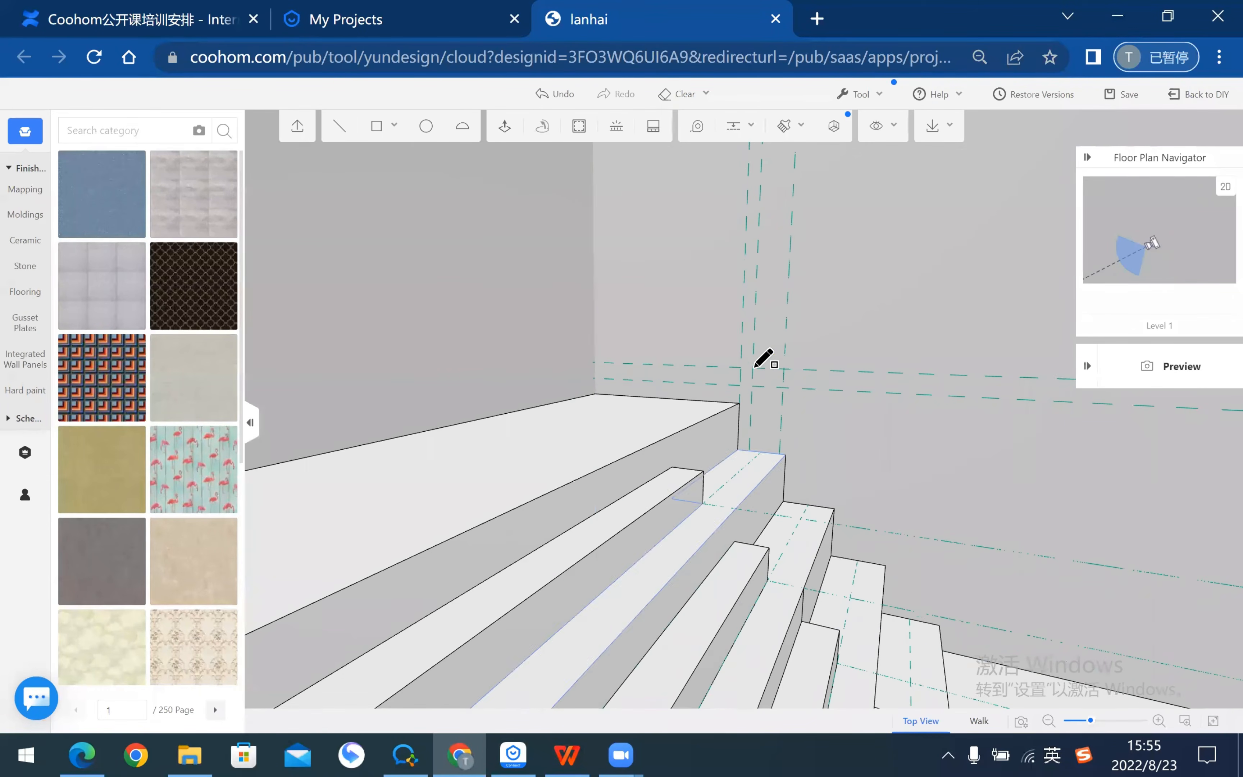
click(753, 368)
key(Escape)
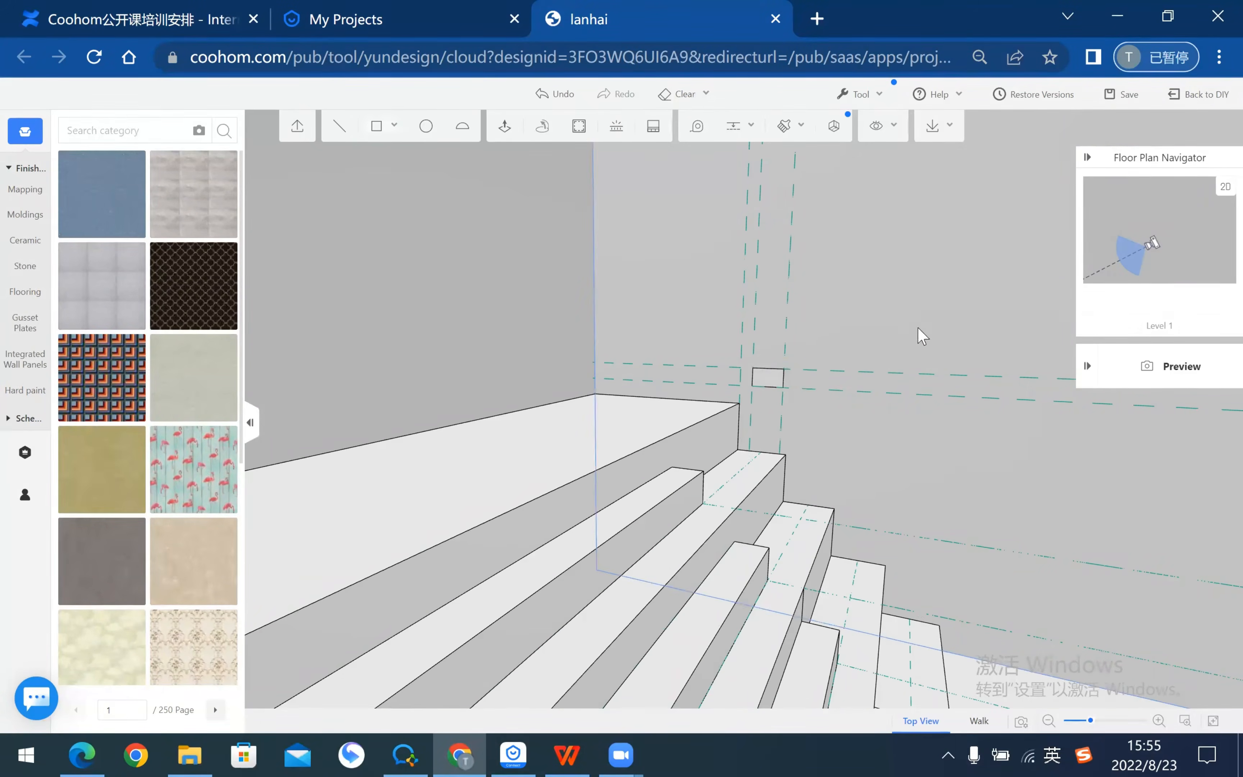
Step: Measure the length of the step tread just below the top block, from the raised inner block to the side wall
mouse_move(917, 330)
mouse_down()
mouse_move(842, 328)
mouse_move(746, 295)
mouse_move(725, 480)
mouse_move(711, 483)
mouse_move(744, 500)
mouse_move(536, 228)
mouse_move(684, 149)
mouse_up()
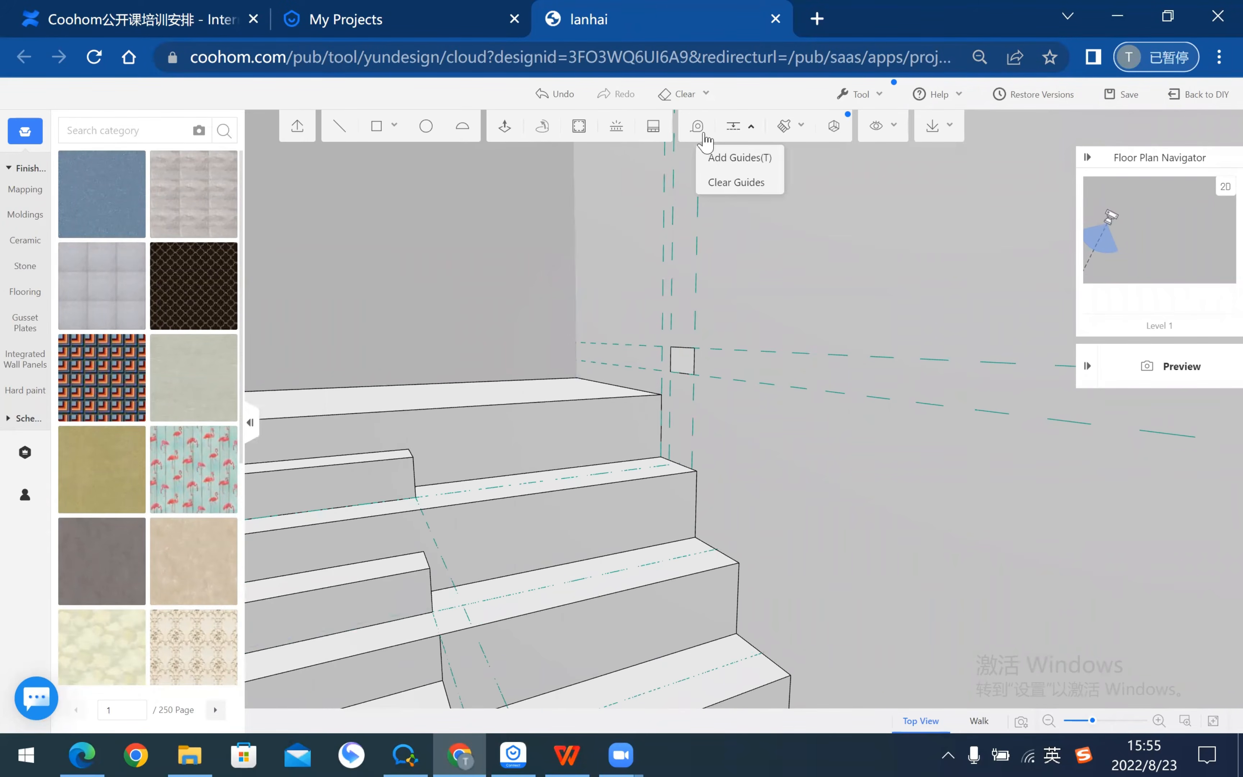
click(698, 126)
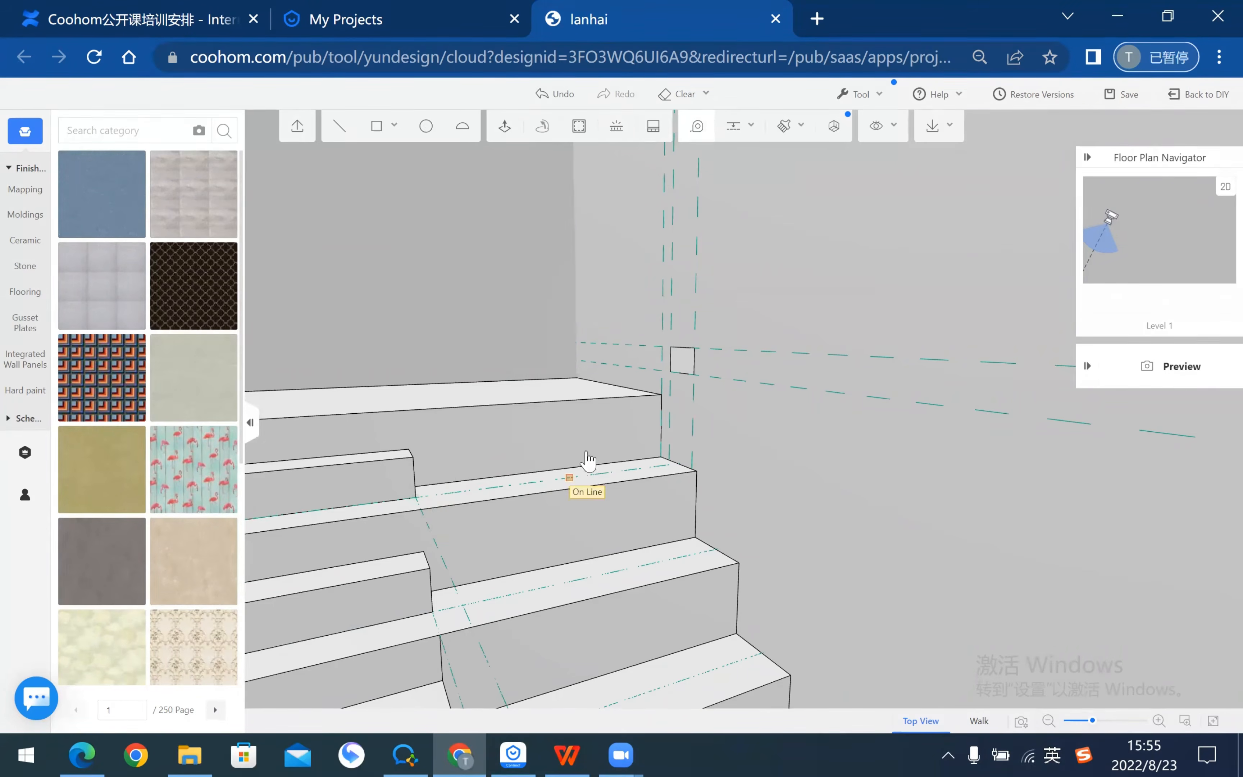
drag(572, 470, 356, 509)
click(356, 508)
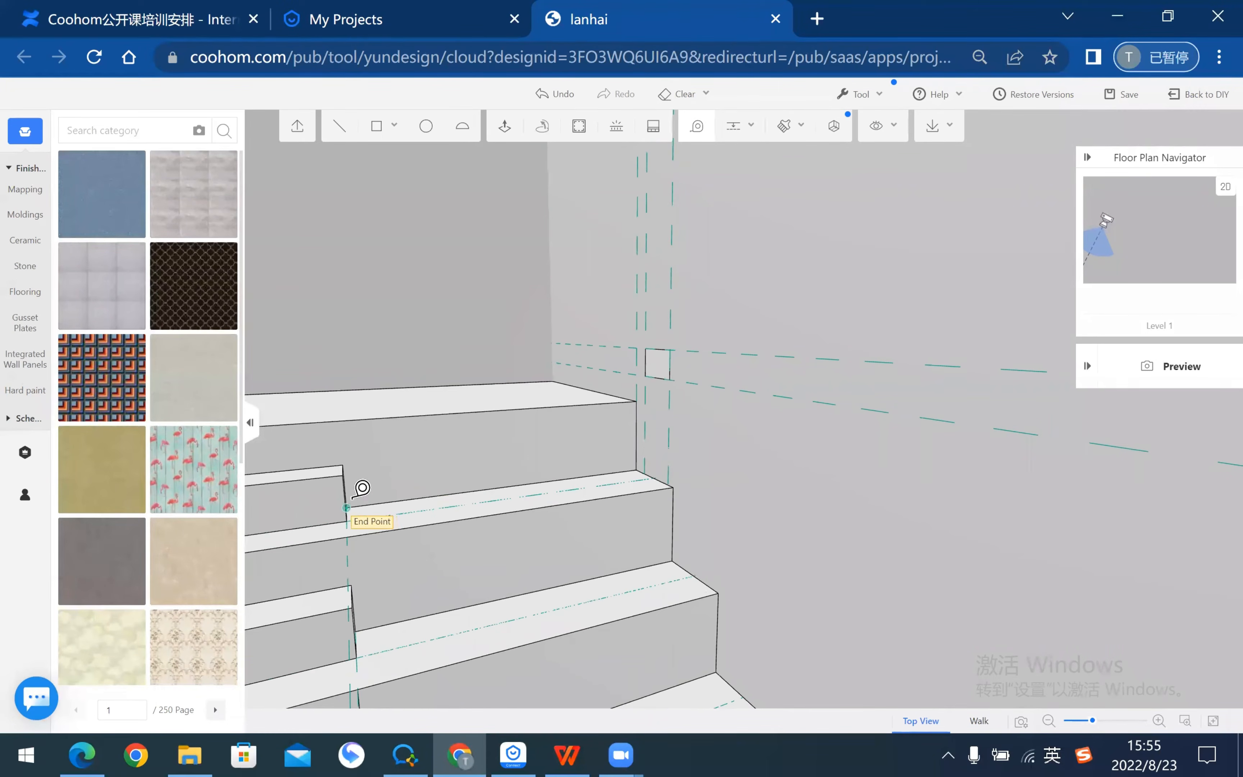
click(637, 469)
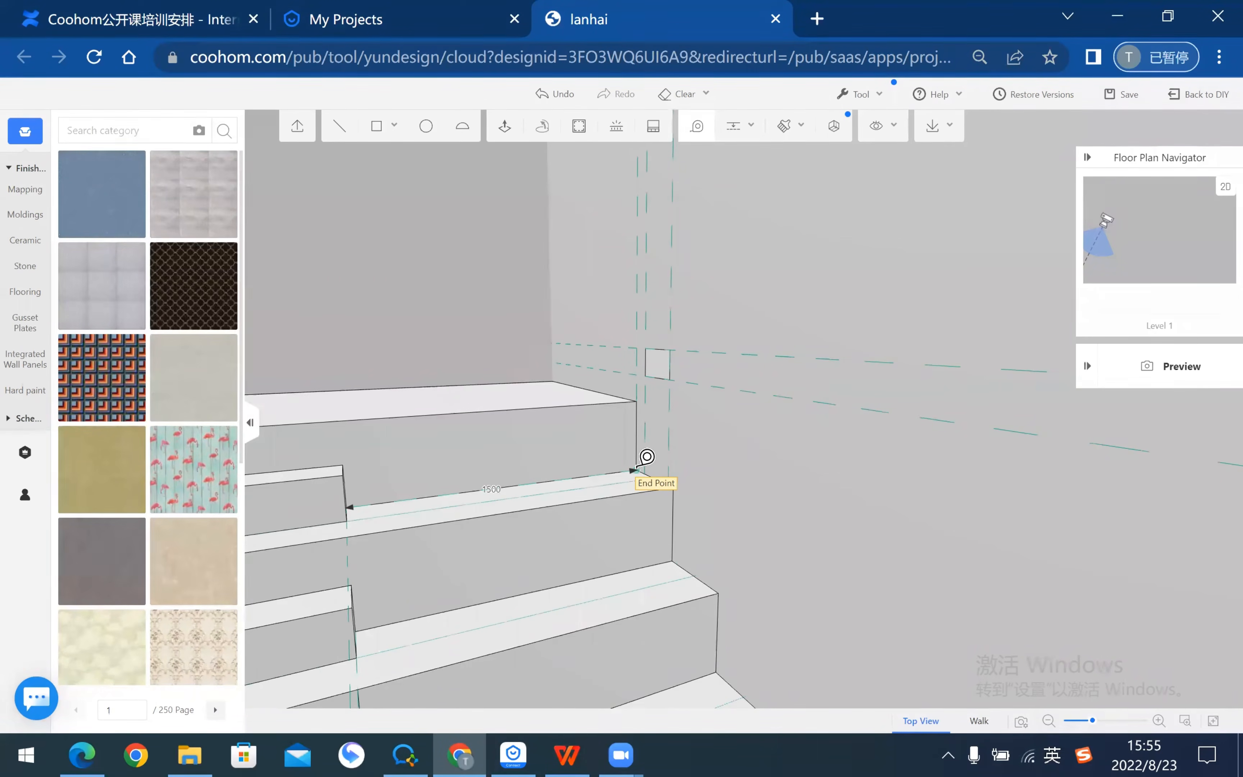
key(Escape)
Step: Push/pull the rectangle on the side wall out by 1500 to form the first upper step
drag(750, 446, 776, 415)
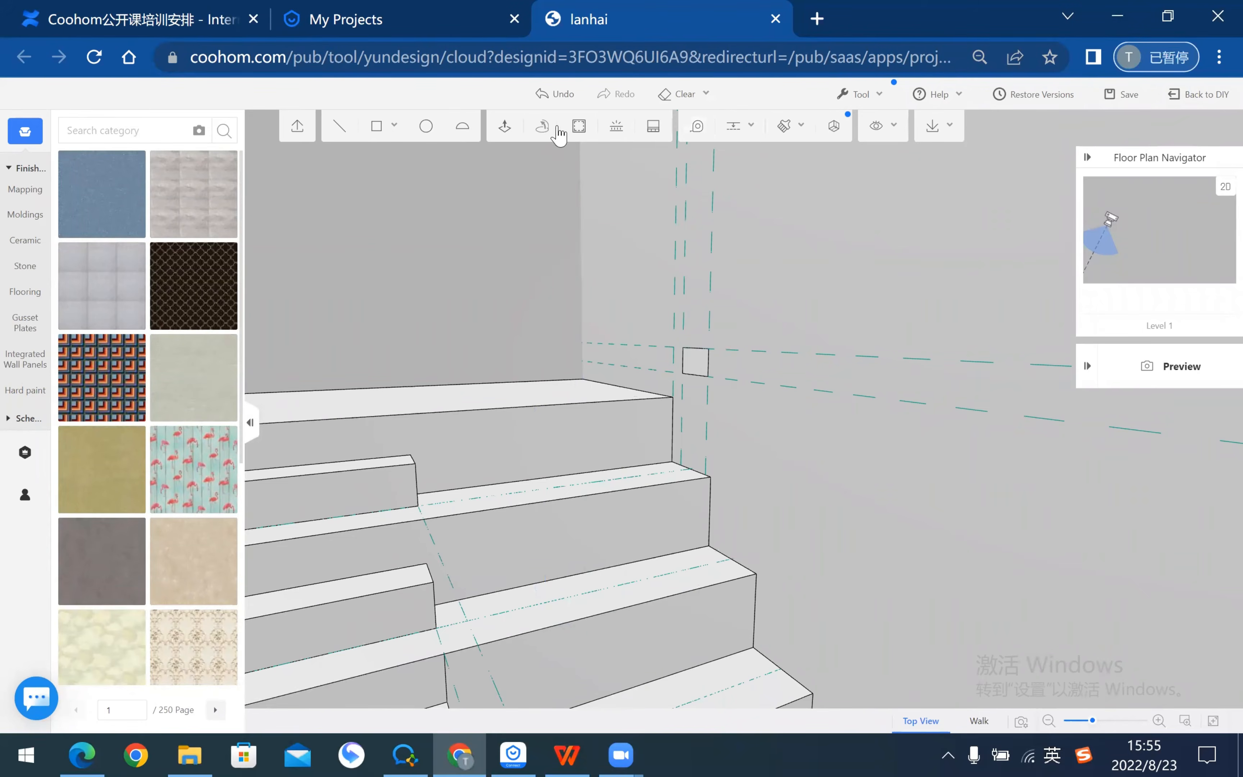
click(505, 127)
click(700, 369)
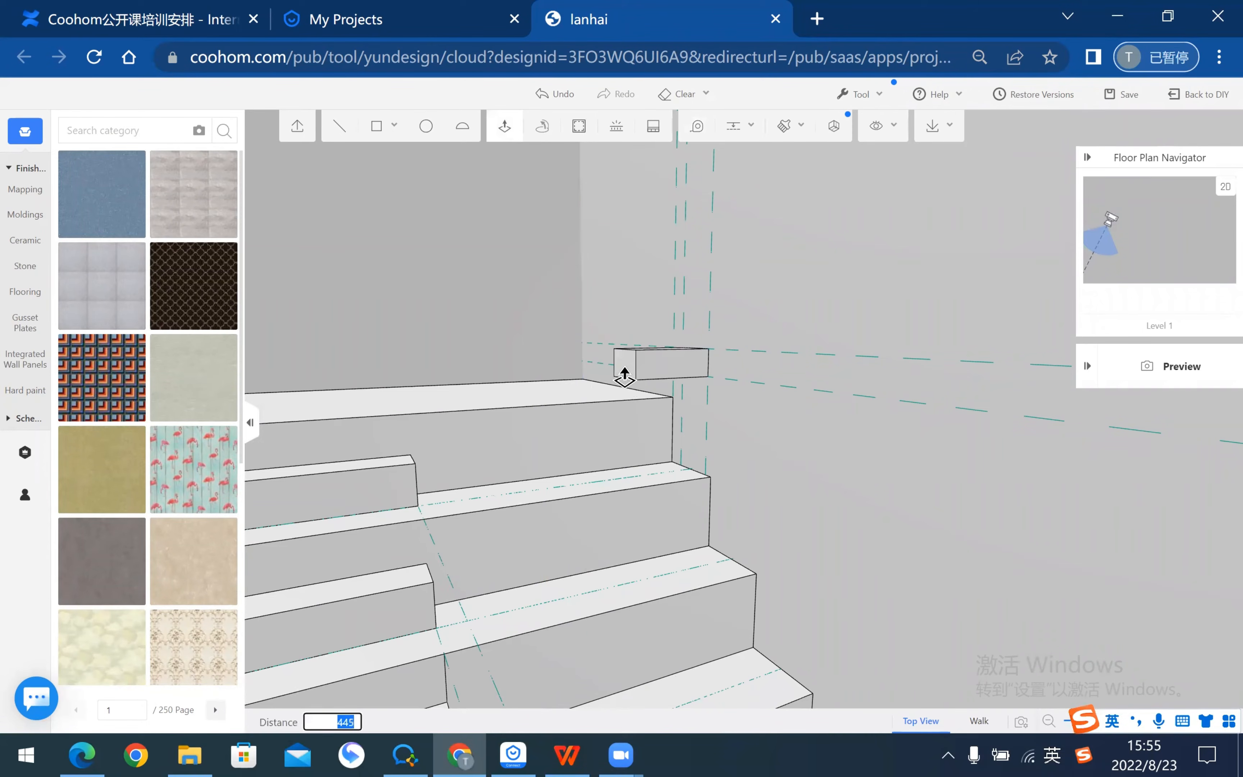
text(15)
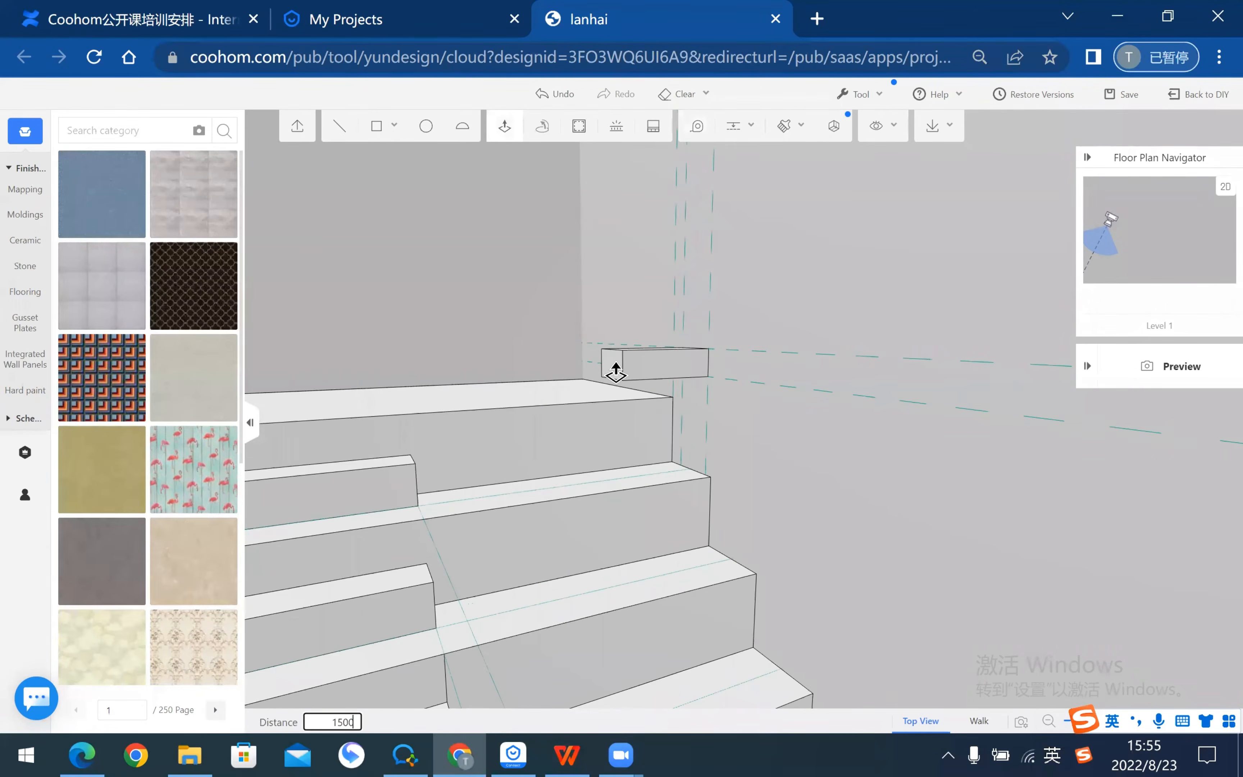
text(00)
key(Return)
Step: Add a vertical guide on the side wall, 100 beyond the outer edge of the new upper step
middle_drag(866, 497, 716, 136)
mouse_move(734, 131)
click(735, 160)
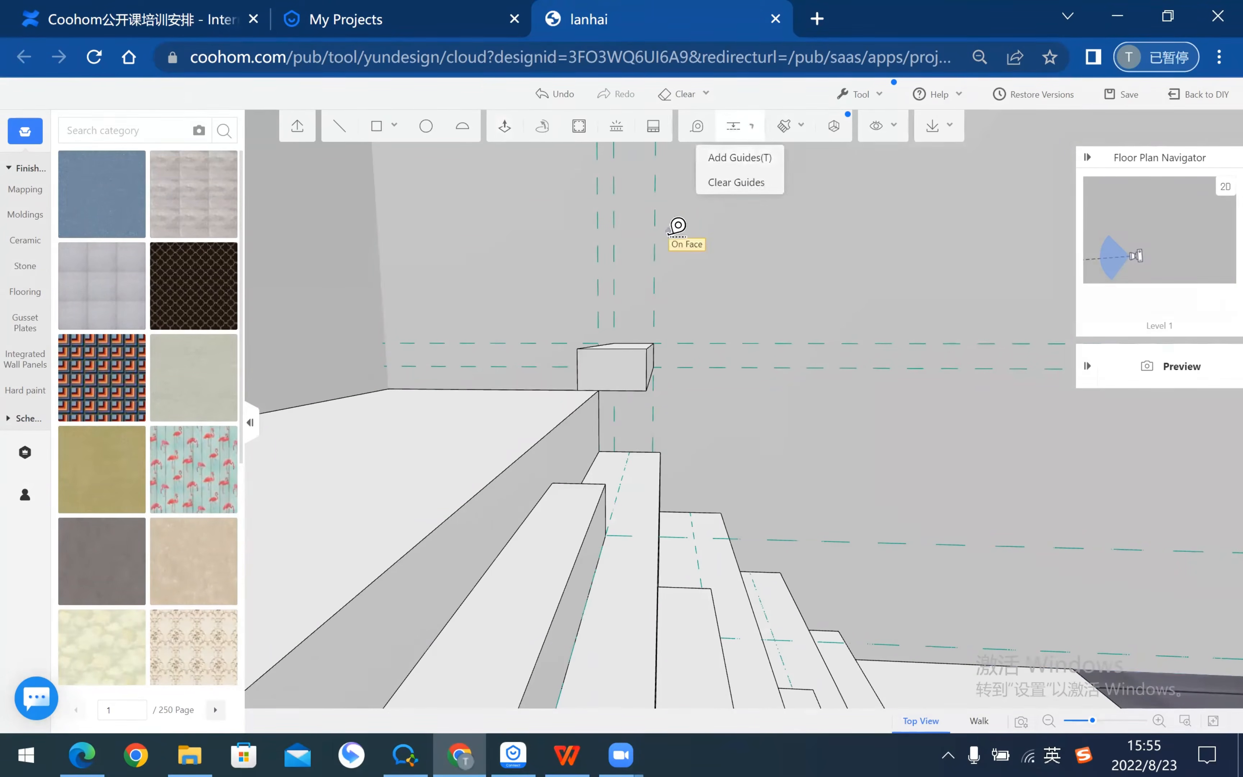
click(654, 248)
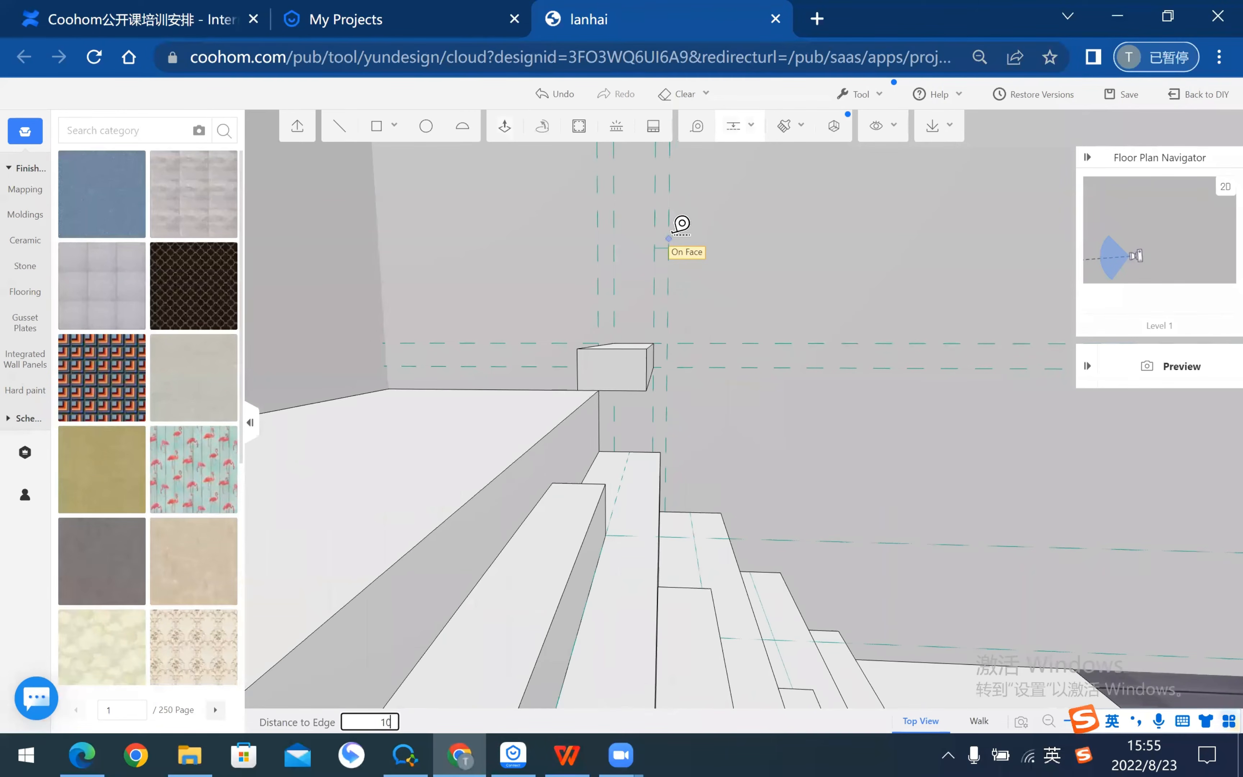
key(Return)
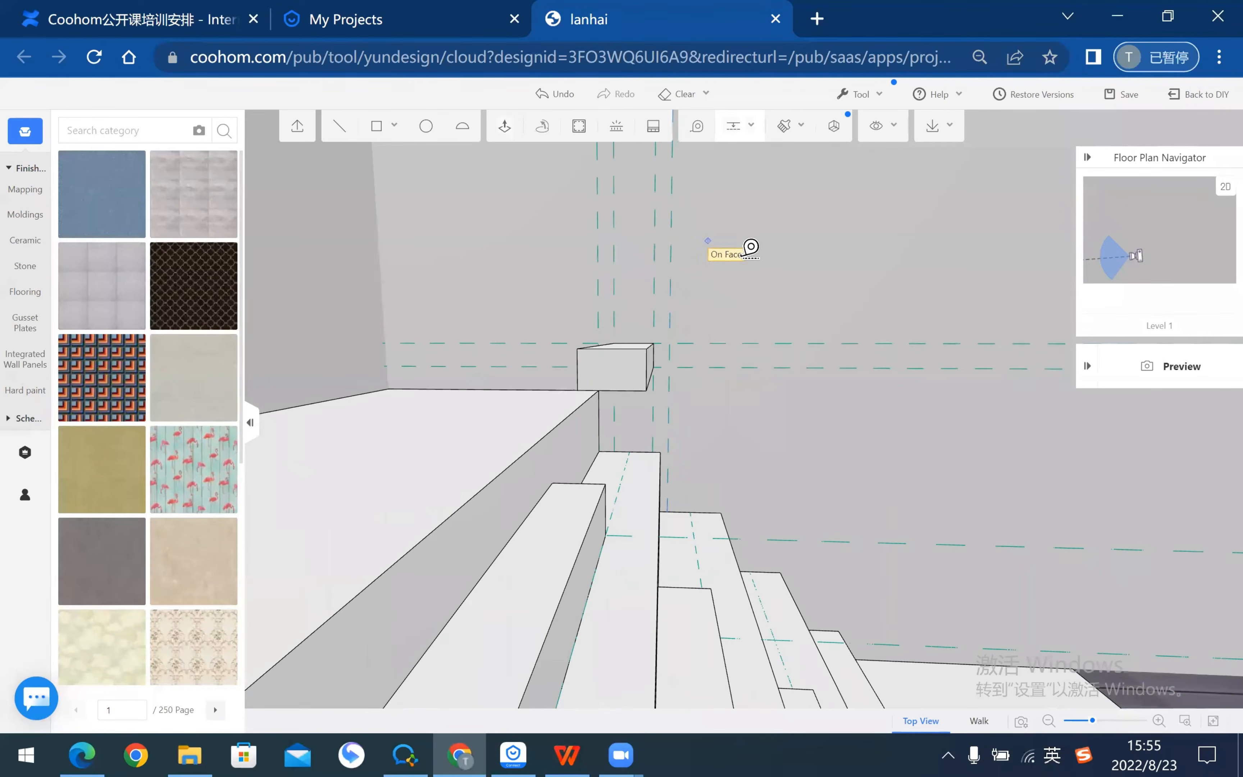
right_drag(748, 265, 719, 289)
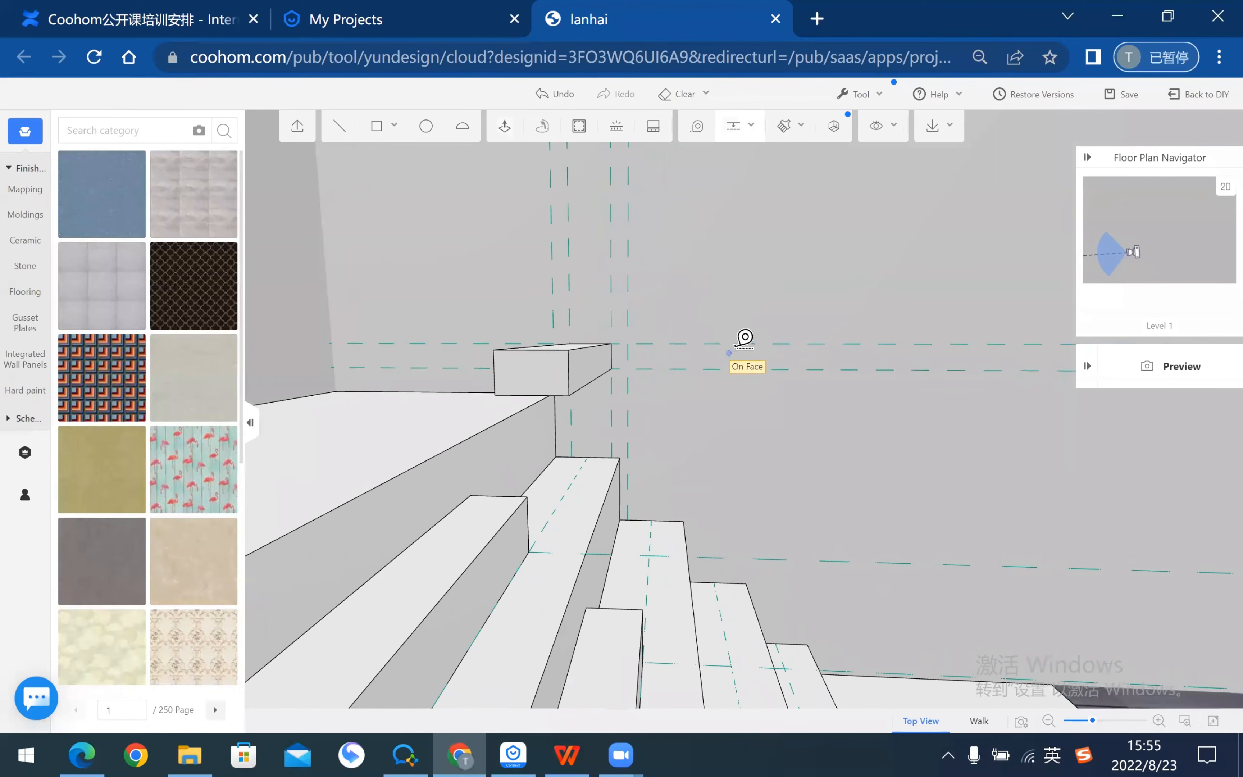
click(751, 308)
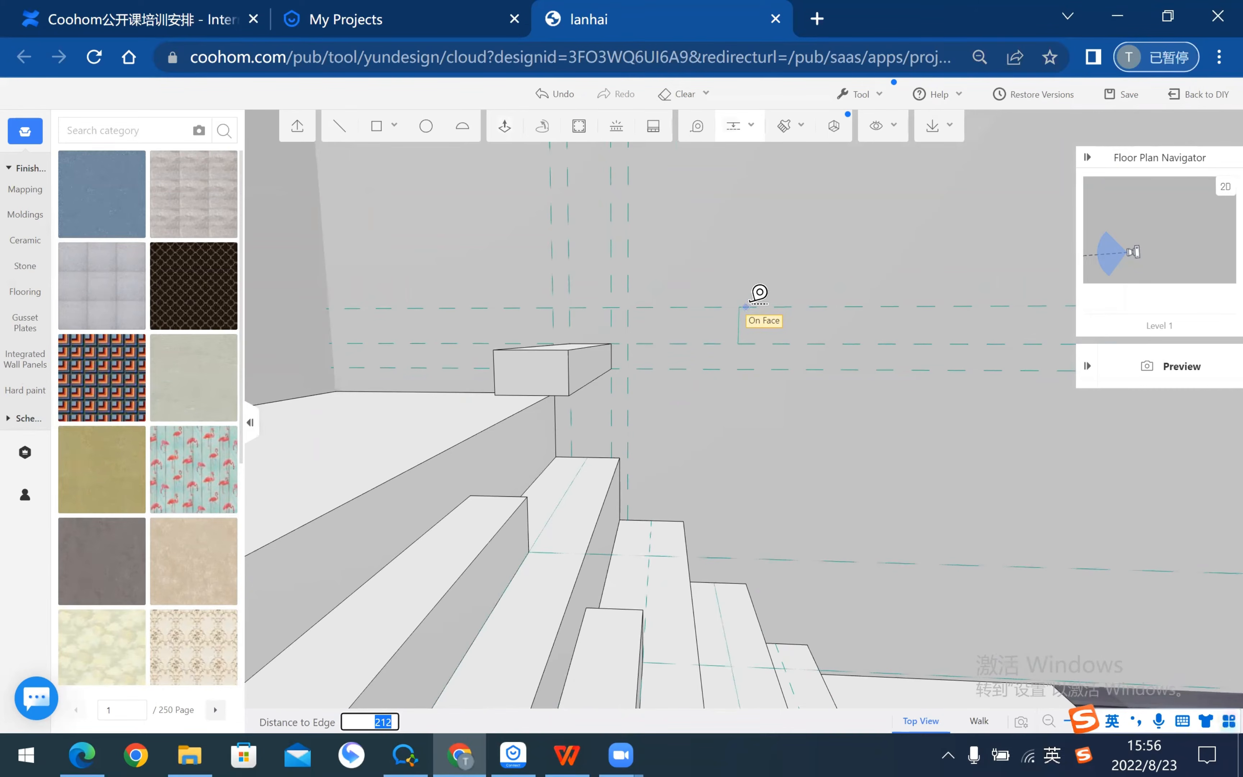
key(Escape)
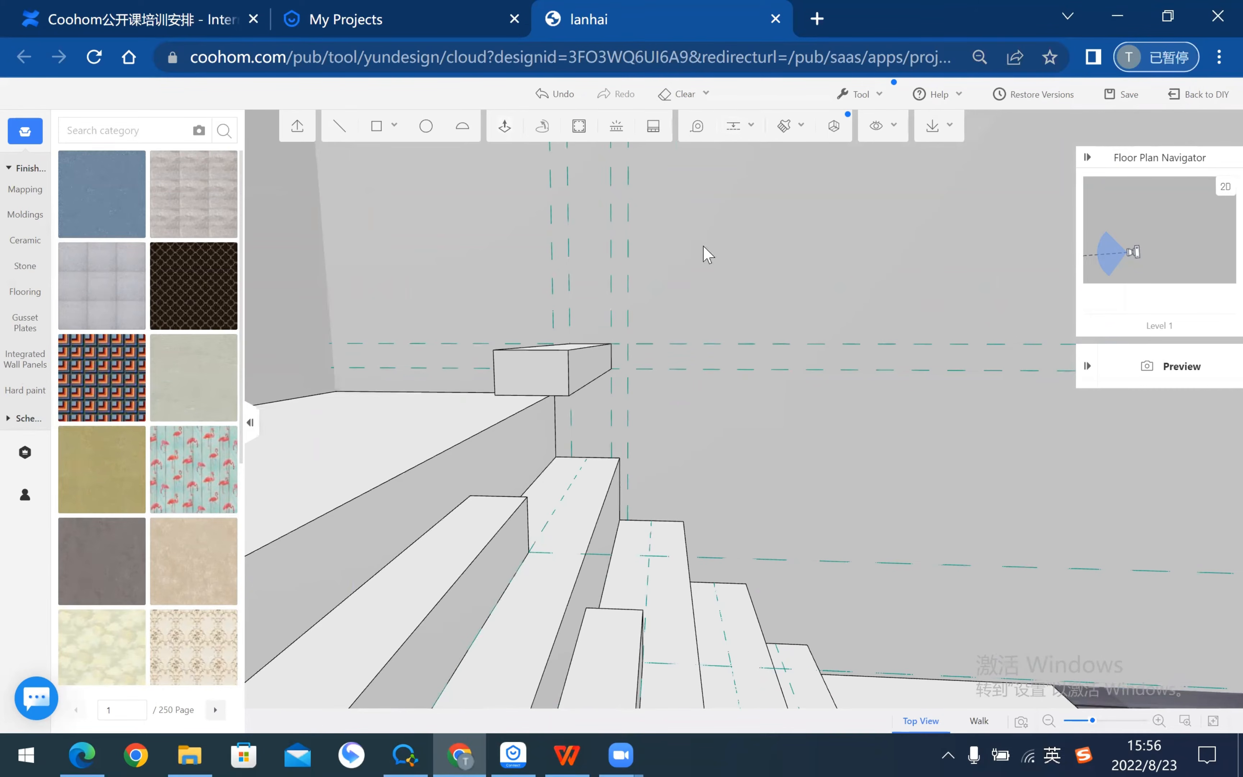
Step: Measure the height of the new upper step's end face
click(689, 127)
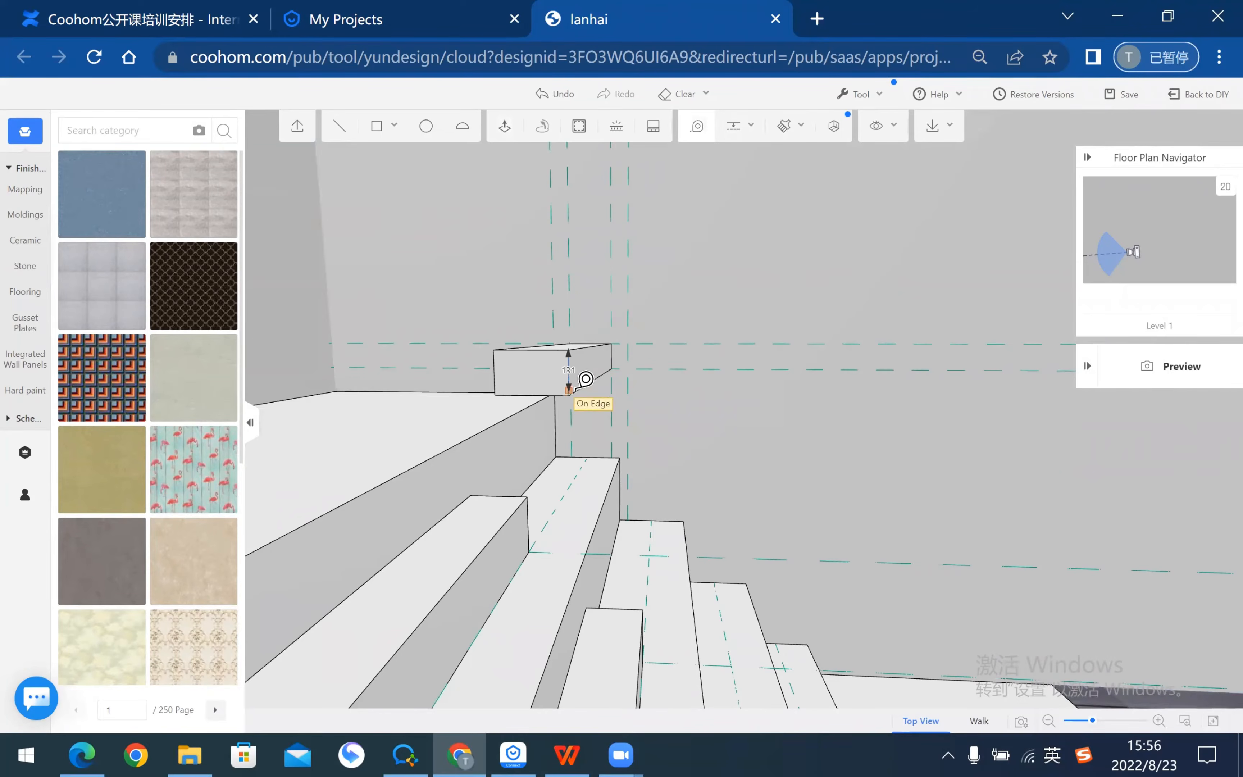
key(Escape)
key(d)
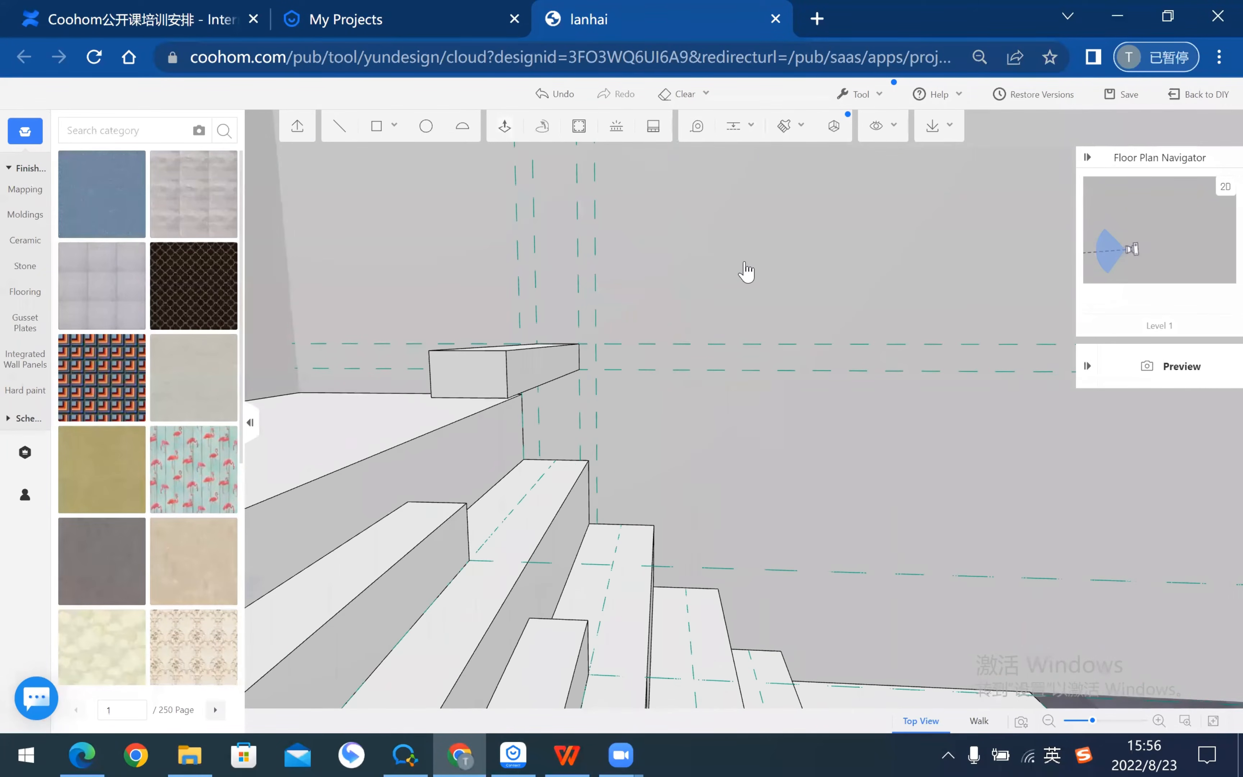
key(a)
key(s)
Step: Add a horizontal guide 150 above the highest one and a vertical guide 250 beyond the outermost one on the side wall
mouse_move(730, 128)
click(739, 160)
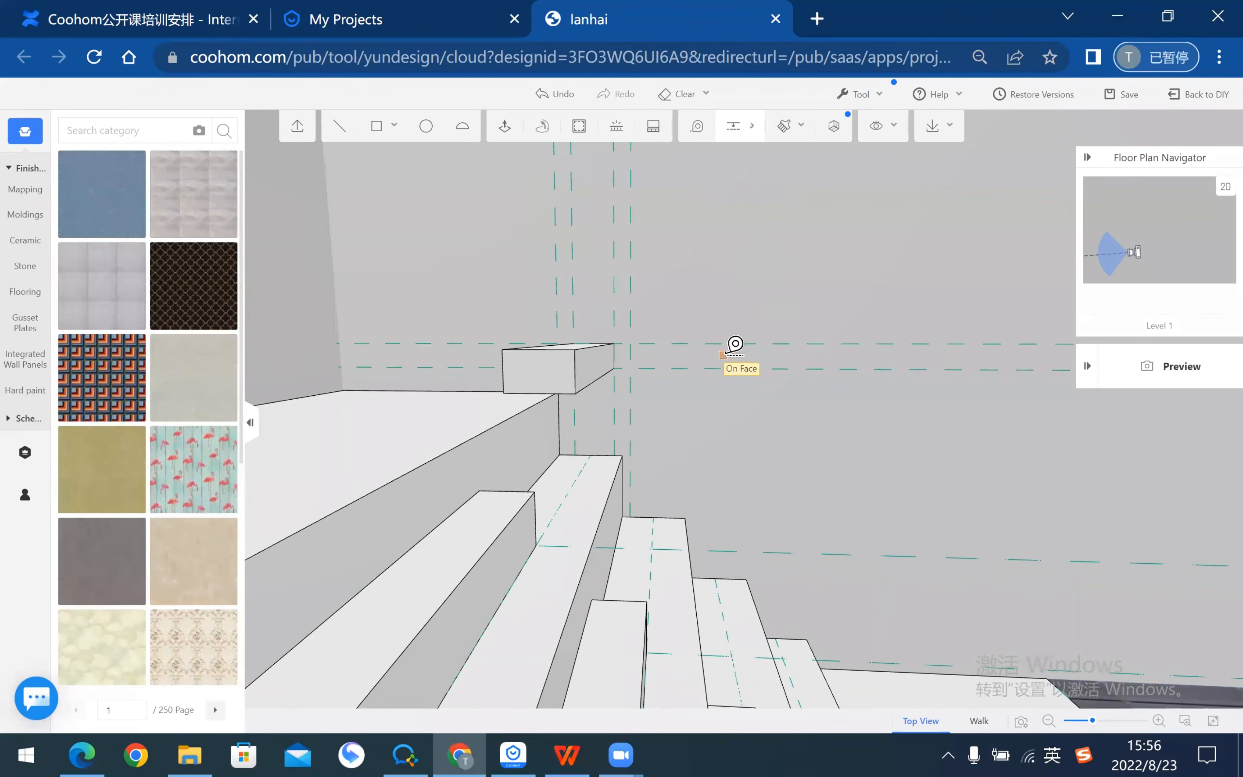
click(745, 277)
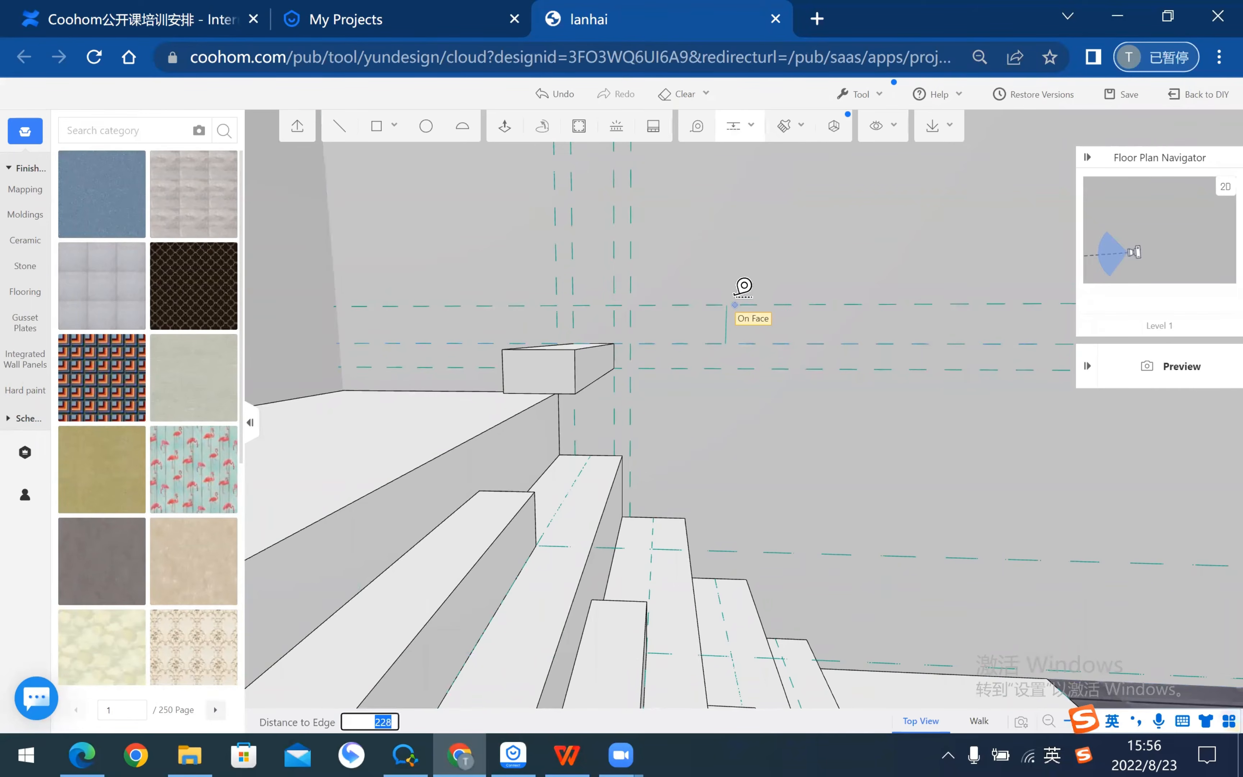
text(15)
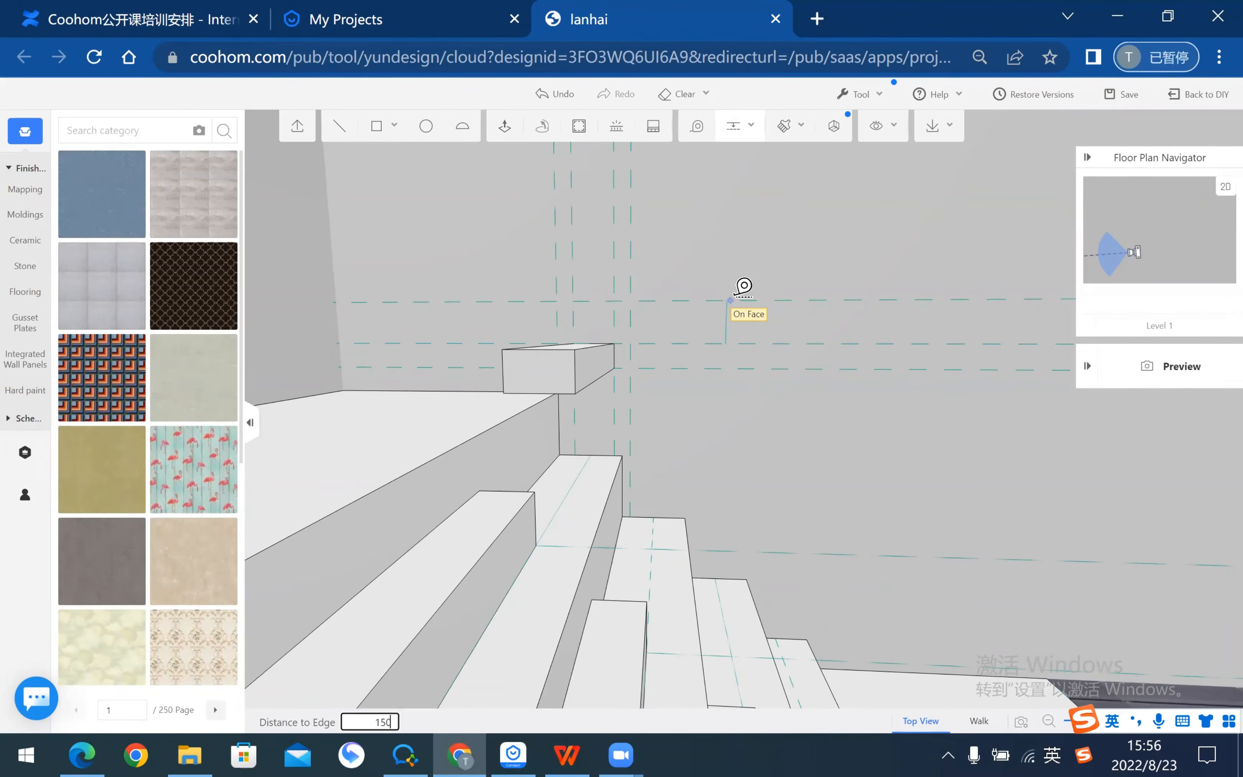
text(0)
key(Return)
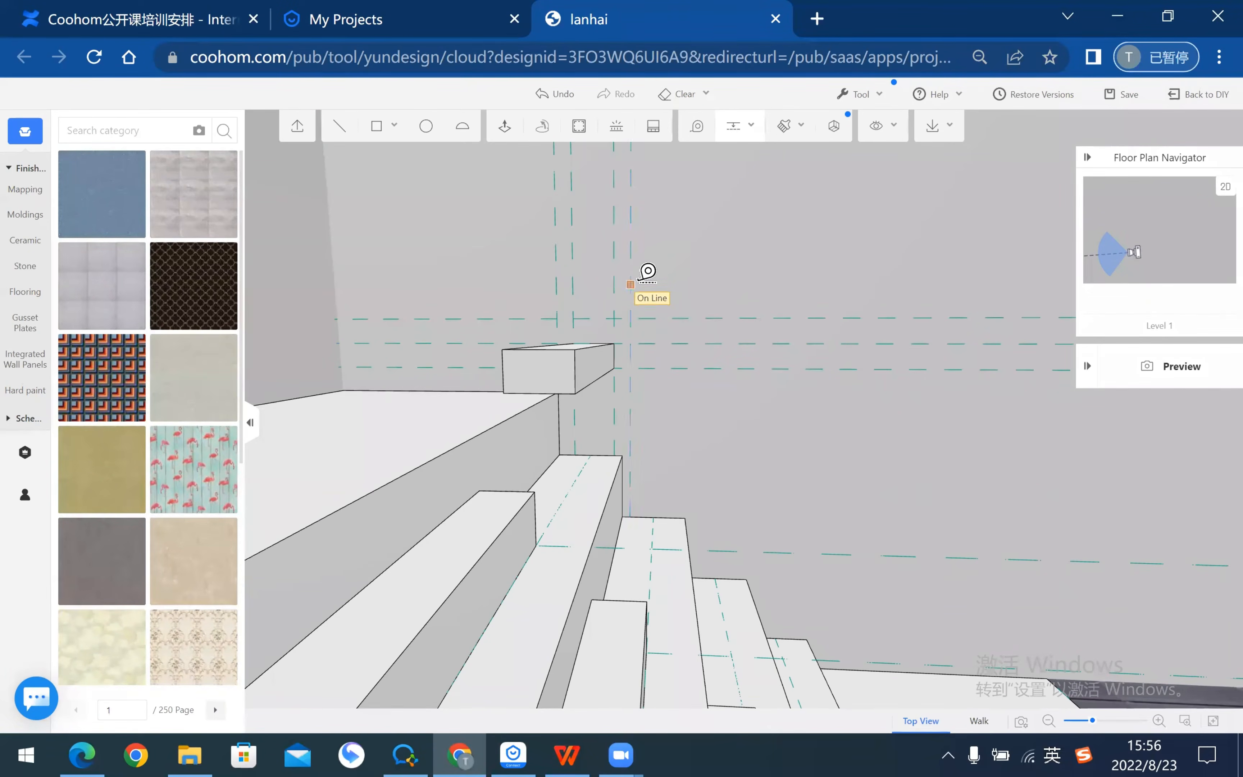
click(702, 277)
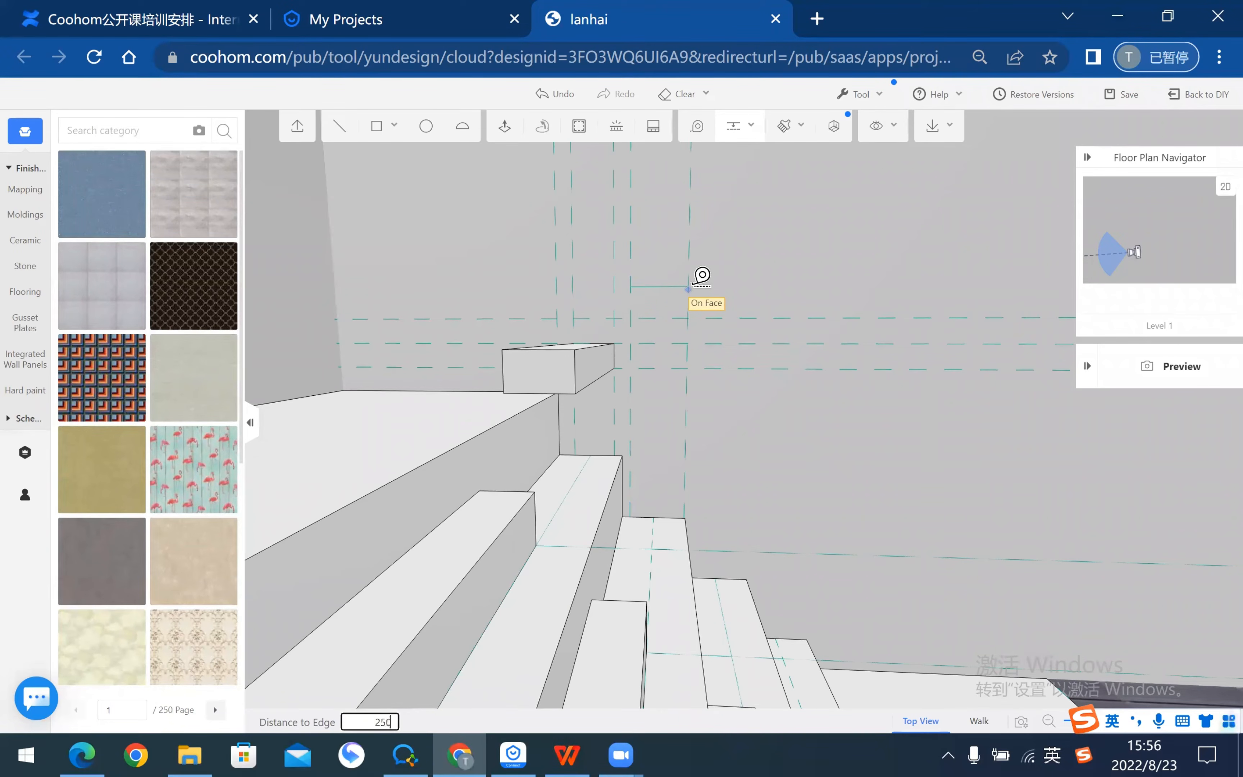
key(Return)
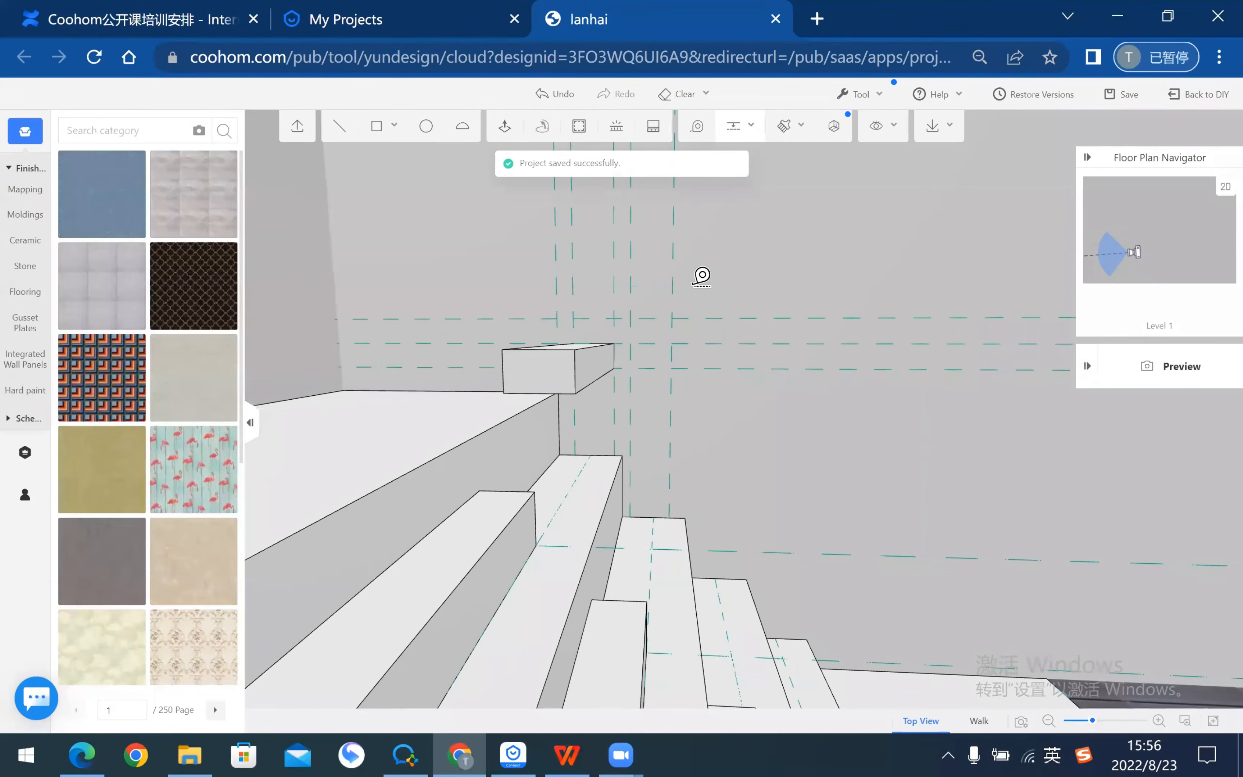
Step: Draw a 250 by 150 rectangle on the side wall between the newest guides for the second upper step
key(Escape)
drag(722, 412, 733, 466)
scroll(552, 355, up, 2)
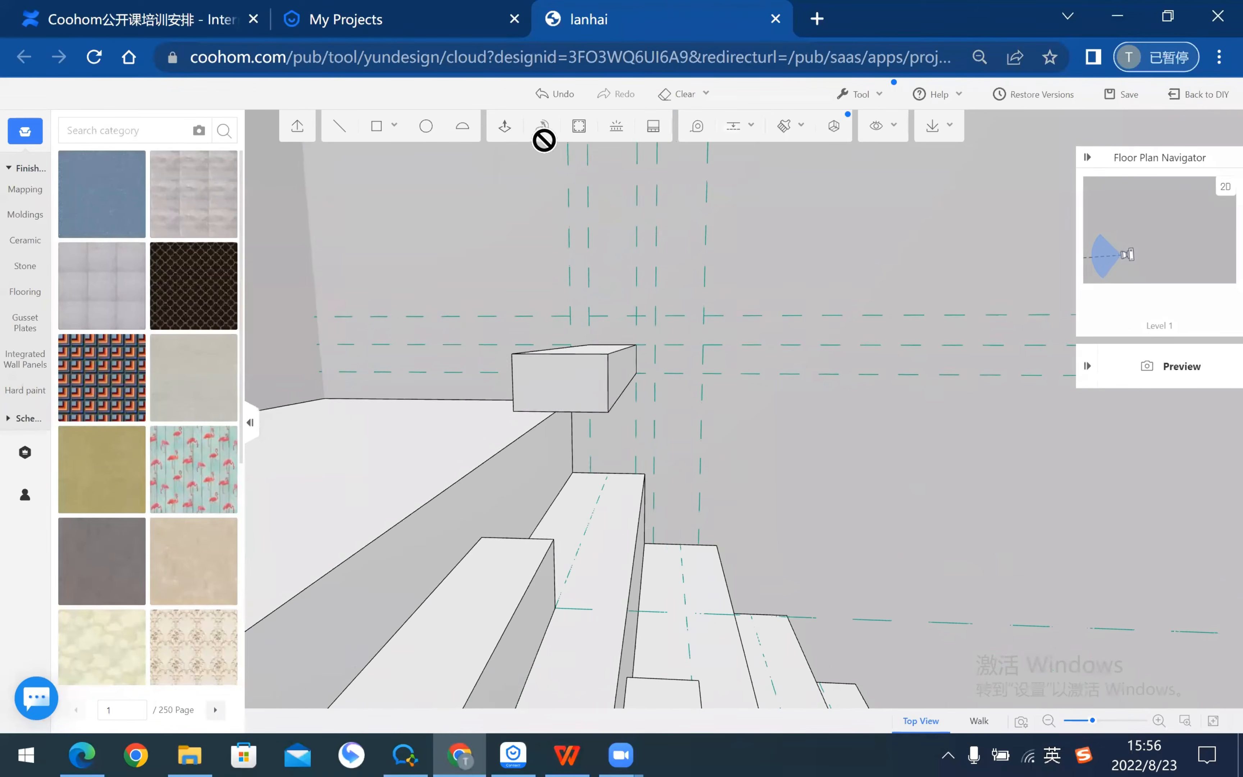
click(384, 130)
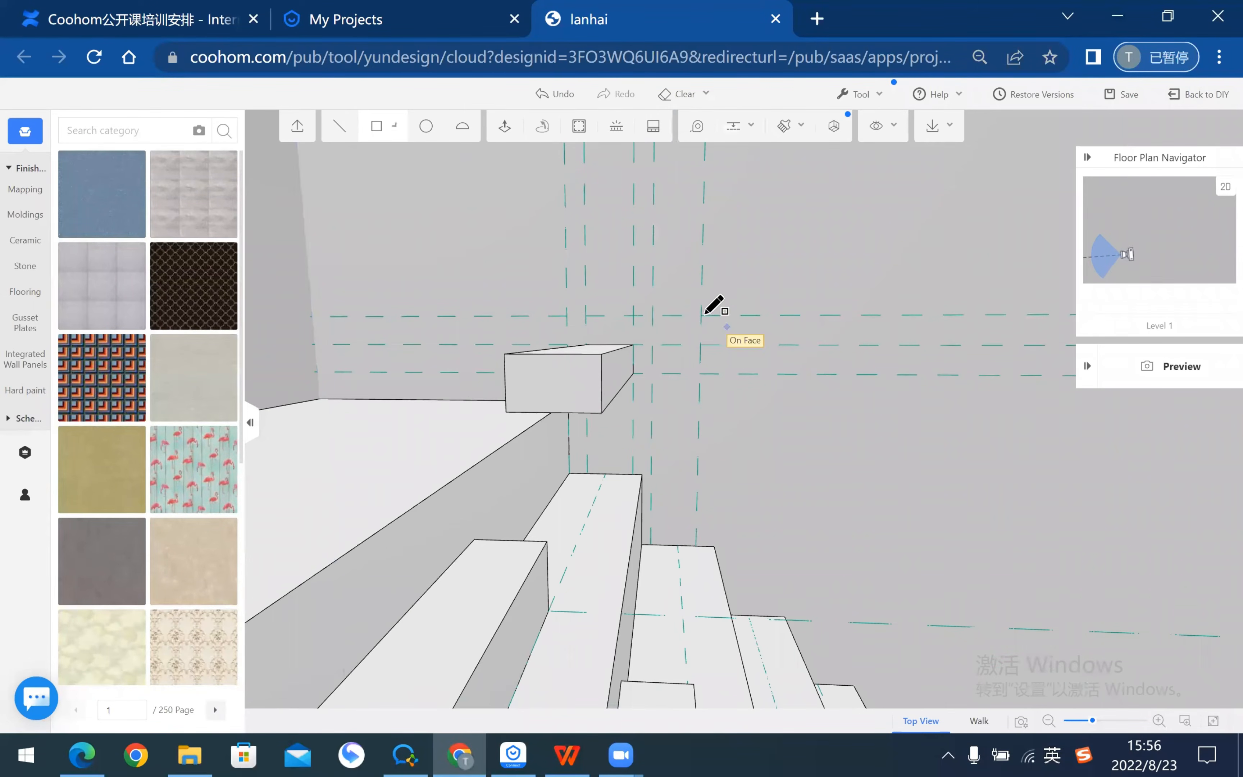
click(653, 315)
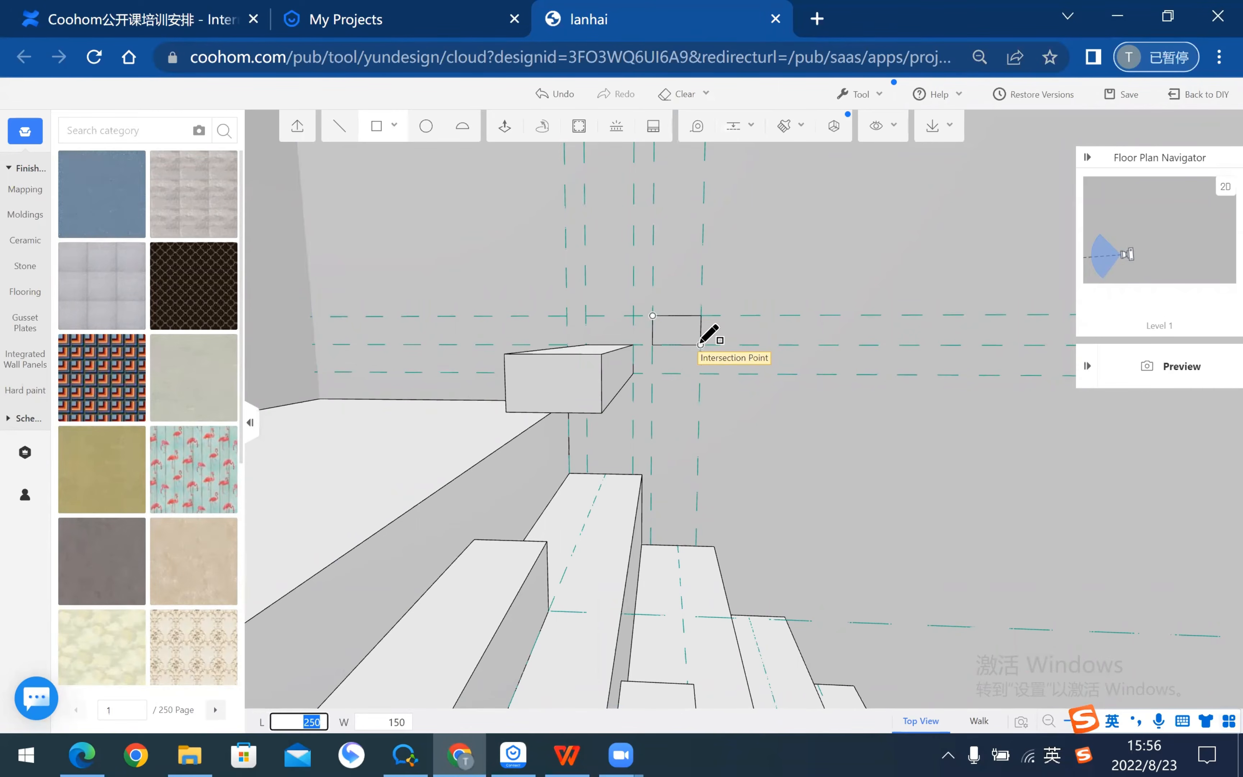
click(701, 345)
key(Escape)
Step: Push/pull the new 250 by 150 rectangle out by 1500 to form the second upper step
key(d)
key(s)
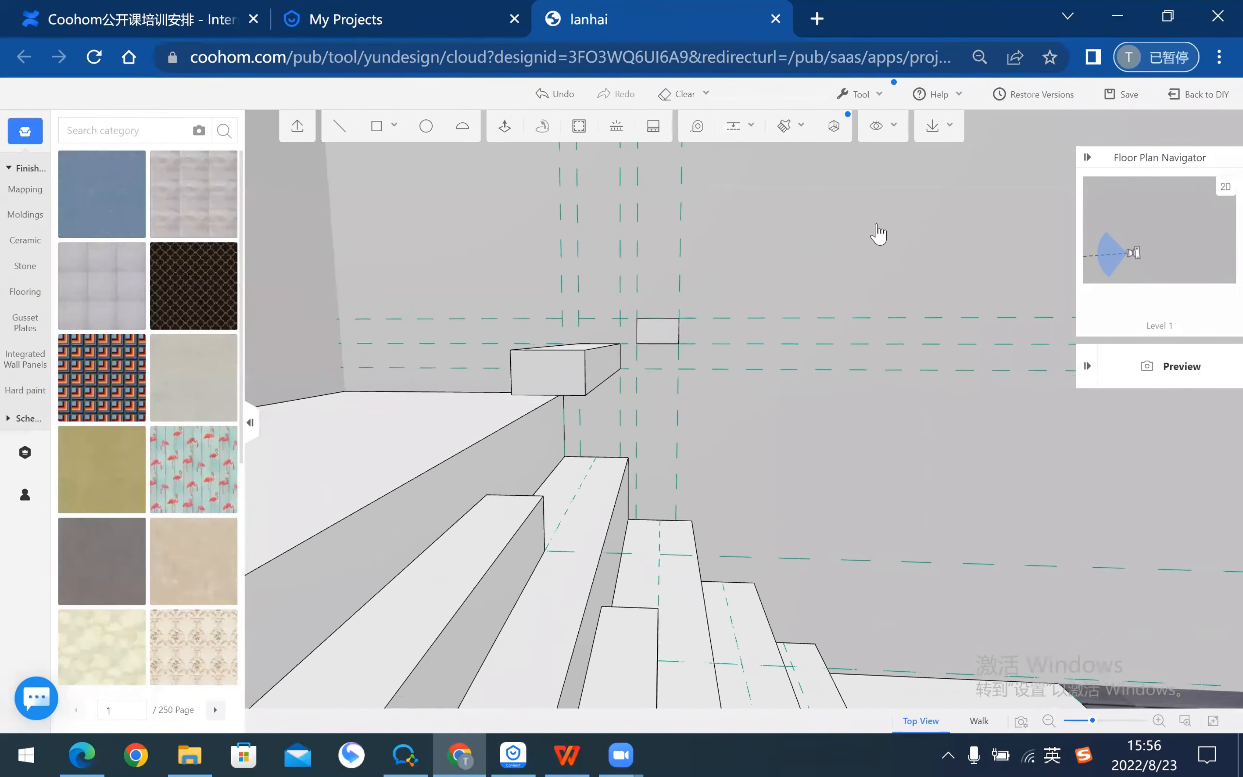
key(a)
key(w)
key(d)
click(506, 134)
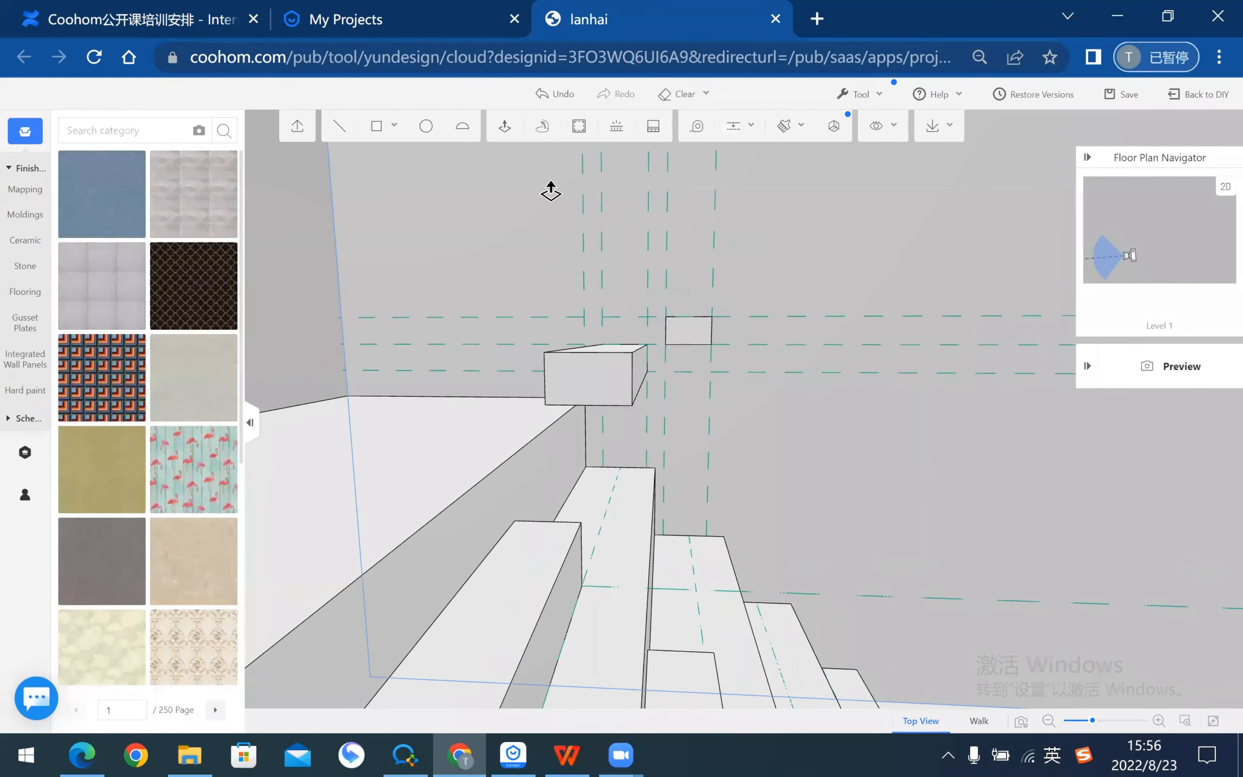
click(698, 349)
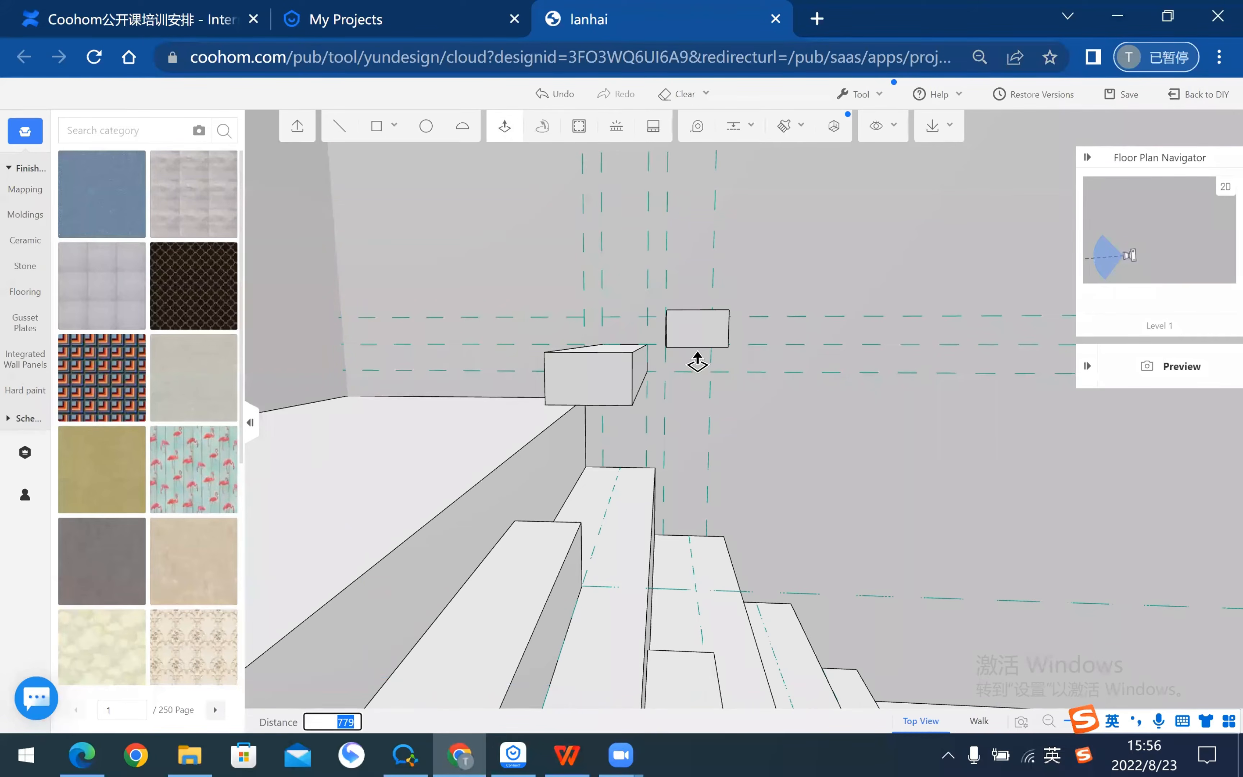
text(1500)
key(Return)
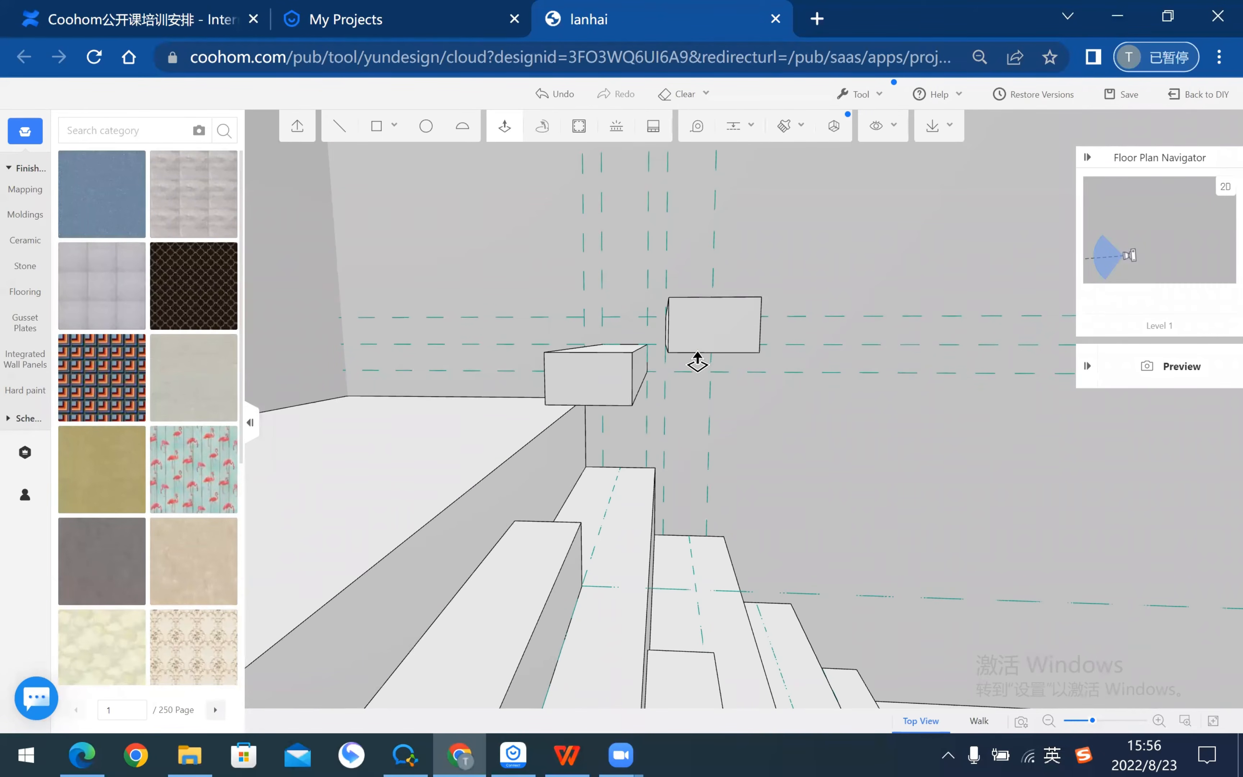
key(Escape)
Step: Add a vertical guide on the side wall, 100 beyond the outer edge of the second upper step
mouse_move(753, 423)
right_down()
mouse_move(907, 439)
mouse_move(754, 425)
mouse_move(863, 410)
mouse_move(796, 389)
mouse_move(785, 364)
mouse_move(761, 419)
mouse_move(757, 401)
right_up()
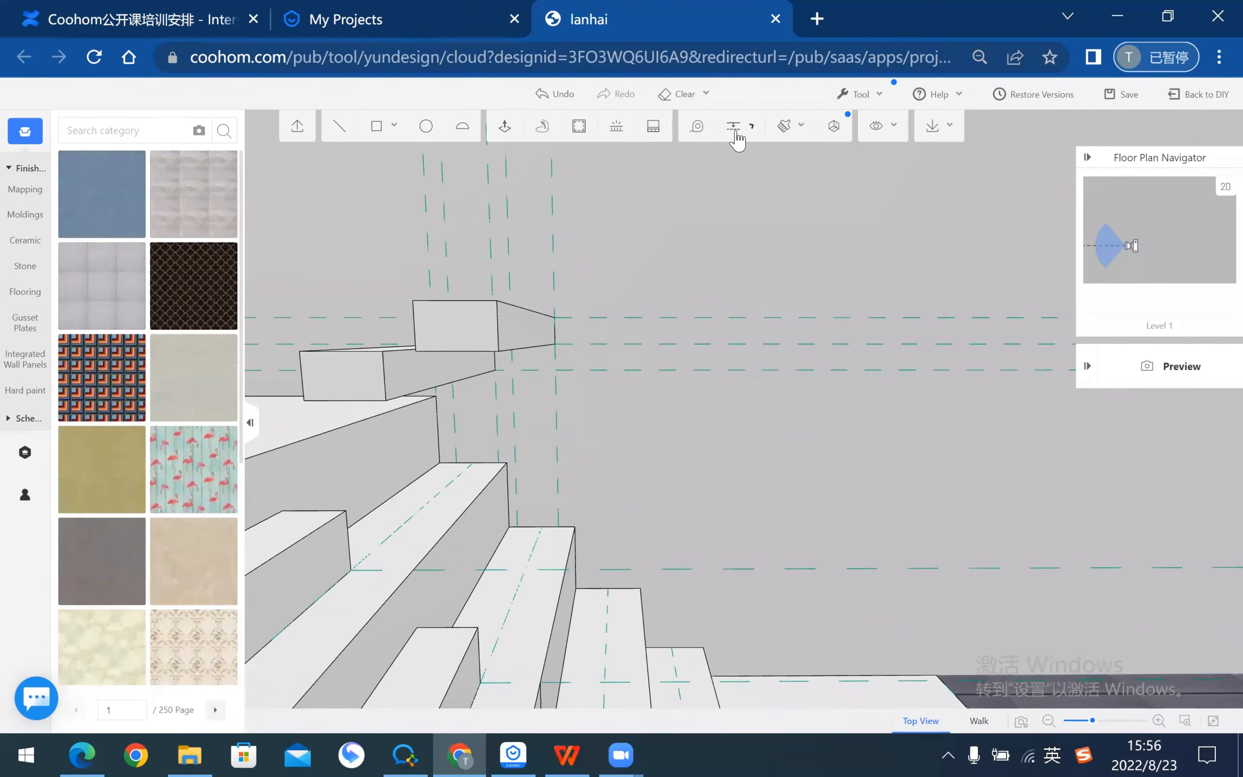
click(740, 134)
click(739, 160)
click(584, 260)
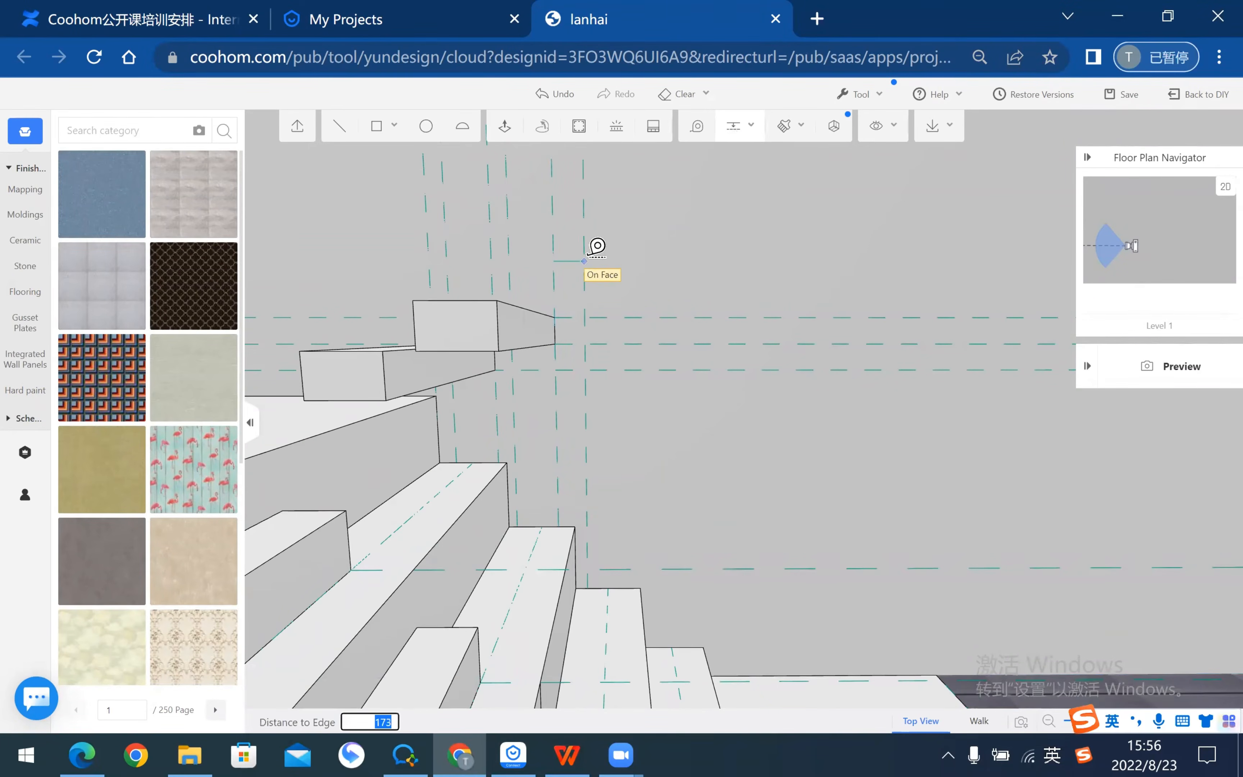
text(100)
key(Return)
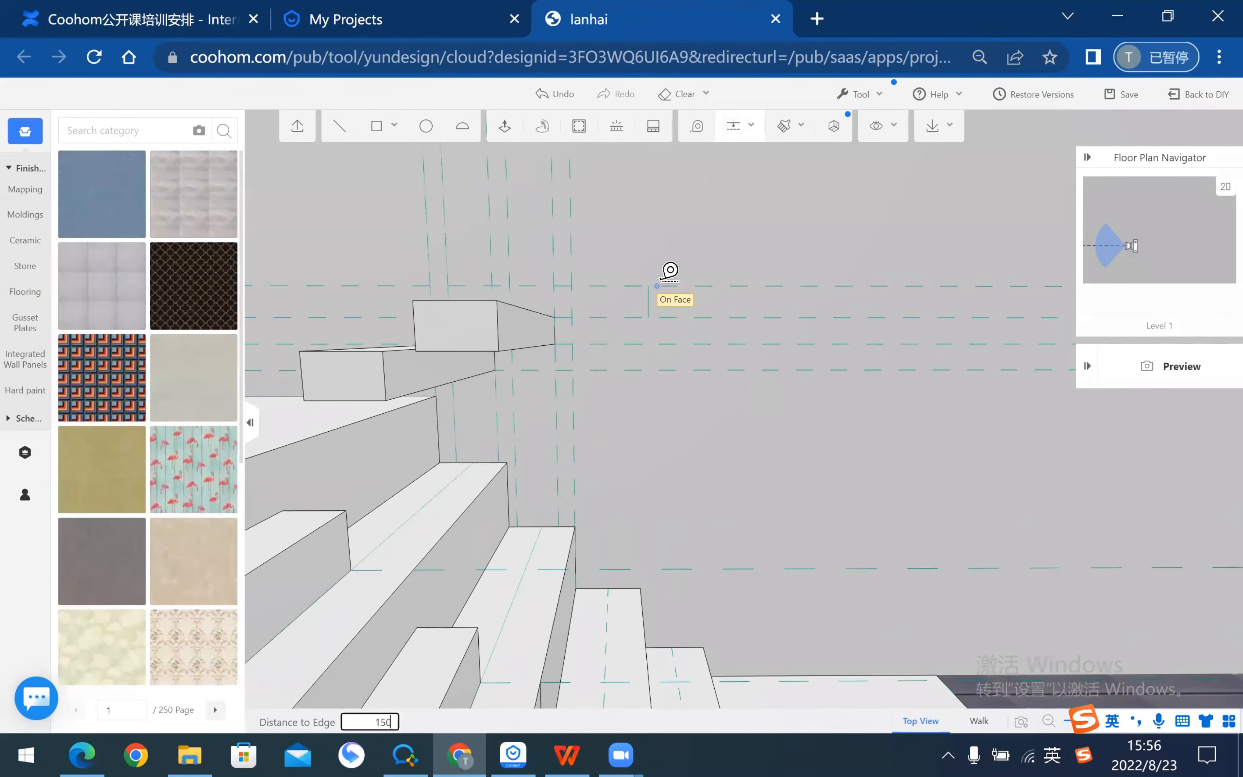
Step: Add a horizontal guide 150 above the highest one and a vertical guide 250 beyond the outermost one for the third upper step
text(150)
key(Return)
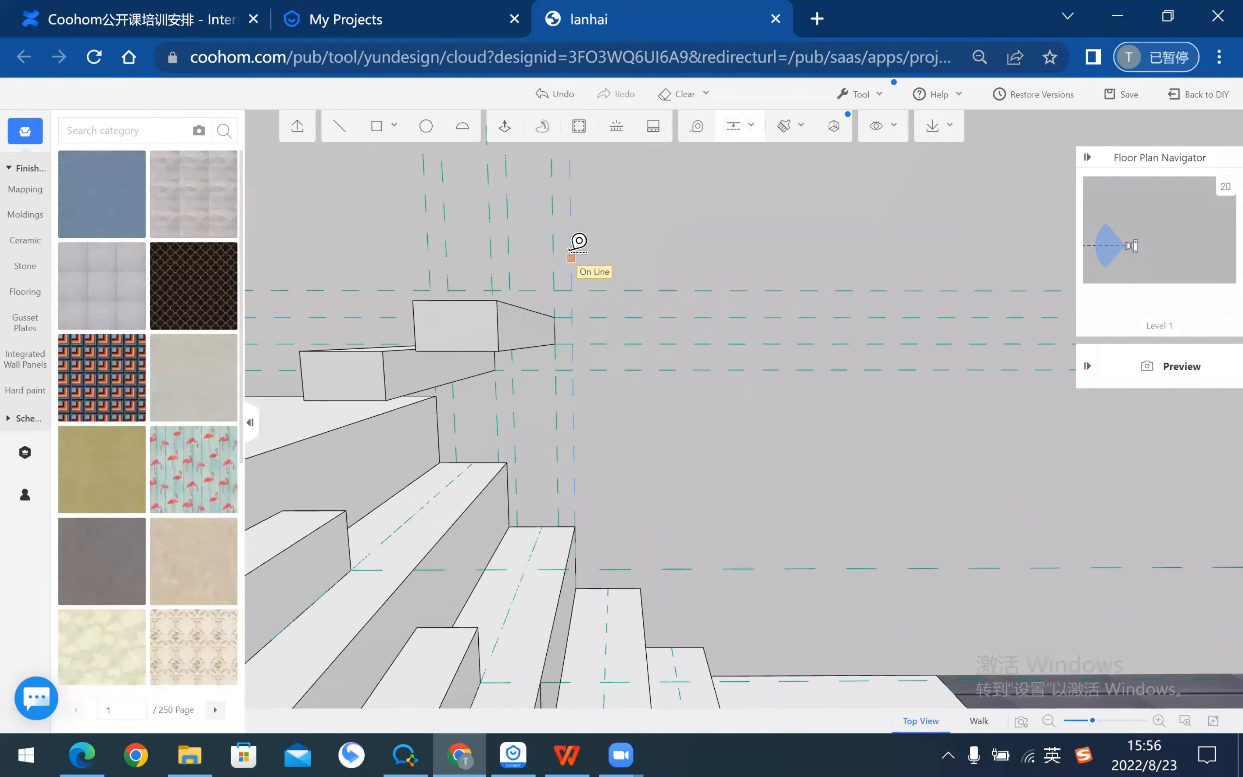
click(600, 246)
text(2)
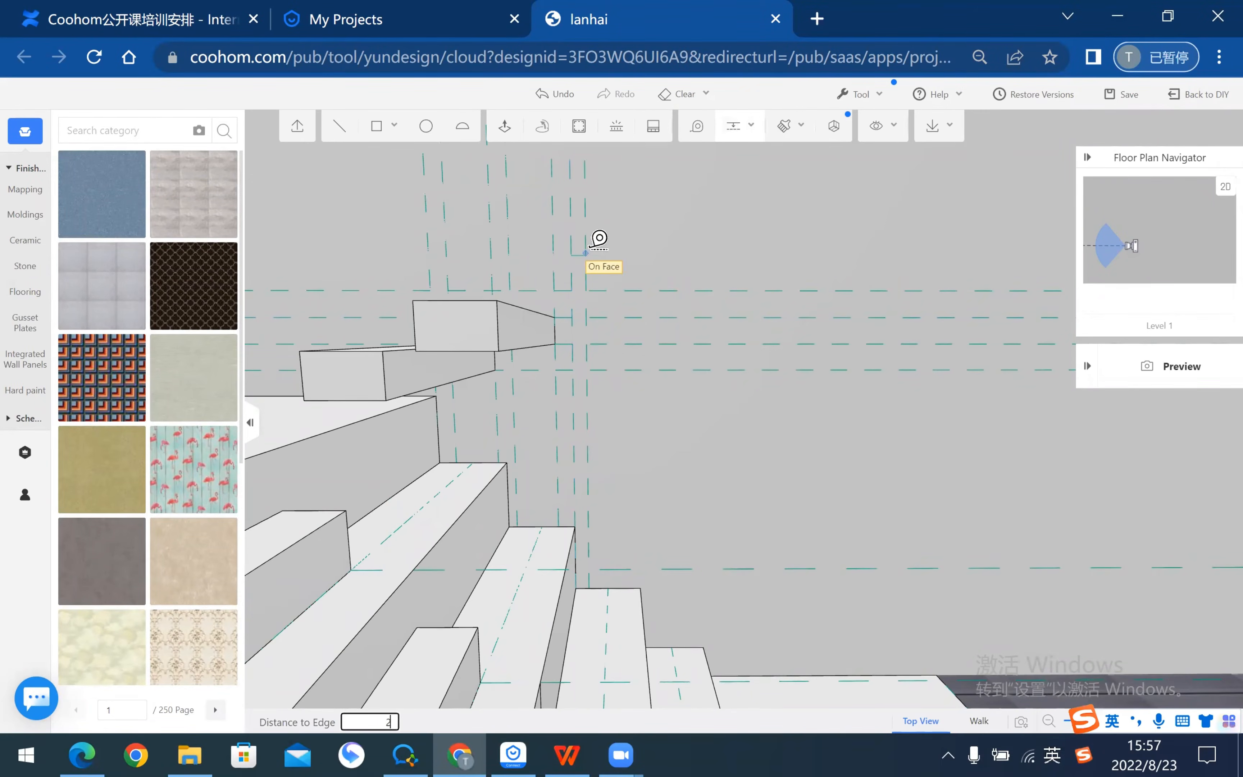
text(50)
key(Return)
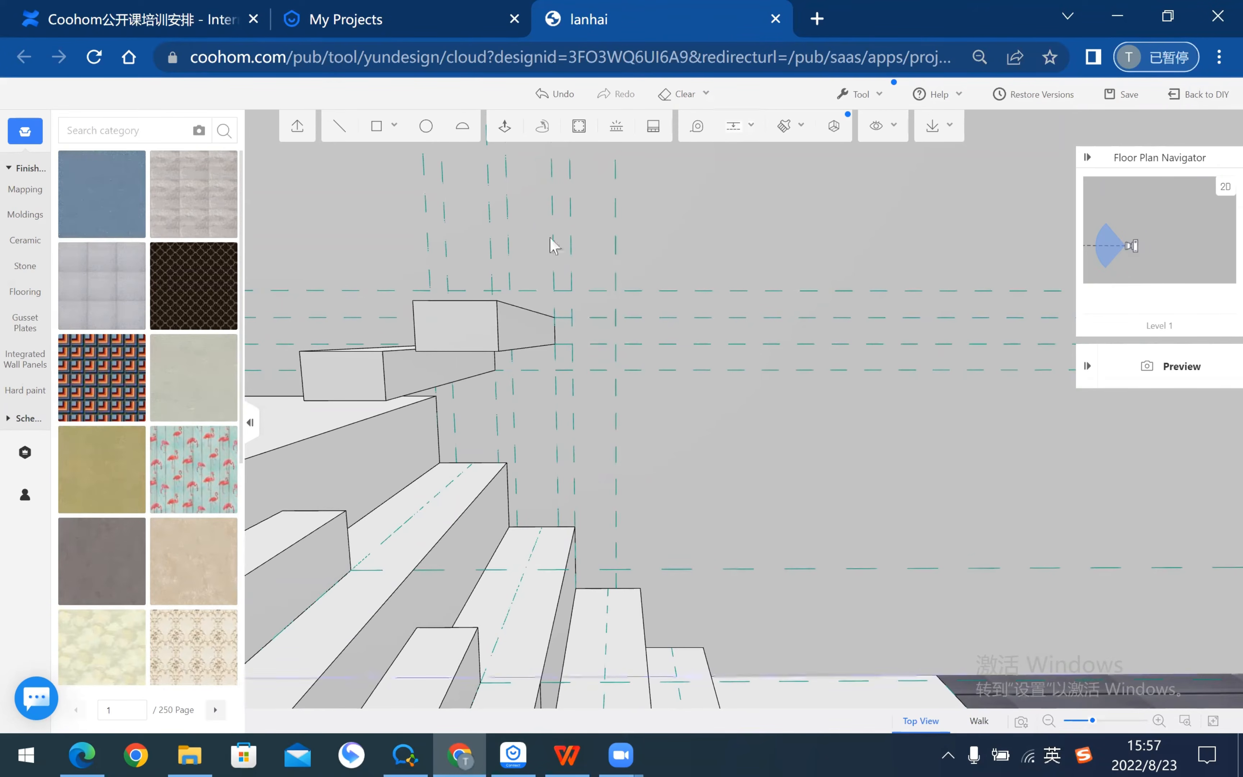
Step: Draw a 250 by 150 rectangle between the new guides and push/pull it out by 1500 as the third upper step
click(376, 126)
click(572, 290)
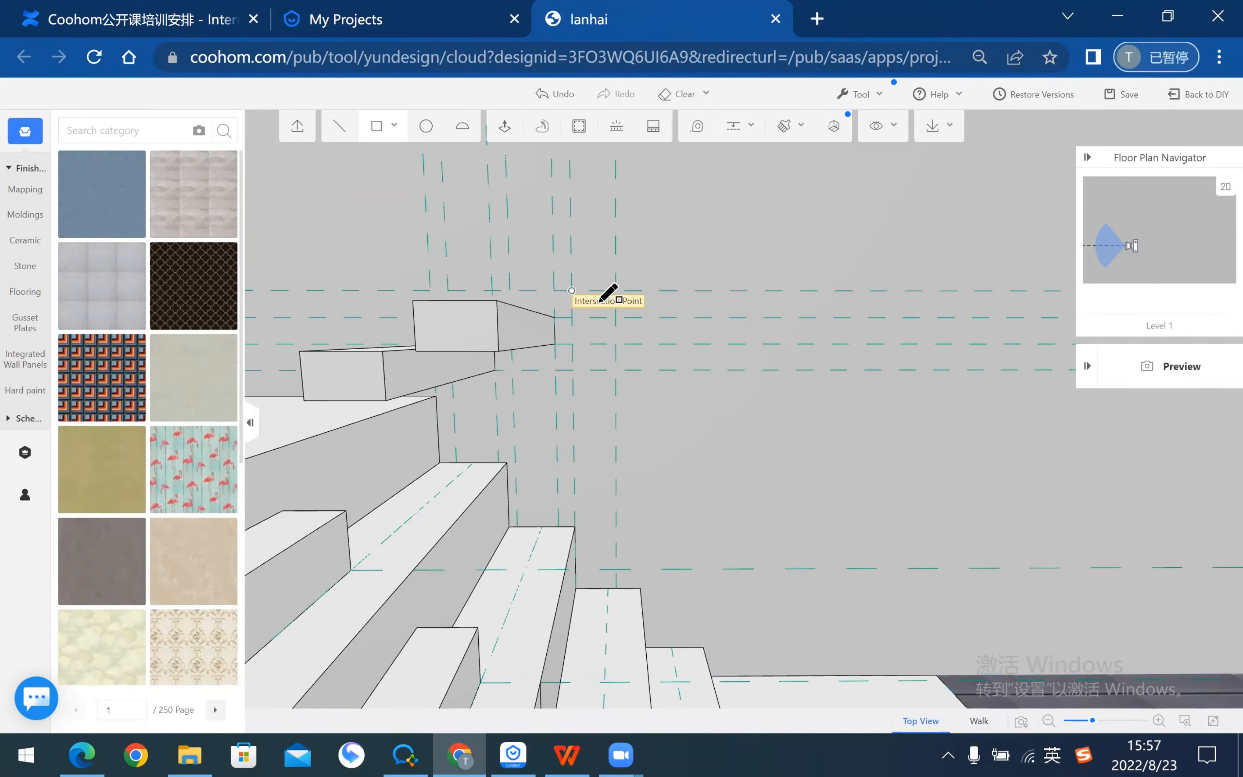
click(616, 317)
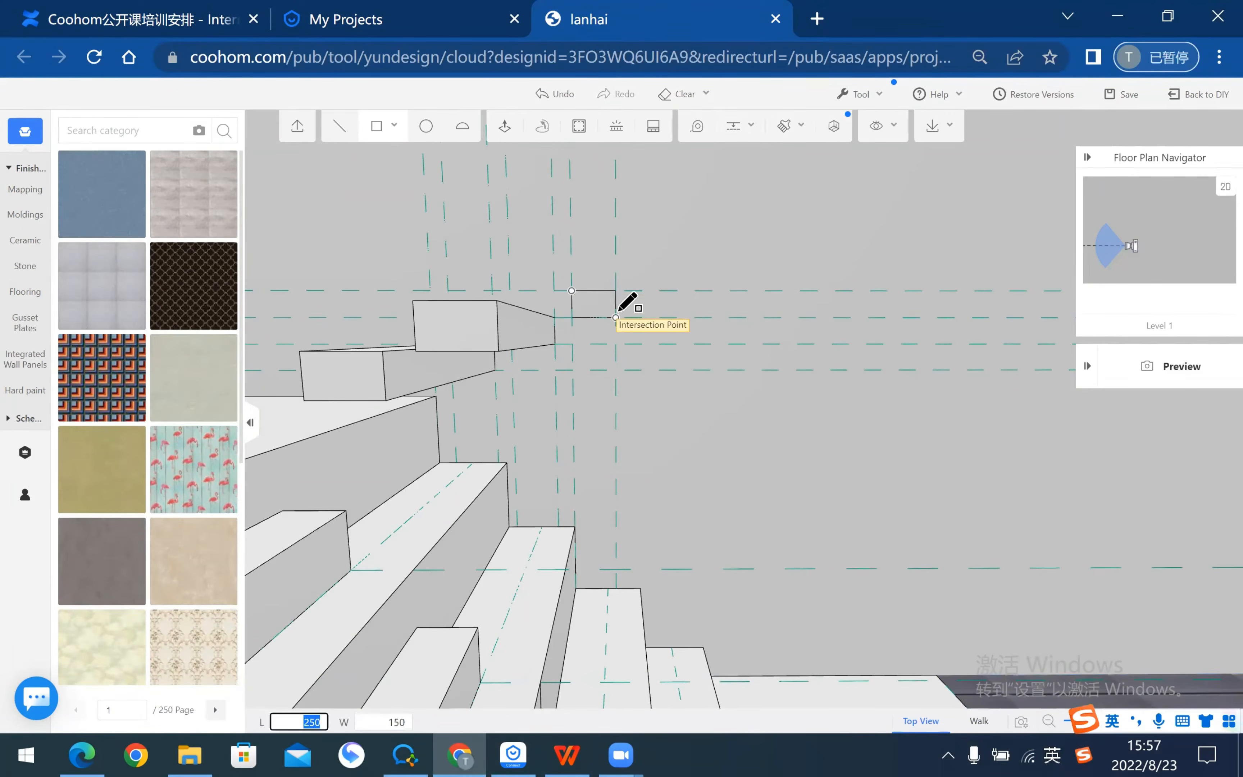
click(504, 126)
click(599, 301)
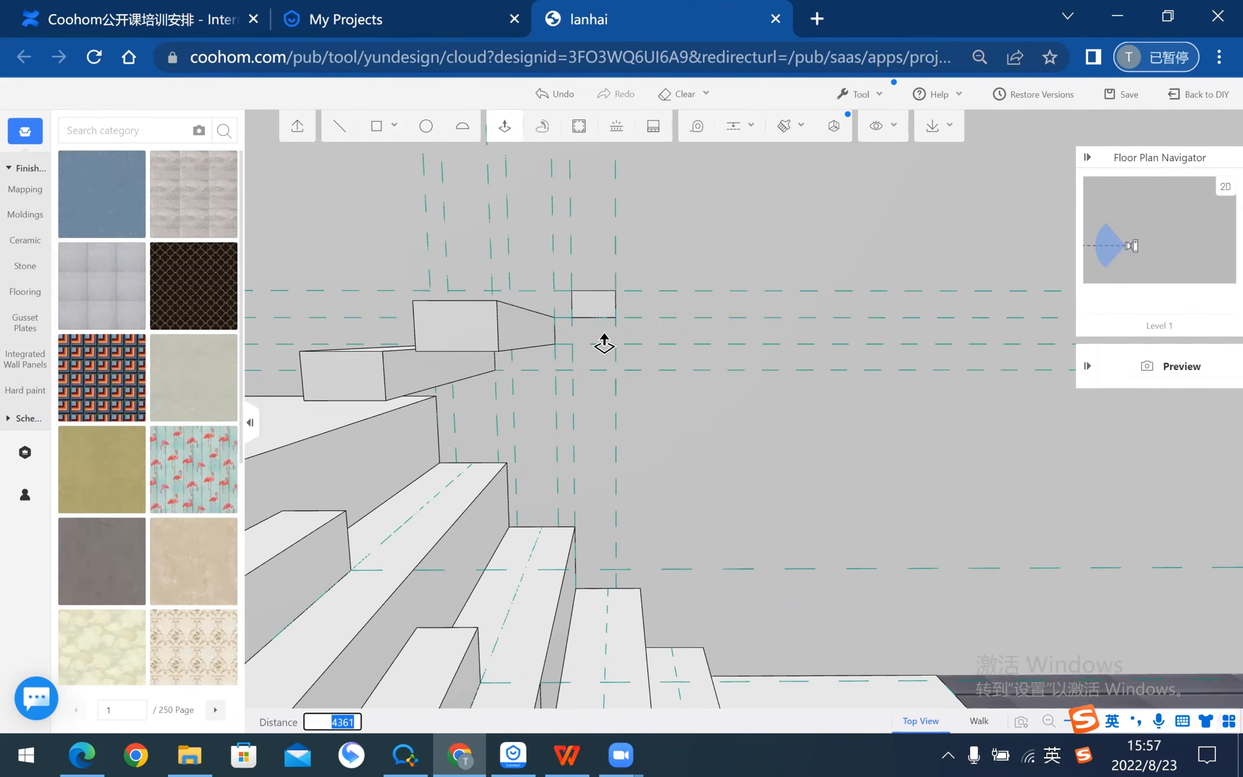
text(1500)
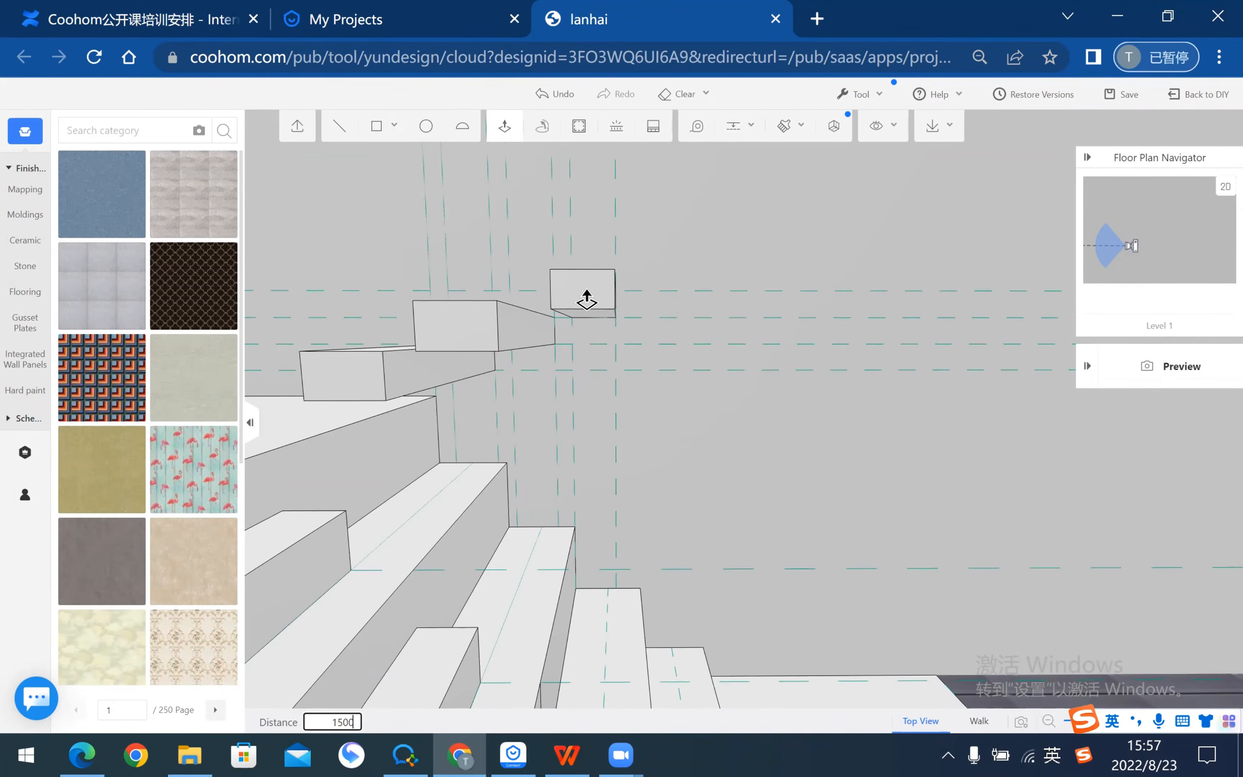
key(Return)
key(Escape)
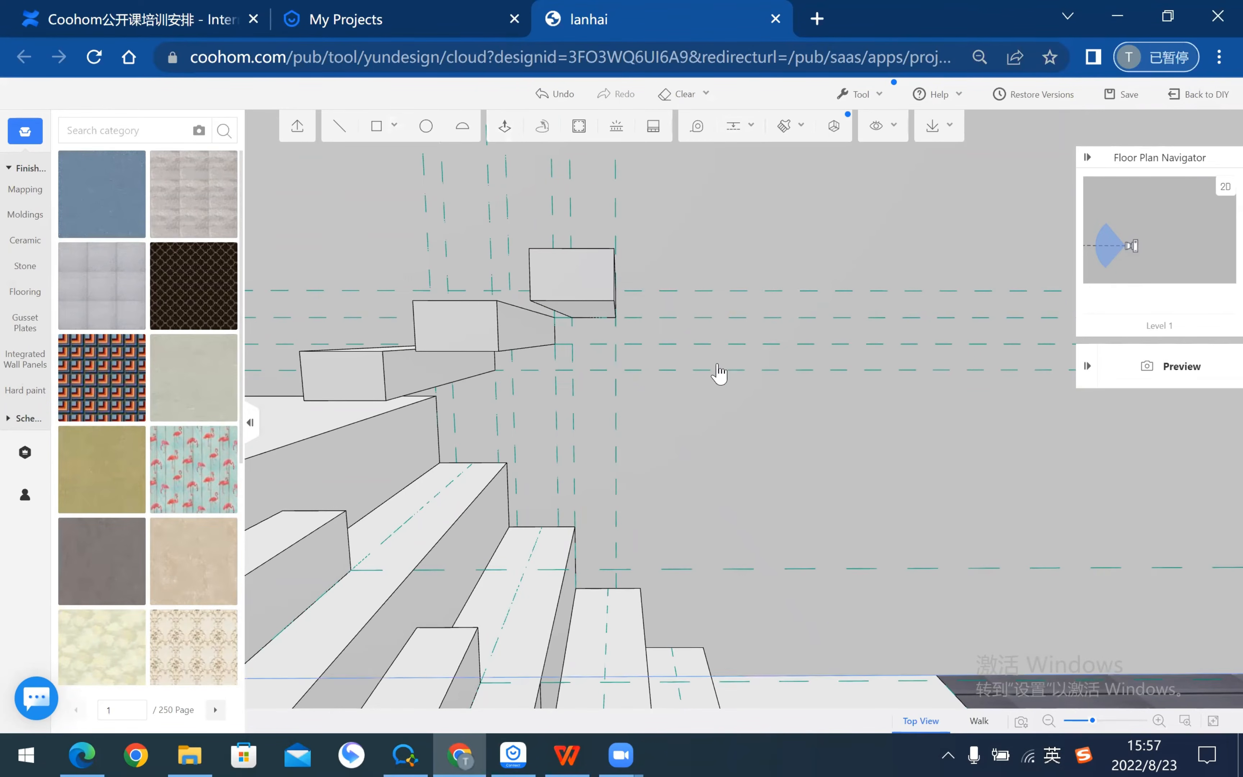
Step: Add a vertical guide on the side wall, 100 beyond the outer edge of the third upper step
right_drag(719, 373, 636, 334)
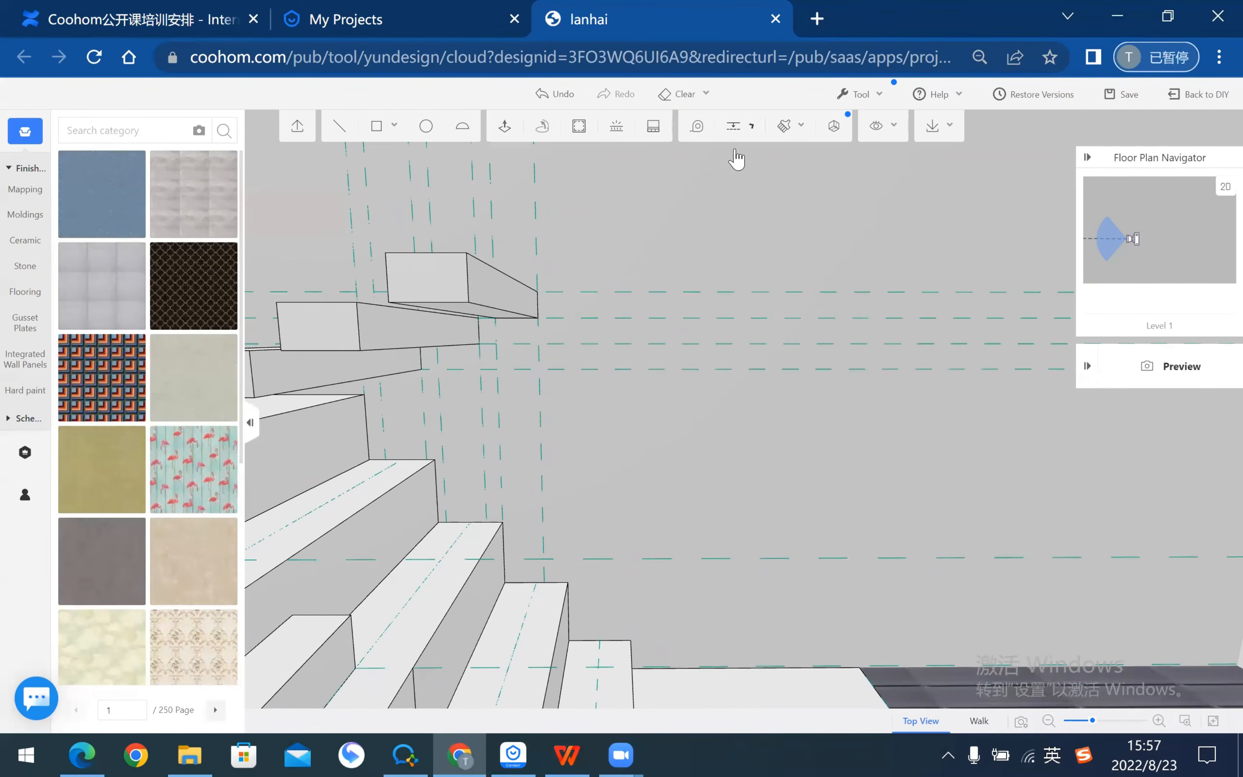
click(734, 125)
text(1)
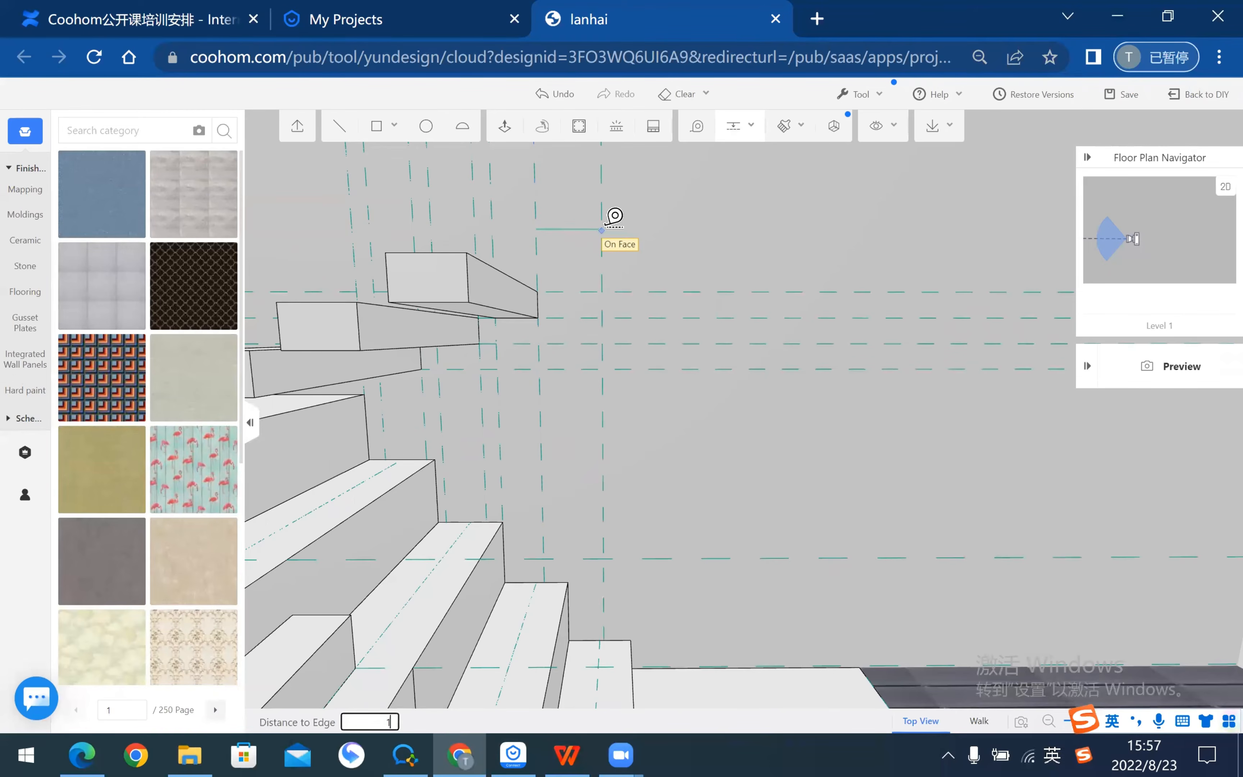
text(00)
key(Return)
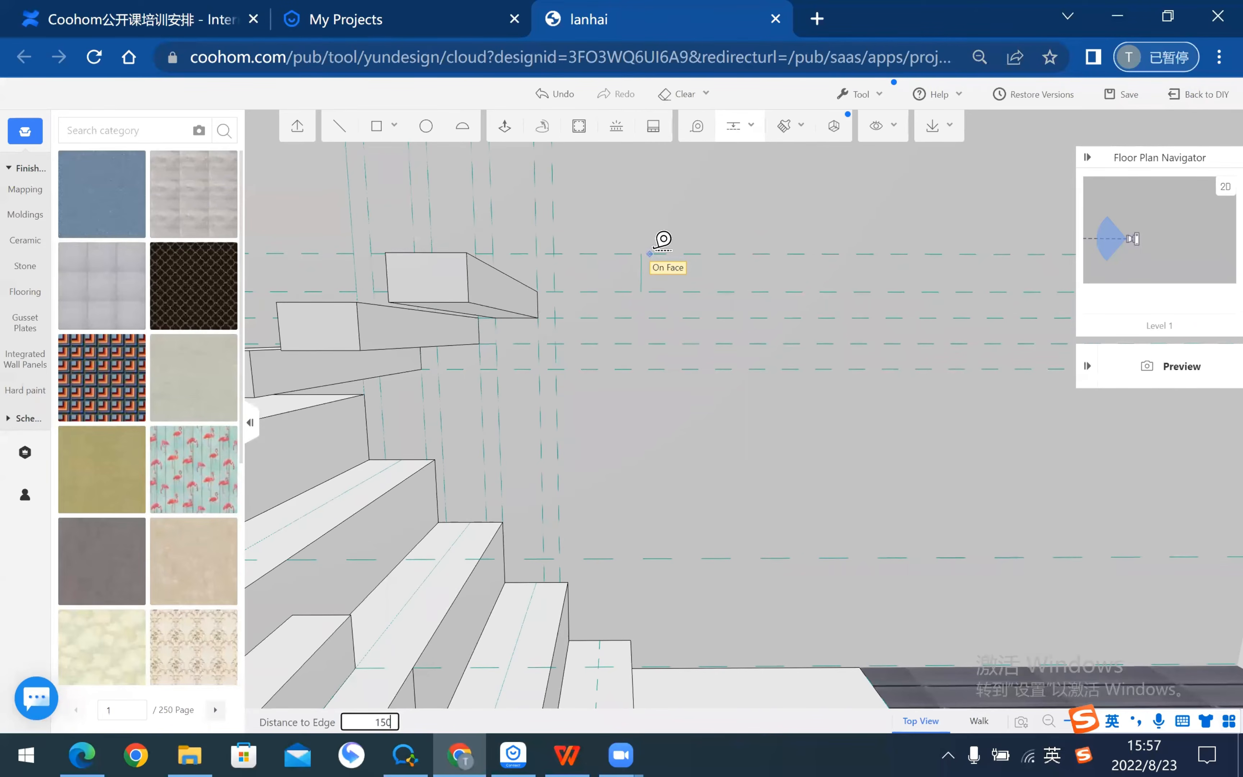
Step: Add a horizontal guide 150 above the highest one and a vertical guide 250 beyond the outermost one for the fourth upper step
key(Return)
click(552, 240)
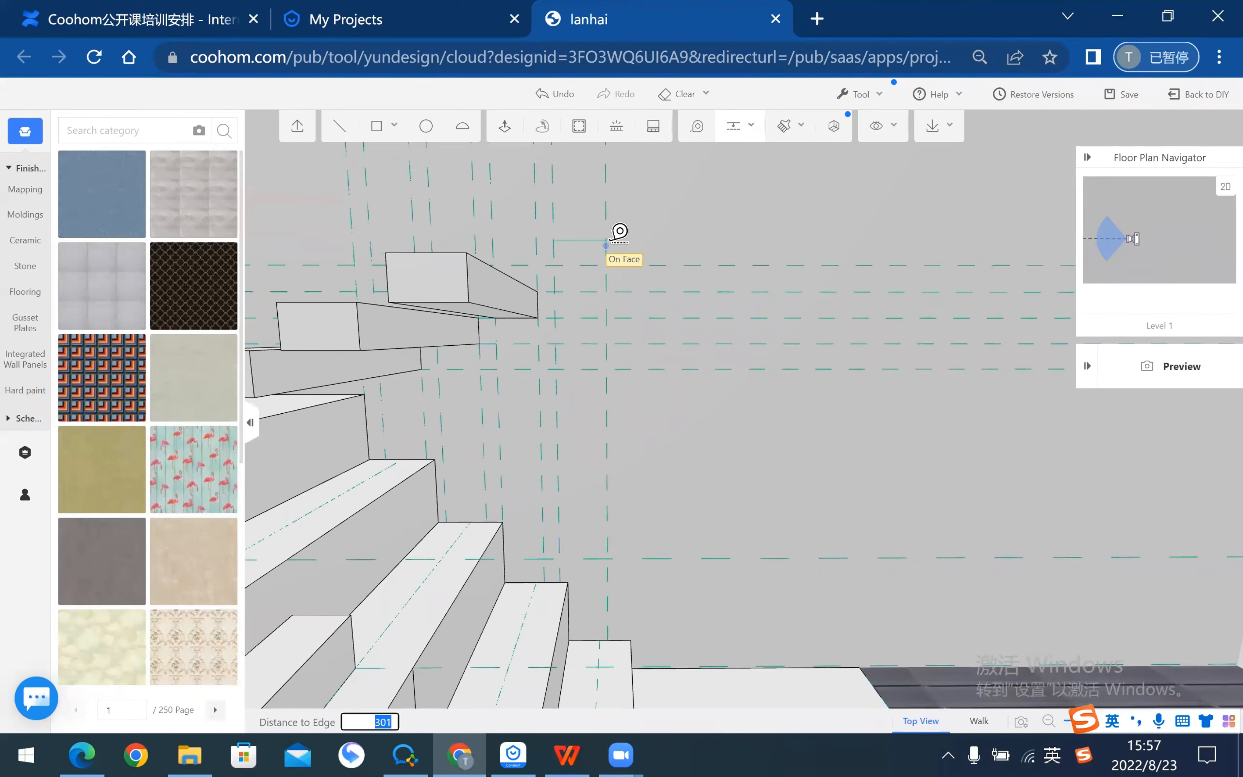
text(250)
key(Return)
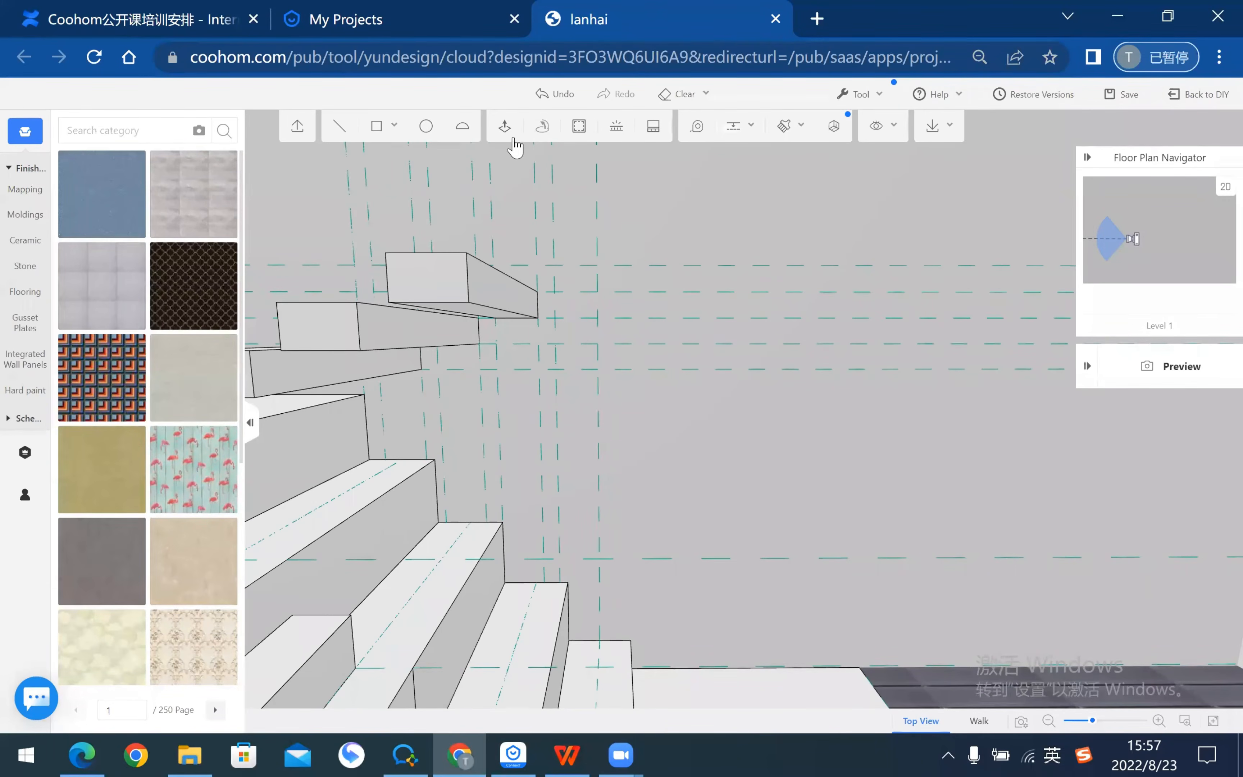
Step: Draw a rectangle between the latest guides and push/pull it out by 1500 as the fourth upper step
click(376, 127)
click(554, 265)
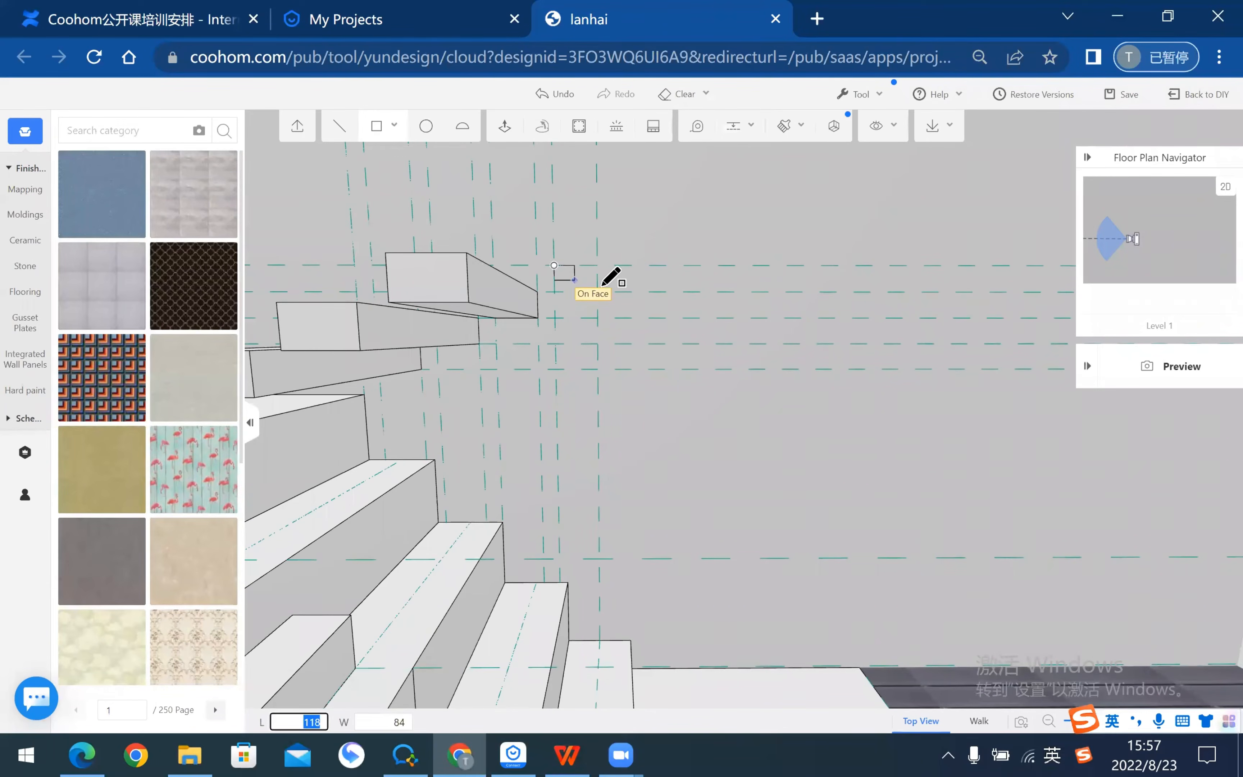
click(614, 285)
click(505, 127)
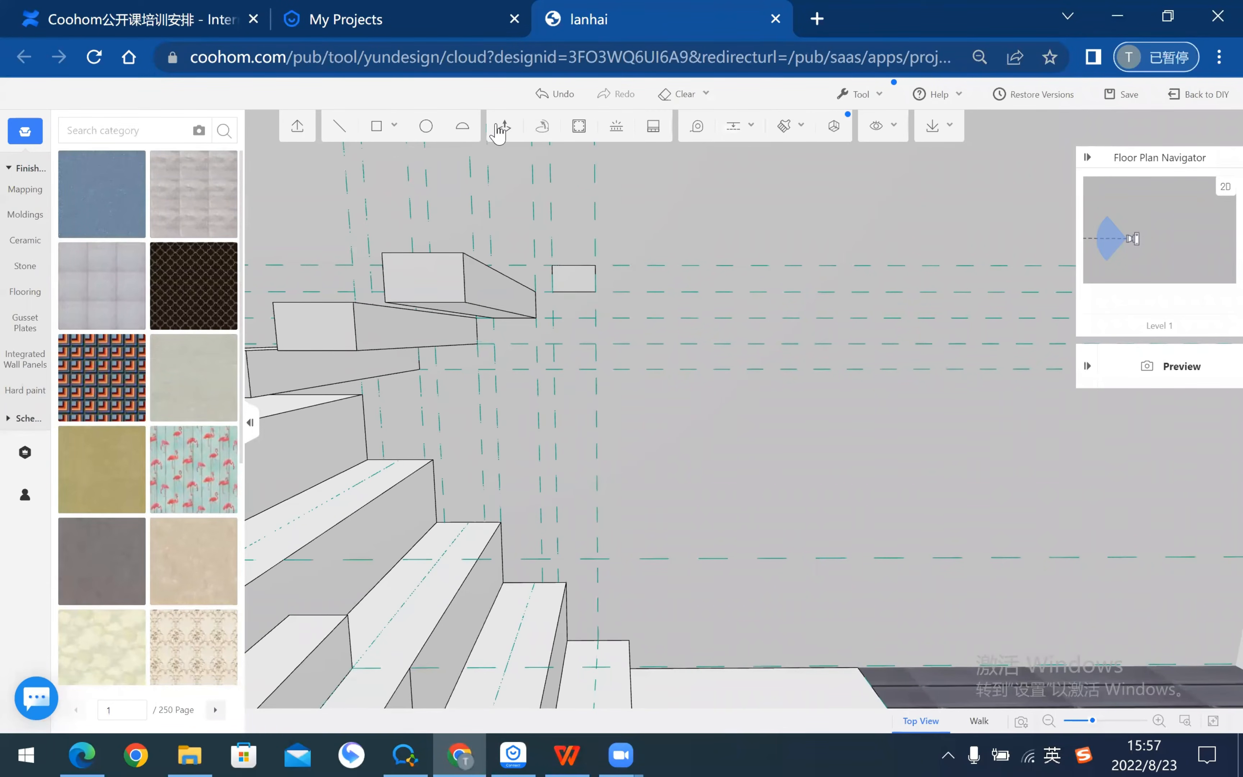
click(571, 294)
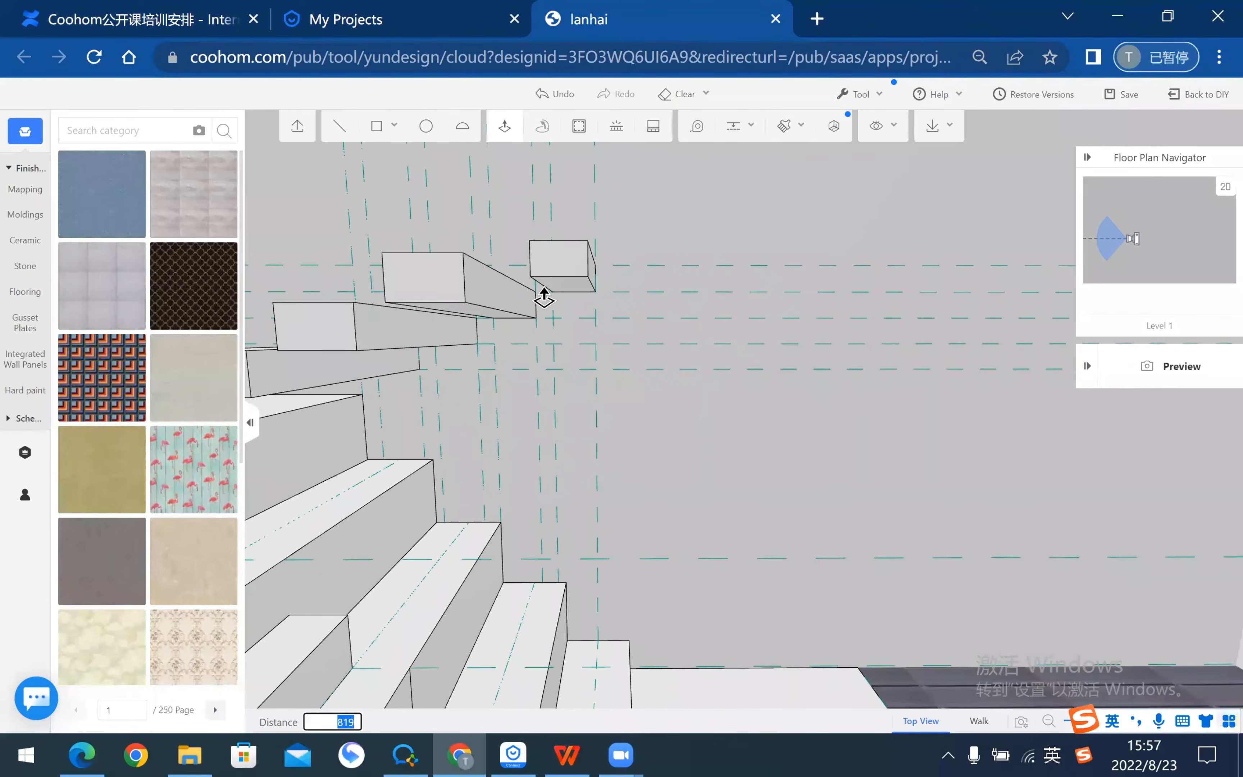
text(150)
key(Return)
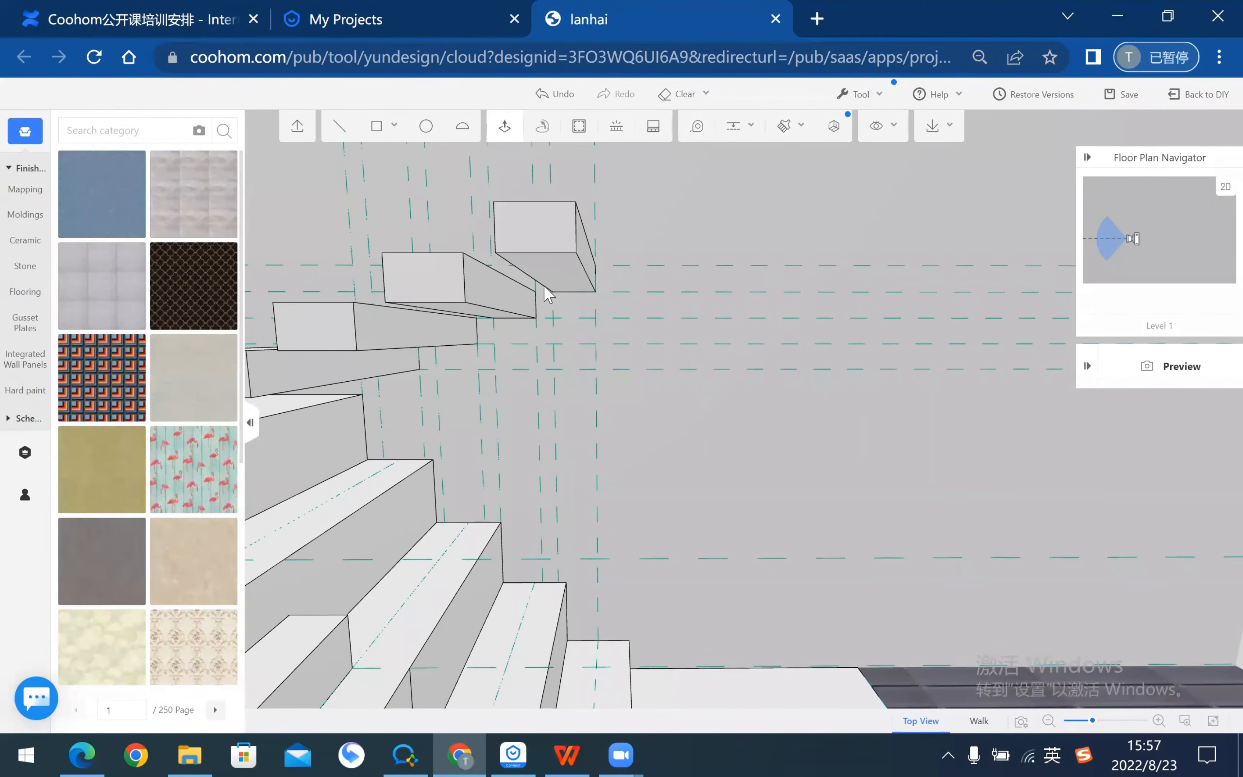
Step: Compare the staircase model with the reference image in Construction Design2.0.pdf, then switch back to Coohom
middle_drag(749, 472, 822, 617)
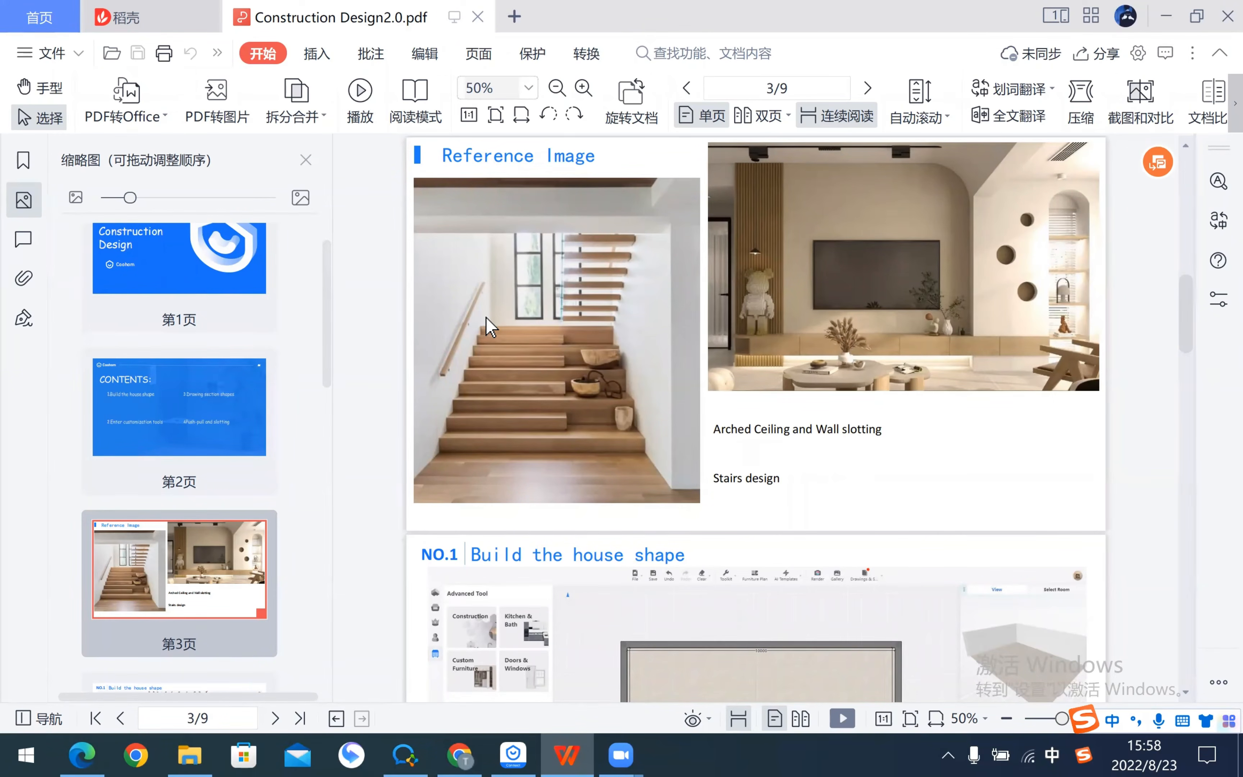
key(alt+Tab)
right_drag(565, 339, 686, 294)
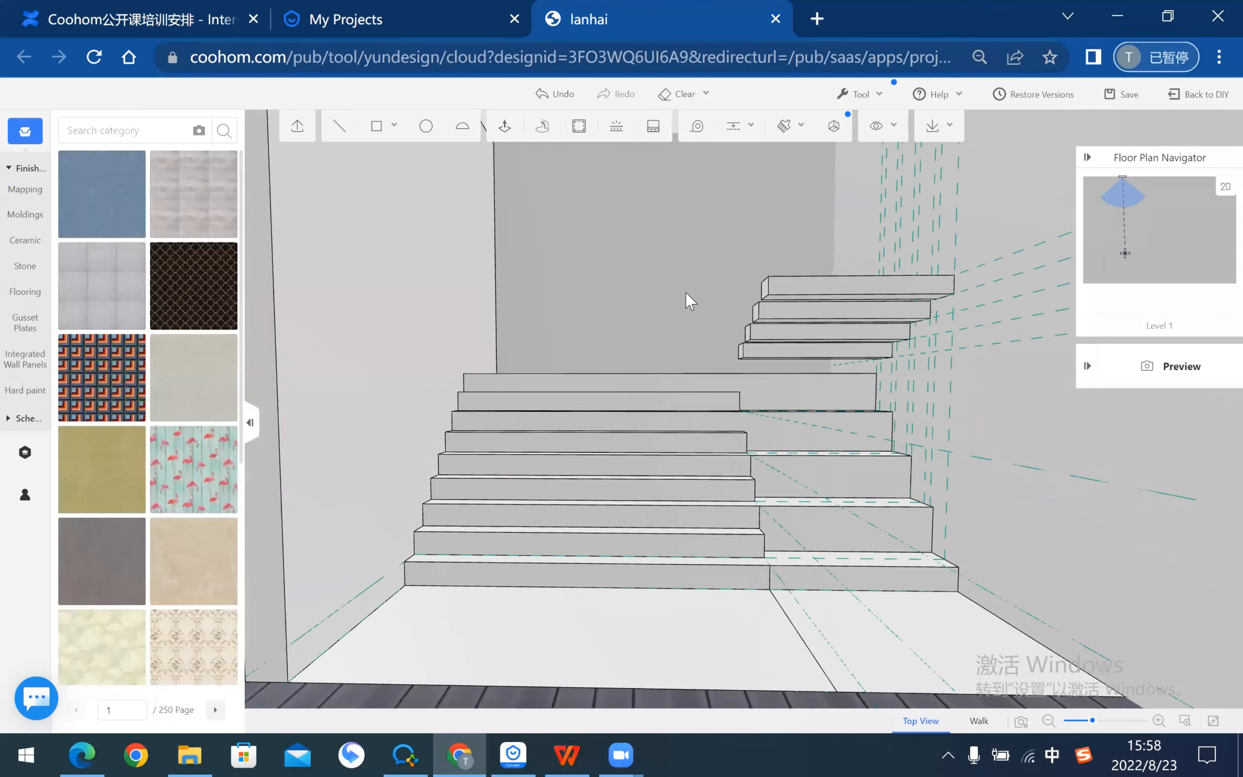
Step: Draw a sloped line on the opposite wall from the lowest step's upper corner to the top step's upper corner
drag(686, 597, 493, 350)
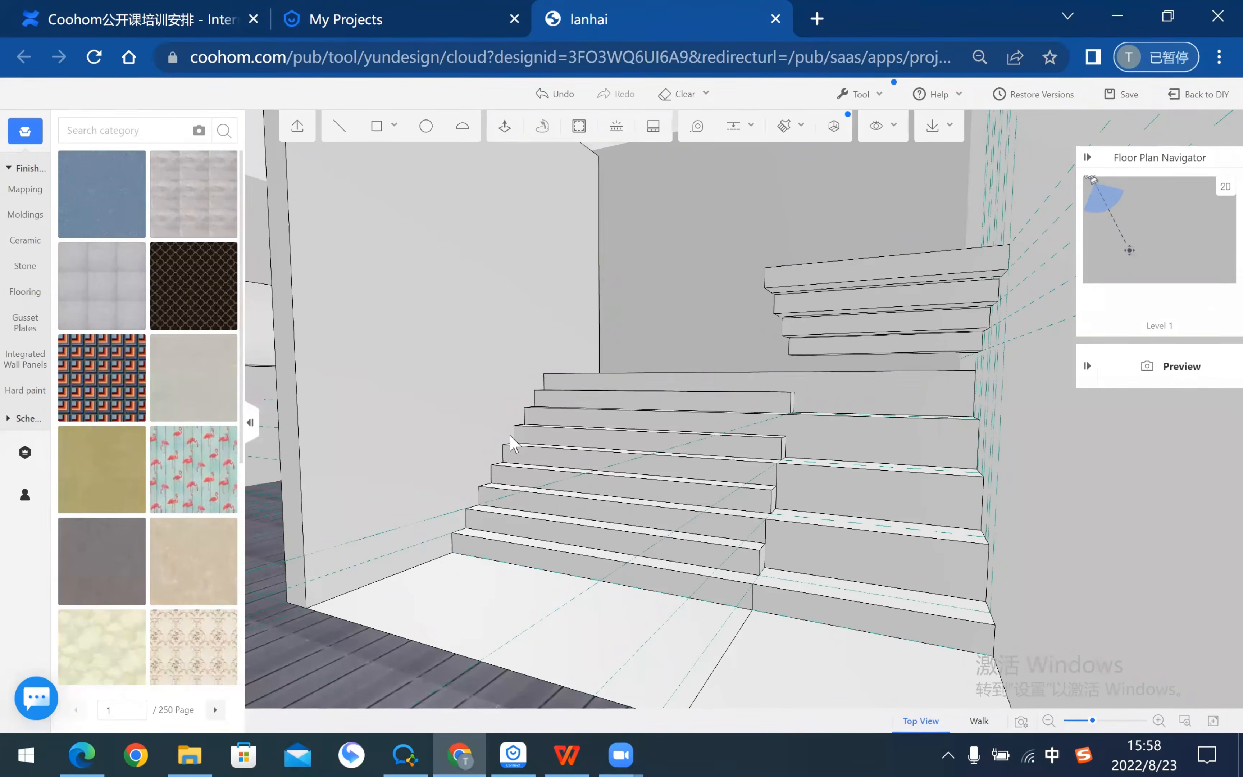
right_drag(487, 599, 524, 596)
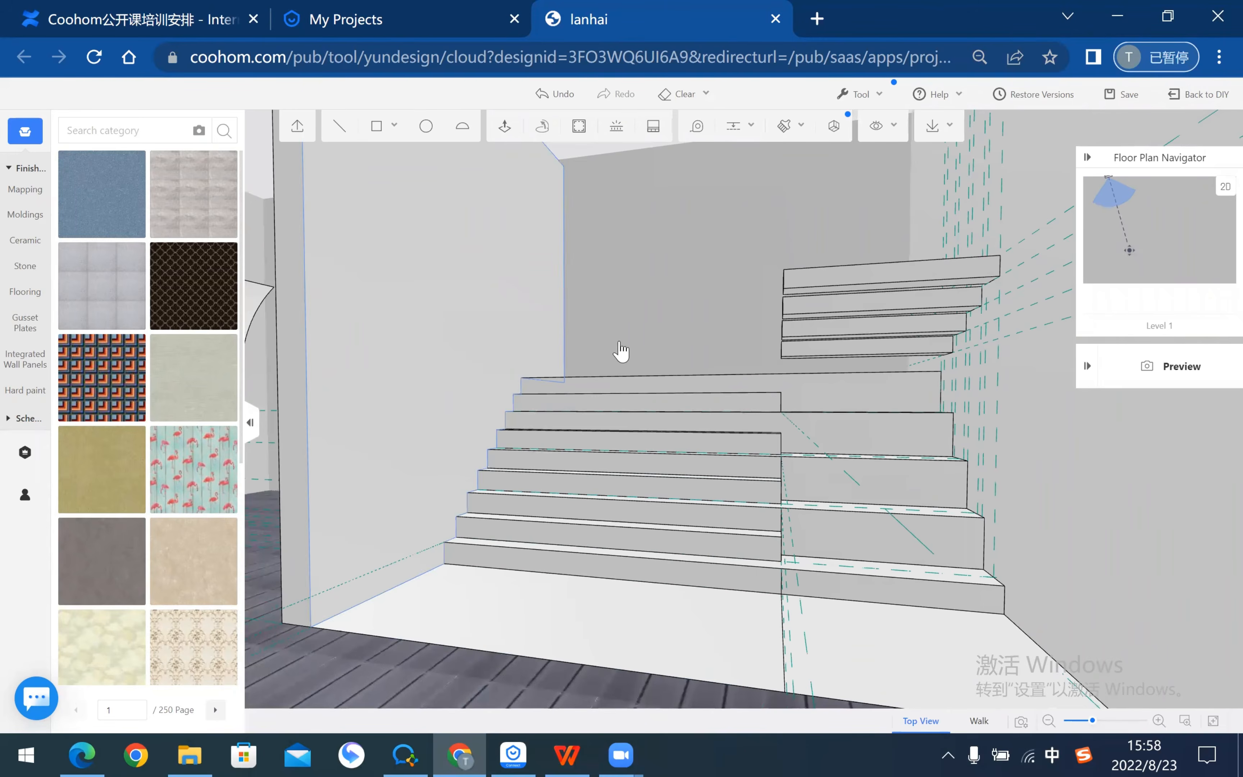
drag(621, 355, 686, 358)
right_drag(516, 594, 499, 596)
drag(498, 595, 466, 606)
right_drag(466, 606, 442, 609)
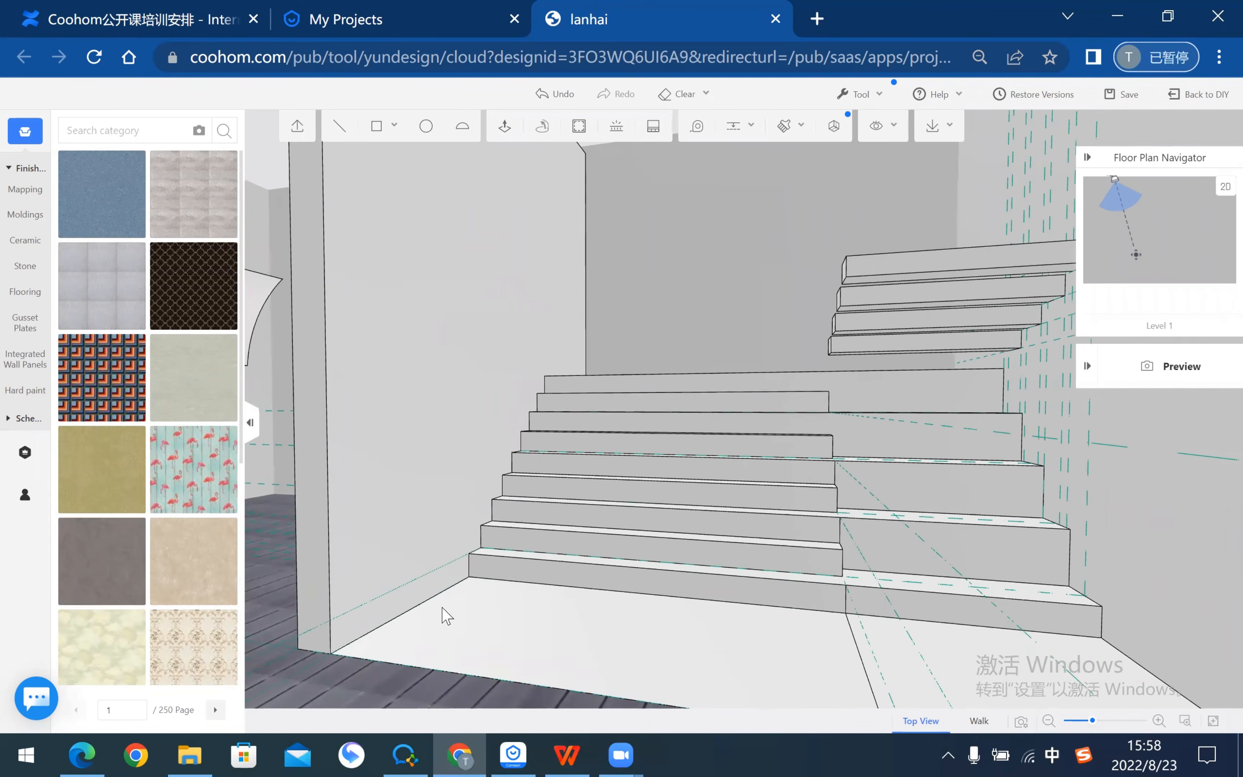
drag(482, 625, 496, 629)
right_drag(529, 602, 503, 596)
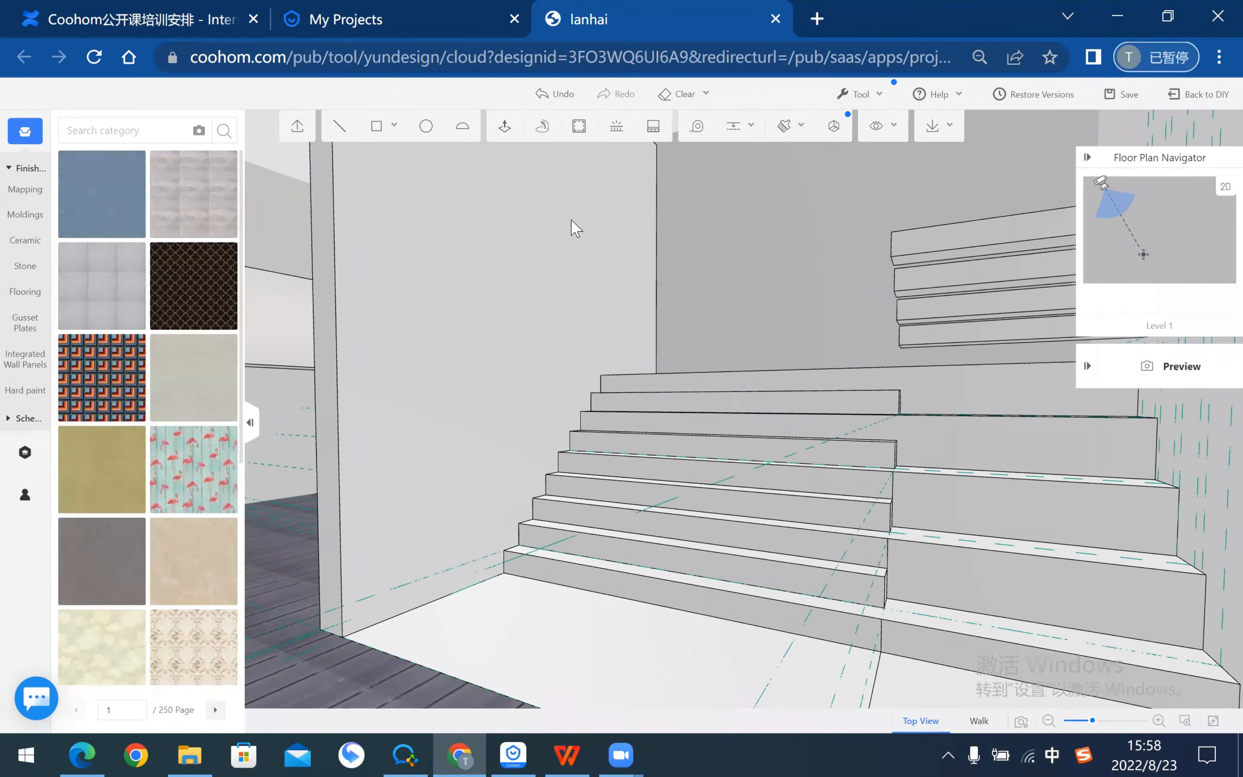
click(337, 127)
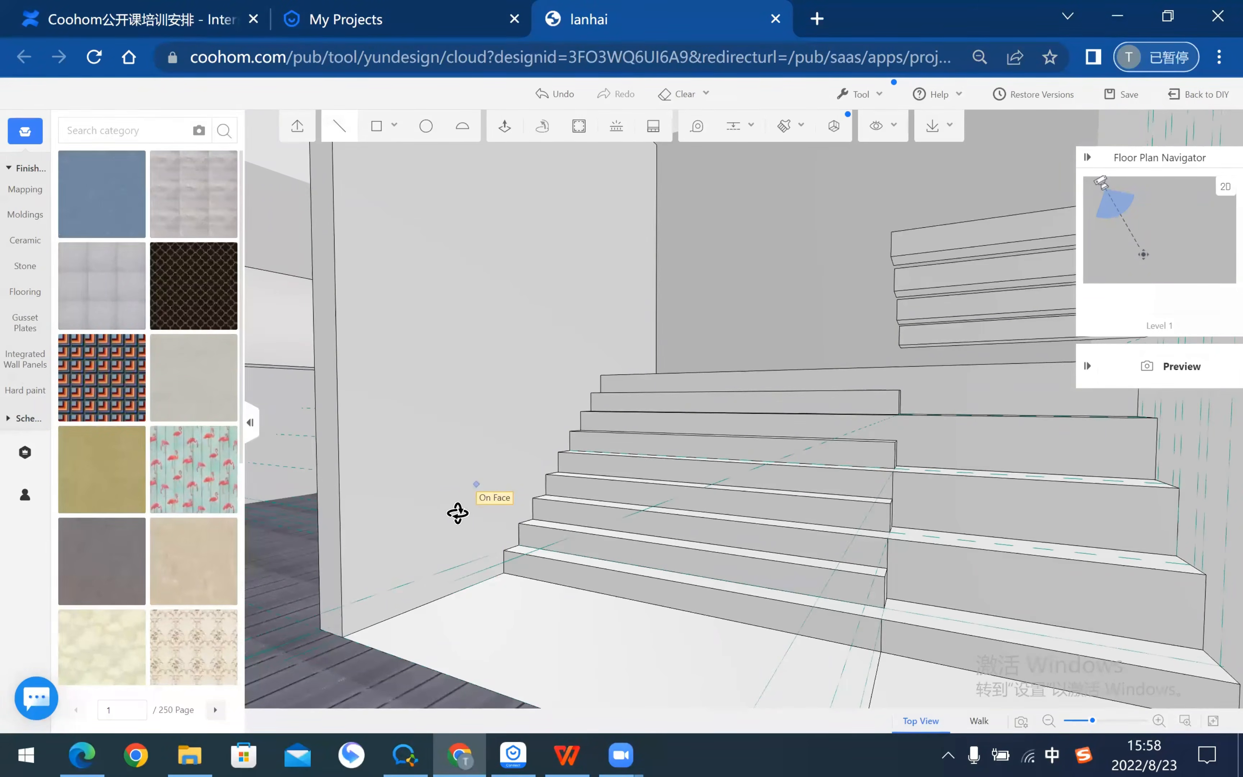
mouse_move(458, 513)
middle_down()
mouse_move(411, 511)
mouse_move(491, 480)
mouse_move(482, 532)
mouse_move(497, 537)
mouse_move(550, 437)
mouse_move(640, 370)
middle_up()
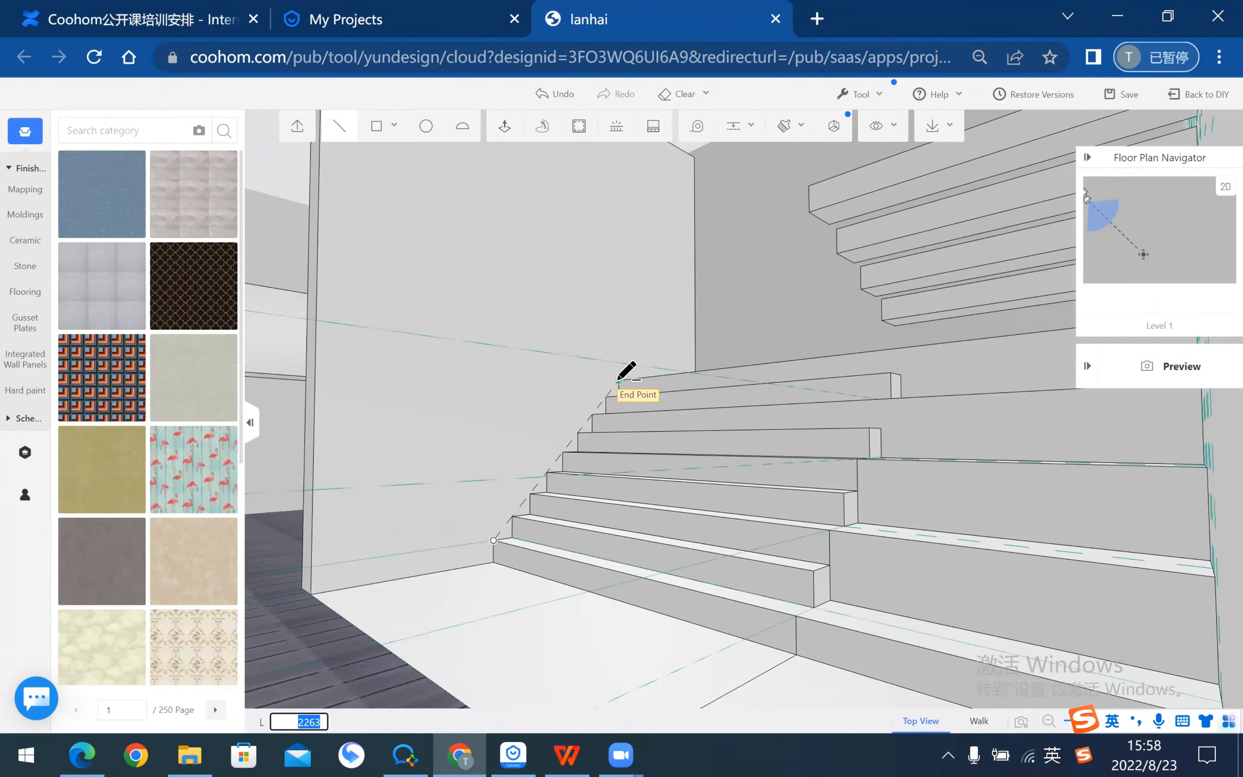
click(619, 380)
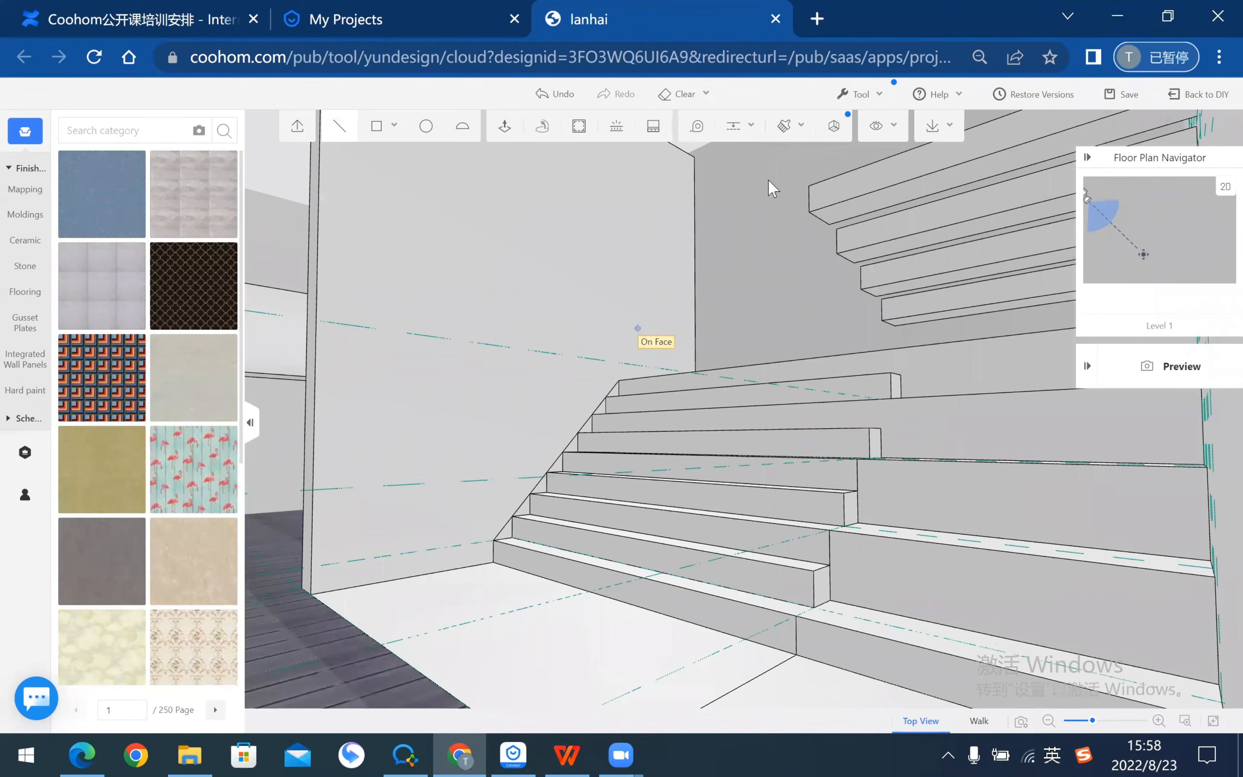
key(Escape)
Step: Add two closely spaced guides on the wall above the stairs, parallel to the sloped line
click(739, 129)
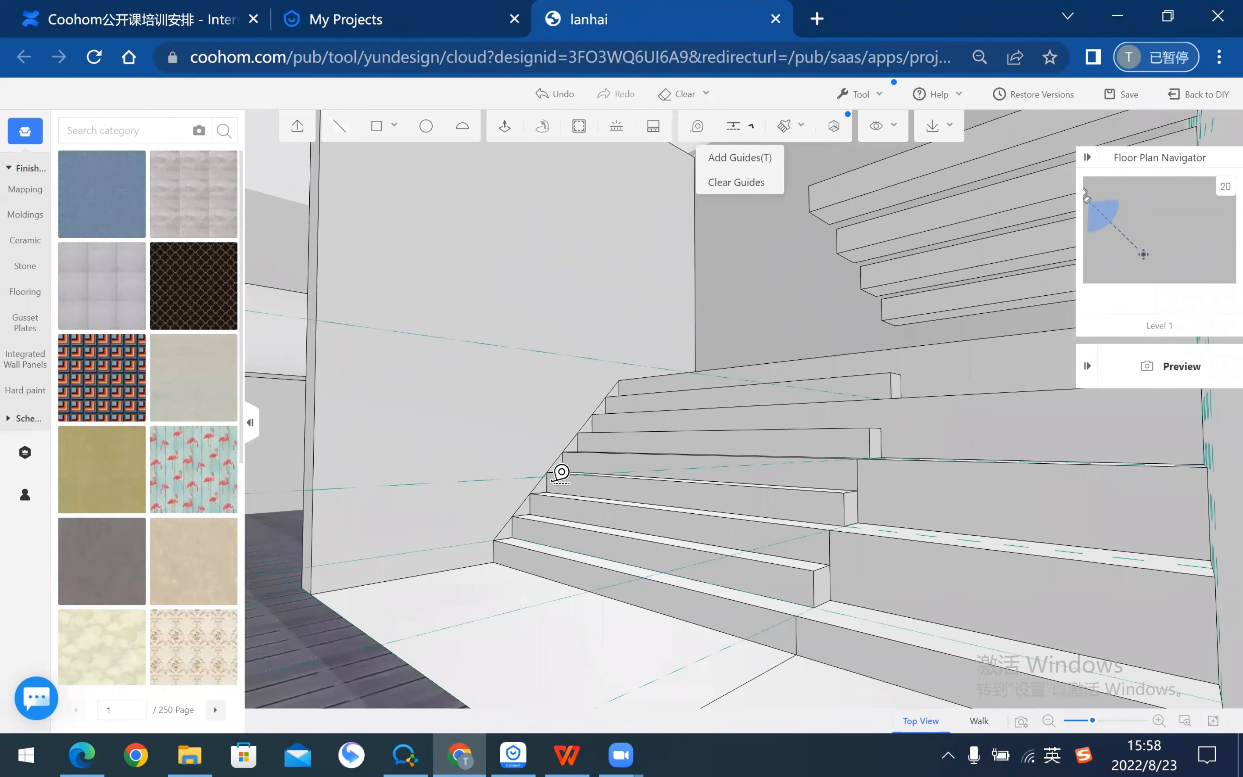
click(573, 437)
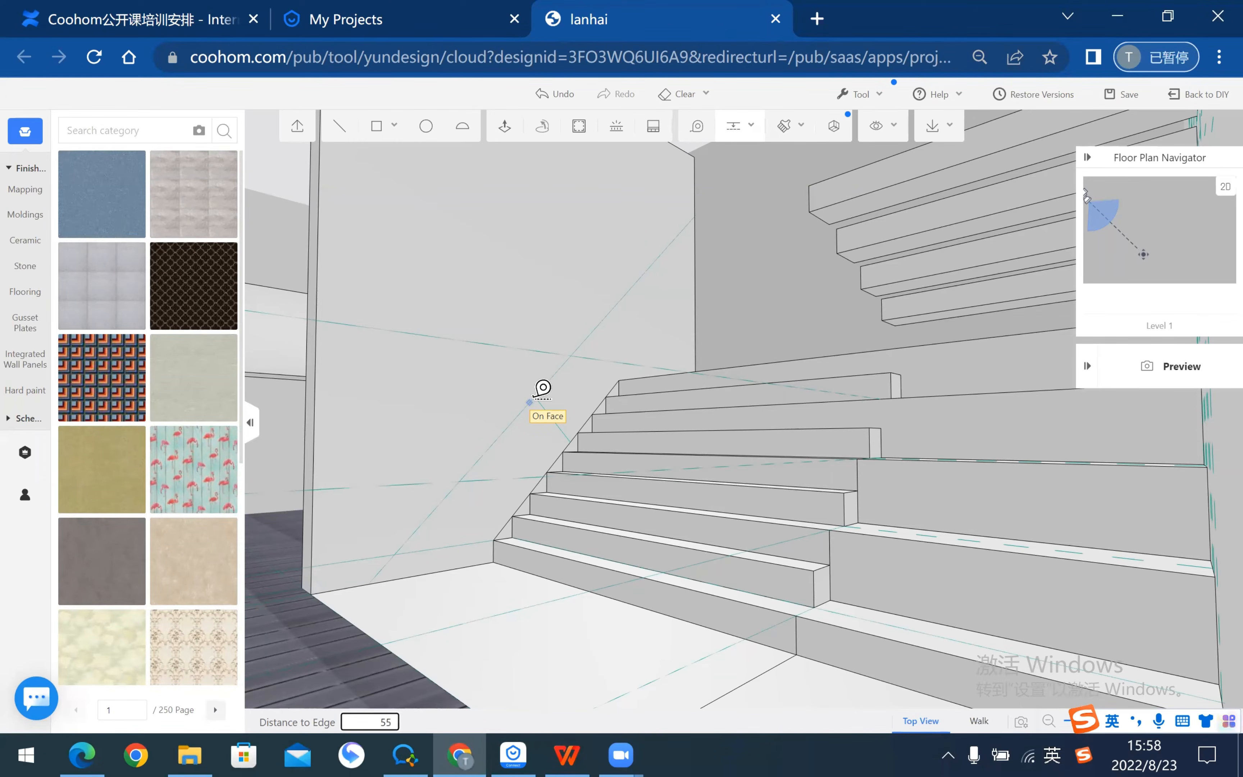
key(Return)
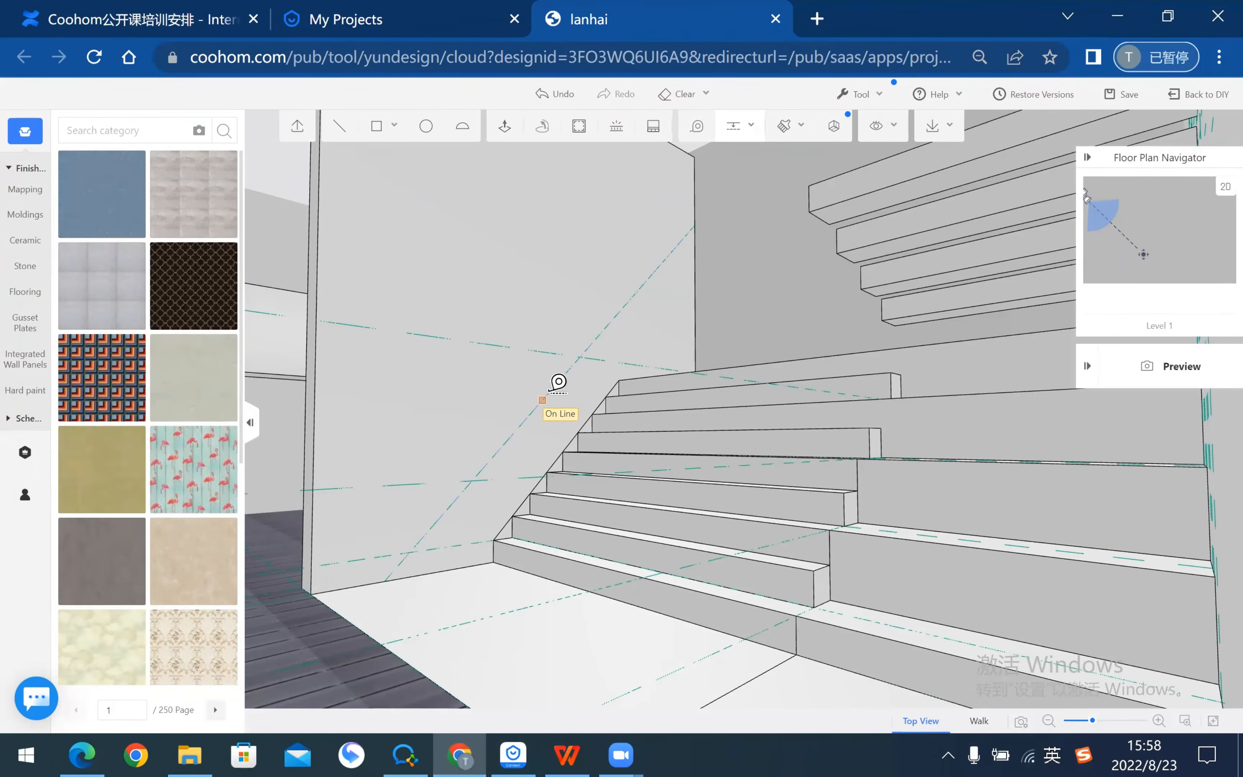
click(545, 383)
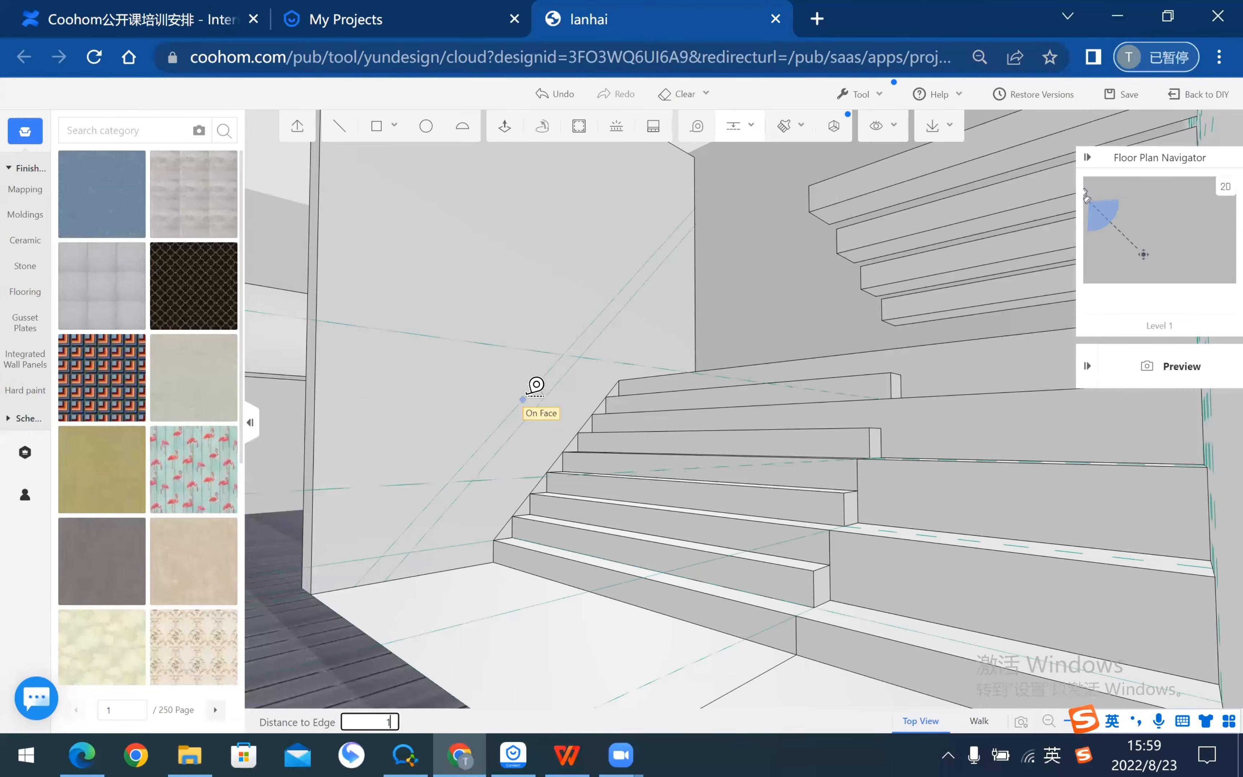
key(Return)
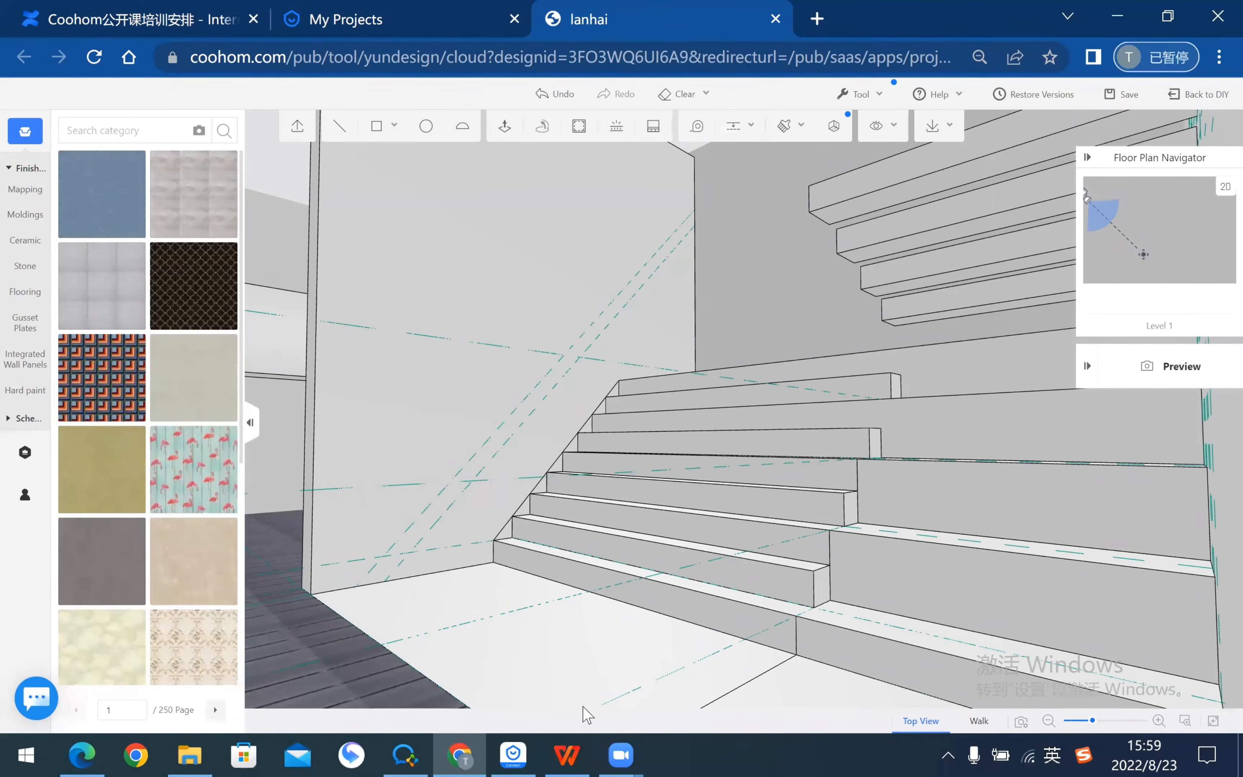
Step: Check the reference image in Construction Design2.0.pdf, then switch back to Coohom and outline the narrow handrail as a closed shape between the two sloped guides
click(570, 754)
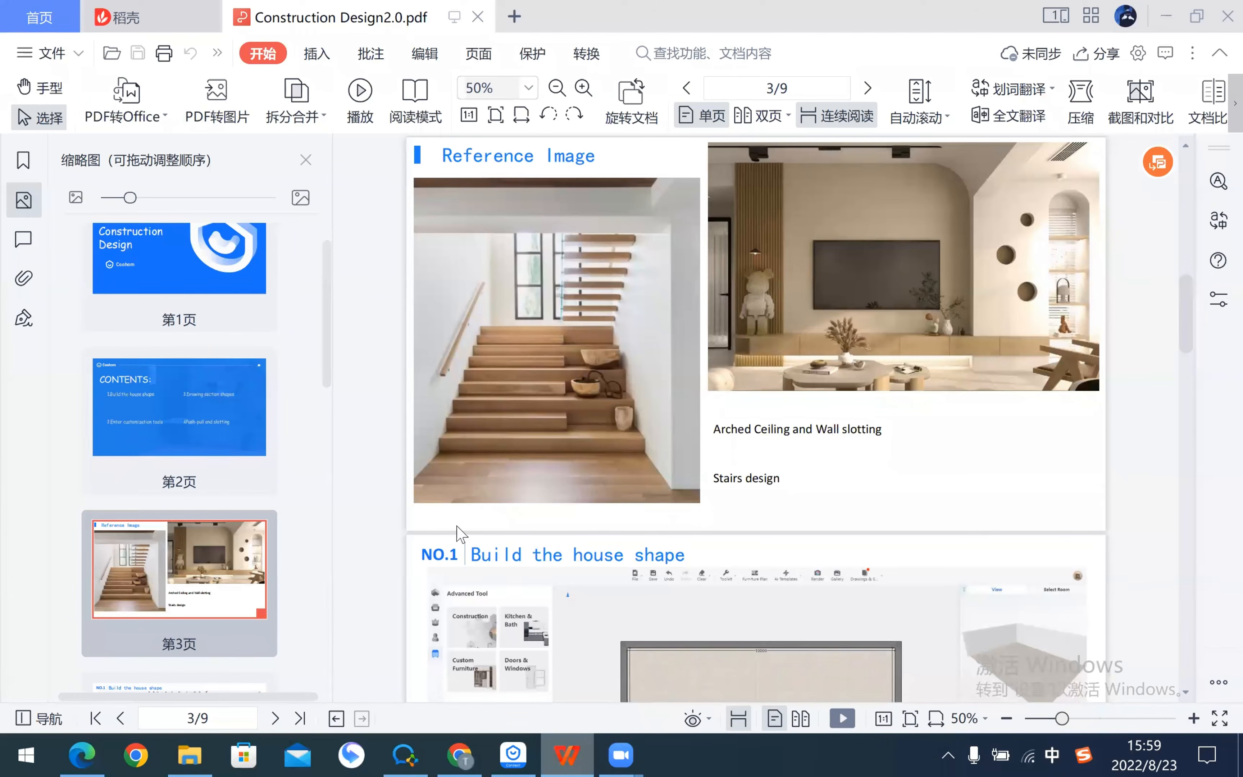
key(alt+Tab)
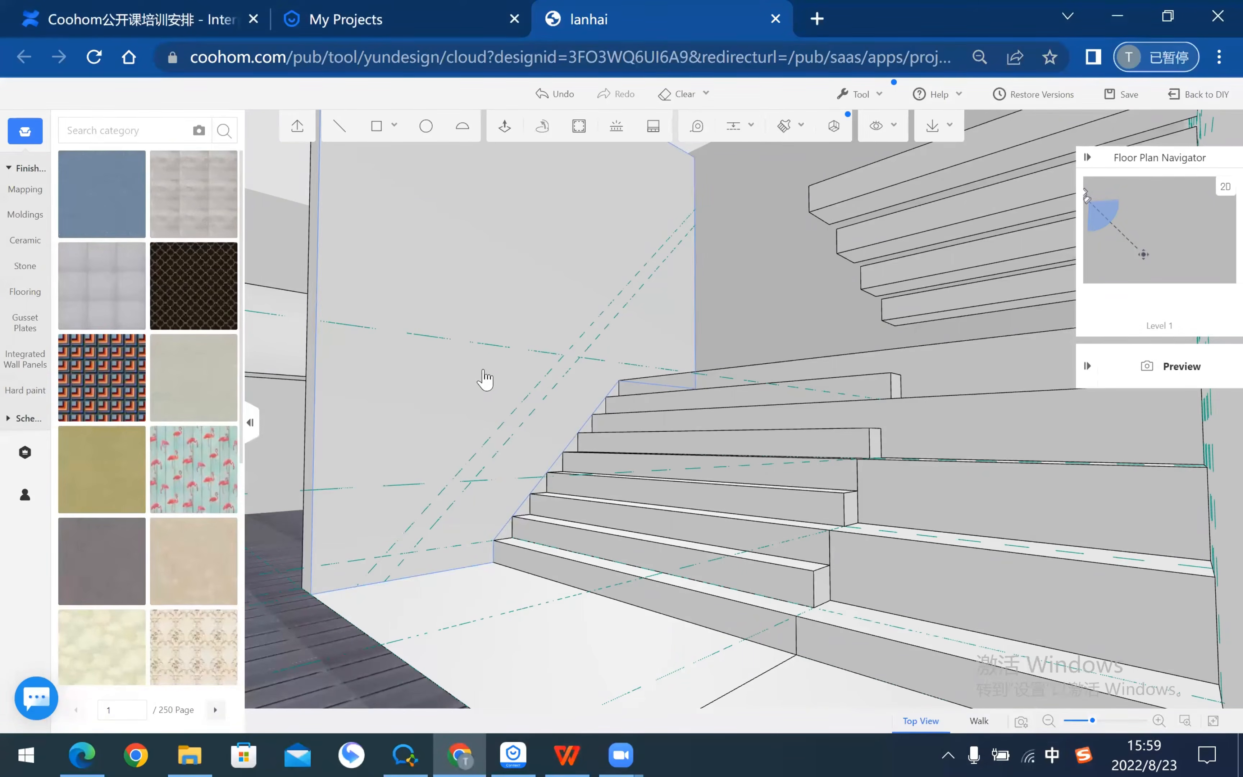
click(341, 129)
scroll(419, 489, up, 1)
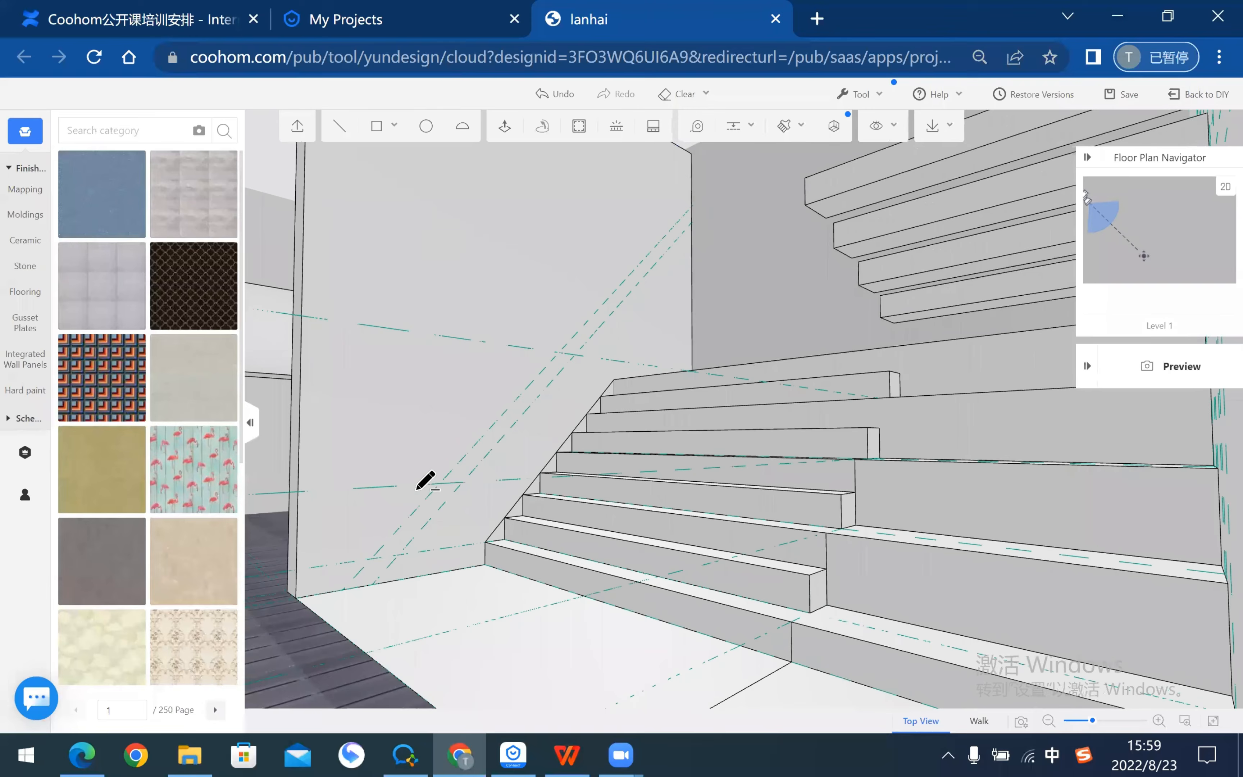
scroll(427, 484, up, 2)
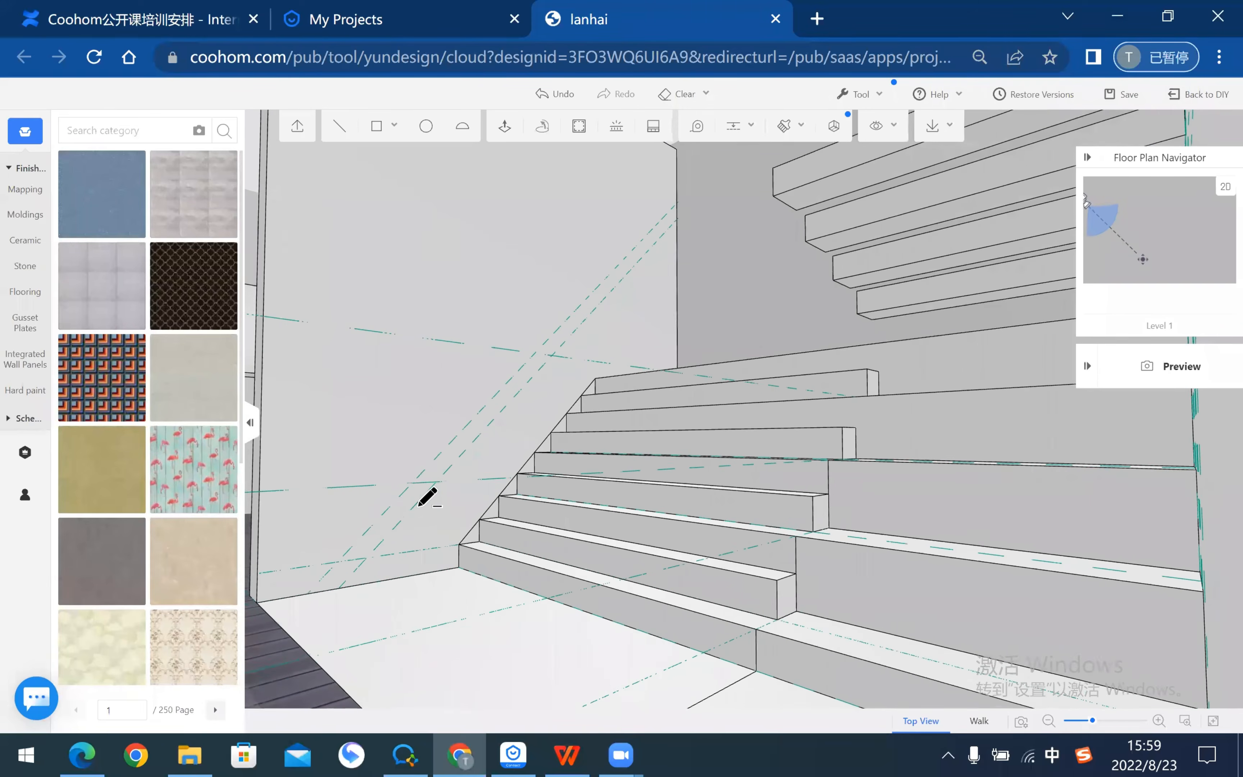
scroll(418, 493, down, 1)
scroll(504, 579, up, 3)
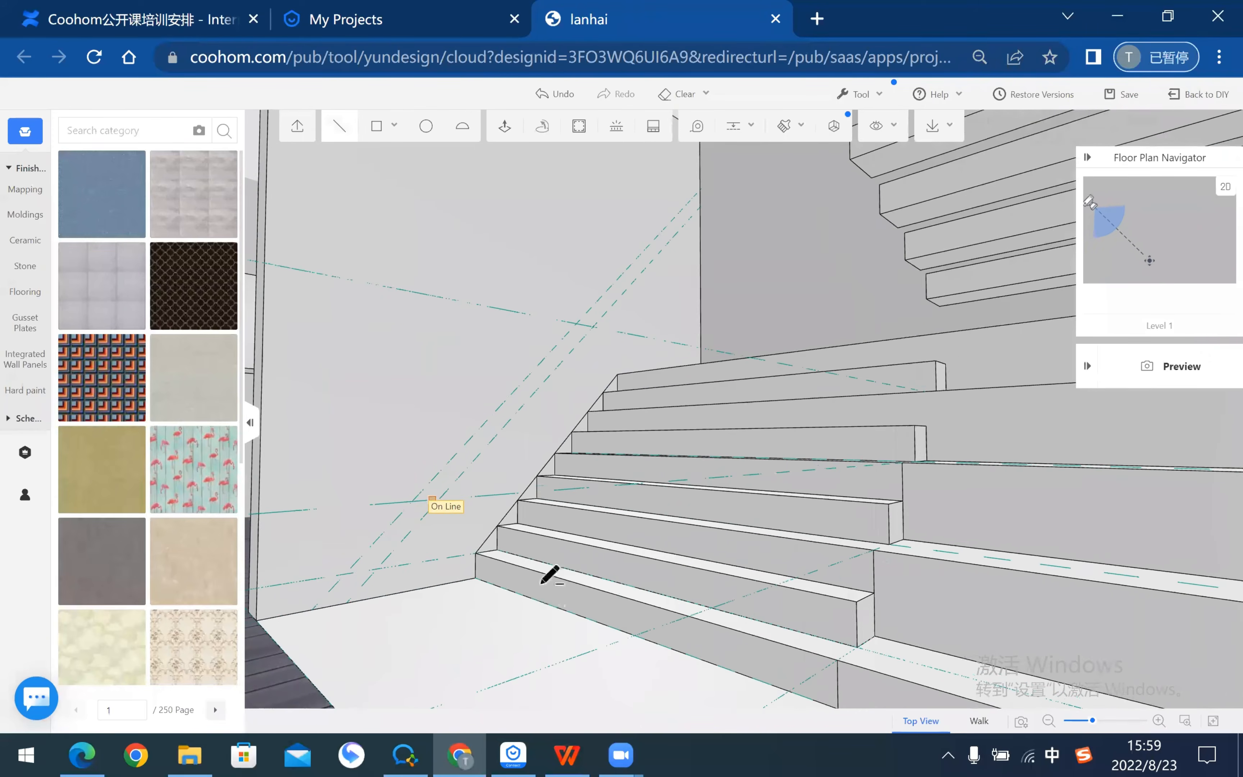
scroll(508, 497, up, 3)
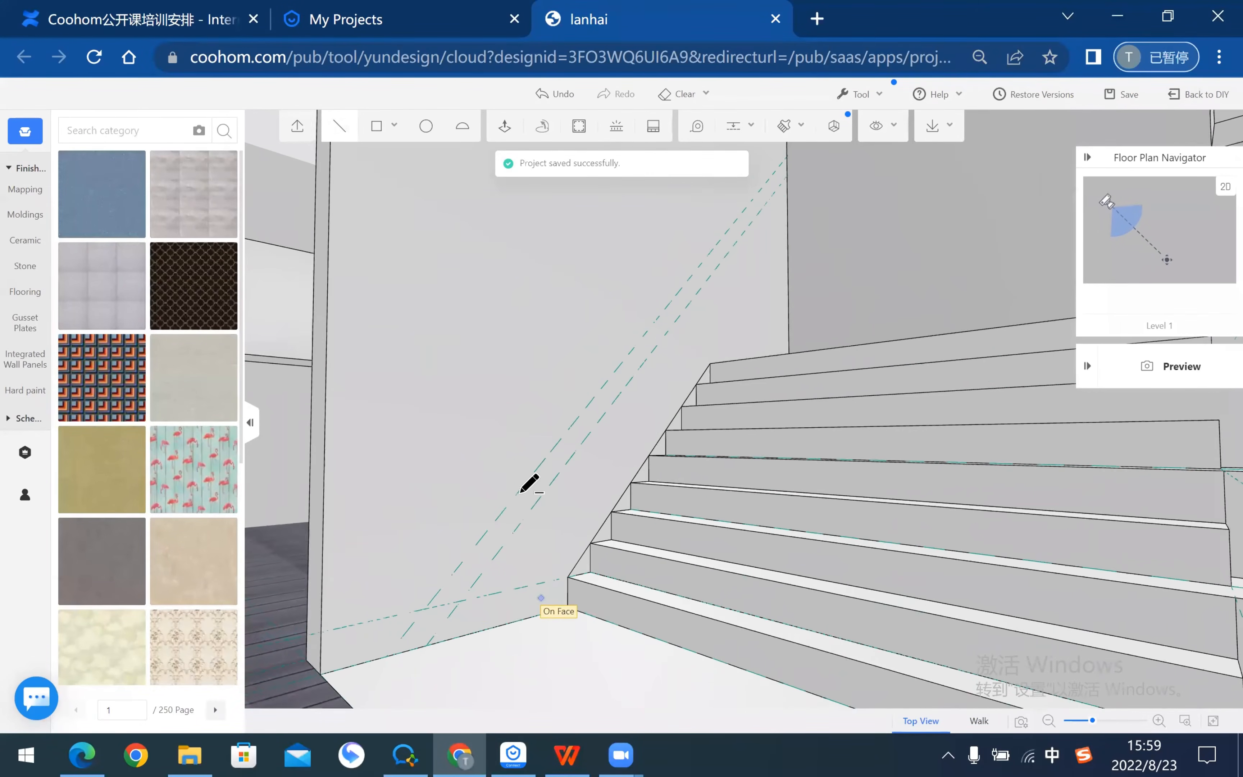
click(499, 511)
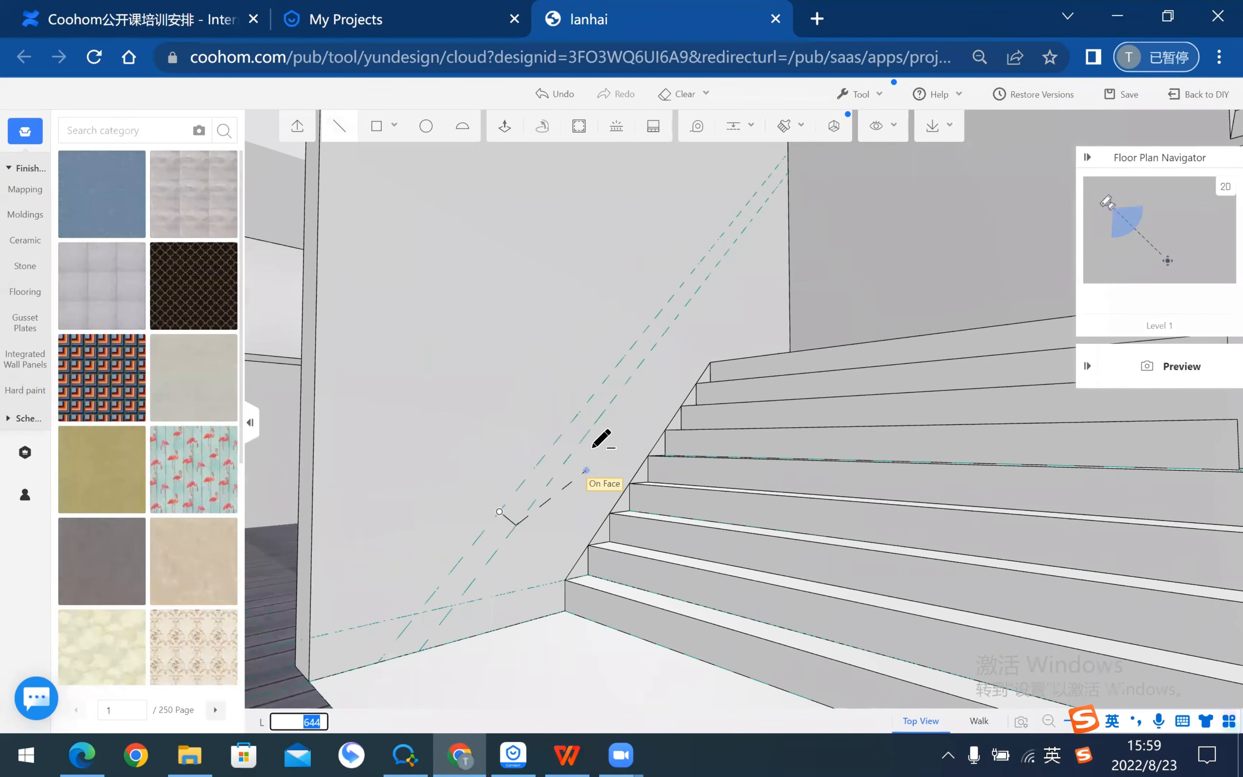
click(679, 303)
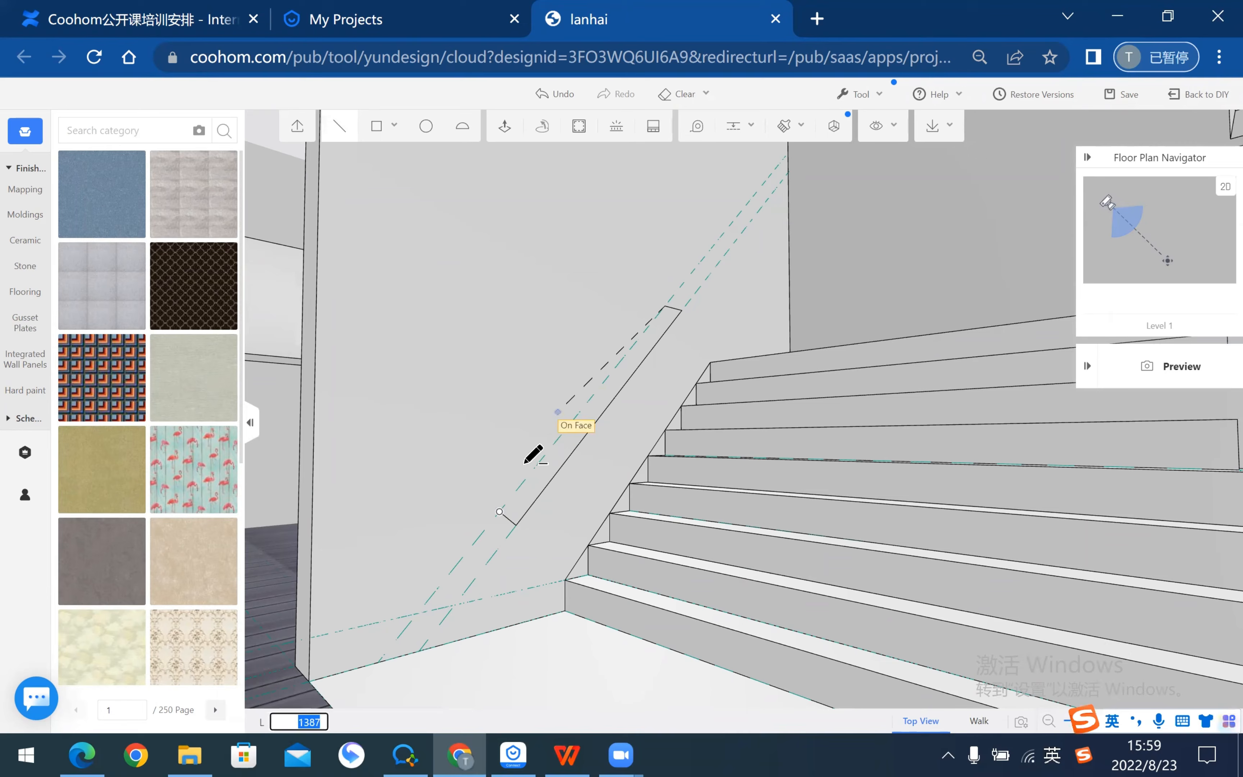
click(500, 512)
key(Escape)
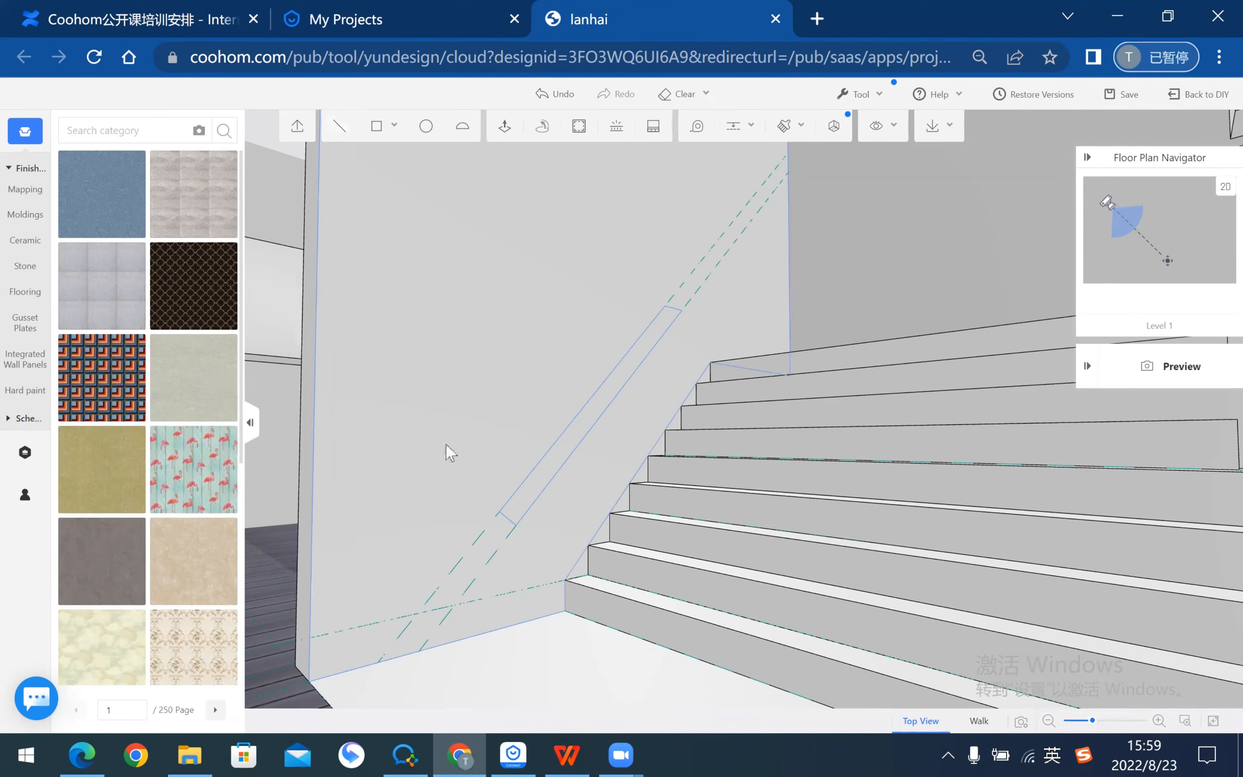
Step: Examine the handrail outline on the wall and its position relative to the stairs from several angles
scroll(483, 438, down, 3)
middle_drag(525, 435, 594, 372)
scroll(546, 419, up, 5)
middle_drag(546, 419, 772, 302)
key(d)
key(w)
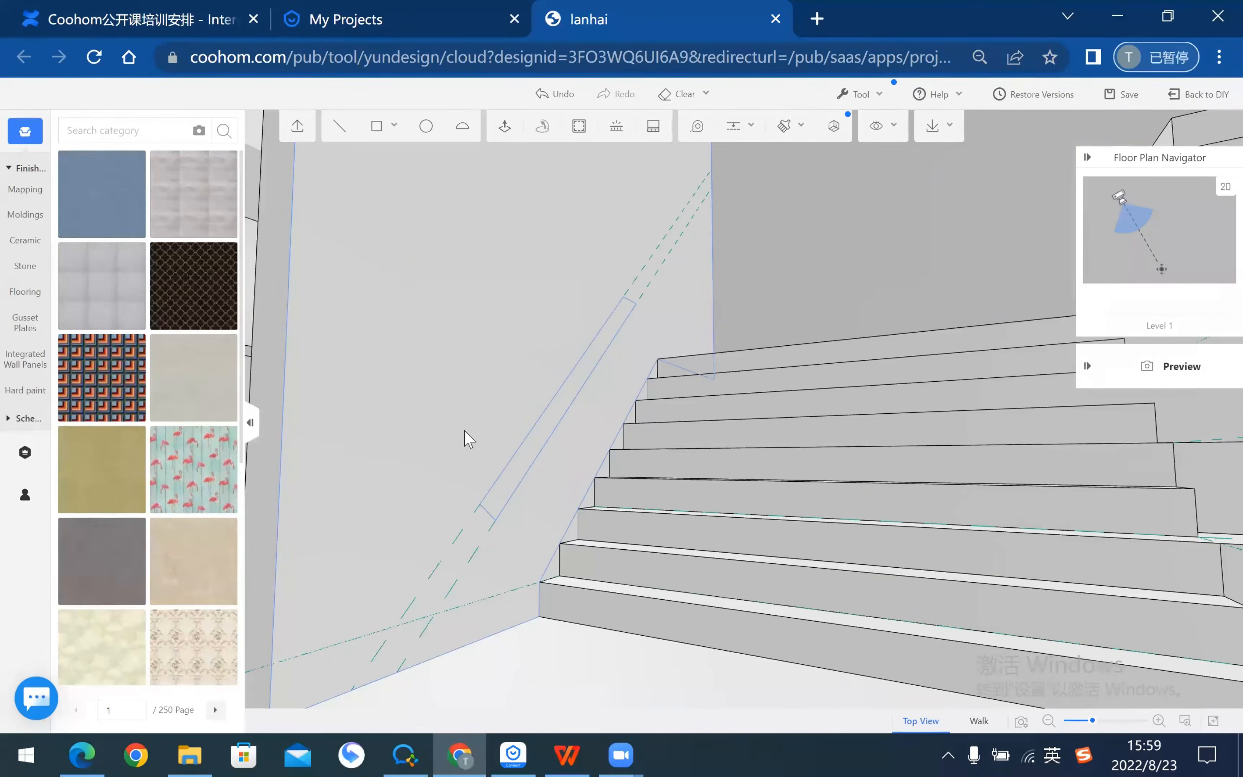
middle_drag(464, 432, 494, 449)
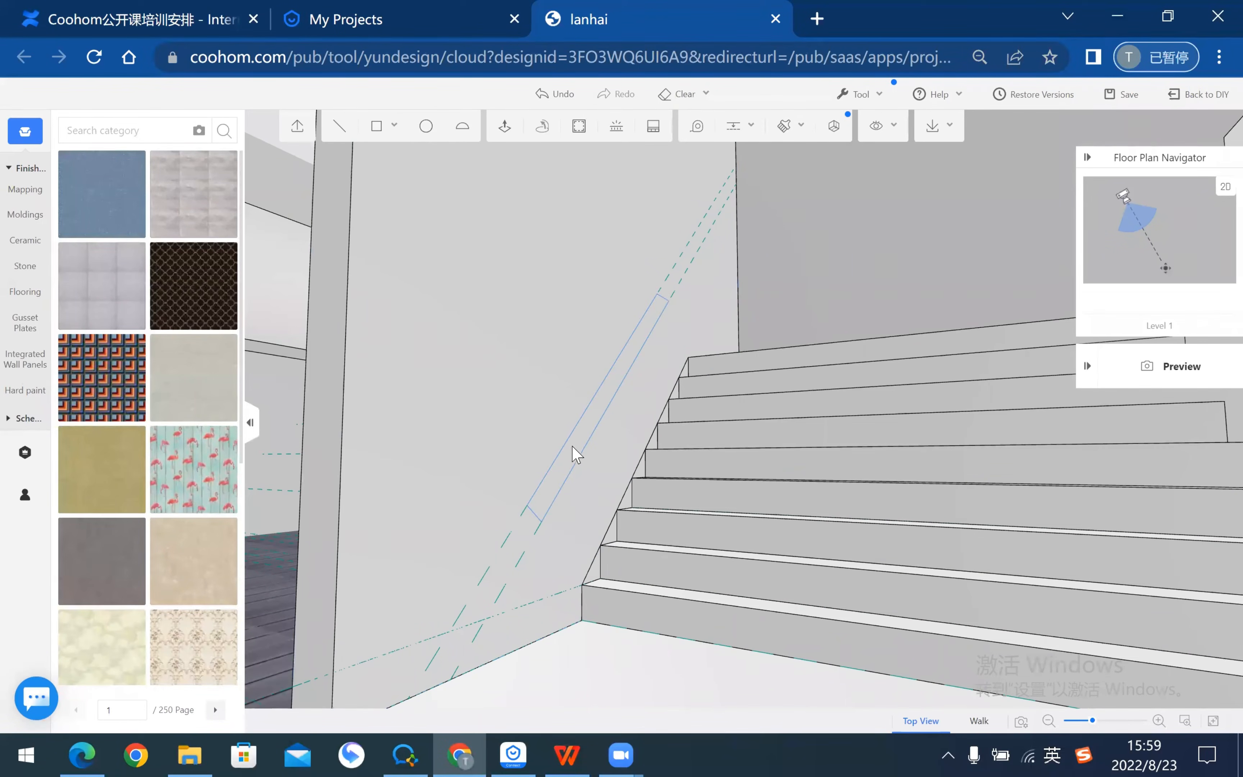
right_drag(549, 649, 583, 644)
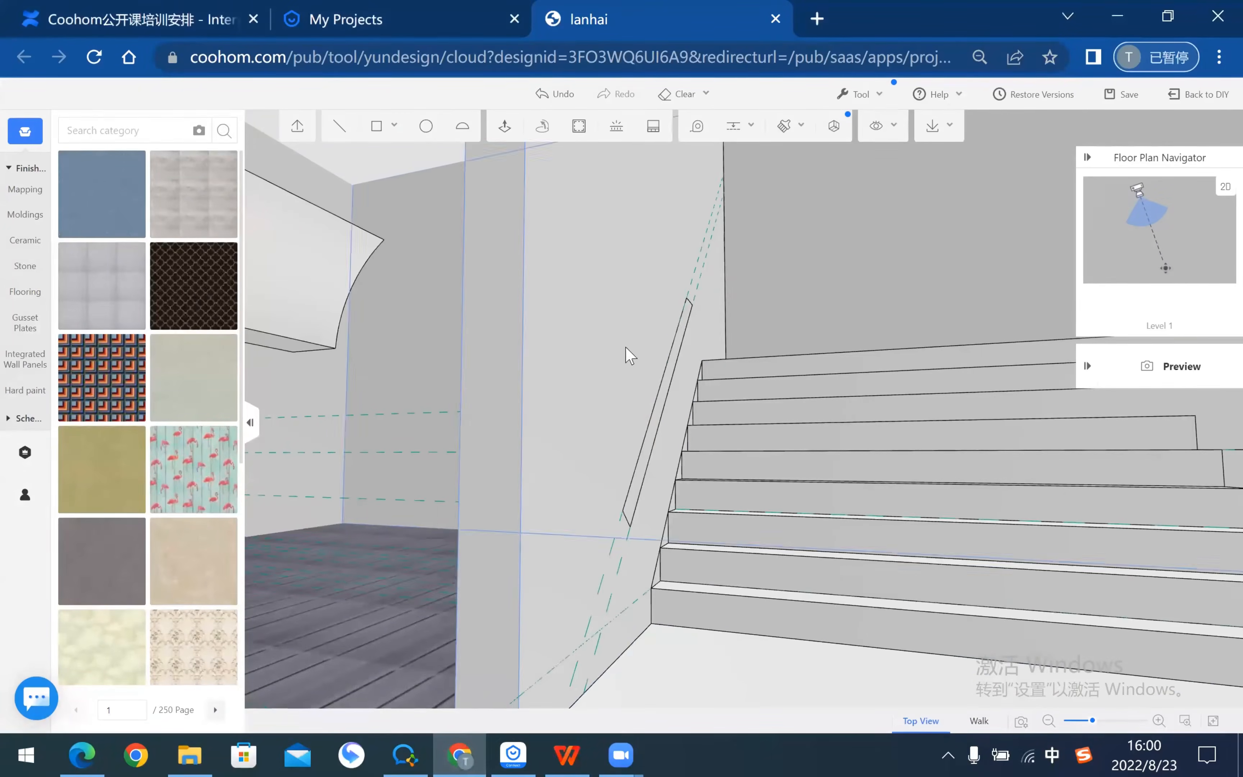
drag(633, 353, 505, 461)
click(505, 460)
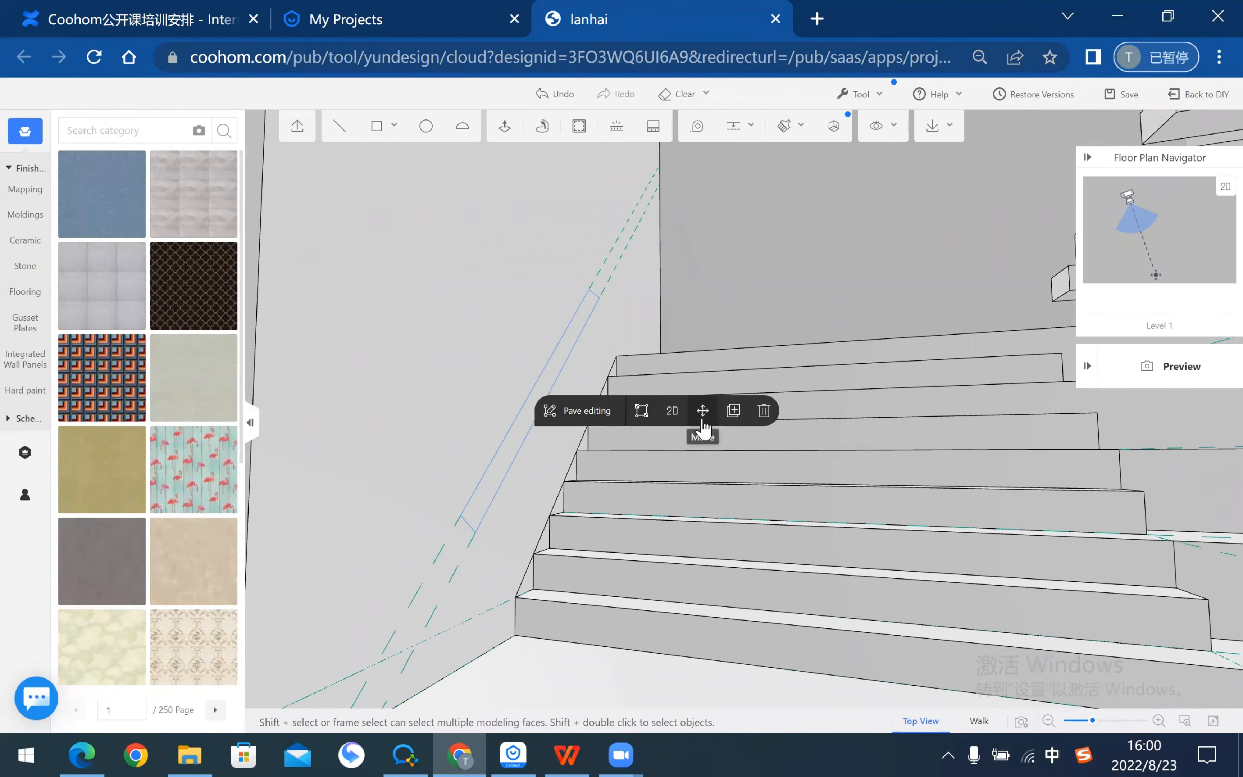
drag(425, 486, 542, 469)
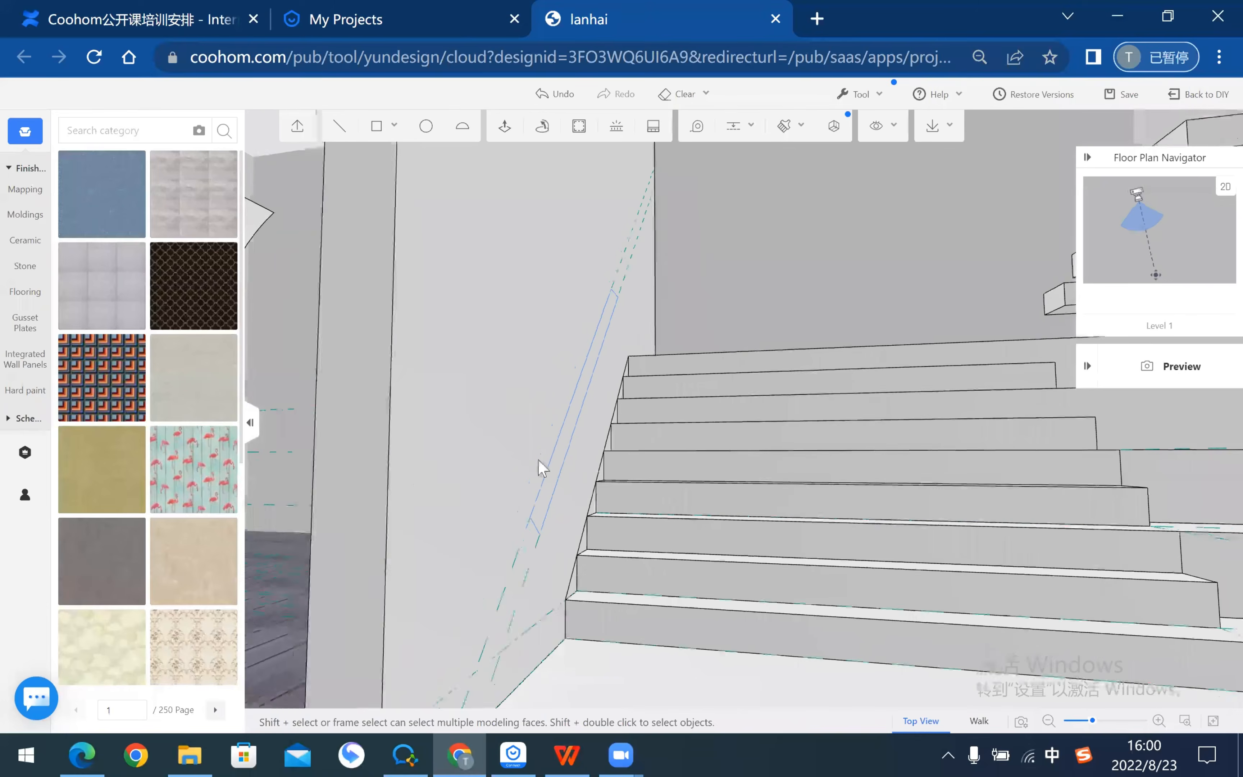
drag(575, 427, 555, 411)
right_drag(513, 329, 482, 340)
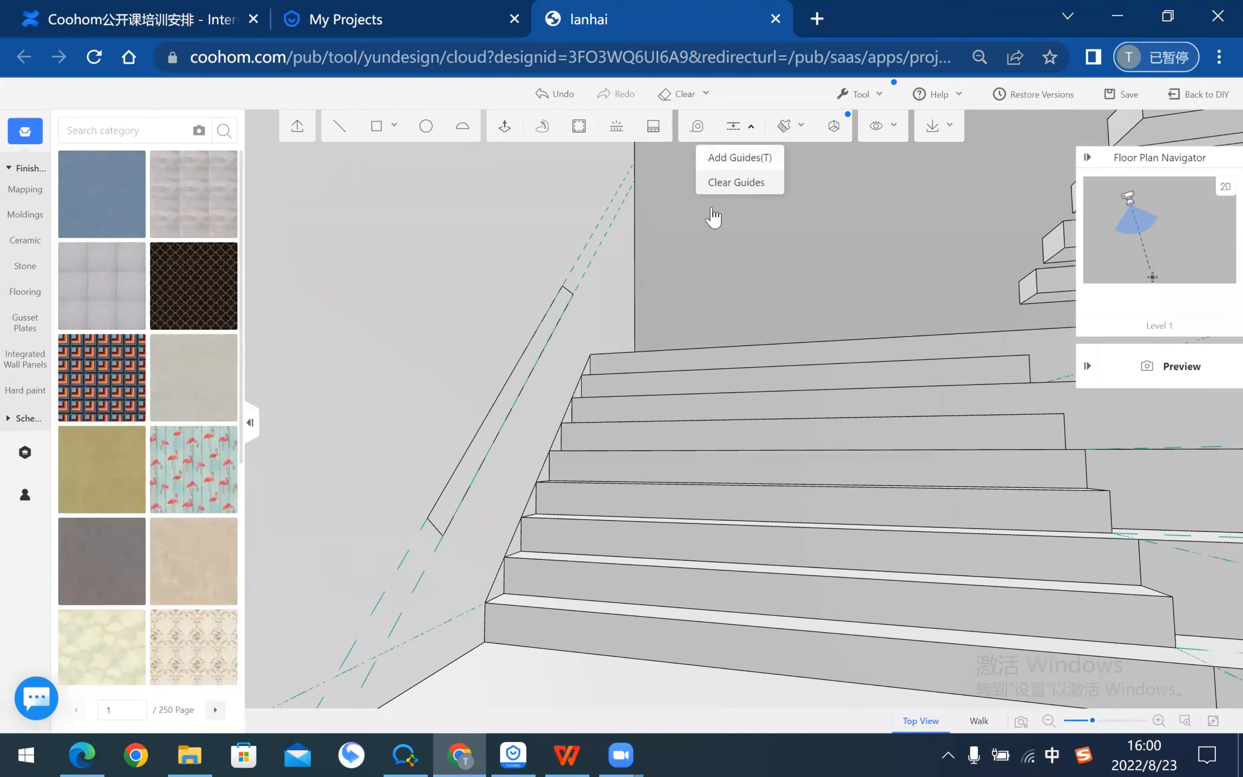
Step: Add a guide parallel to the first step's front edge, passing through the lower corner of the handrail outline
click(739, 158)
click(566, 601)
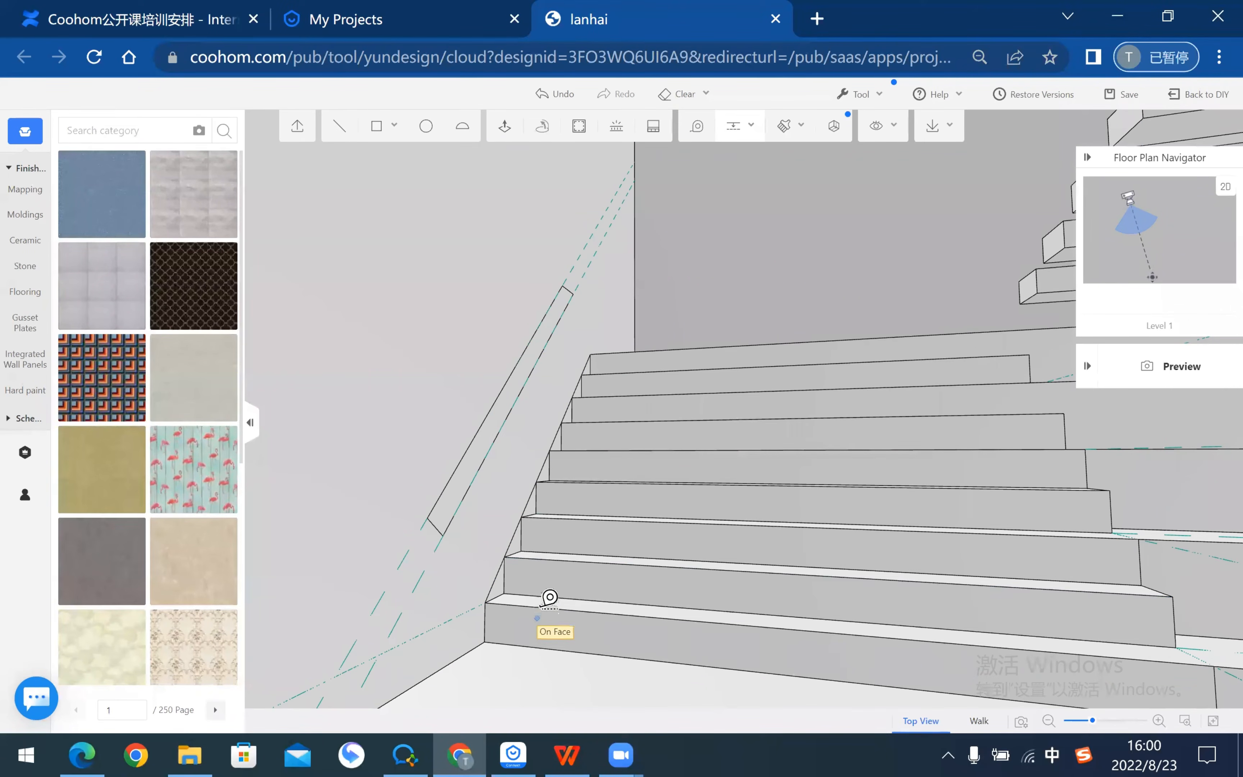
click(443, 536)
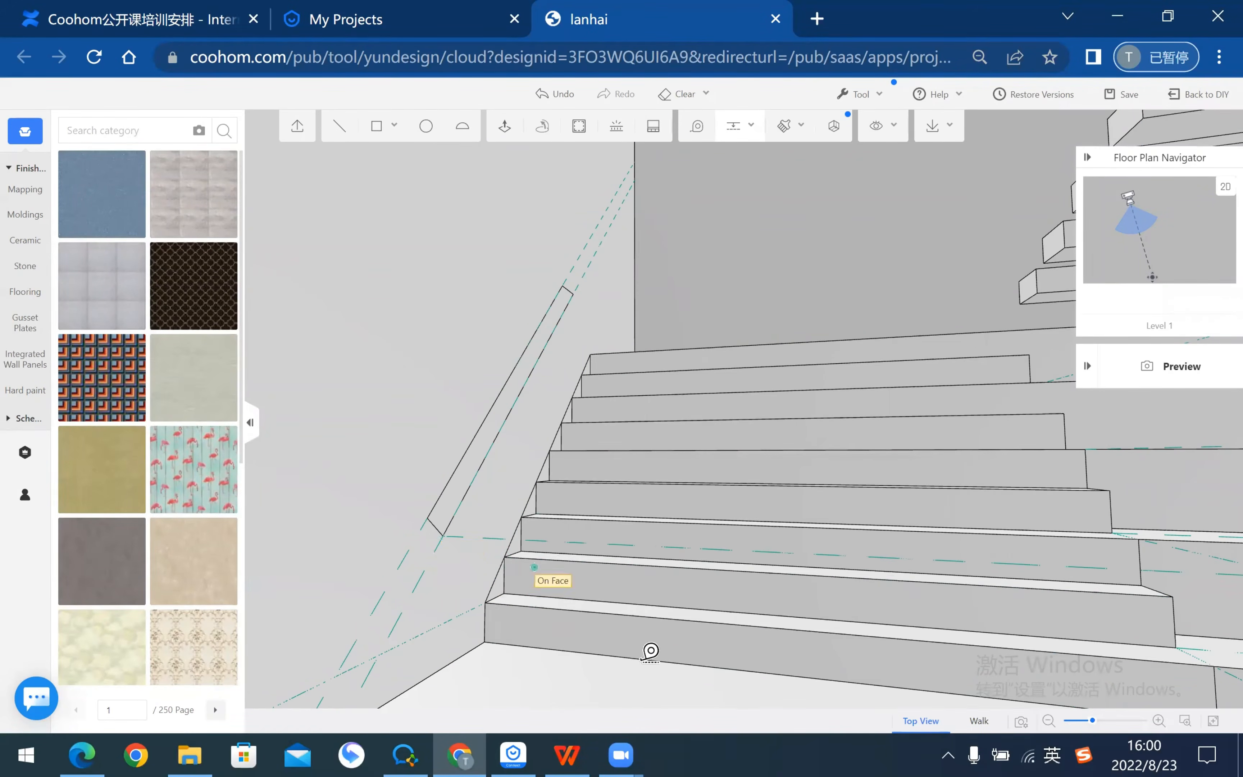
middle_drag(613, 691, 1192, 579)
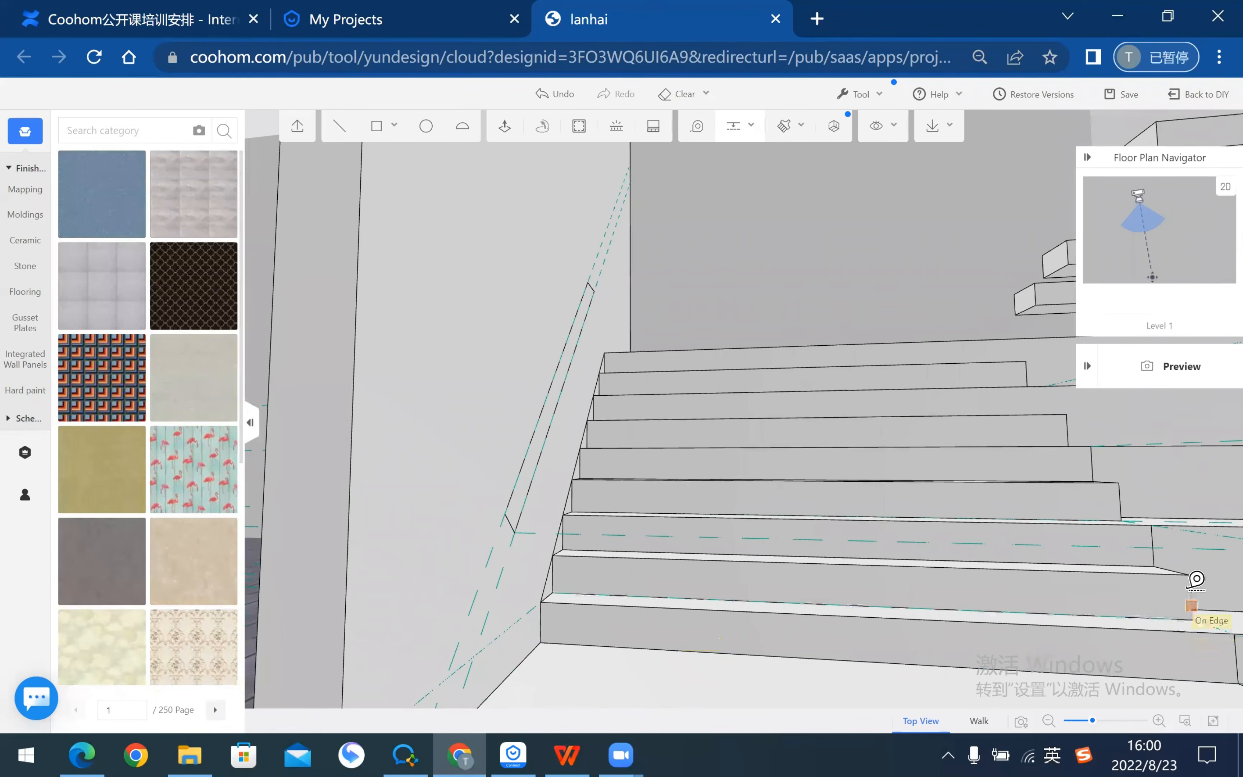
click(1190, 607)
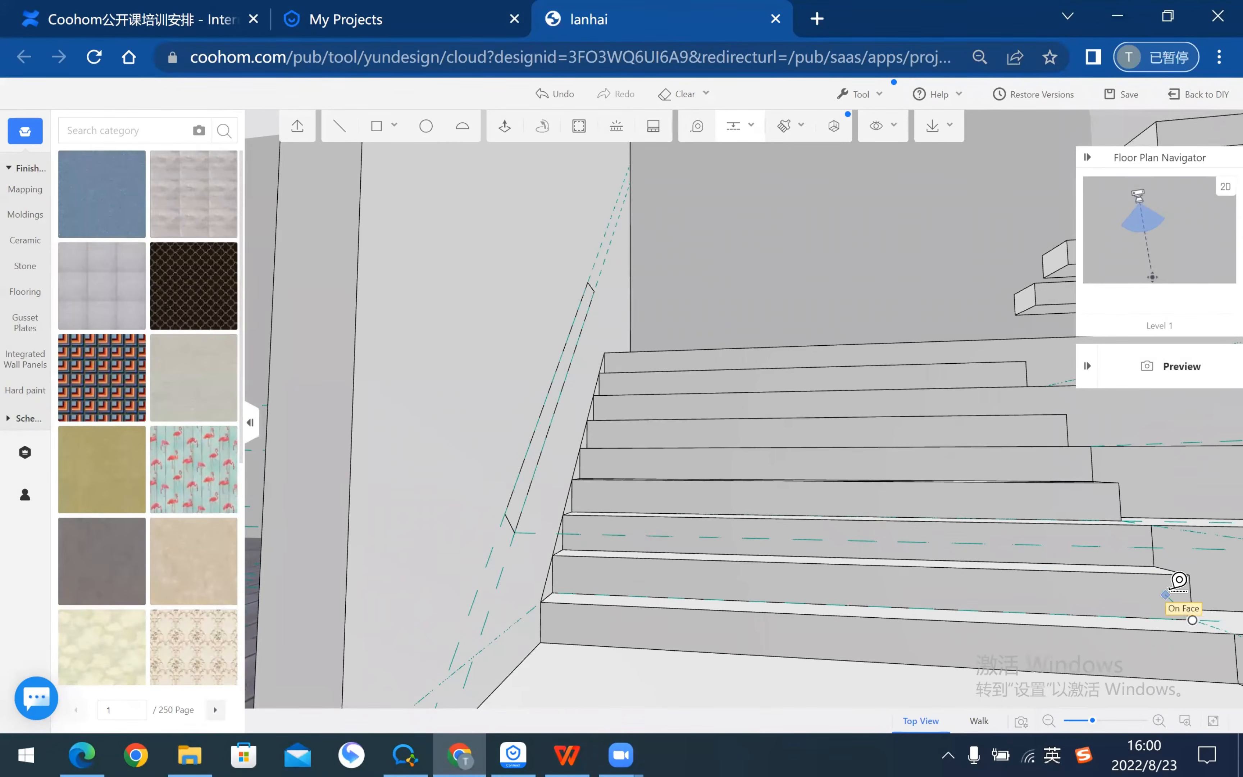
key(Escape)
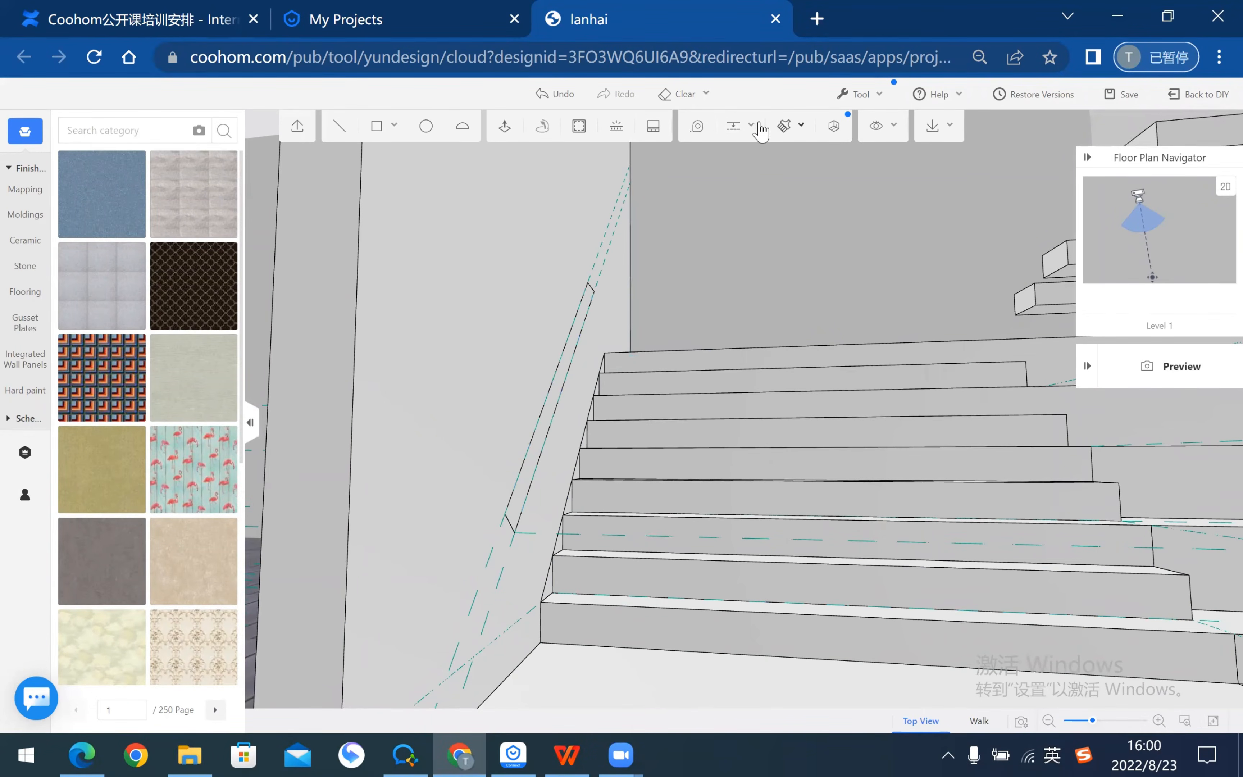
Step: Add a vertical guide on the wall beside the handrail outline, parallel to the first step's vertical edge
click(735, 128)
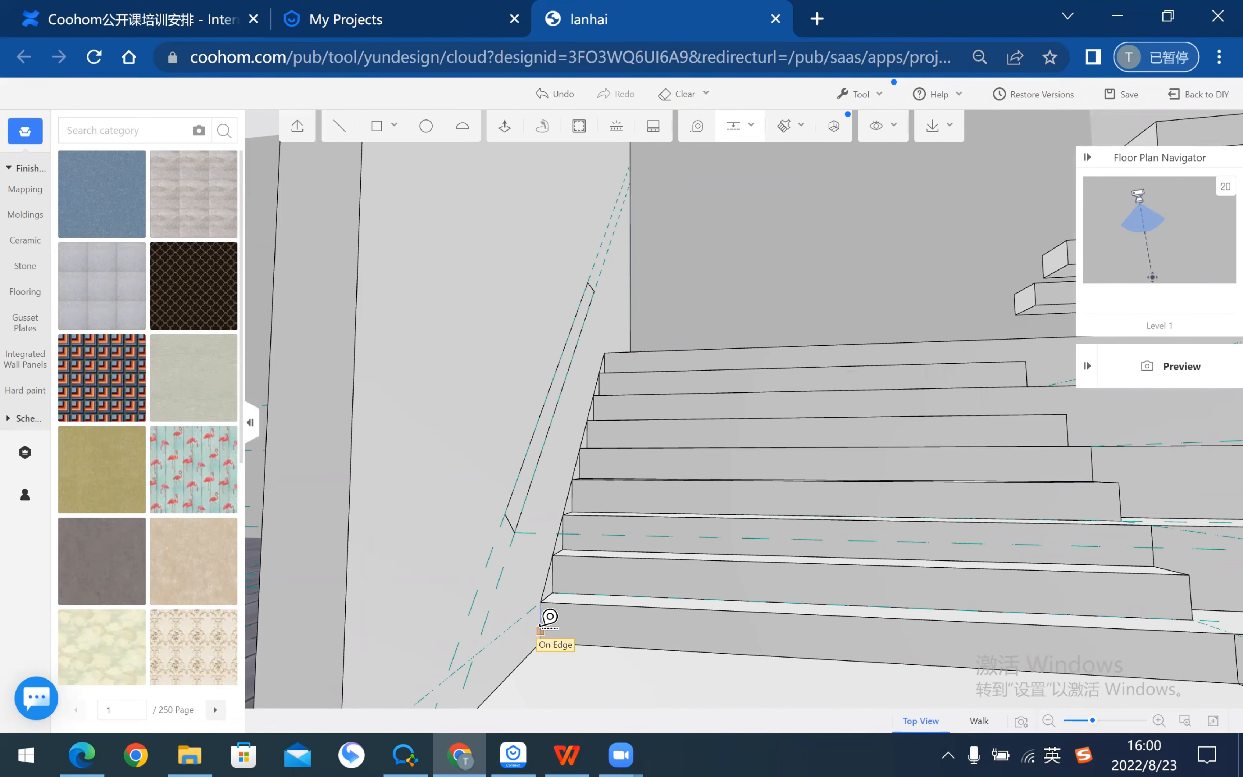
click(559, 579)
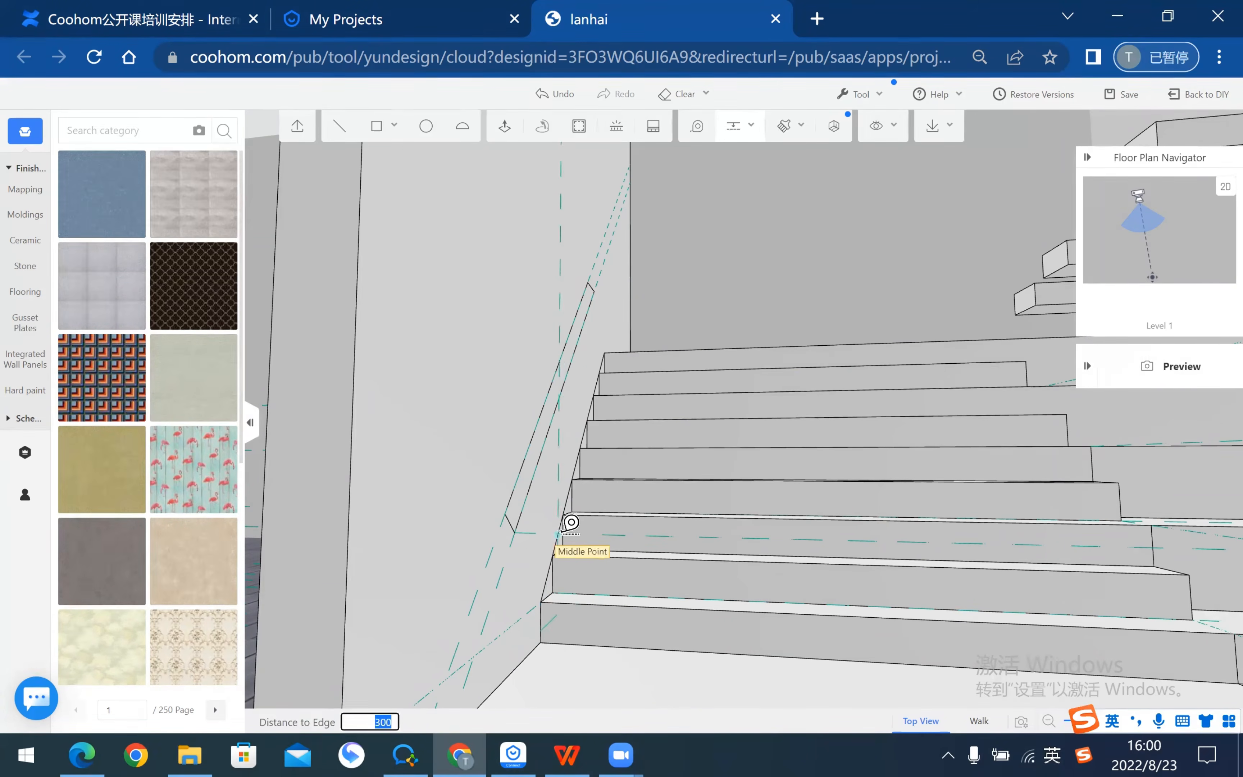
middle_drag(501, 589, 489, 581)
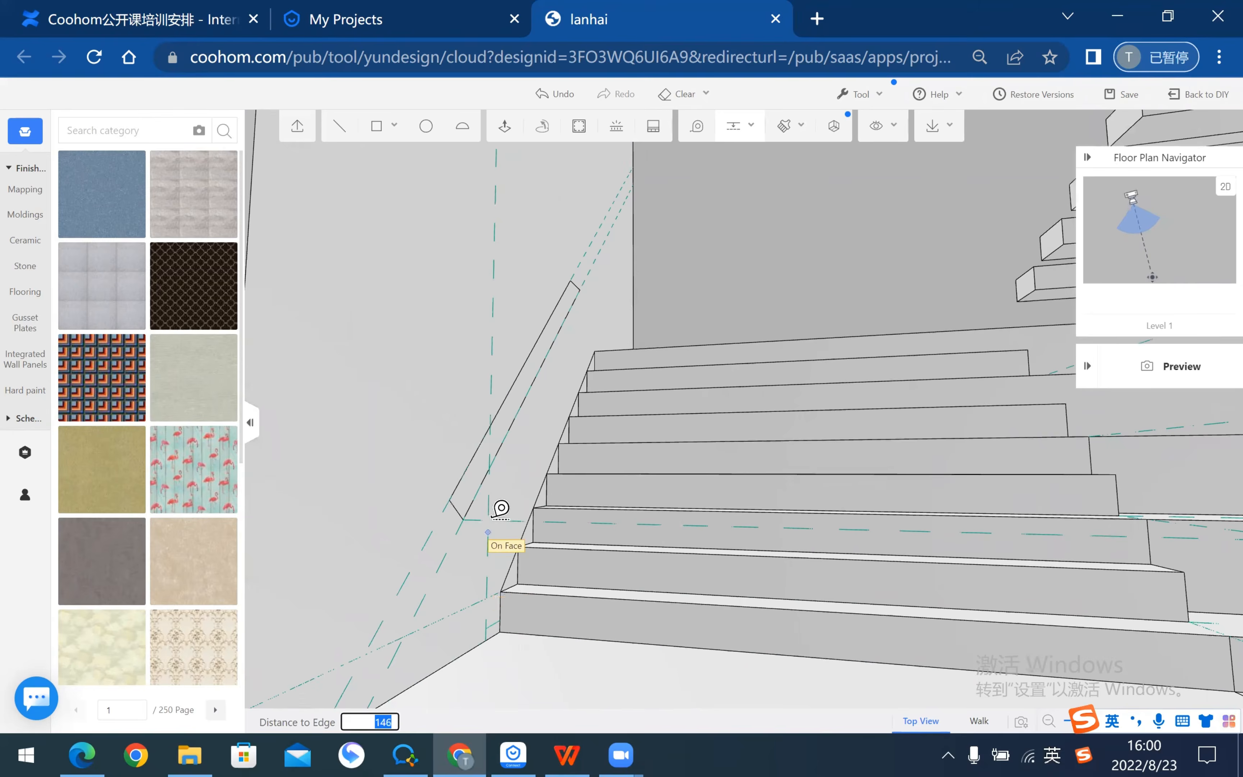
click(485, 520)
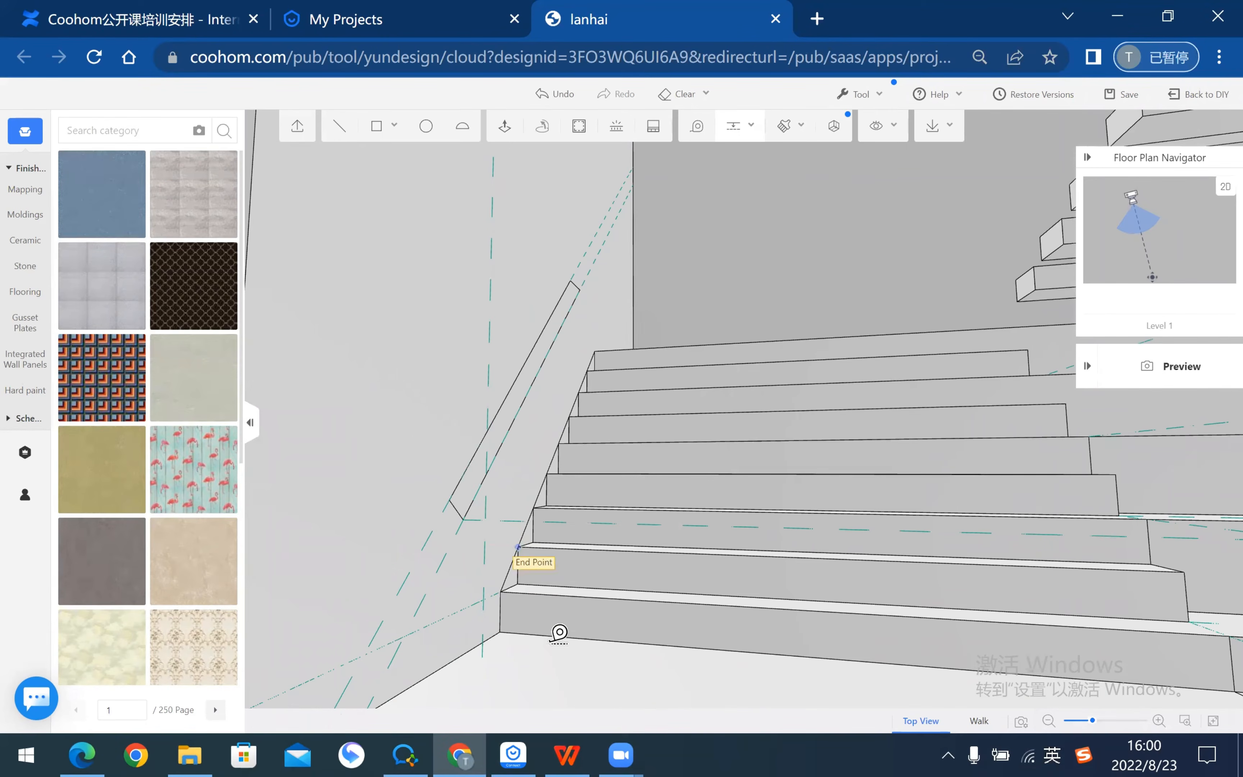
key(Escape)
middle_drag(602, 674, 576, 663)
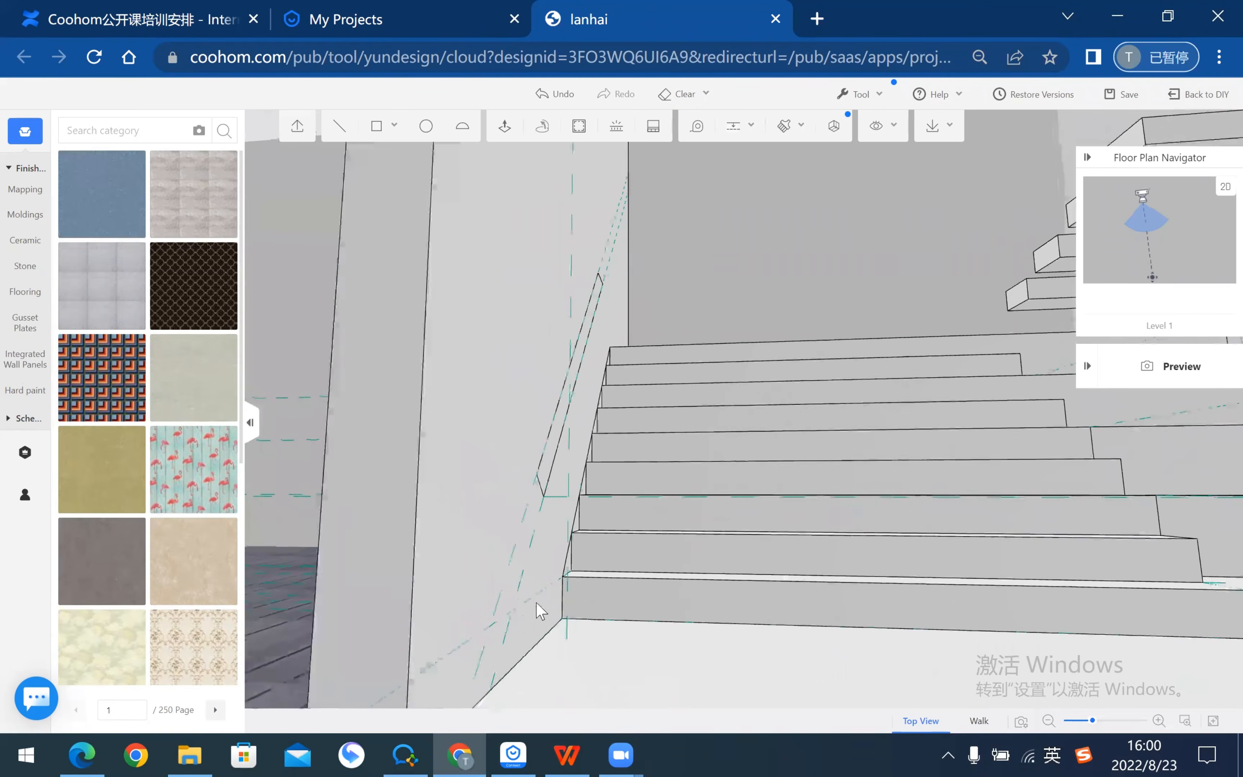
scroll(505, 478, up, 2)
click(505, 474)
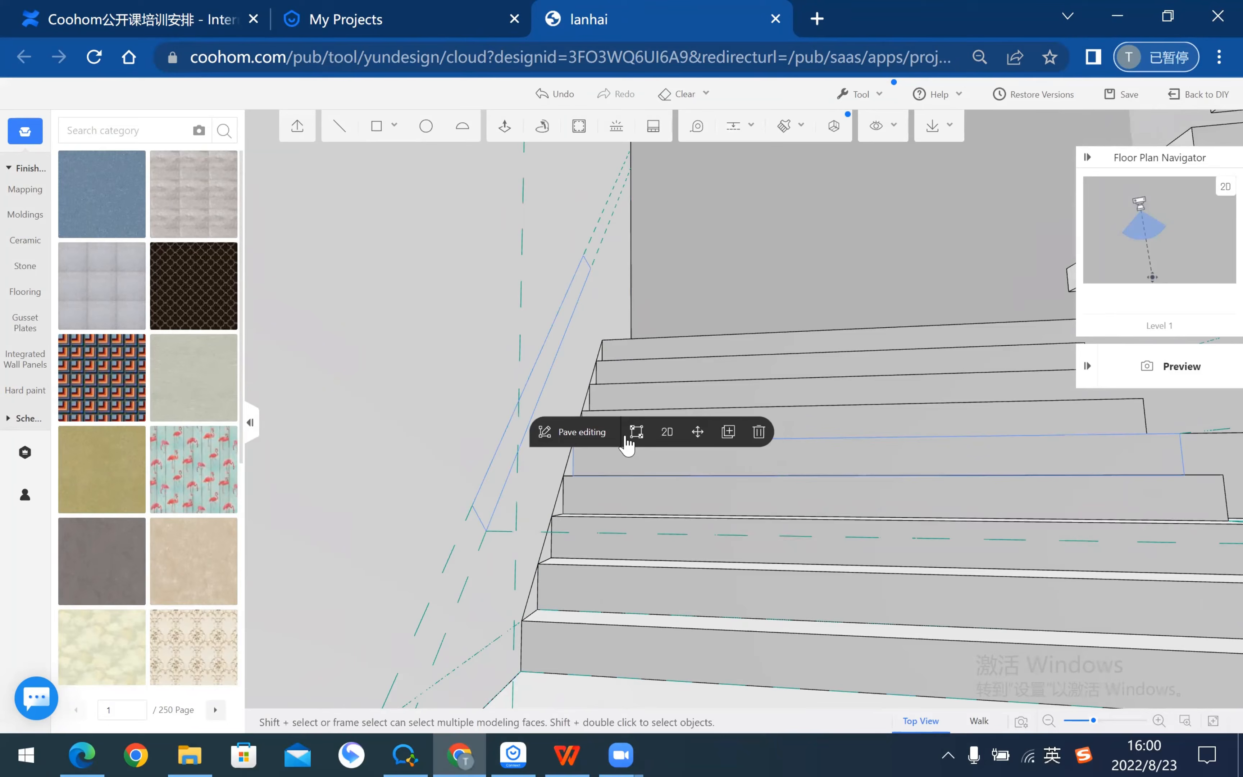
click(698, 431)
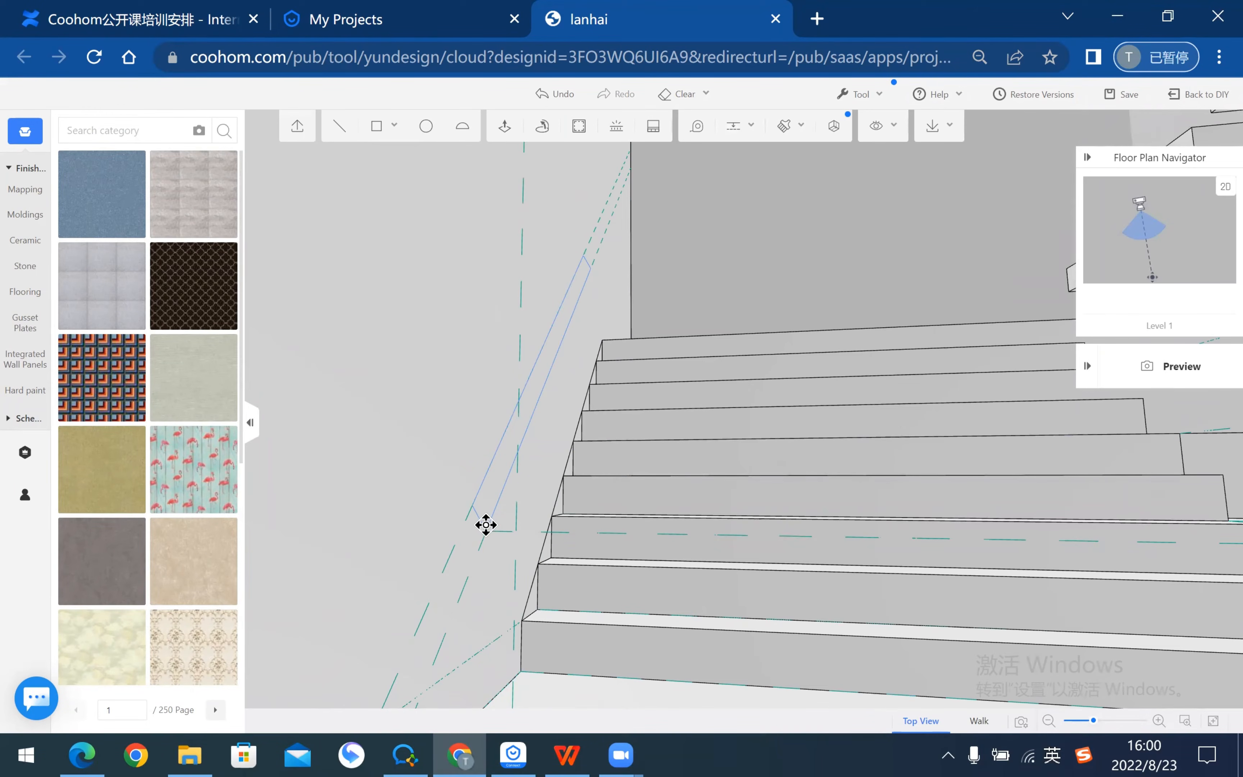
click(496, 530)
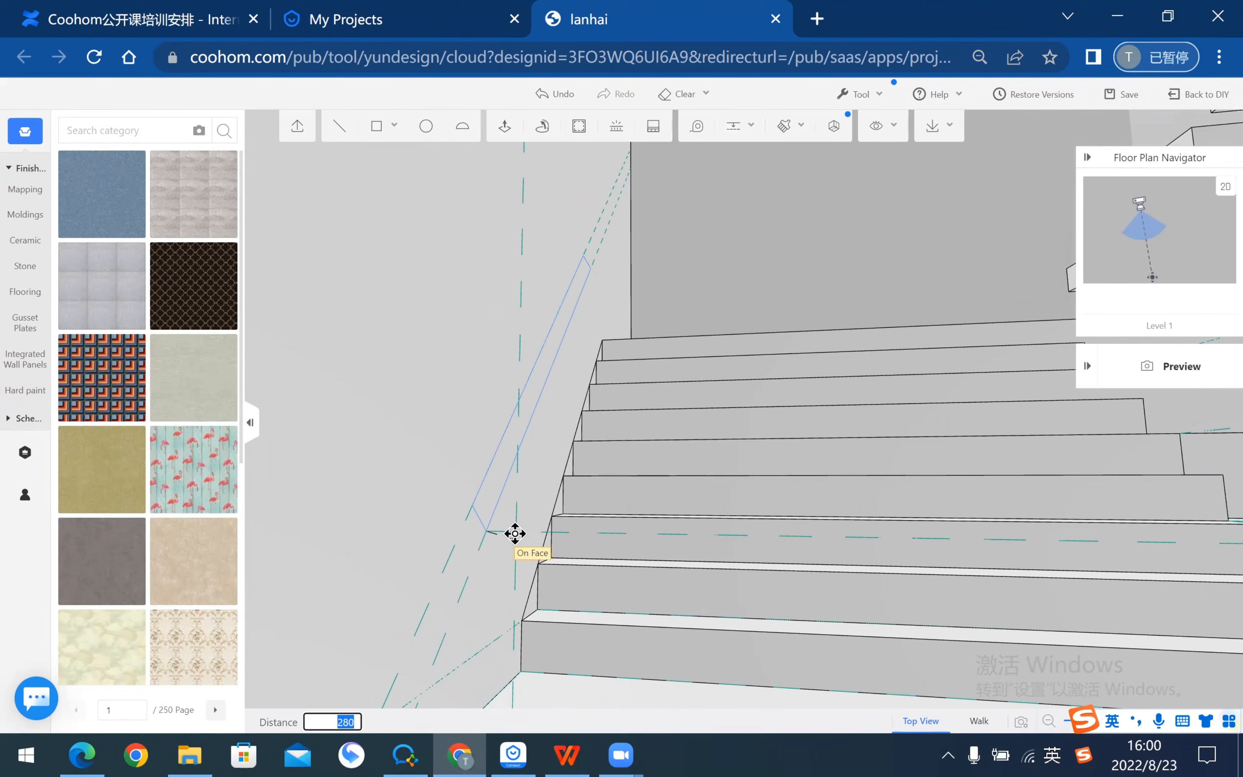
scroll(514, 555, up, 1)
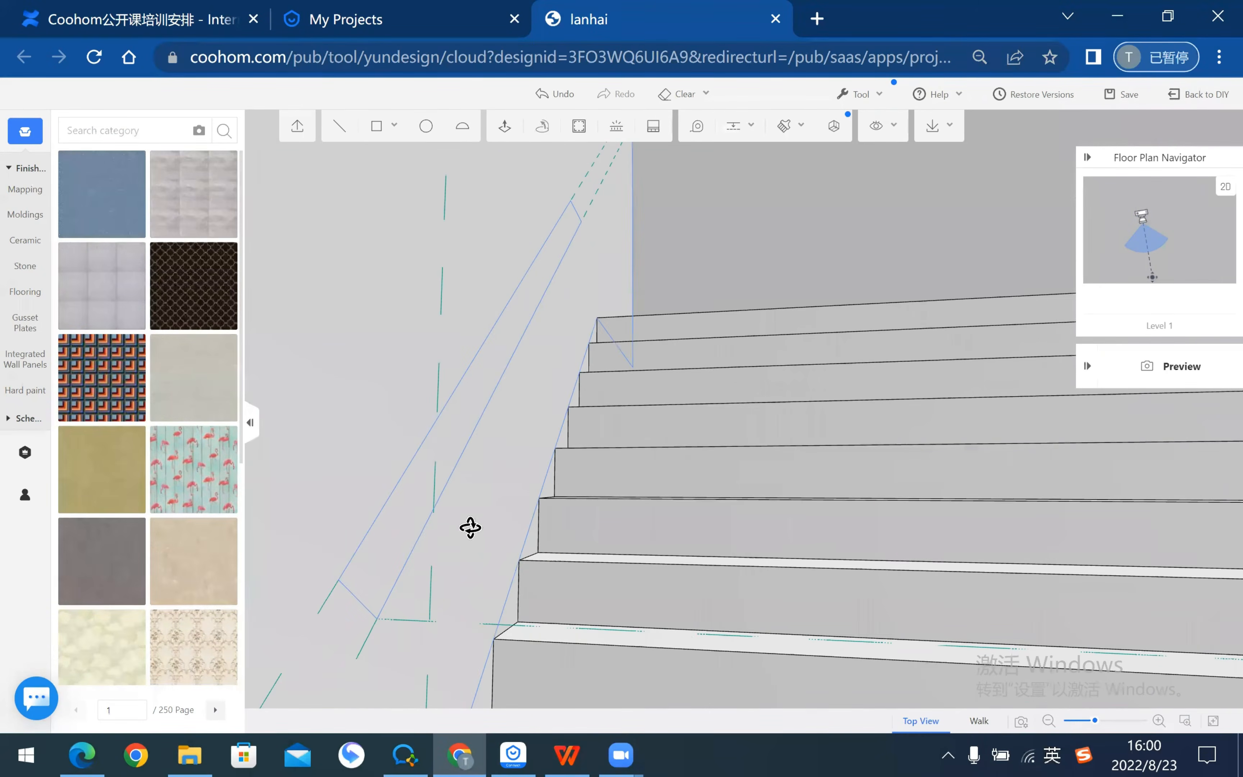
scroll(514, 514, up, 4)
middle_drag(684, 555, 1117, 569)
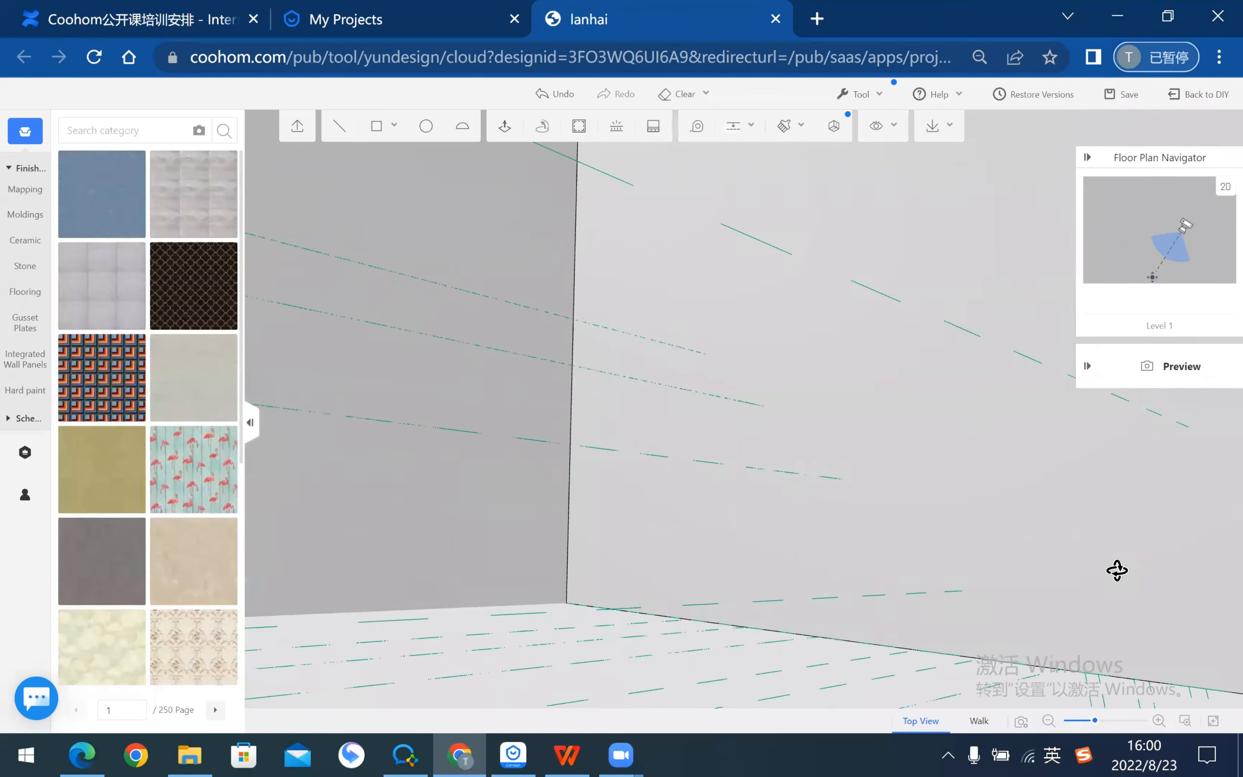
Step: Delete the vertical guide on the wall and add a new one from the wall's end edge through the outline's lower corner
middle_drag(663, 397, 788, 592)
scroll(788, 458, up, 3)
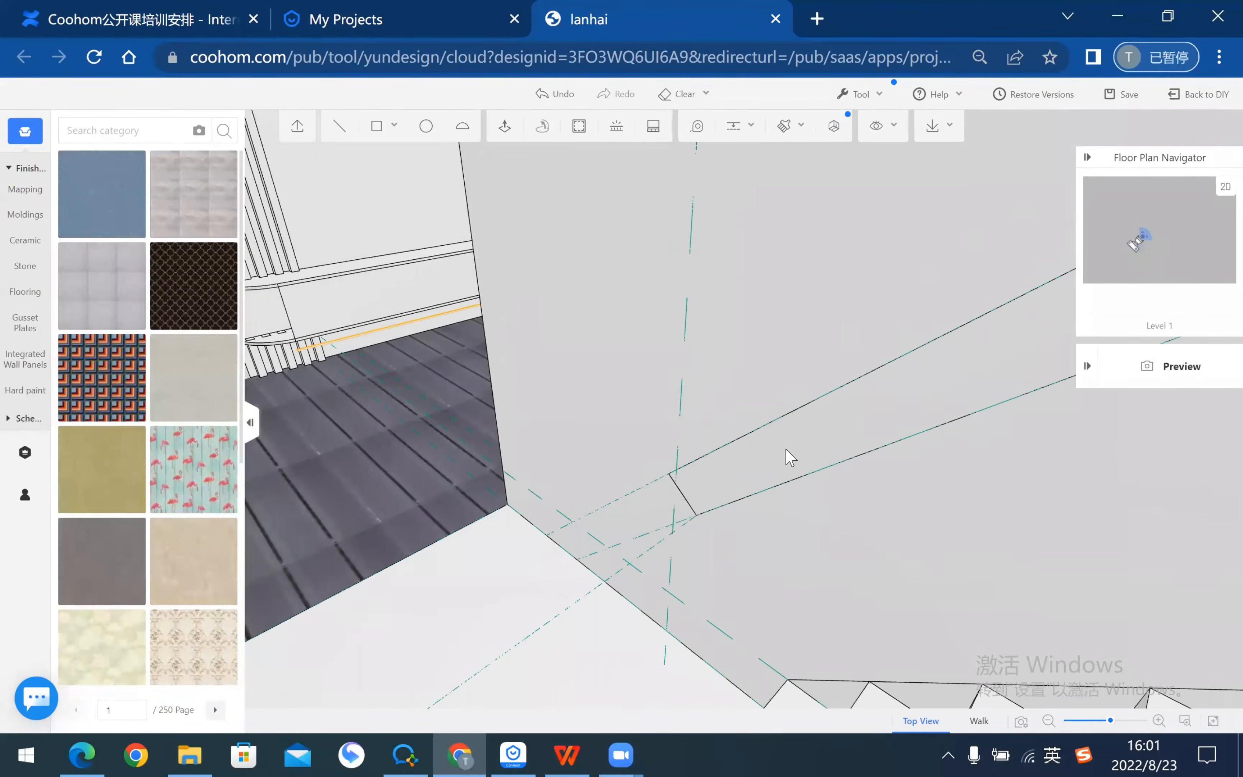
middle_drag(788, 458, 788, 447)
click(790, 442)
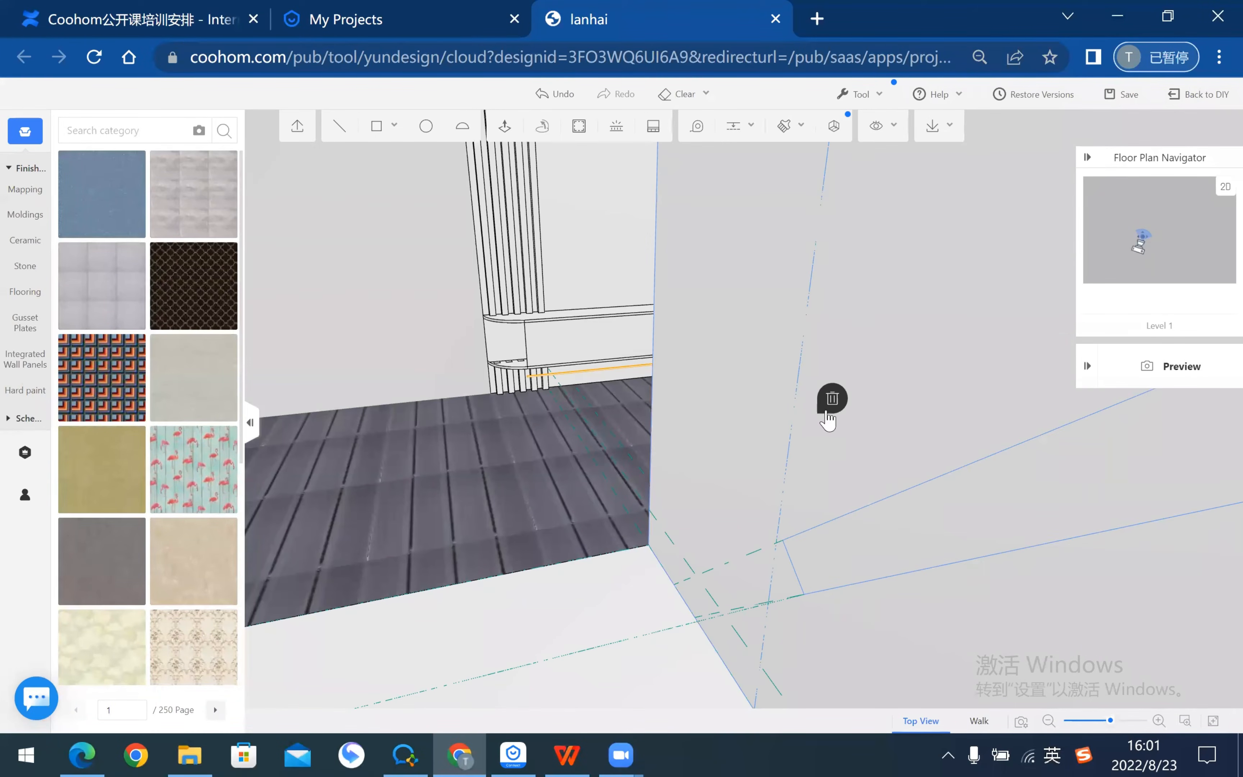
click(828, 411)
click(744, 127)
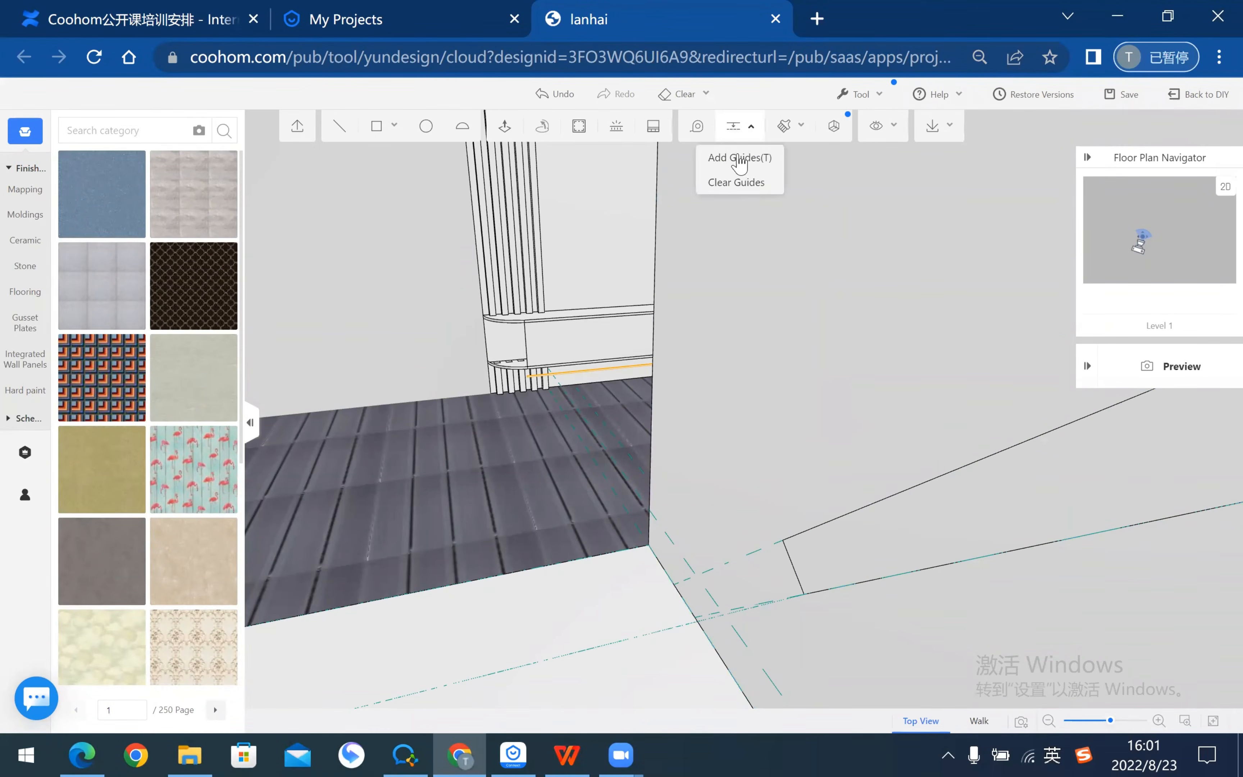
click(662, 387)
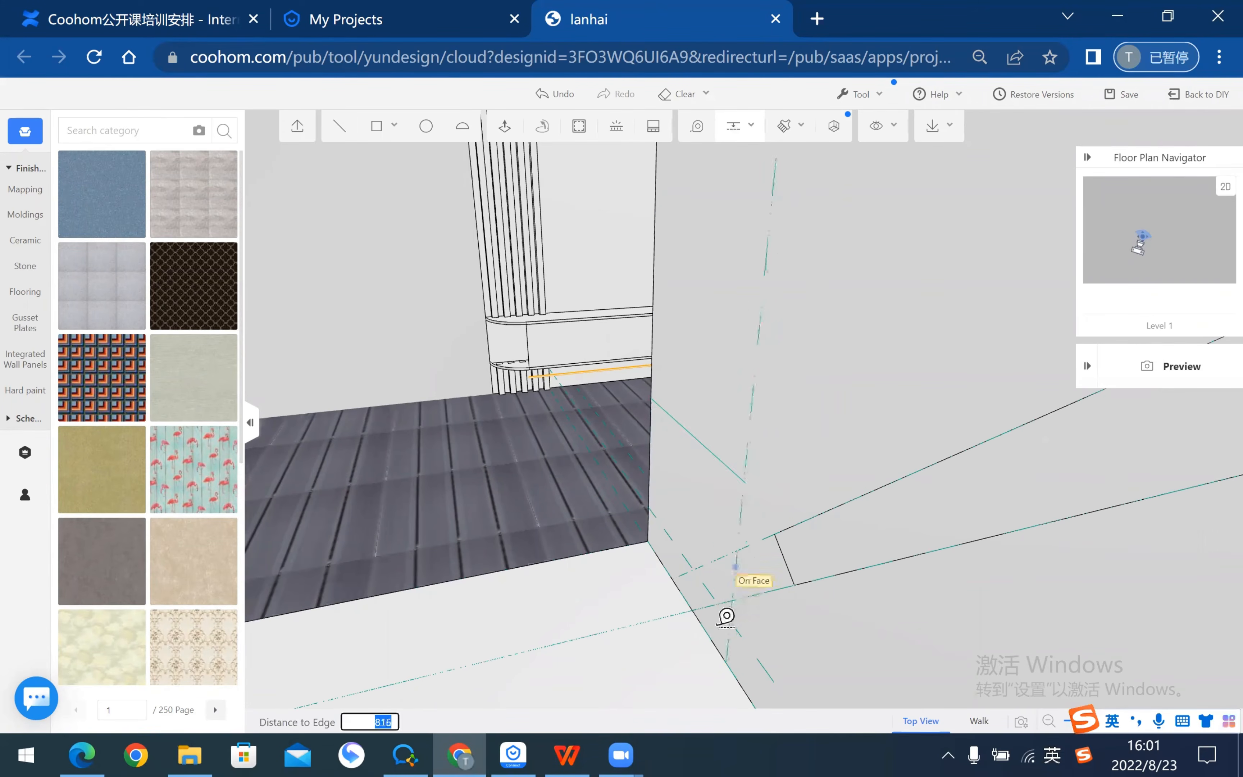
click(786, 573)
Step: Add a parallel vertical guide out from the wall along the horizontal guide, and delete the vertical guide on the wall
drag(869, 619, 591, 541)
click(676, 423)
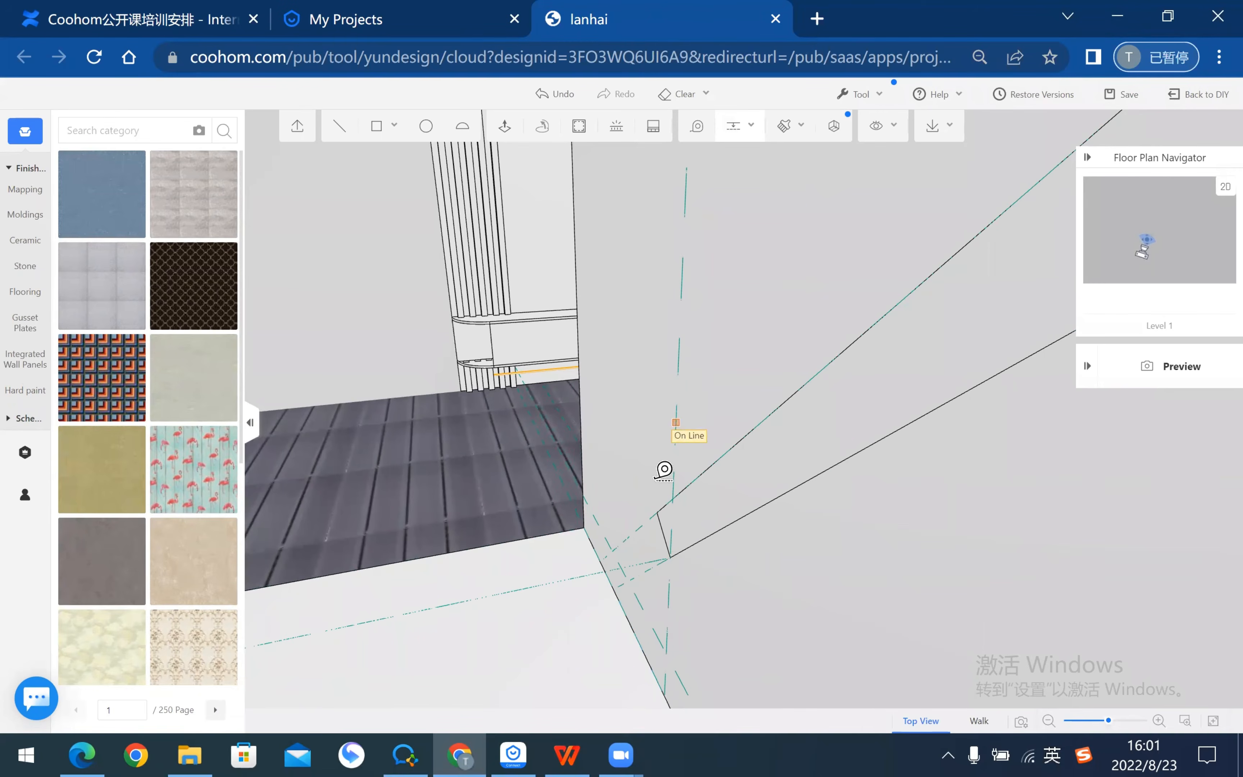
click(578, 577)
key(Escape)
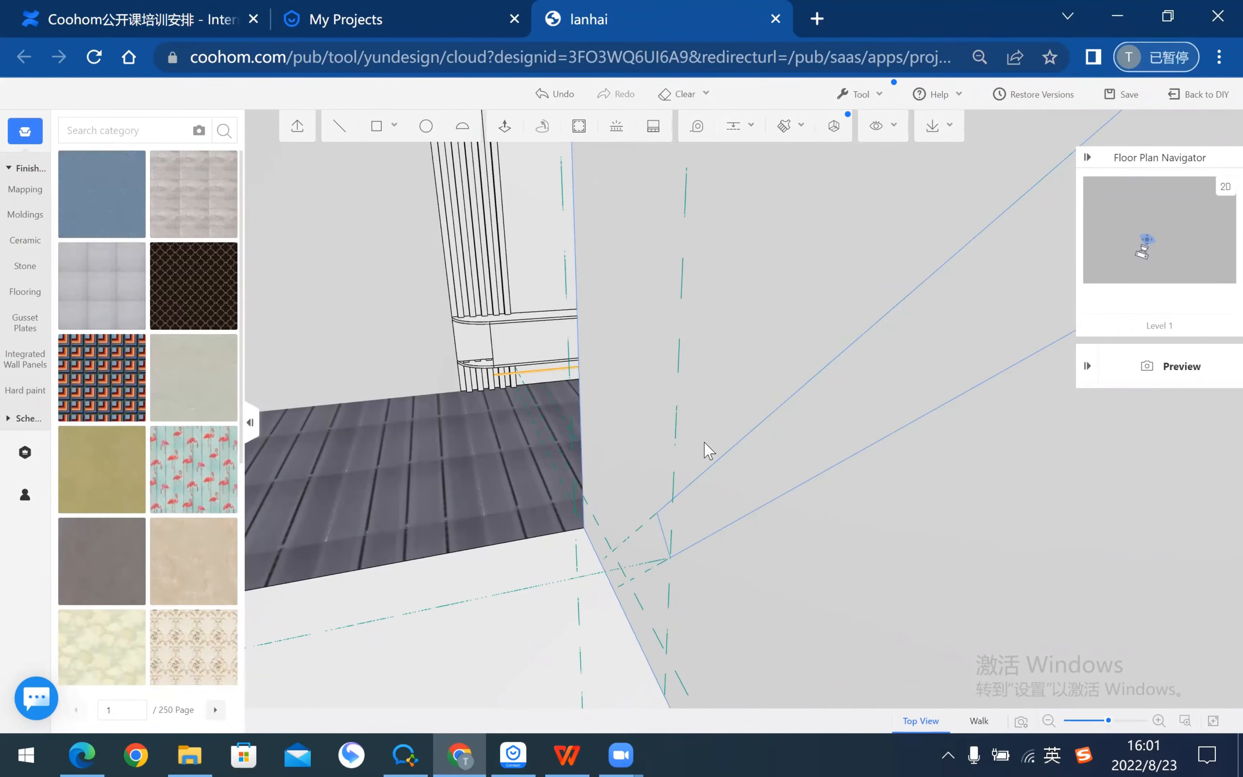
click(676, 414)
click(722, 355)
Step: Try to move the handrail outline from its lower corner to the vertical guide standing off the wall
middle_drag(765, 642, 931, 417)
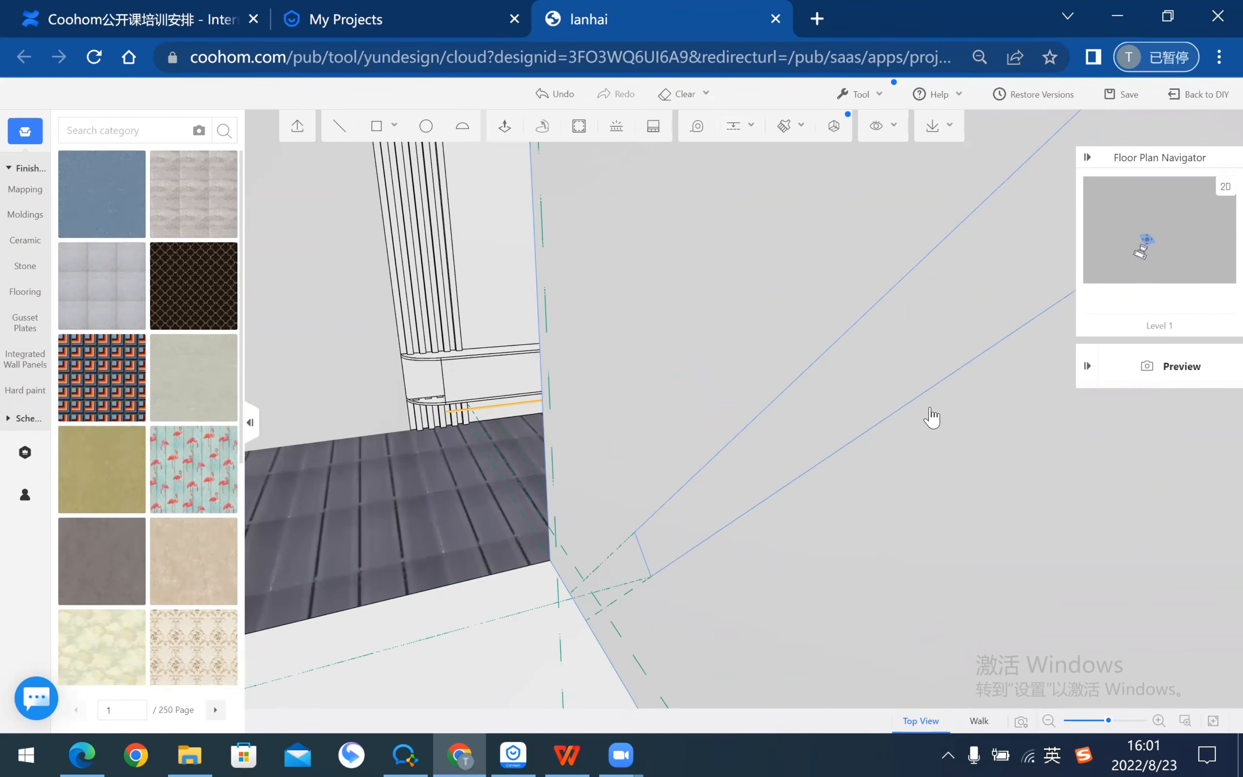
click(963, 408)
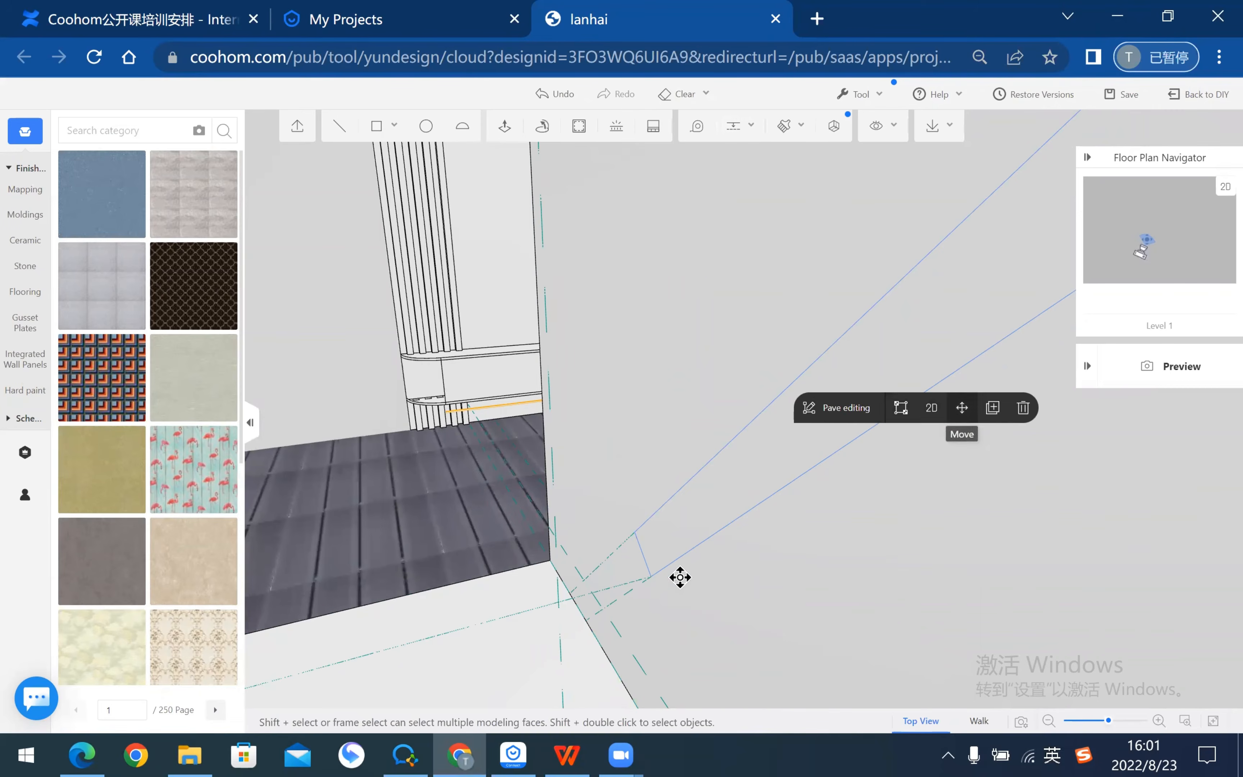
click(651, 577)
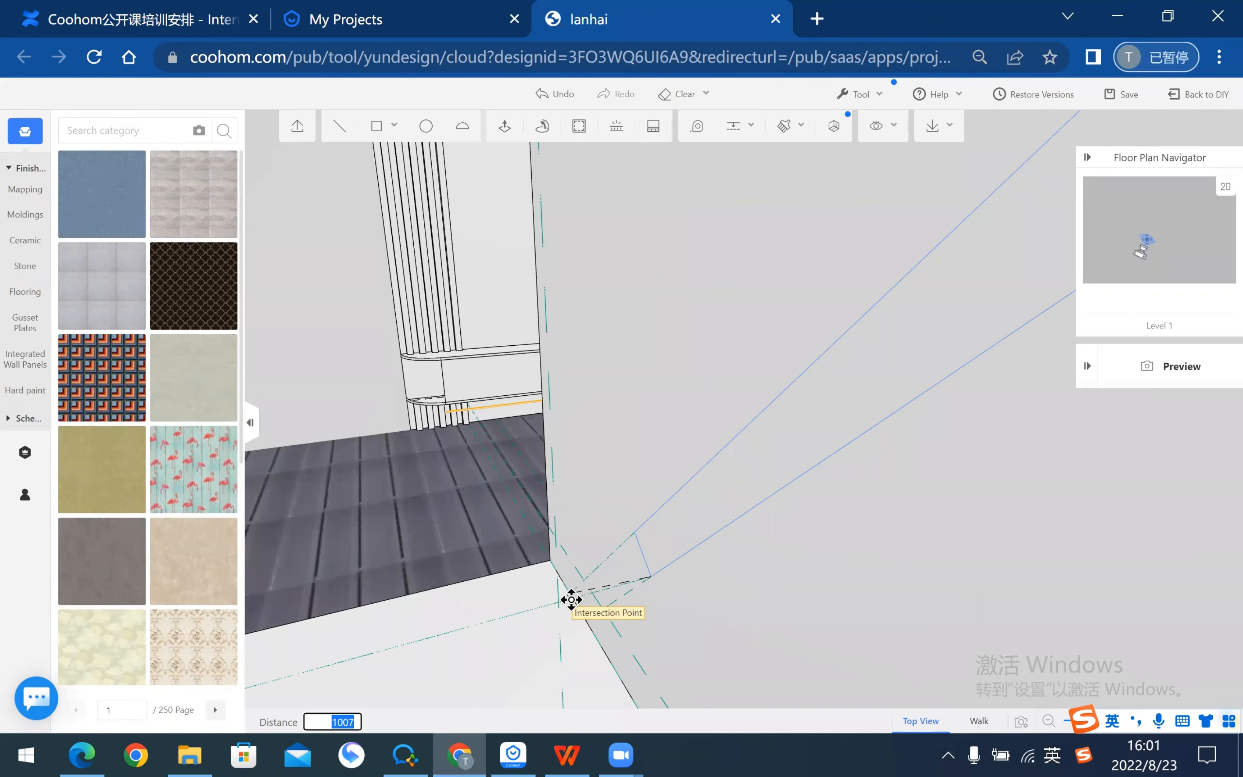
click(559, 604)
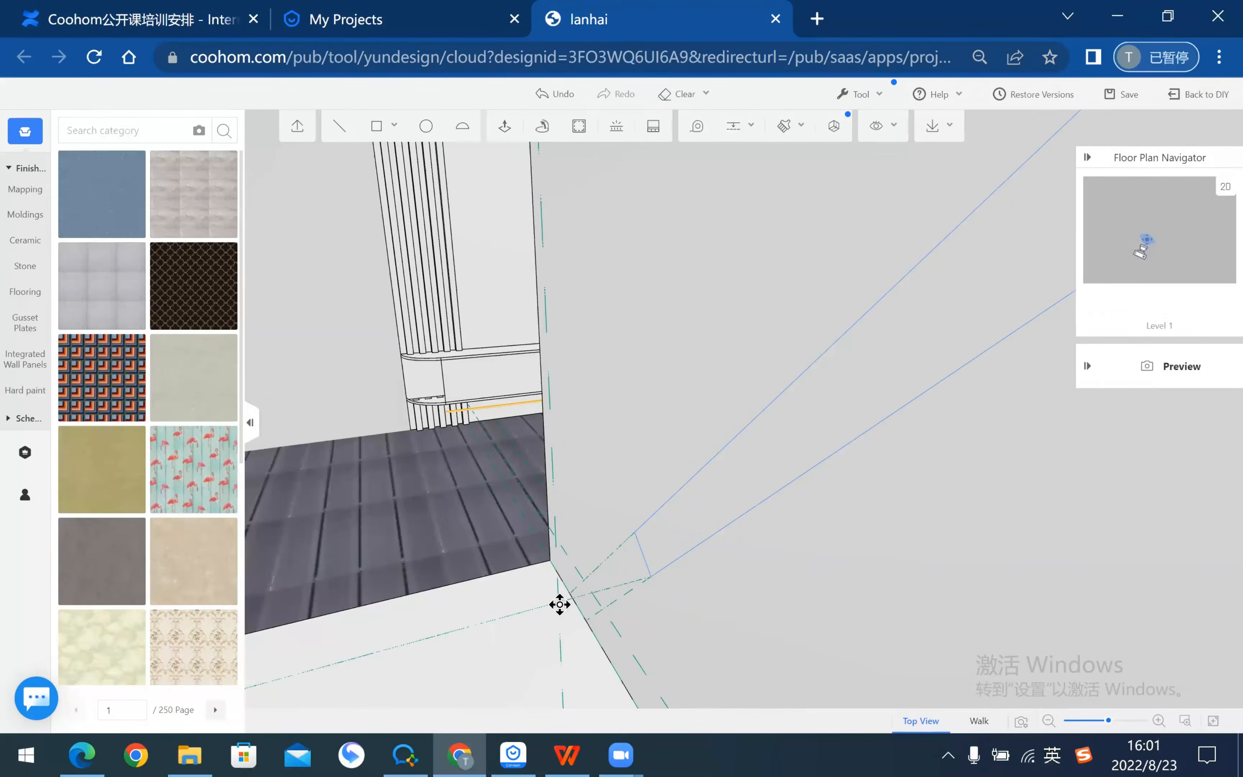
Step: Copy the handrail outline off the wall, from its lower corner to the intersection of the vertical and horizontal guides
right_drag(818, 604, 636, 528)
middle_drag(688, 501, 822, 461)
click(897, 449)
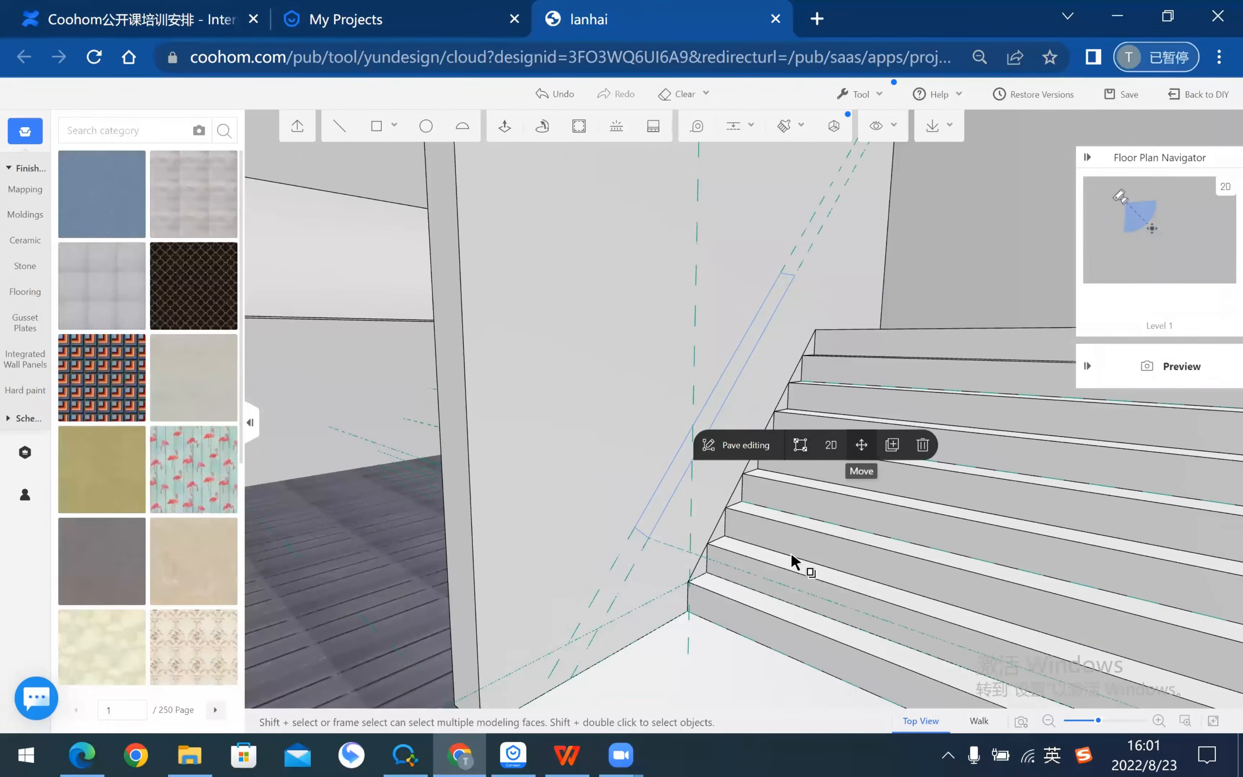
click(649, 539)
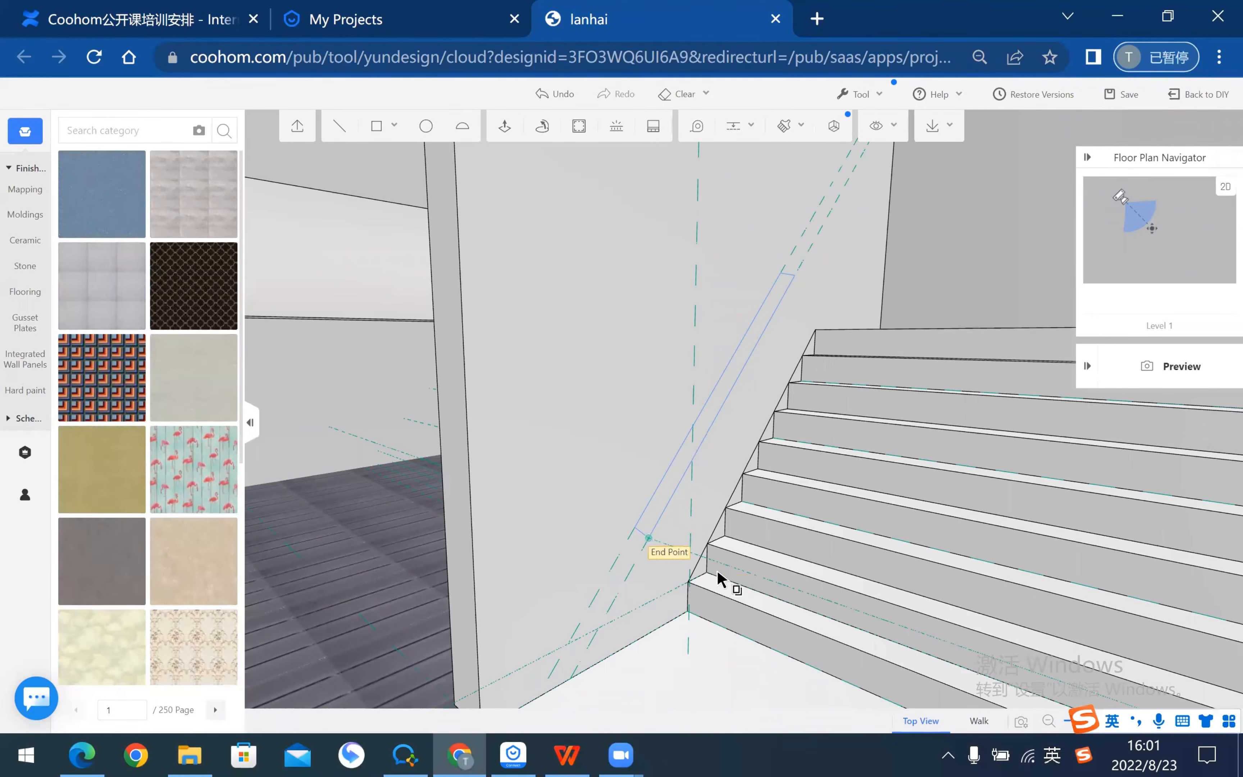
click(689, 551)
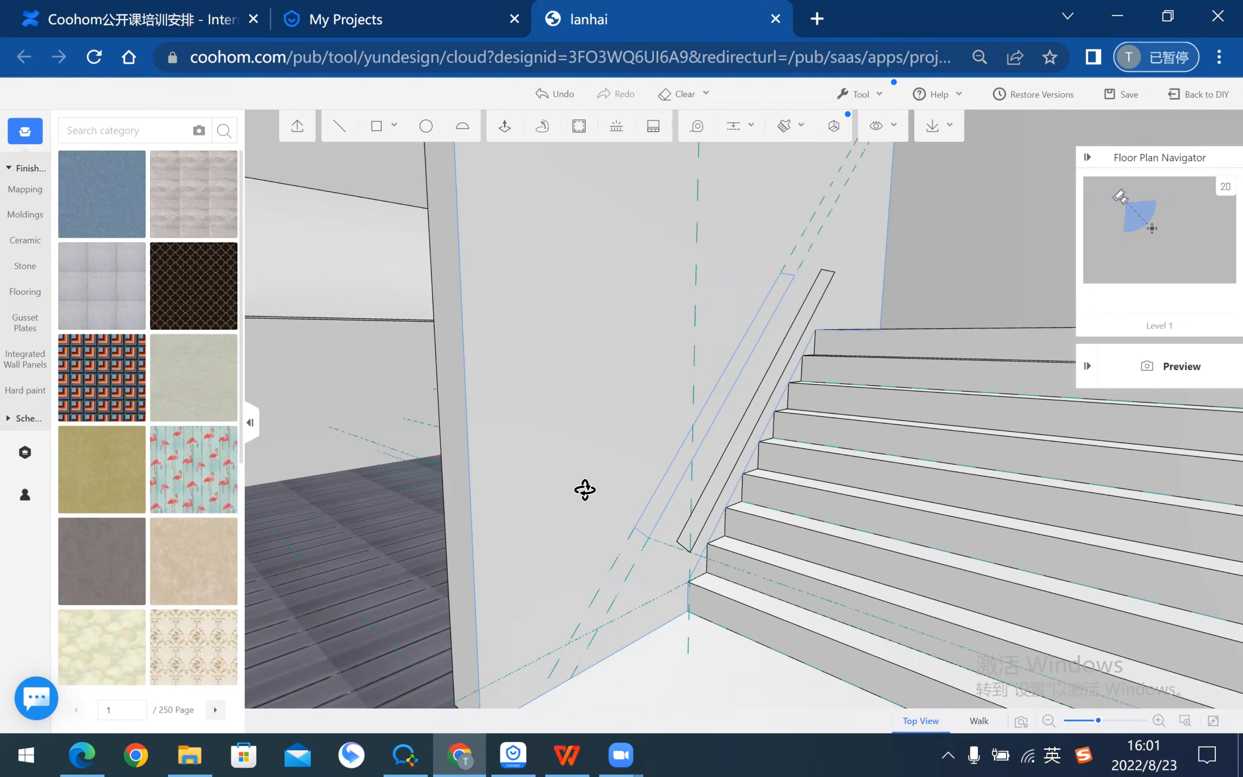
Step: Delete the original handrail face on the wall, keeping the offset copy
drag(585, 489, 683, 526)
scroll(918, 496, up, 5)
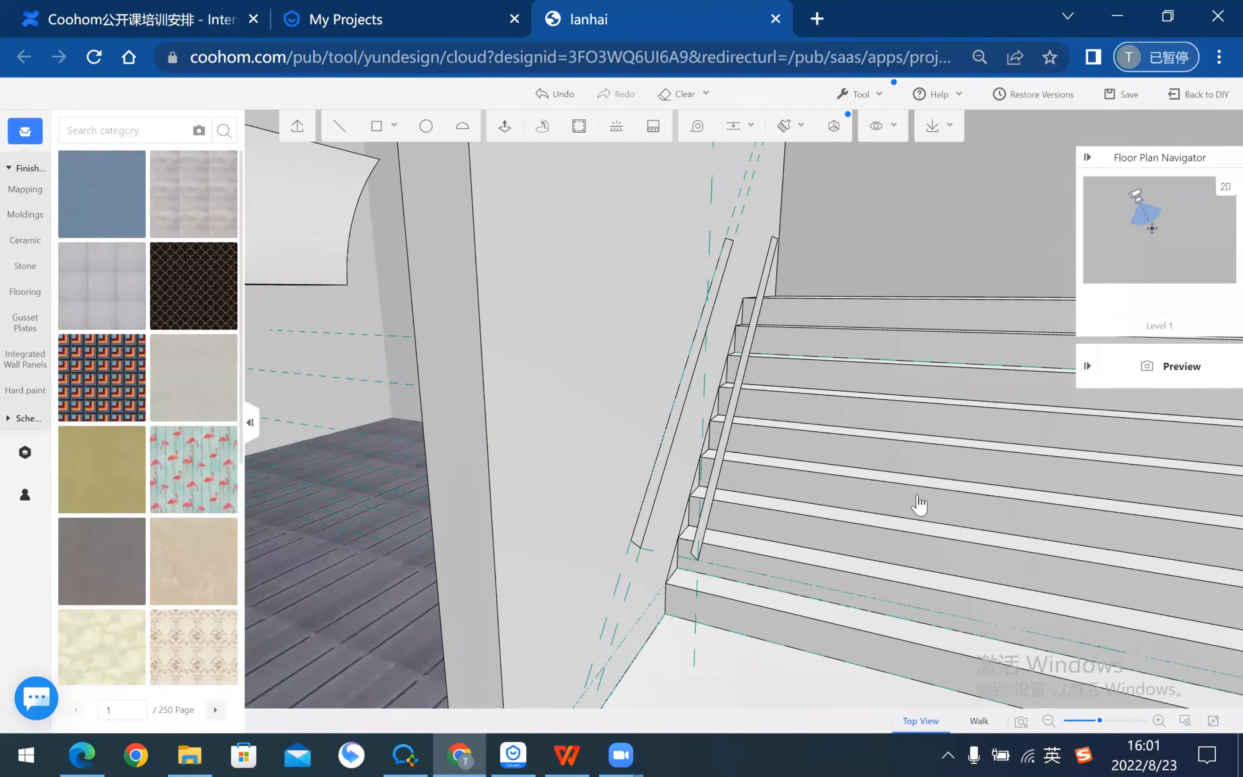
click(918, 505)
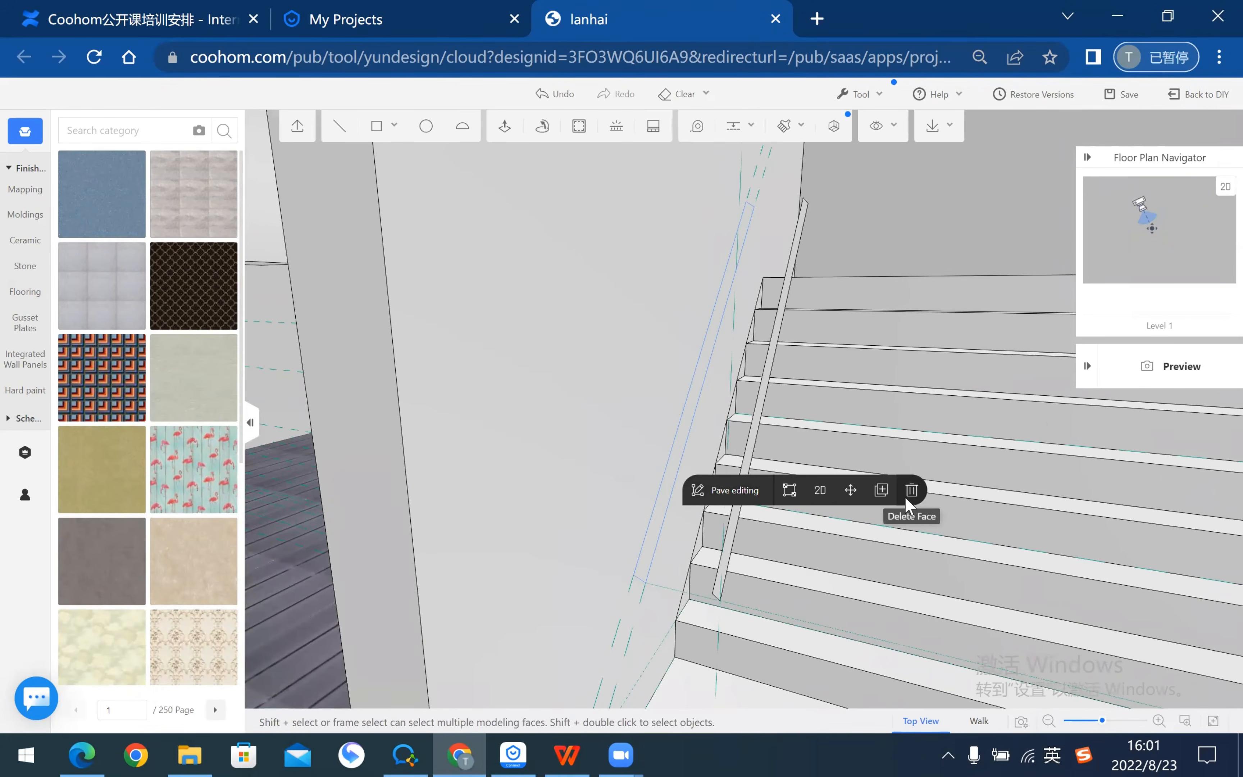
click(907, 497)
Step: Try to move the short lower edge of the original outline on the wall
key(d)
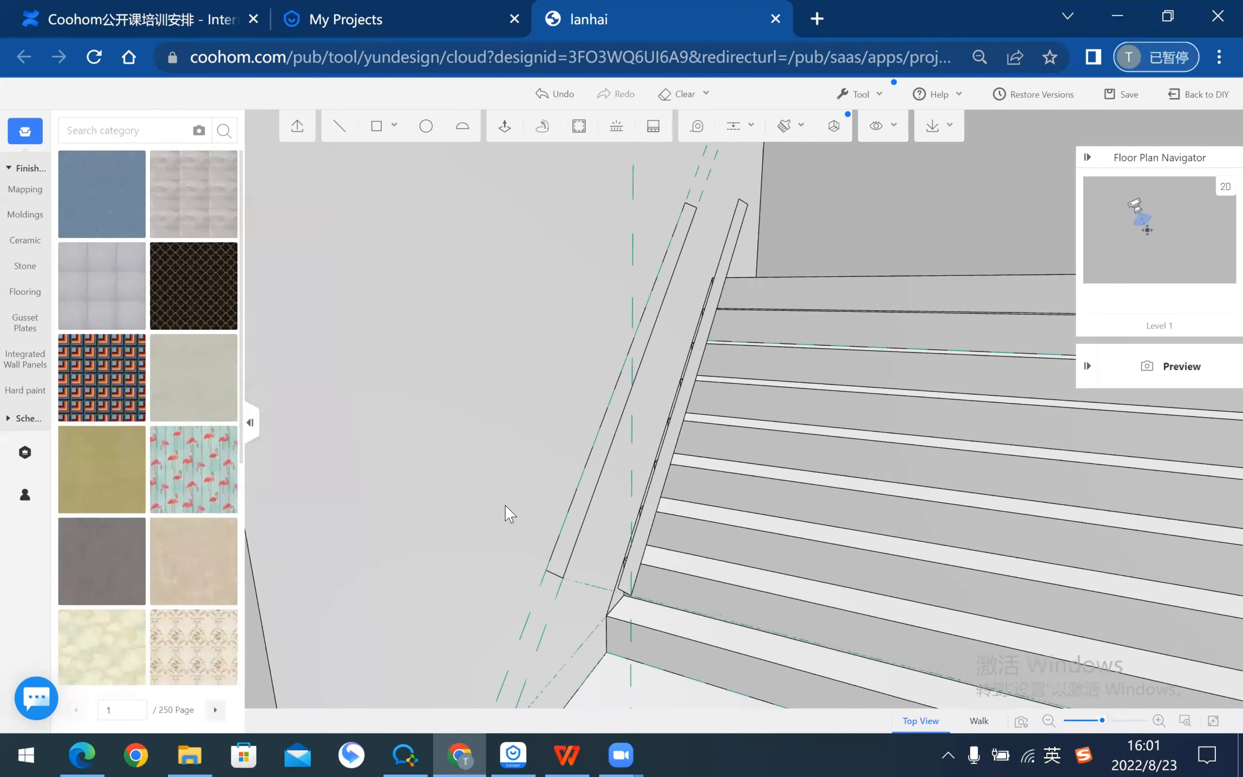
key(d)
click(628, 381)
click(627, 230)
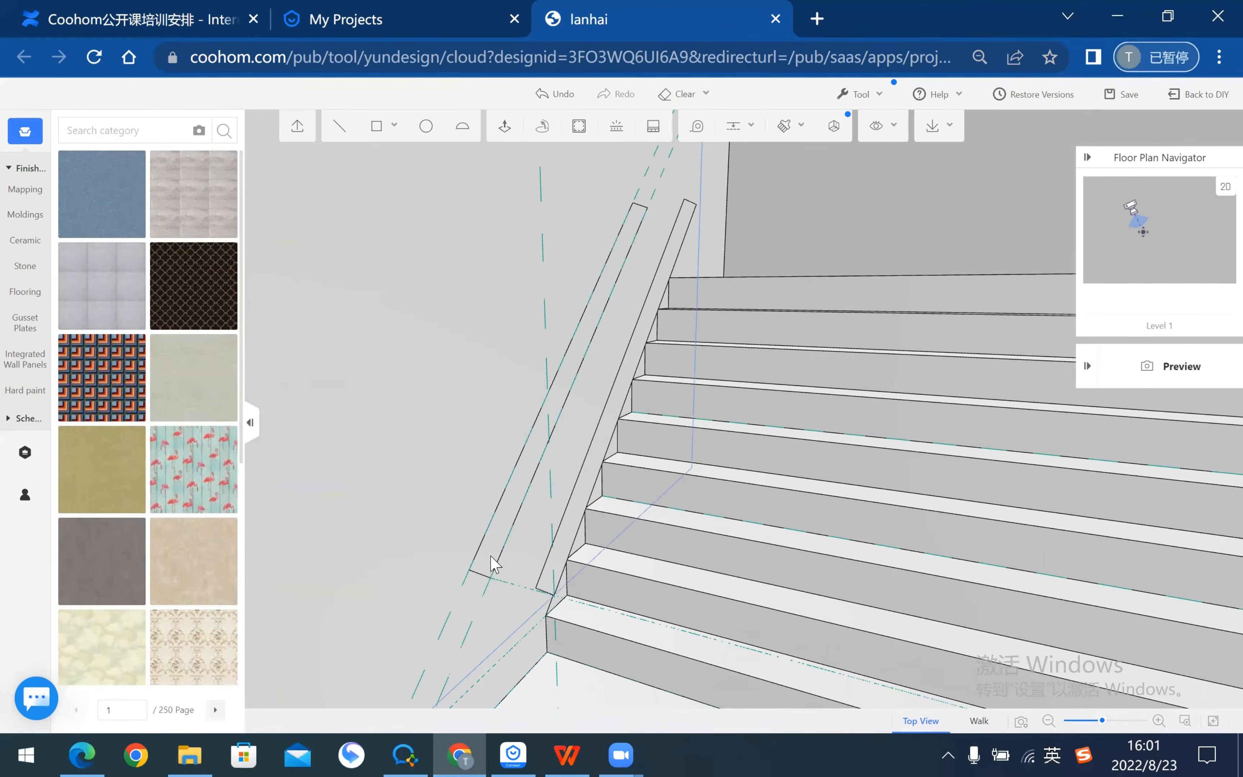
click(492, 557)
click(490, 560)
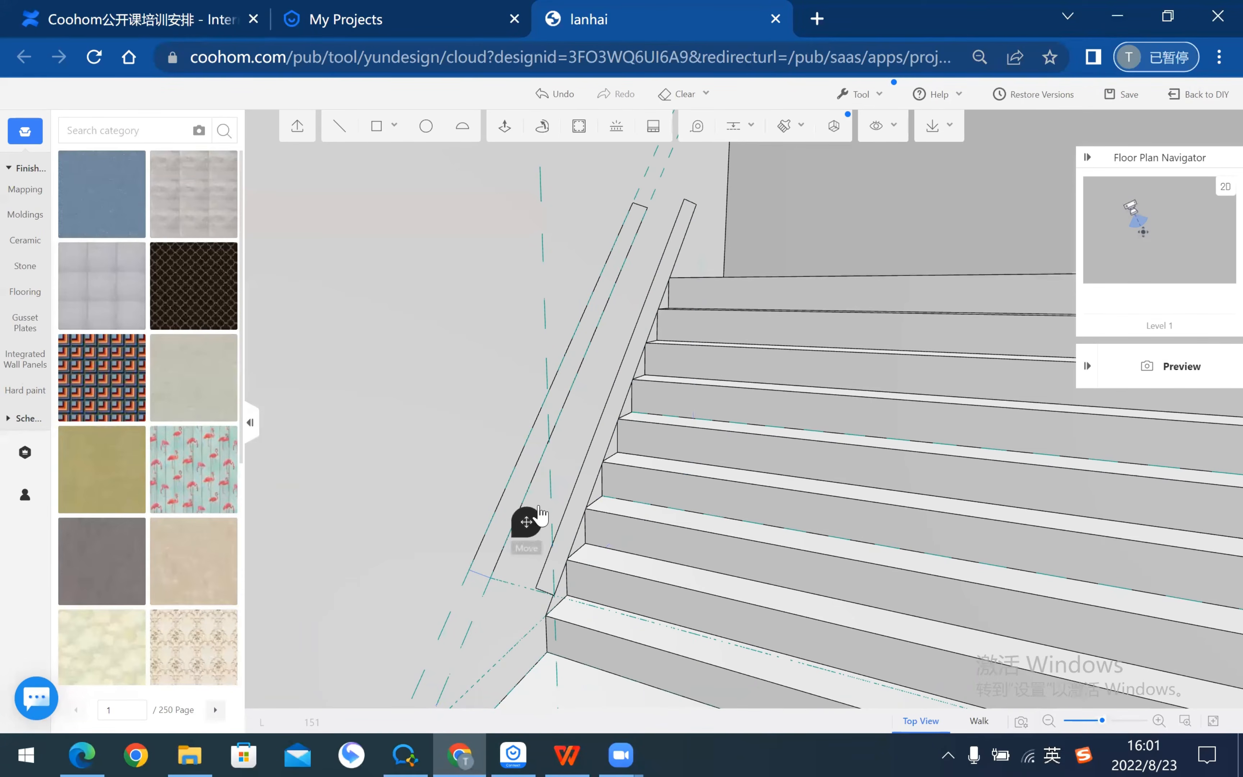
click(532, 518)
Step: Extrude the copied handrail face by about 72 to give it thickness
scroll(486, 350, down, 2)
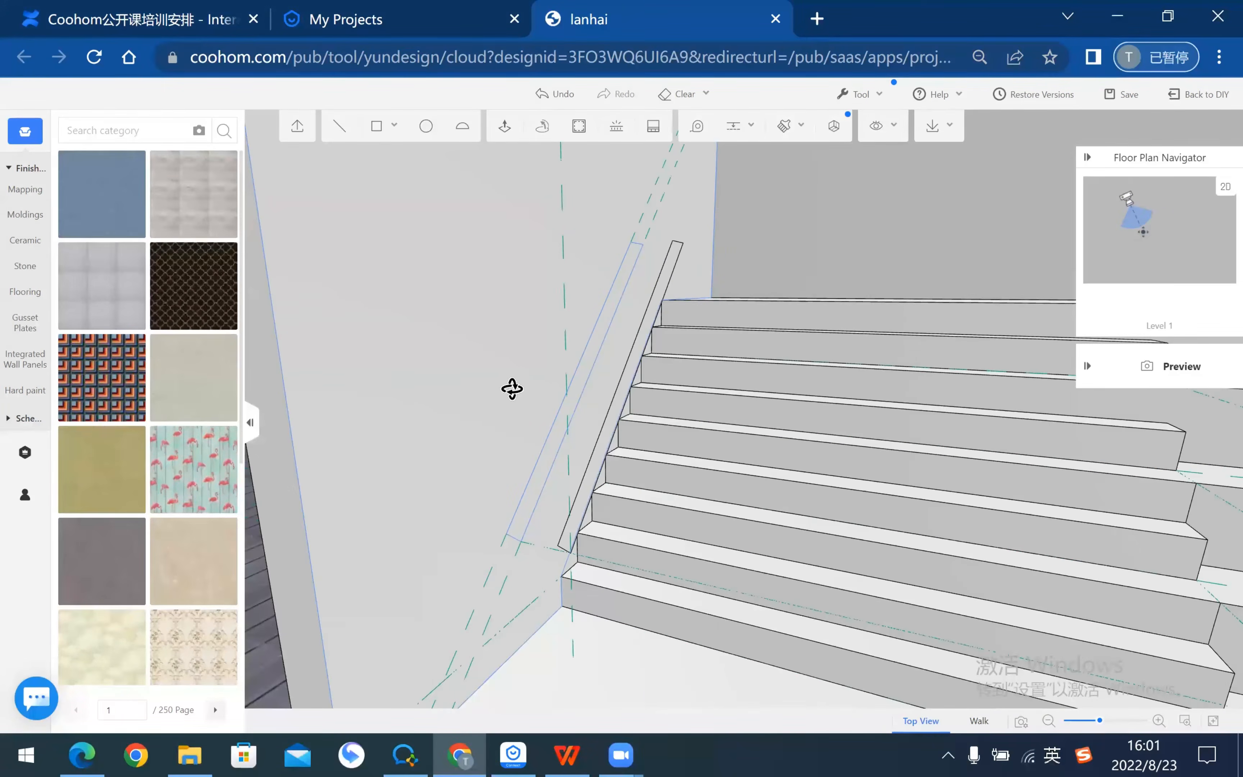
mouse_move(611, 389)
middle_down()
mouse_move(462, 396)
mouse_move(467, 386)
mouse_move(426, 329)
middle_up()
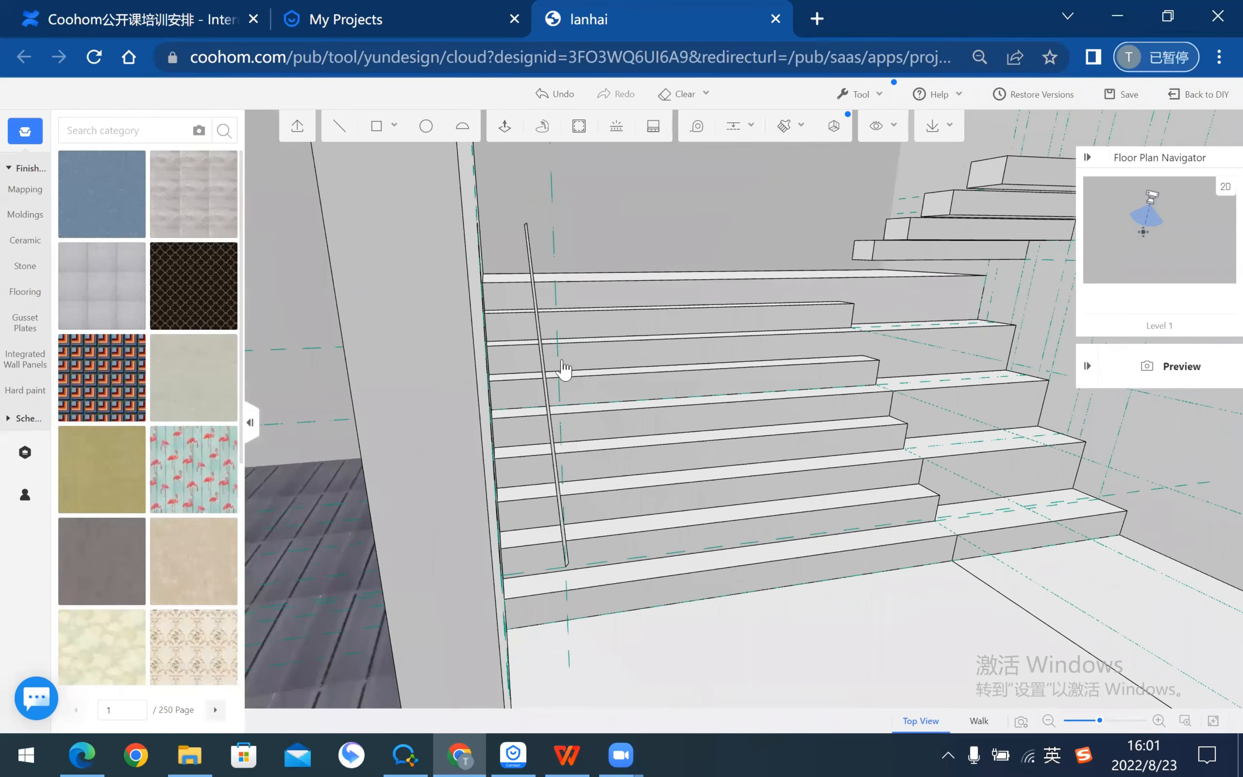
middle_drag(563, 370, 619, 428)
click(622, 428)
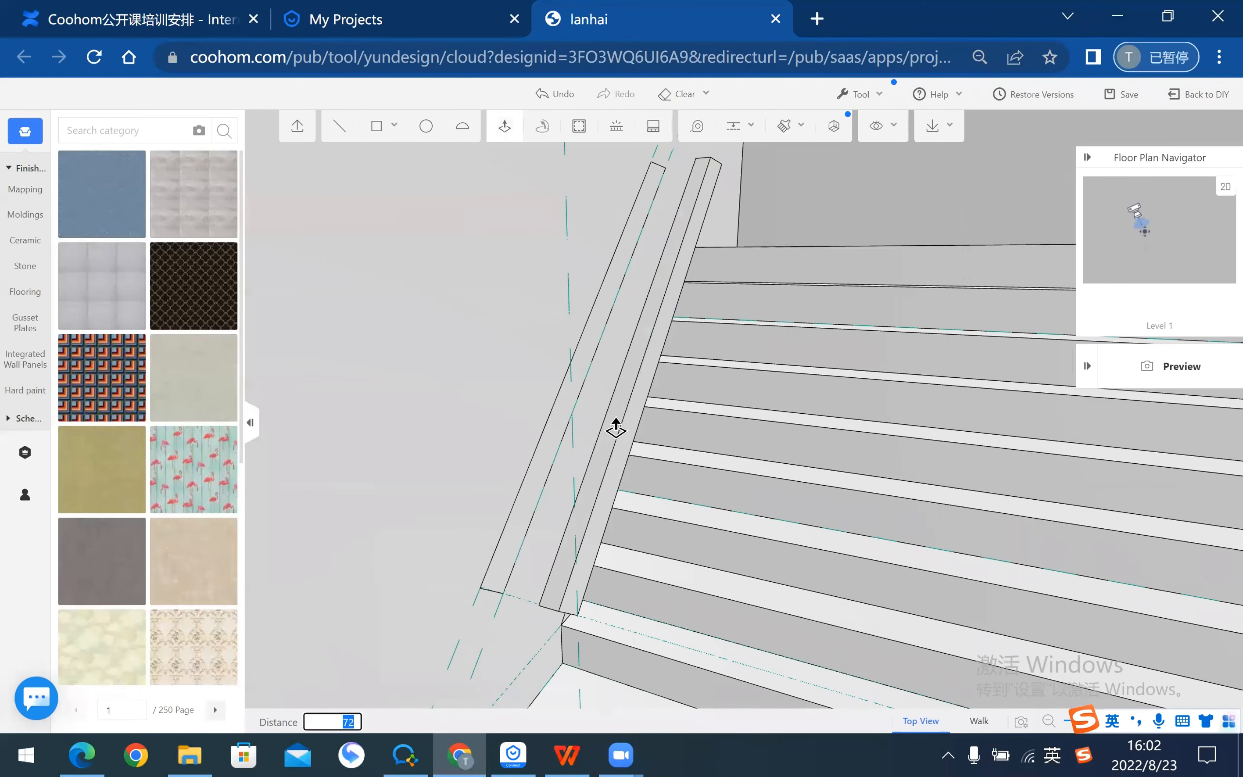
click(616, 428)
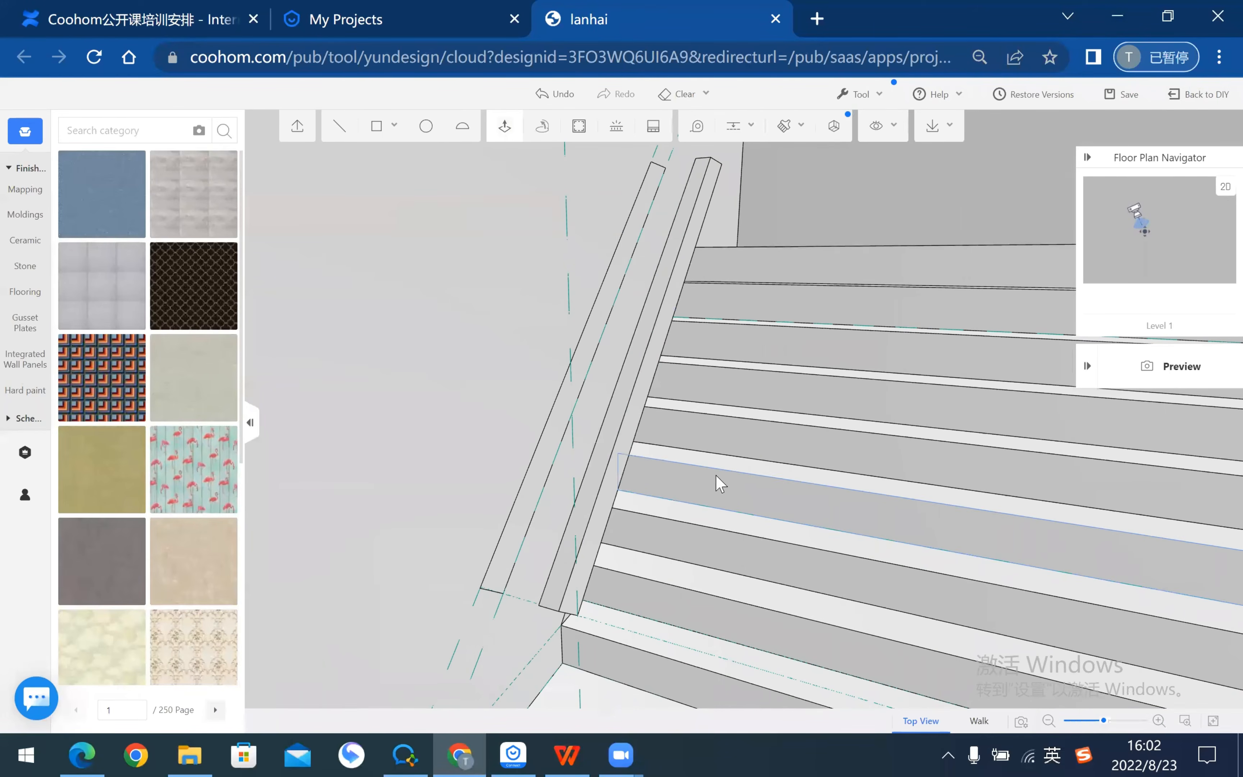
key(Escape)
Step: Select all faces of the extruded handrail and combine them into a group
middle_drag(453, 394, 543, 397)
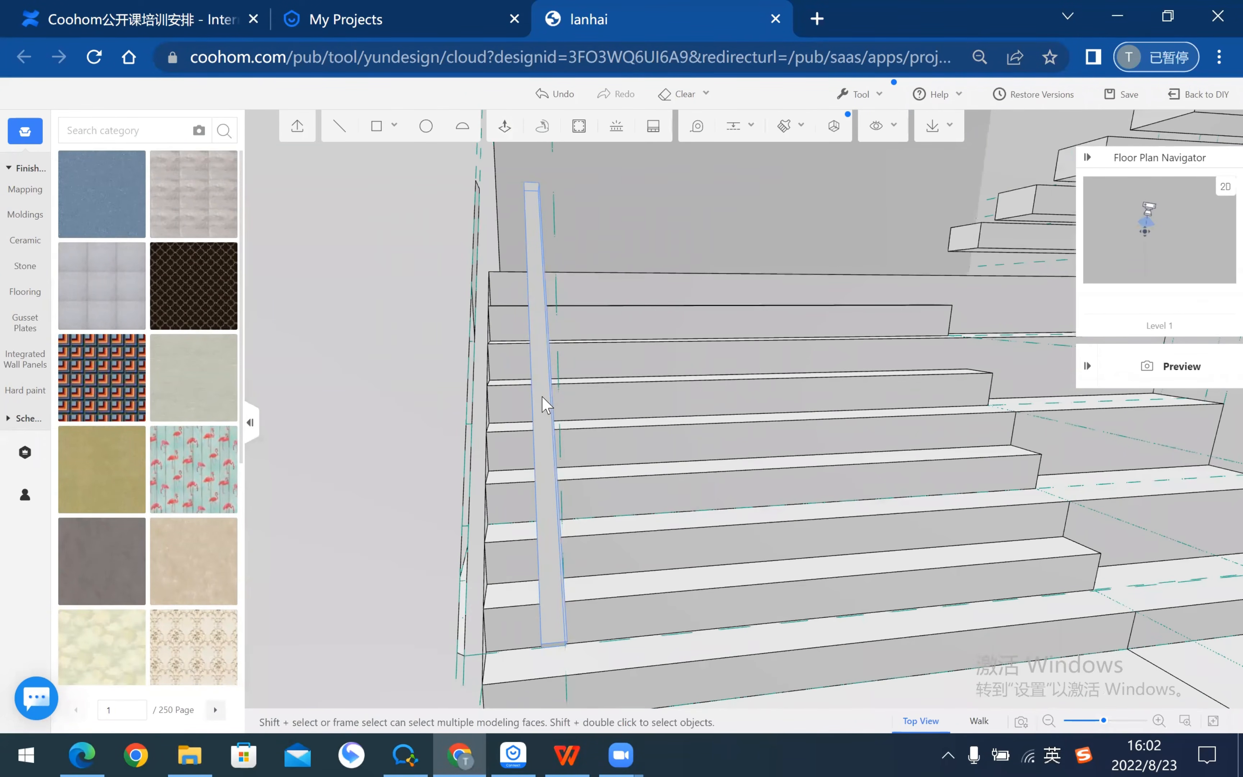
click(591, 329)
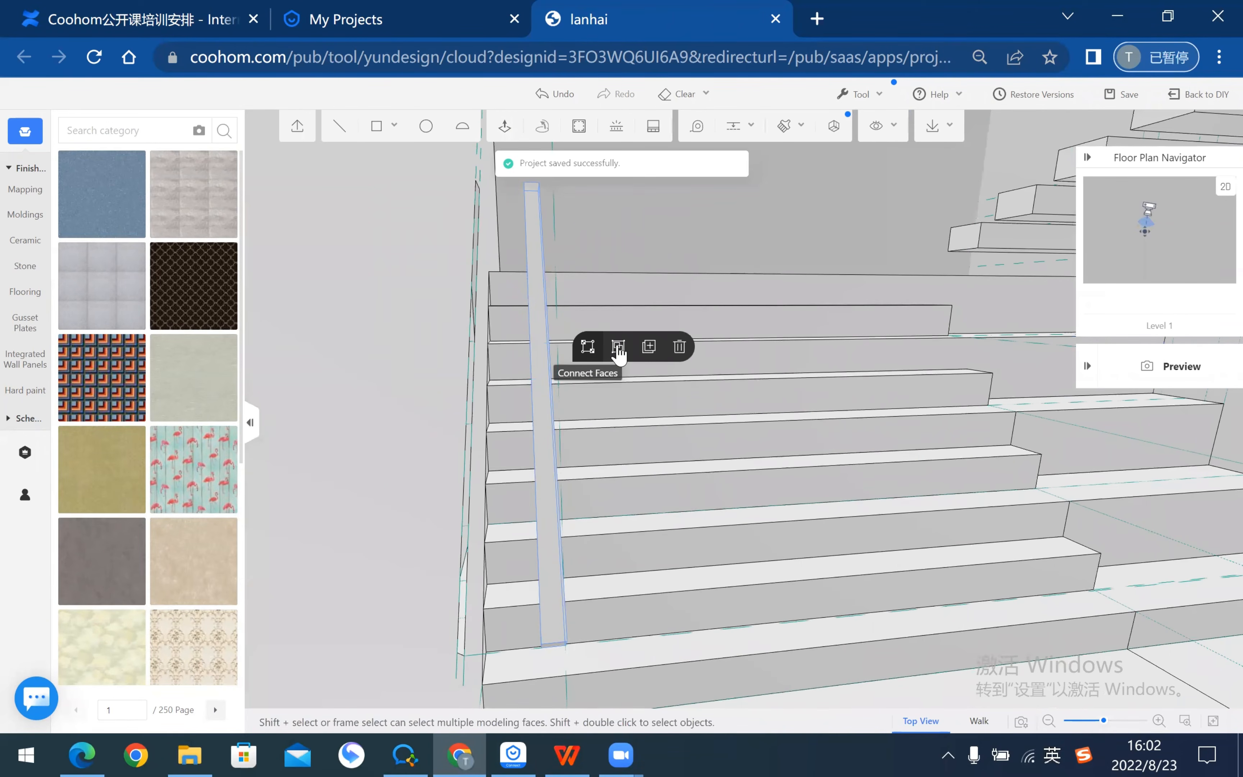
middle_drag(817, 675, 657, 535)
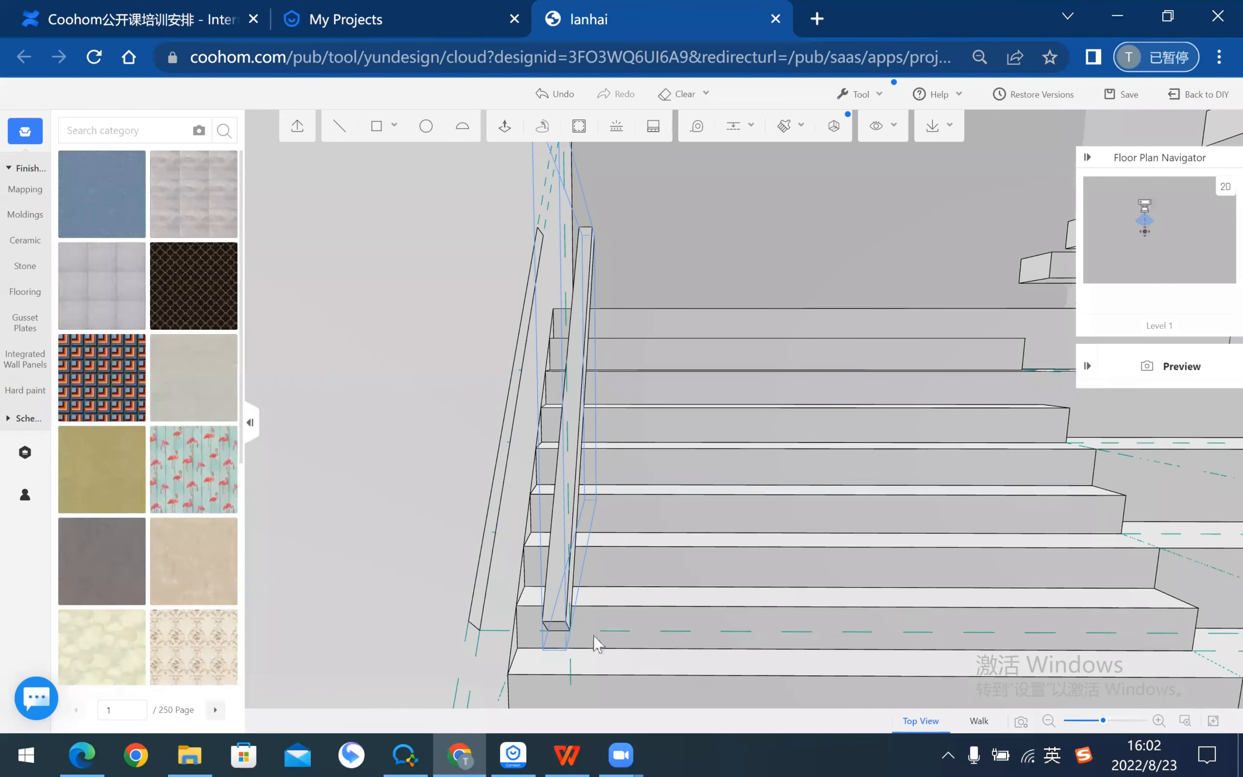
Step: Move the grouped handrail about 186 toward the wall, onto the lower corner of the original outline
scroll(607, 484, down, 2)
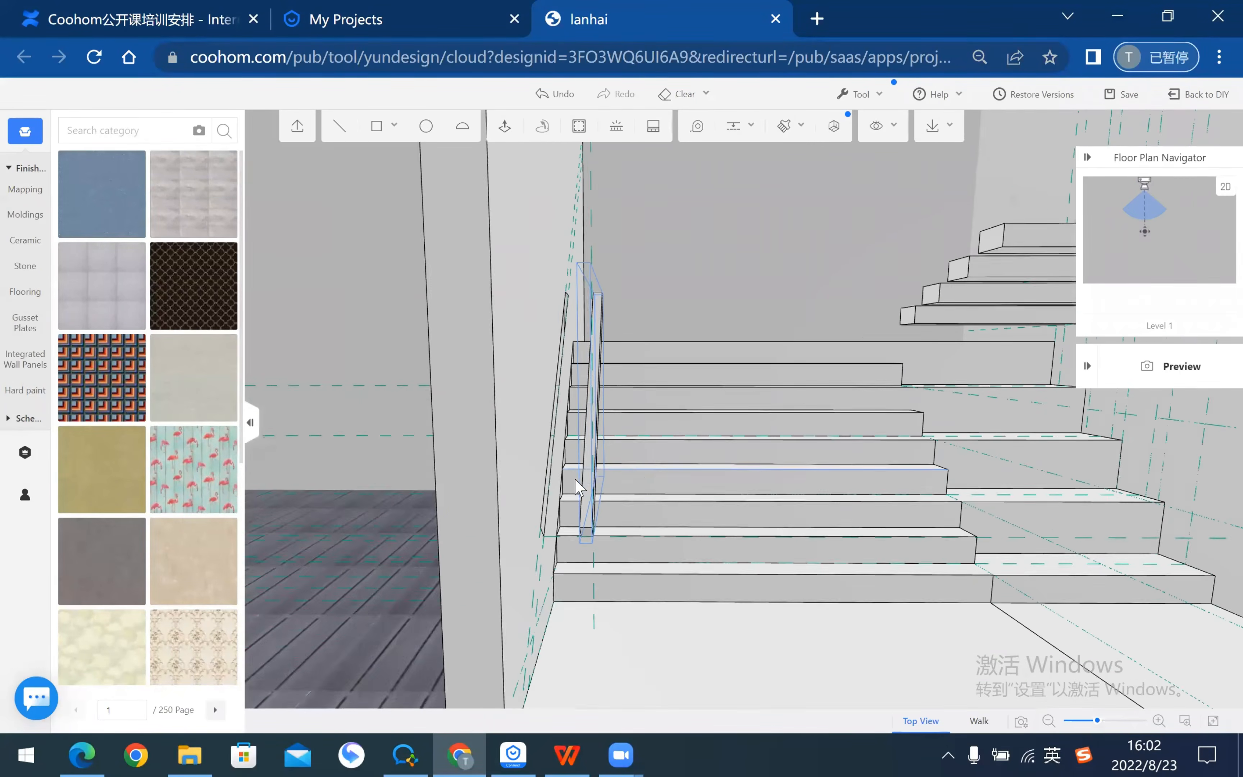
scroll(578, 486, down, 5)
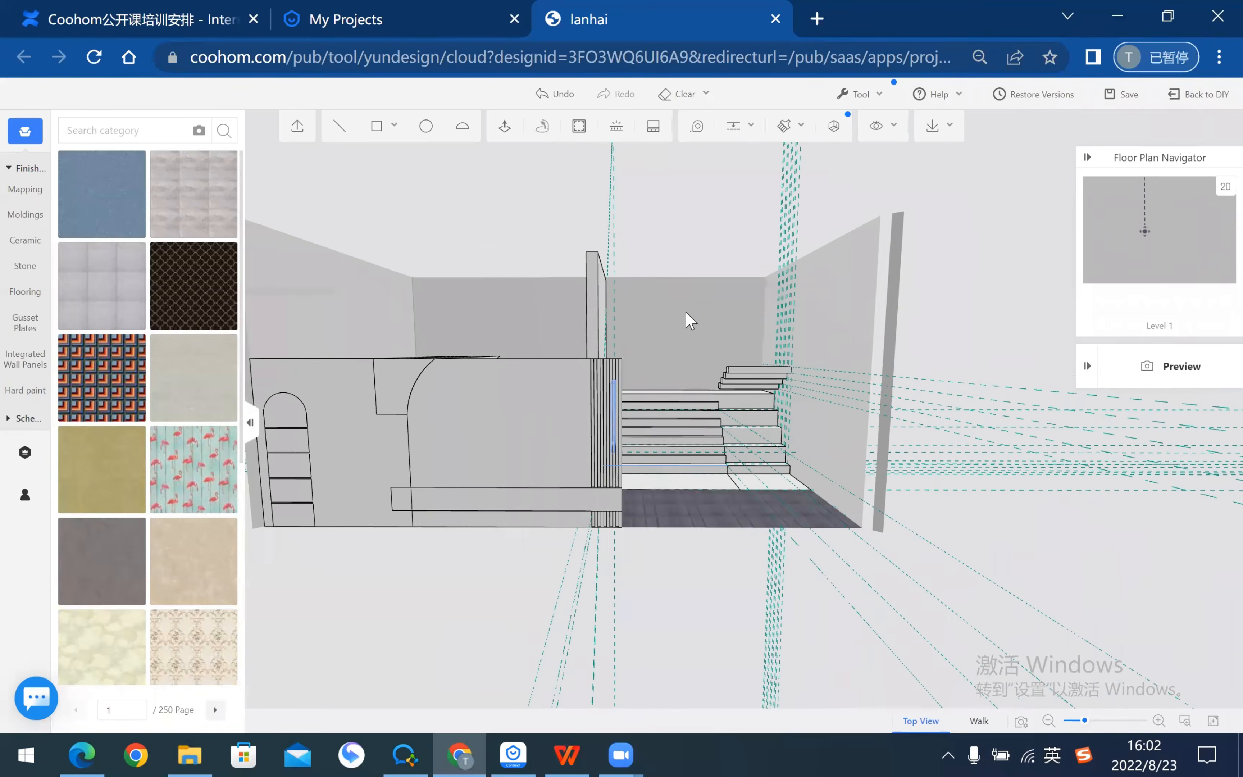
scroll(691, 322, up, 8)
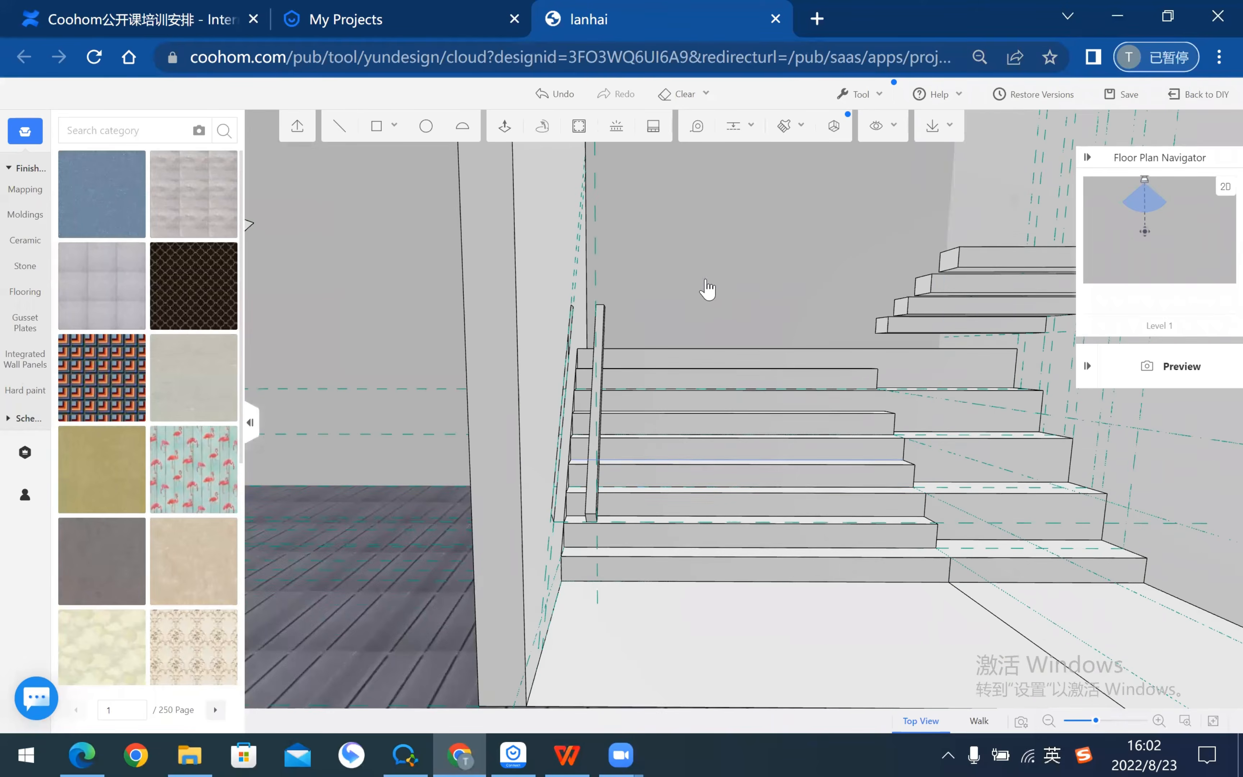
scroll(580, 575, up, 2)
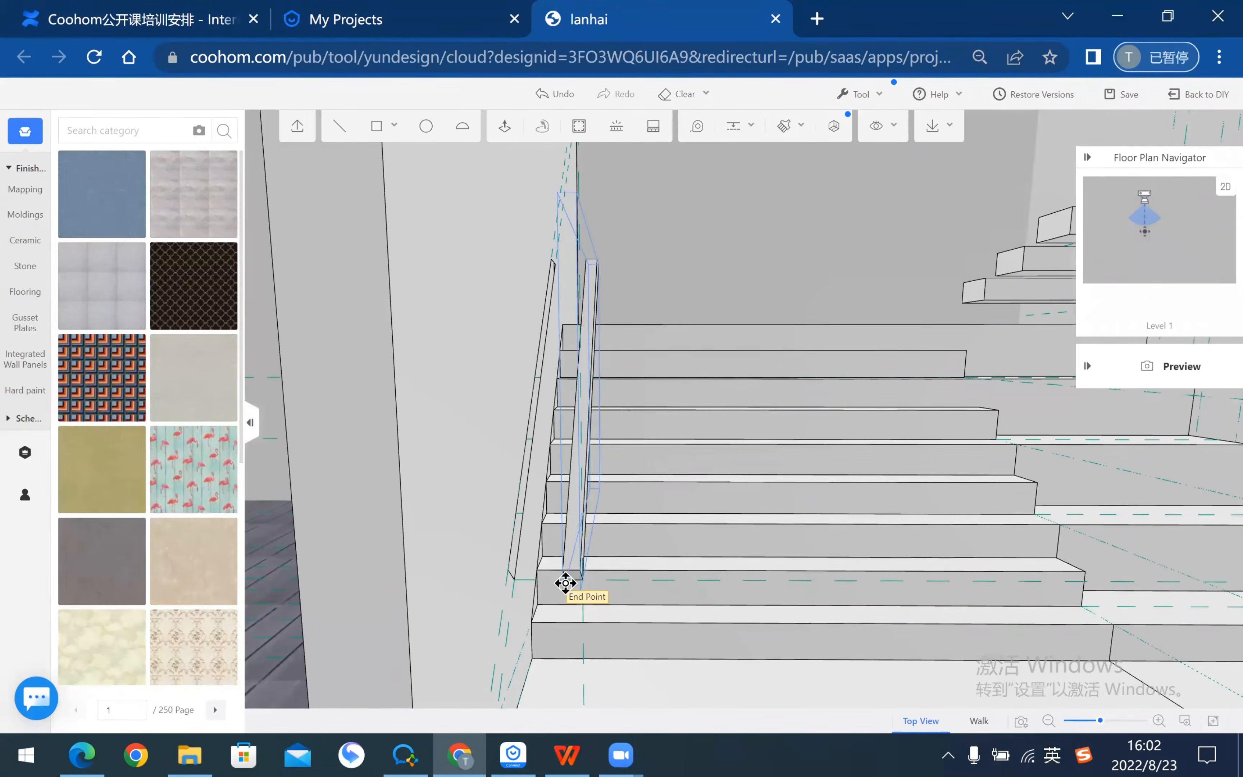
click(565, 583)
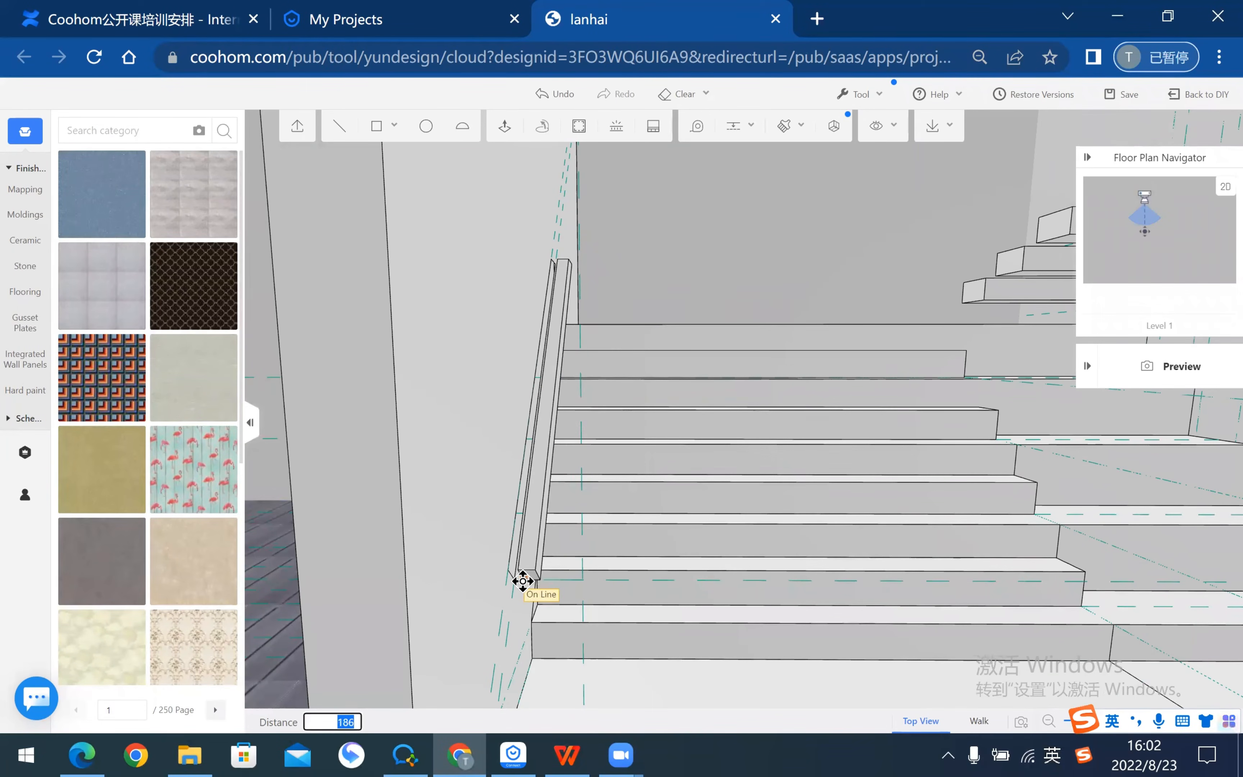
click(522, 581)
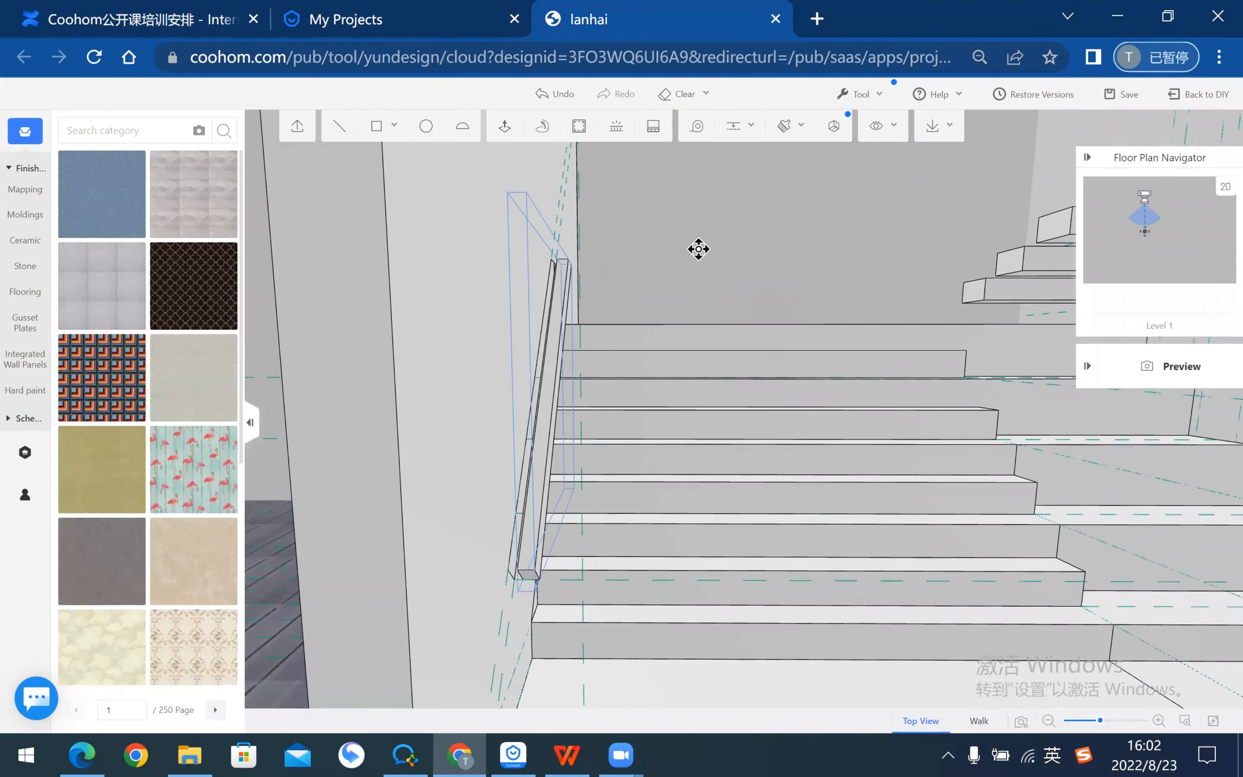
key(Escape)
Step: Check the stair reference image in the WPS PDF, return to Coohom, and move the grouped handrail away from the wall to the vertical guide line
middle_drag(417, 347, 495, 503)
click(567, 756)
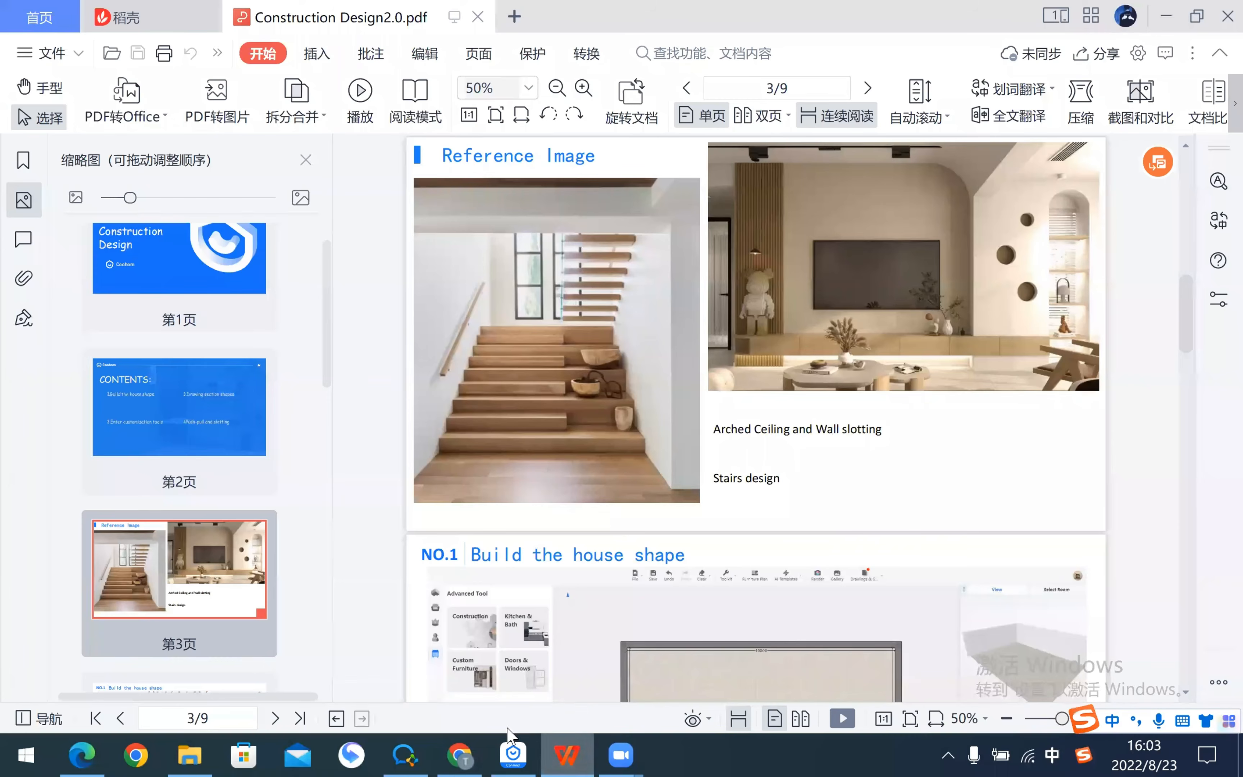
click(459, 756)
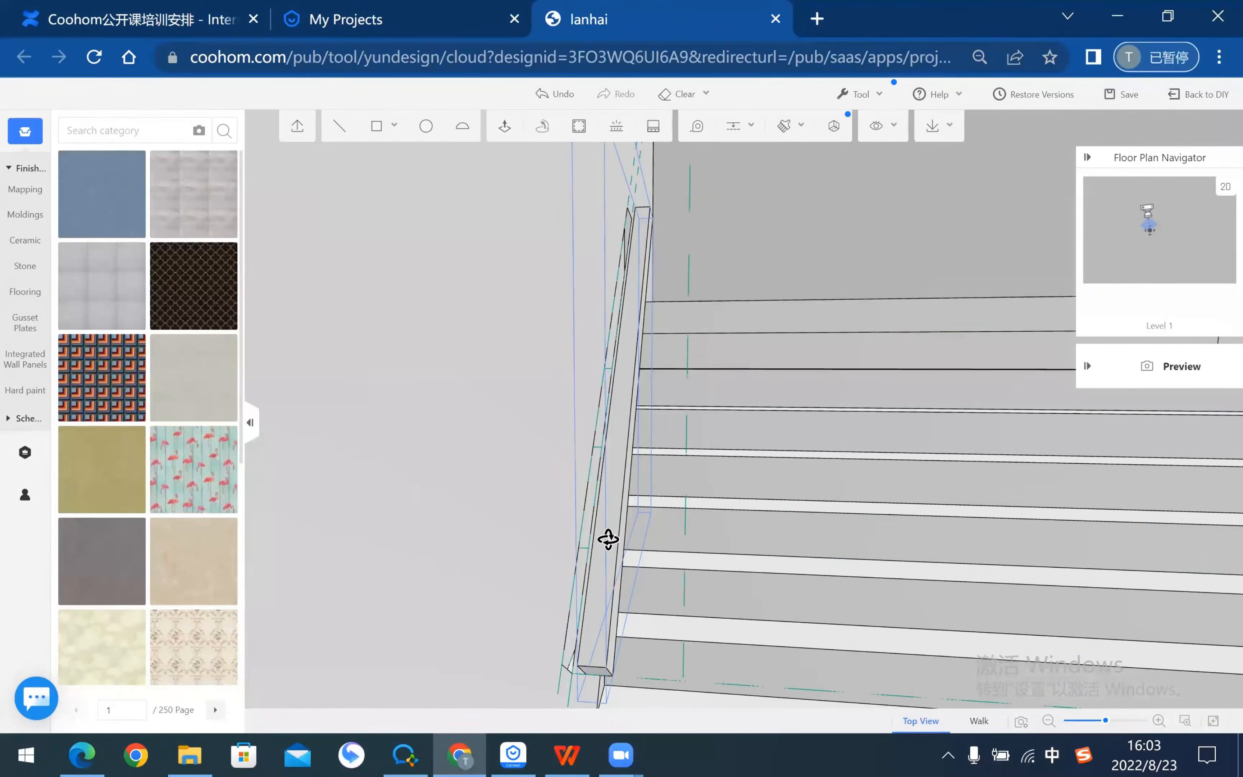
scroll(482, 445, down, 3)
click(714, 490)
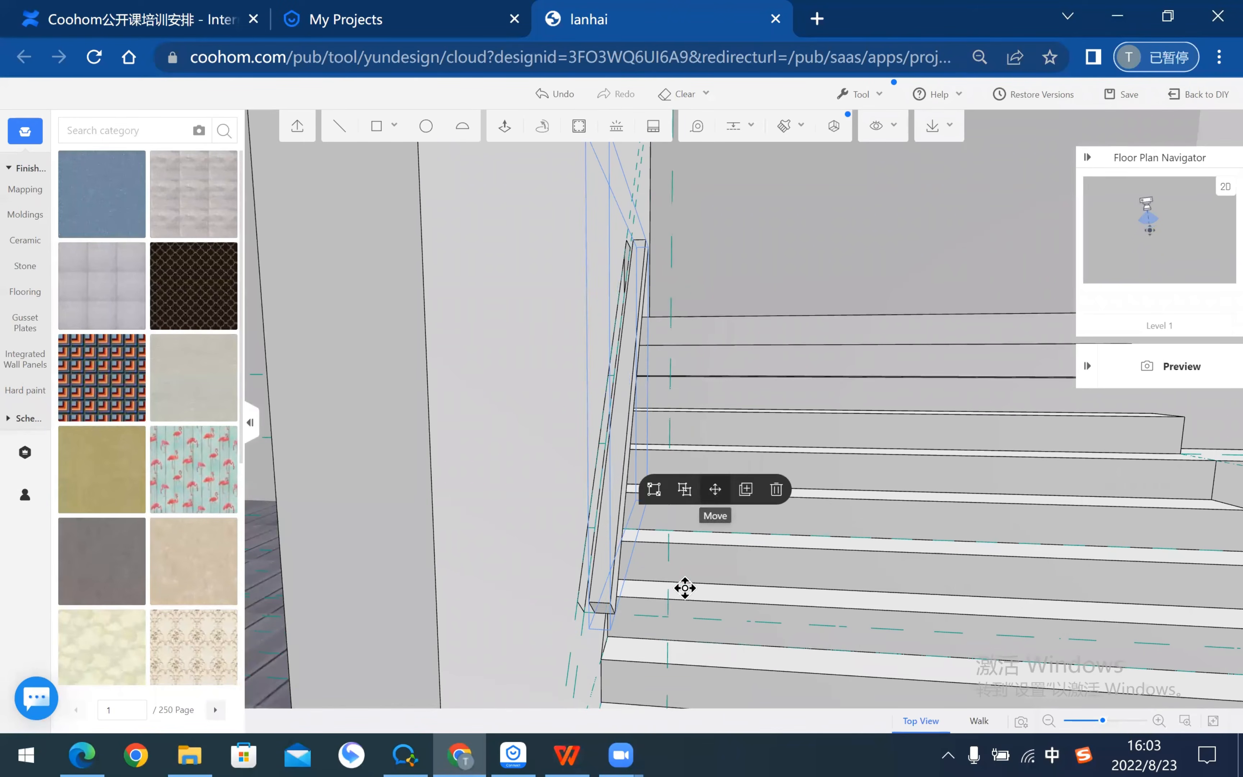
click(617, 615)
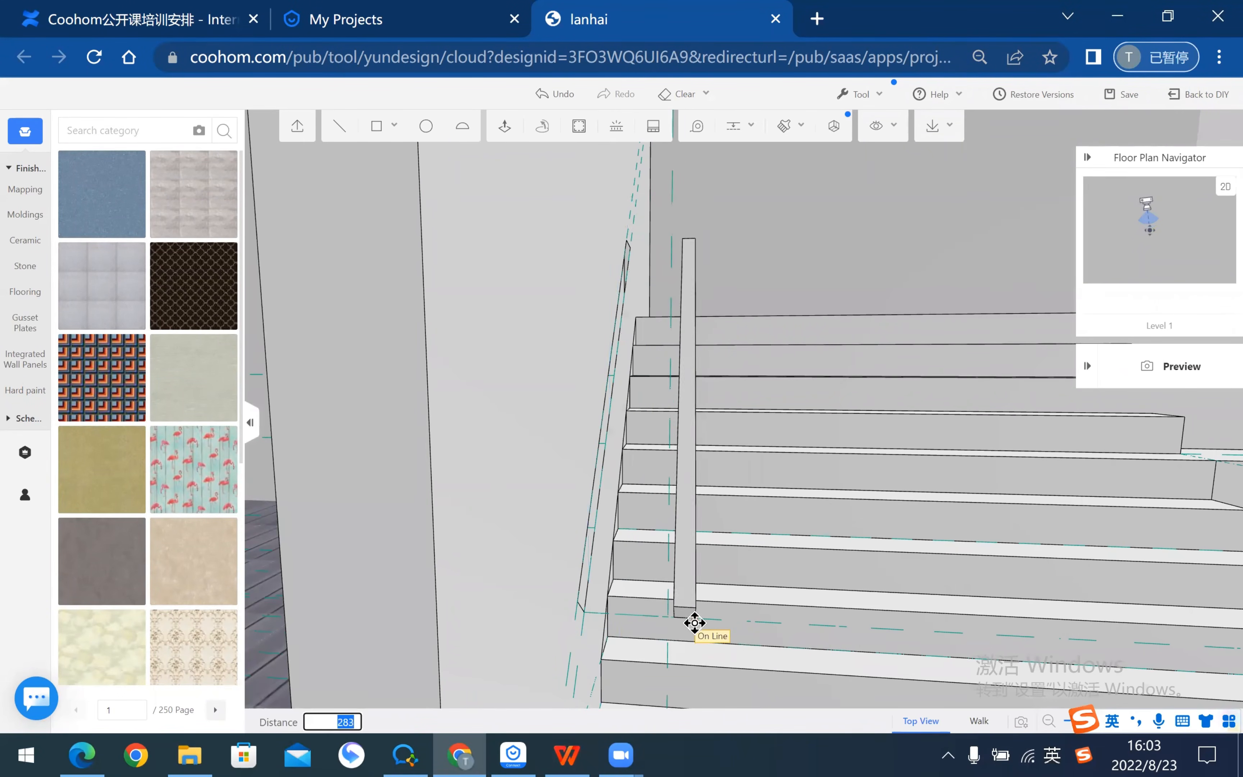
click(669, 622)
Step: Draw a diagonal line between opposite corners of the original handrail outline on the wall
right_drag(280, 353, 680, 224)
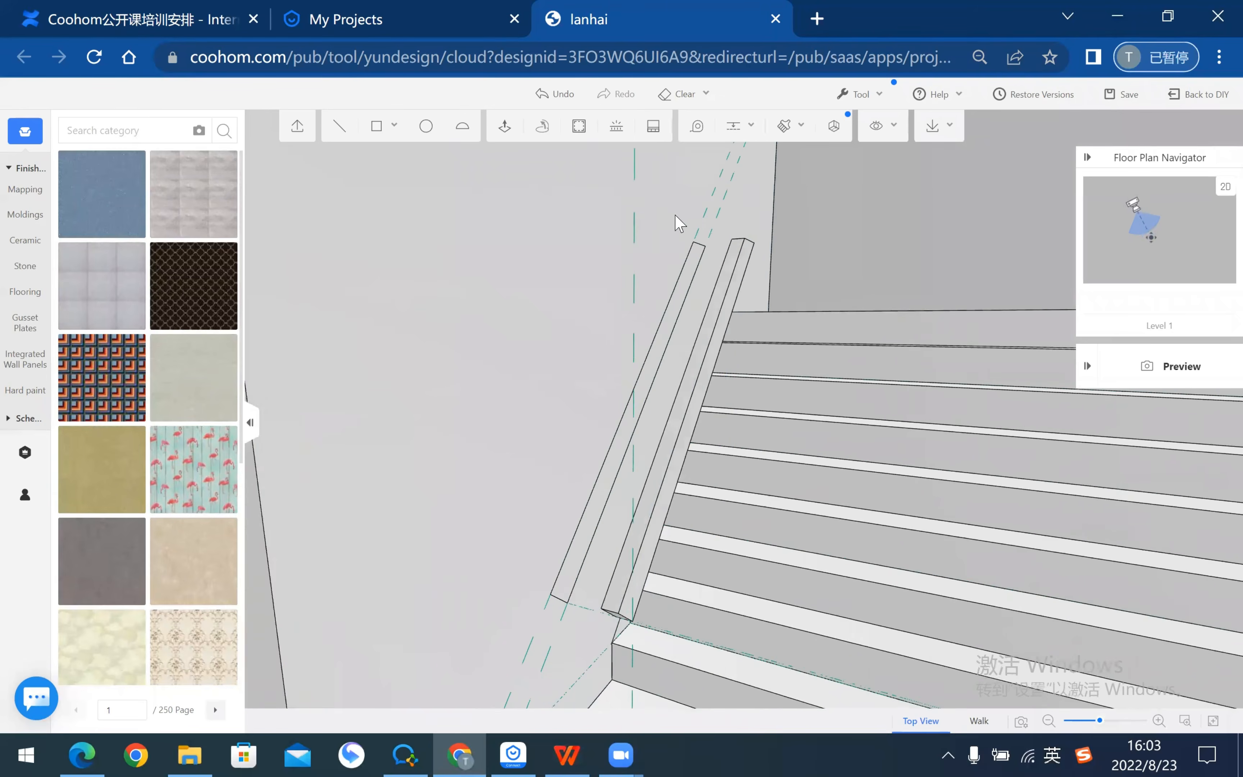
click(345, 130)
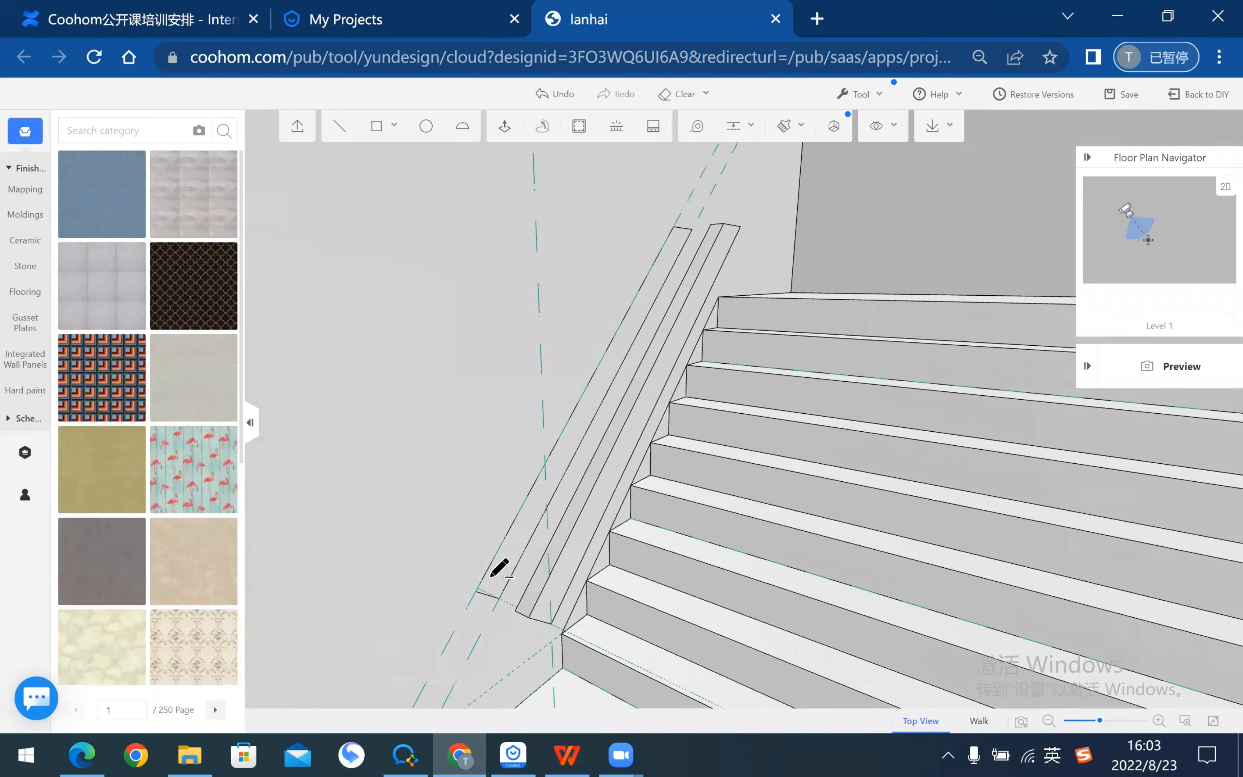
right_drag(491, 577, 470, 569)
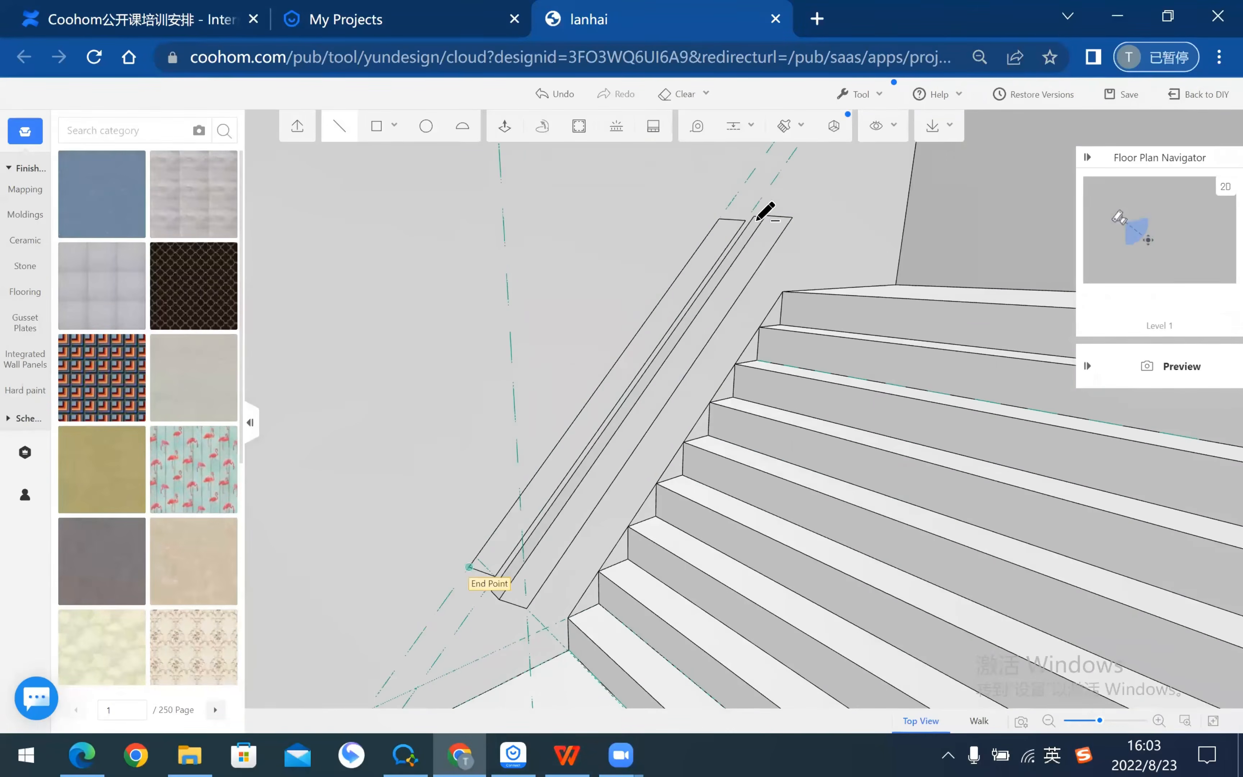
click(742, 221)
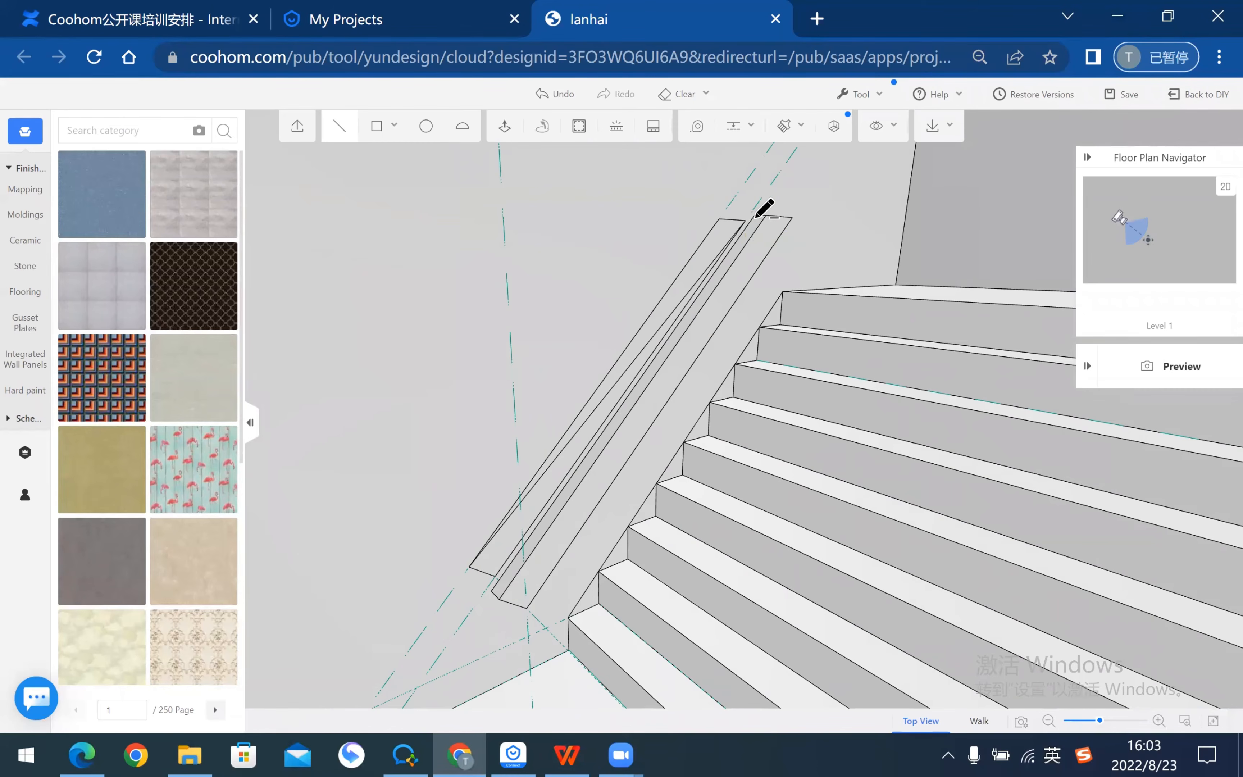
key(Escape)
Step: Delete the original handrail outline and the surplus sloped guide line from the wall
right_drag(514, 327, 652, 247)
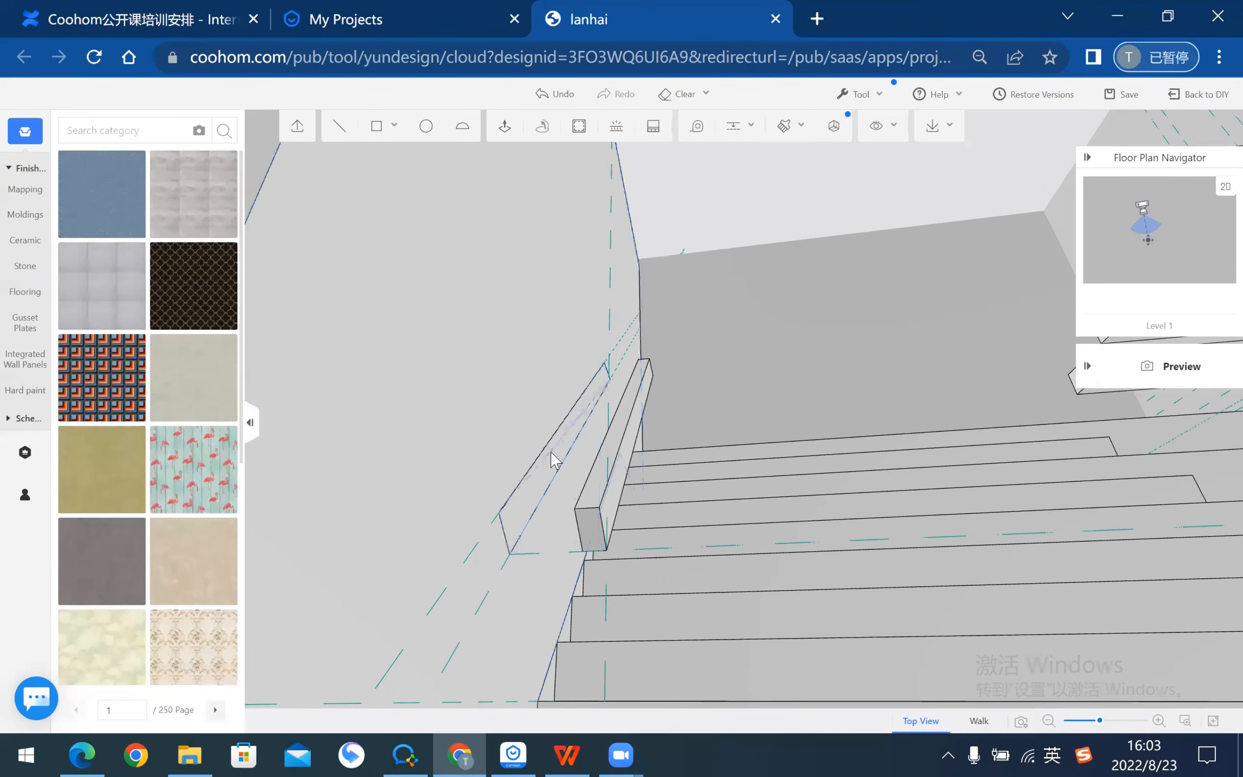
click(627, 402)
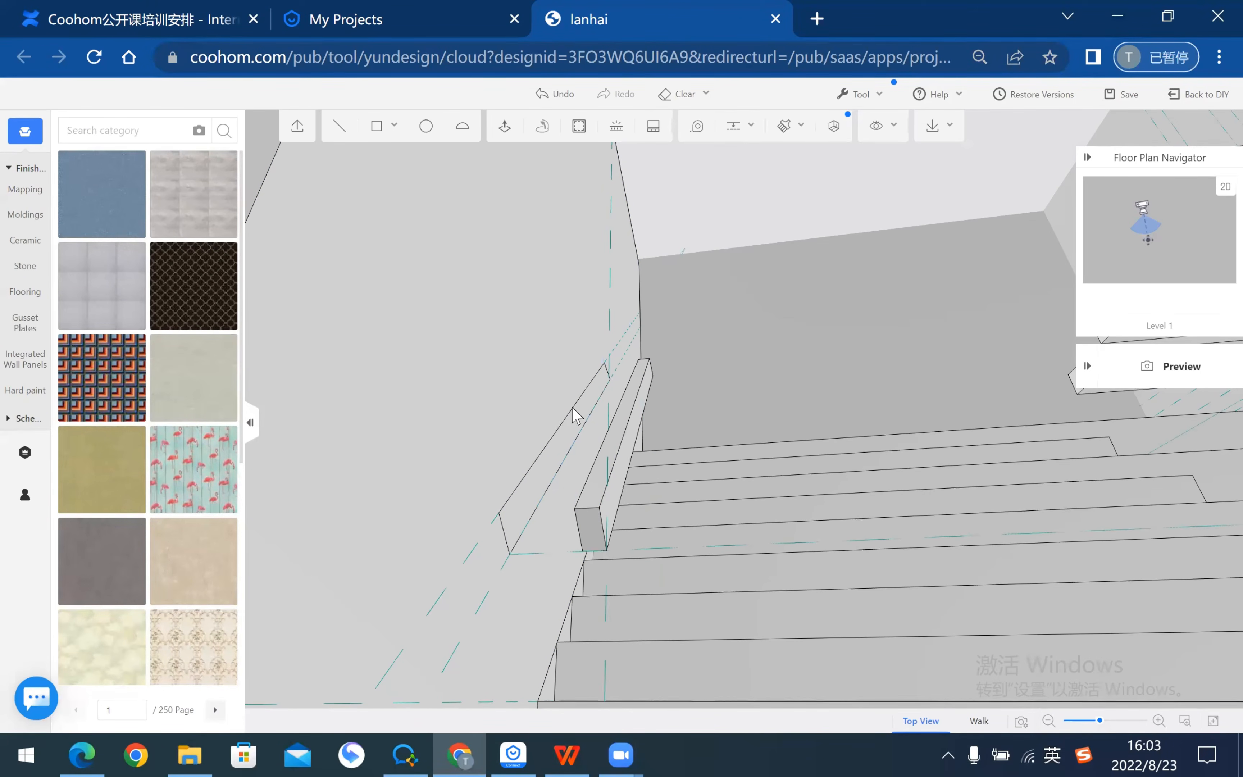
click(620, 365)
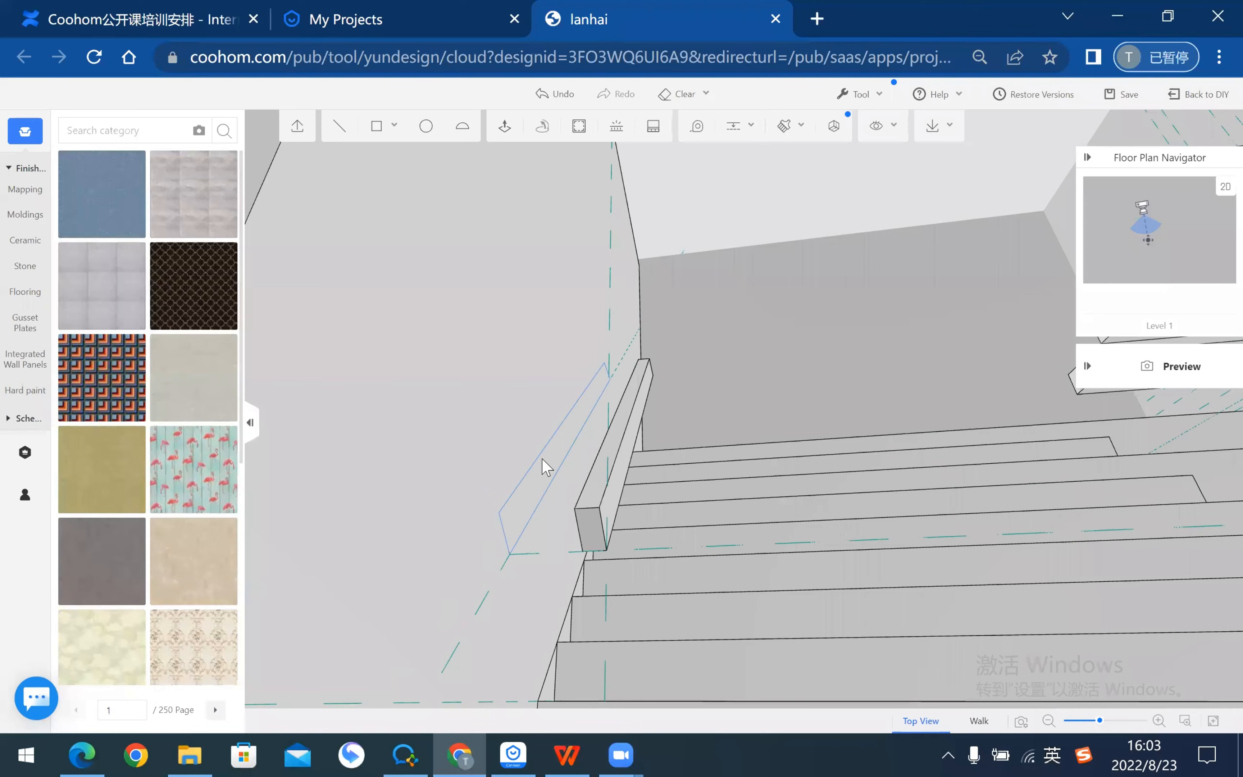
click(627, 430)
click(618, 409)
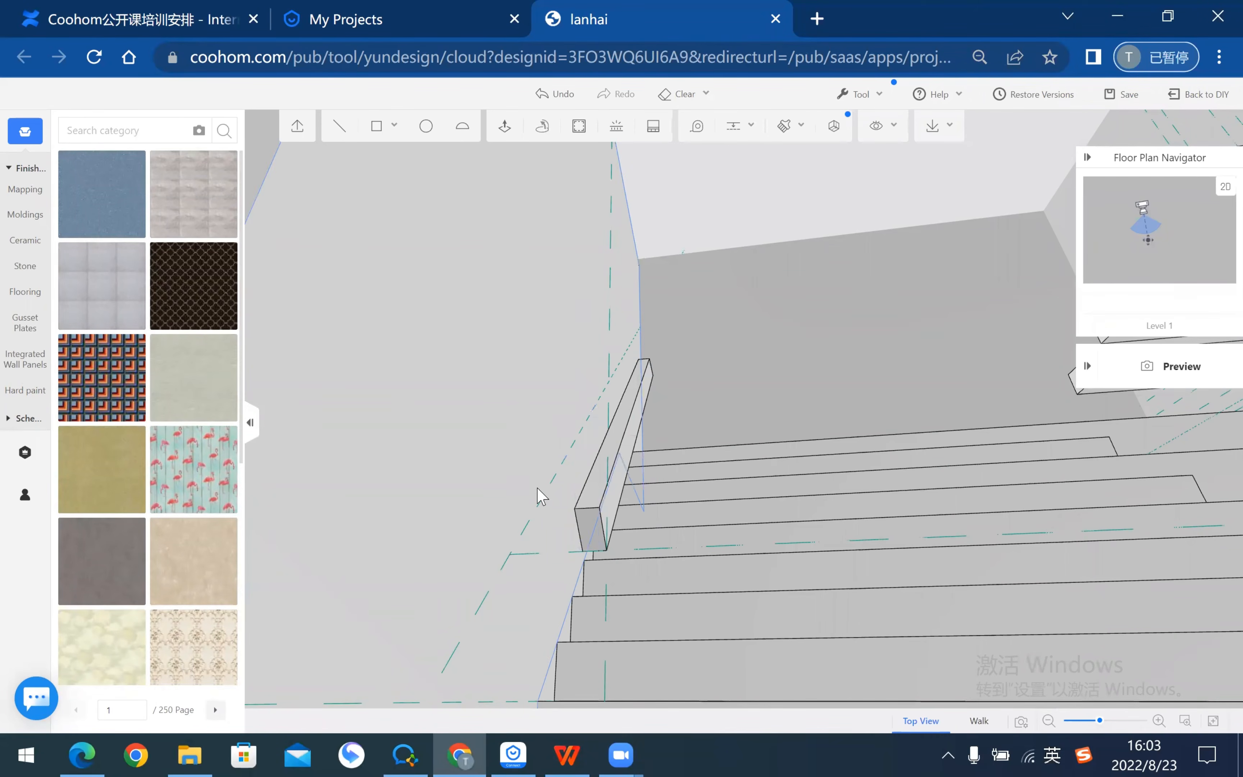
middle_drag(497, 438, 482, 465)
click(423, 129)
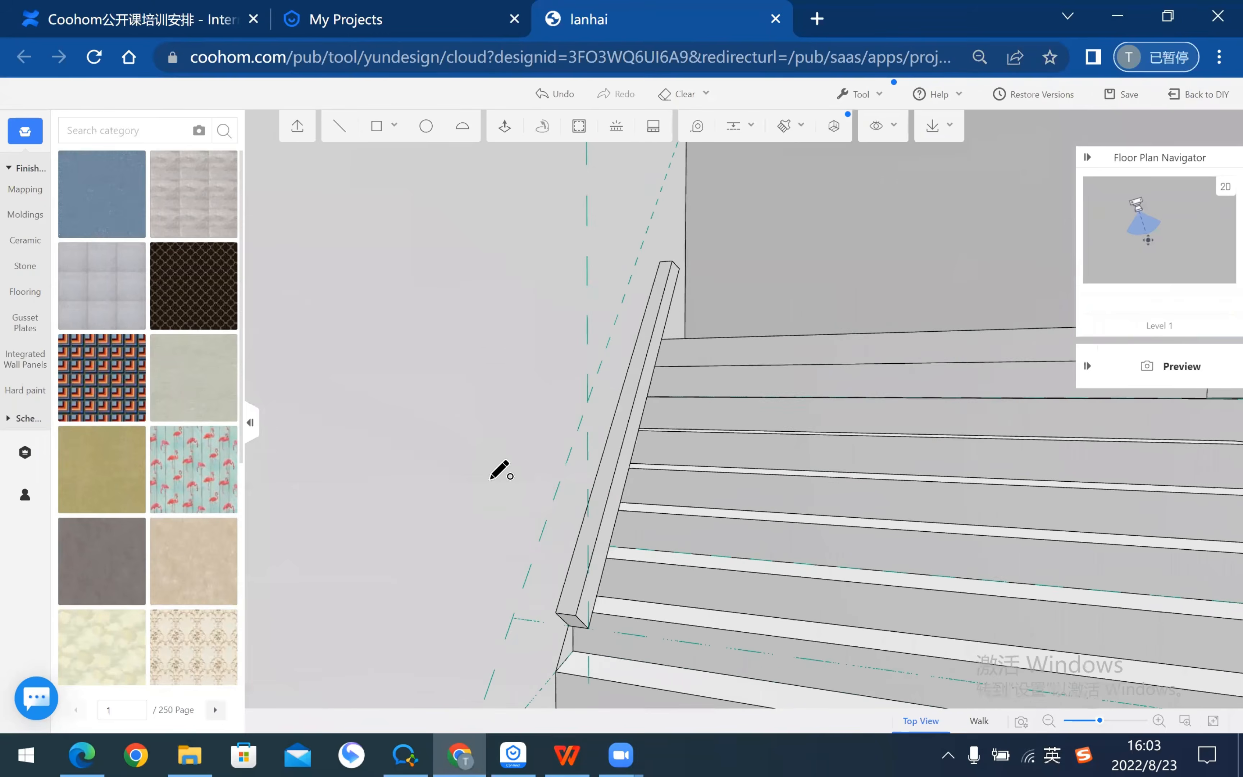
scroll(518, 542, up, 2)
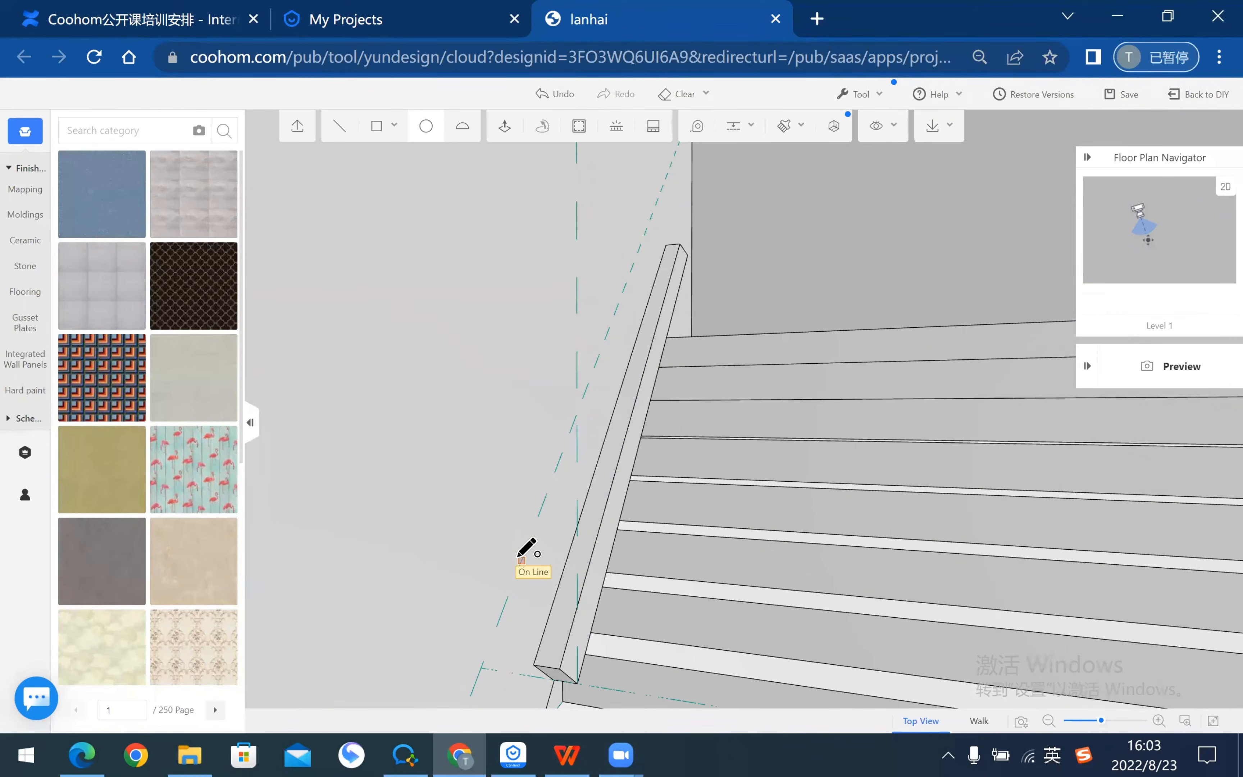
click(521, 560)
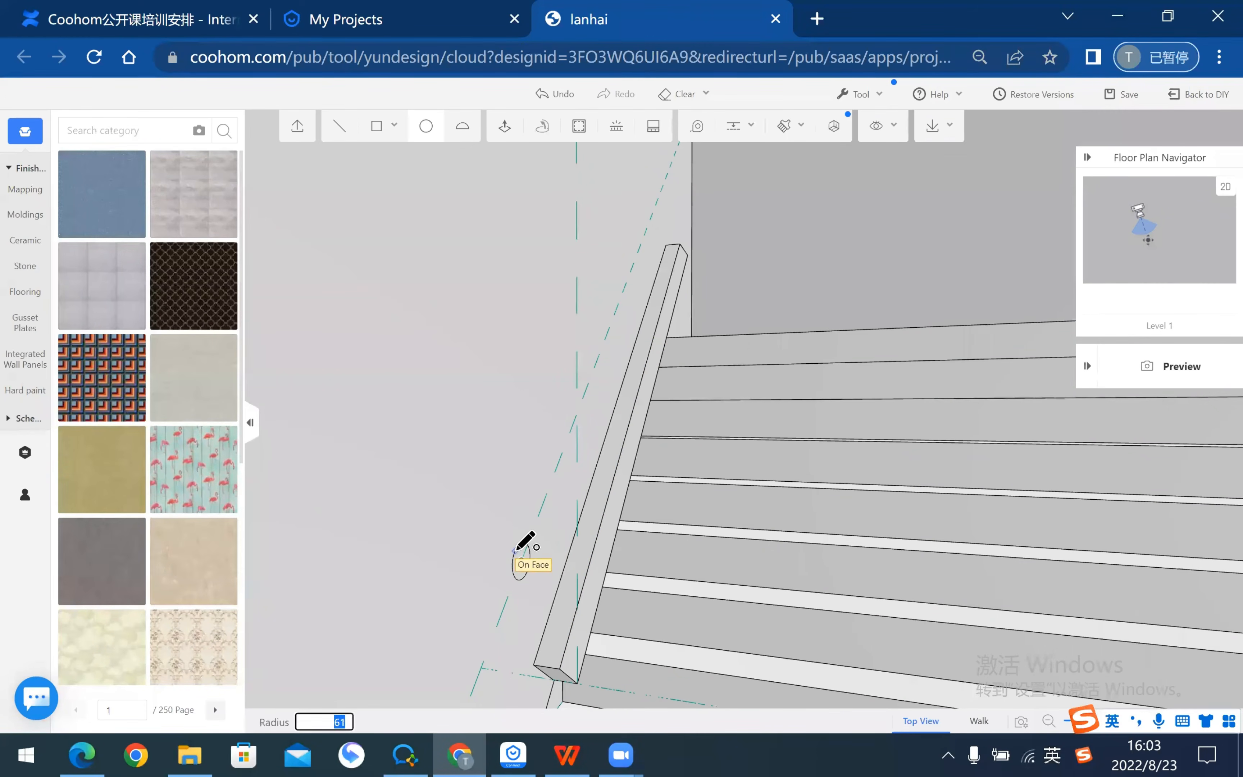
key(Escape)
Step: Open the wall beside the stairs in its flat 2D face view and frame the stair profile
middle_drag(503, 545, 337, 529)
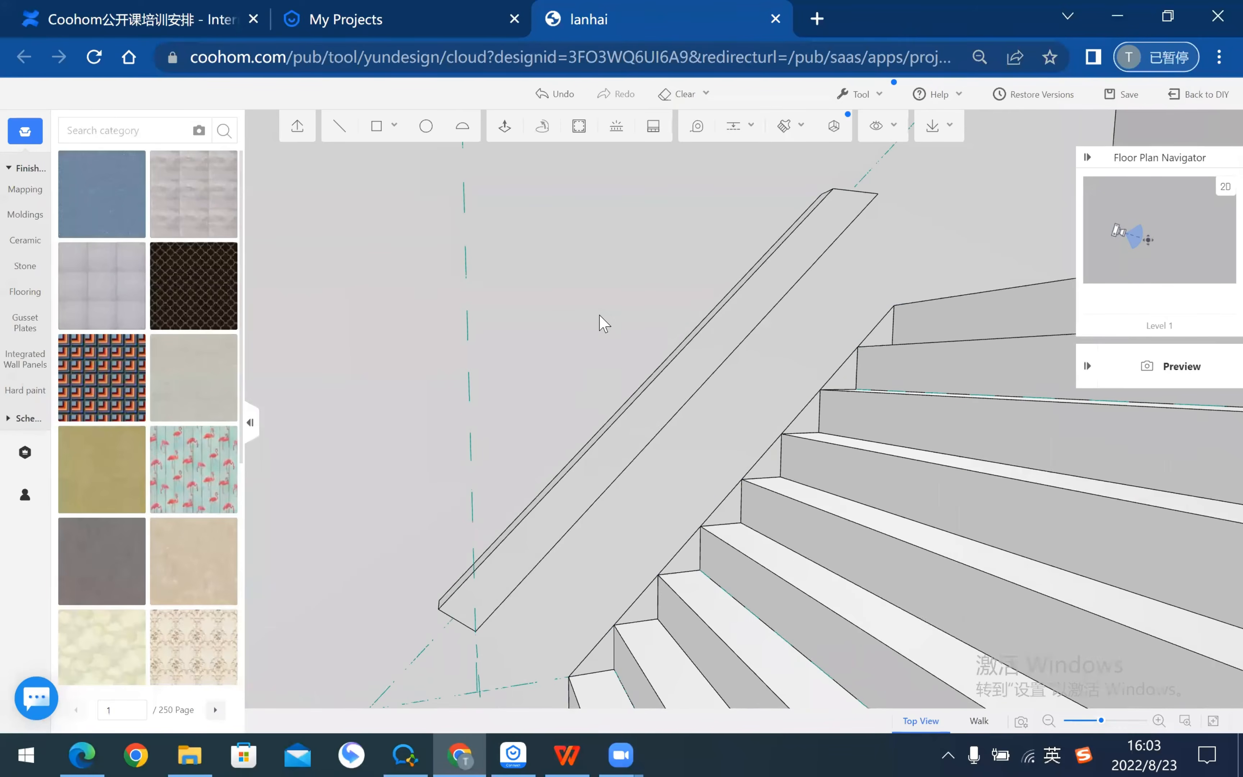
click(599, 316)
key(space)
scroll(652, 569, down, 2)
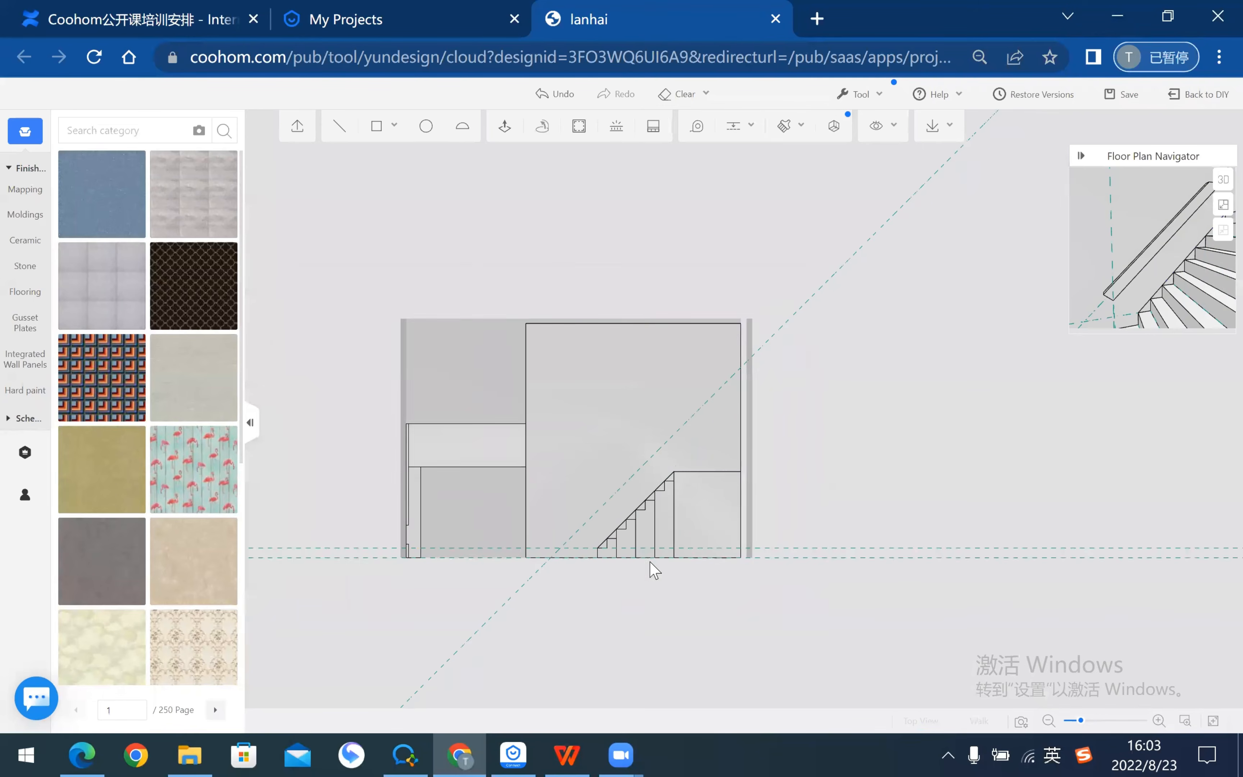
scroll(666, 516, up, 6)
scroll(684, 288, down, 3)
scroll(674, 339, up, 3)
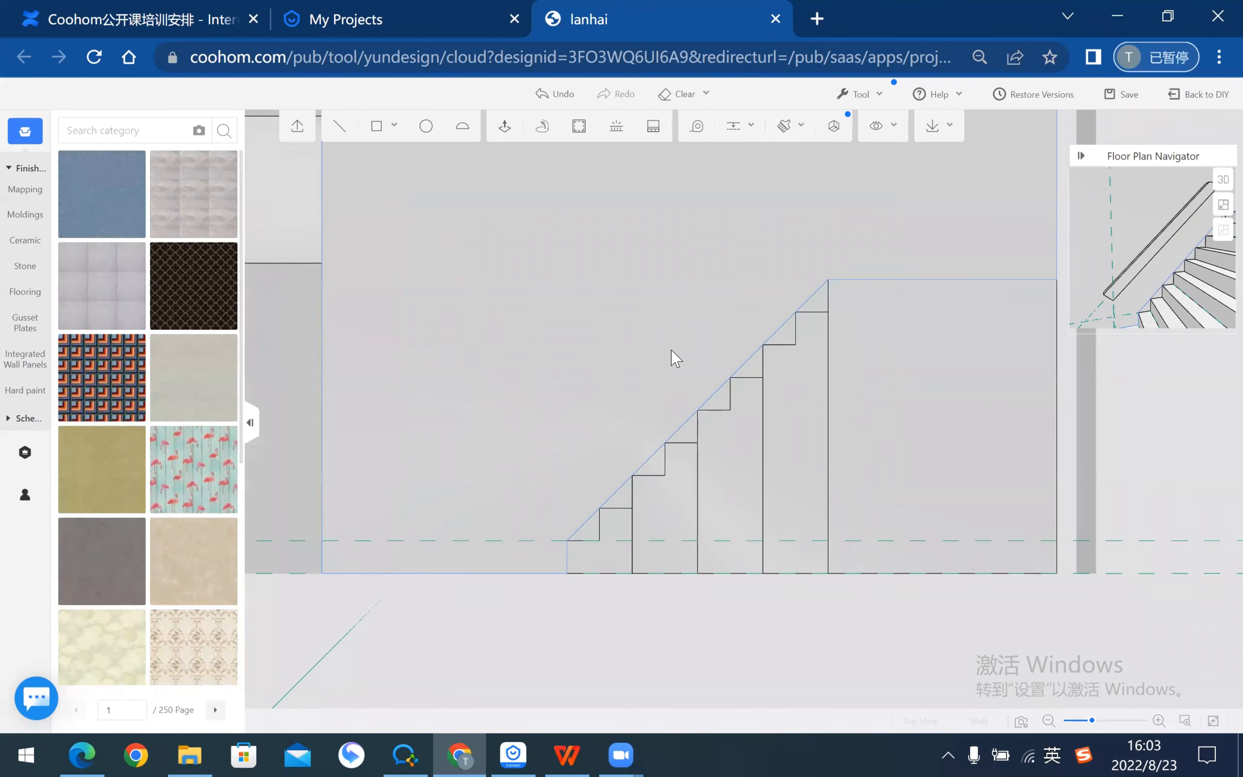
scroll(663, 324, down, 3)
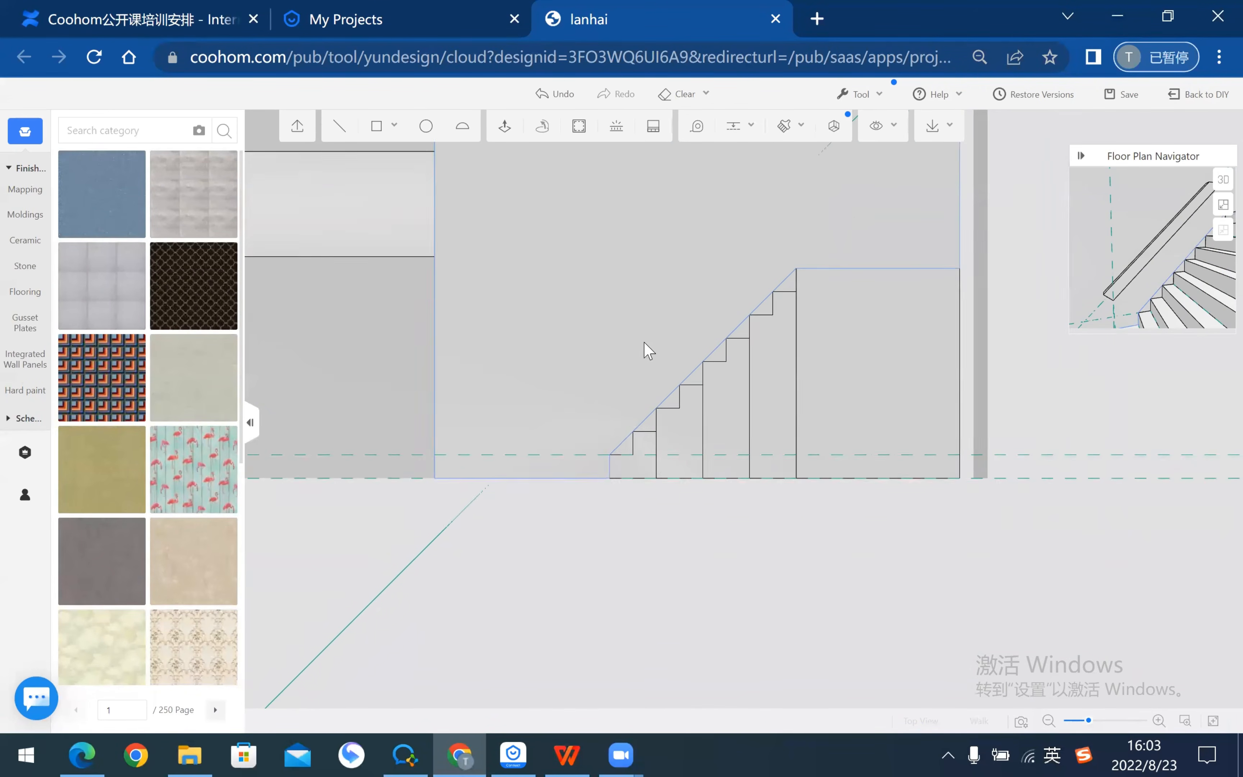
scroll(632, 371, up, 3)
Step: Place a parallel guide line on the wall at about 124 from the sloped guide
right_drag(663, 333, 643, 368)
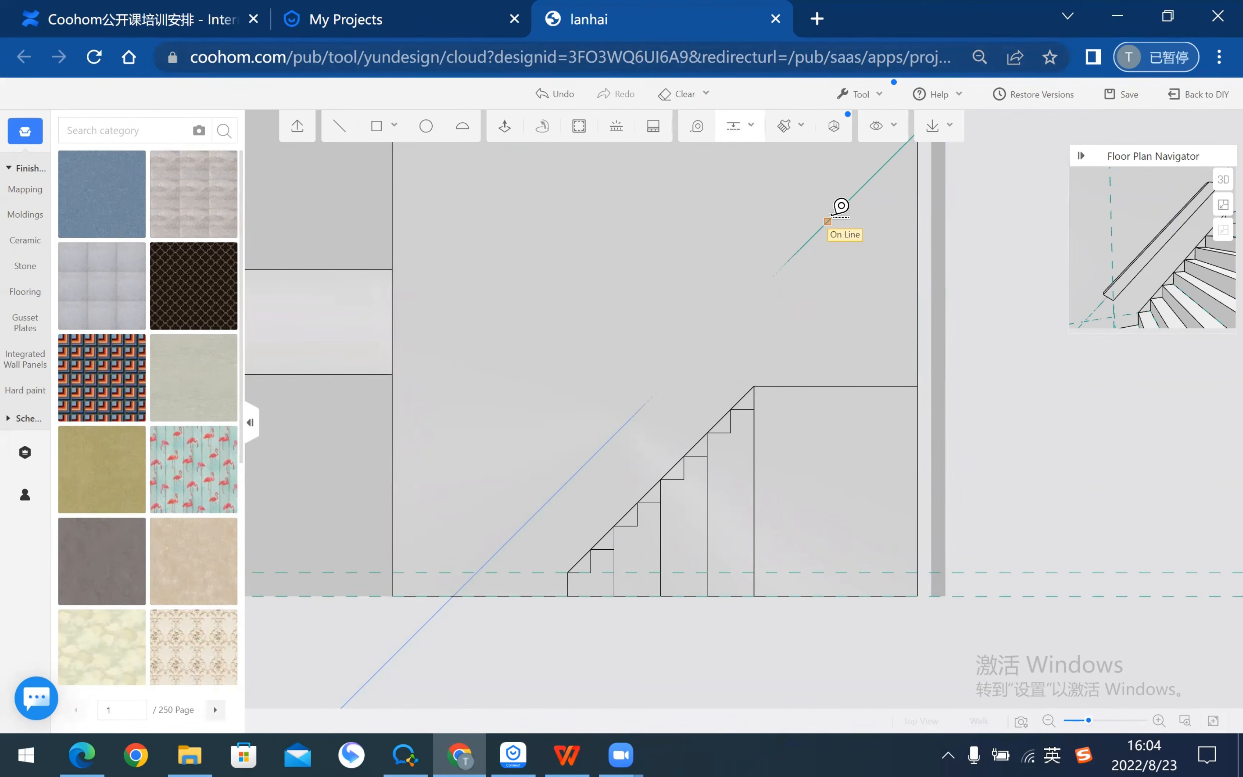
click(842, 205)
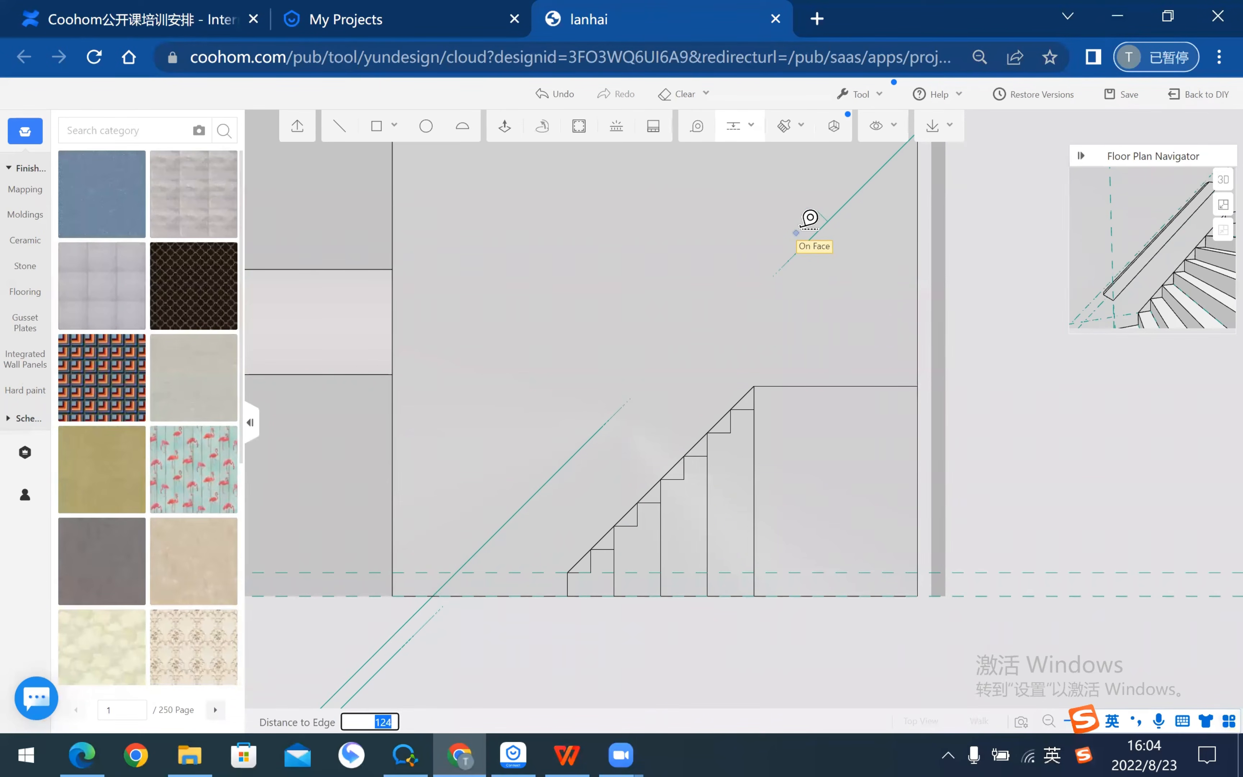
click(811, 219)
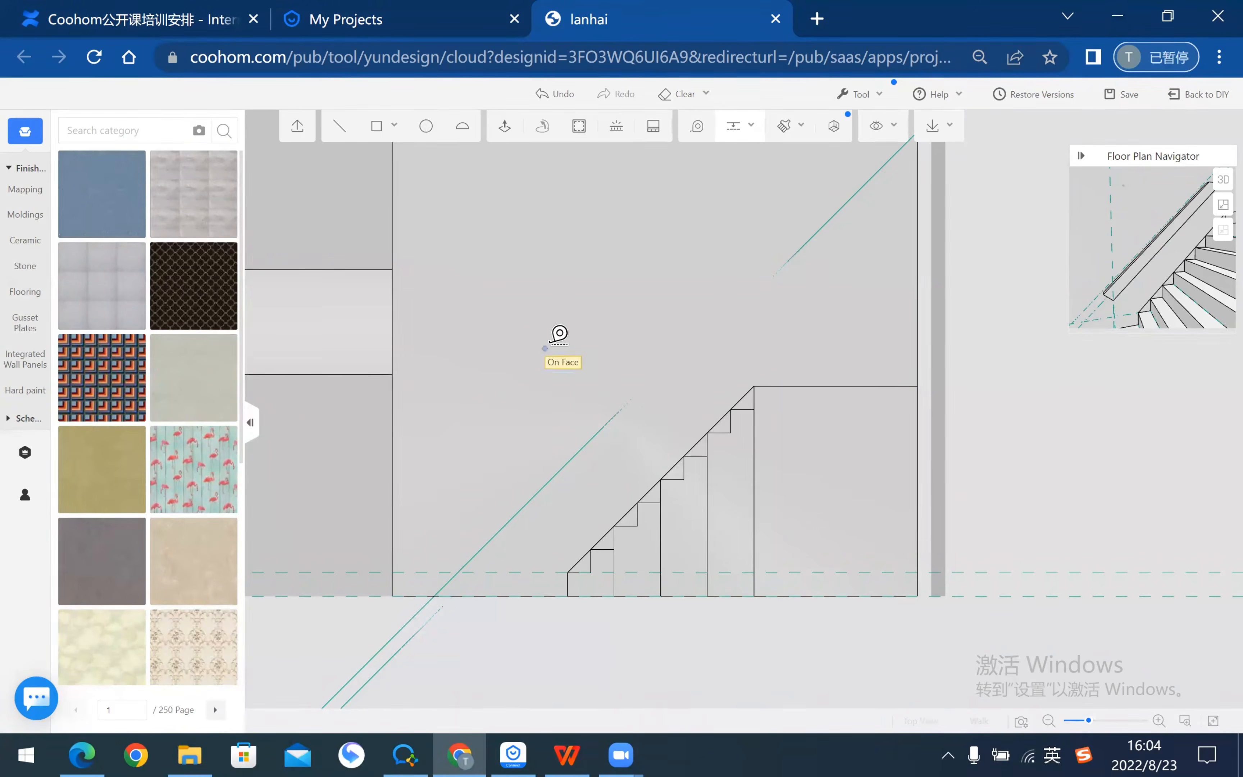
Step: Draw three circles of radius 10 on the wall, spaced along the sloped guide line above the stairs
scroll(610, 355, up, 5)
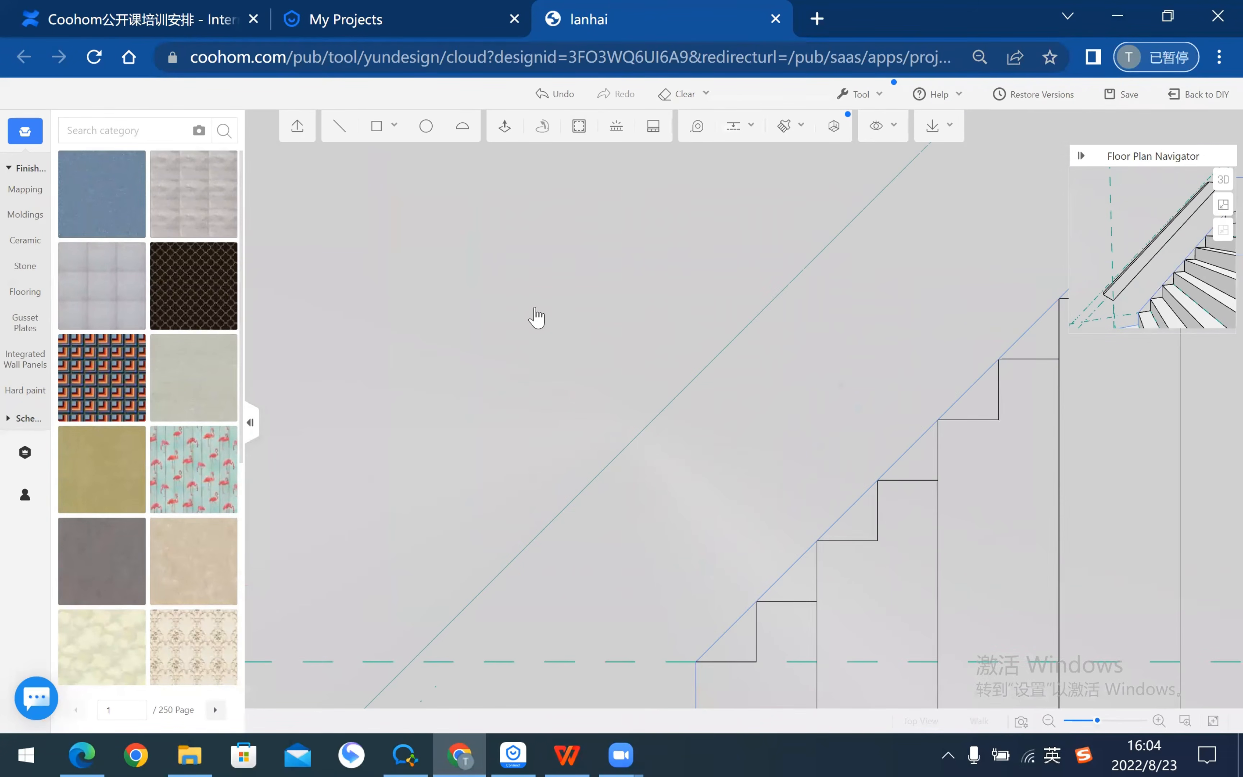
middle_drag(535, 310, 616, 352)
click(426, 125)
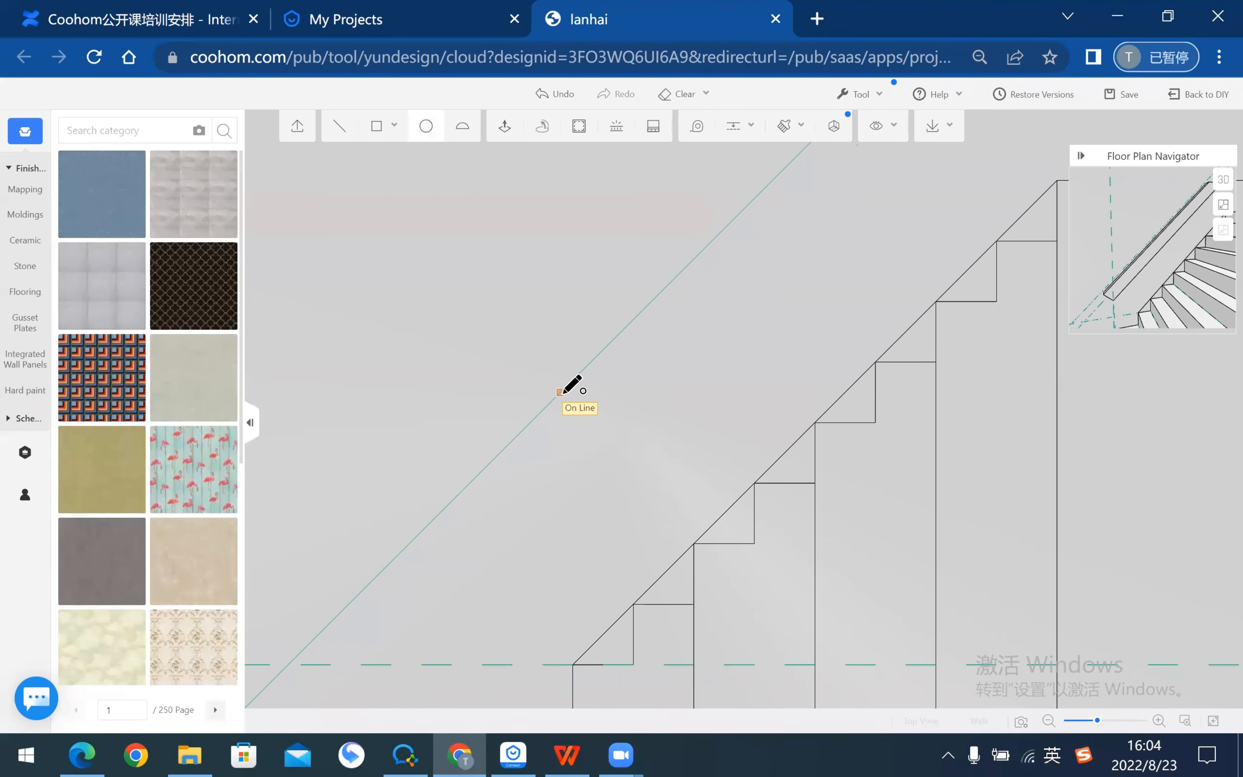
click(546, 406)
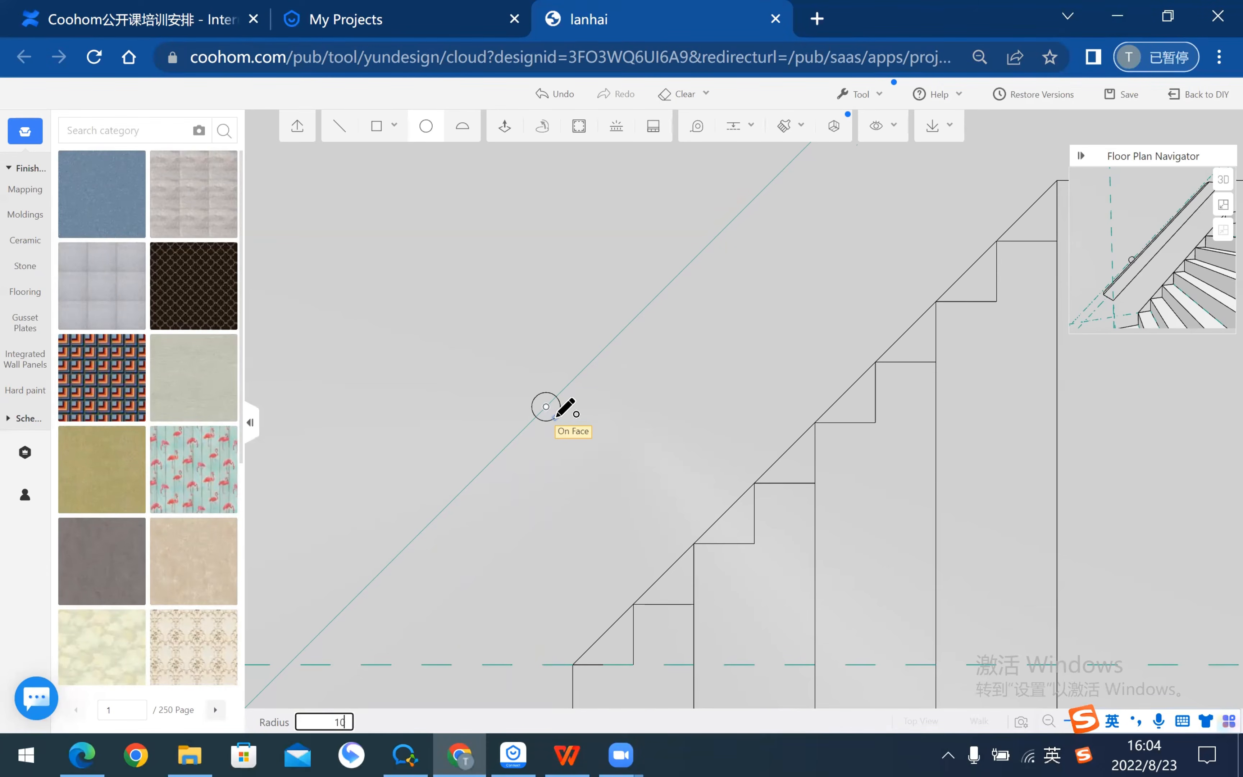
key(Return)
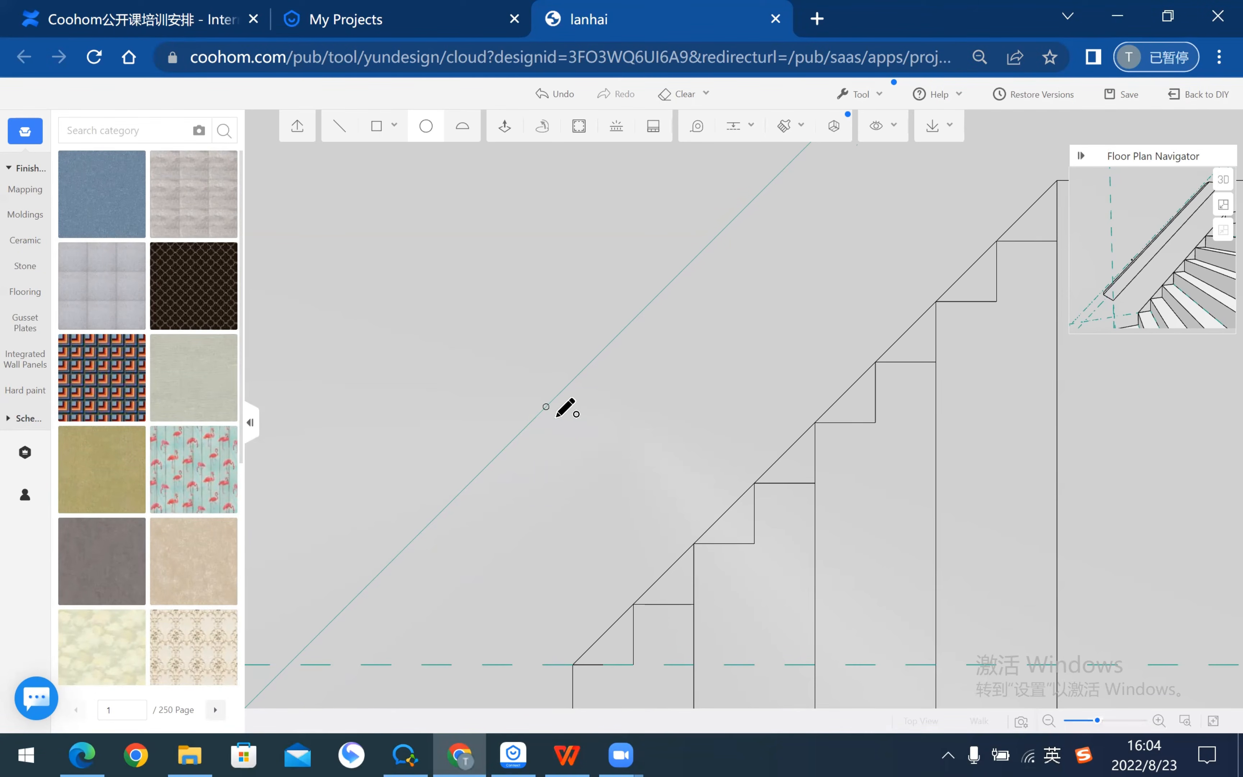
click(625, 329)
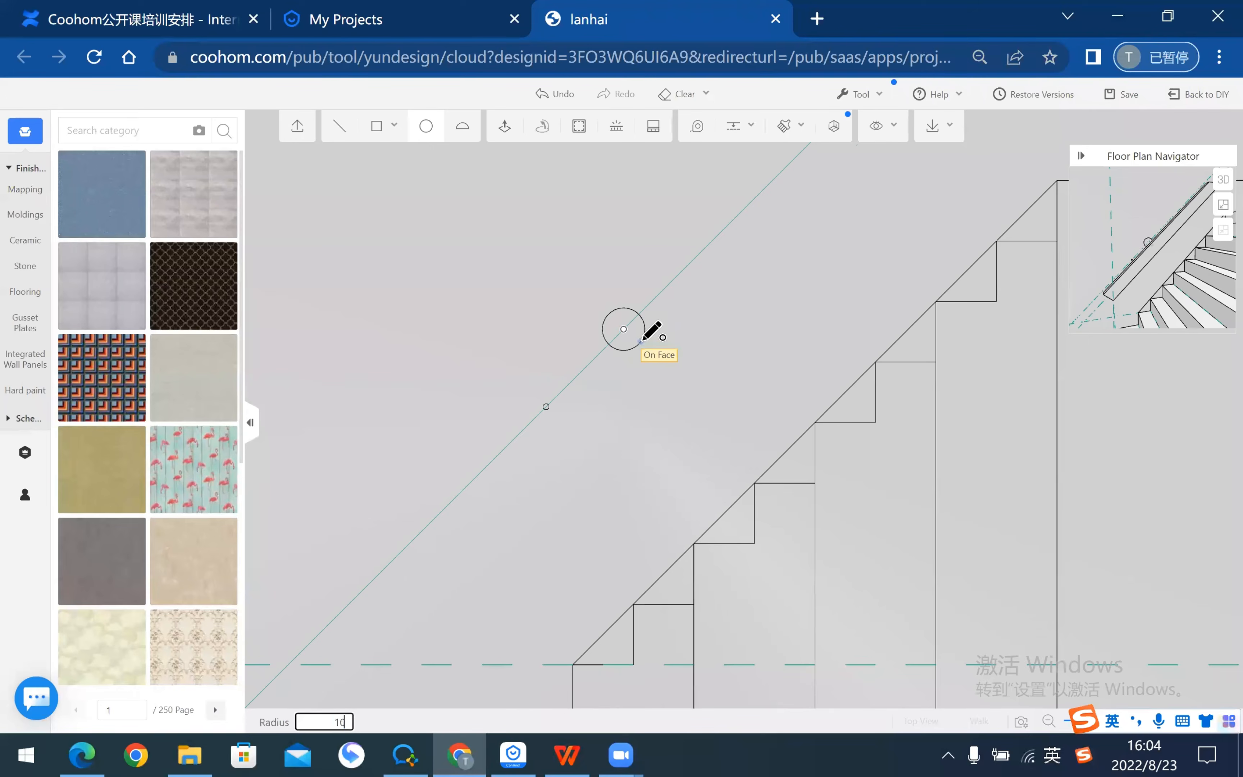
key(Return)
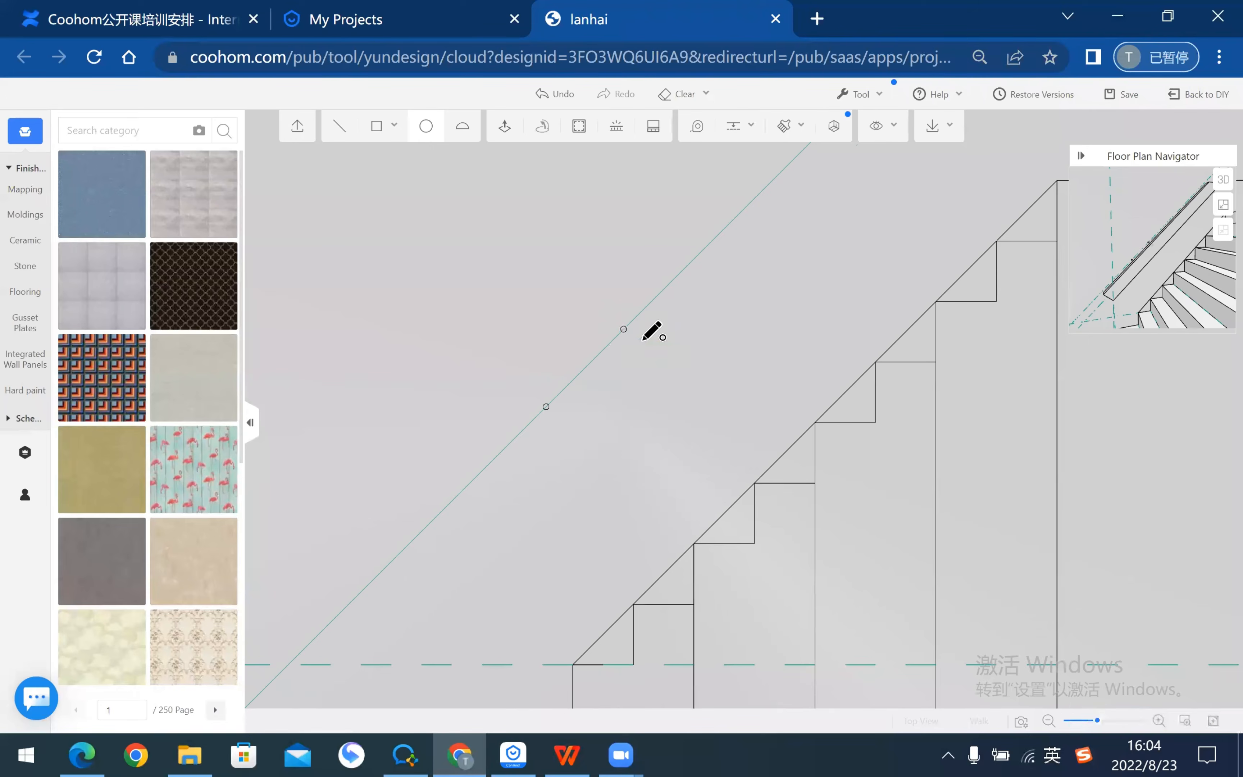
click(709, 243)
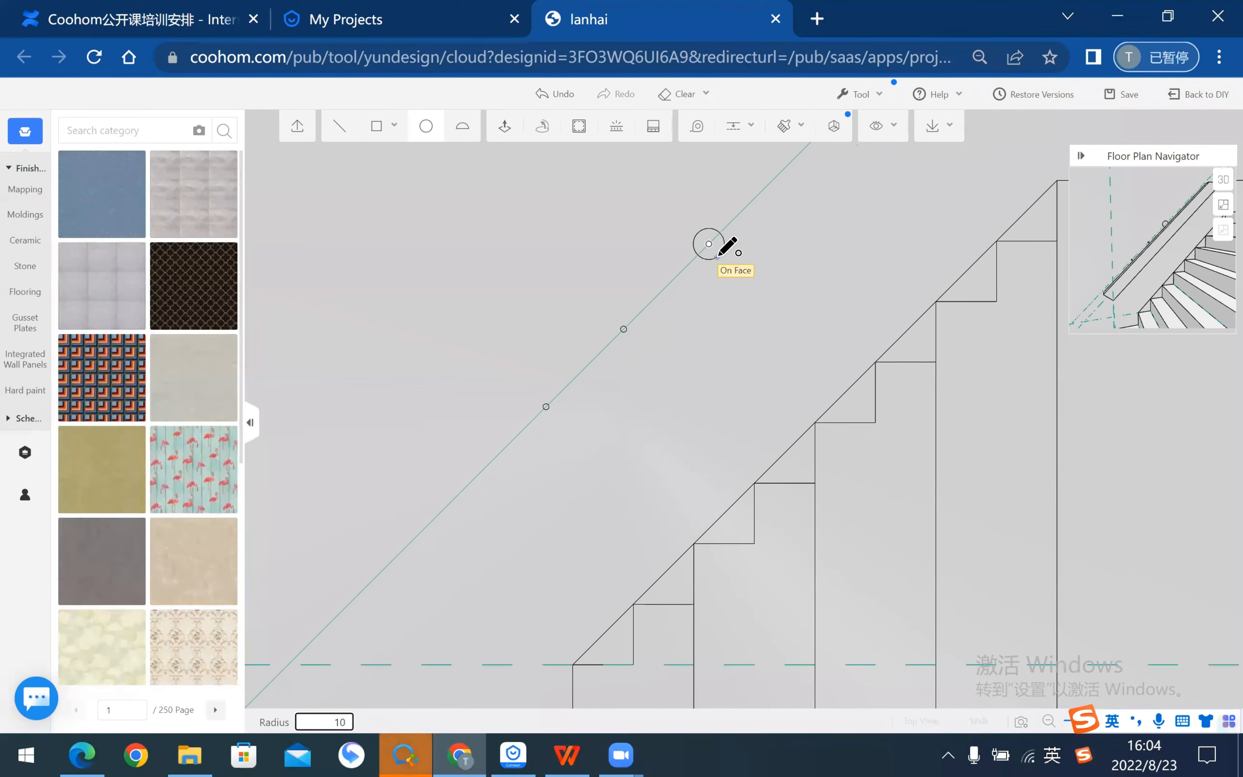
key(Return)
scroll(514, 457, up, 4)
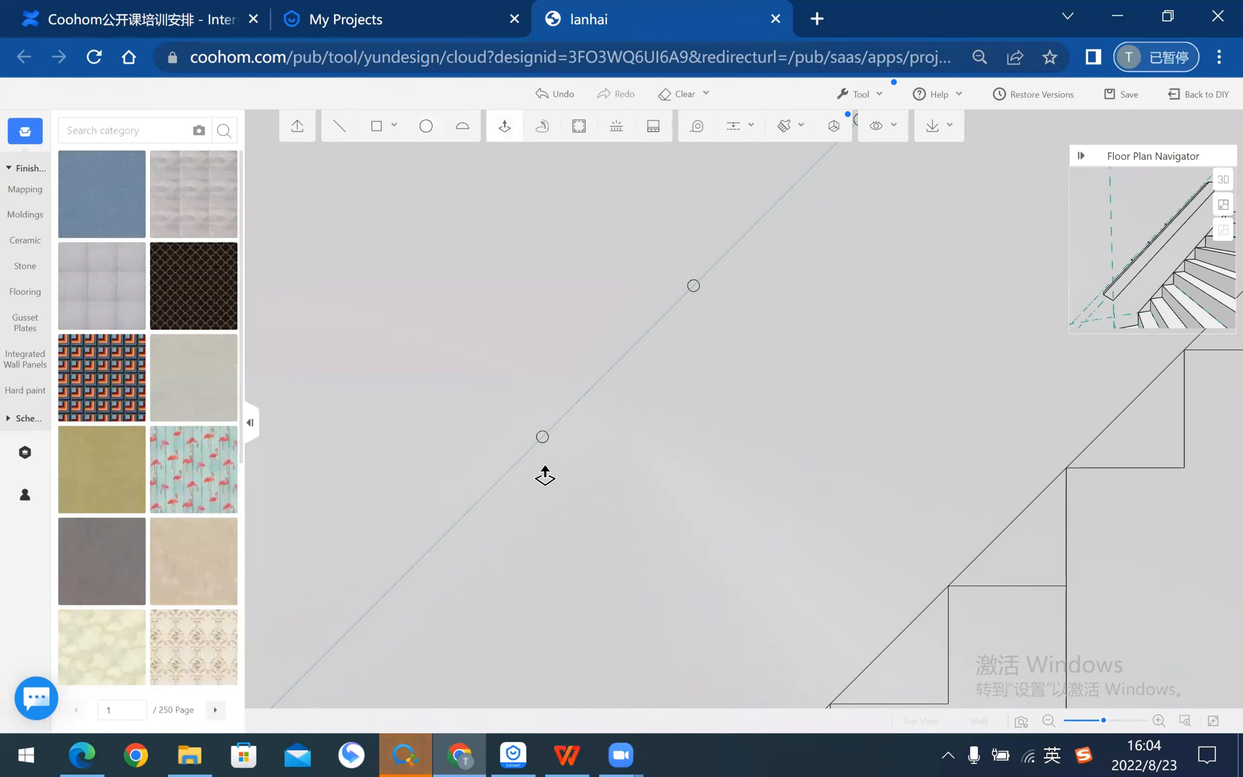
click(538, 457)
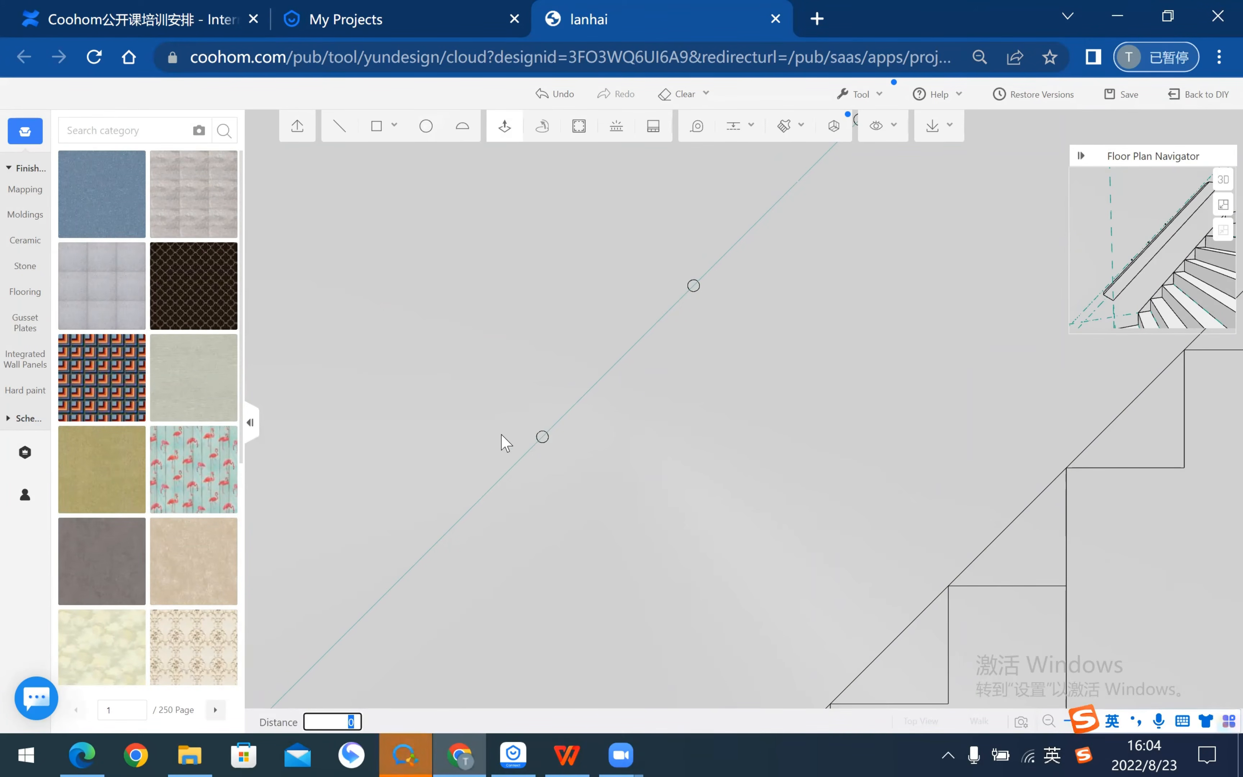
key(Escape)
Step: Return to the 3D view and extrude the lowest bracket circle 50 out from the wall
click(1222, 181)
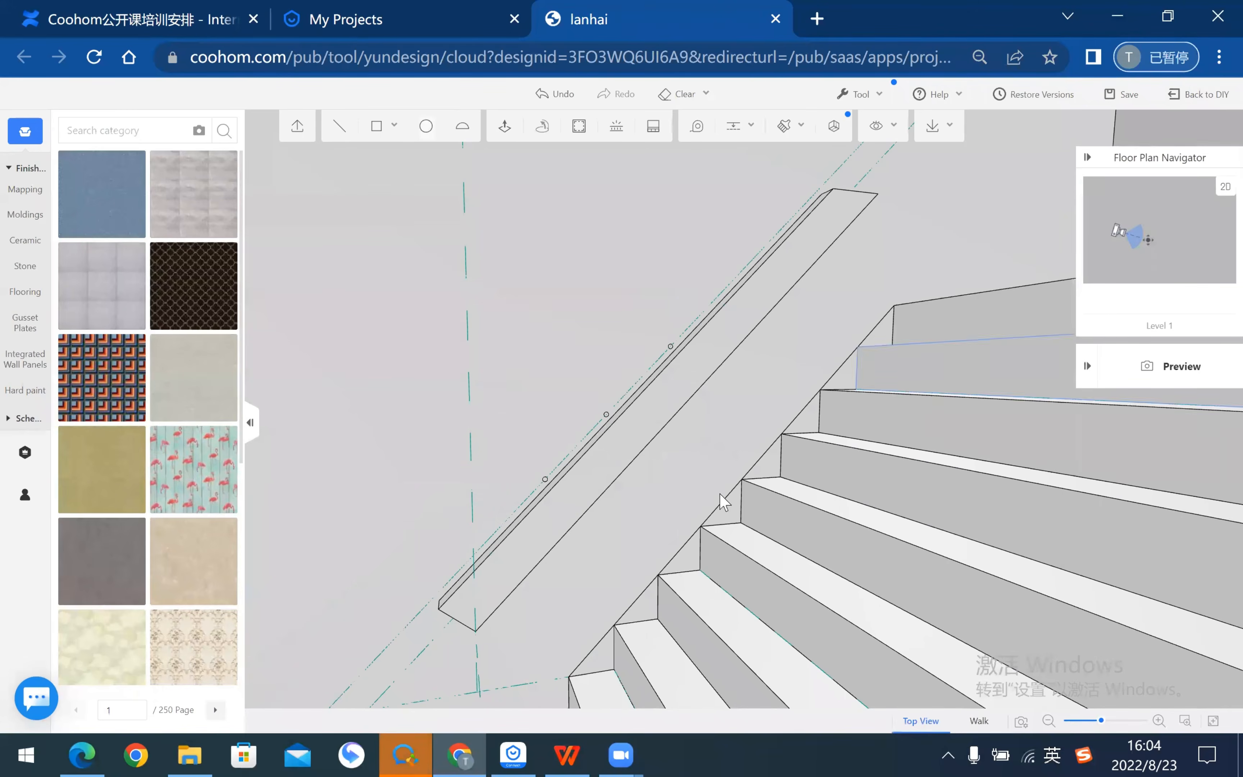
middle_drag(475, 523, 406, 455)
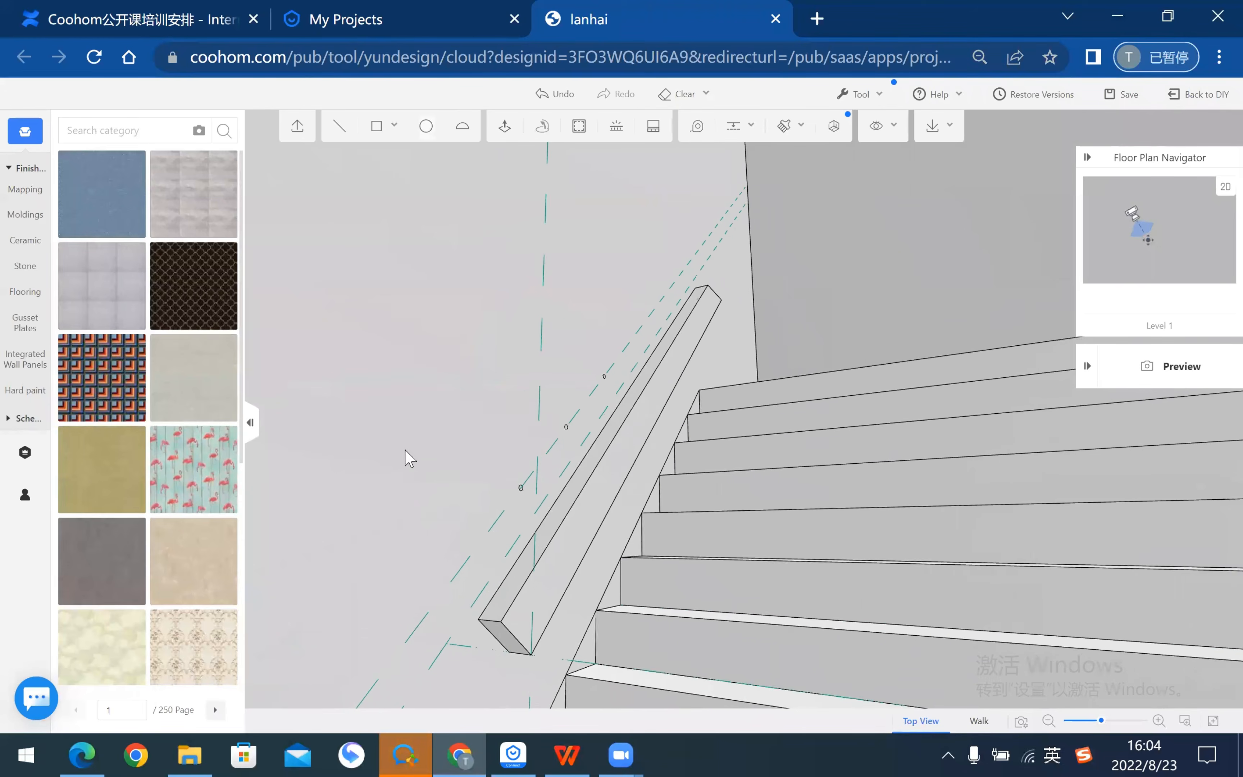
scroll(516, 550, up, 4)
middle_drag(544, 647, 552, 581)
click(553, 569)
click(595, 525)
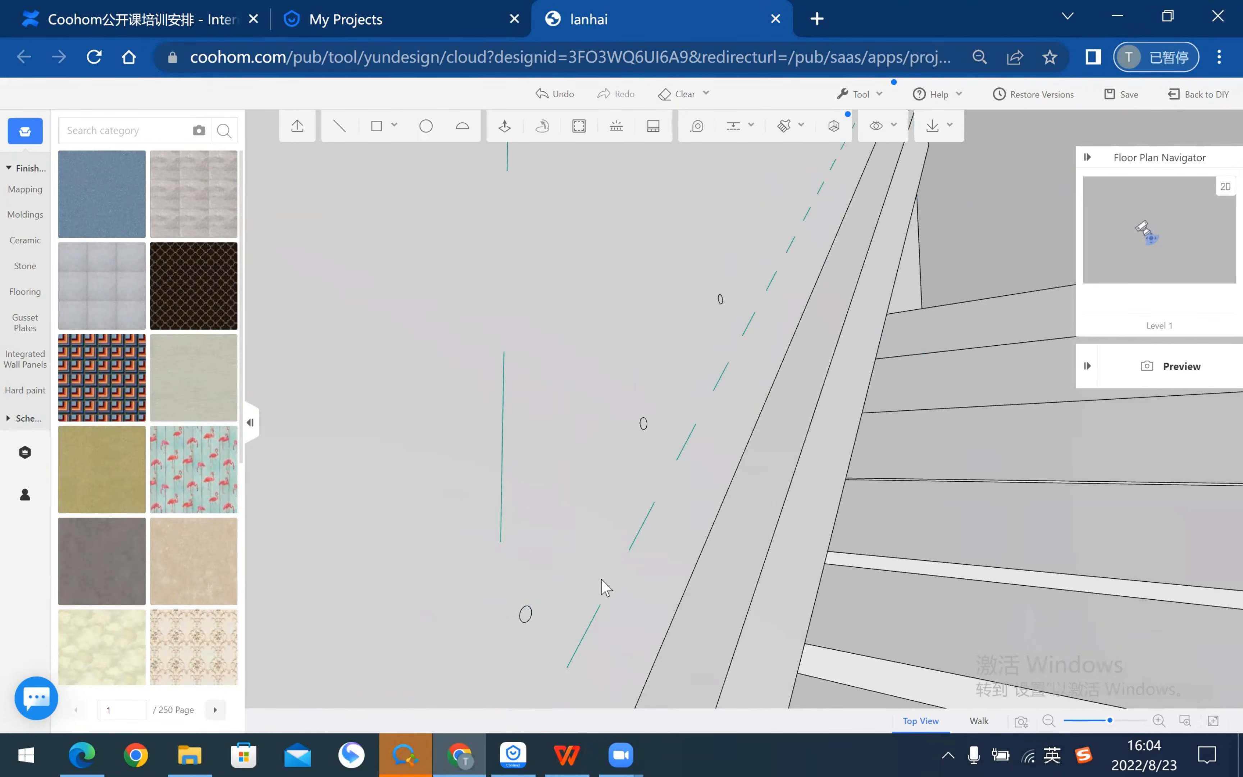
click(505, 128)
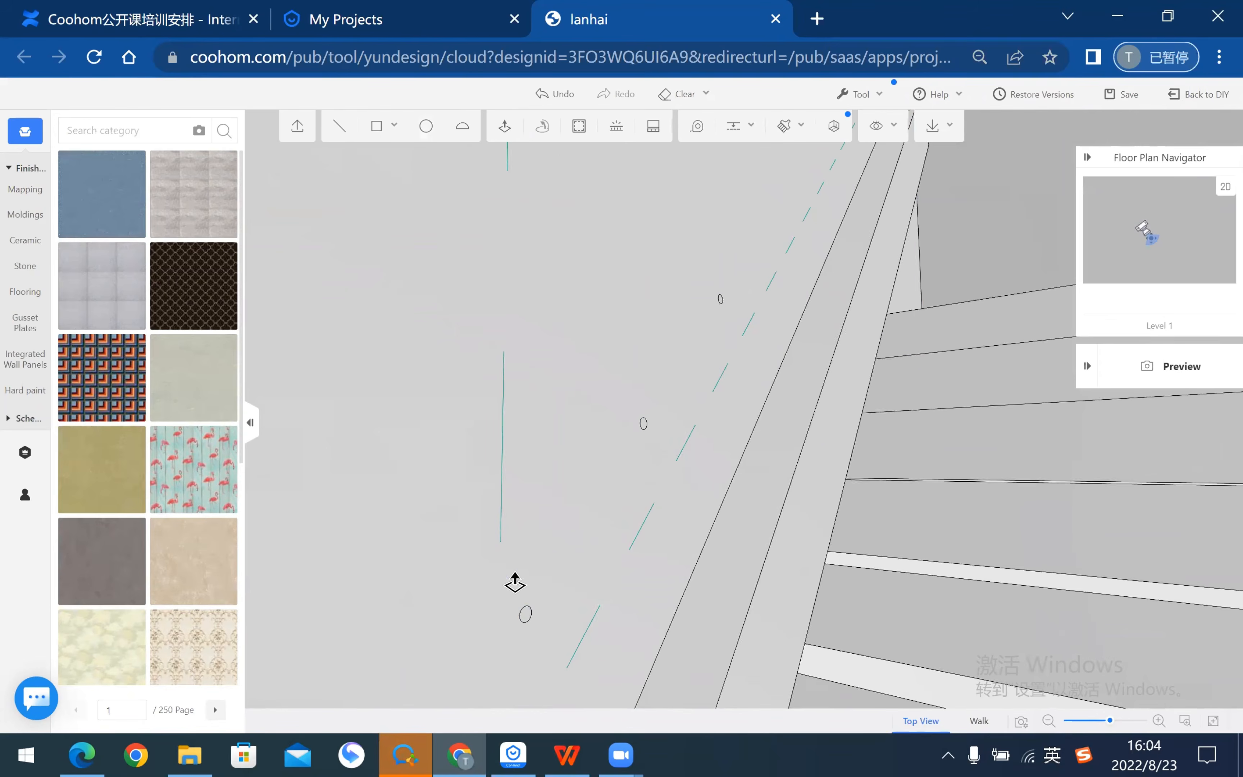
click(529, 612)
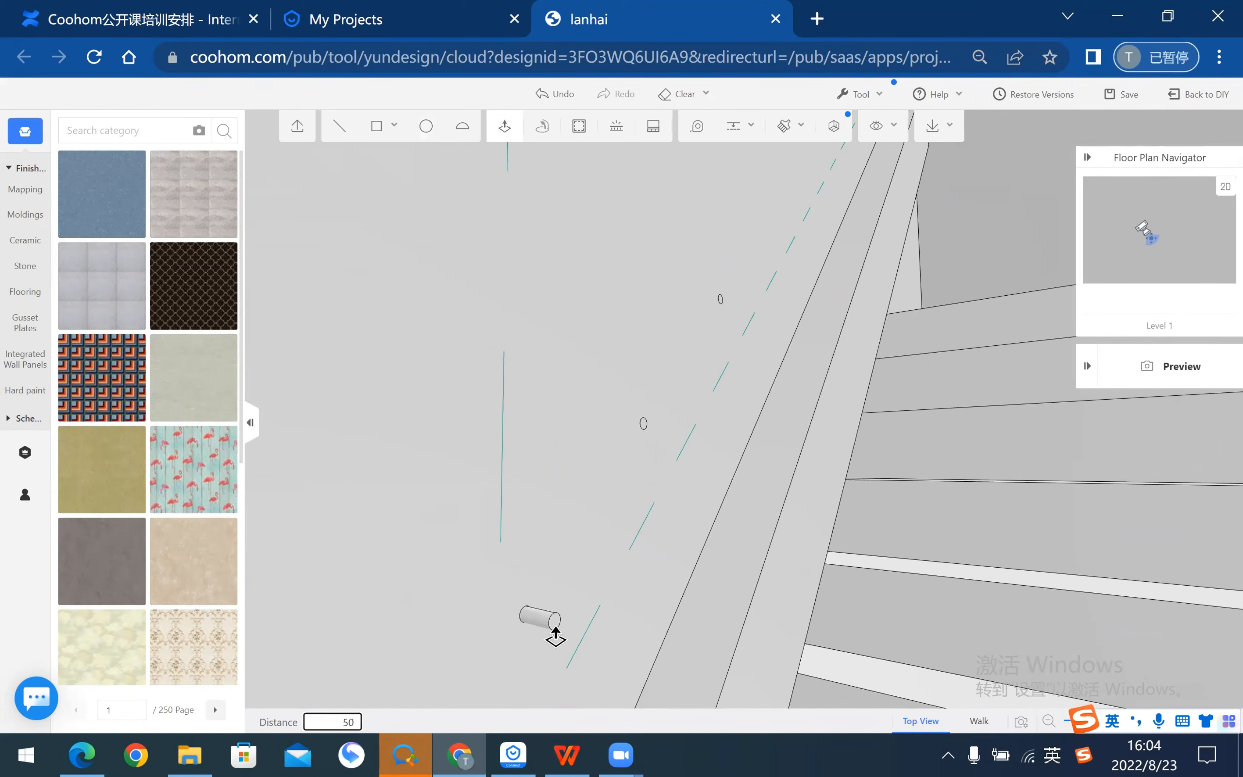
key(Return)
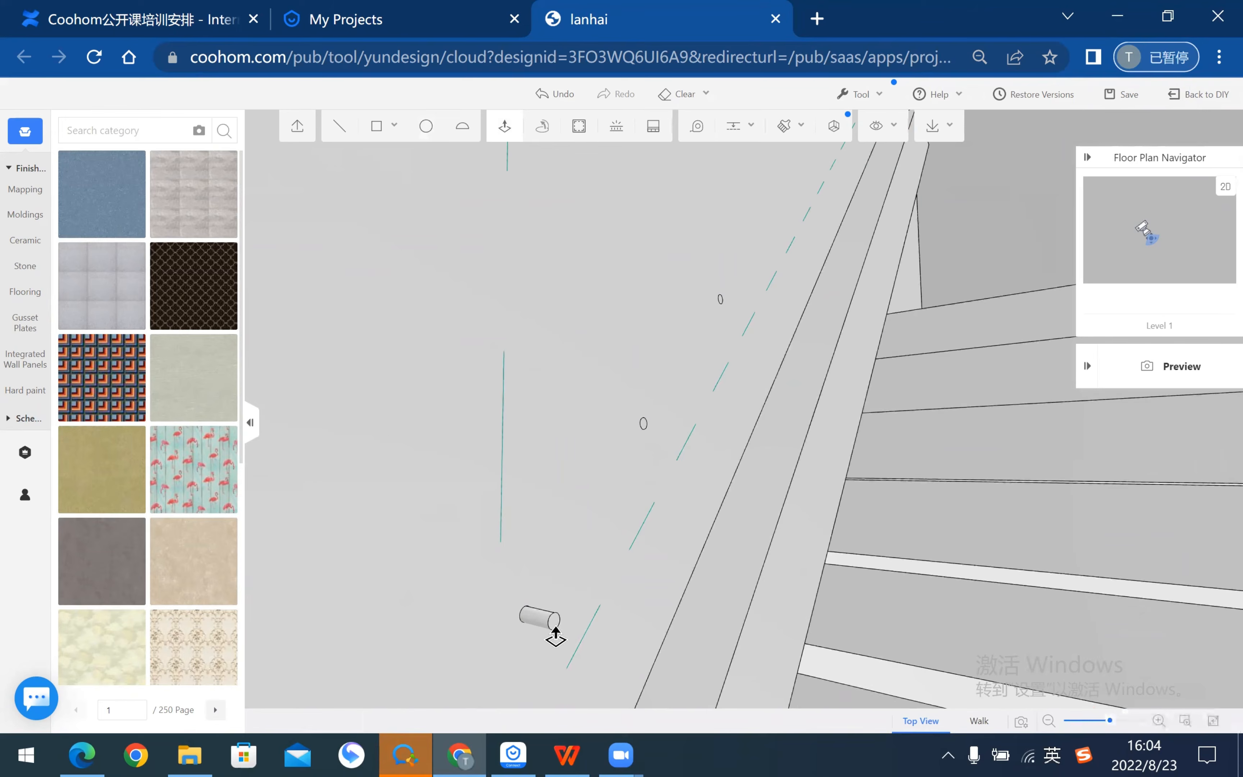
Step: Extrude the middle bracket circle 50 out from the wall and the upper circle to match
click(662, 434)
text(50)
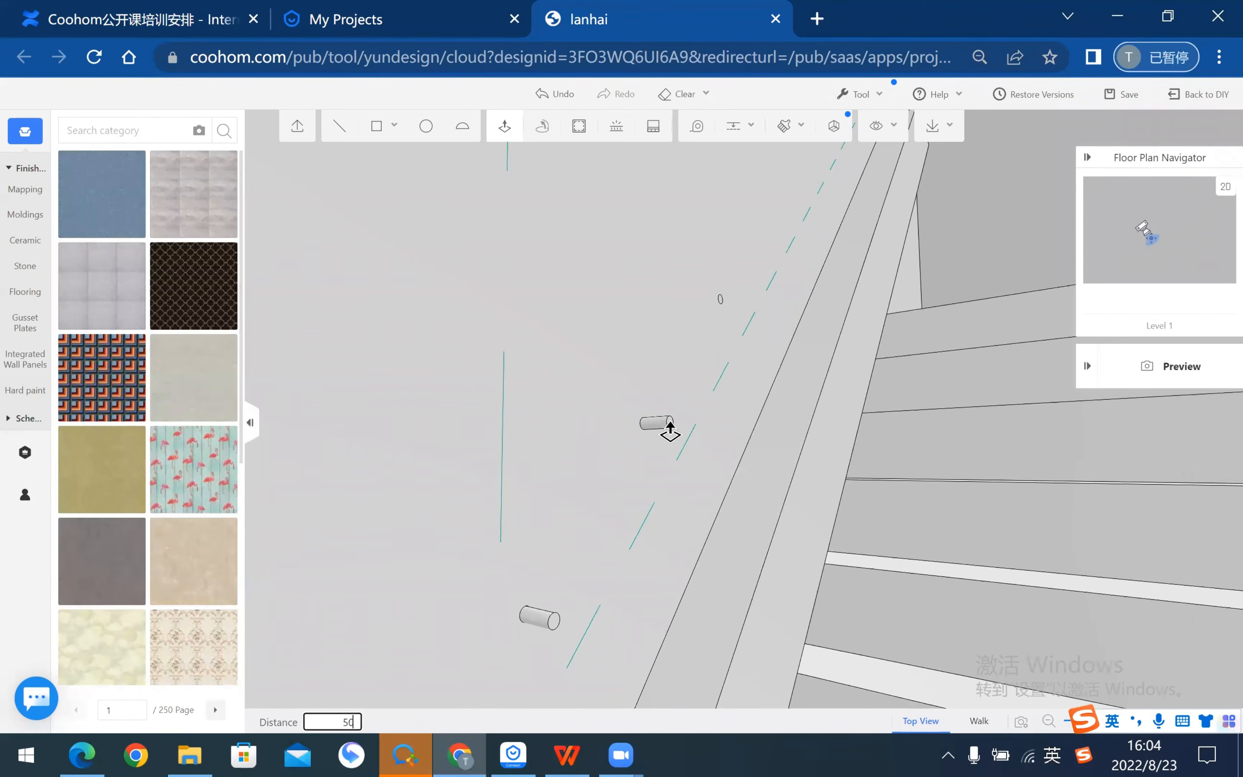
key(Return)
scroll(592, 486, up, 2)
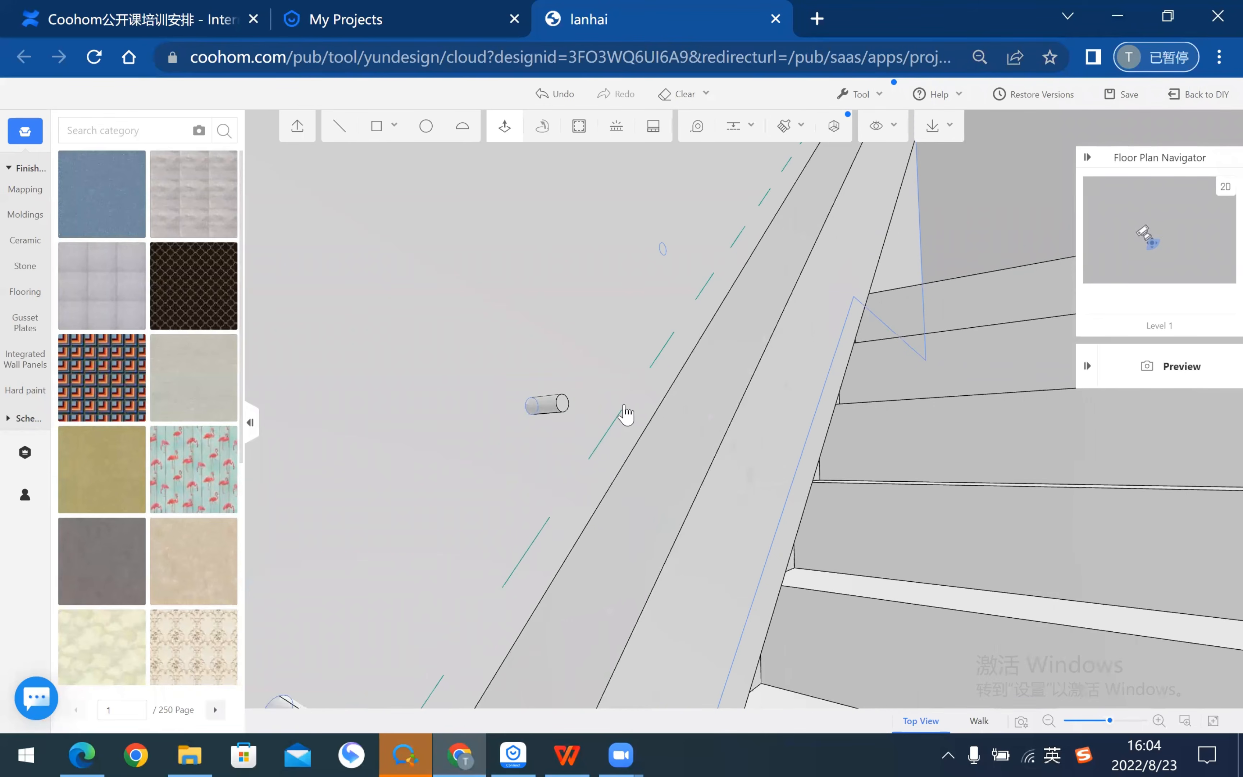
scroll(624, 409, down, 3)
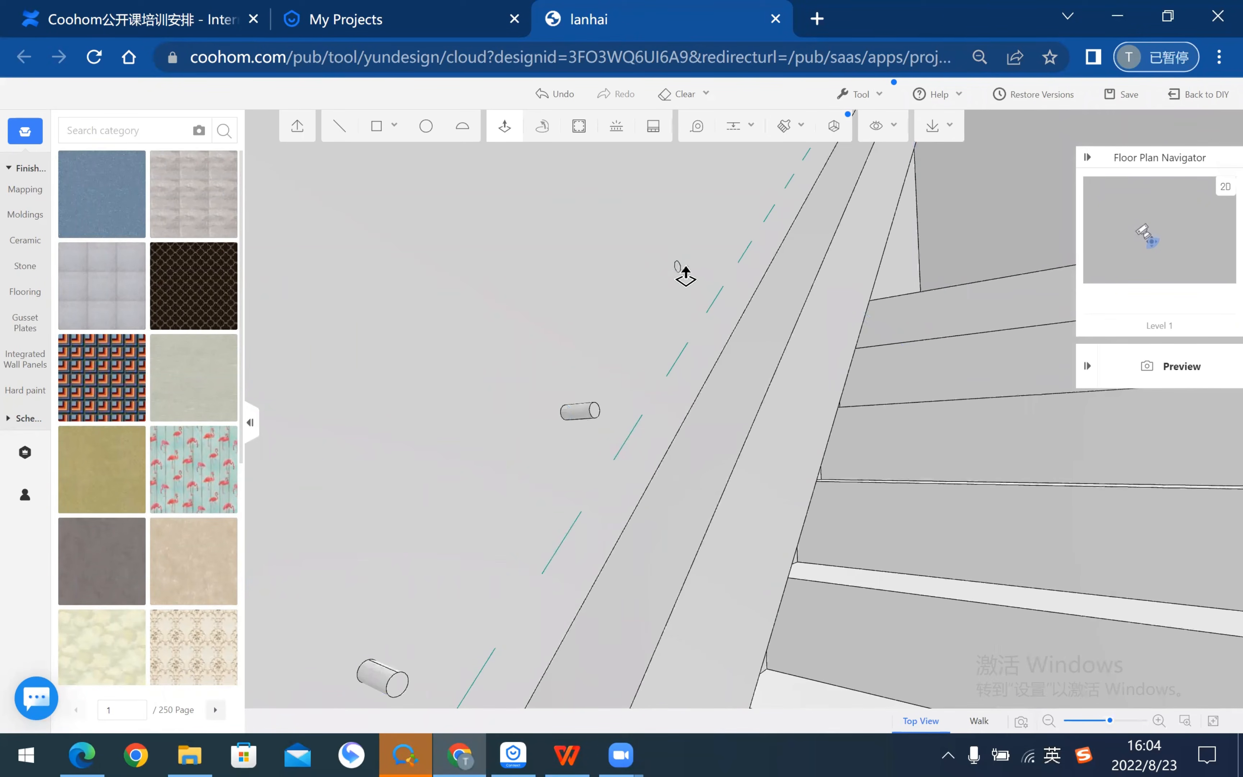
click(697, 276)
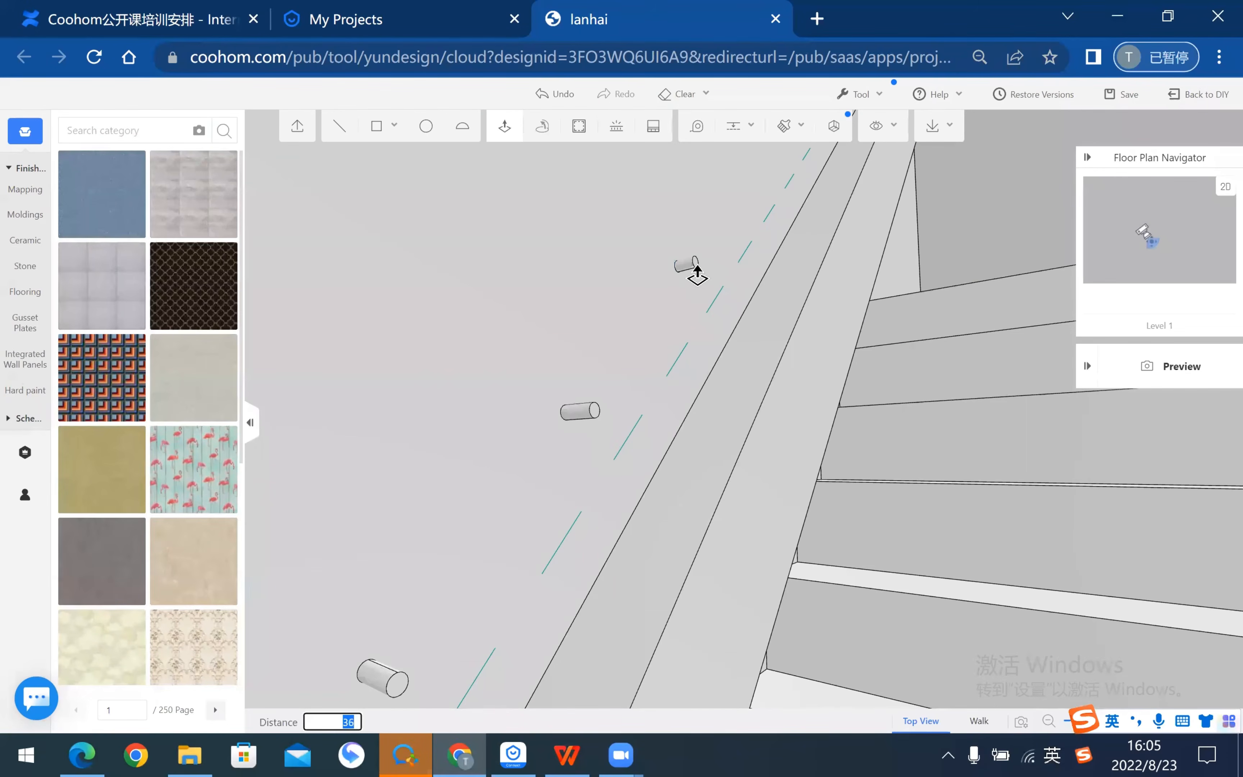
key(Return)
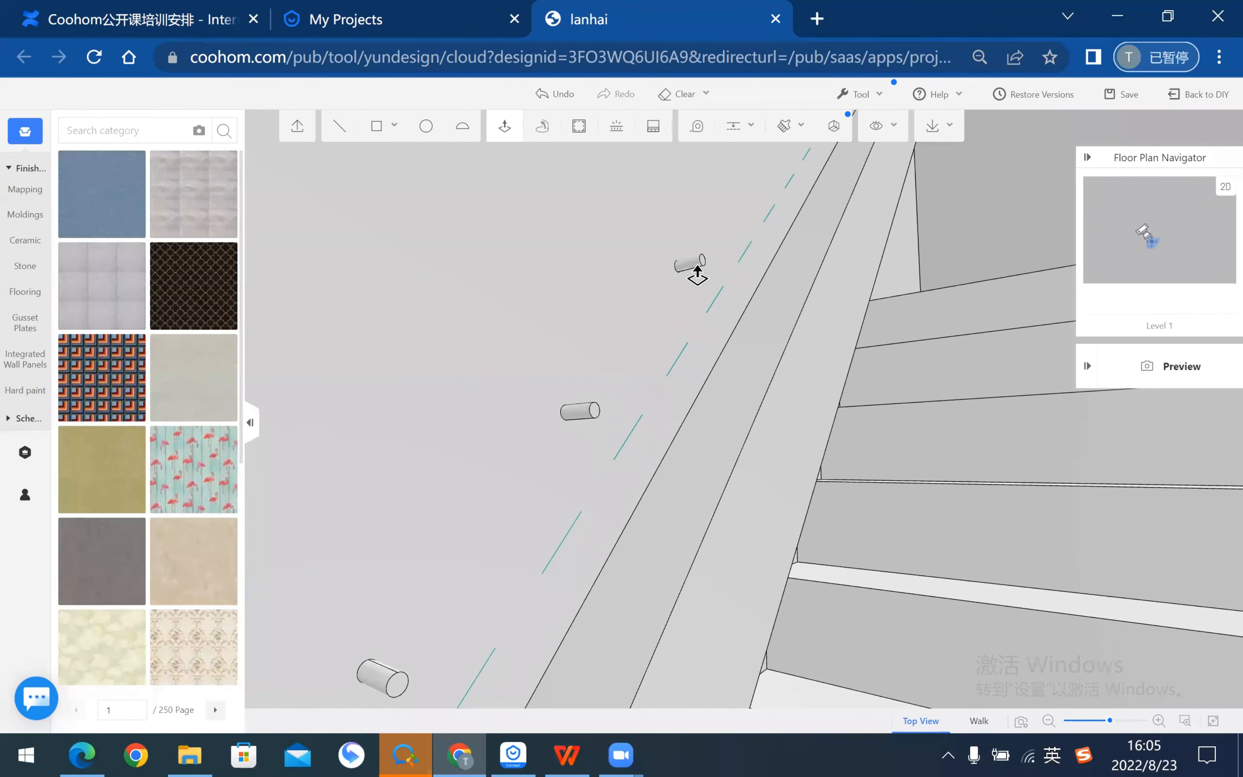
Step: Add a parallel guide line at about 132 from the sloped guide, through the end point of the lowest bracket cylinder
drag(565, 363, 517, 452)
click(735, 126)
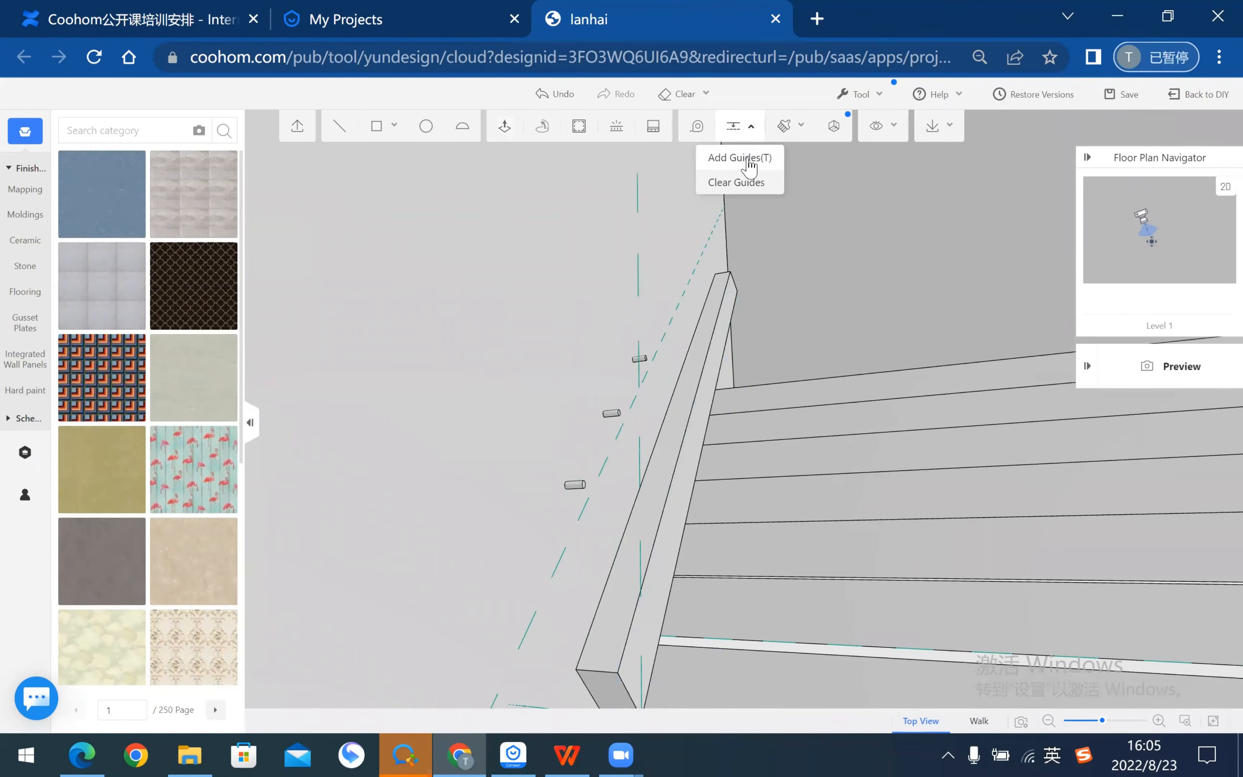
click(738, 160)
scroll(591, 527, up, 1)
click(579, 535)
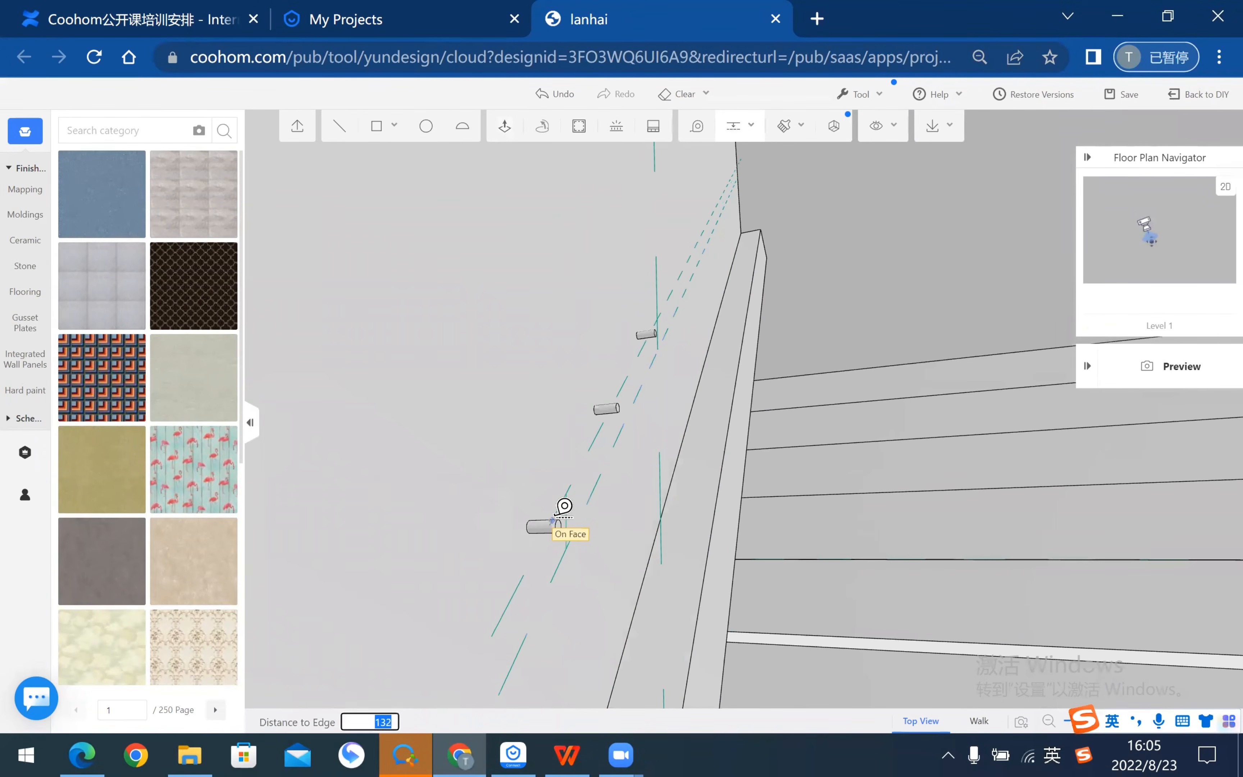
click(558, 520)
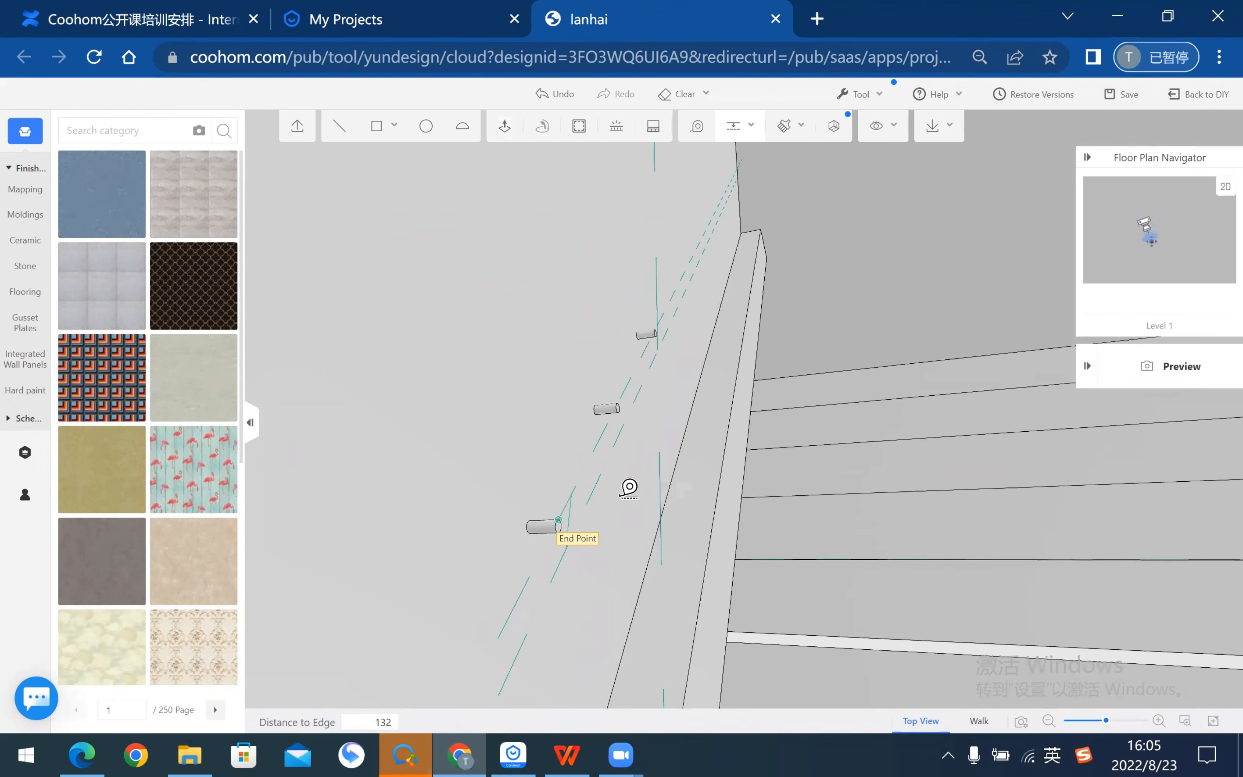
key(Escape)
Step: Move the sloped handrail toward the wall so it meets the outer ends of the bracket cylinders
middle_drag(594, 540, 721, 467)
click(721, 467)
click(823, 407)
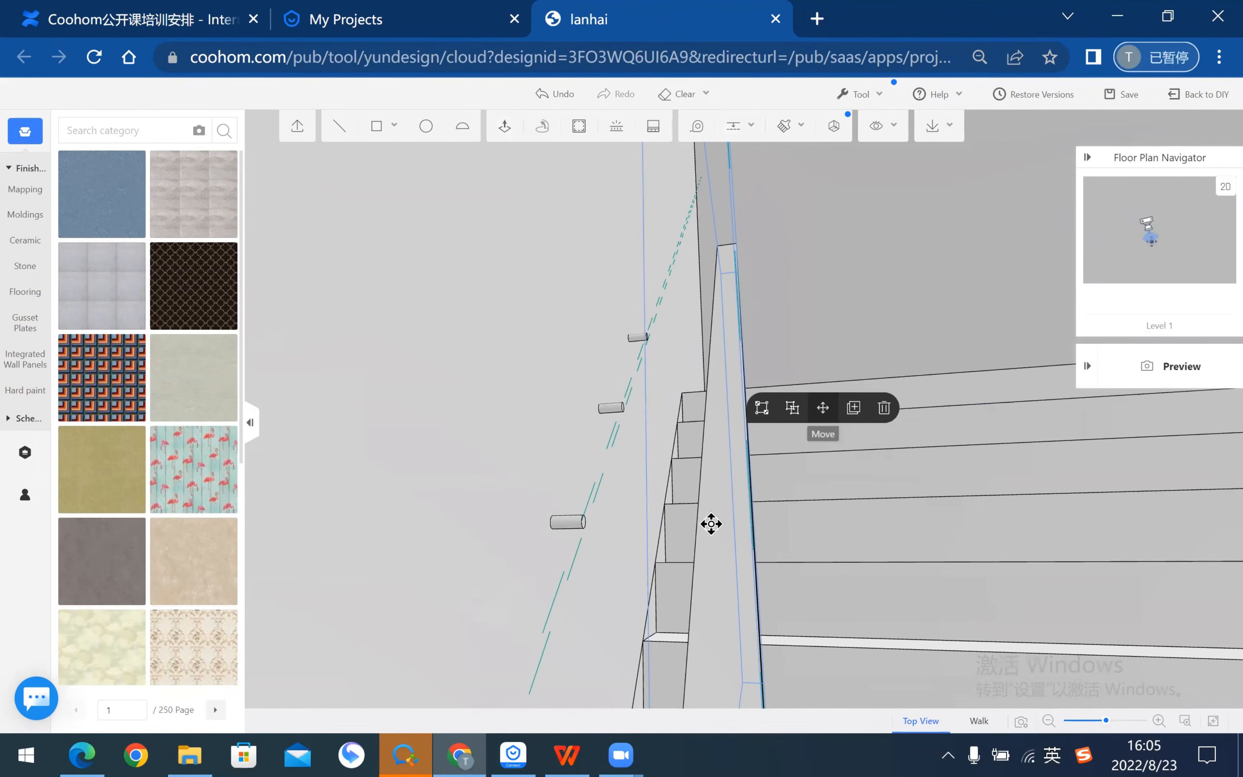
middle_drag(512, 510, 636, 458)
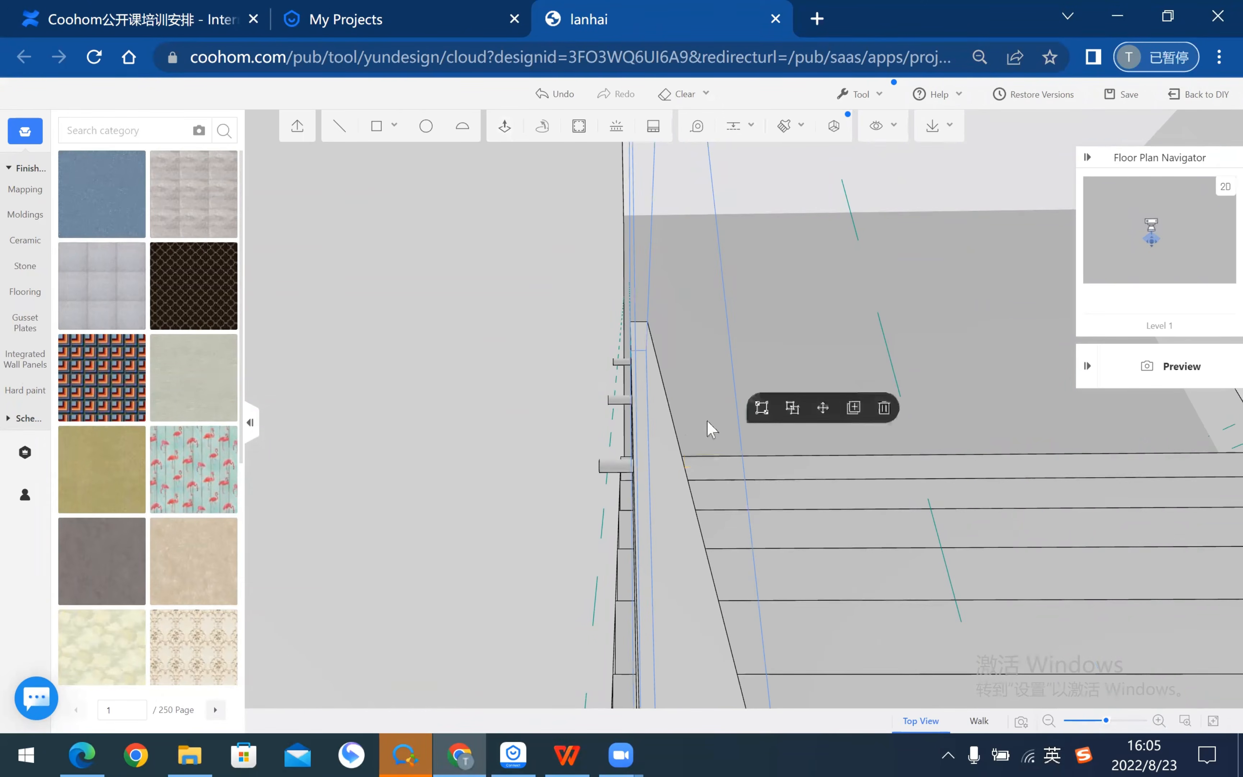
Step: Examine the staircase, handrail and wall brackets from the front, from above and up close within the room
middle_drag(711, 429, 667, 489)
middle_drag(693, 342, 672, 387)
scroll(552, 477, up, 2)
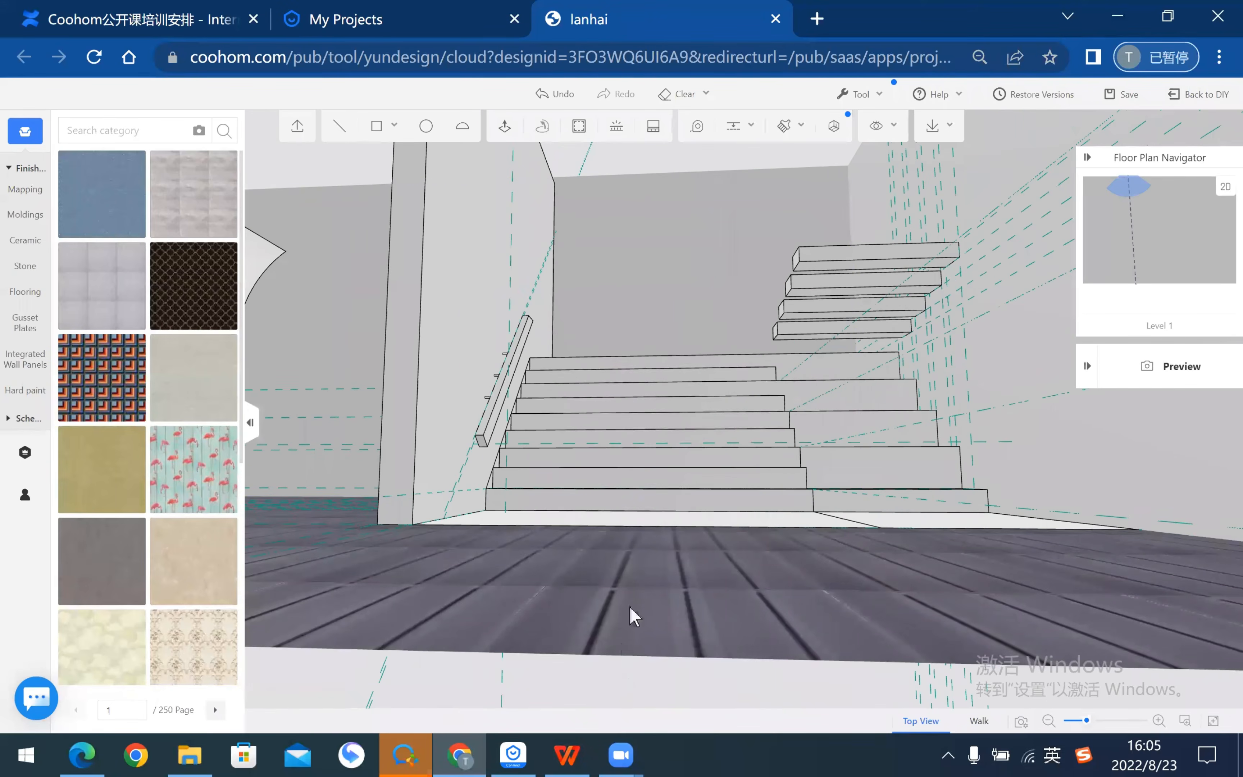
middle_drag(630, 472, 589, 328)
scroll(590, 330, down, 3)
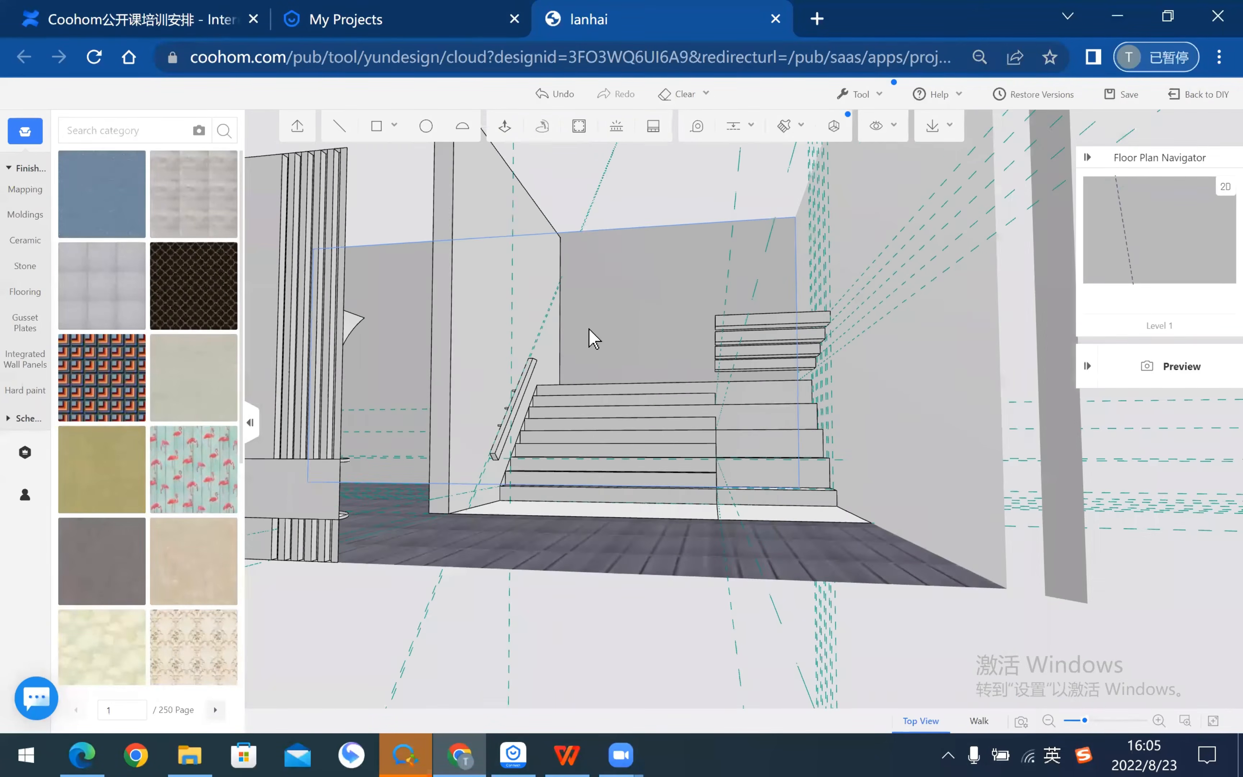
key(alt+Tab)
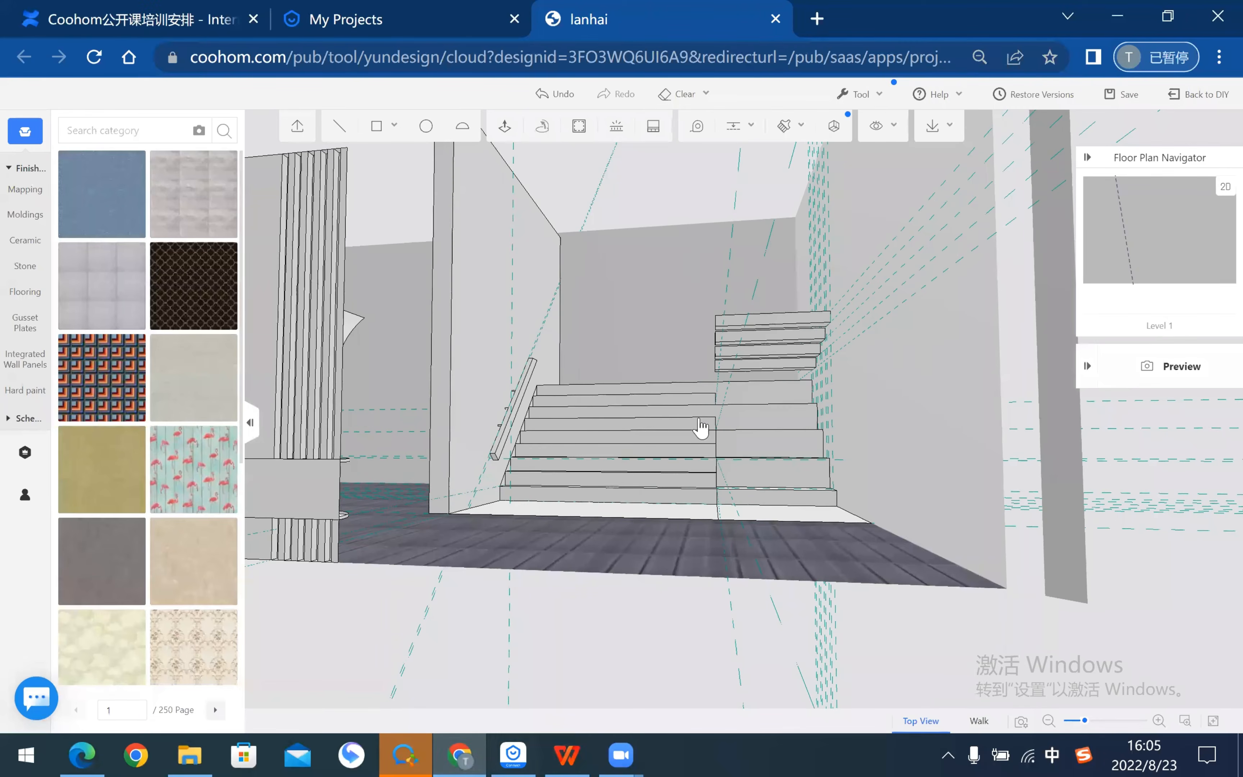
key(w)
key(a)
key(a)
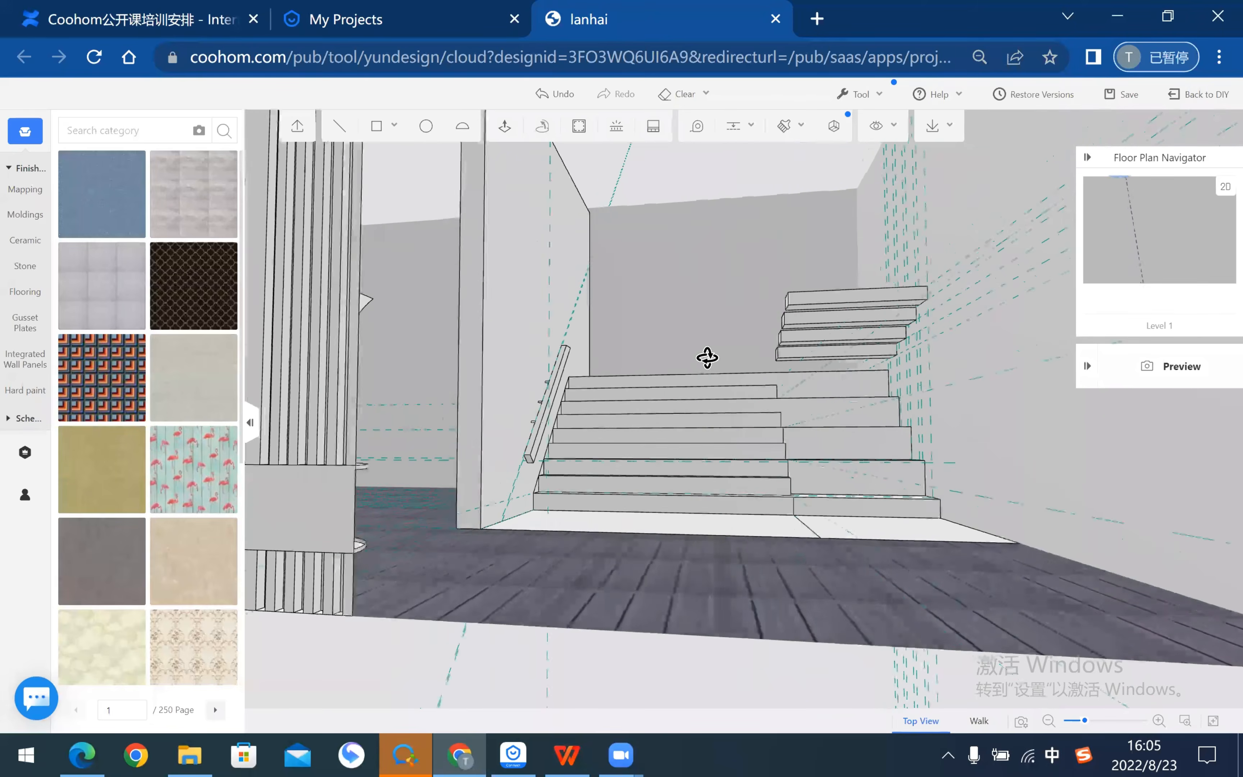
key(w)
key(s)
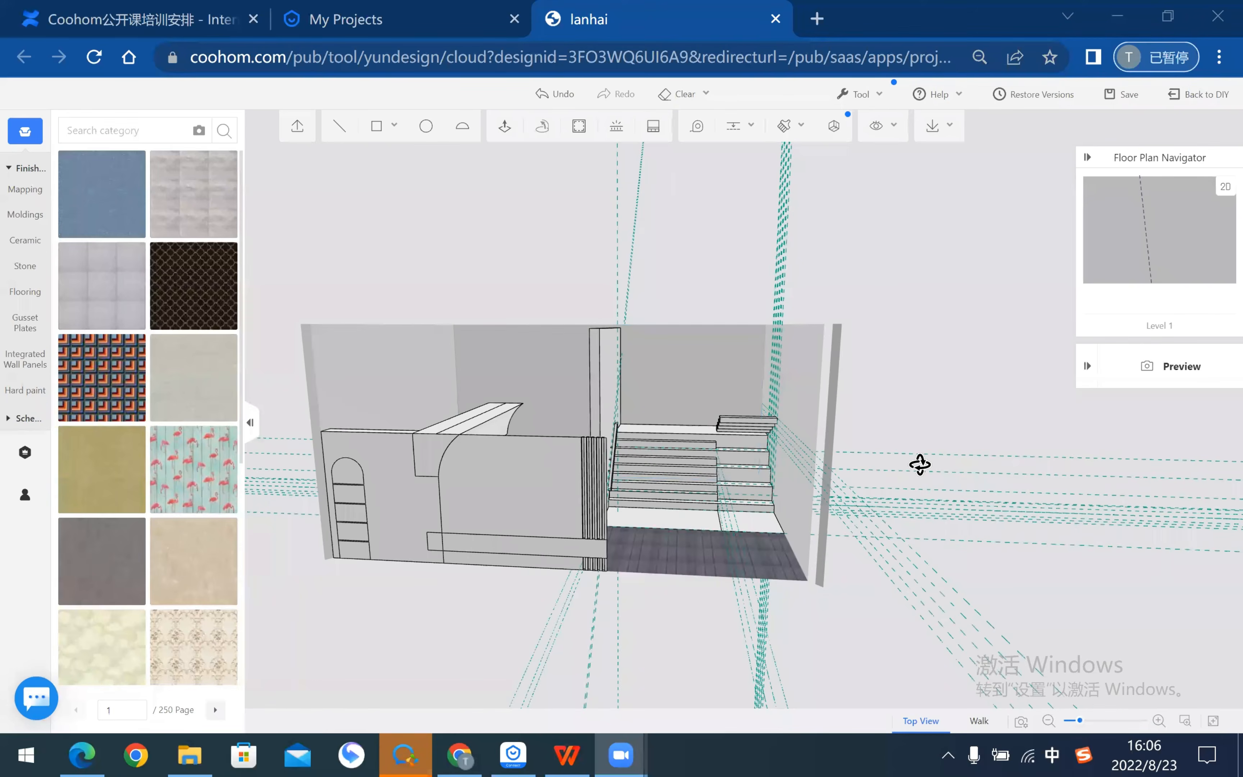
mouse_move(918, 464)
mouse_down()
mouse_move(922, 444)
mouse_move(810, 425)
mouse_move(709, 452)
mouse_up()
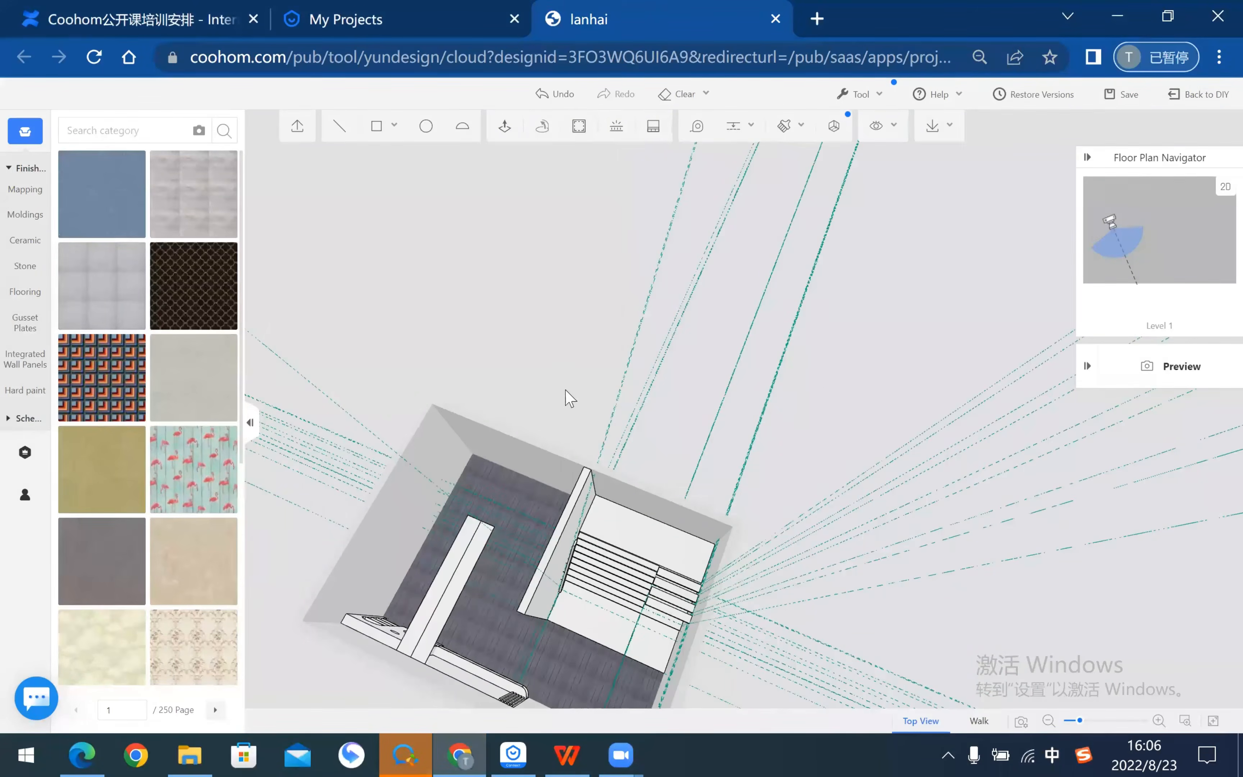
mouse_move(568, 396)
mouse_down()
mouse_move(599, 355)
mouse_move(817, 448)
mouse_move(663, 451)
mouse_up()
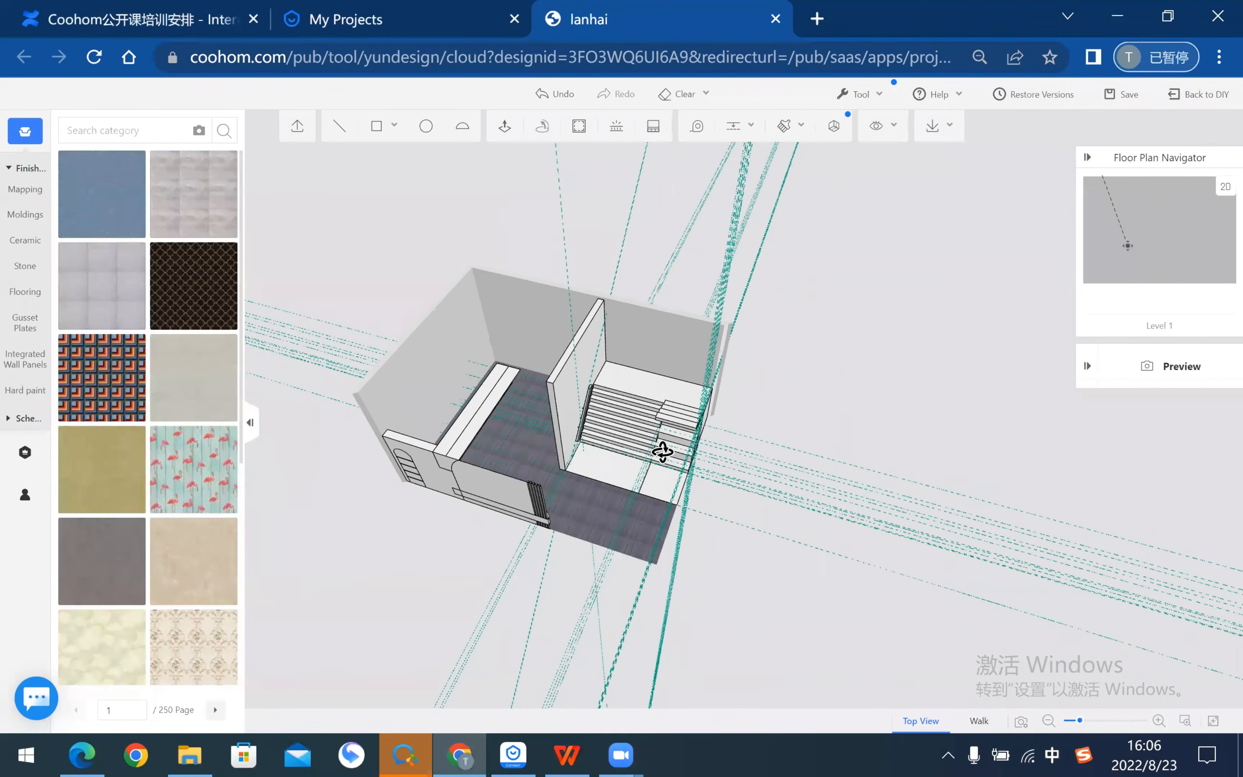
scroll(663, 451, up, 8)
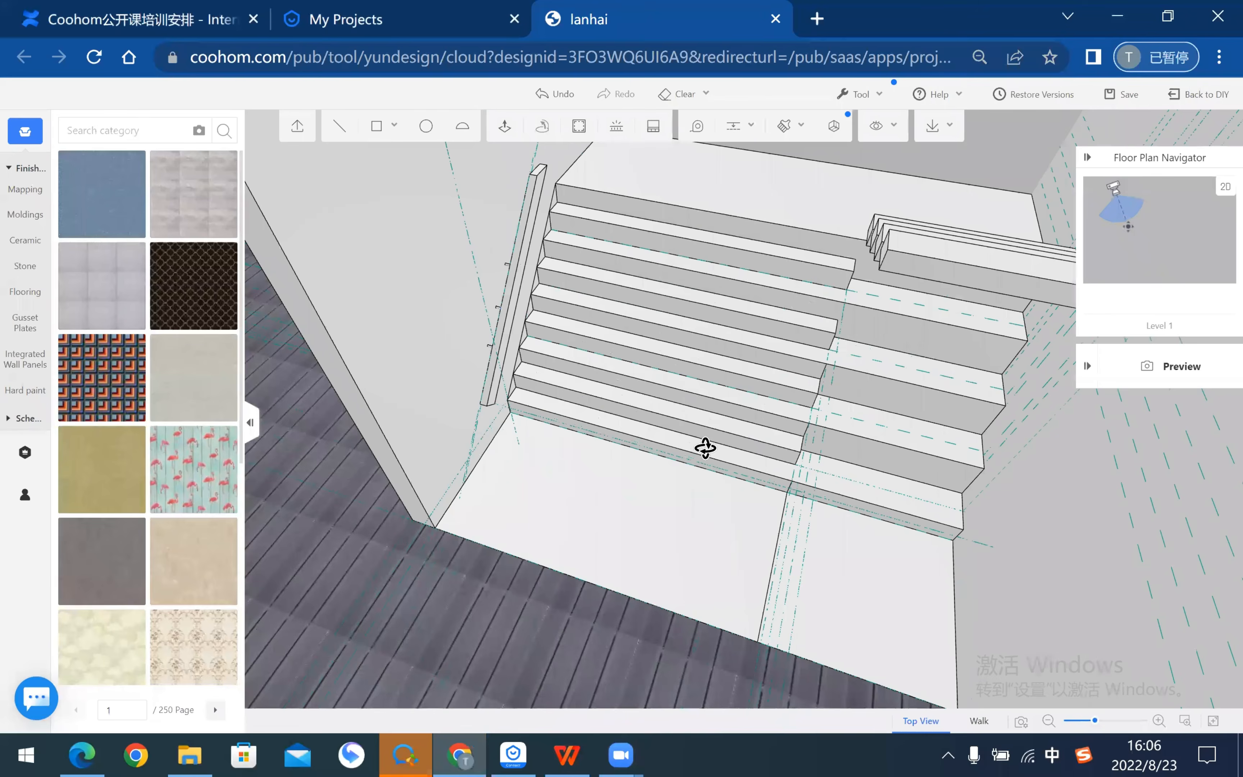
key(w)
key(a)
key(s)
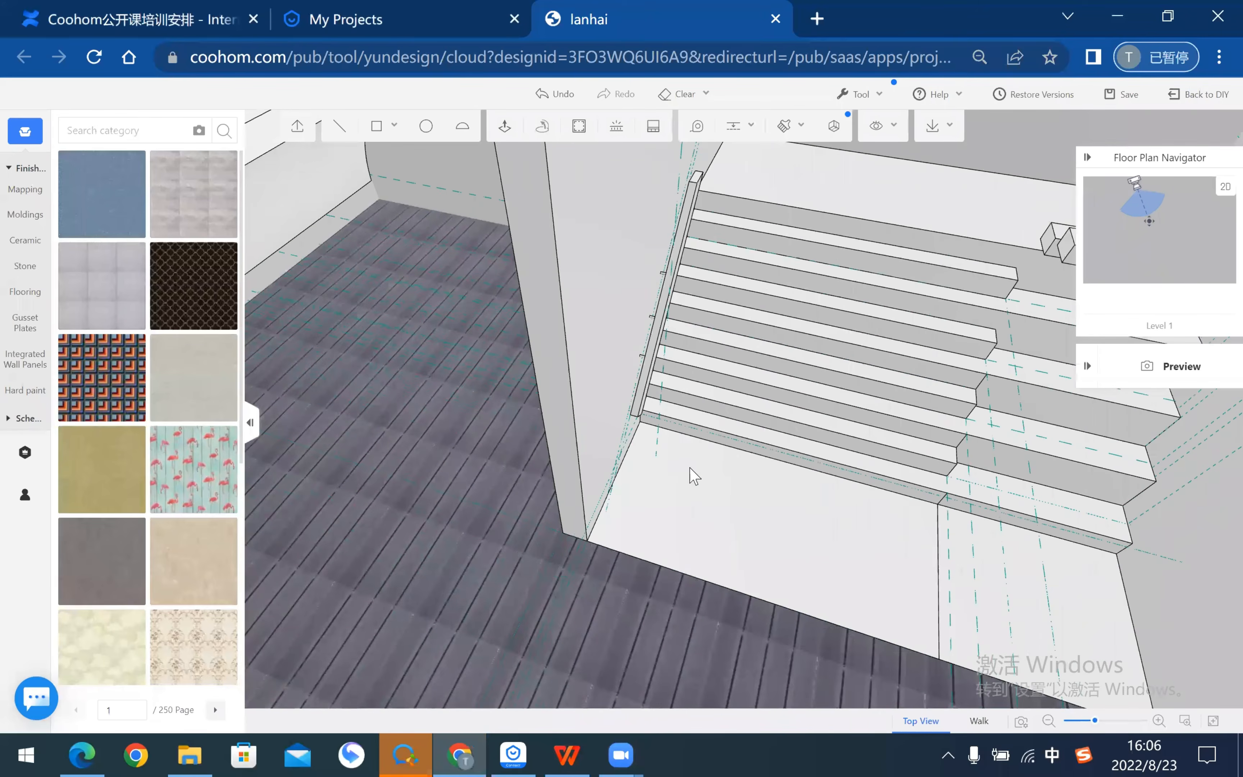
mouse_move(690, 468)
mouse_down()
mouse_move(633, 408)
mouse_move(541, 353)
mouse_move(540, 375)
mouse_move(600, 336)
mouse_move(644, 358)
mouse_move(572, 339)
mouse_move(527, 346)
mouse_move(718, 333)
mouse_move(522, 353)
mouse_move(583, 383)
mouse_move(703, 361)
mouse_move(691, 352)
mouse_move(695, 362)
mouse_up()
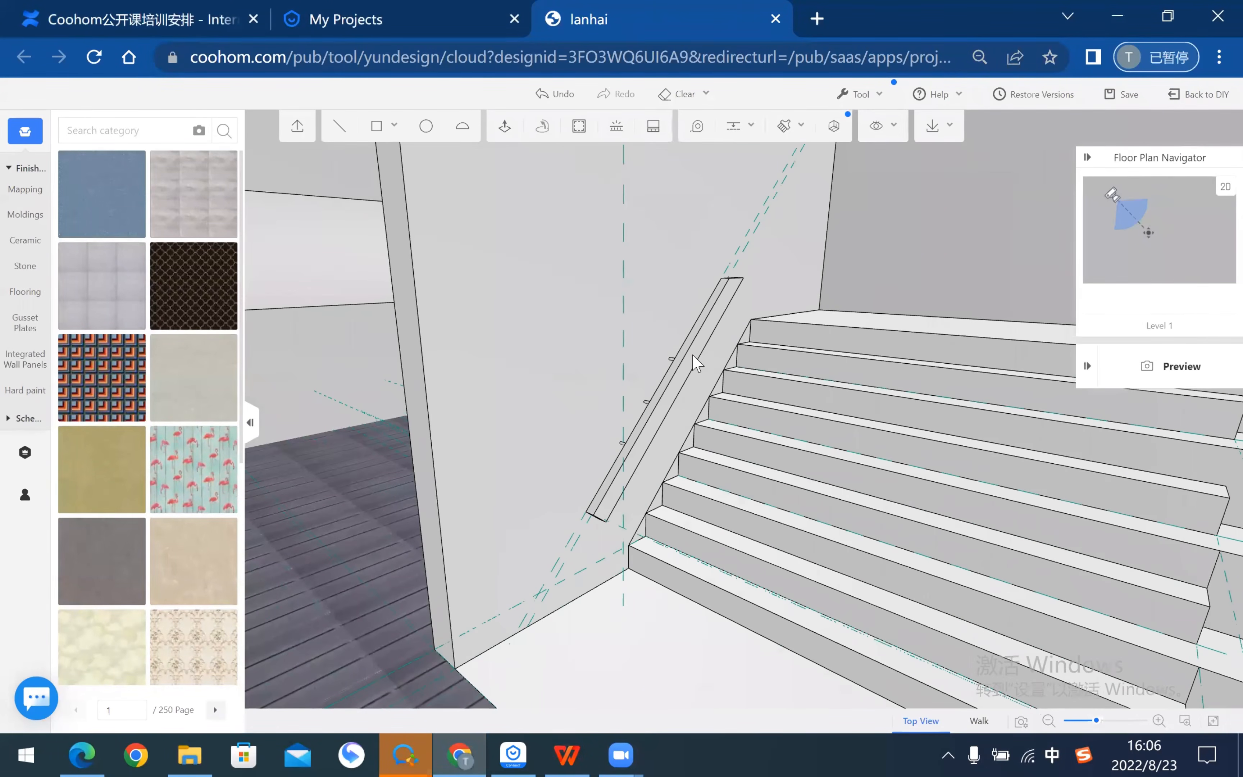
Step: Ungroup the sloped handrail on the wall beside the stairs
click(695, 362)
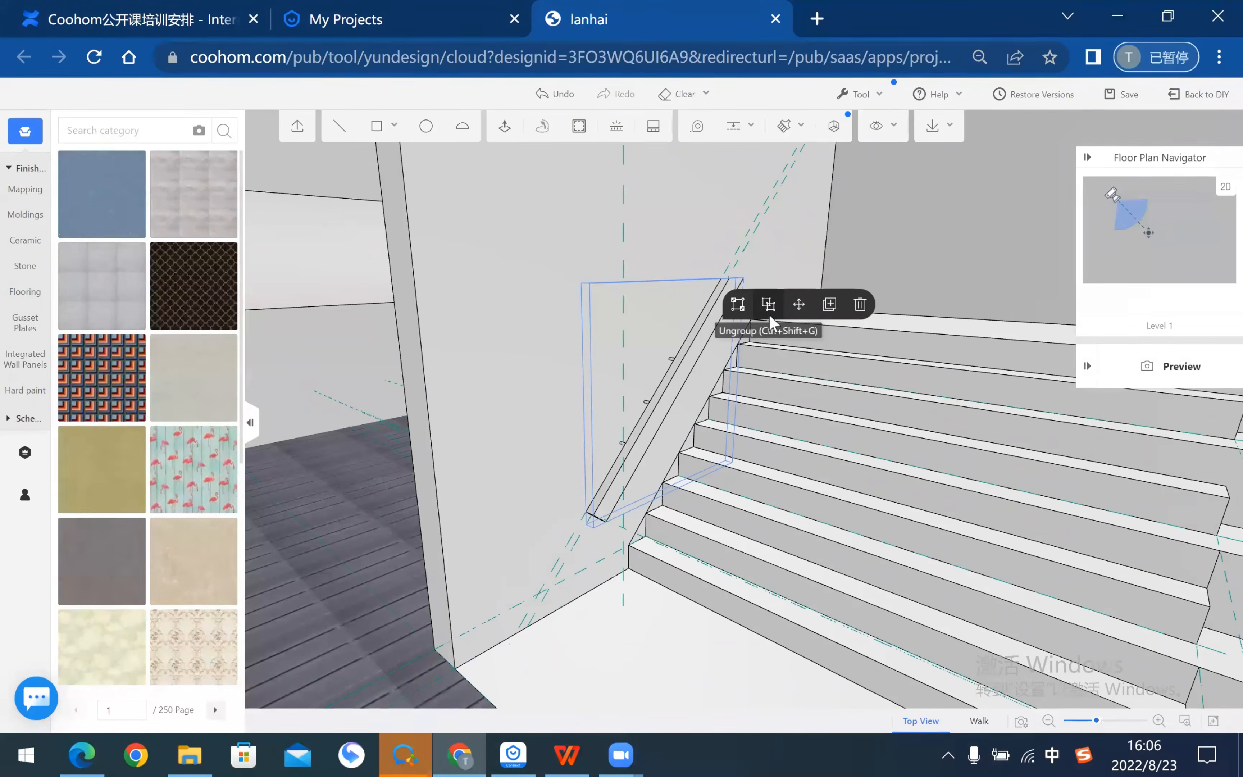
click(564, 504)
drag(524, 416, 603, 410)
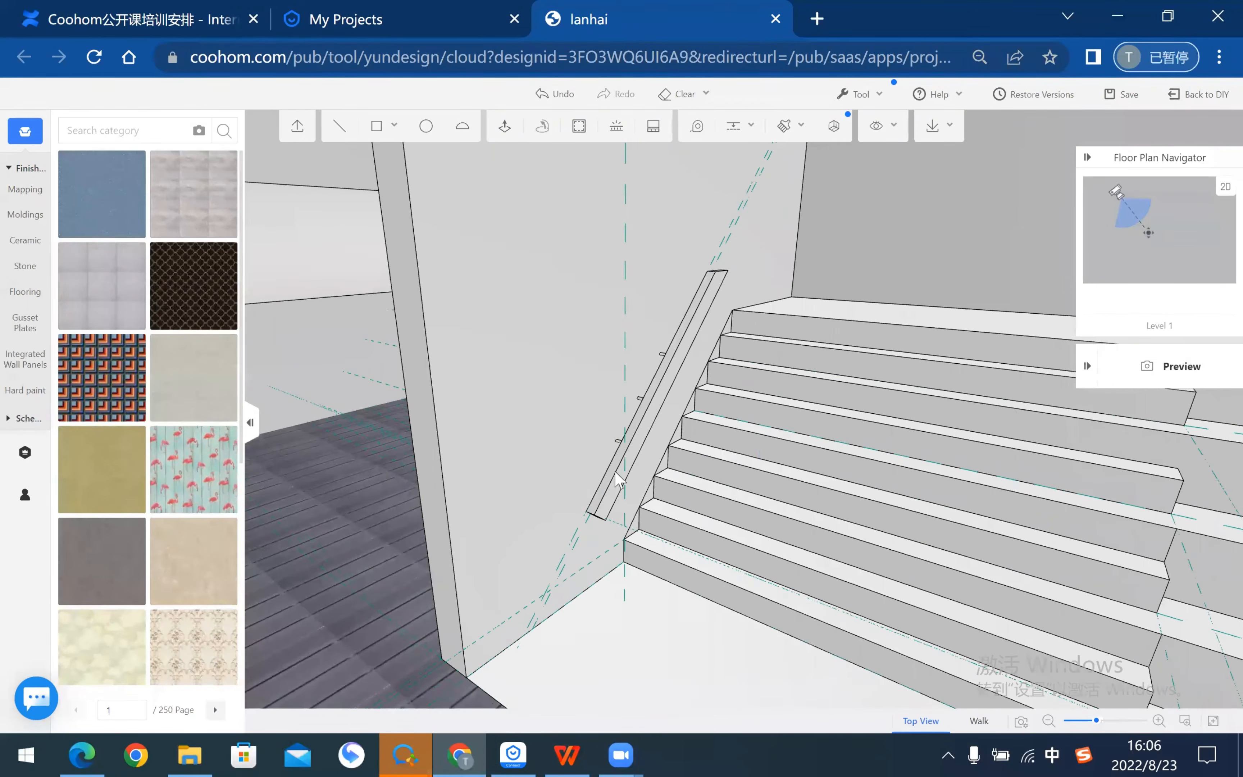
drag(606, 519, 596, 519)
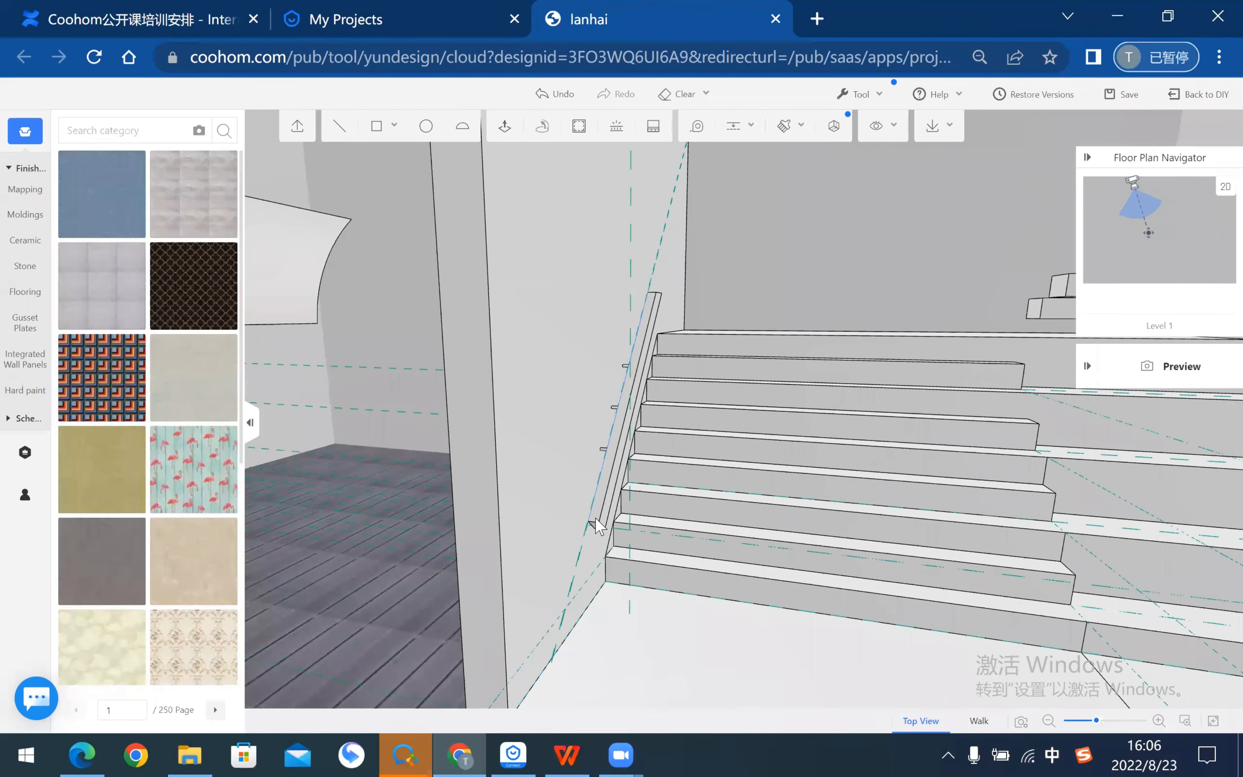
Step: Select the whole sloped handrail solid and combine its faces into a group
scroll(596, 518, up, 1)
scroll(596, 520, up, 2)
click(597, 519)
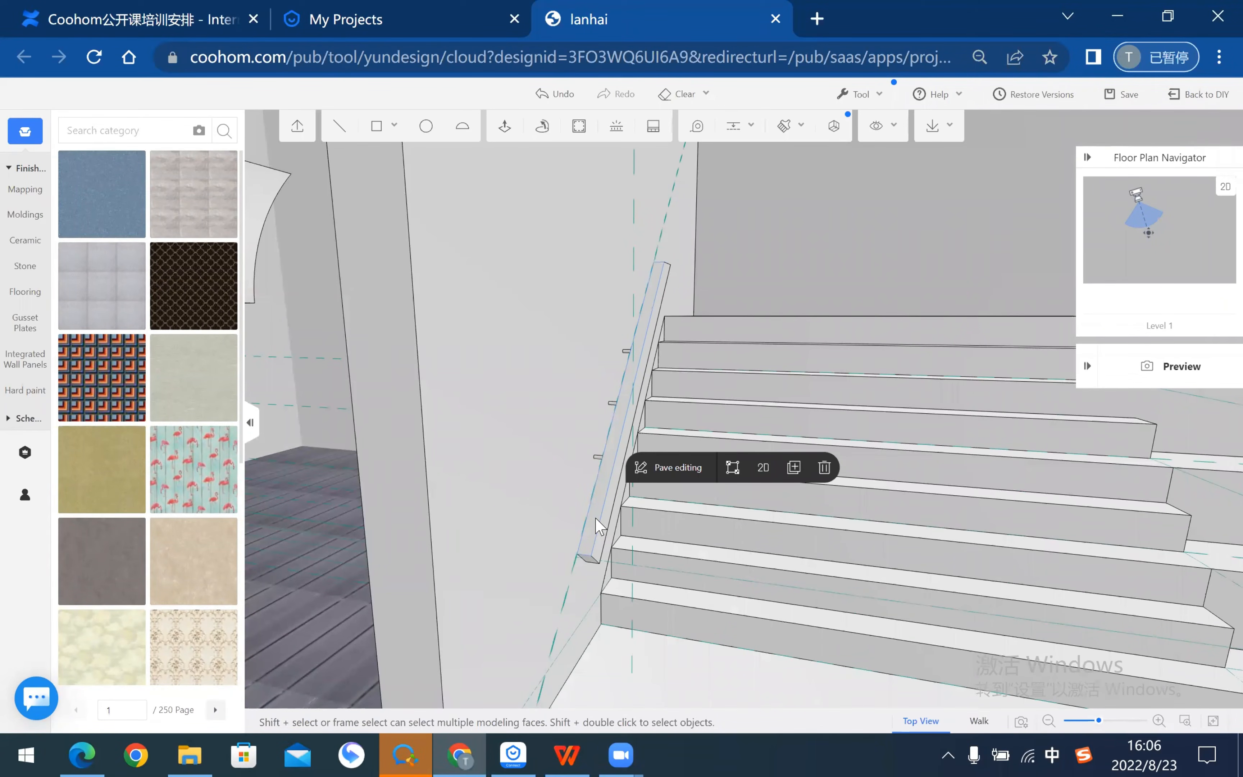
click(596, 519)
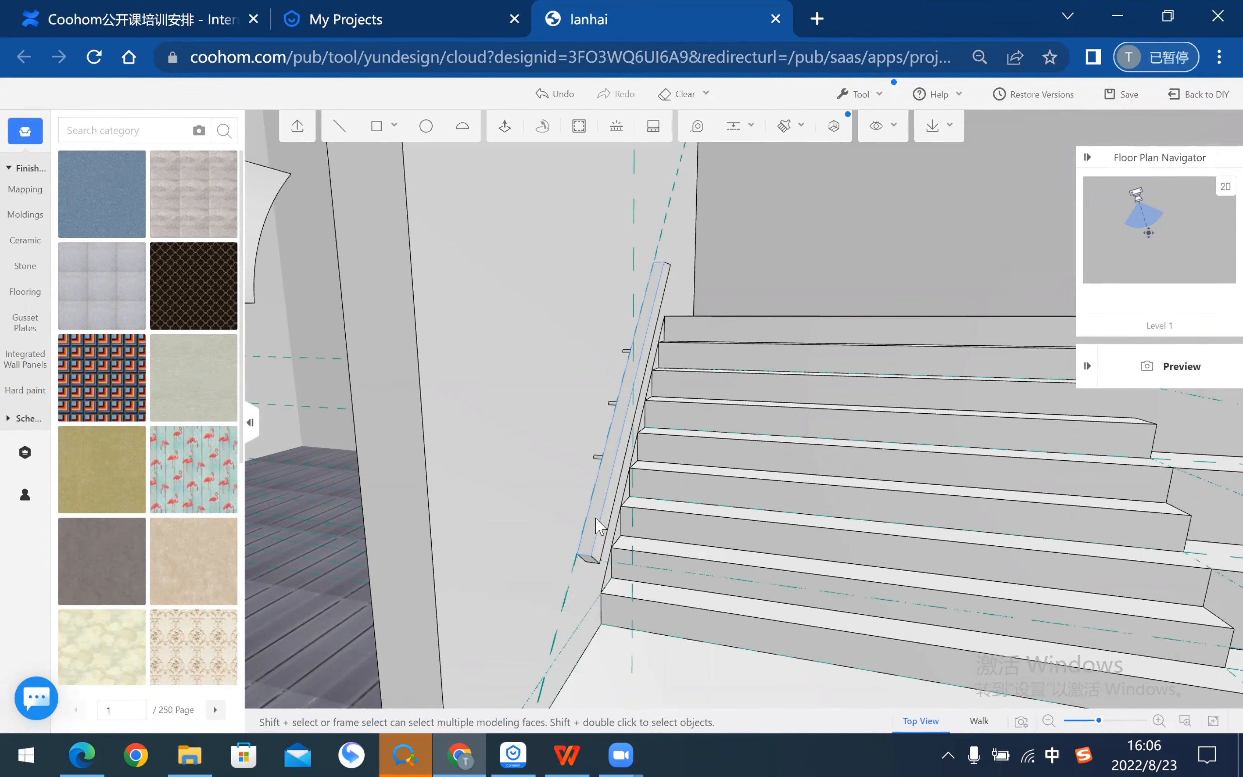
shift+double_click(598, 524)
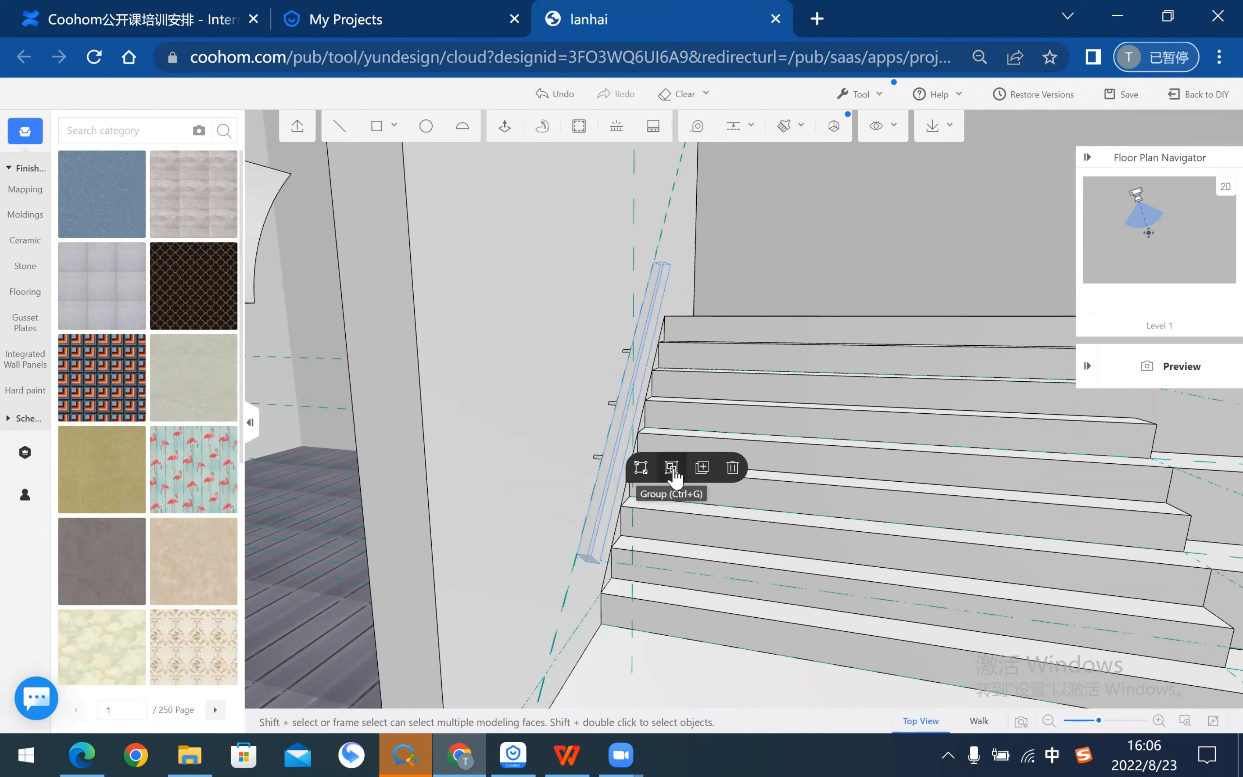
click(673, 470)
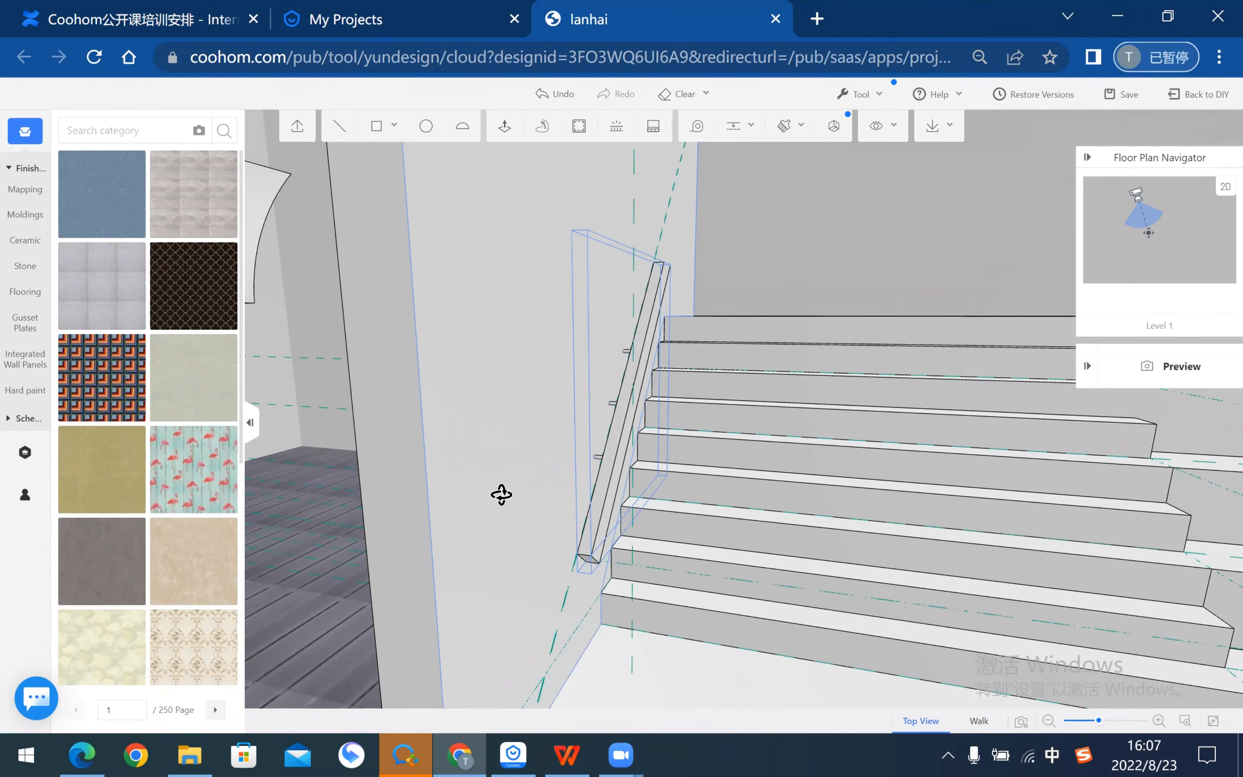
Step: Move the grouped handrail off its wall brackets into the open space above the stairs
right_drag(501, 495, 441, 468)
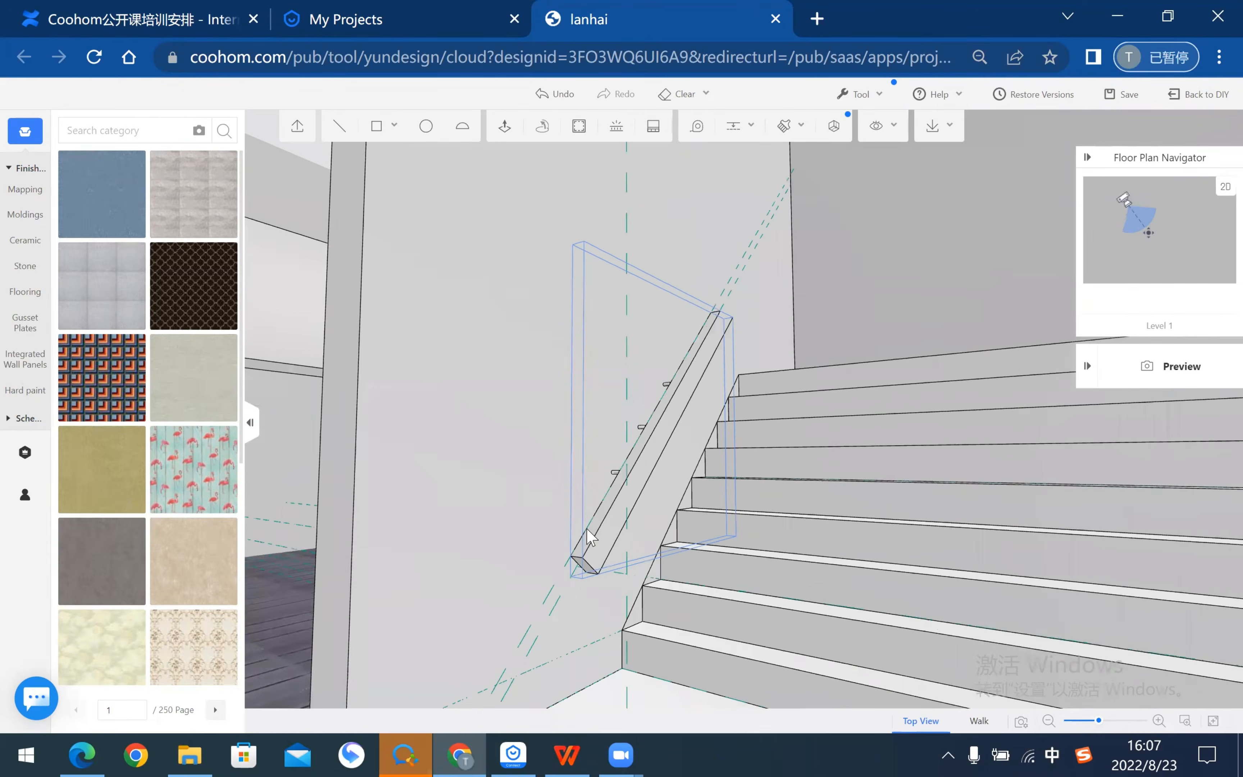
right_drag(591, 537, 493, 470)
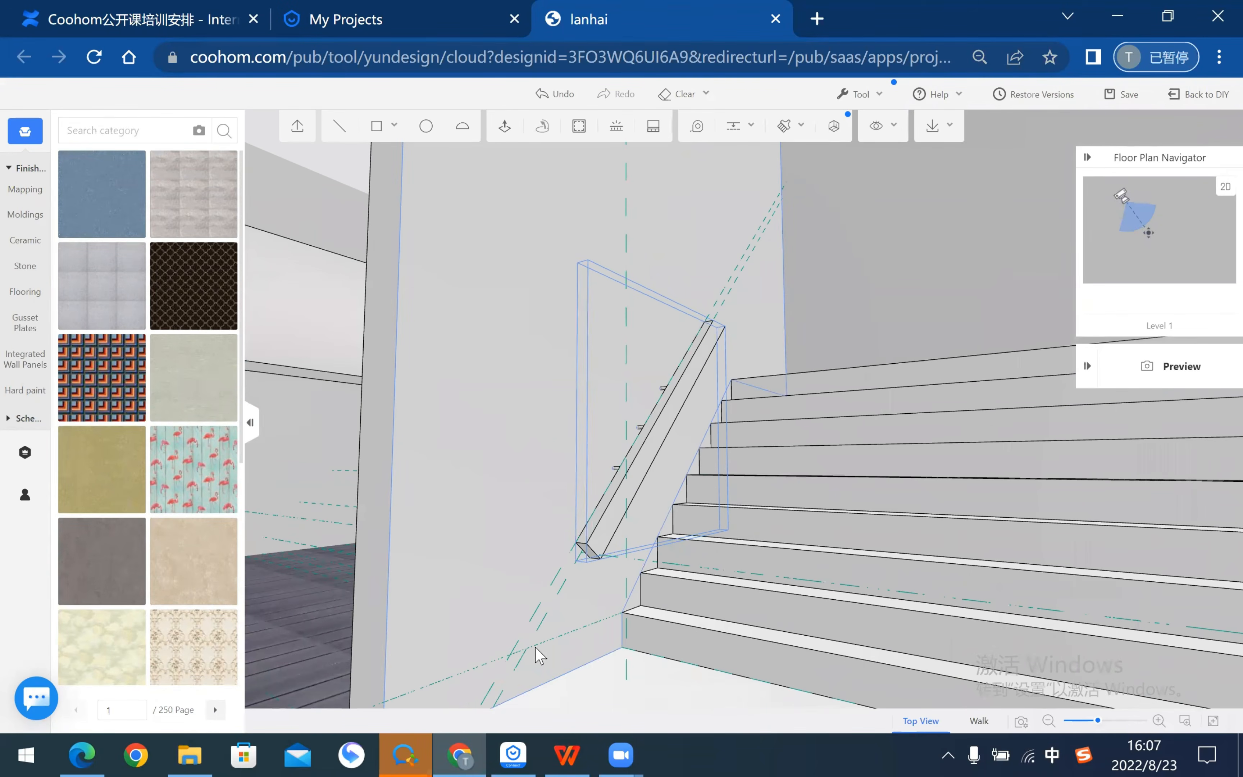
scroll(591, 568, down, 8)
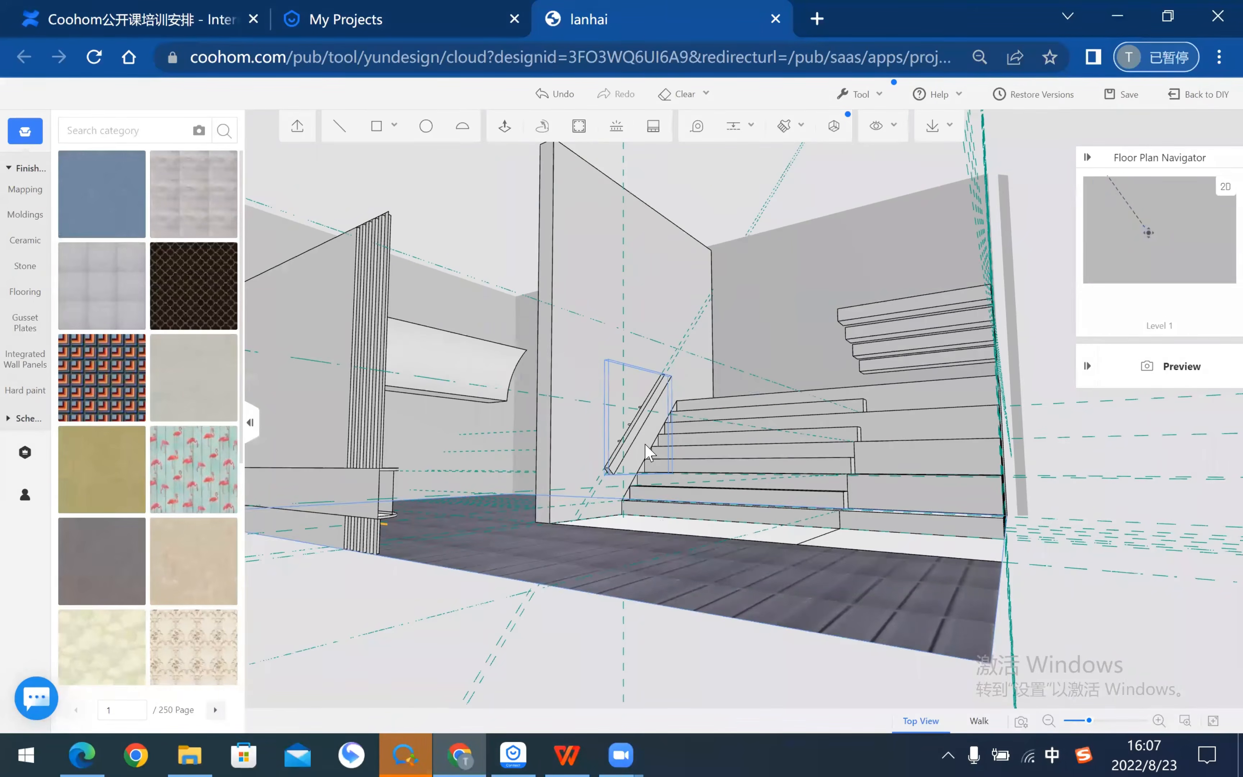
scroll(750, 414, up, 8)
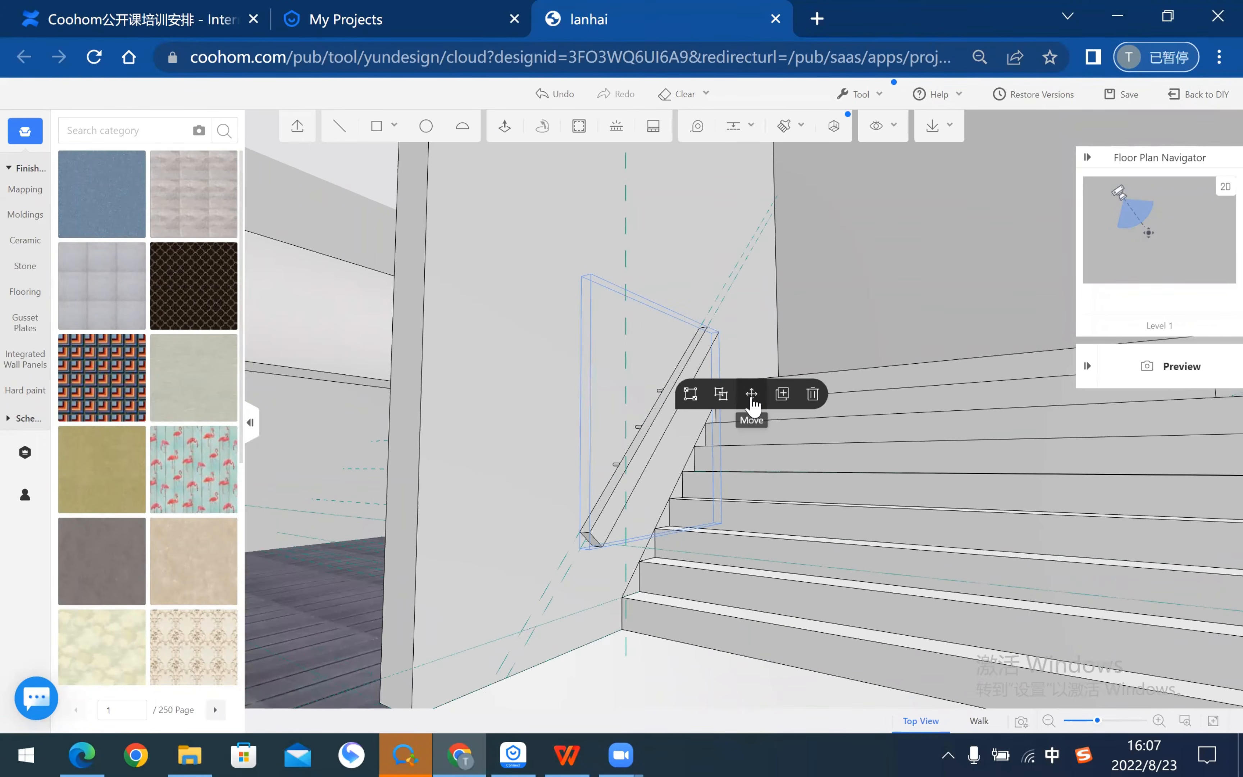
middle_drag(740, 336, 796, 341)
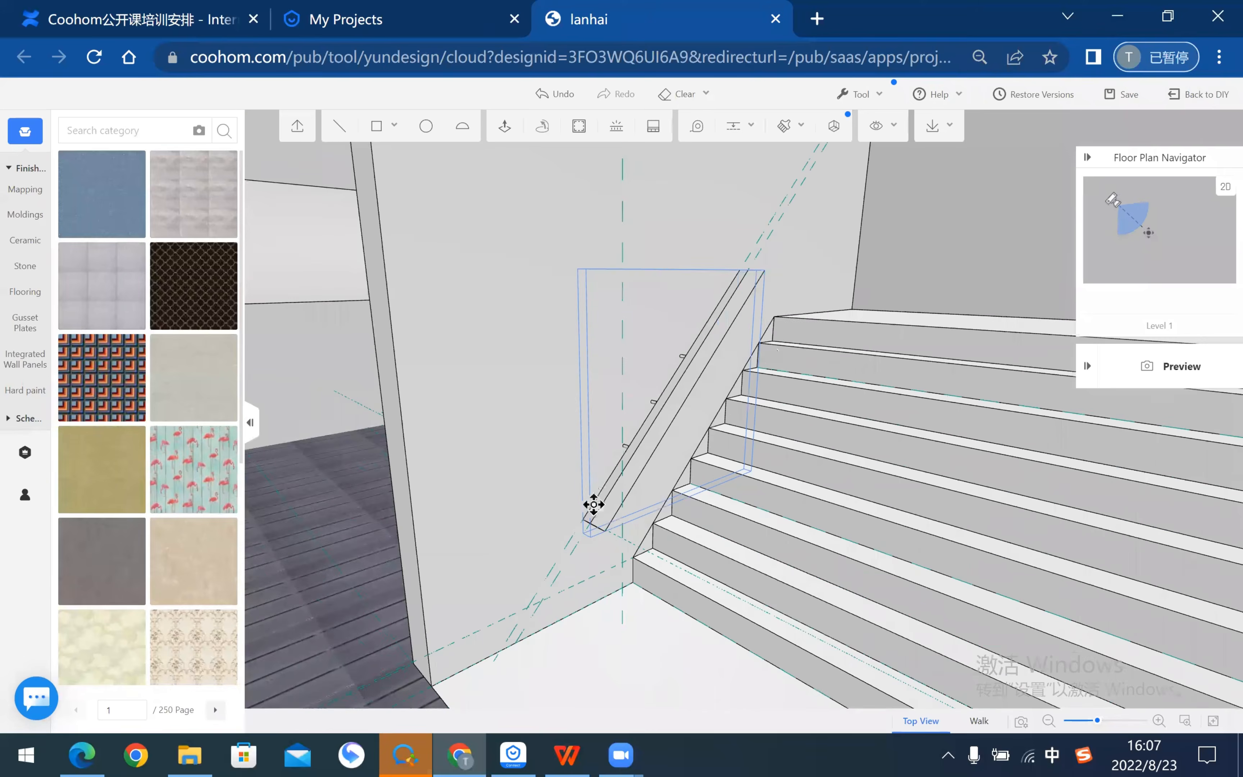
mouse_move(639, 558)
middle_down()
mouse_move(601, 556)
mouse_move(771, 297)
mouse_move(796, 267)
mouse_move(882, 242)
mouse_move(828, 267)
middle_up()
scroll(752, 256, up, 3)
click(828, 267)
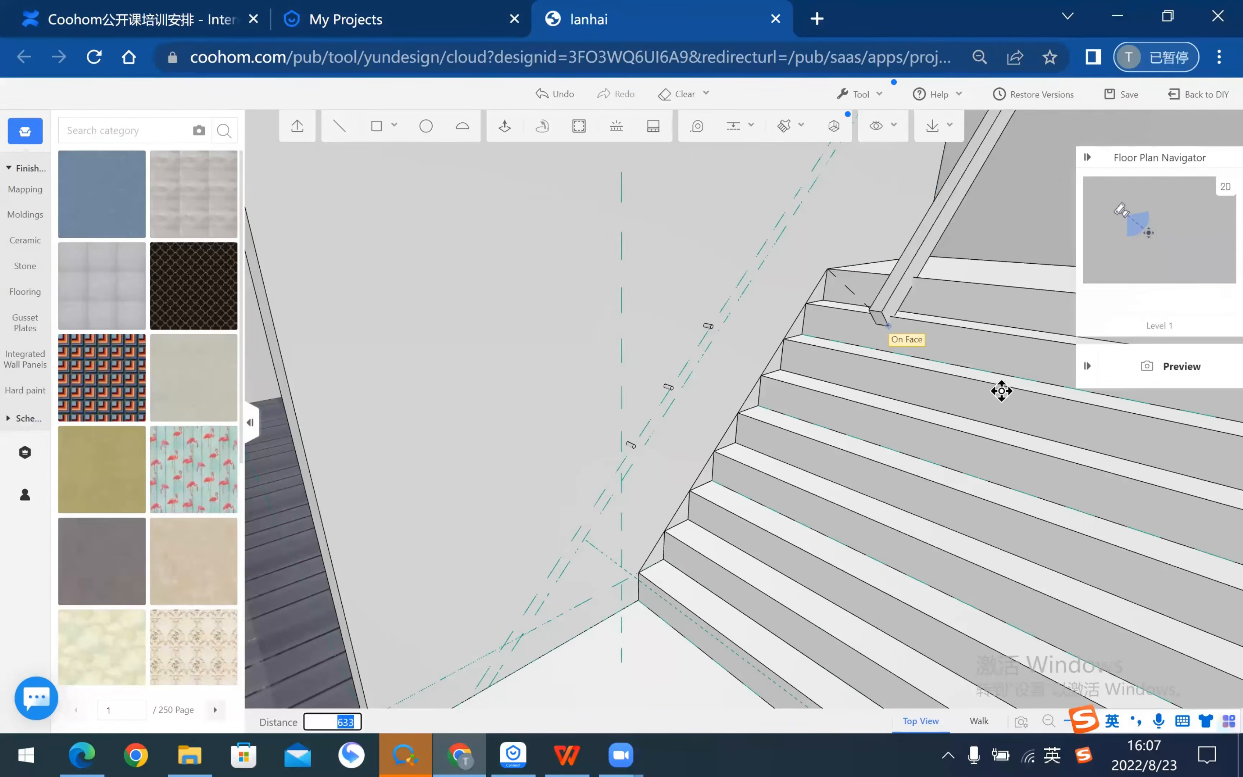
scroll(1001, 389, down, 1)
scroll(818, 380, down, 5)
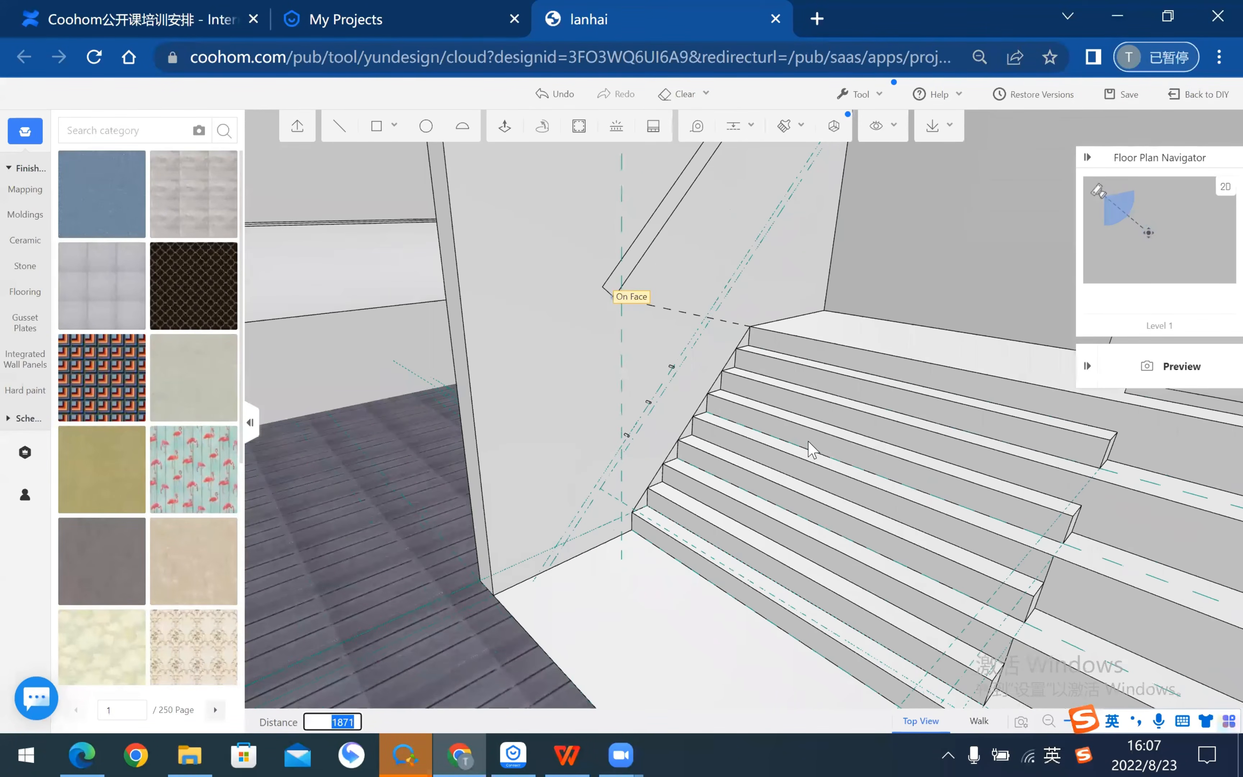
scroll(982, 431, down, 2)
key(Escape)
key(Escape)
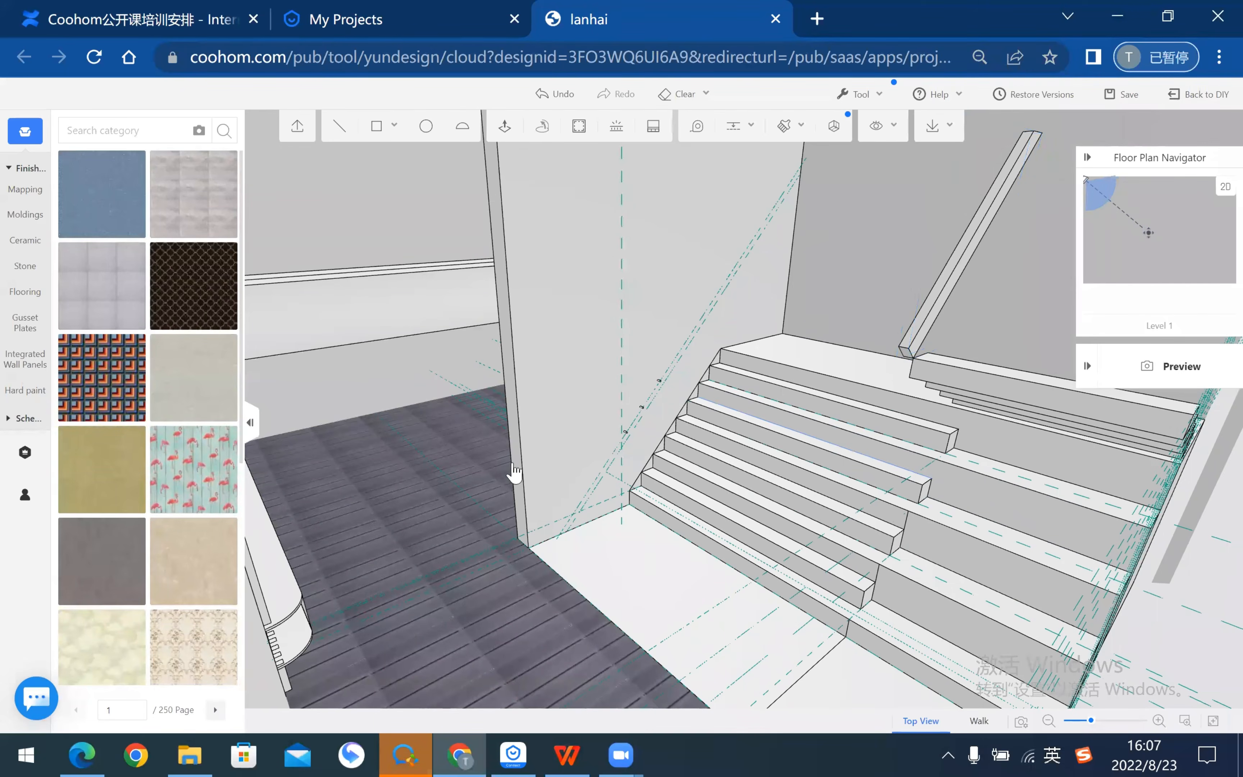
Step: Move the handrail group back to the wall so it sits against the bracket cylinders
middle_drag(509, 465, 775, 227)
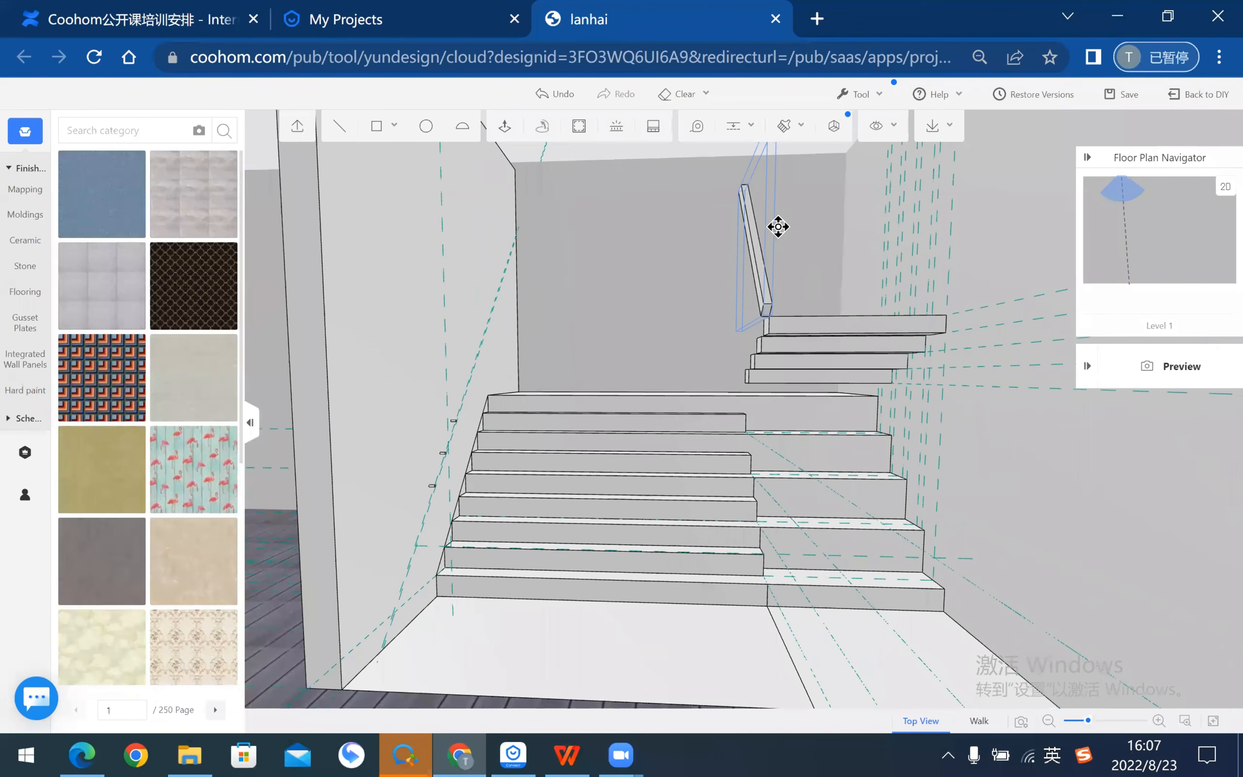
scroll(779, 227, up, 1)
click(776, 223)
scroll(421, 522, down, 4)
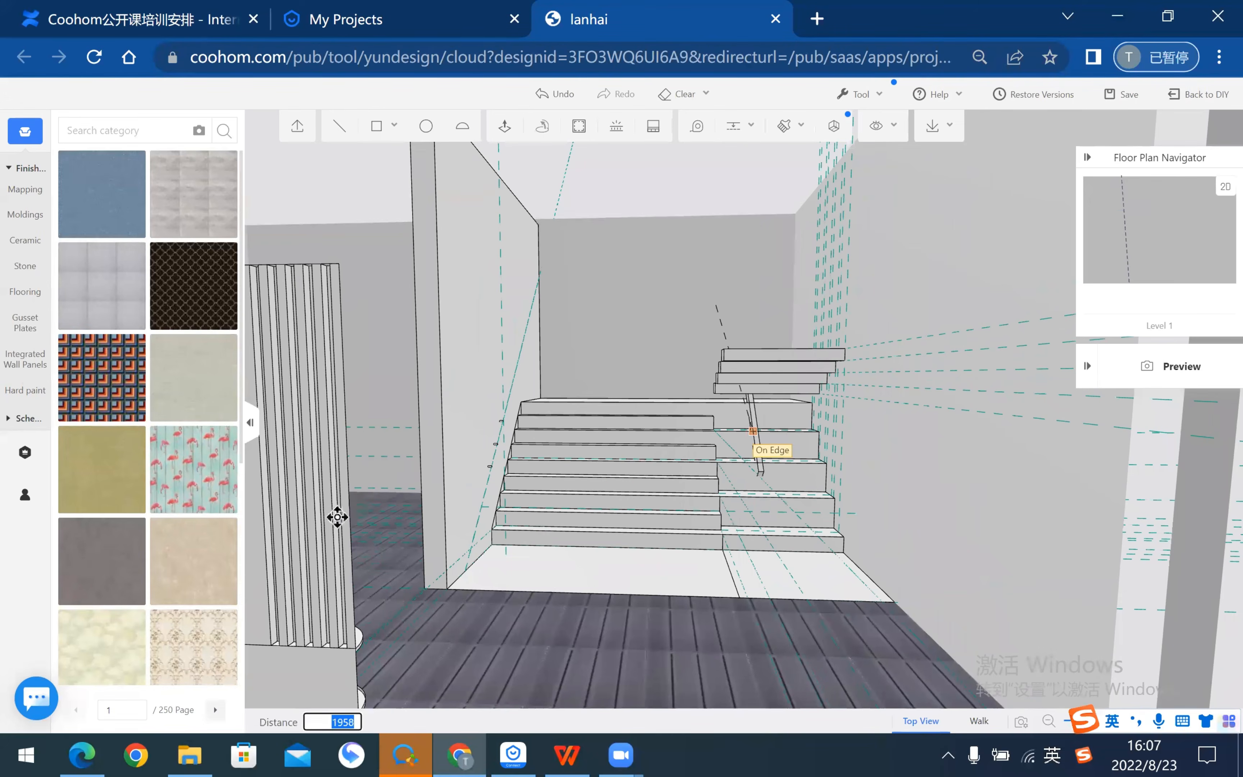
scroll(328, 520, up, 5)
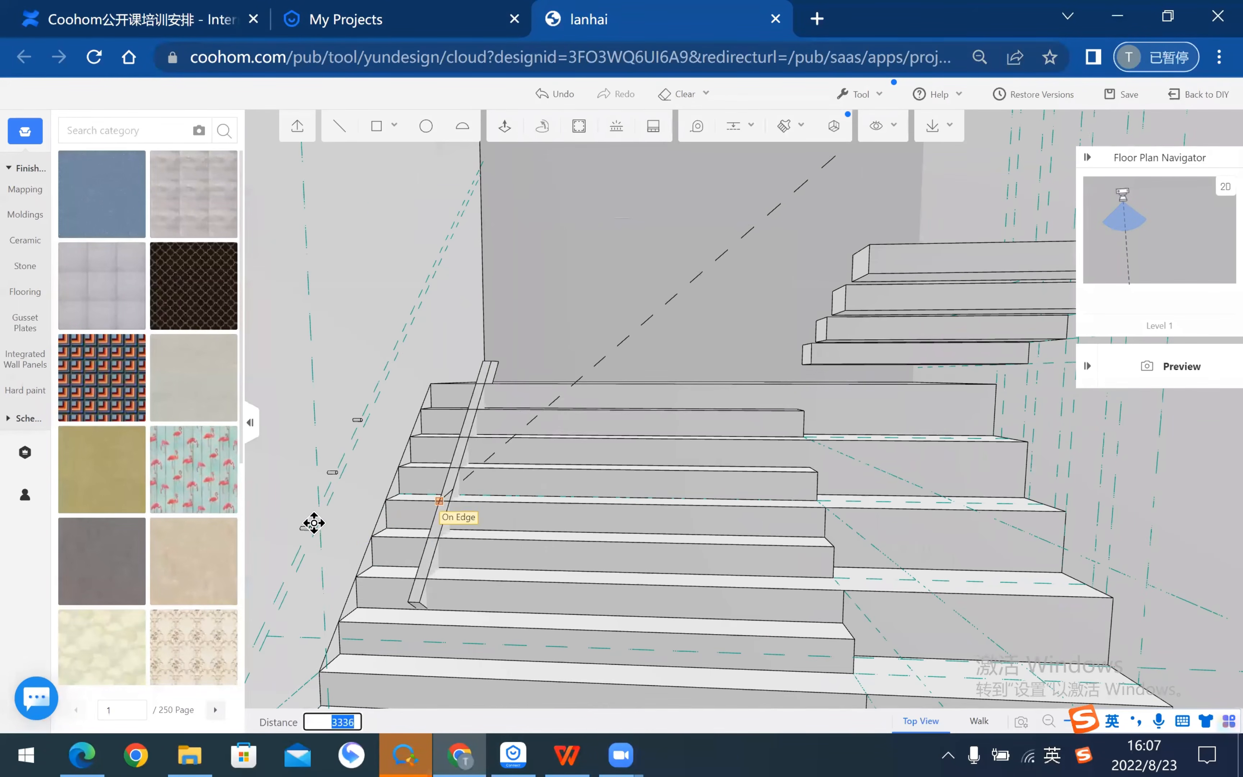
click(314, 523)
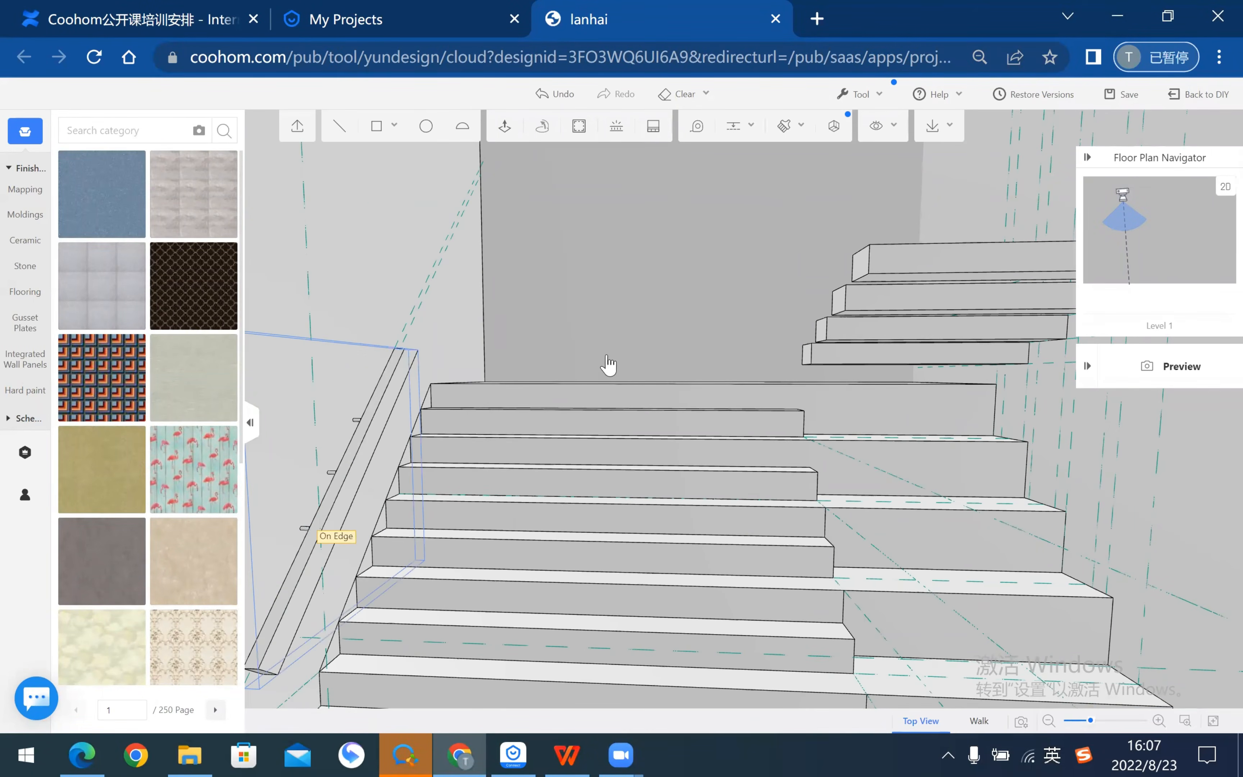
click(647, 381)
Step: Save the staircase model with its wall-mounted handrail
key(a)
mouse_move(519, 401)
right_down()
mouse_move(503, 403)
mouse_move(490, 379)
mouse_move(500, 402)
mouse_move(527, 405)
mouse_move(507, 407)
right_up()
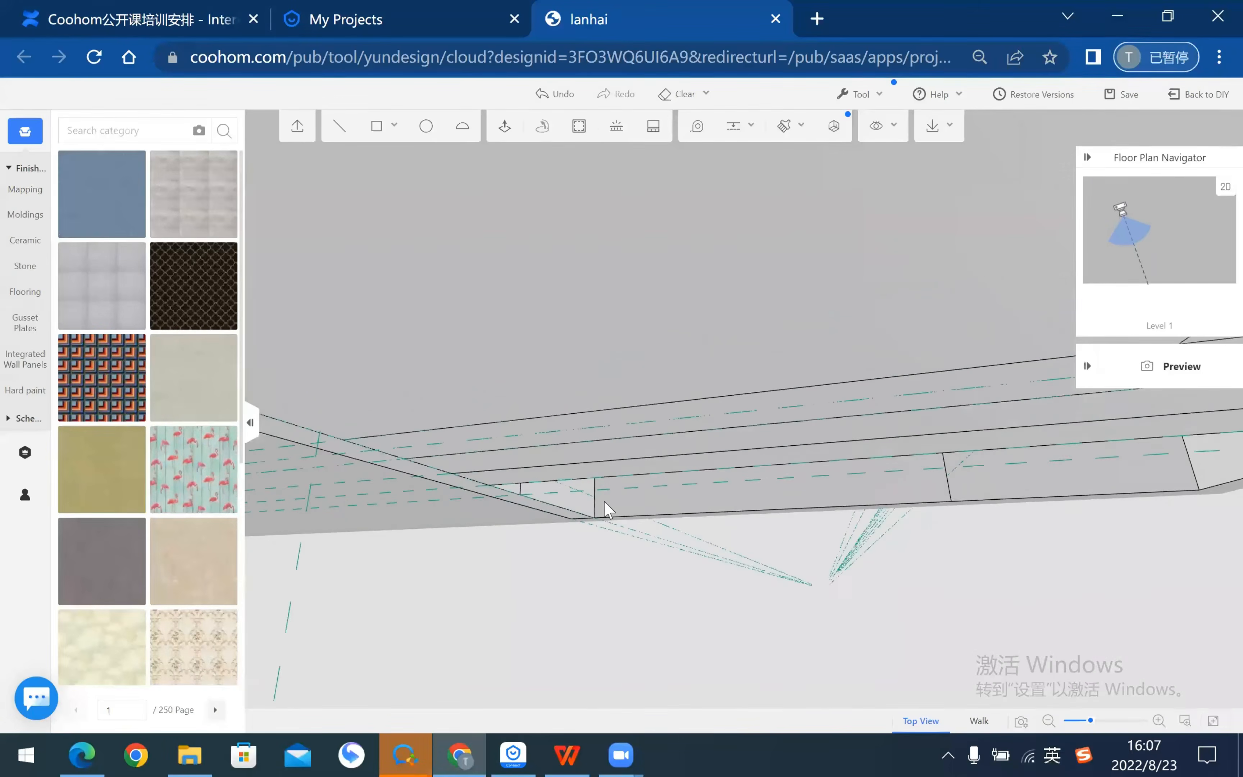
right_drag(609, 510, 693, 294)
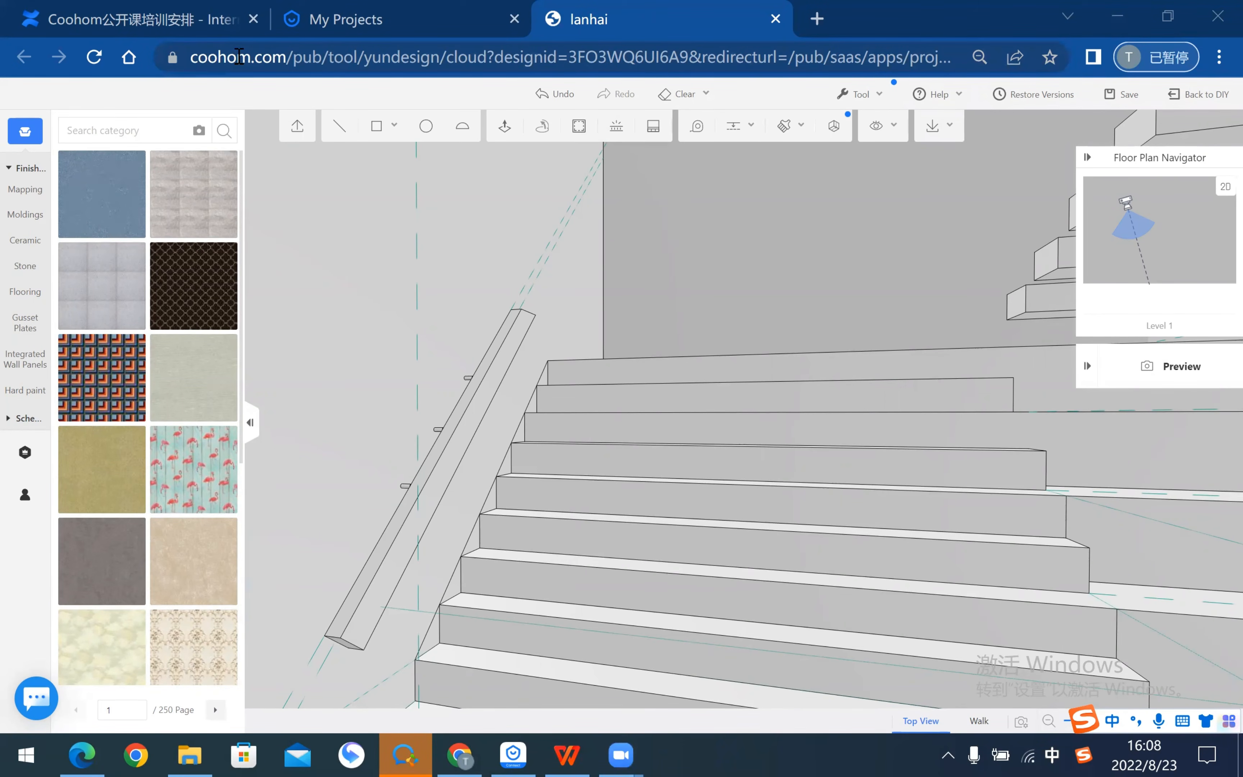
key(ctrl+s)
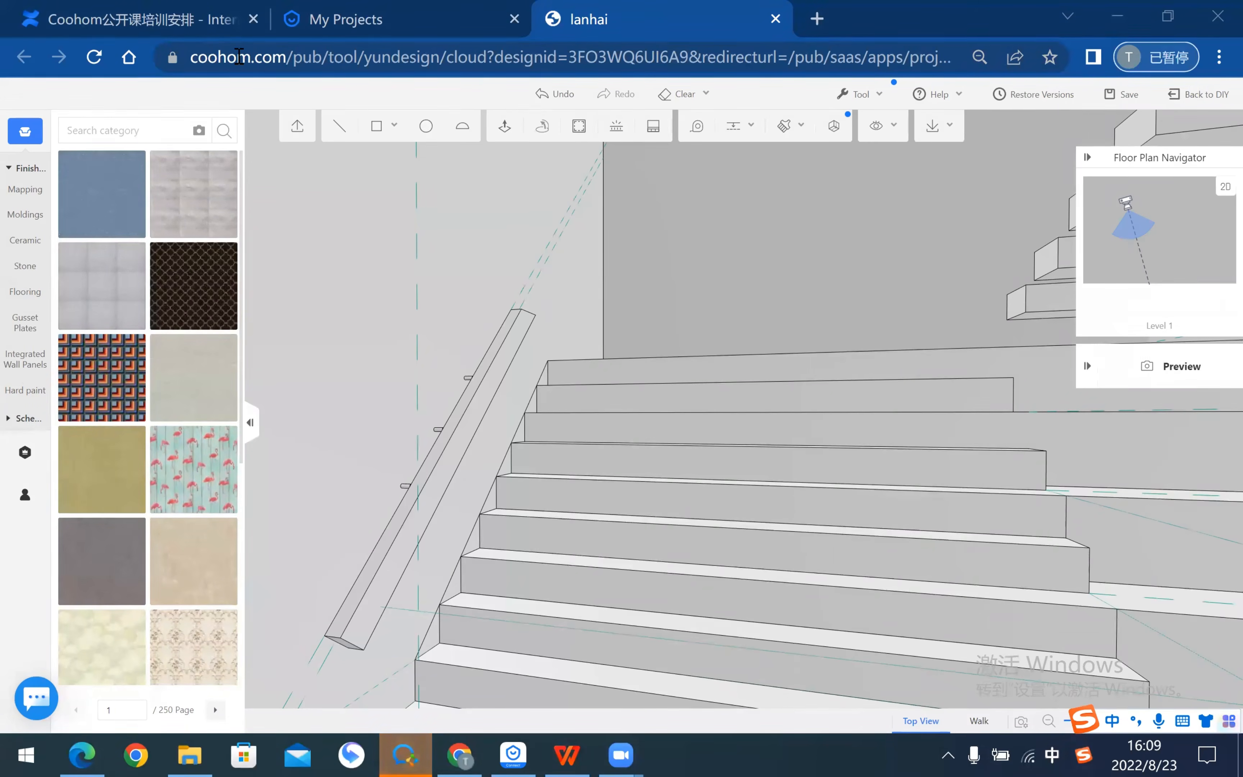
Step: Examine the finished staircase and the whole room from outside and above, and return to the DIY editor
scroll(732, 305, down, 6)
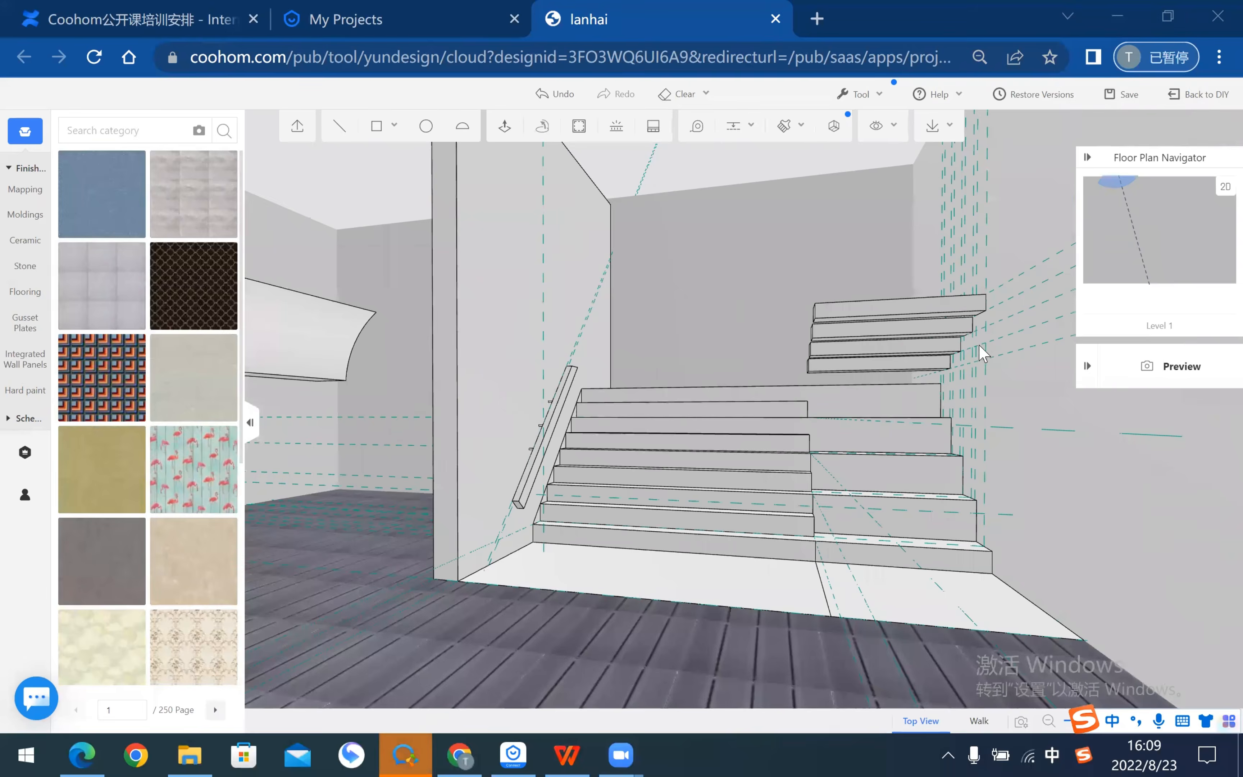
middle_drag(980, 353, 865, 418)
scroll(969, 370, down, 4)
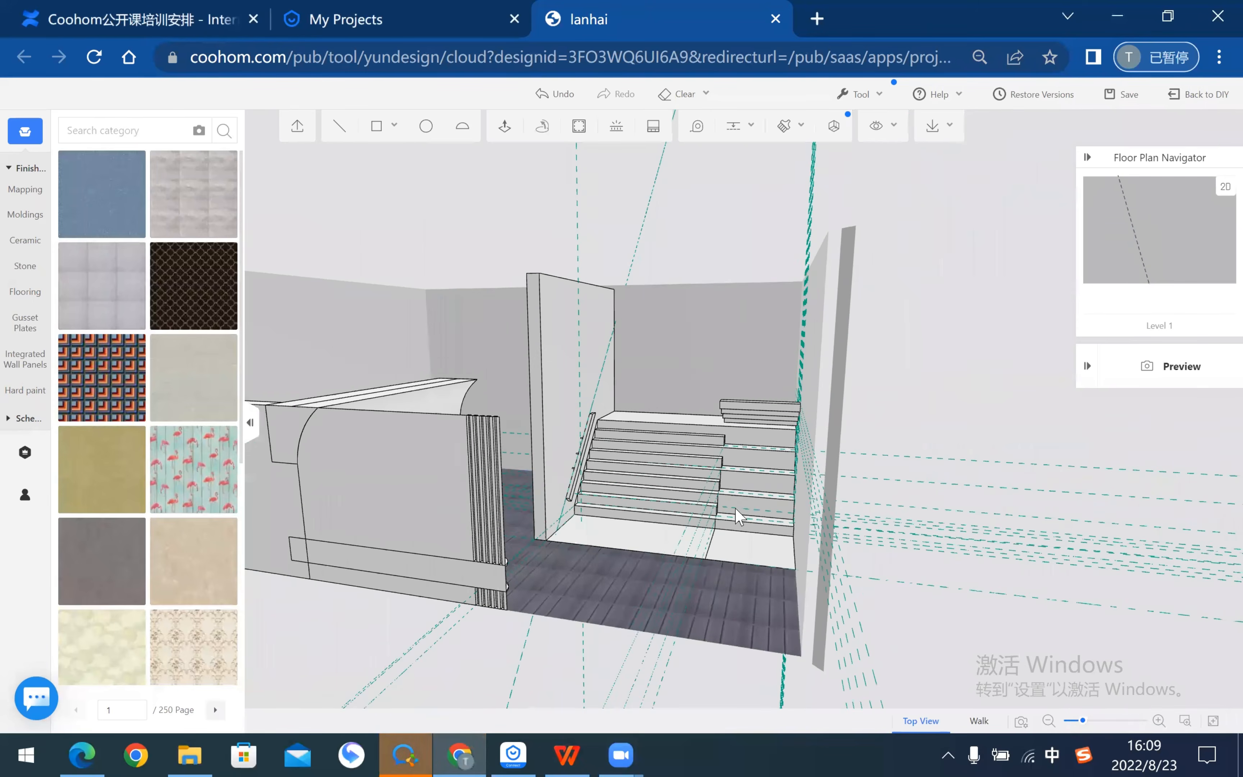
middle_drag(736, 517, 860, 466)
scroll(496, 196, down, 5)
scroll(555, 178, up, 4)
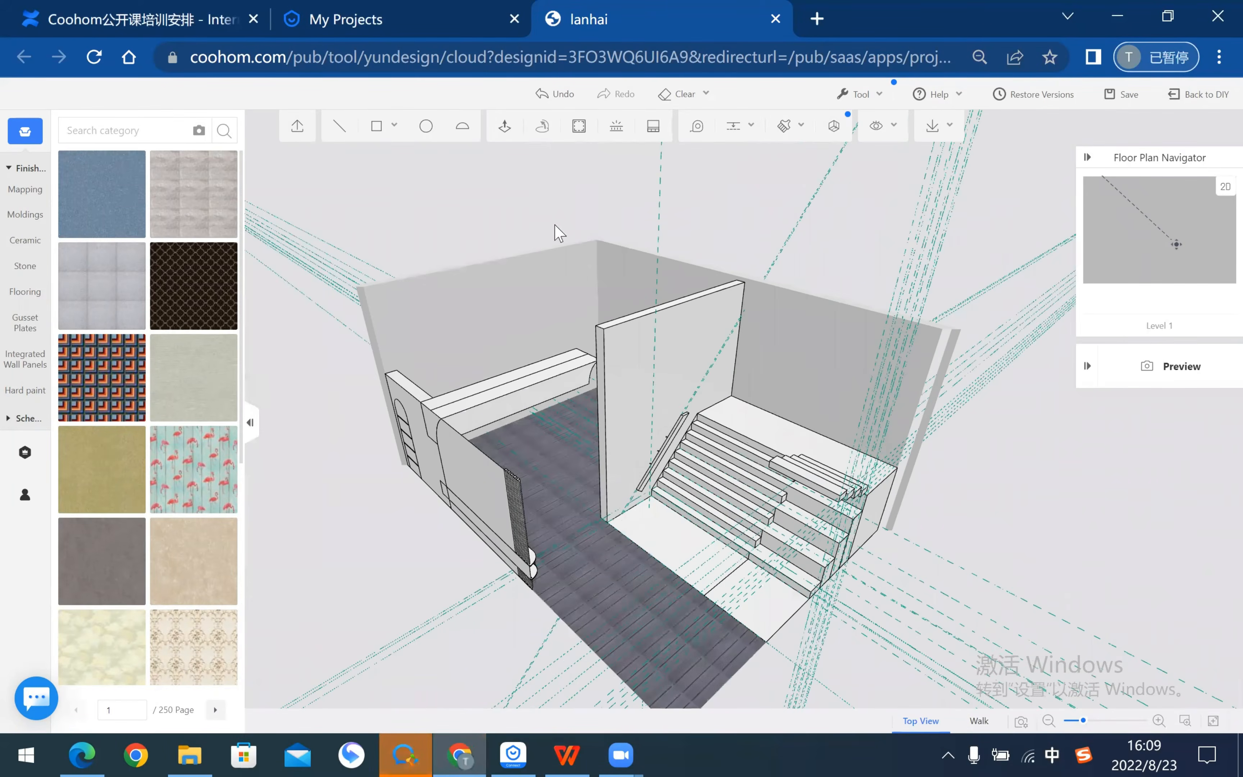
middle_drag(554, 224, 1213, 281)
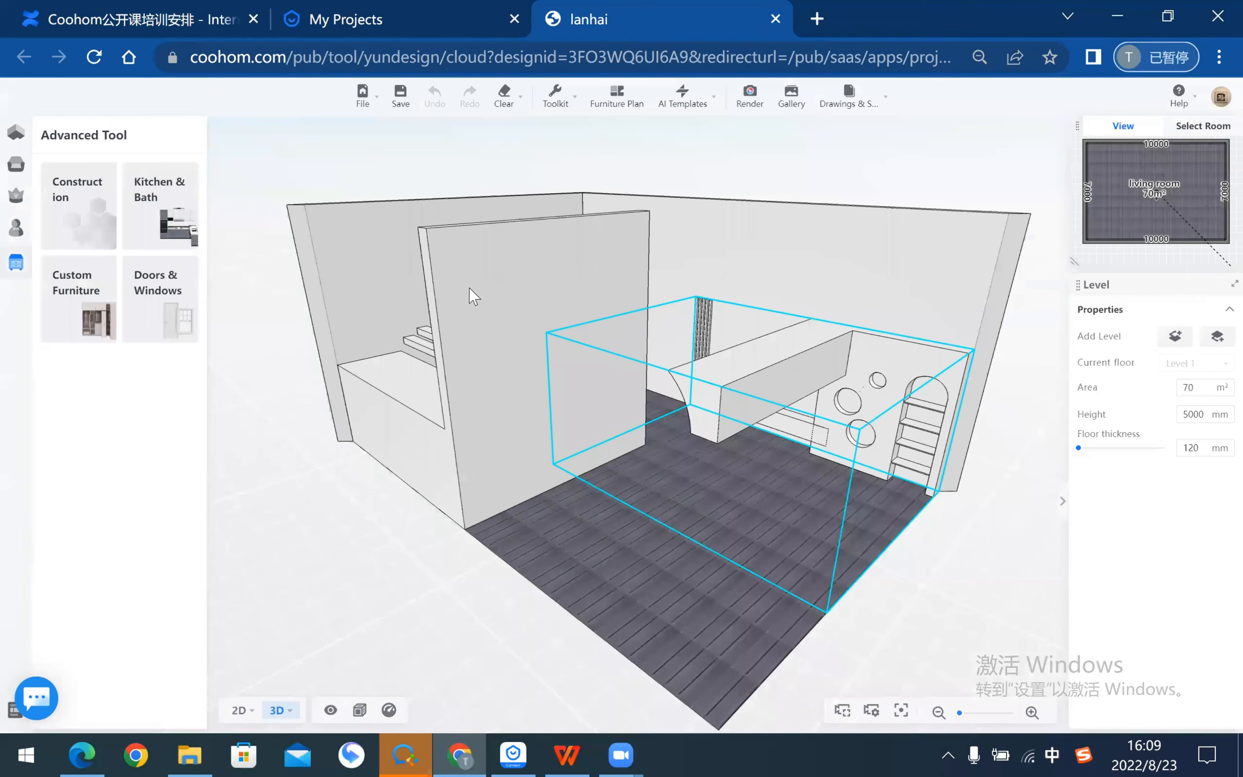
Step: Show the floor plan in 2D, select the living room floor and look through the available room types without changing it
click(233, 715)
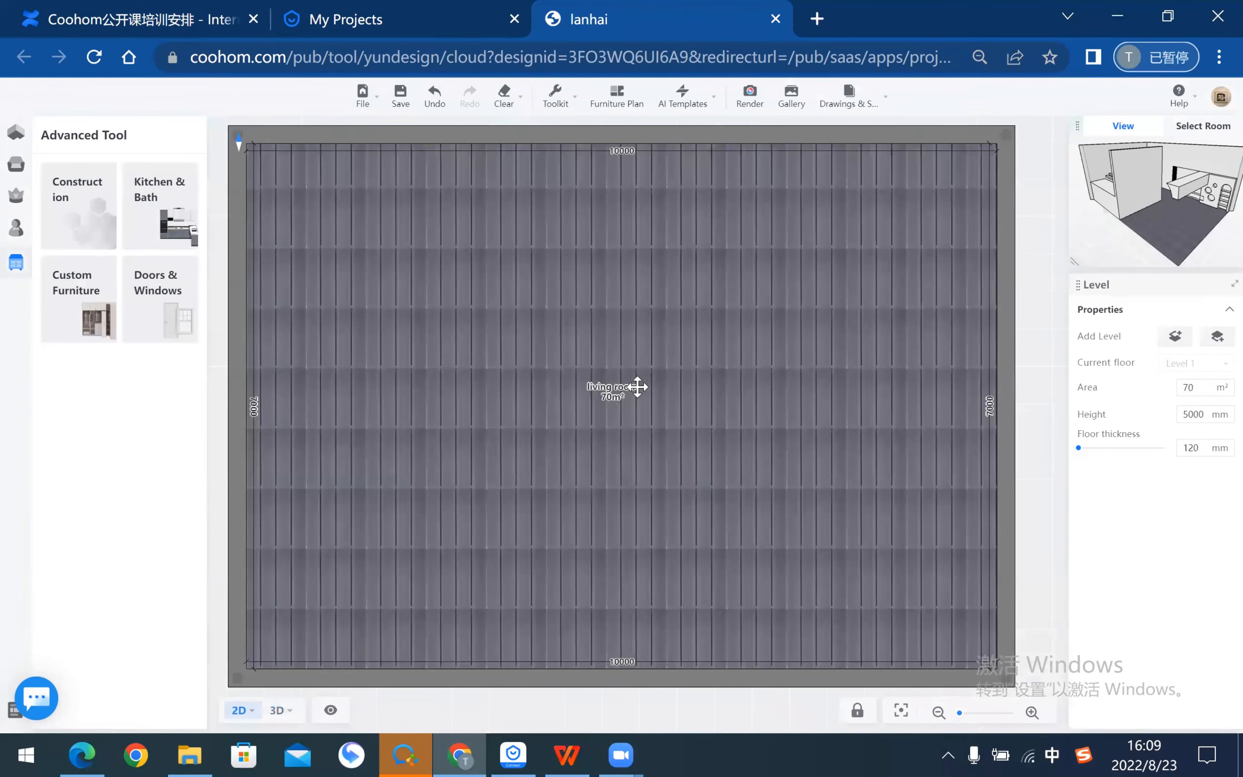
click(622, 391)
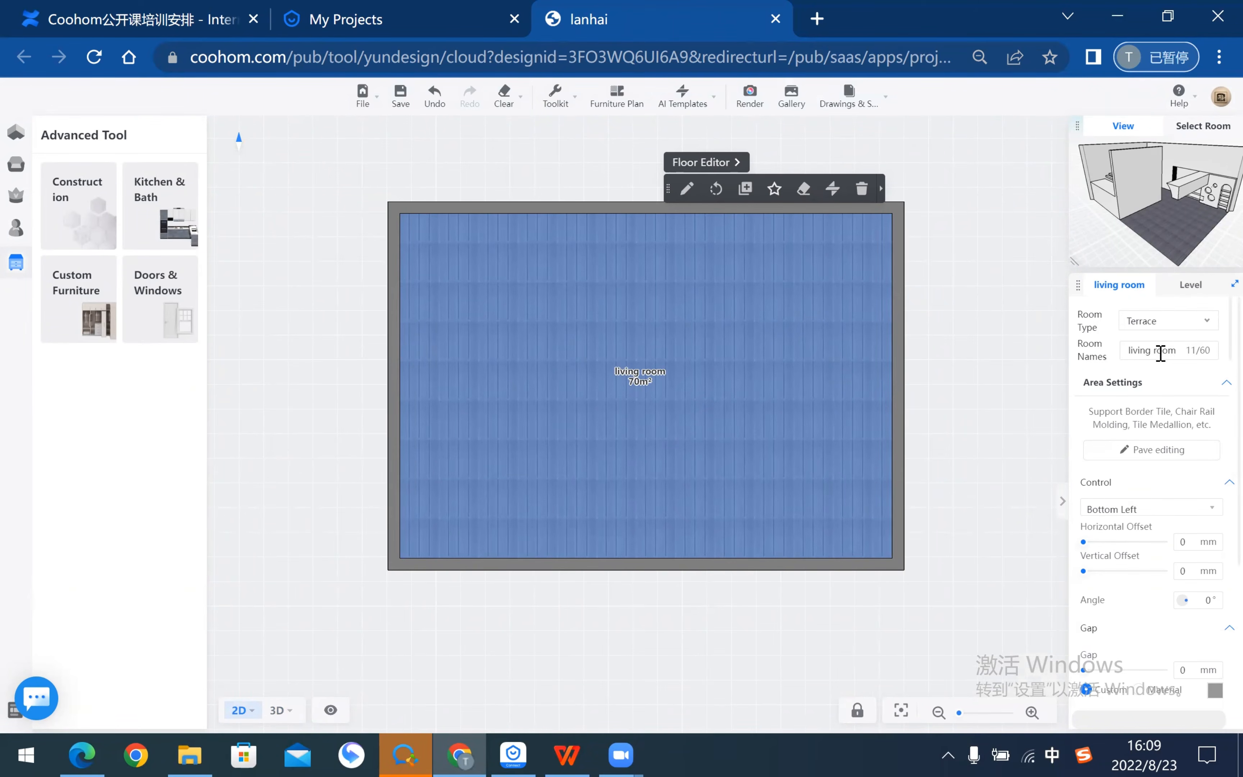
click(1174, 324)
scroll(1138, 401, down, 2)
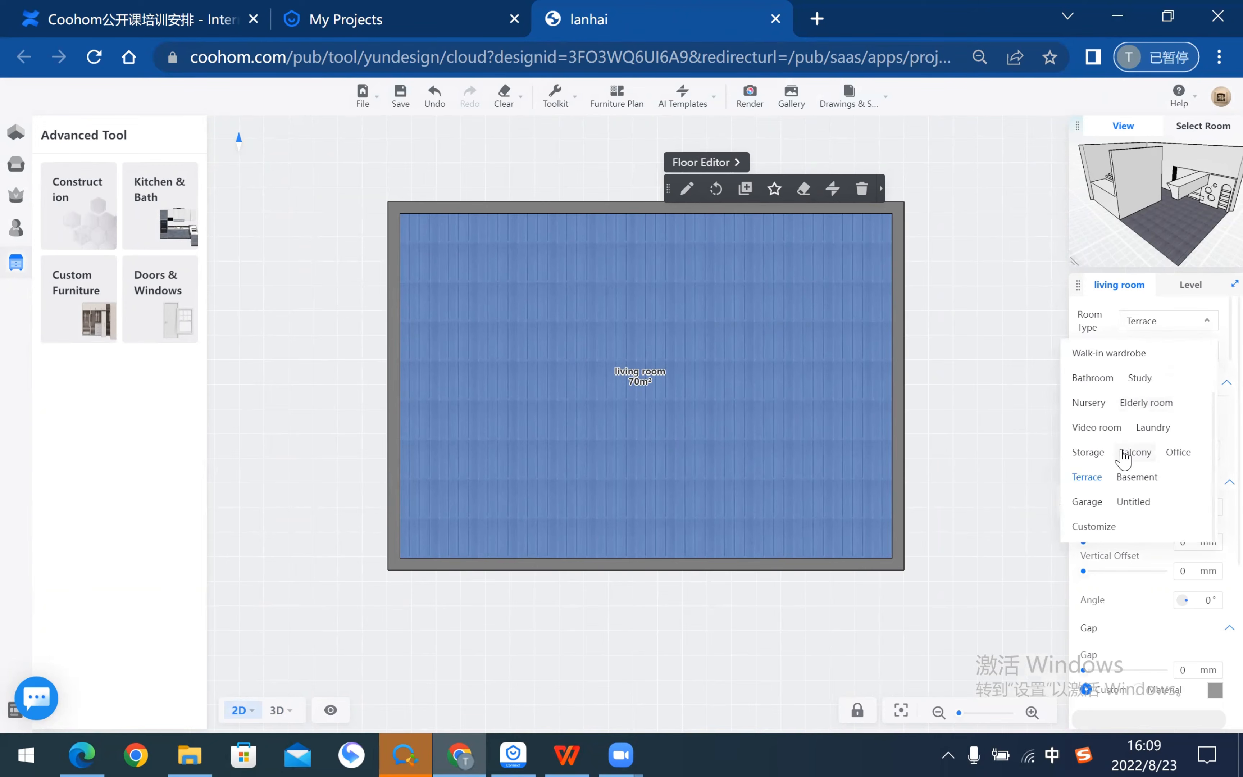
scroll(1133, 445, up, 2)
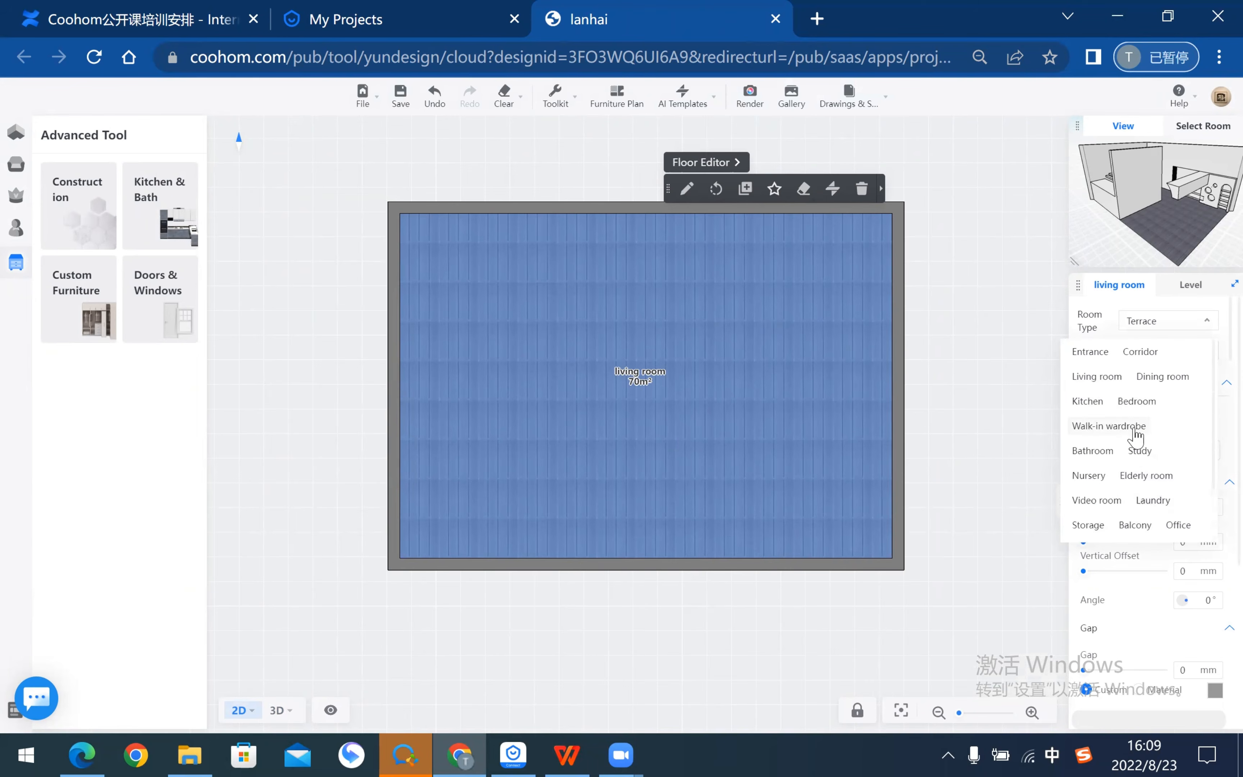
scroll(1130, 401, down, 2)
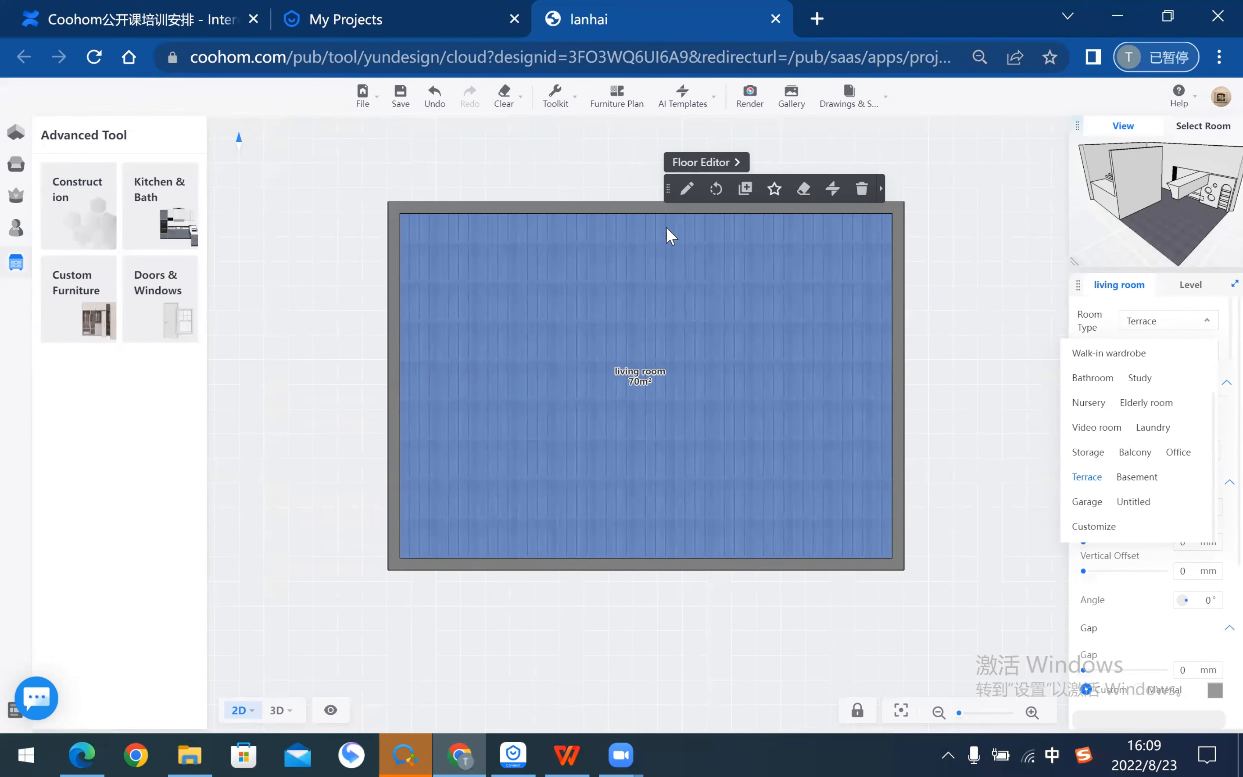
scroll(1158, 428, up, 1)
scroll(1151, 417, up, 2)
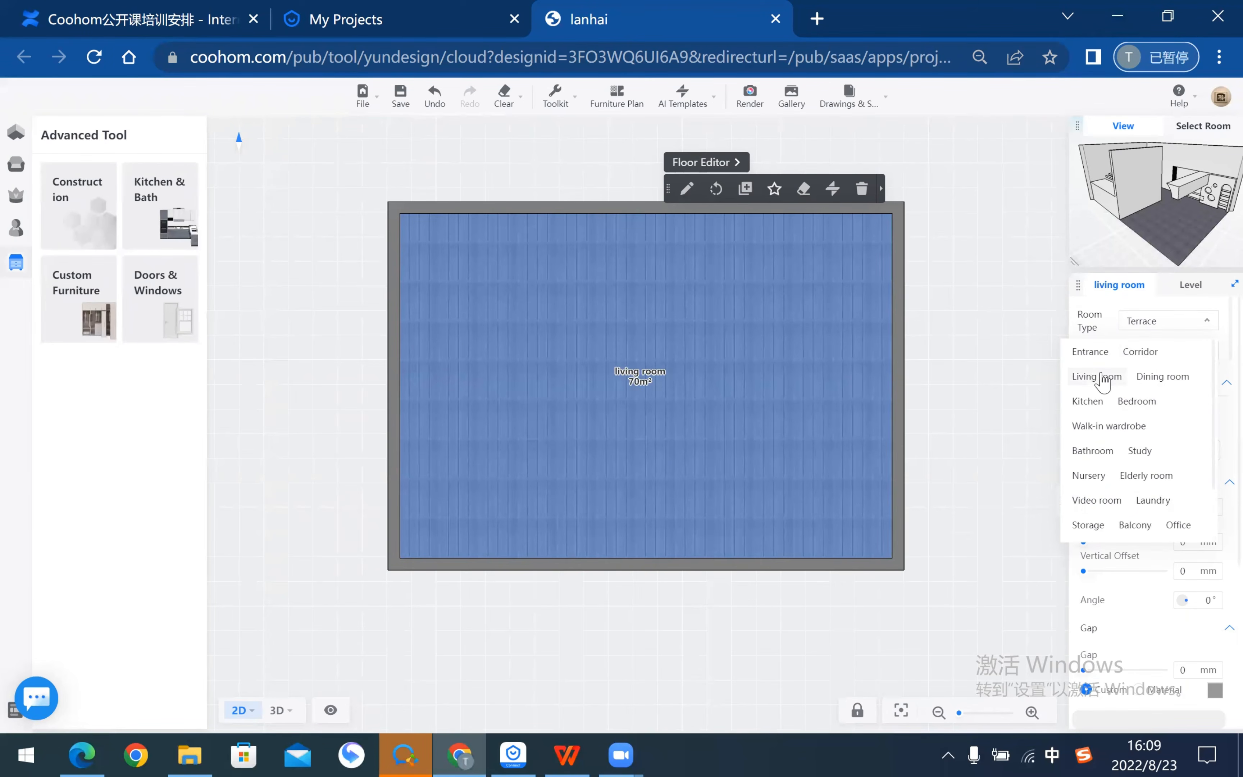
scroll(1110, 431, down, 2)
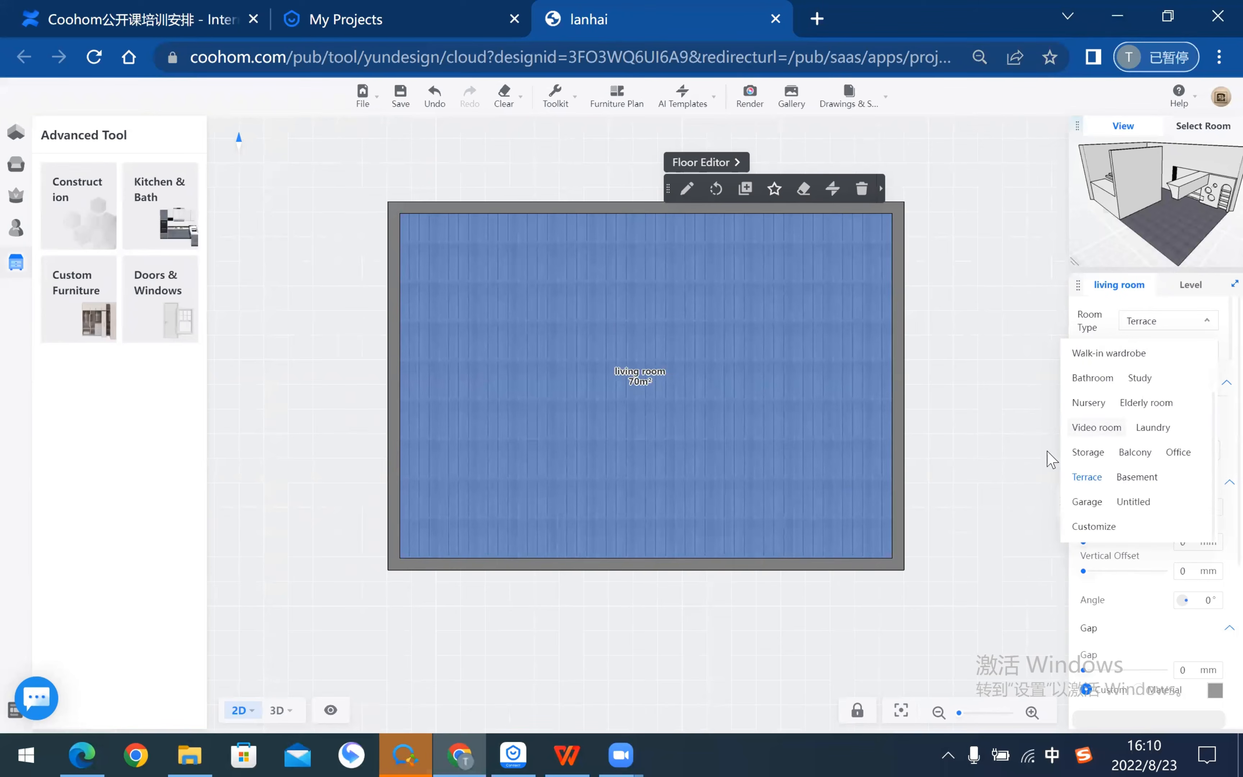
click(992, 478)
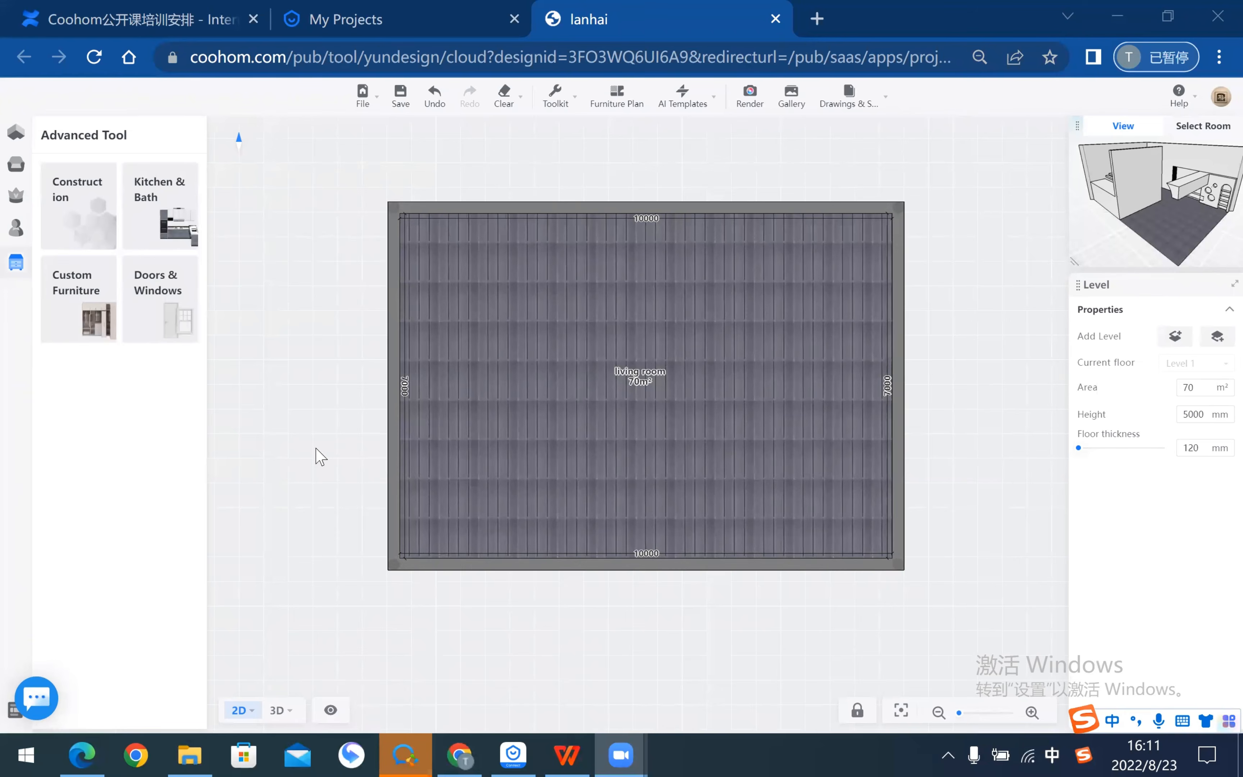
drag(248, 416, 289, 410)
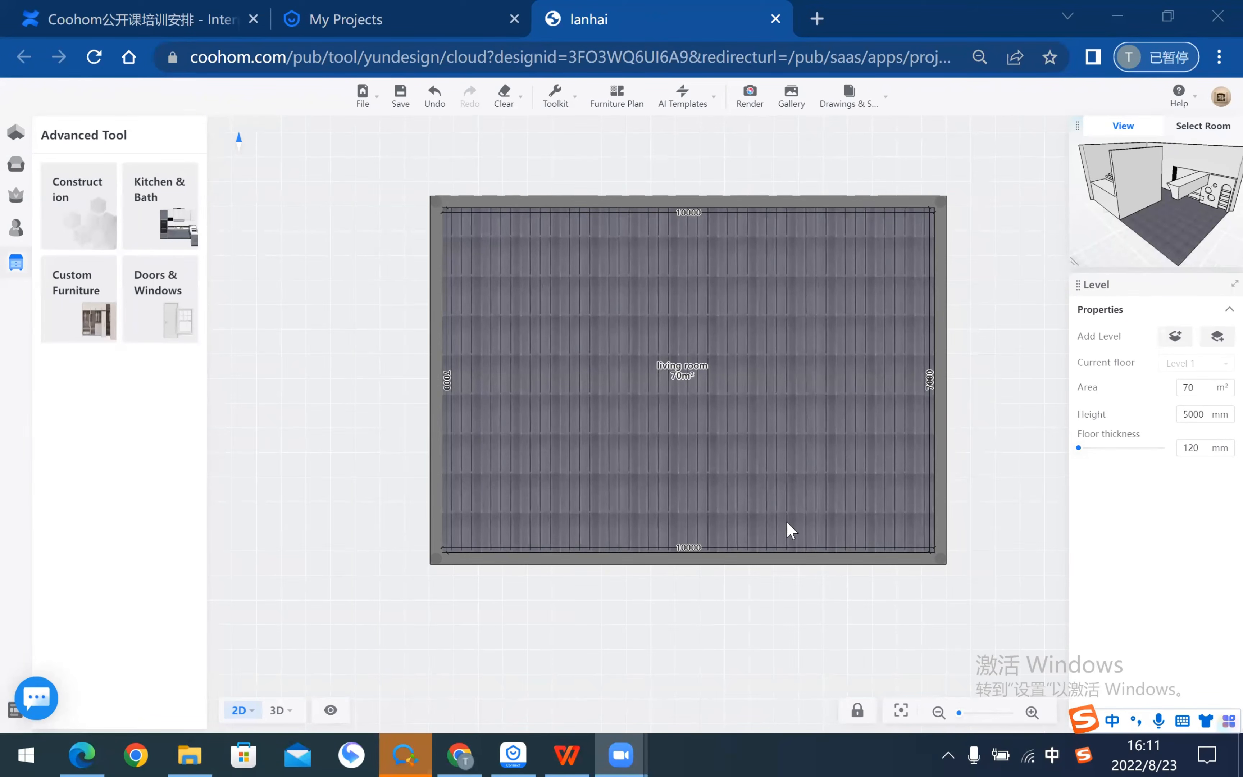
drag(802, 626, 637, 611)
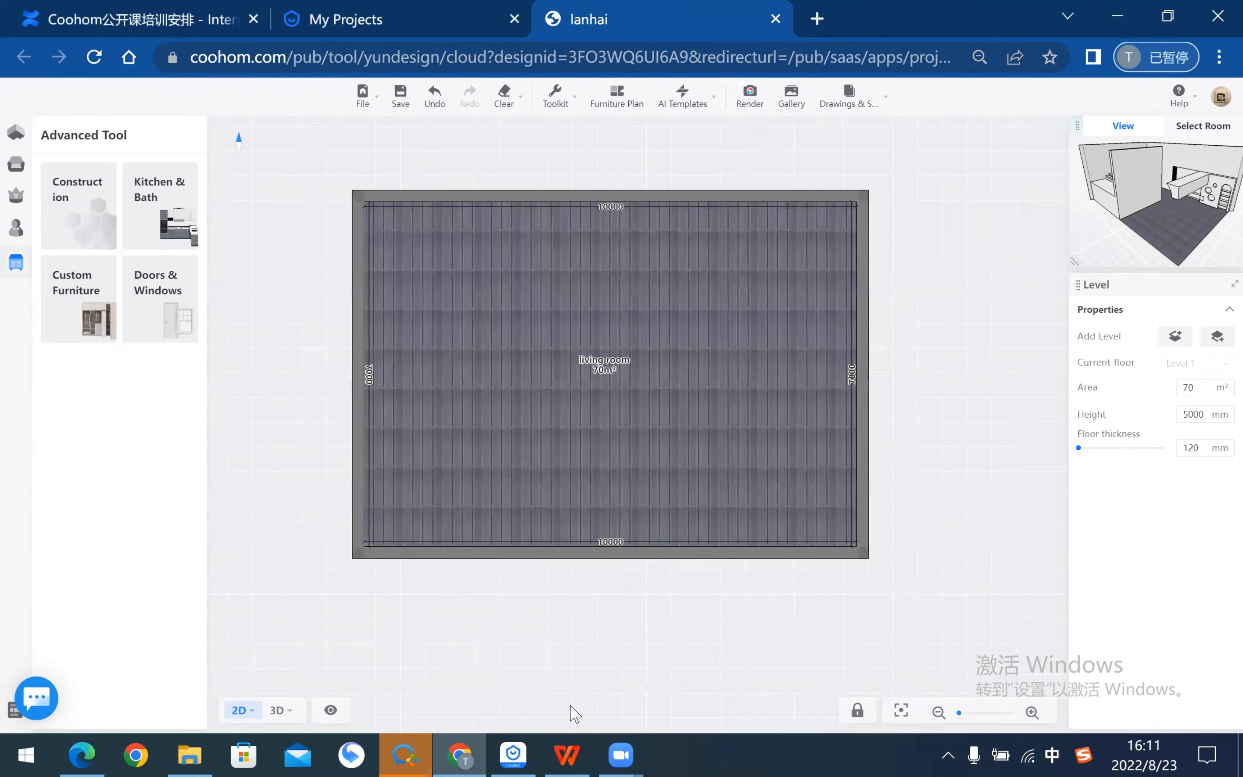
Step: Switch to File Explorer and open Construction Design3.0.pptx from the Constructions design folder
click(578, 756)
click(581, 755)
click(189, 755)
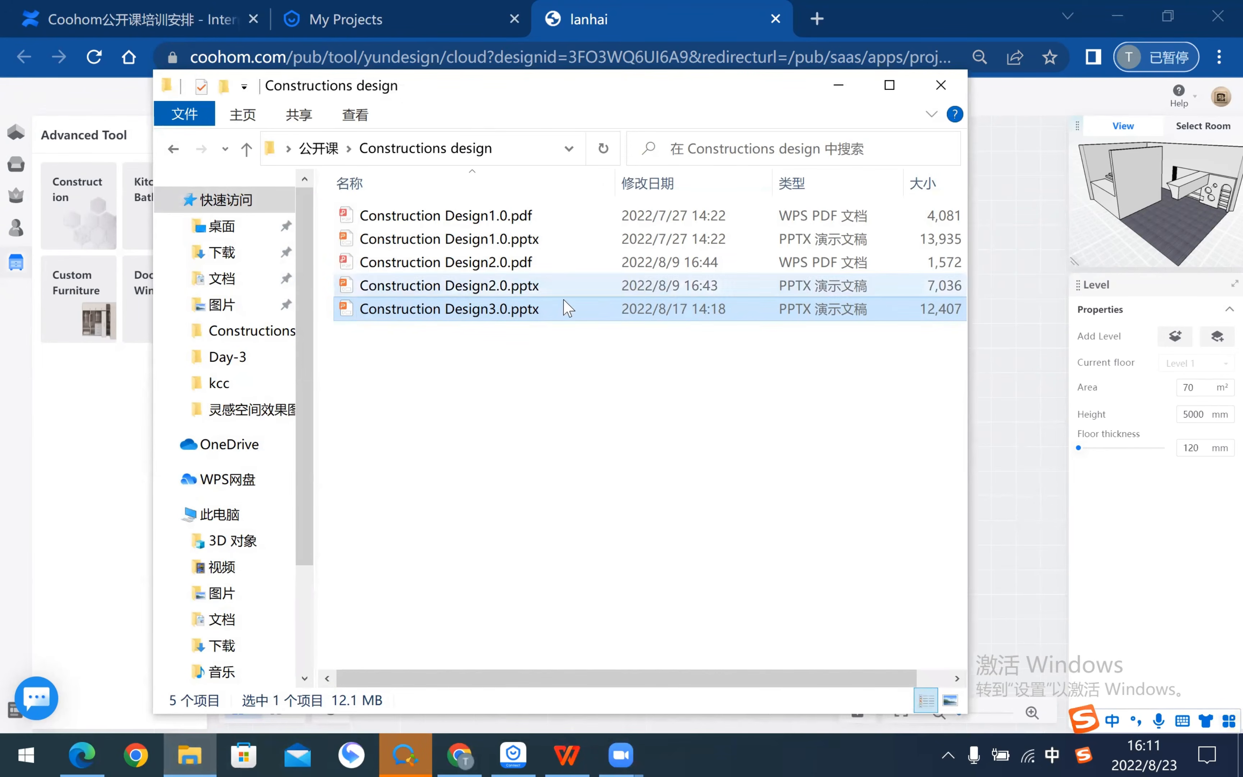
double_click(514, 309)
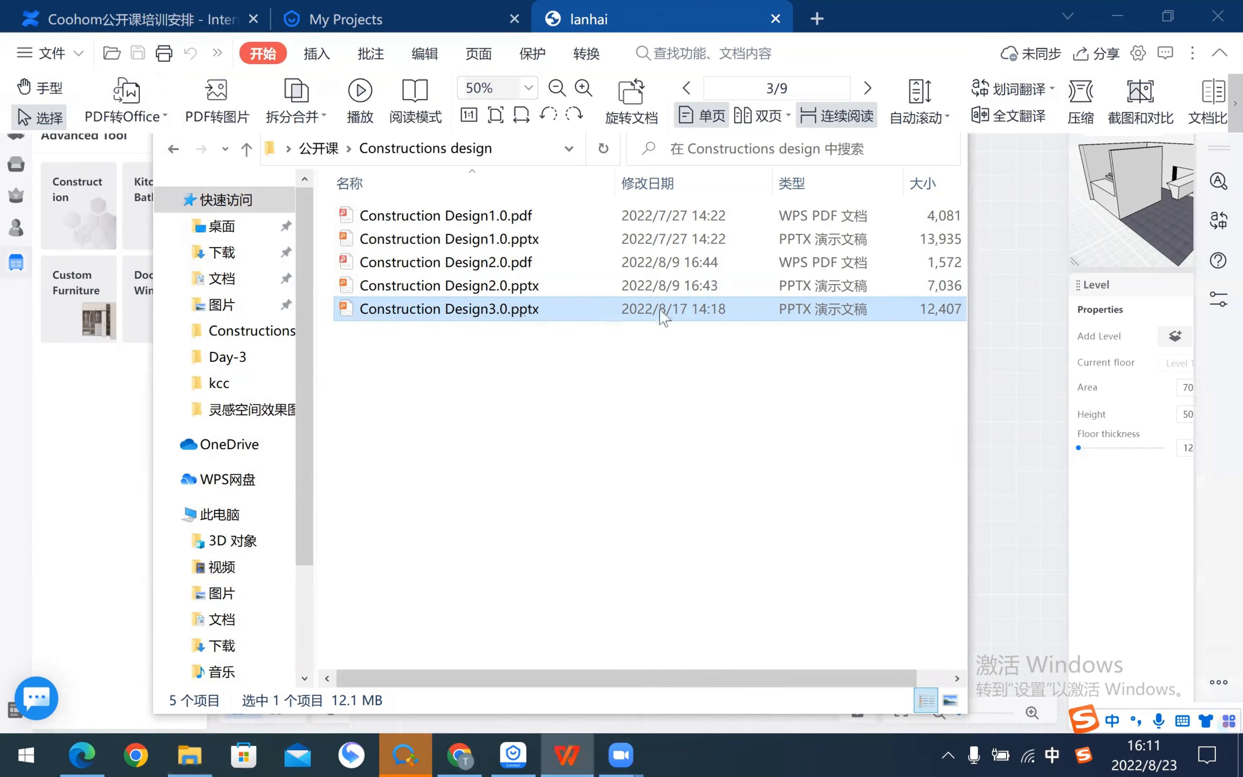